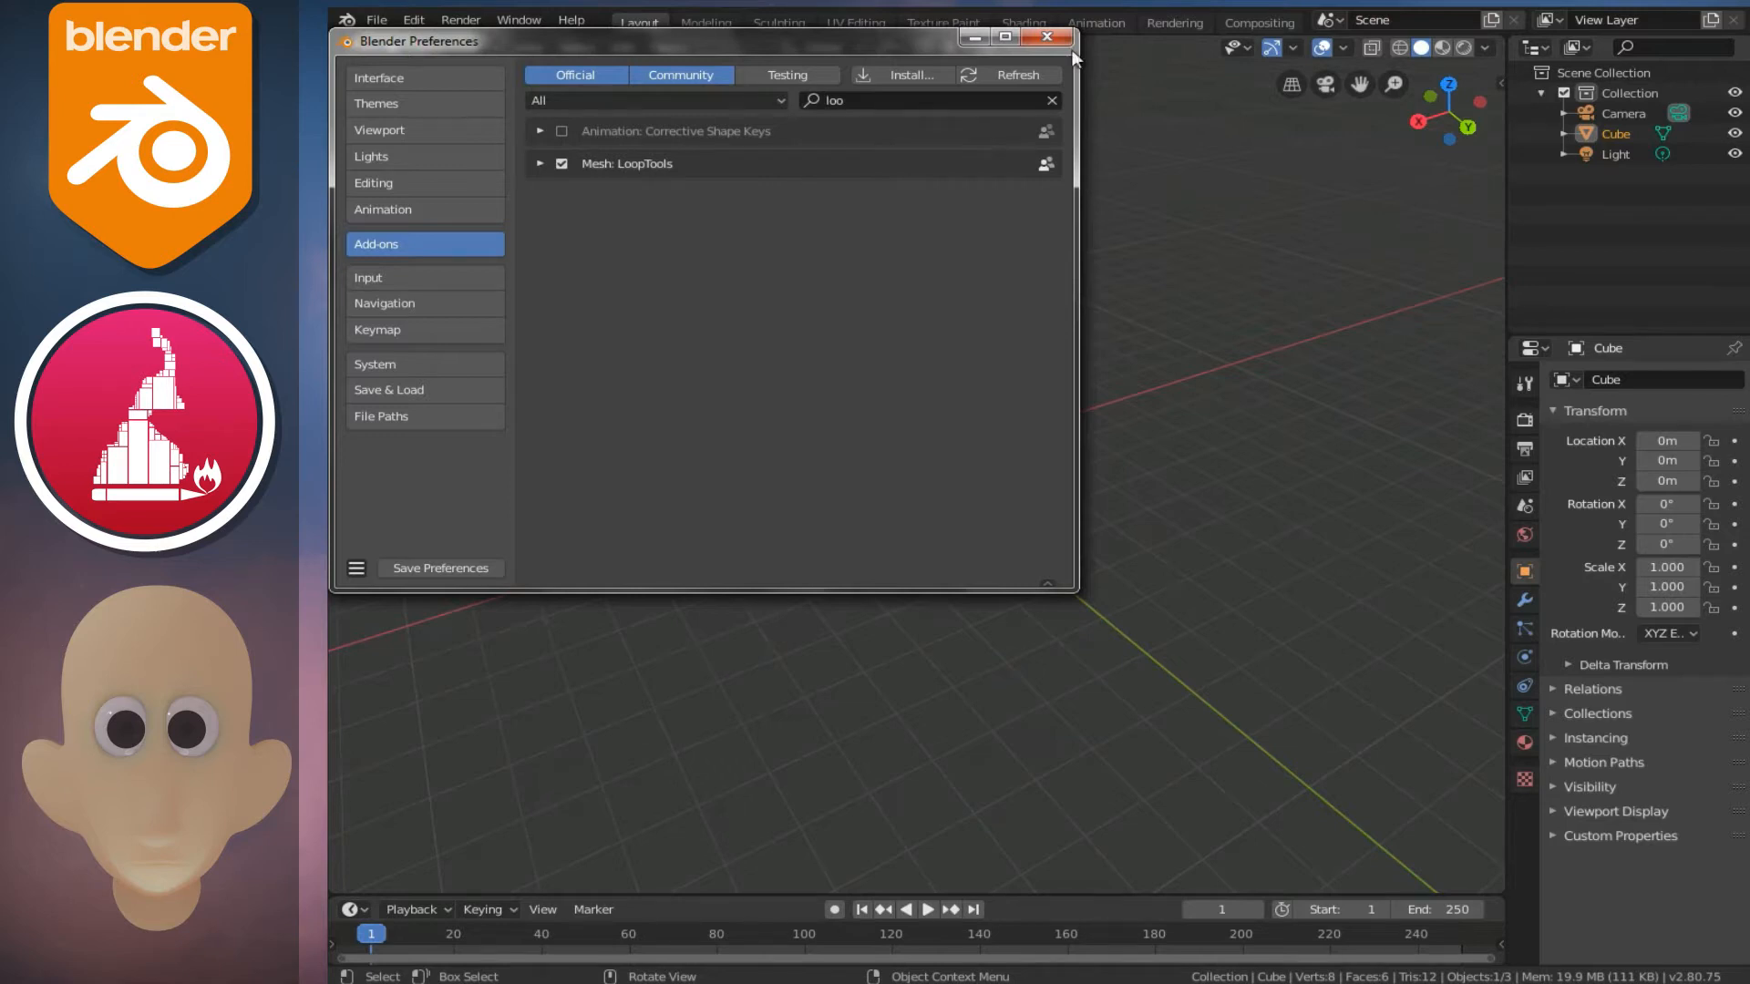
- Close the preferences window and delete the camera and the light from the scene
click(1047, 37)
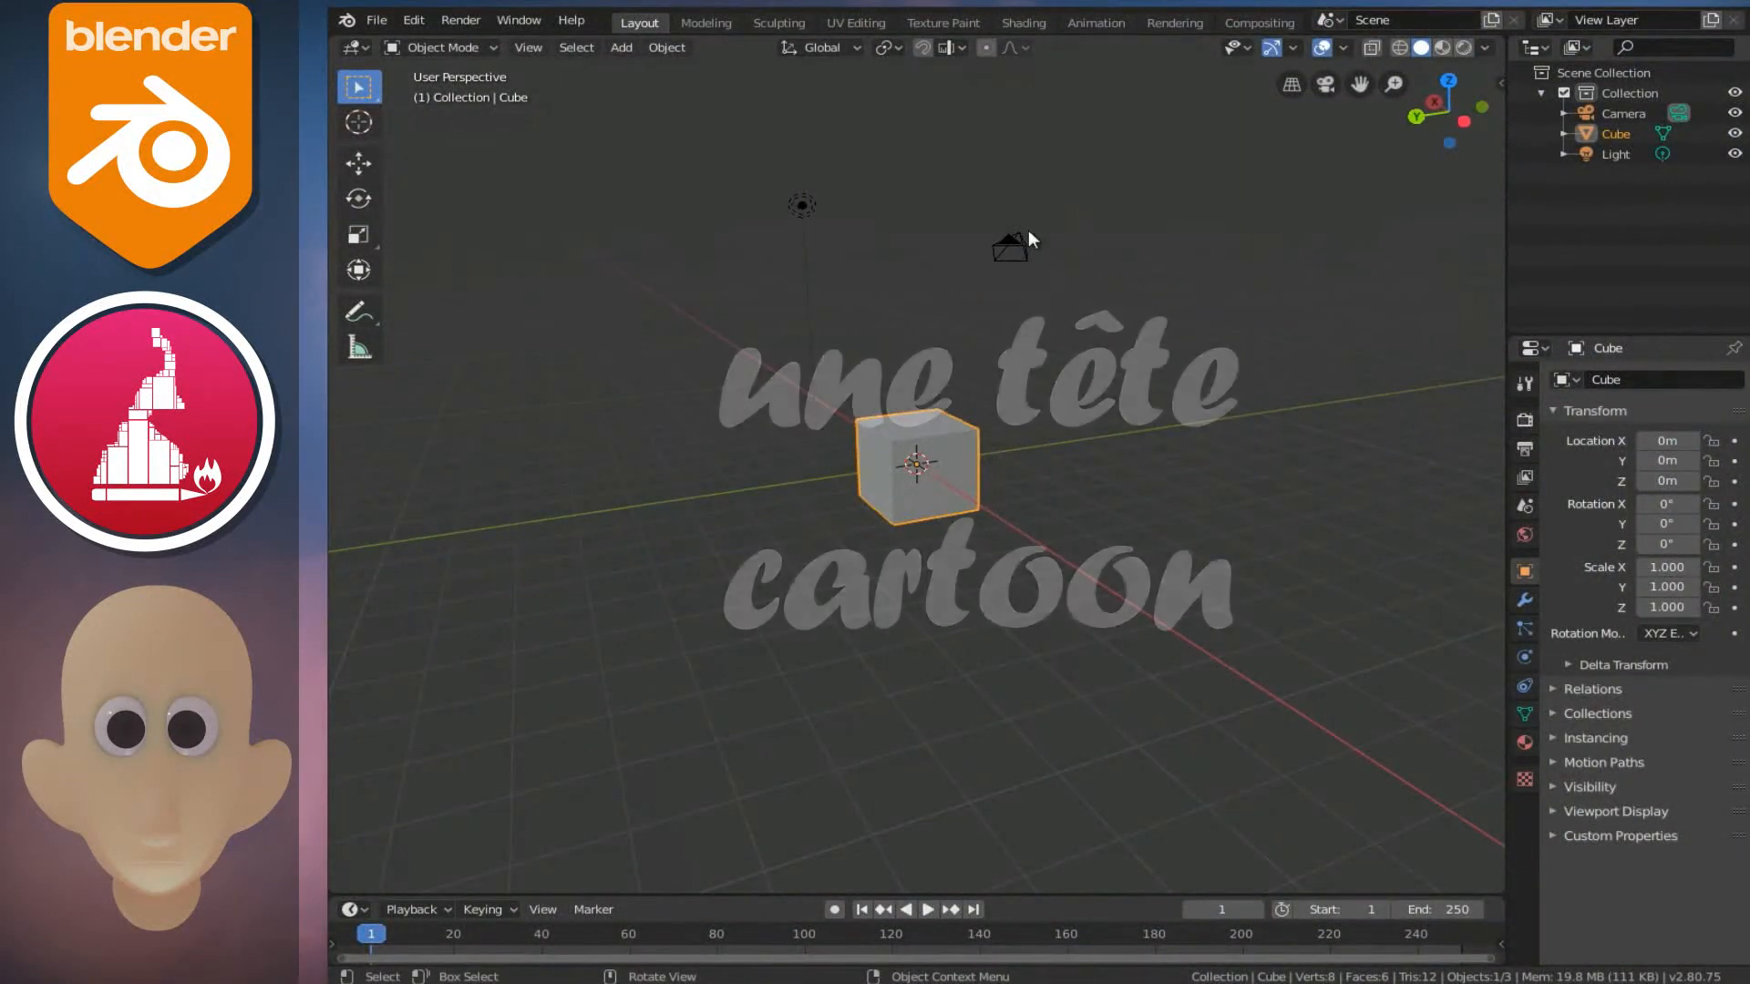
click(1013, 242)
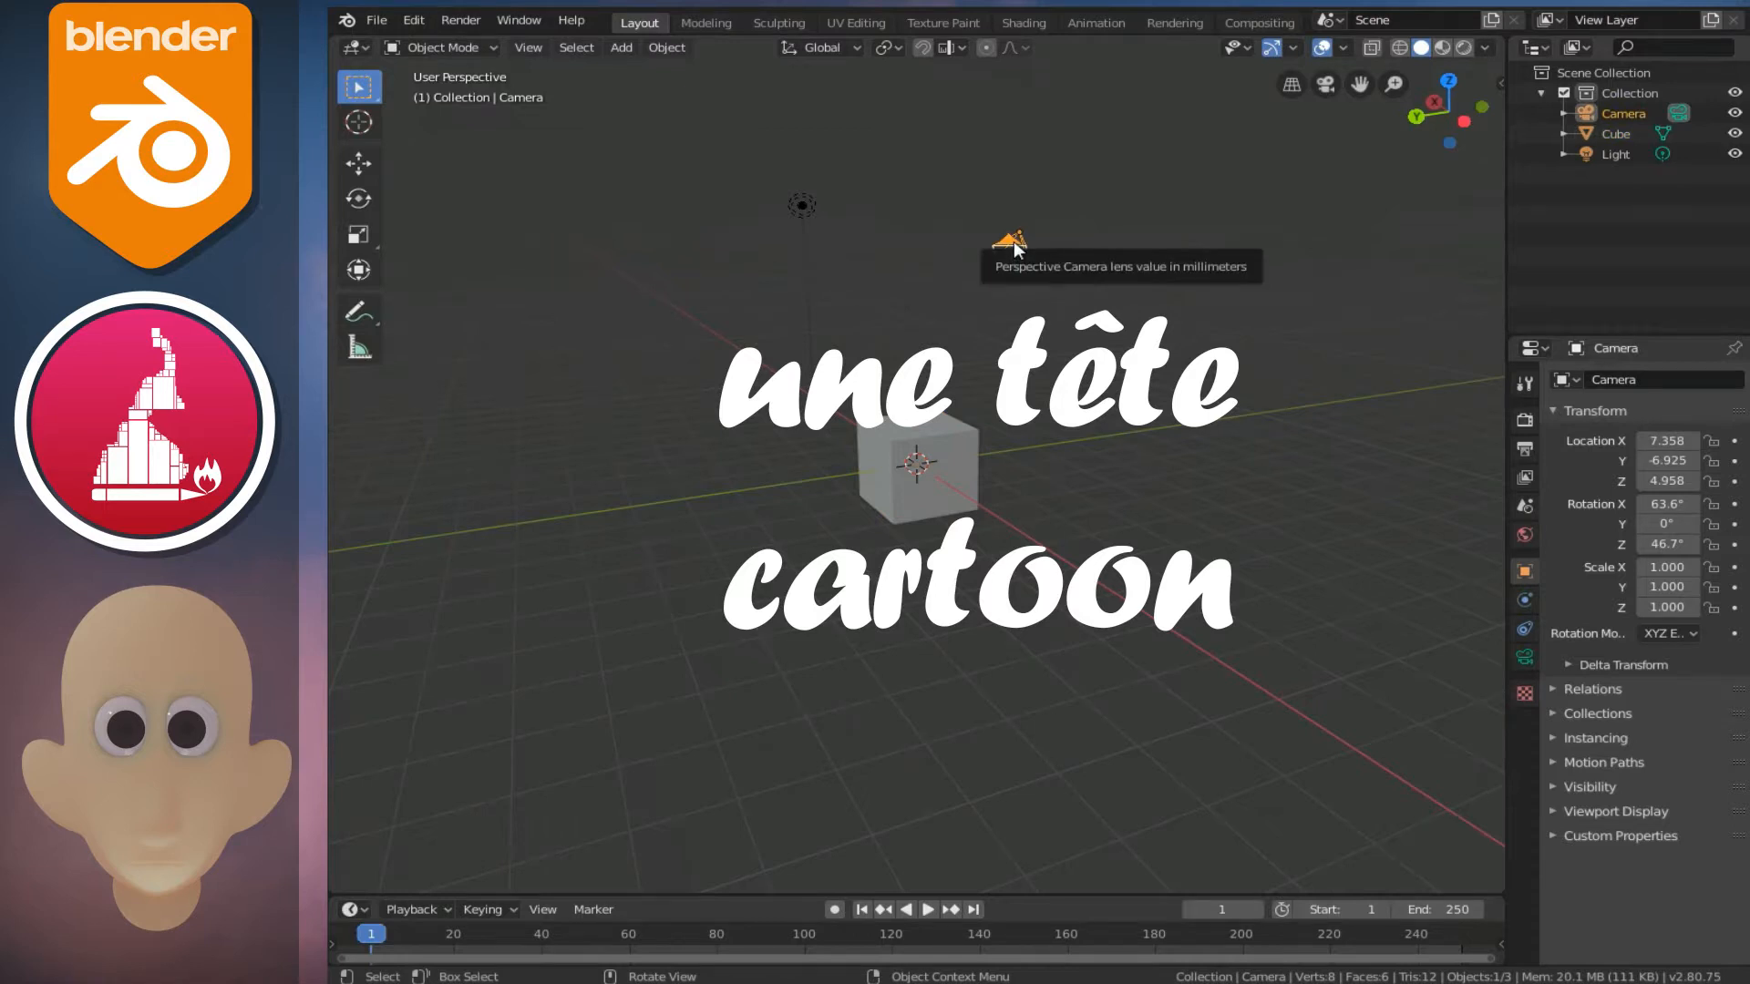
shift+click(803, 207)
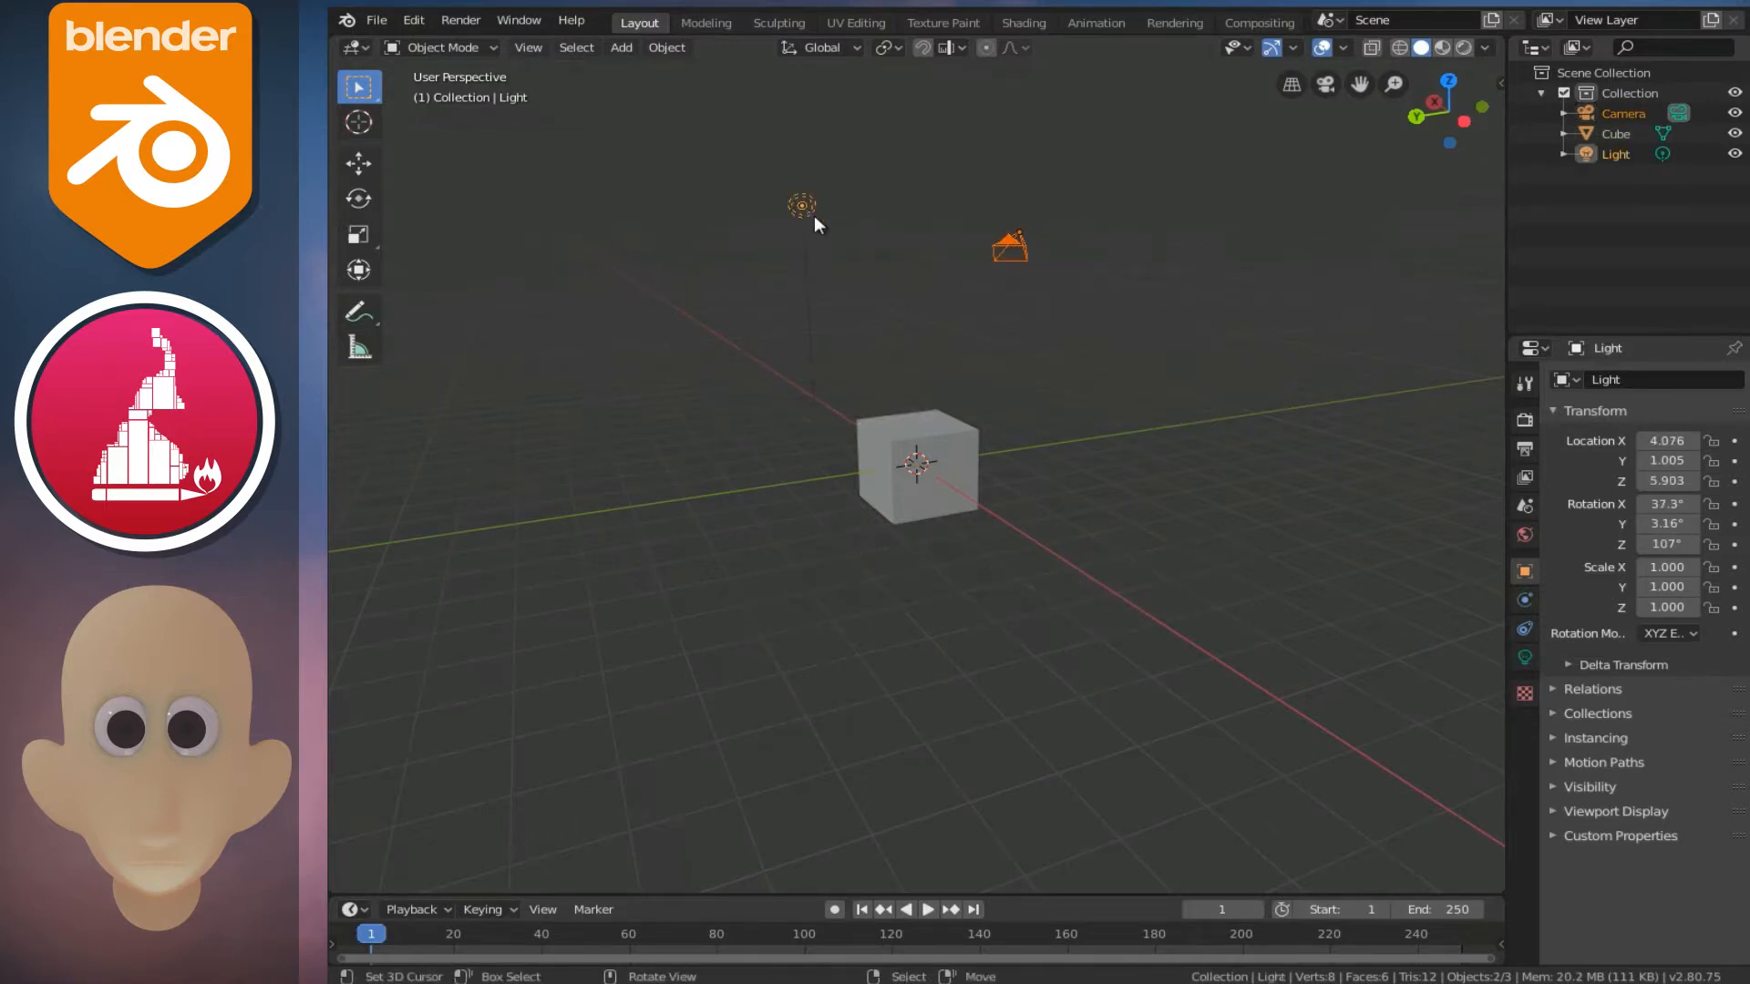
key(Delete)
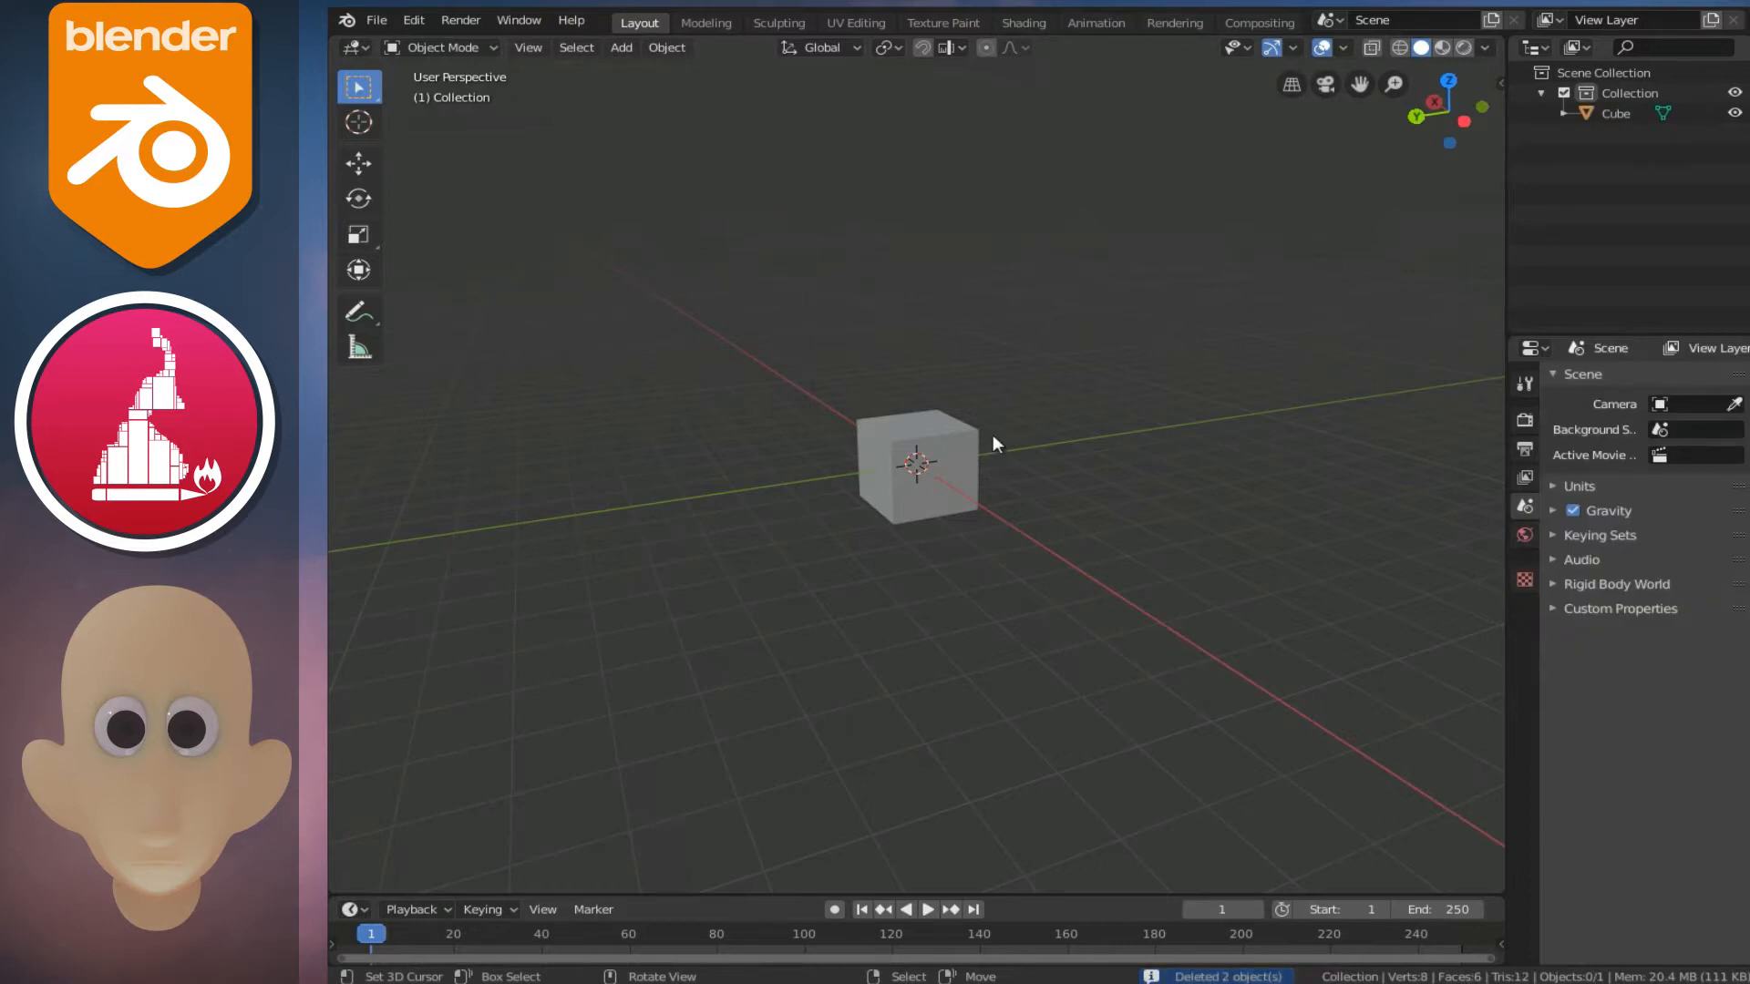
- Switch to the front orthographic view and hide the default cube
key(KP_1)
click(922, 465)
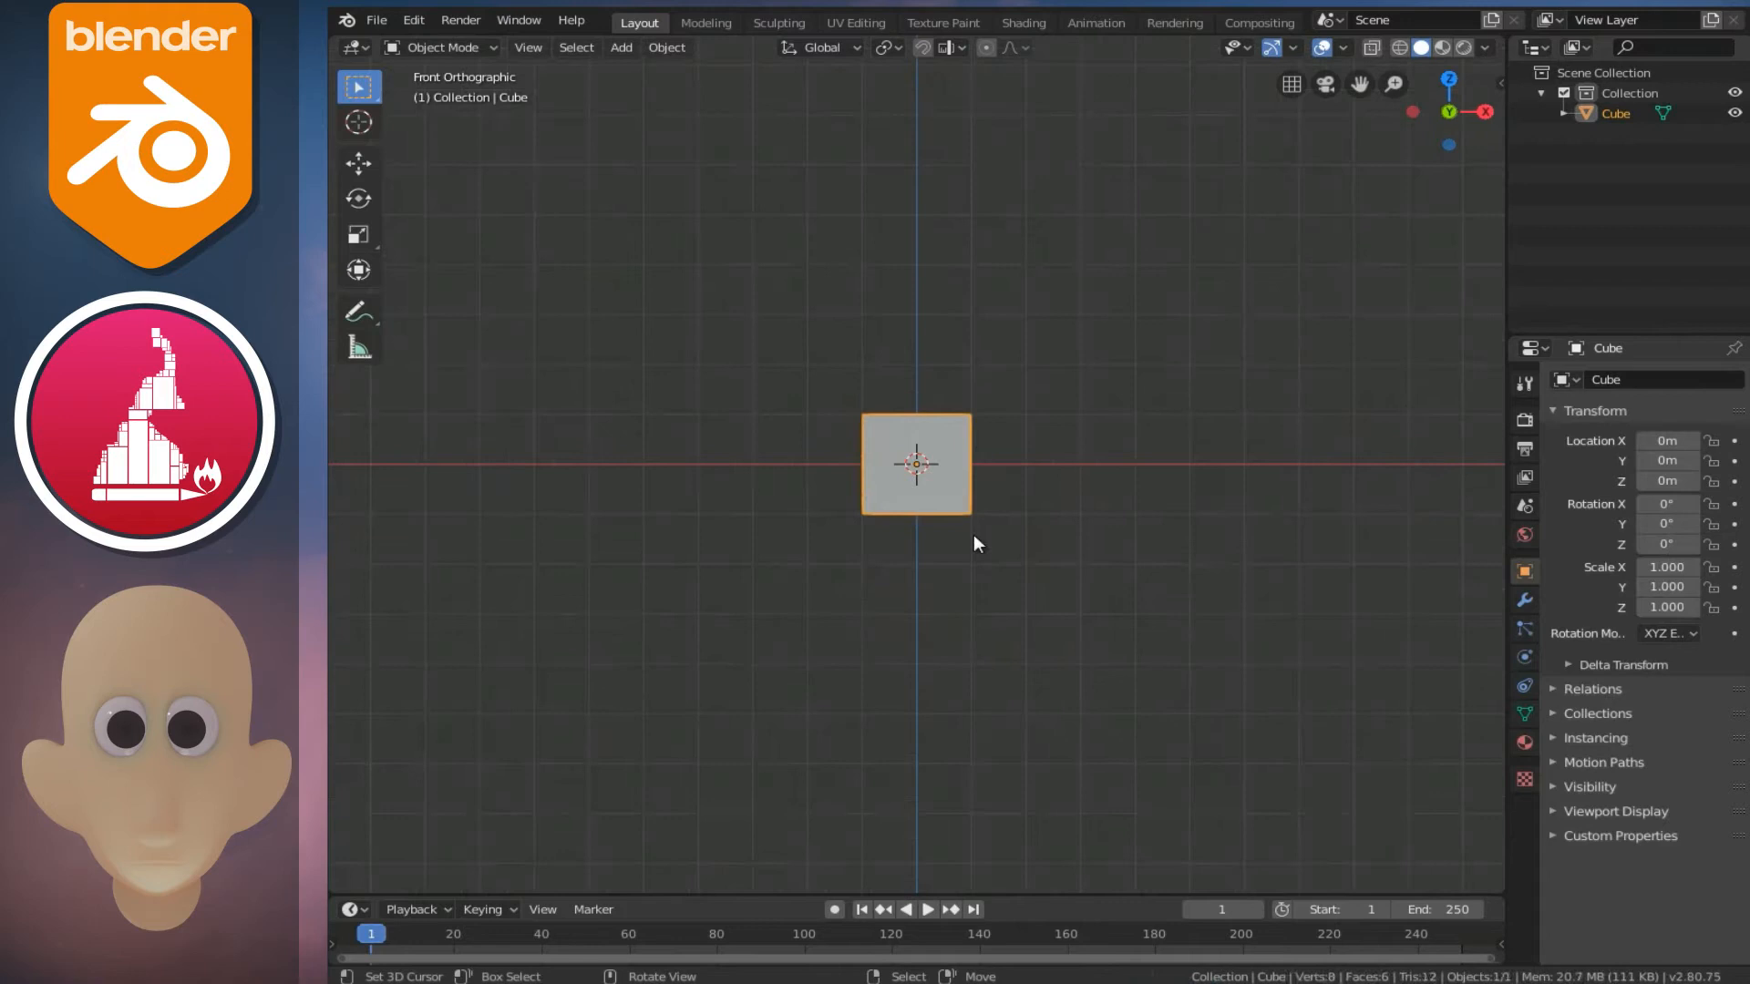
key(h)
- Add the cartoon head turnaround image from the Desktop folder as a reference image in the front view
ctrl+scroll(974, 536, up, 1)
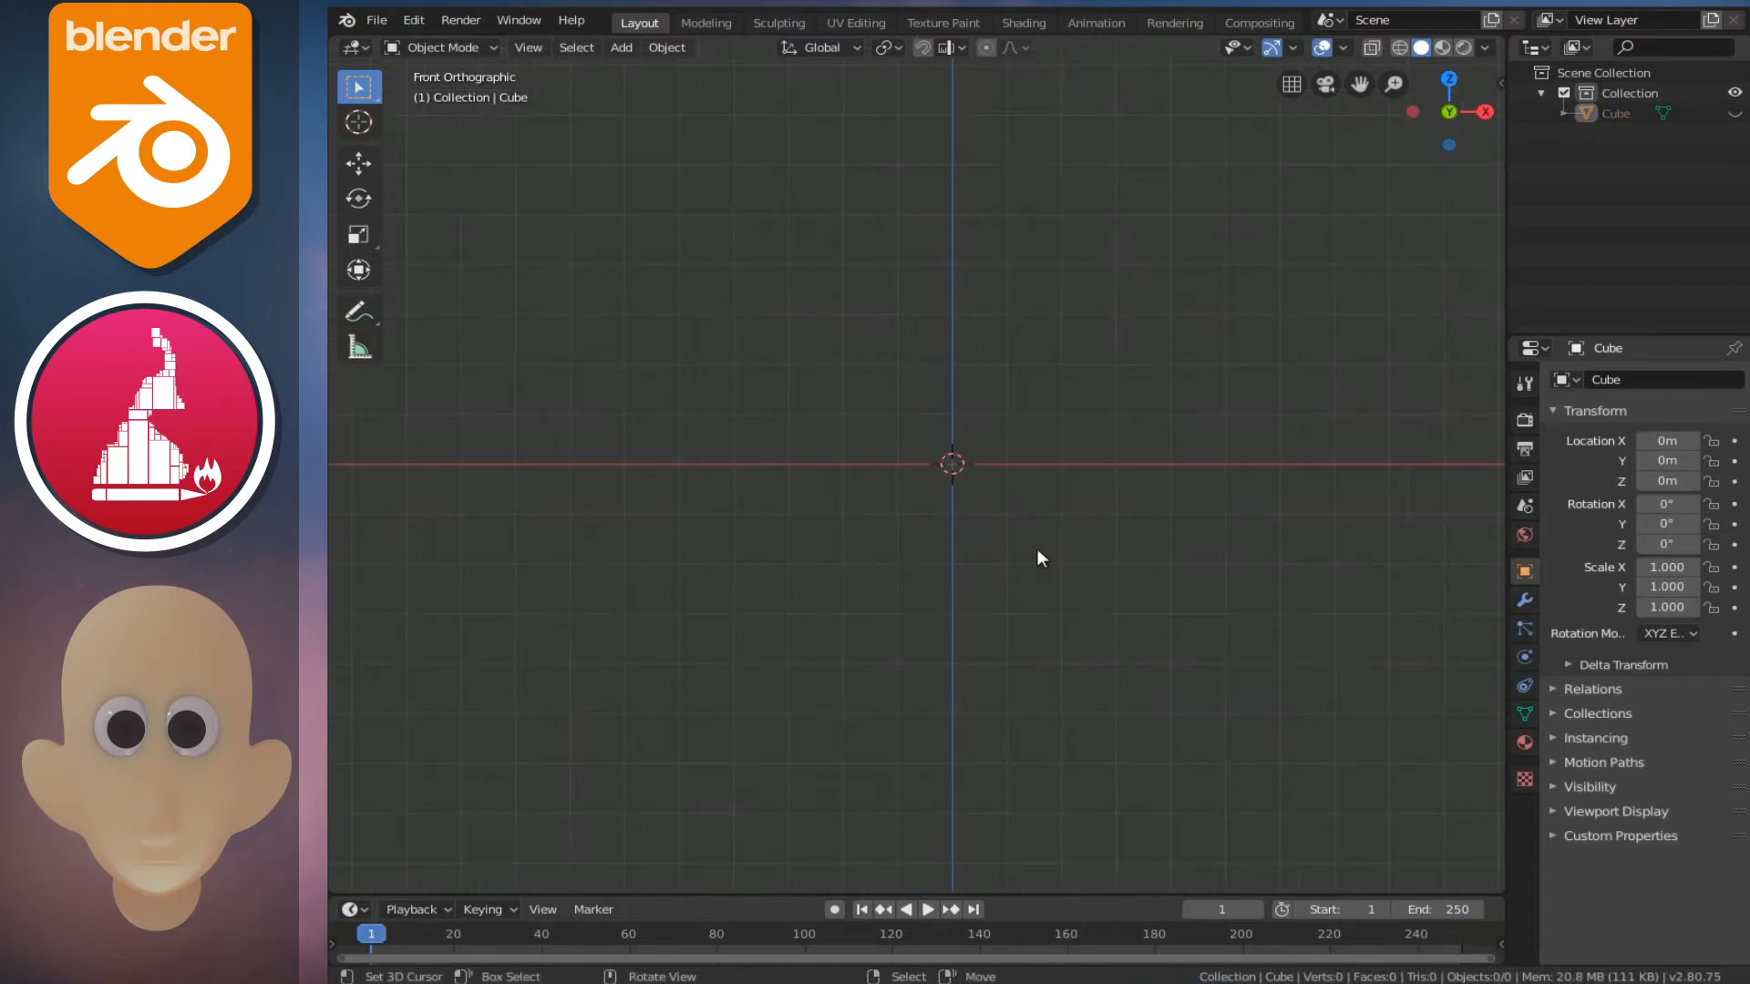
key(shift+a)
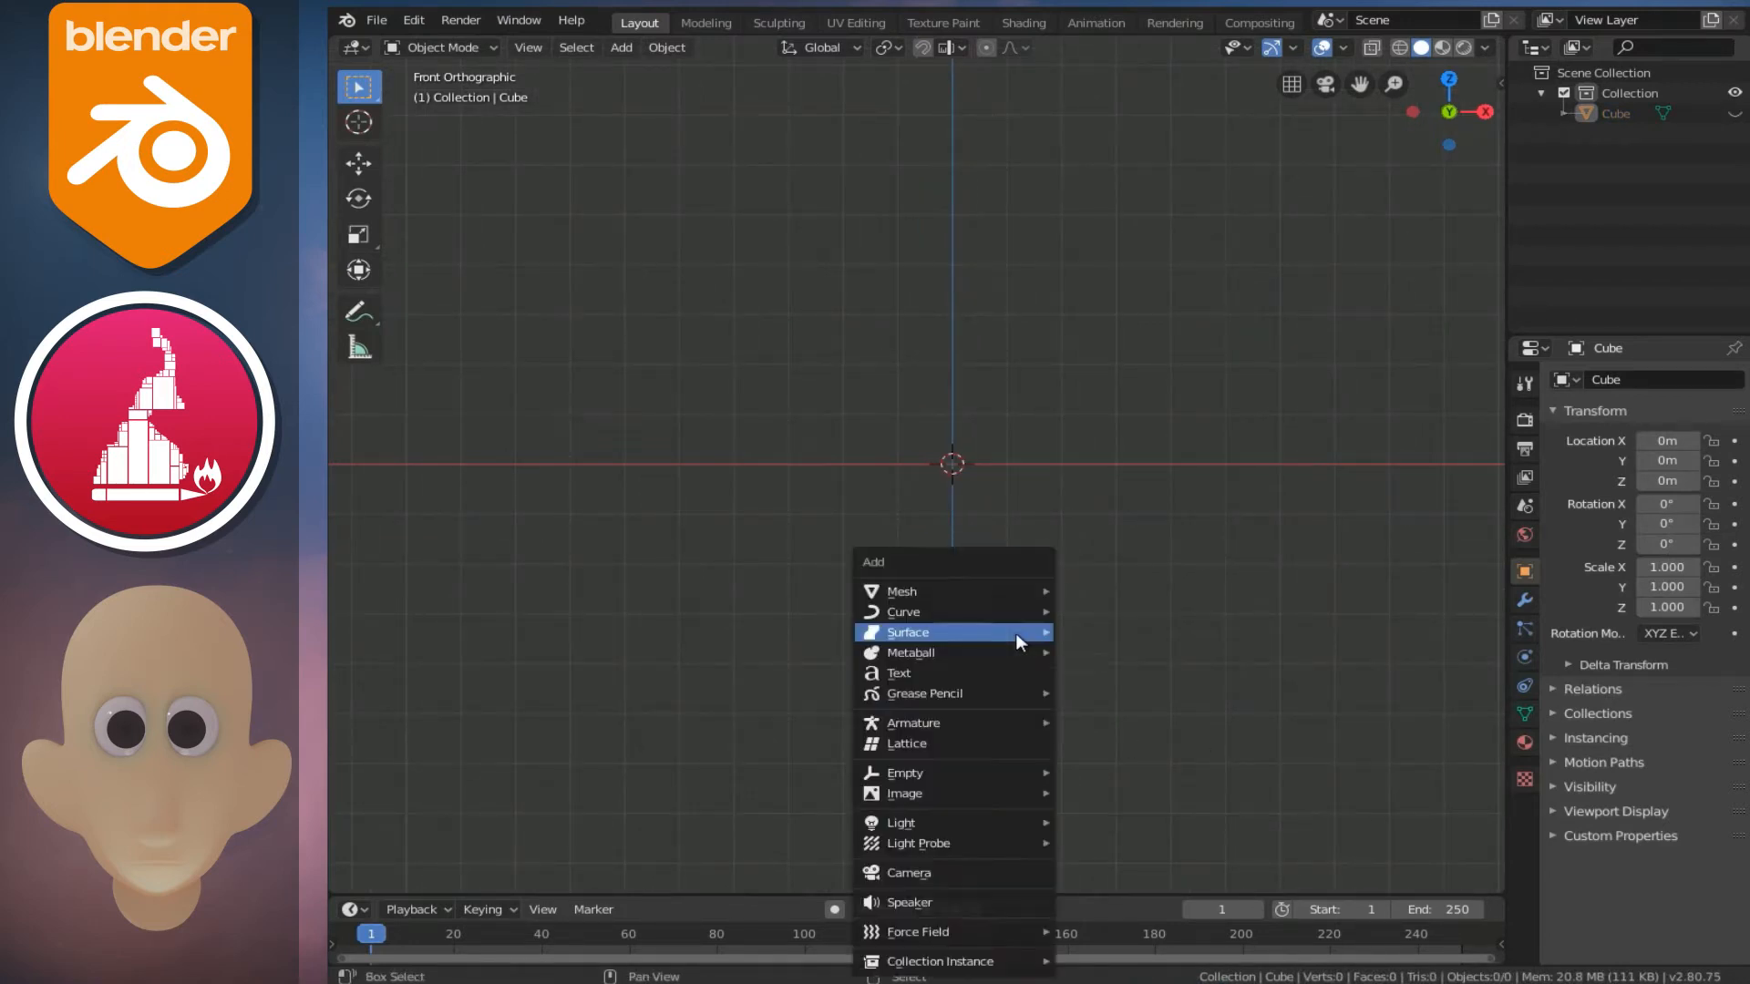
mouse_move(905, 792)
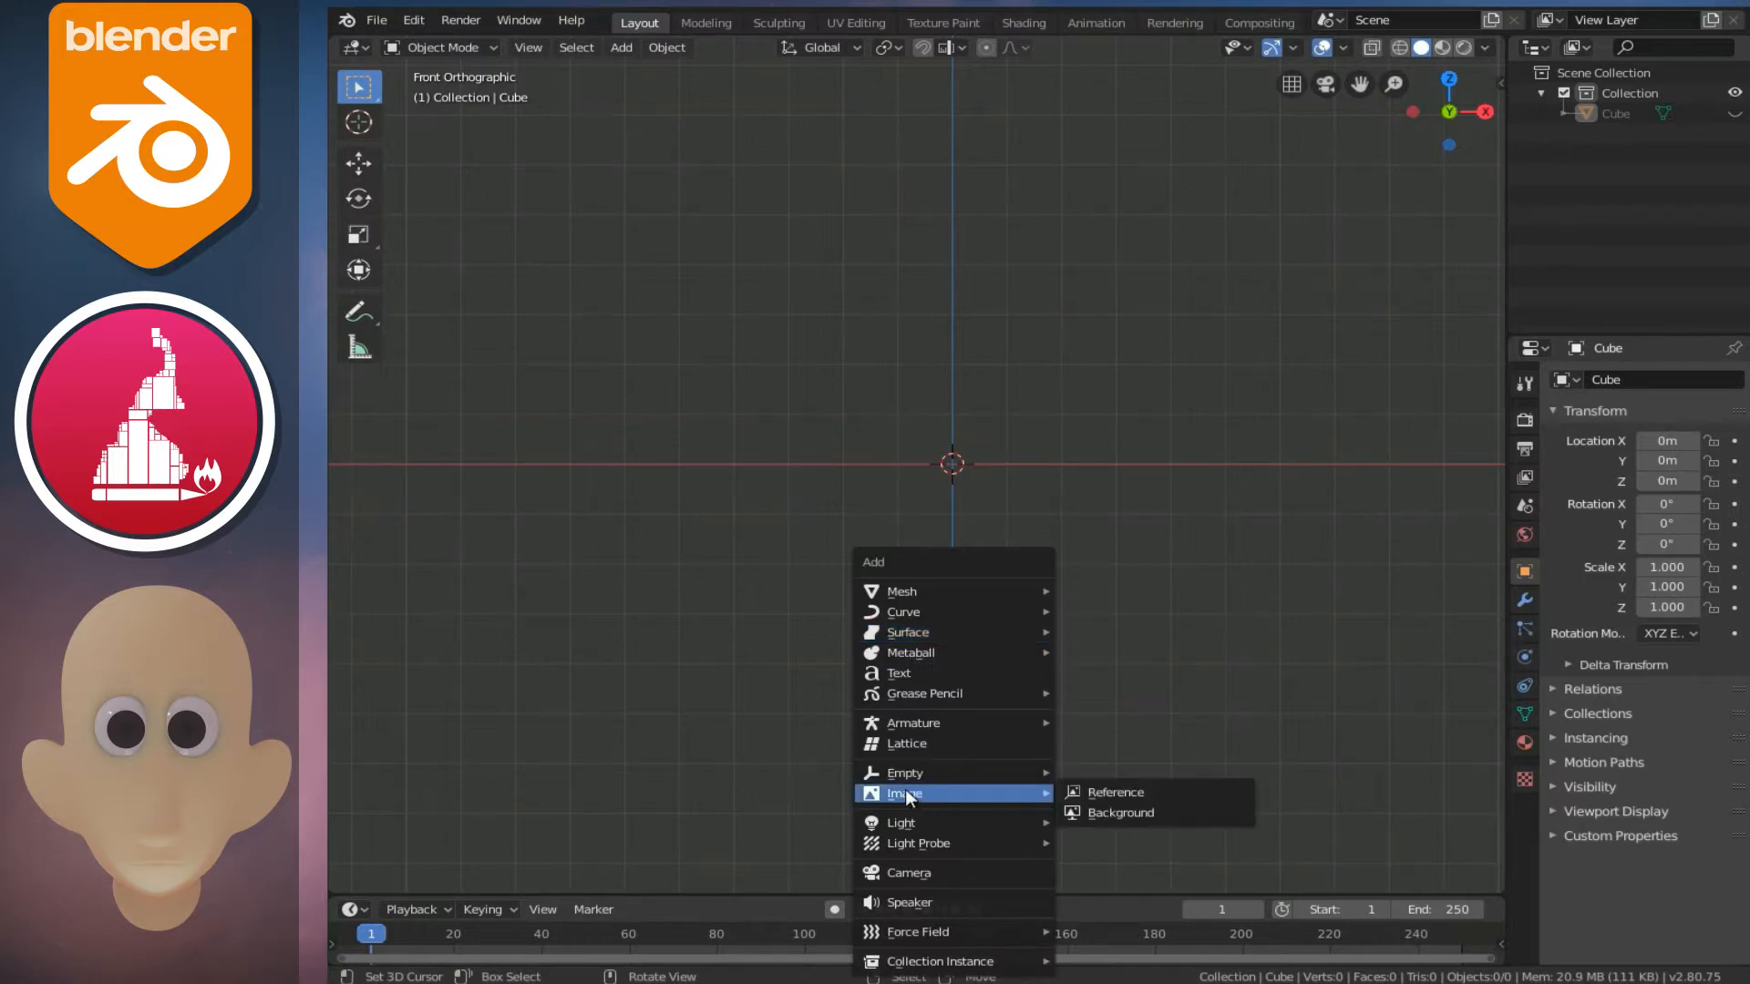
click(1144, 793)
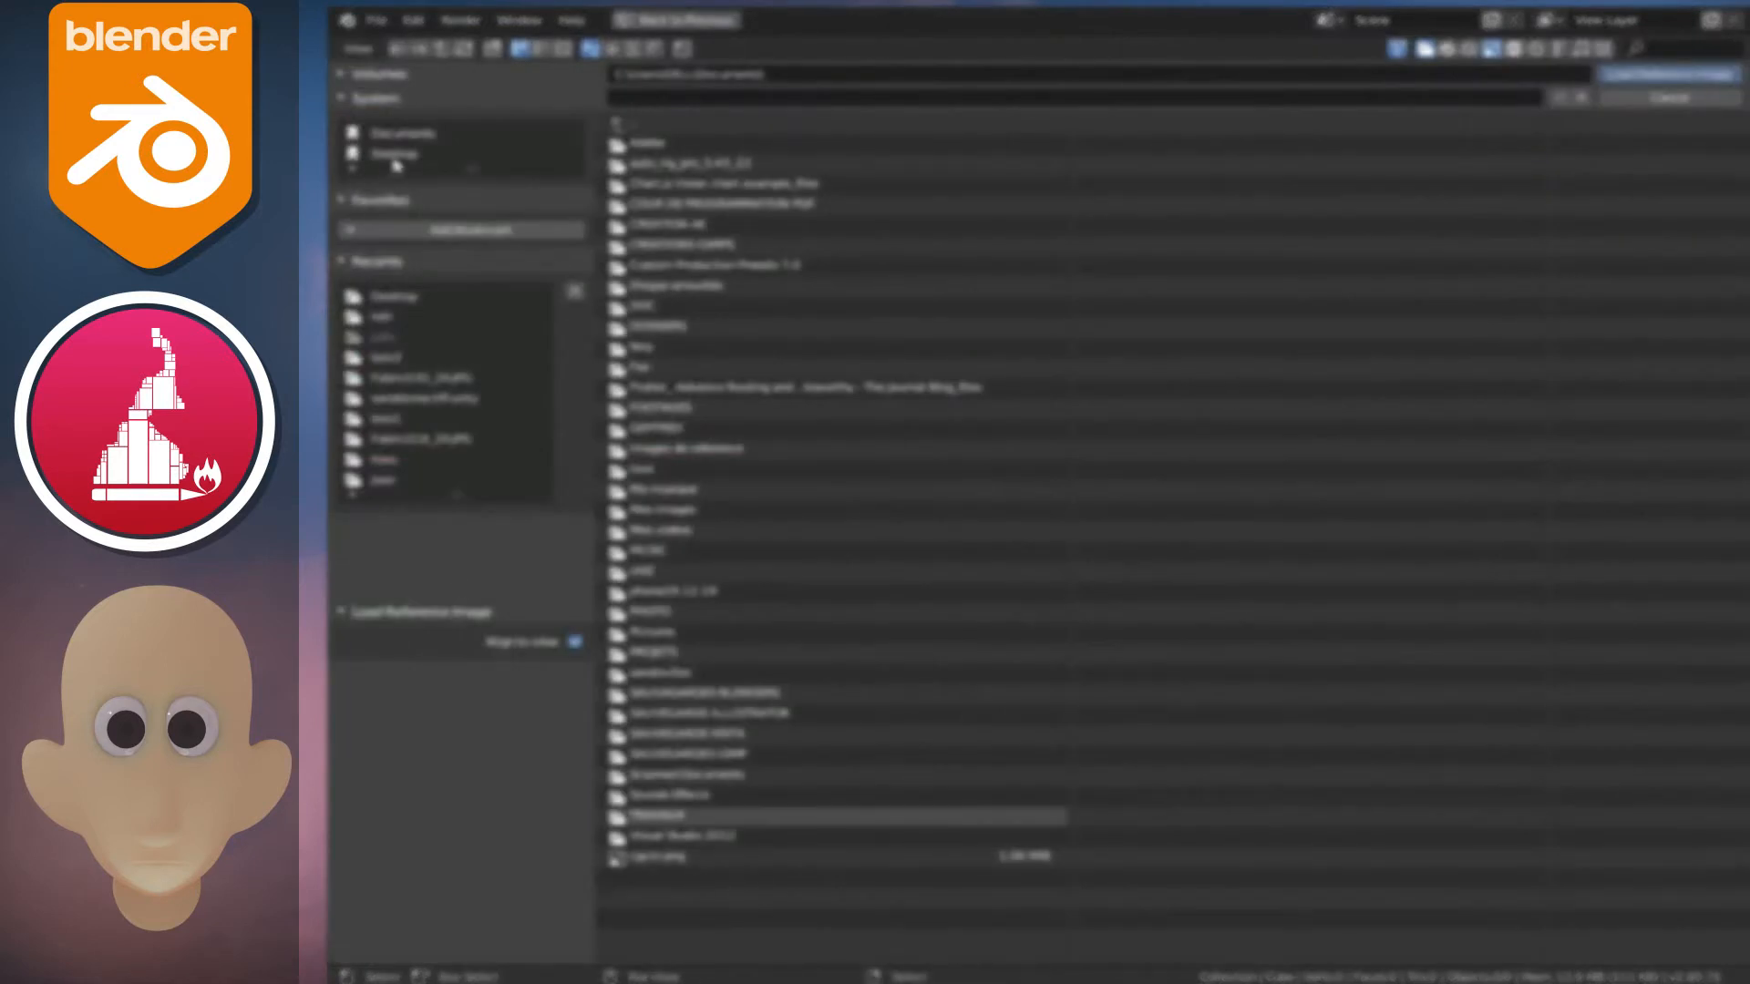
click(392, 158)
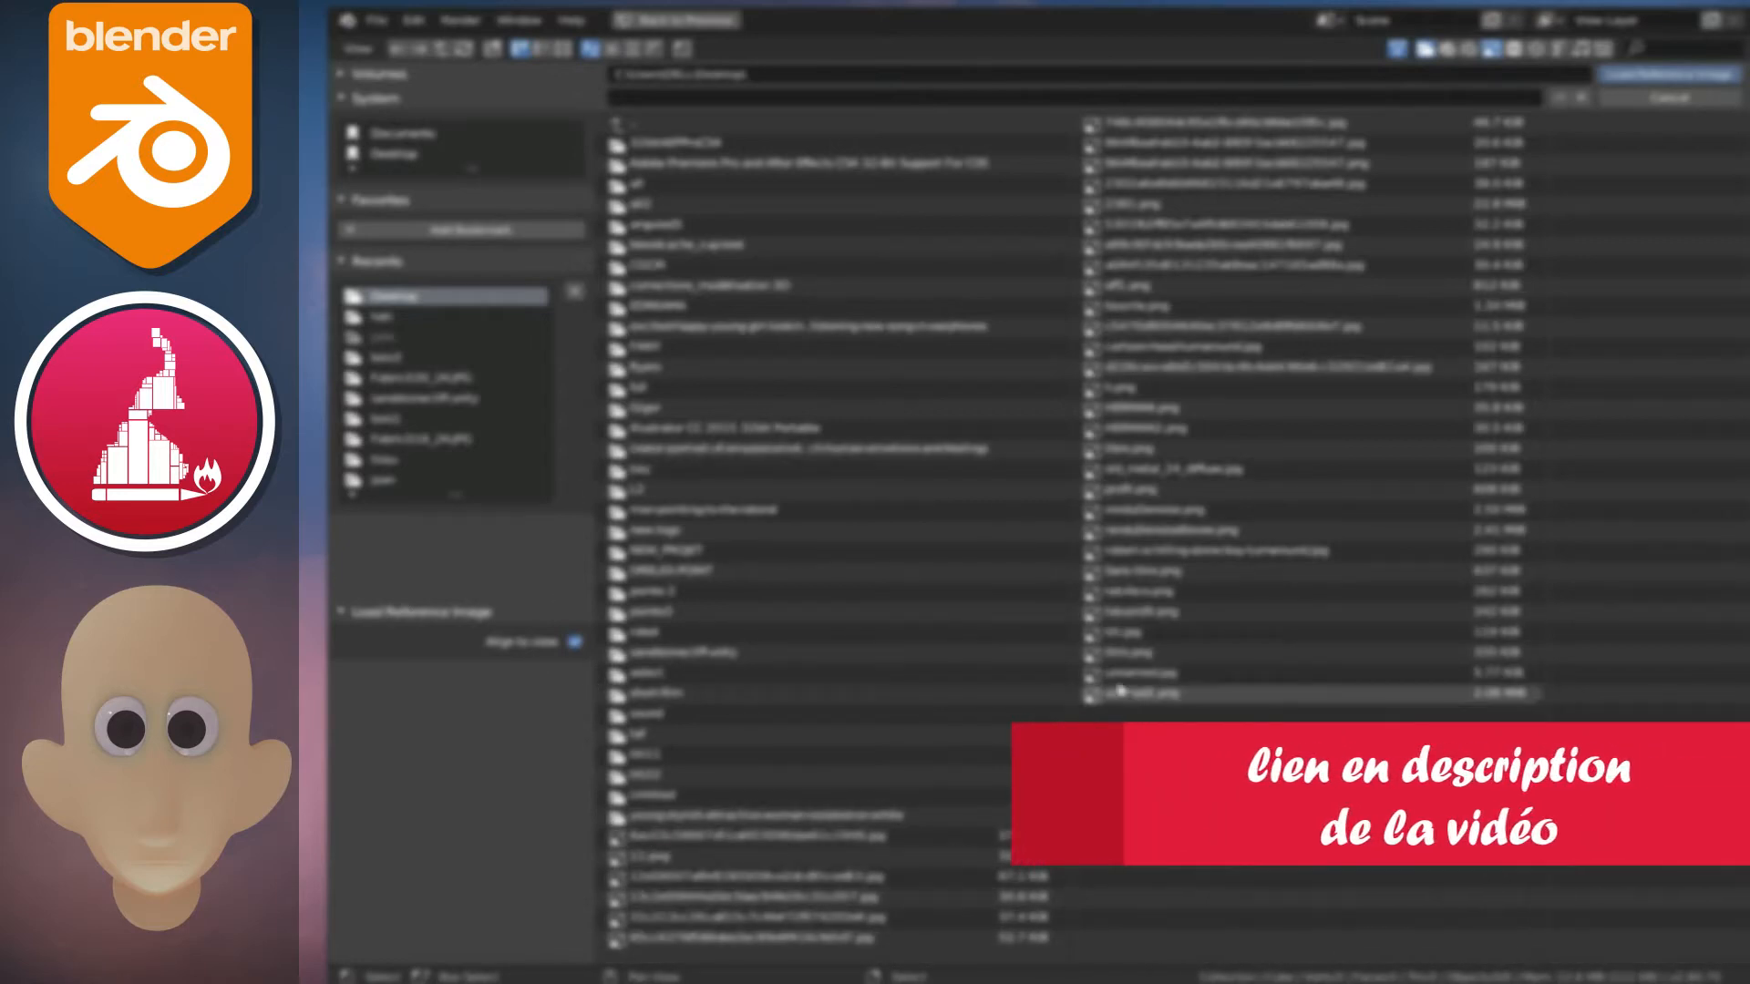
double_click(1141, 355)
- Enable alpha on the reference image and lower its transparency value to about 0.404
scroll(956, 474, up, 5)
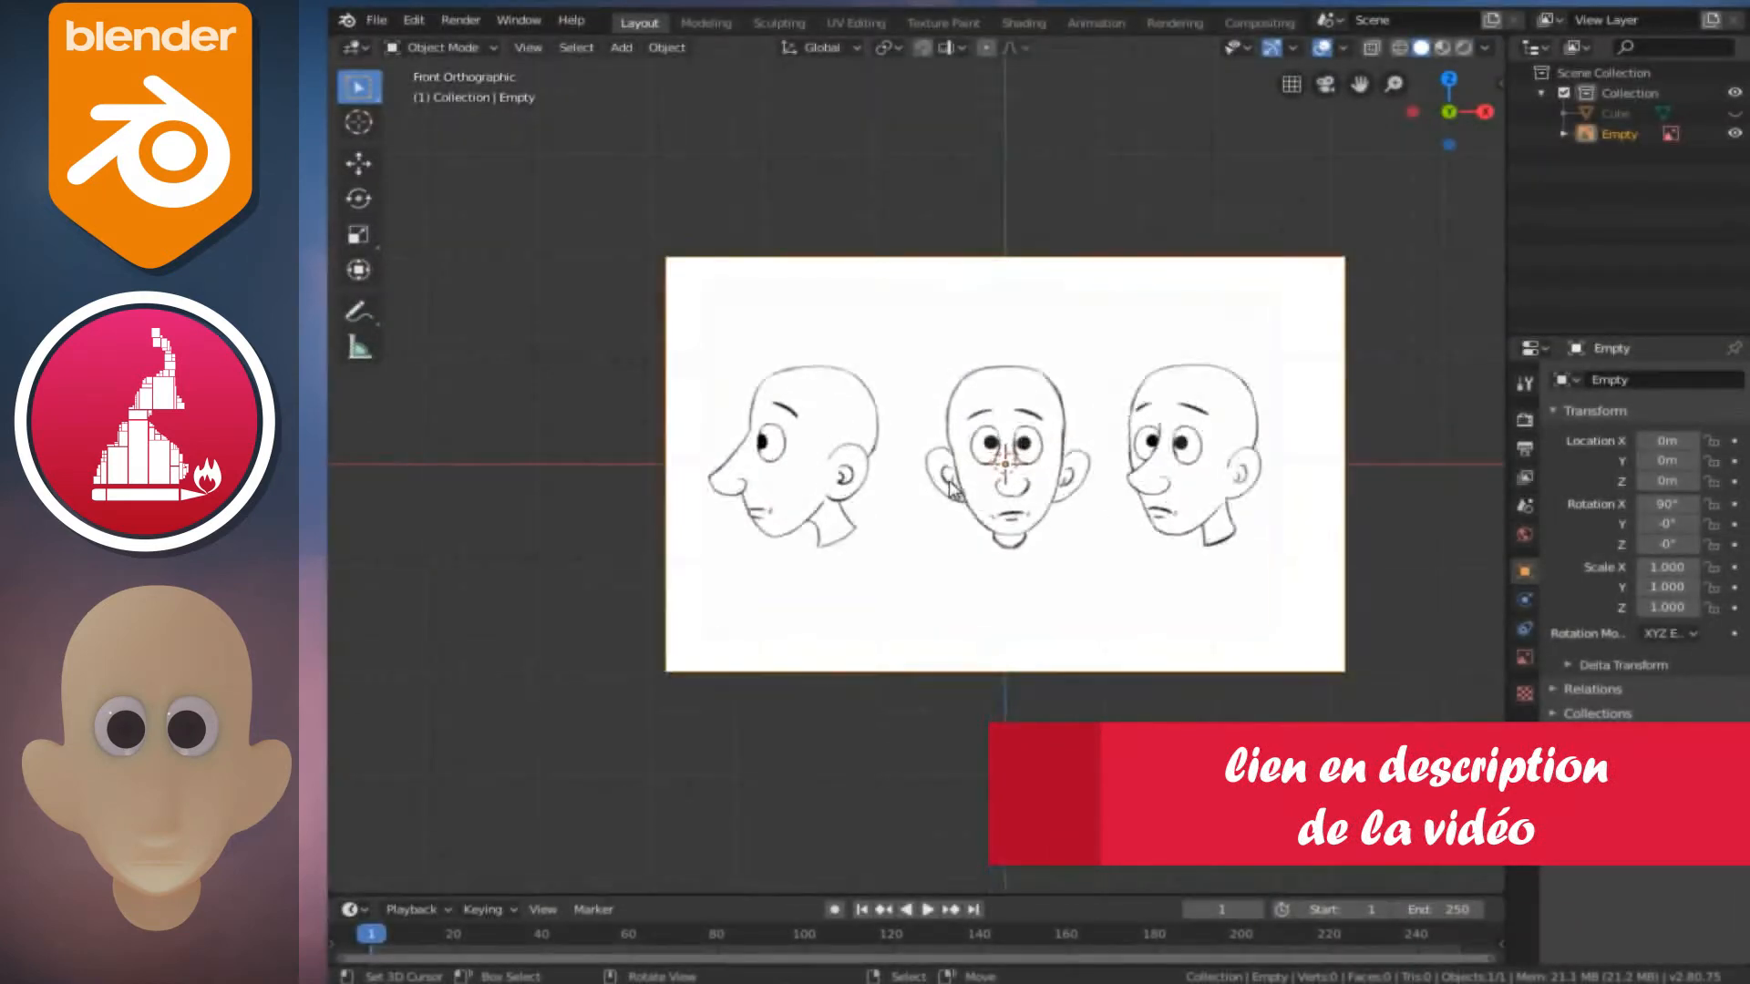
ctrl+scroll(960, 481, up, 3)
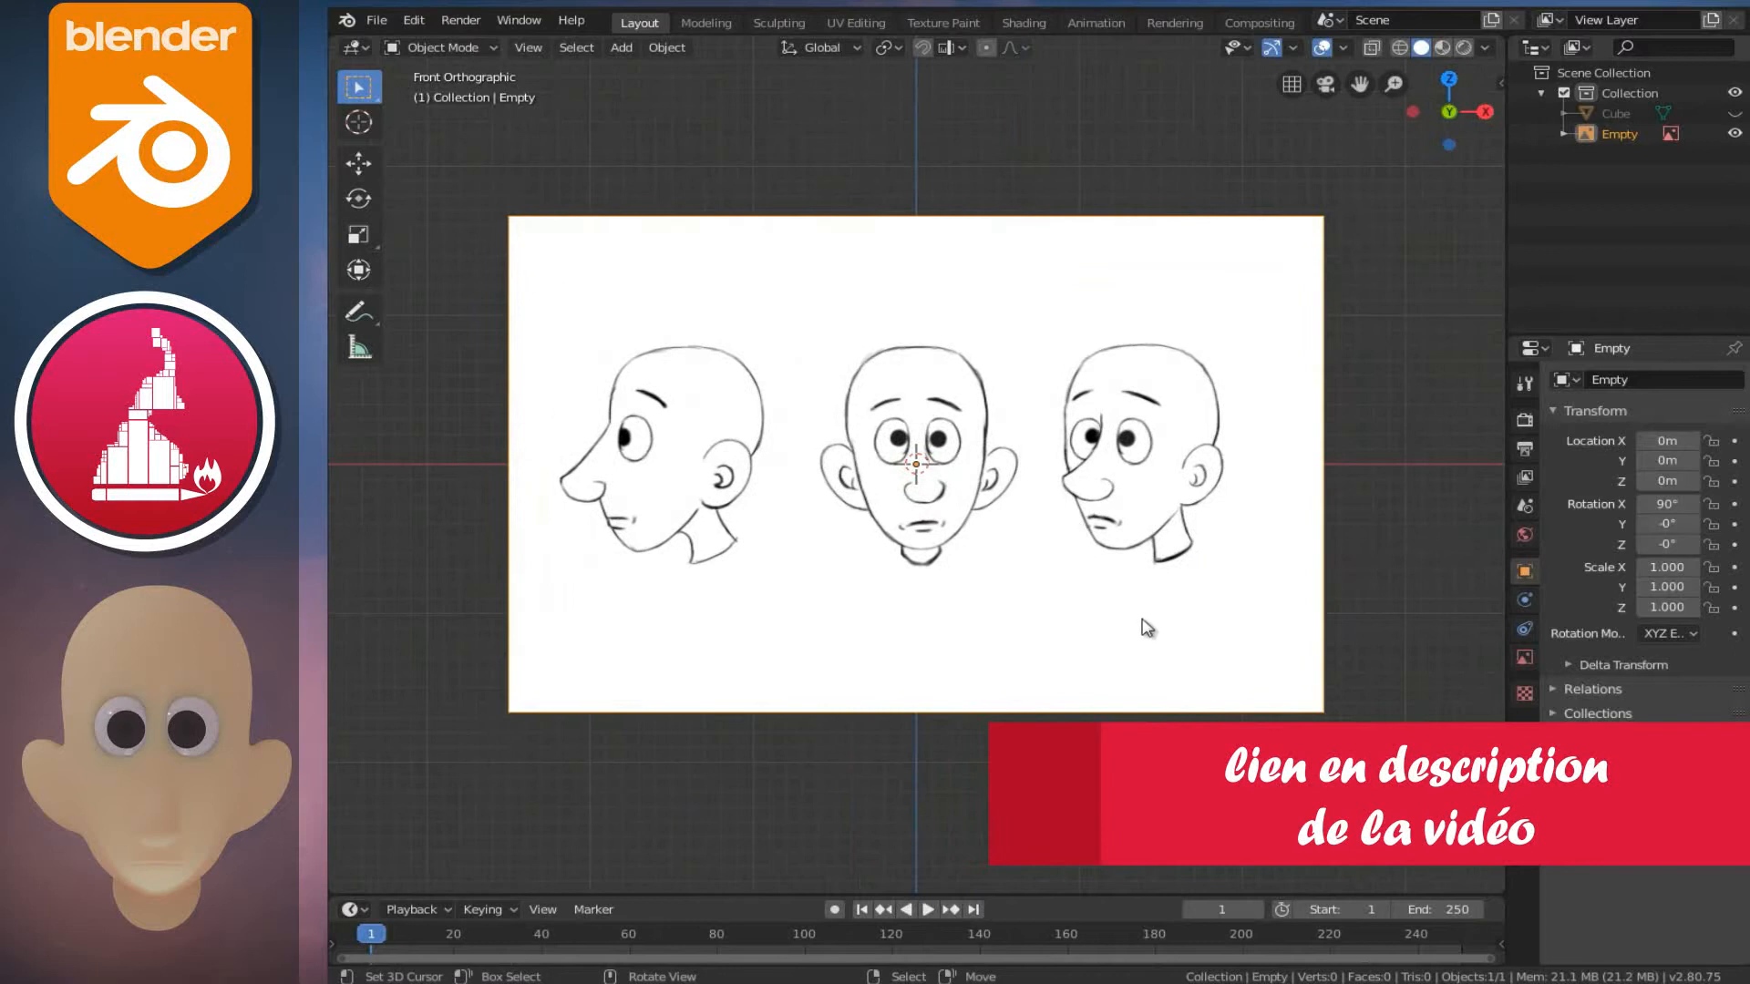
click(1524, 657)
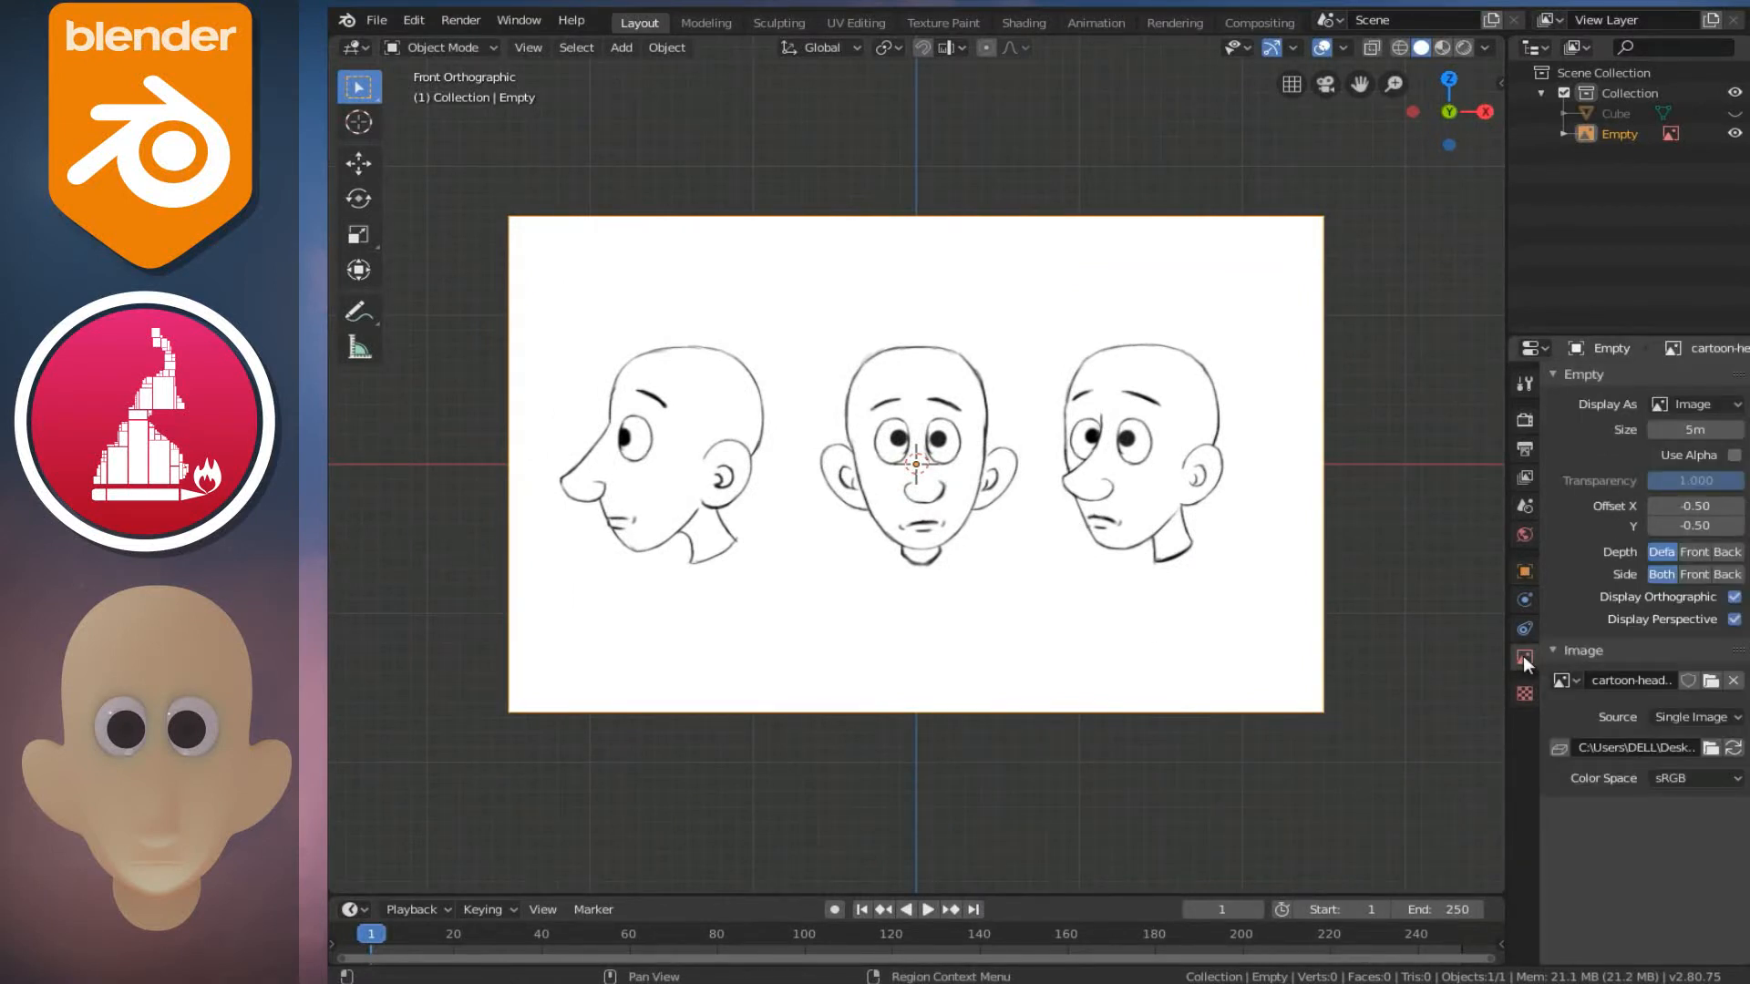
click(1734, 455)
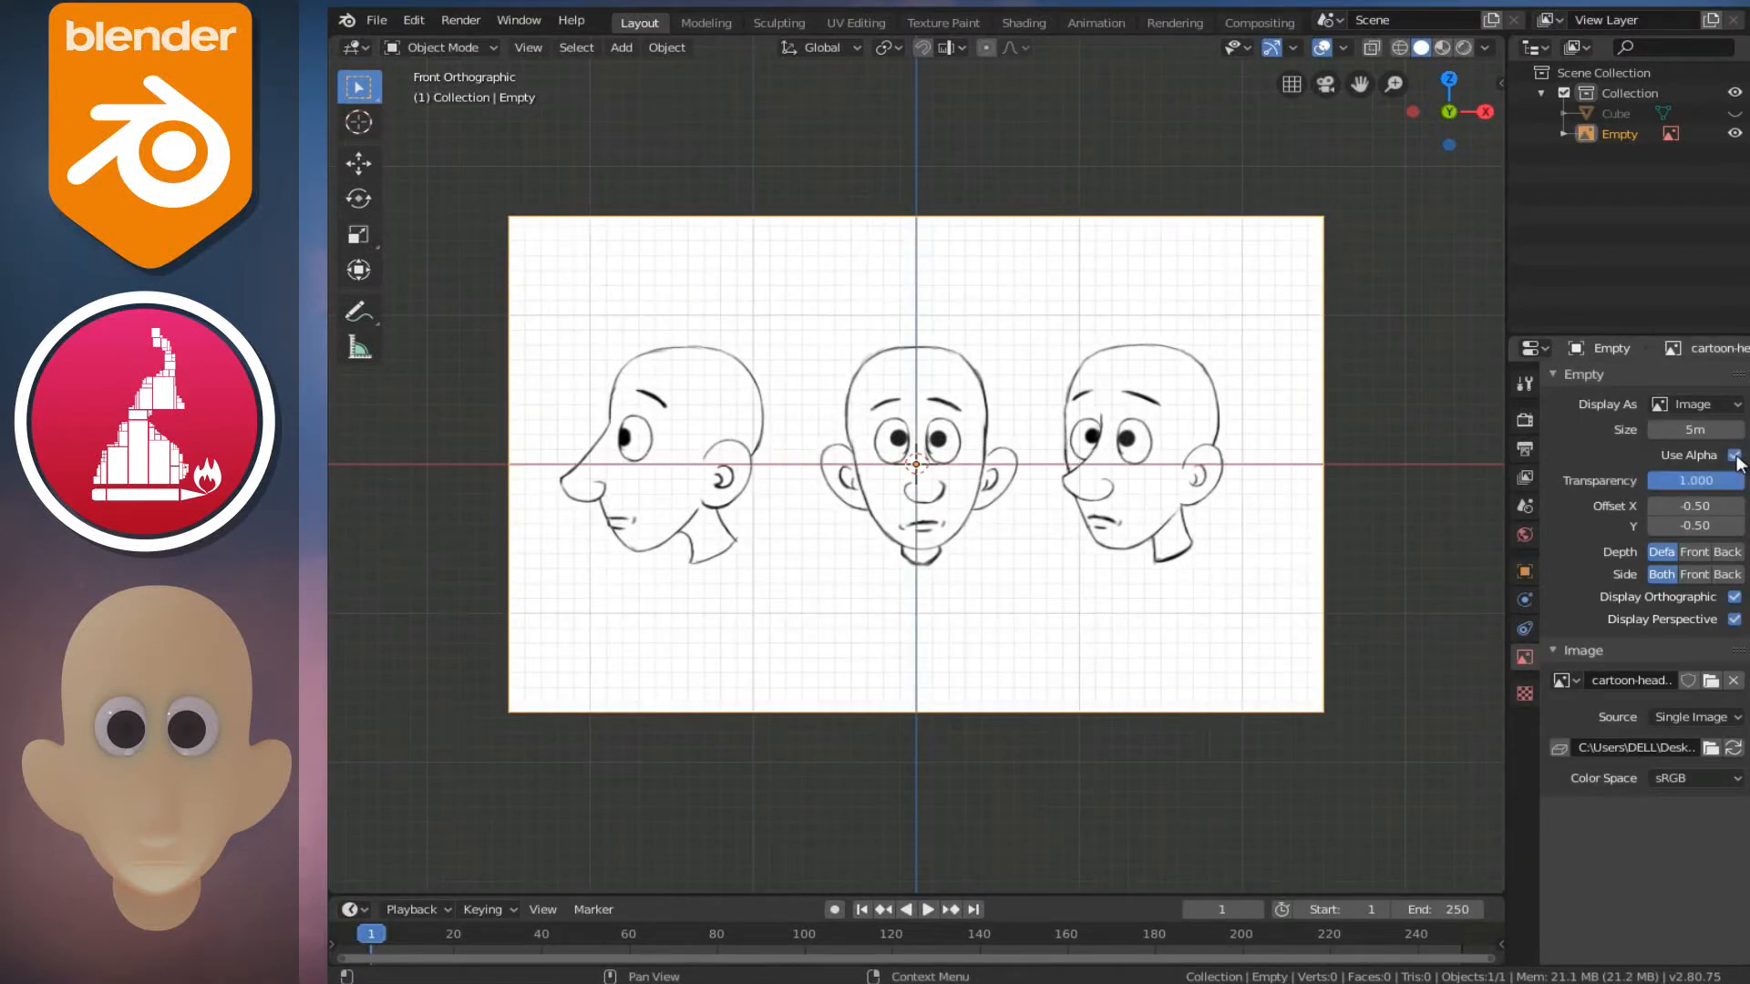
drag(1739, 478, 1669, 495)
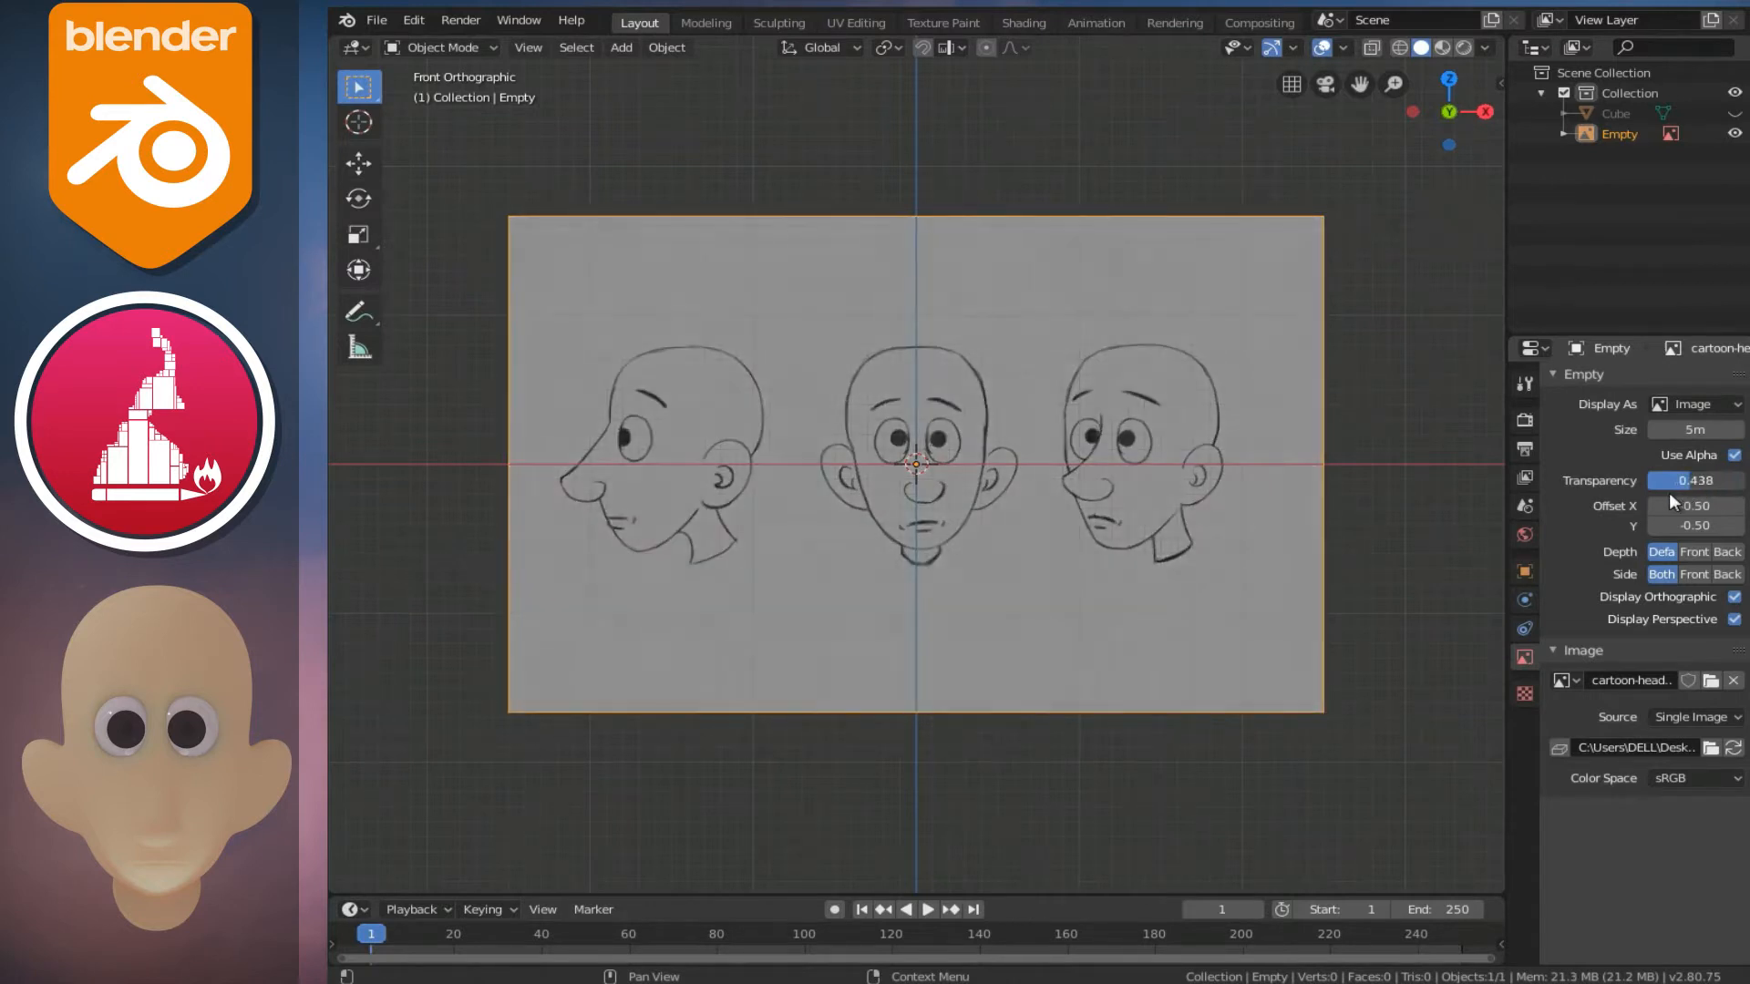
- Move the reference image slightly along negative X to centre the front-facing head on the vertical axis
scroll(953, 472, up, 2)
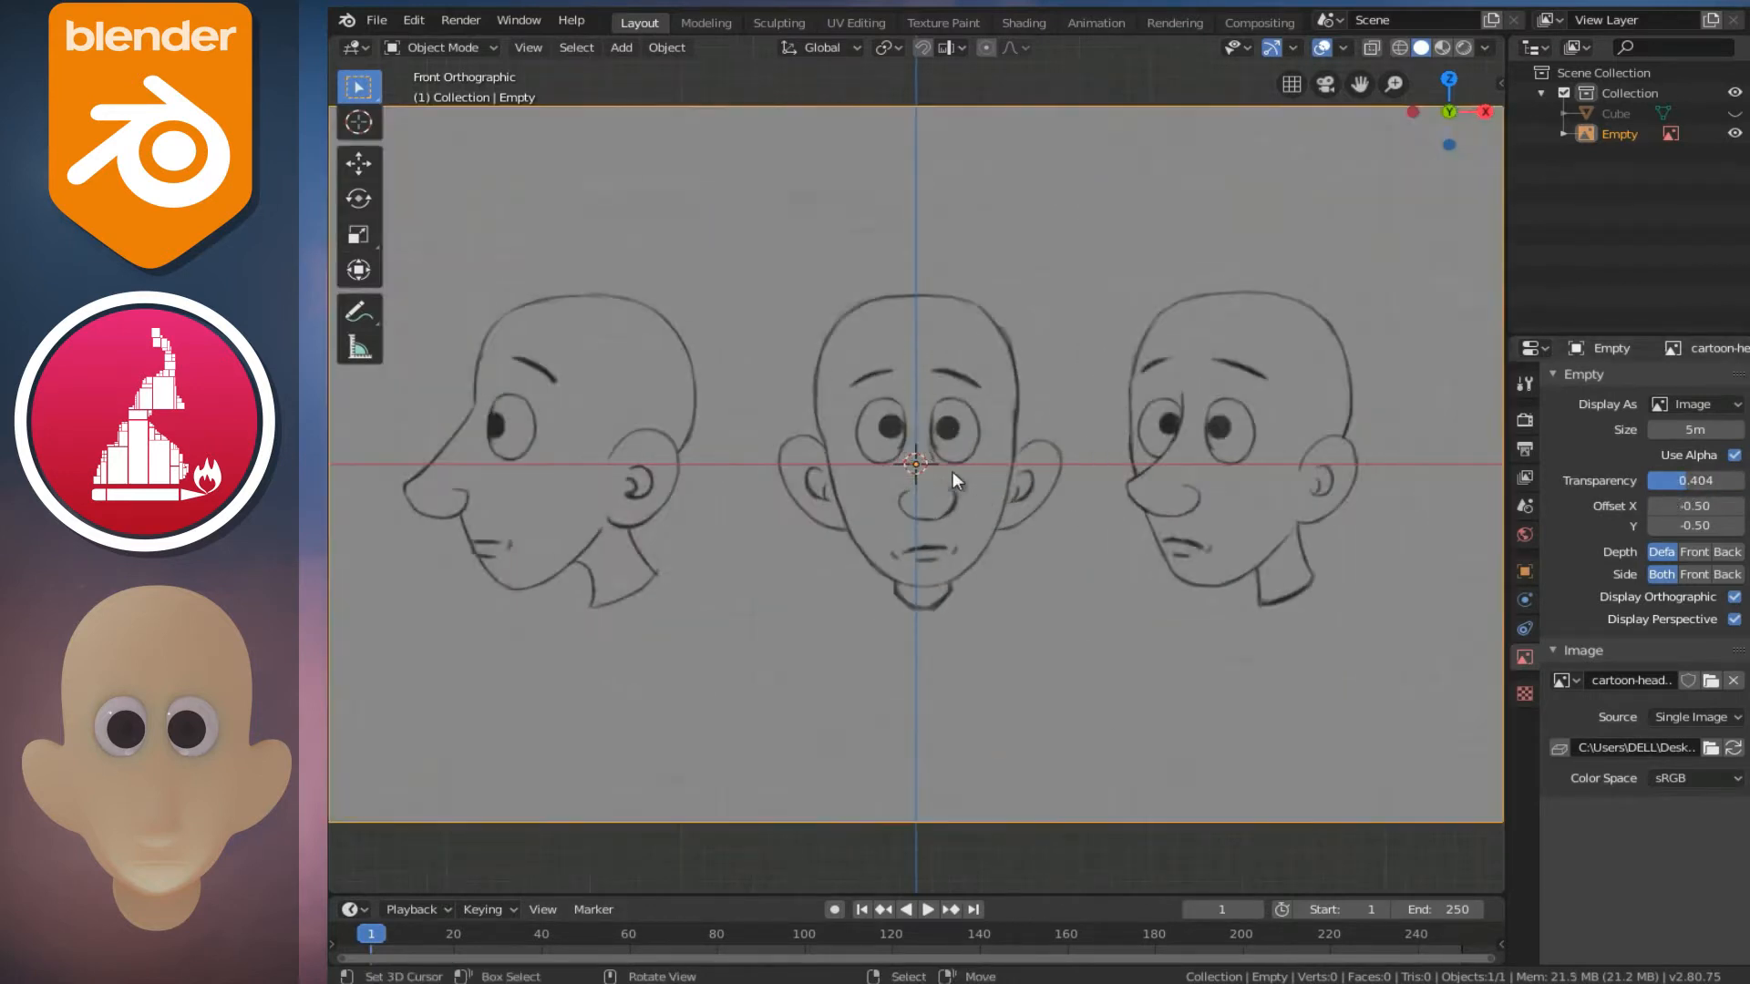
scroll(990, 489, down, 1)
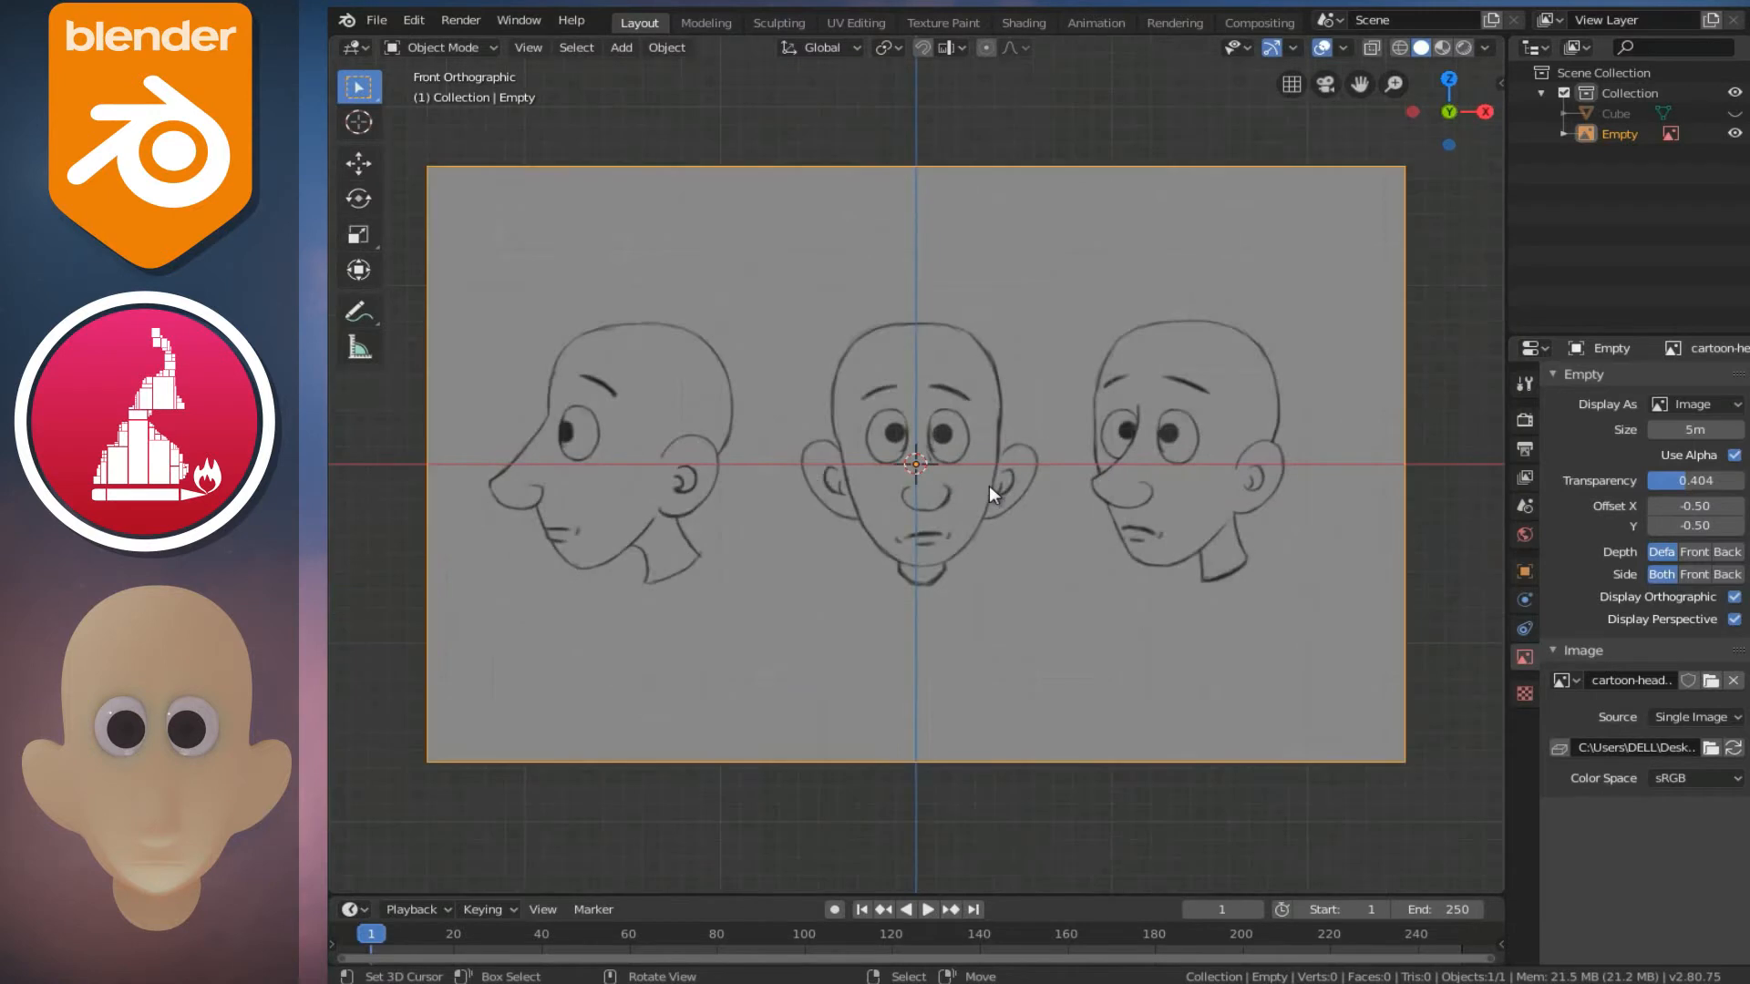
click(360, 159)
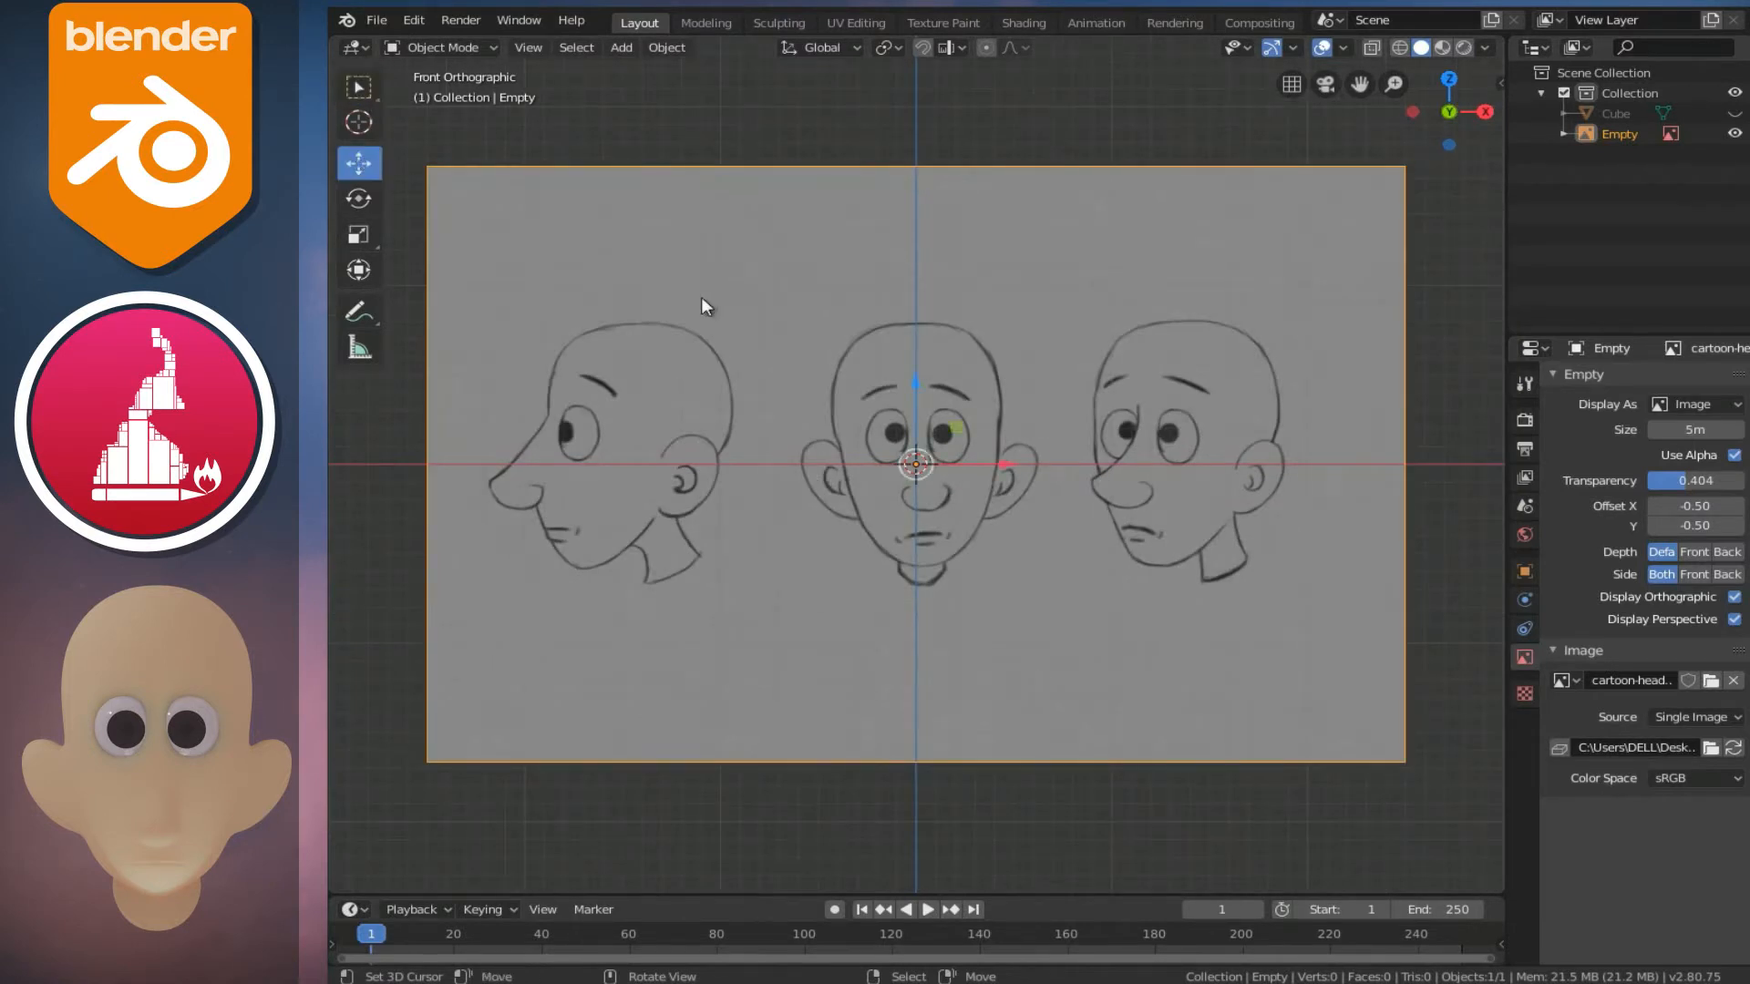
scroll(1018, 498, up, 3)
drag(1008, 467, 997, 465)
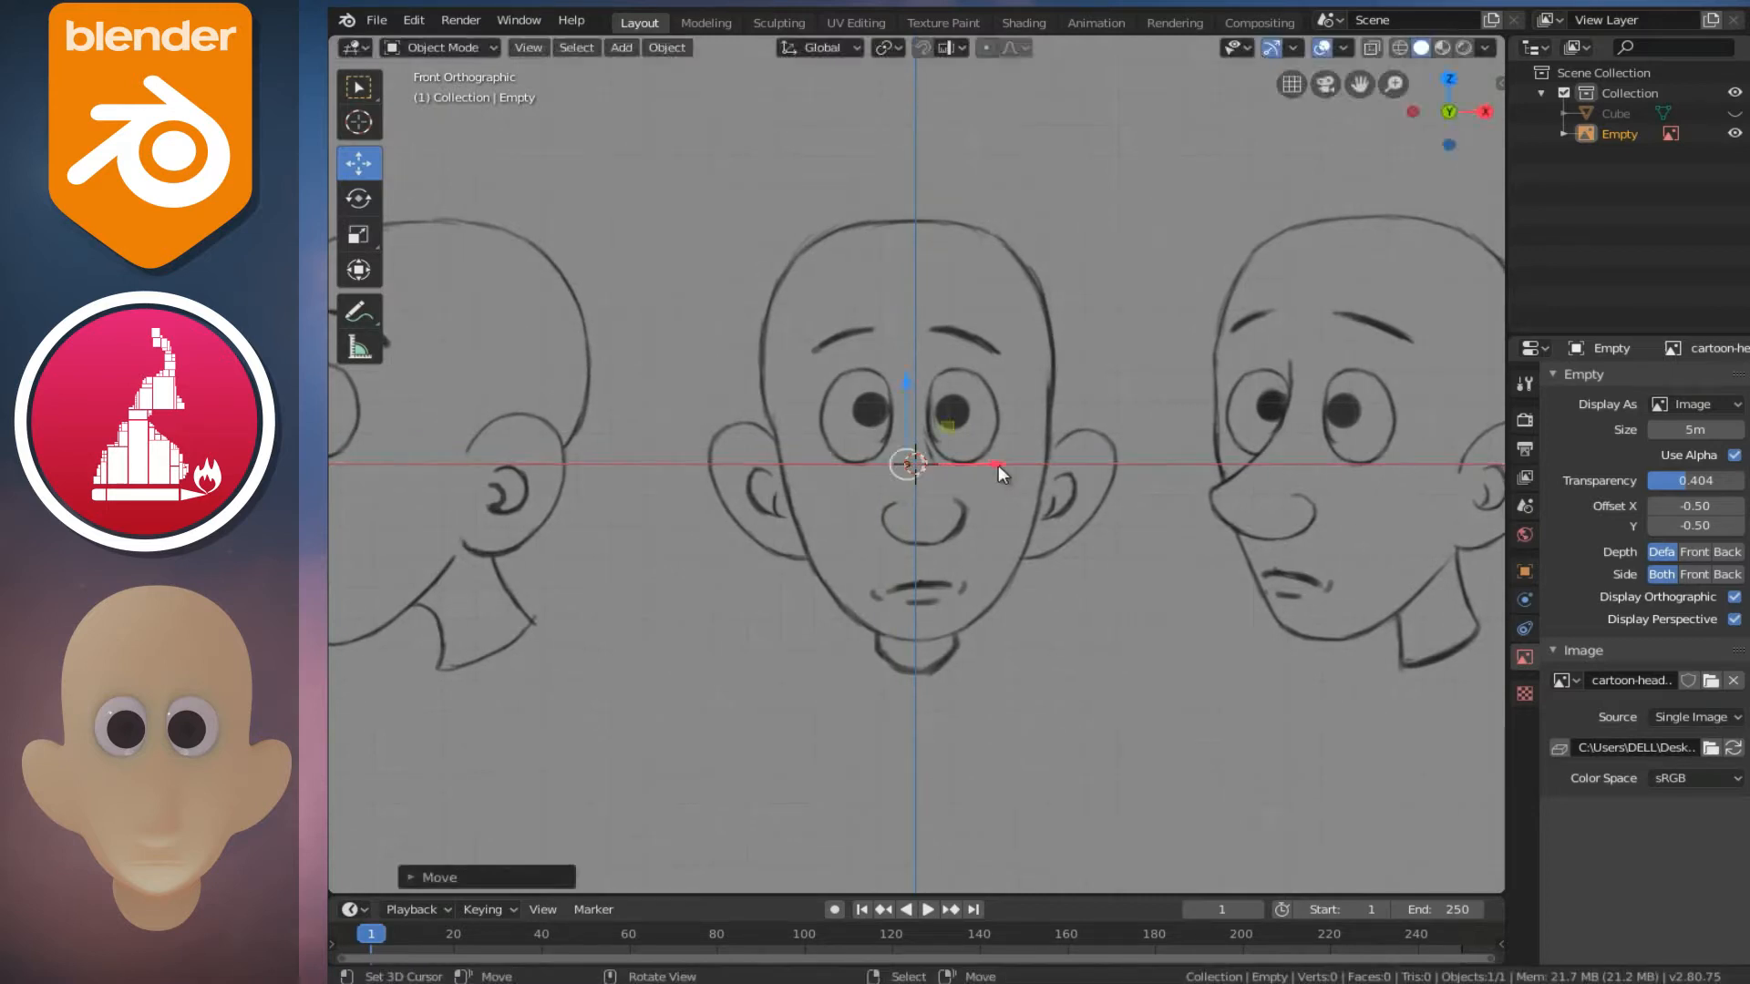
- Duplicate the reference image in place and, in the right view, rotate the copy 90° about the Z axis
scroll(997, 464, down, 4)
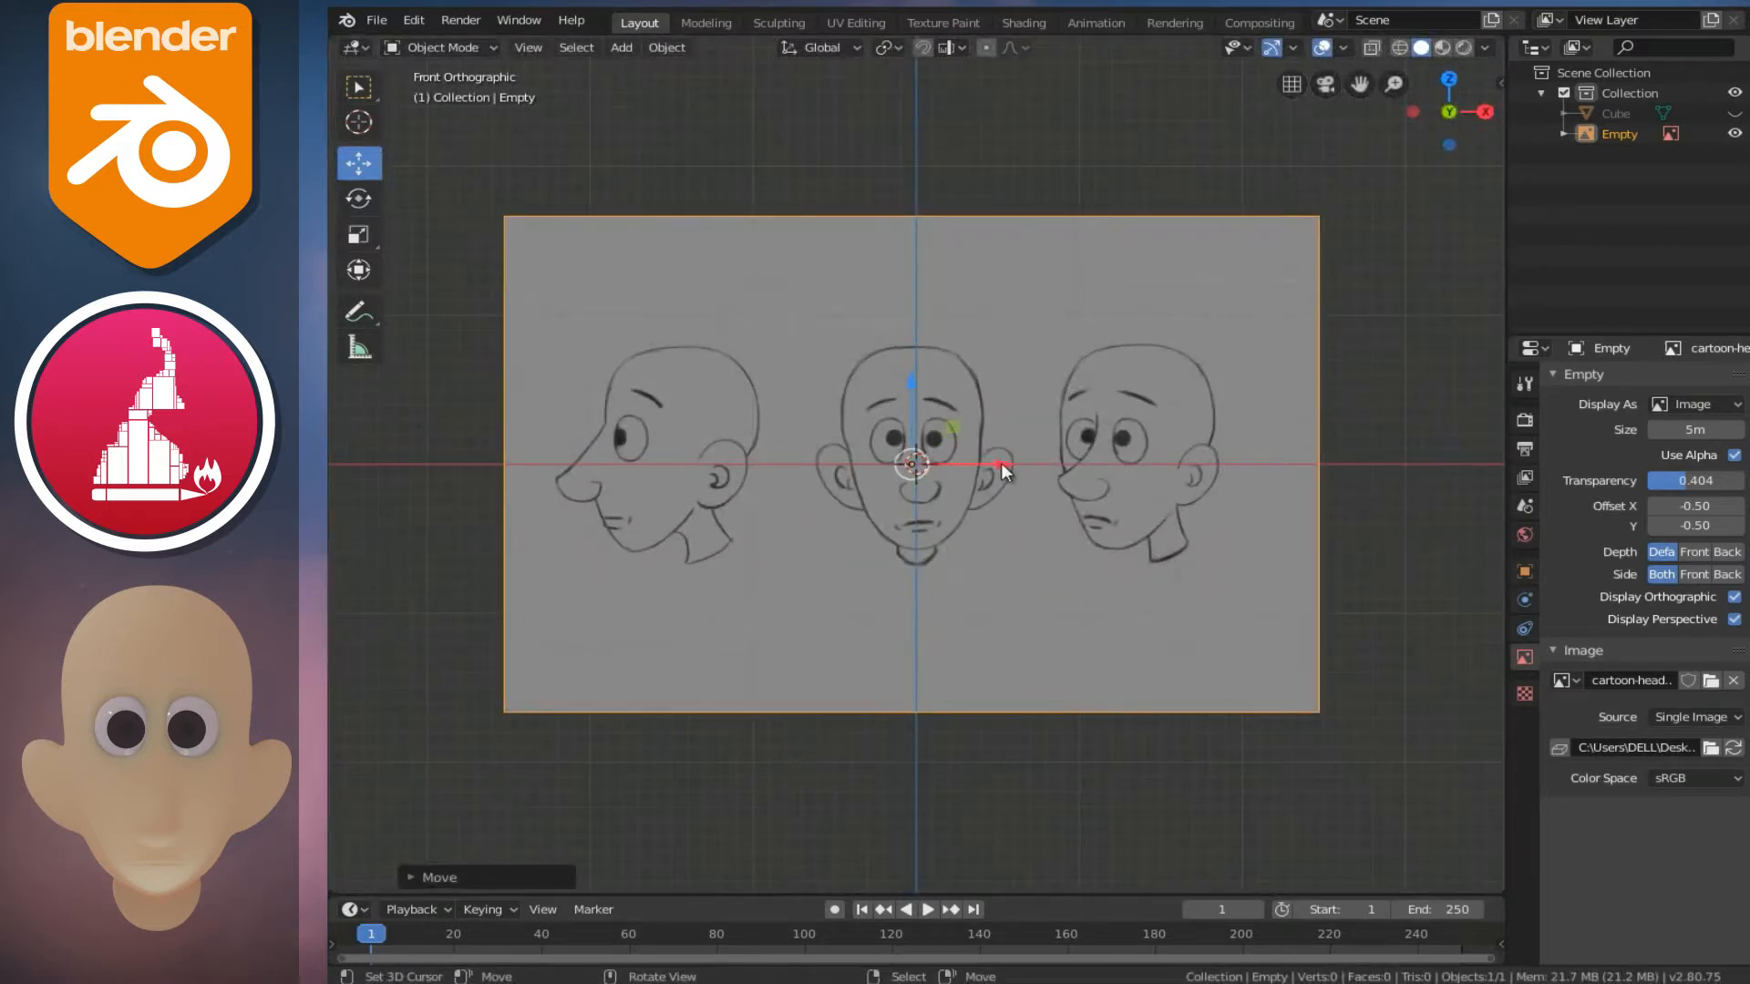
key(shift+d)
right_click(1031, 392)
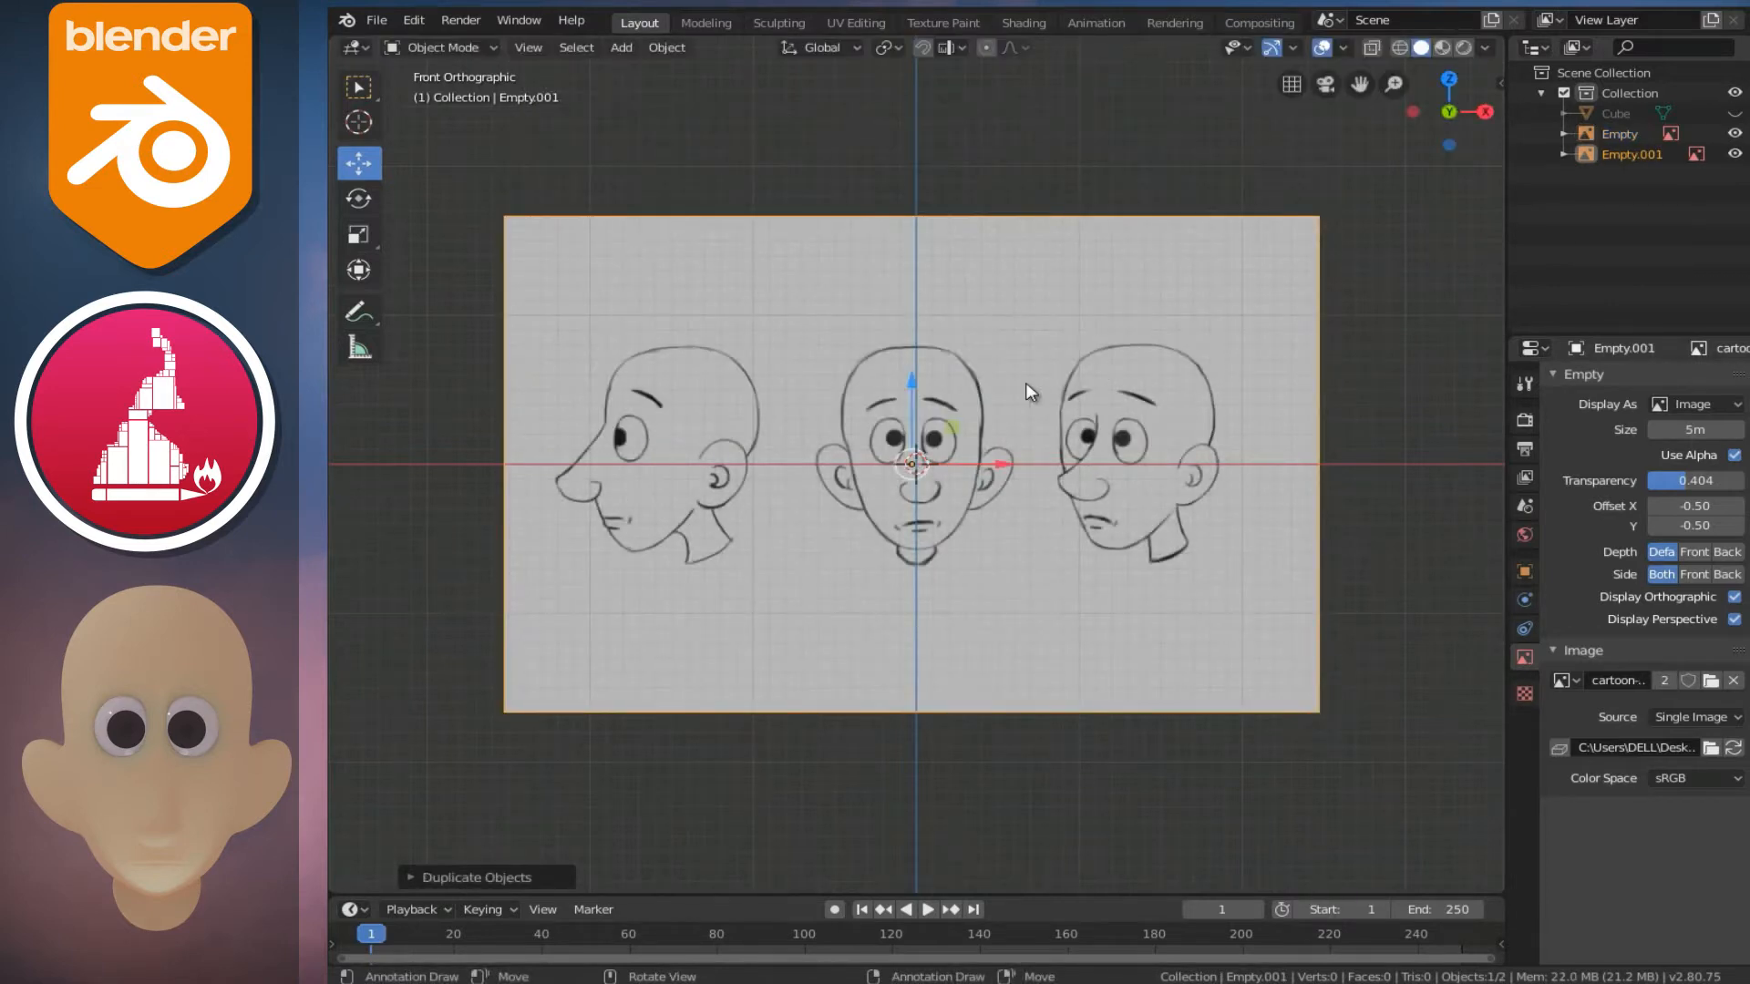
key(KP_3)
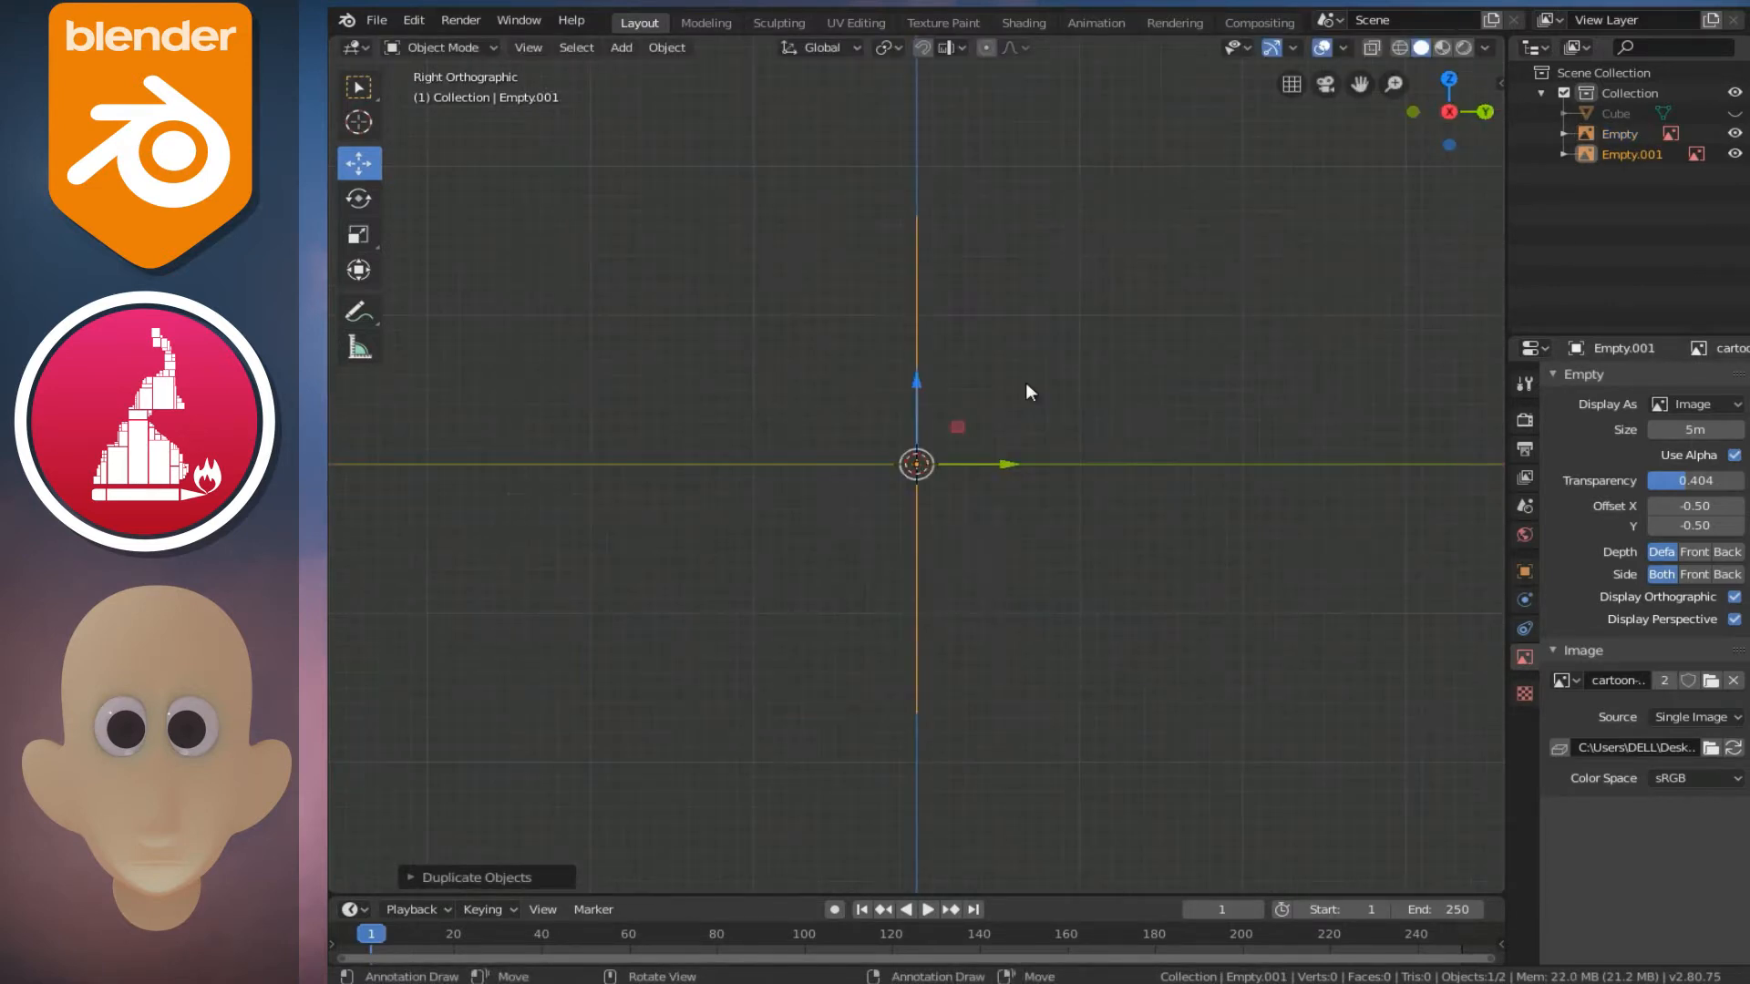
key(r)
key(z)
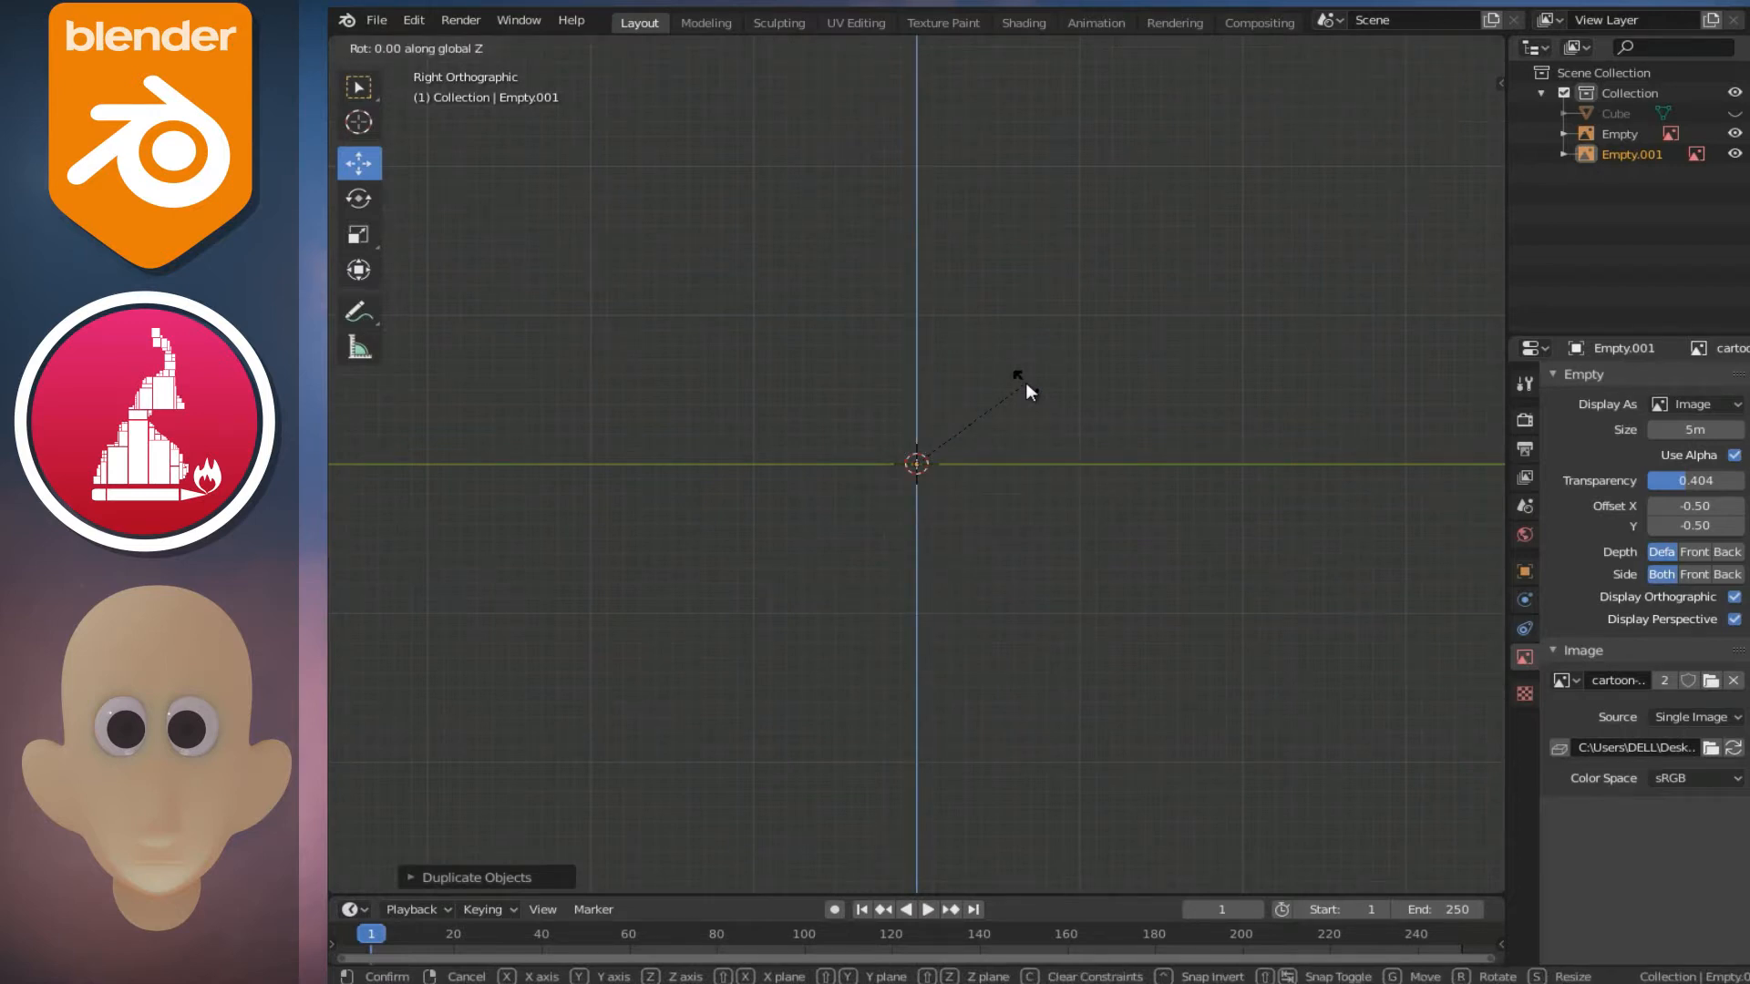
text(90)
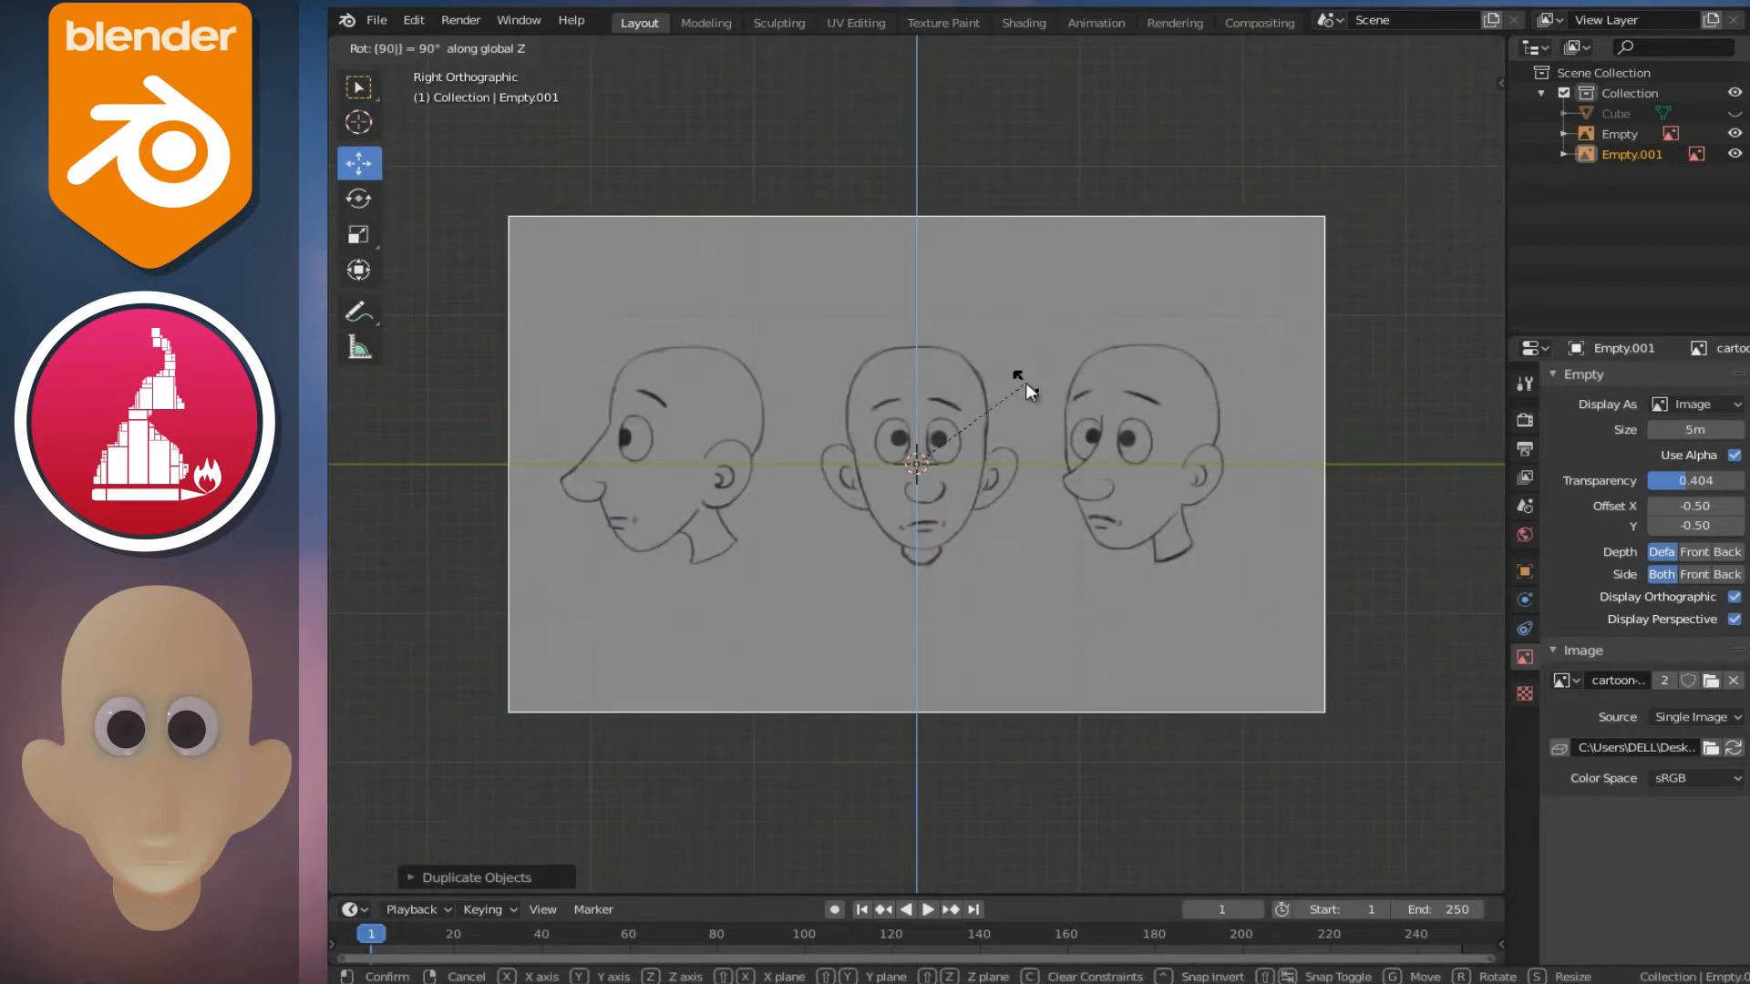
key(Return)
- In the front view, nudge the original reference image a bit further along negative X to refine the face's centring
scroll(816, 451, up, 4)
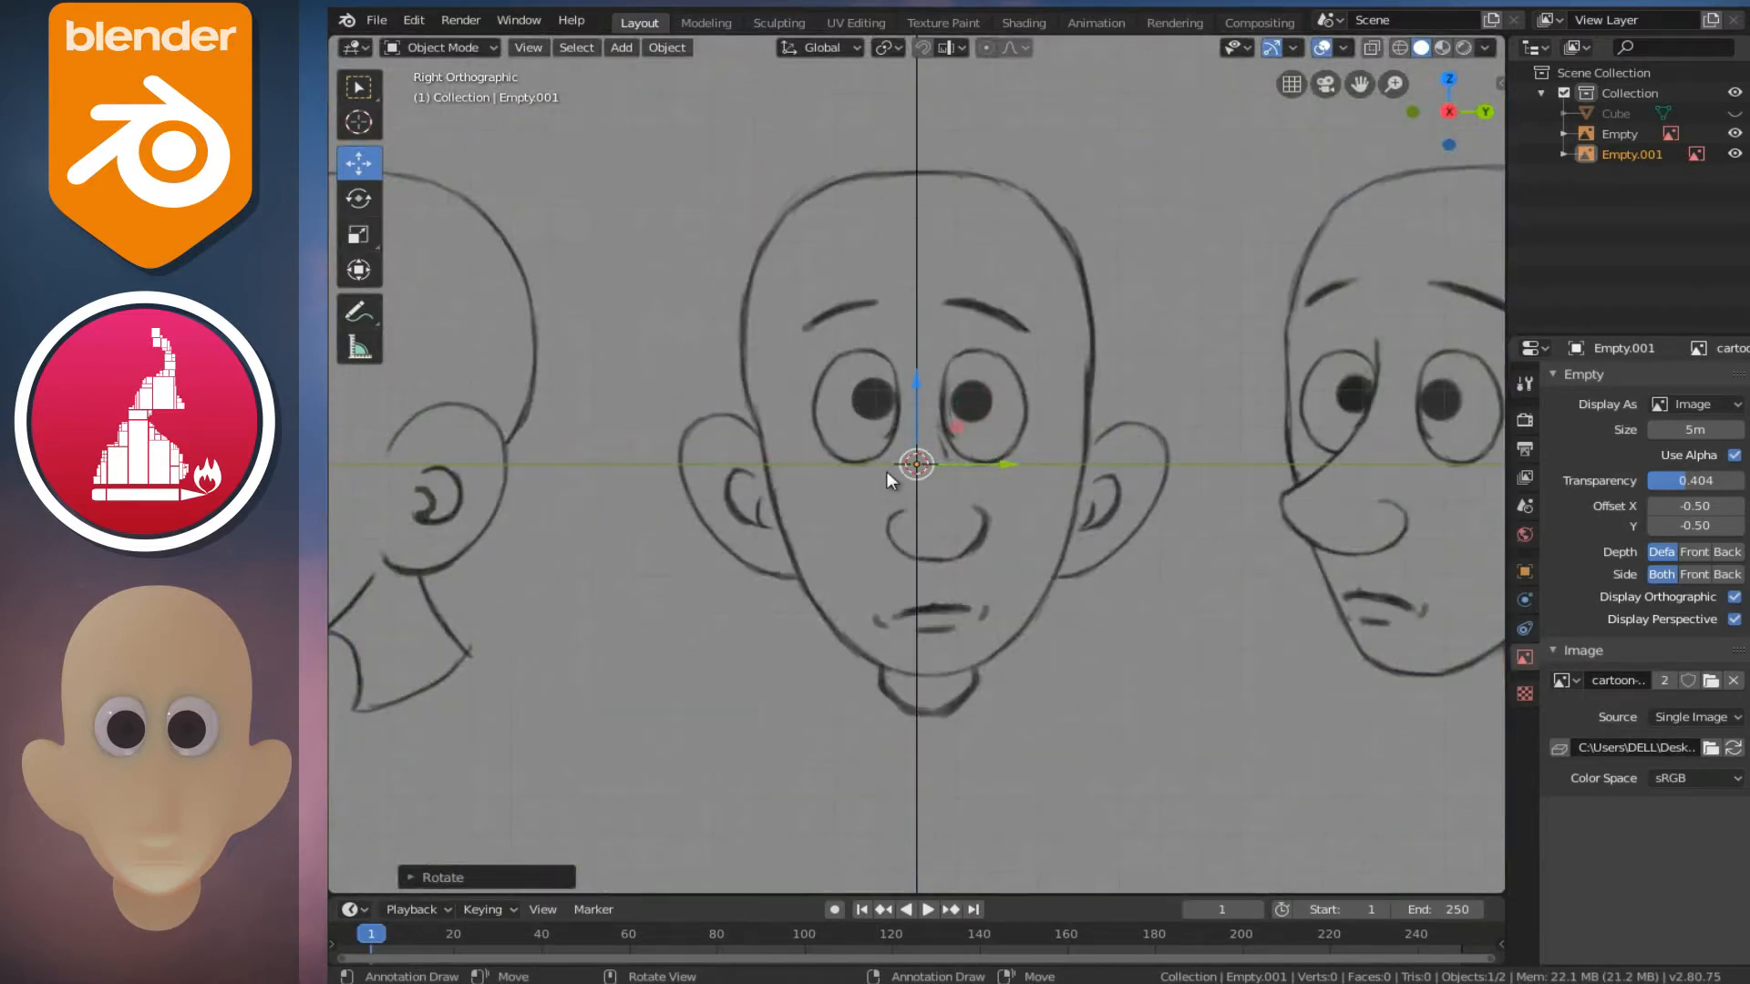
key(KP_1)
click(1053, 536)
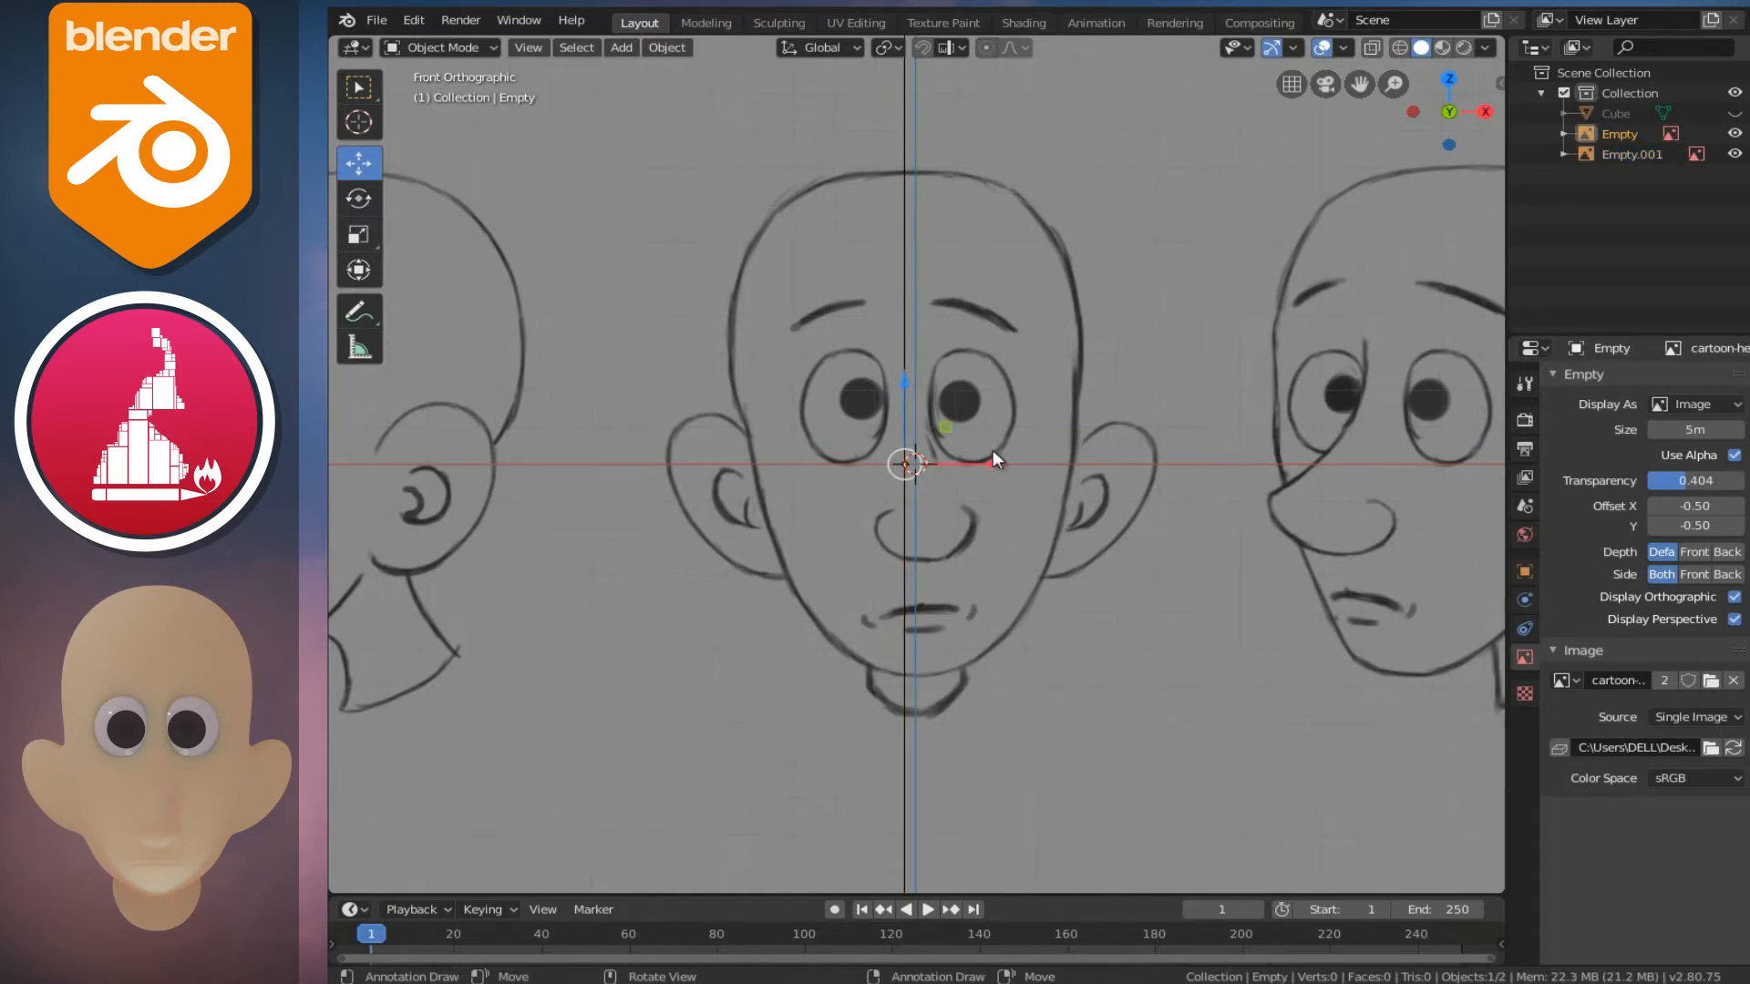
drag(997, 461, 988, 462)
- In the right view, move the duplicated reference image along positive Y until the profile head sits over the origin
key(KP_3)
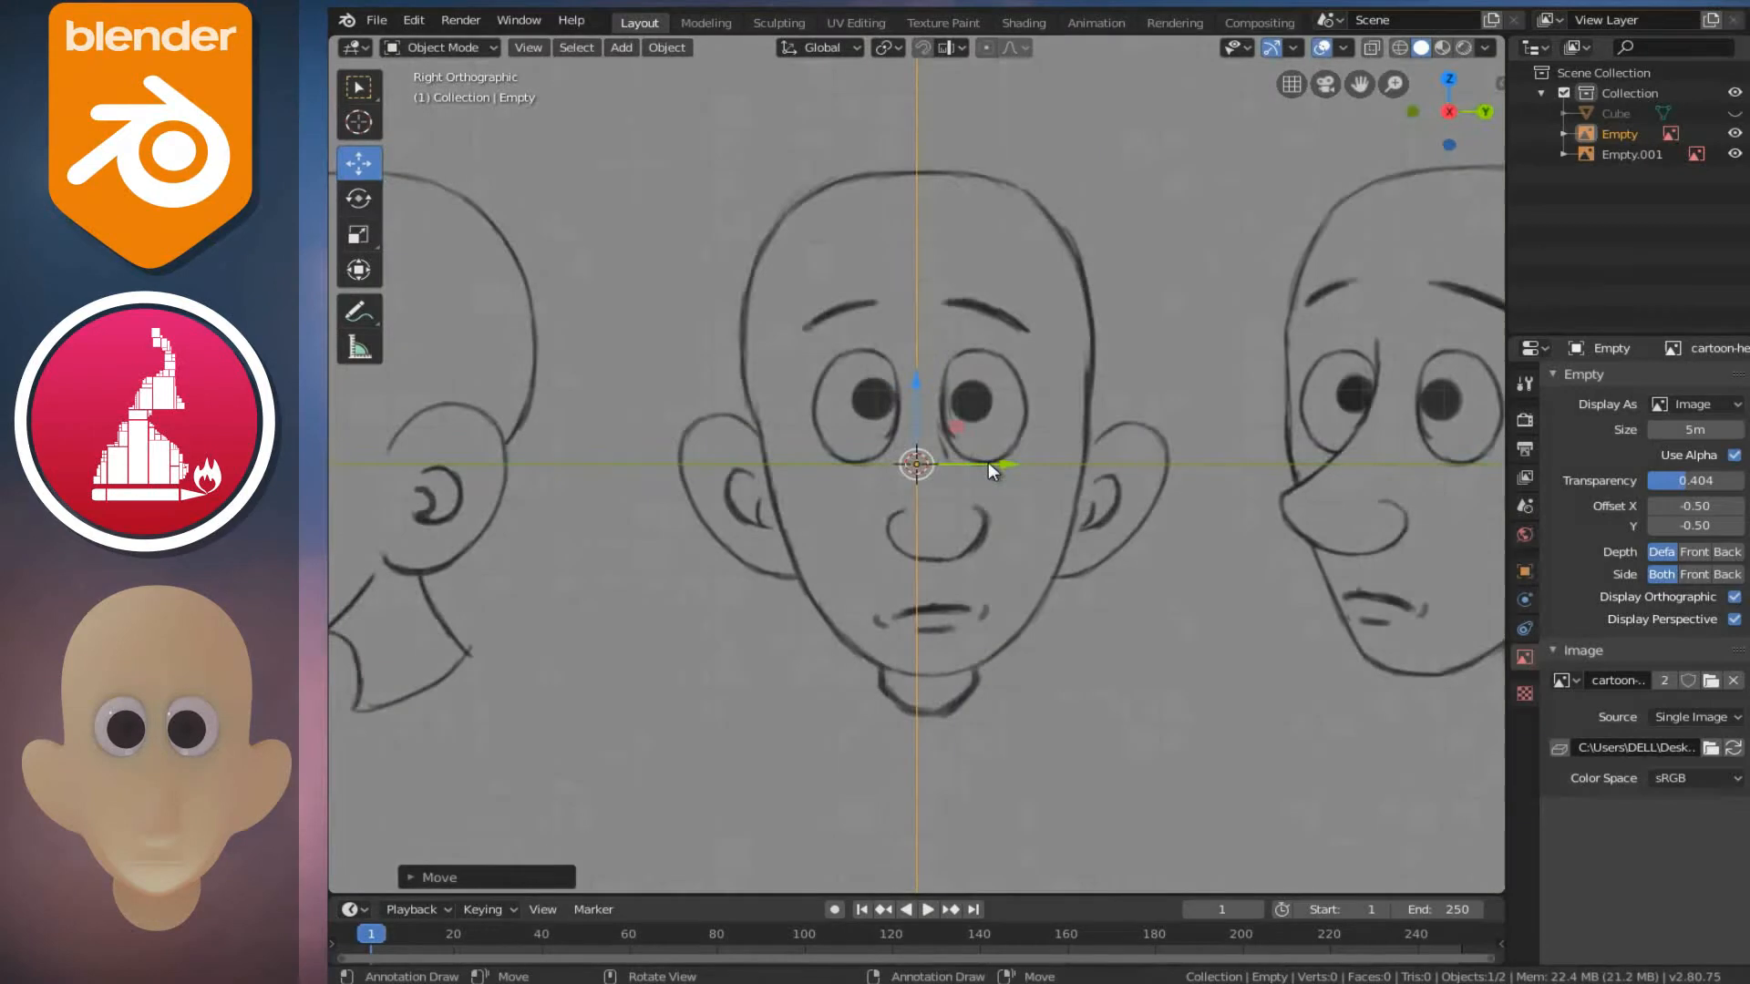
scroll(1054, 479, down, 5)
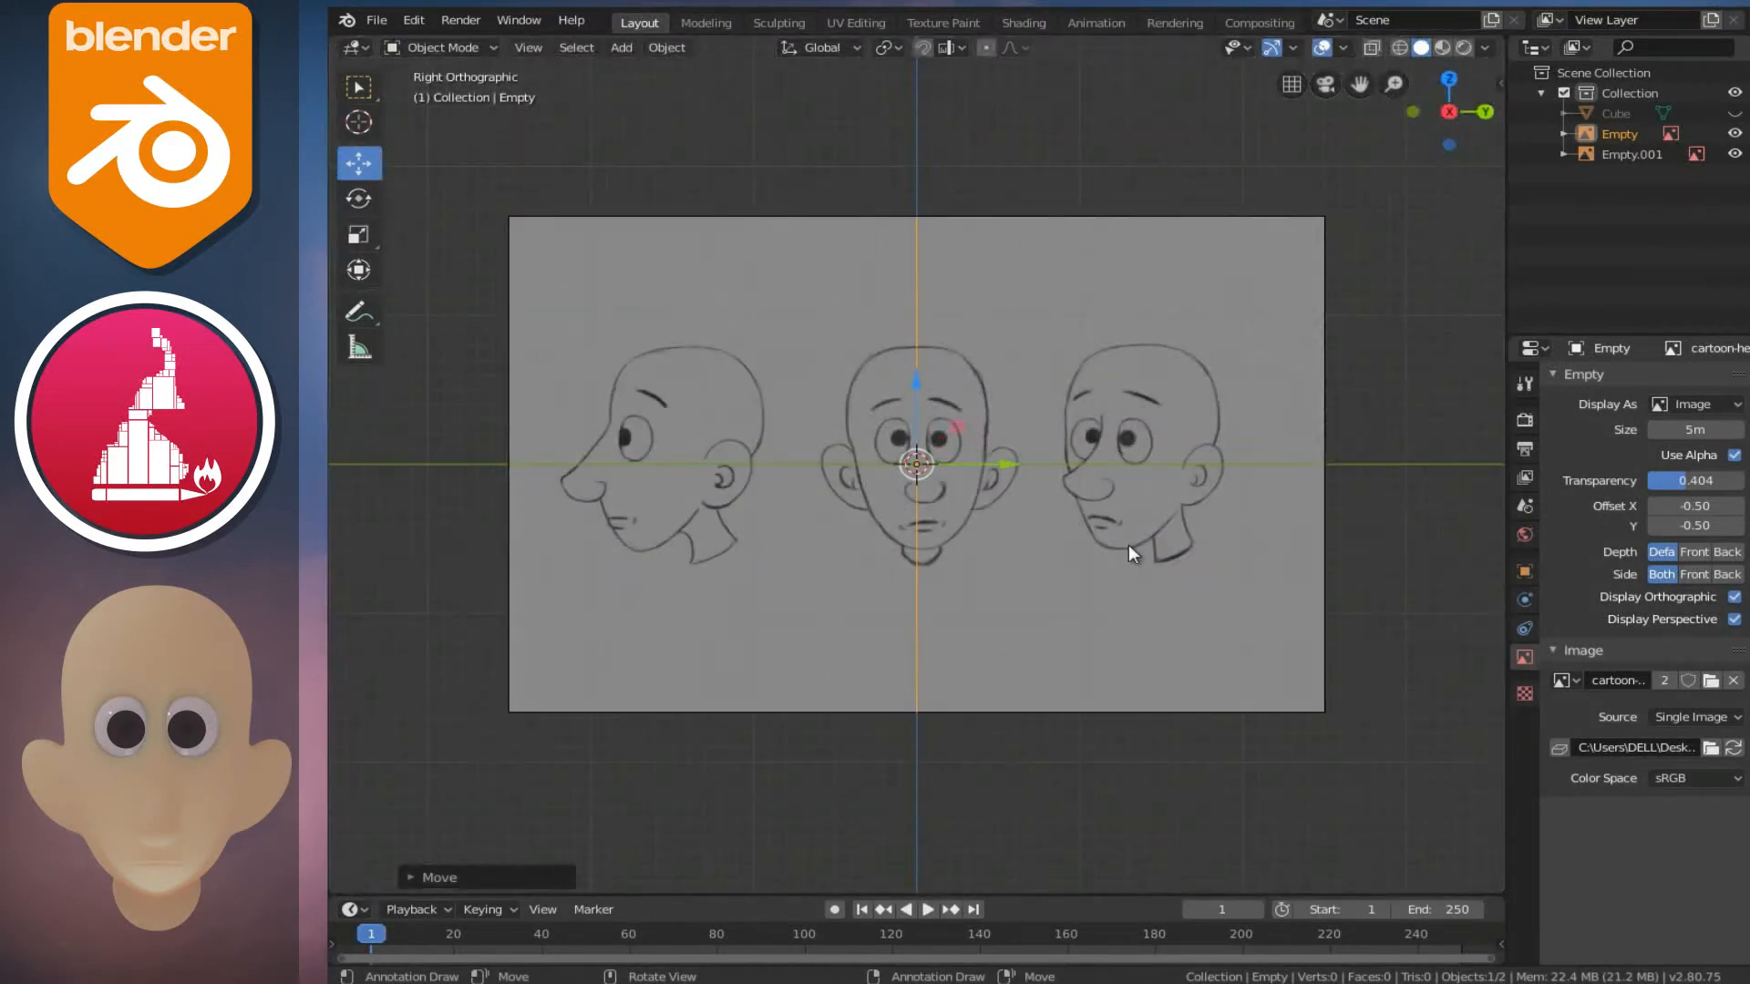
click(1121, 548)
scroll(1107, 521, up, 1)
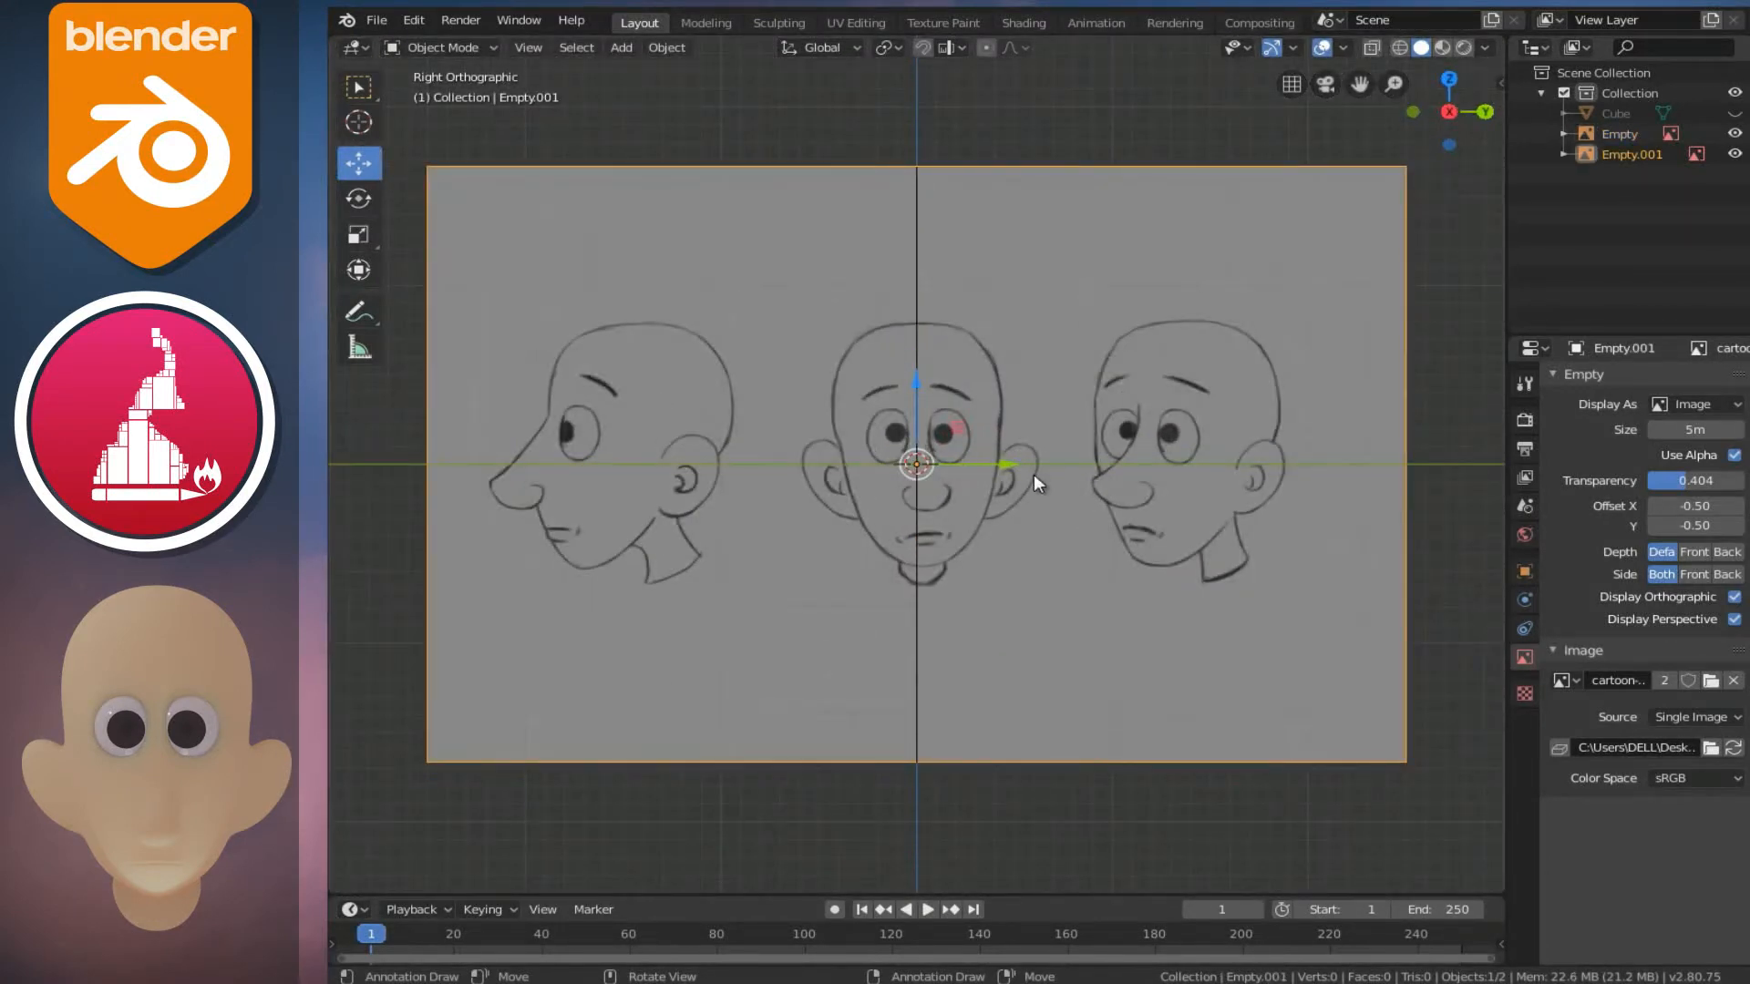
drag(1004, 463, 1324, 532)
drag(1321, 463, 1312, 462)
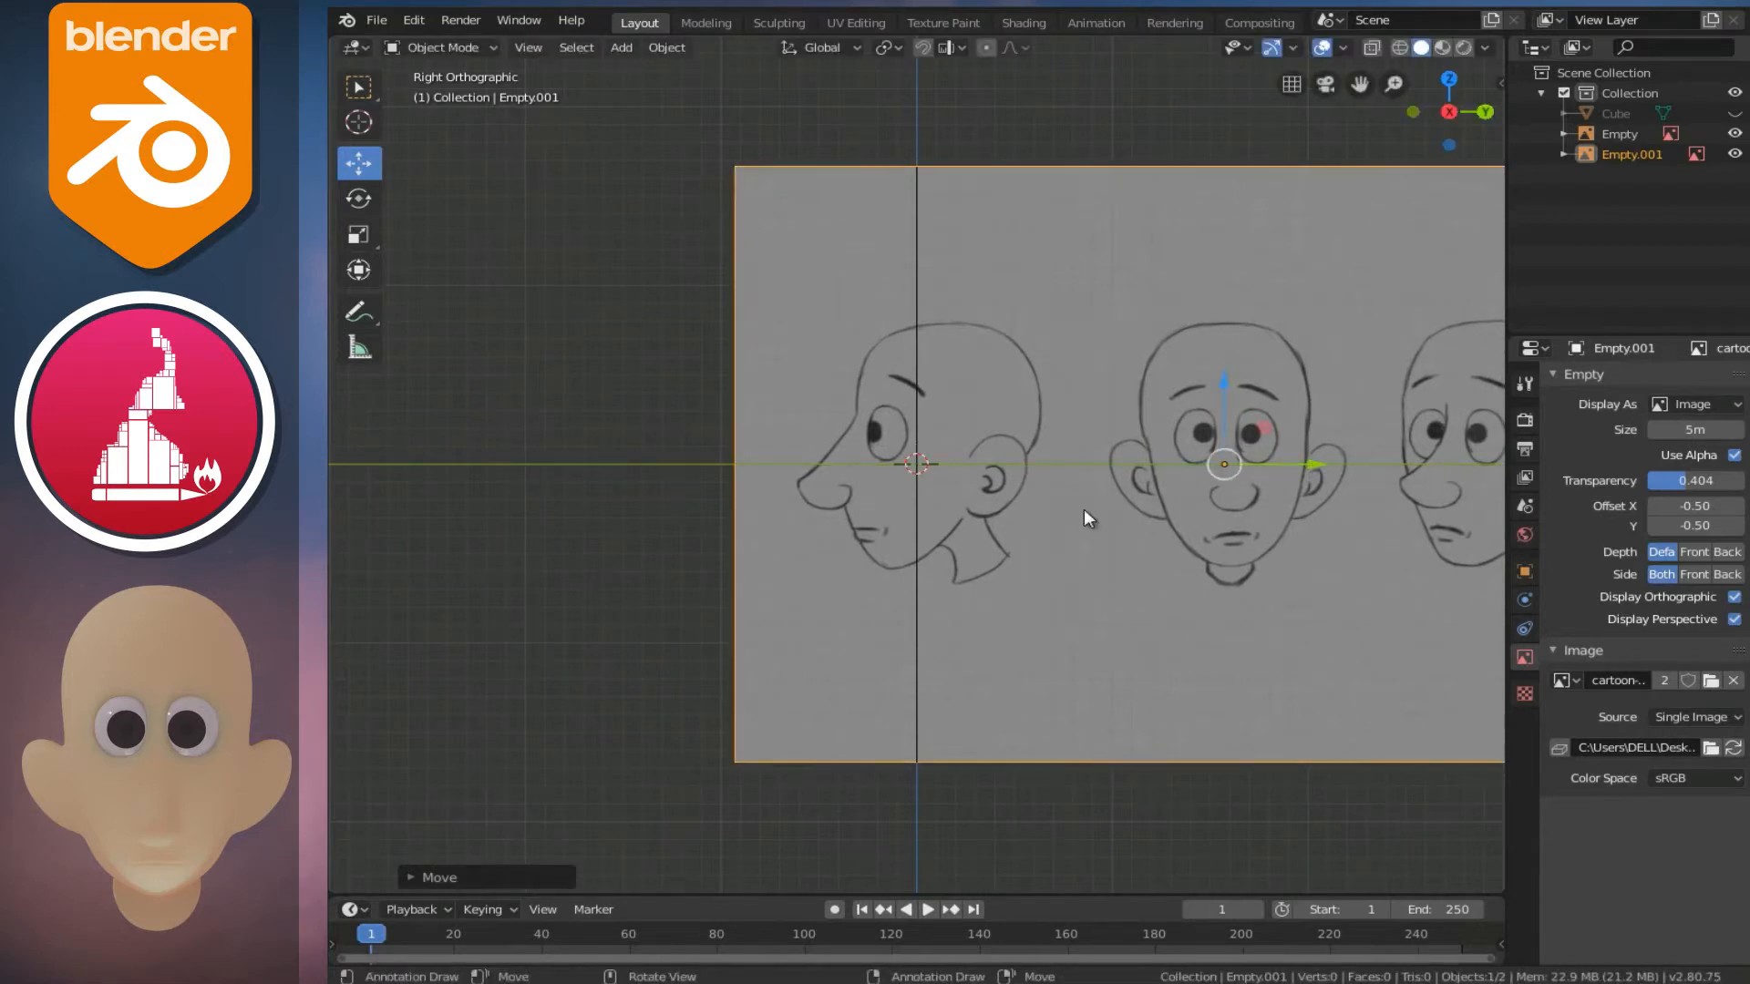
- Return to the front view, unhide the cube and select it
key(KP_1)
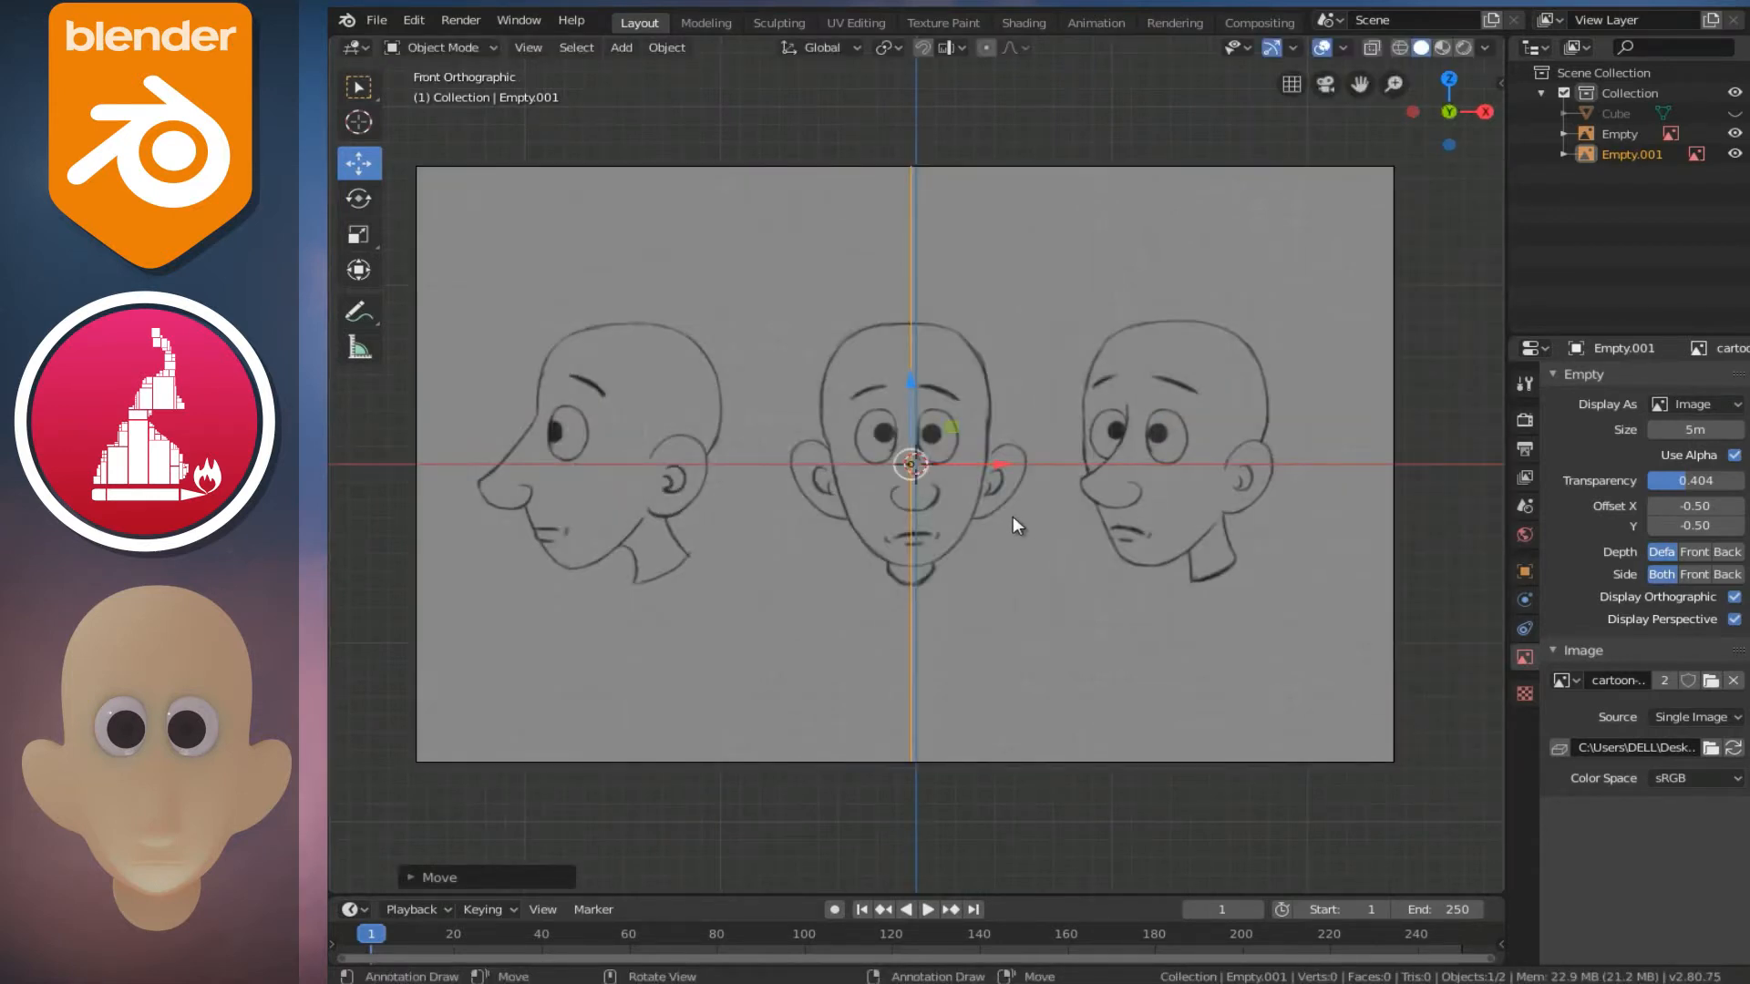
key(KP_Decimal)
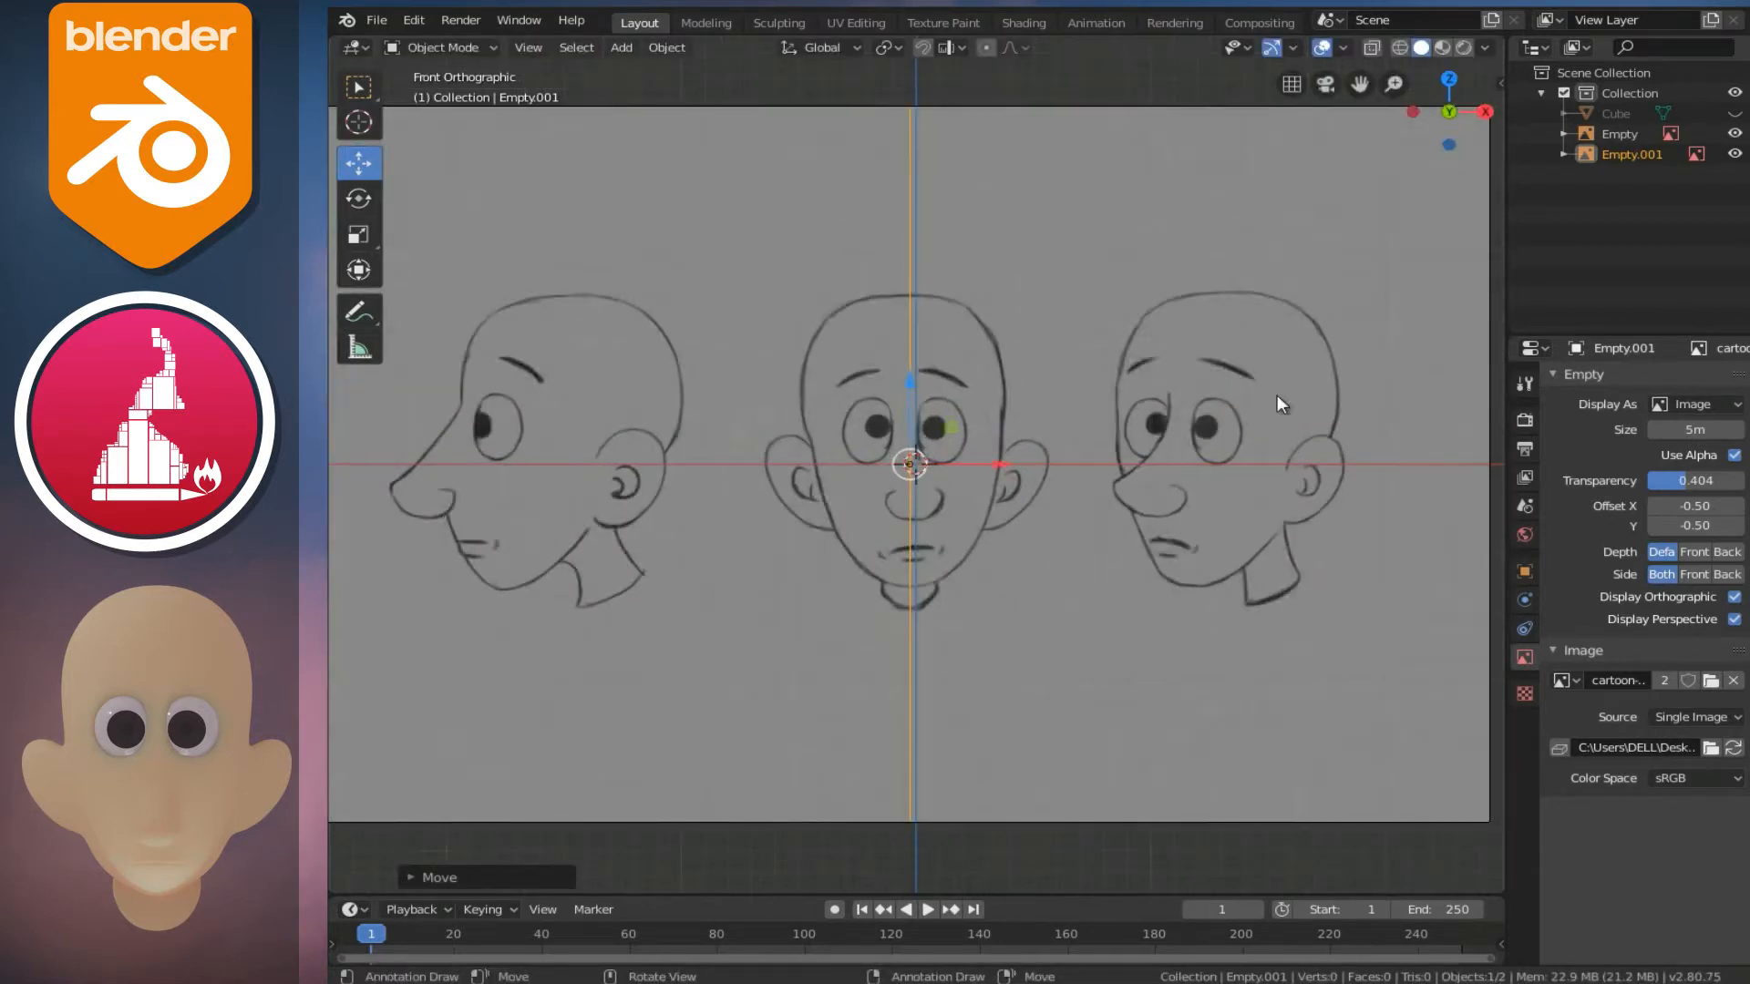
click(1734, 114)
click(1113, 414)
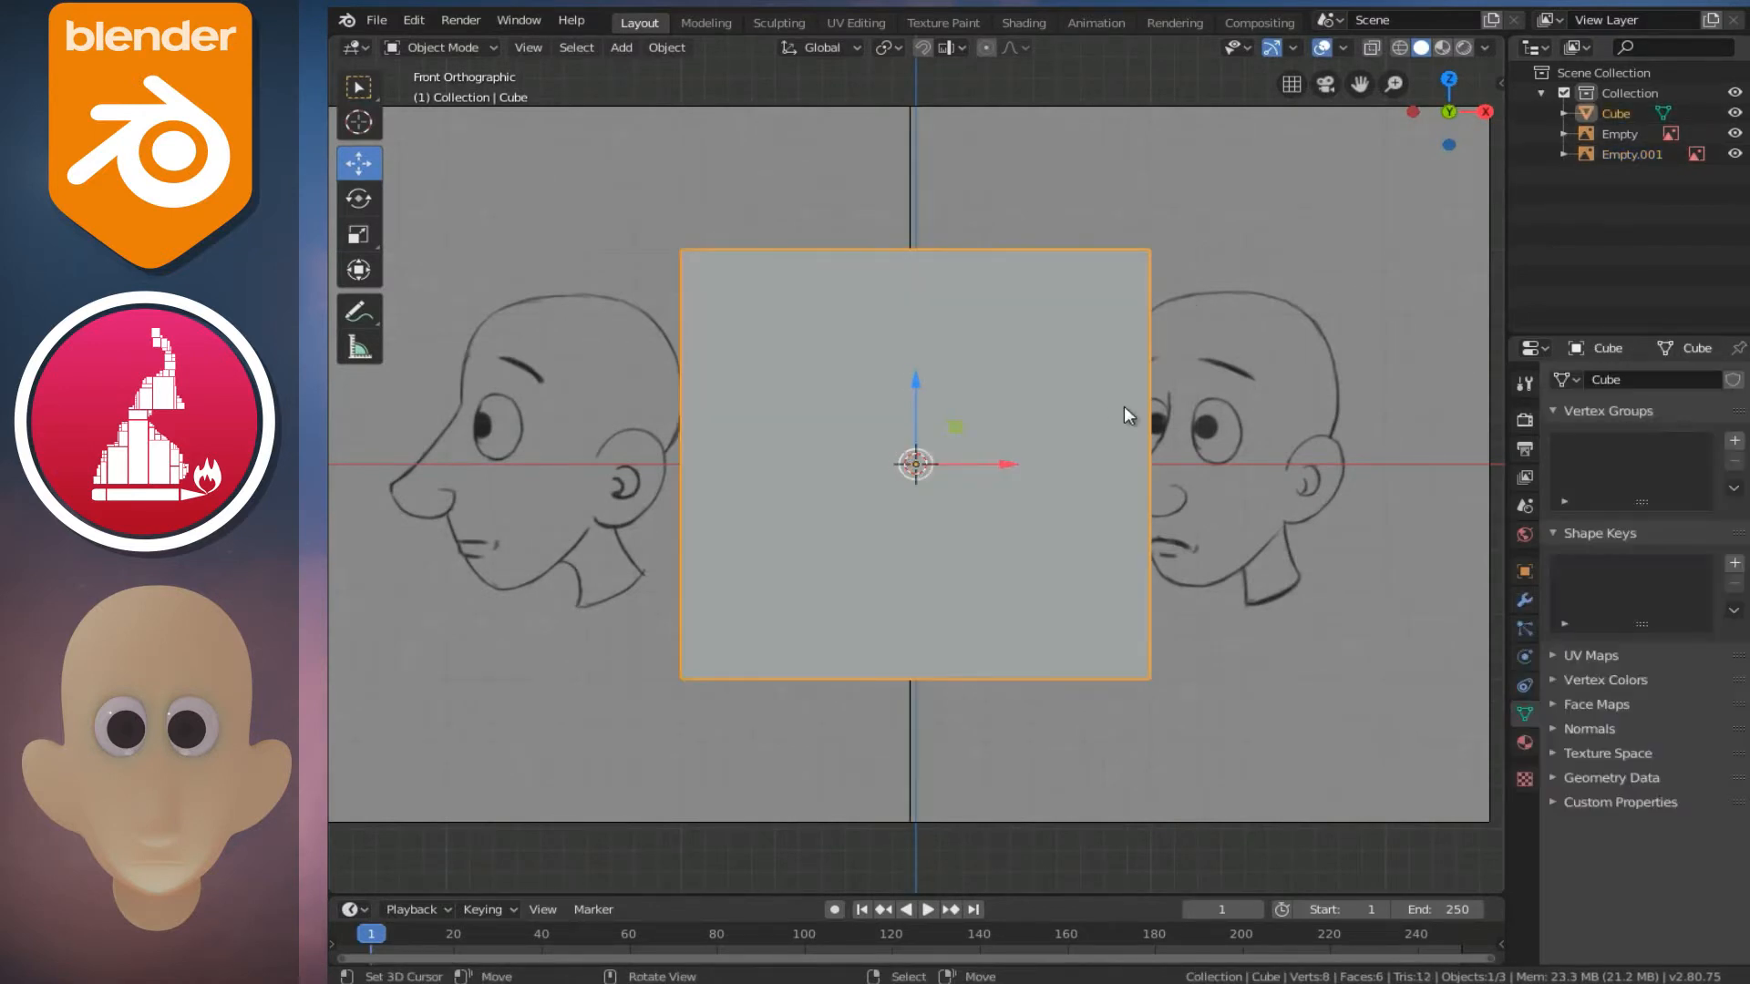
- Switch to wireframe display and scale the cube down uniformly to roughly the width of the drawn front face
key(shift+z)
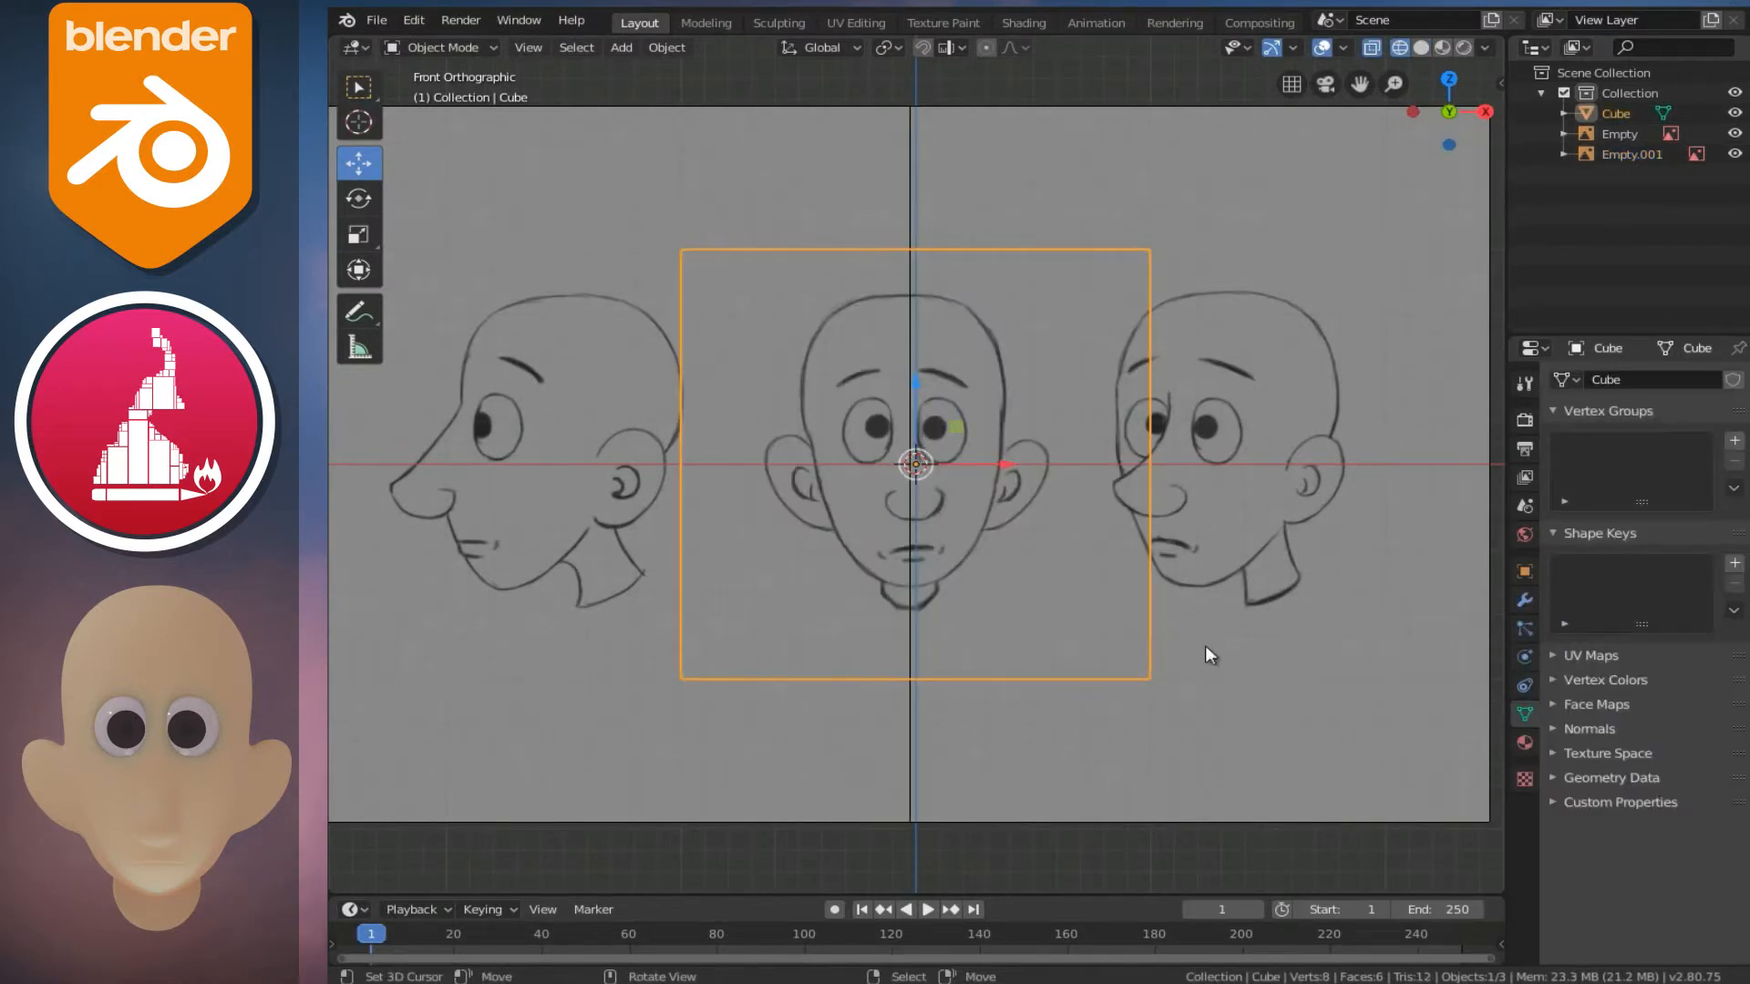
key(s)
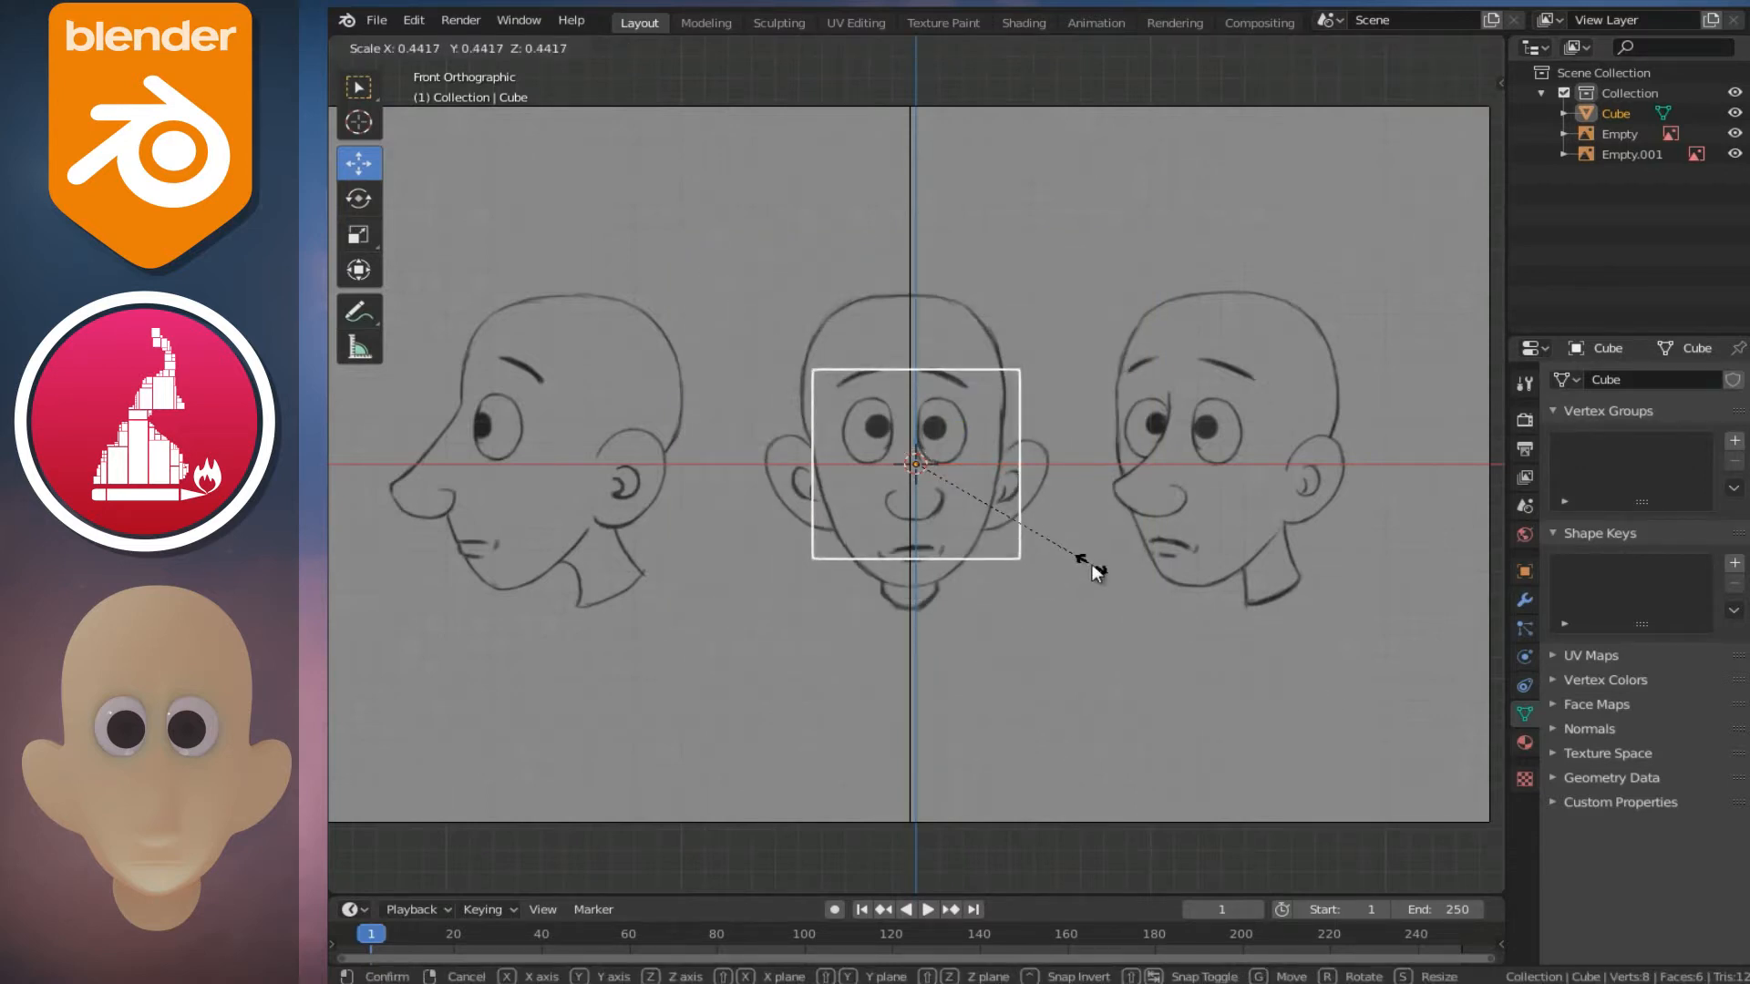
click(1072, 551)
scroll(1131, 554, up, 2)
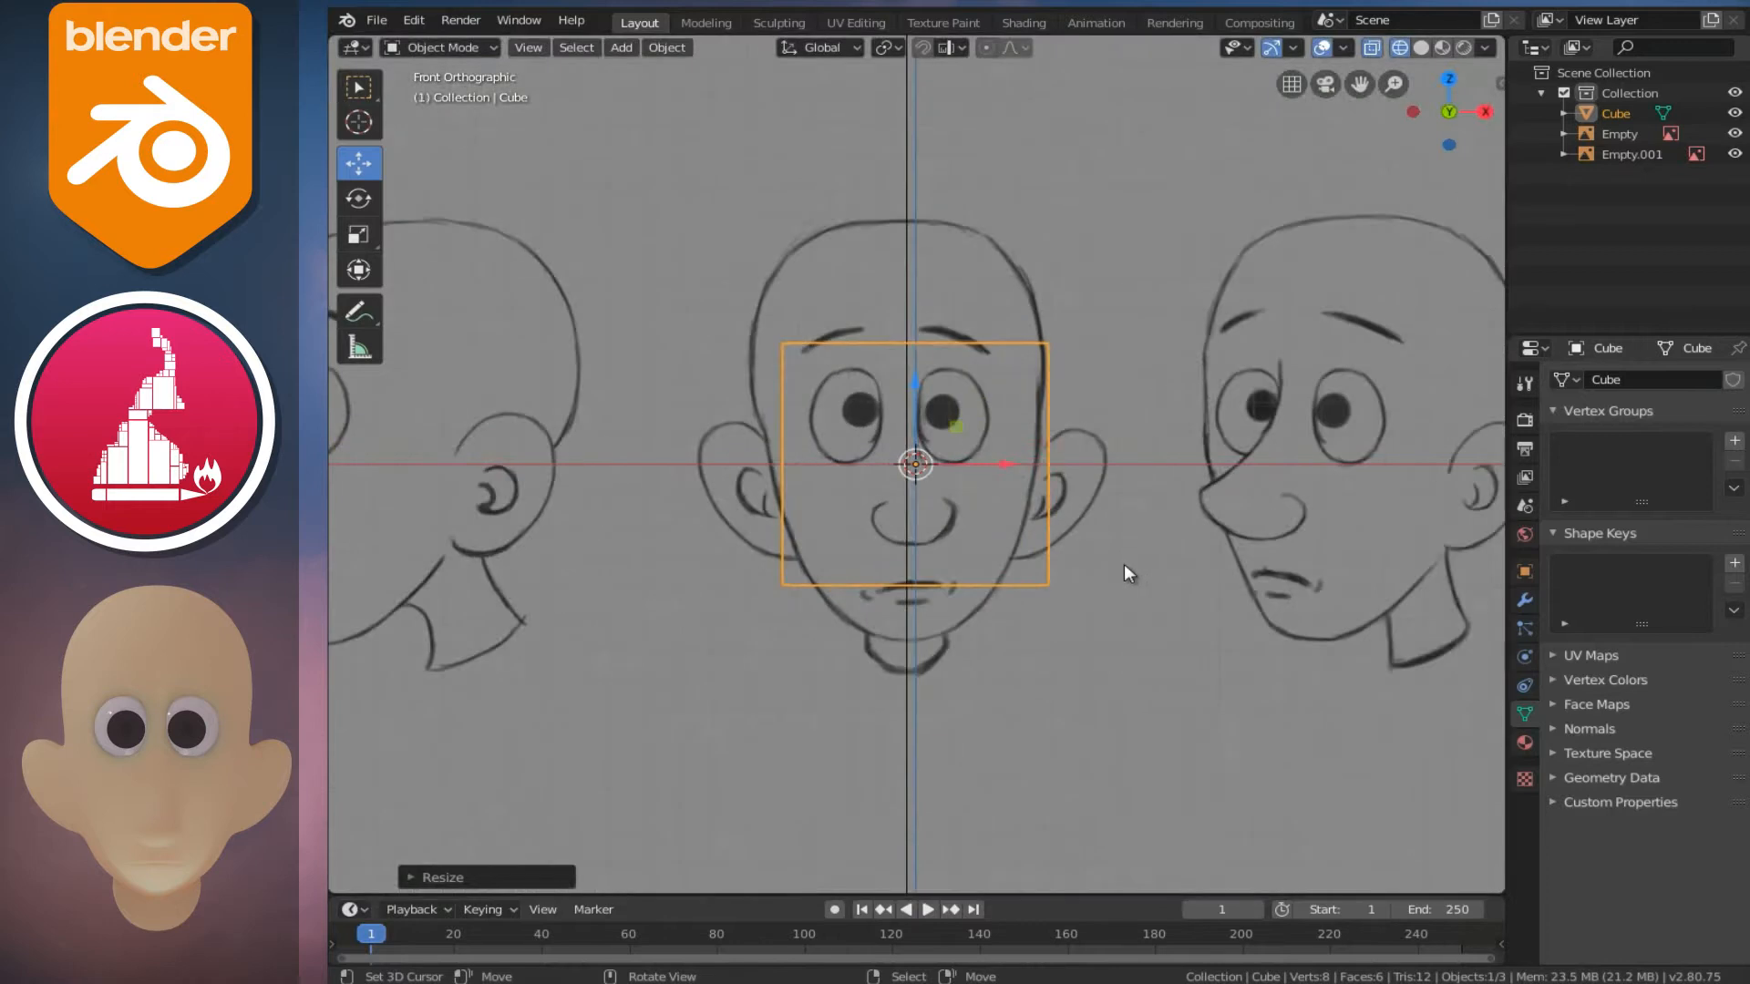
- Select the front reference image and nudge it slightly along positive X so the face is centred on the origin
click(1123, 564)
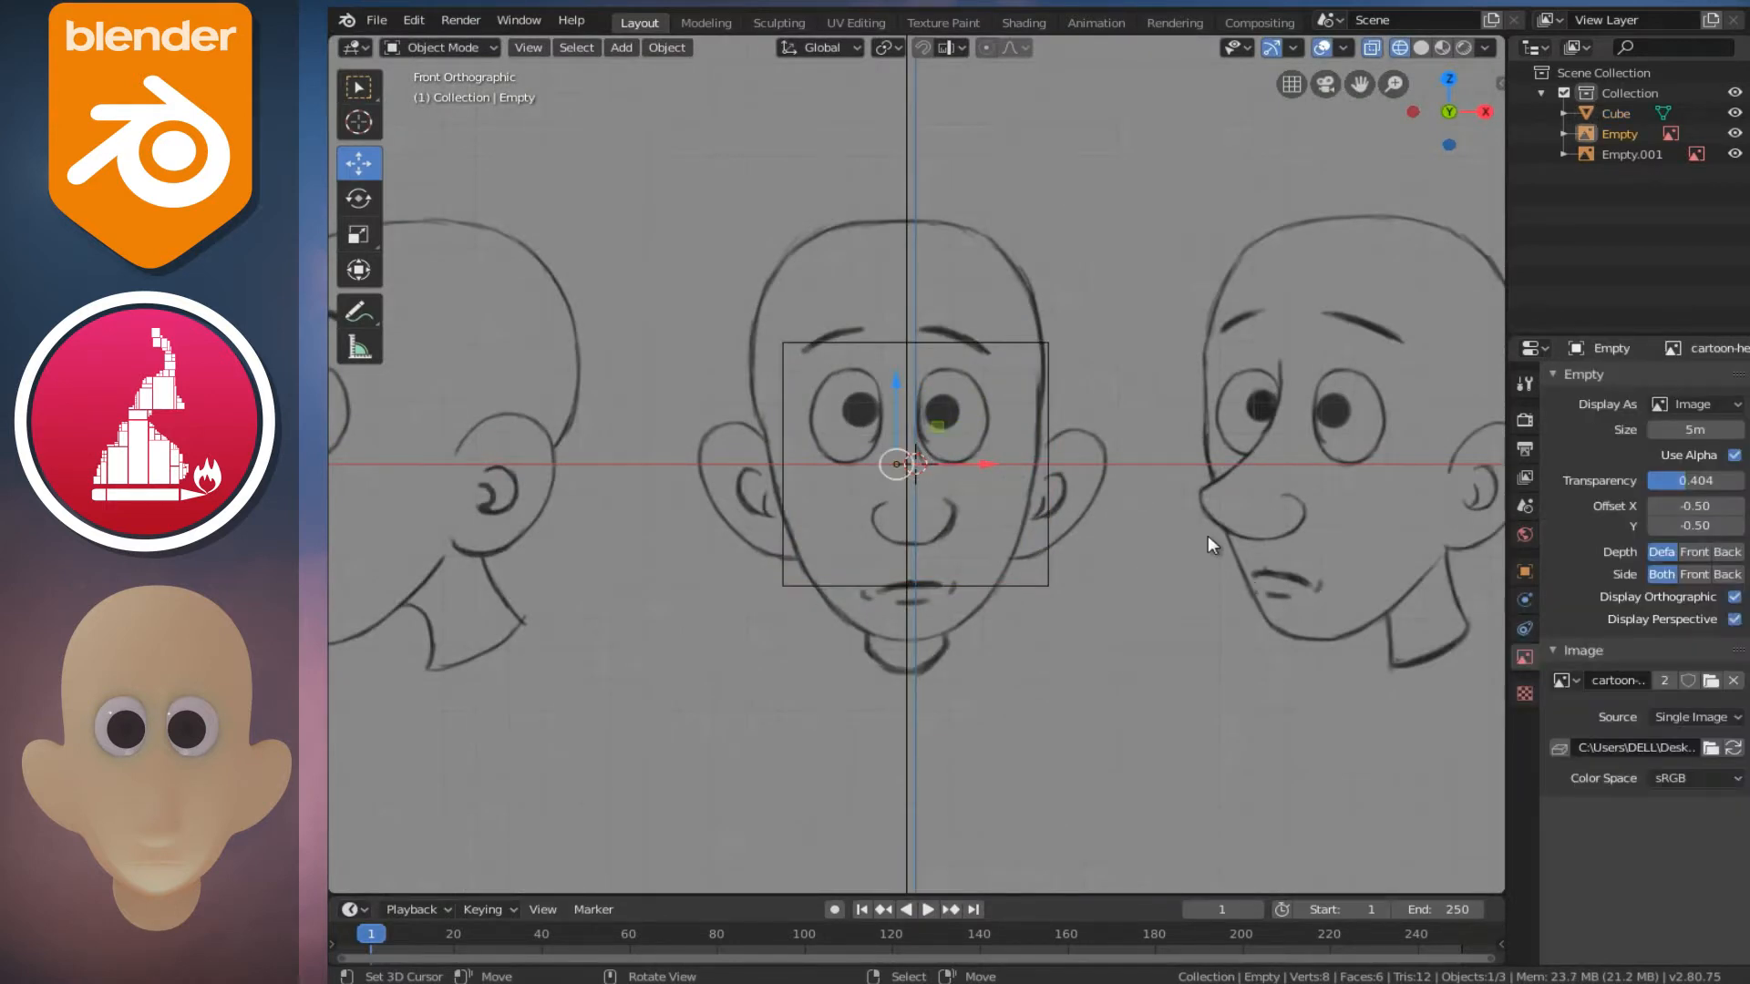
scroll(1206, 534, down, 3)
scroll(1170, 521, up, 4)
drag(986, 463, 998, 465)
- Apply a Subdivision Surface modifier with 3 viewport subdivisions to the cube, then scale the rounded mesh up to the face's width
click(1058, 609)
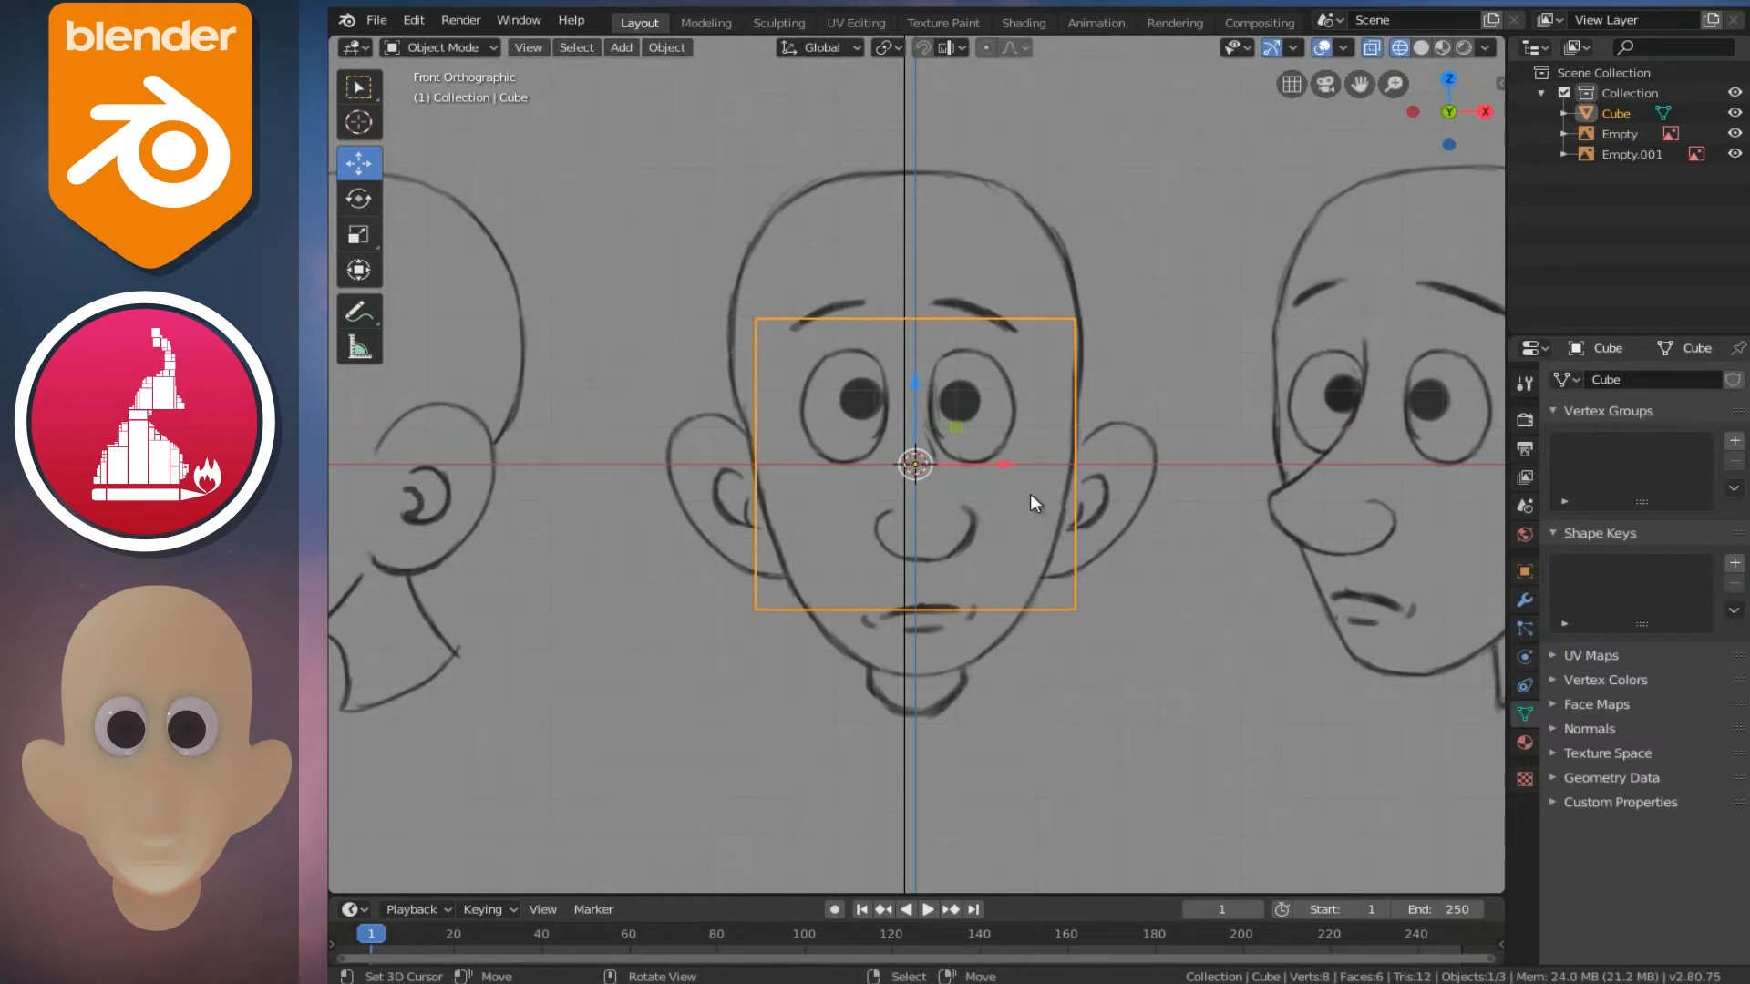
key(shift+z)
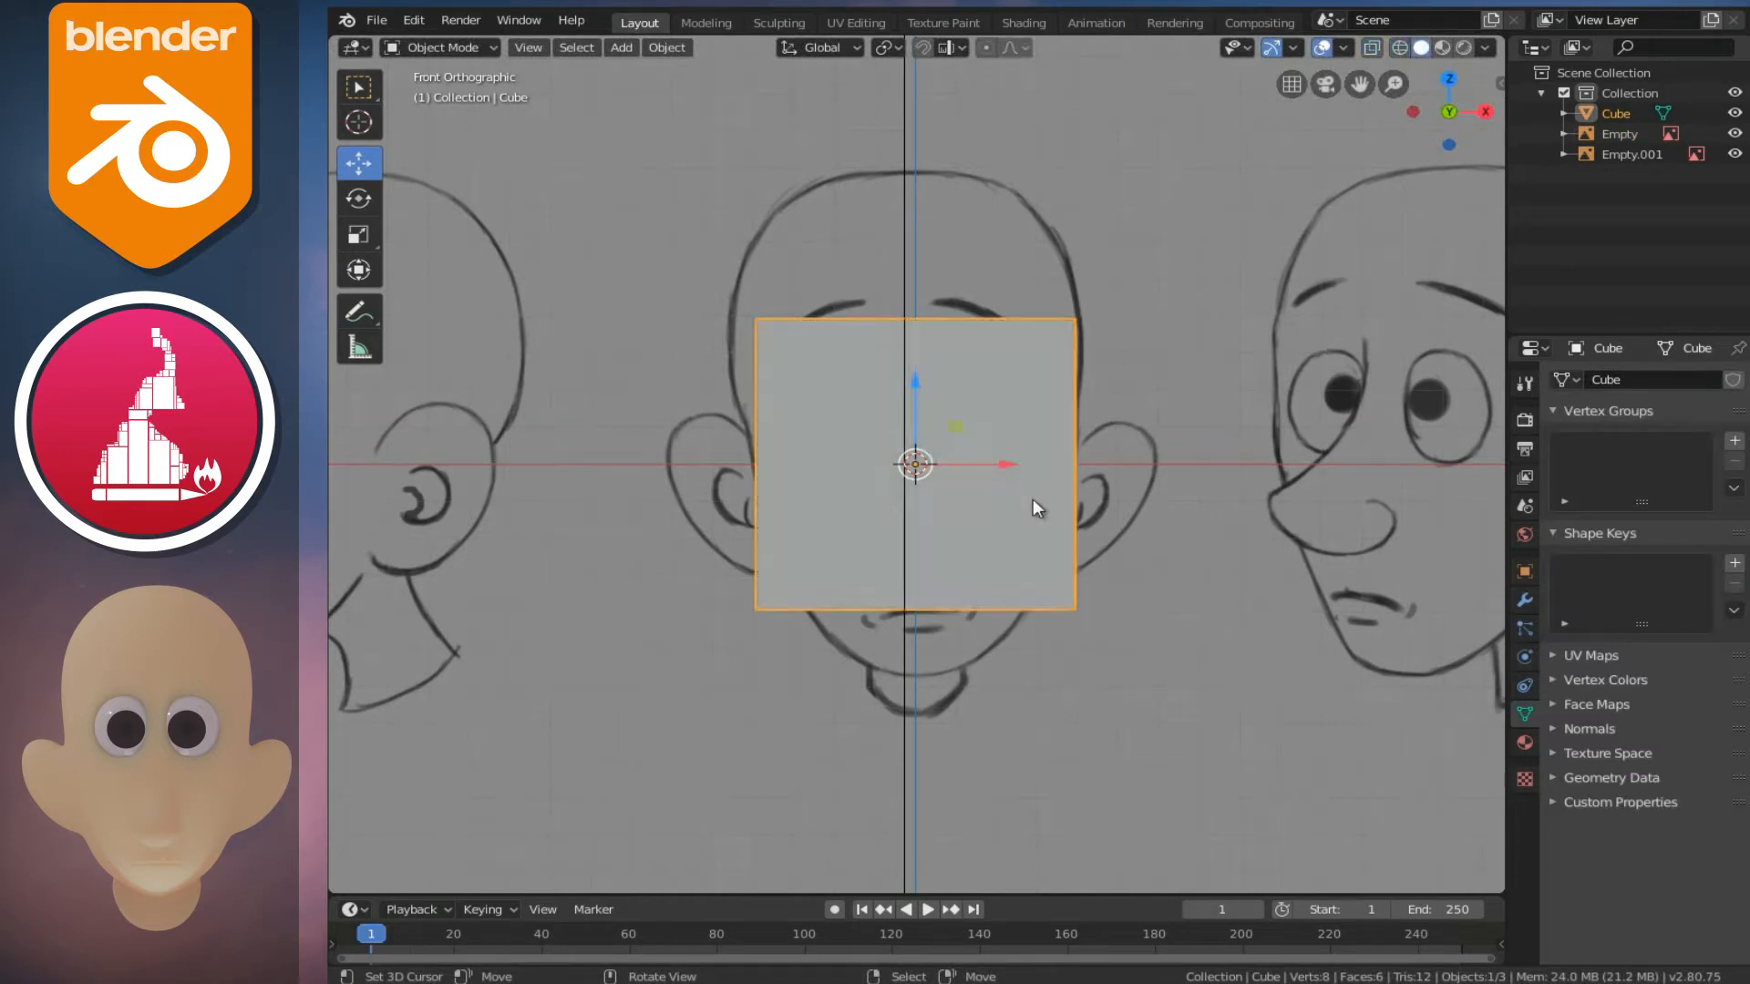
click(1524, 599)
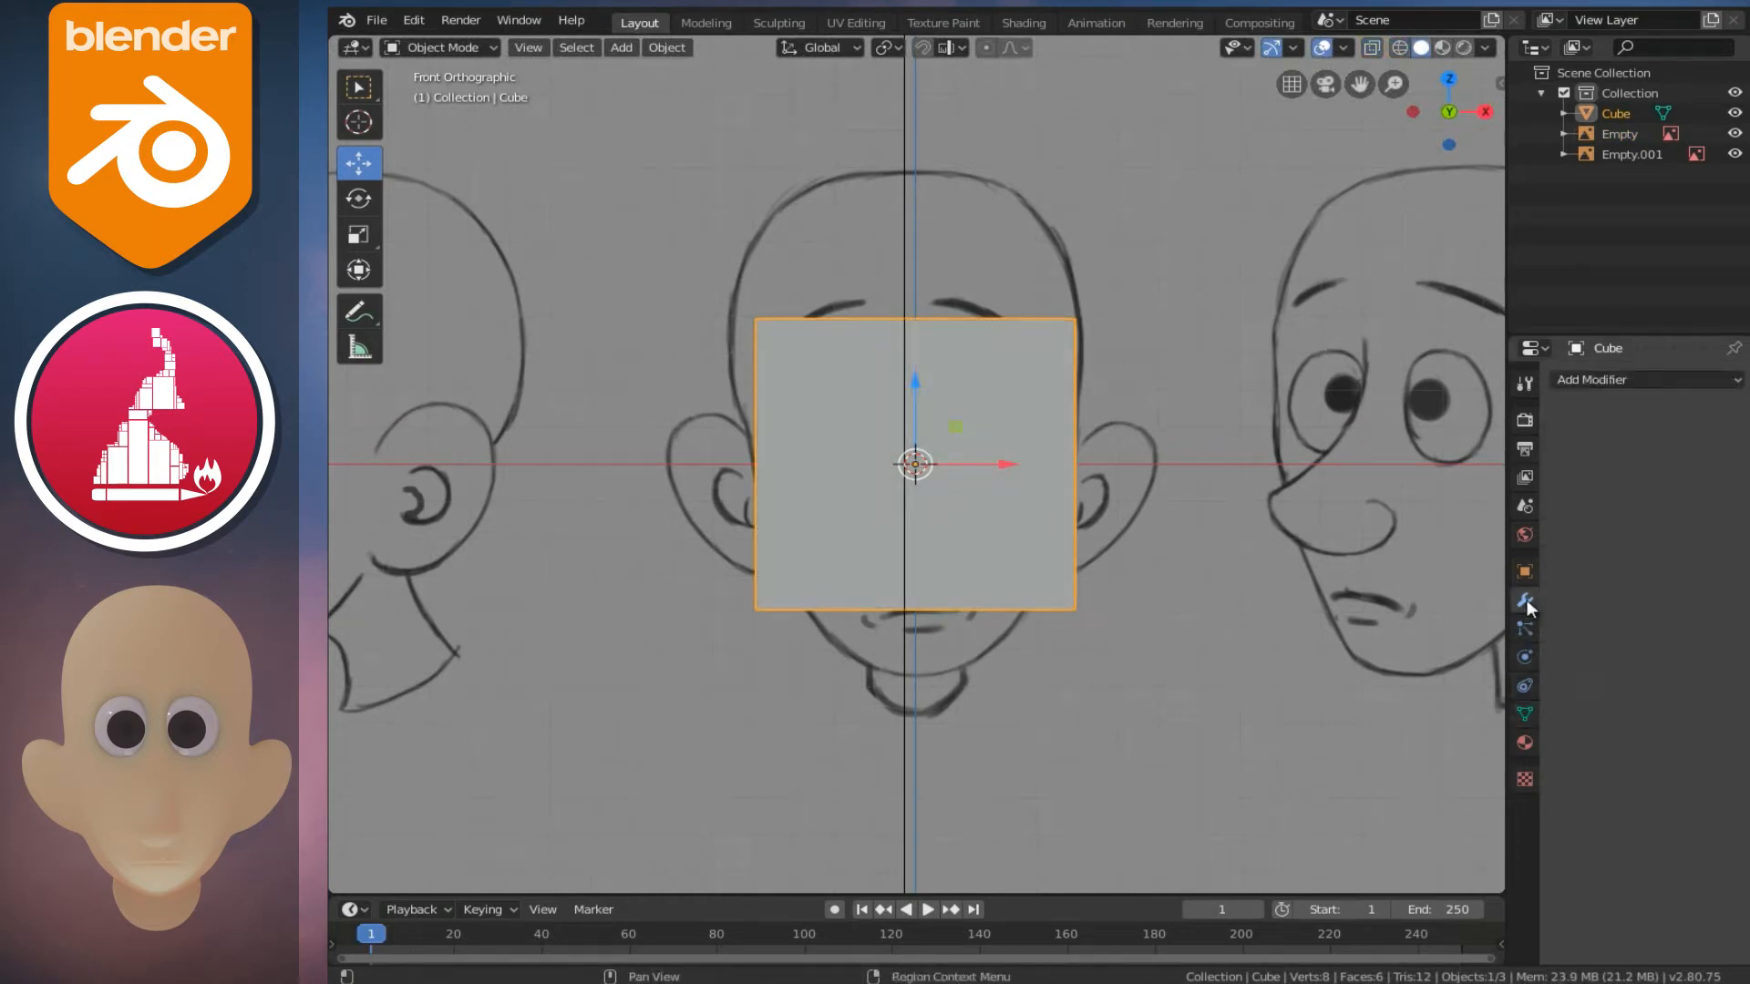
click(1593, 380)
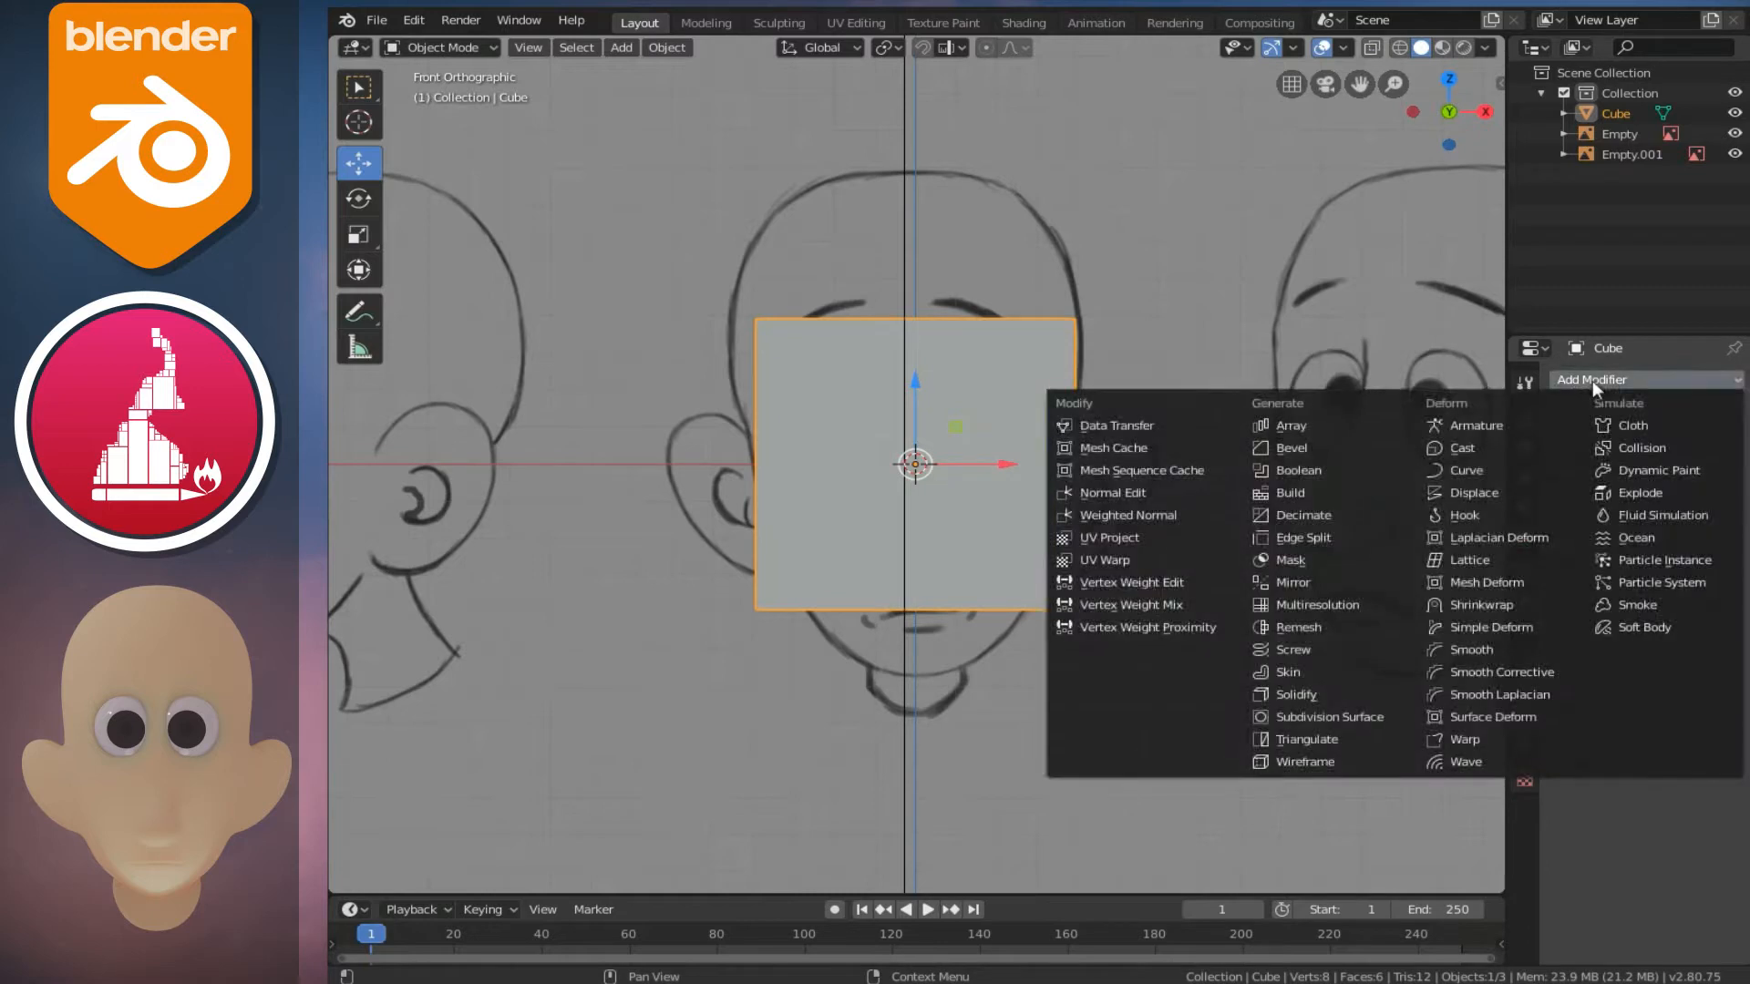
click(1374, 718)
click(1631, 537)
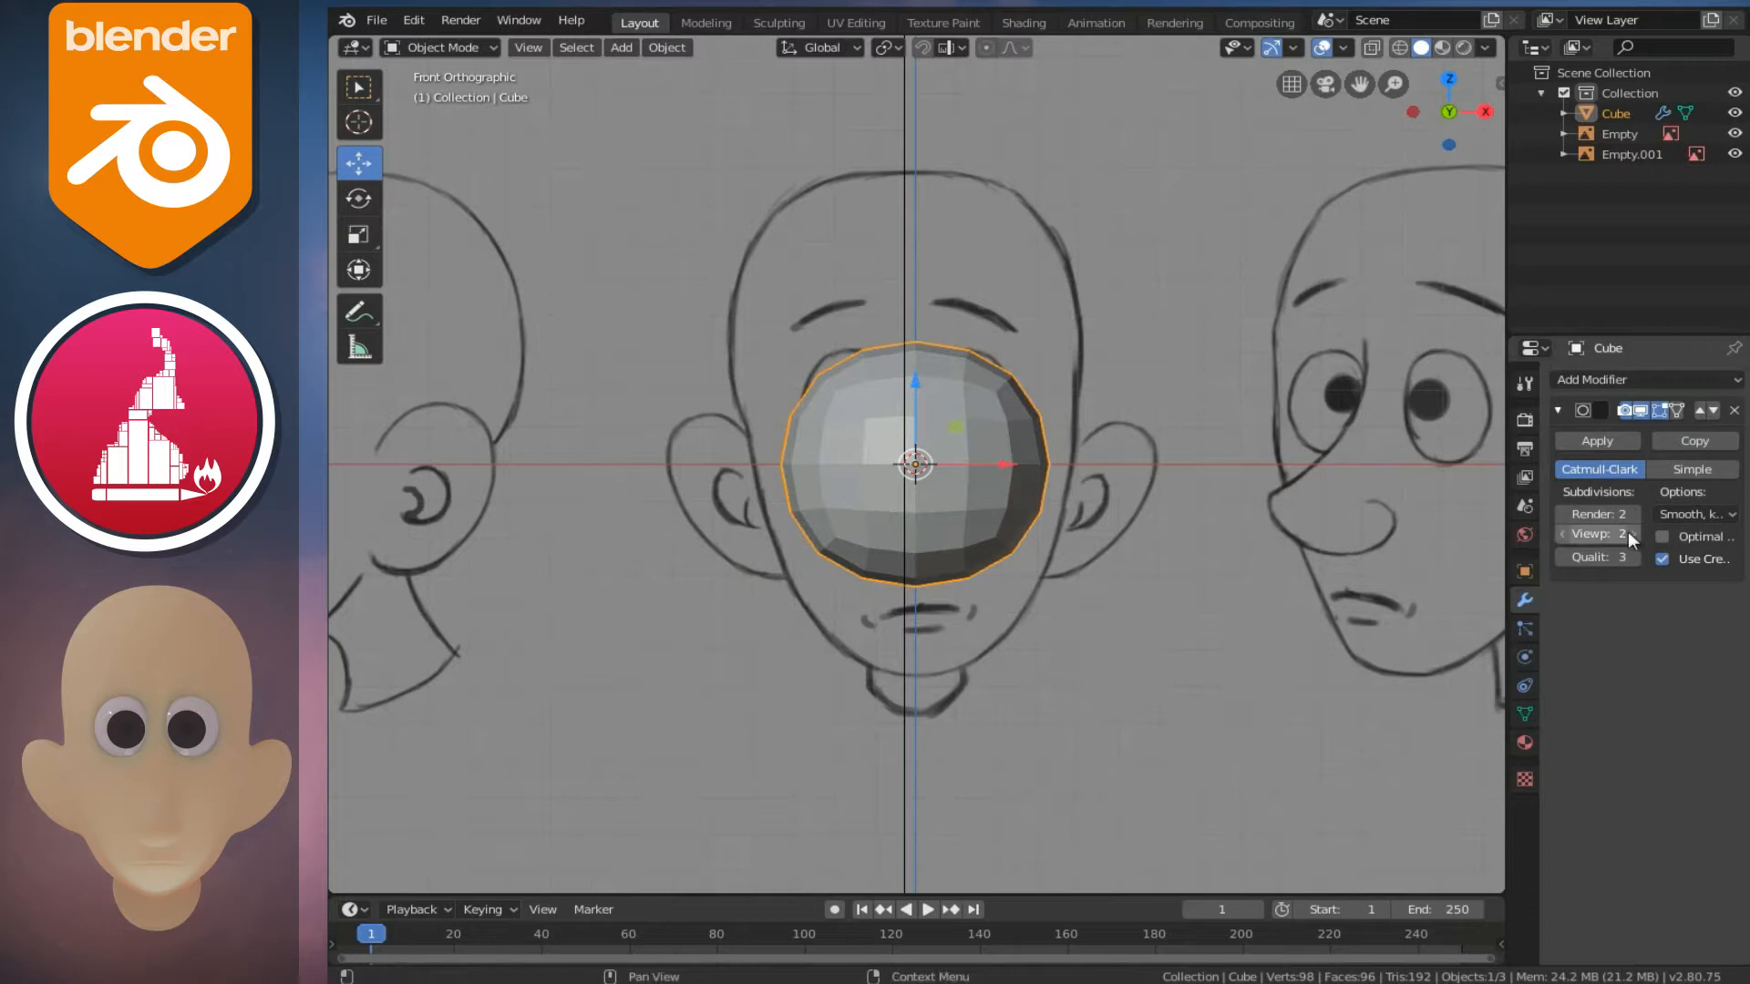
click(1634, 536)
click(1587, 436)
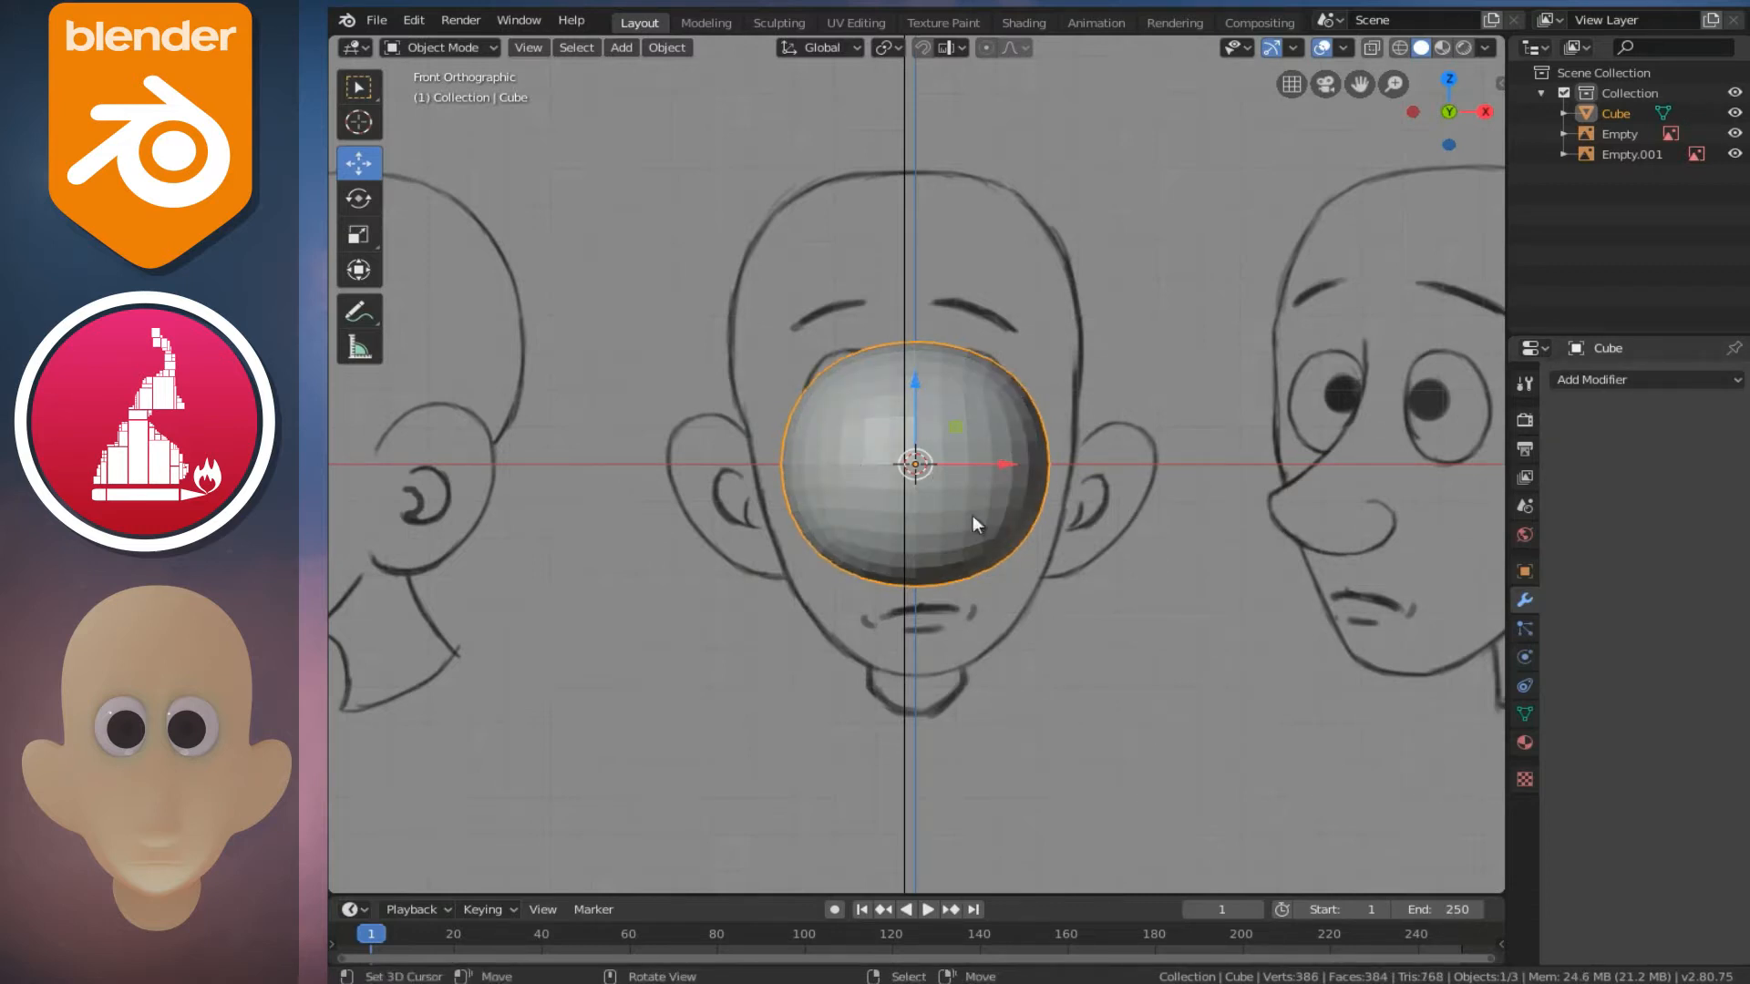
key(s)
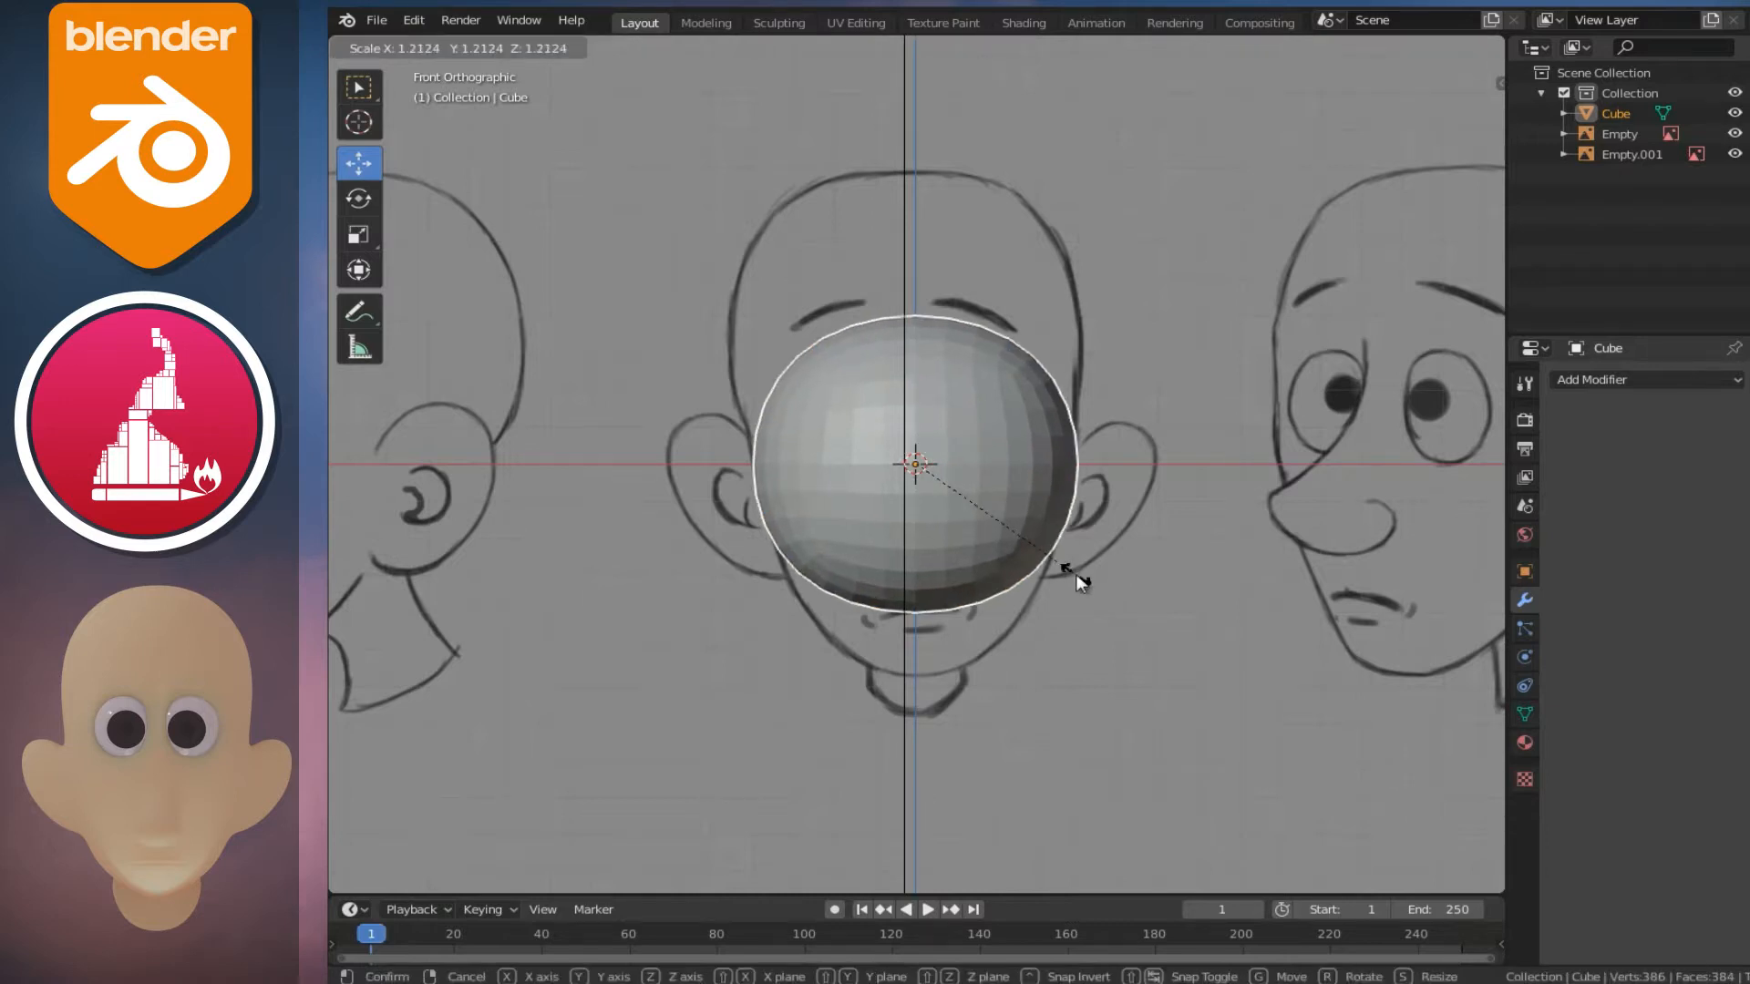
click(1071, 574)
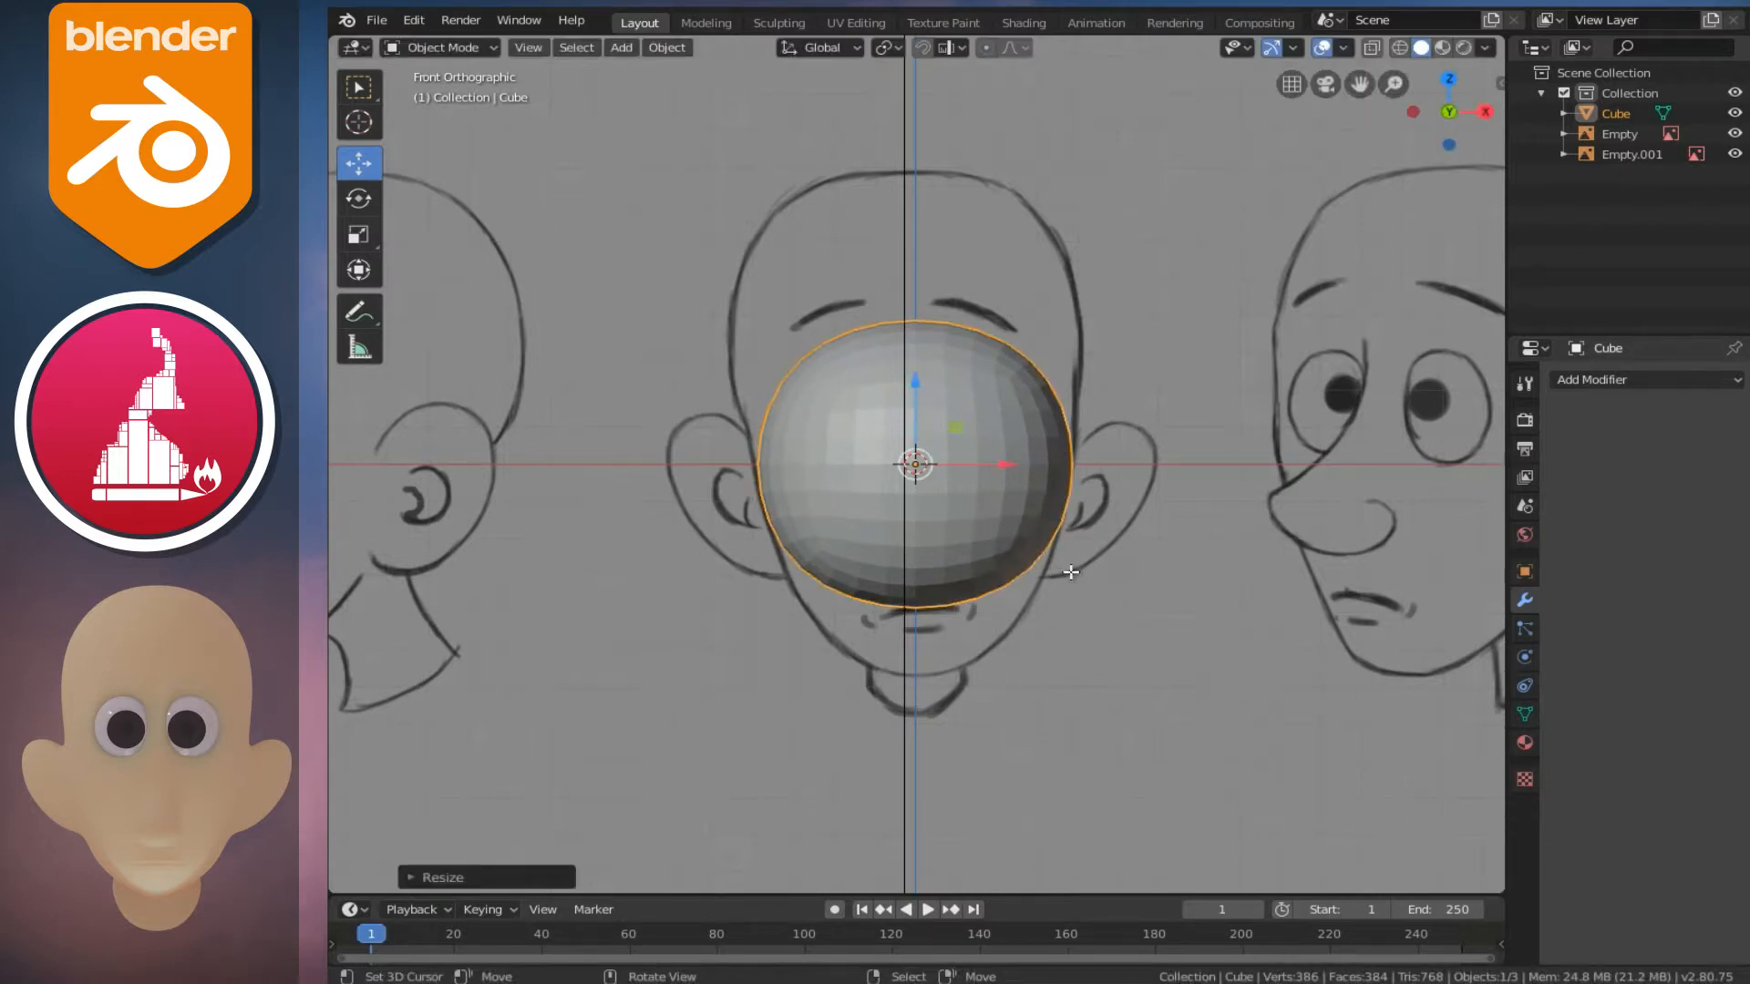
- Delete the vertices of the mesh's negative-X half, keeping the column on the centre line
key(Tab)
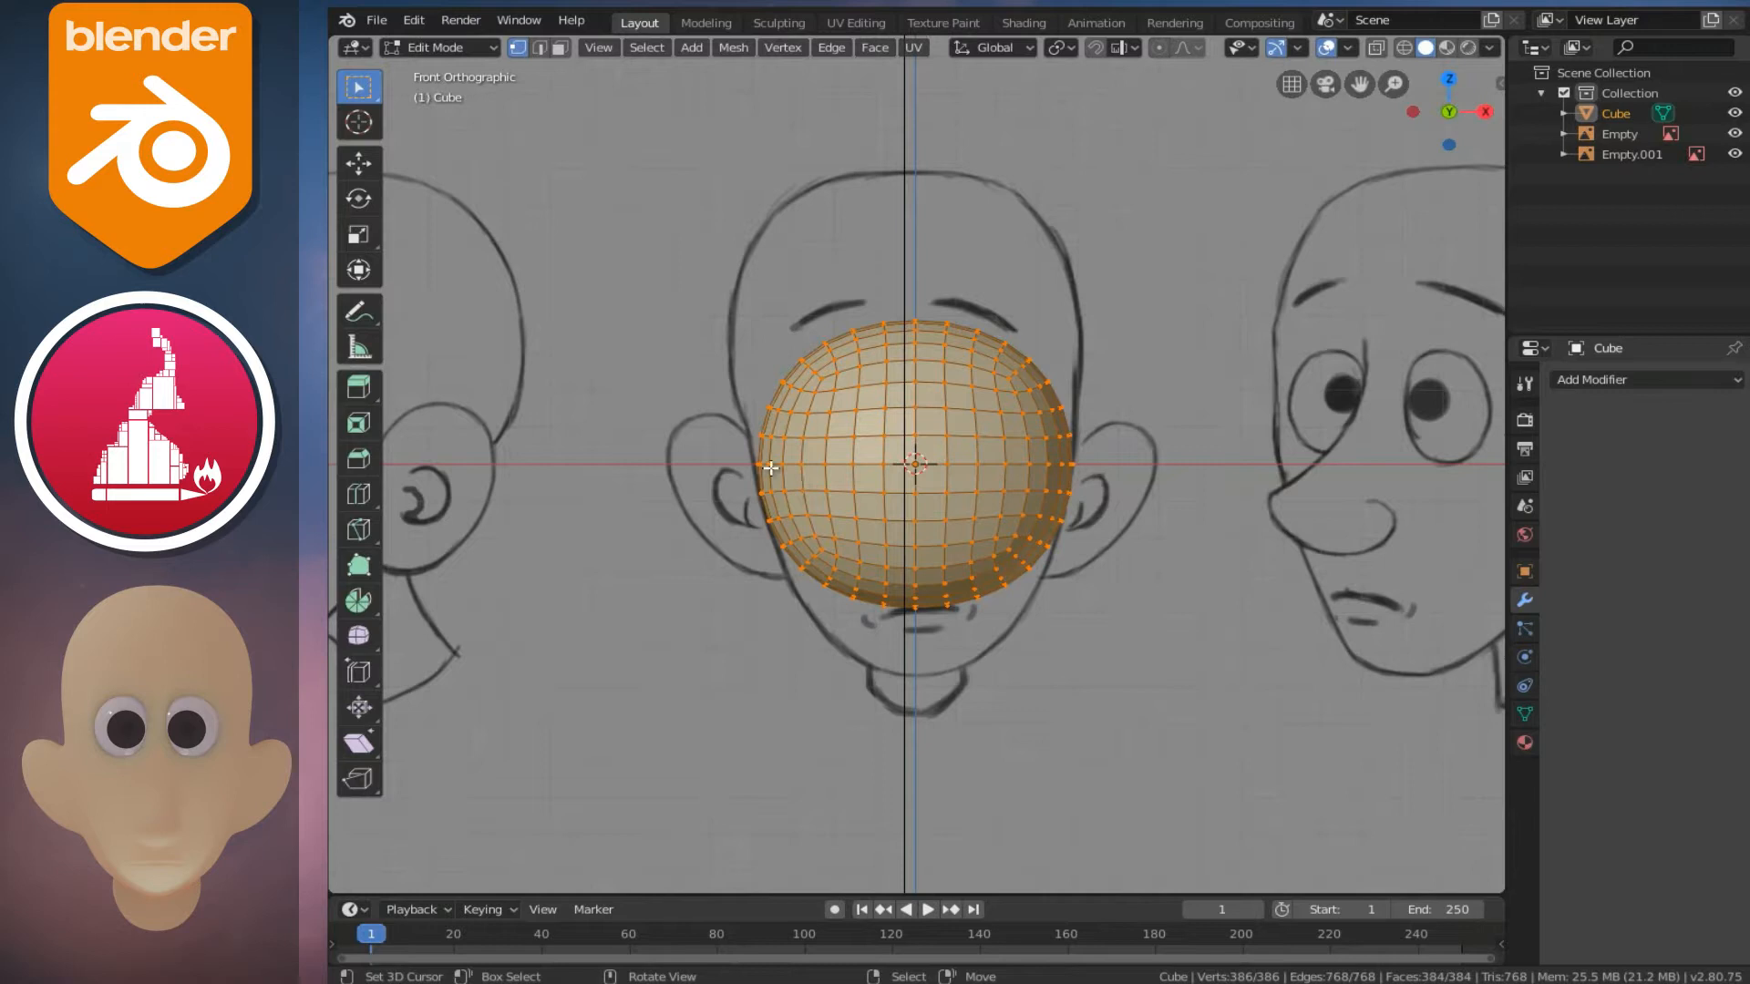
click(770, 465)
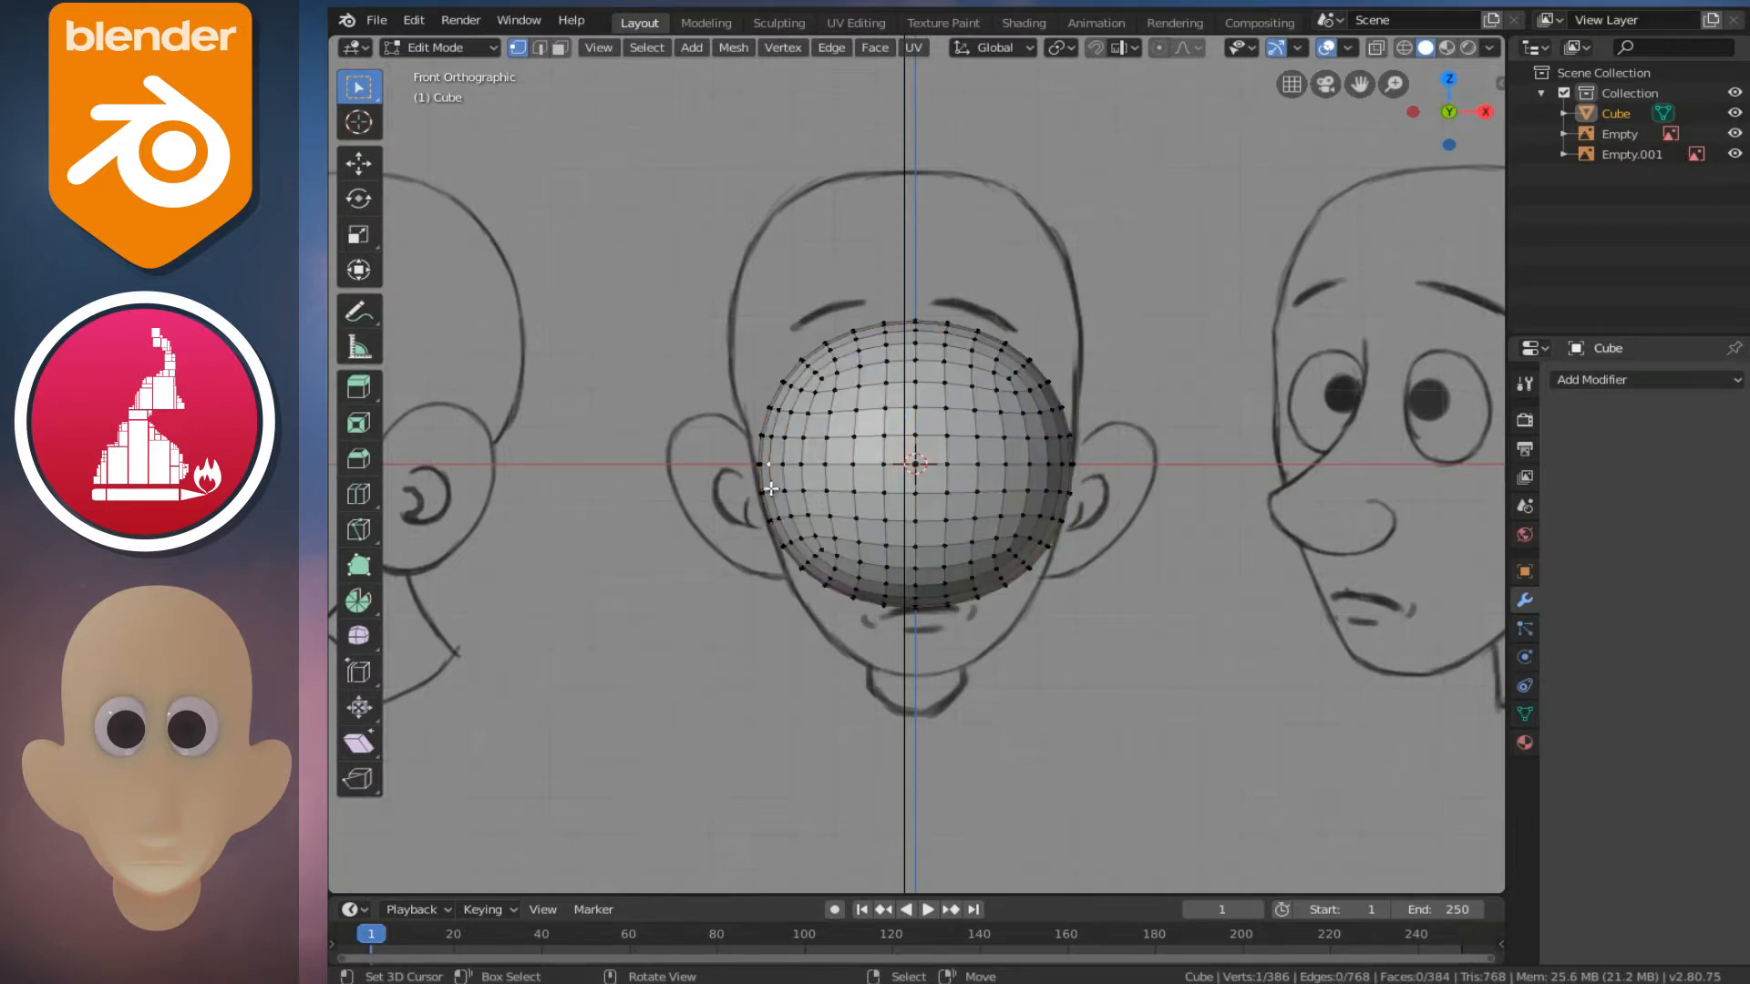
key(alt+z)
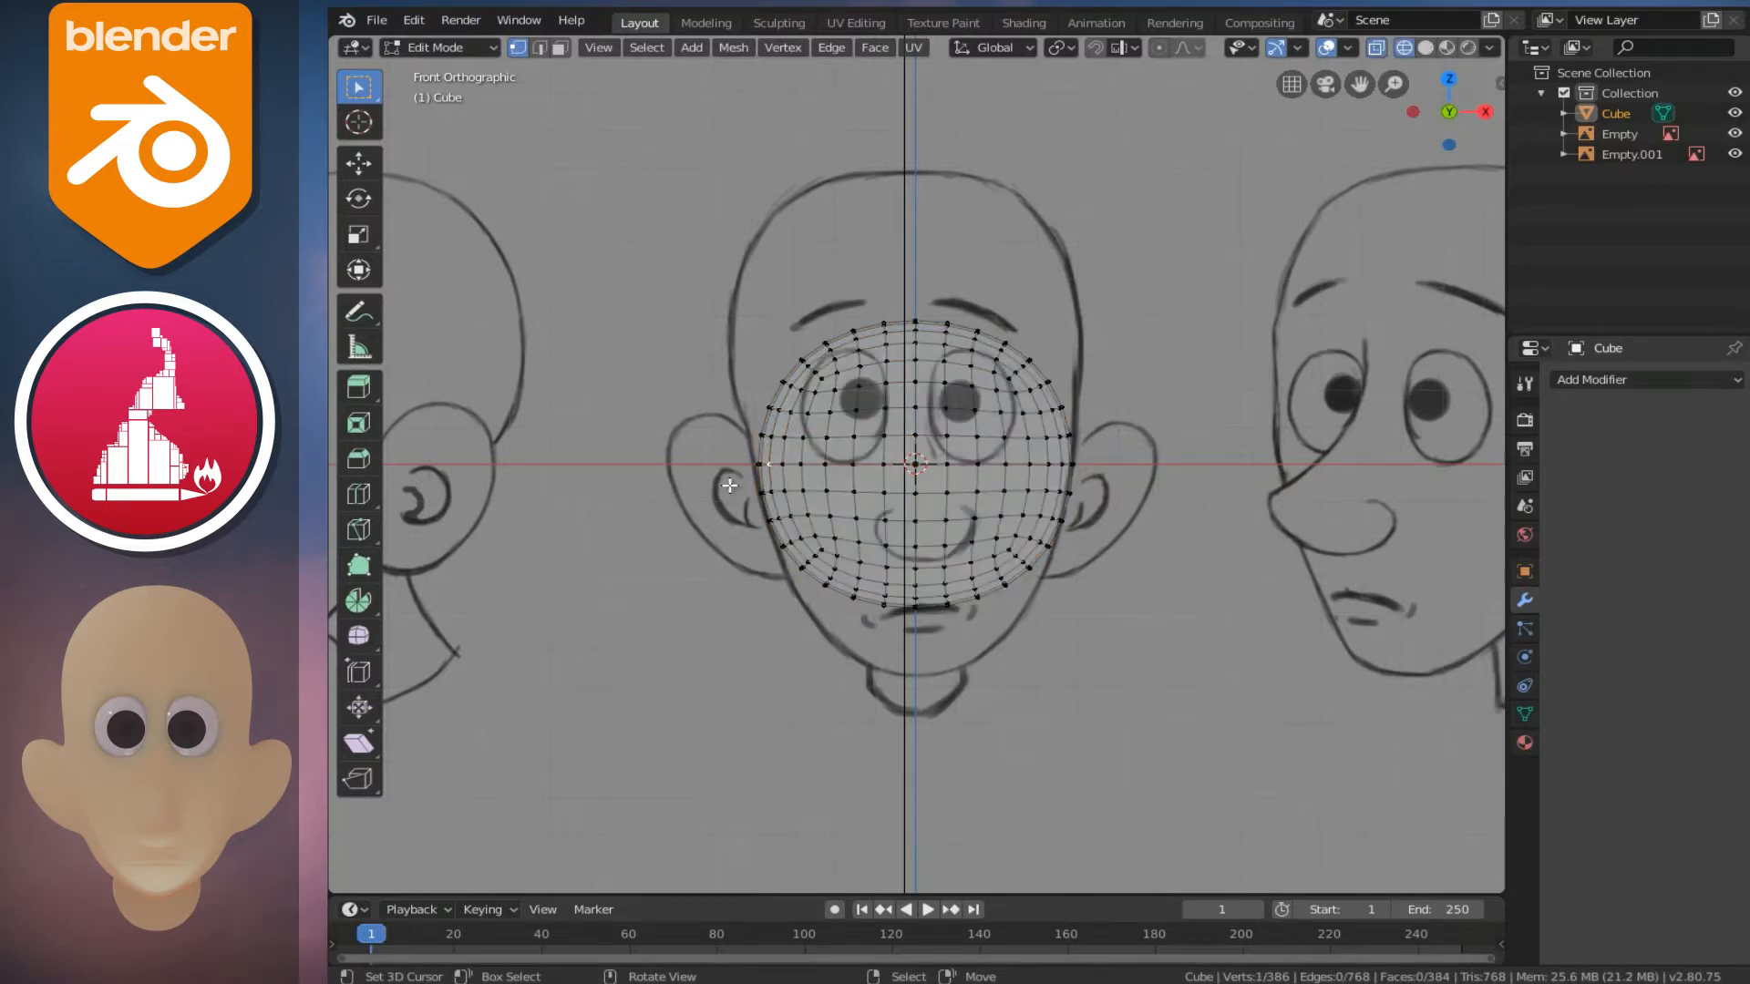
key(b)
drag(632, 202, 905, 770)
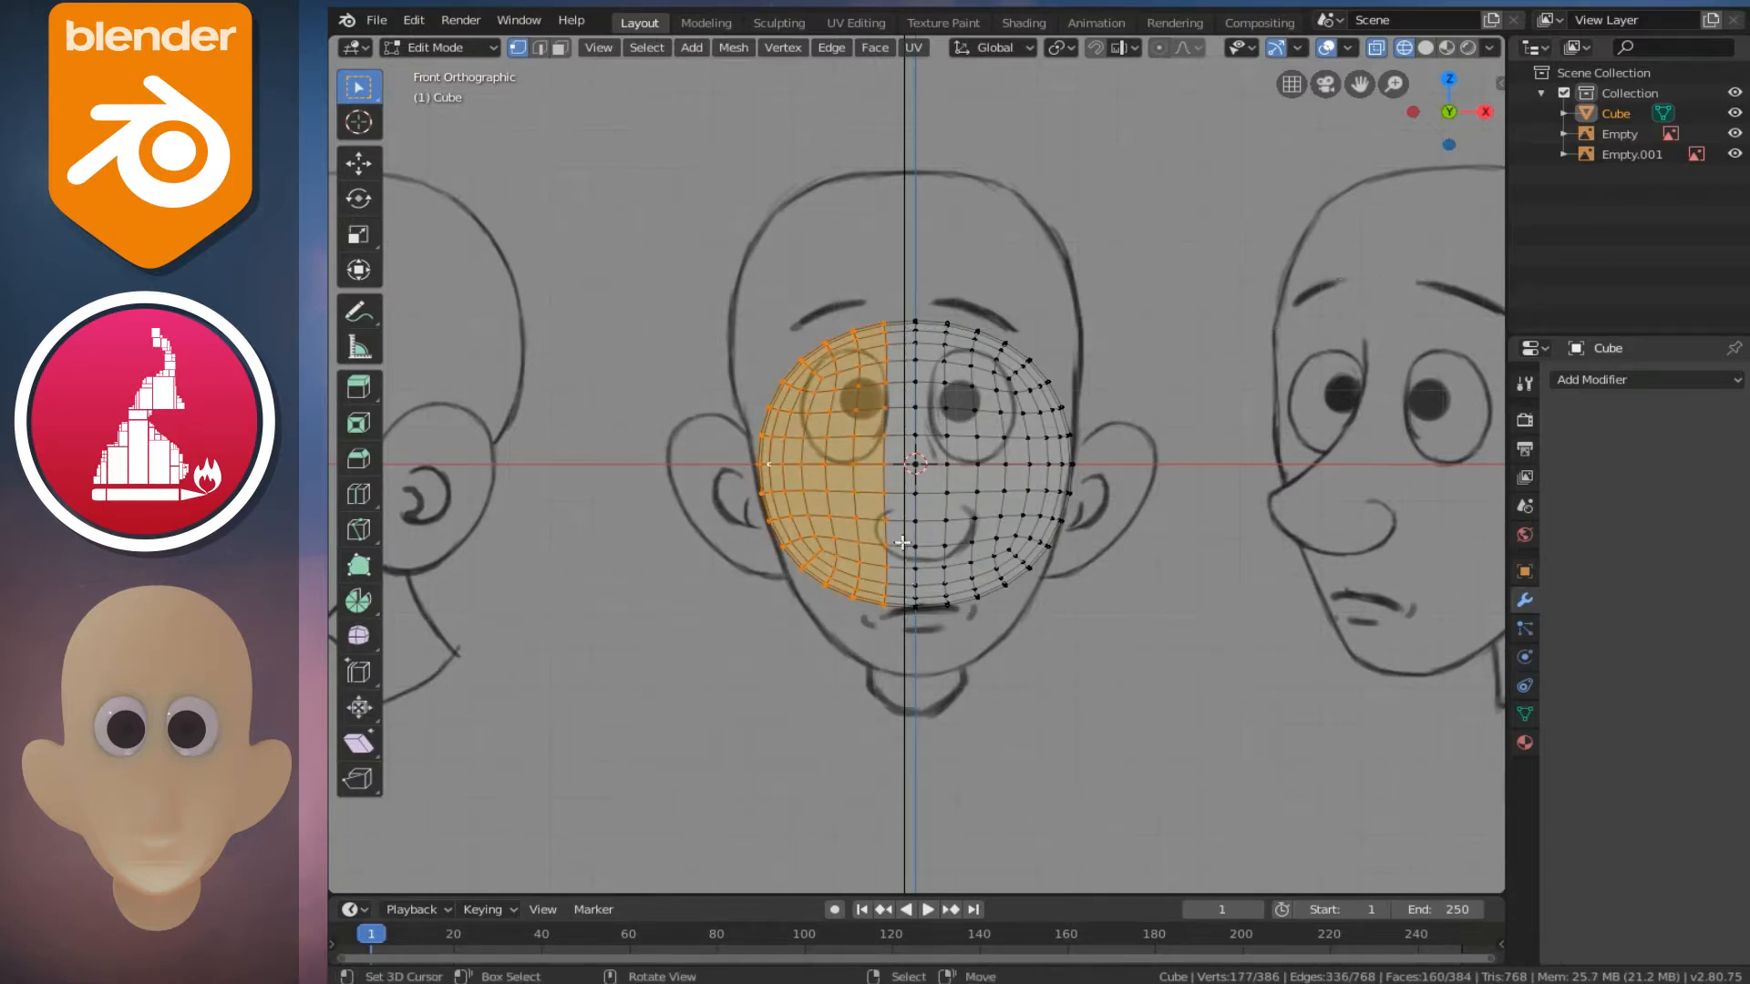
key(x)
click(807, 543)
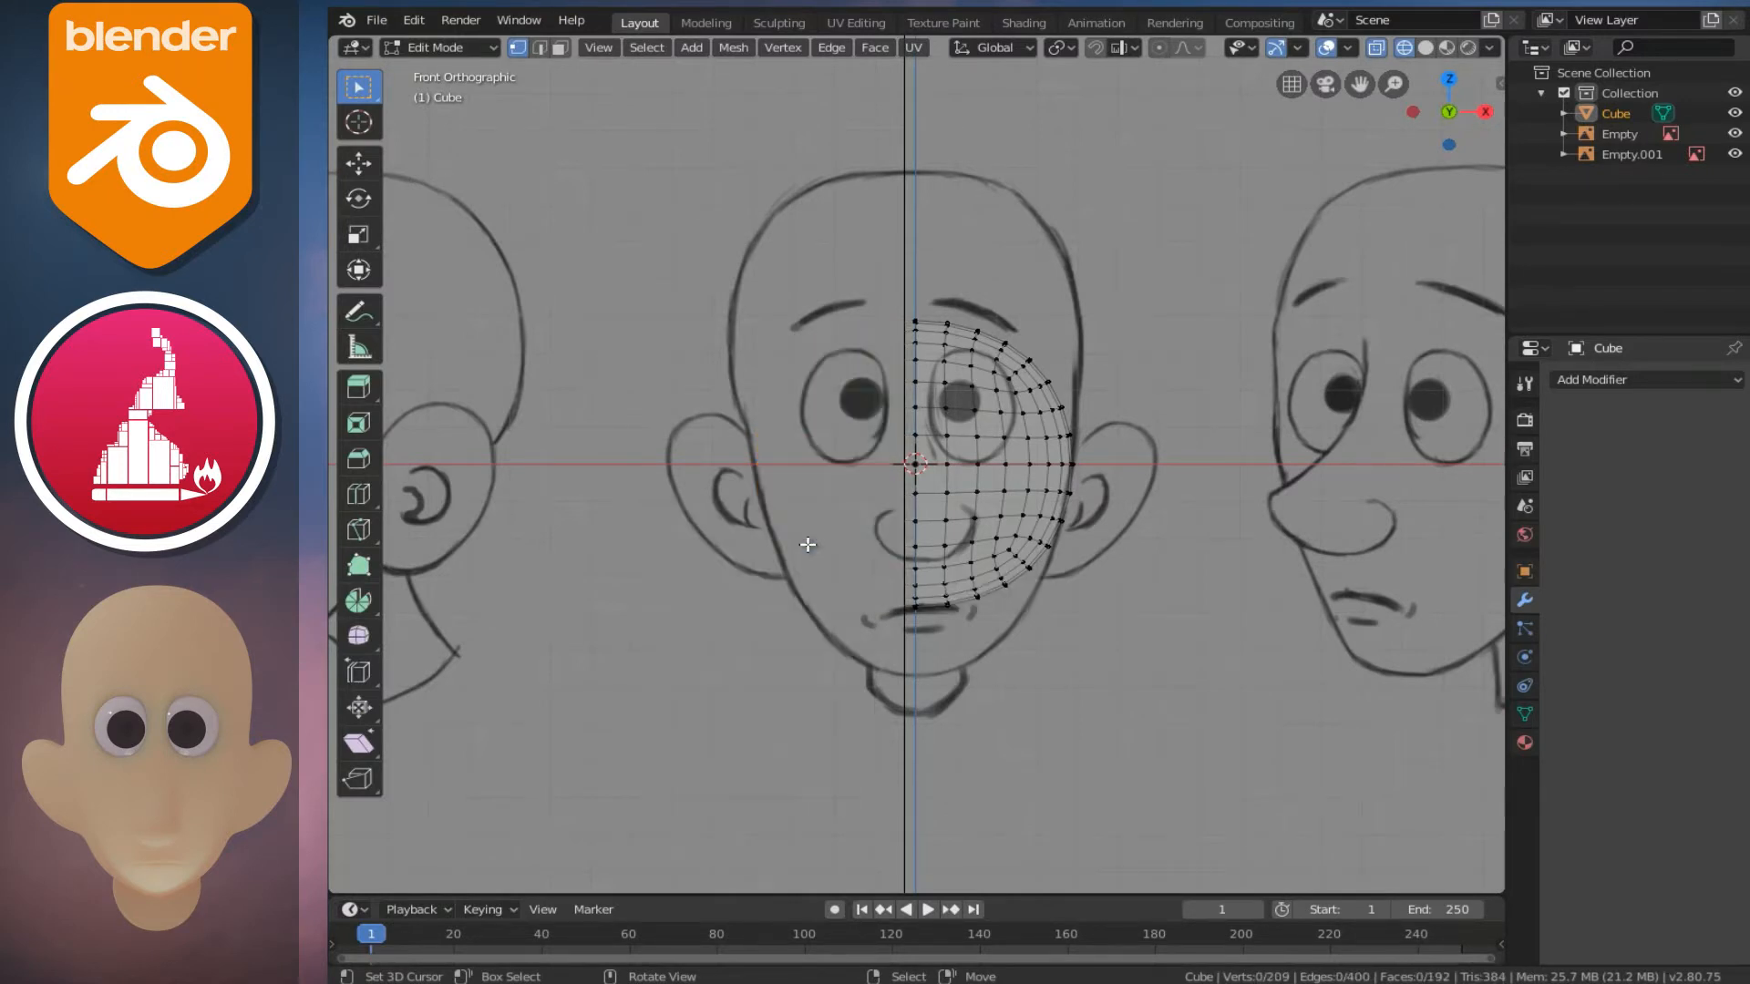
- In Object Mode, add a Mirror modifier on the X axis with Clipping enabled to the half mesh
key(Tab)
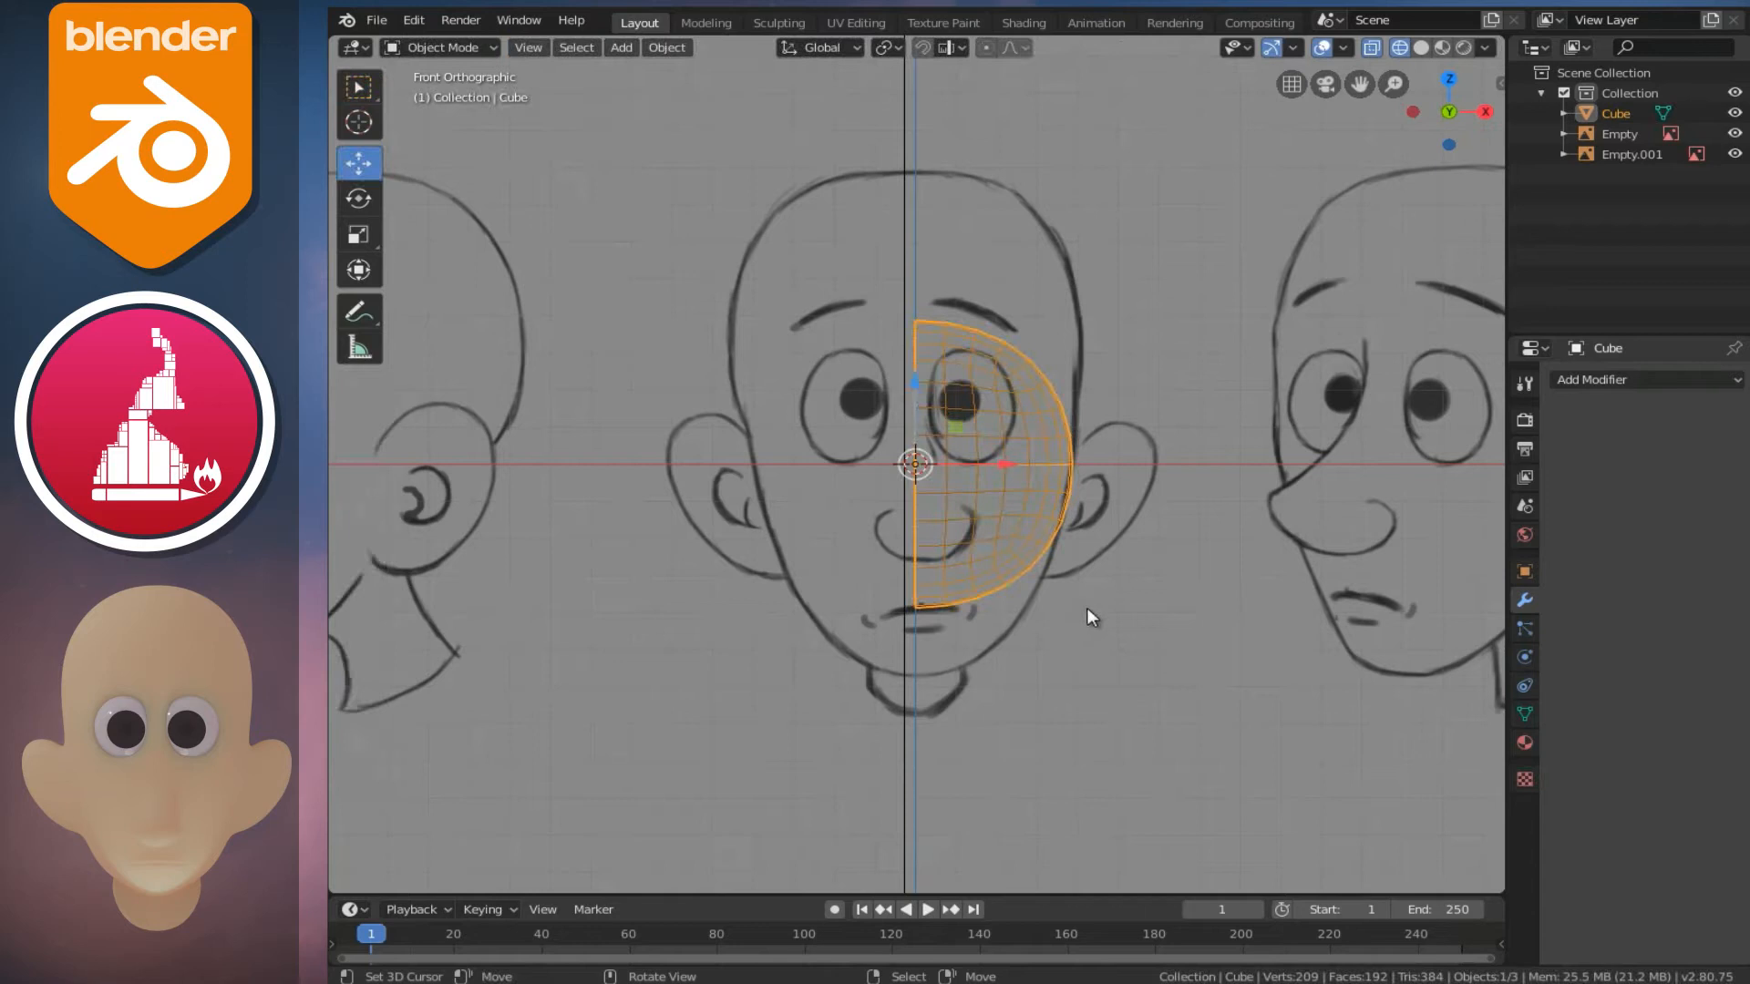
click(1586, 379)
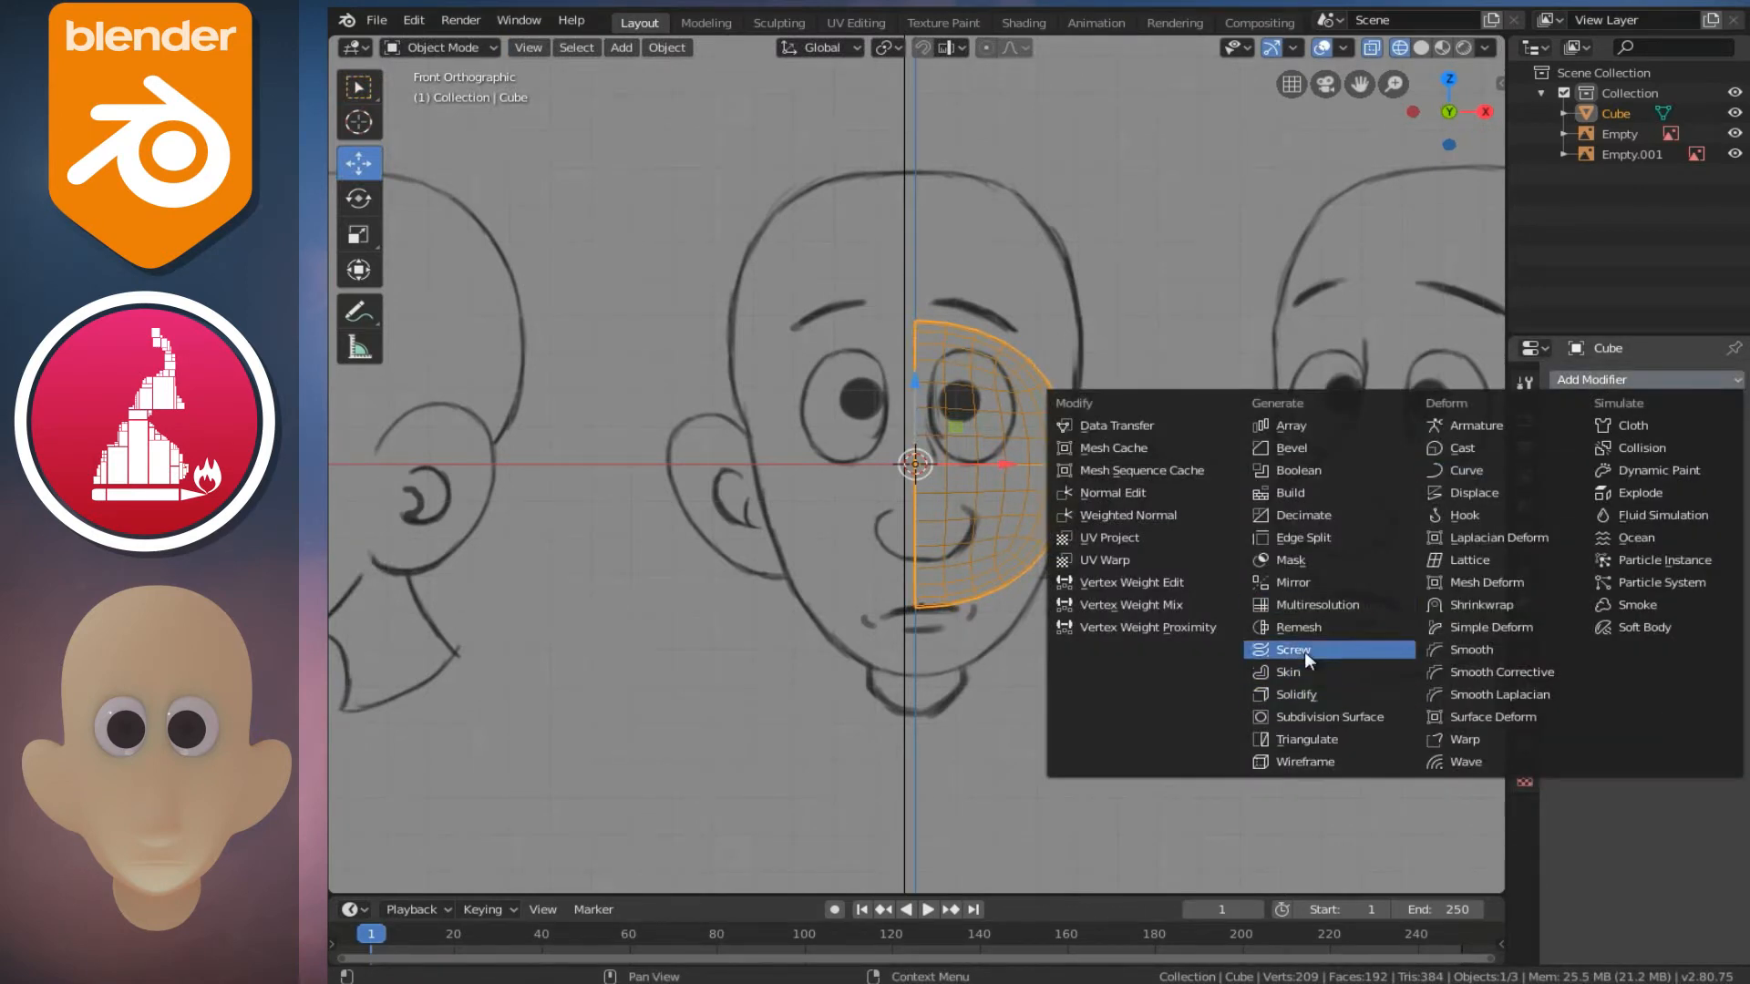
click(1294, 581)
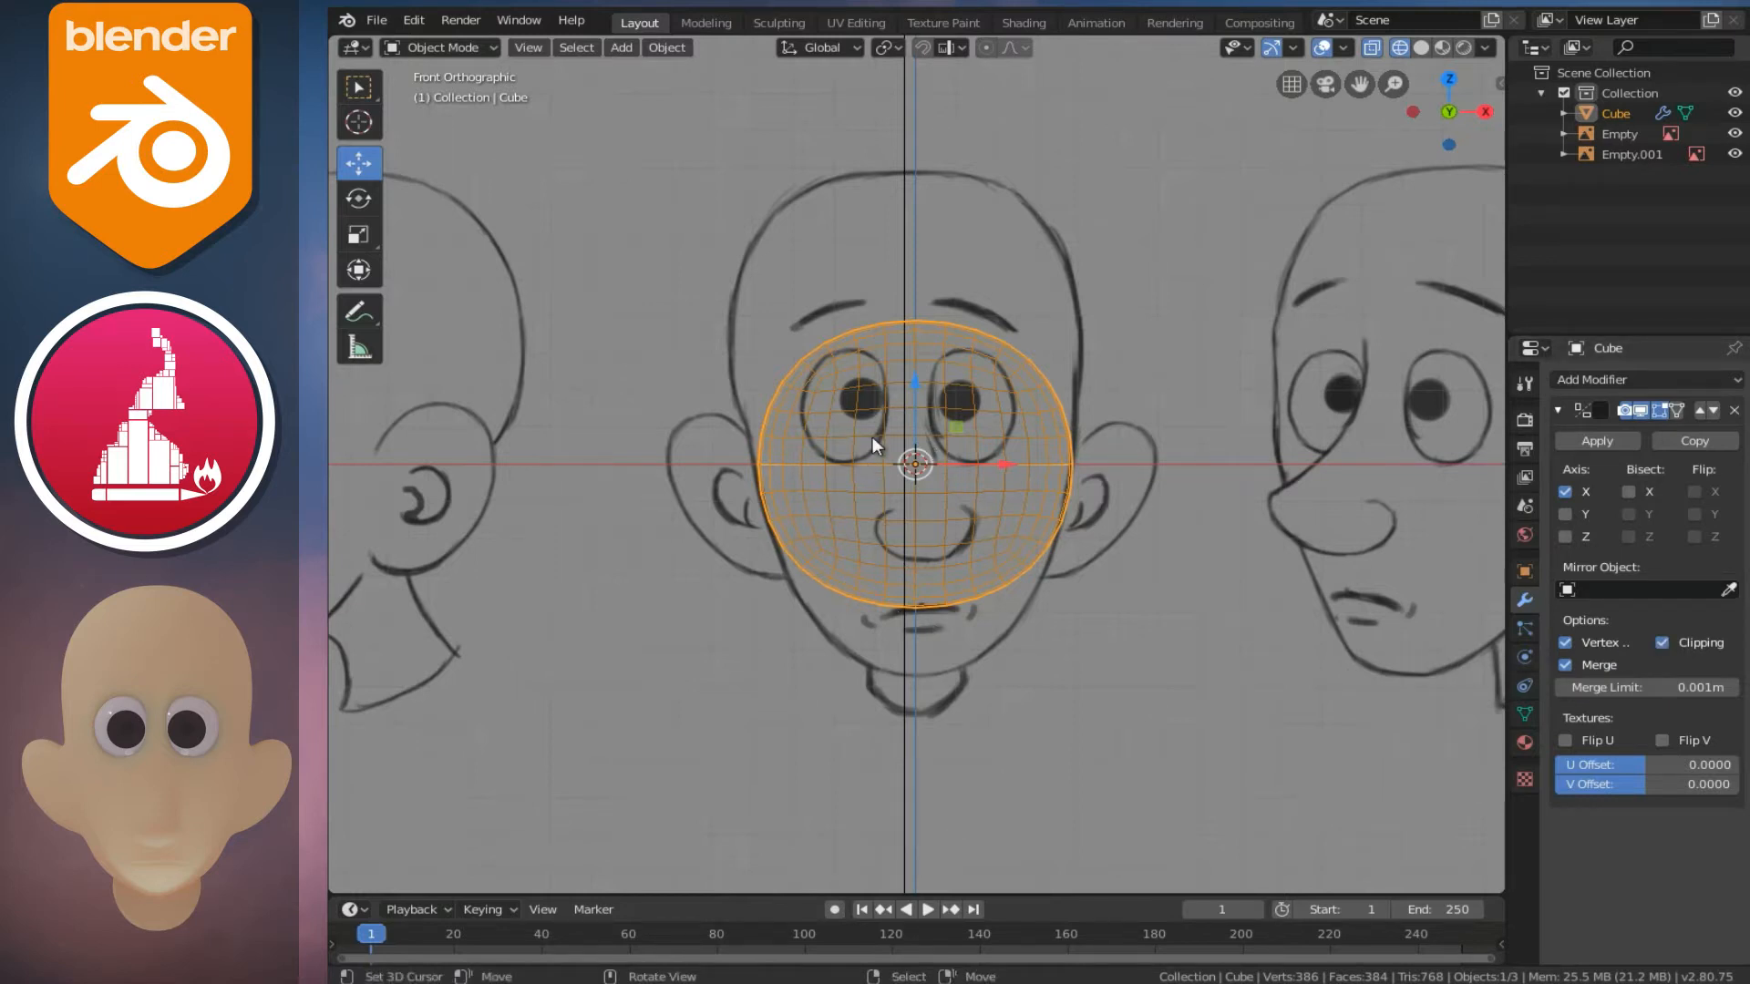
- With proportional editing enabled, raise the mesh's top centre vertex along Z to the crown of the drawn head
scroll(861, 496, up, 1)
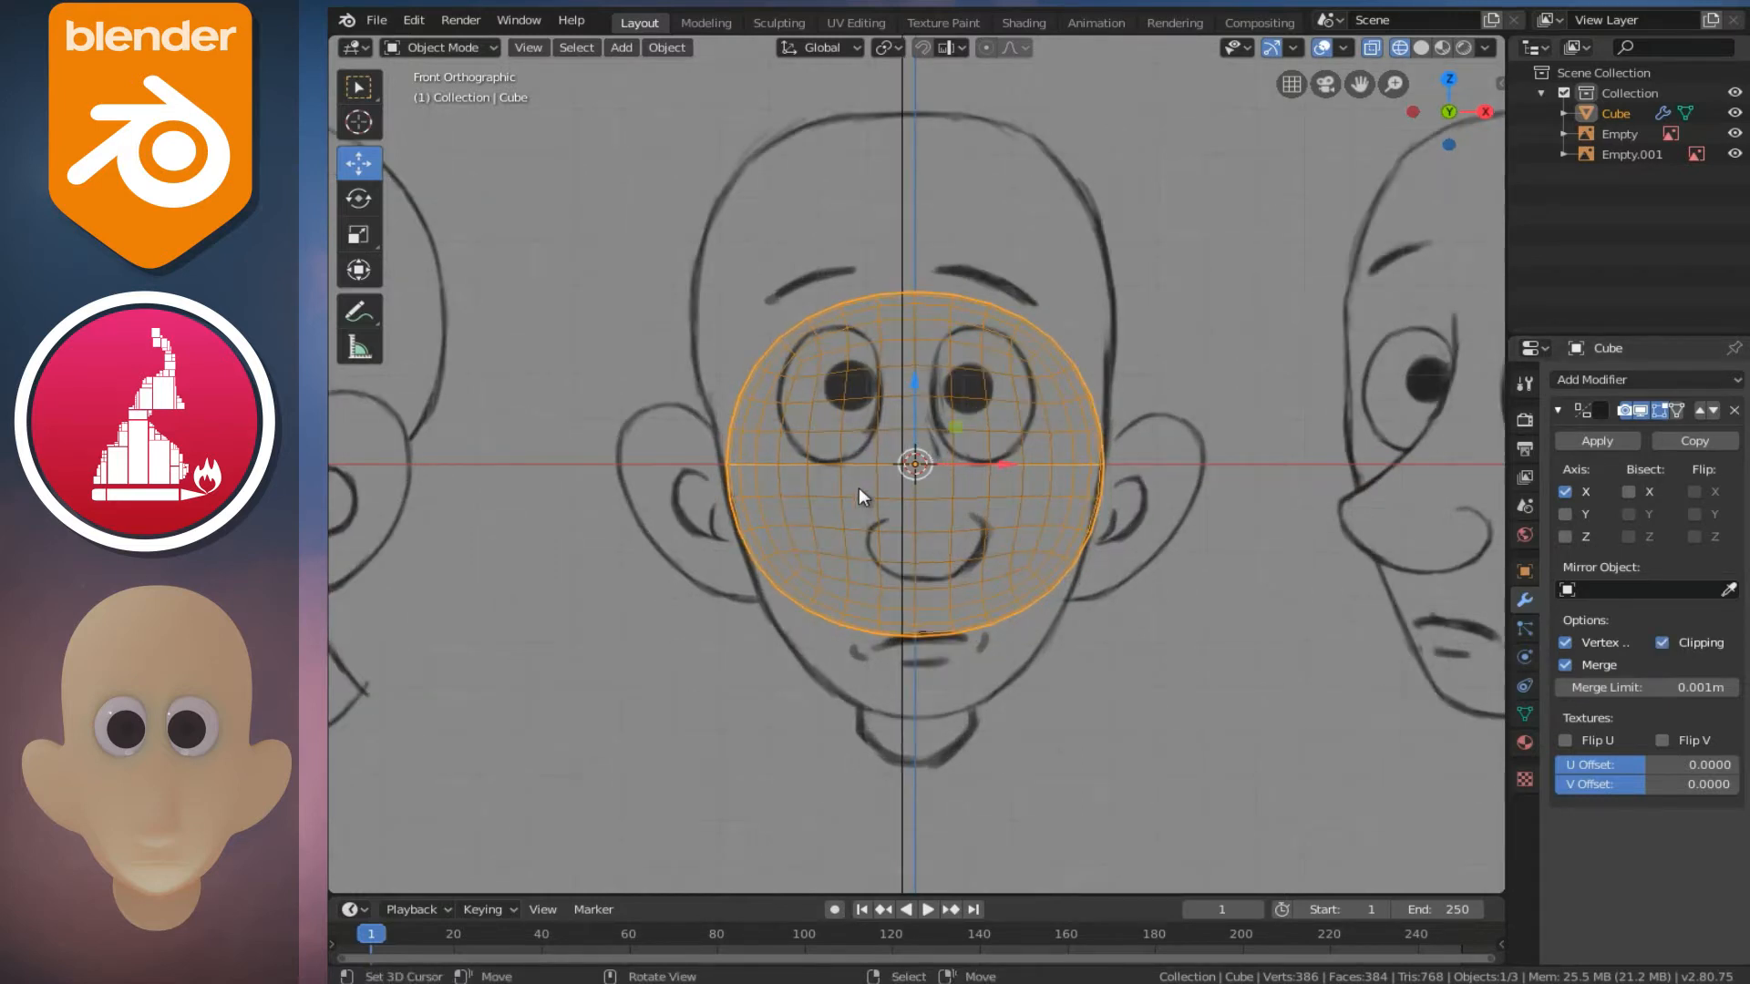
key(Tab)
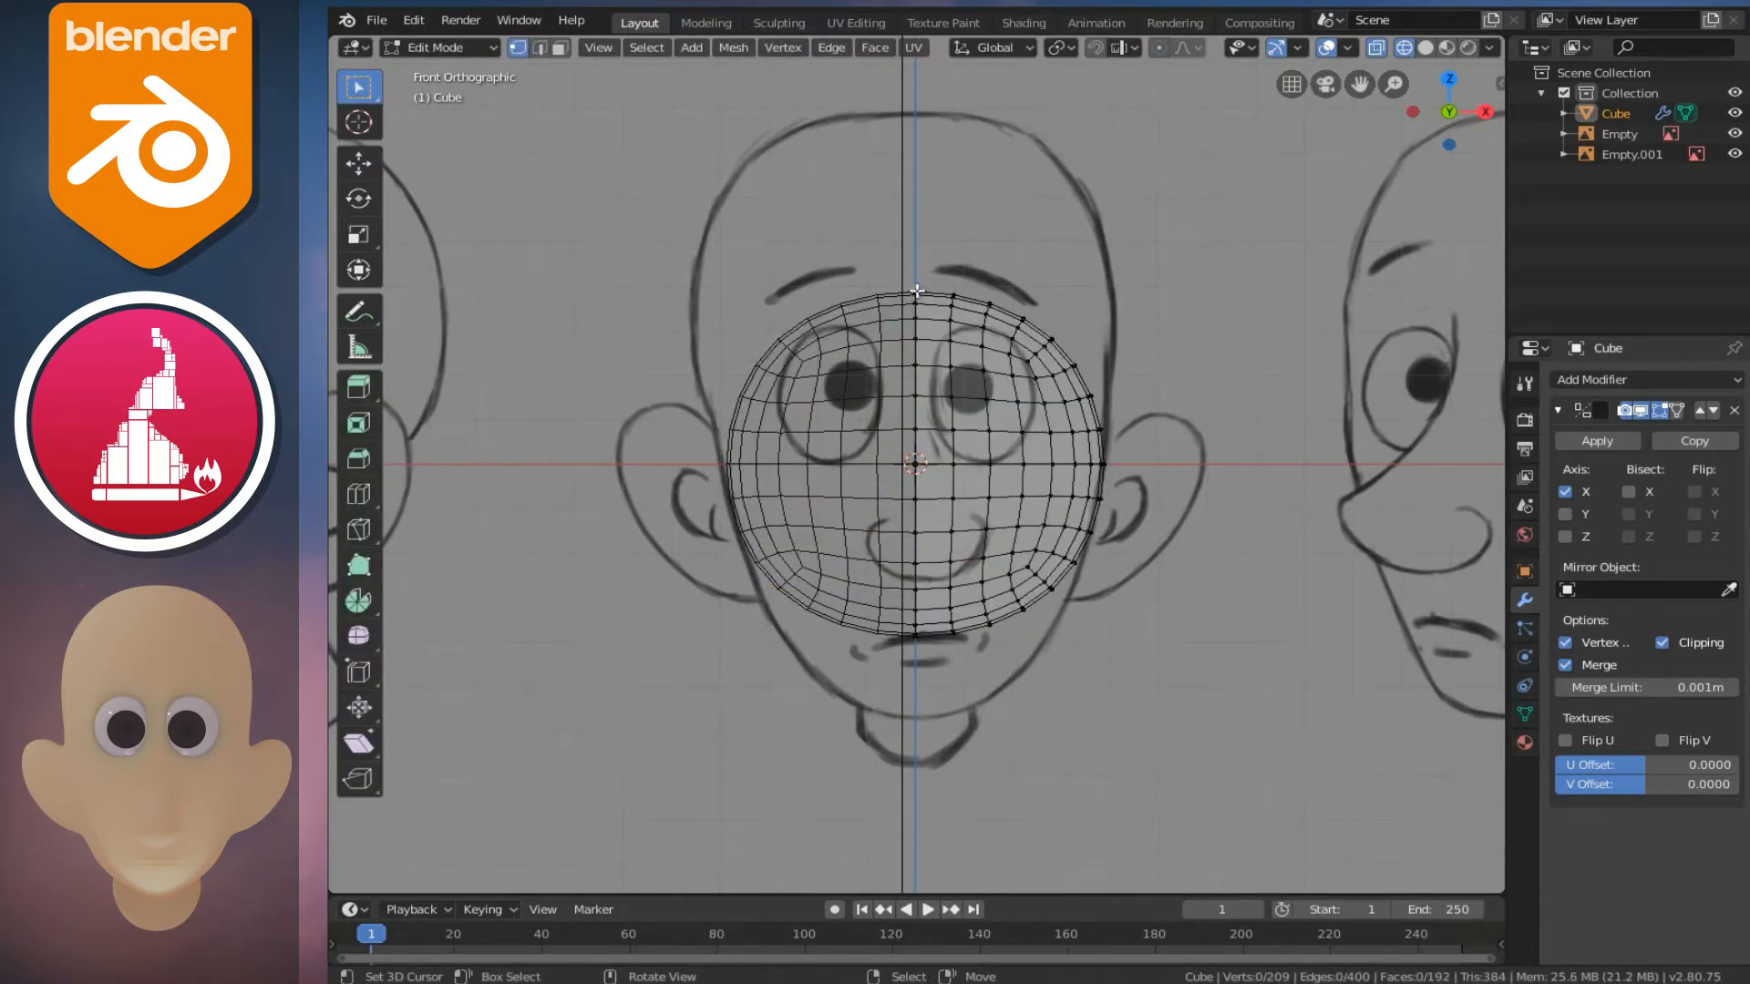
key(KP_7)
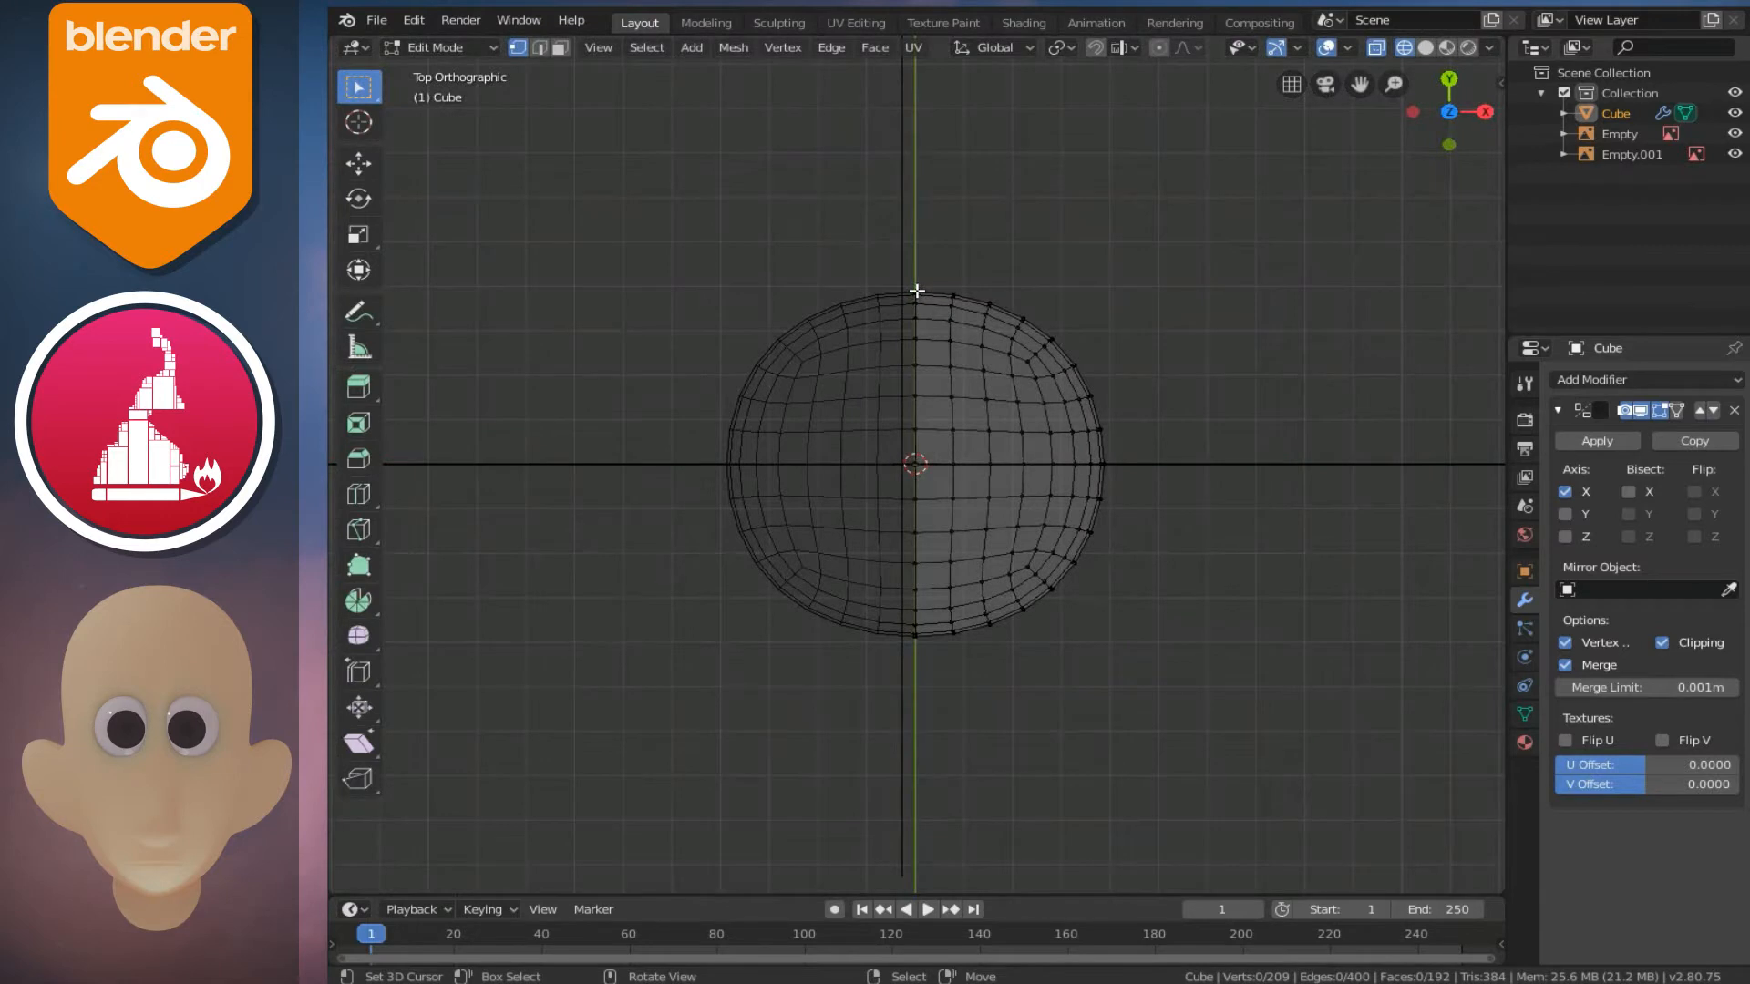
click(916, 466)
key(KP_1)
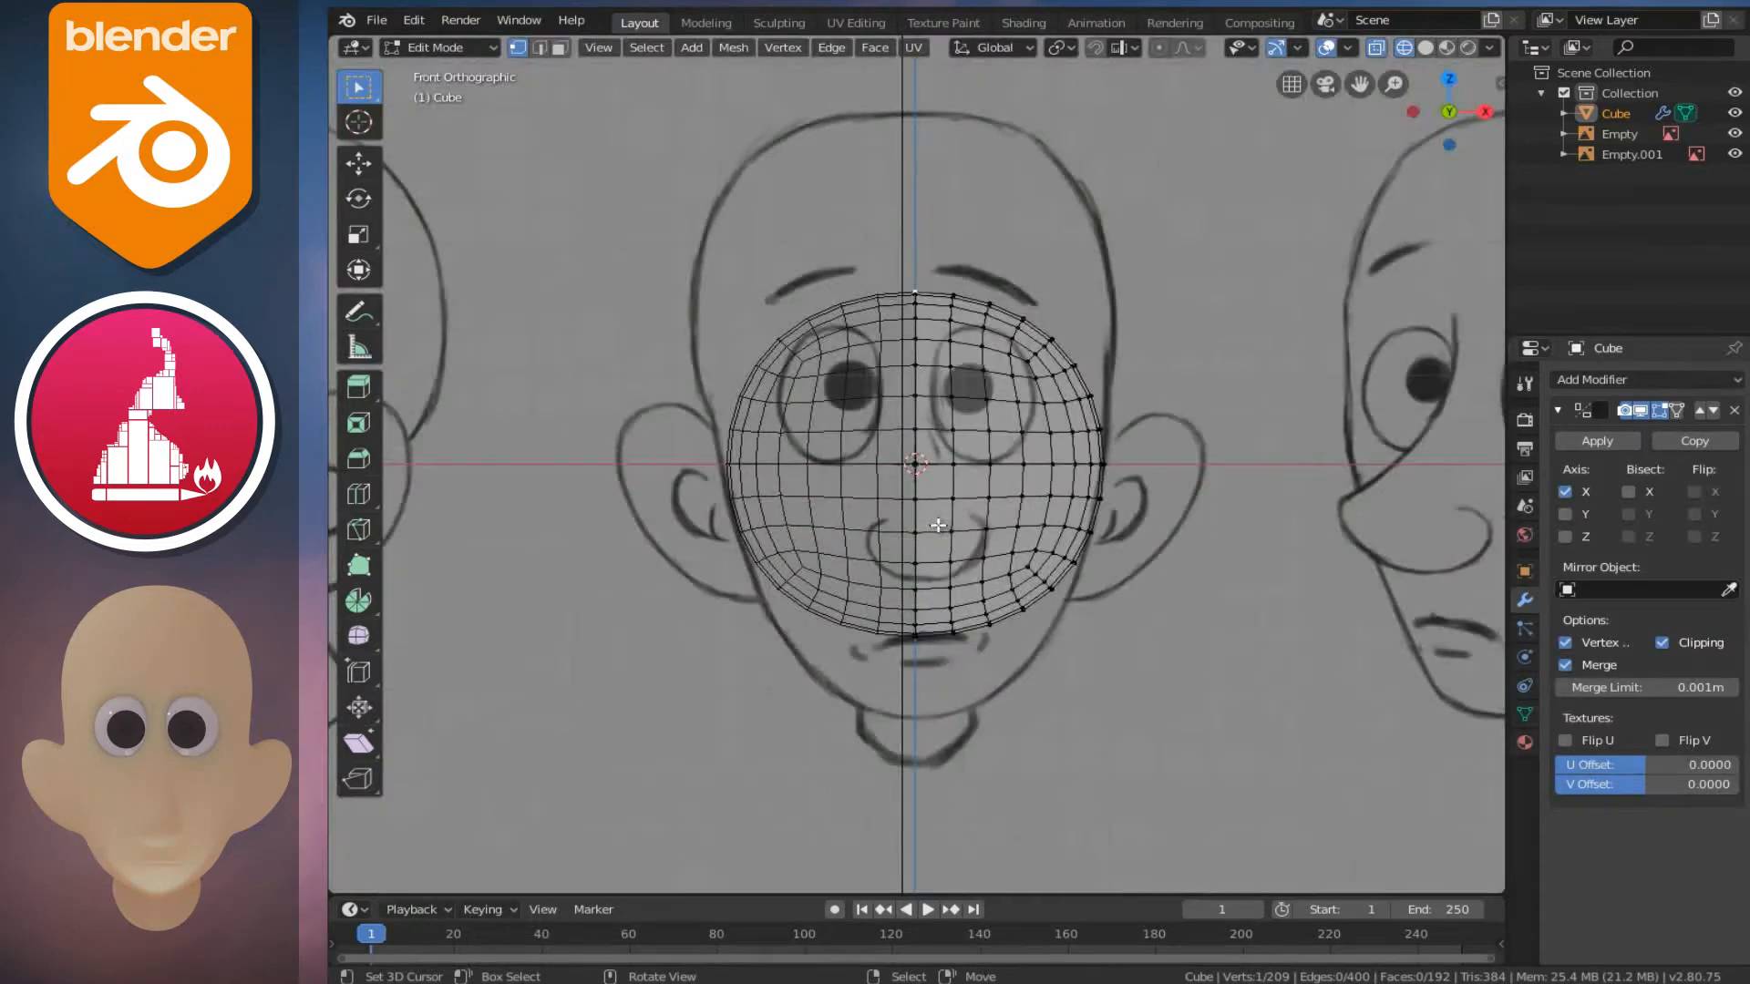
shift+scroll(925, 442, up, 3)
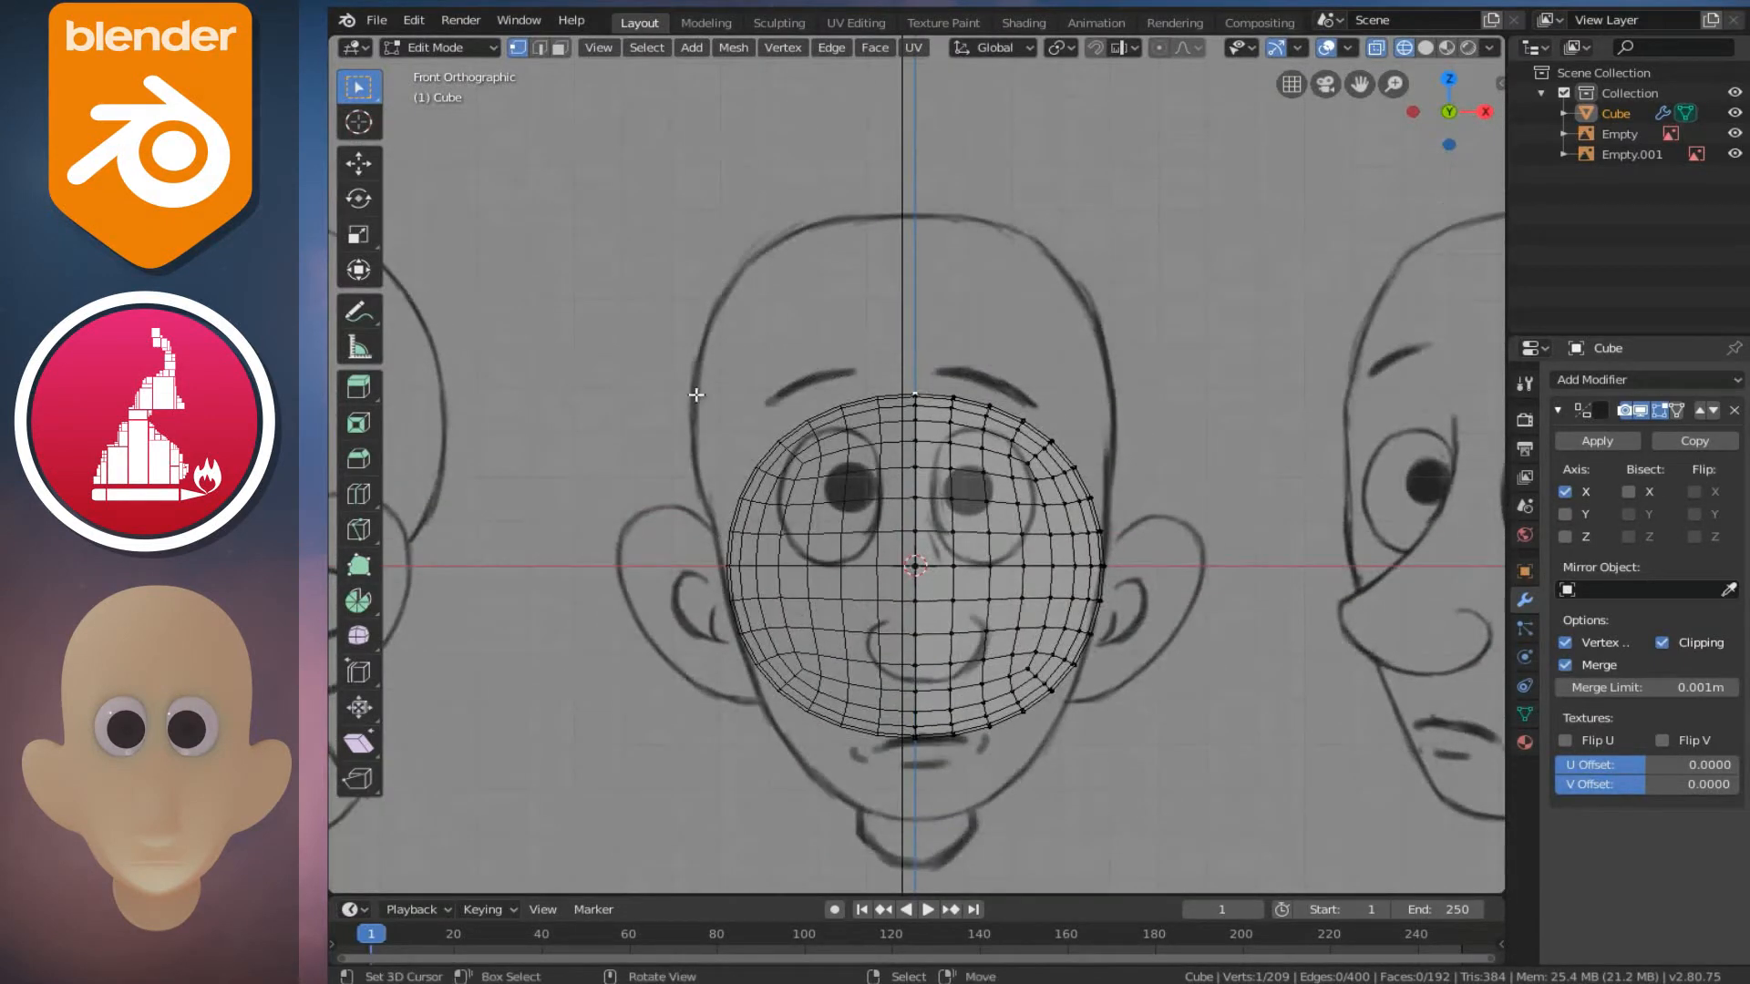
click(358, 164)
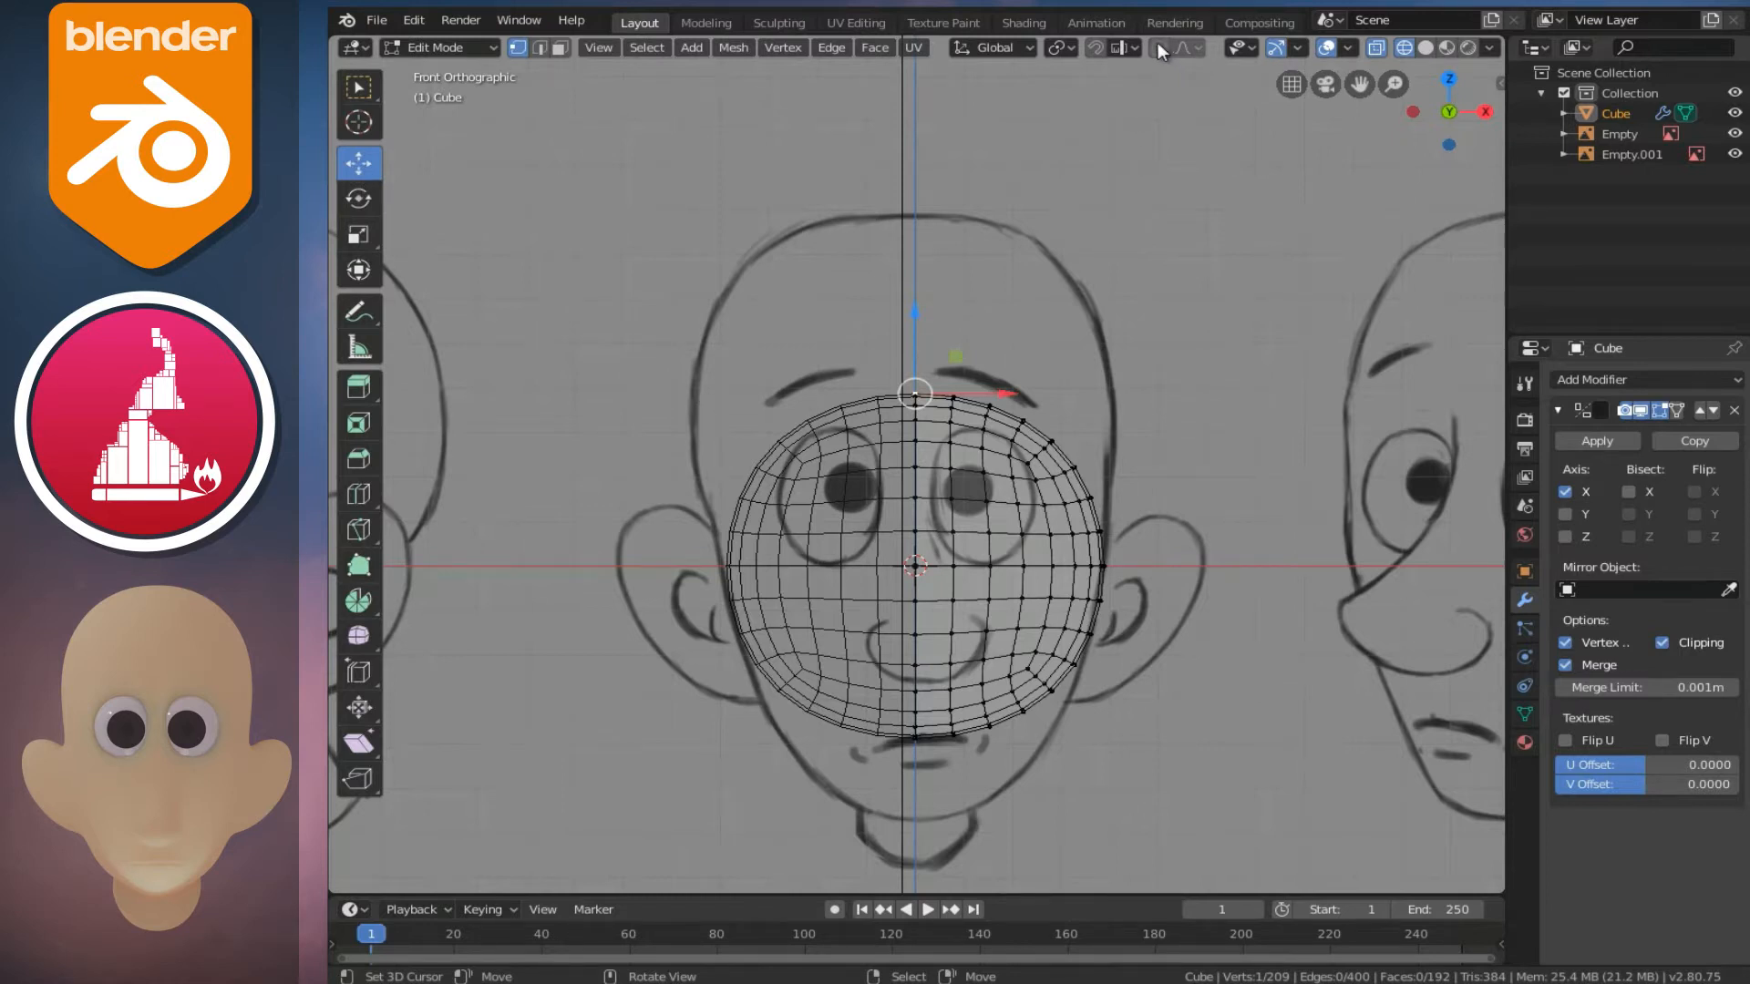
drag(914, 313, 912, 279)
scroll(916, 269, up, 4)
drag(916, 276, 914, 135)
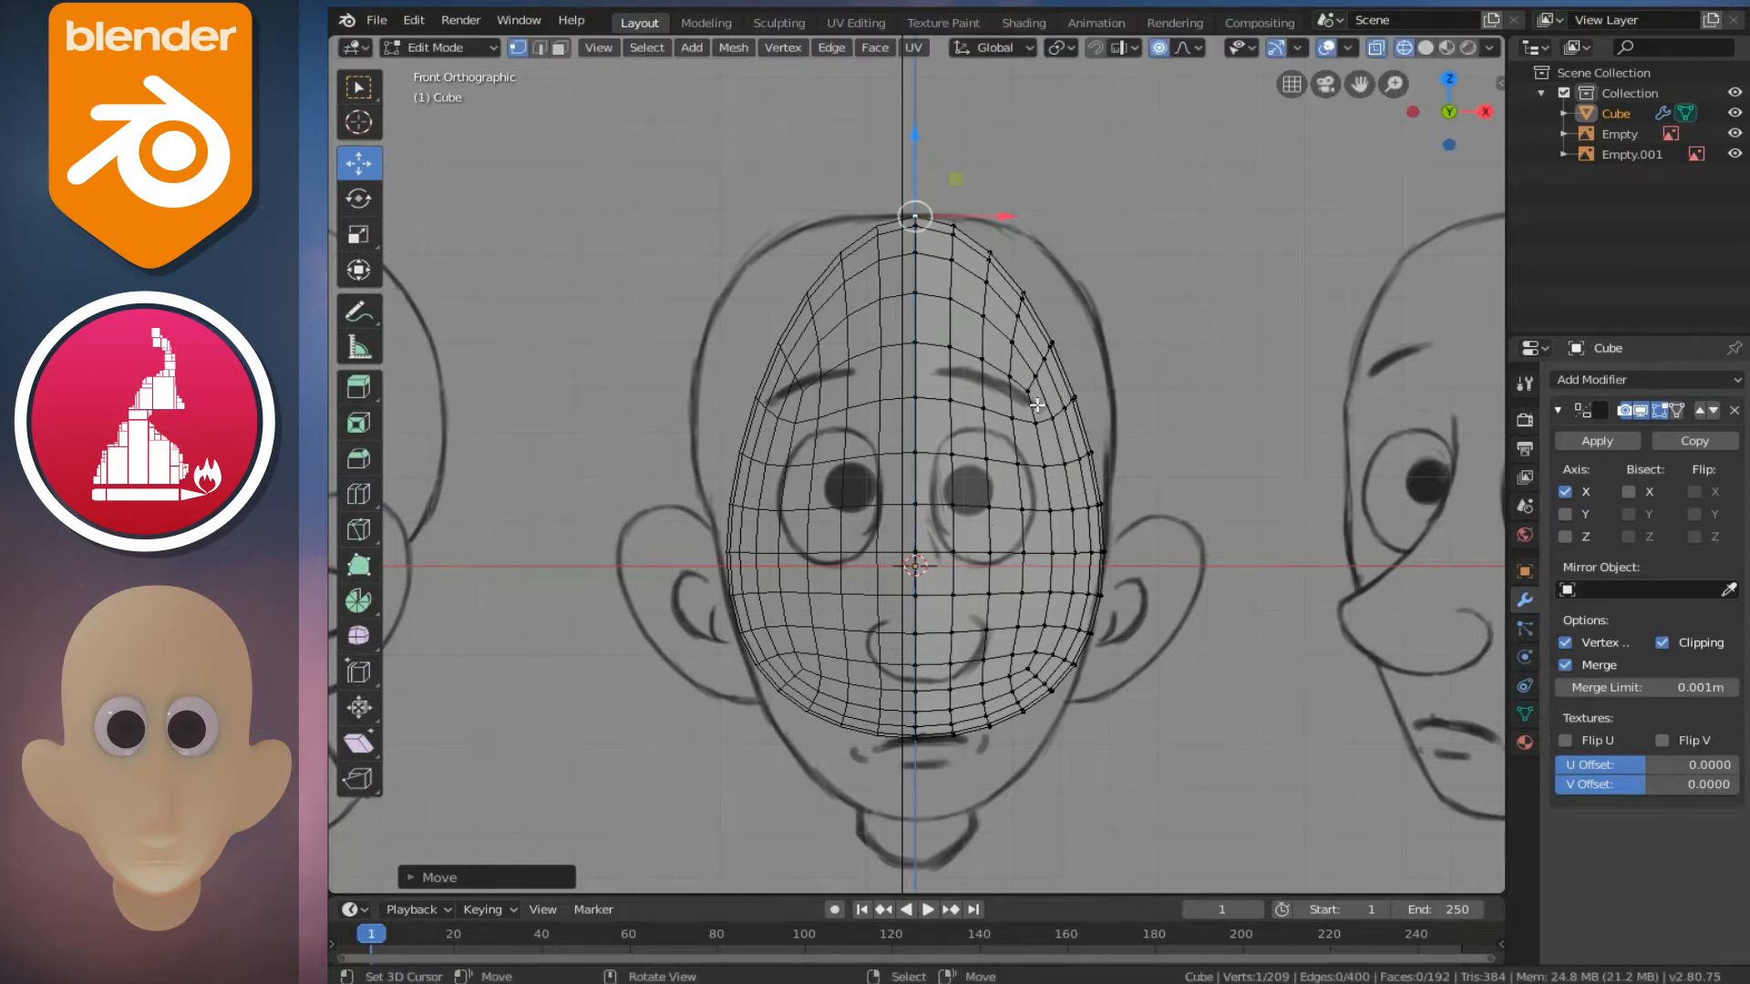
- Select the vertex two columns out from the crown along X and raise it along Z towards the drawn skull outline
key(KP_7)
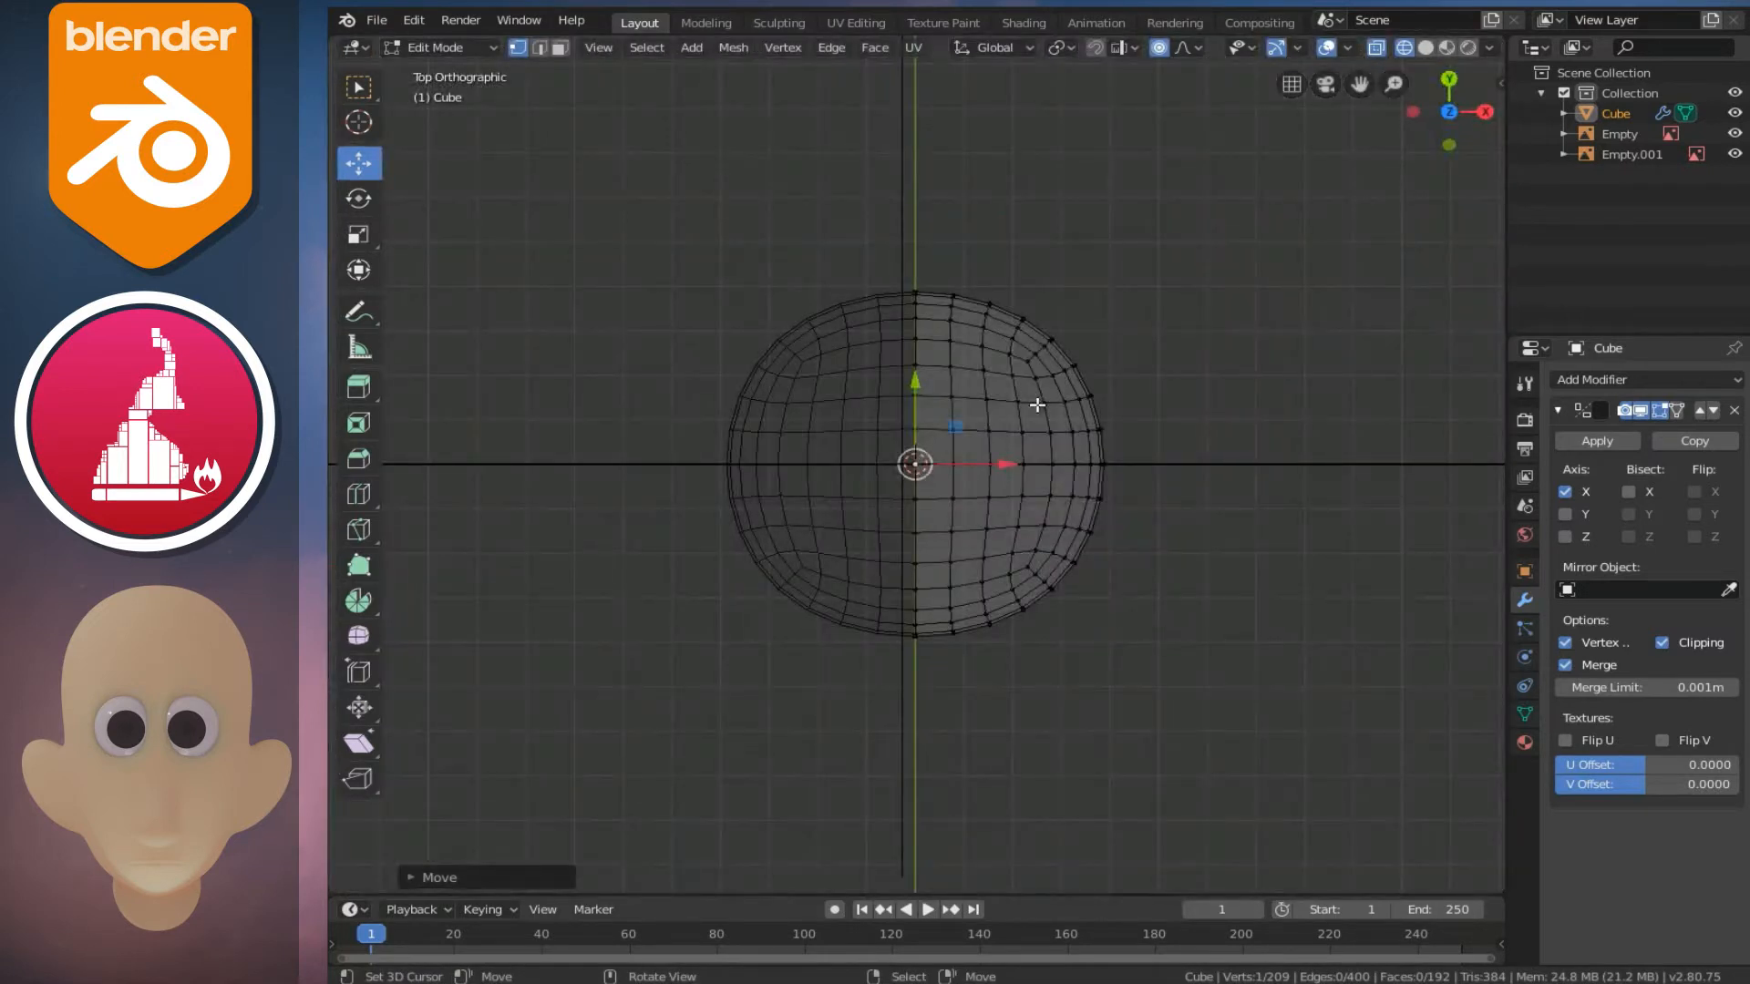
click(989, 464)
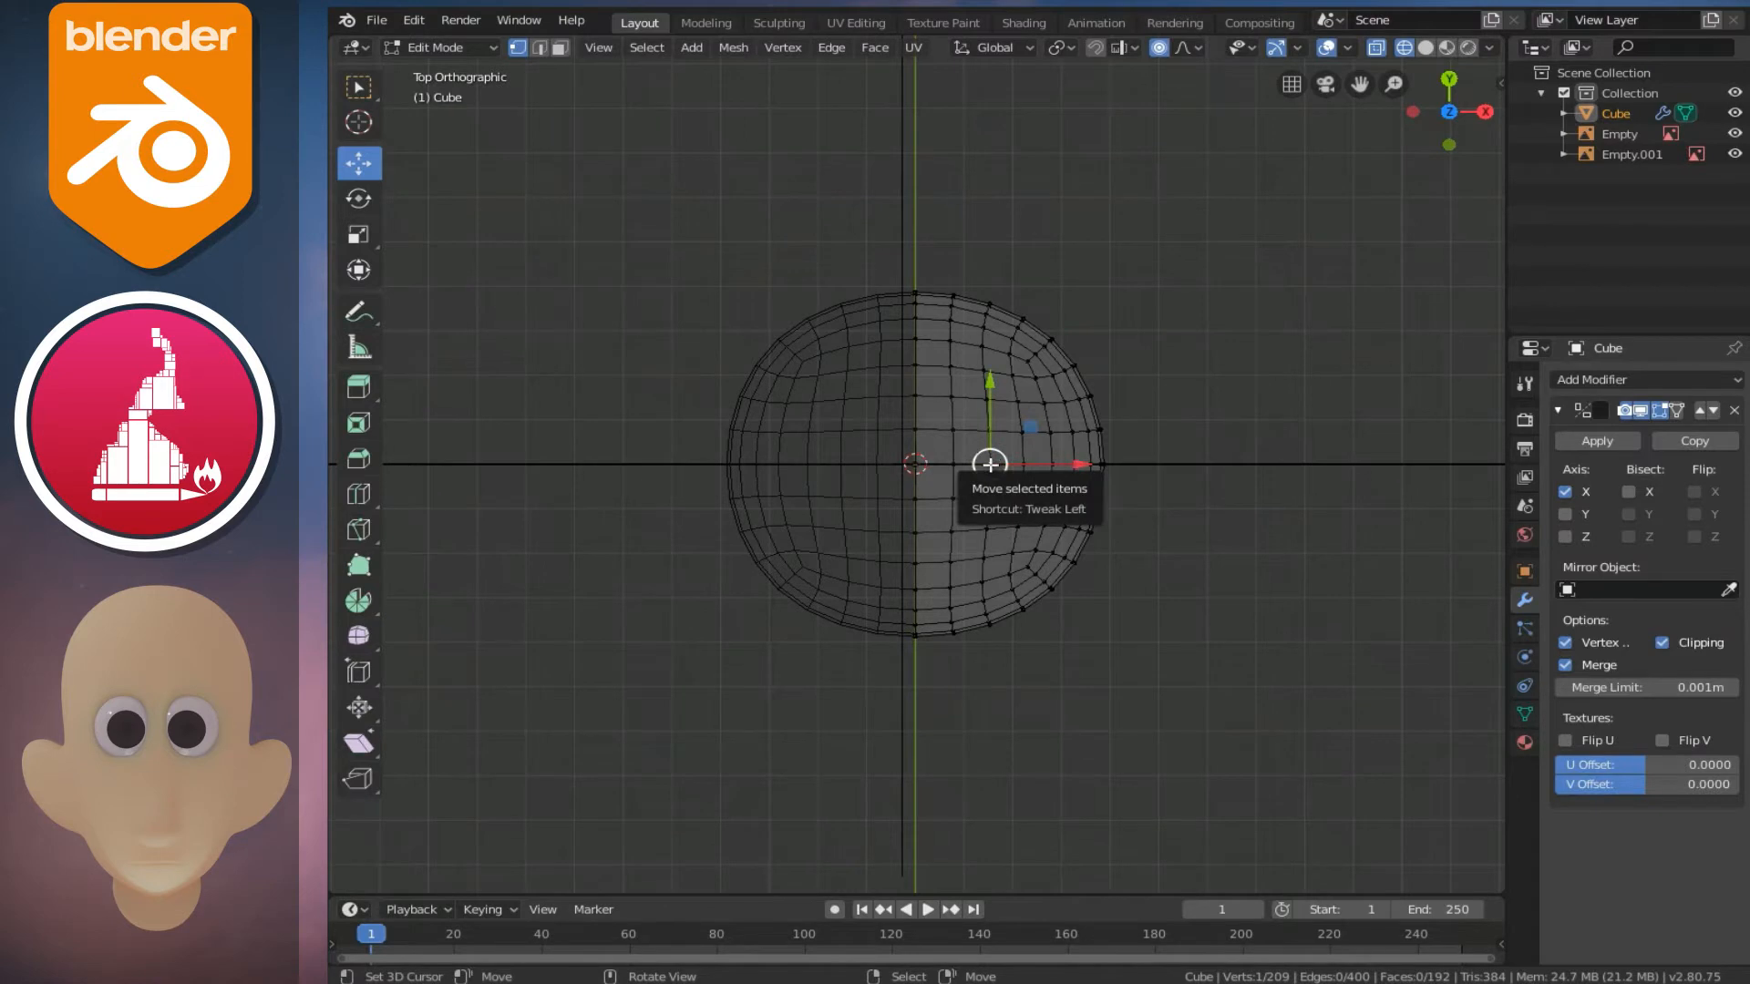
key(KP_1)
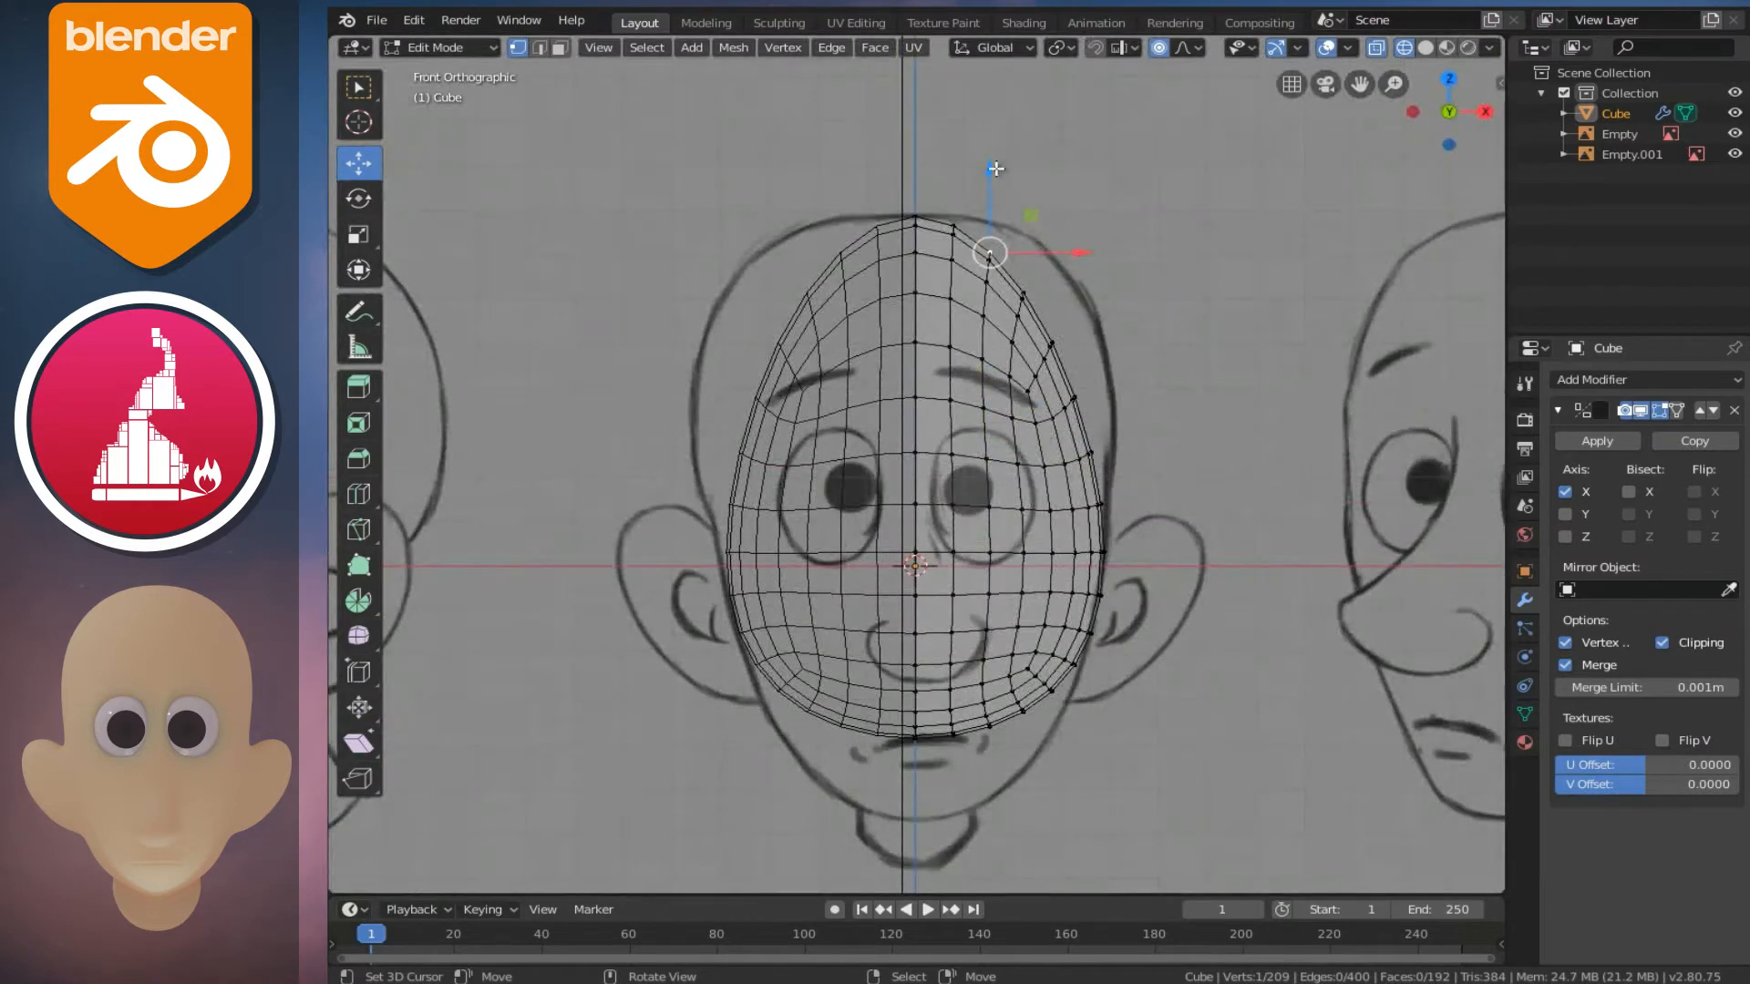
drag(992, 182, 998, 157)
scroll(987, 167, up, 4)
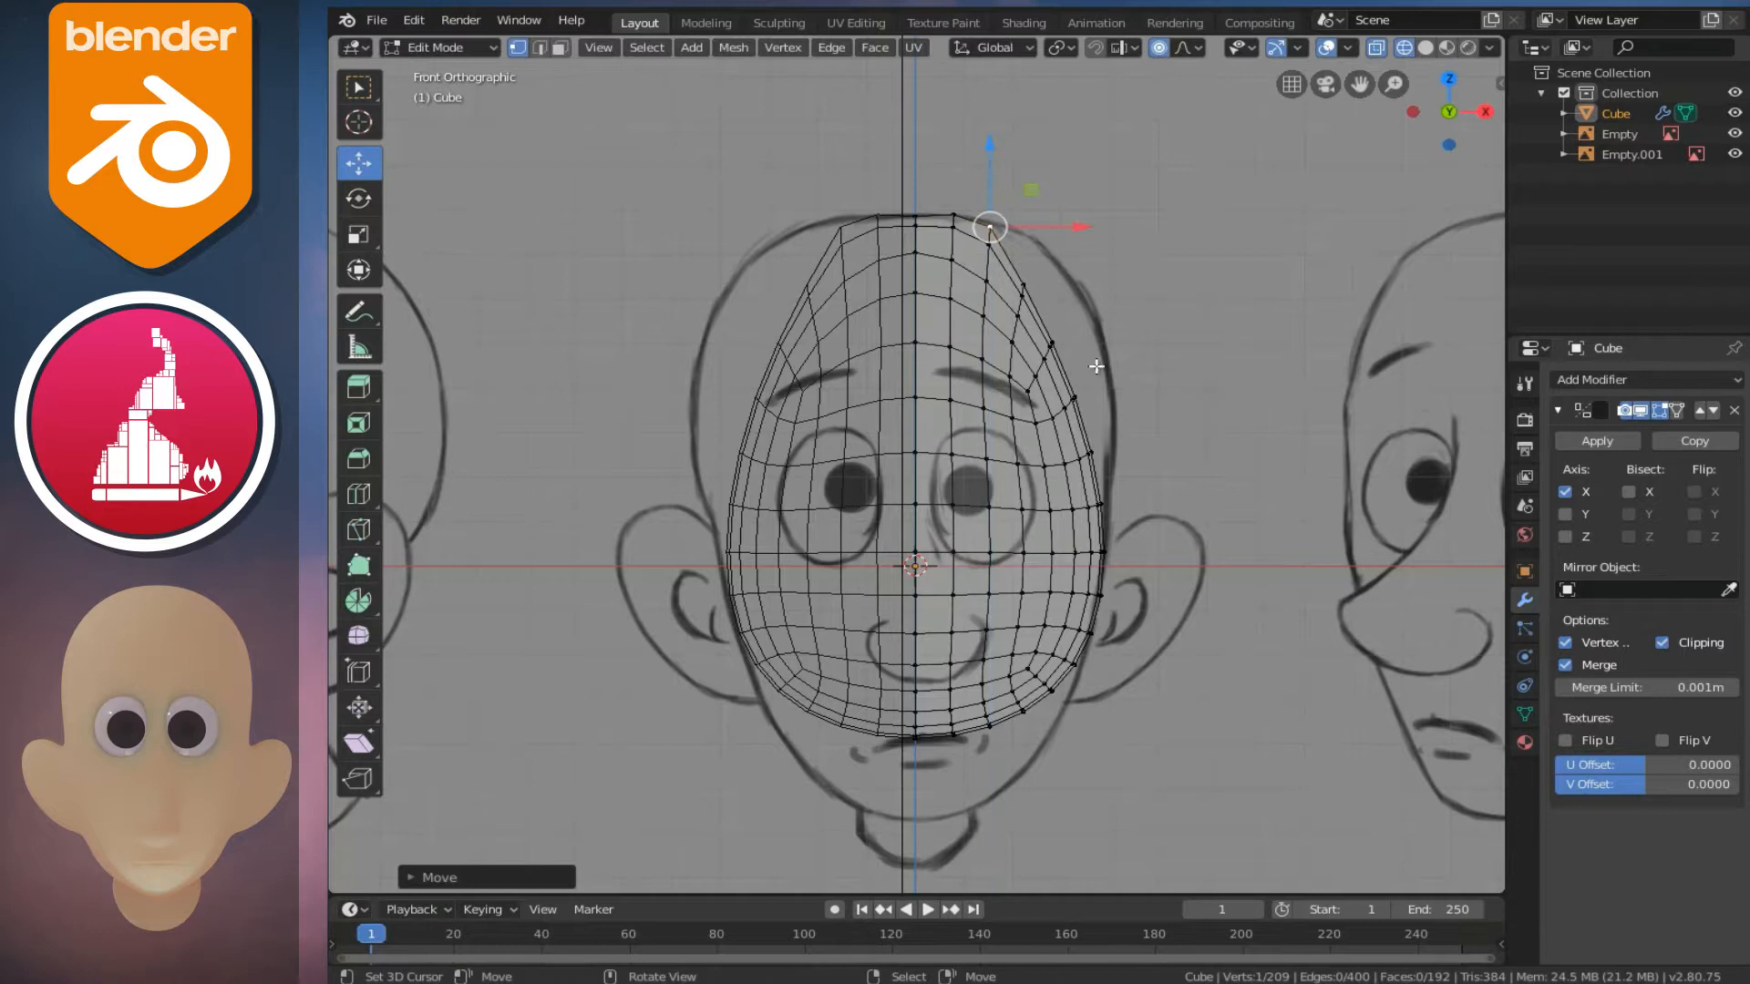
- Select the next vertex down the side of the crown and raise it along Z with proportional editing in the front view
scroll(1126, 349, down, 3)
middle_drag(1127, 349, 954, 368)
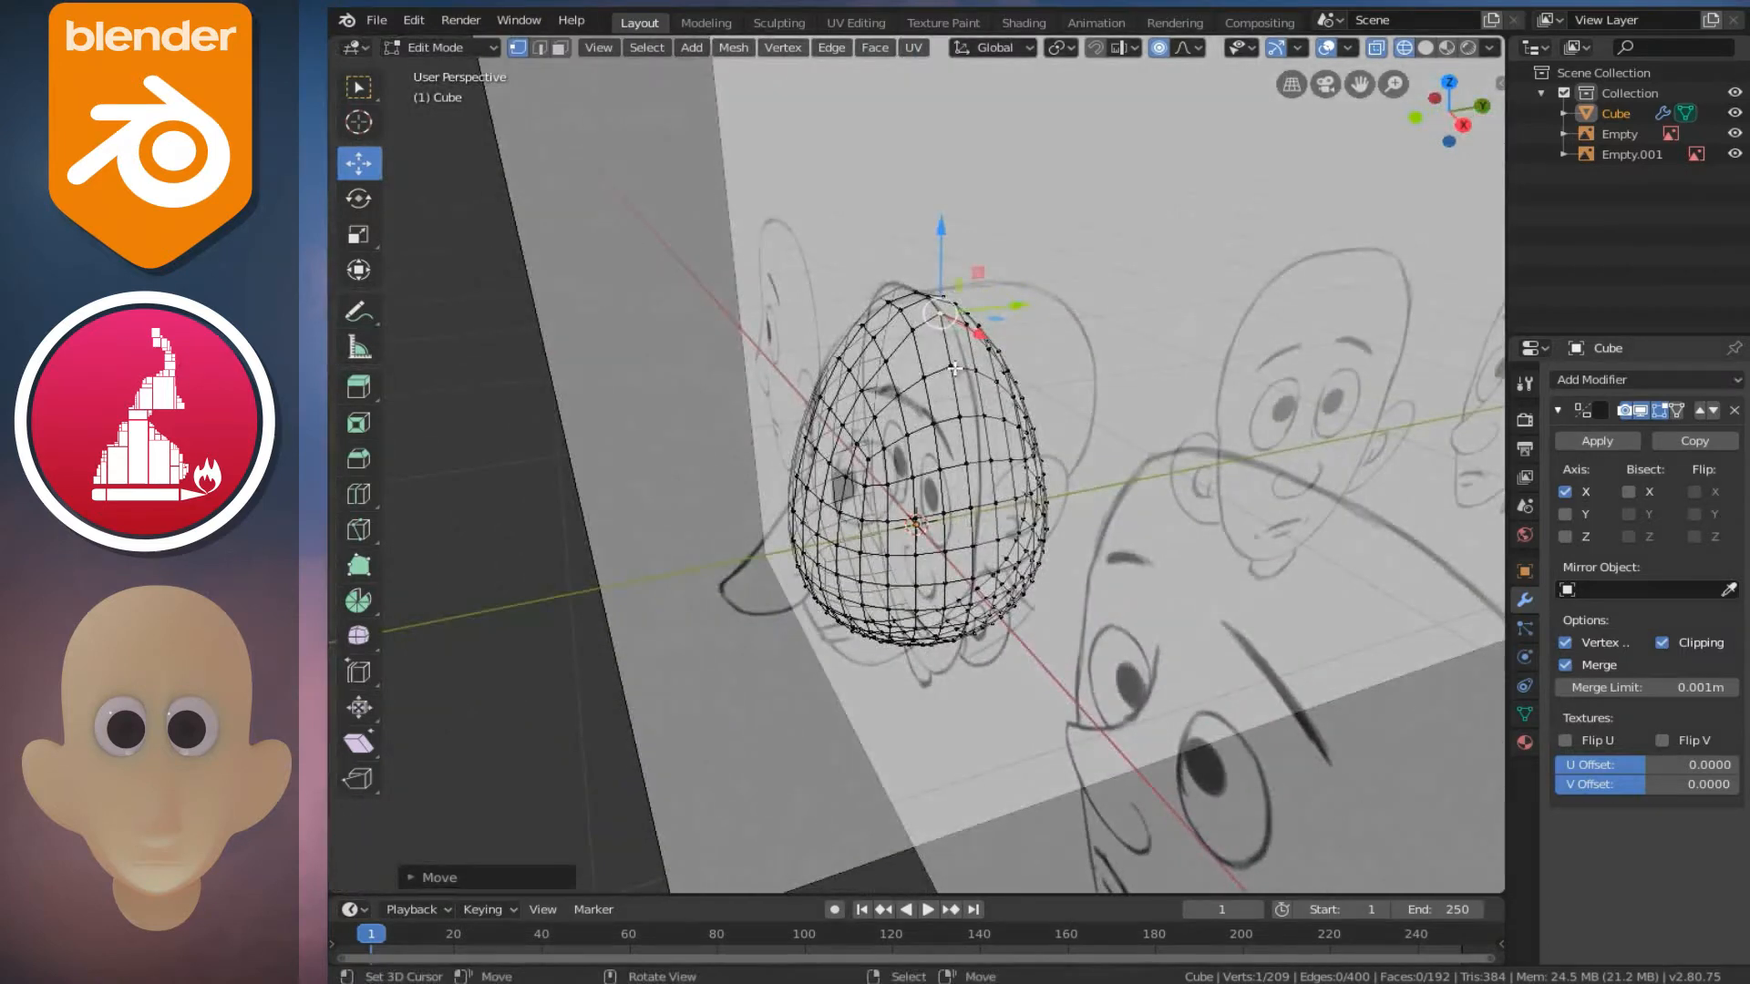
click(954, 368)
key(KP_1)
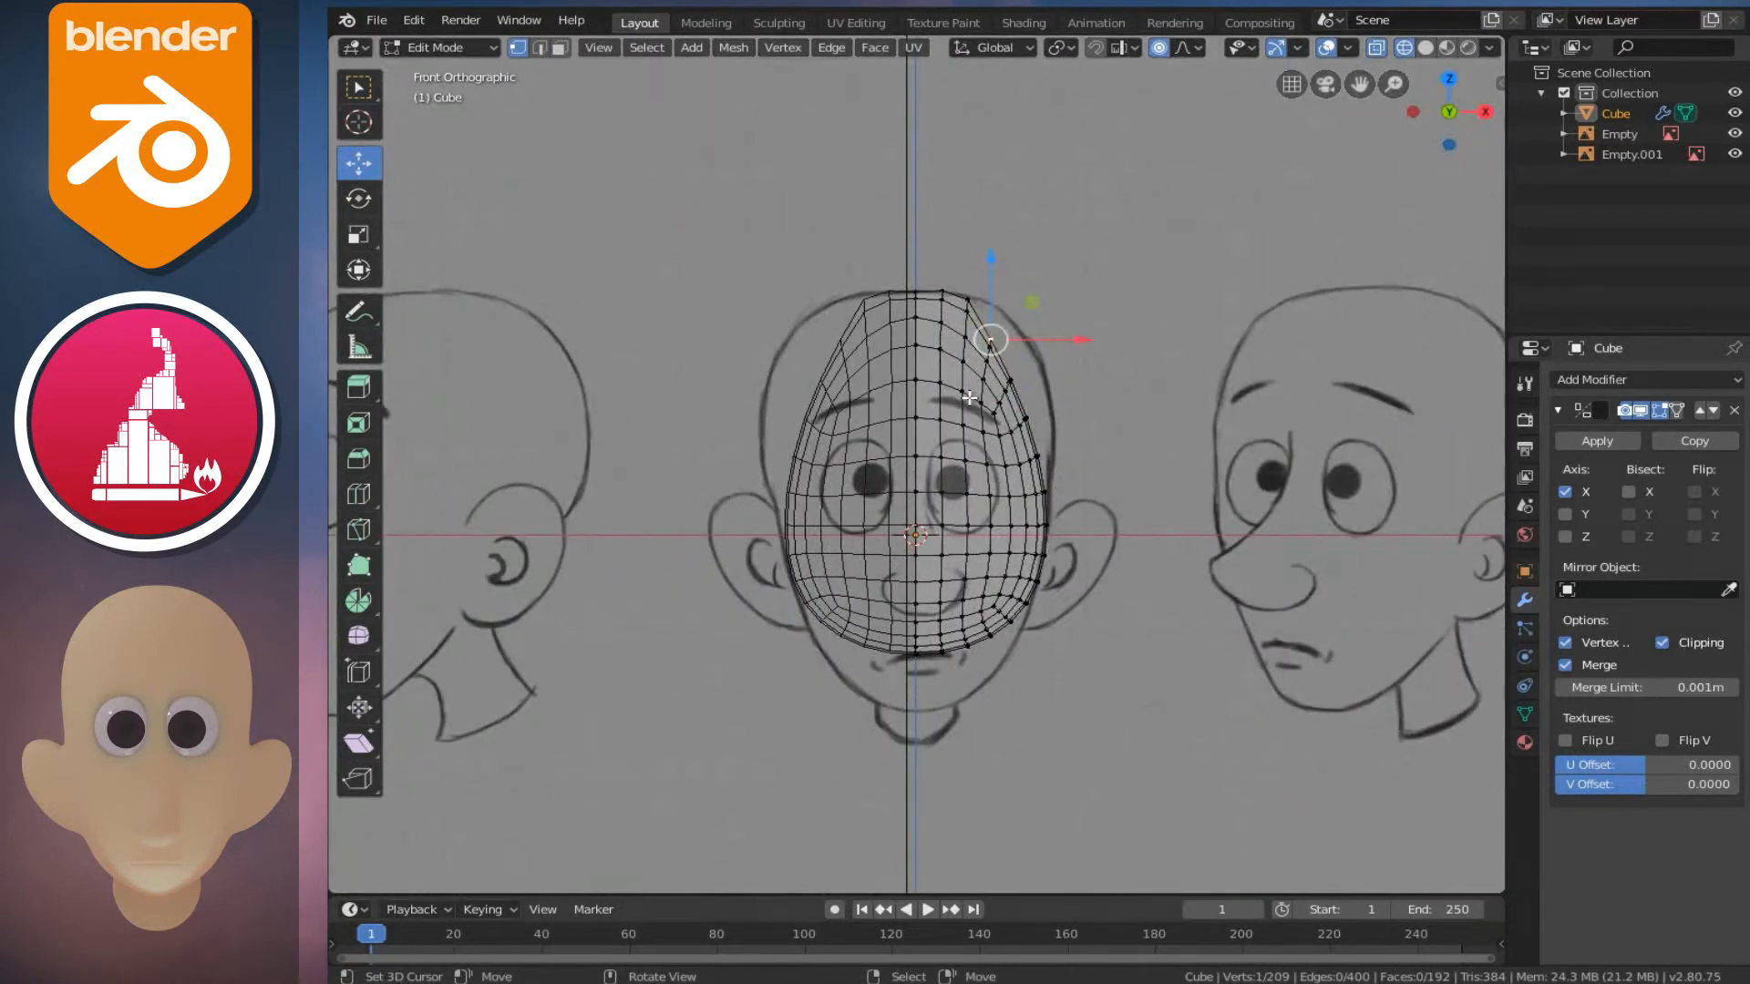
drag(993, 270, 988, 236)
- In the front view, select the vertex on the upper side of the forehead and pull it outward to the drawn skull outline with proportional editing
middle_drag(1098, 501, 989, 524)
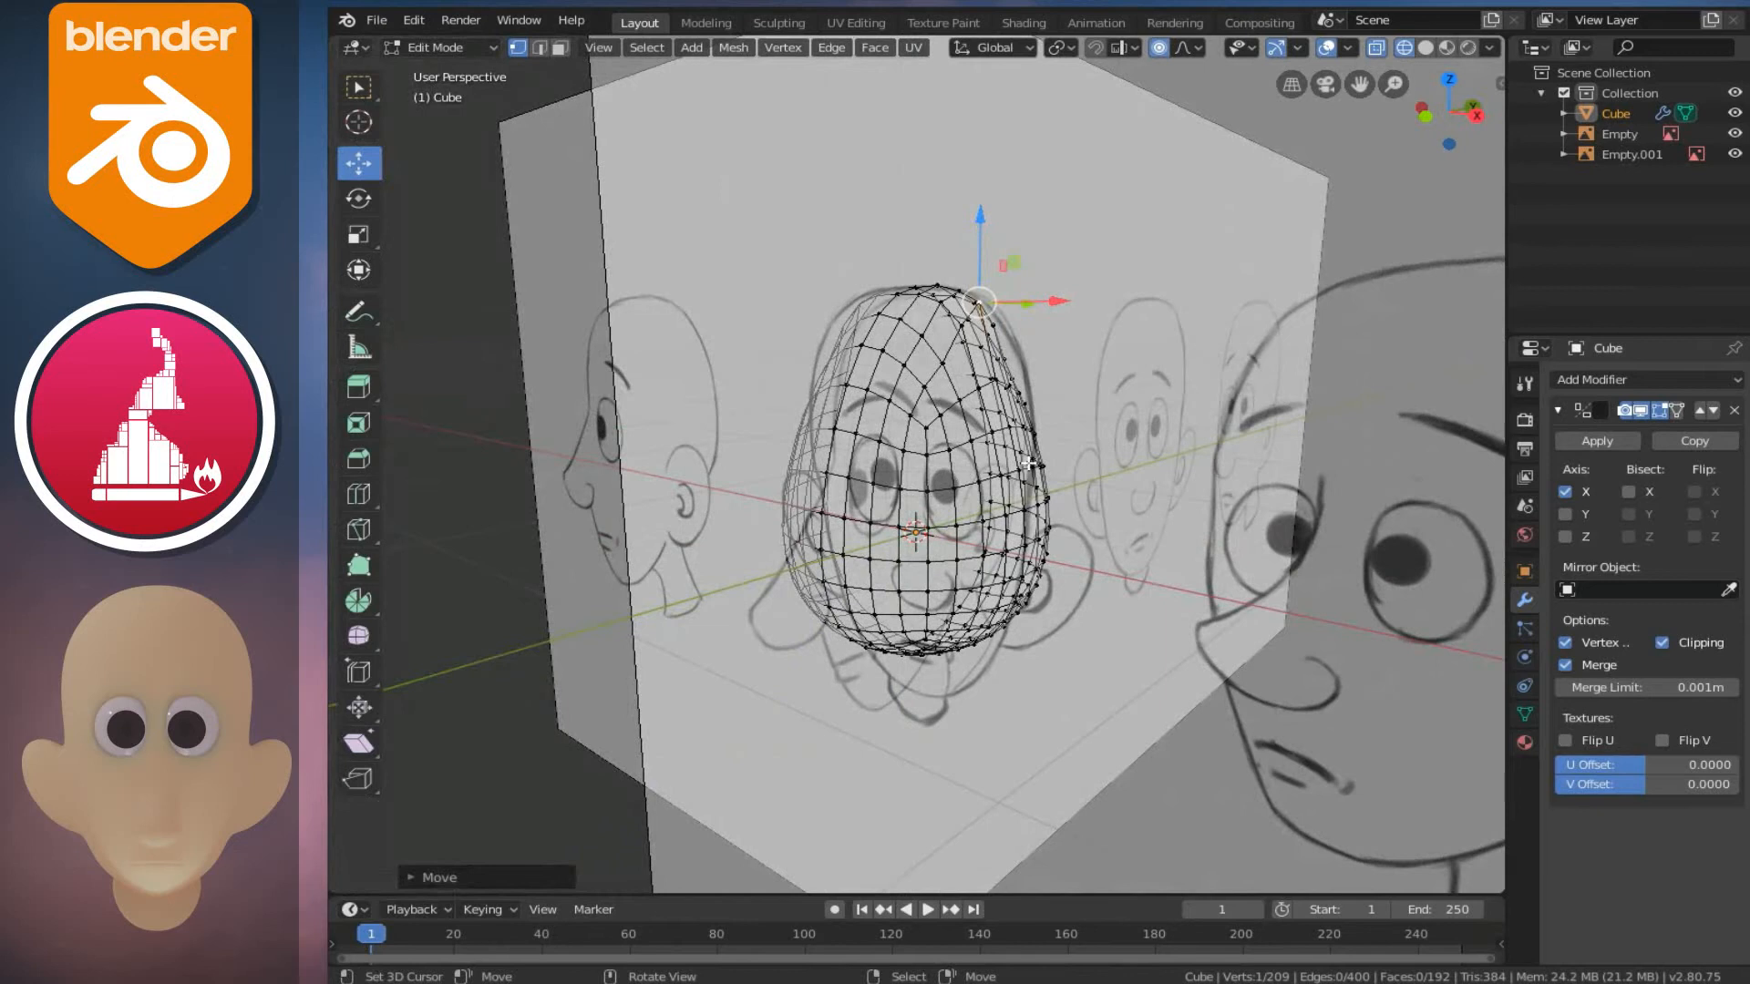
key(KP_3)
click(916, 457)
middle_drag(891, 509, 1068, 524)
key(KP_1)
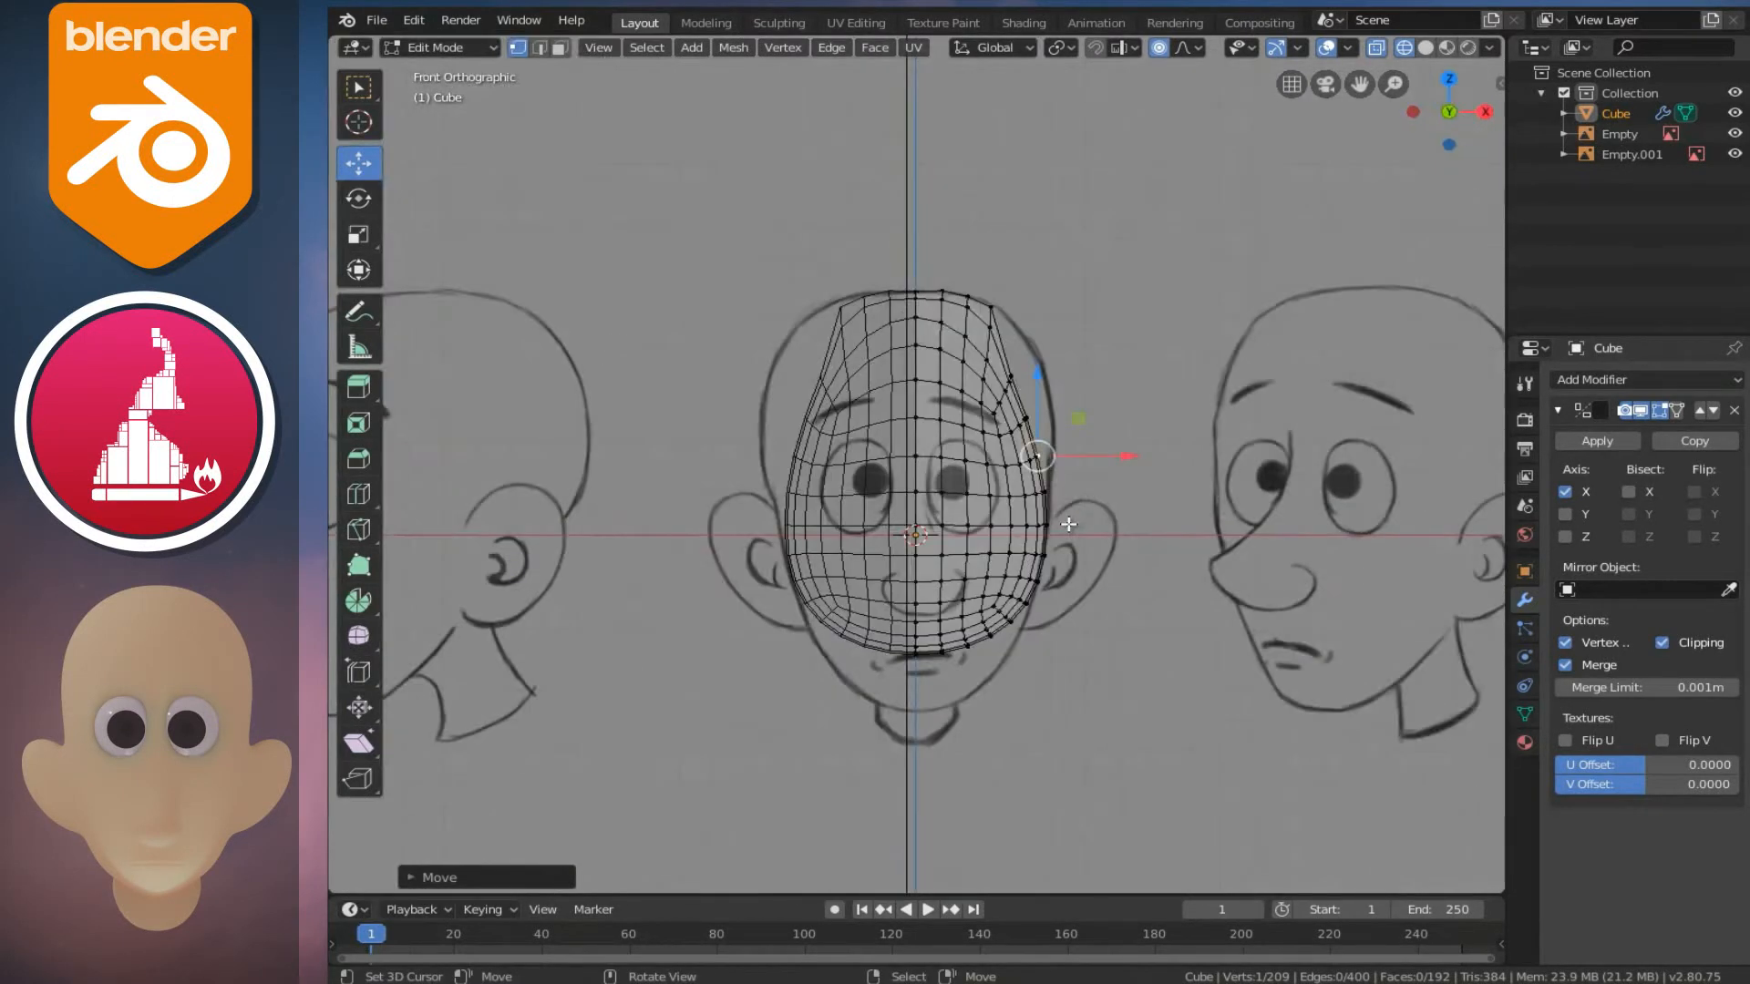
click(1049, 335)
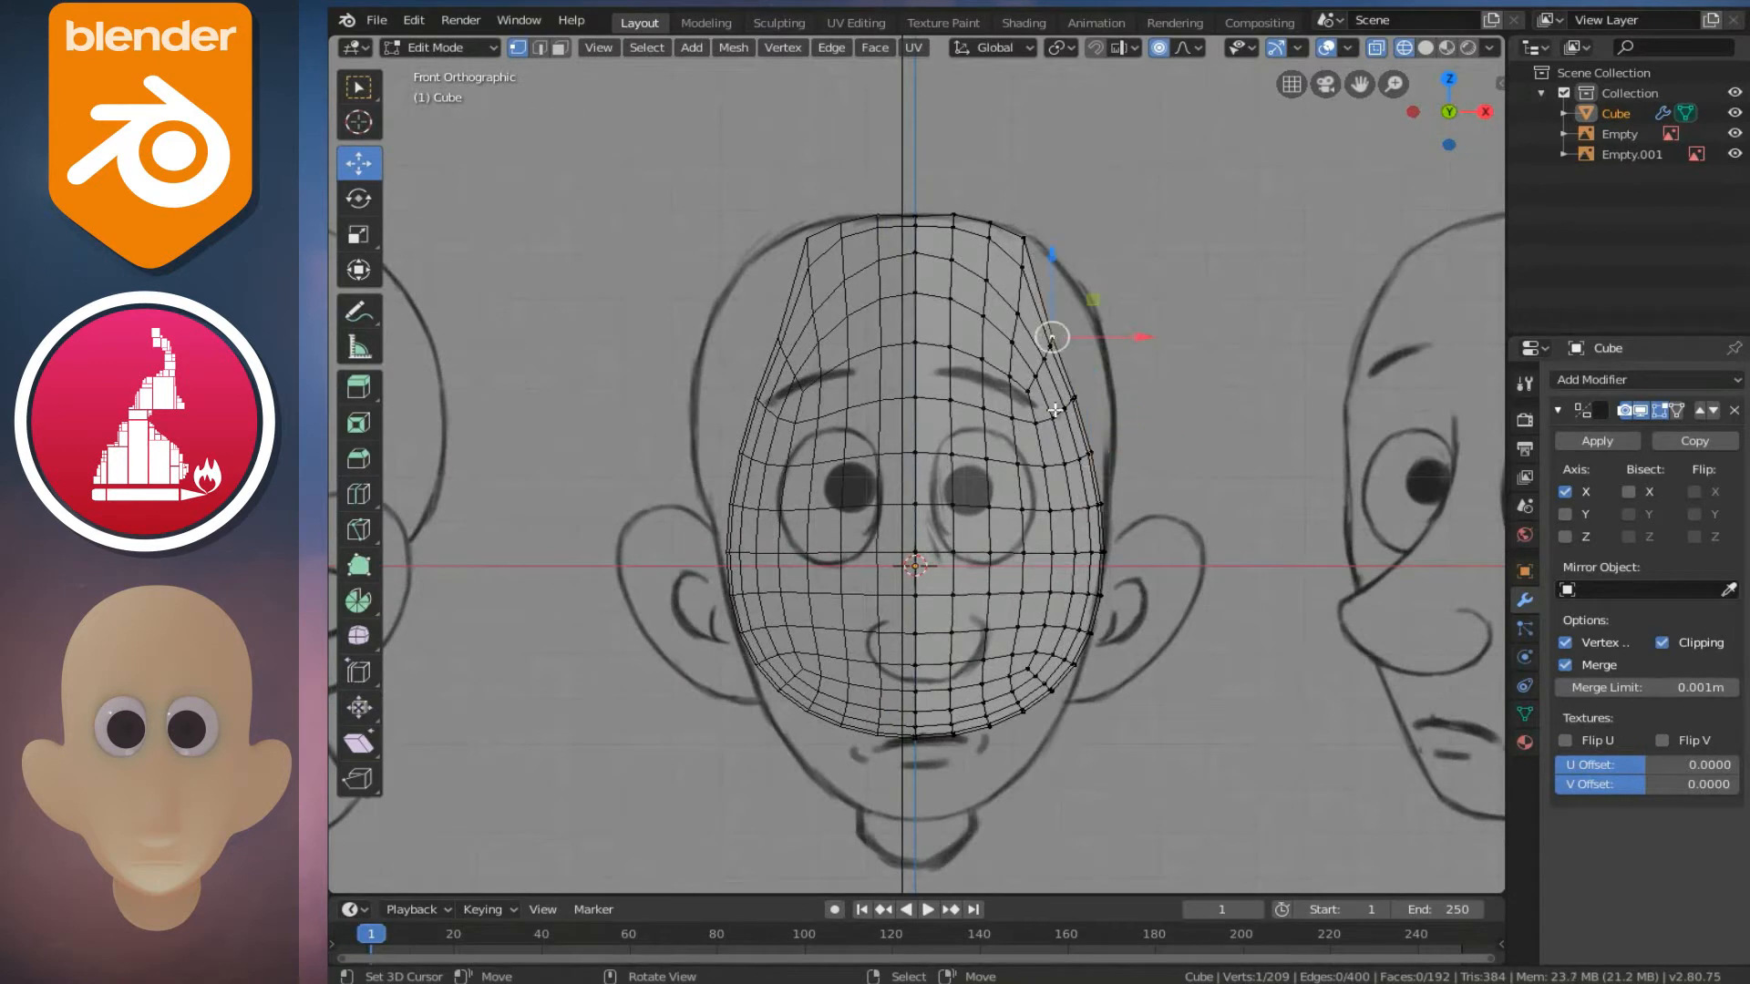
key(g)
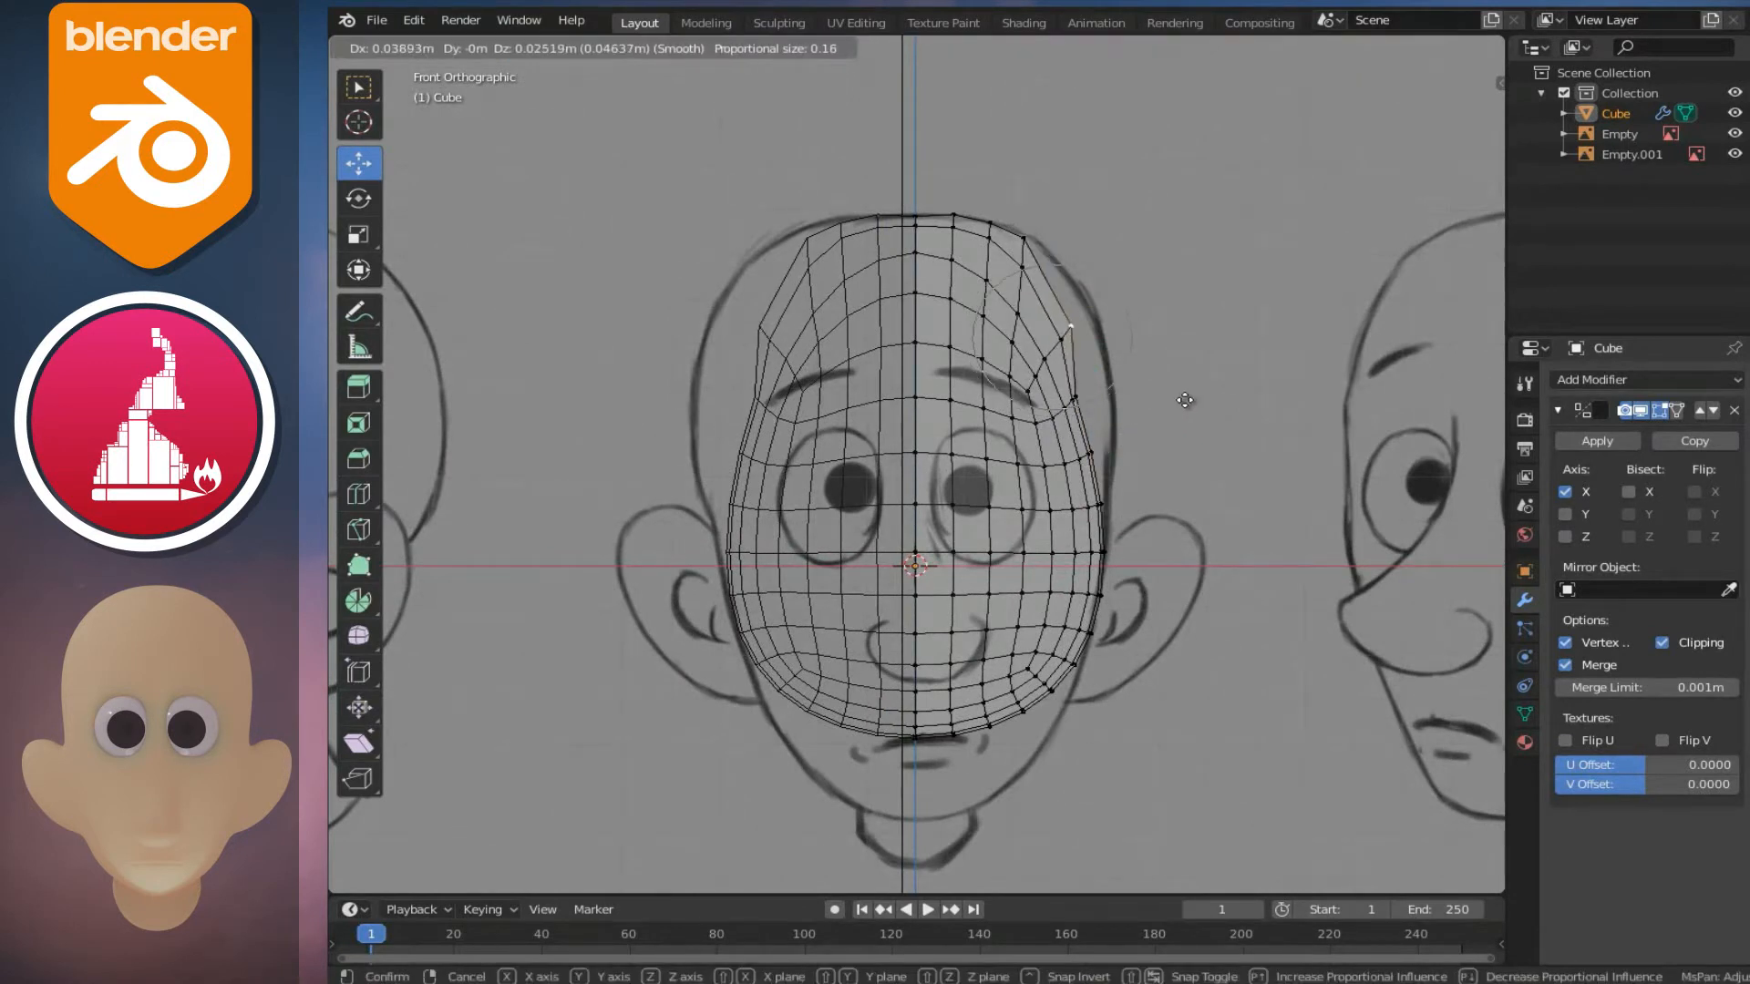
scroll(1199, 400, down, 8)
scroll(1210, 401, down, 4)
click(1210, 400)
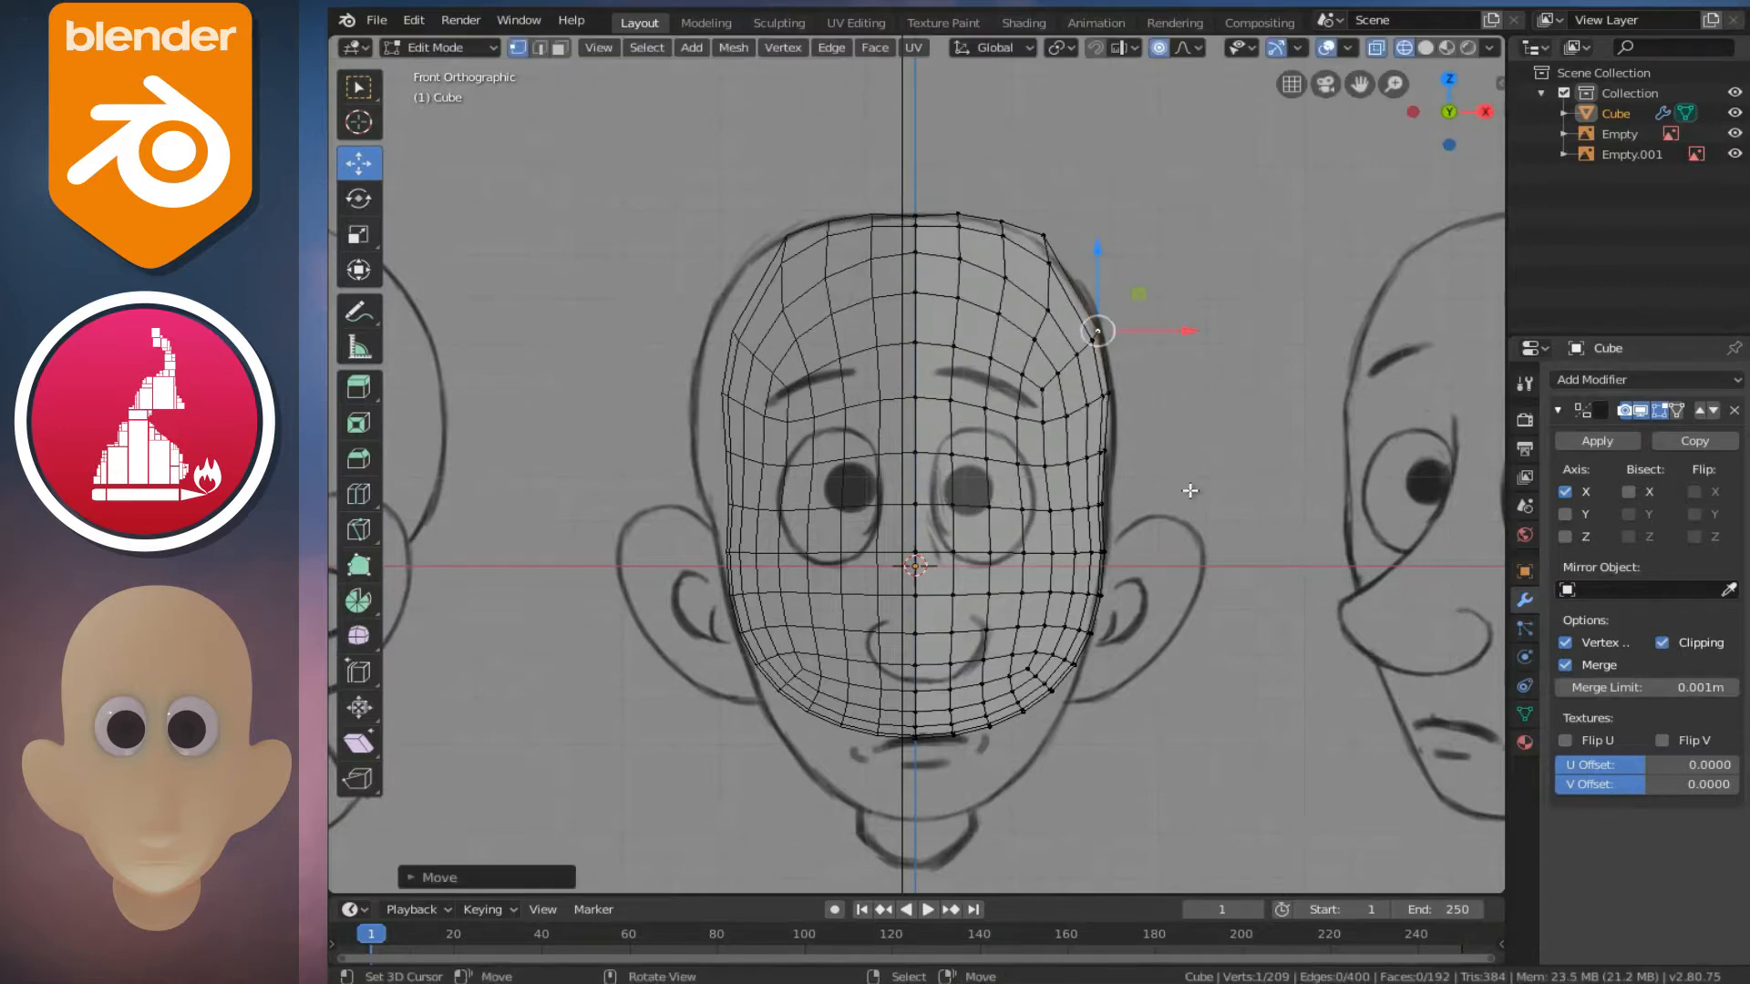
- Nudge the temple vertex outward by about 0.01 m and lower the crown's corner vertex by about 0.025 m onto the drawn skull outline
click(1107, 462)
key(g)
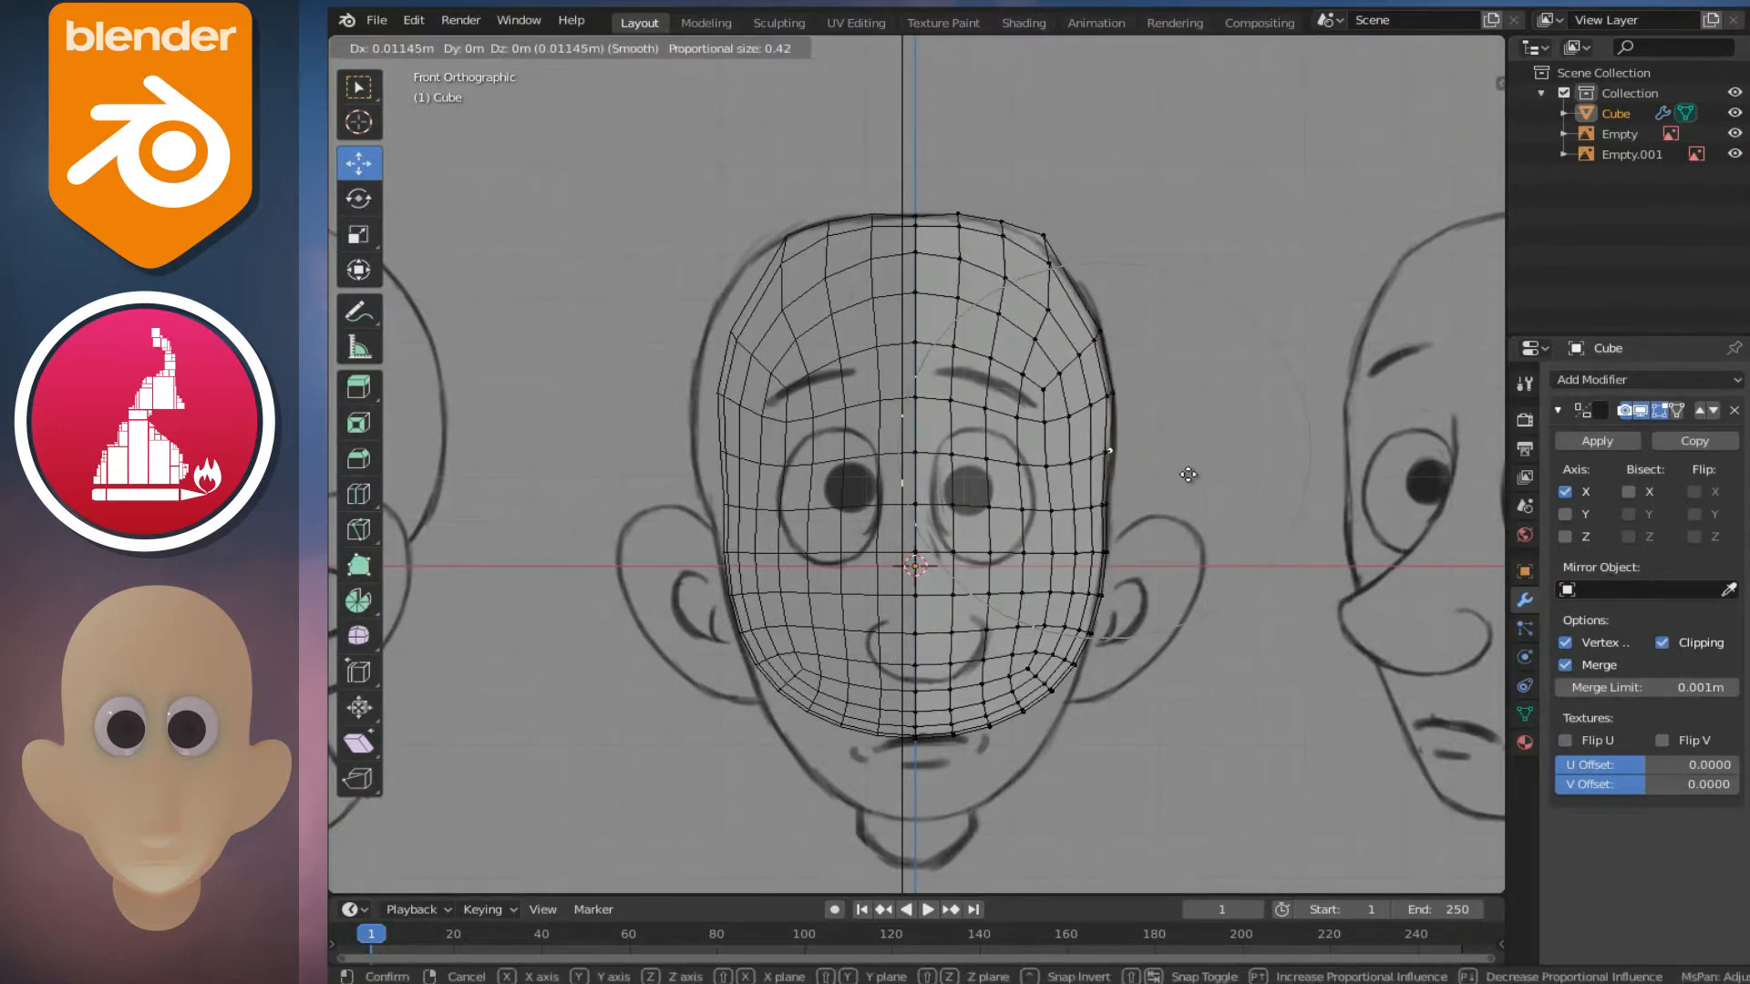
click(1188, 474)
click(1054, 239)
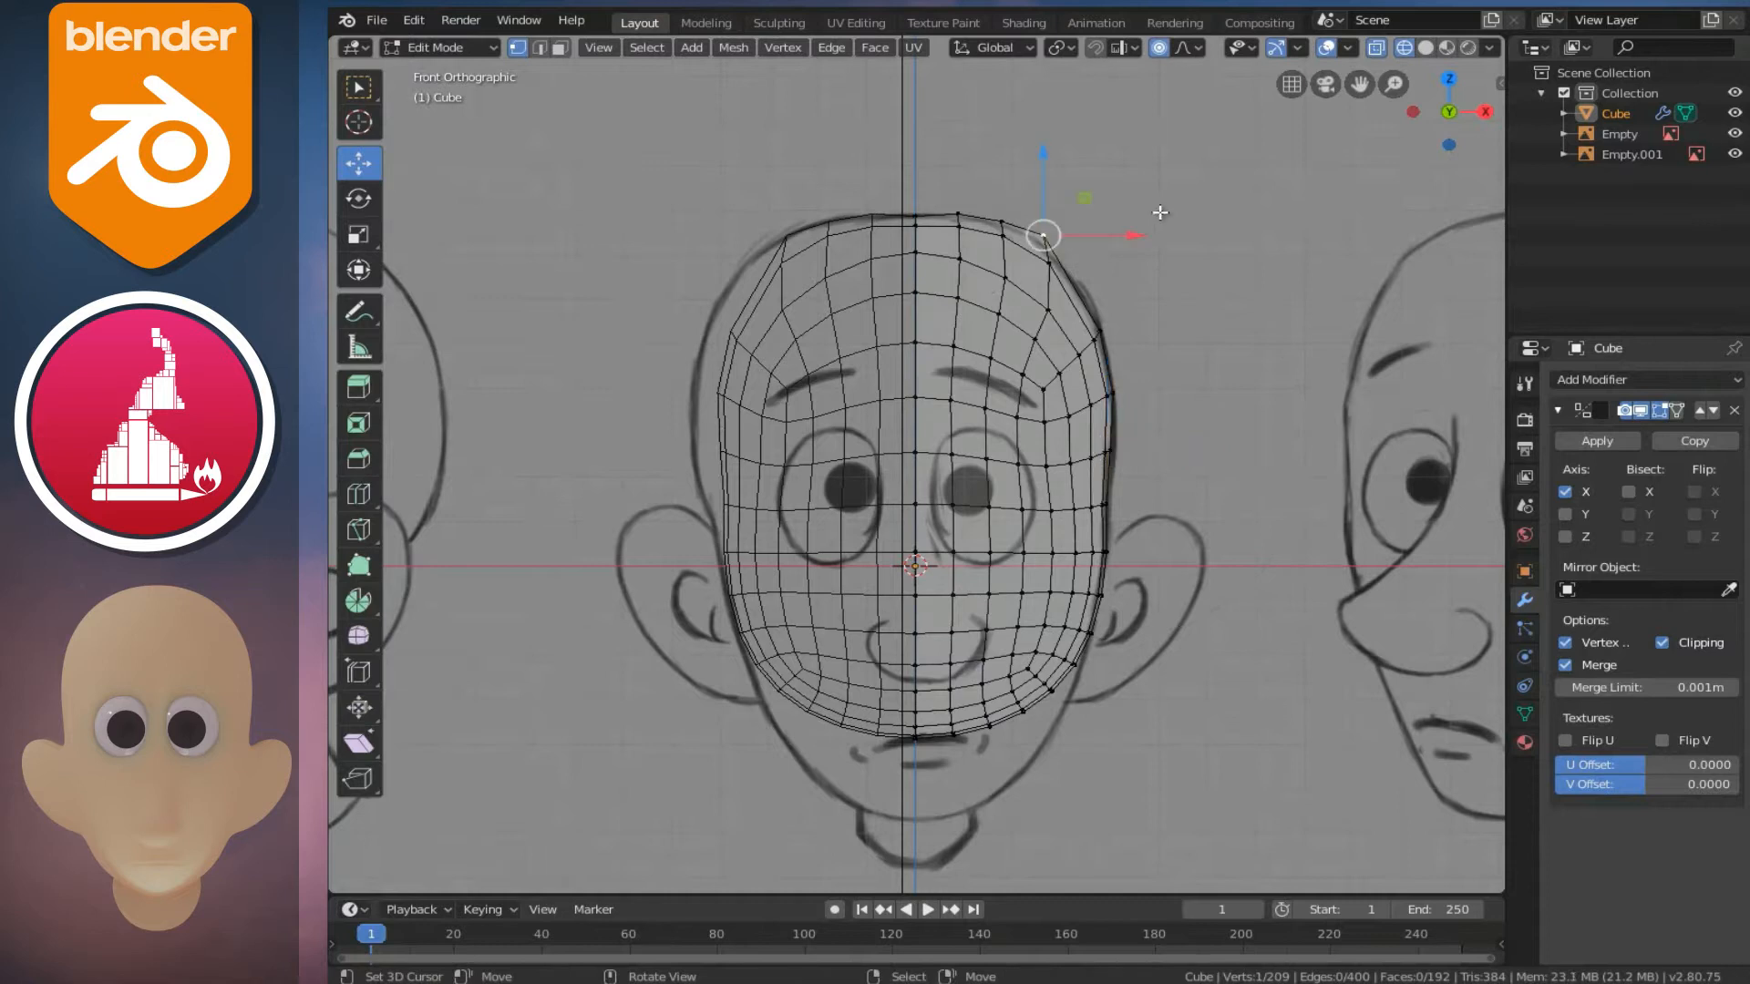
key(g)
scroll(1156, 215, up, 3)
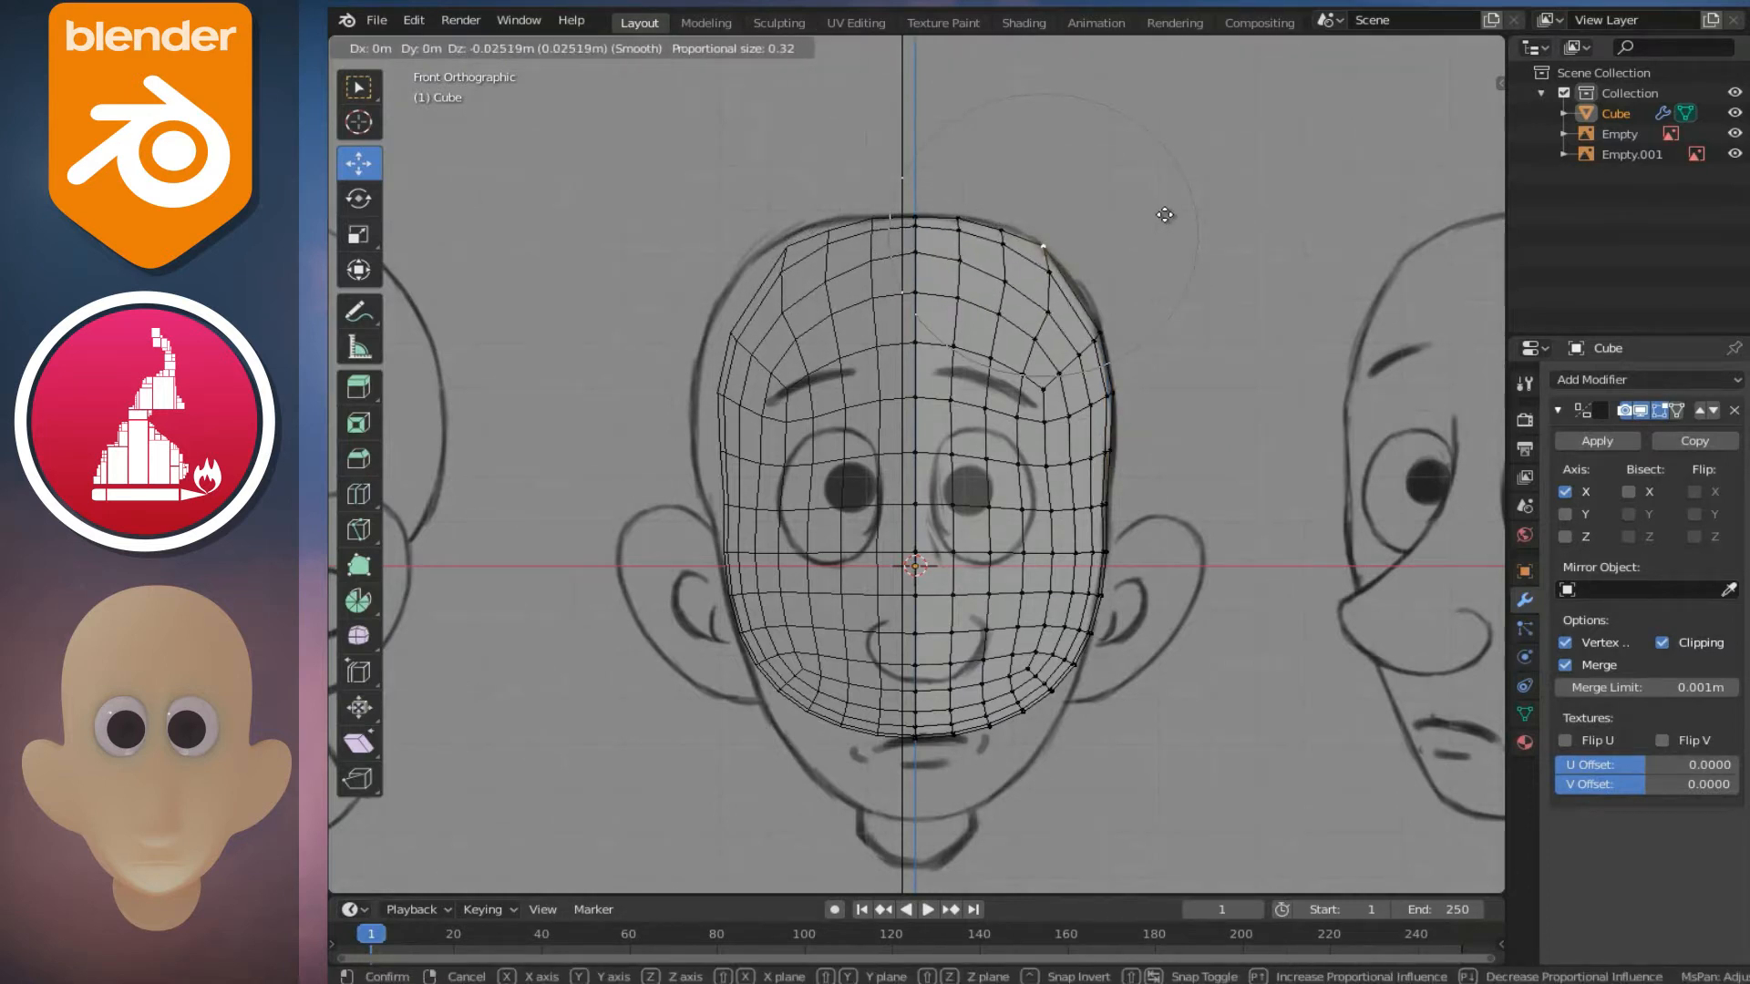
click(1163, 213)
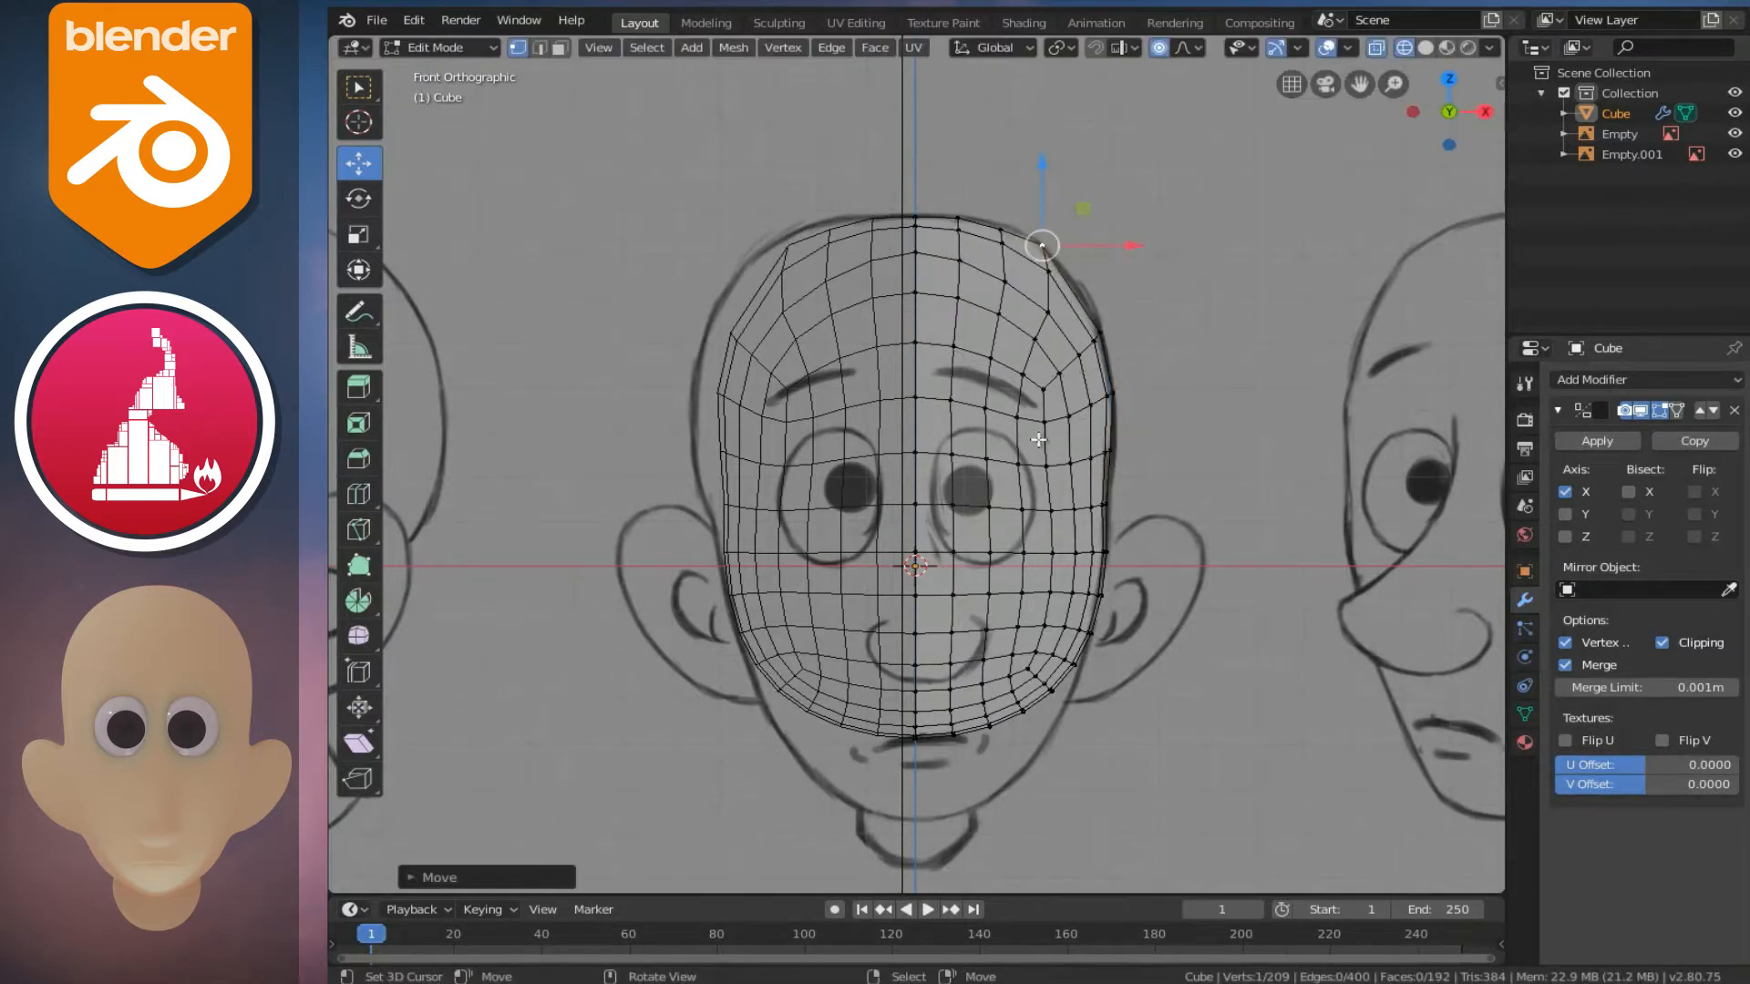
- Select the overlapping vertices at the mesh's bottom centre and pull them down to the drawn chin with proportional editing
shift+scroll(987, 458, down, 5)
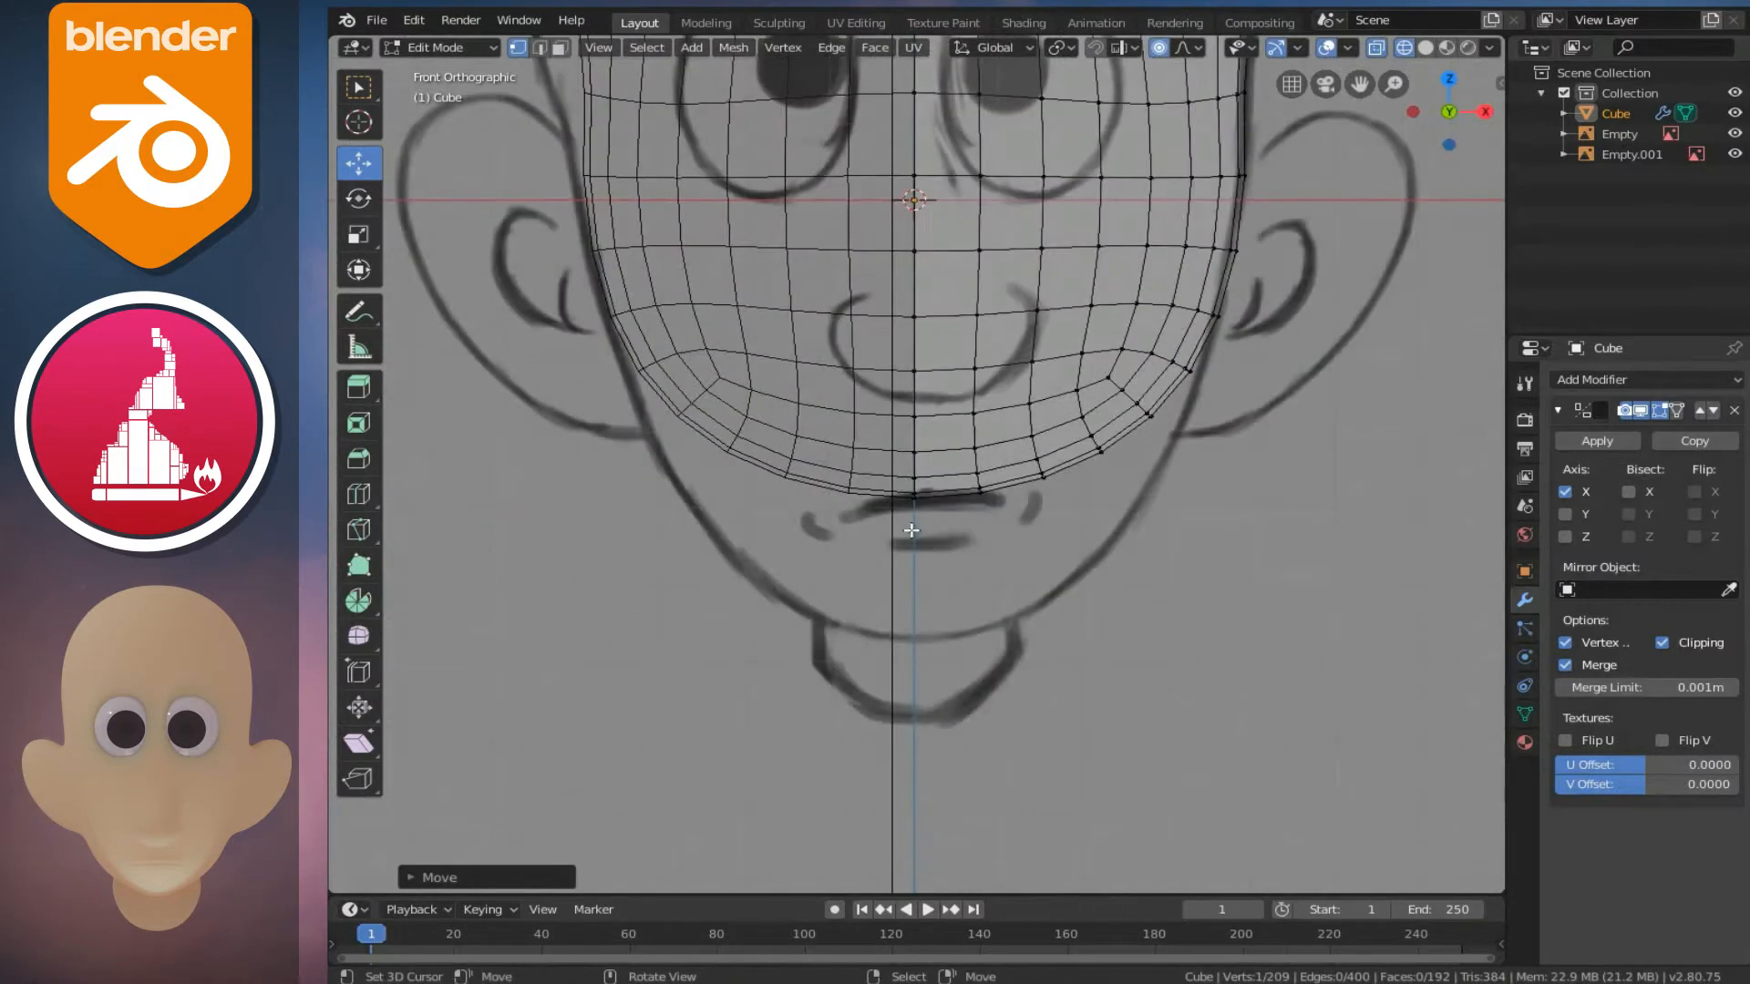
click(916, 497)
key(c)
key(Escape)
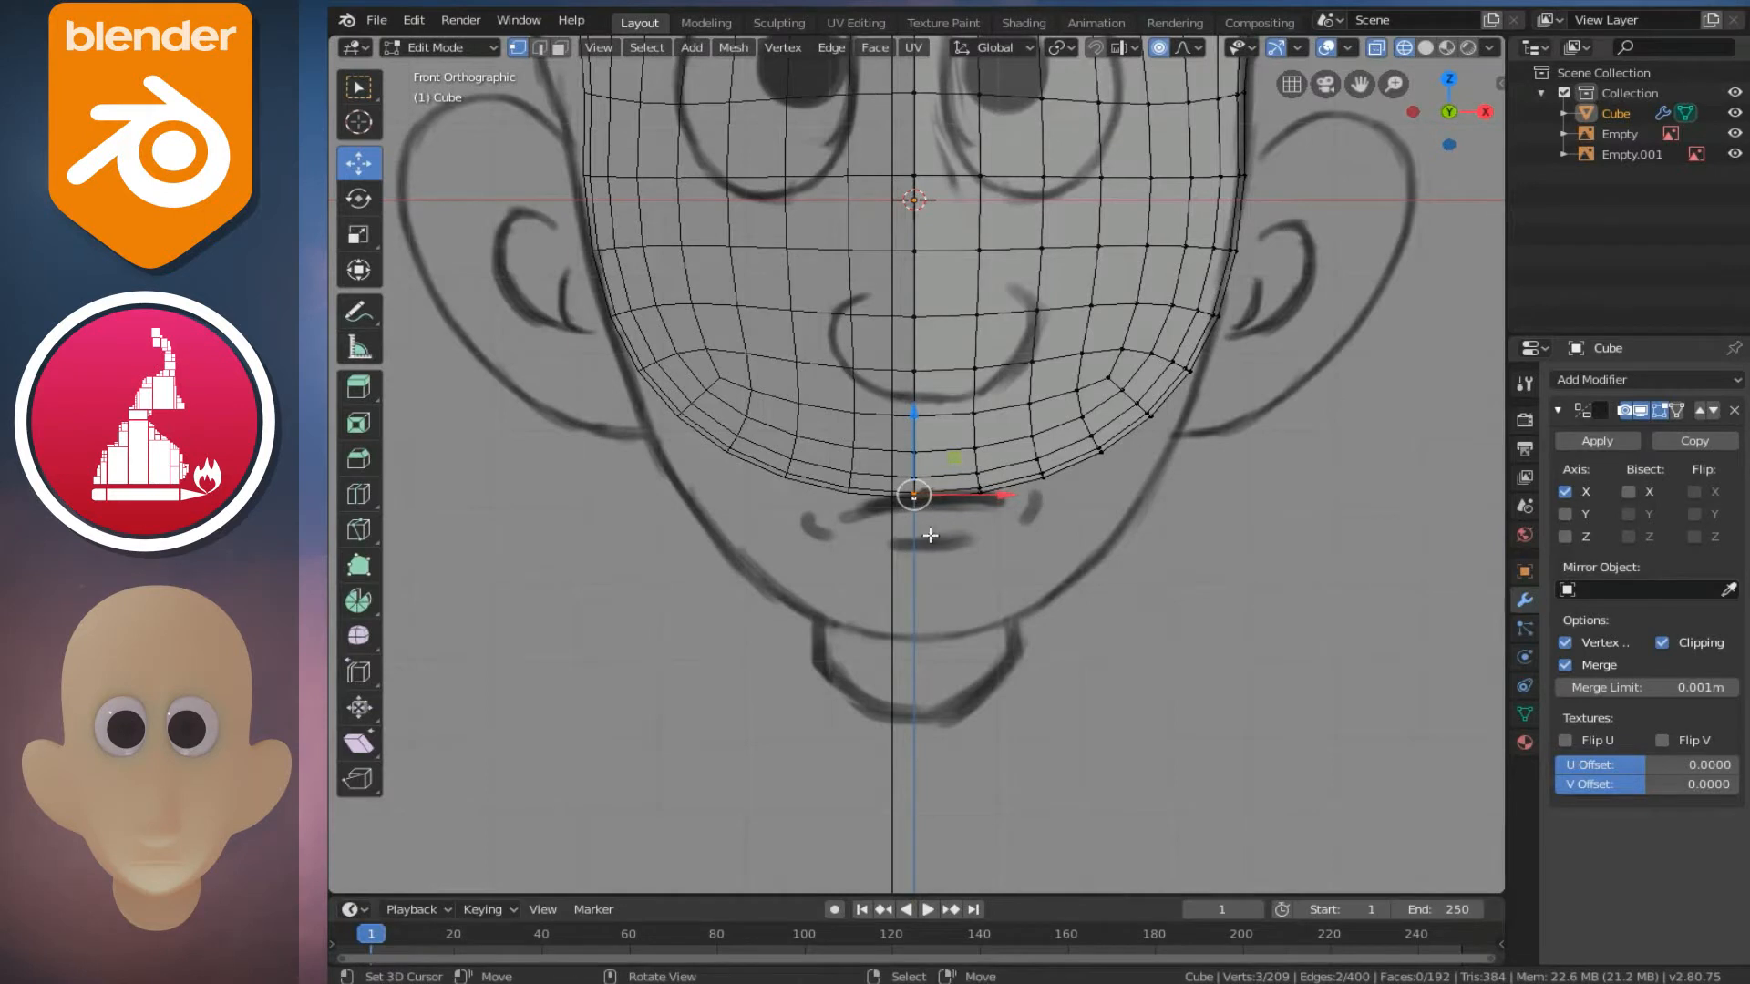
key(g)
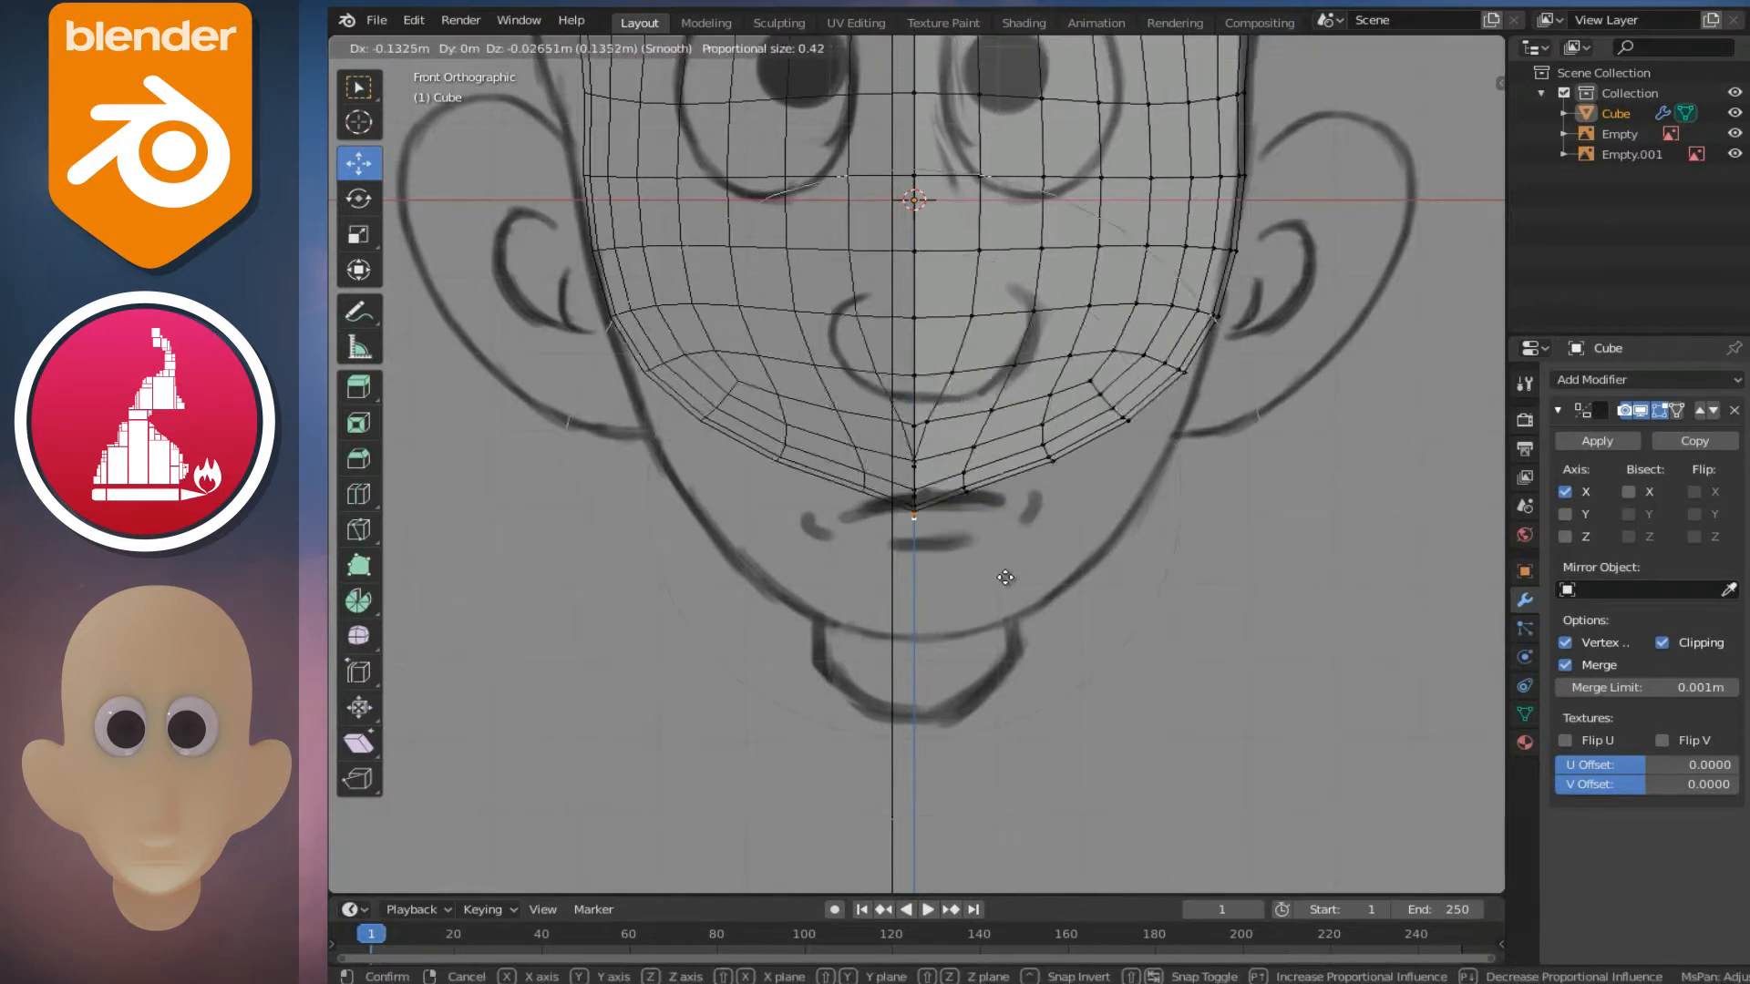
scroll(1089, 613, down, 1)
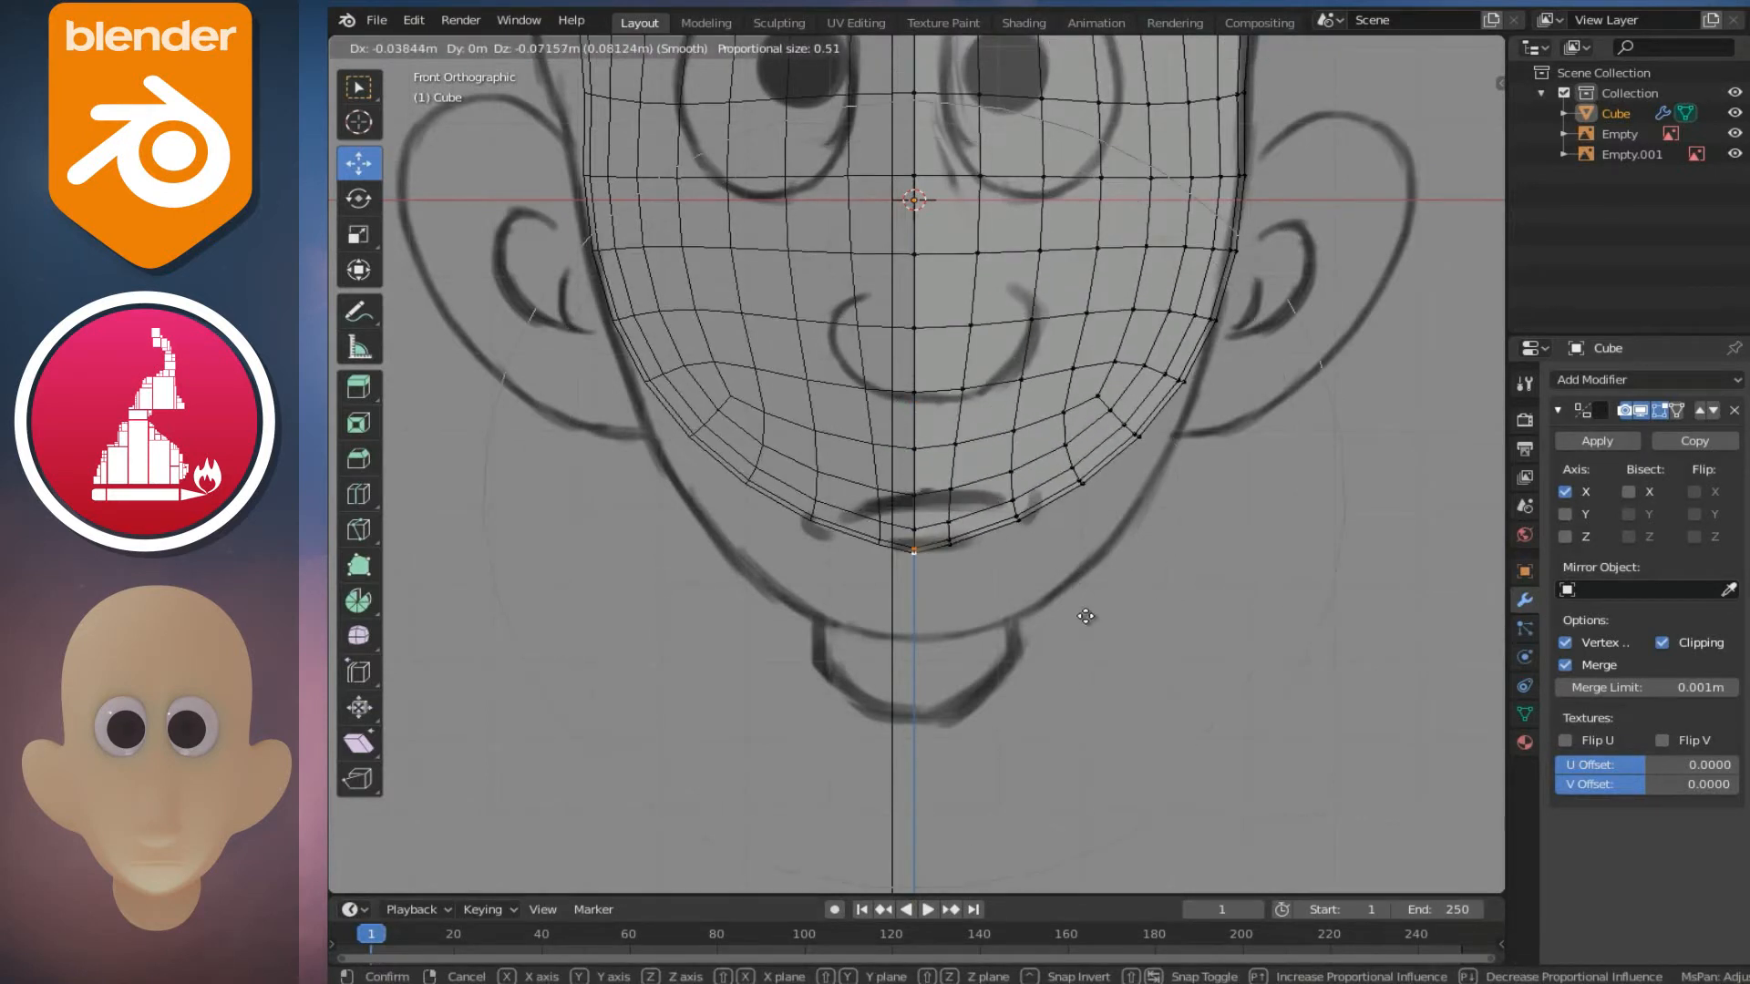
click(1106, 699)
- Select the outer jaw vertex and lower it about 0.05 m along Z to follow the drawn jawline
click(1141, 469)
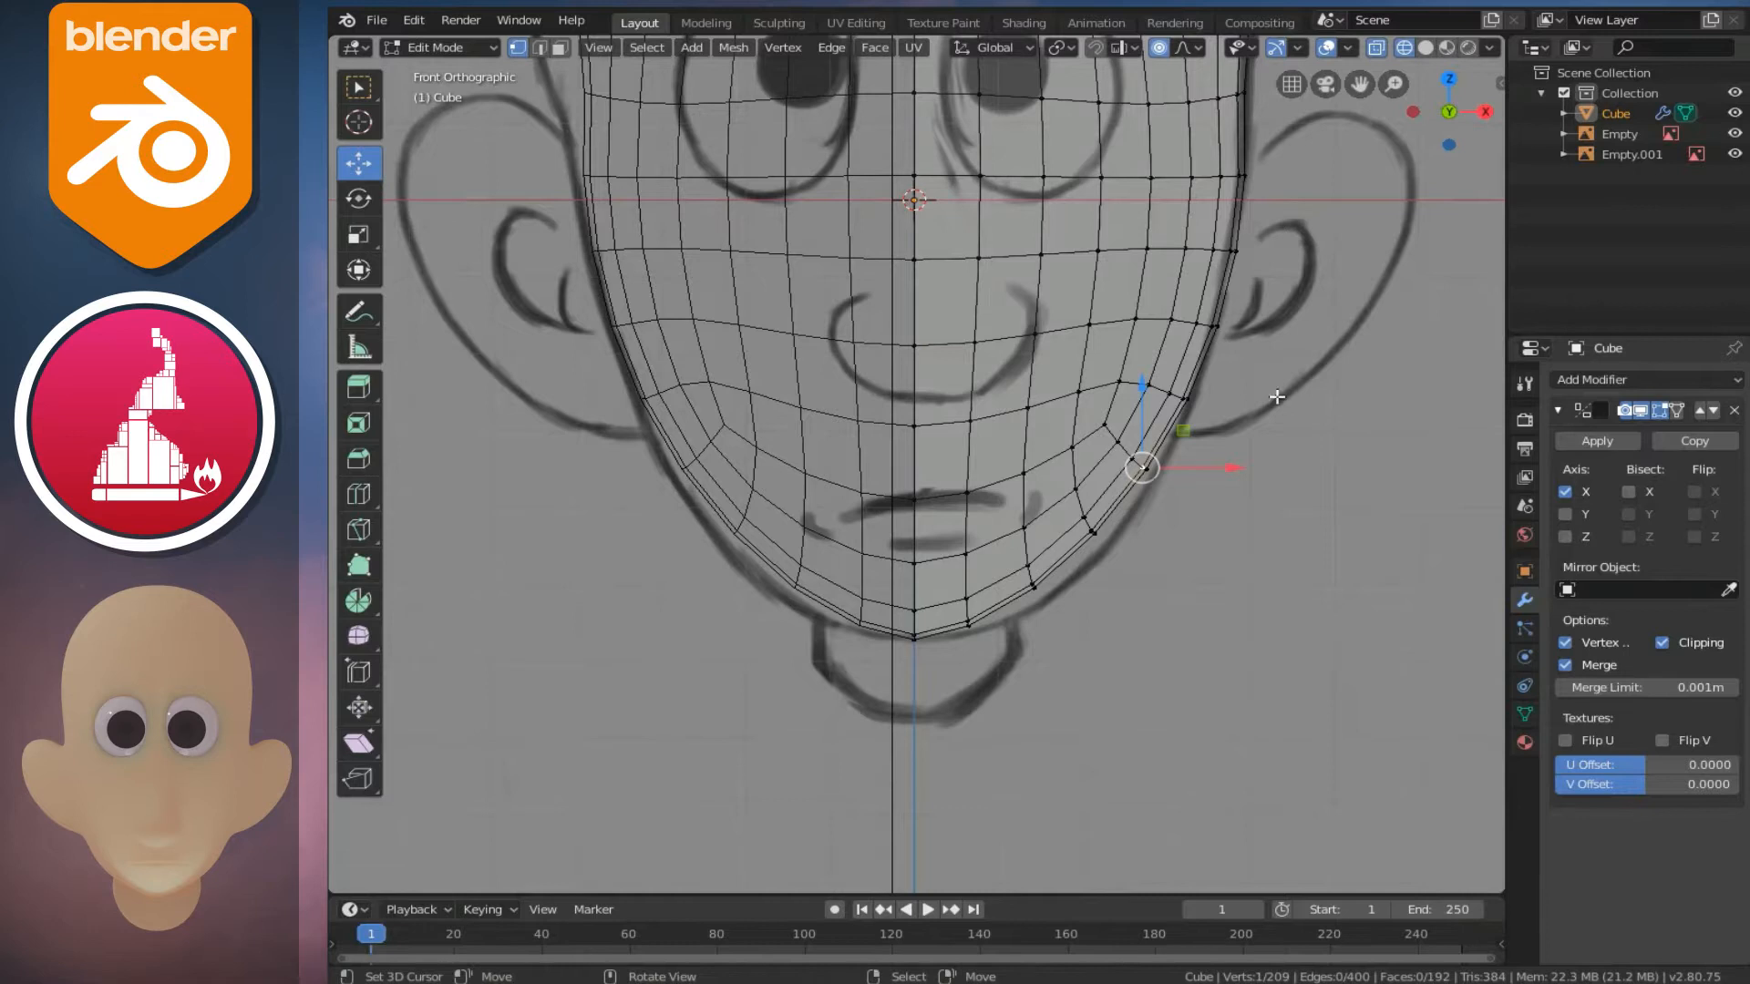
scroll(1276, 397, down, 1)
key(g)
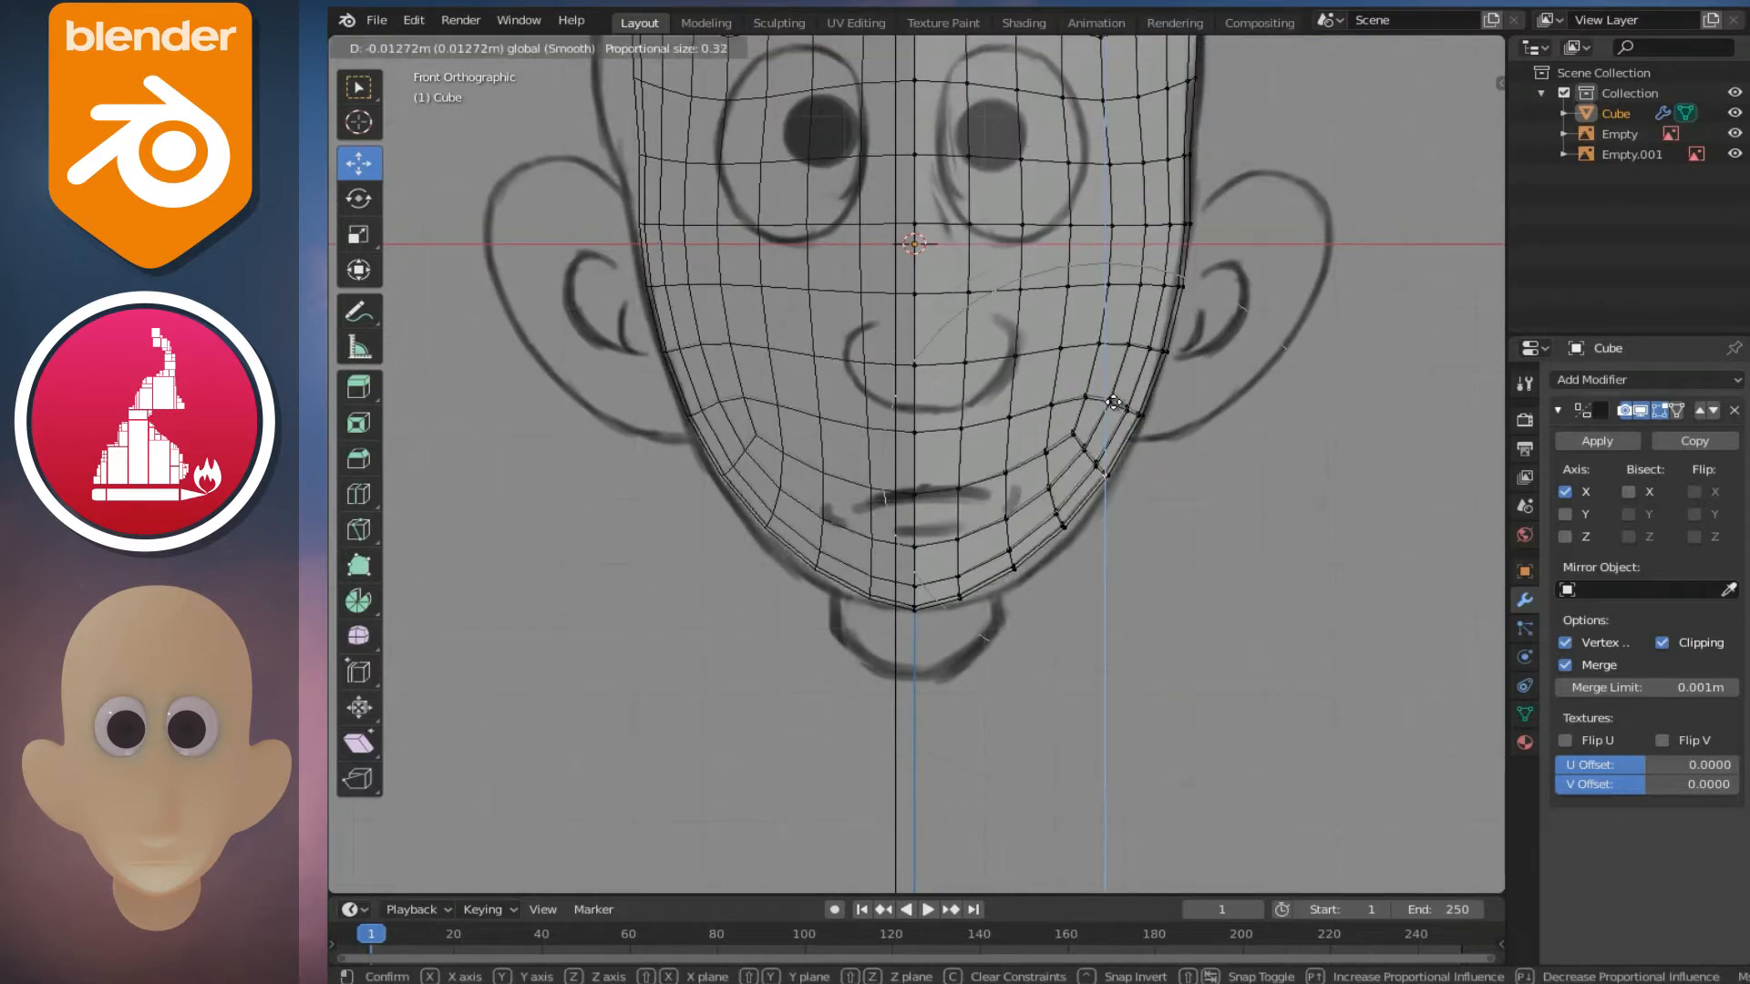
scroll(1119, 415, up, 3)
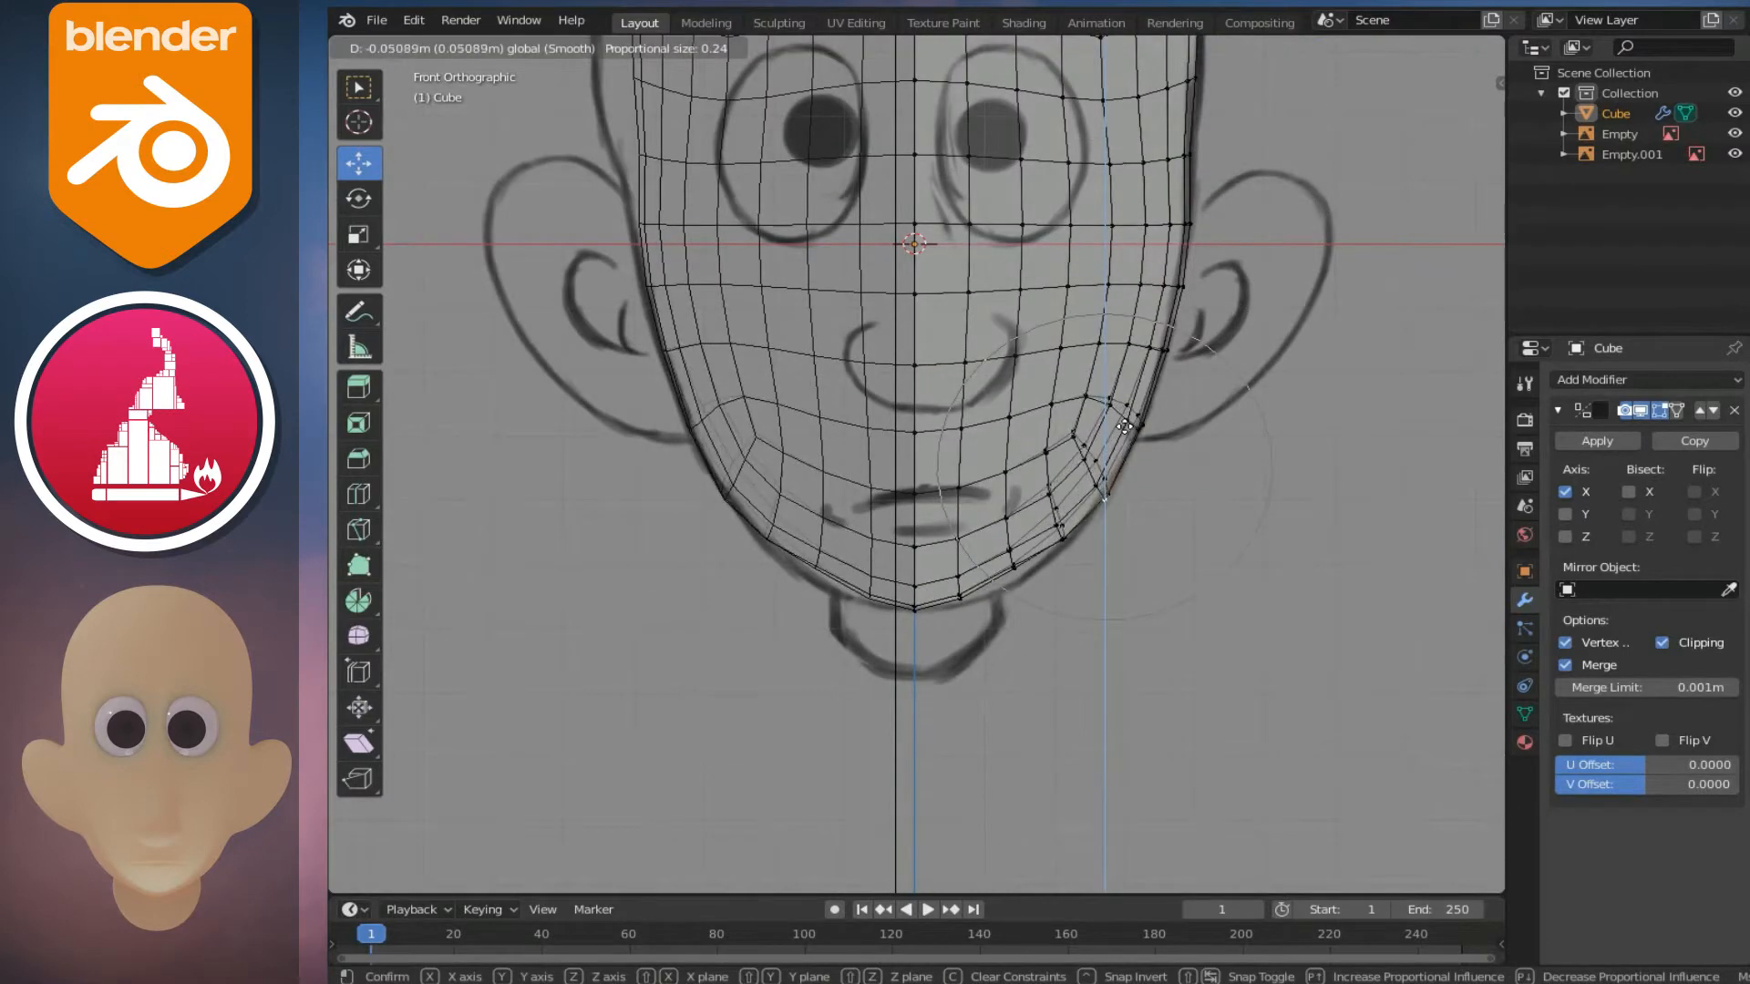
scroll(1121, 428, down, 2)
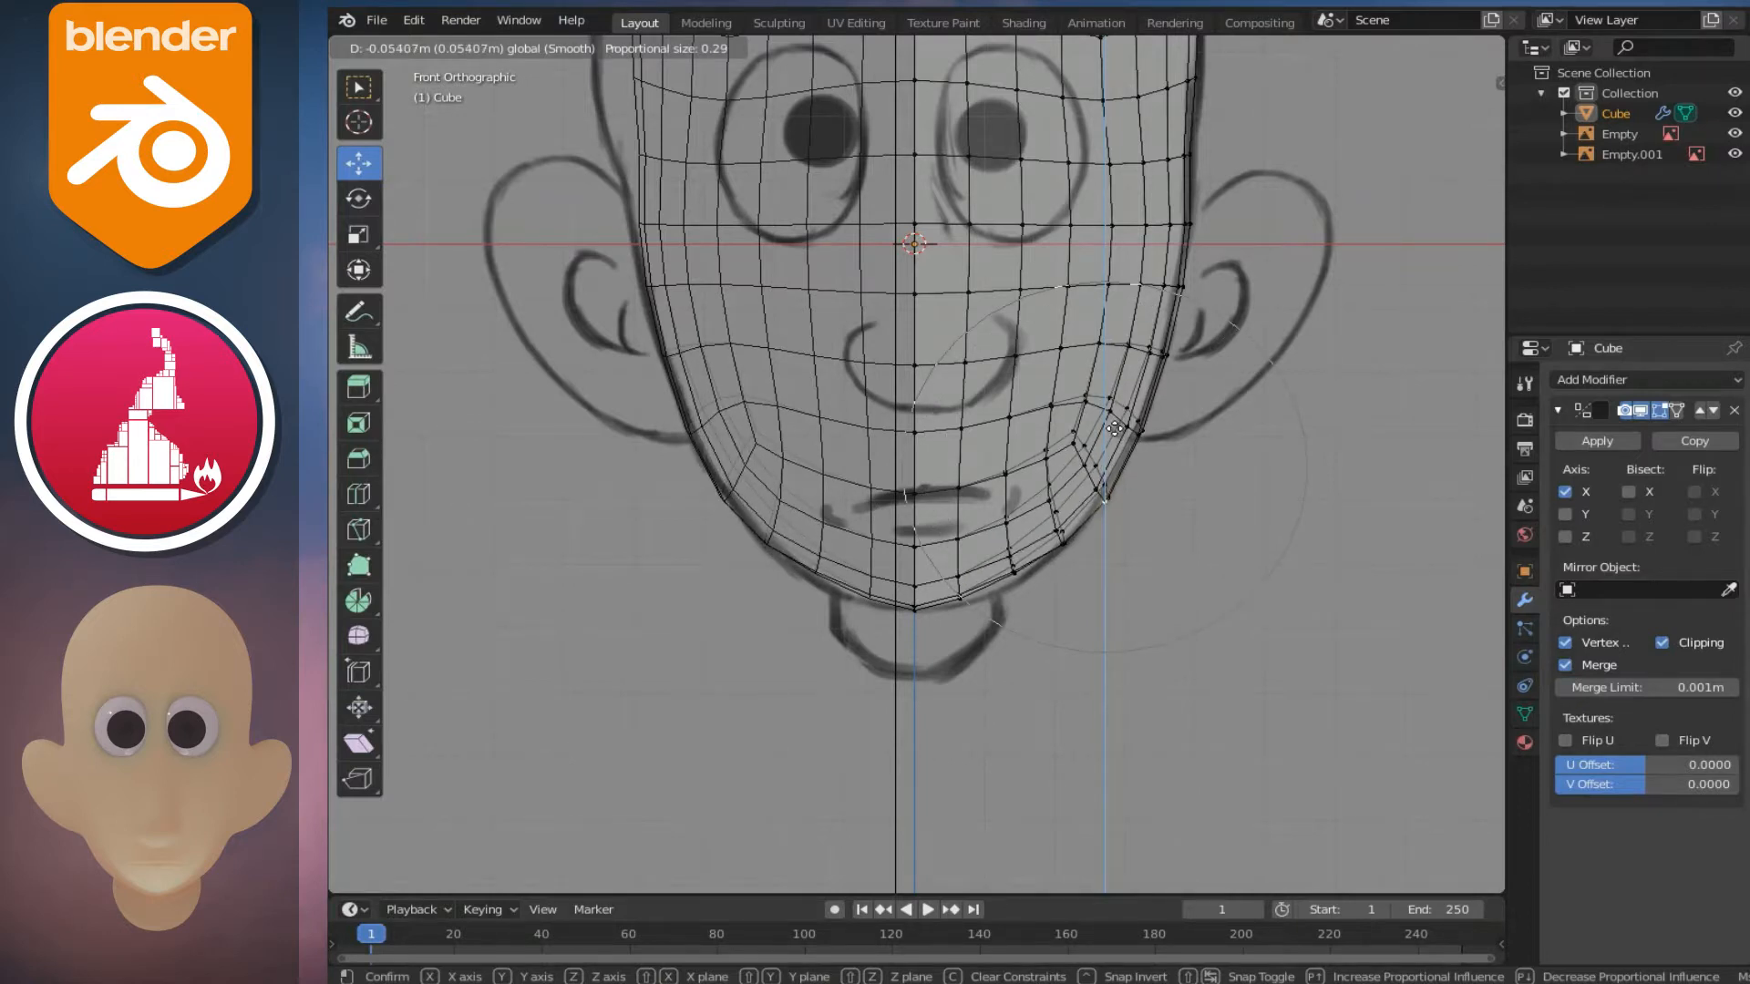
drag(1113, 428, 1114, 430)
- Select the stacked side vertices at eye height and move them outward about 0.006 m along X to the drawn outline
scroll(1115, 429, down, 2)
shift+scroll(1115, 422, up, 4)
scroll(1119, 378, up, 1)
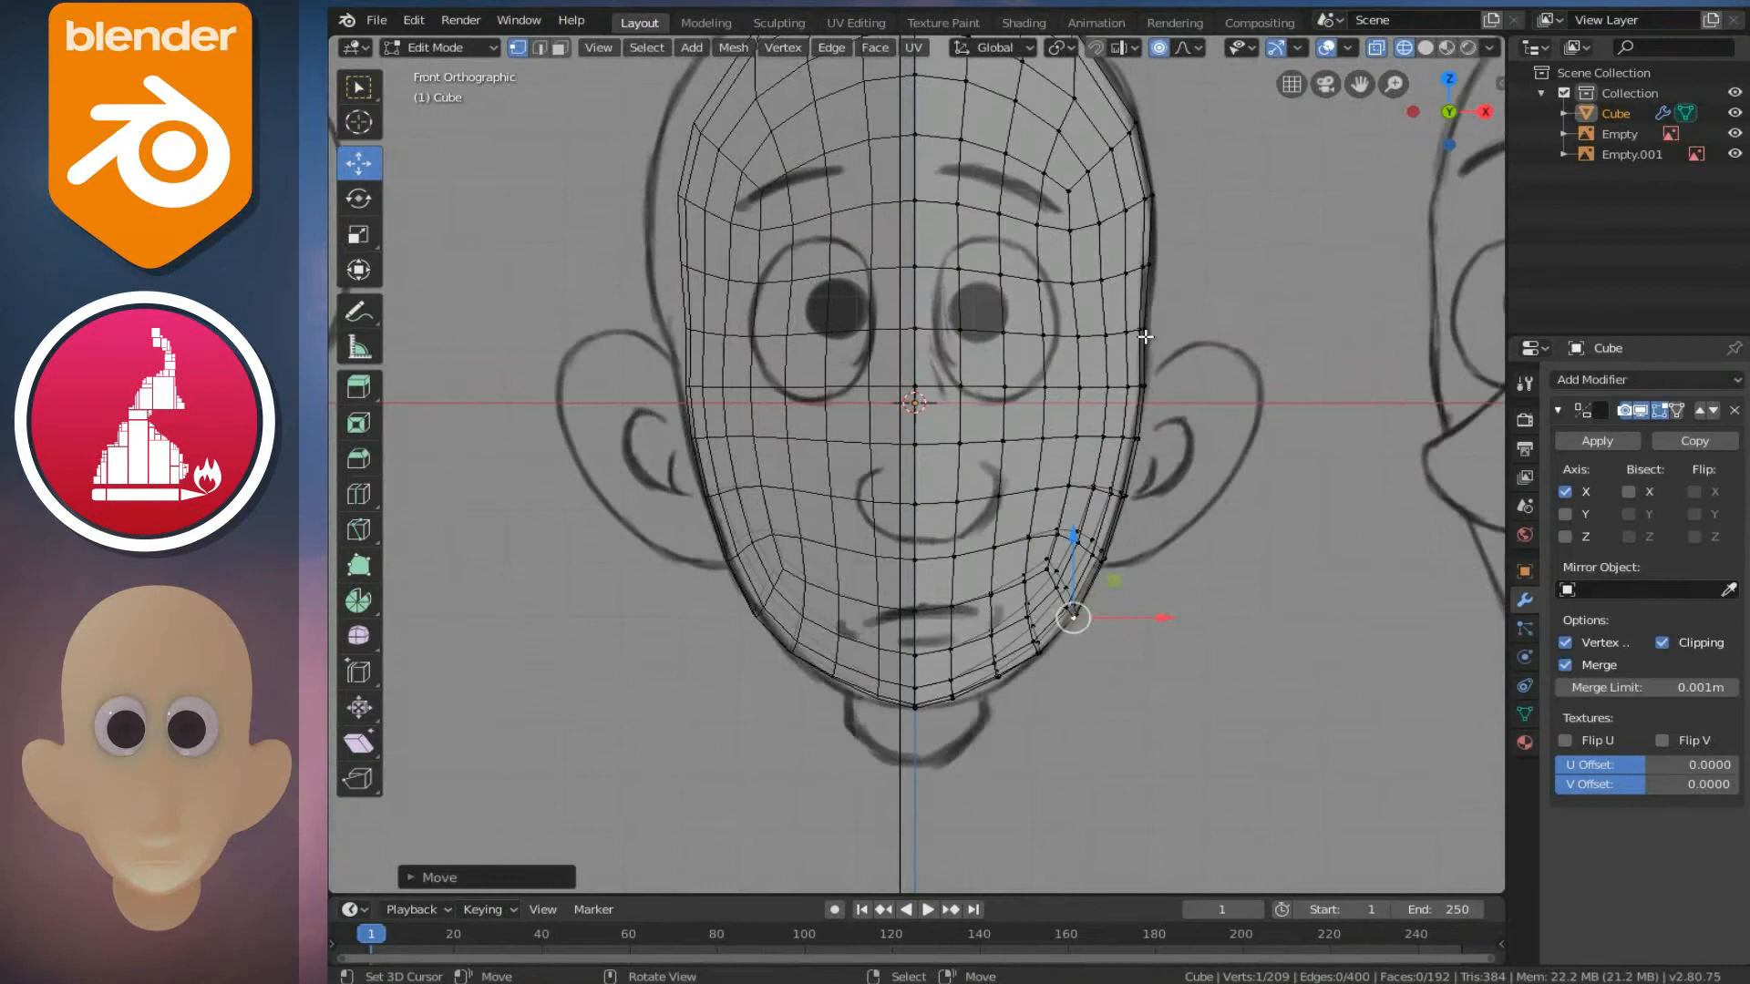
click(1139, 332)
key(c)
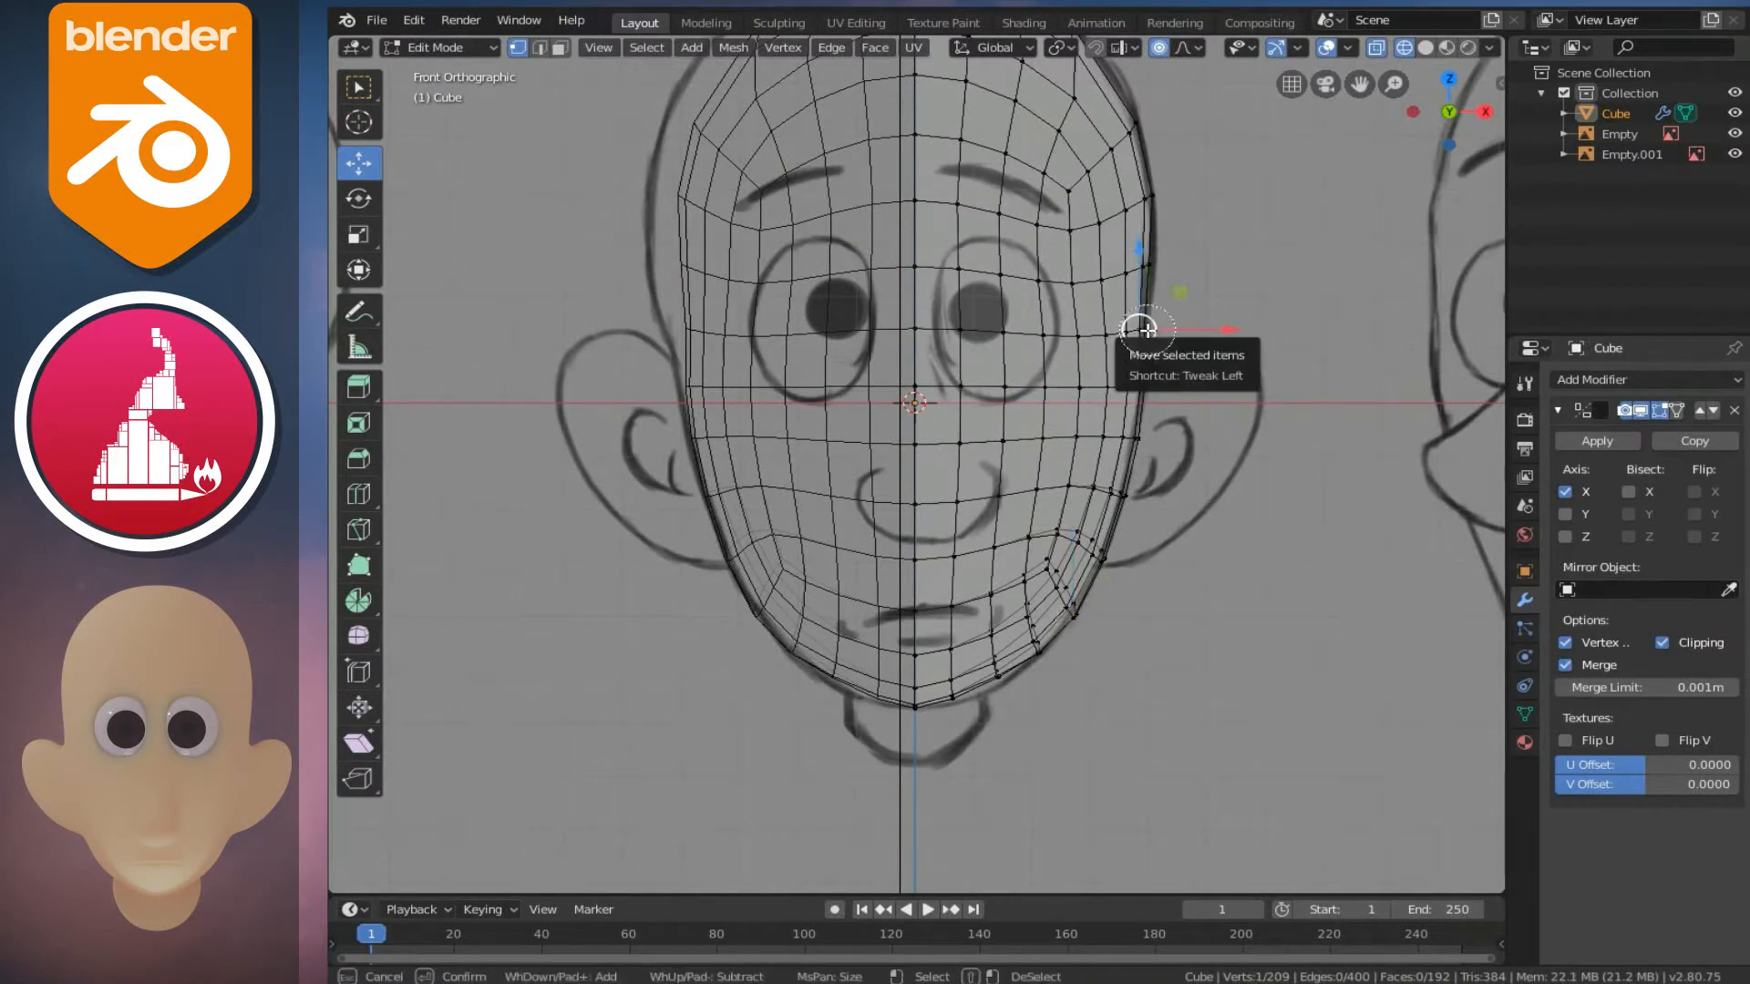
key(Escape)
click(1146, 329)
key(c)
key(Escape)
key(g)
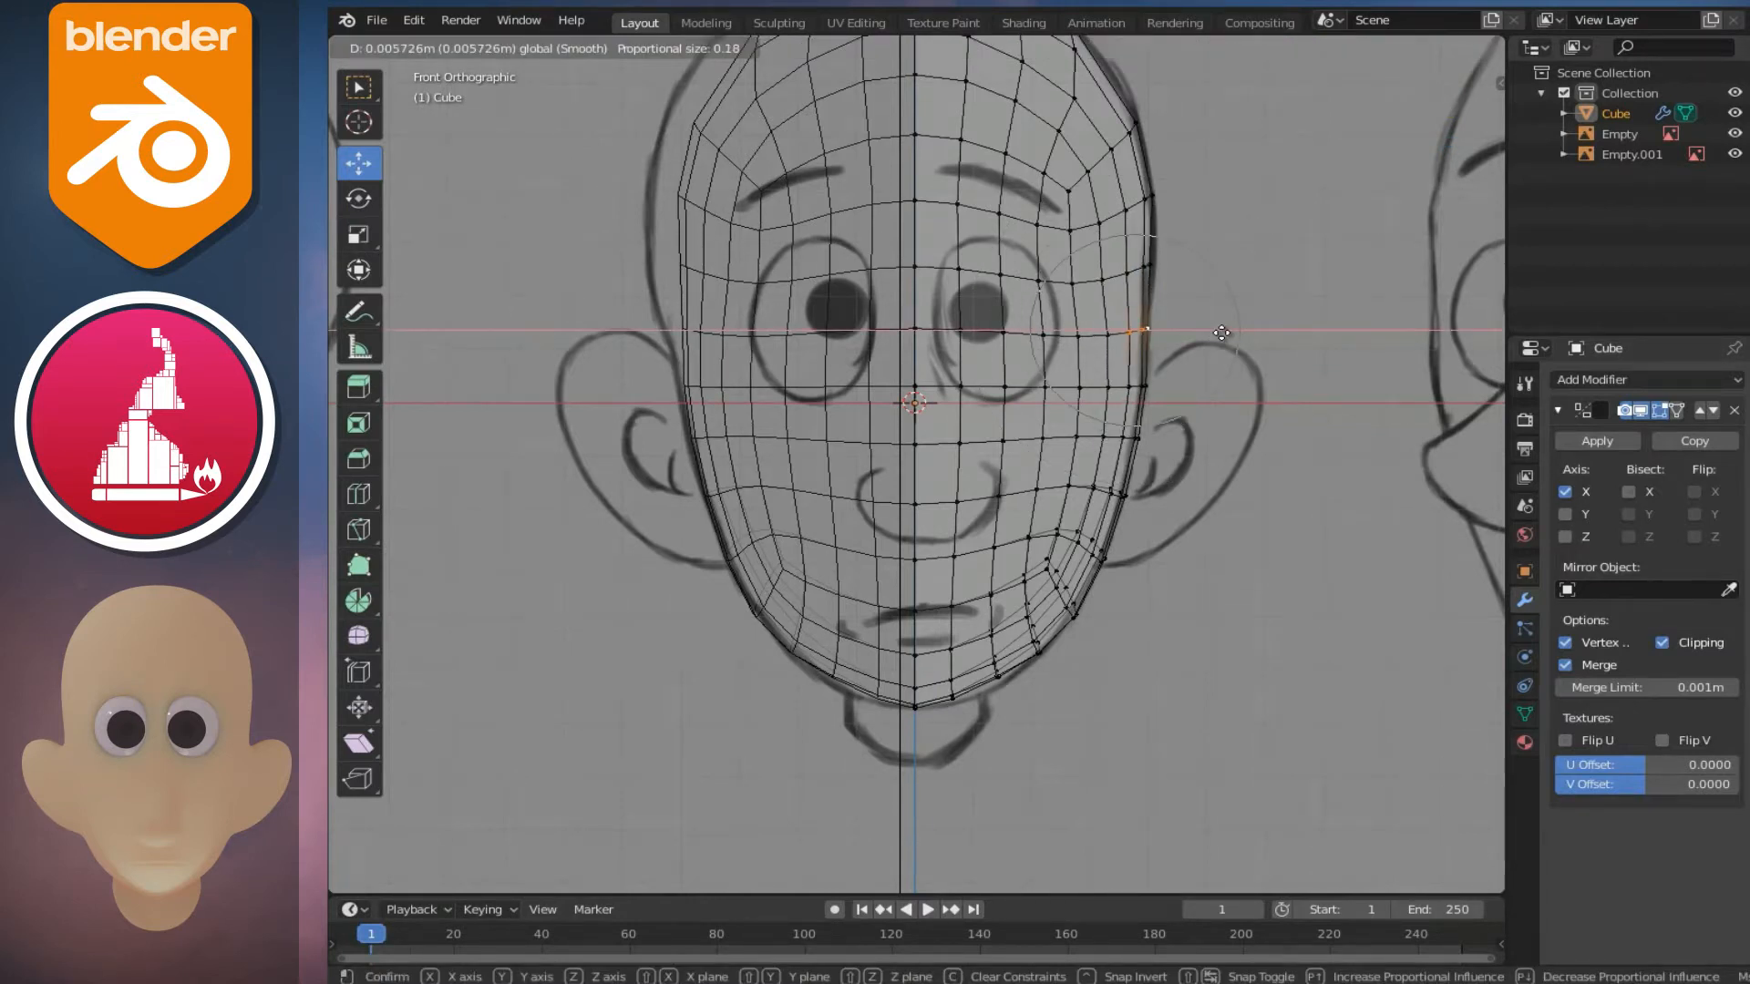
click(1221, 333)
- Inspect the head shape in solid shading from several angles and return to wireframe in the right side view
scroll(1139, 383, down, 3)
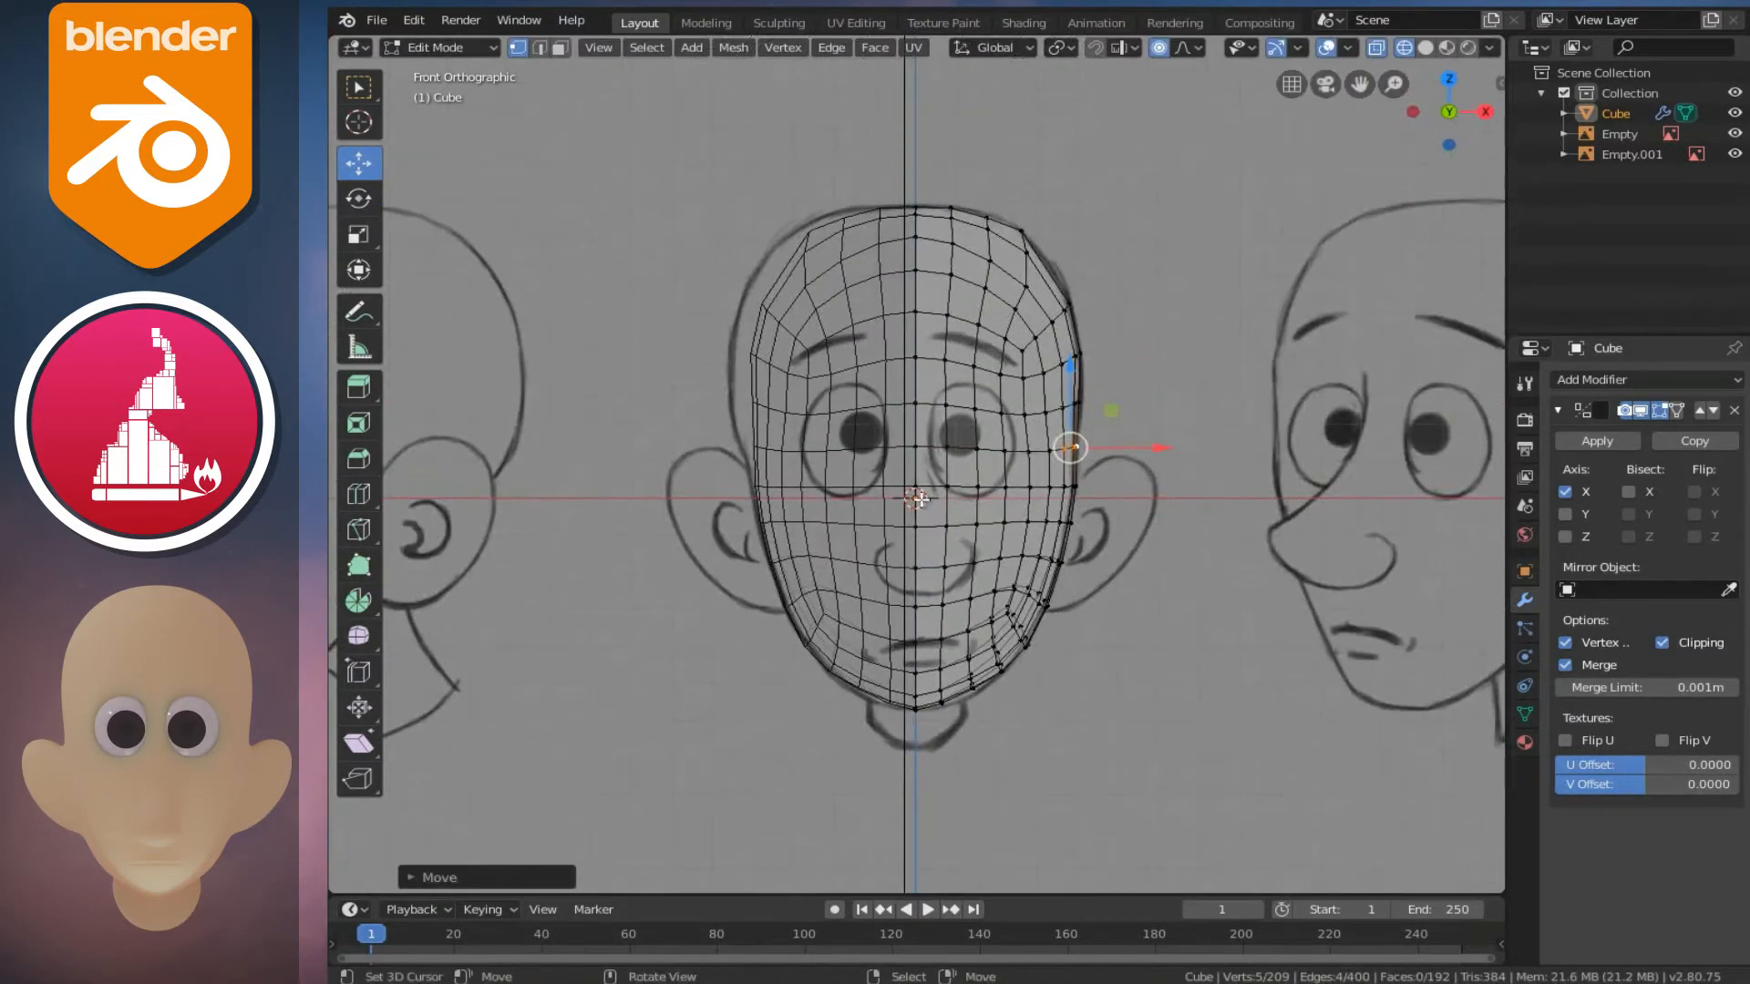
key(shift+z)
scroll(962, 476, down, 3)
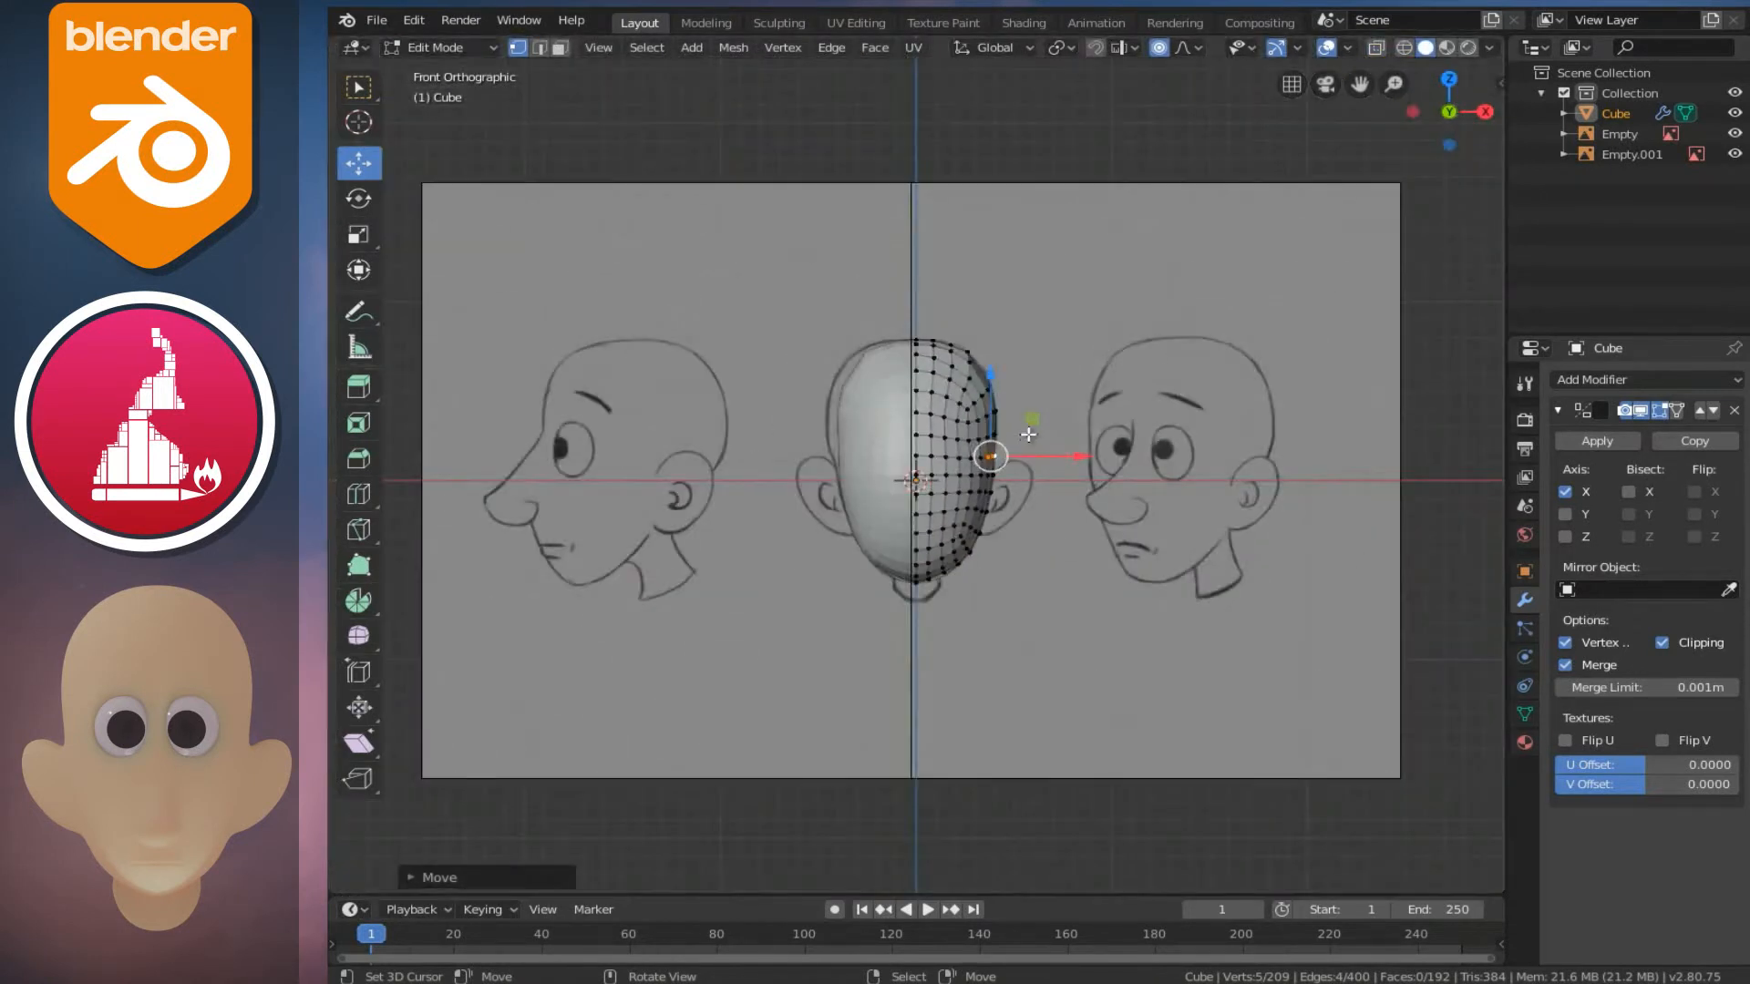
scroll(1030, 435, up, 4)
mouse_move(1030, 435)
middle_down()
mouse_move(1034, 467)
mouse_move(1009, 461)
middle_up()
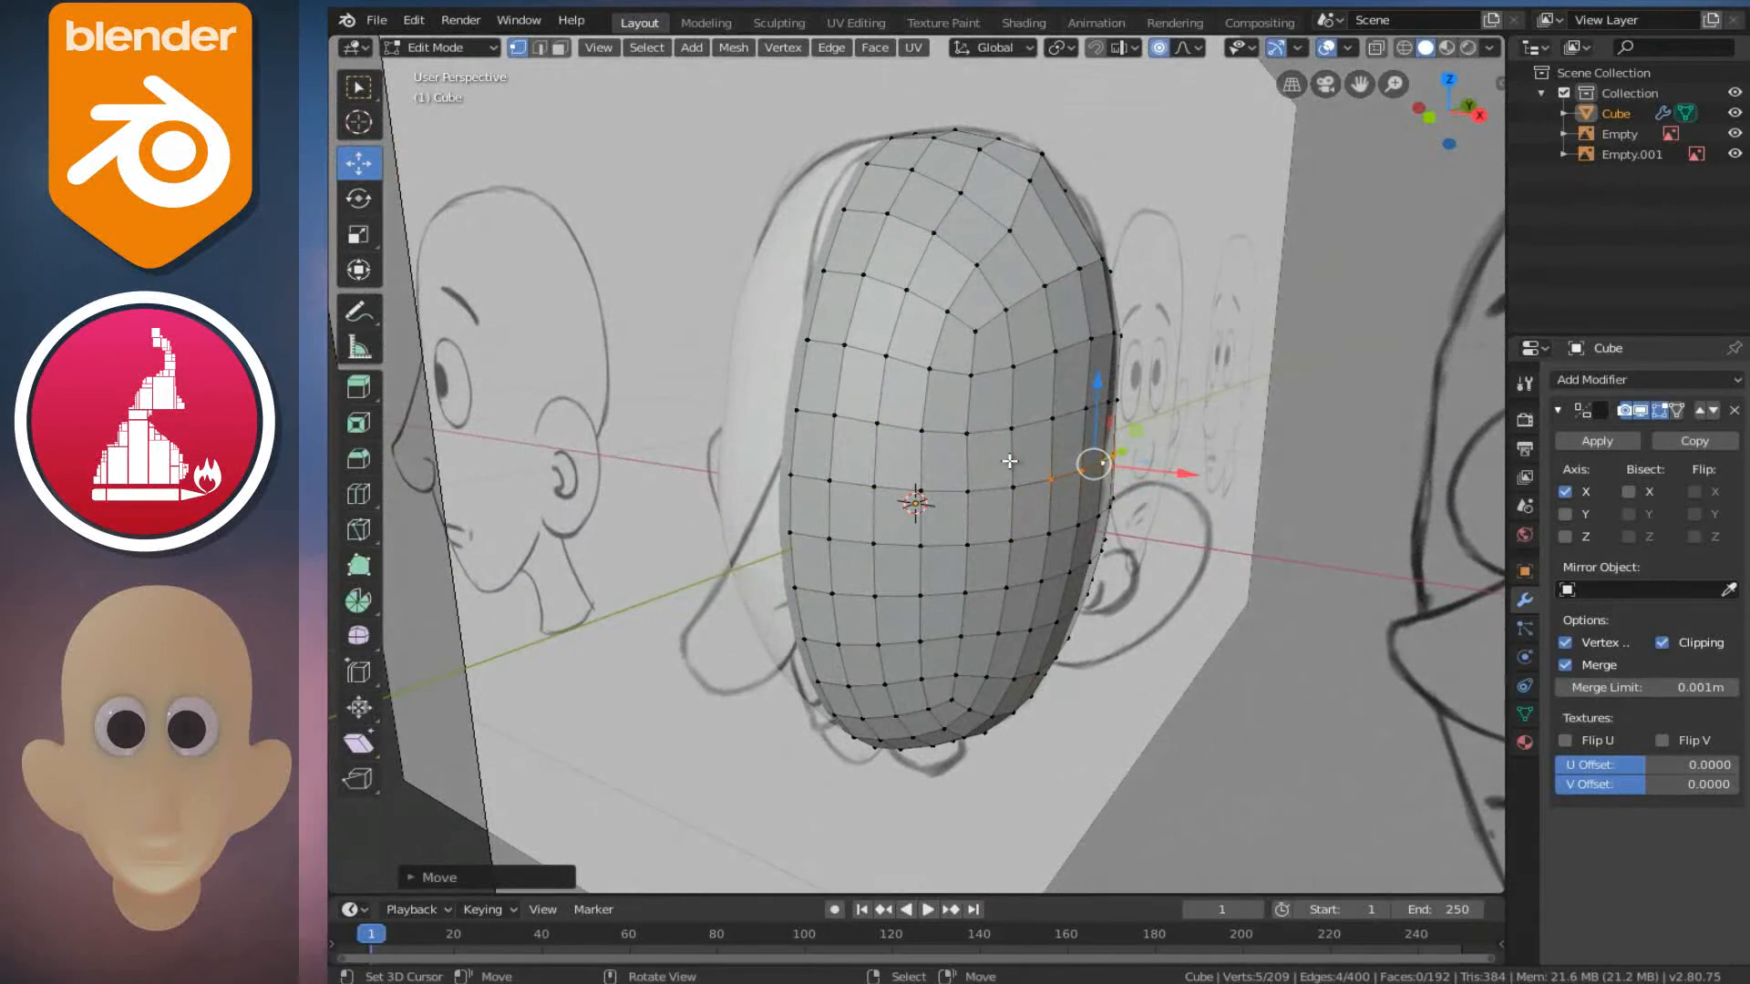
key(KP_3)
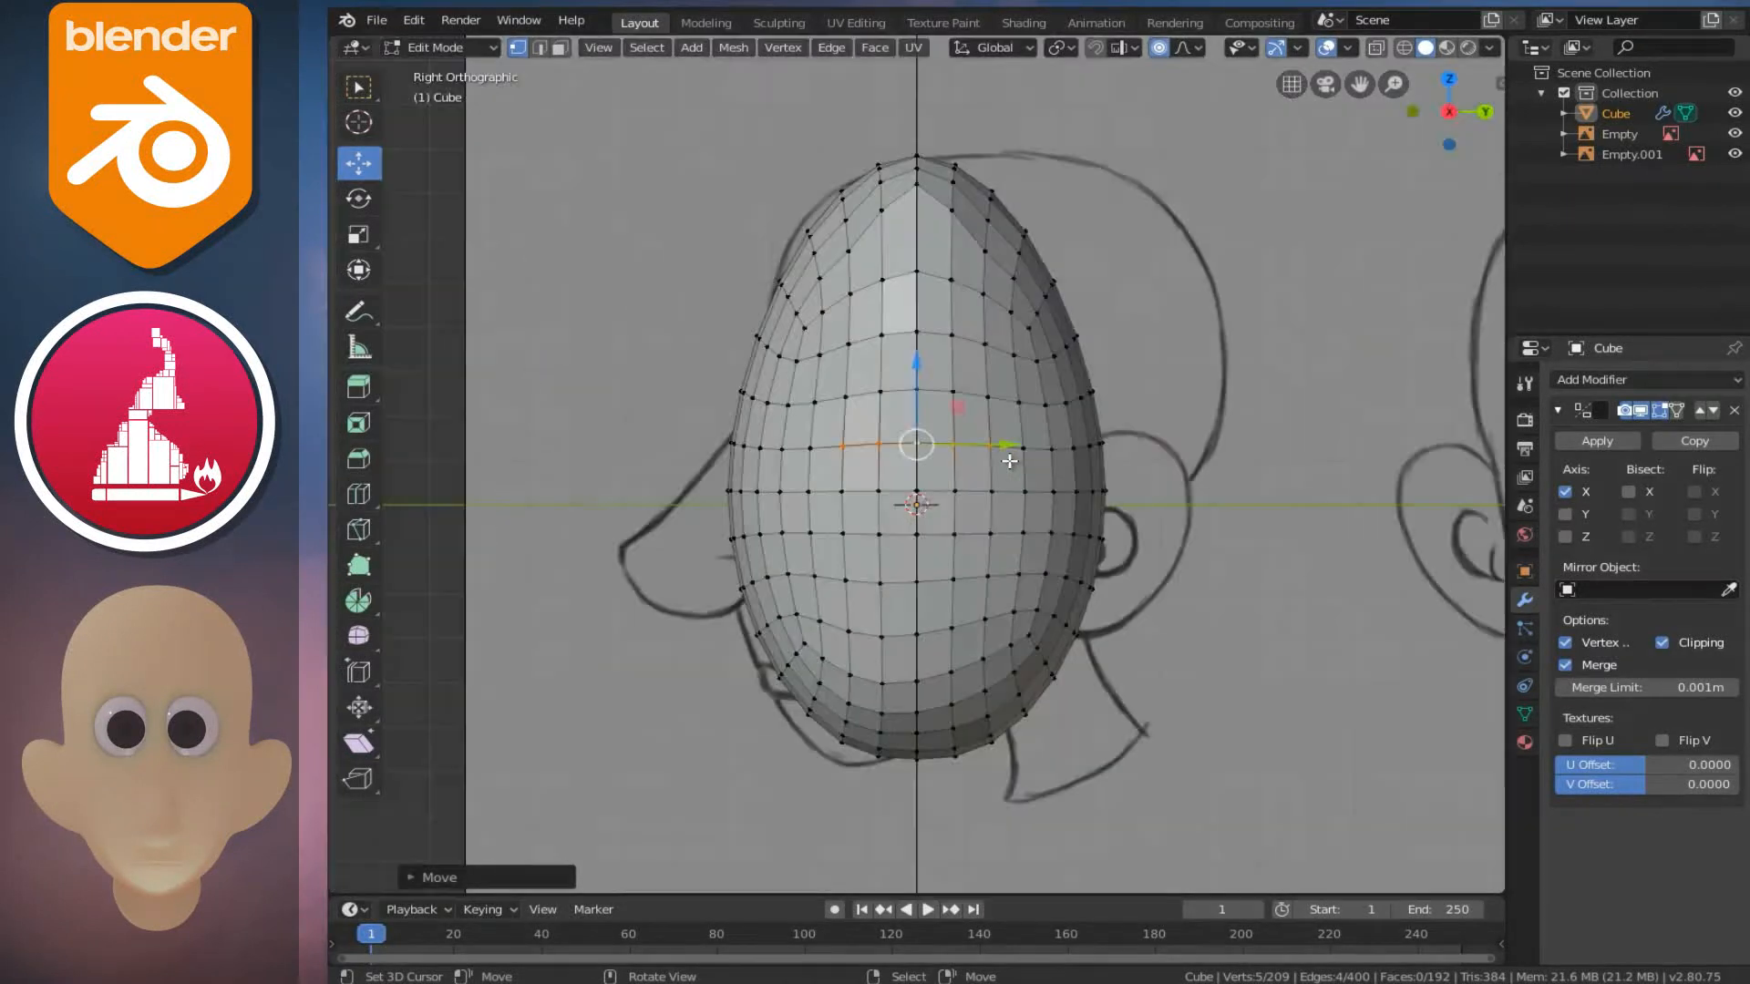
key(shift+z)
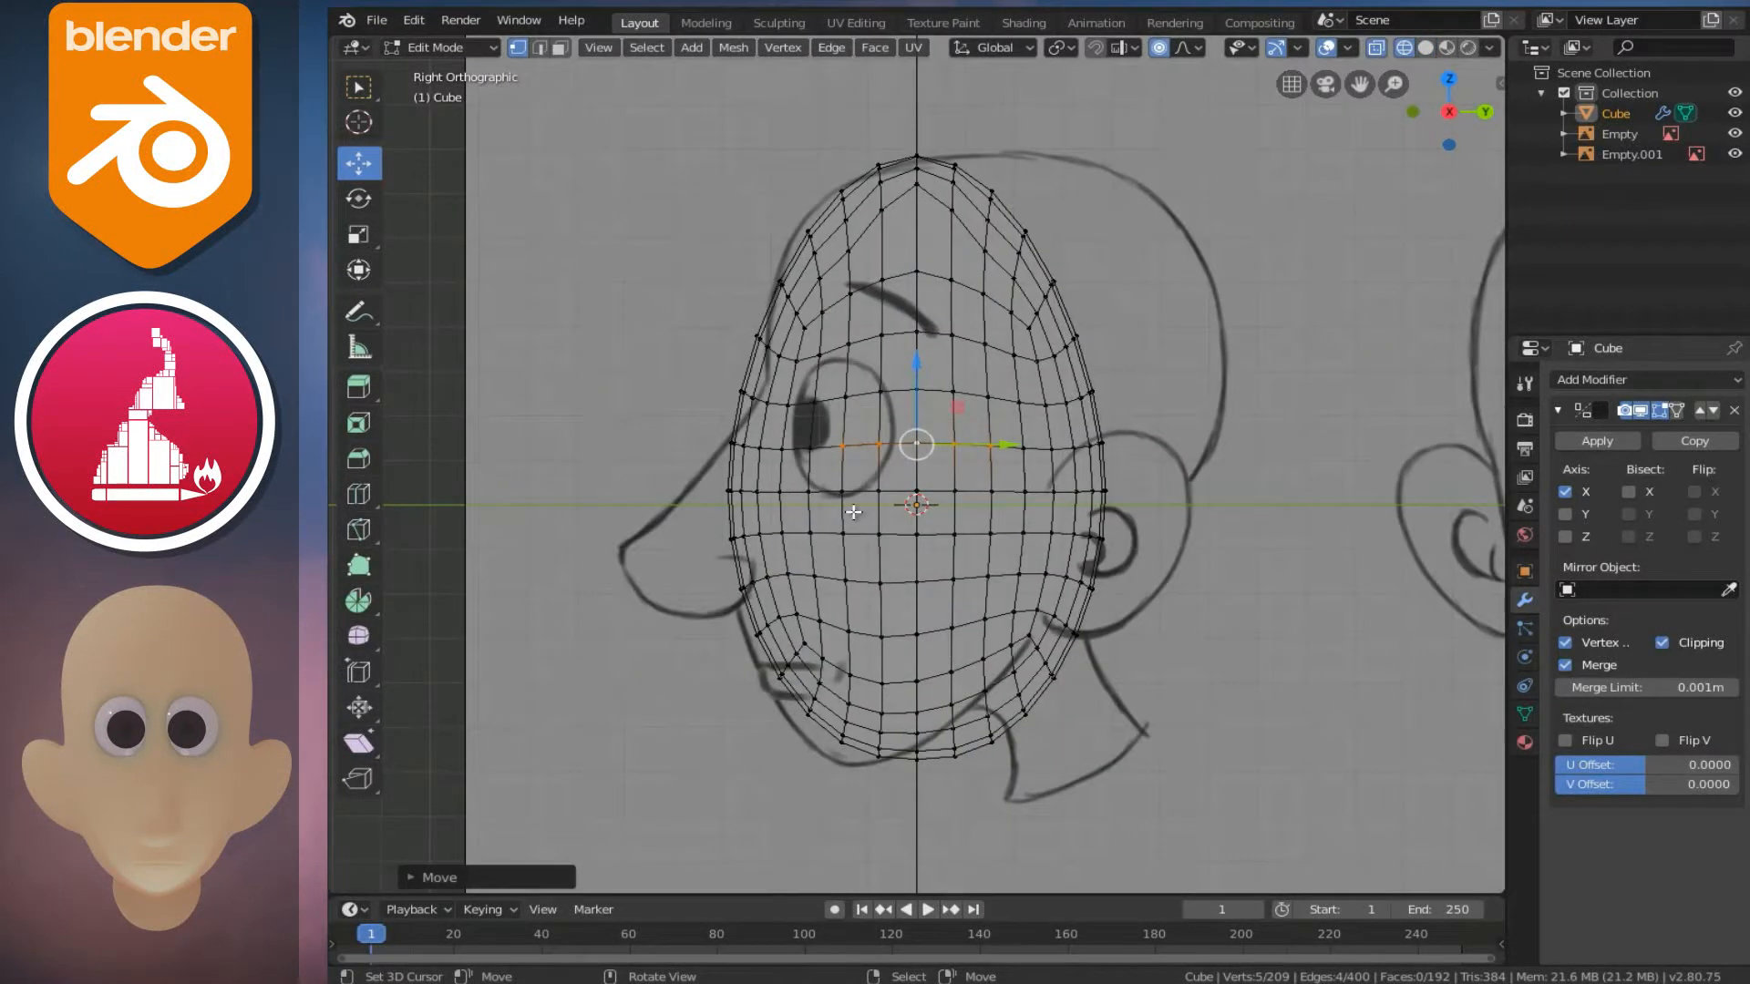
scroll(900, 479, up, 2)
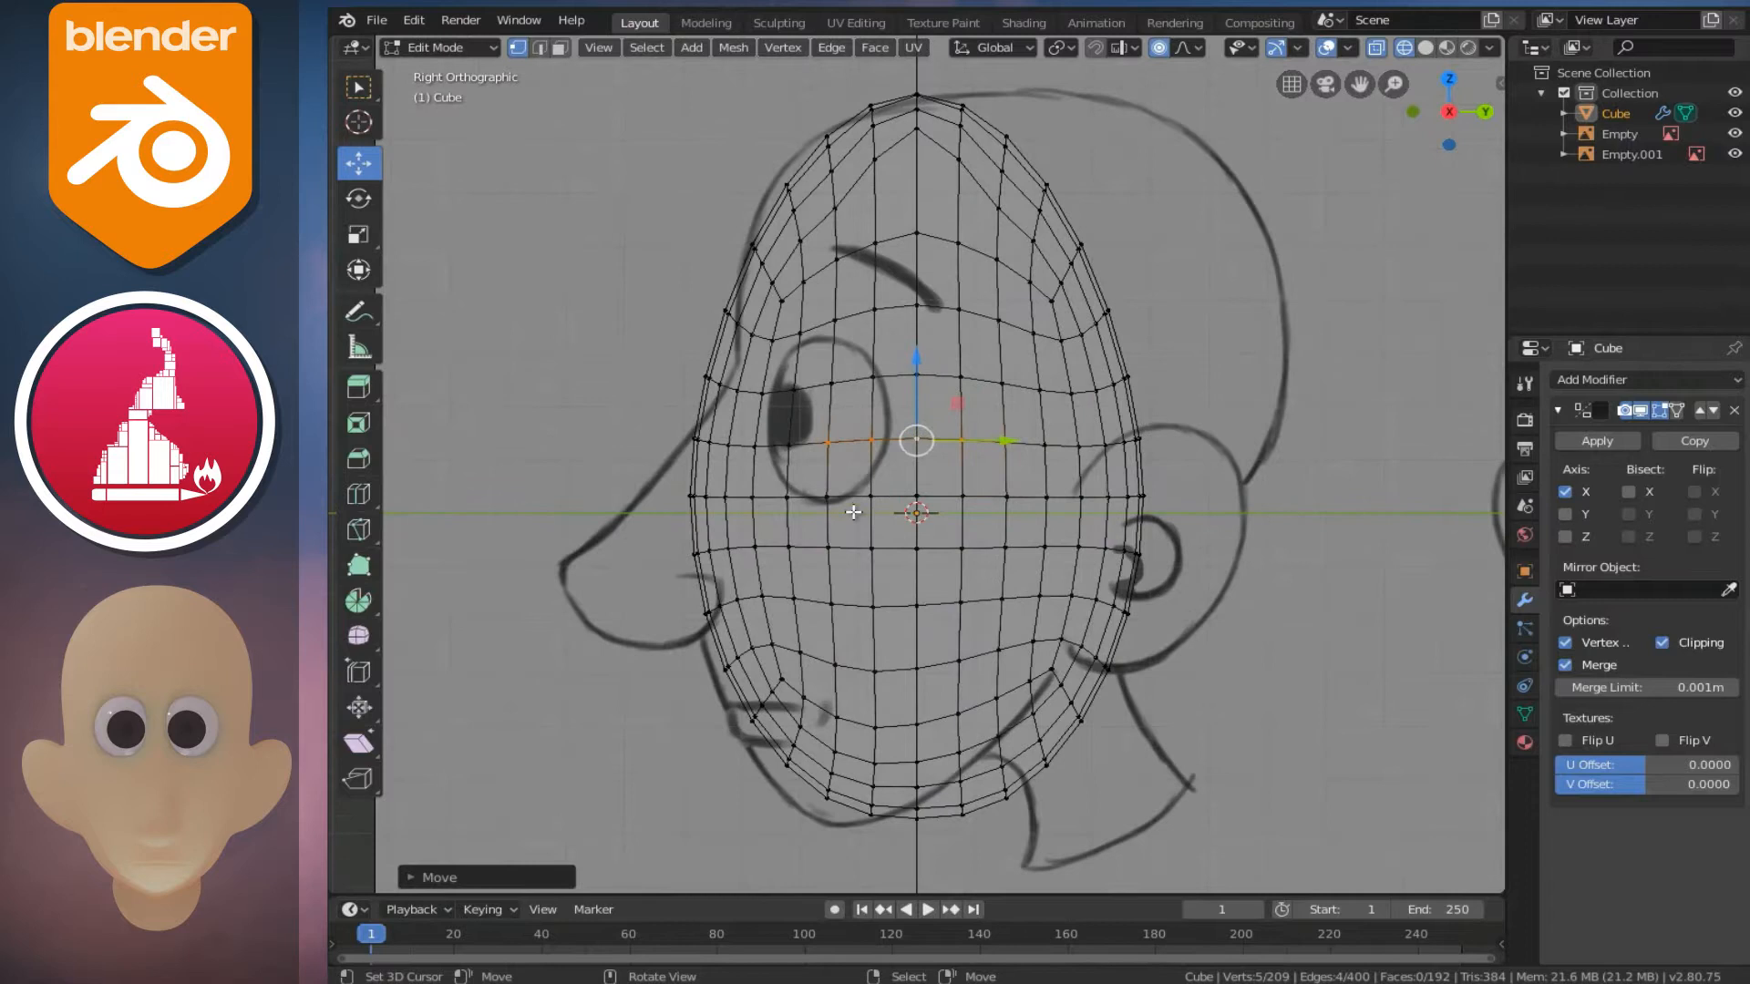
- Select the upper rear vertex of the mesh and pull it back towards the drawn back of the skull with a wide proportional falloff
click(1083, 243)
drag(1177, 241, 1325, 265)
scroll(1285, 263, down, 2)
scroll(1324, 265, down, 1)
- Move the rear crown vertex up and back, and the back-of-head vertex rearward, onto the drawn skull outline with proportional editing
click(1104, 138)
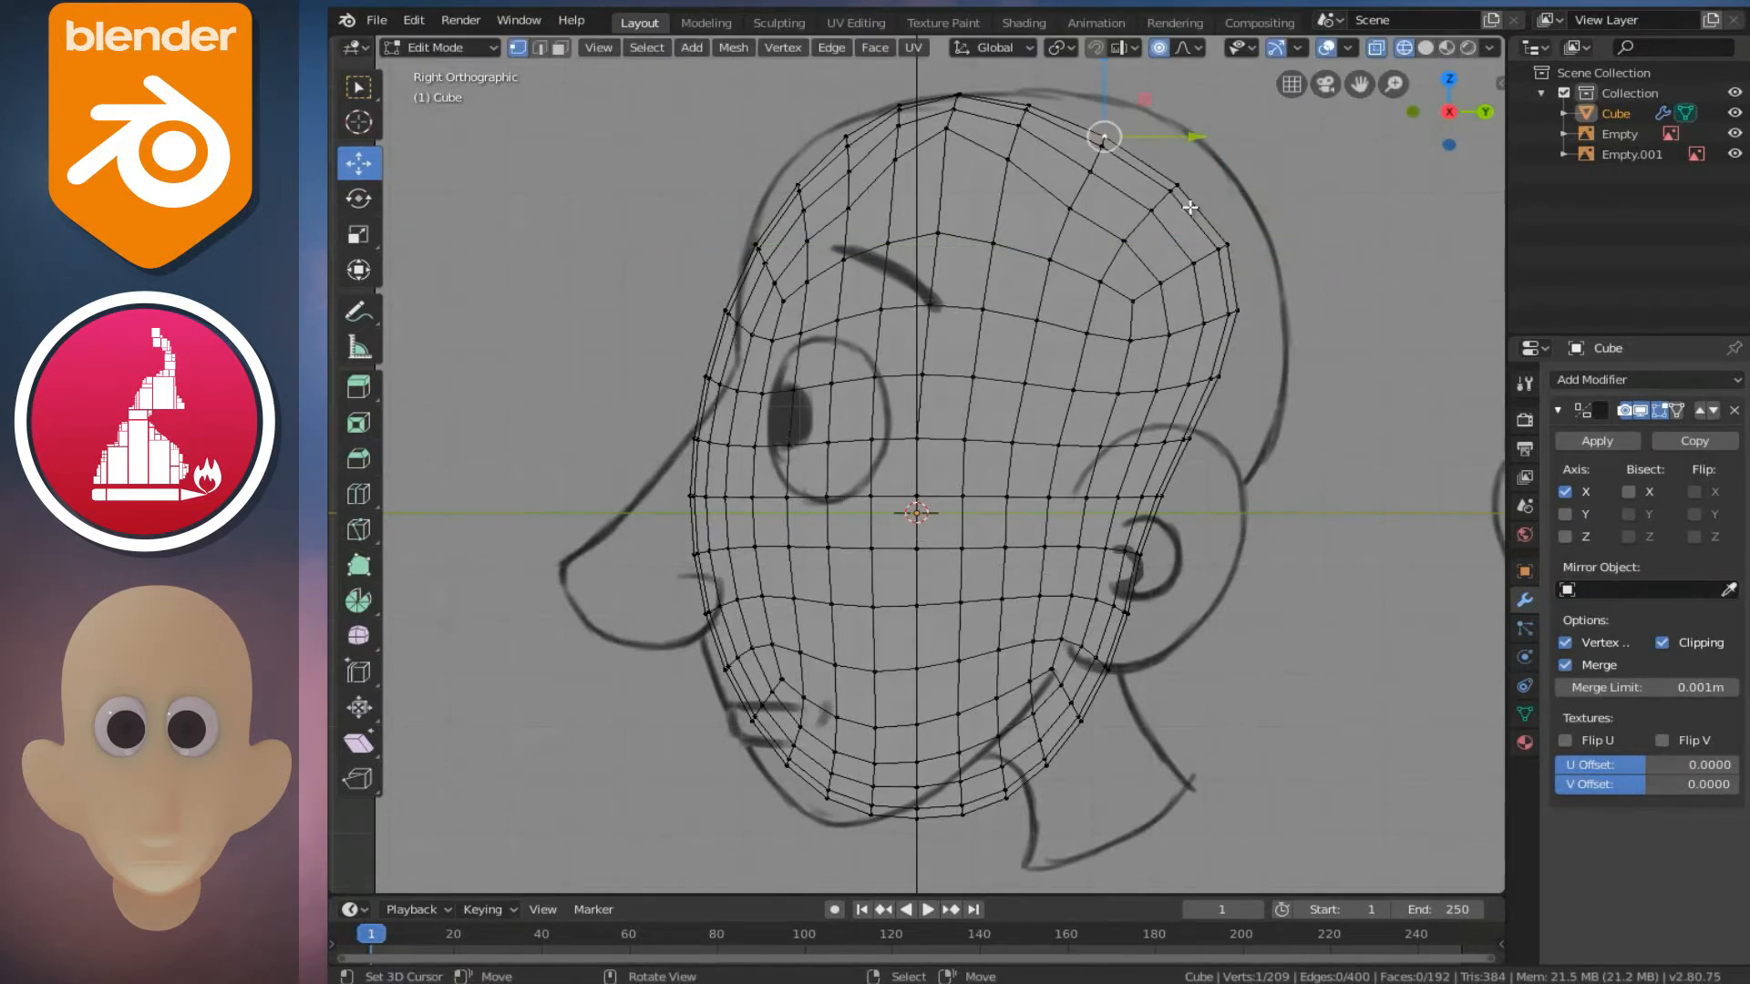
key(g)
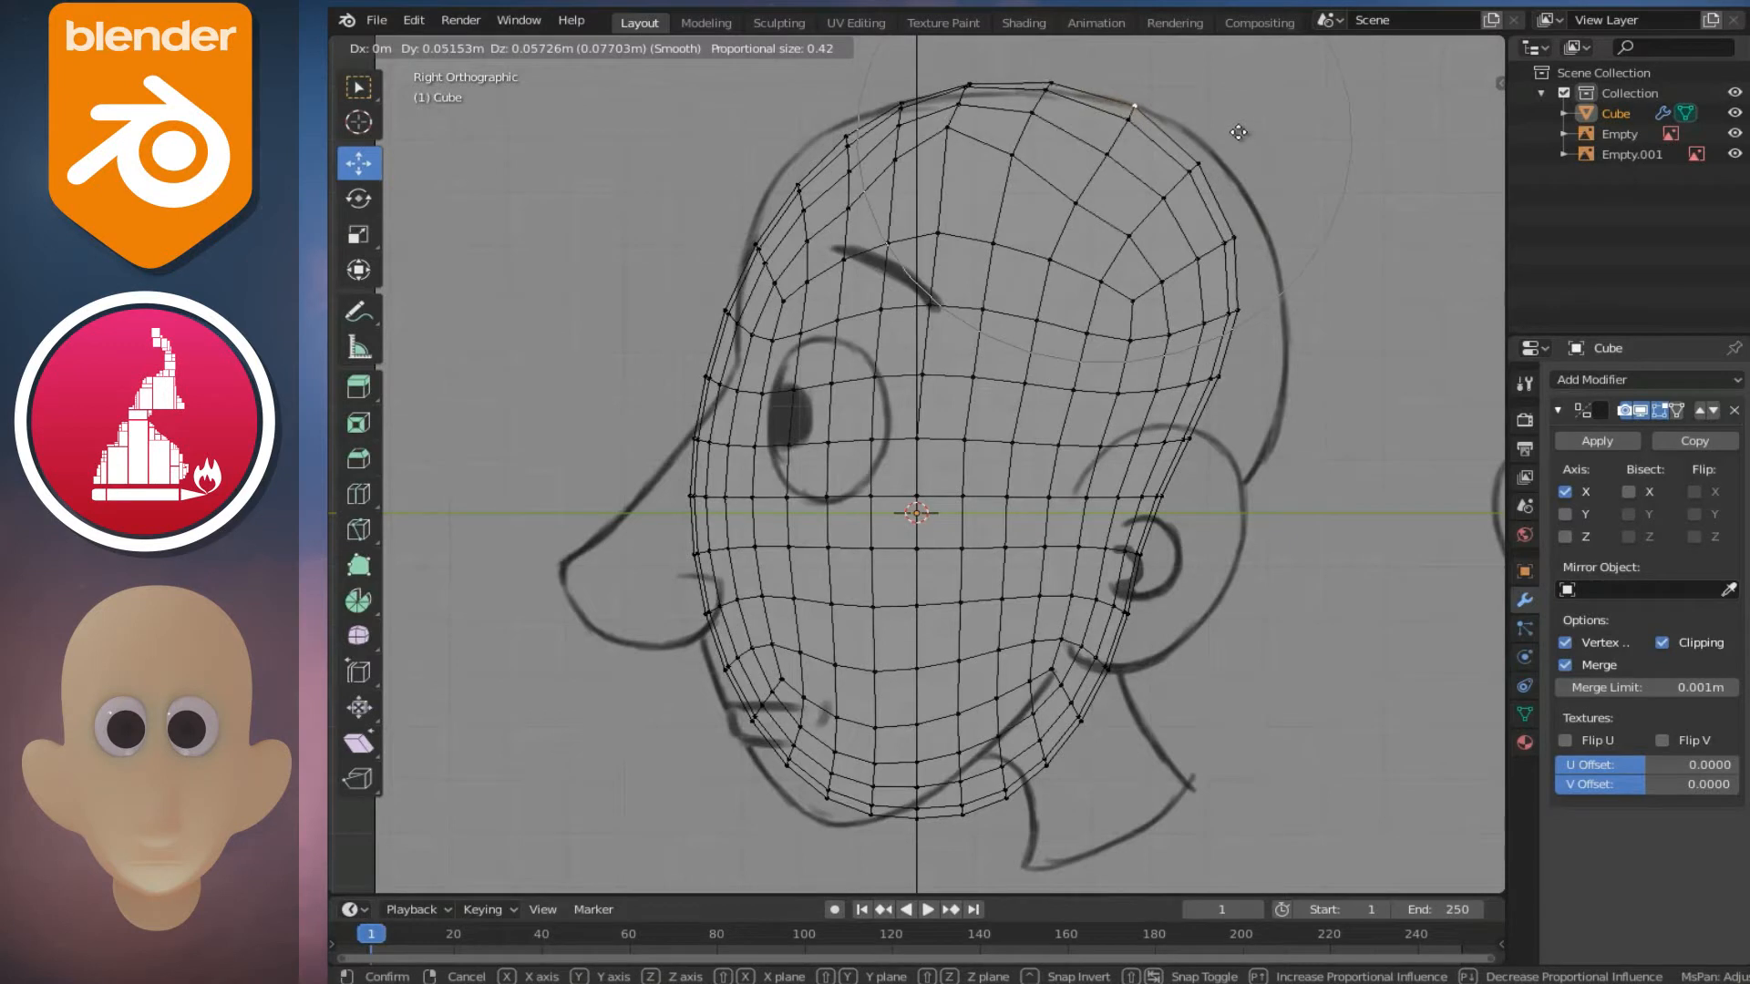
click(1221, 260)
click(1237, 310)
key(g)
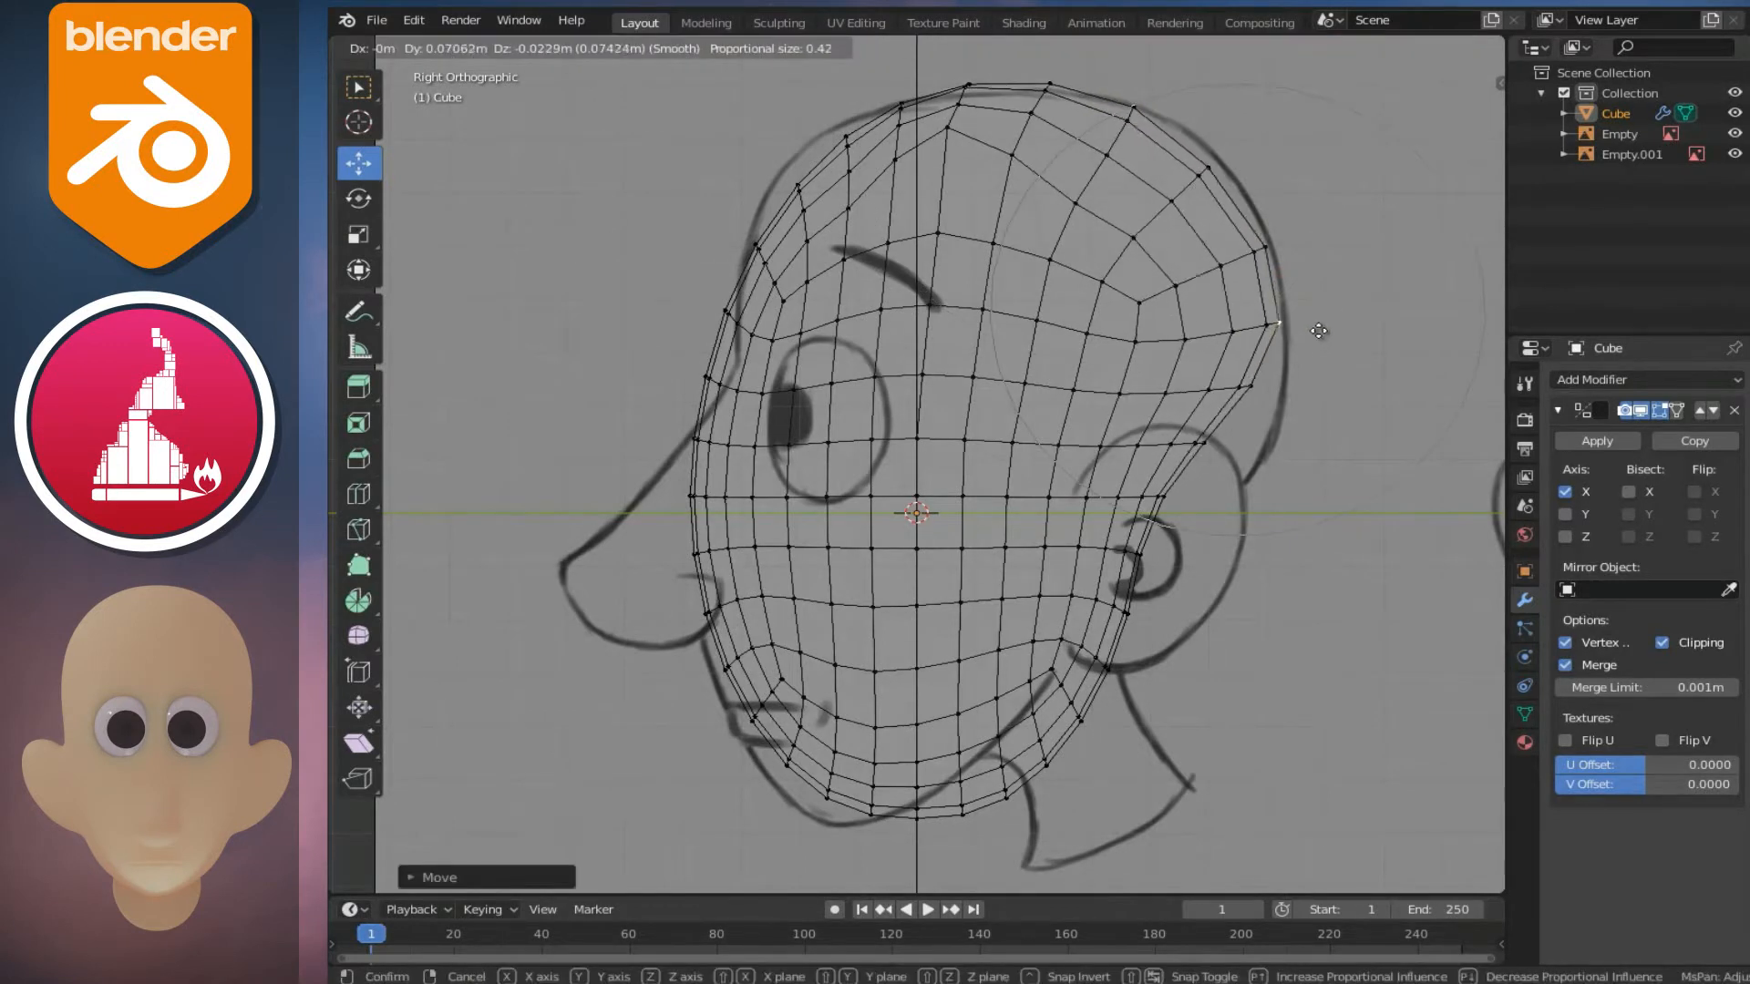
click(1310, 335)
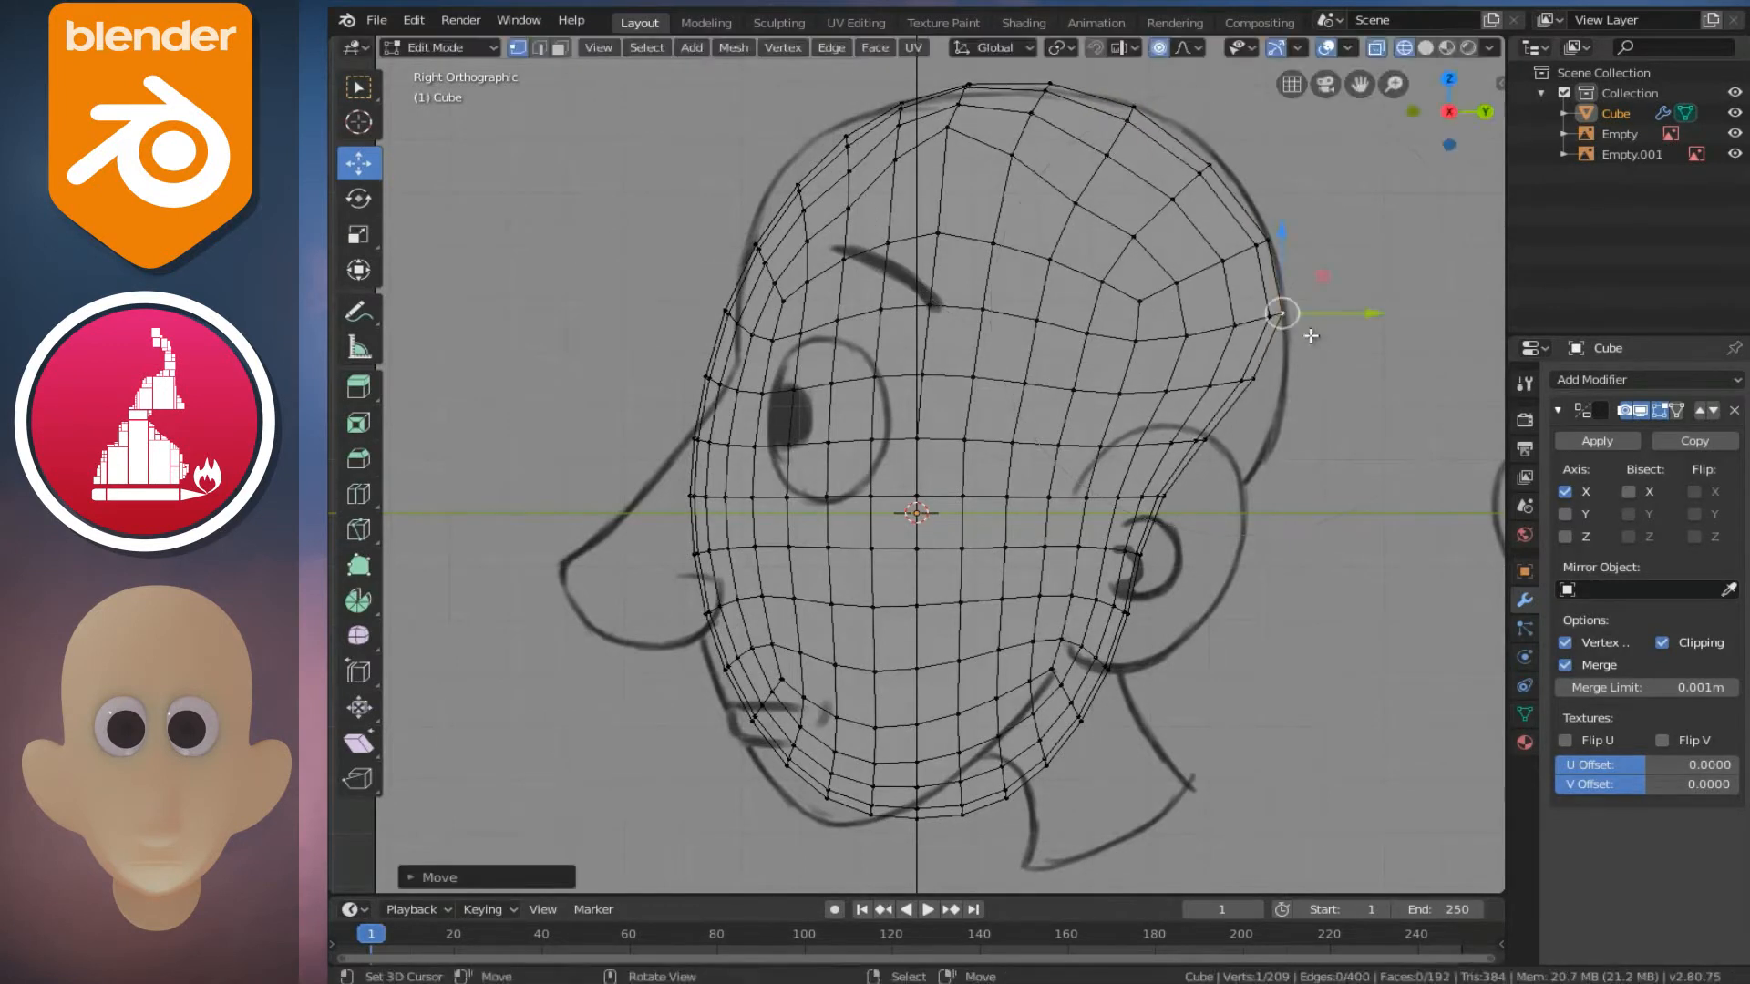
- Select the rear vertex at the top of the drawn ear and move it back and down to the base of the skull outline
shift+scroll(1210, 371, down, 2)
click(1200, 365)
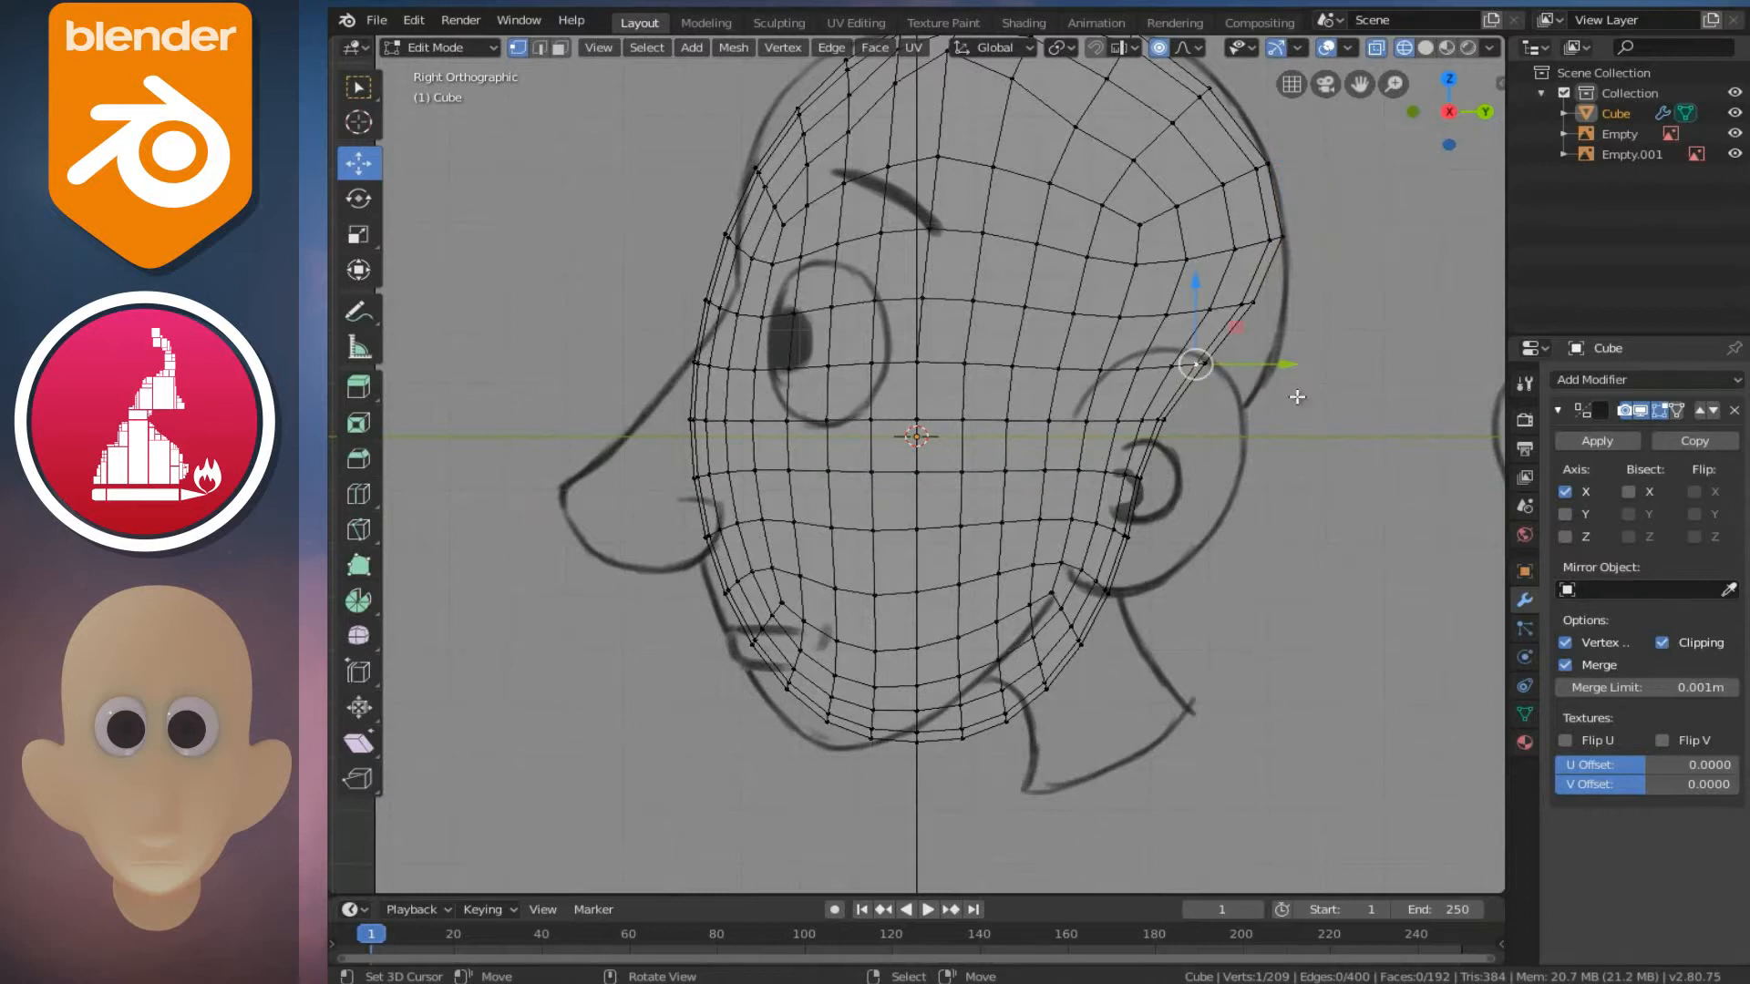
key(g)
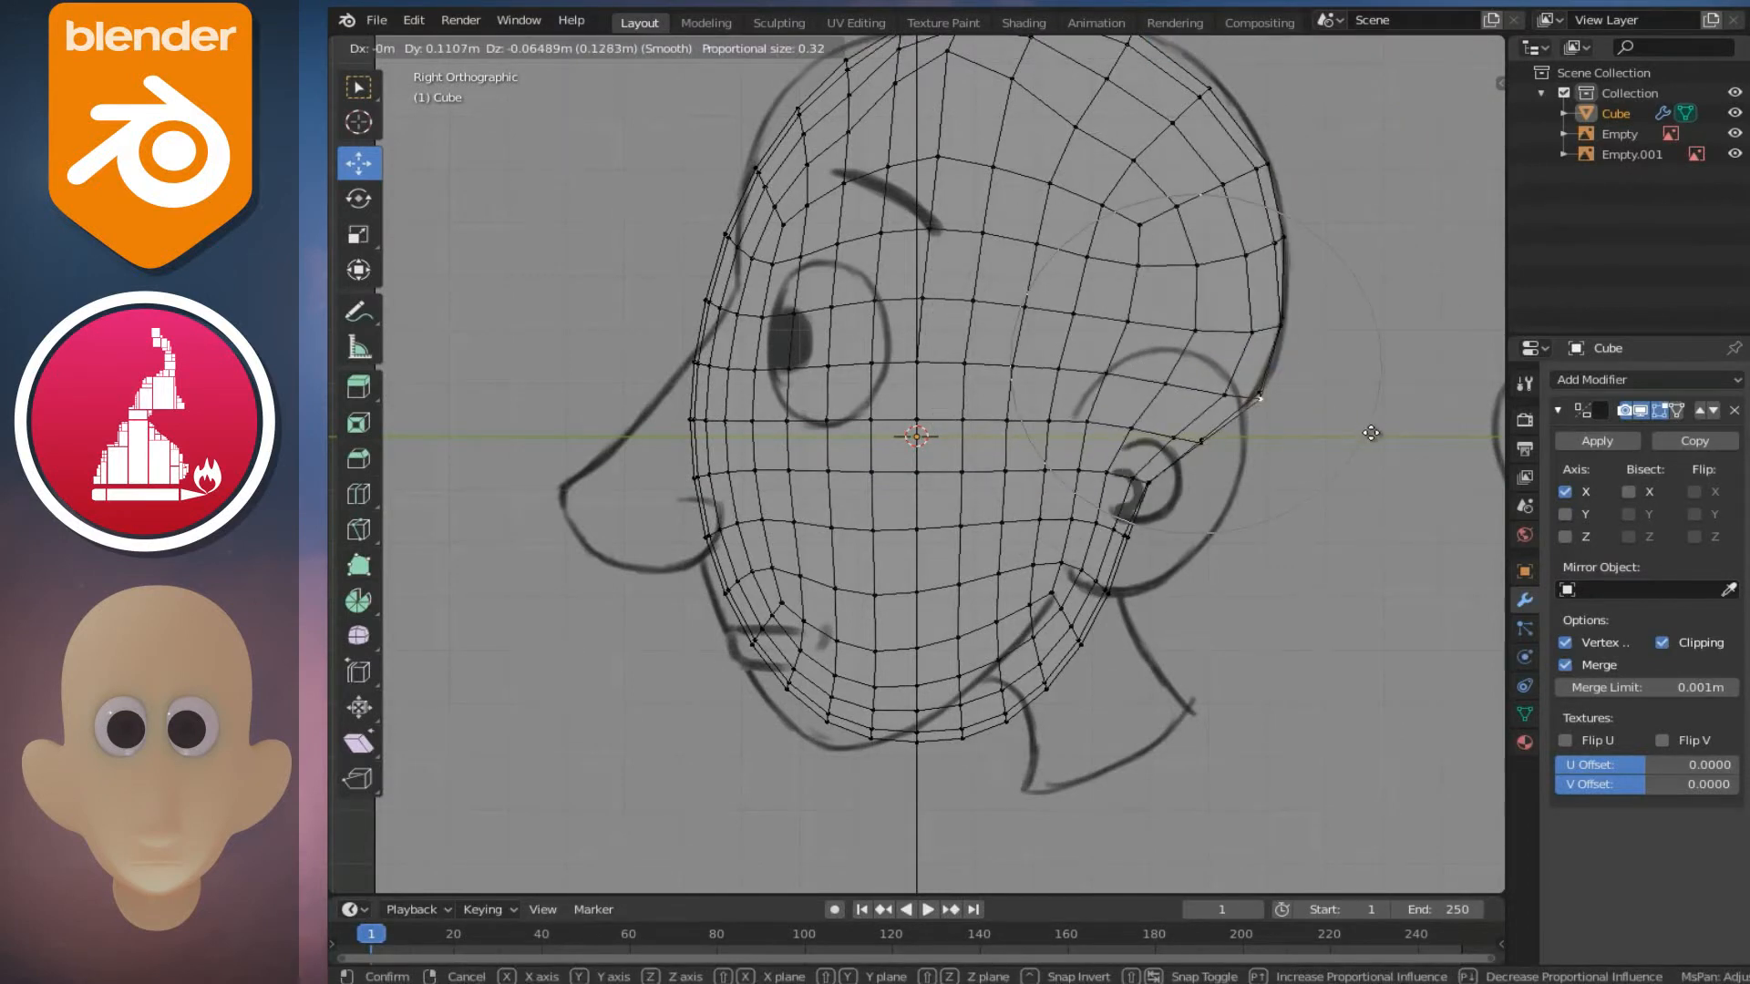
click(1253, 508)
- Select the rear vertex behind the inner ear drawing and move it back about 0.07 m along Y with proportional editing
click(1150, 486)
key(g)
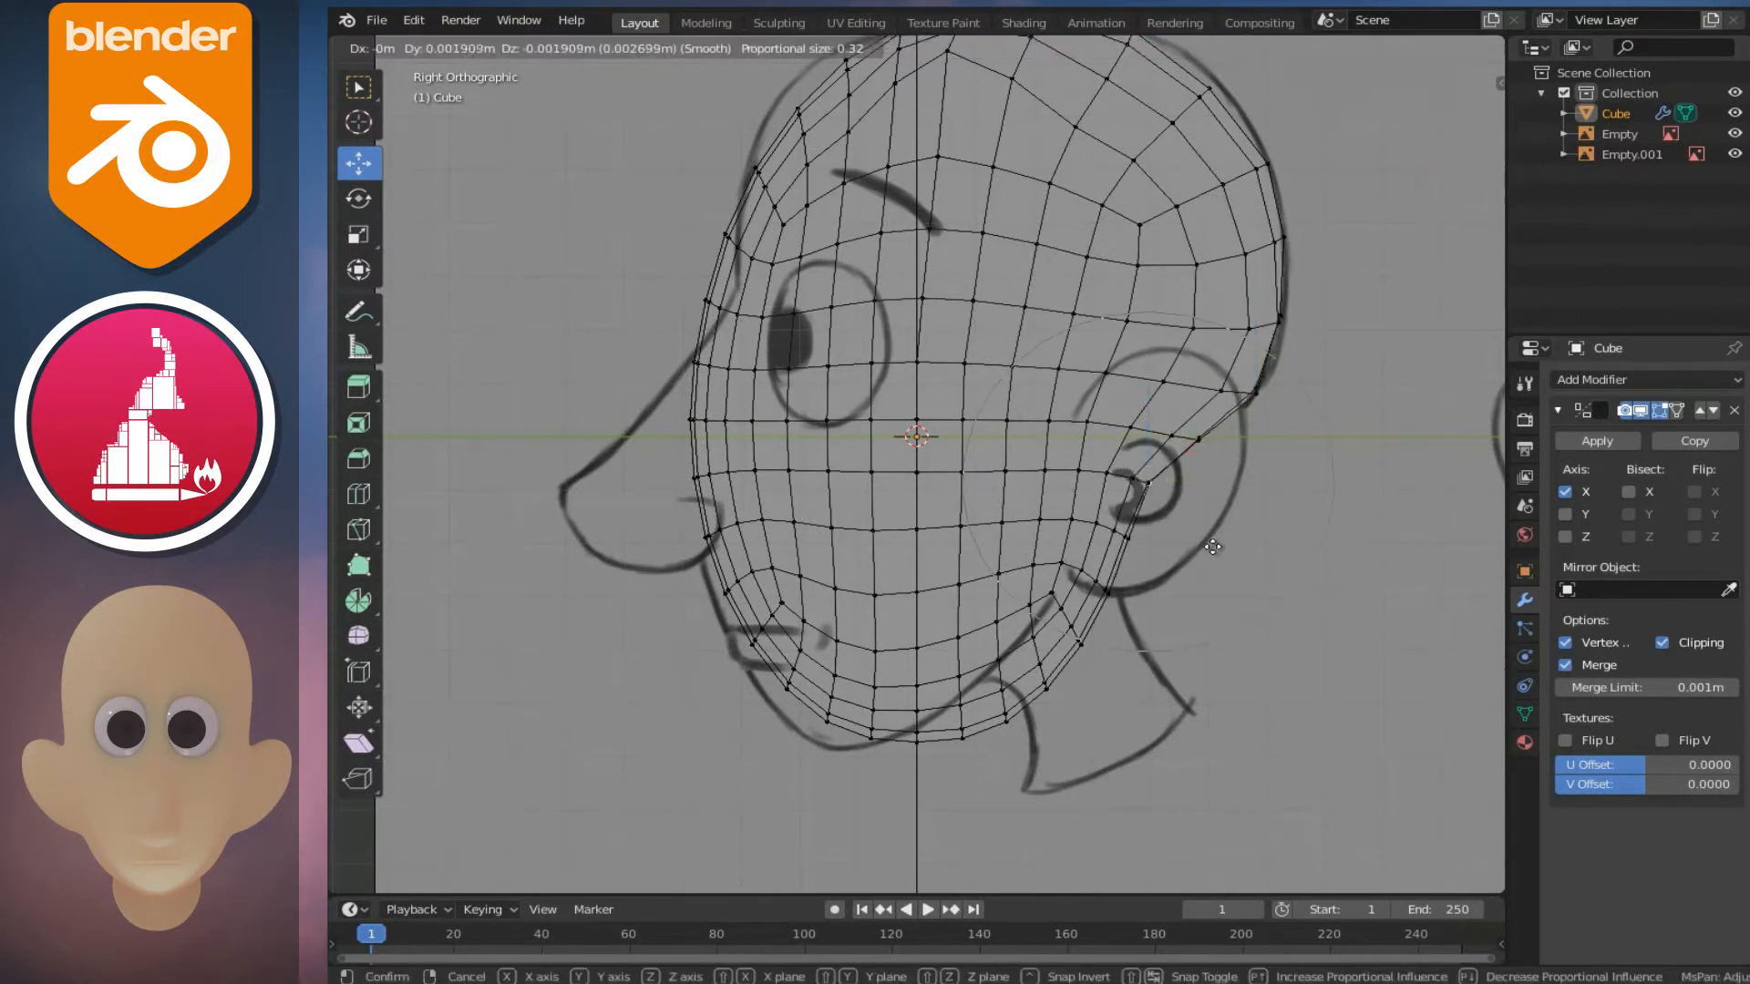
scroll(1246, 550, down, 3)
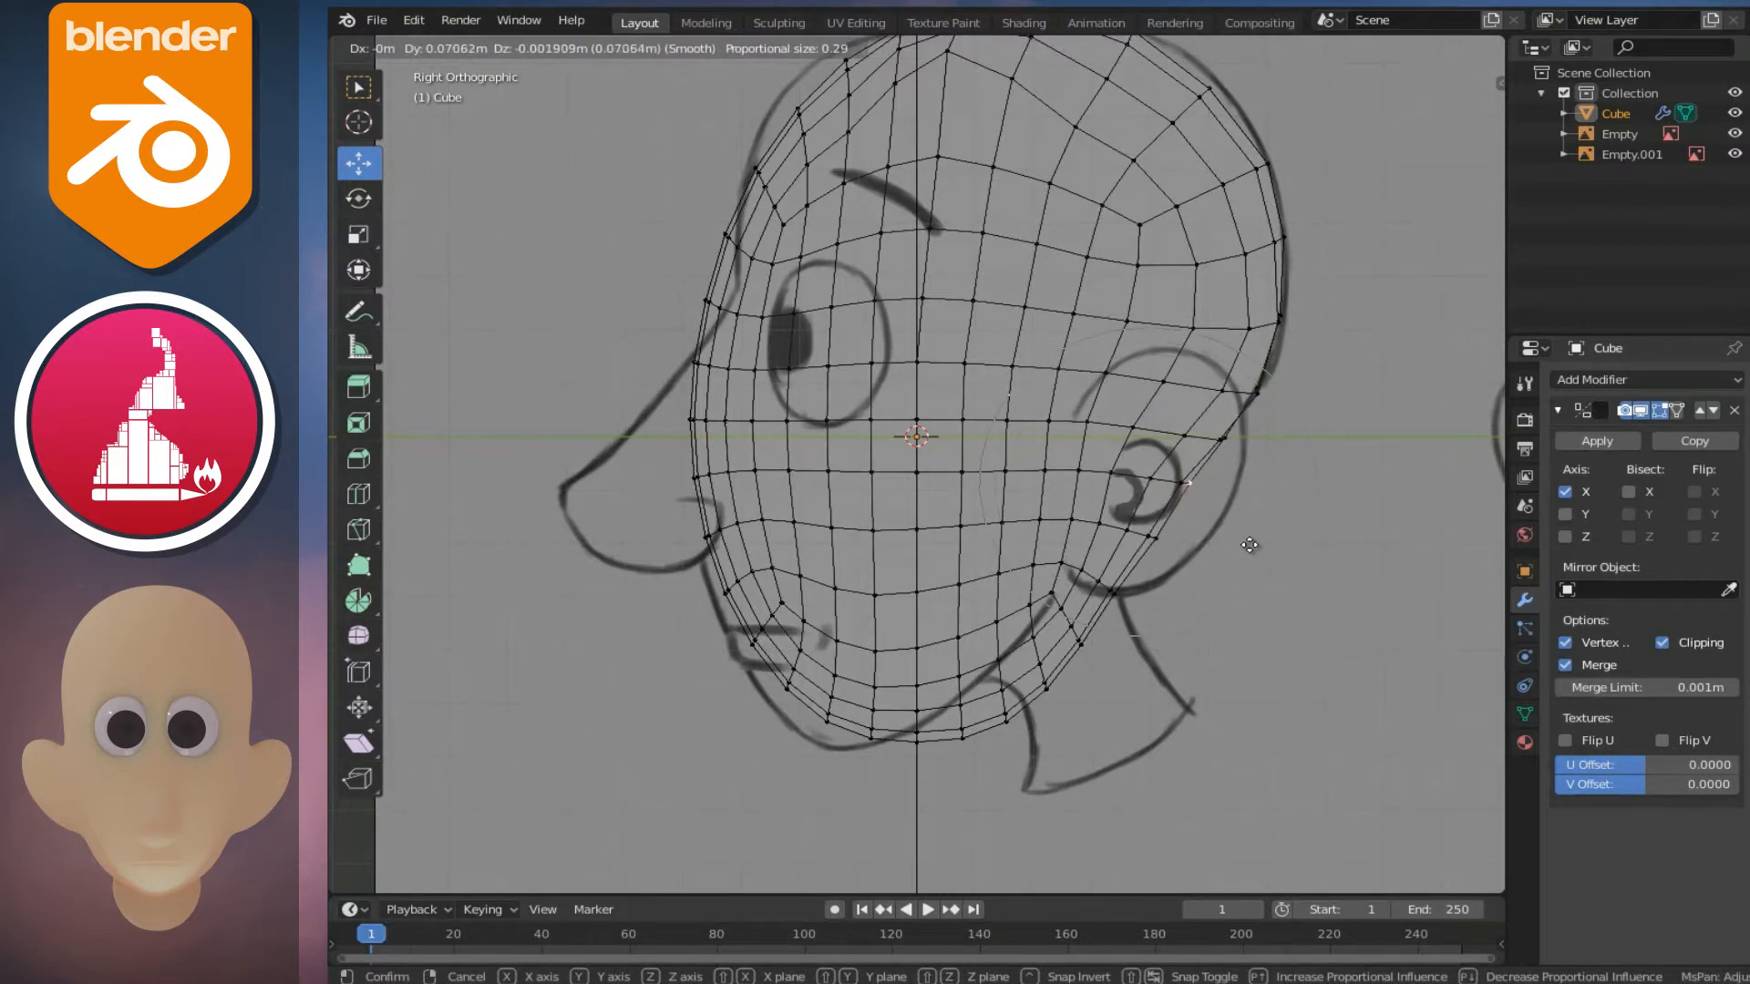
click(1253, 547)
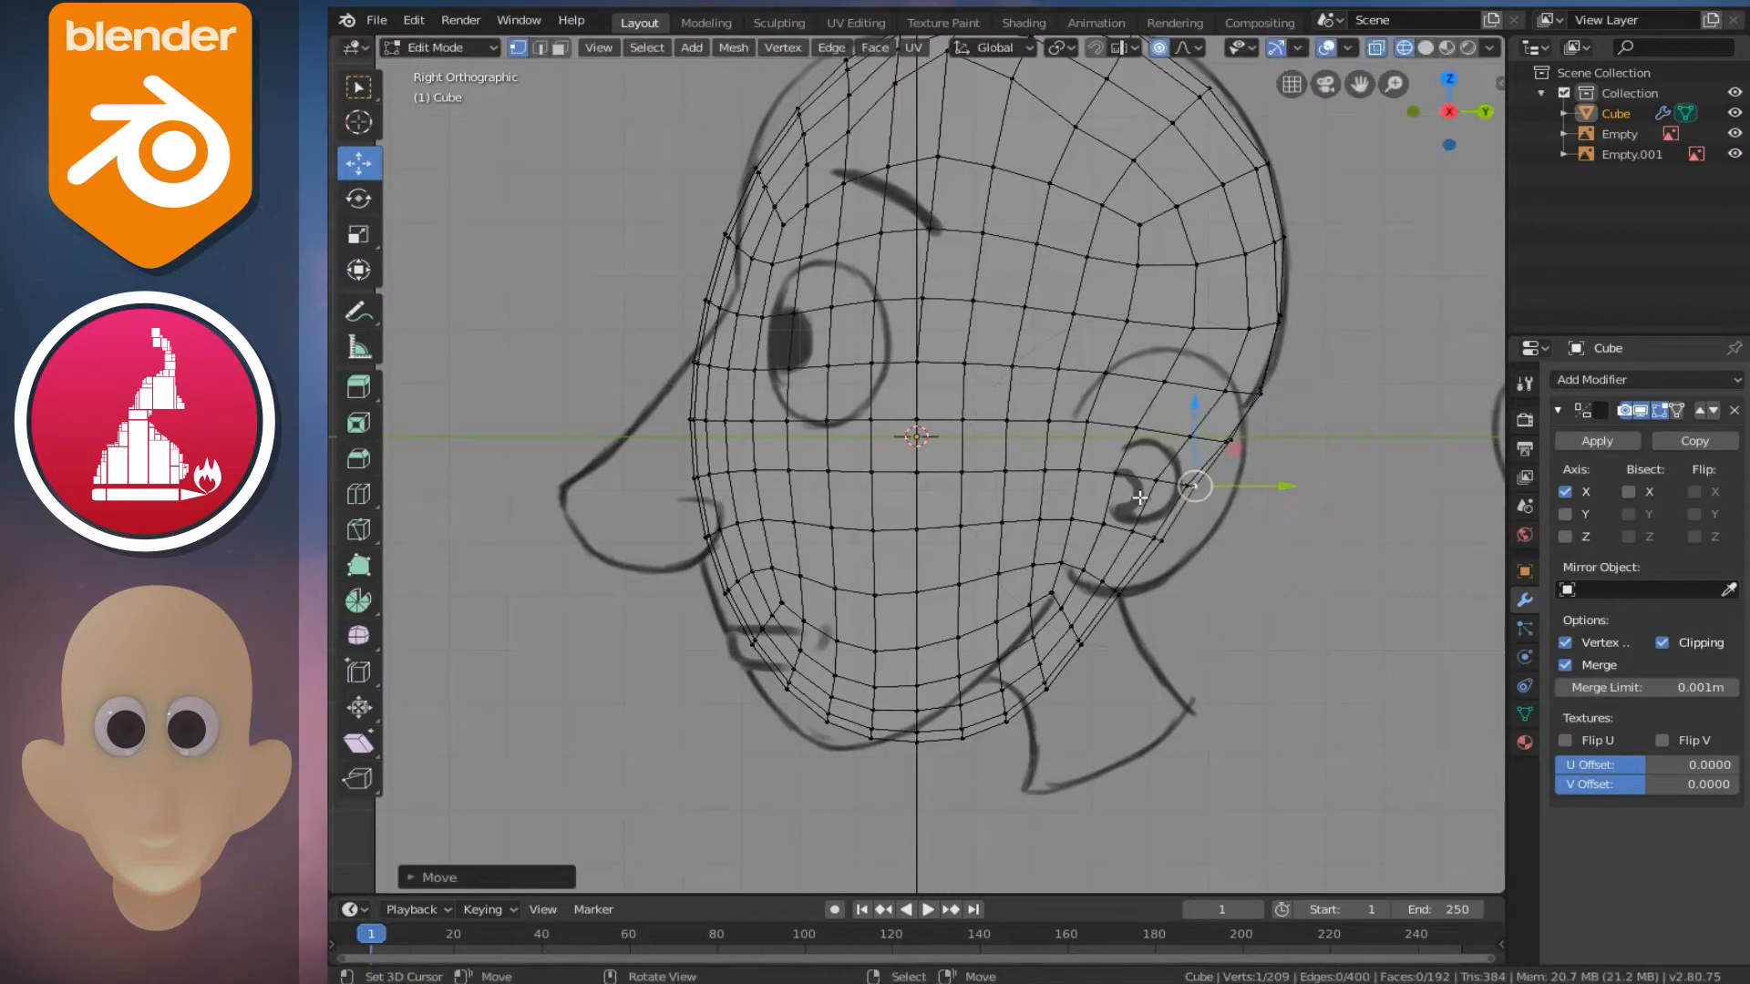
- Select the lowest middle vertex of the mesh and move it forward onto the drawn chin with proportional editing
shift+middle_drag(1016, 504, 1157, 504)
ctrl+scroll(1158, 504, up, 3)
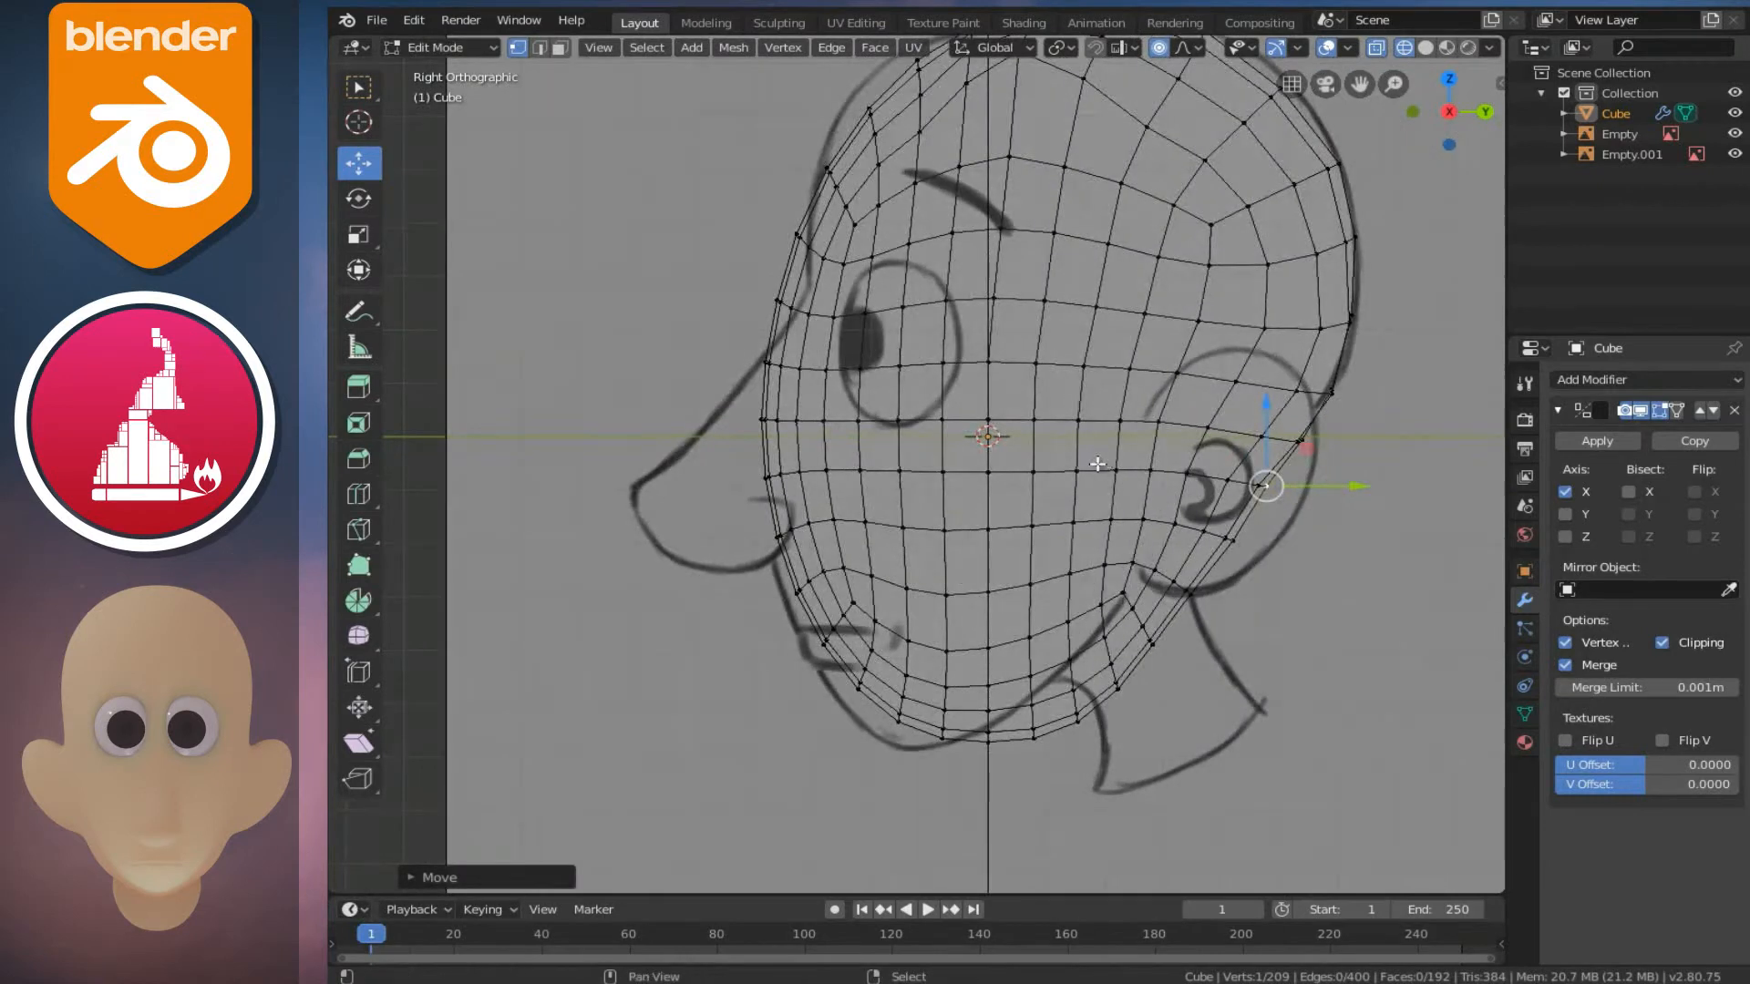
shift+scroll(1097, 466, down, 6)
right_click(983, 618)
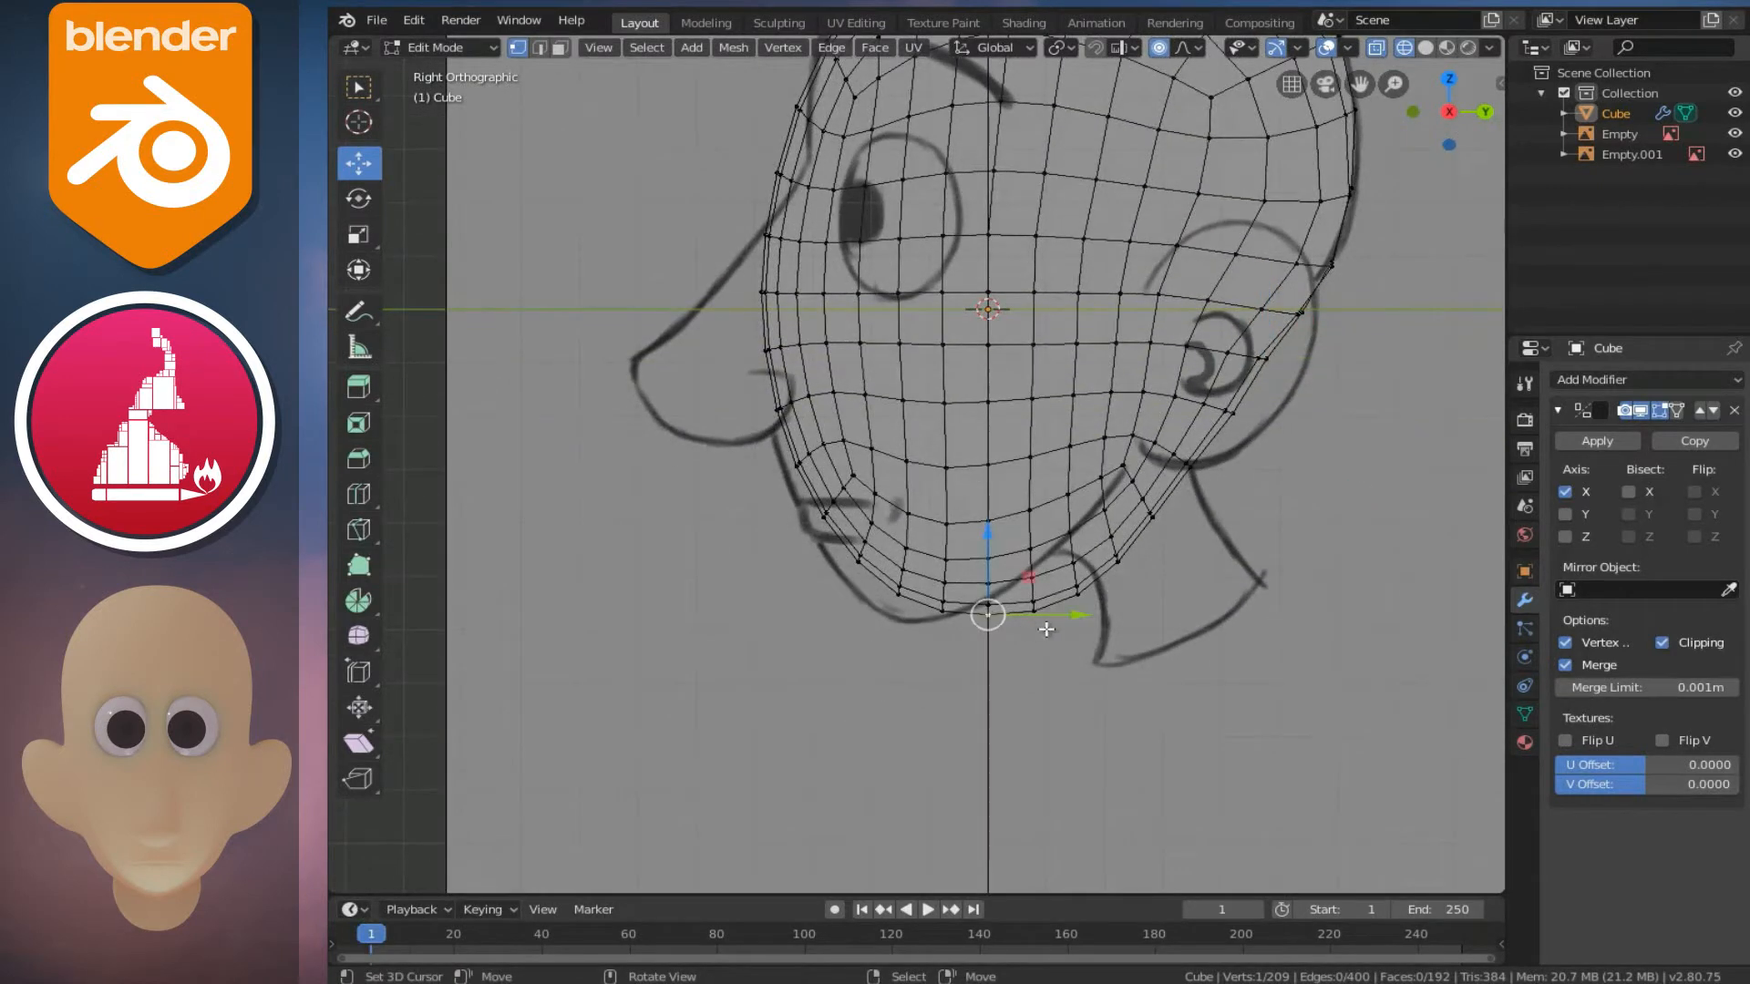
key(g)
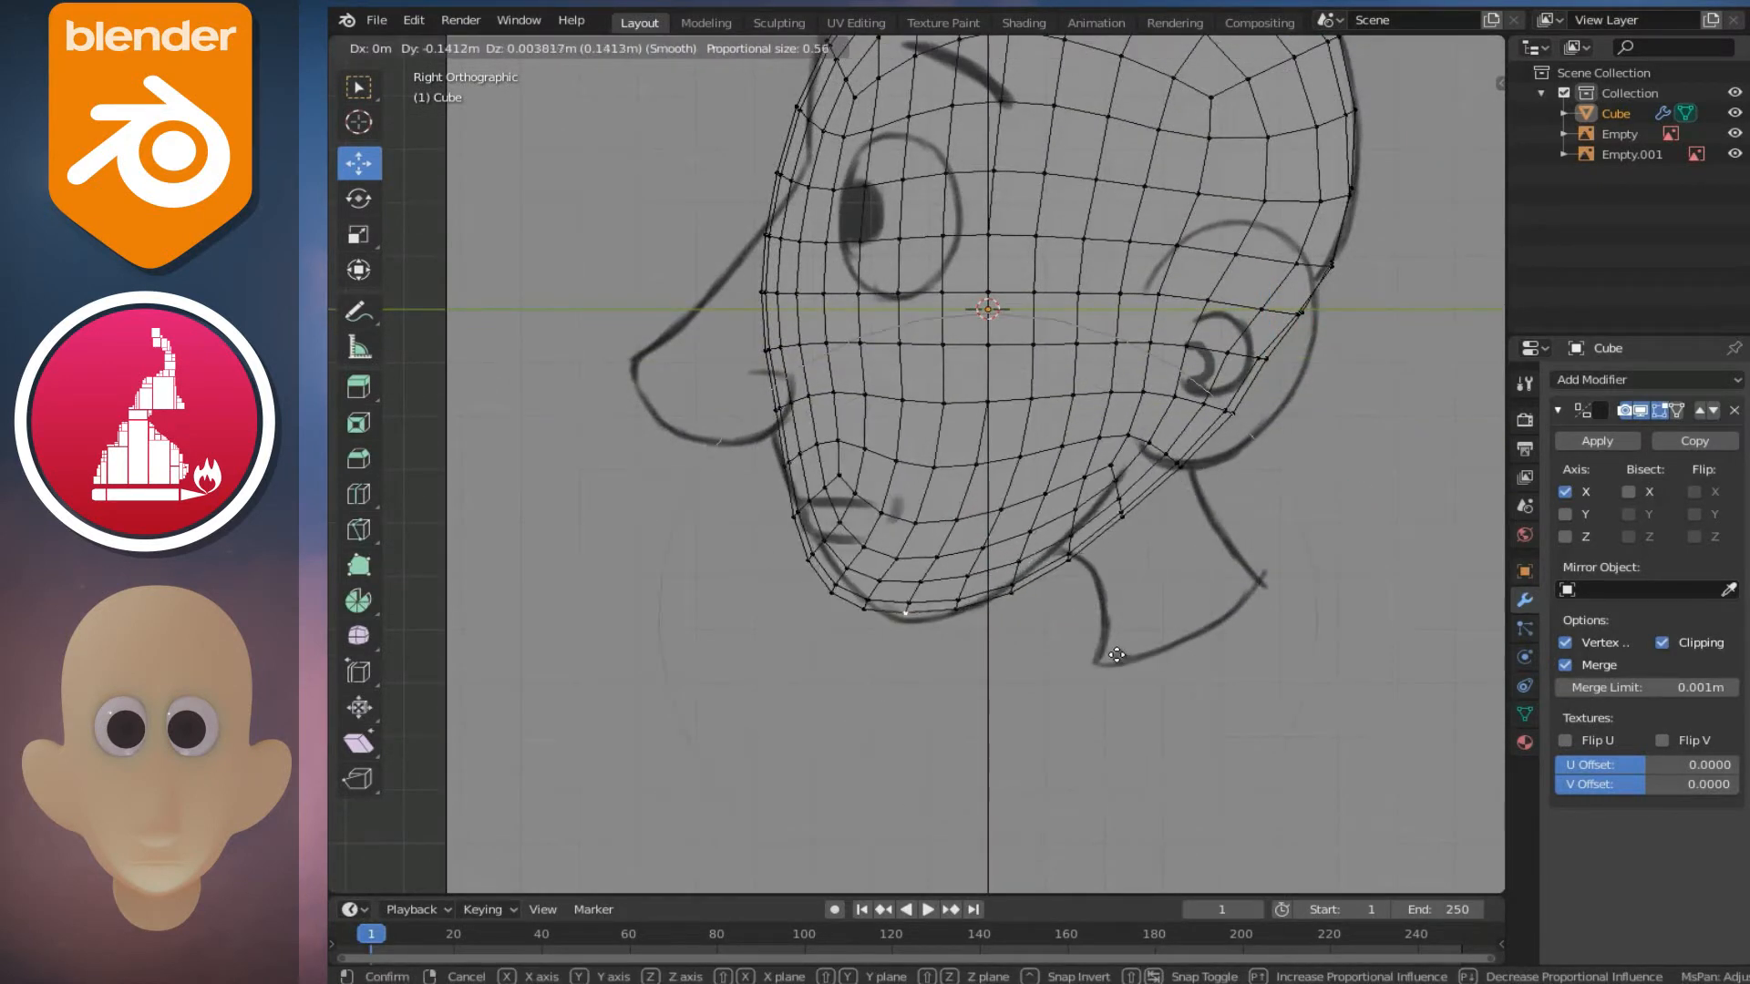
click(1142, 660)
- Select the rear jaw vertex below the ear and move it about 0.048 m forward and 0.019 m up with proportional editing
right_click(1133, 513)
key(g)
scroll(1236, 536, up, 4)
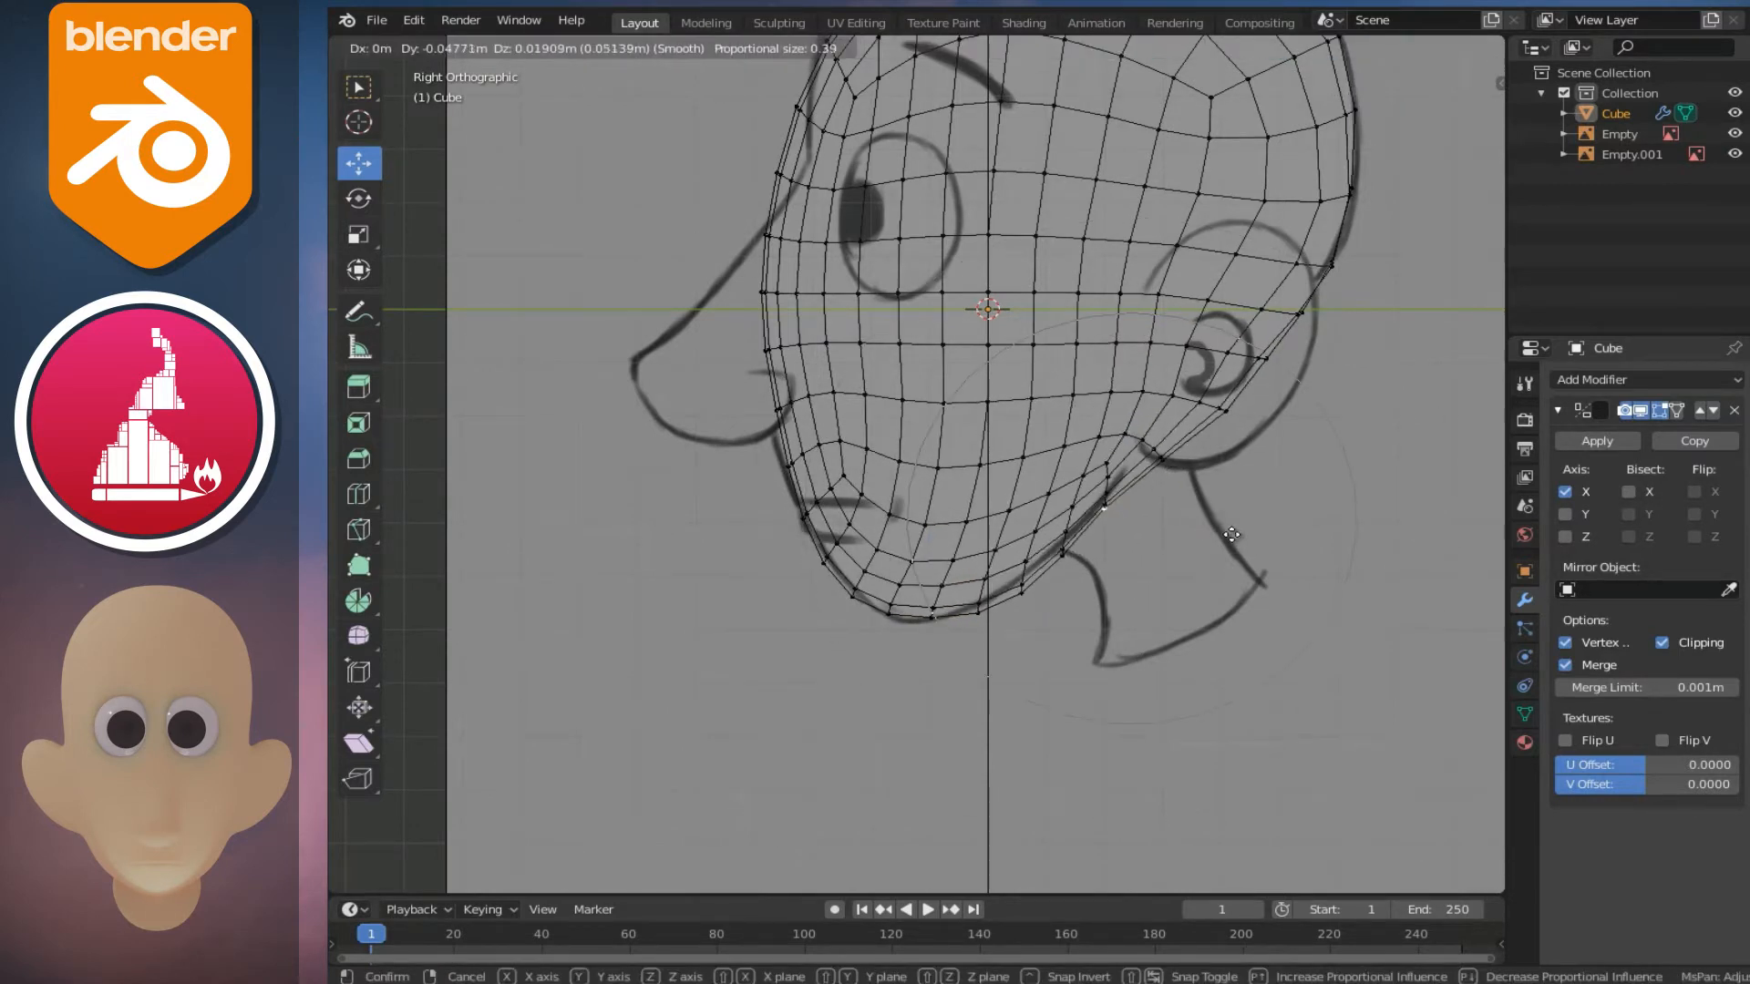
click(1231, 535)
- Nudge the vertex on the underside of the jaw, just ahead of the neck, forward and up onto the drawn jawline with proportional editing
right_click(1015, 593)
key(g)
scroll(1094, 606, up, 1)
scroll(1107, 606, up, 1)
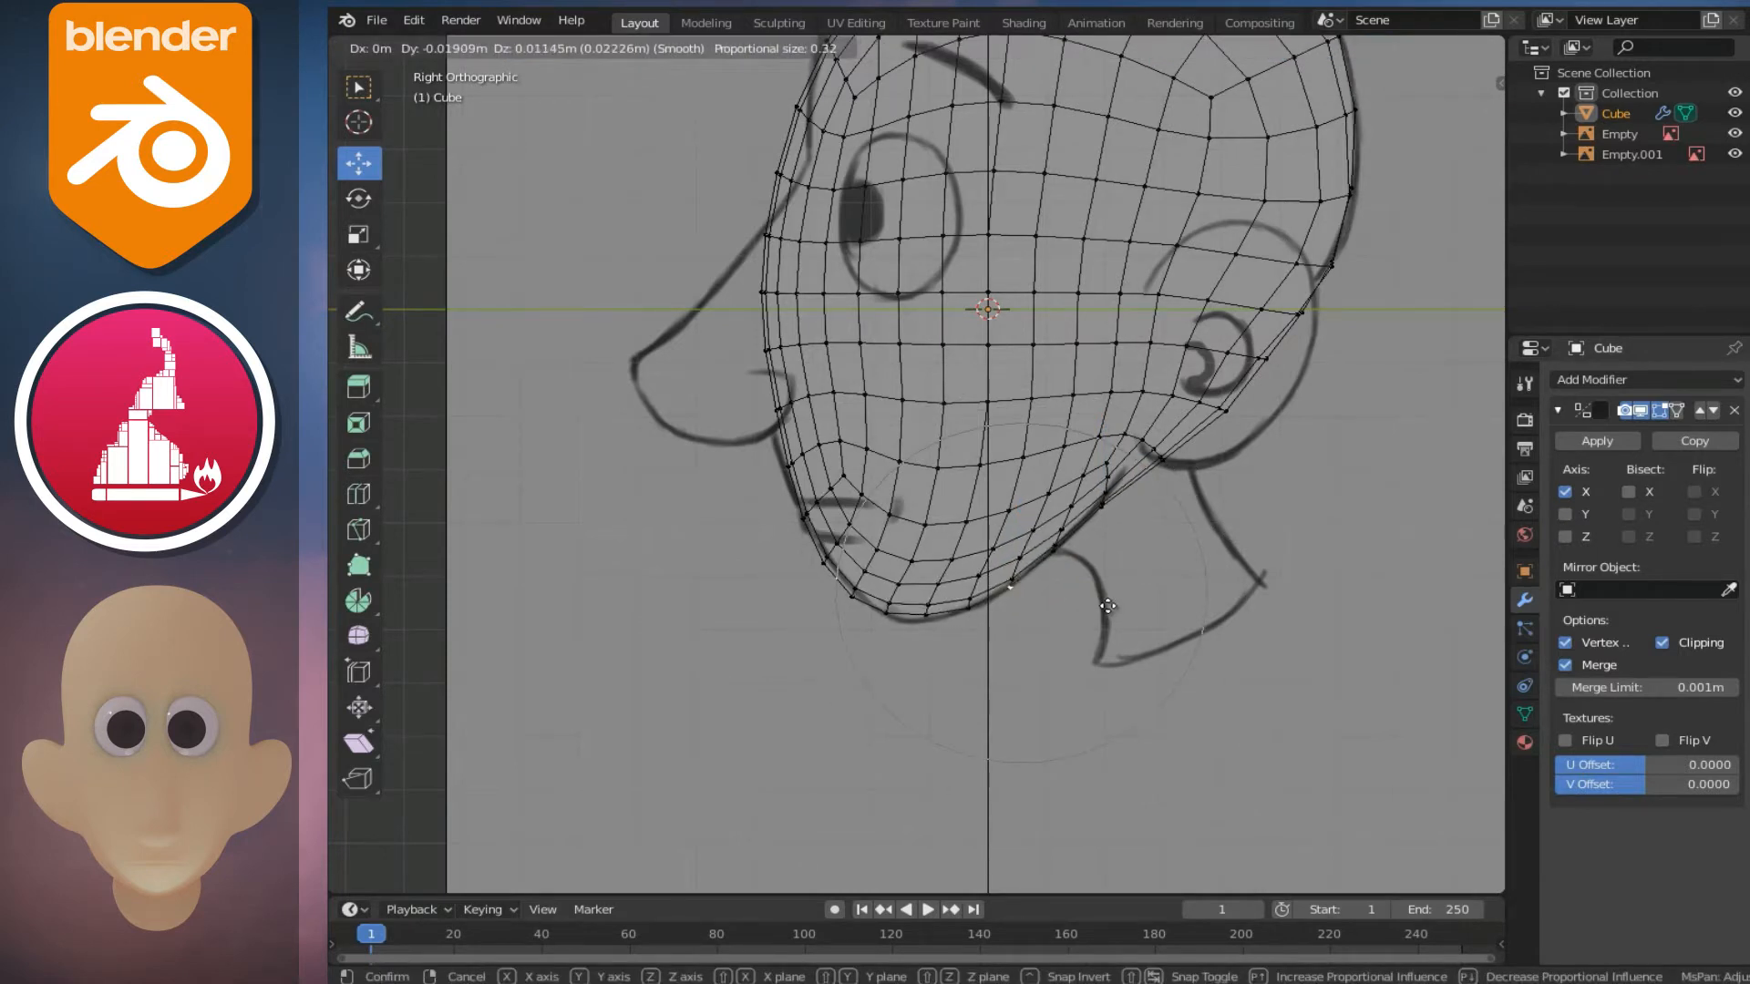
click(1110, 606)
- Move the vertex at the nose bridge about 0.048 m back and 0.016 m up, using a proportional size of 0.26
shift+scroll(832, 504, up, 6)
shift+scroll(773, 365, up, 2)
scroll(770, 369, up, 1)
right_click(756, 367)
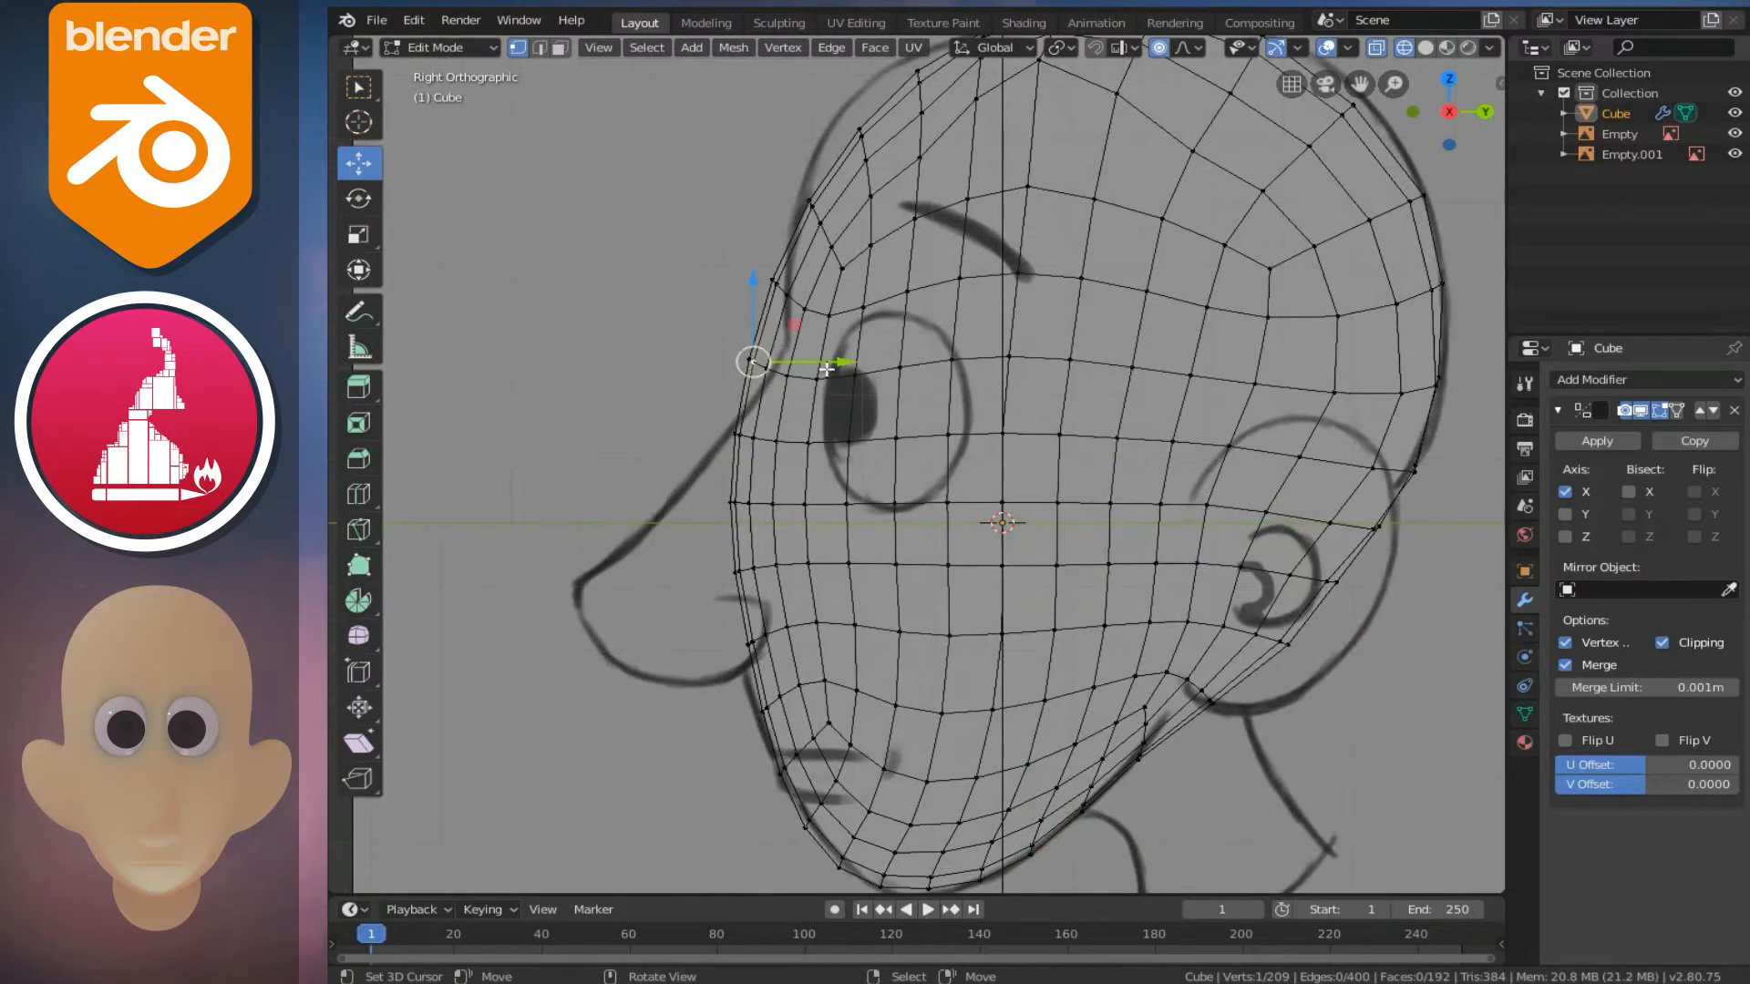
key(g)
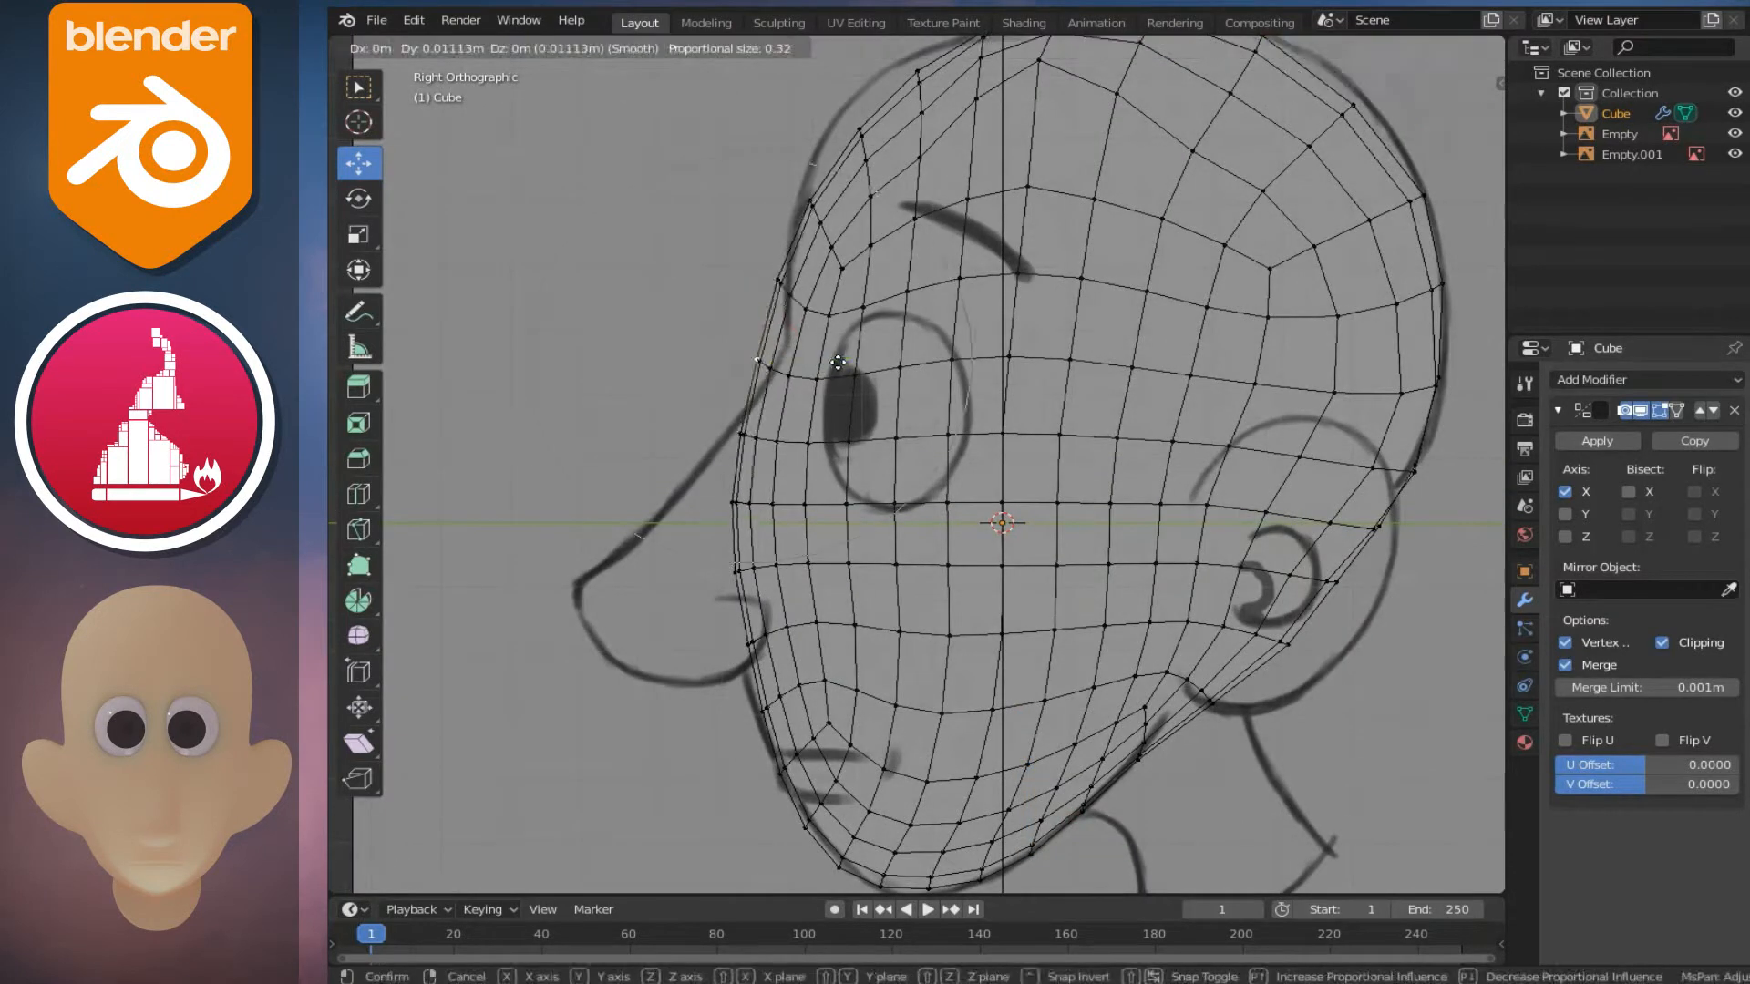
scroll(851, 354, down, 2)
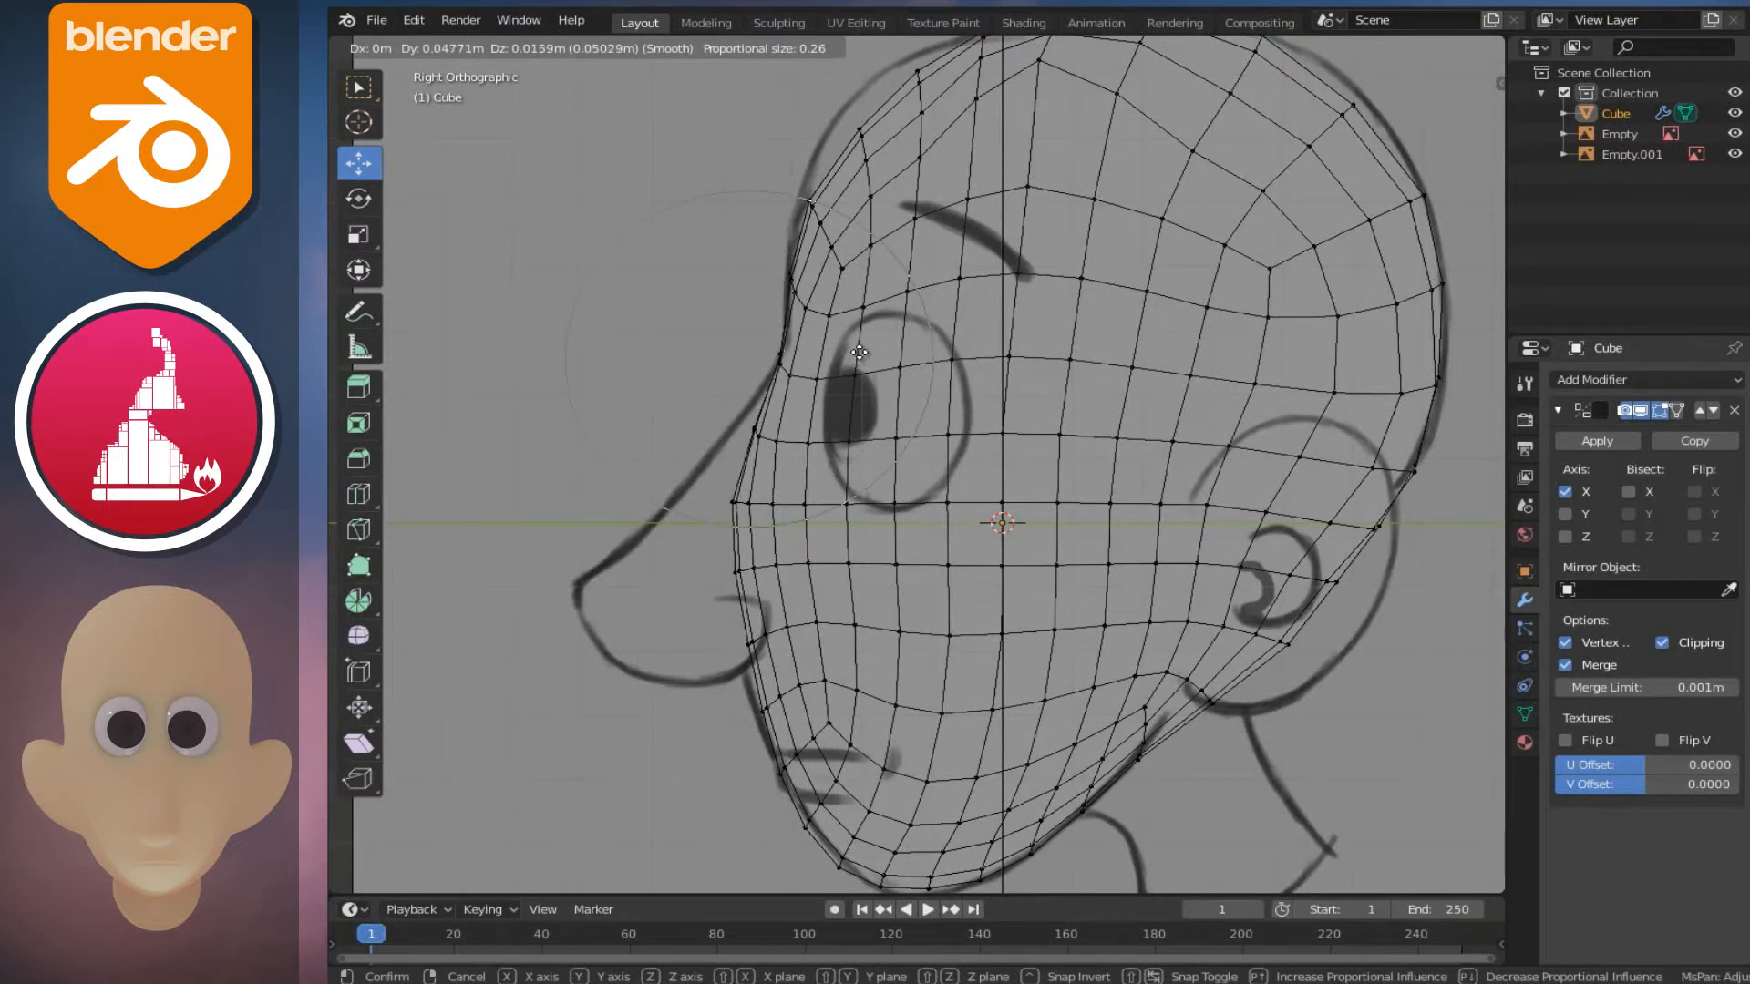
click(859, 353)
- Move the upper forehead vertex about 0.022 m forward and 0.029 m up onto the drawn forehead outline
shift+scroll(886, 373, up, 5)
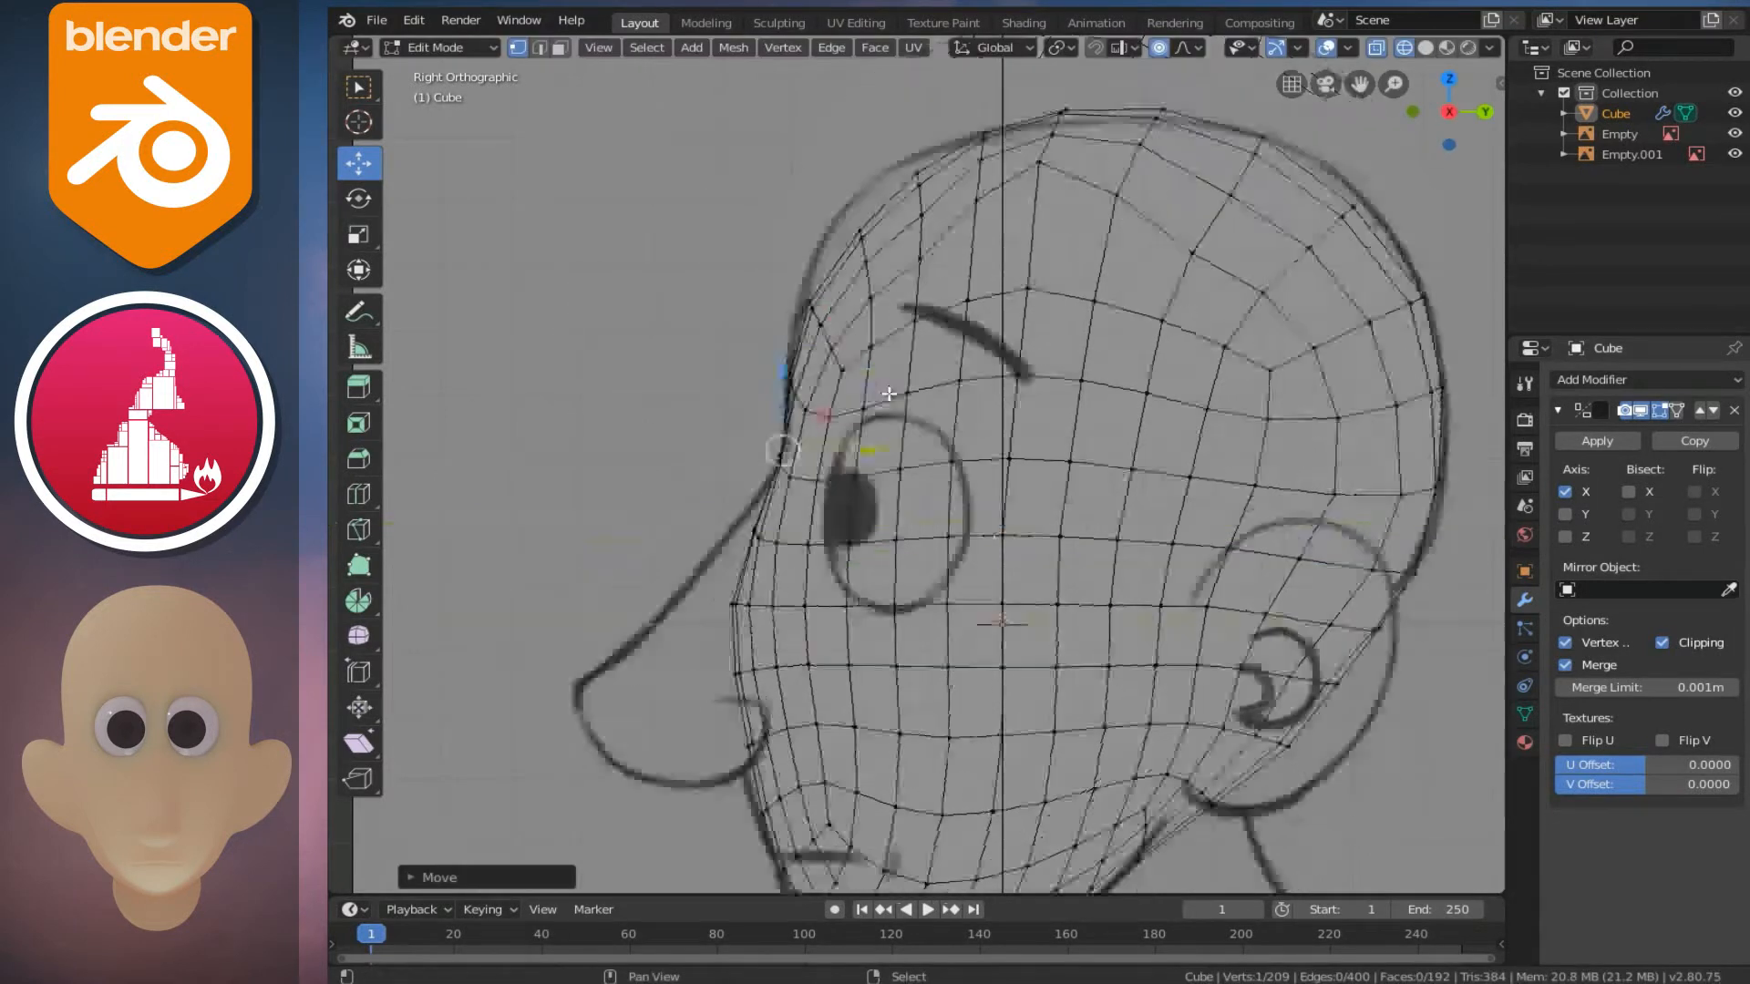
right_click(860, 260)
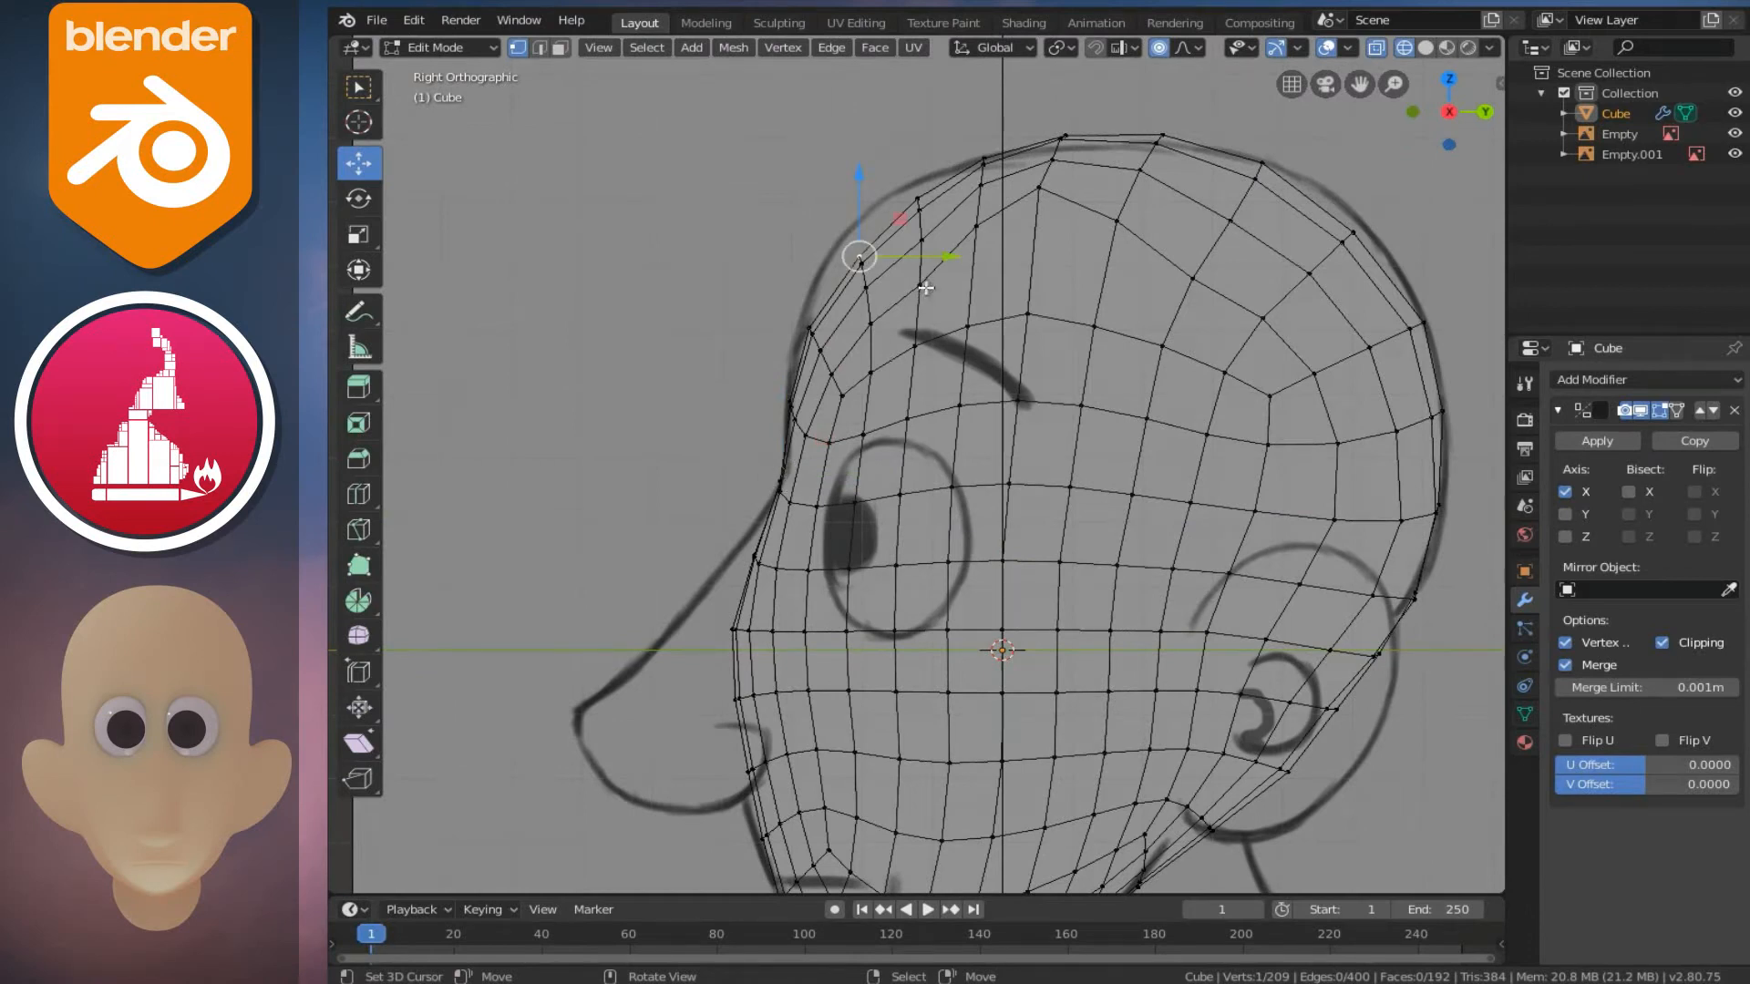
key(g)
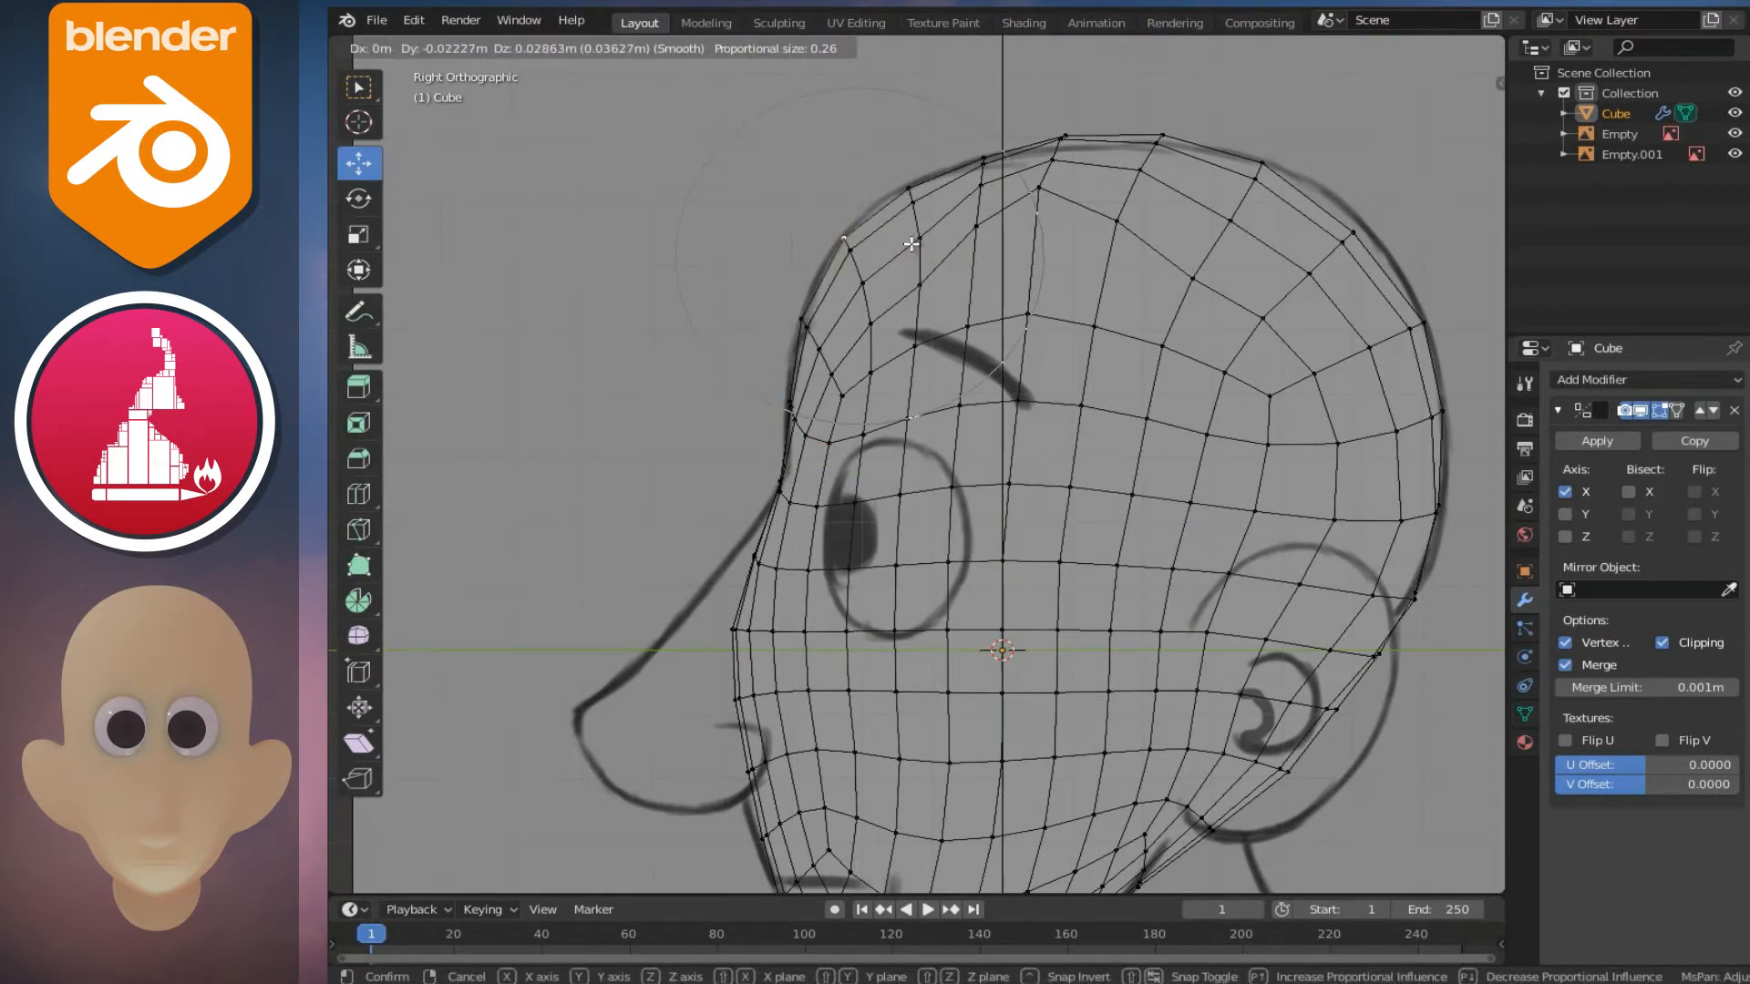
click(911, 243)
- Return to Object Mode and add a Subdivision Surface modifier to the head
scroll(938, 398, down, 2)
shift+scroll(960, 444, down, 6)
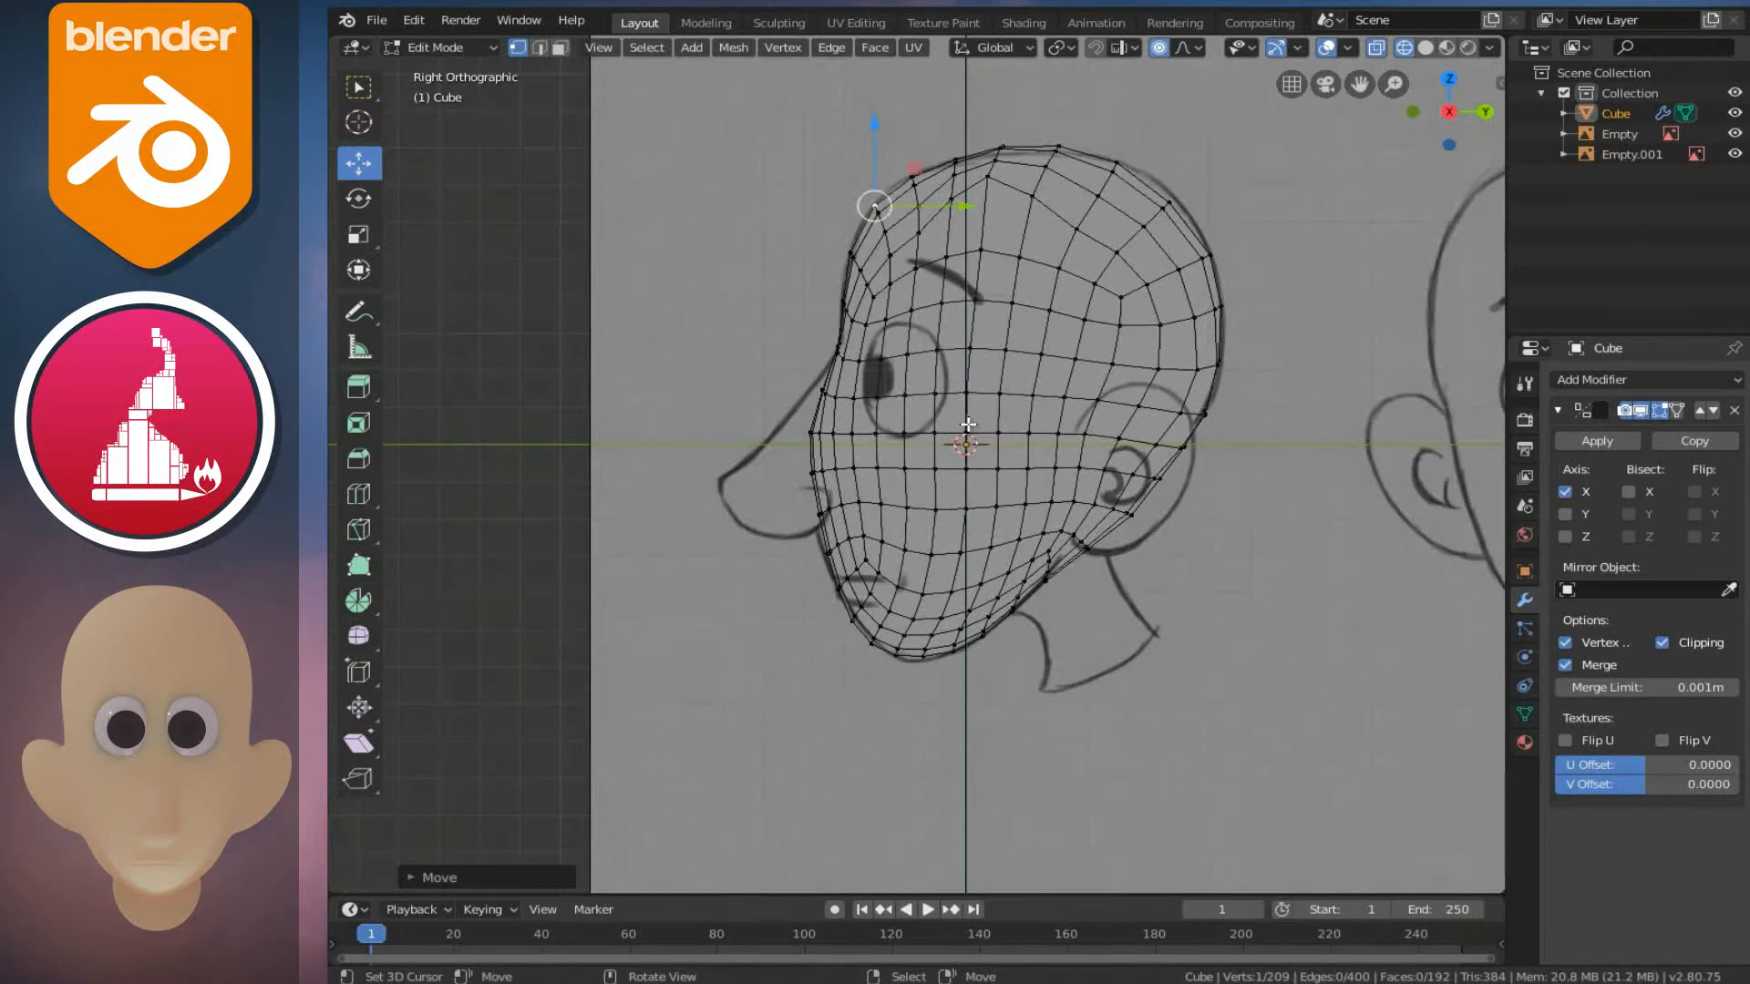
scroll(888, 452, up, 2)
scroll(880, 436, down, 4)
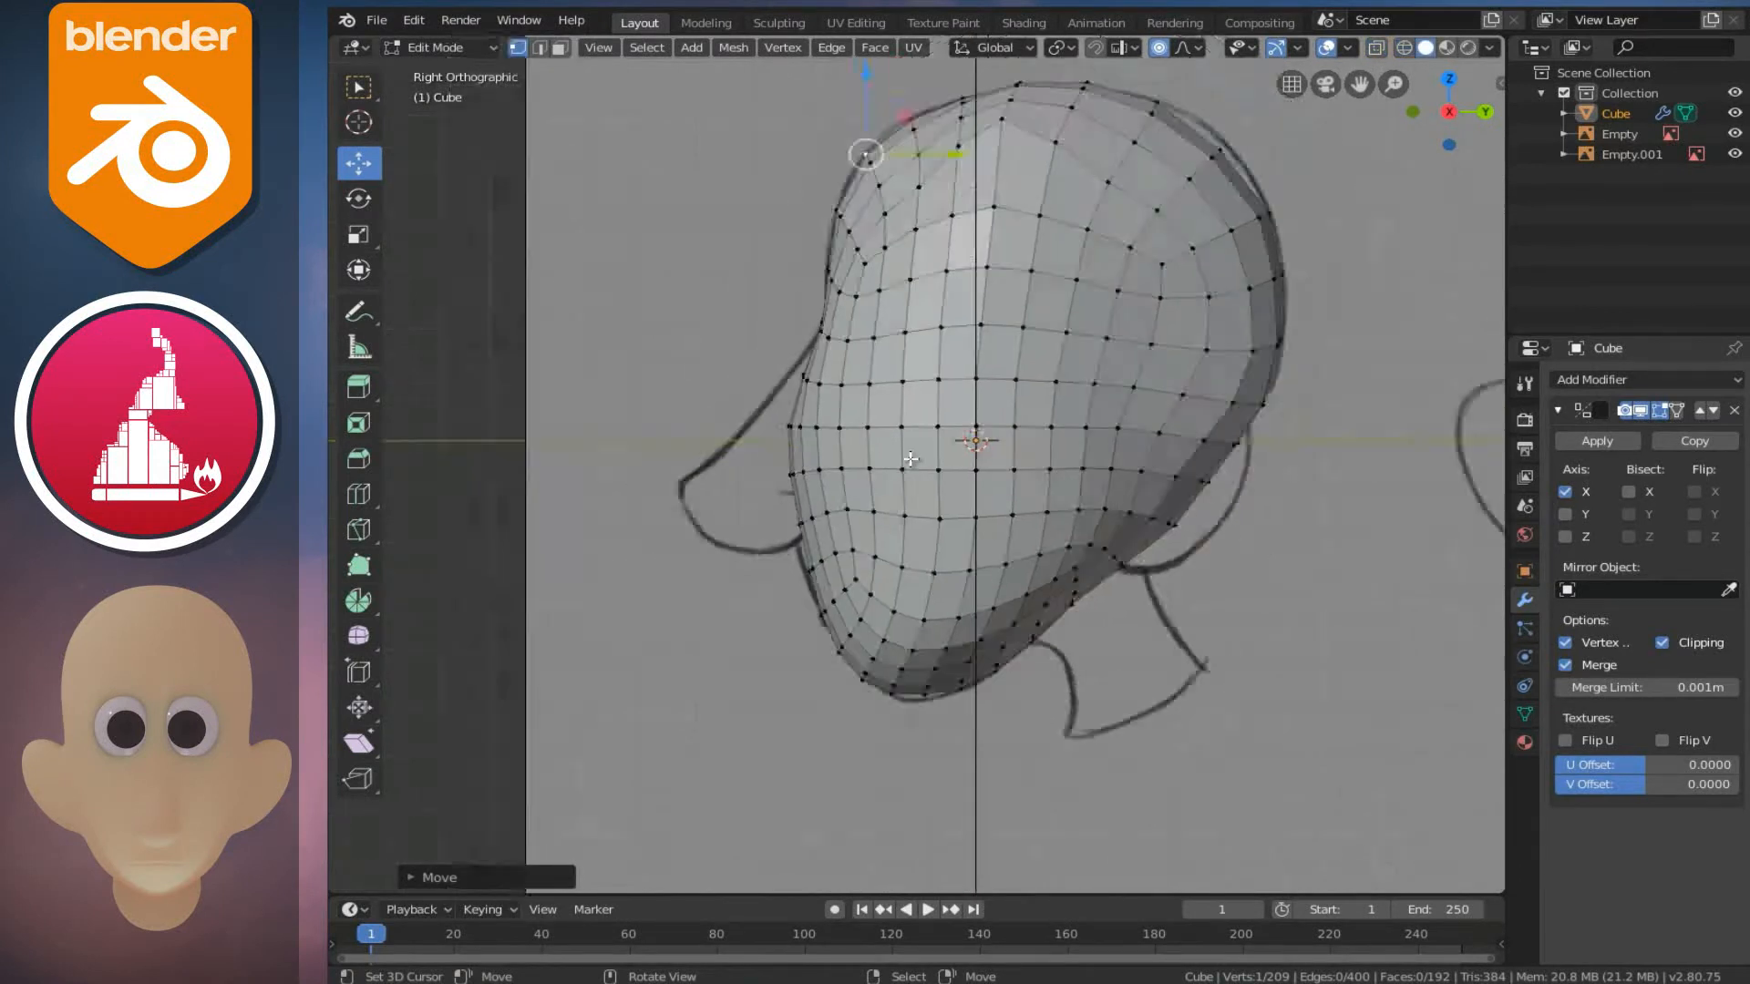
mouse_move(879, 436)
middle_down()
mouse_move(1201, 513)
mouse_move(1002, 438)
mouse_move(1166, 506)
mouse_move(916, 476)
mouse_move(1037, 496)
middle_up()
key(Tab)
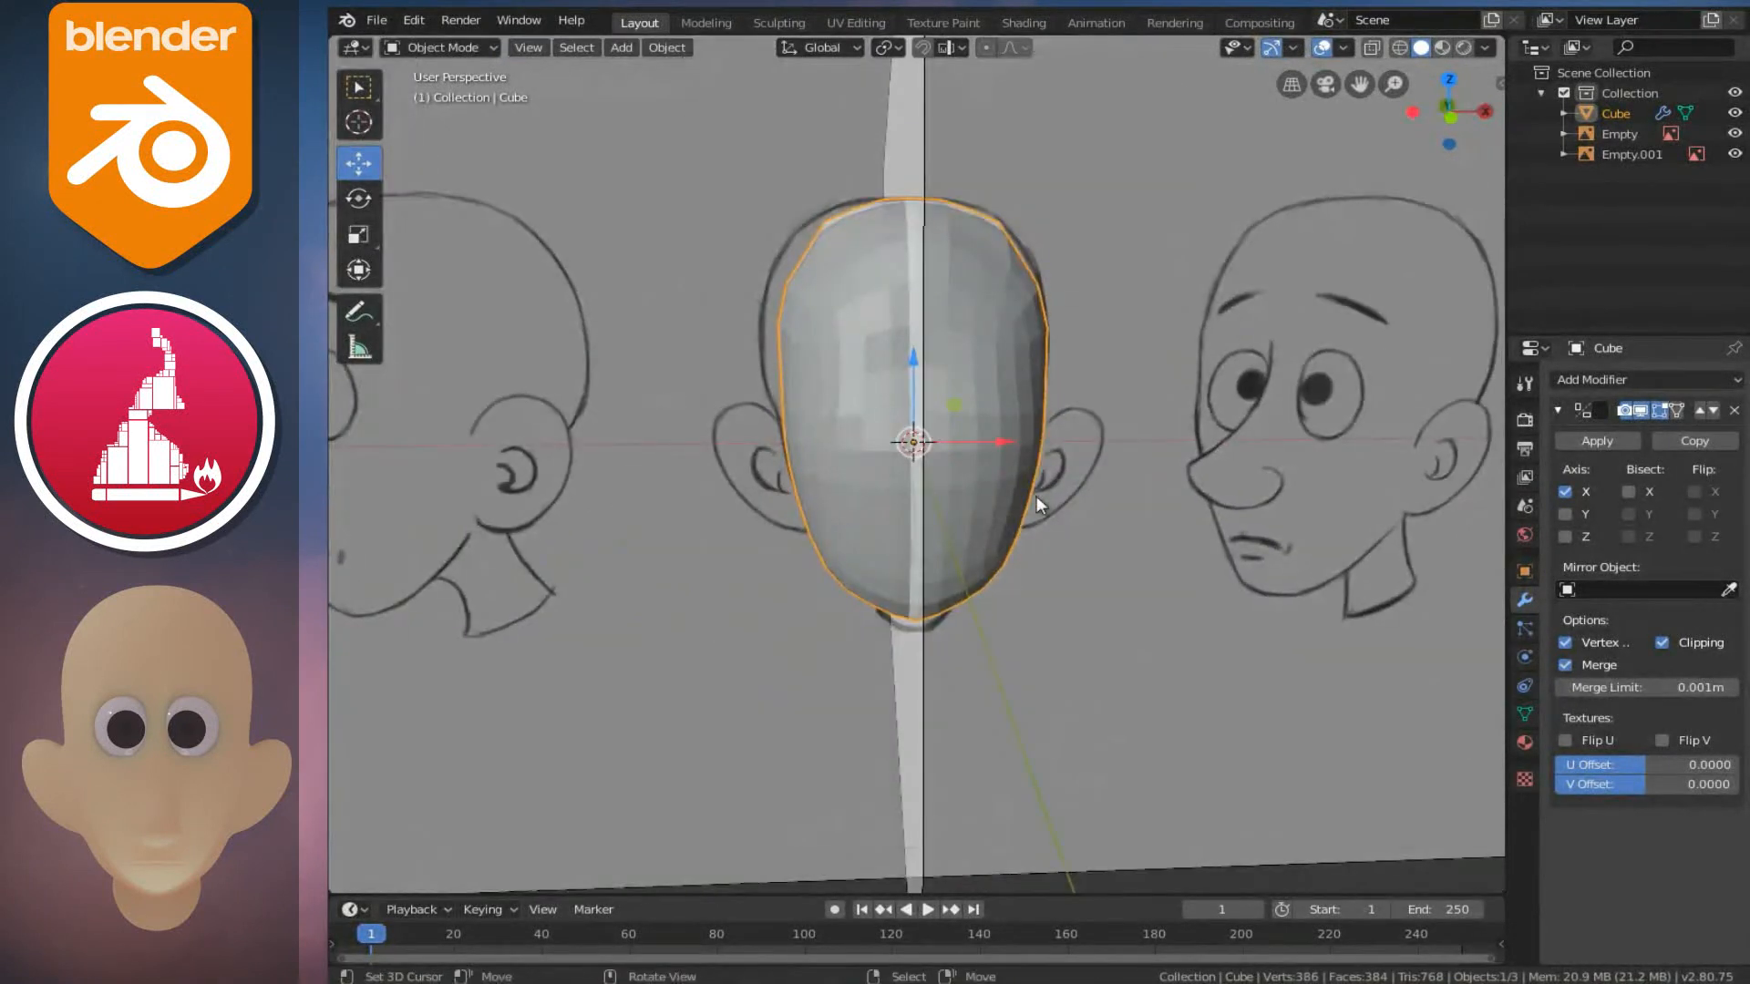
click(1592, 374)
click(1340, 719)
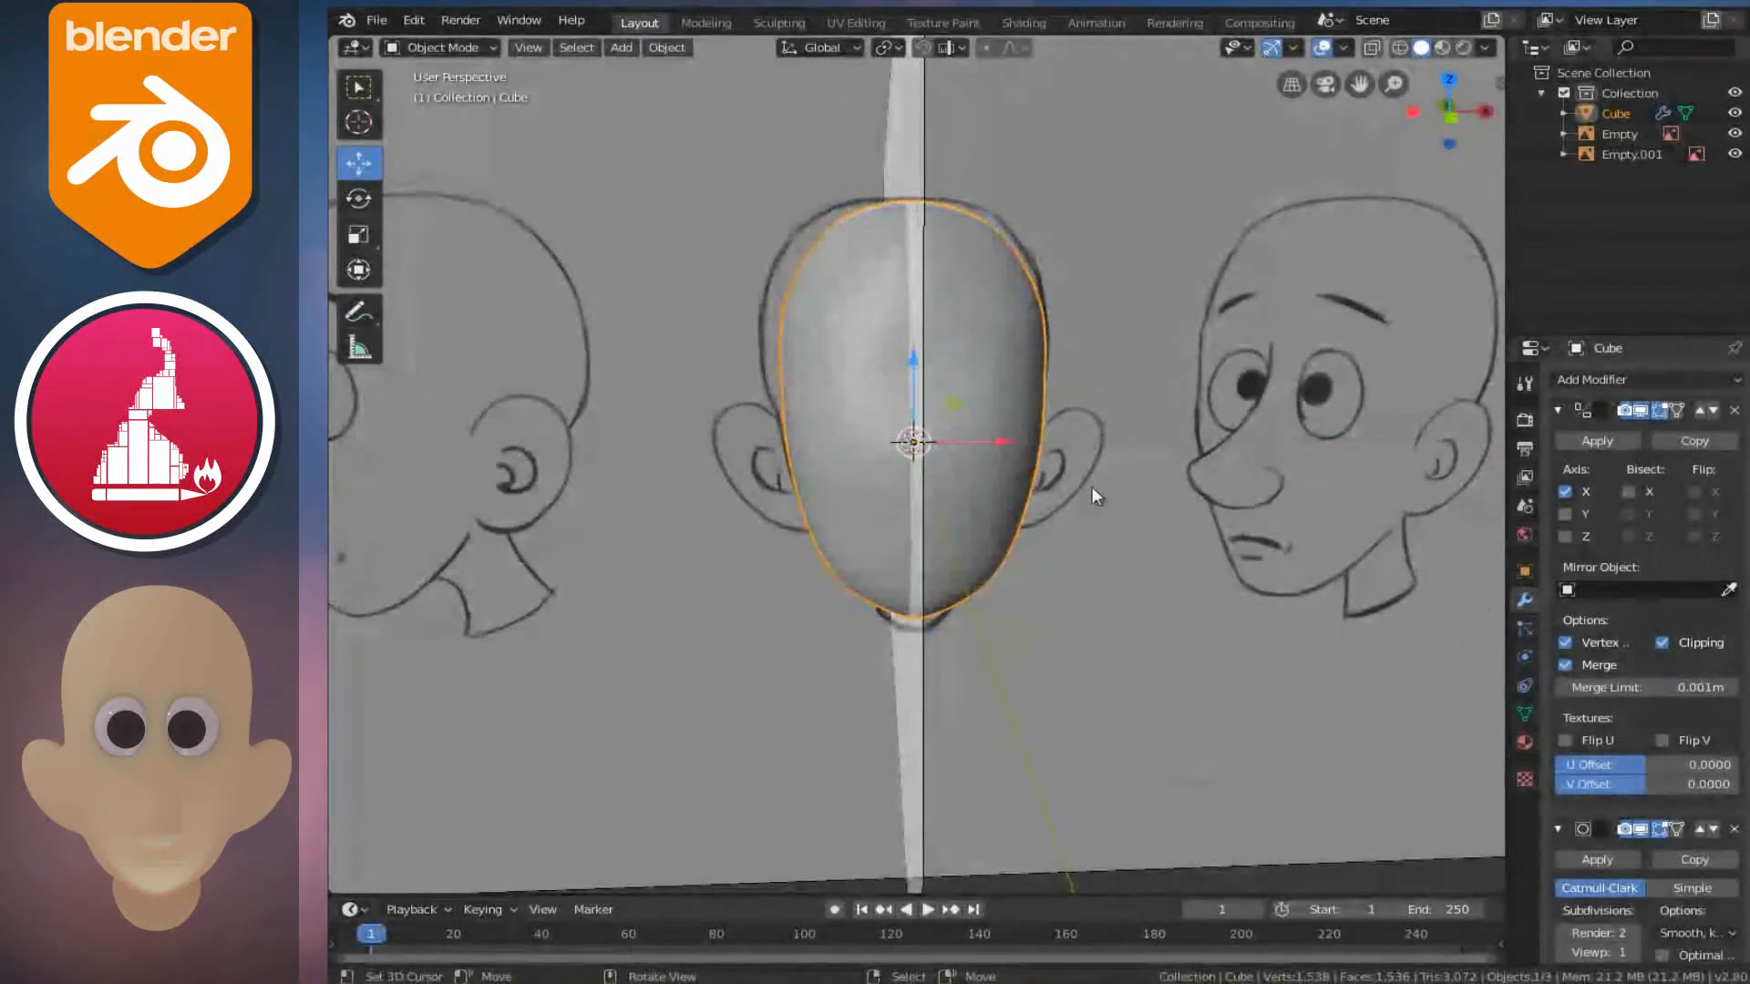
- Set the Subdivision Surface viewport level to 2 and shade the head smooth
middle_drag(1091, 487, 1106, 567)
scroll(1578, 849, down, 1)
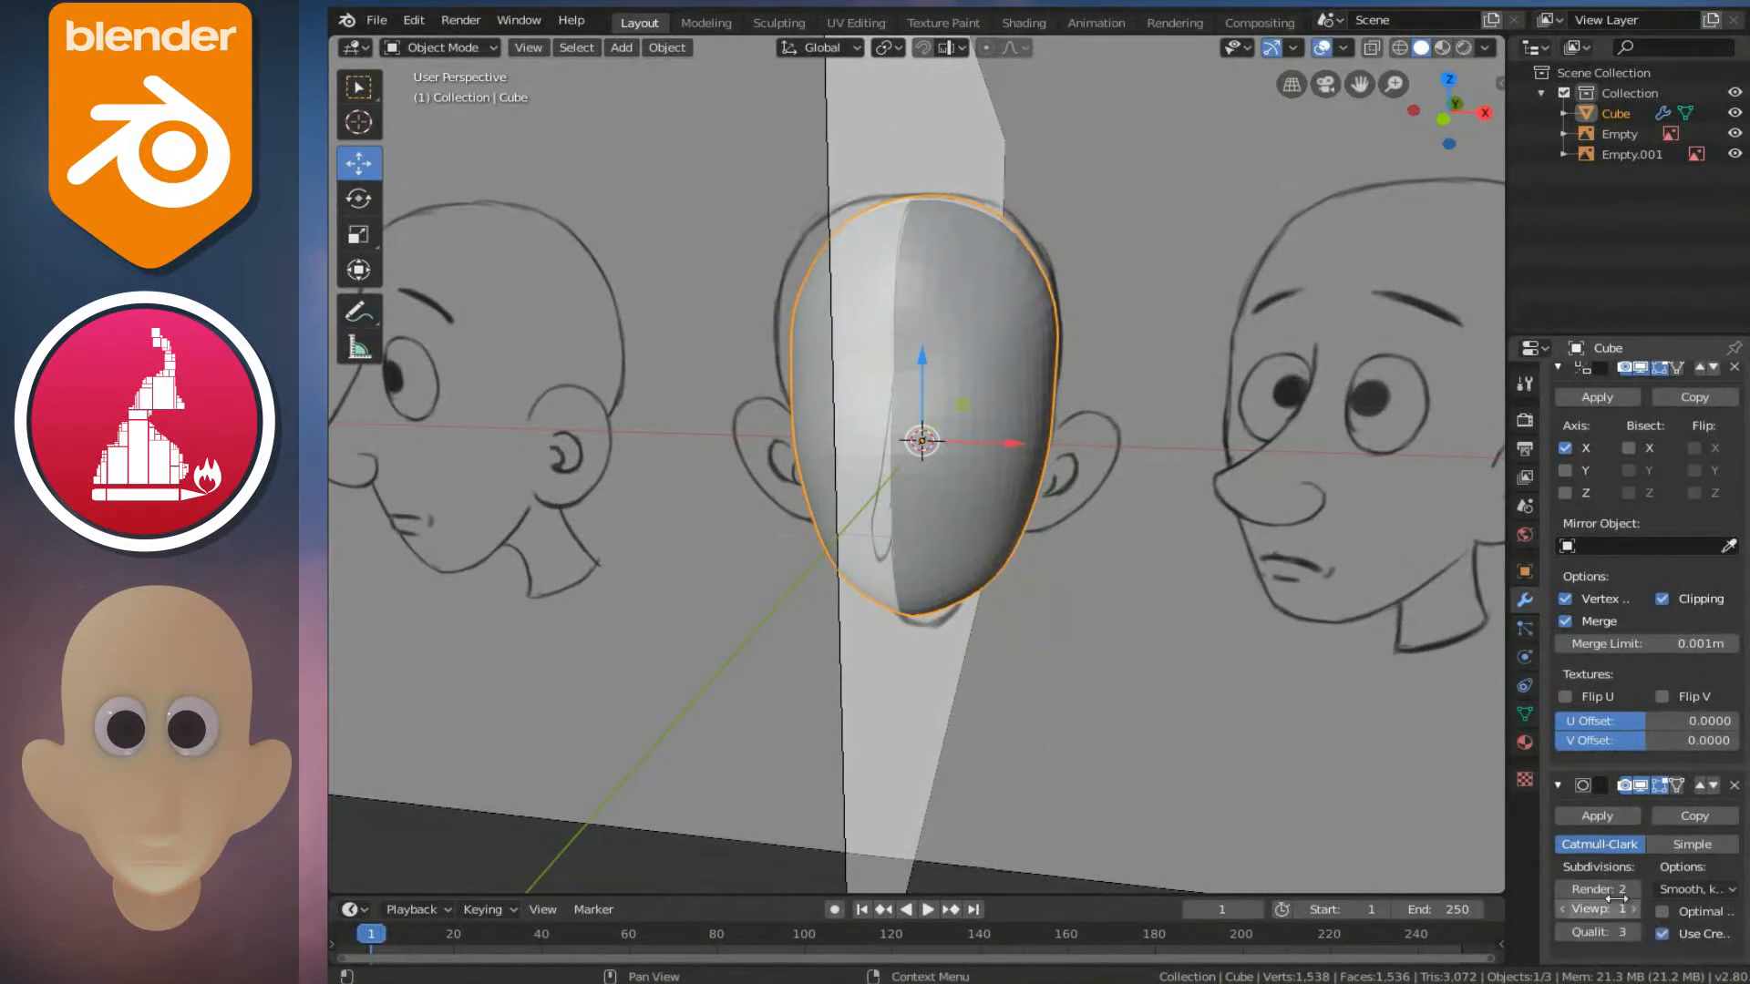
click(1633, 908)
middle_drag(1029, 592, 940, 537)
right_click(1011, 538)
click(1011, 536)
- Compare the subdivided mesh in Edit Mode with the side and front reference drawings
key(Tab)
middle_drag(955, 601, 986, 750)
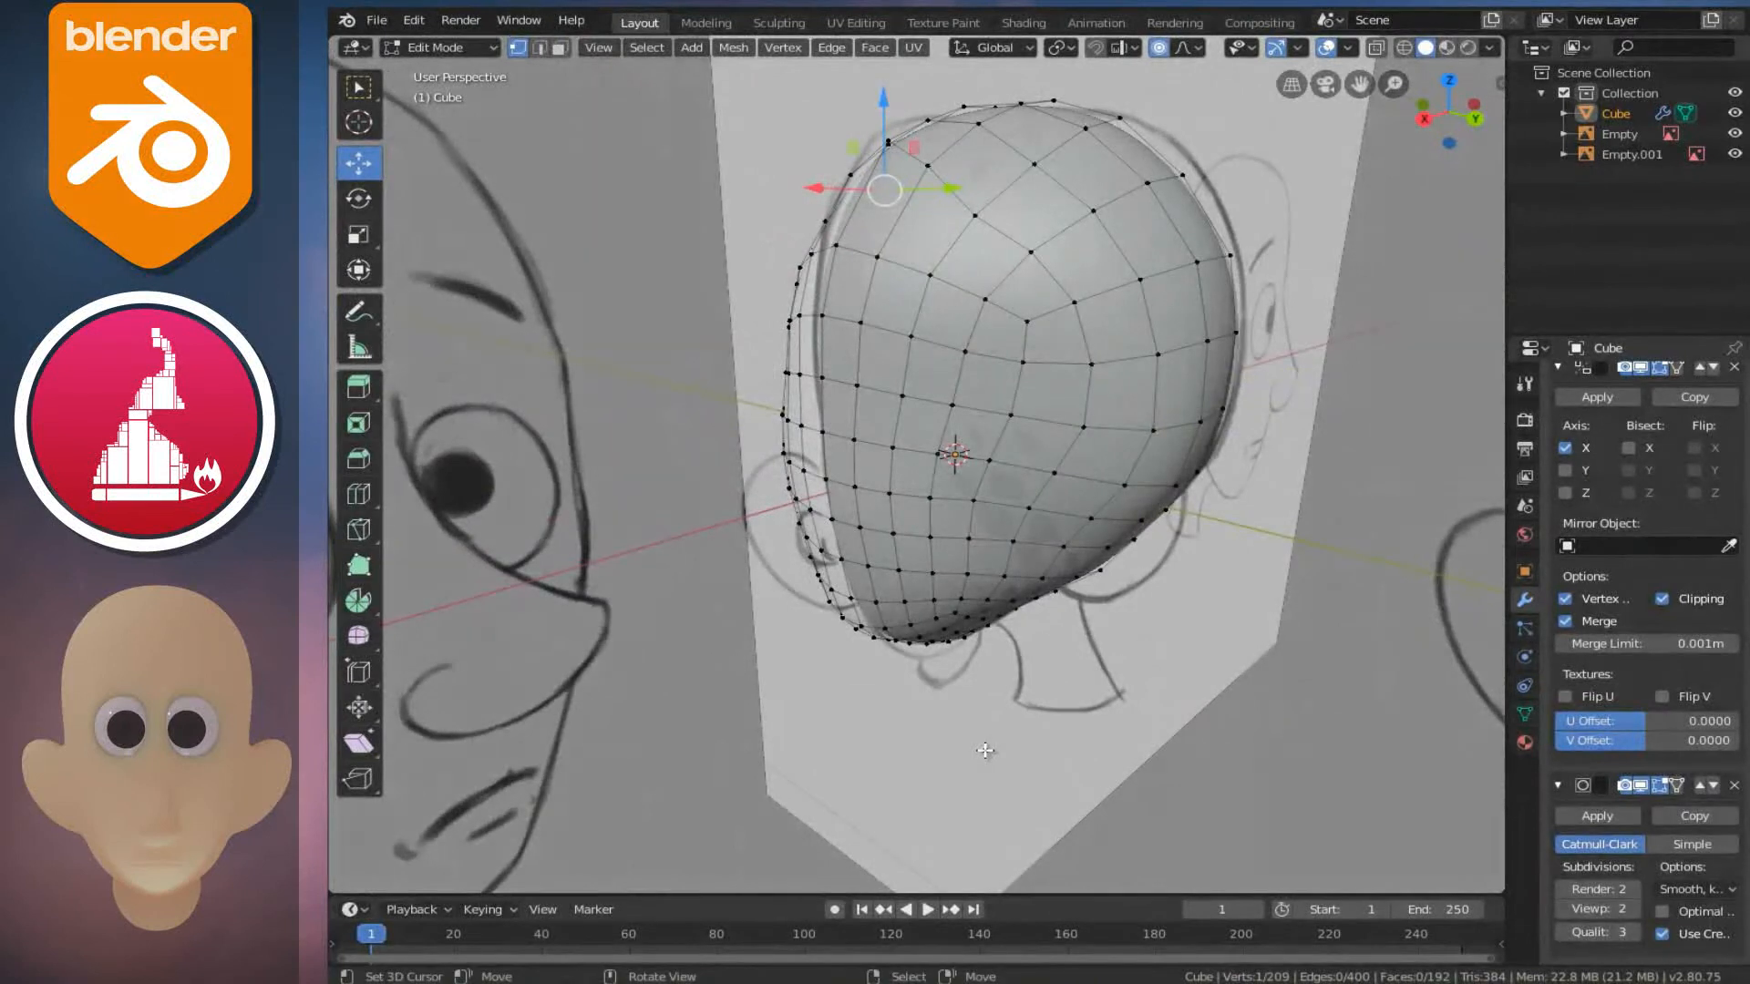
key(KP_3)
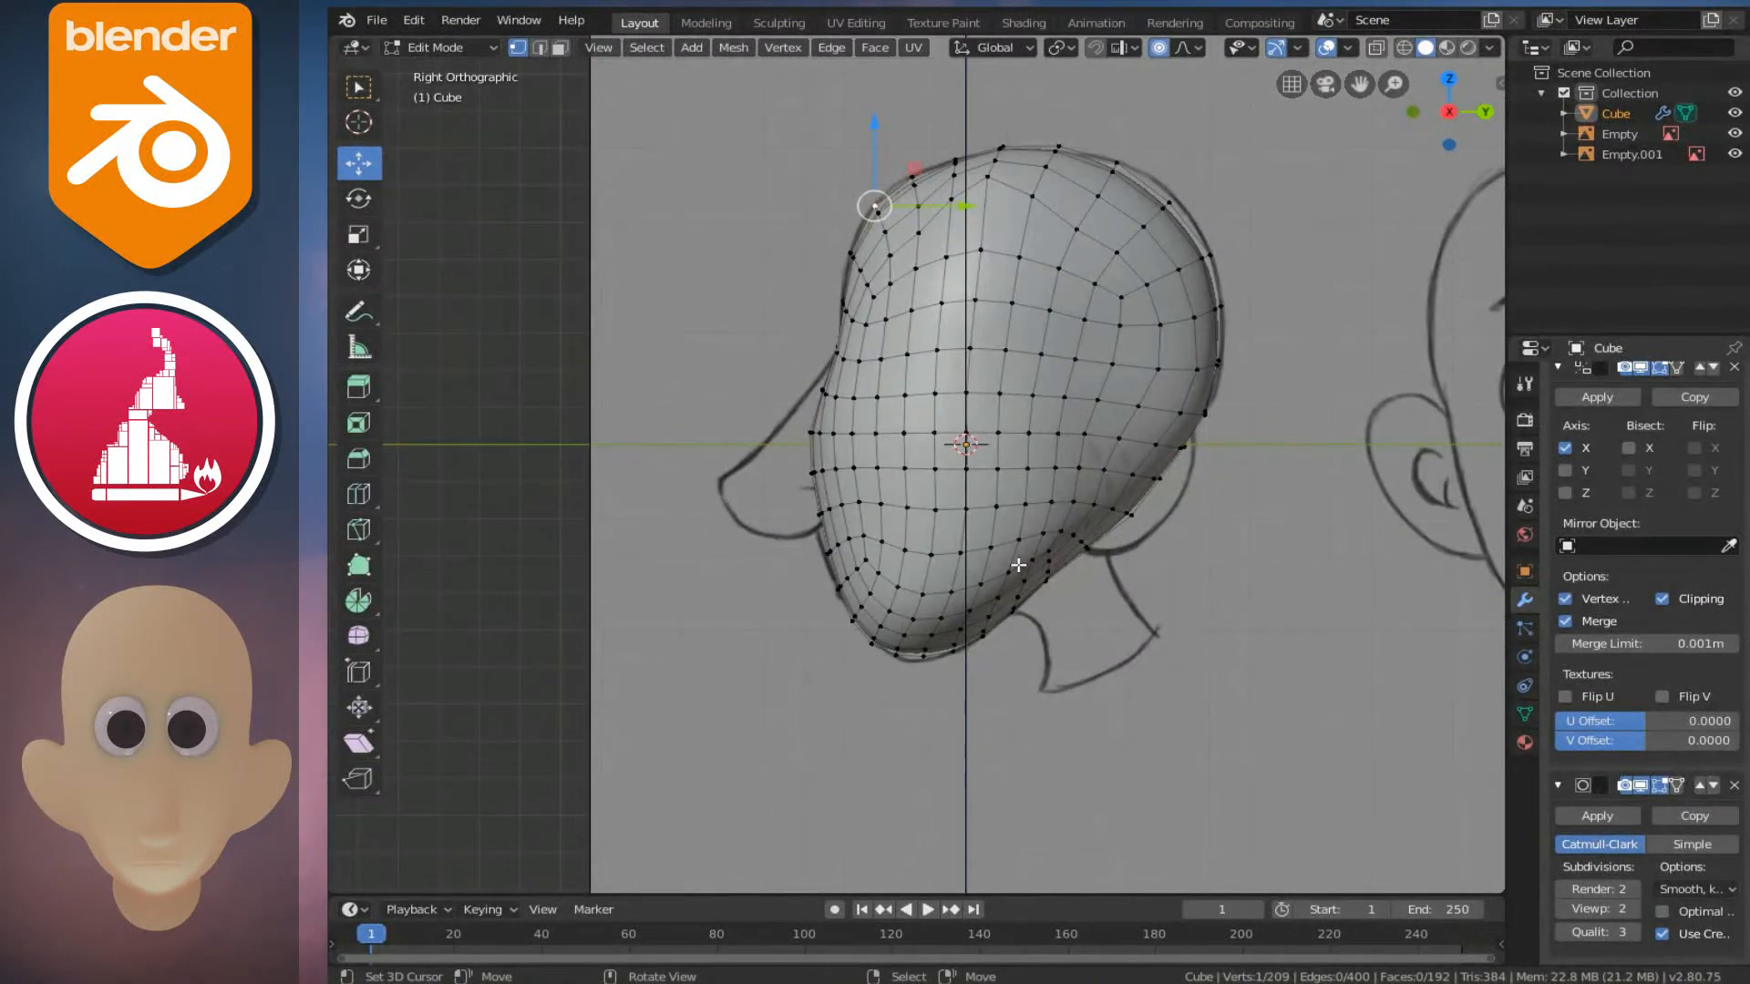
key(KP_1)
key(shift+z)
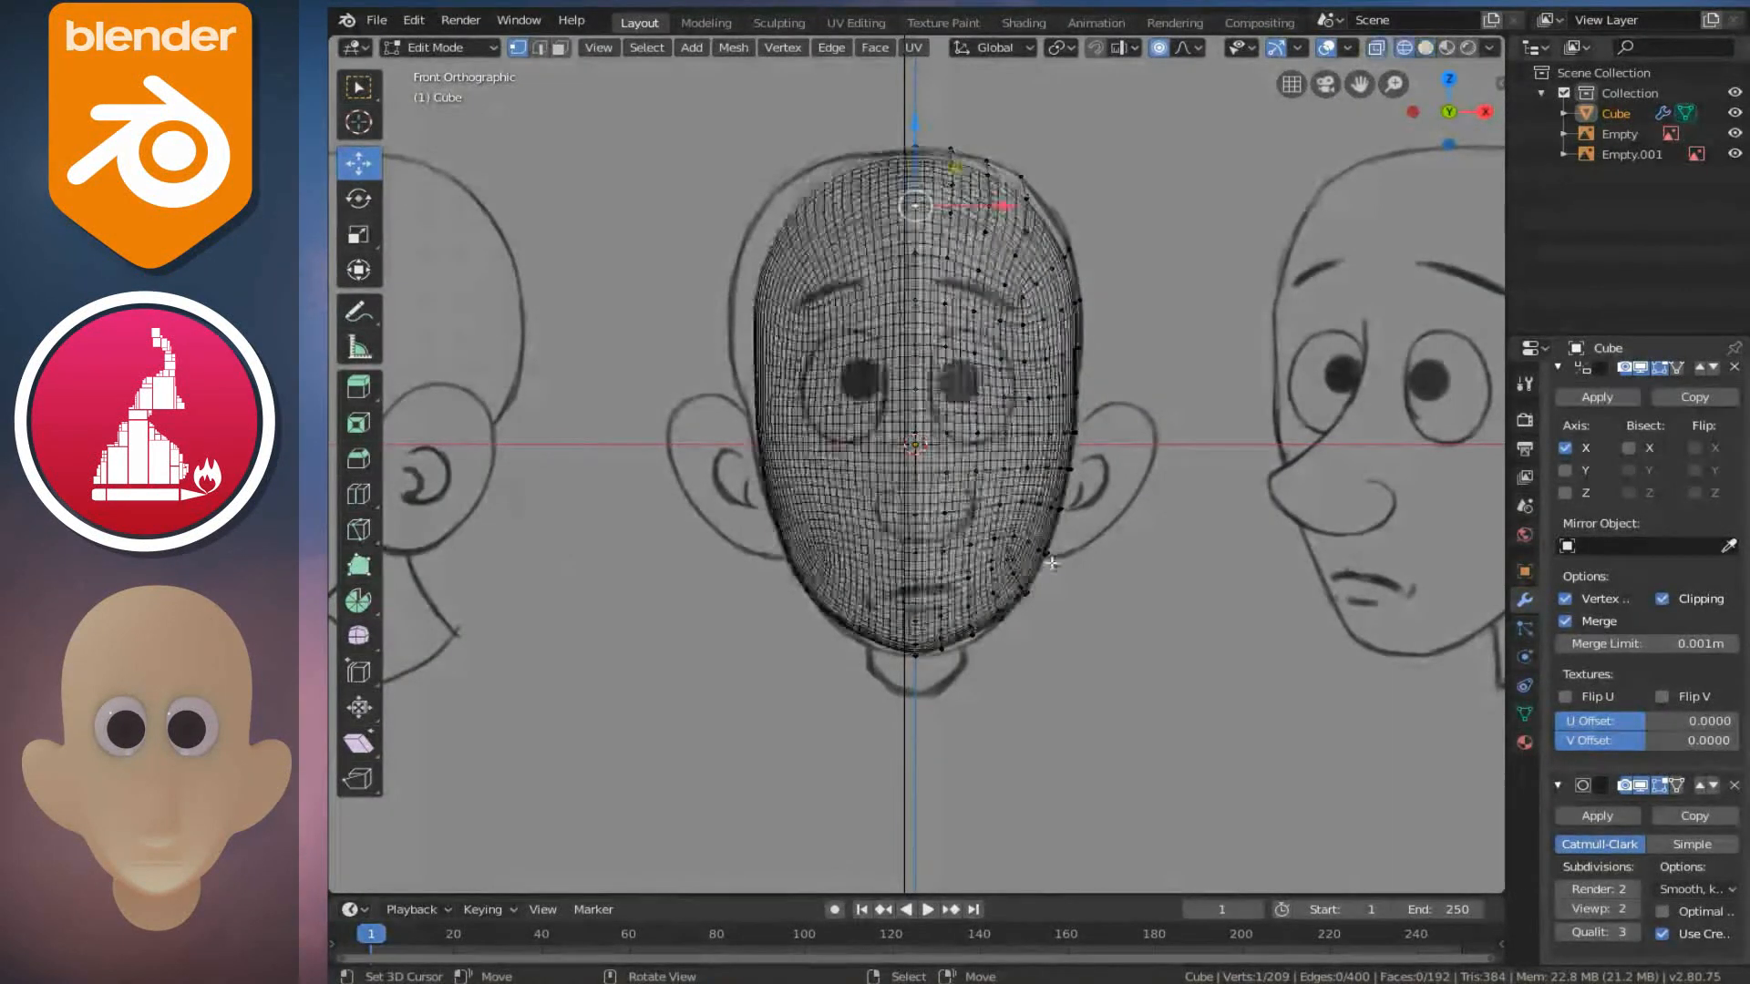
scroll(1130, 405, up, 1)
key(shift+z)
scroll(1130, 405, down, 2)
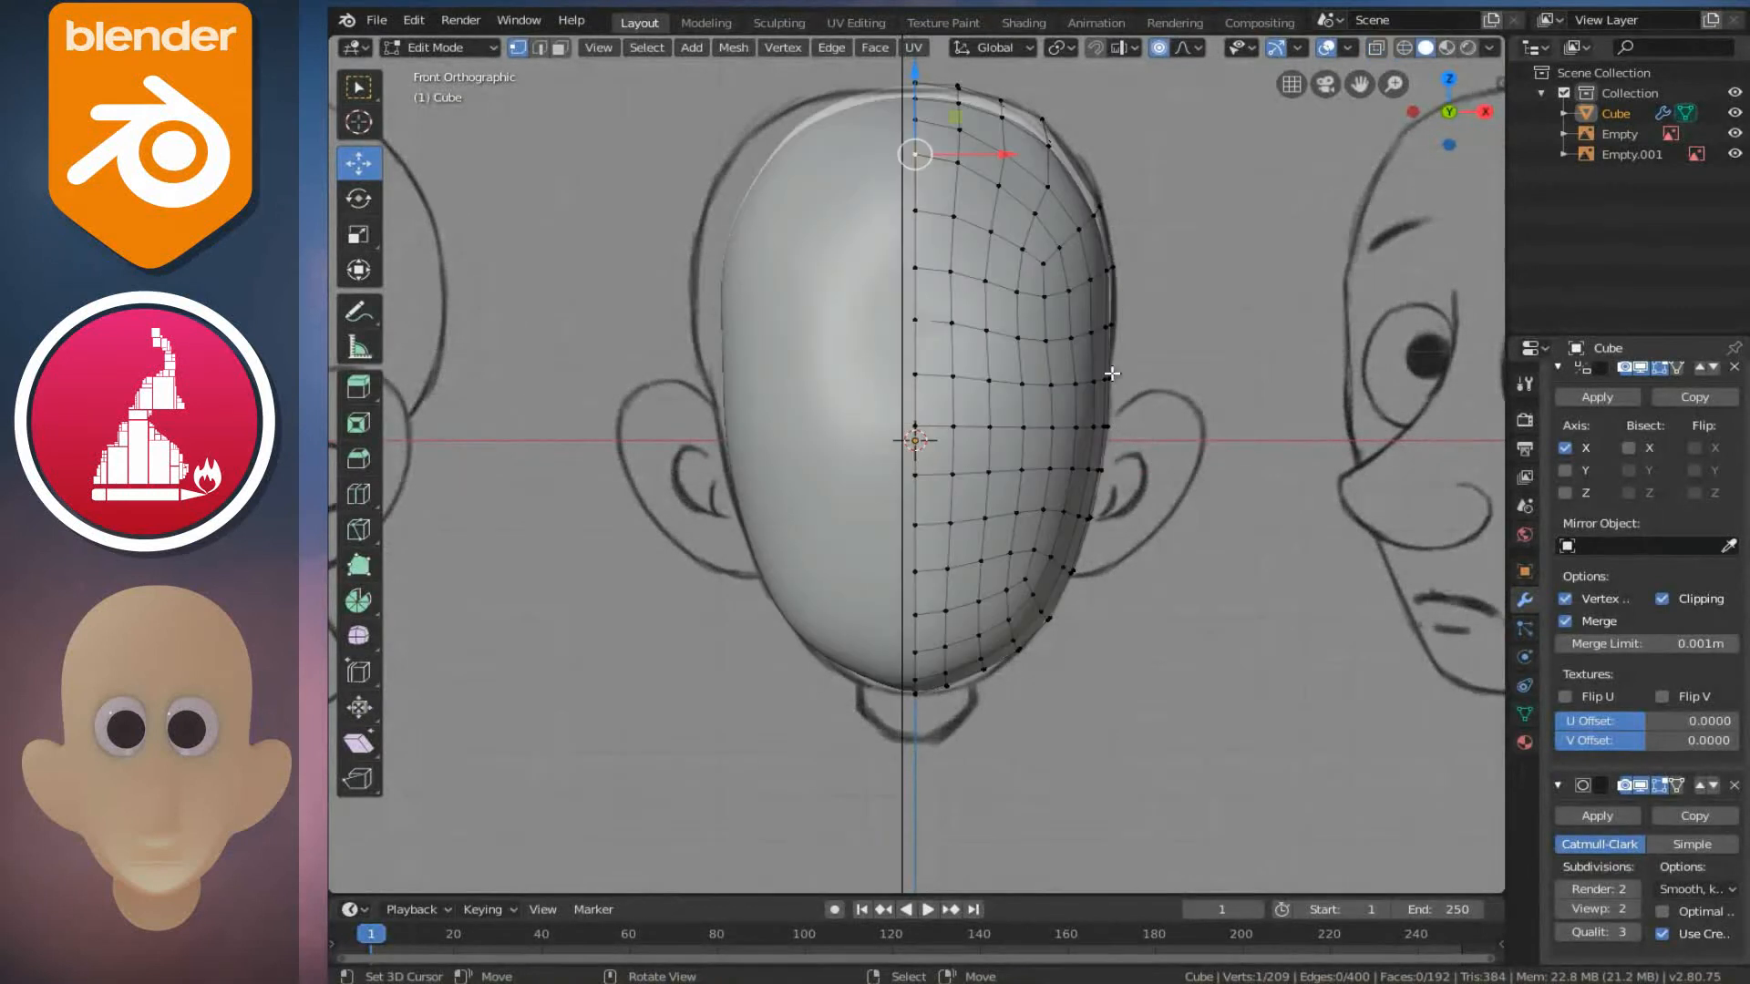
- Leave Edit Mode and hide both the front and side reference images
middle_drag(1130, 405, 1241, 509)
key(Tab)
click(1241, 509)
key(h)
click(755, 583)
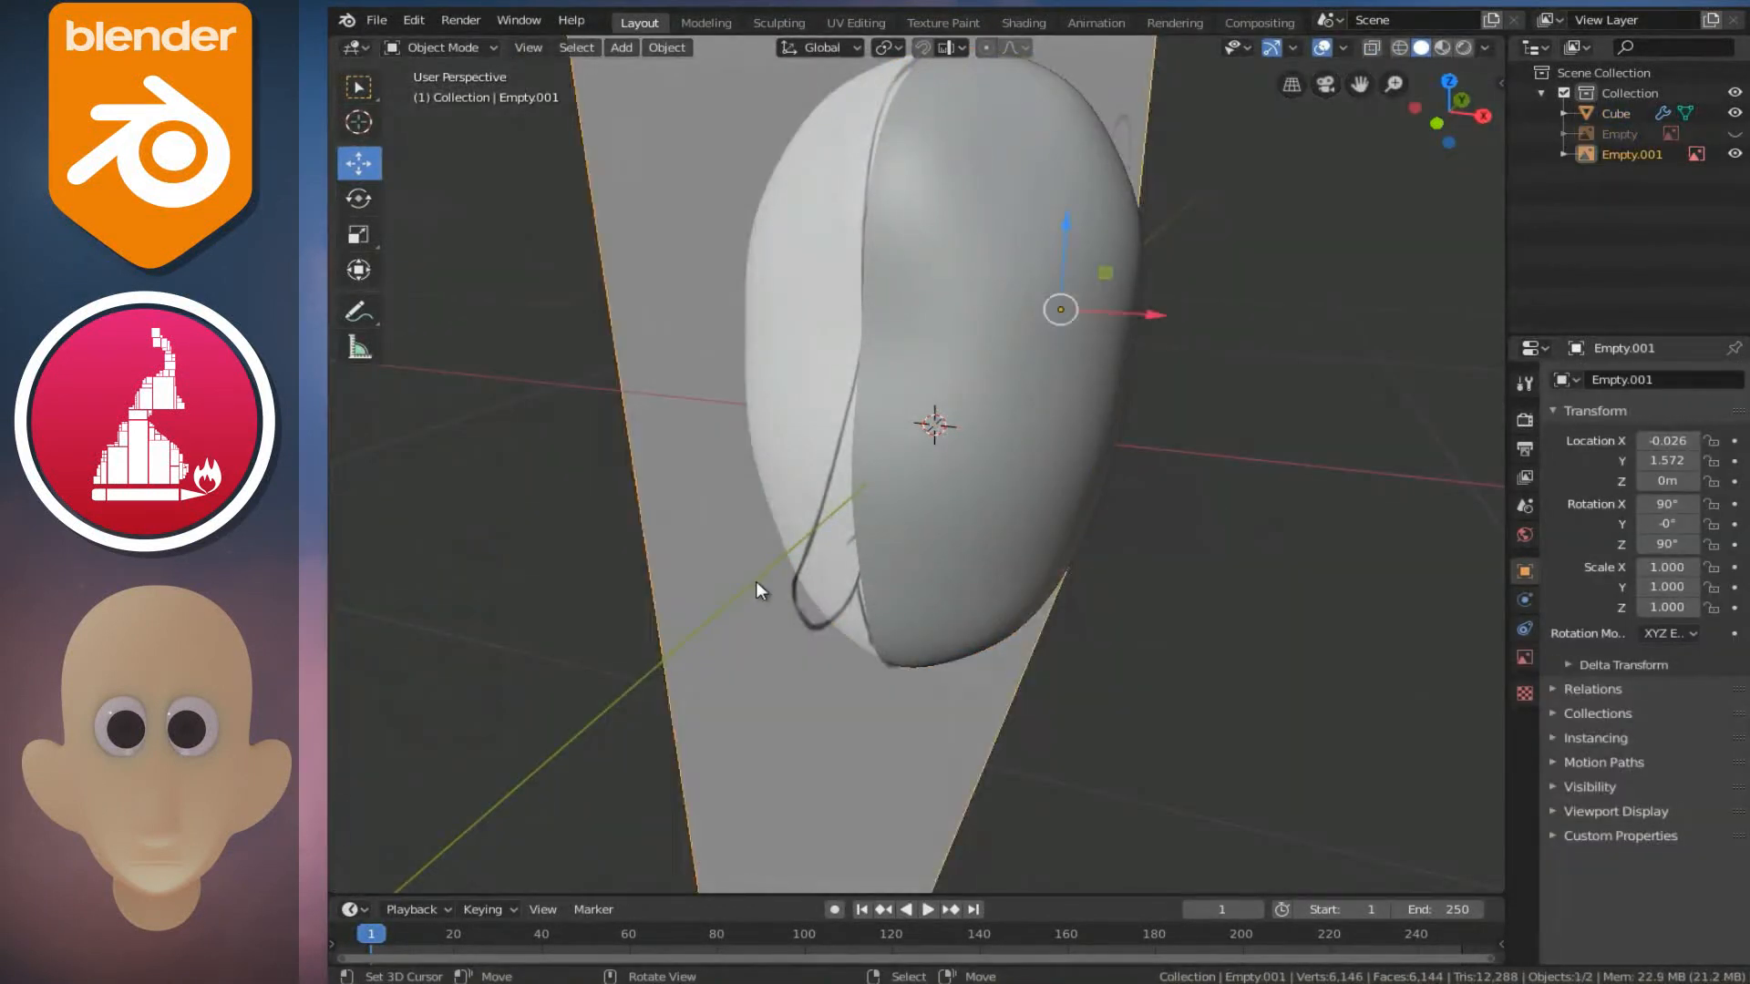
key(h)
- Enter Edit Mode on the head, select a vertex at the upper rear side and grow the selection five times
click(987, 413)
key(Tab)
middle_drag(1061, 415, 1023, 422)
right_click(1105, 441)
middle_drag(1166, 477, 1171, 482)
drag(1190, 495, 1196, 497)
middle_drag(1196, 497, 1222, 472)
right_click(1165, 411)
drag(1222, 472, 1251, 469)
middle_drag(1251, 469, 1165, 423)
middle_drag(1191, 437, 1258, 485)
drag(1259, 487, 1268, 498)
scroll(1271, 495, down, 3)
middle_drag(1268, 498, 1111, 396)
key(ctrl+KP_Add)
key(ctrl+KP_Add)
key(ctrl+KP_Add)
key(ctrl+KP_Add)
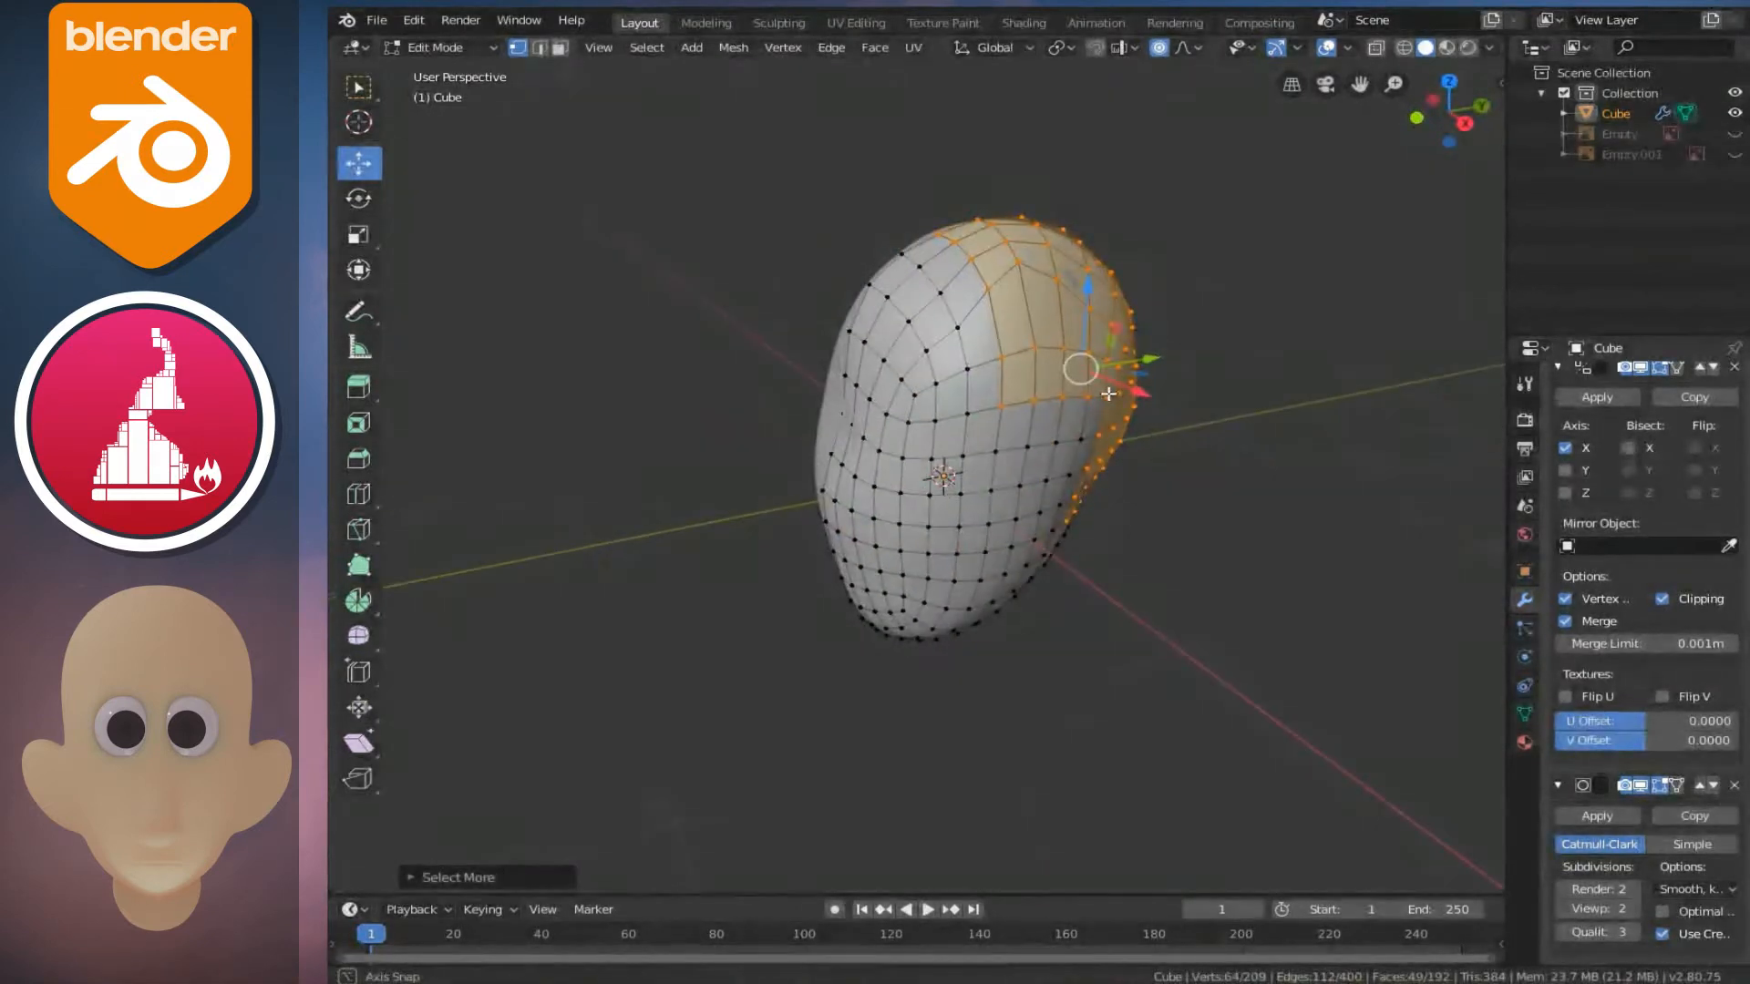
key(ctrl+KP_Add)
- Apply Smooth Vertices twice to the selected rear area and check the result in Object Mode
right_click(1054, 452)
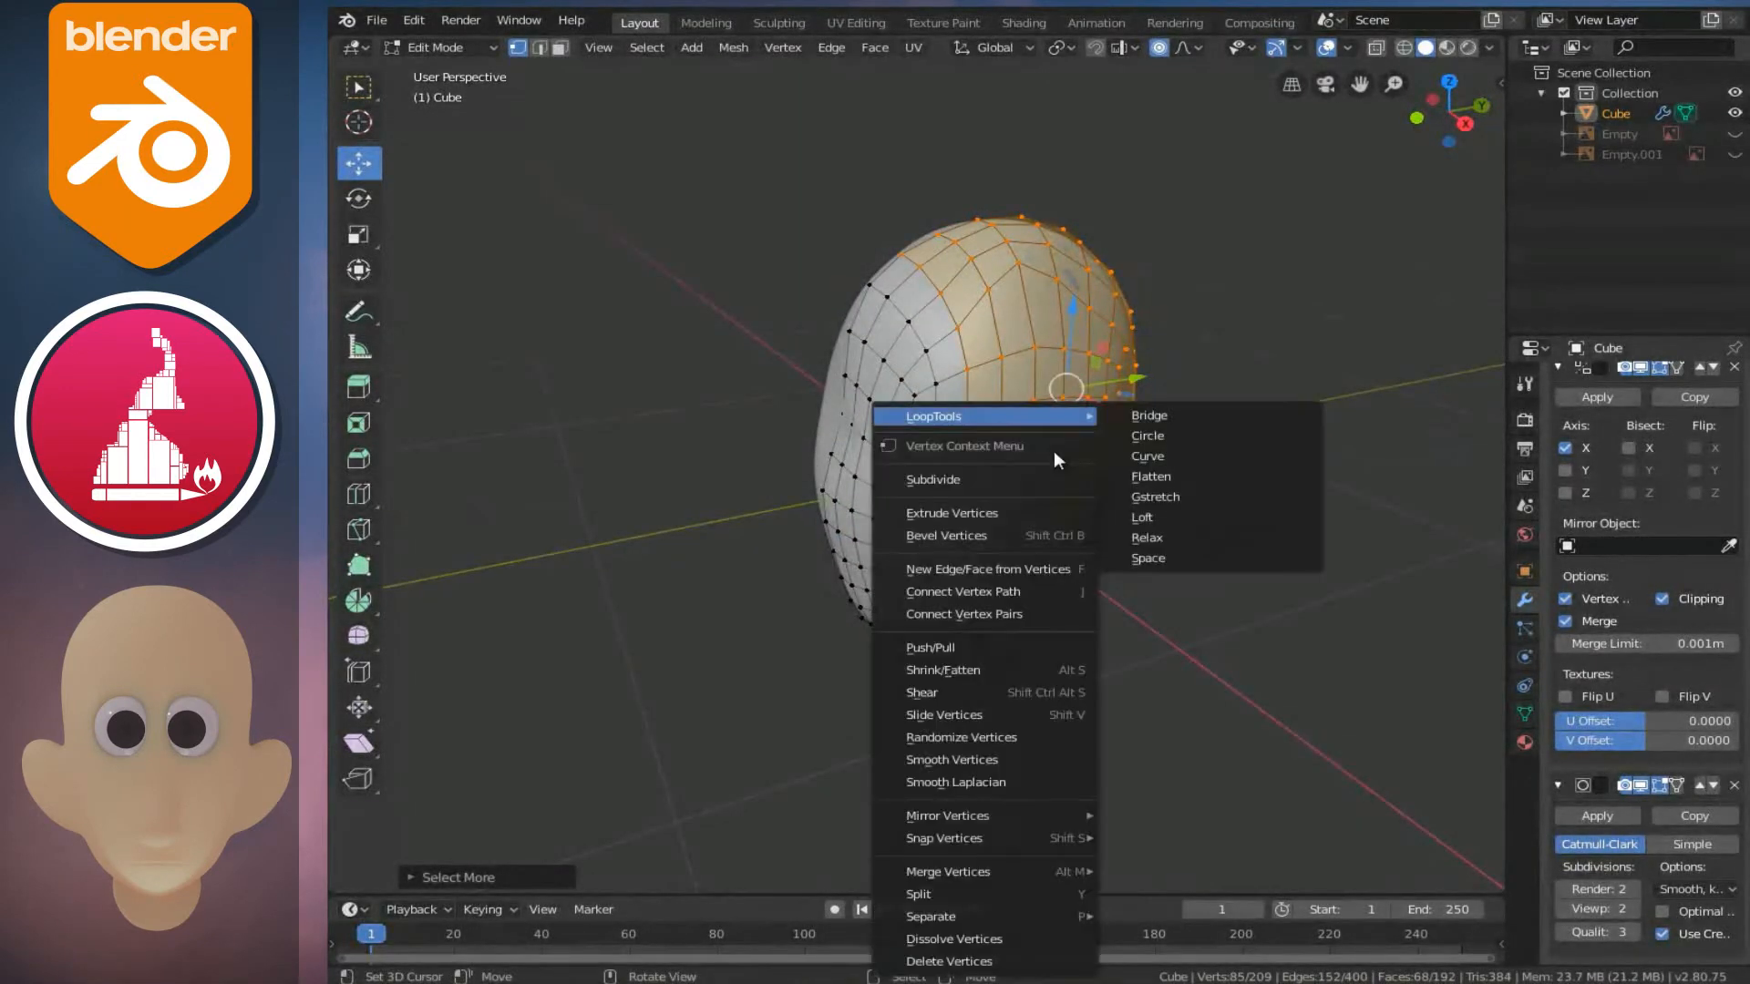
click(964, 758)
right_click(1019, 593)
click(1019, 592)
middle_drag(1119, 421, 1095, 456)
key(Tab)
scroll(1090, 386, up, 3)
key(Tab)
- Adjust the vertex on the side of the upper forehead with proportional editing, including a move along Z, to even out the curvature
middle_drag(1090, 389, 912, 383)
click(840, 187)
key(g)
click(833, 185)
key(g)
key(z)
scroll(836, 173, up, 4)
drag(838, 116, 838, 111)
middle_drag(838, 118, 904, 173)
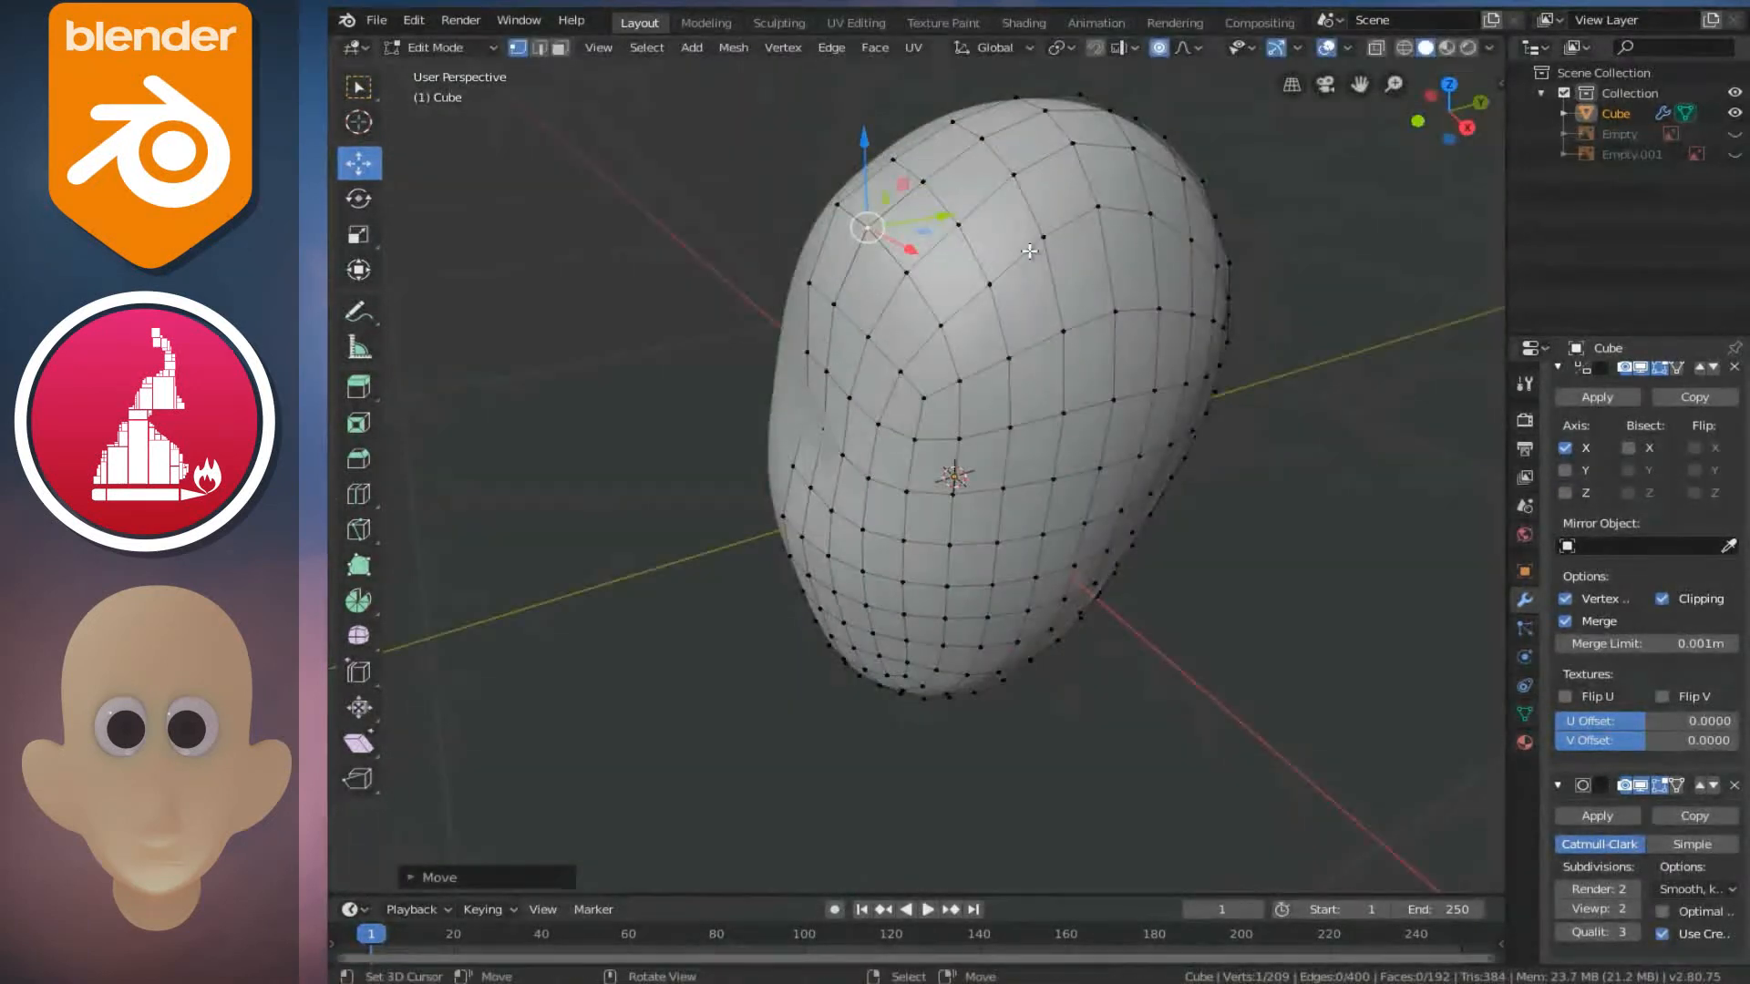
click(904, 268)
middle_drag(904, 268, 843, 246)
drag(994, 239, 980, 236)
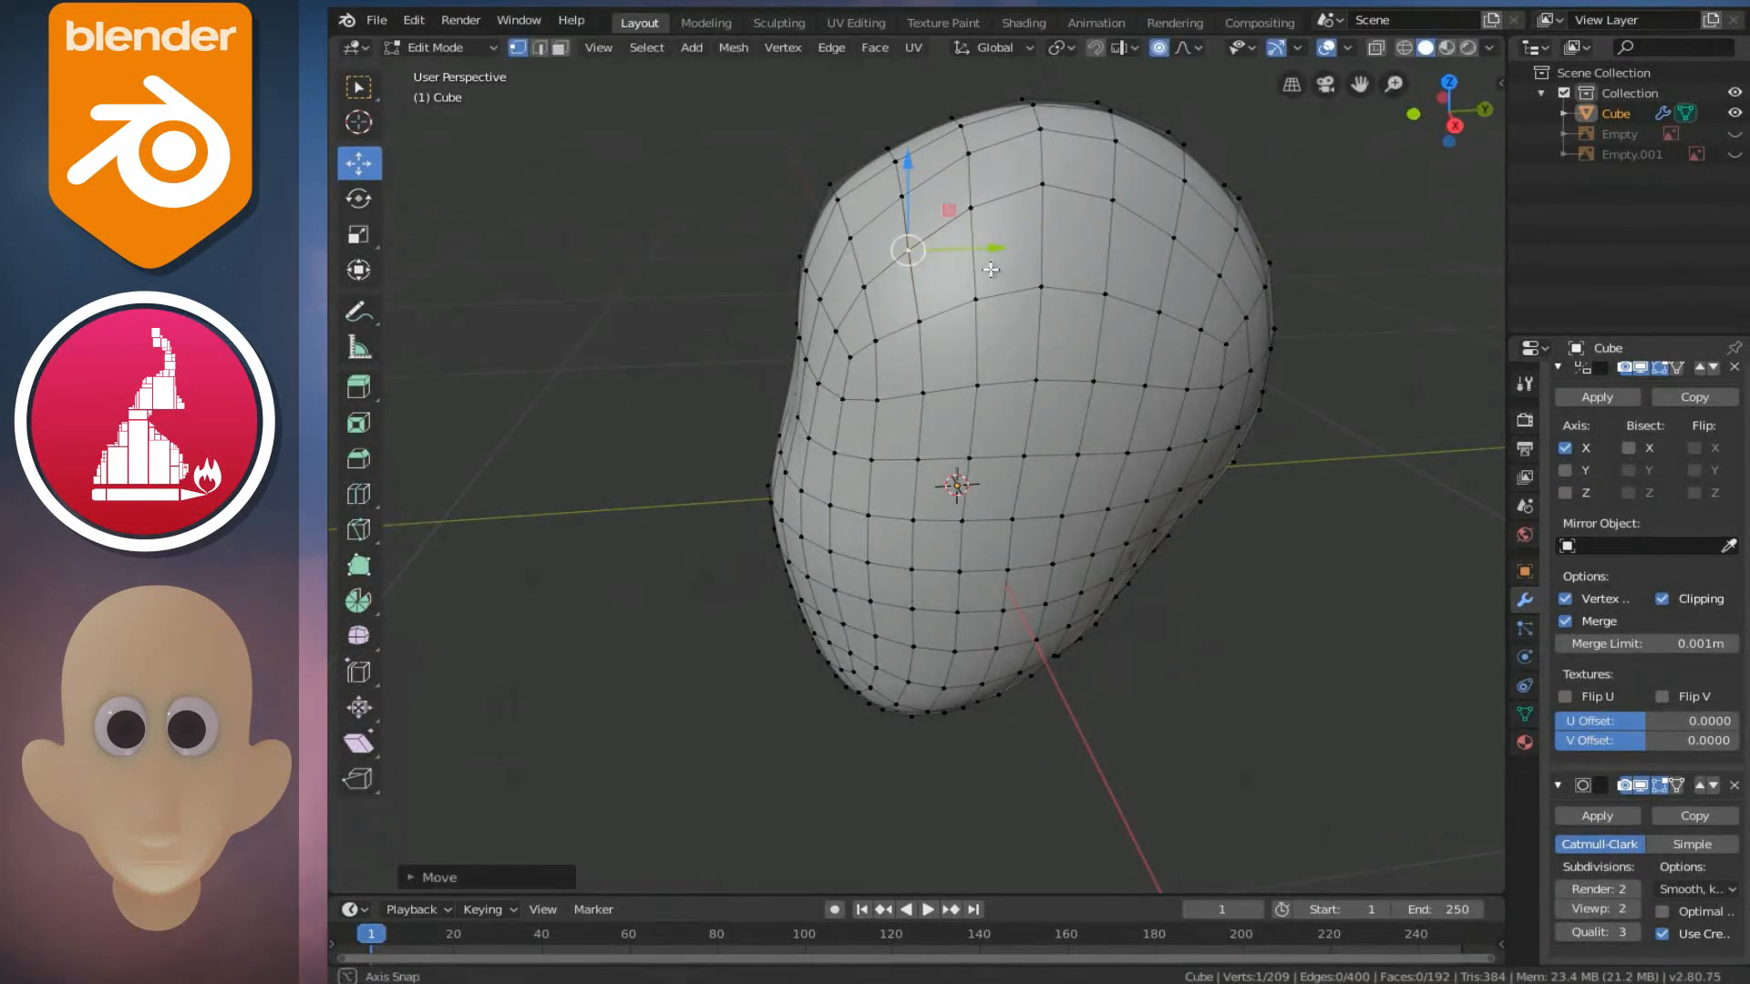
middle_drag(979, 237, 920, 239)
- Show the side reference image again and, in wireframe side view, move the rear crown vertex back and up towards the drawn skull outline
key(KP_3)
click(1735, 155)
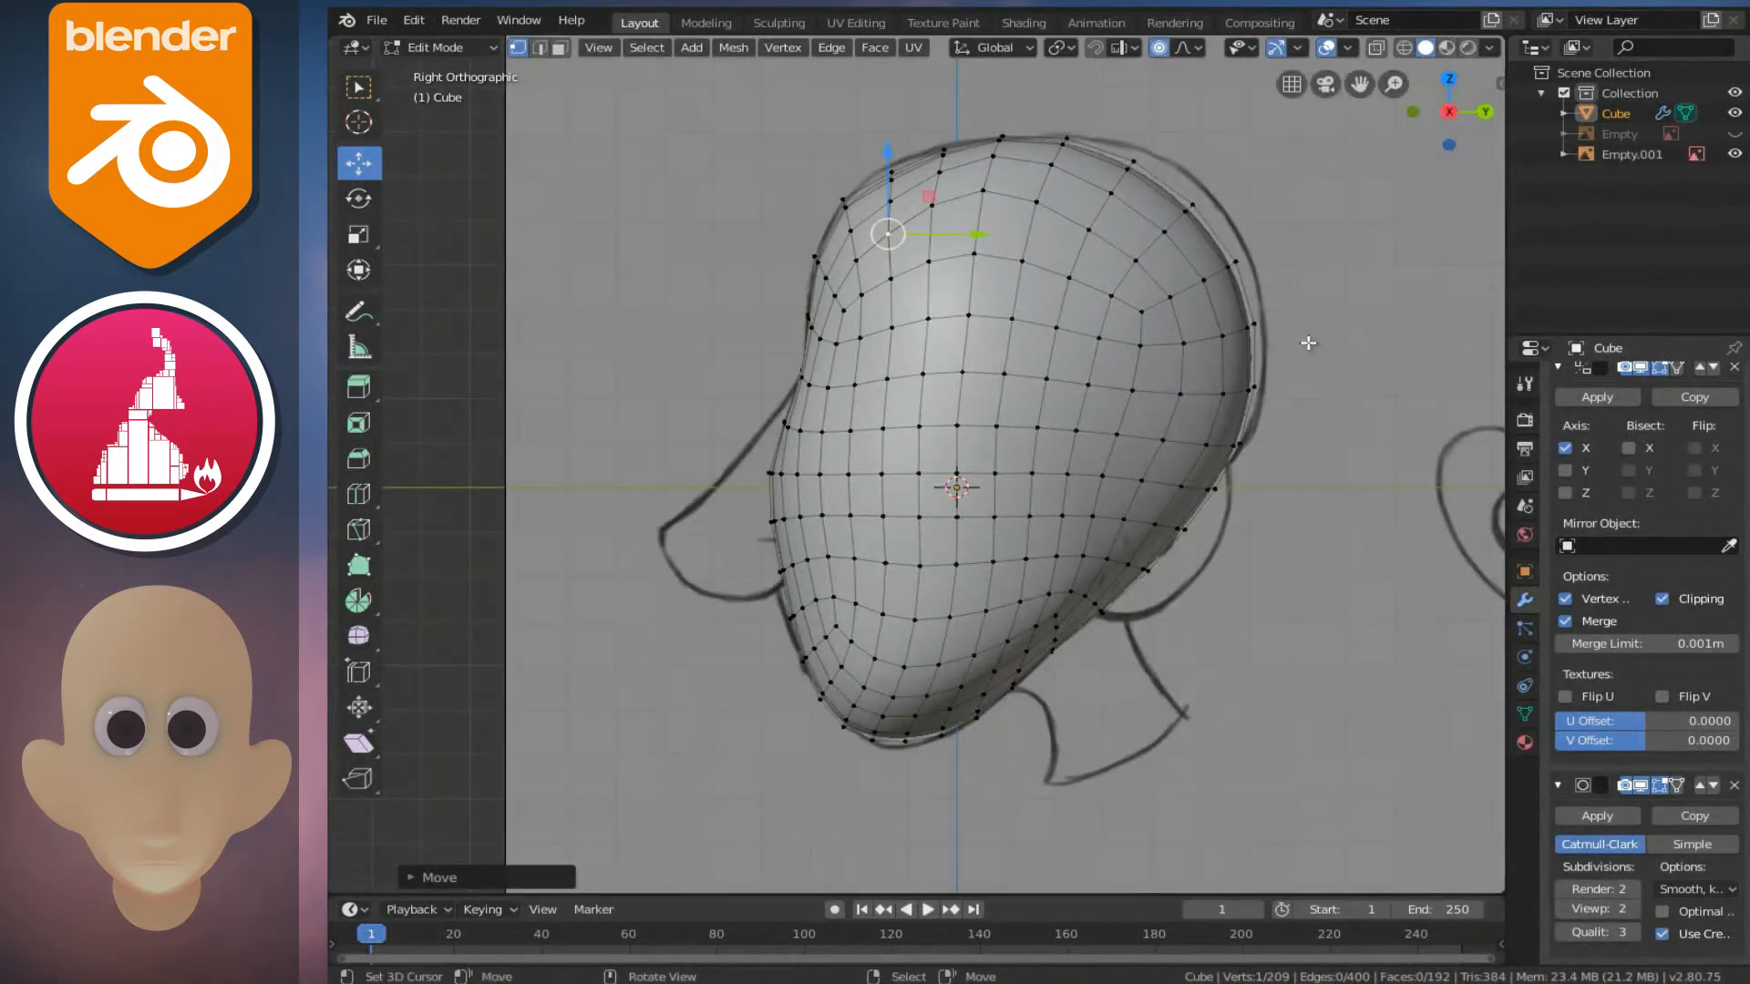
key(shift+z)
scroll(1128, 272, up, 1)
shift+middle_drag(1128, 271, 1020, 392)
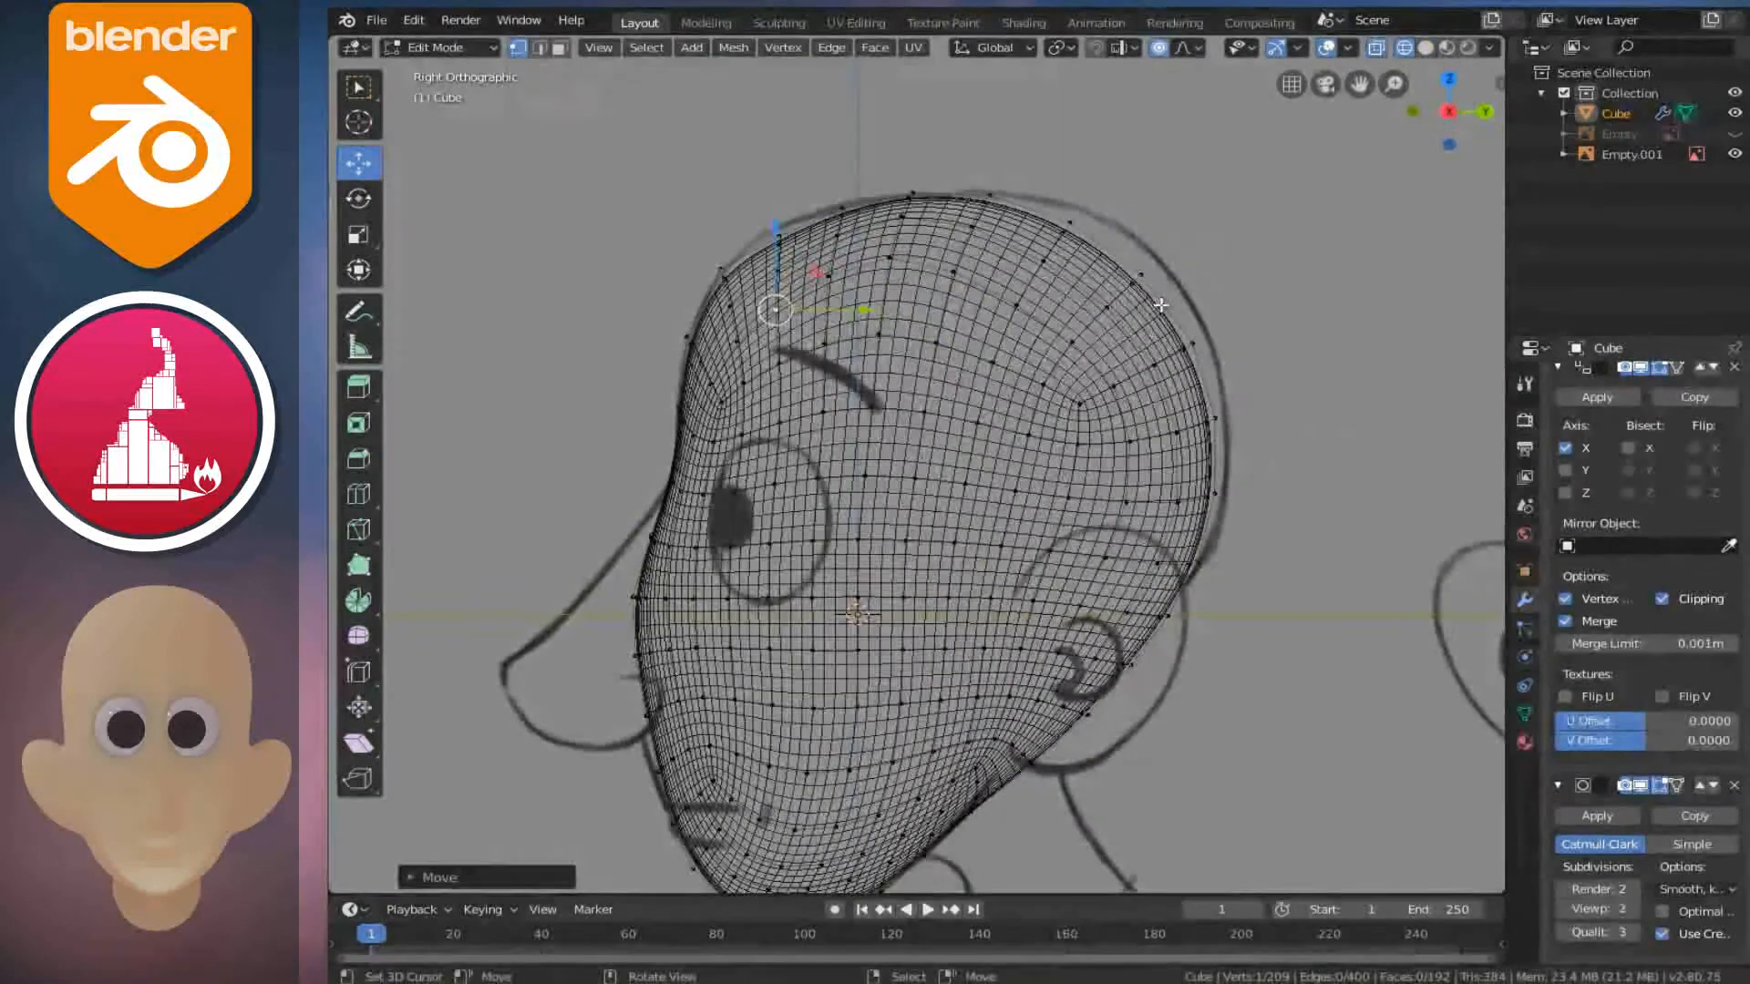
right_click(1143, 279)
key(g)
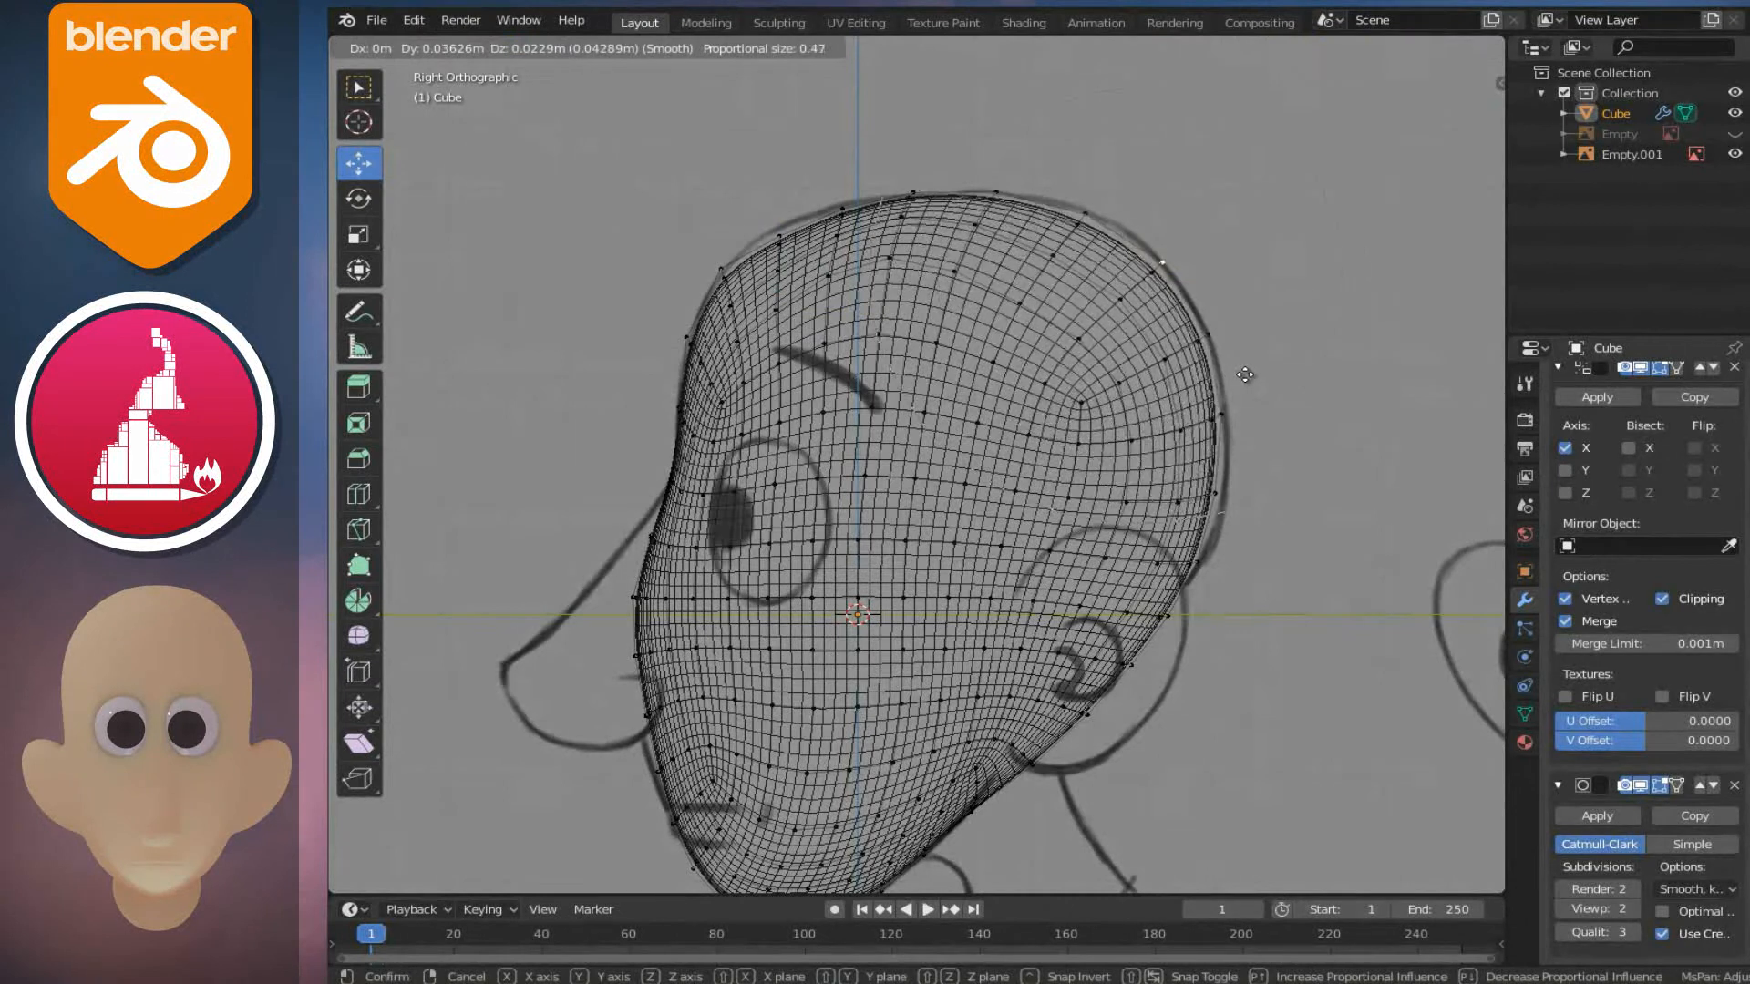
click(1255, 371)
- Move the upper forehead vertex about 0.013 m back and 0.013 m up with a proportional size of 0.88
right_click(727, 271)
key(g)
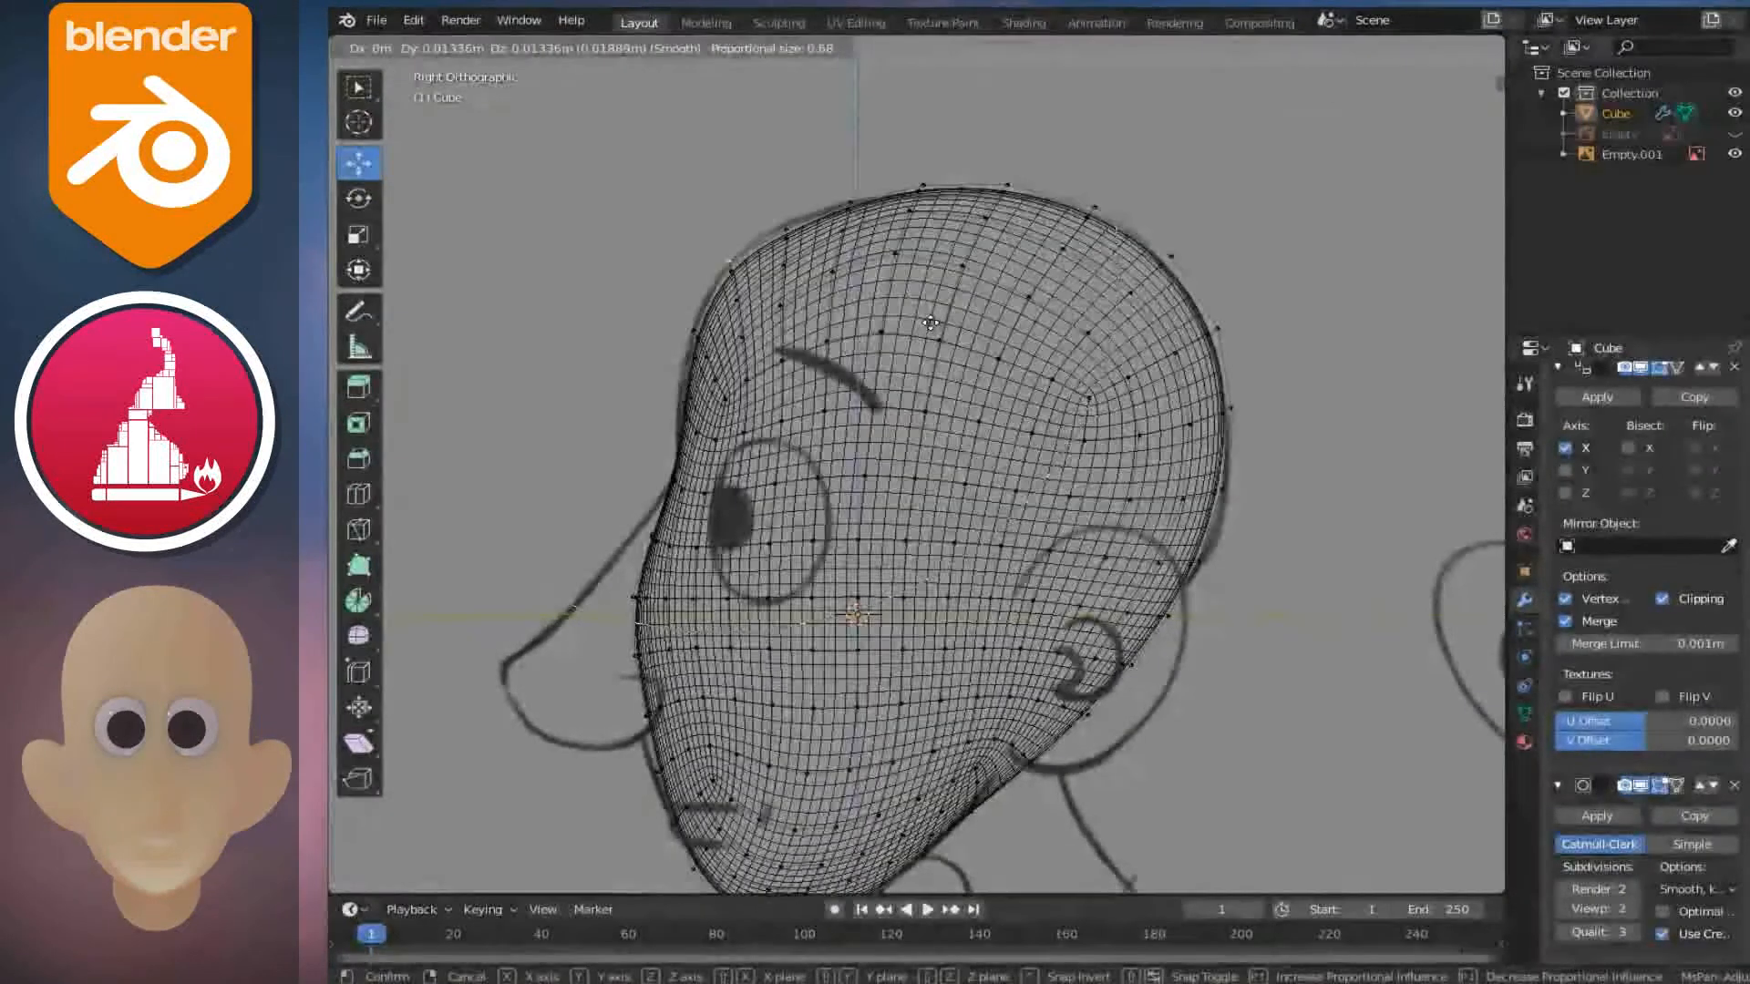
click(930, 326)
- Show the front reference image in front view and move the upper side vertex of the skull towards the drawn head outline
key(KP_1)
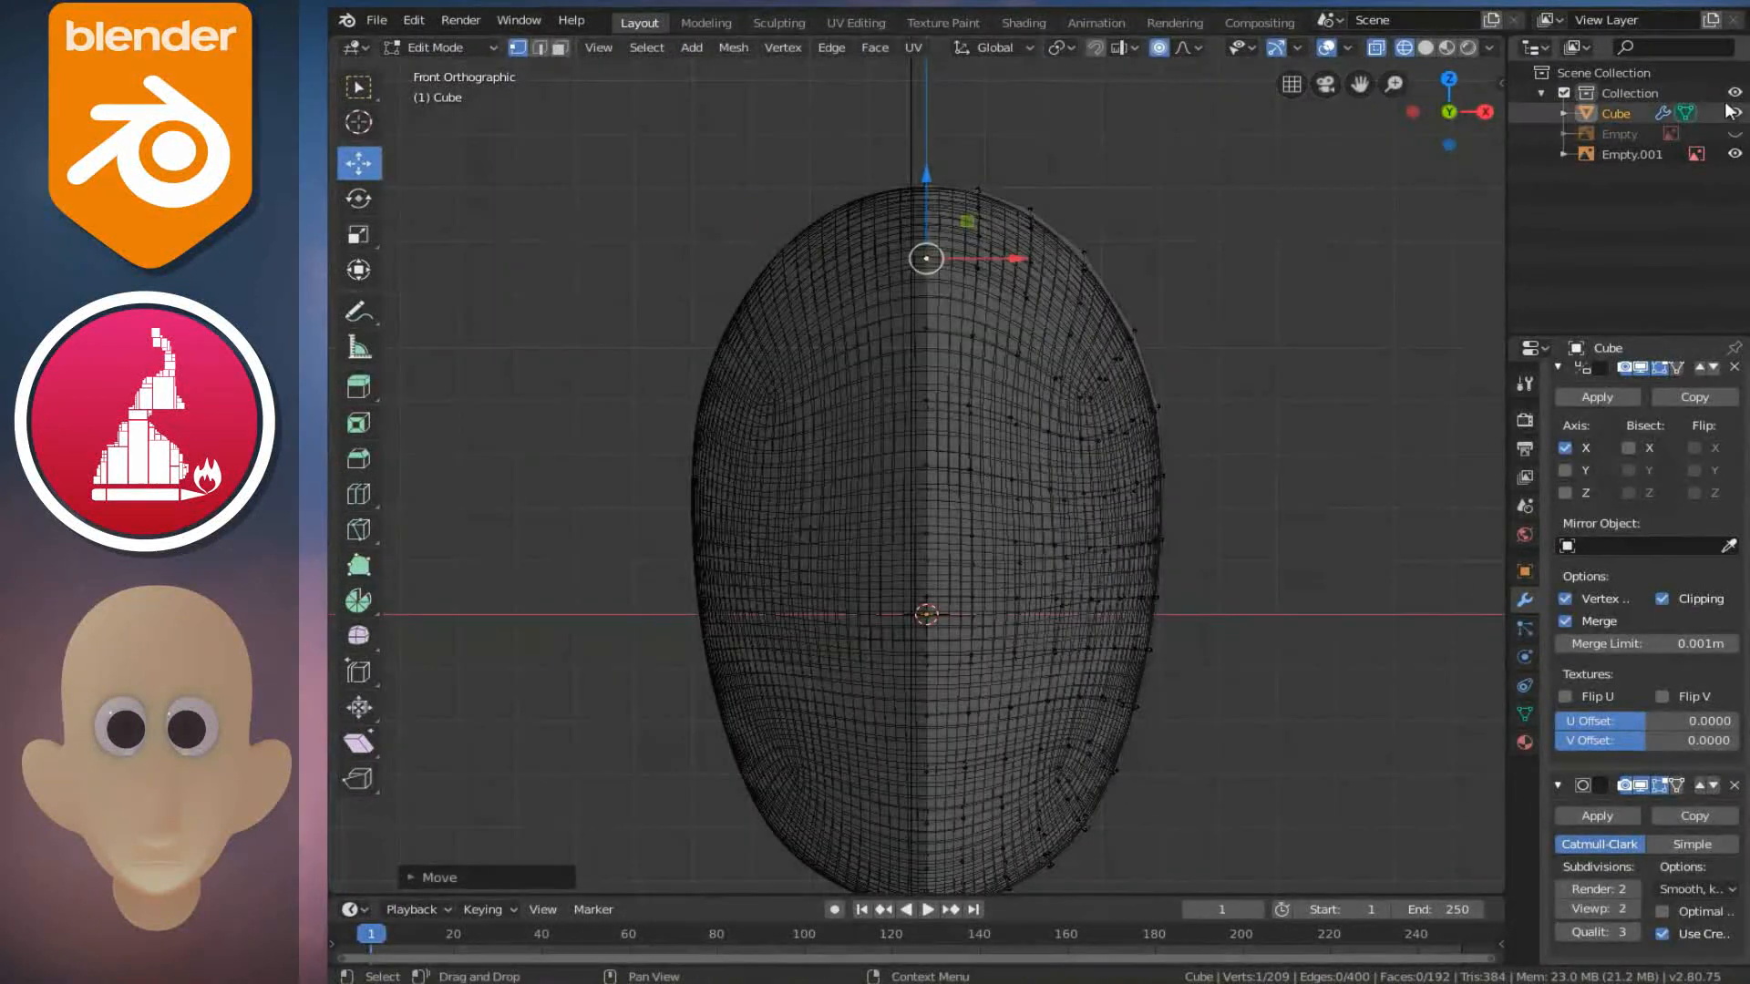
click(1734, 133)
right_click(1139, 323)
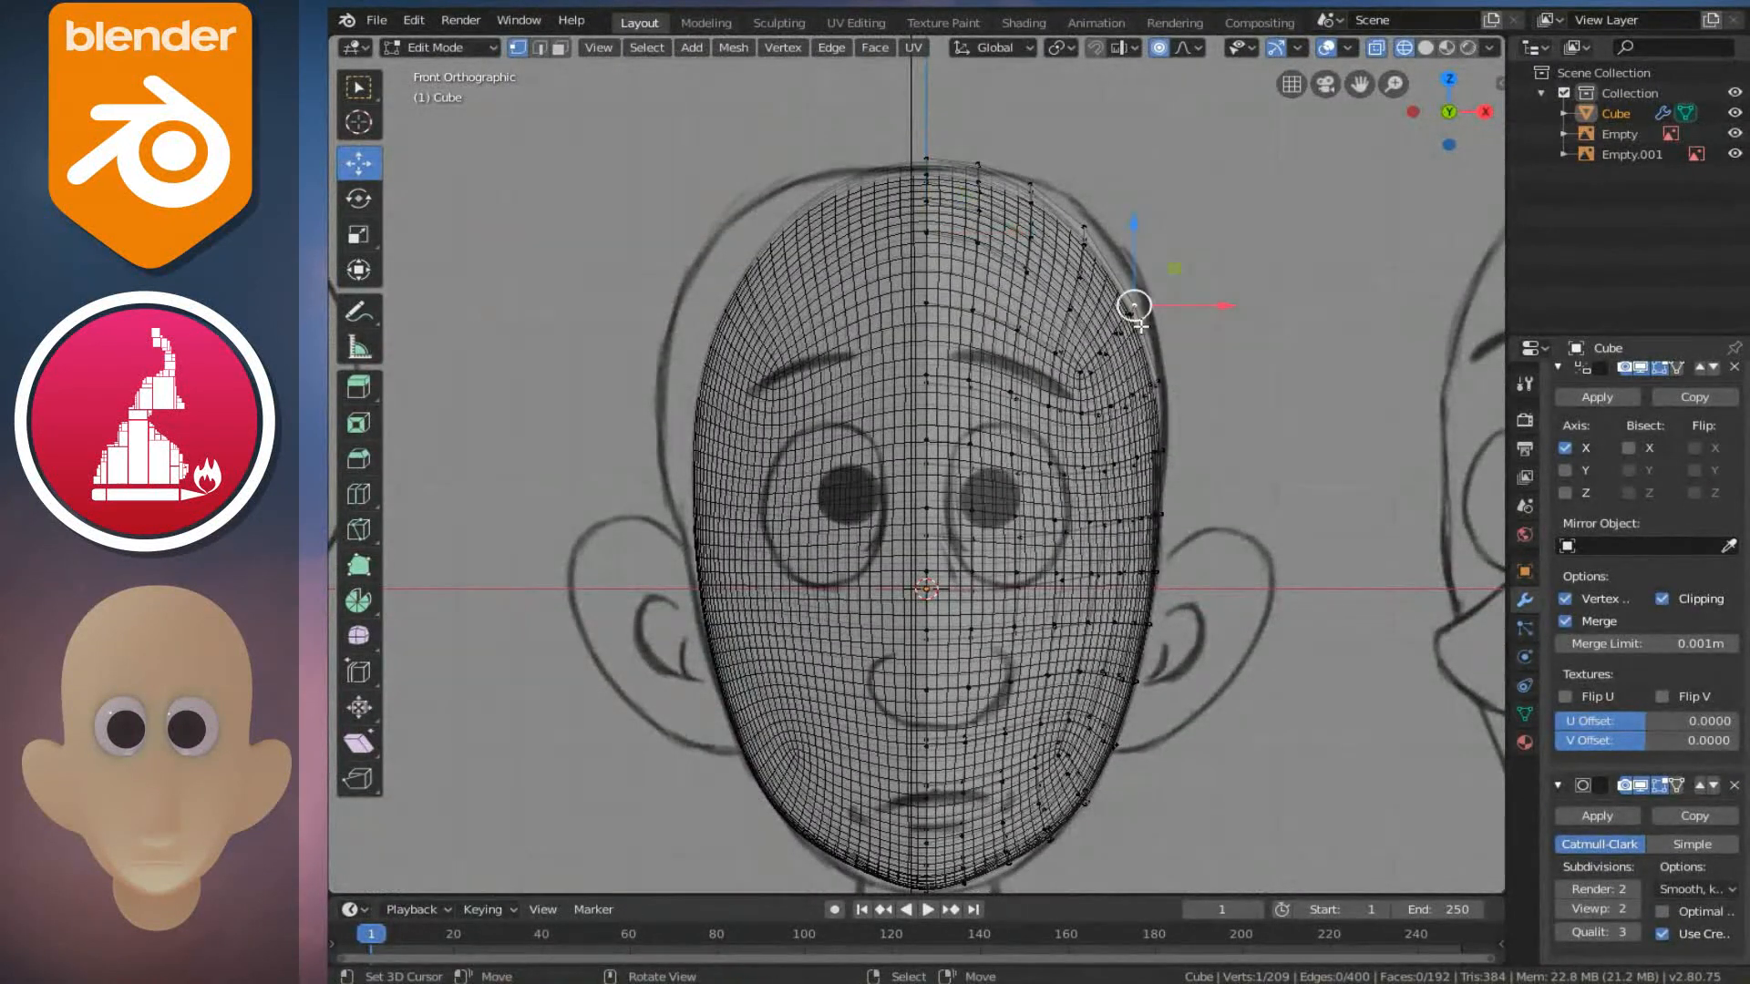
key(g)
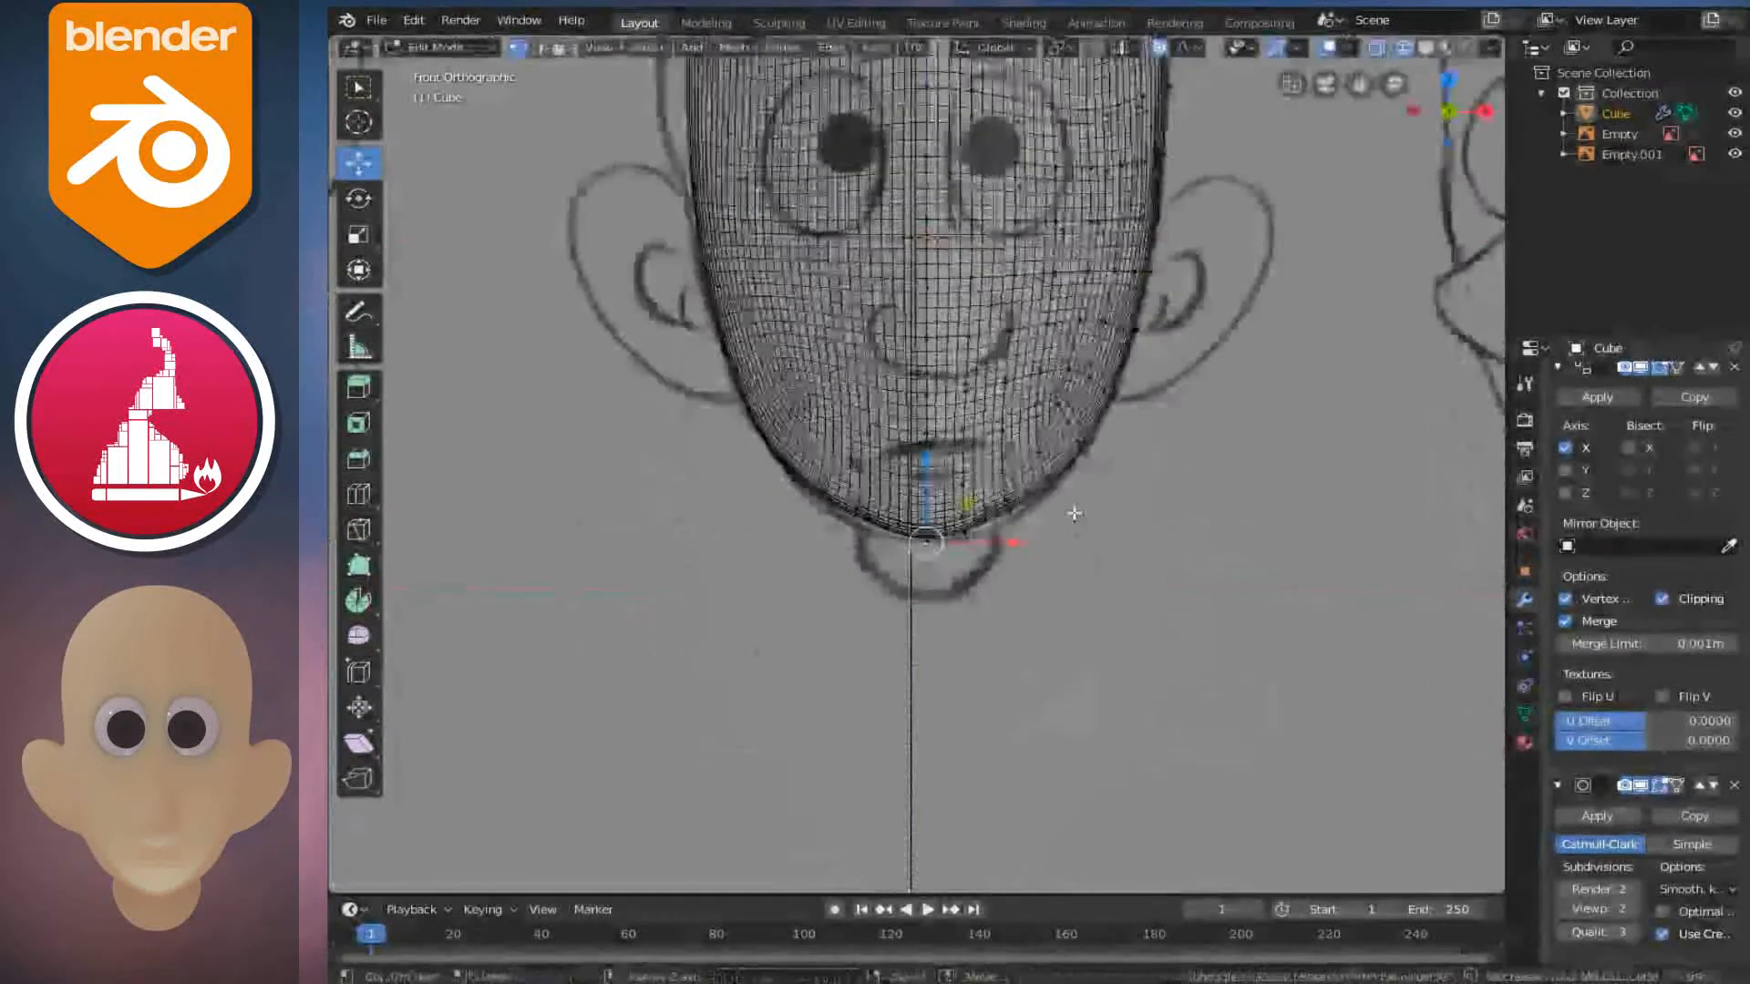
- Delete the two faces around the vertex on the underside of the jaw, where the drawn neck begins
key(KP_3)
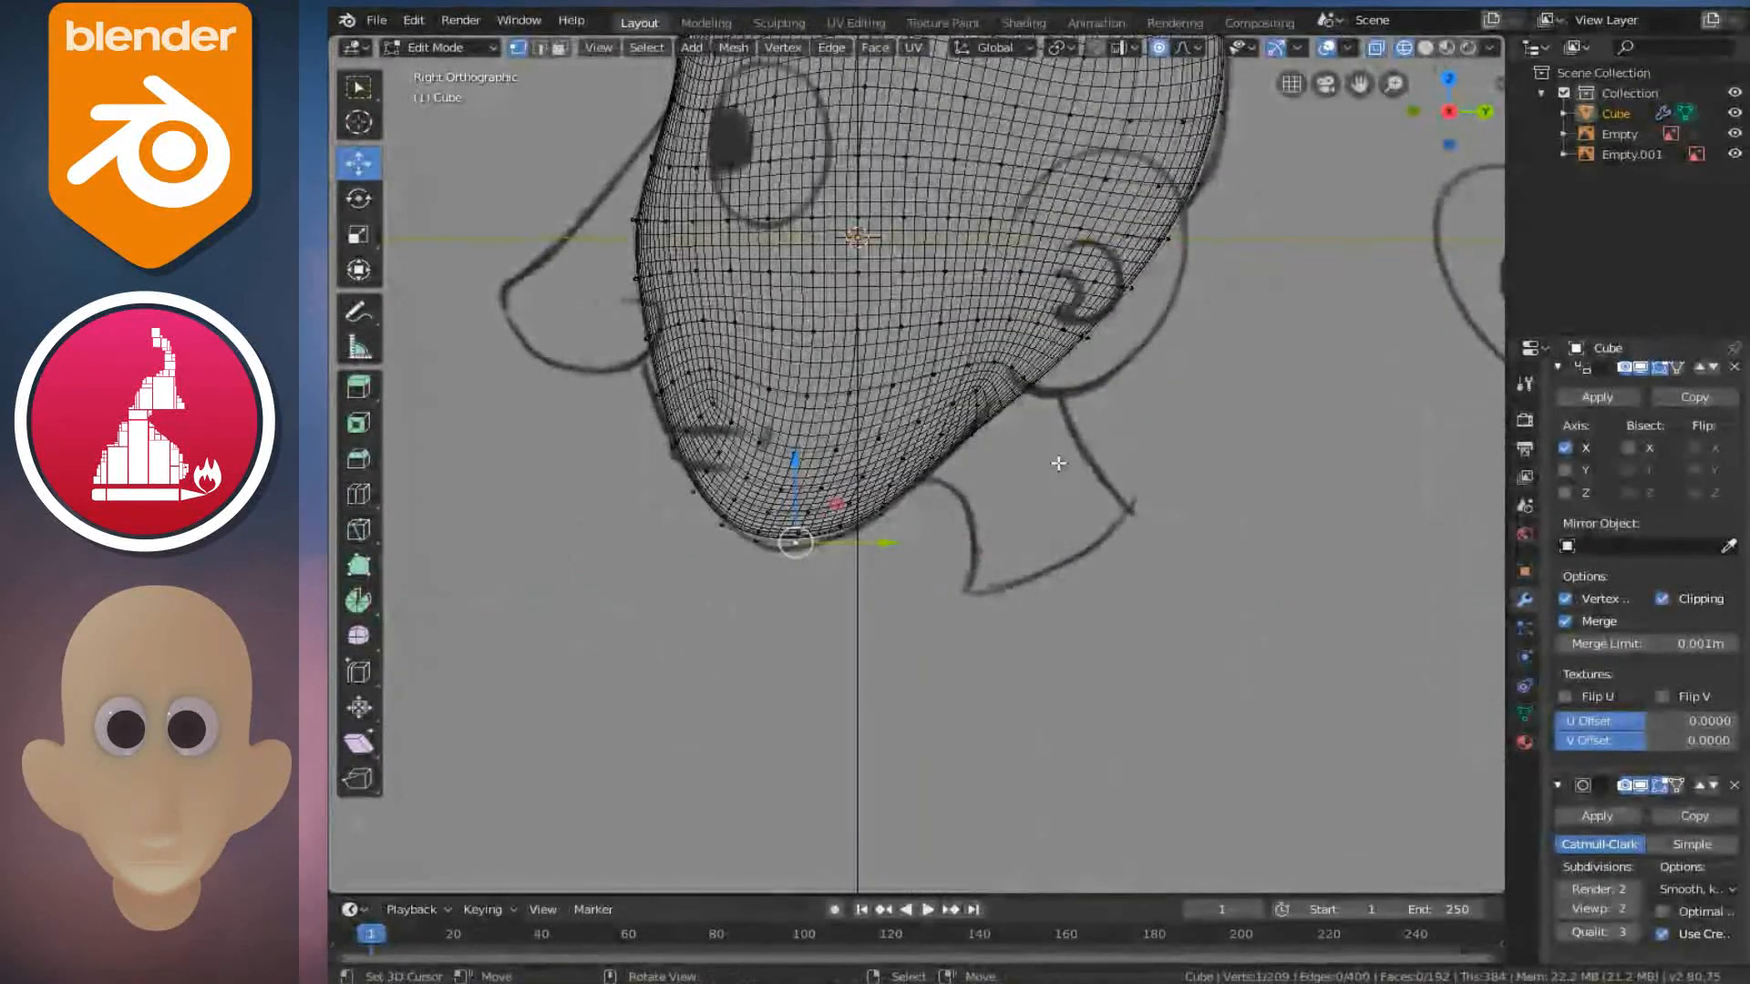
scroll(914, 411, up, 4)
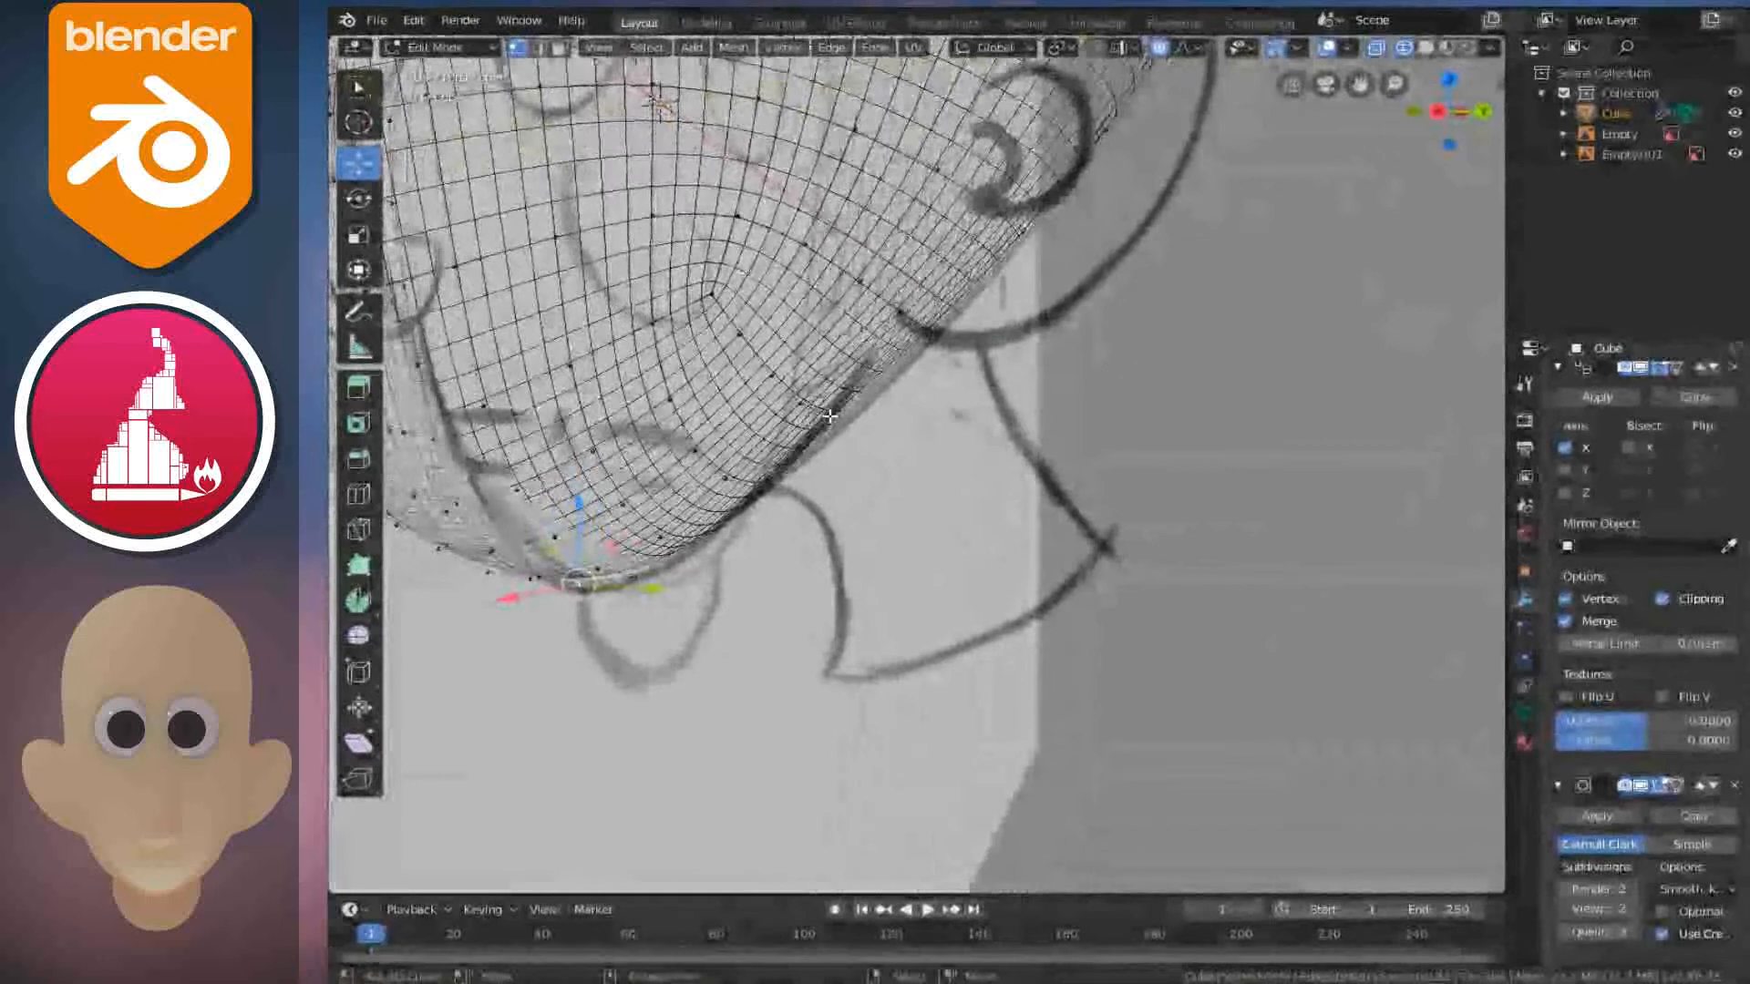
click(823, 407)
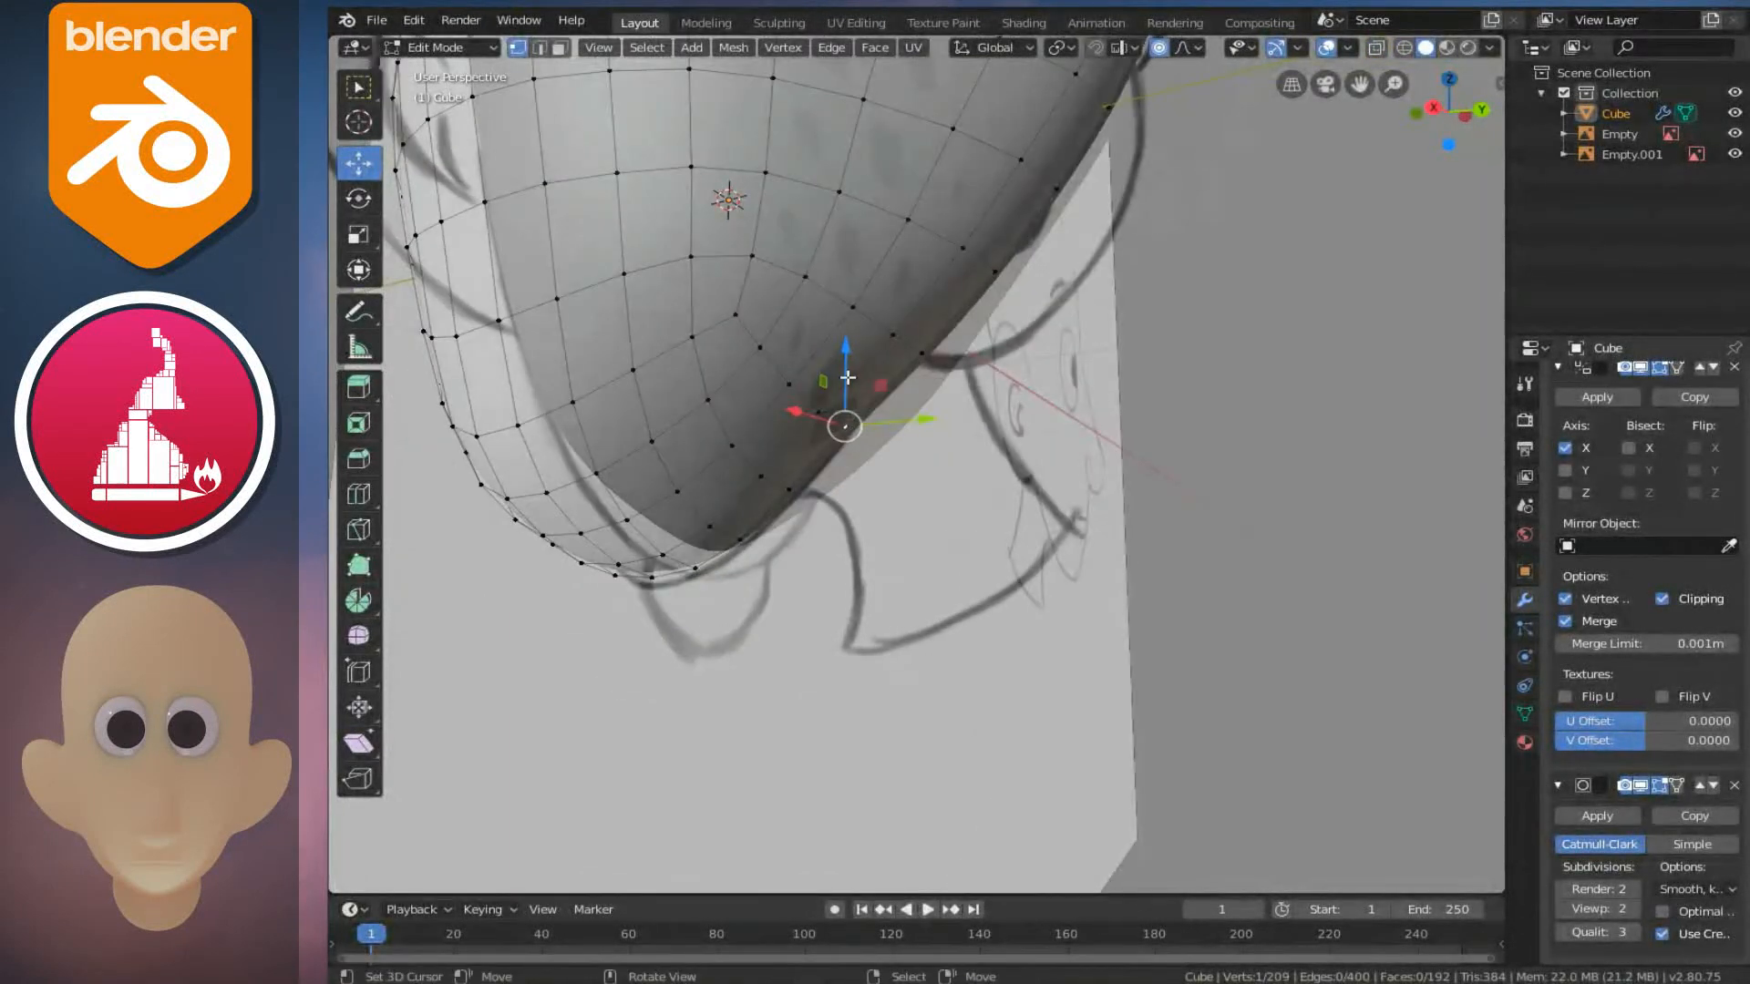
key(ctrl+KP_Add)
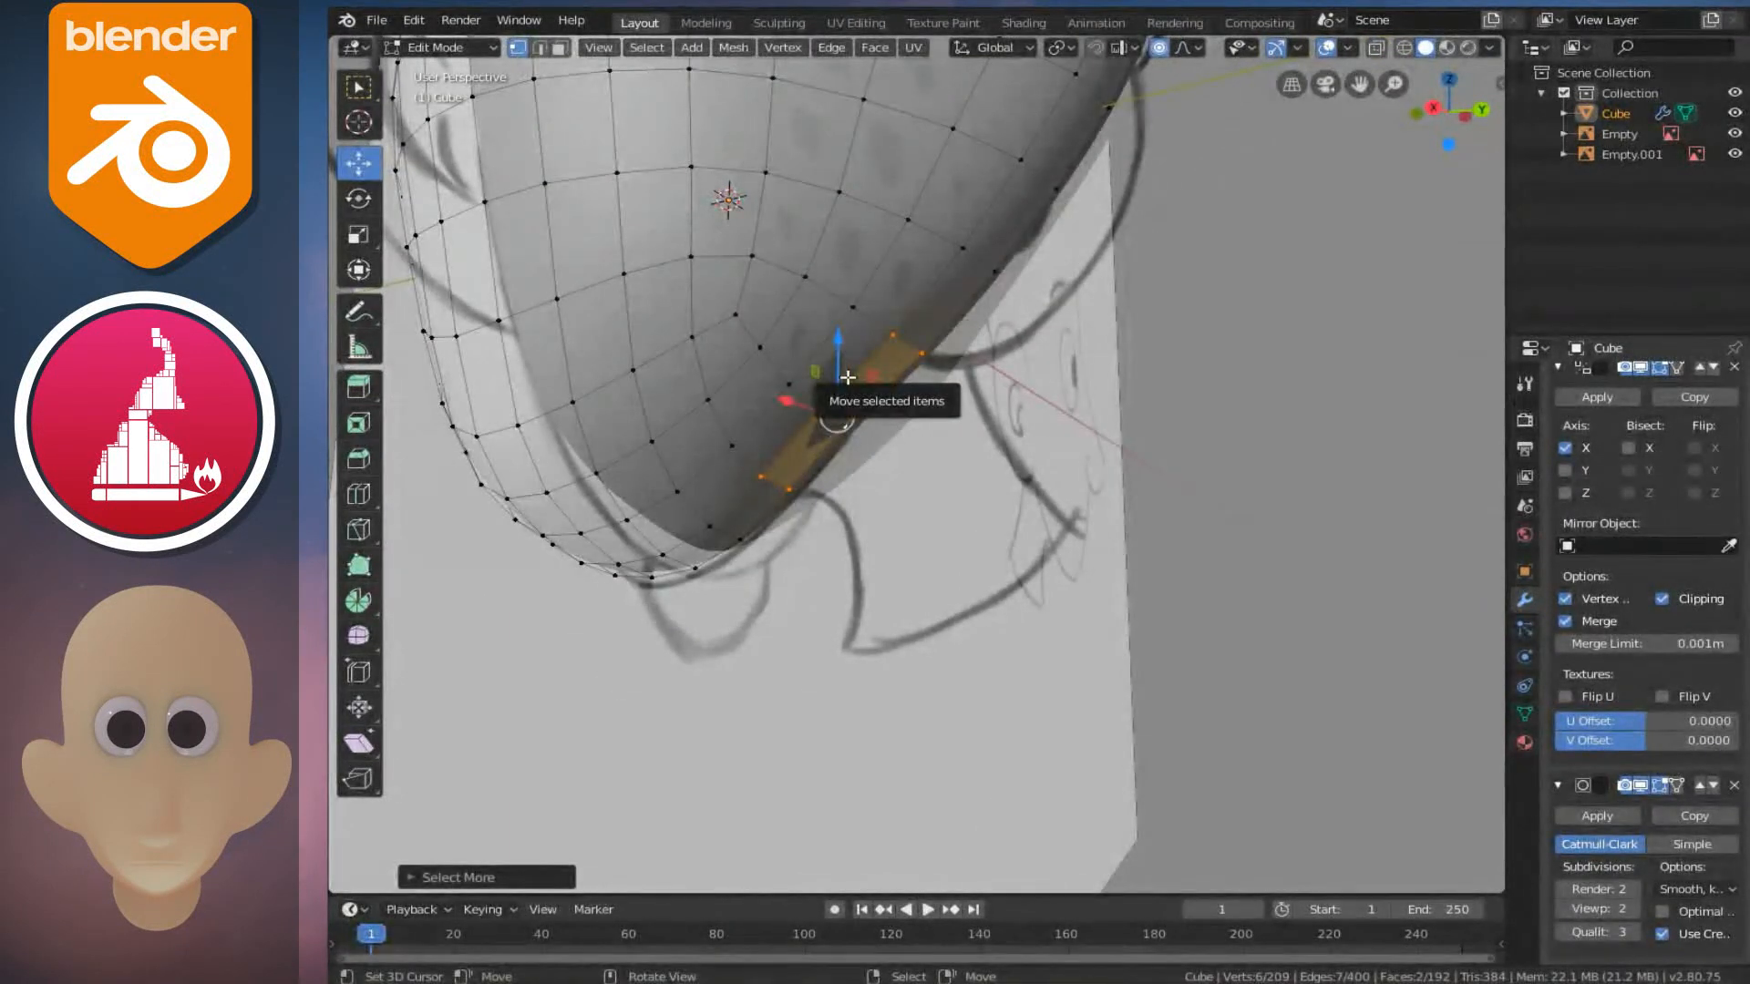
key(x)
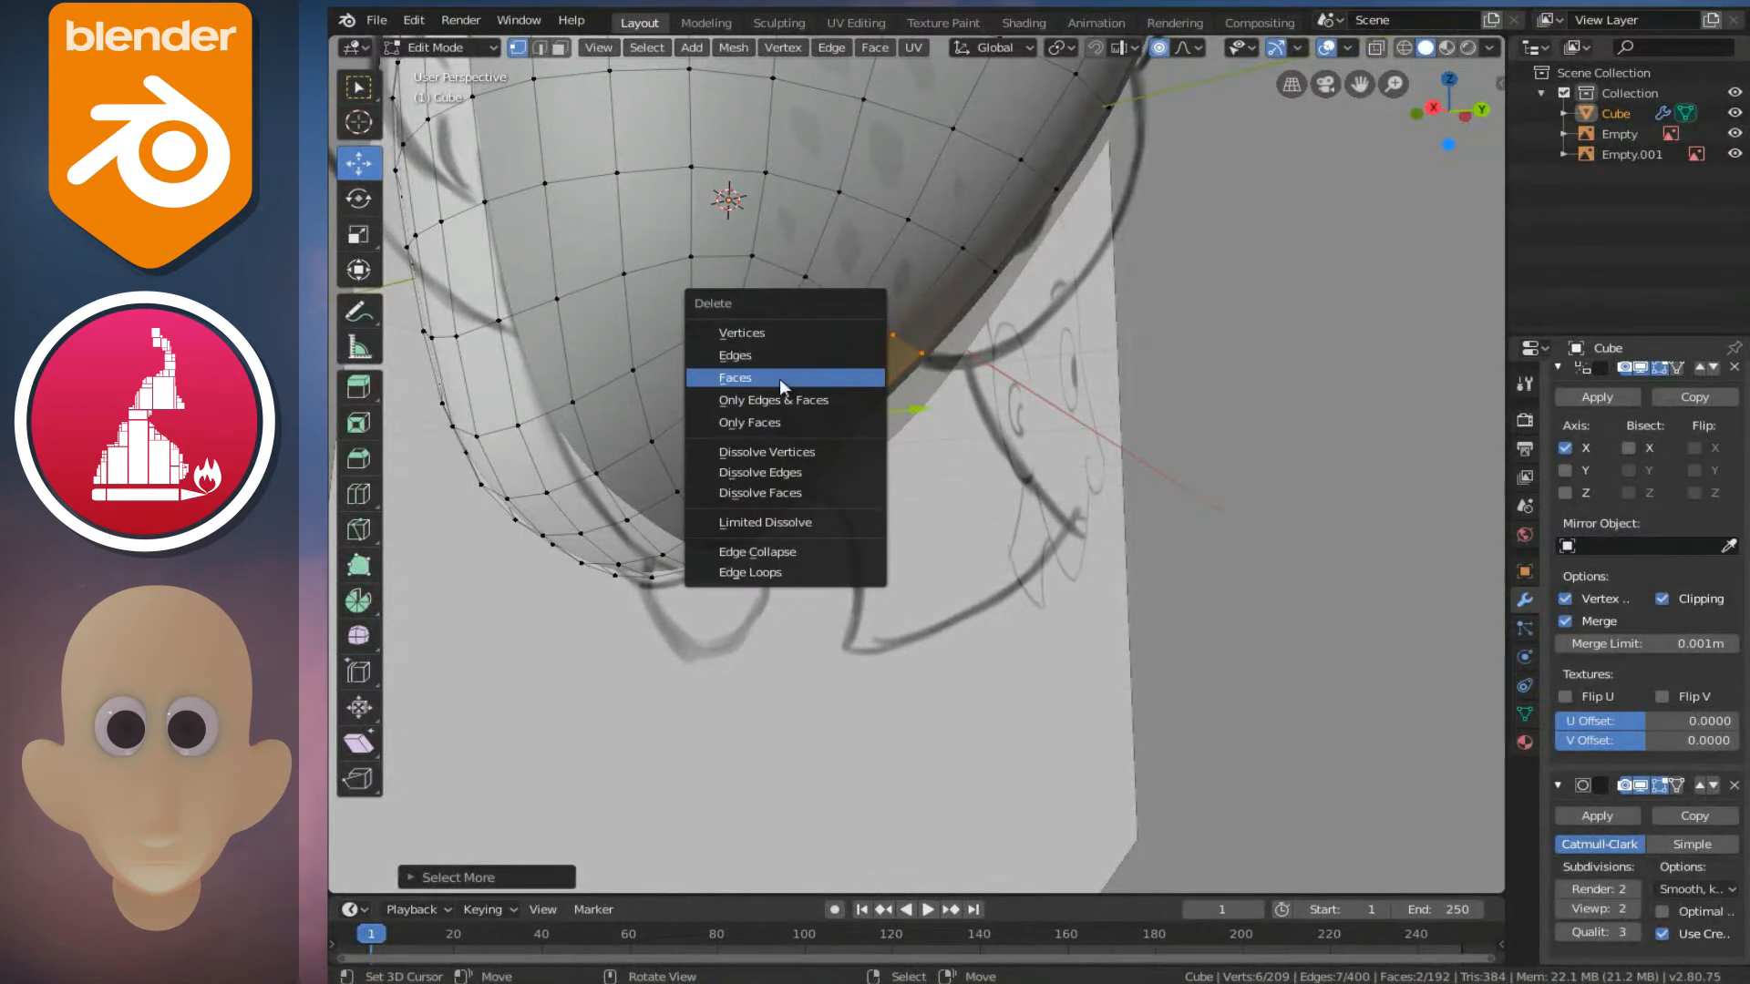
click(779, 379)
- Select the boundary loop of the neck opening and shape it into a circle with LoopTools
alt+click(779, 442)
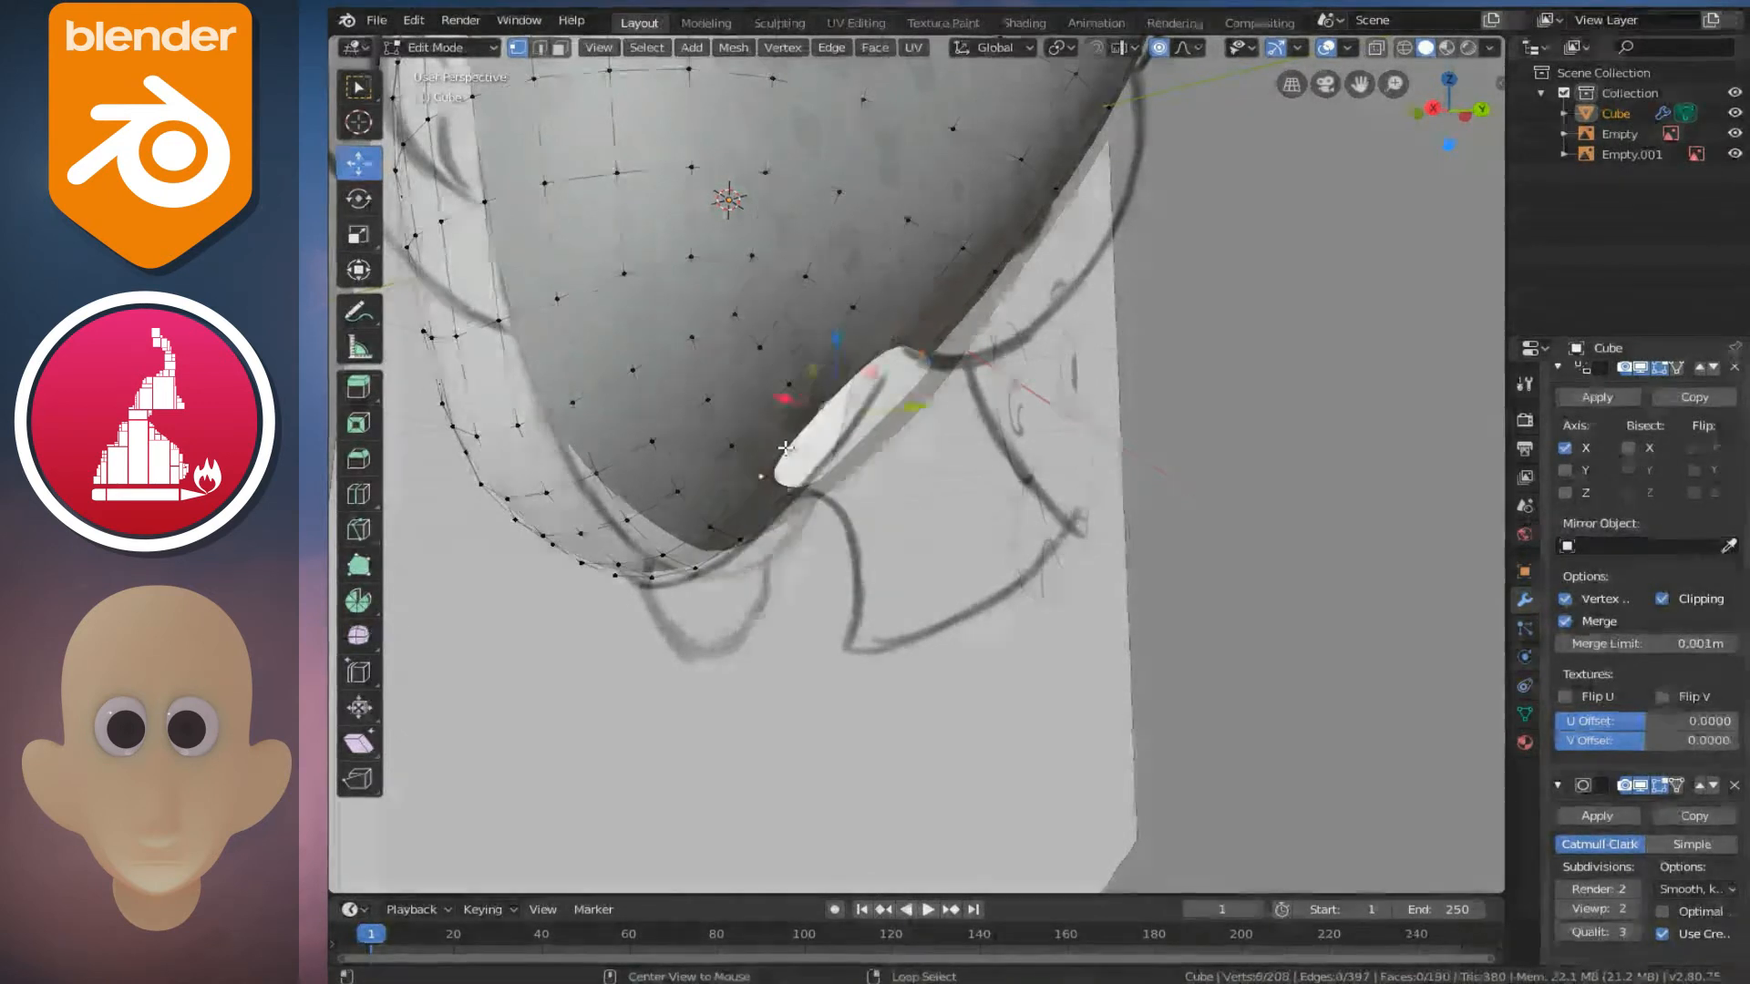
middle_drag(779, 443, 903, 388)
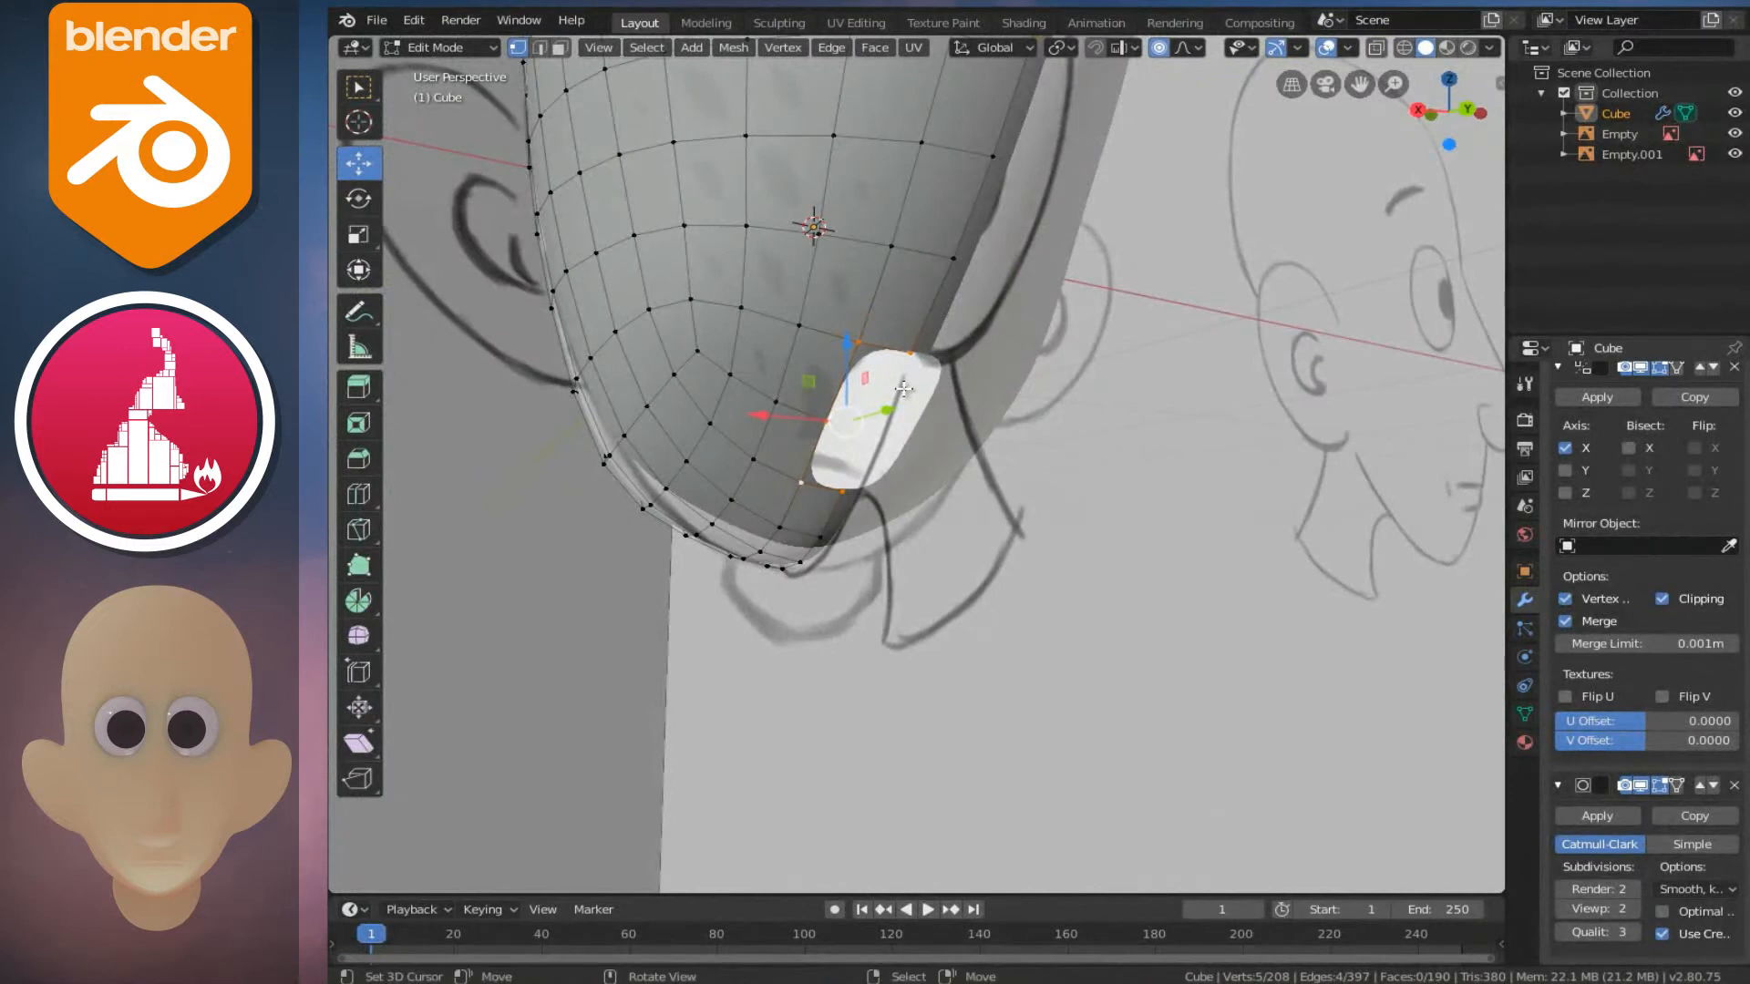
right_click(901, 393)
mouse_move(898, 393)
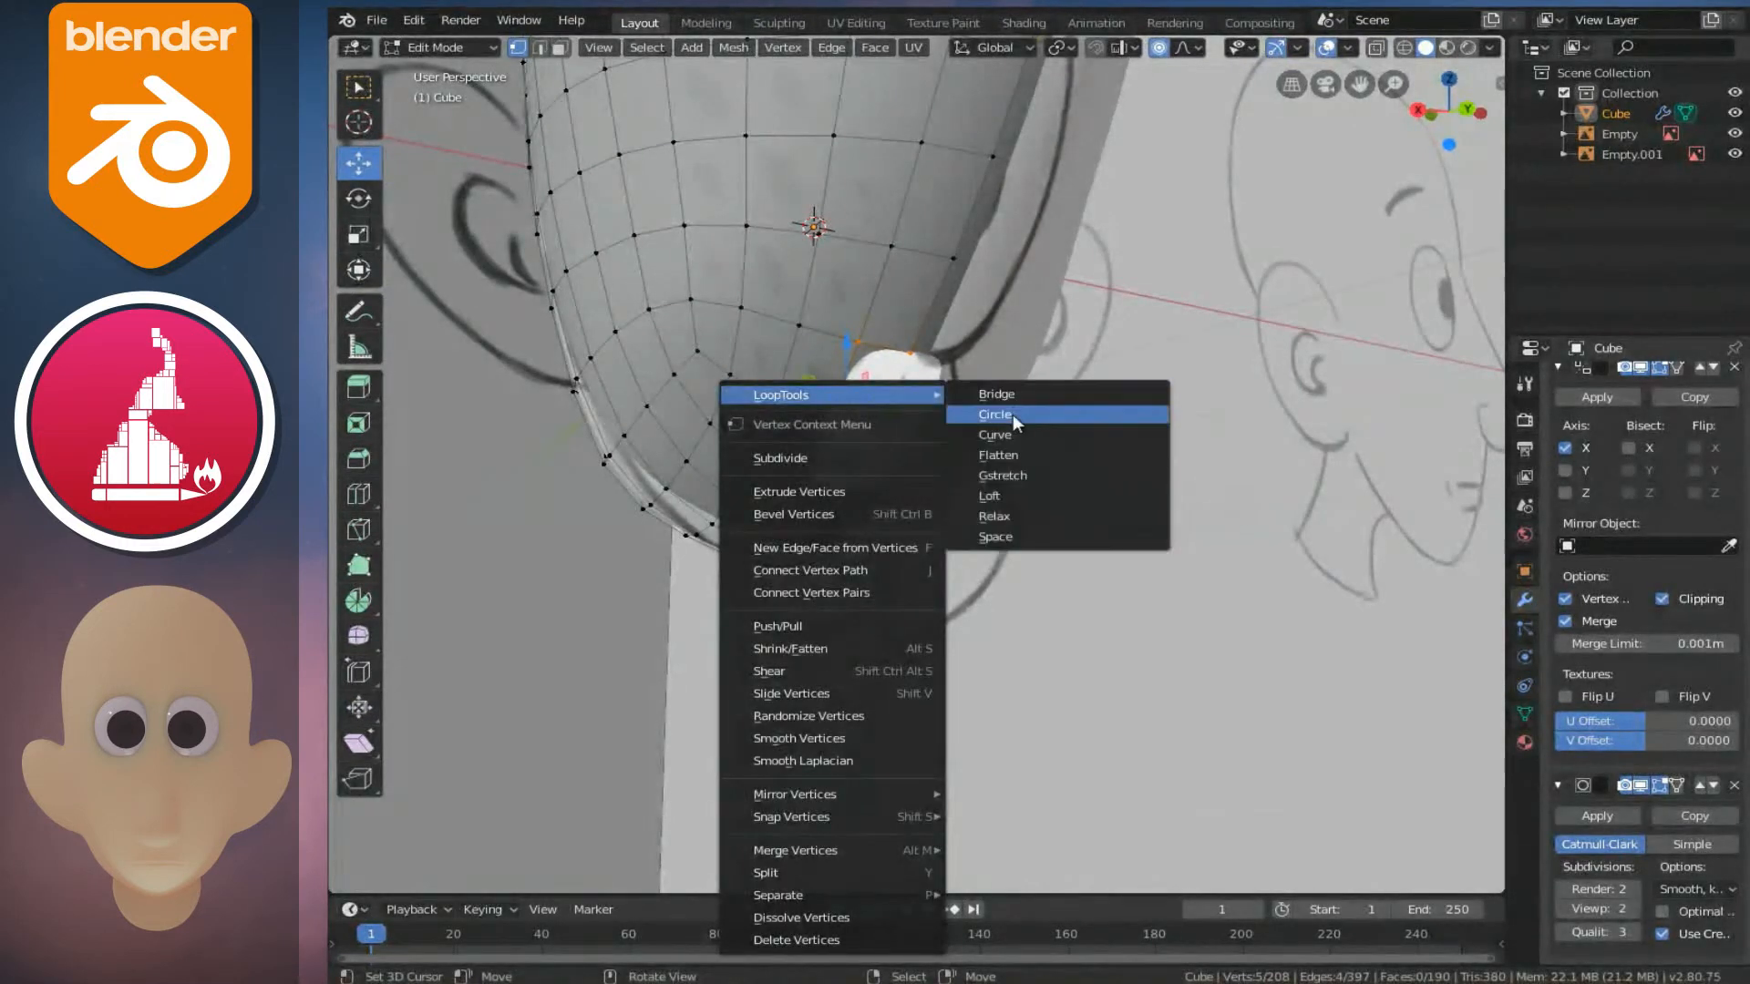
click(1013, 413)
- Turn off proportional editing and reposition the centre vertex at the upper rim of the neck opening to round it
click(892, 355)
middle_drag(892, 355, 879, 321)
drag(798, 349, 854, 360)
key(ctrl+z)
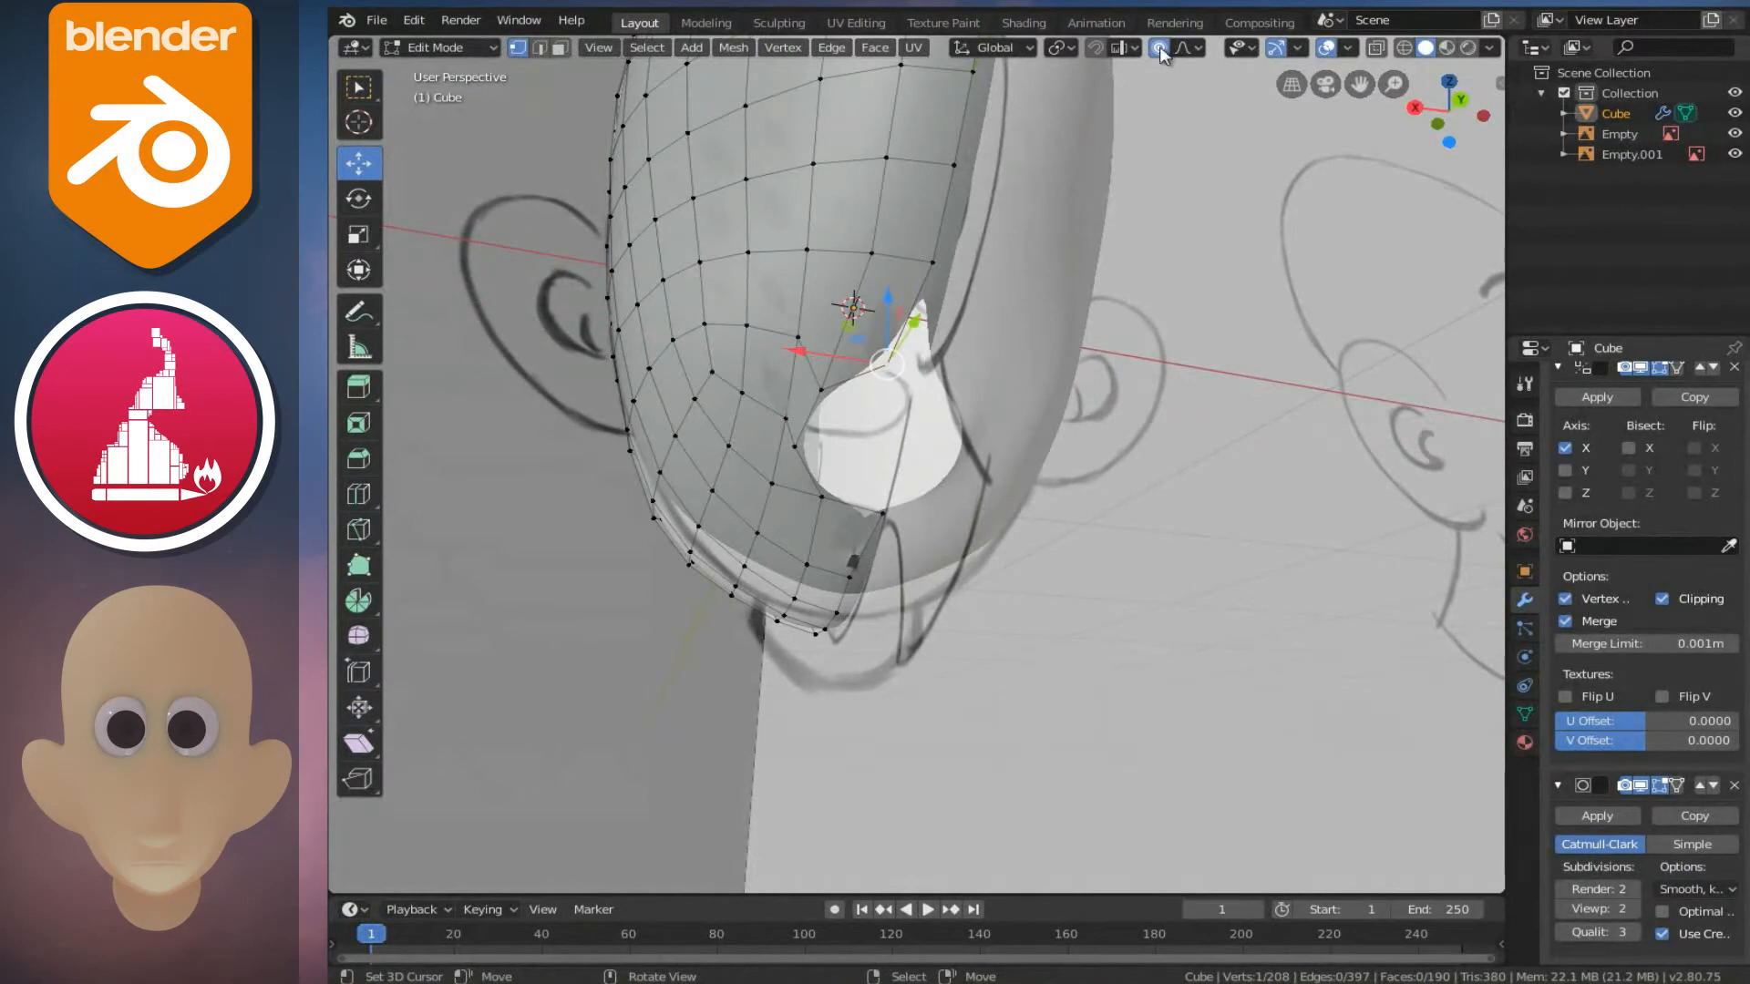
key(ctrl+z)
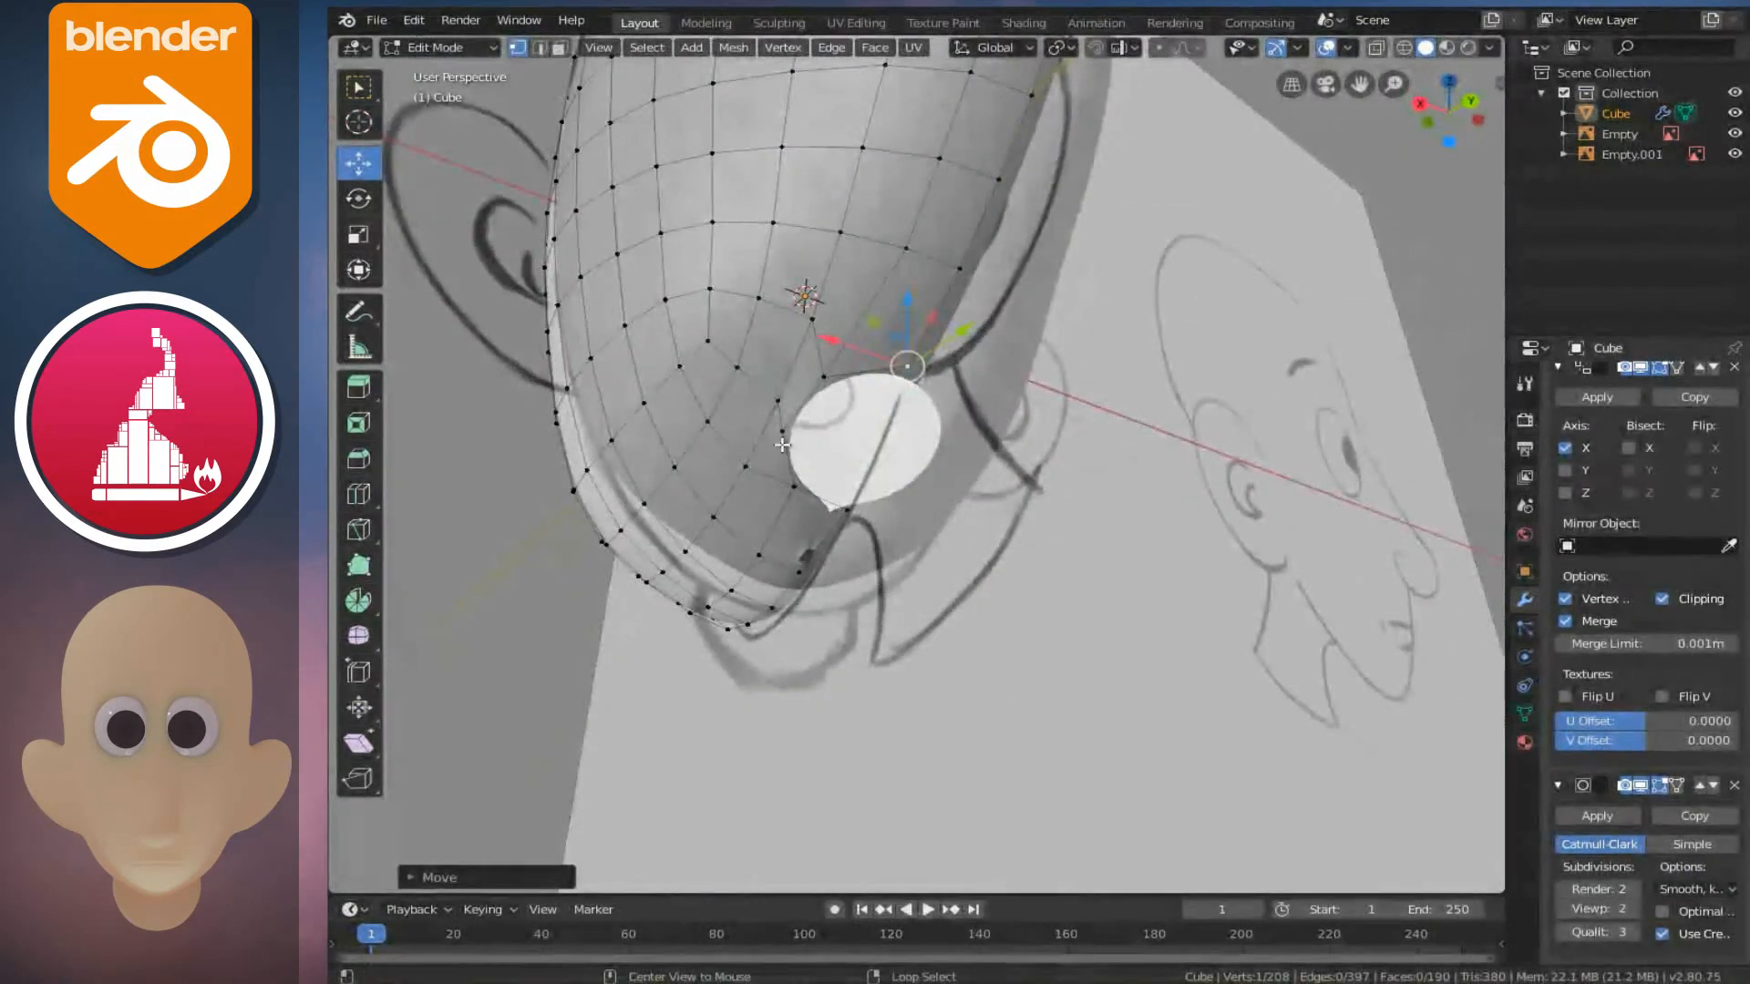
- Select the neck opening's boundary loop and, in wireframe side view, scale it to about 1.04
alt+click(782, 429)
middle_drag(868, 436, 807, 531)
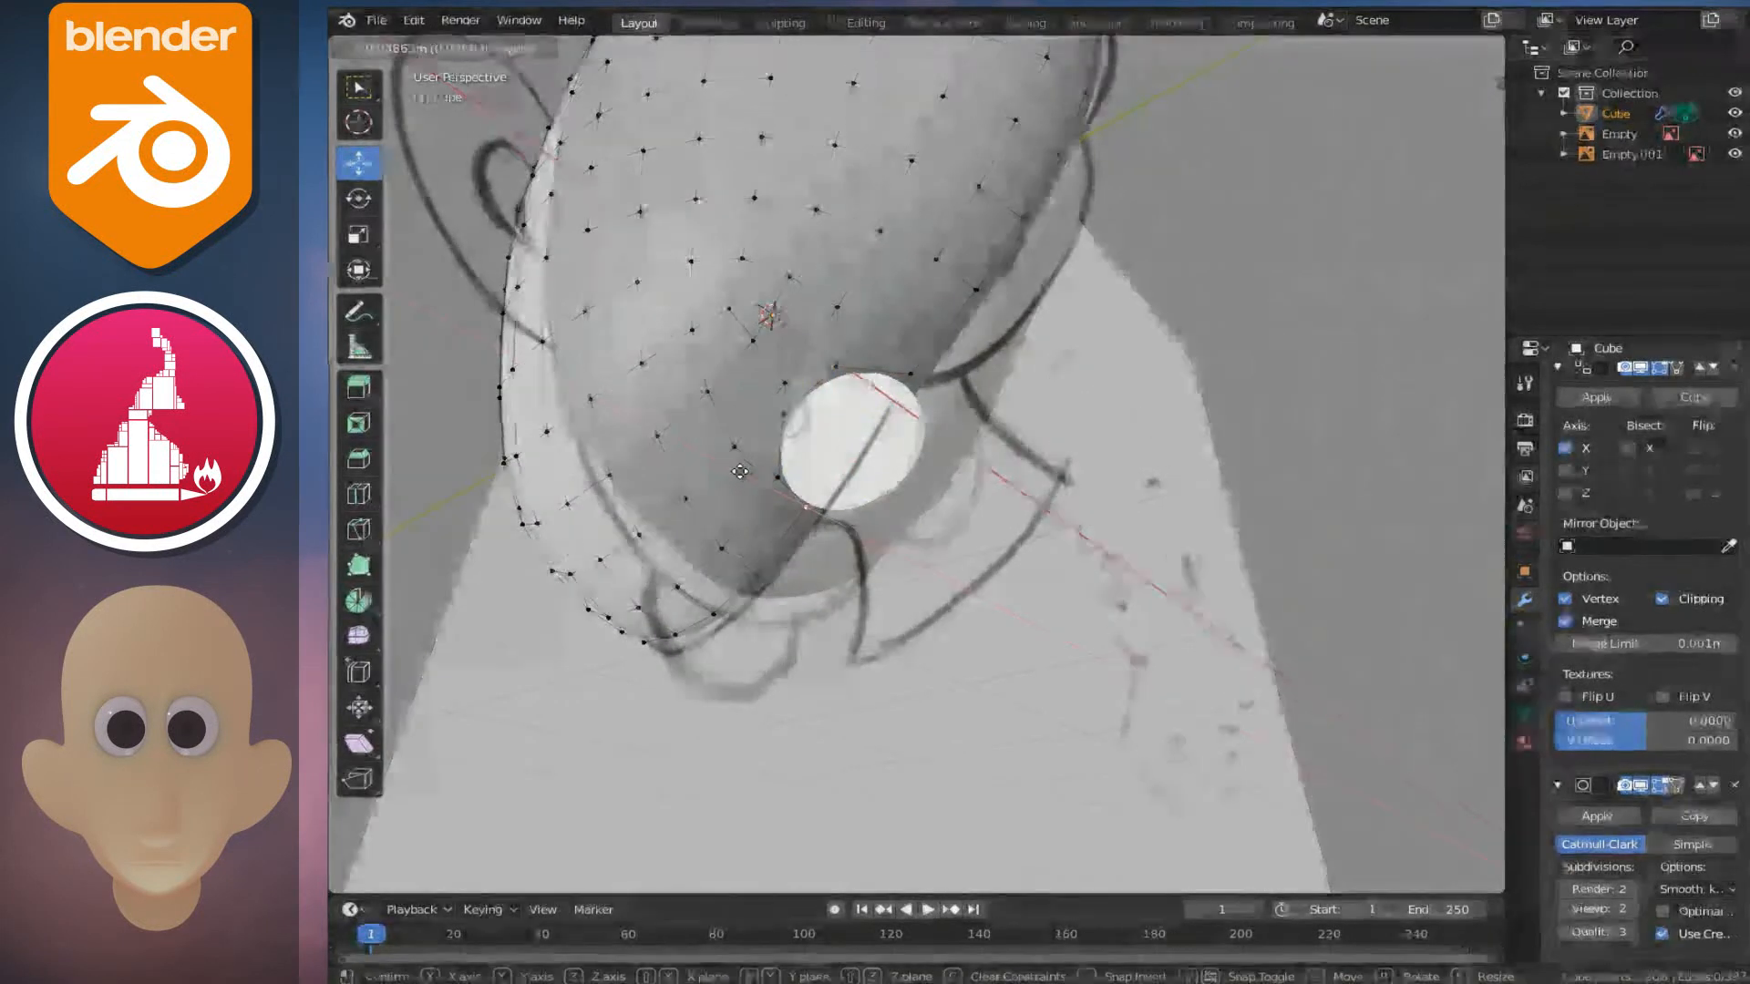
alt+click(774, 475)
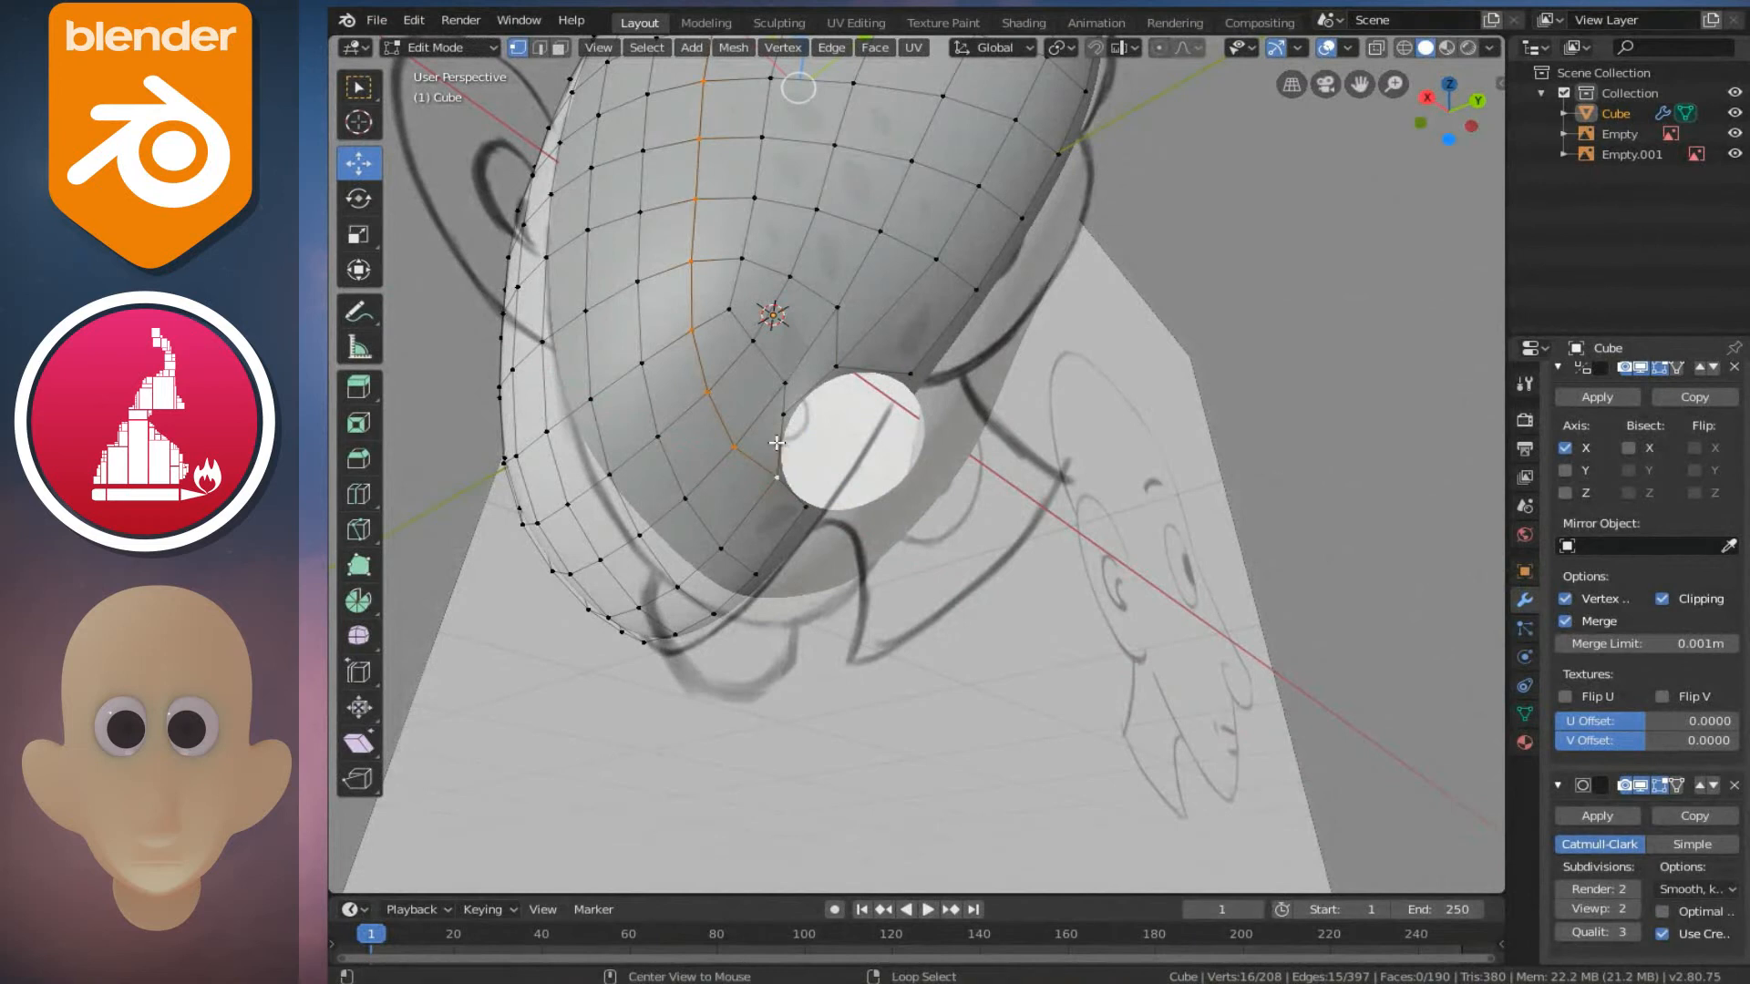
key(KP_3)
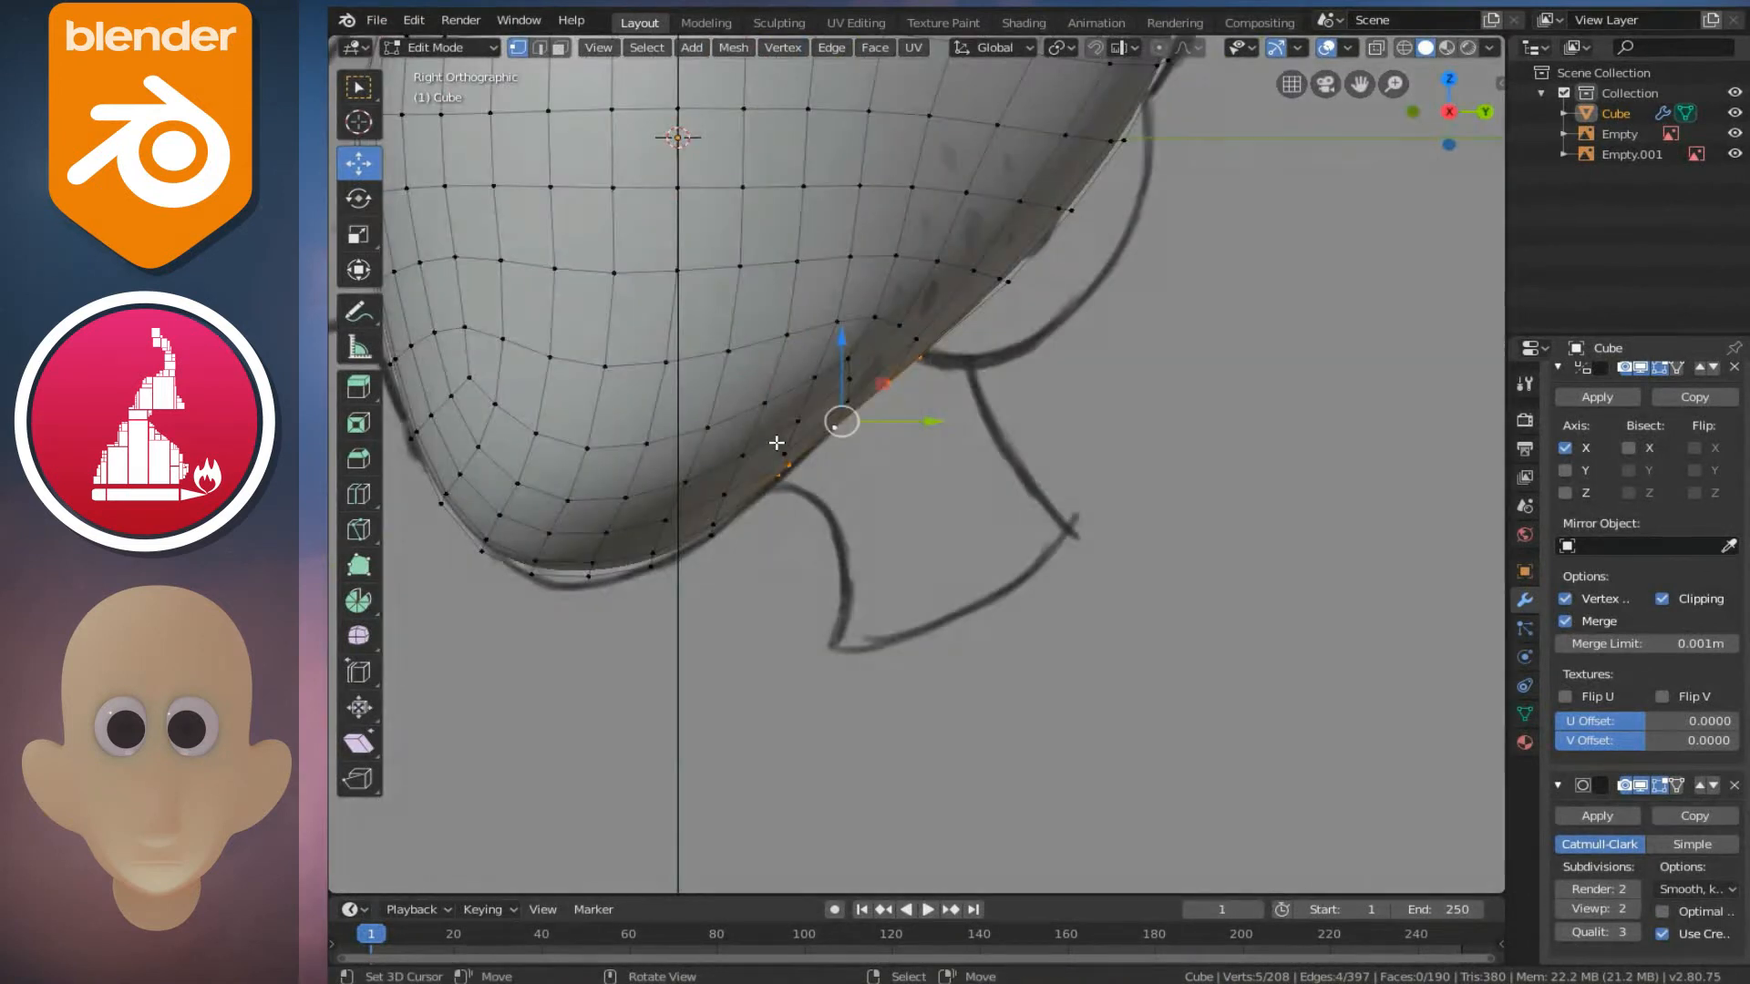
key(shift+z)
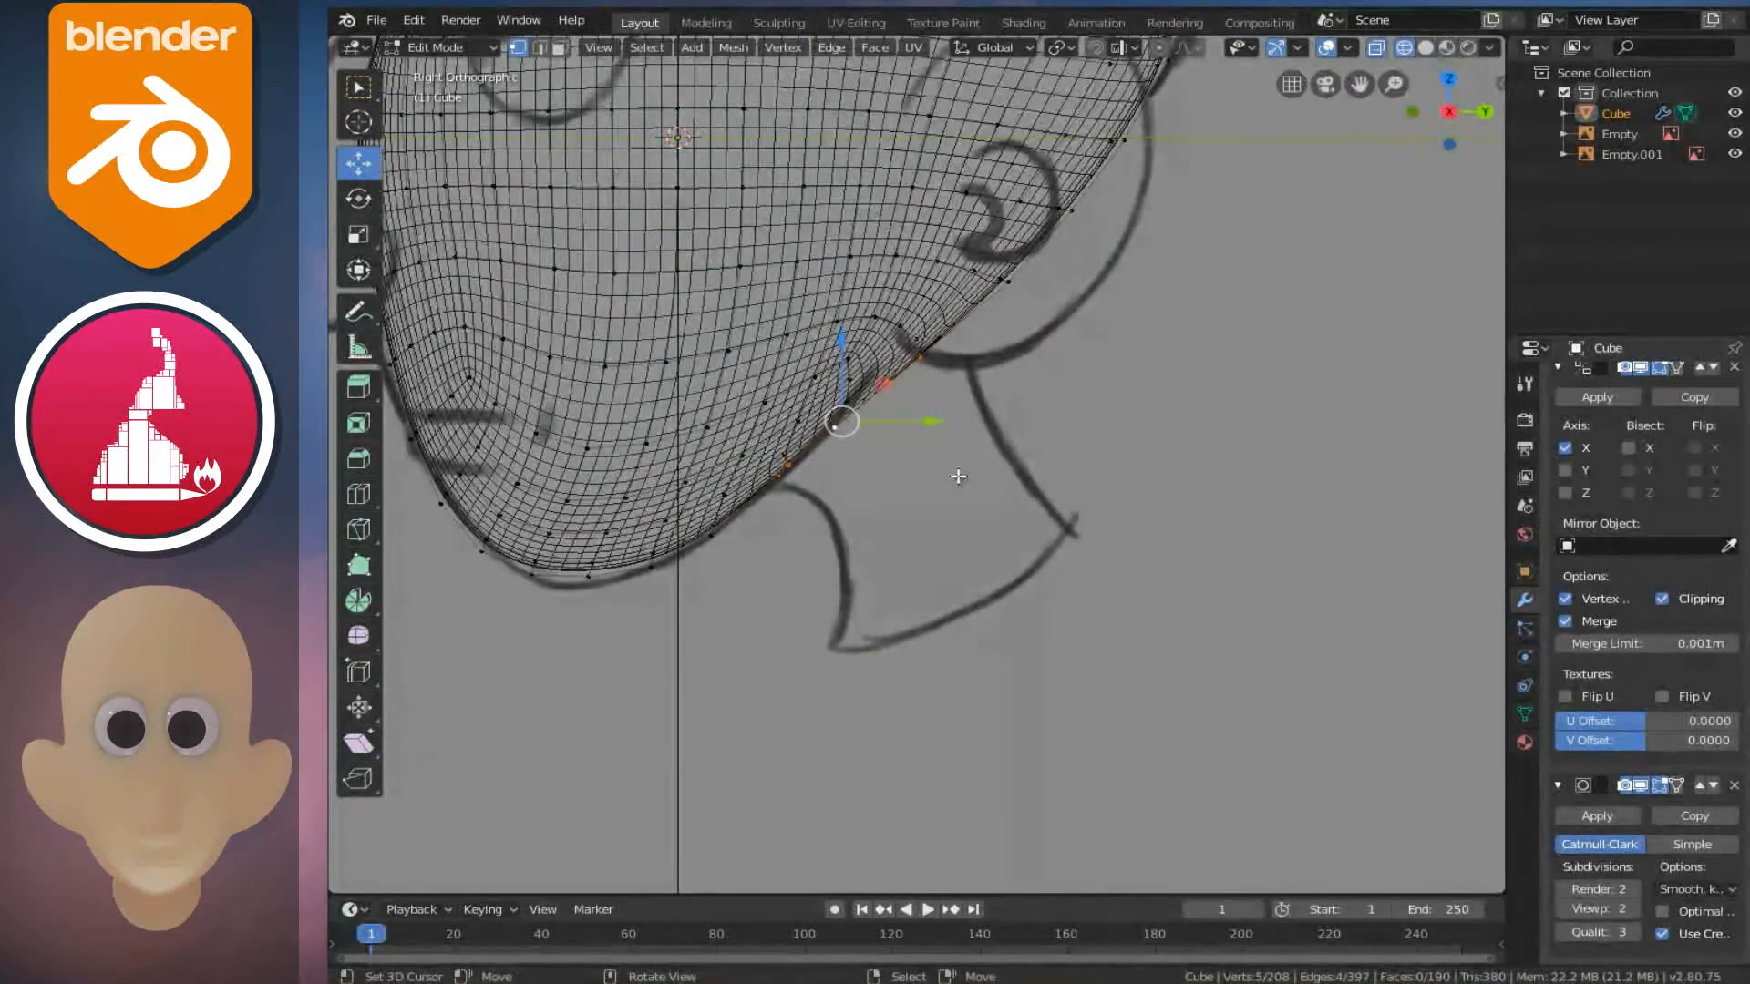
key(s)
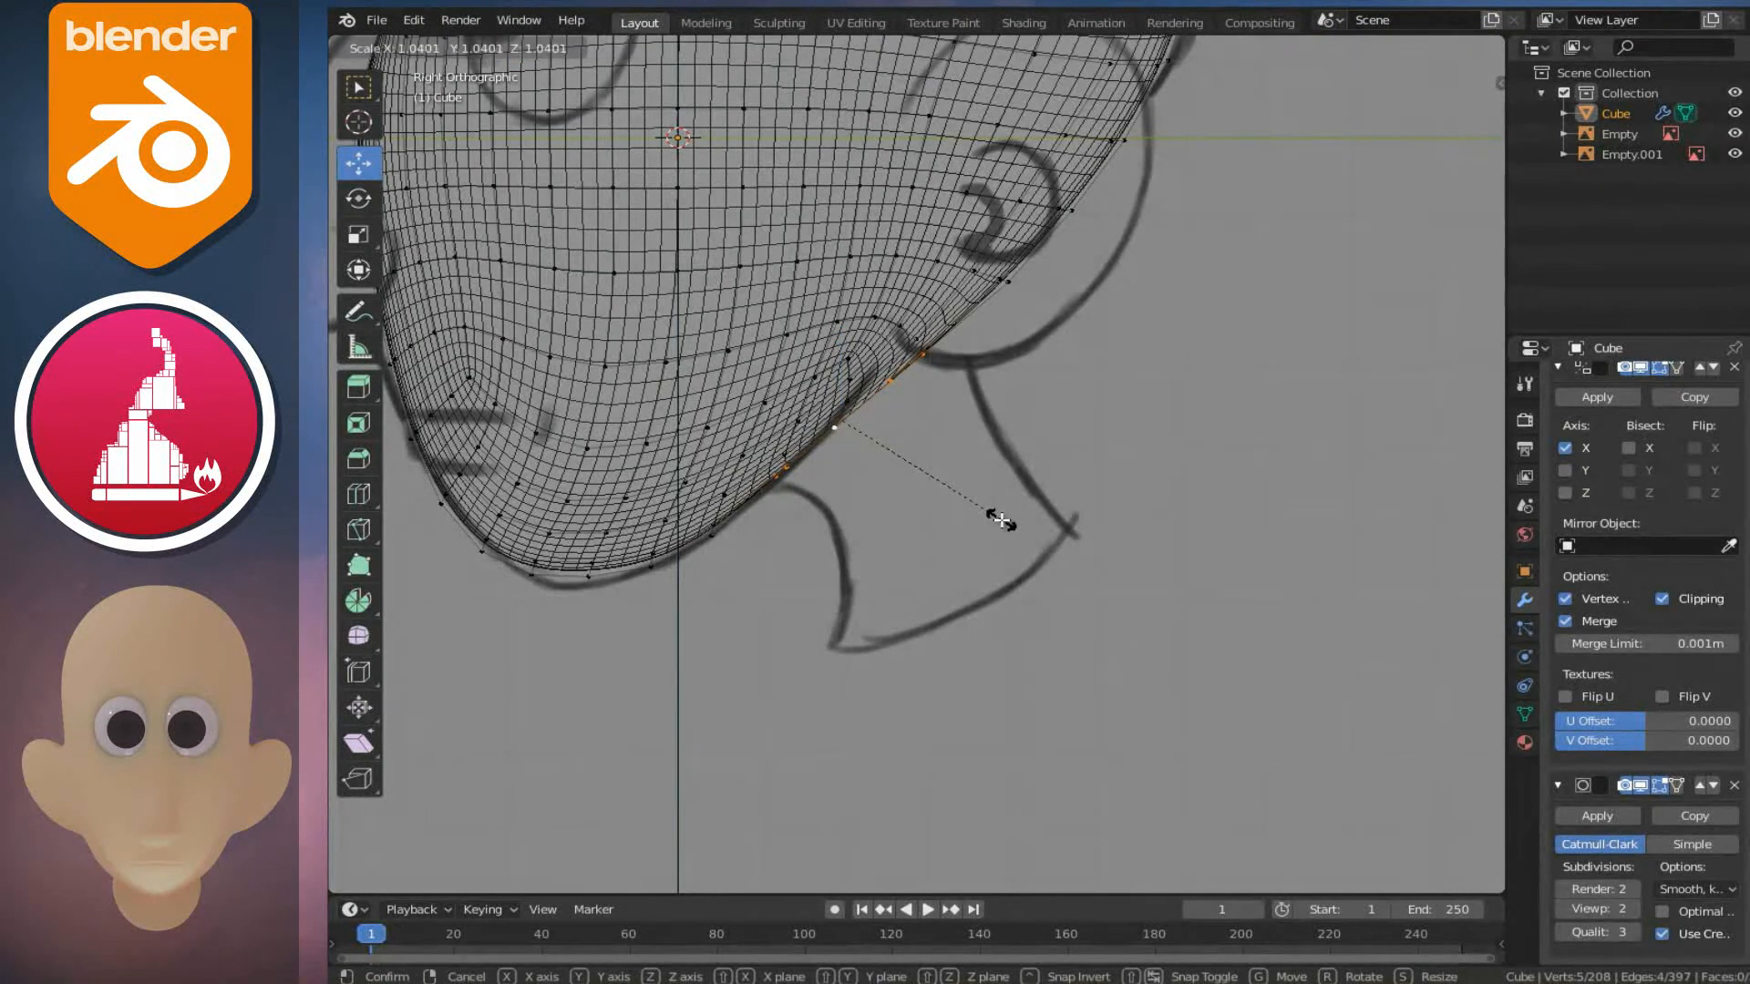
click(999, 520)
- Extrude the opening's boundary loop a short distance towards the drawn neck and scale it to about 1.15
key(e)
click(950, 548)
key(s)
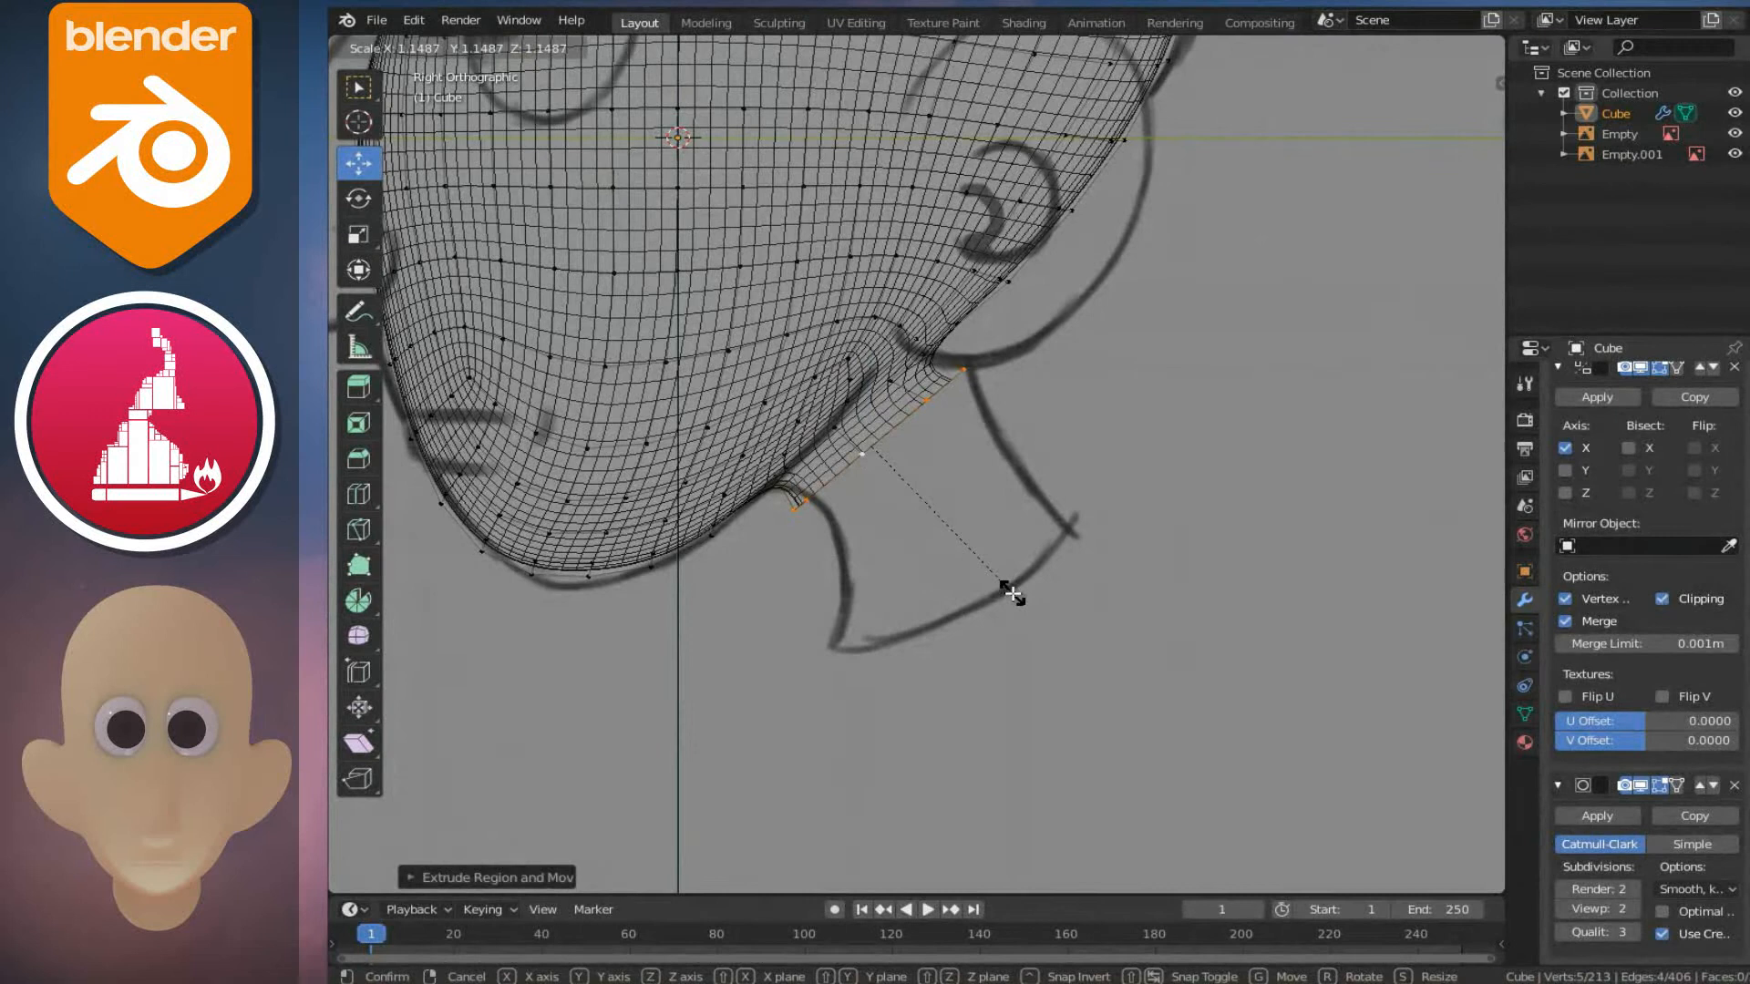
click(1011, 595)
- Move the two vertices at the rear of the neck's base about 0.008 m back and 0.004 m up
click(925, 367)
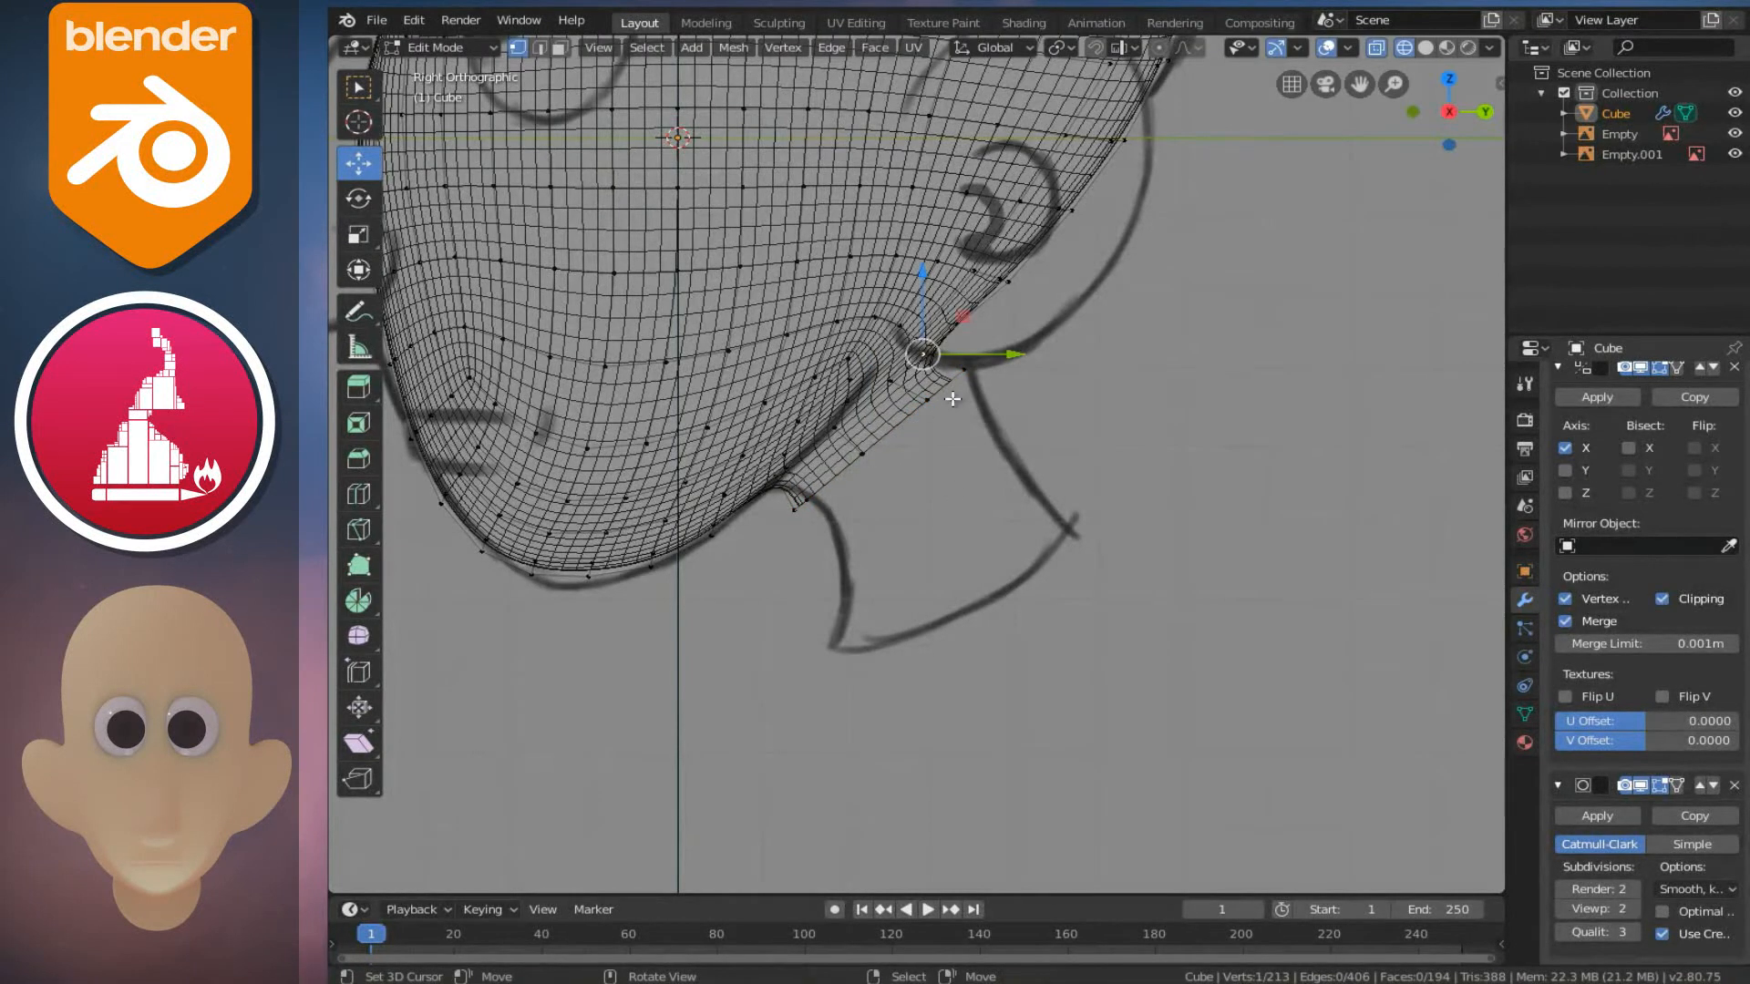
scroll(920, 346, up, 1)
key(c)
right_click(930, 335)
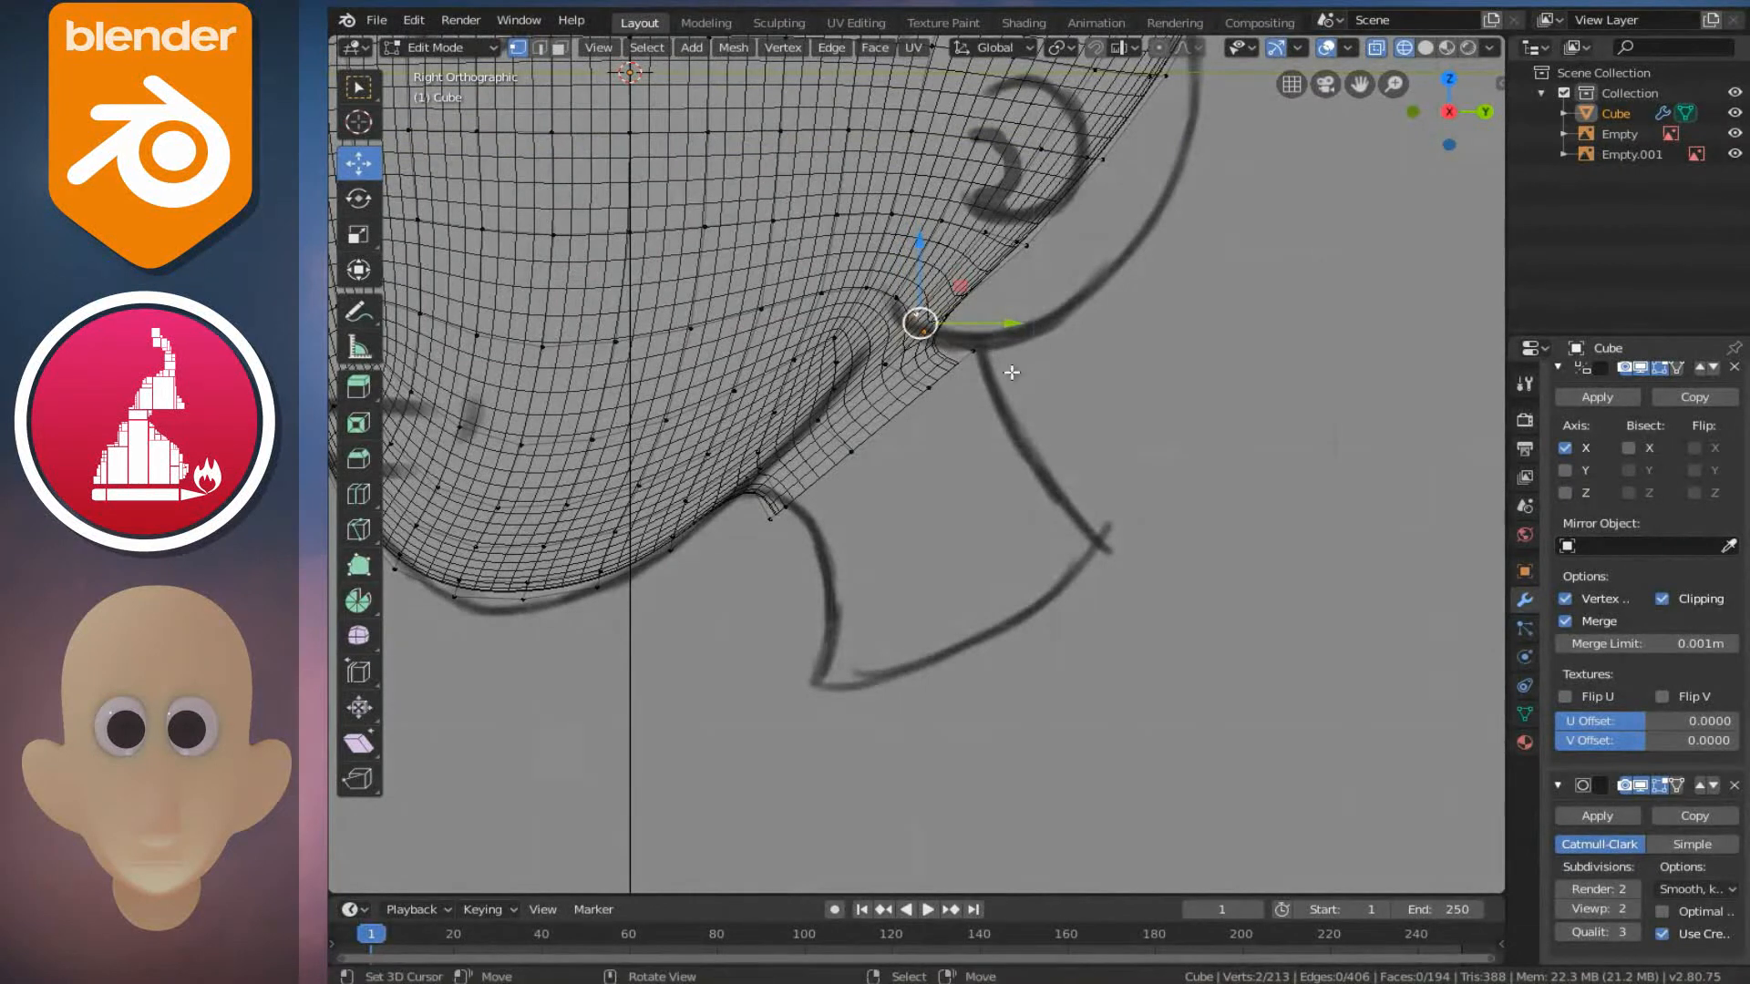
key(g)
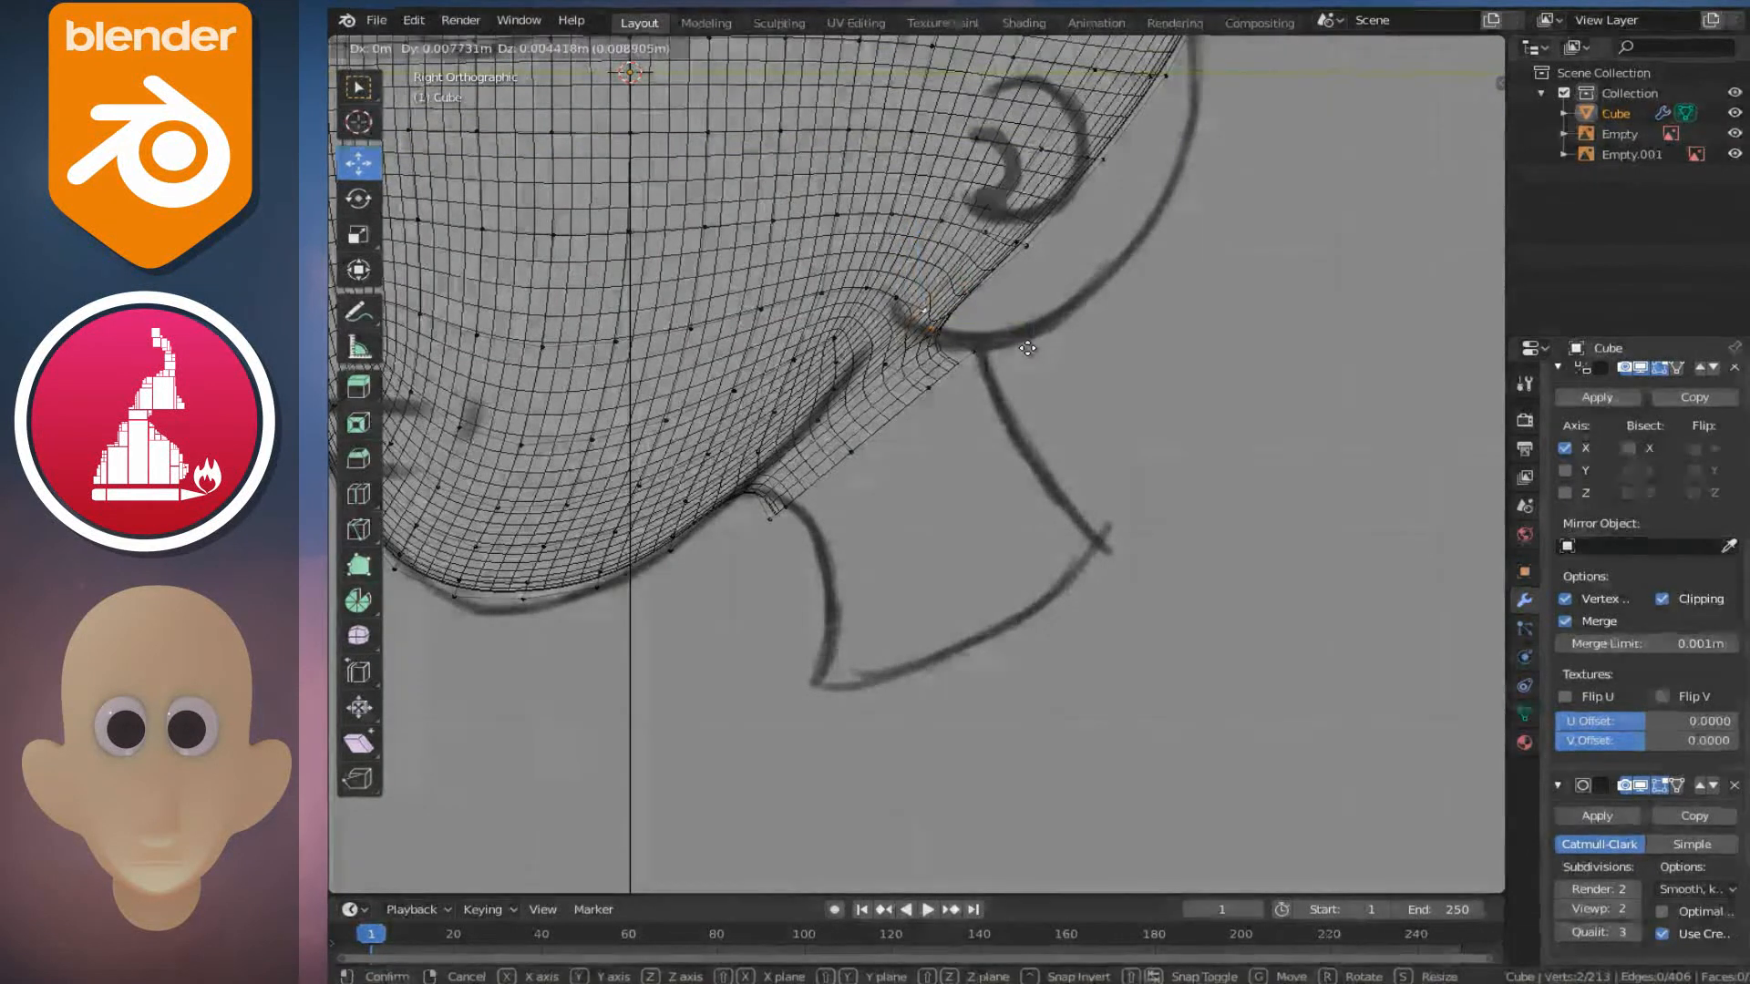
click(1027, 348)
- Extrude the neck's open edge loop about 0.08 m along the drawn neck and slightly shift the loop above it
alt+click(911, 409)
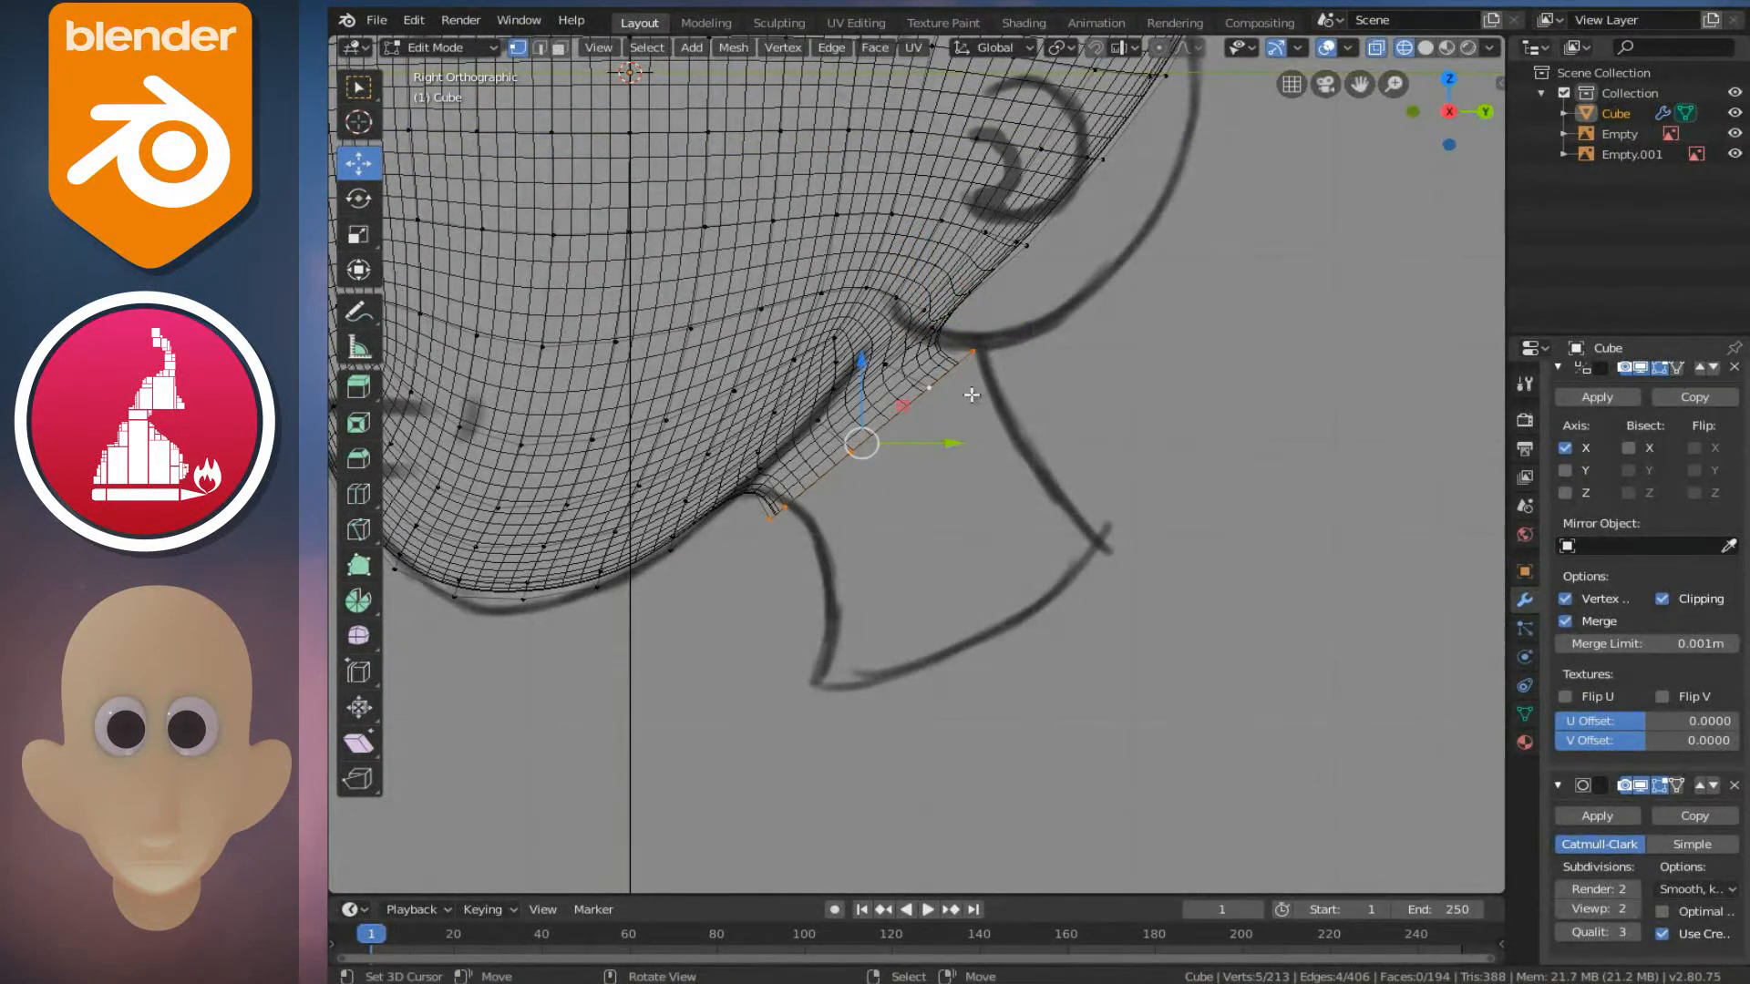
key(e)
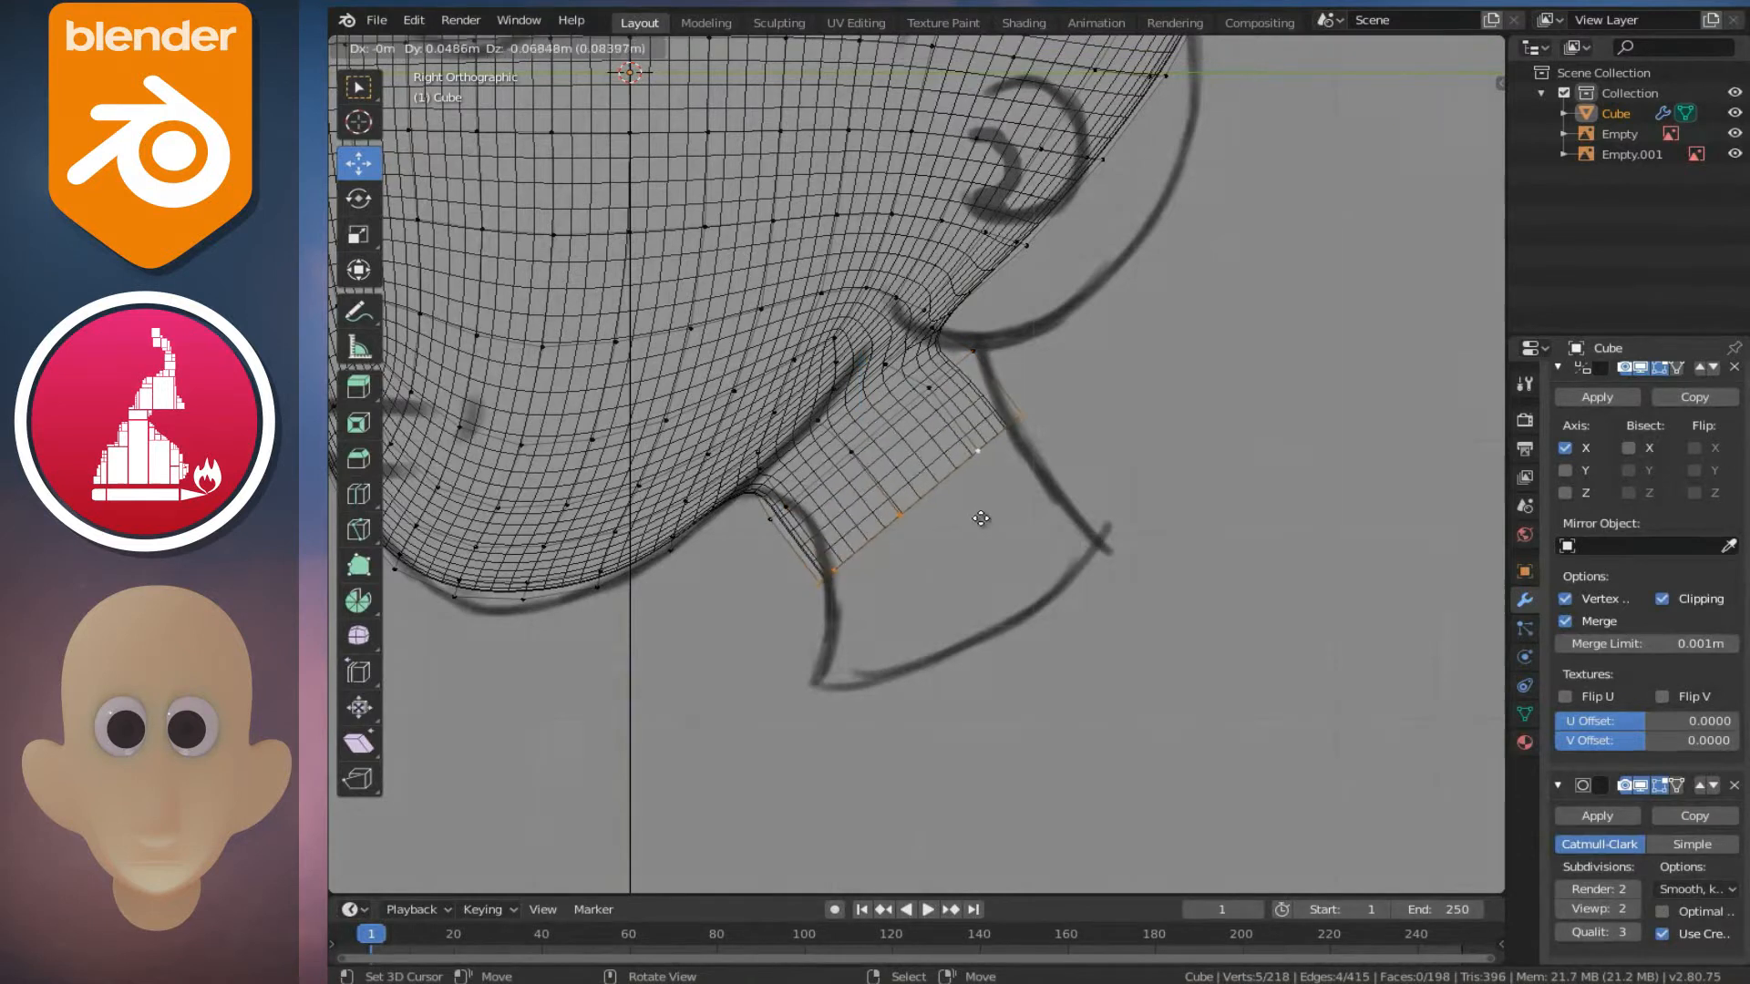
click(978, 512)
alt+click(898, 417)
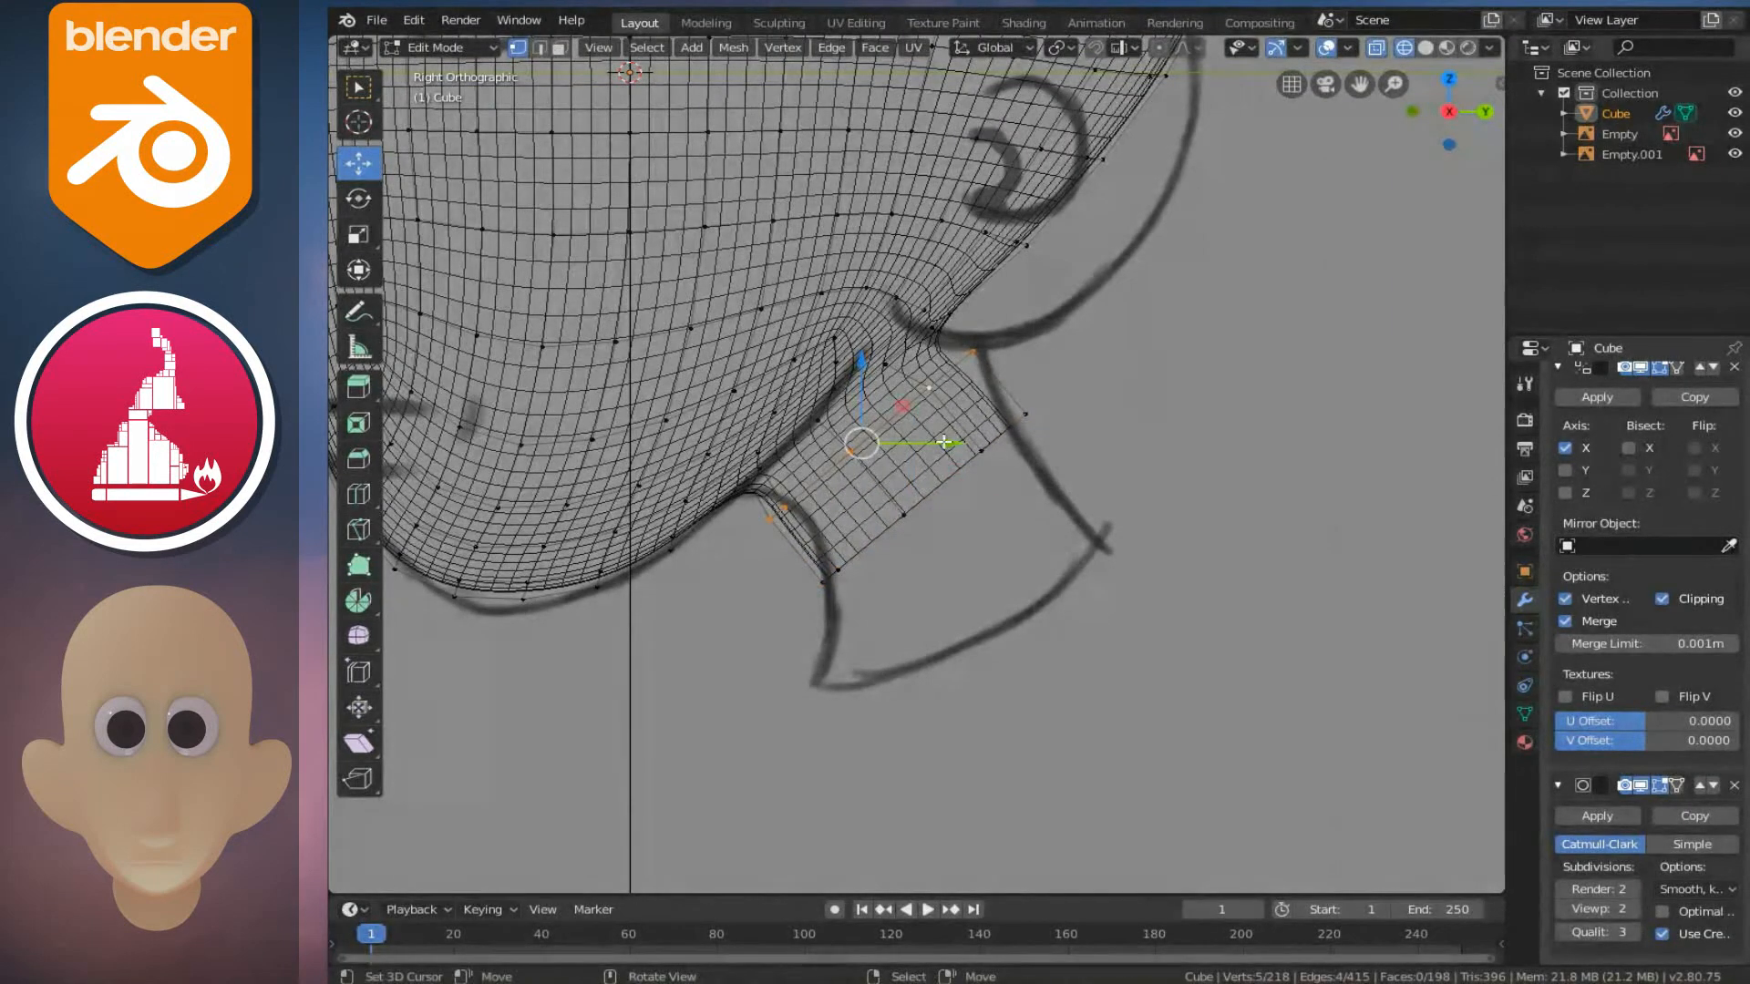
key(g)
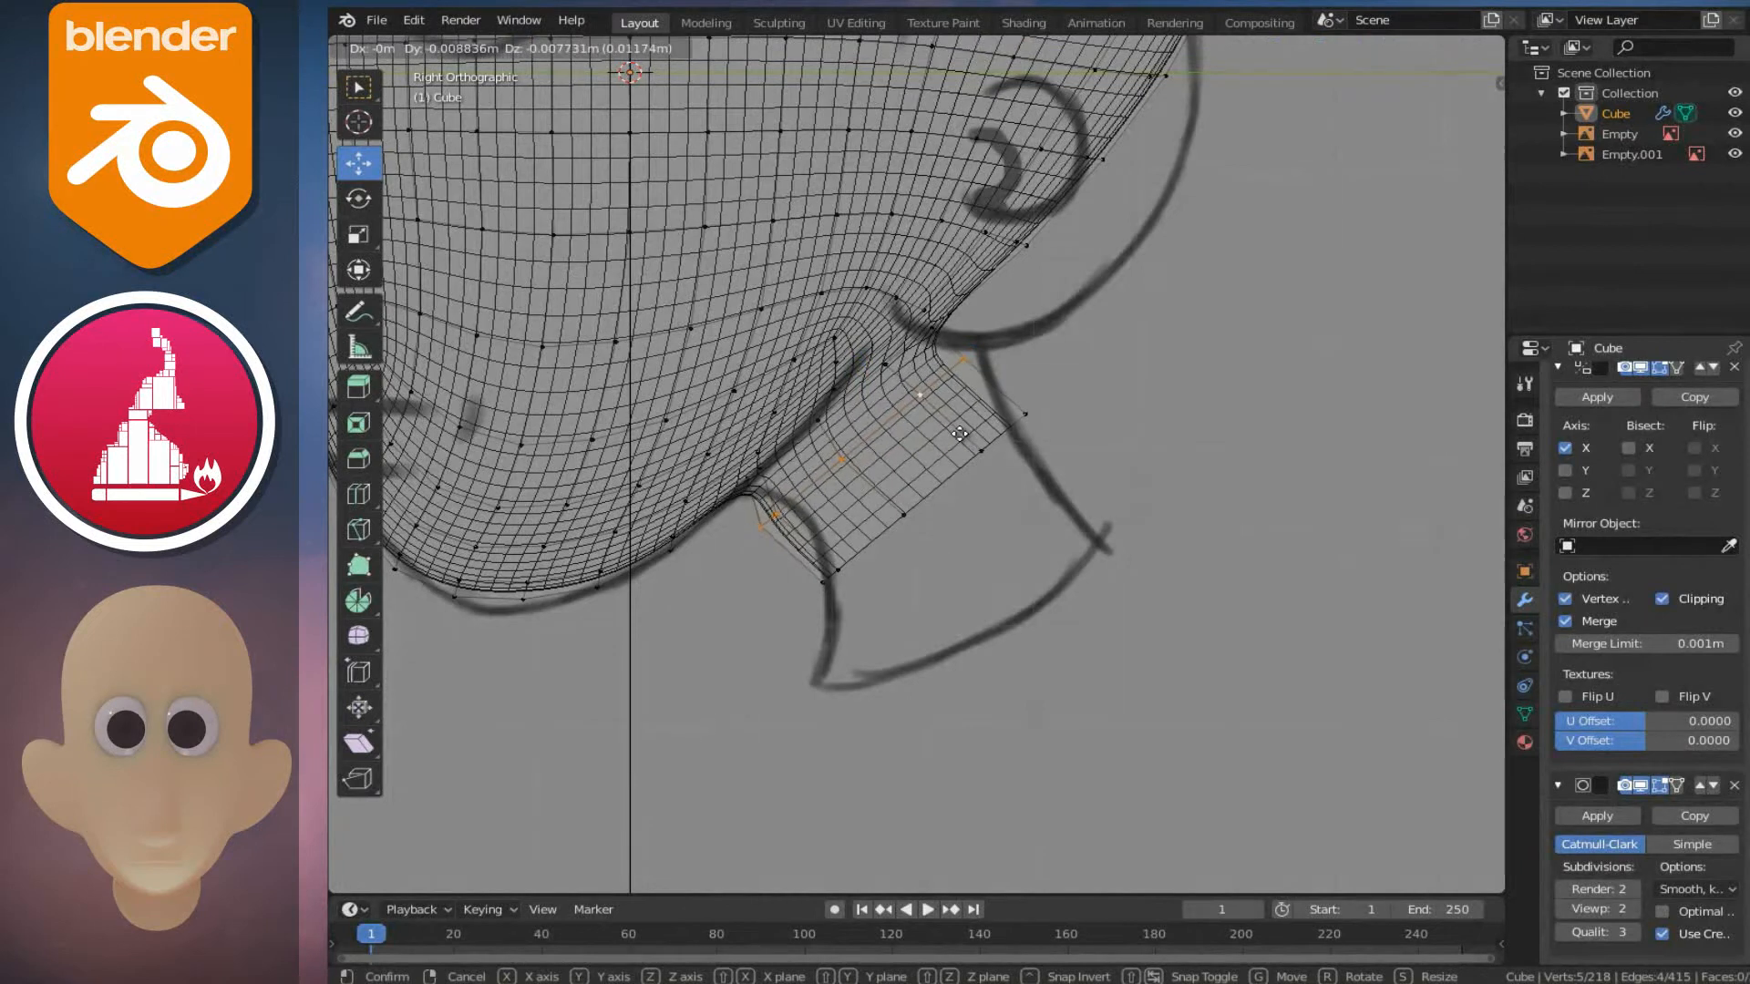
click(966, 438)
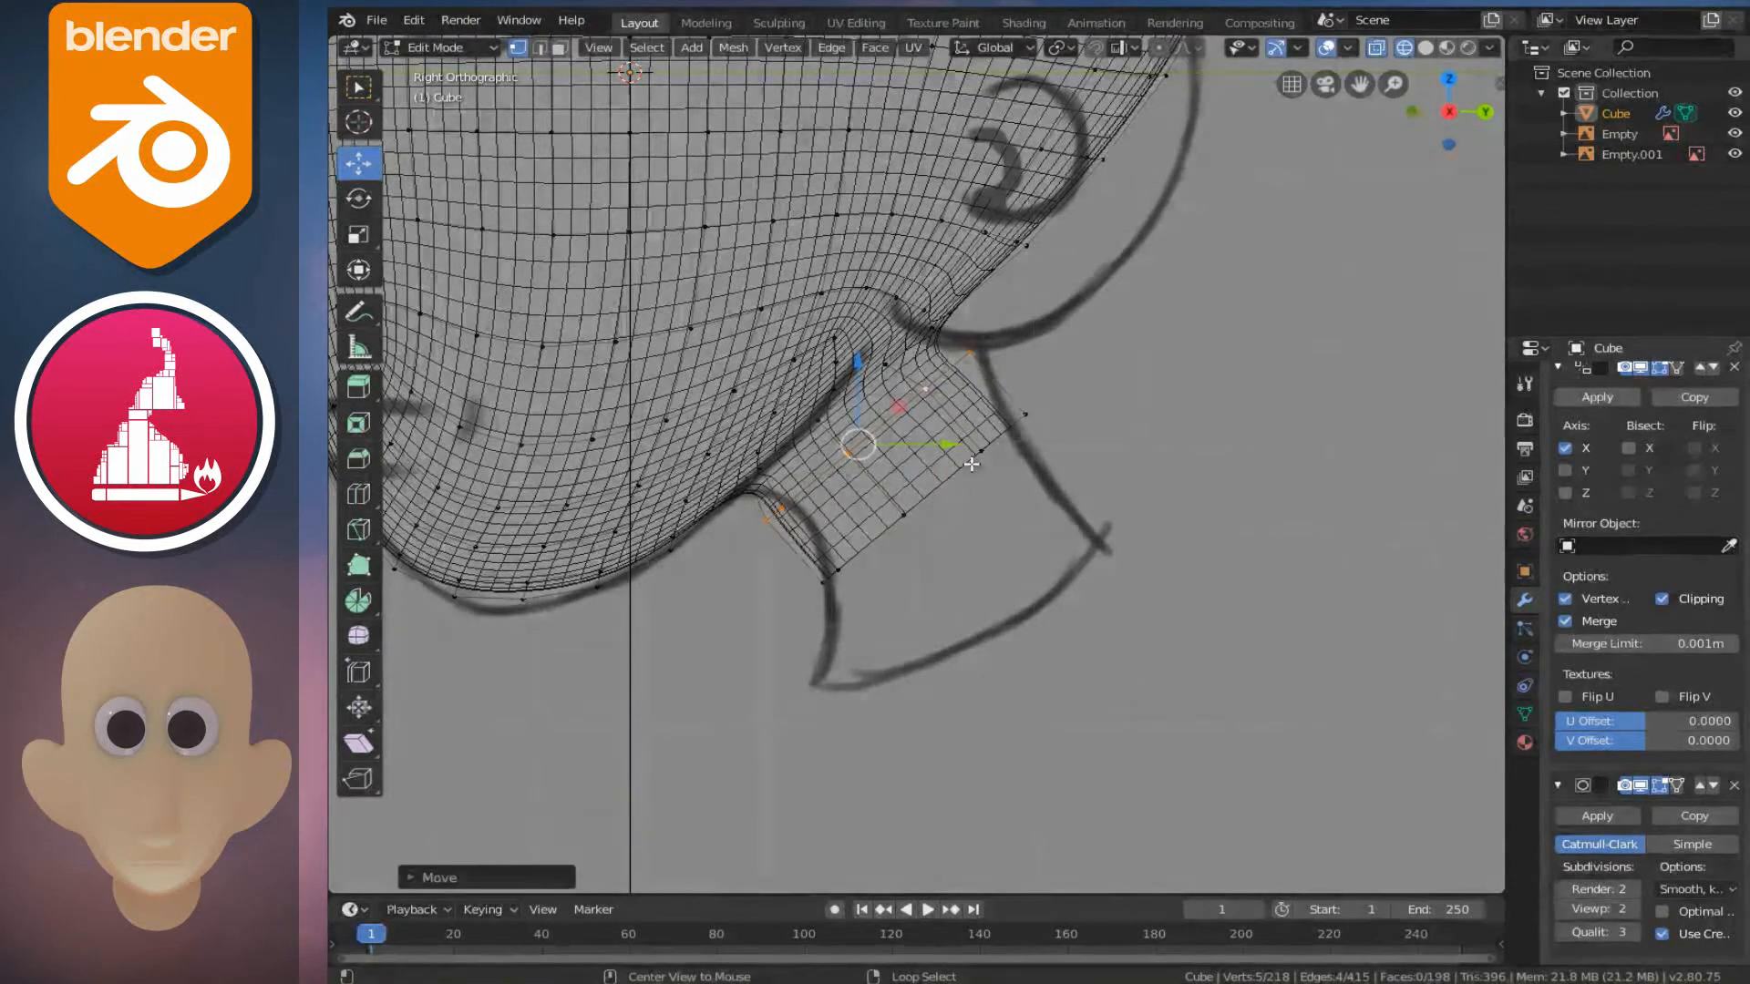
- Extrude the neck's lower edge loop further down along the drawn neck outline
alt+click(924, 473)
key(e)
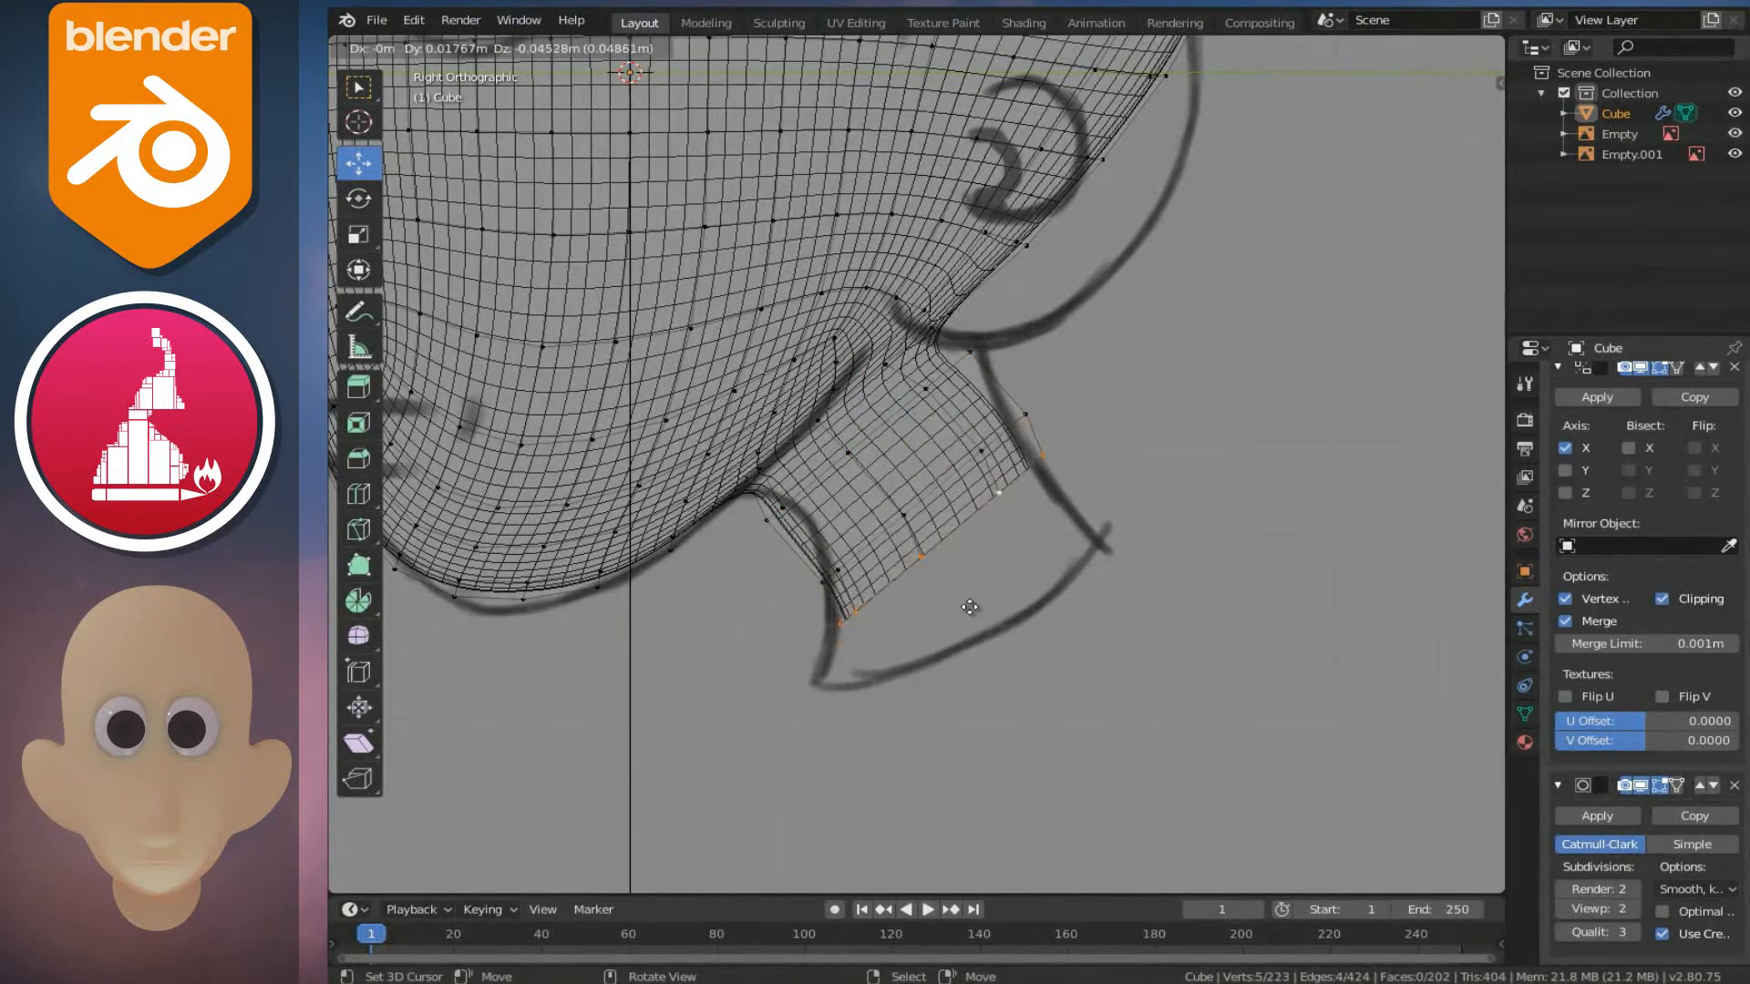
click(969, 623)
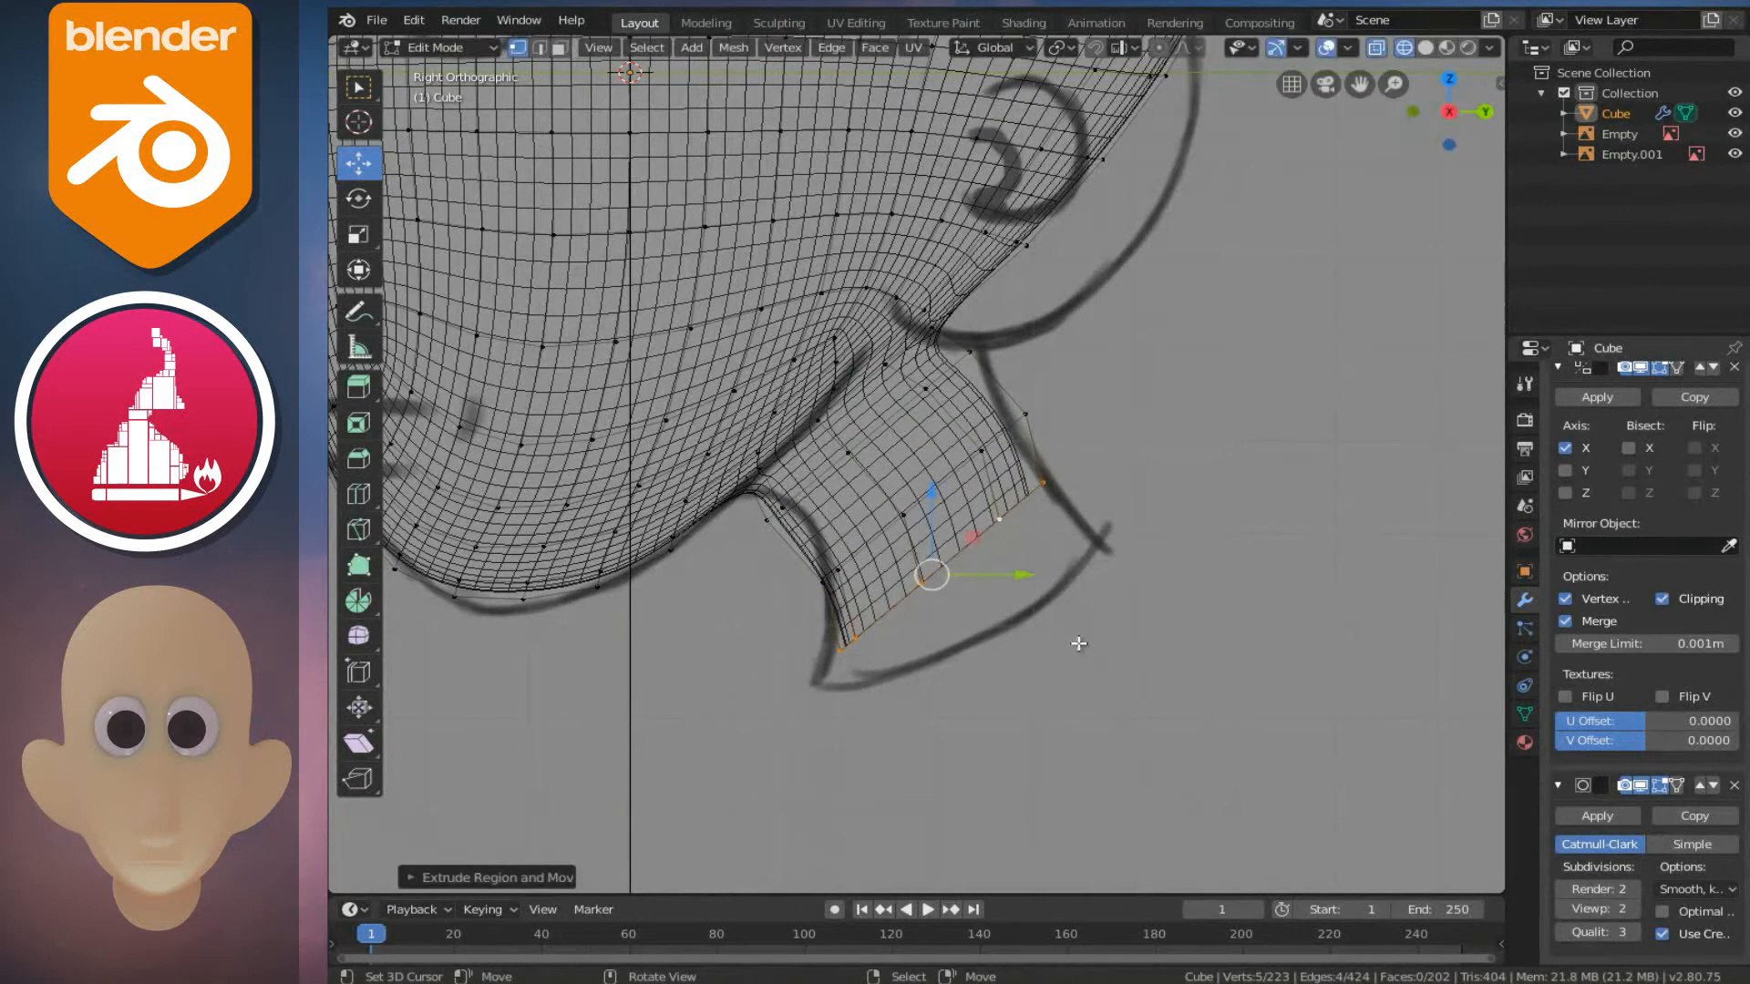
- Scale the new lower neck loop to about 1.36 and move it about 0.009 m back and 0.008 m up
key(s)
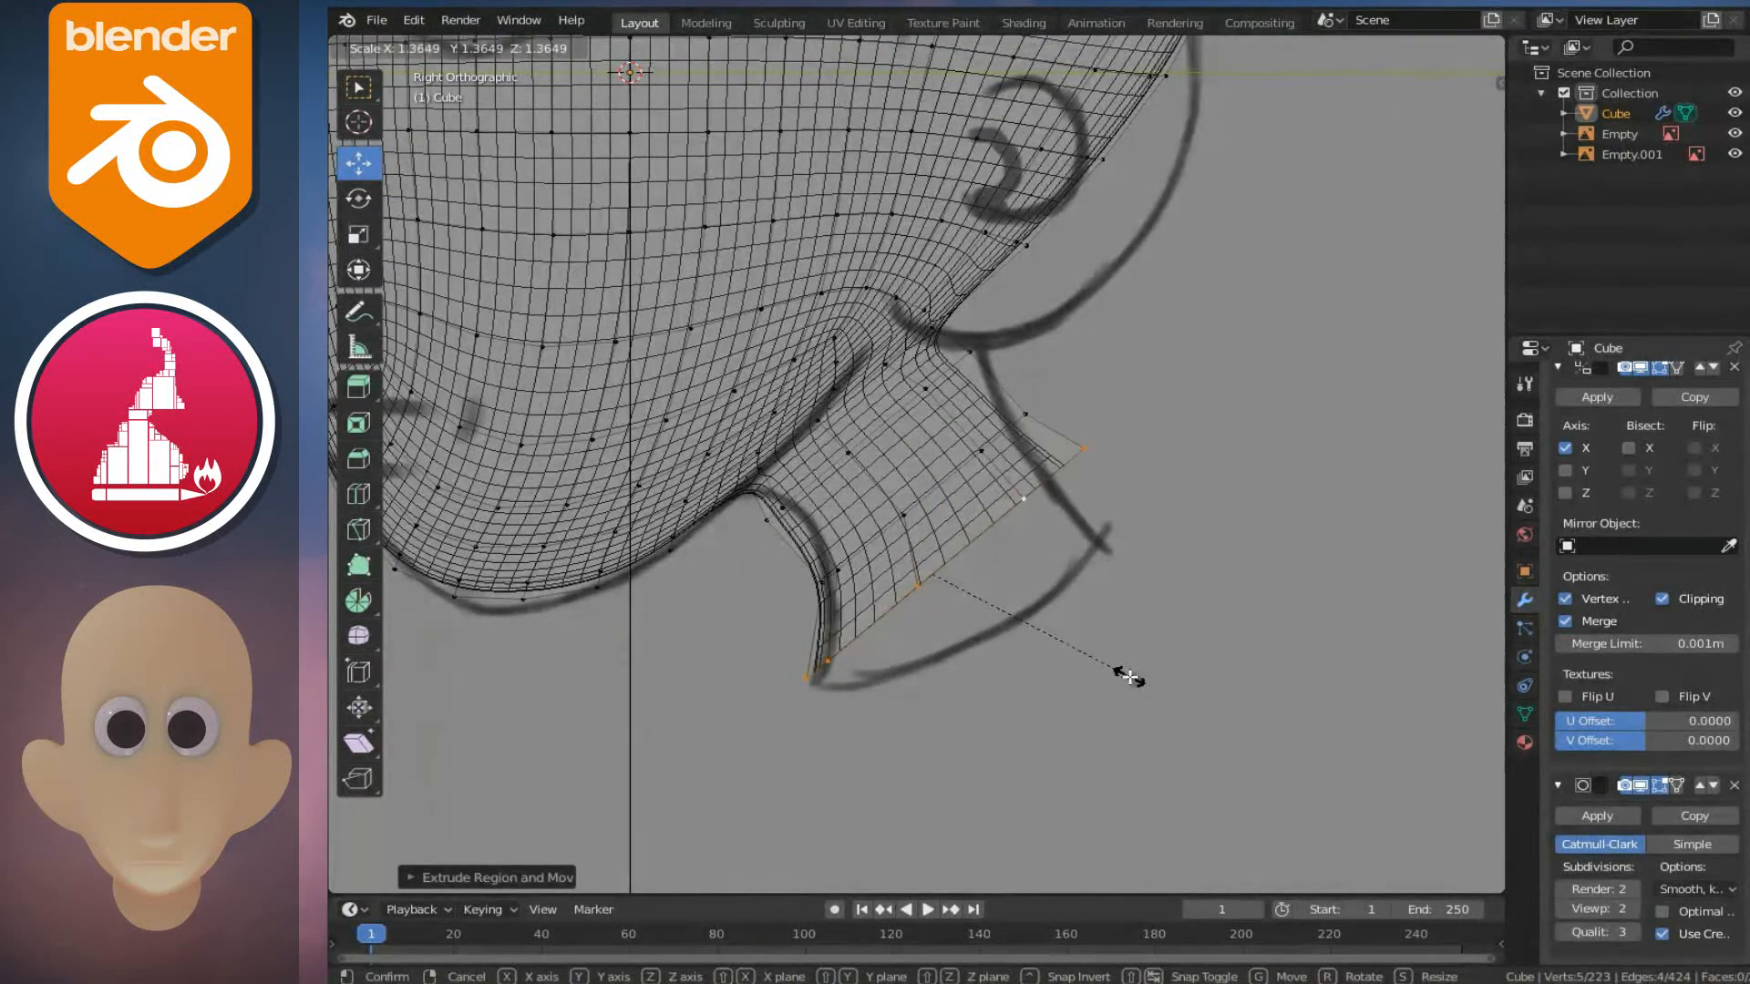
click(1130, 677)
key(g)
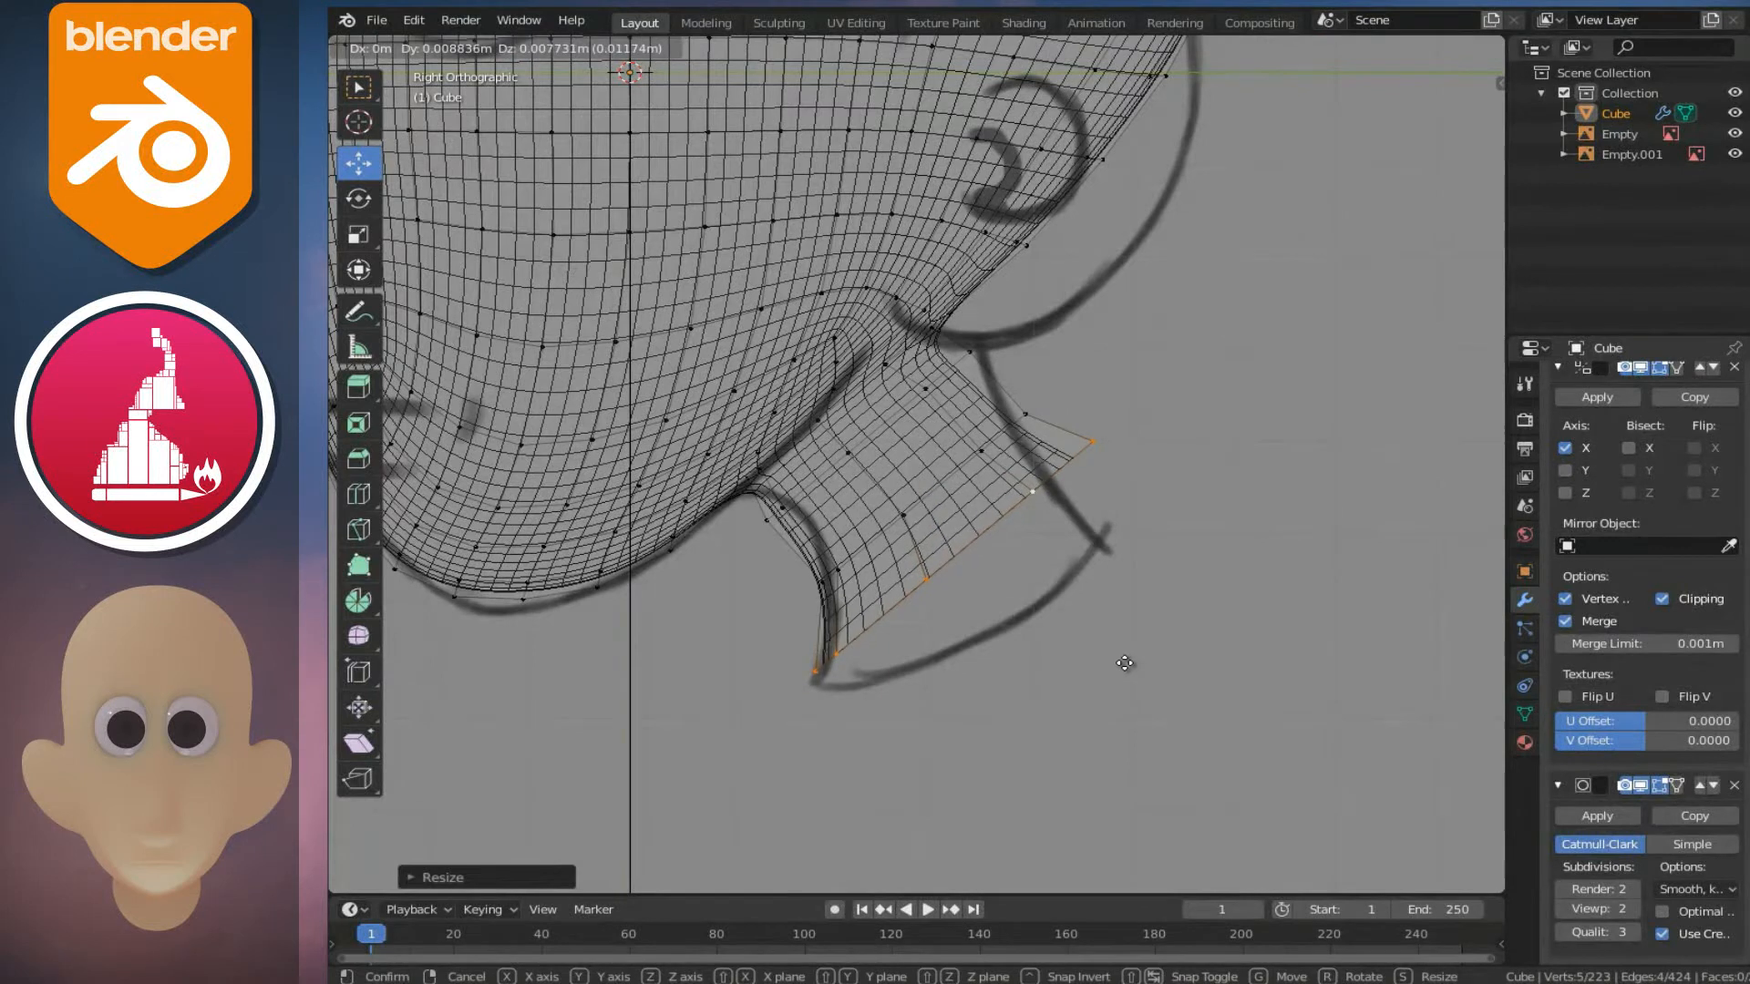
click(1125, 664)
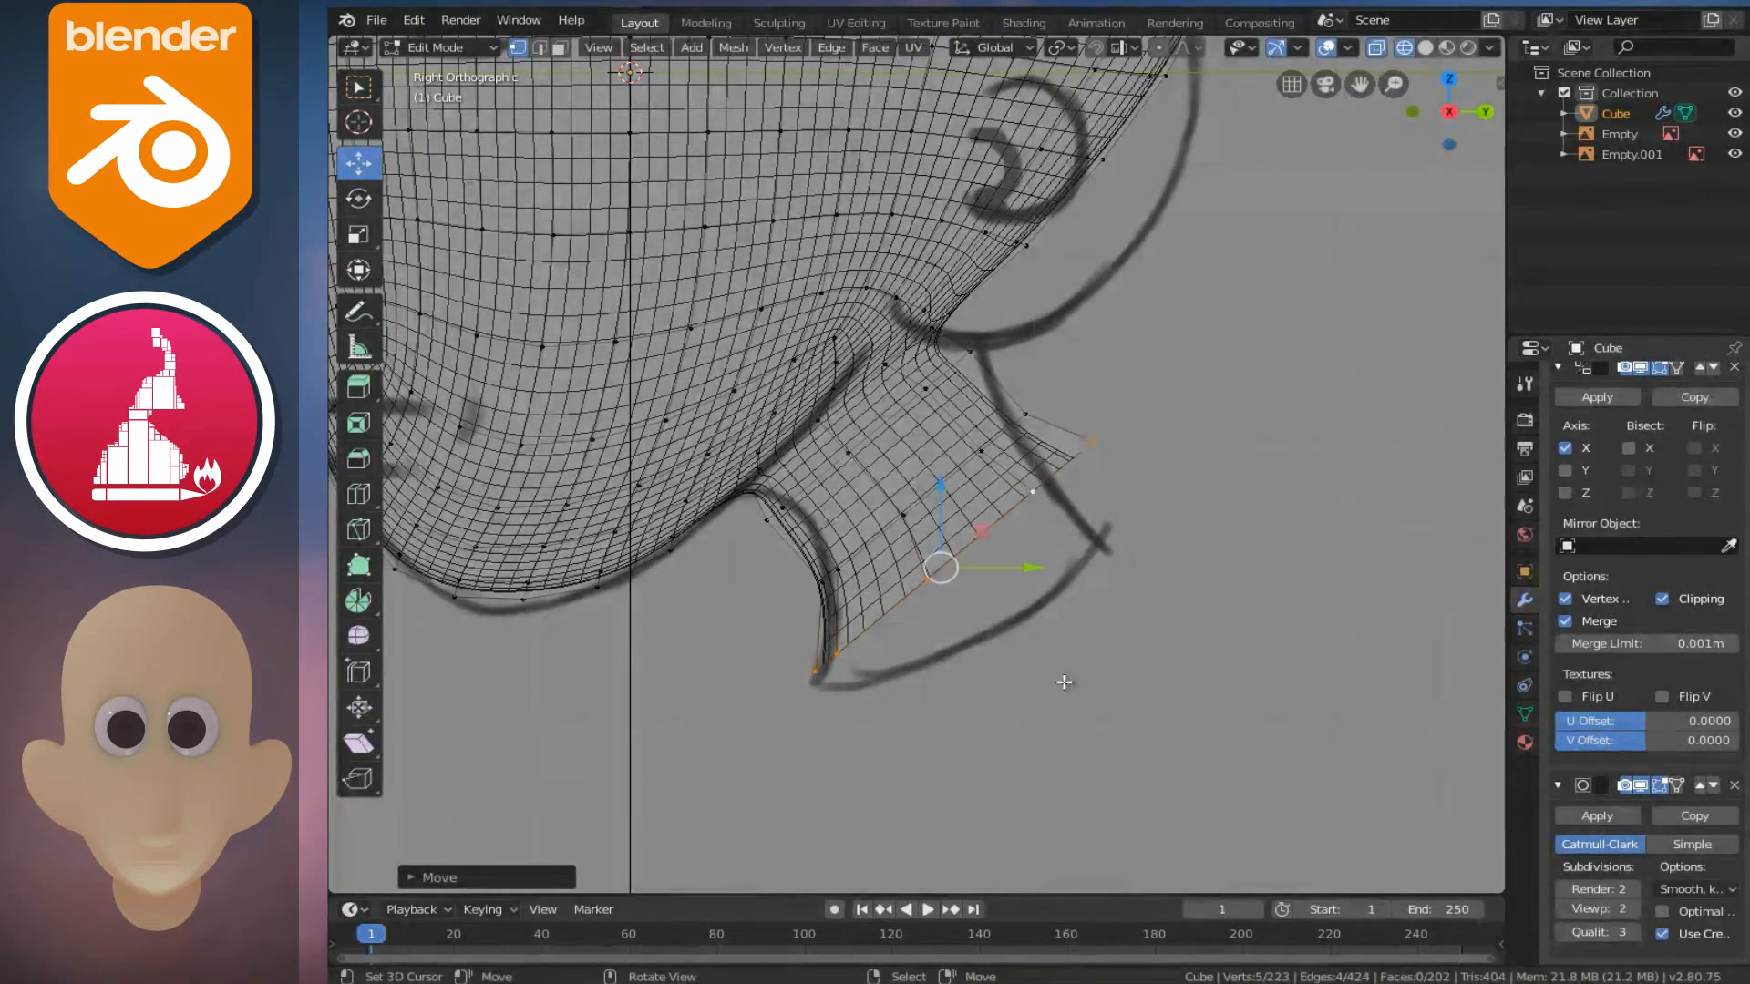
- Extrude the neck's end loop past the drawn base line and enlarge it to flare the neck outwards
key(e)
click(1085, 727)
key(s)
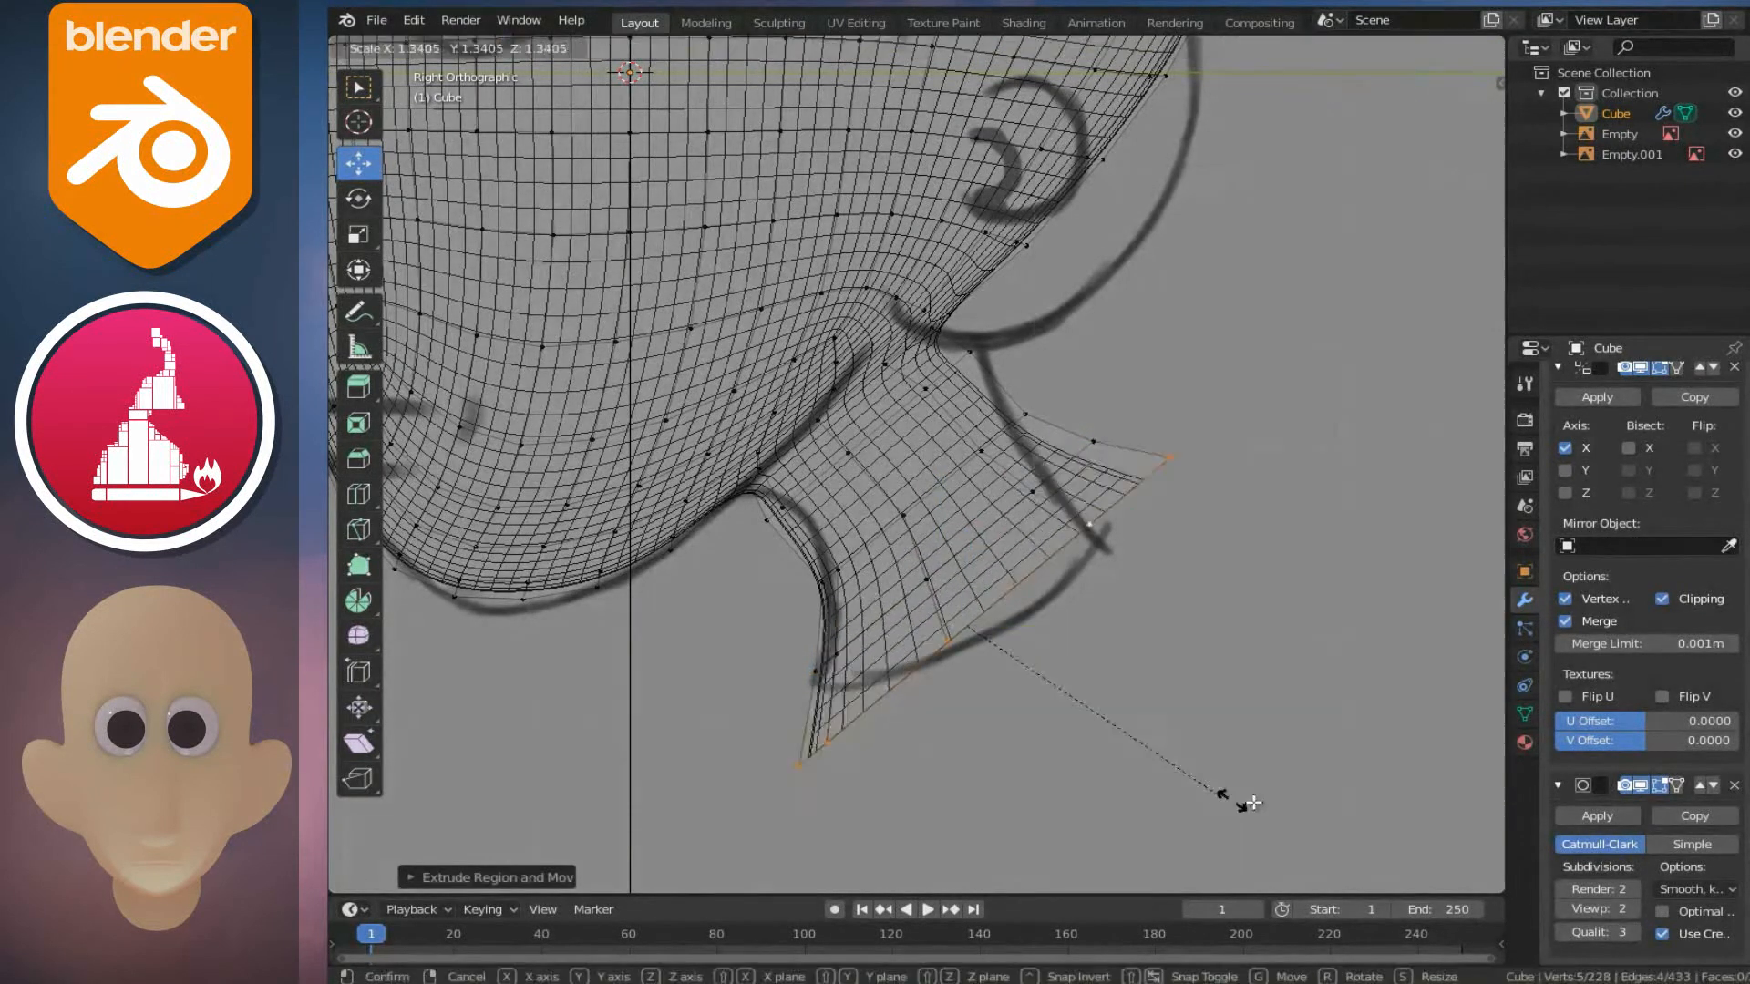
click(1269, 798)
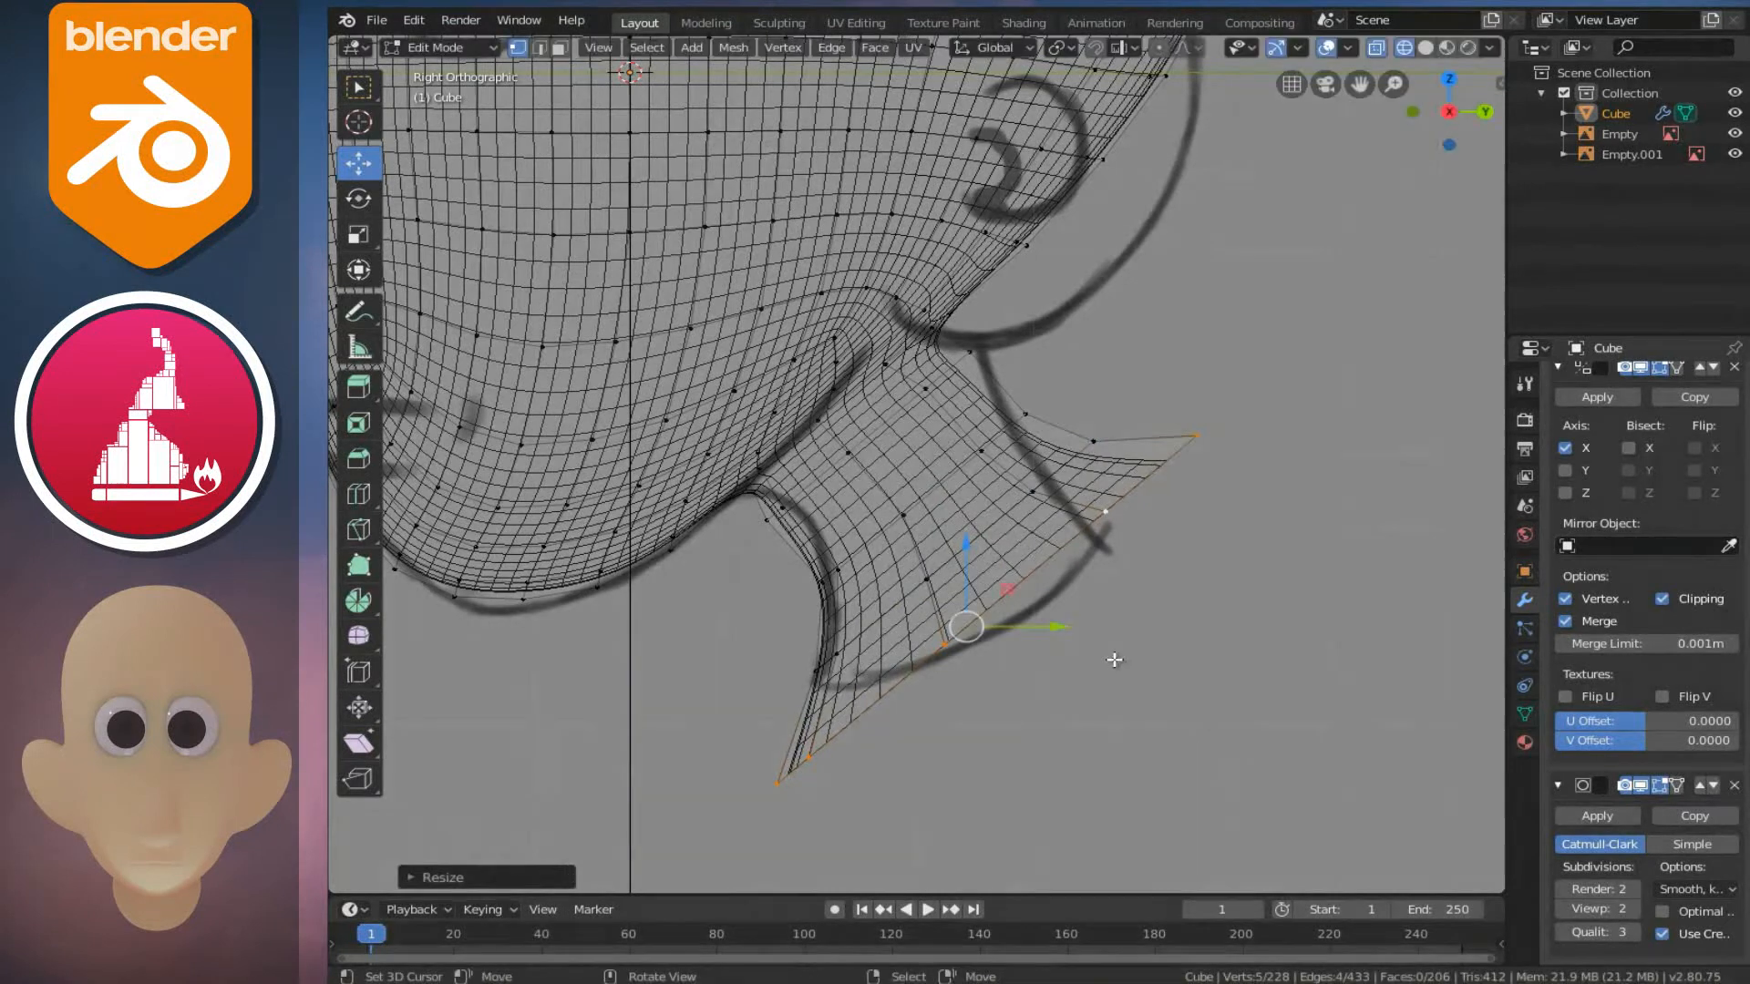
- Smooth the vertices where the neck joins the head four times, on the upper neck loop's selection grown by two rings
key(shift+z)
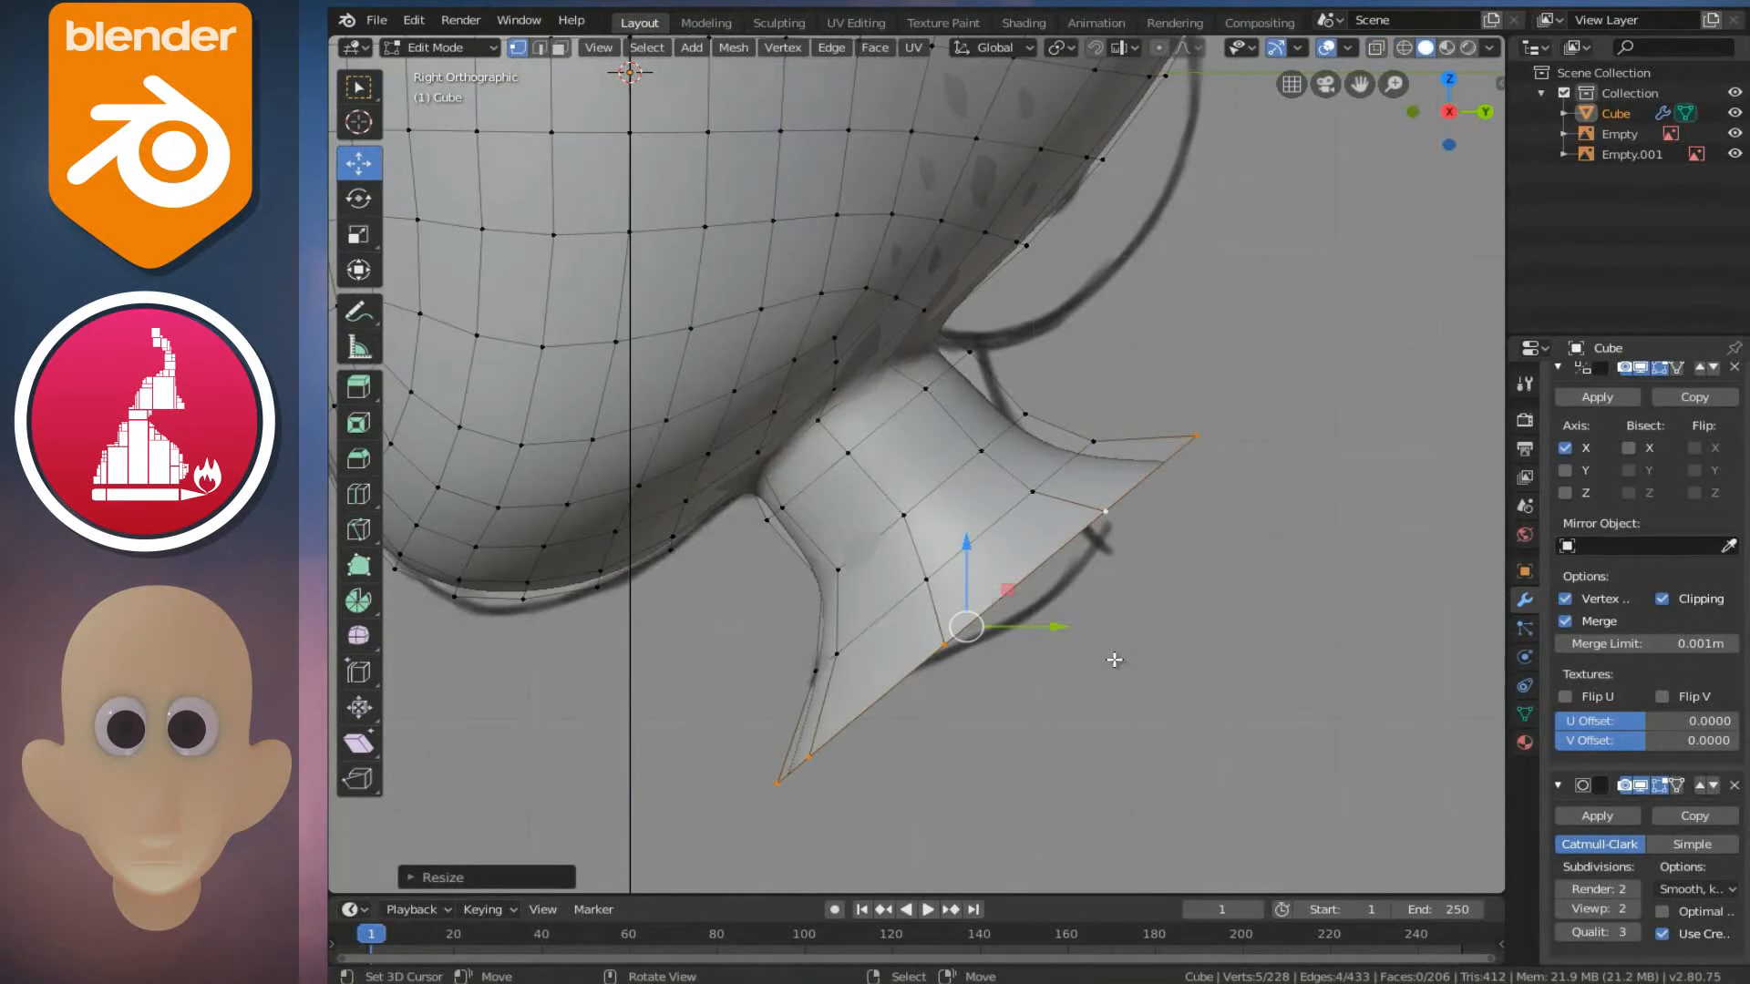
click(850, 449)
click(821, 417)
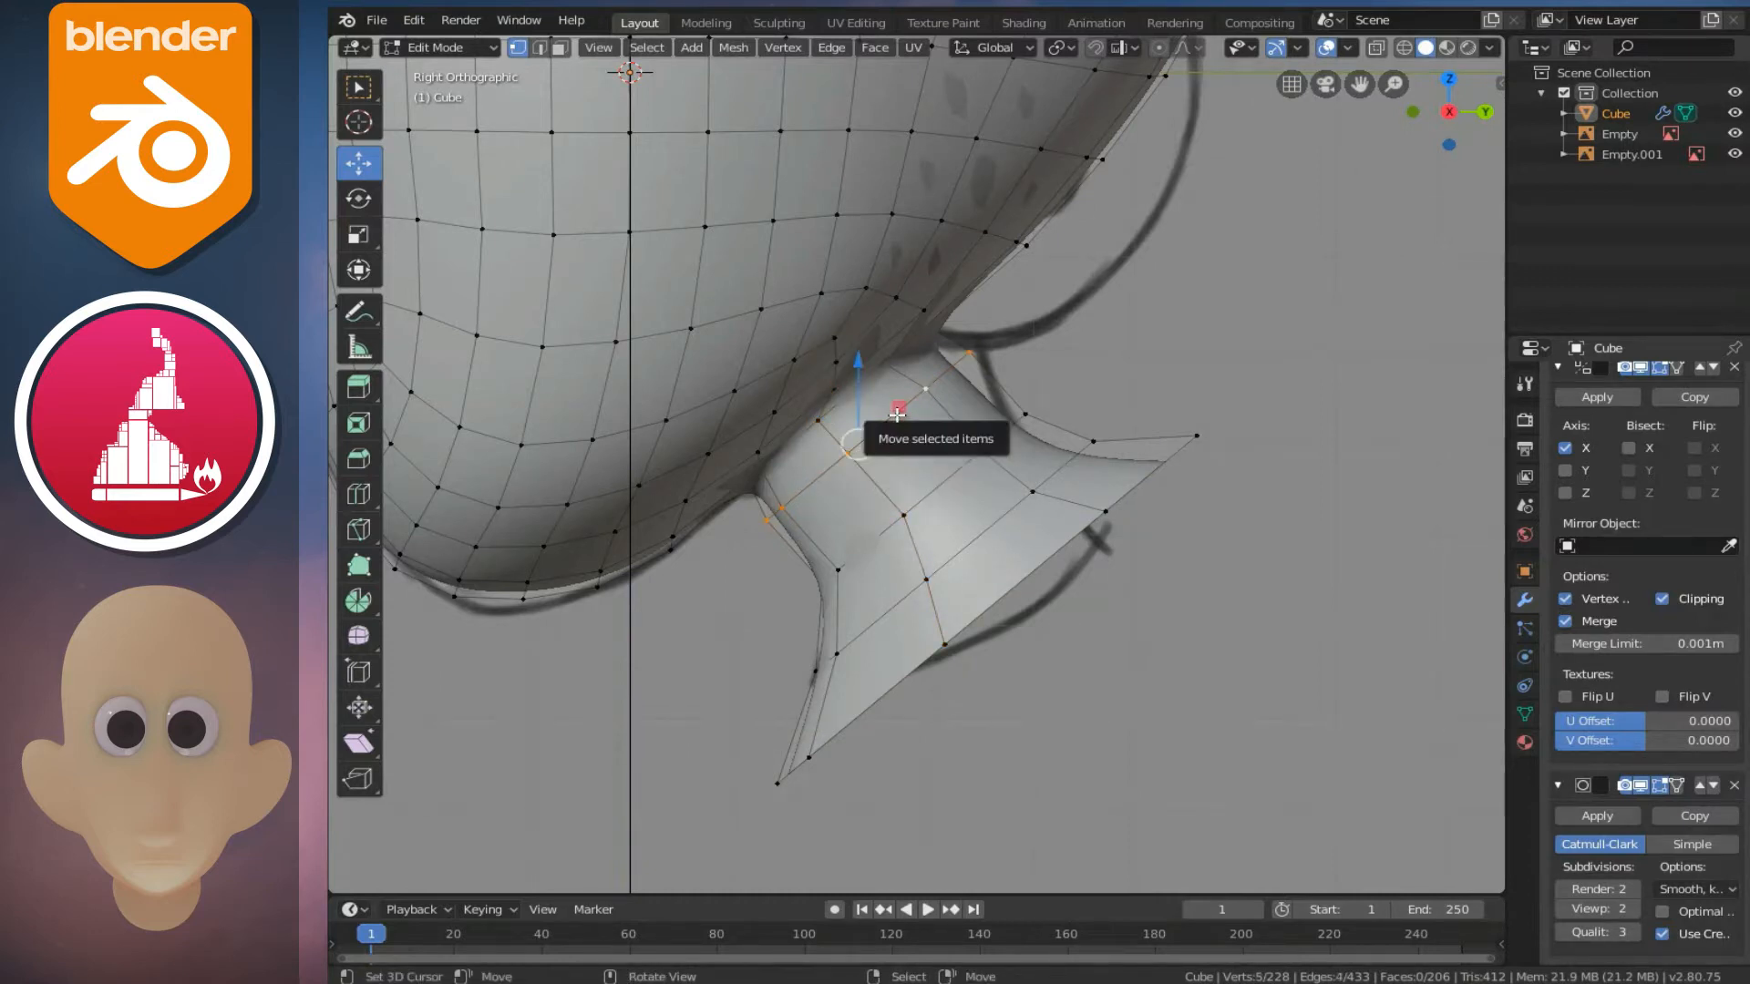
key(ctrl+KP_Add)
key(ctrl+KP_Add)
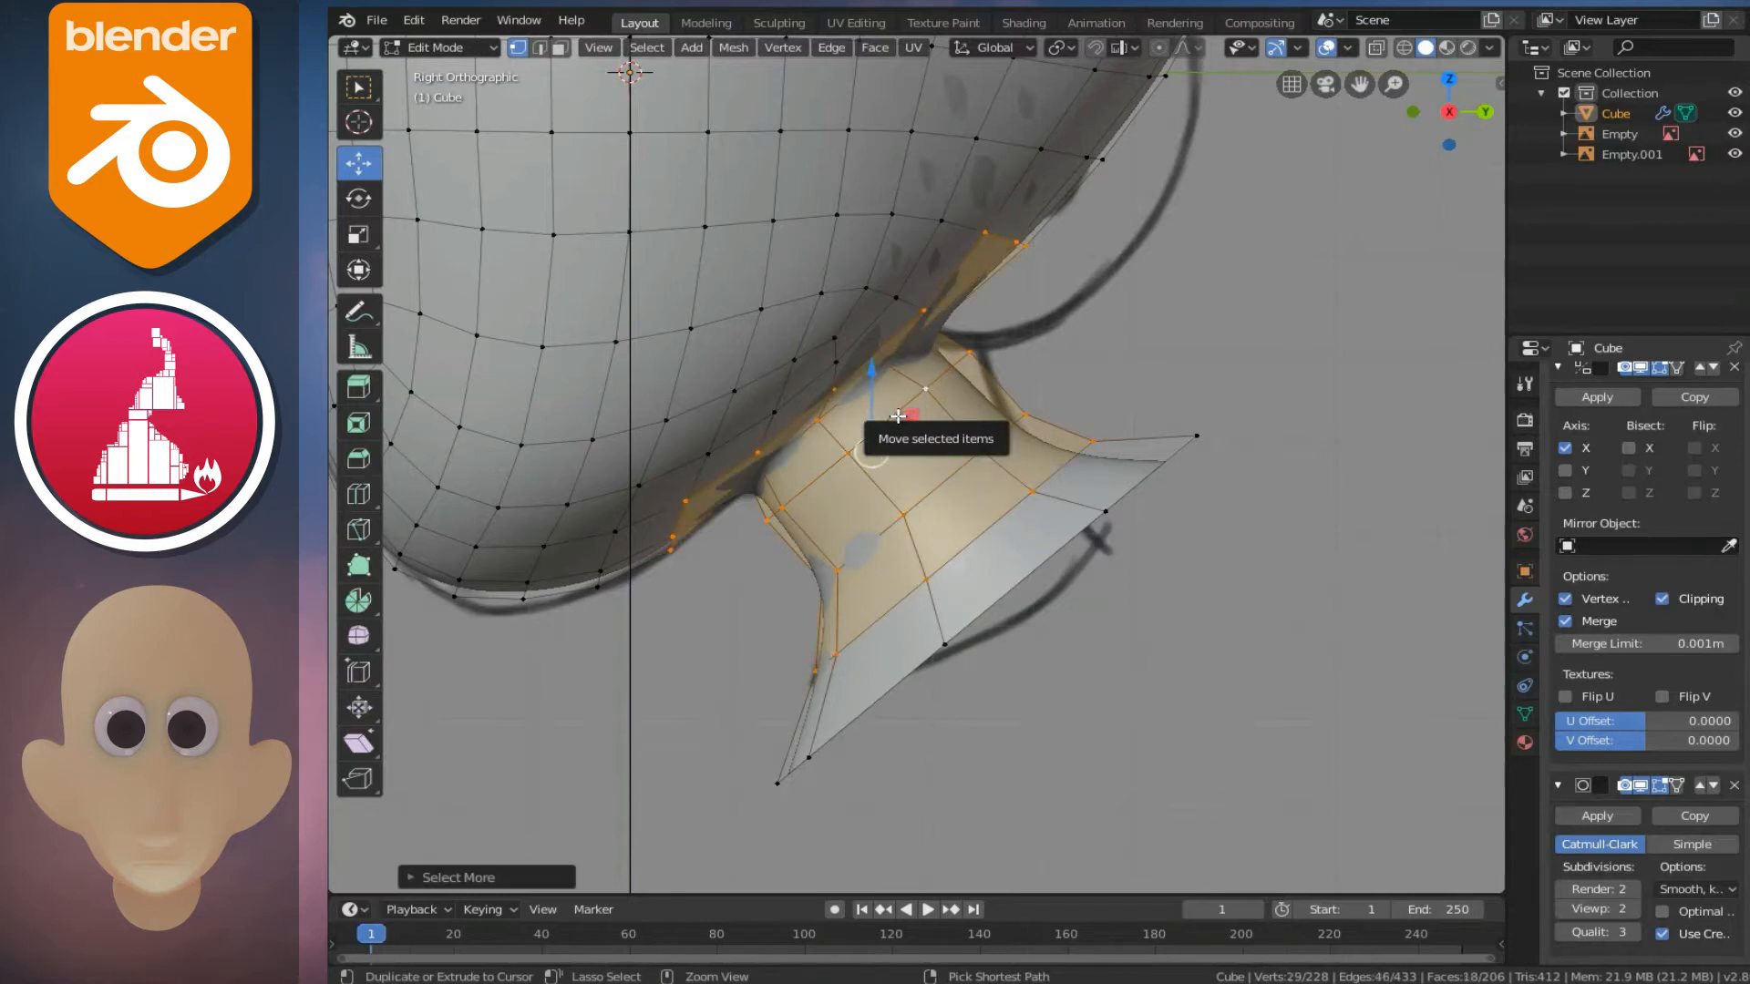
key(w)
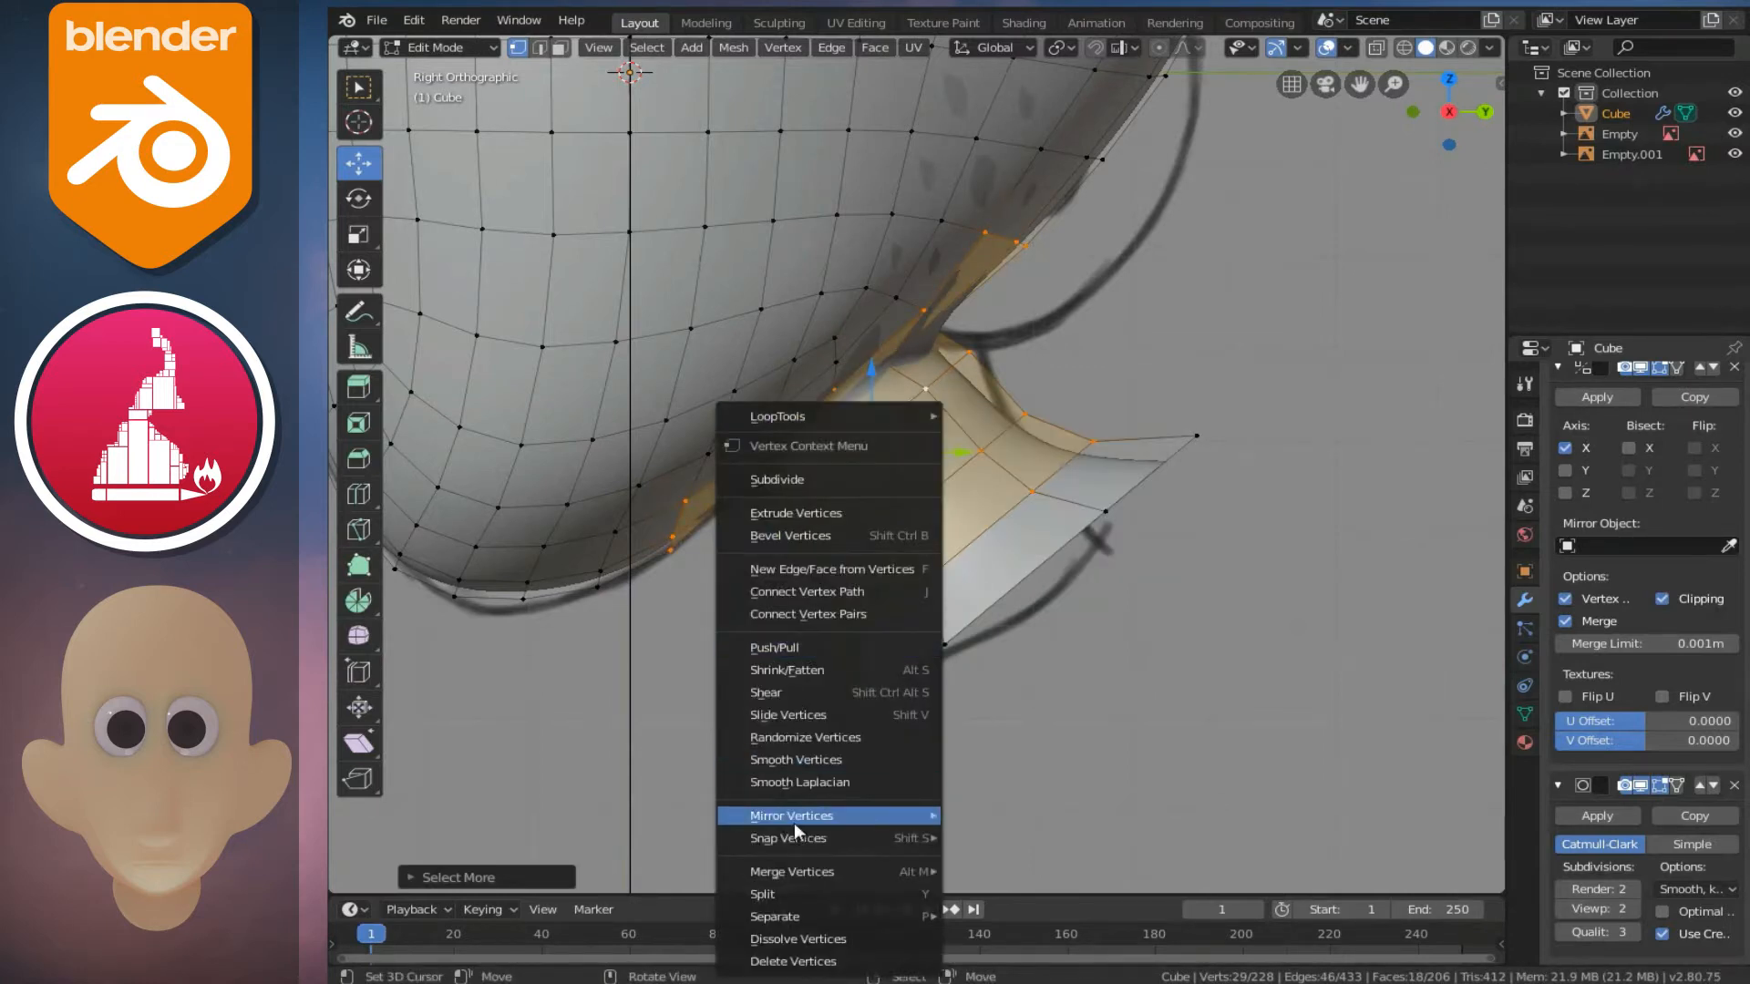
click(784, 759)
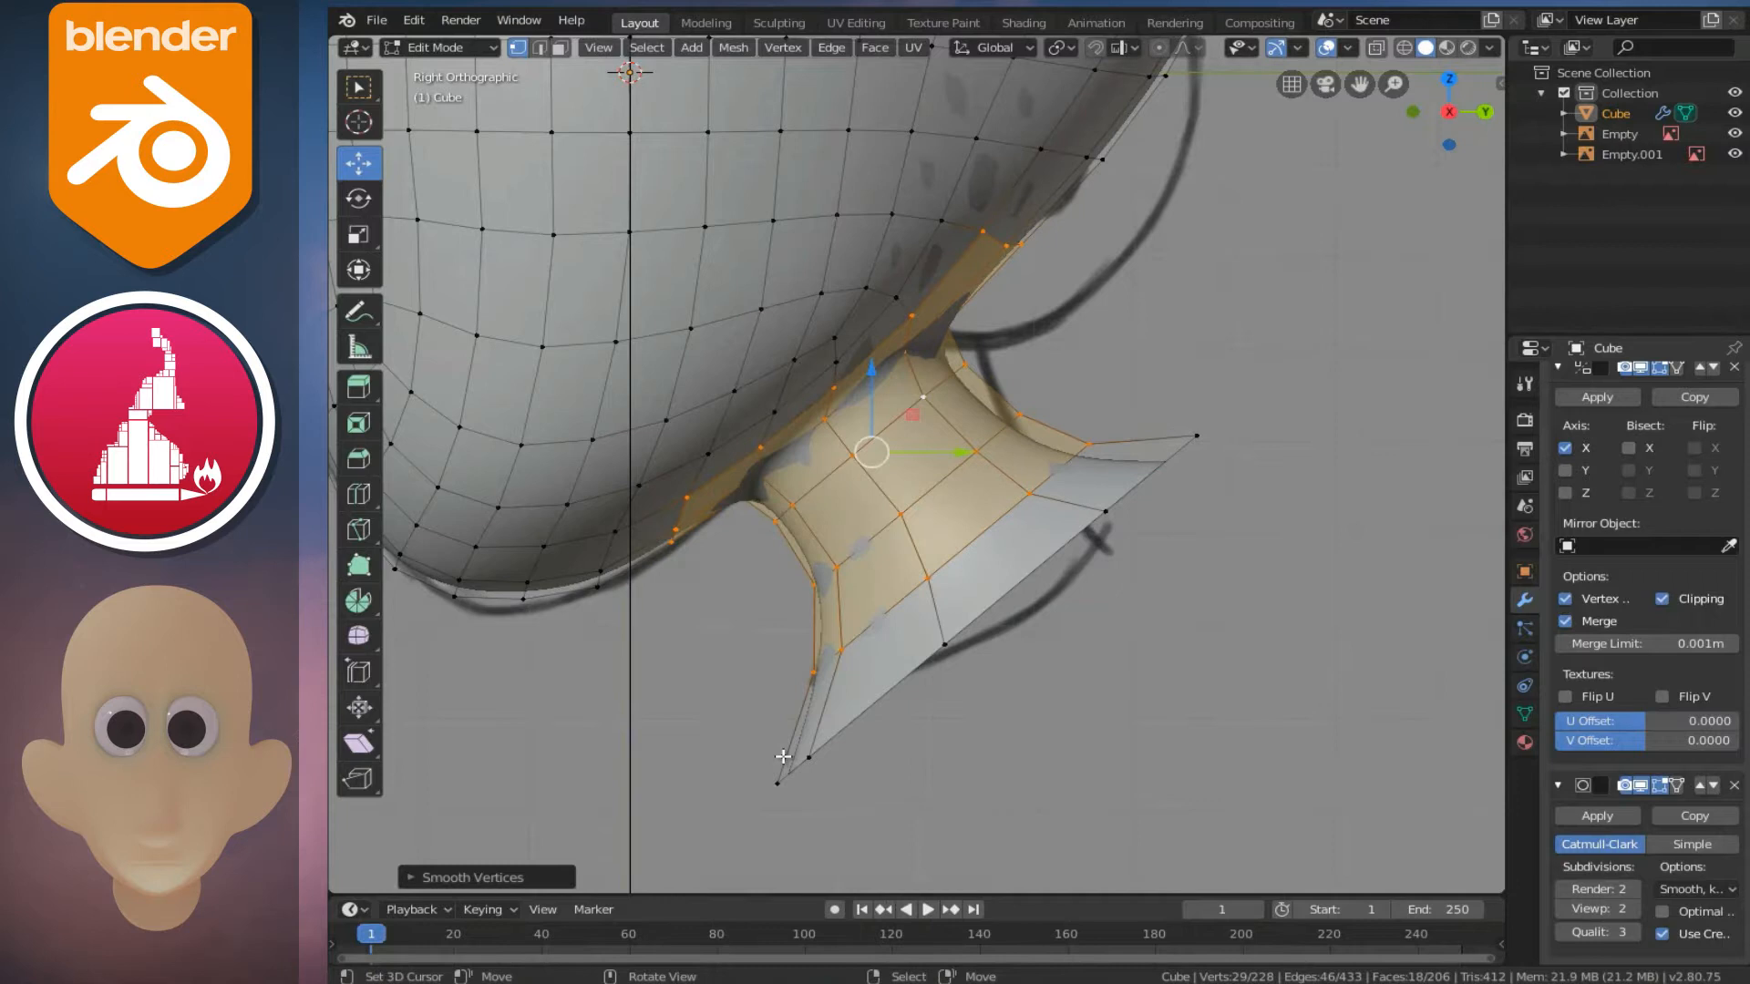
key(w)
click(784, 757)
key(w)
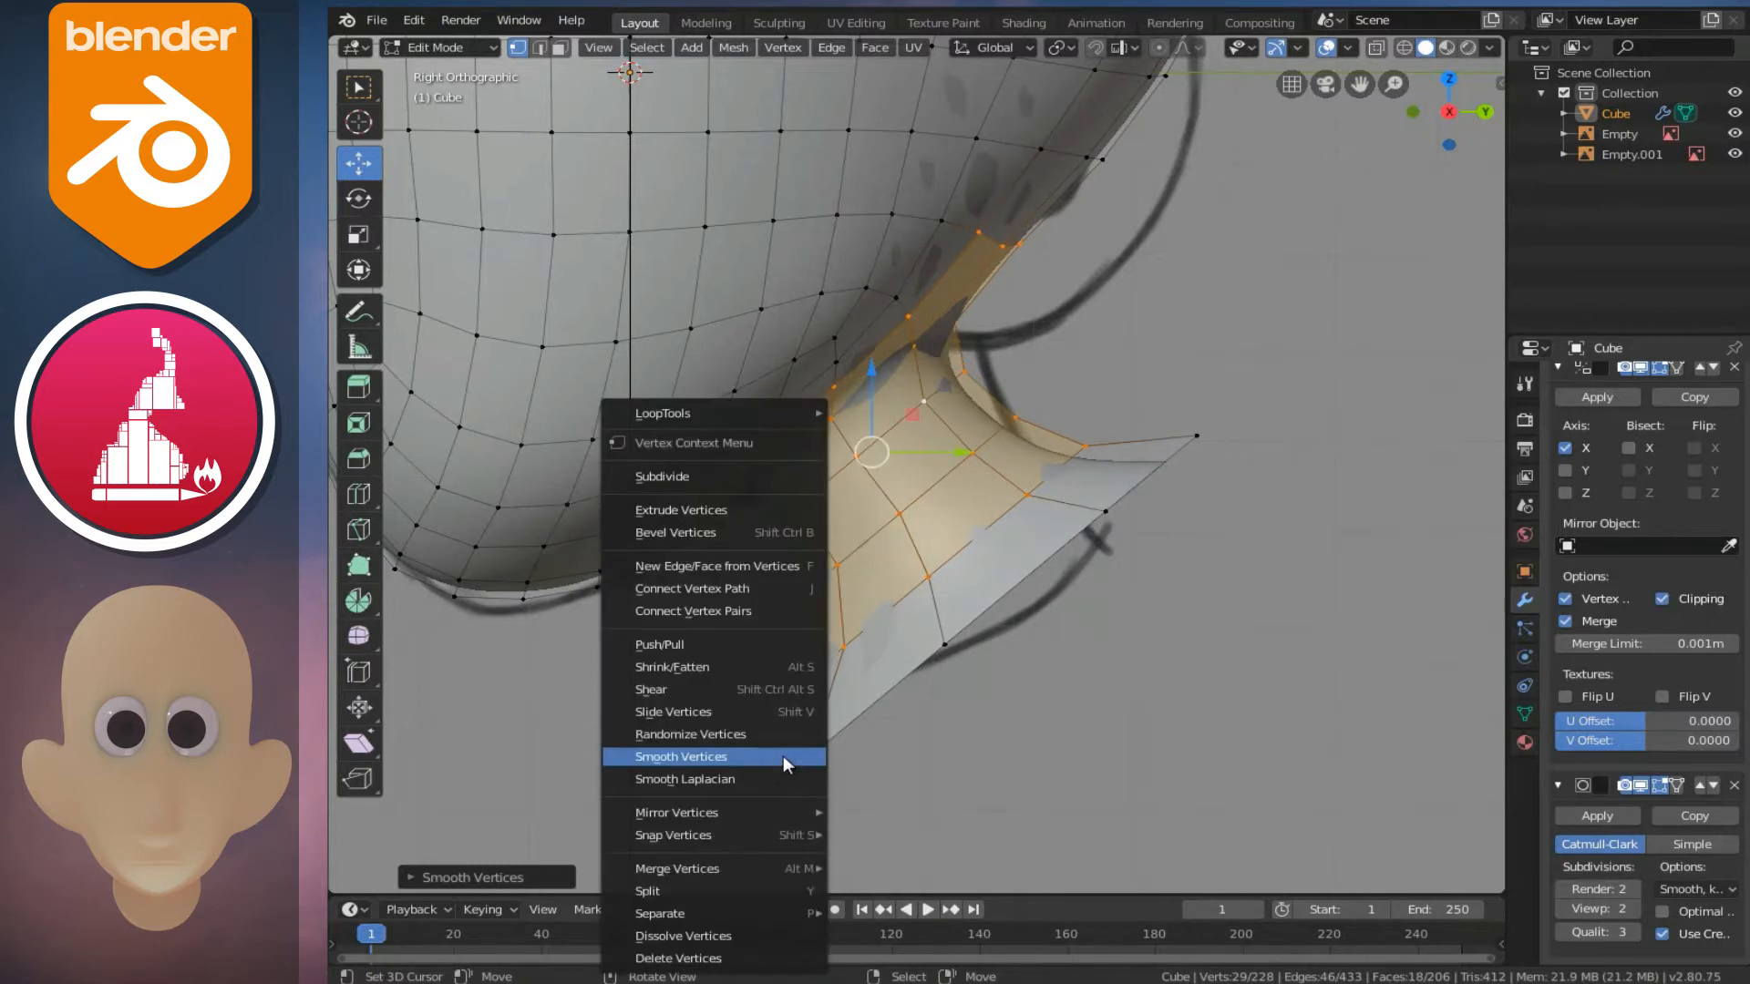
click(784, 756)
key(w)
click(783, 757)
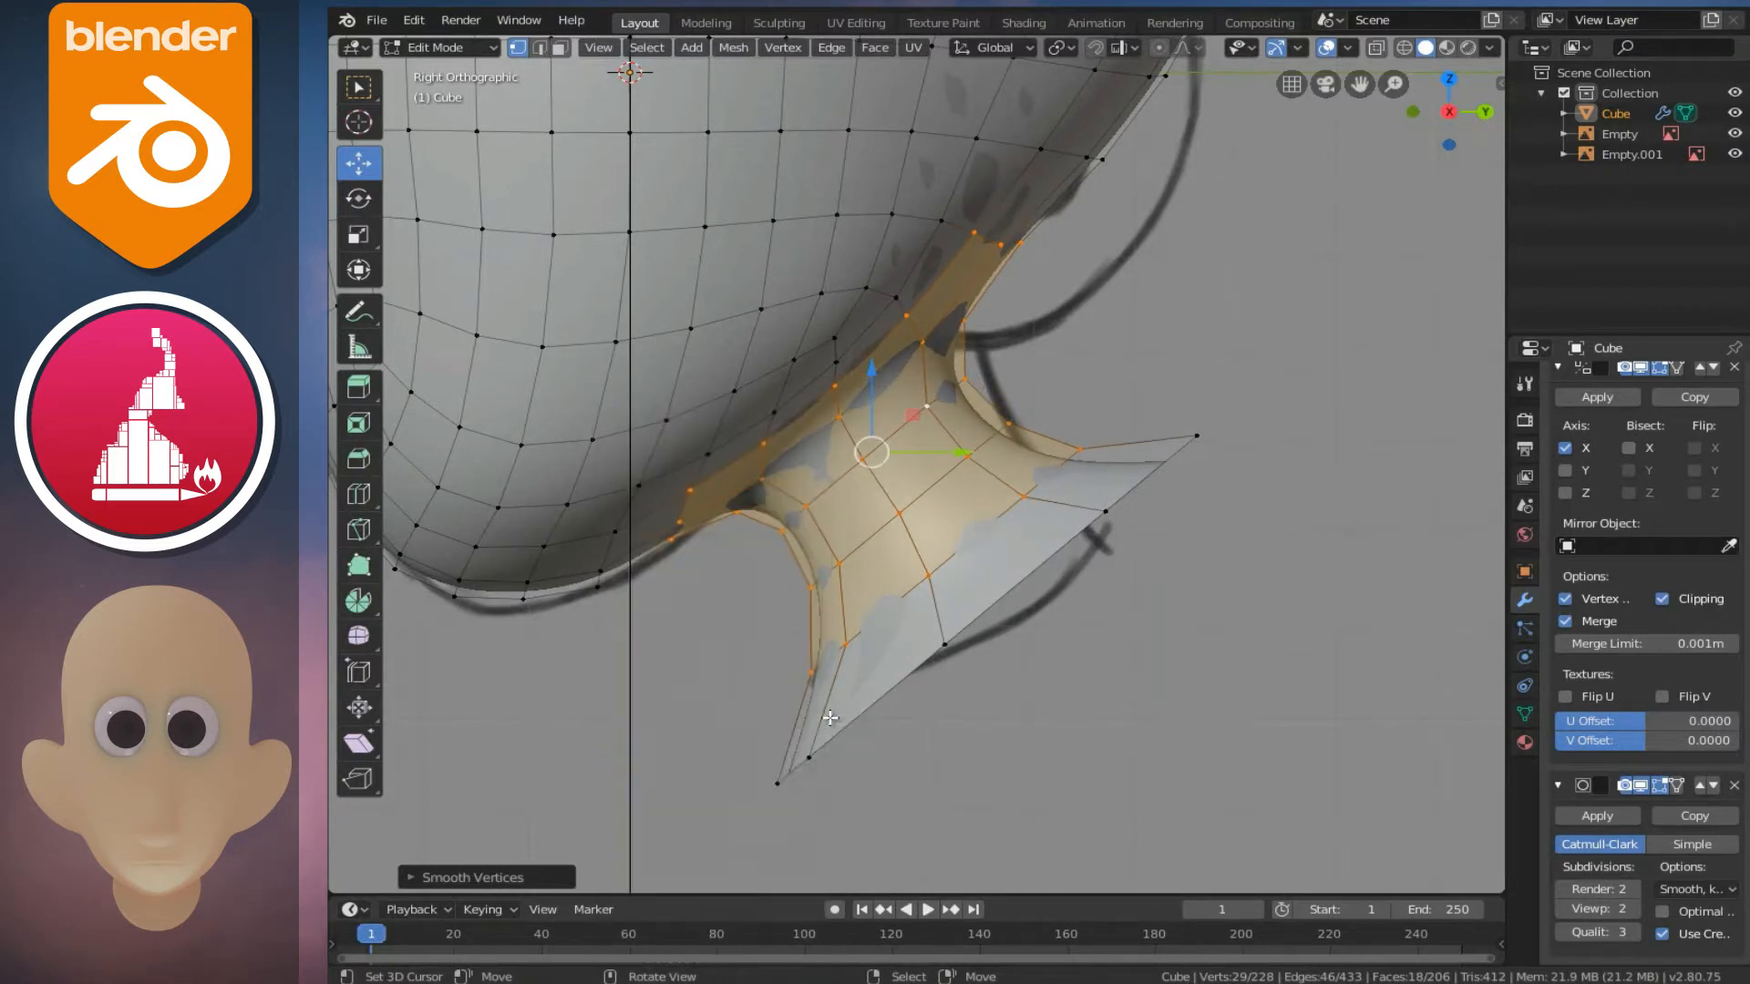
- Examine the head and neck shape outside Edit Mode against the front reference drawing
key(Tab)
scroll(815, 293, down, 6)
middle_drag(753, 317, 997, 437)
key(KP_1)
scroll(999, 441, up, 4)
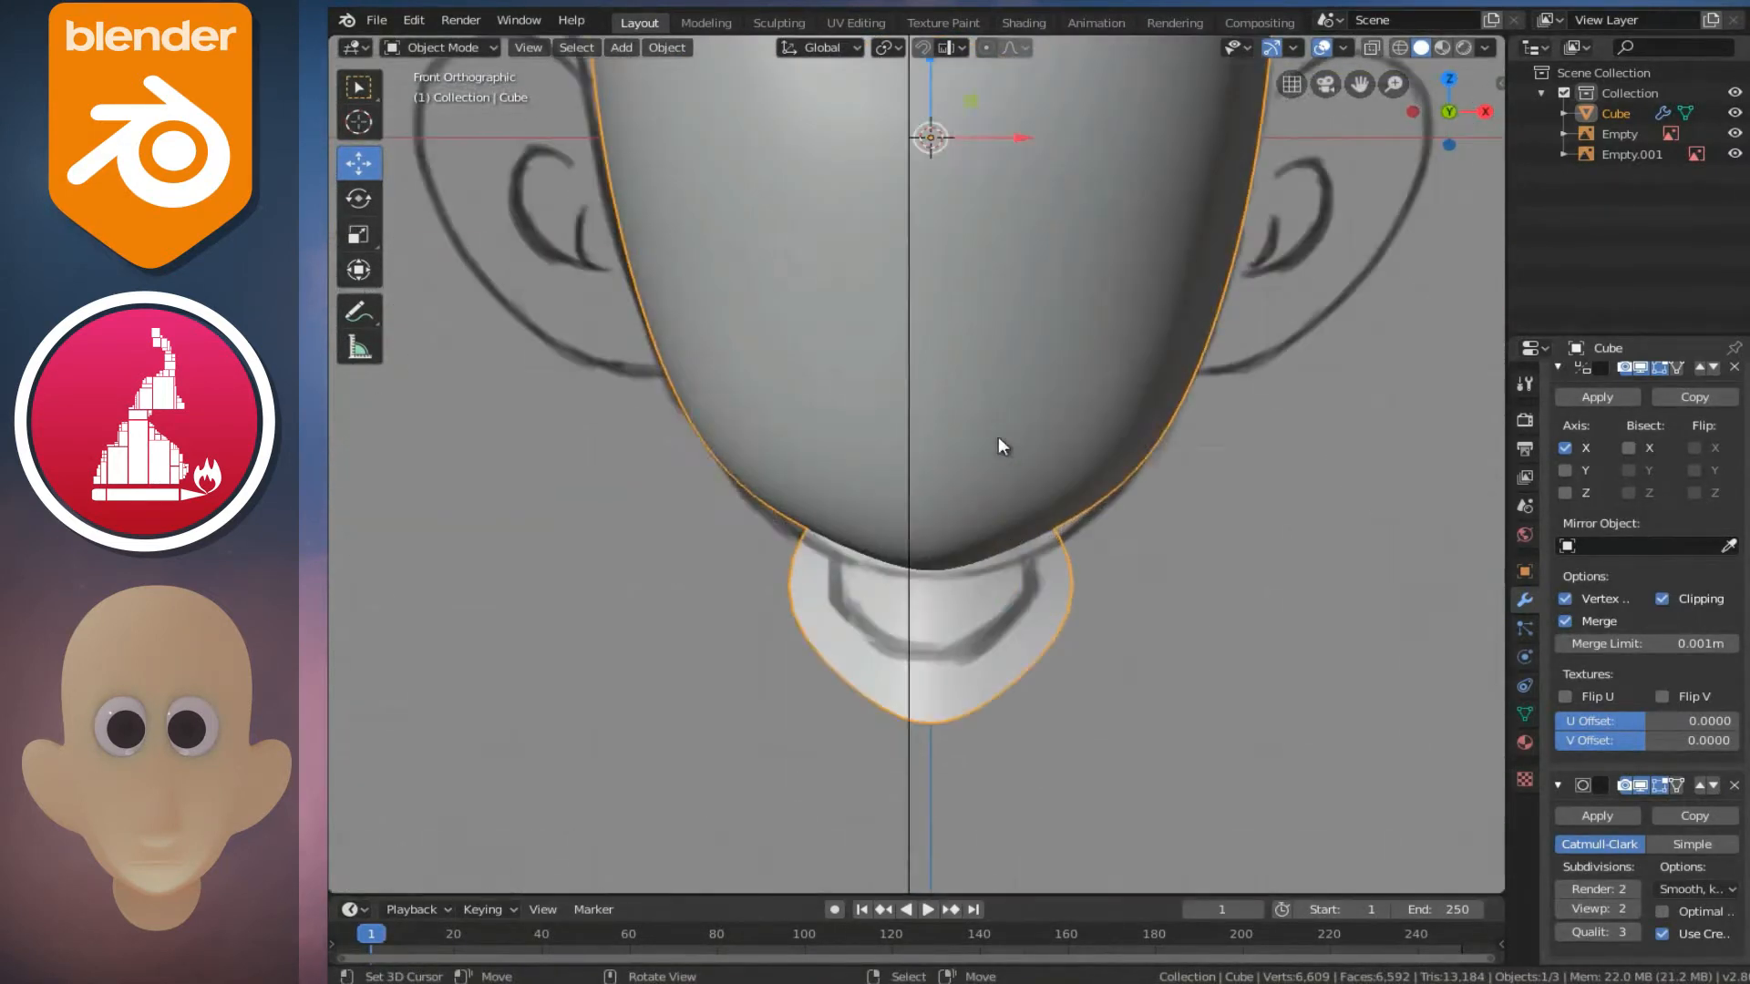
key(Tab)
key(Tab)
scroll(1085, 619, down, 6)
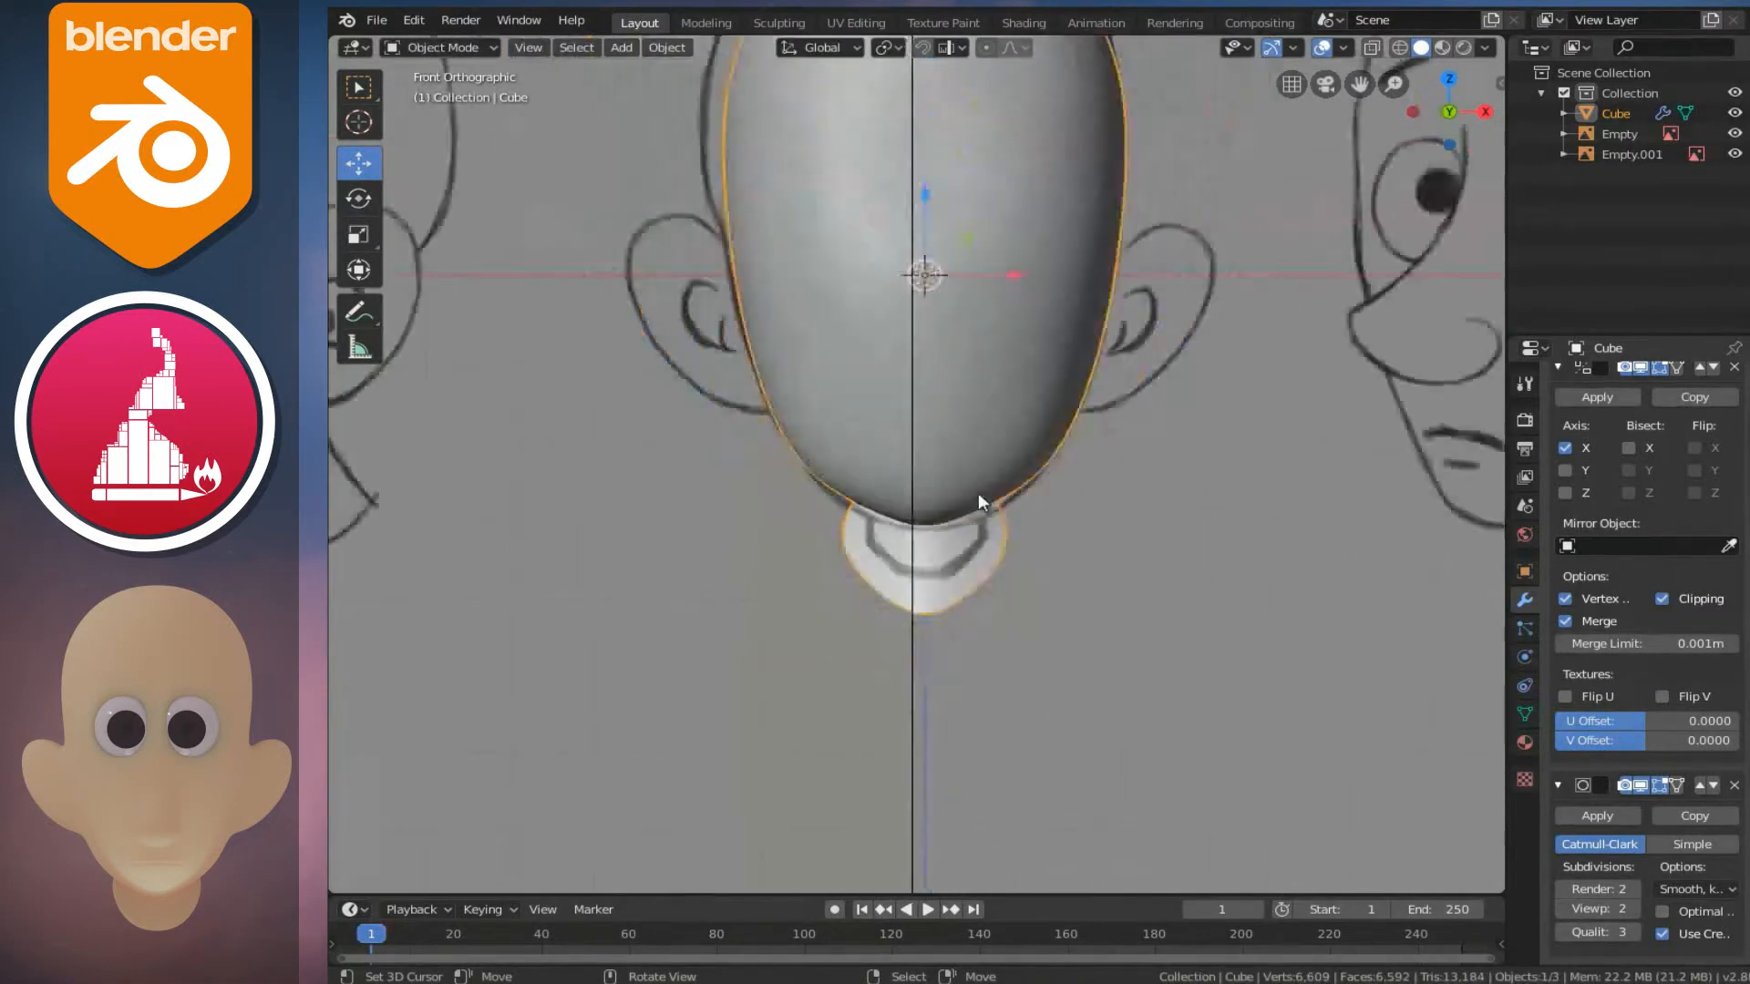
shift+scroll(967, 488, up, 2)
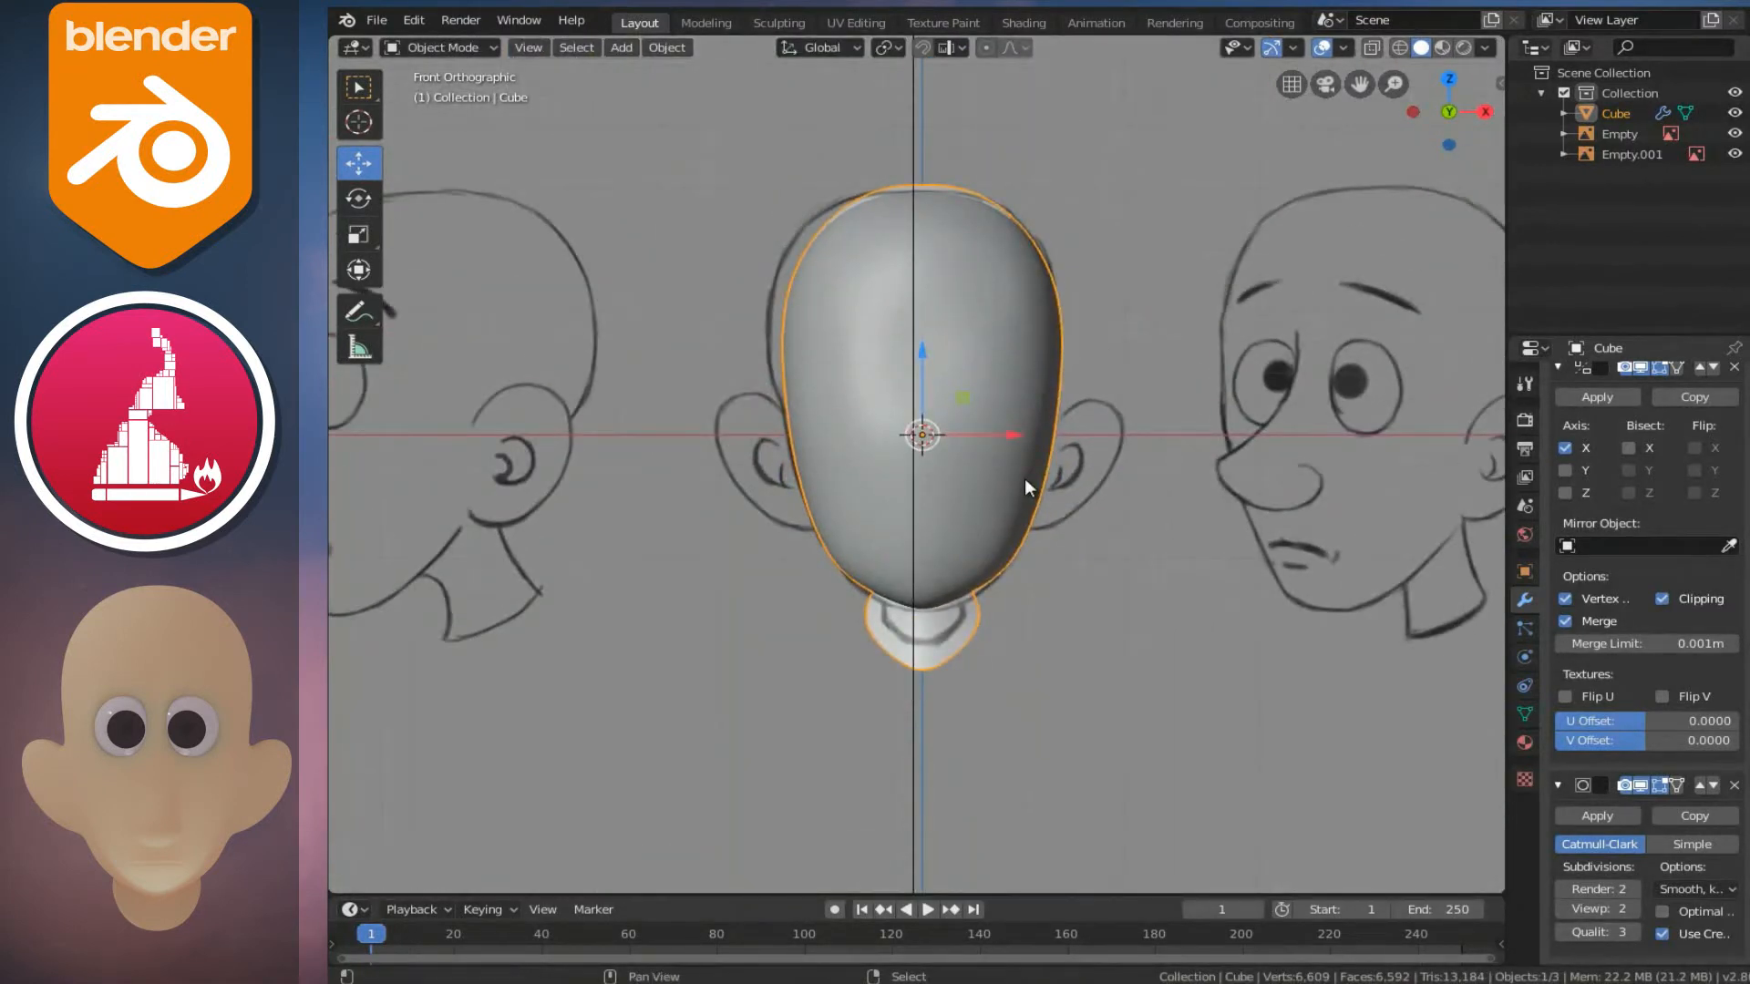
shift+scroll(1025, 479, up, 2)
ctrl+scroll(1019, 479, up, 2)
scroll(1006, 481, up, 2)
- Delete the four faces around the vertex in the middle of the drawn eye to open an eye hole
key(Tab)
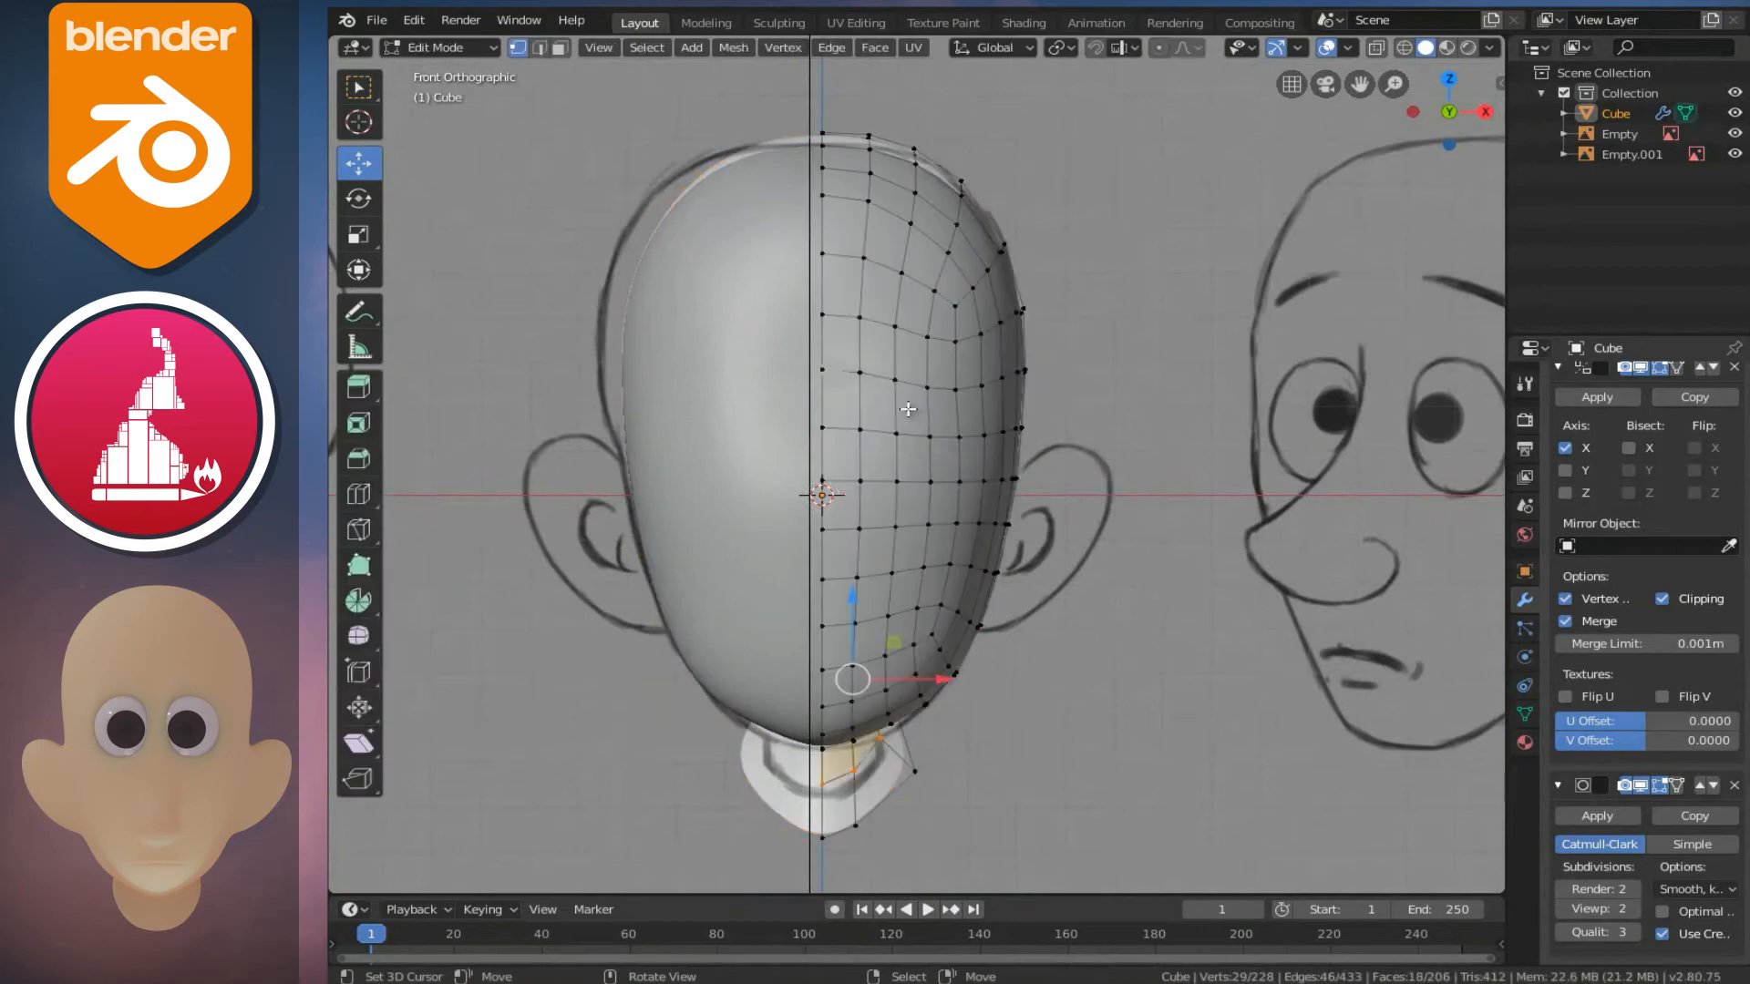
key(alt+z)
scroll(916, 383, up, 4)
scroll(916, 383, up, 1)
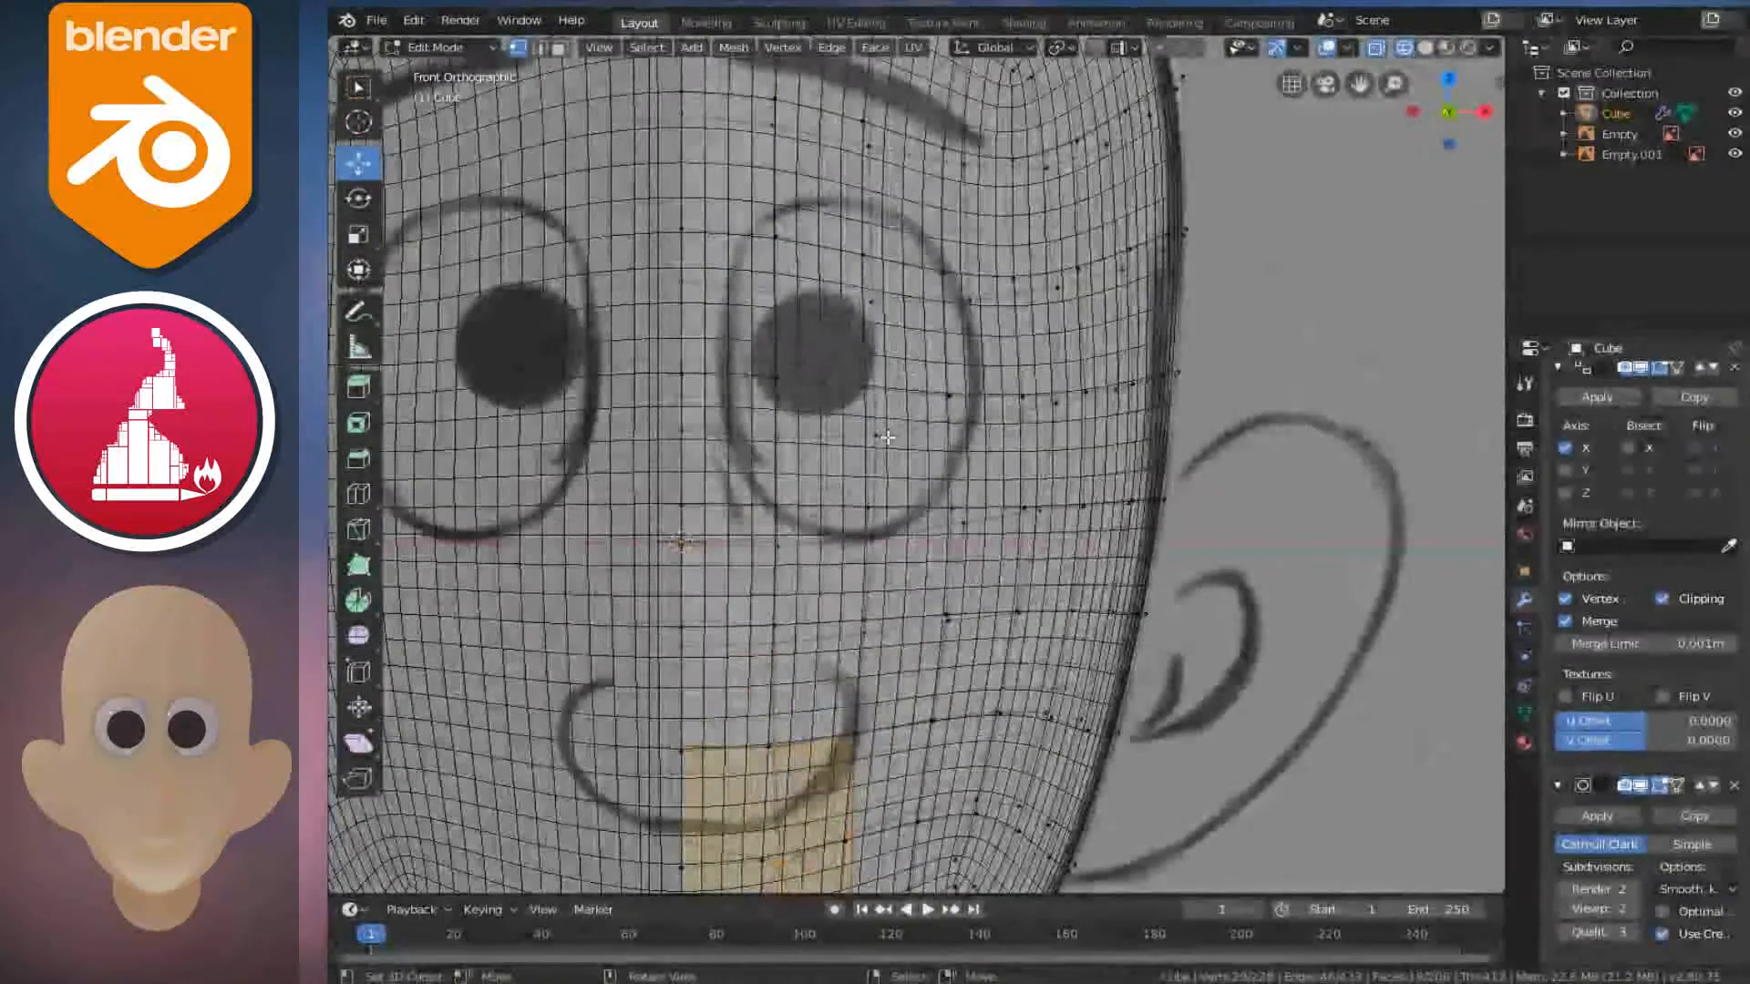
ctrl+scroll(957, 393, down, 4)
click(1056, 395)
key(alt+z)
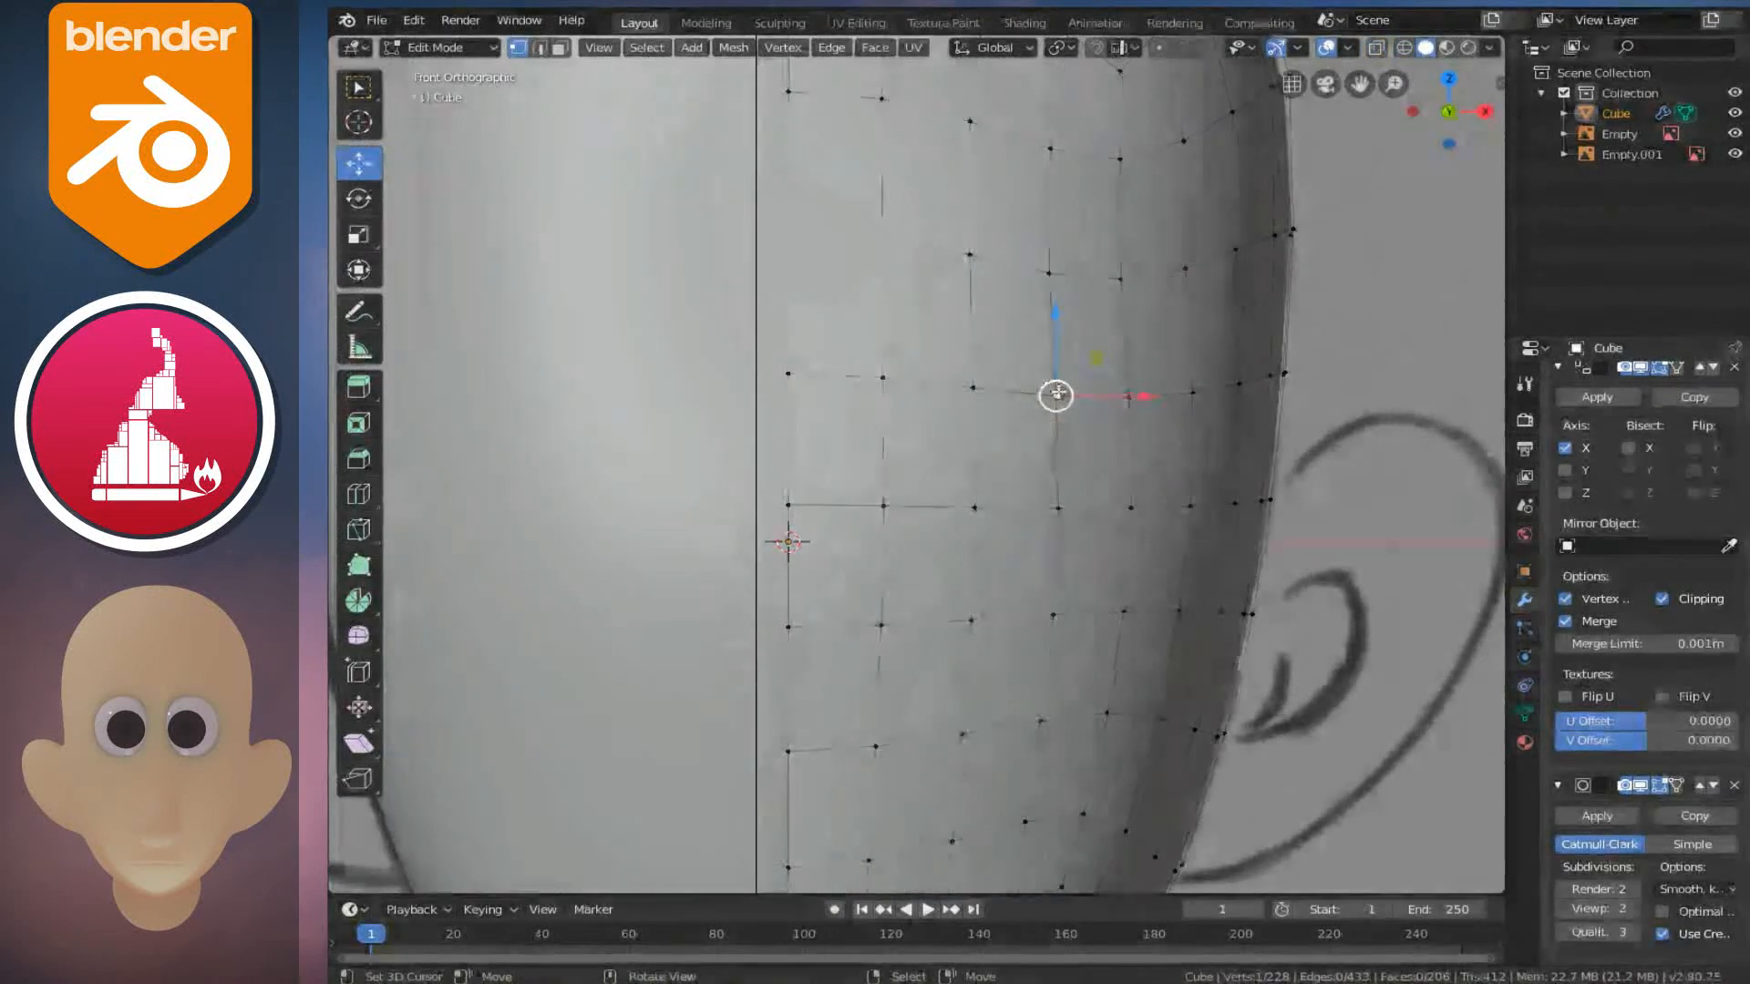
key(alt+z)
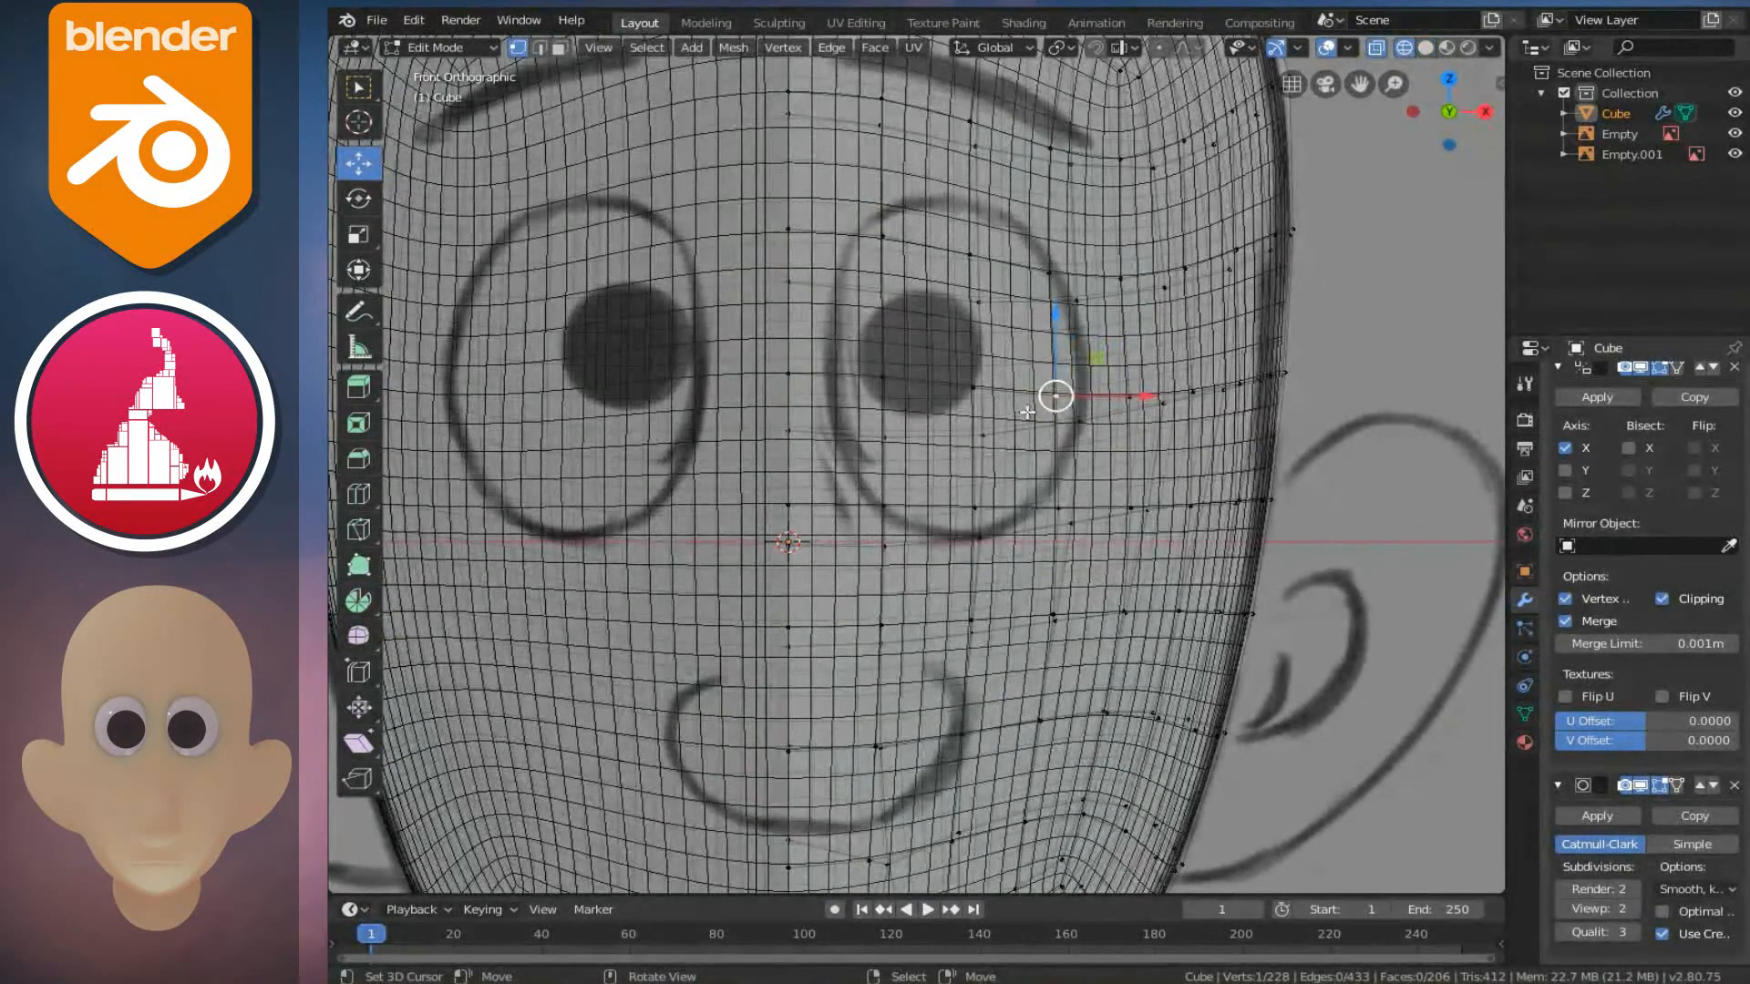
key(alt+z)
key(alt+z)
key(alt+z)
key(alt+z)
key(alt+z)
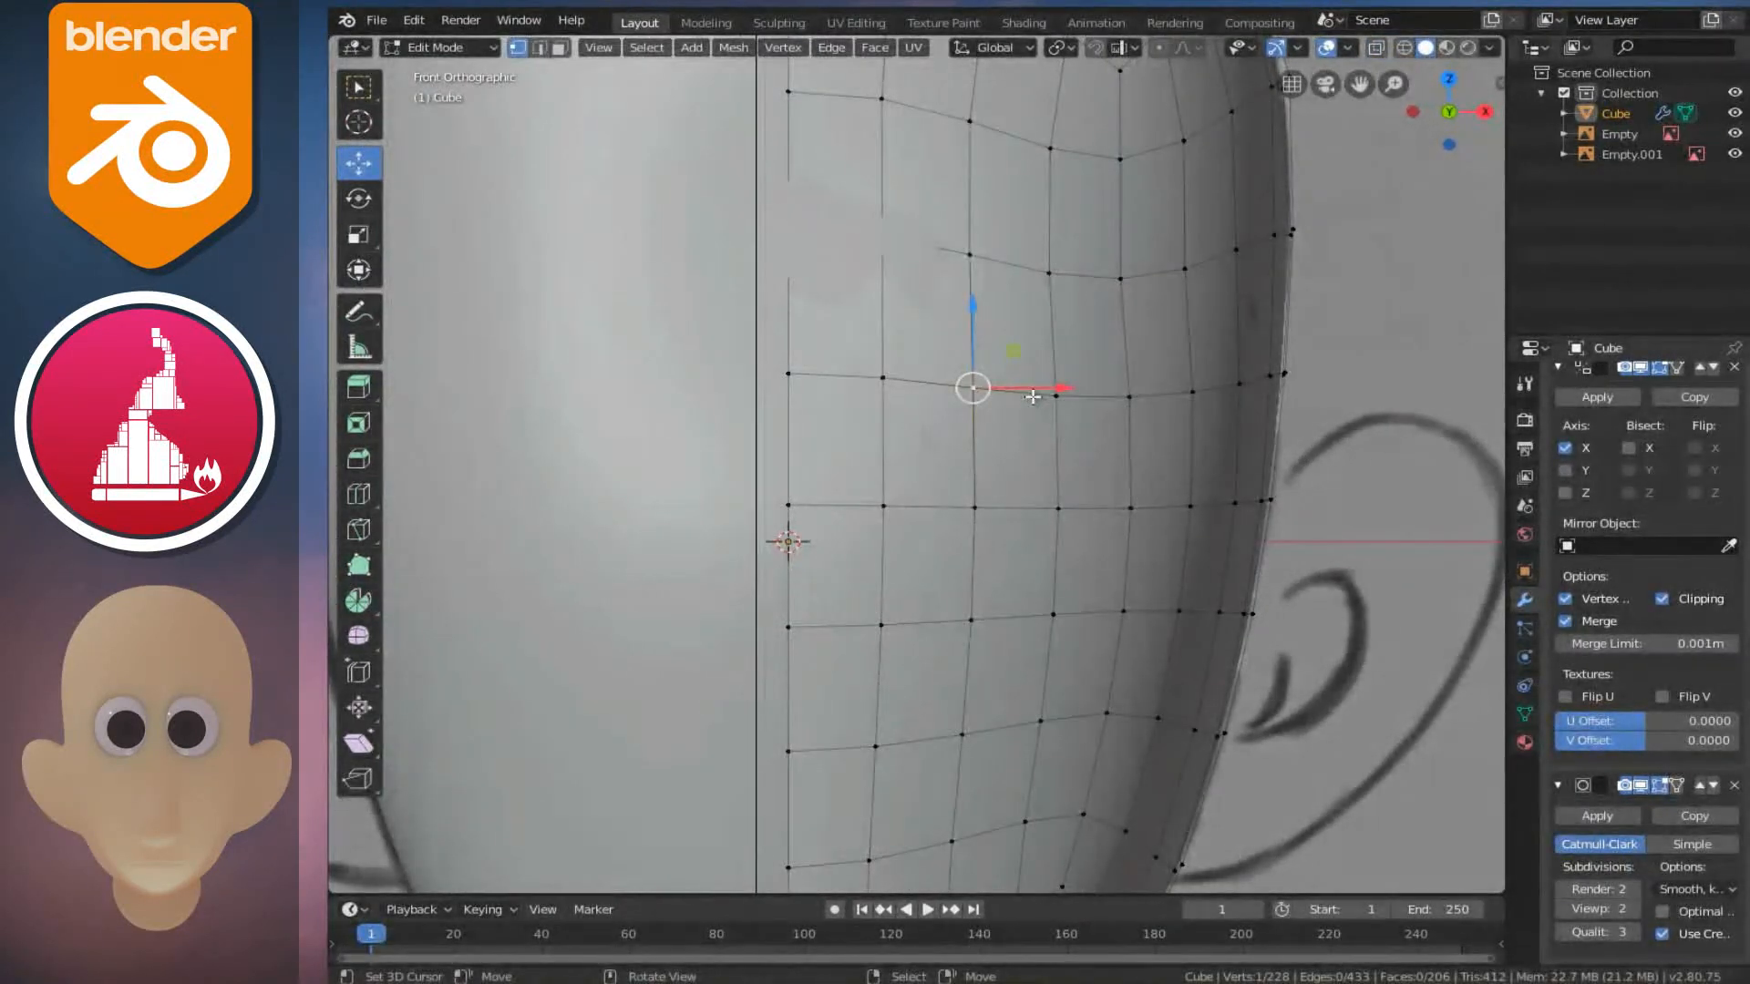
key(ctrl+KP_Add)
key(x)
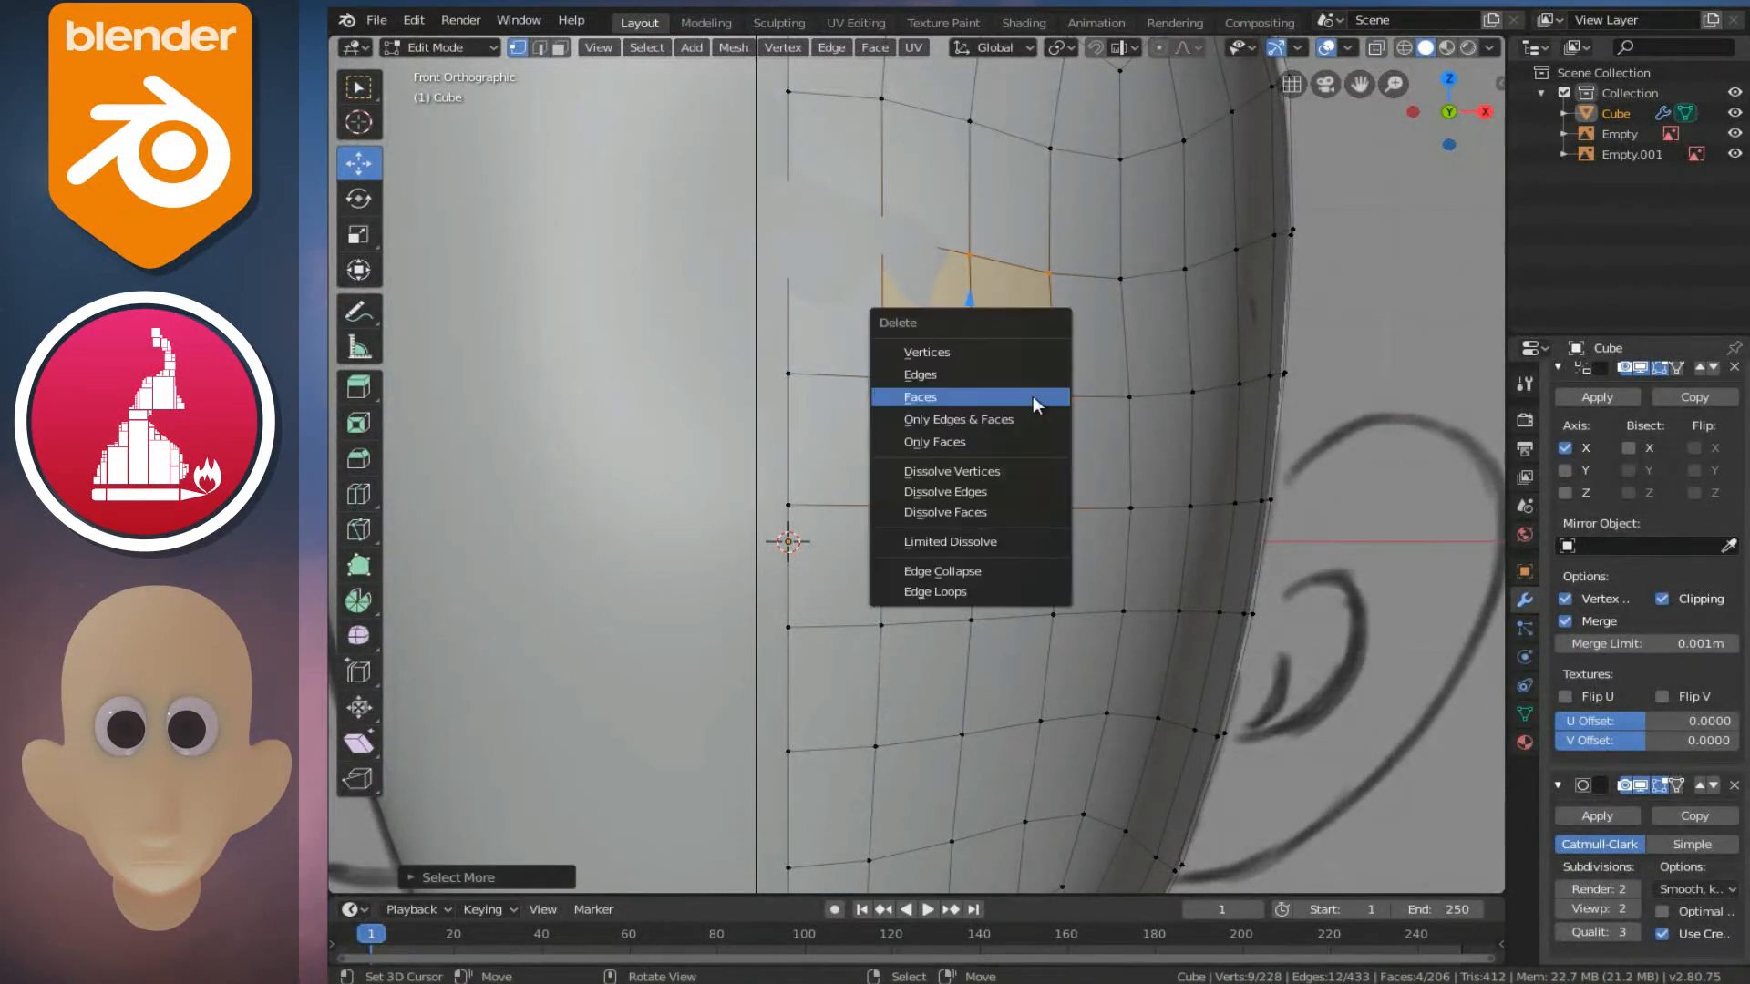
click(964, 397)
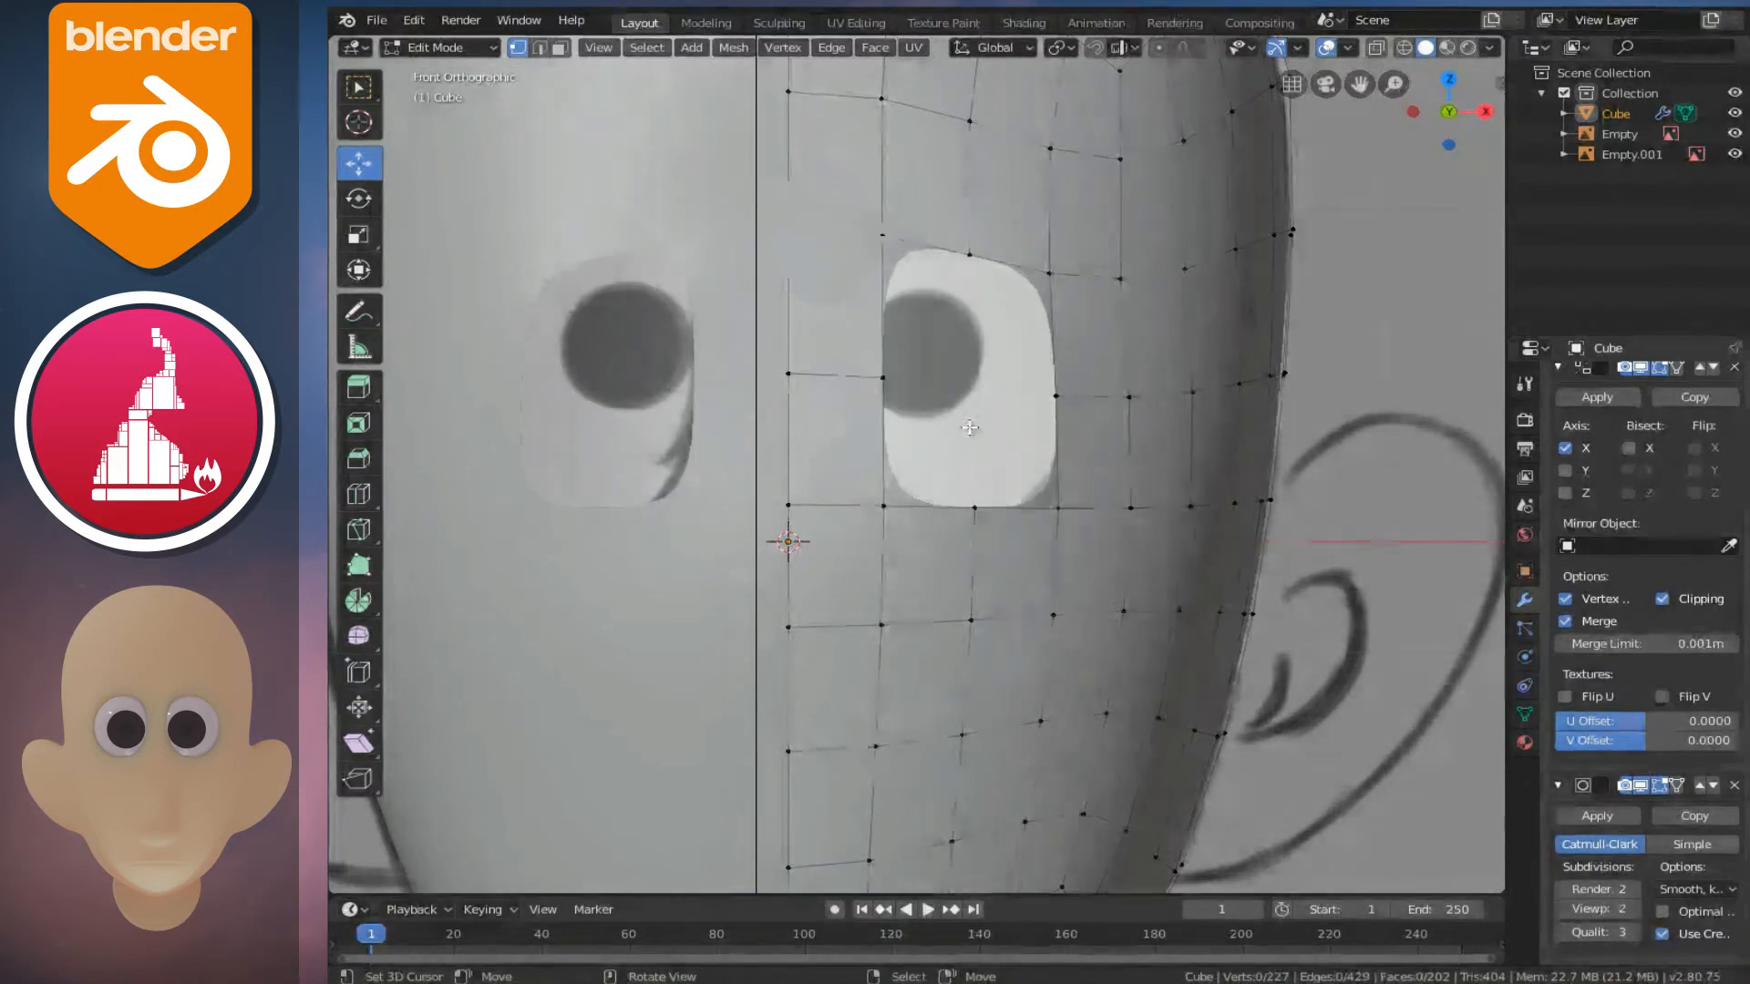
- Round the eye hole's border edge loop with the LoopTools Circle operation
key(alt+z)
scroll(976, 496, up, 2)
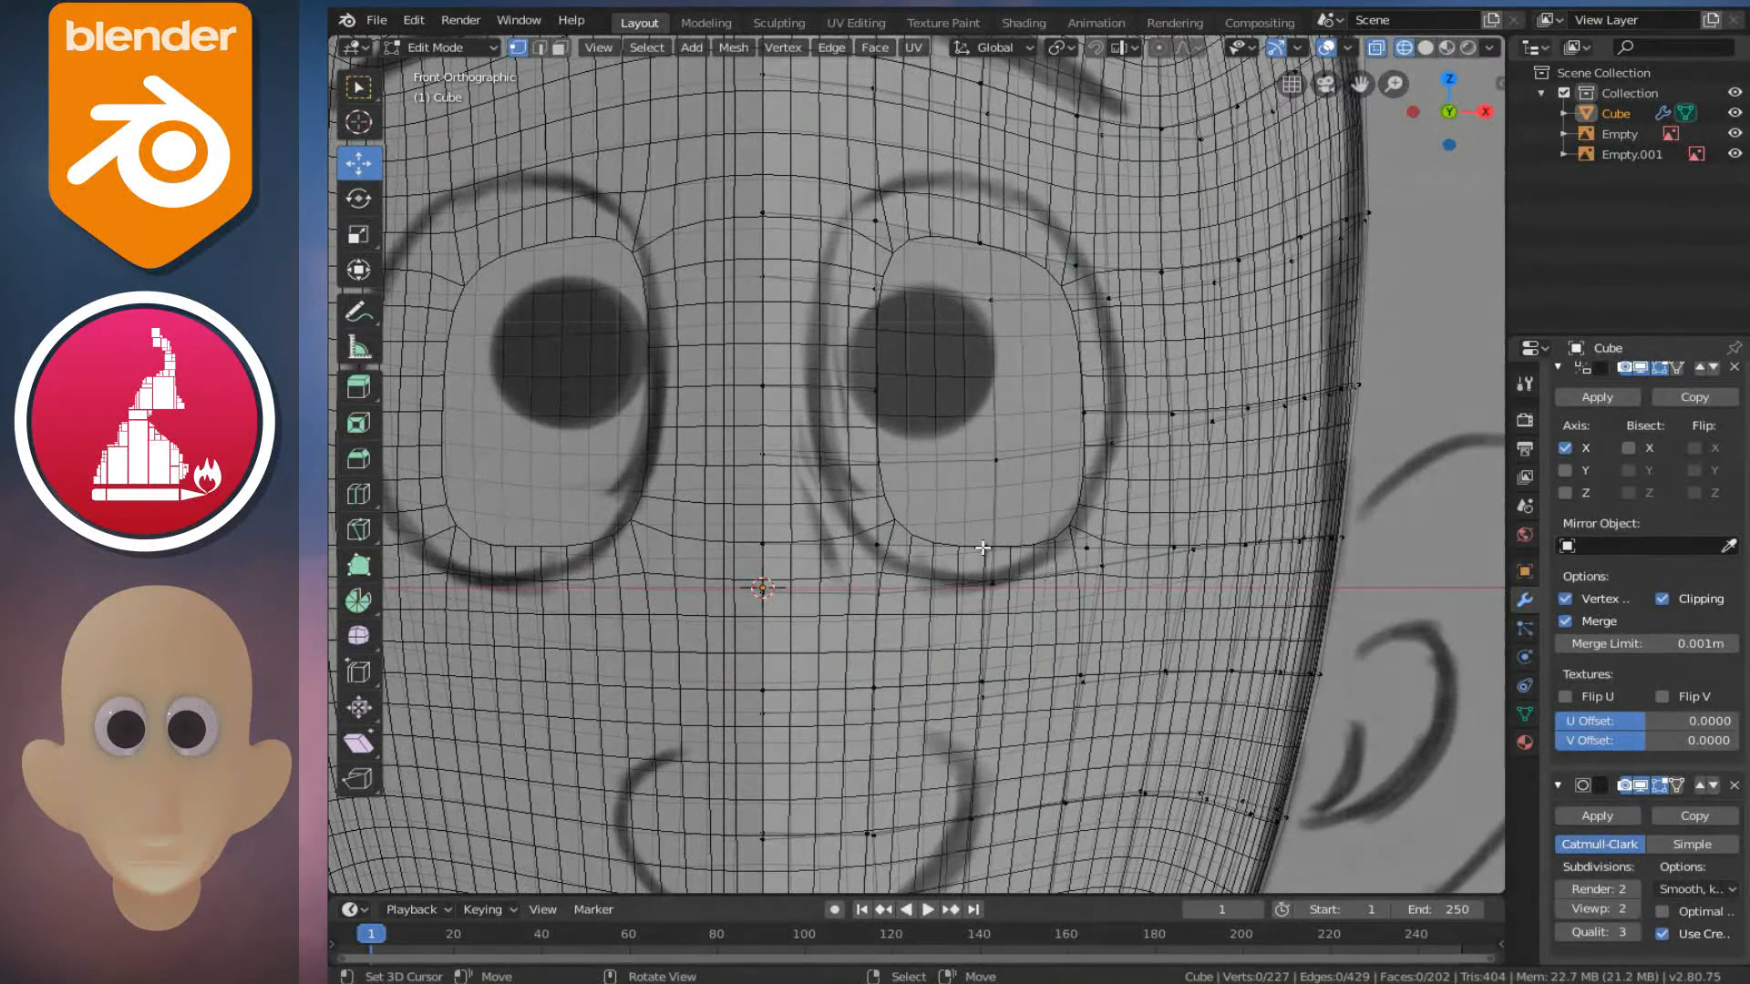
alt+click(982, 548)
key(w)
mouse_move(960, 82)
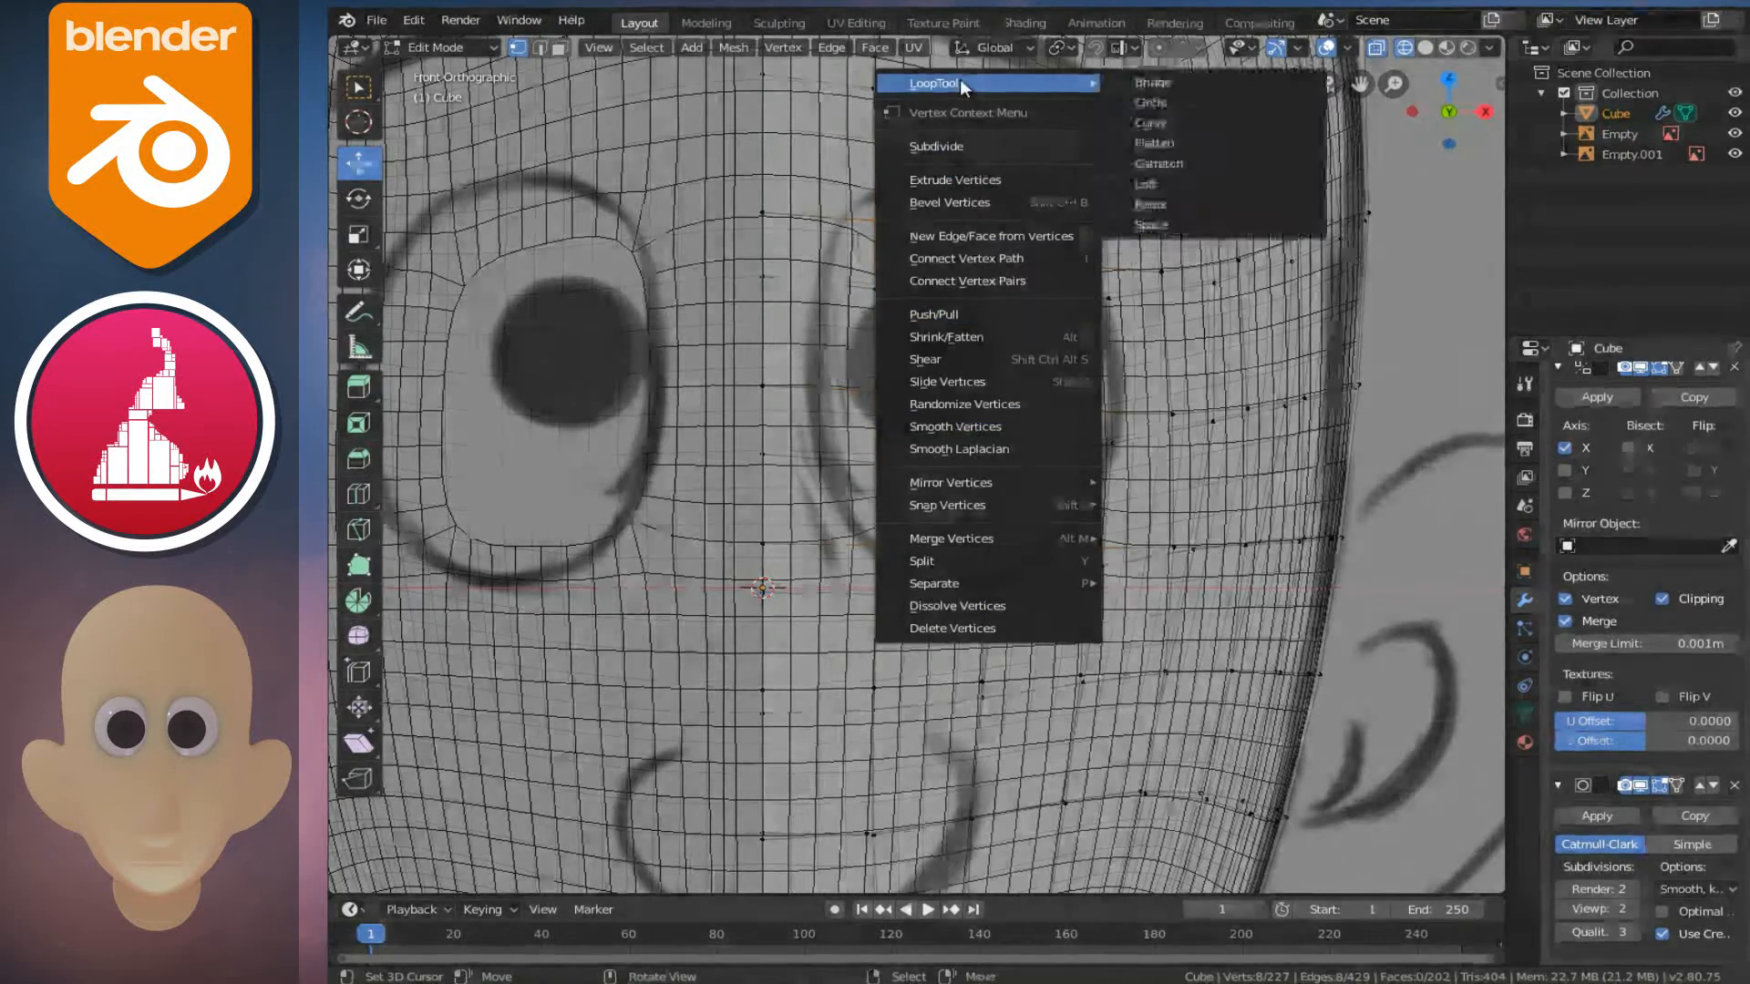
click(1176, 102)
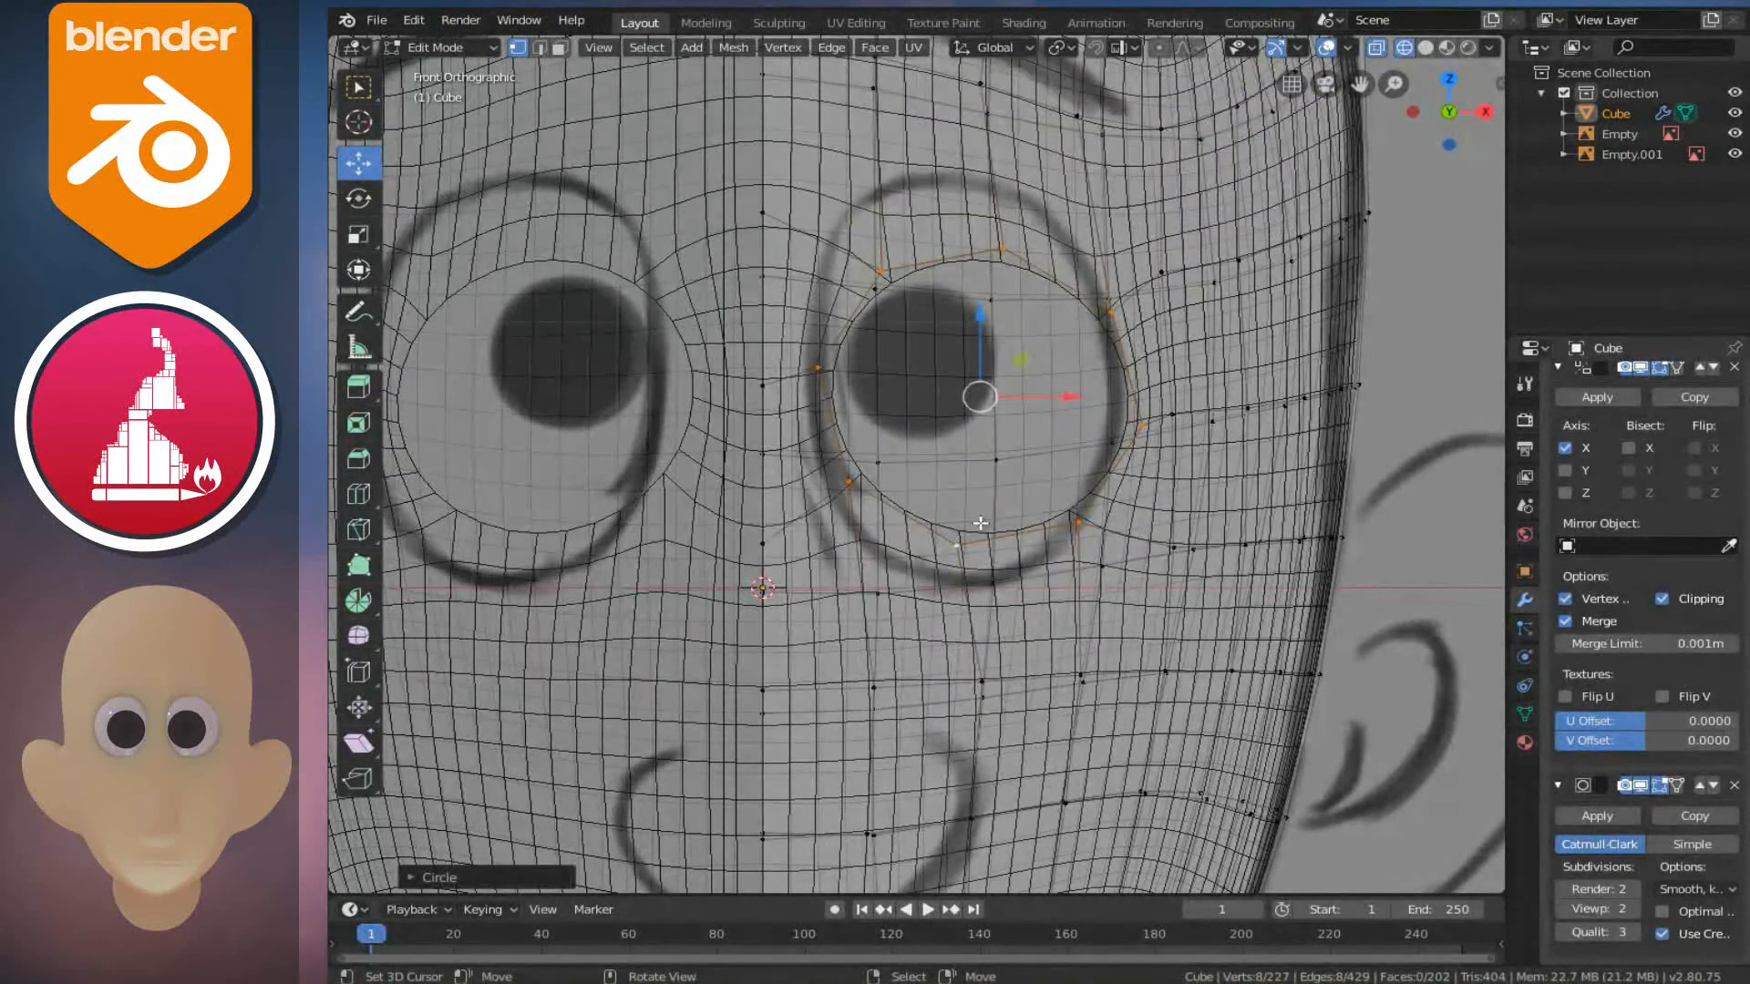
- Raise the eye hole's top vertex about 0.071 m and lower its bottom vertex with proportional editing to follow the drawn eye
click(957, 541)
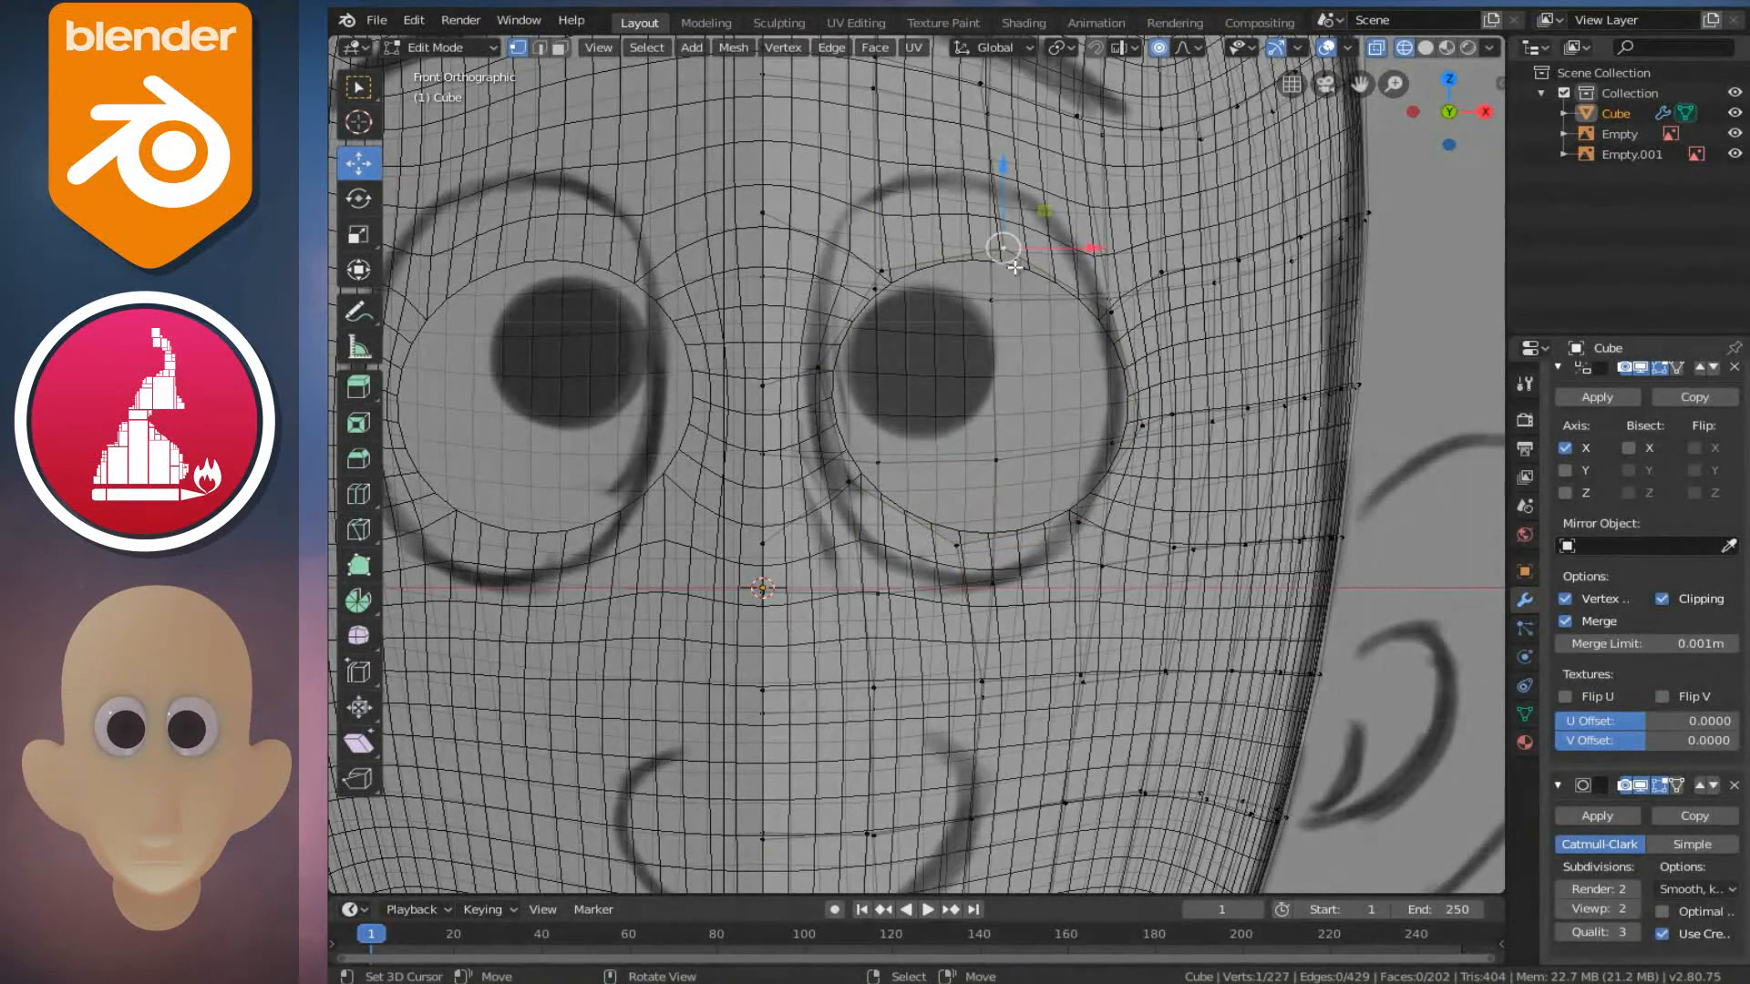
drag(999, 169, 984, 78)
scroll(997, 128, up, 5)
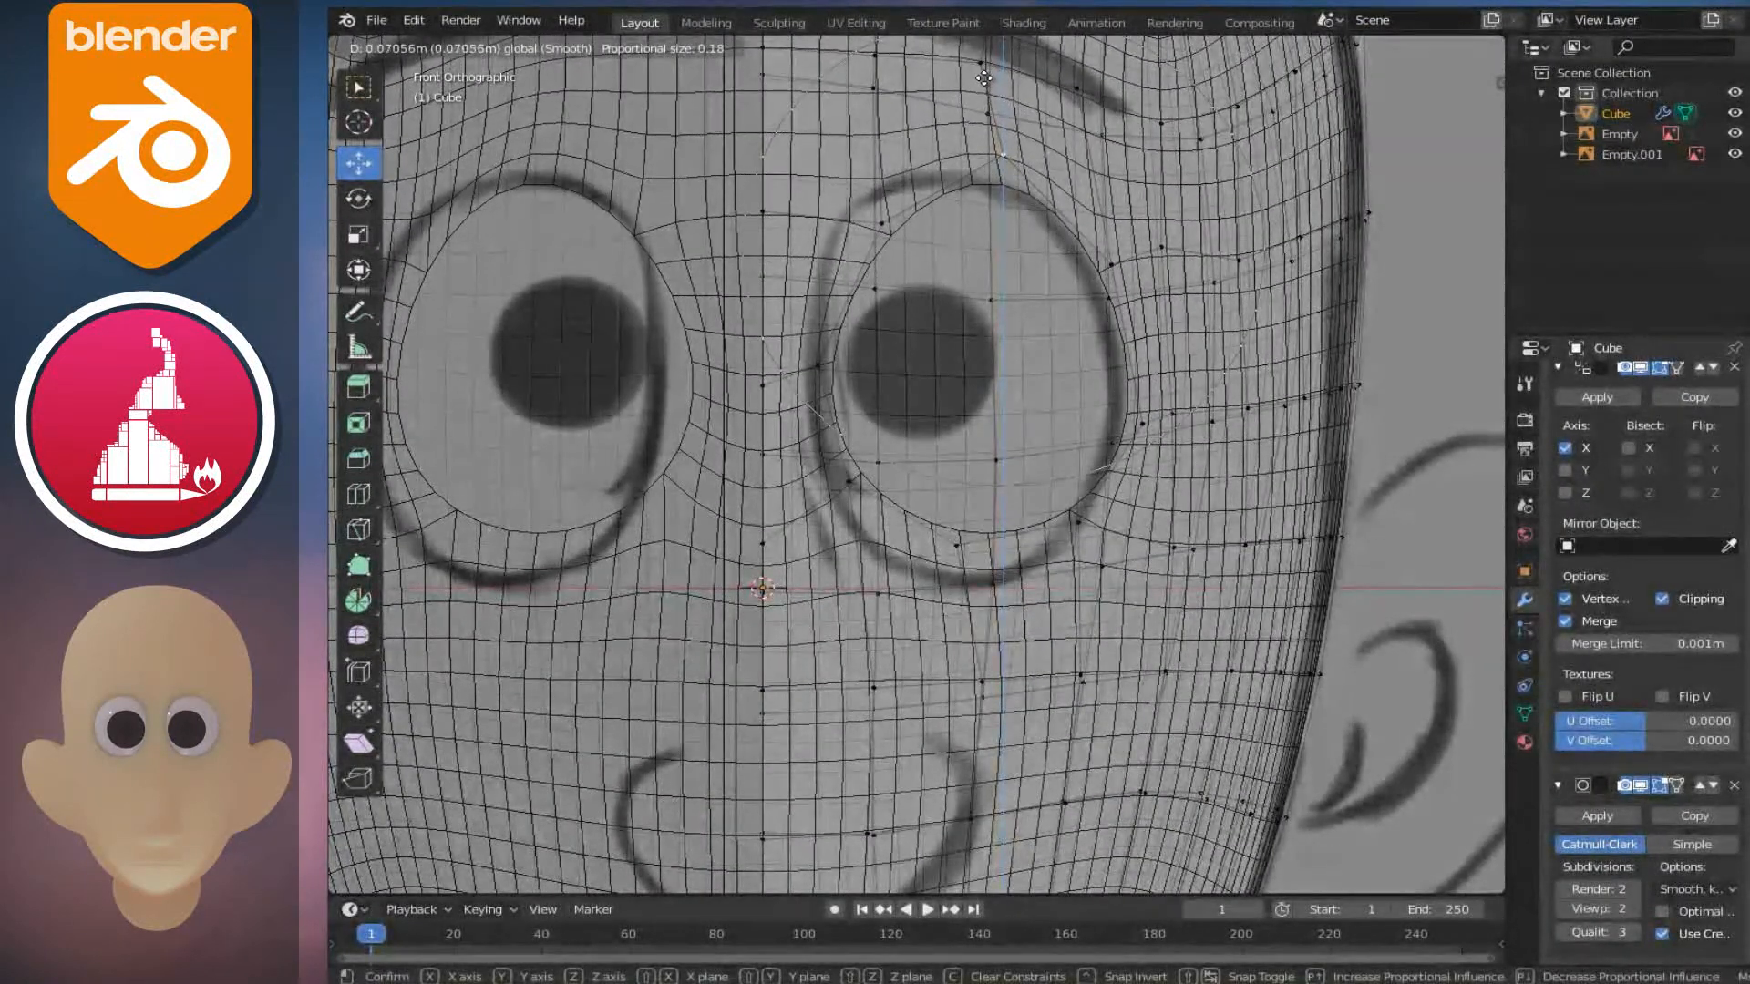
right_click(985, 78)
click(956, 545)
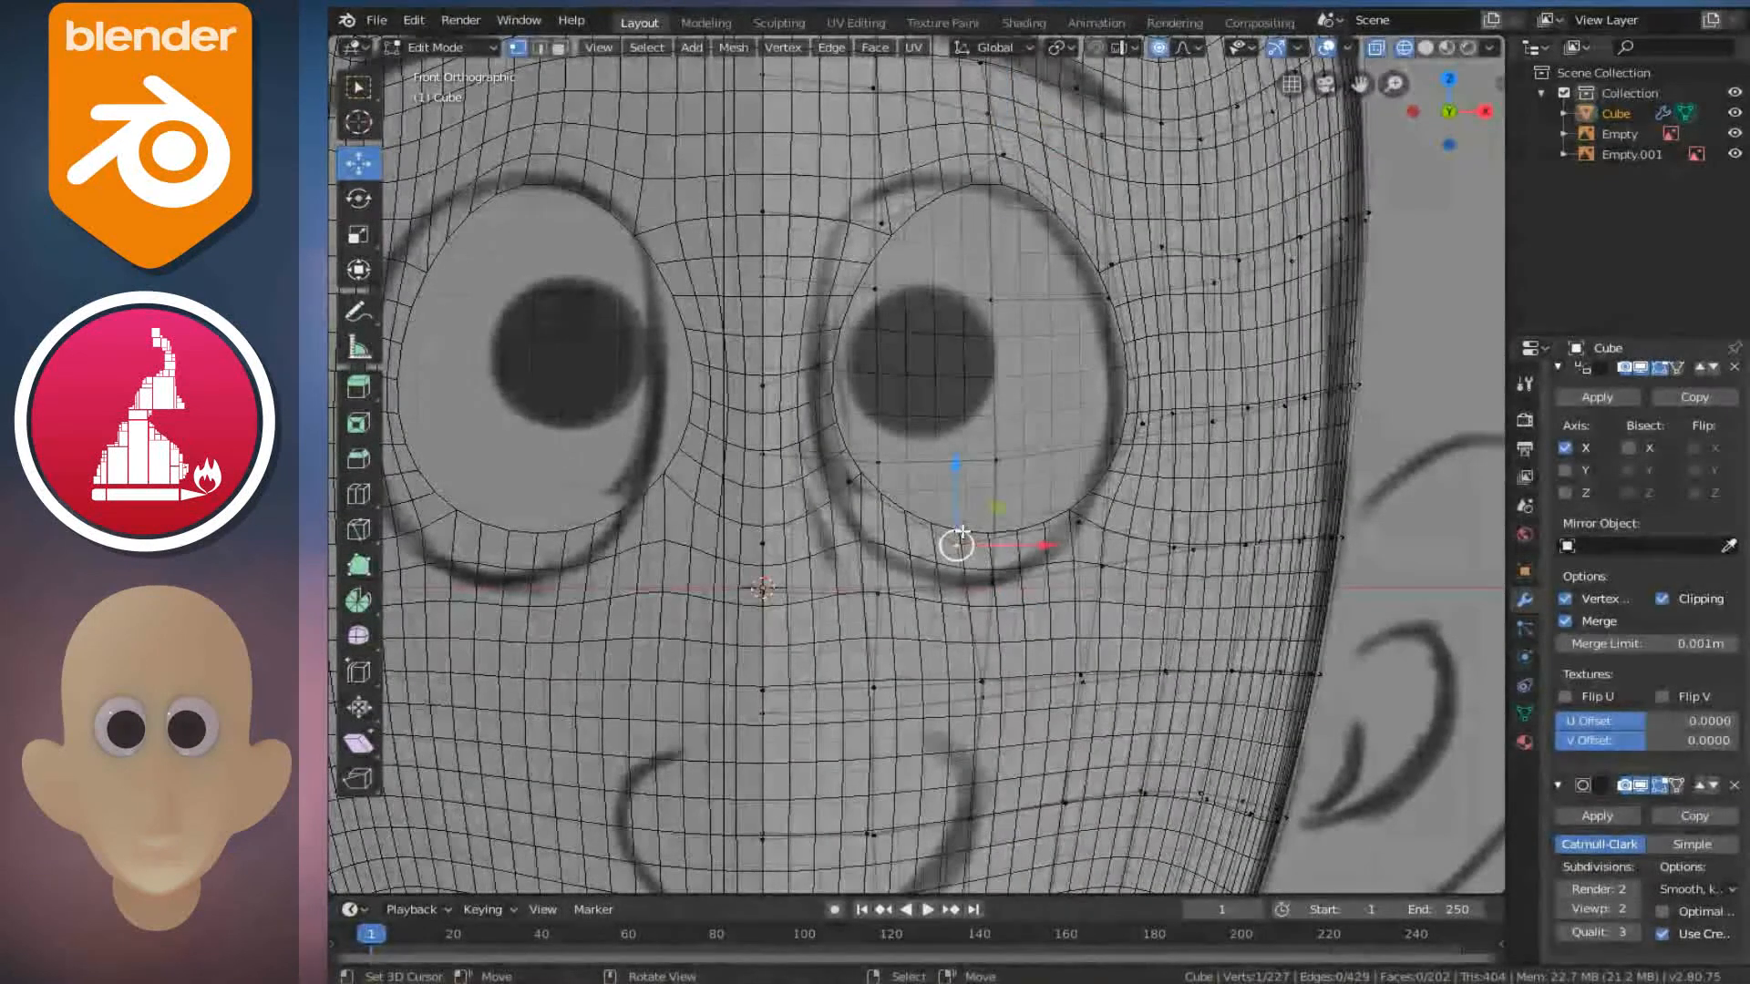
drag(957, 477, 967, 535)
scroll(966, 527, down, 4)
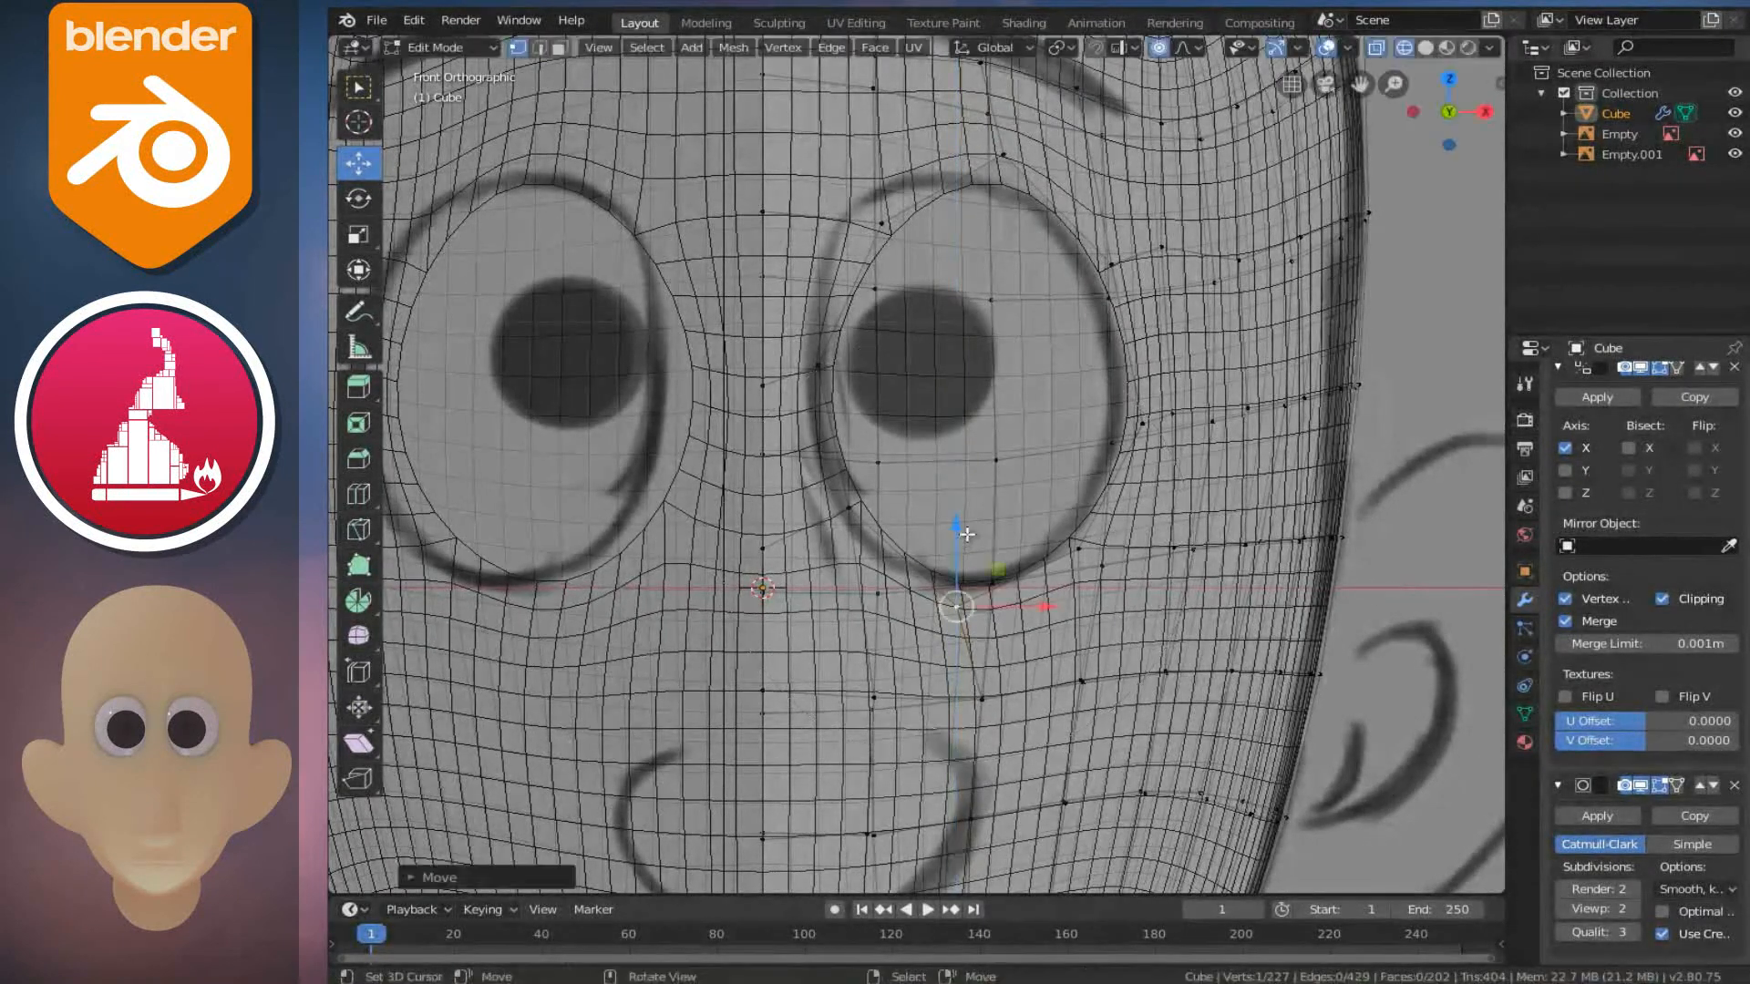
- Move the eye hole's inner side vertex about 0.007 m towards the nose and its upper inner vertex about 0.032 m inwards and 0.035 m up
click(814, 363)
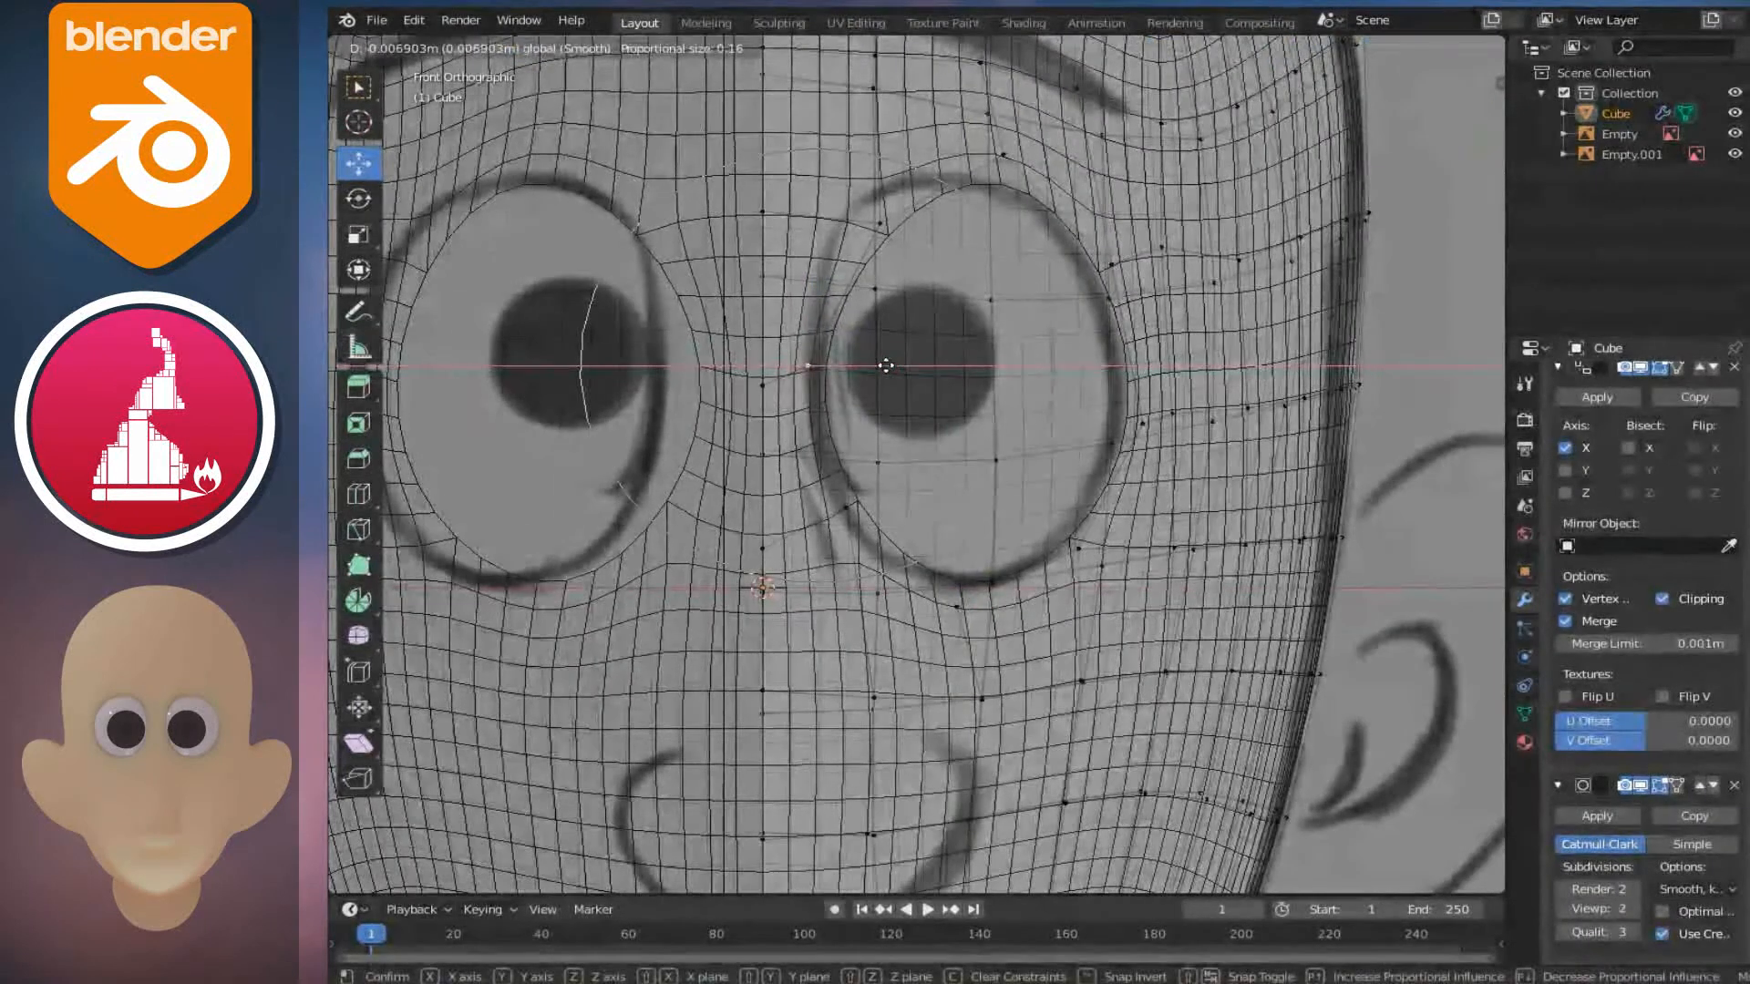
click(882, 365)
click(879, 224)
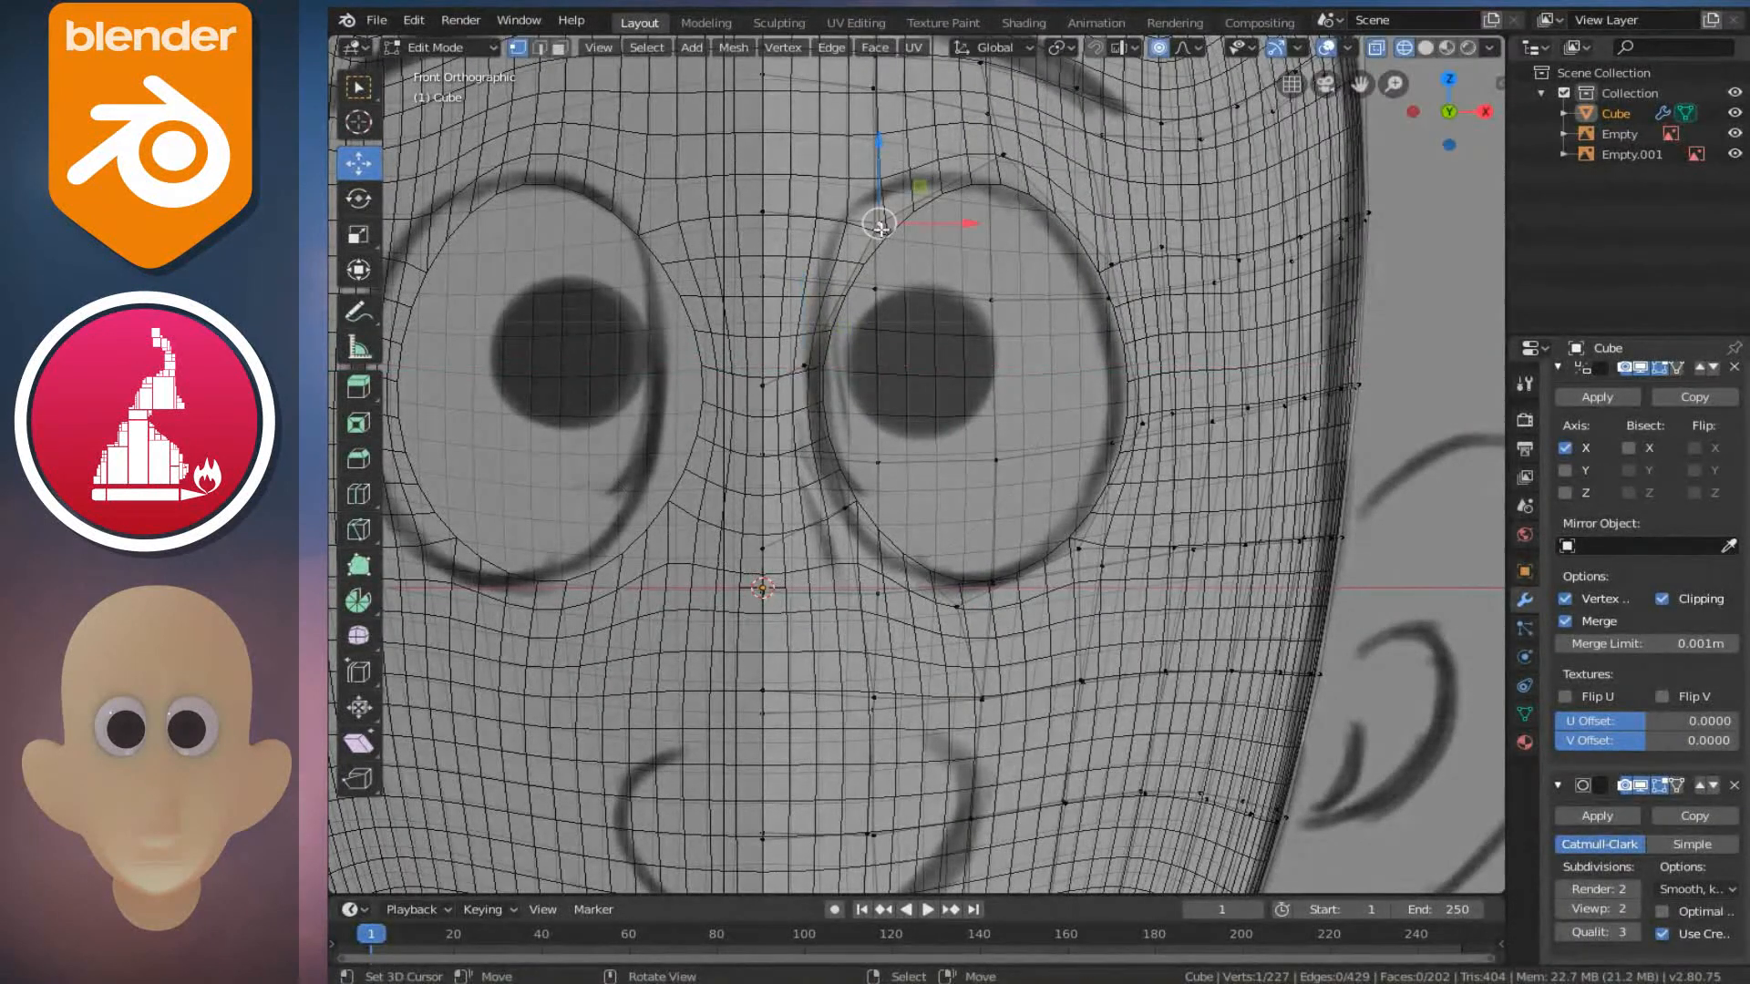
key(g)
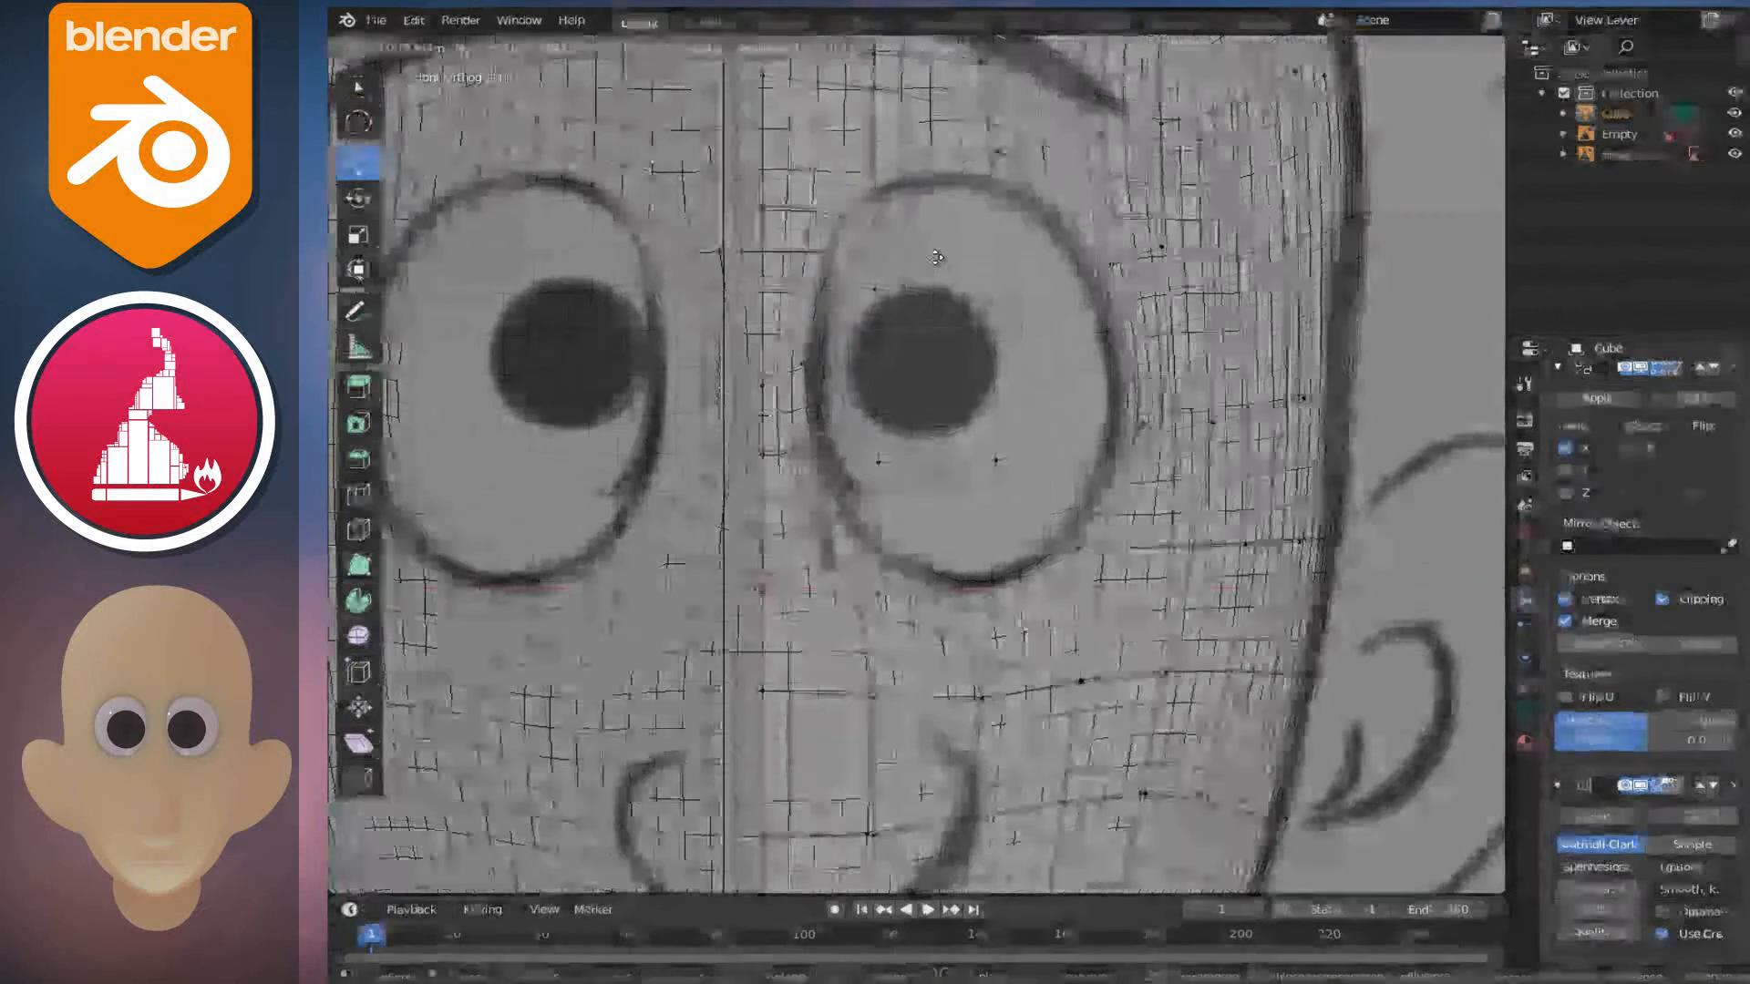
scroll(914, 236, up, 4)
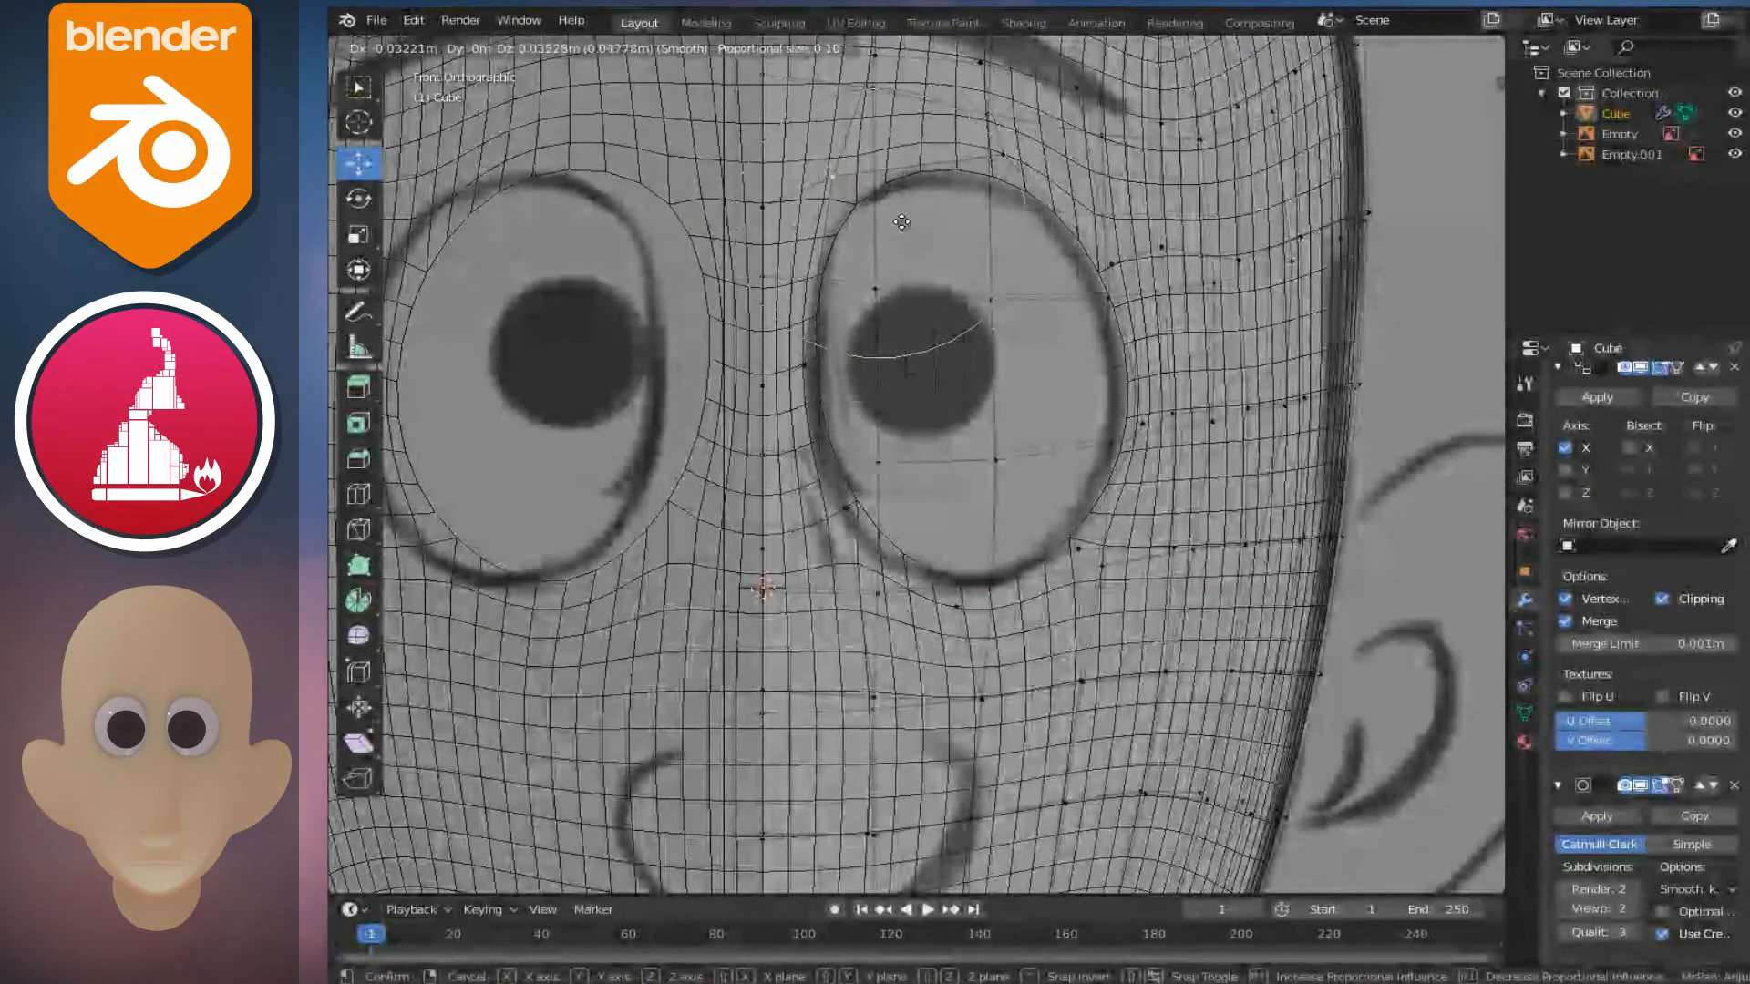
click(901, 223)
- Move the eye hole's lower inner vertex about 0.008 m towards the nose and 0.012 m down
click(848, 510)
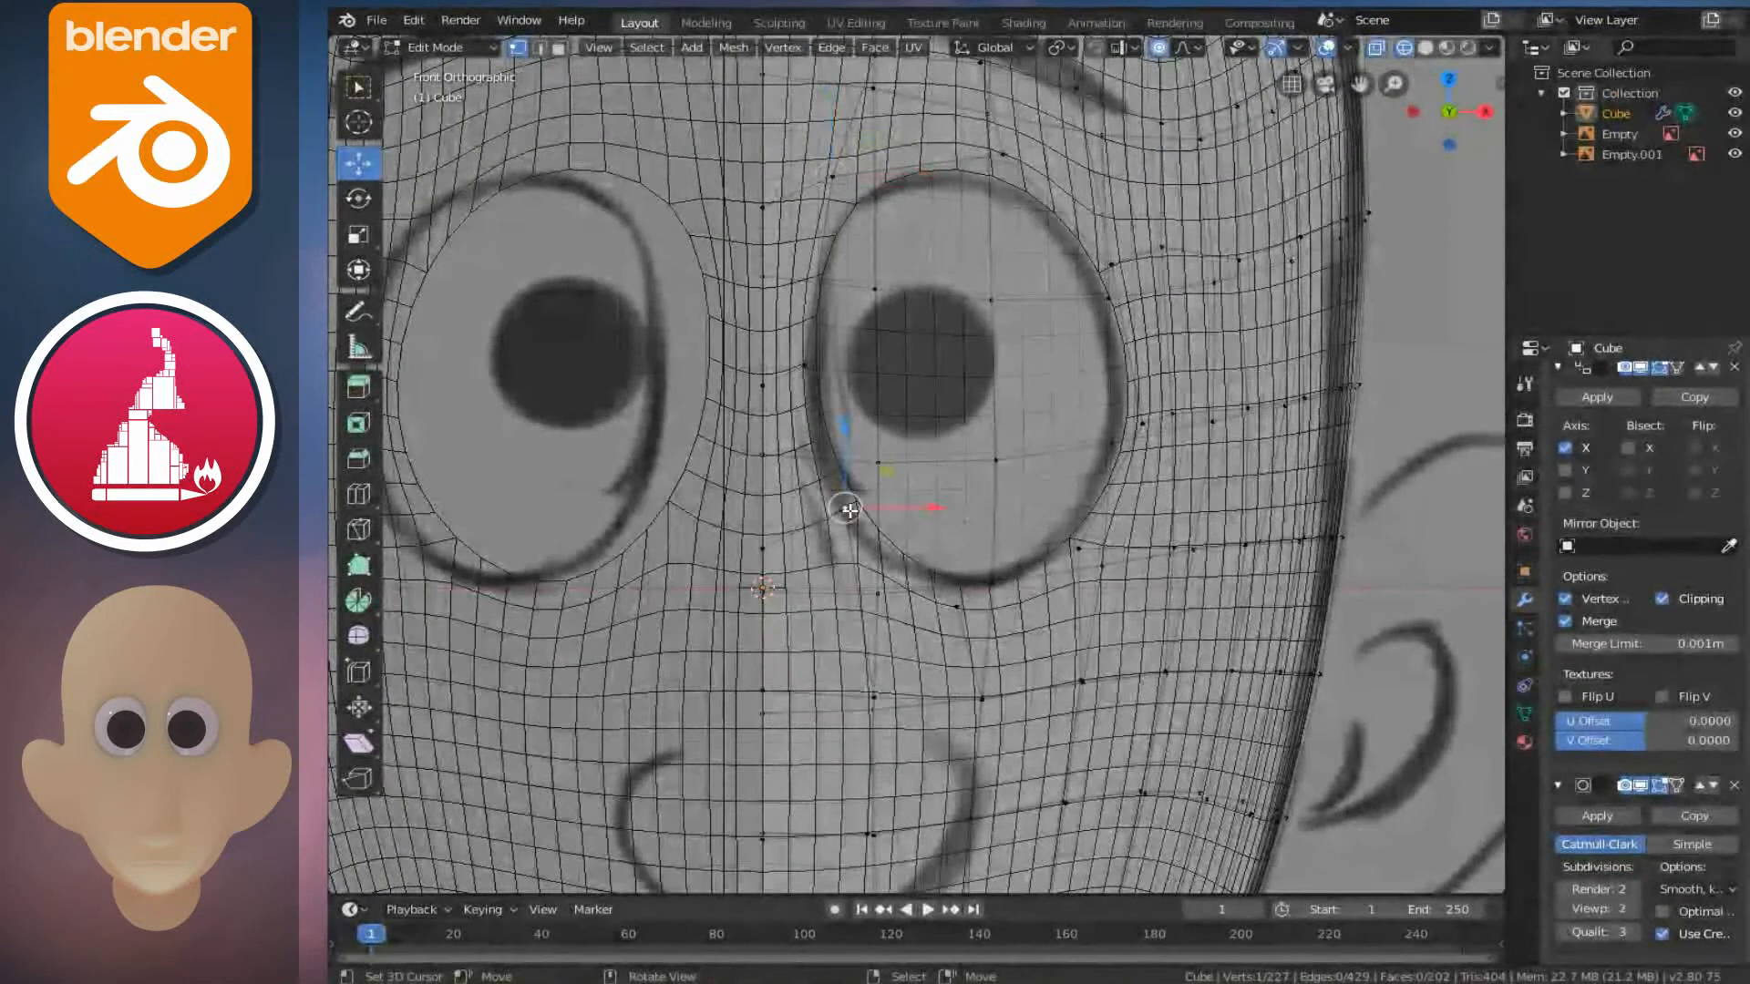
key(g)
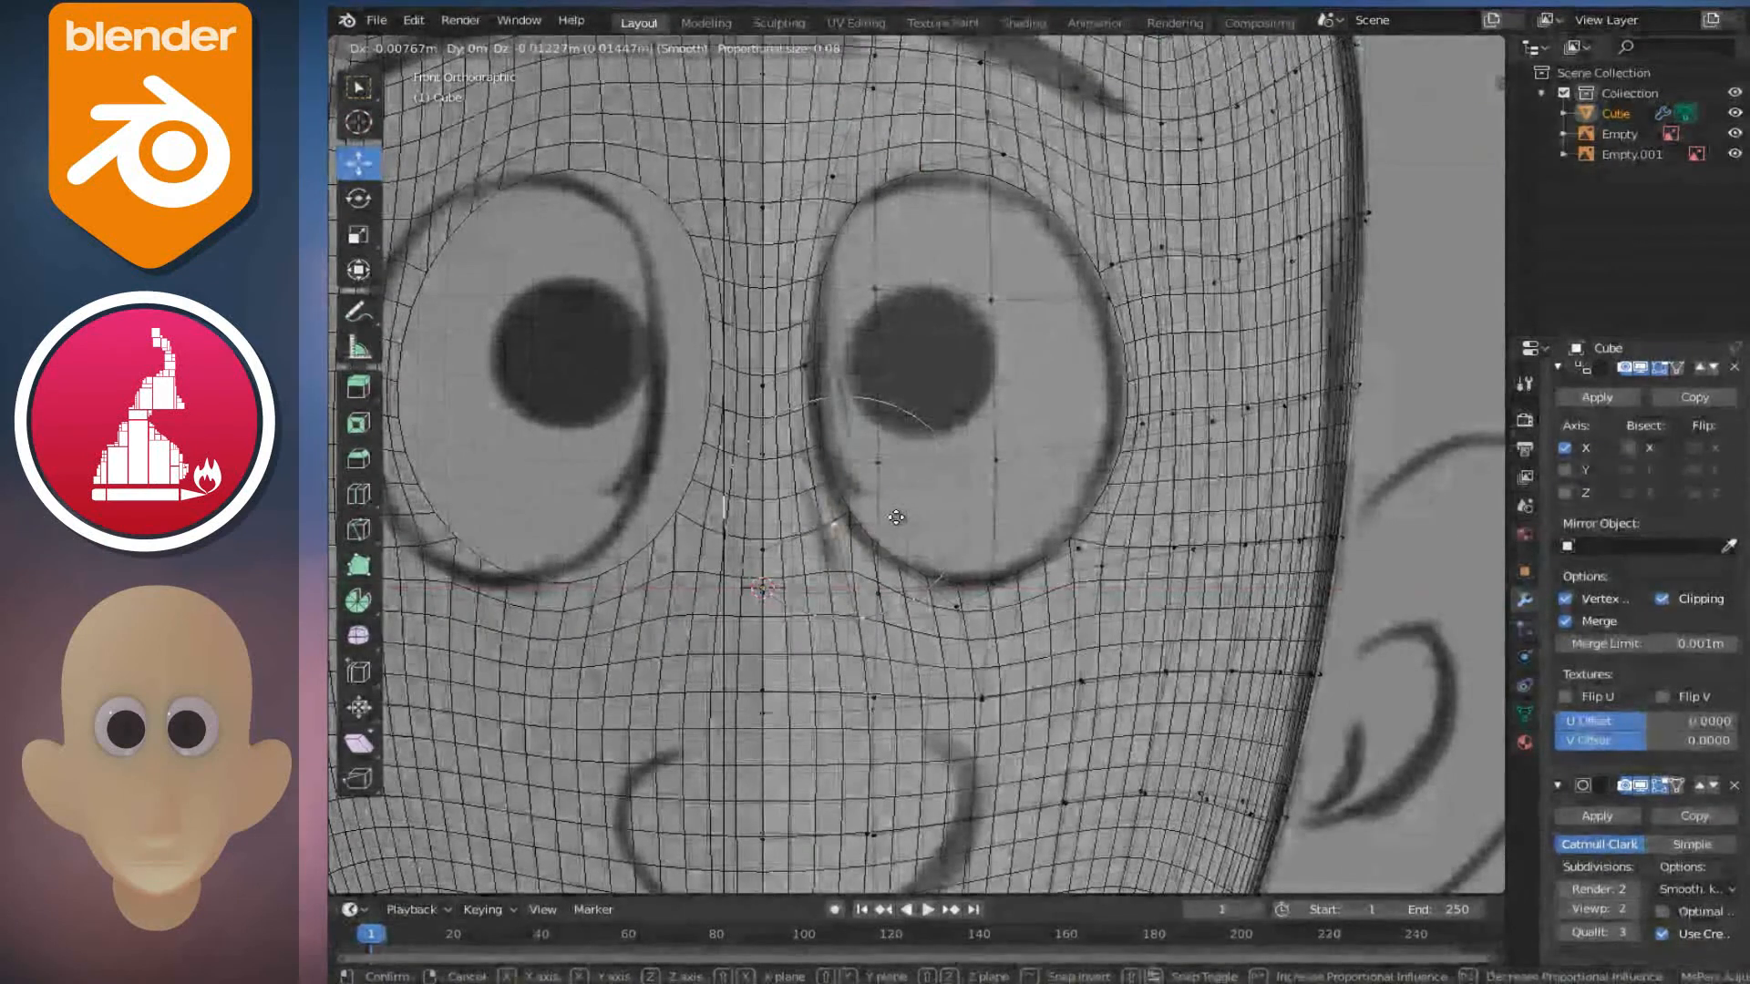
click(981, 558)
- Compare the head and its new eye hole with the reference drawings from the side and the front
scroll(1082, 501, down, 7)
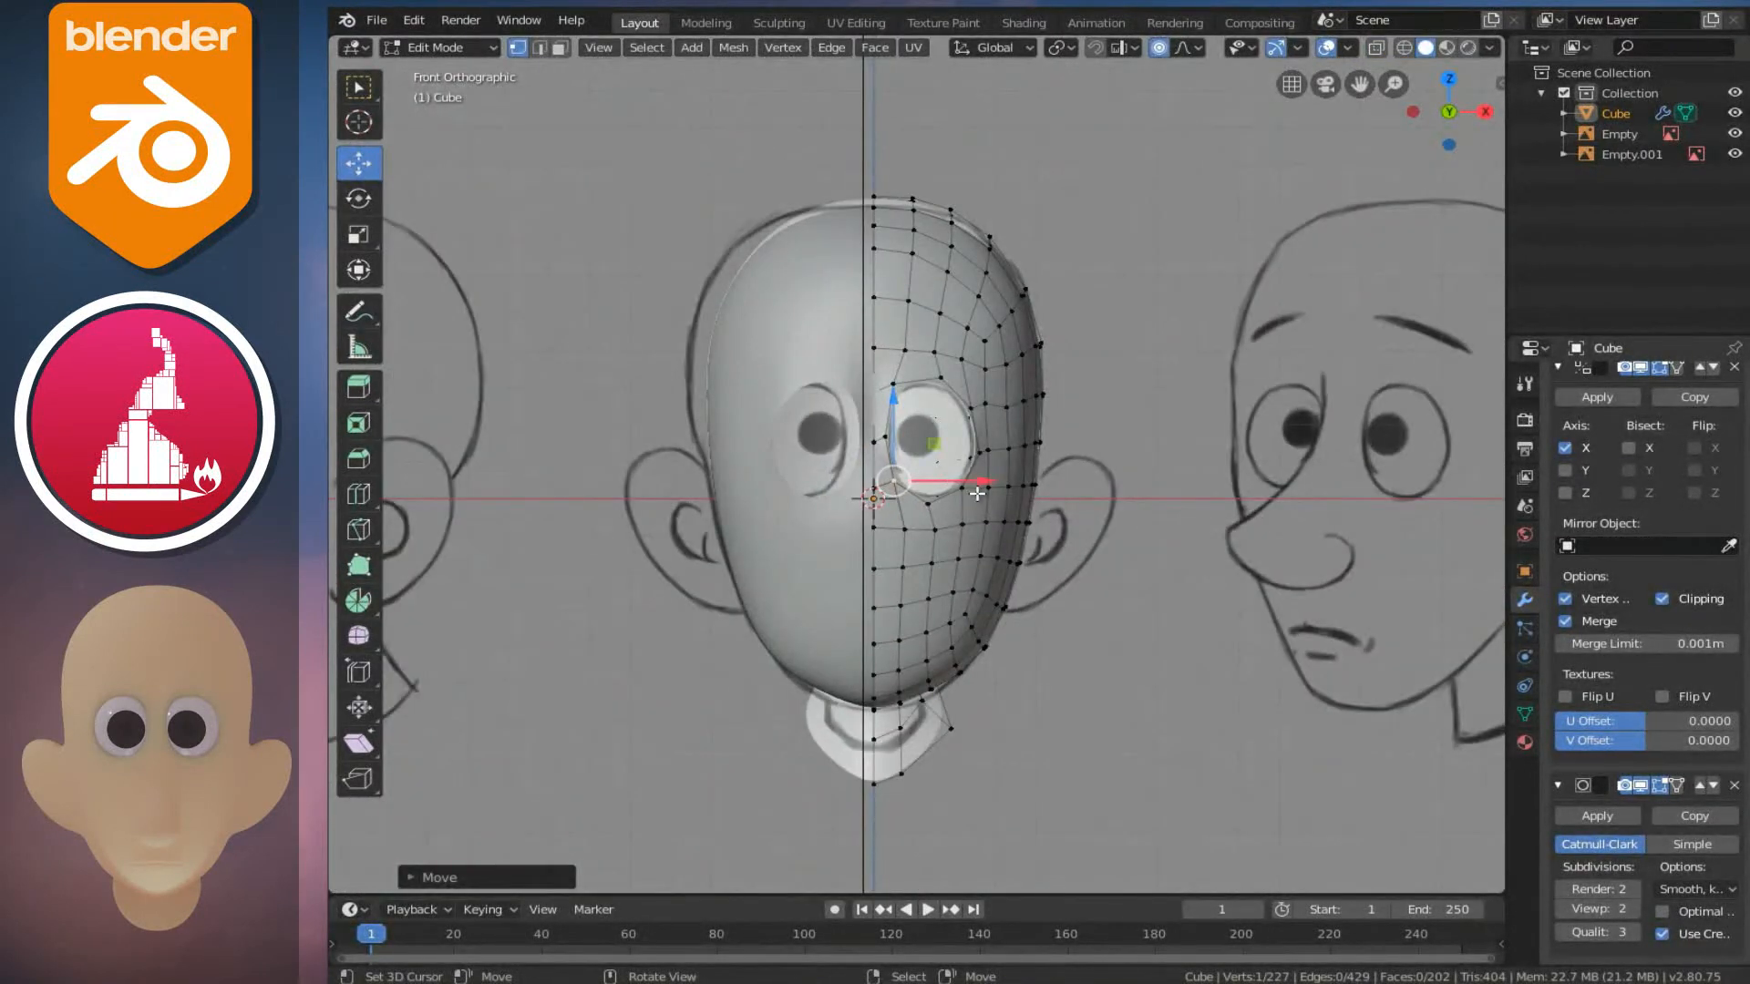
key(KP_3)
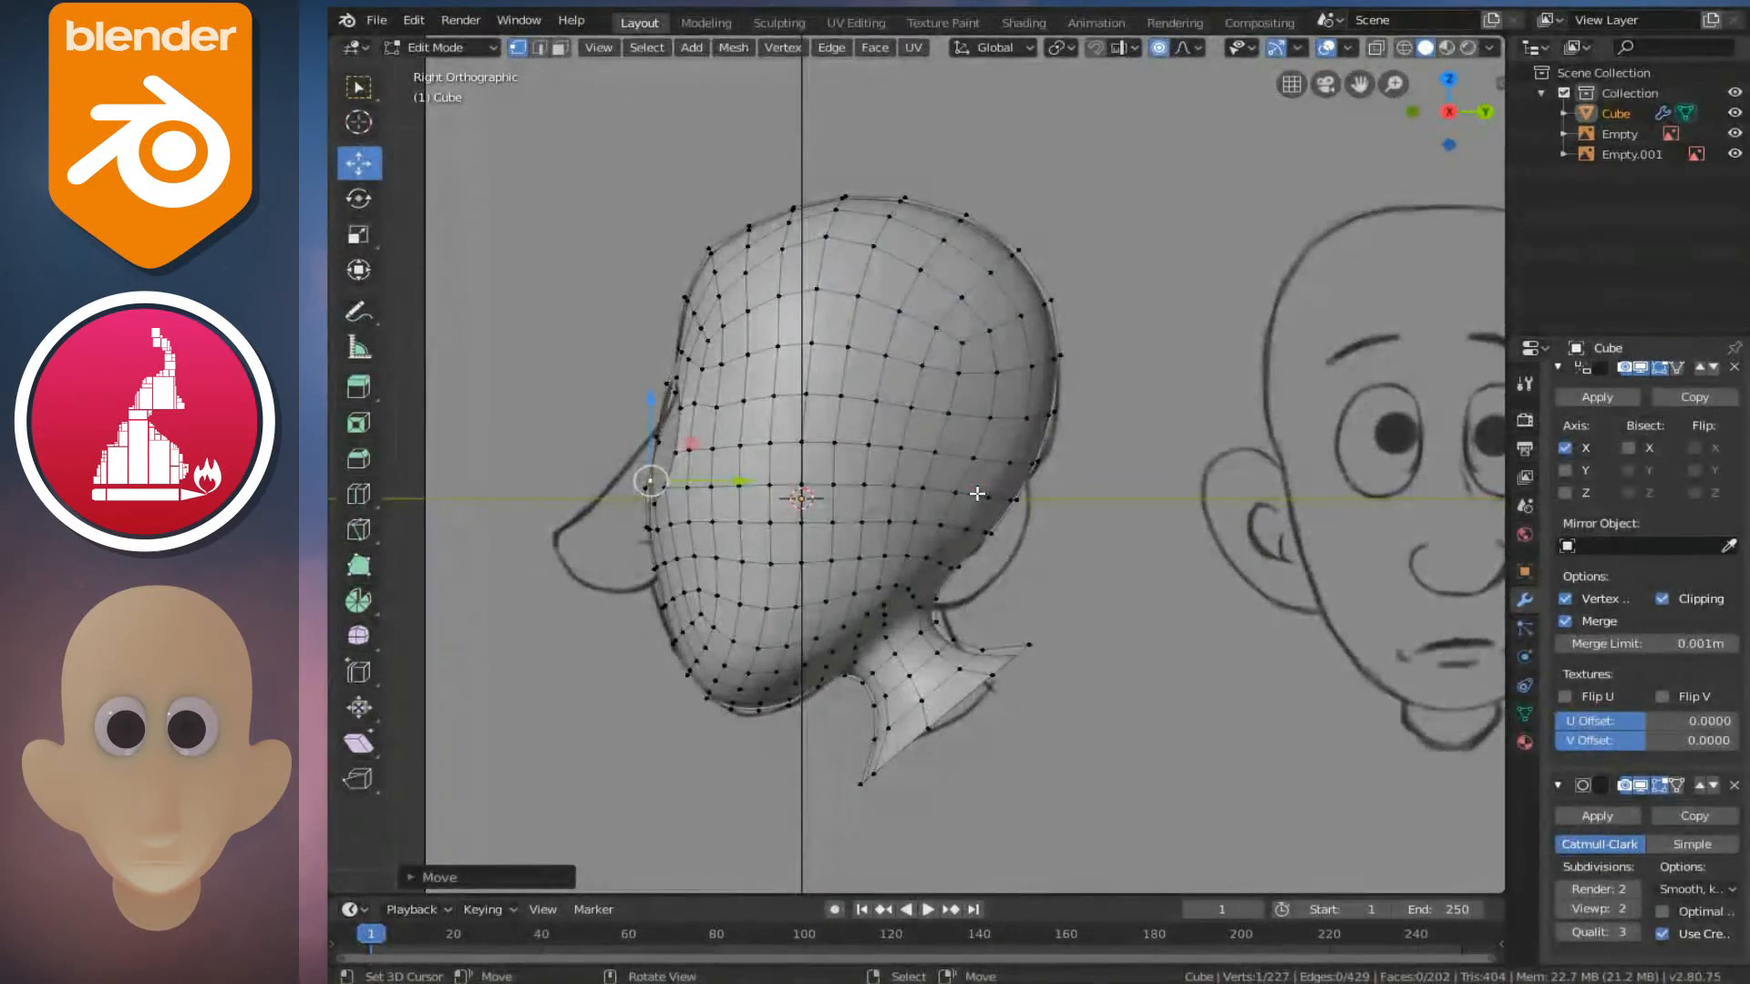
key(shift+z)
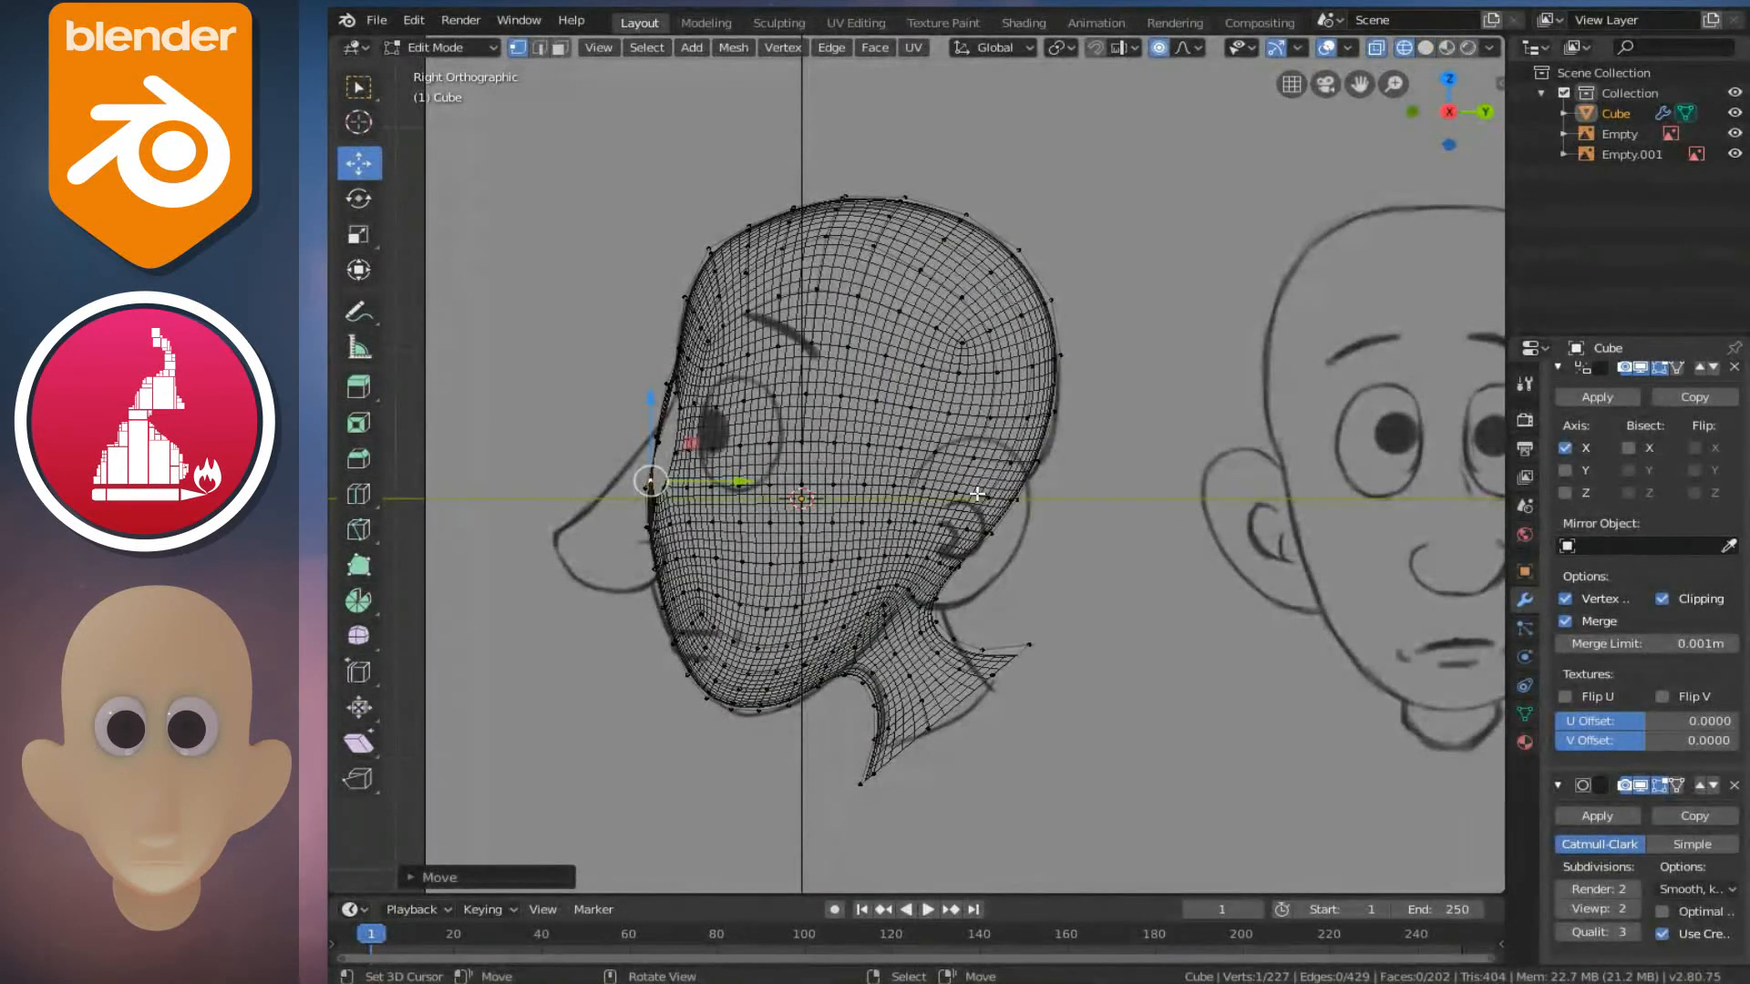
key(KP_1)
key(shift+z)
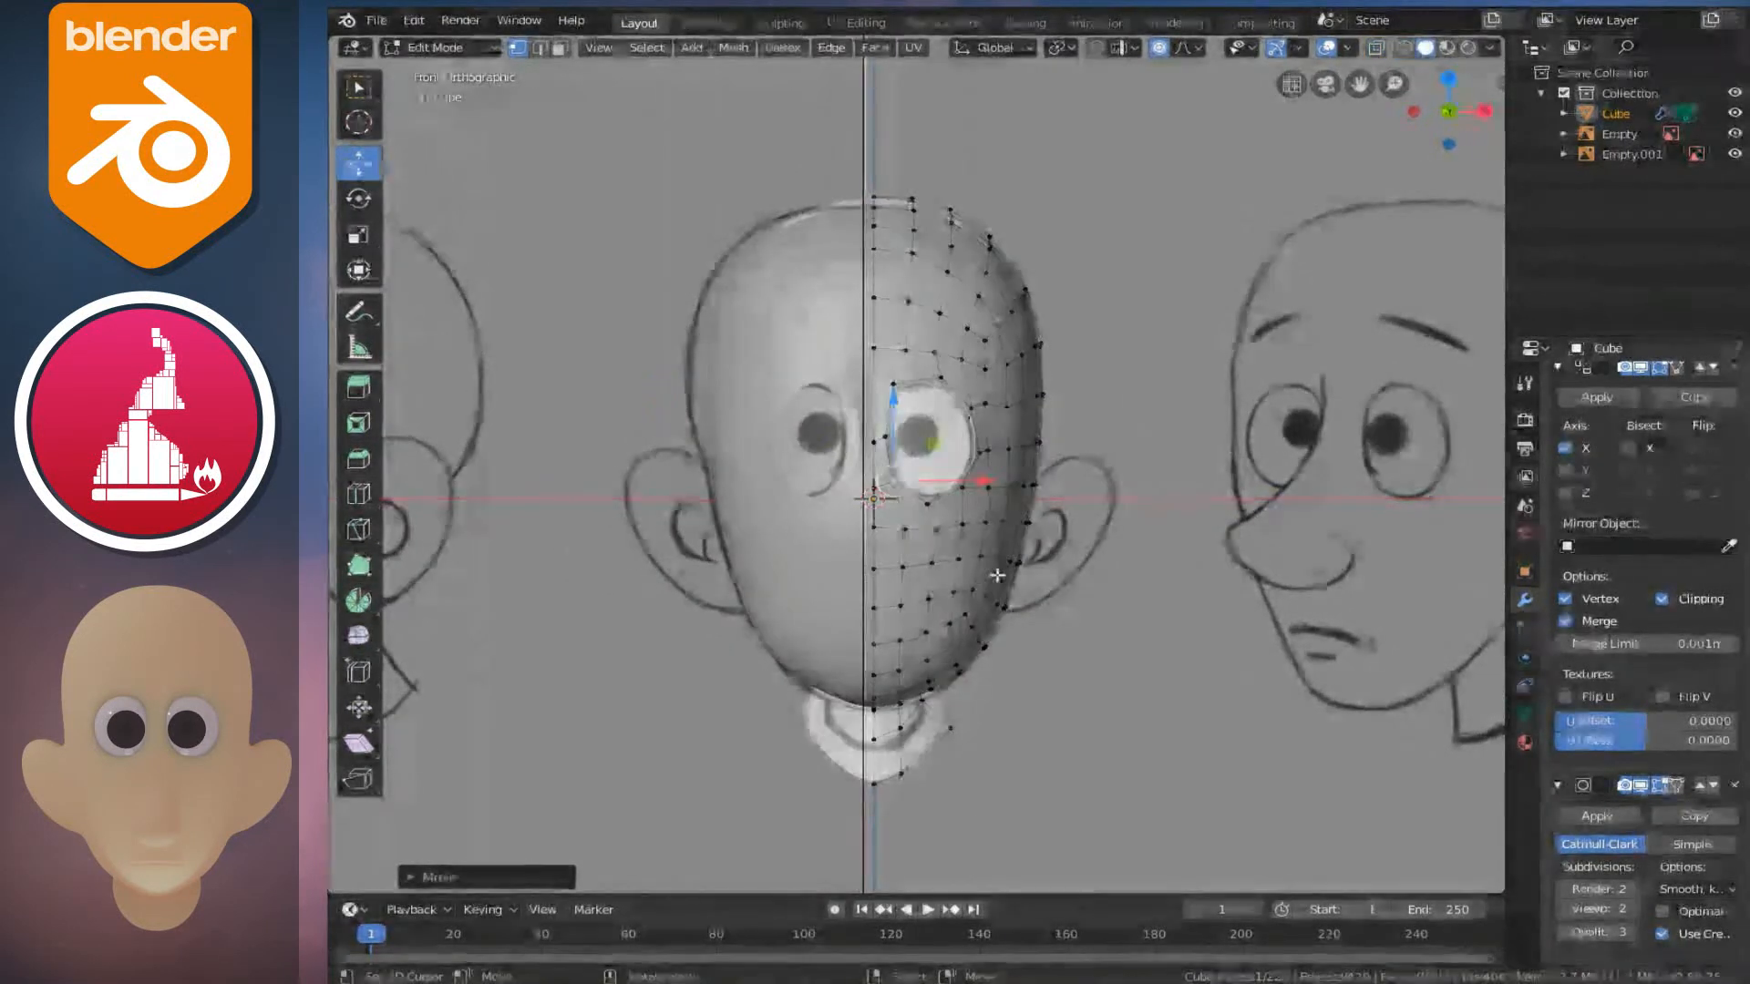
scroll(947, 556, up, 5)
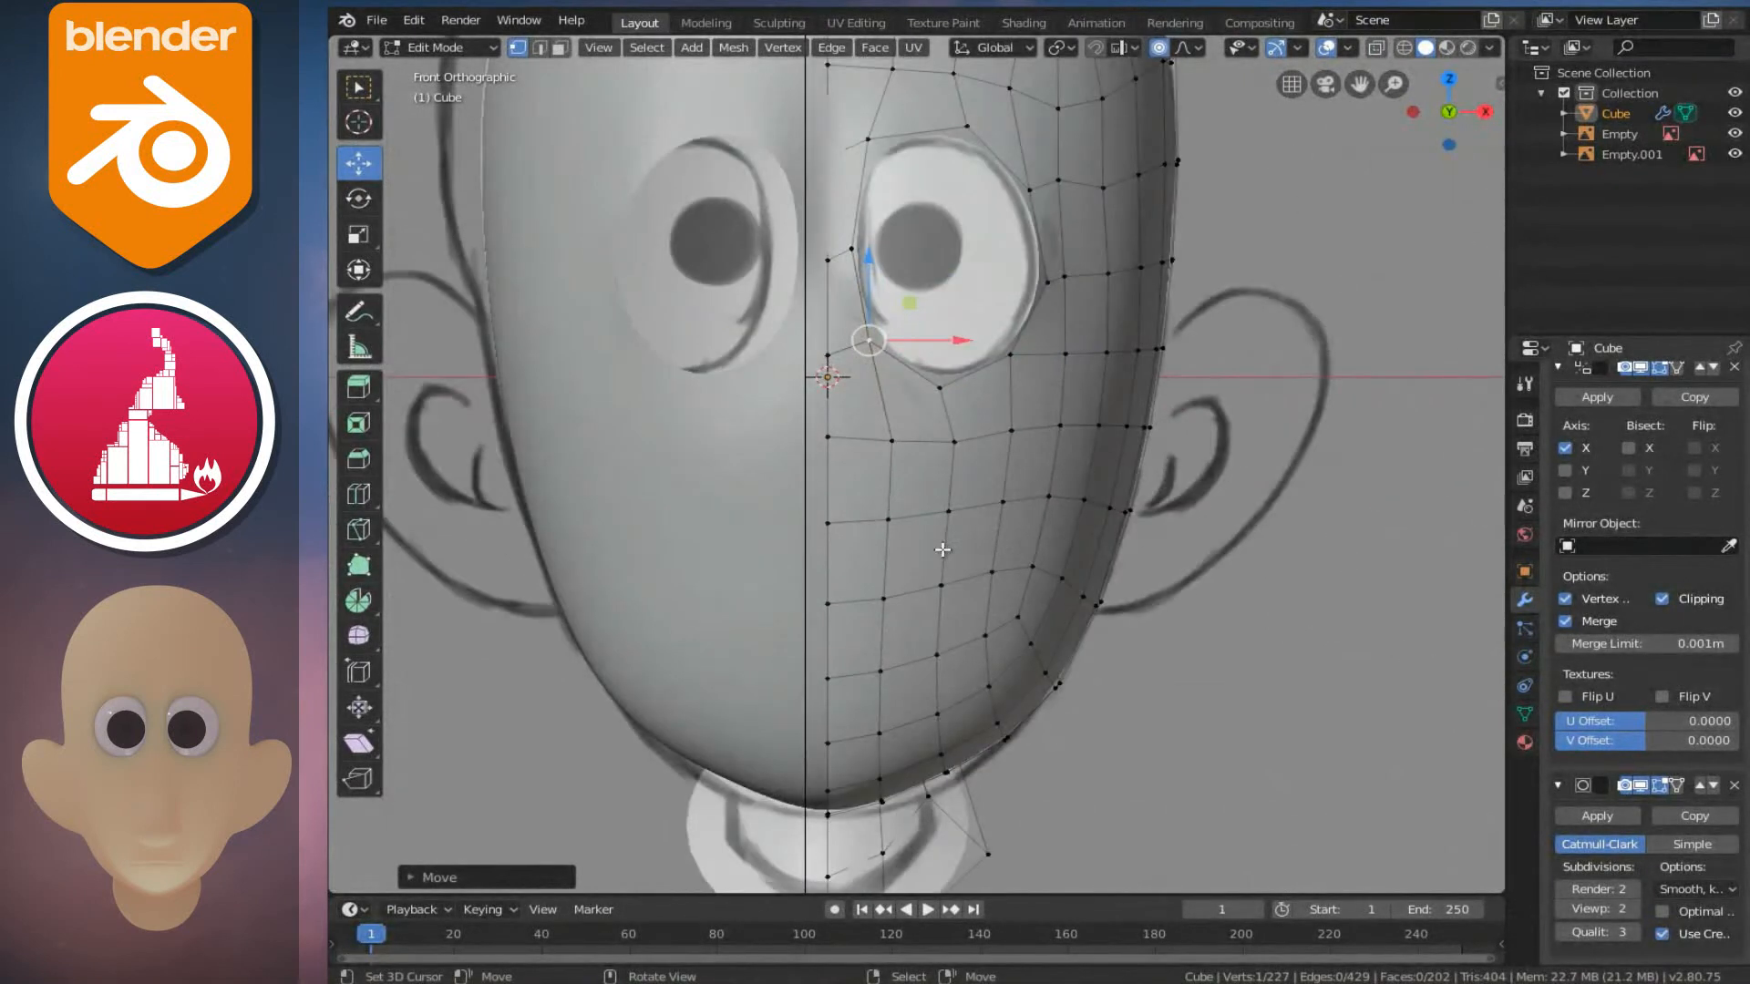
- Select the centreline vertex and its neighbouring vertex along the drawn mouth line, checking against the front reference
ctrl+scroll(942, 550, up, 1)
shift+scroll(941, 549, down, 3)
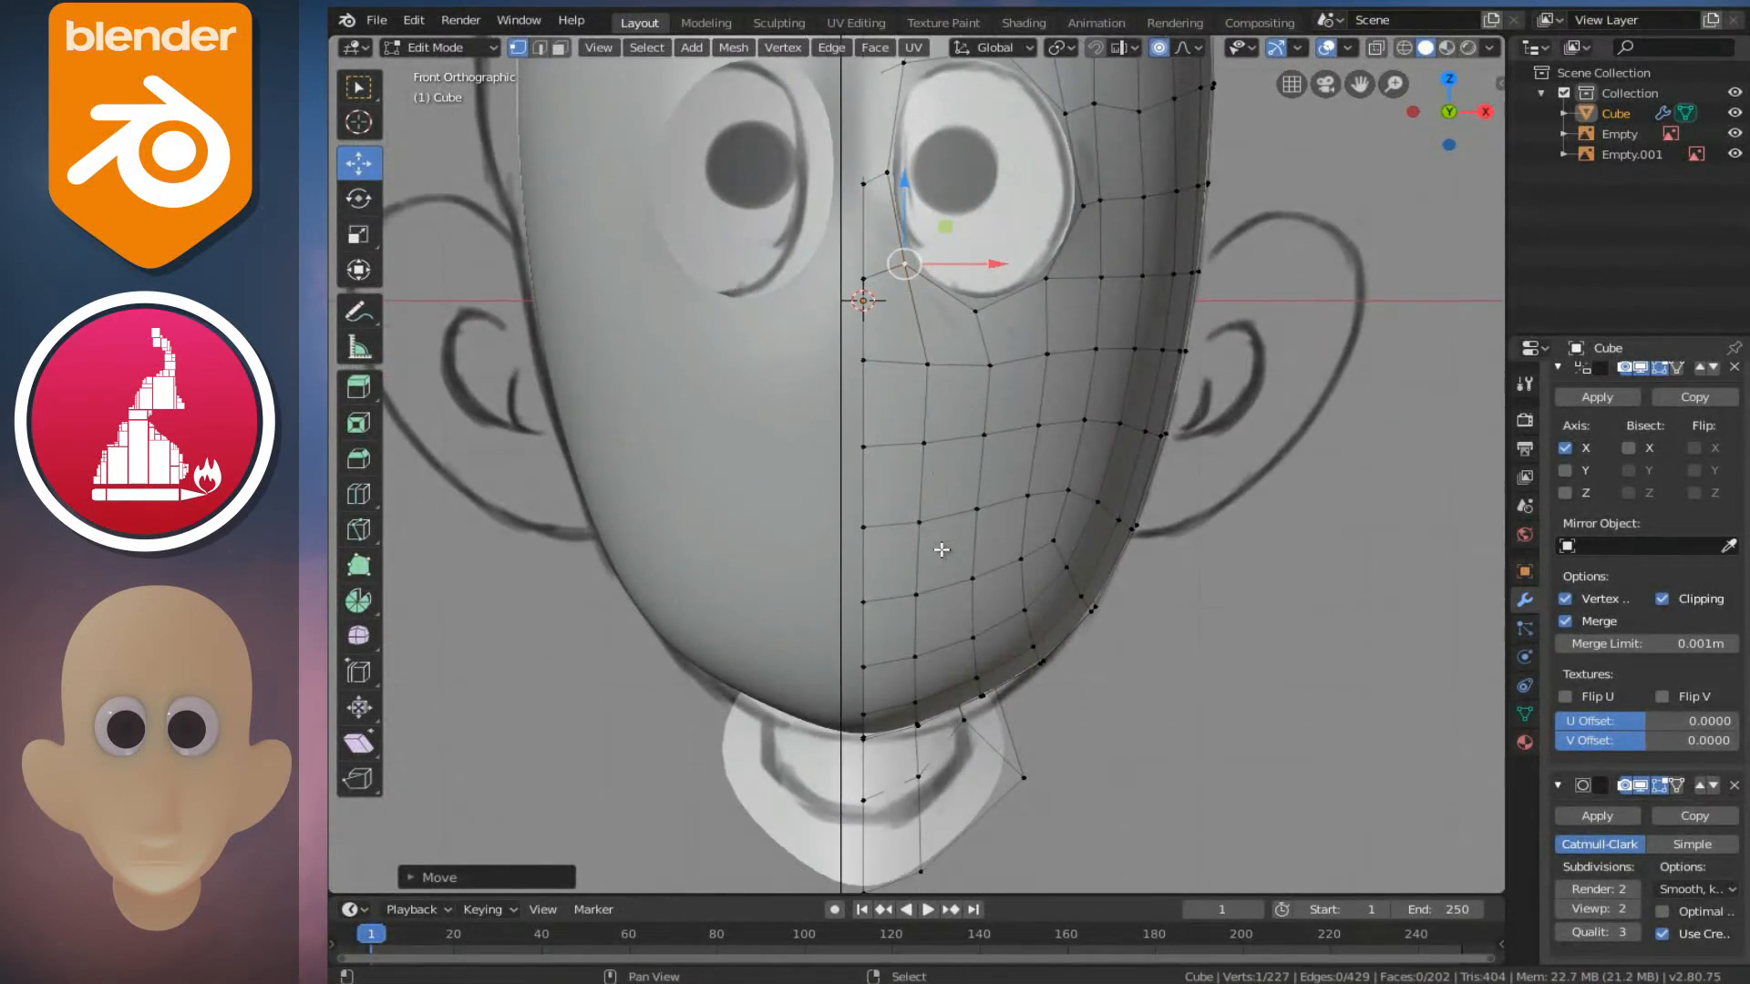
key(shift+z)
scroll(911, 537, up, 5)
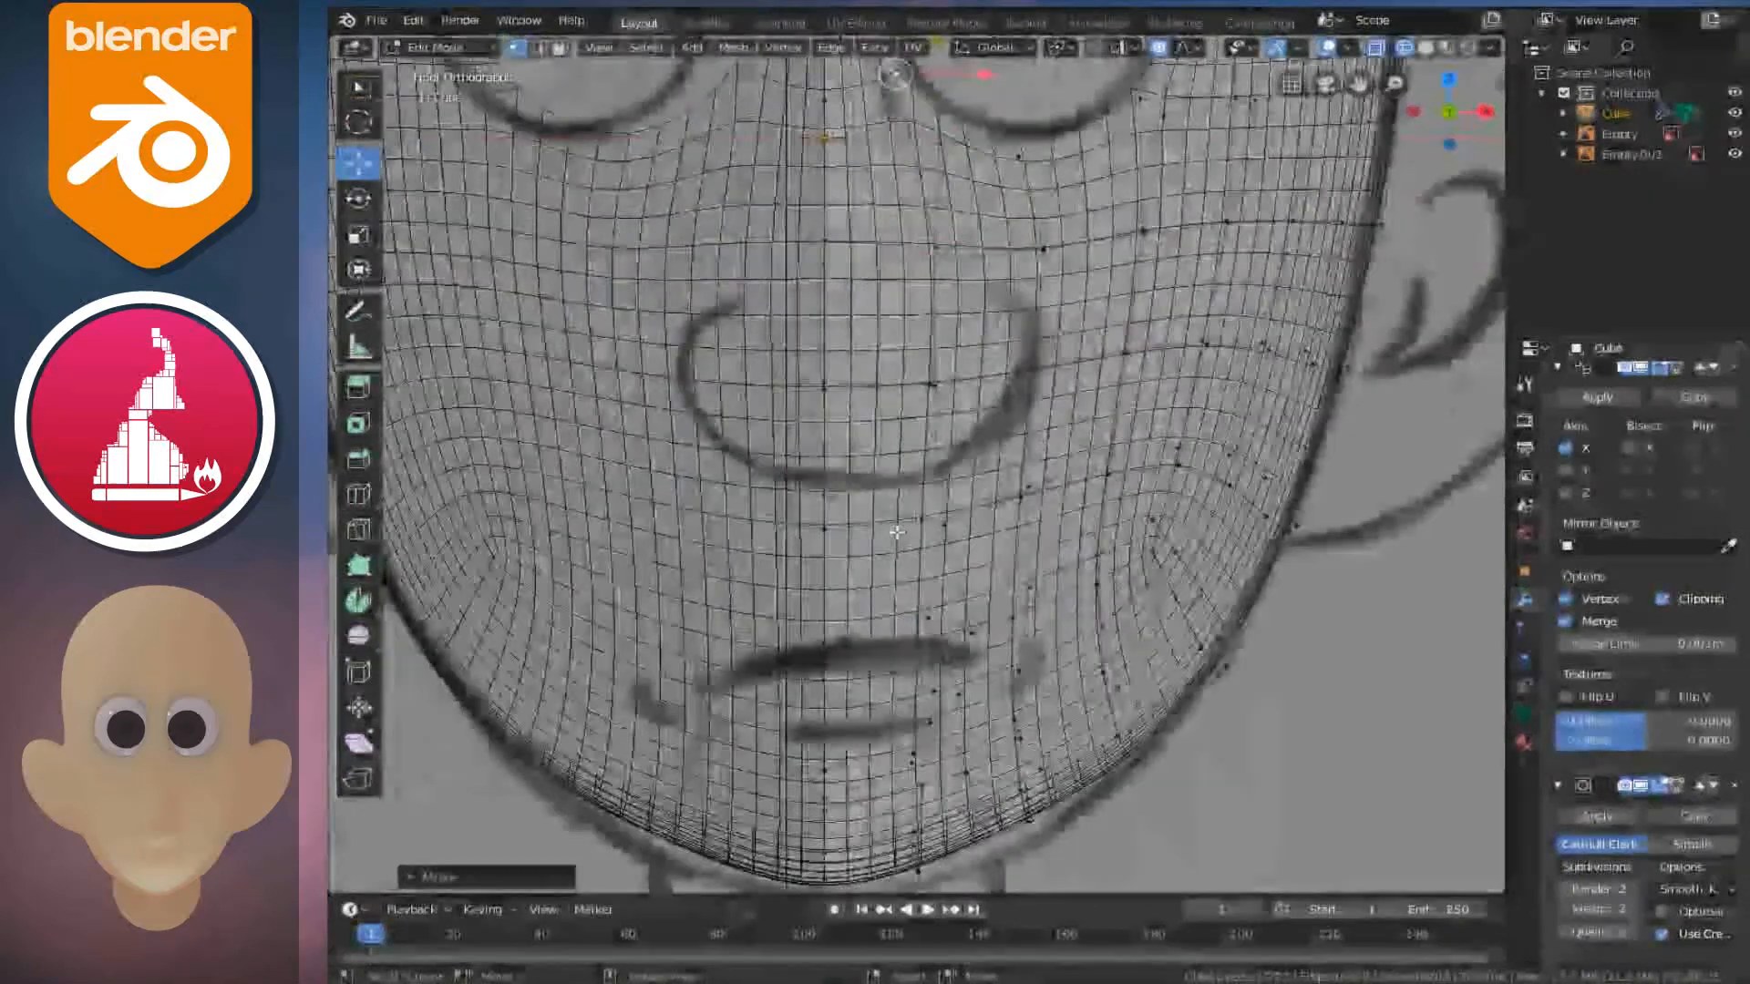
key(shift+z)
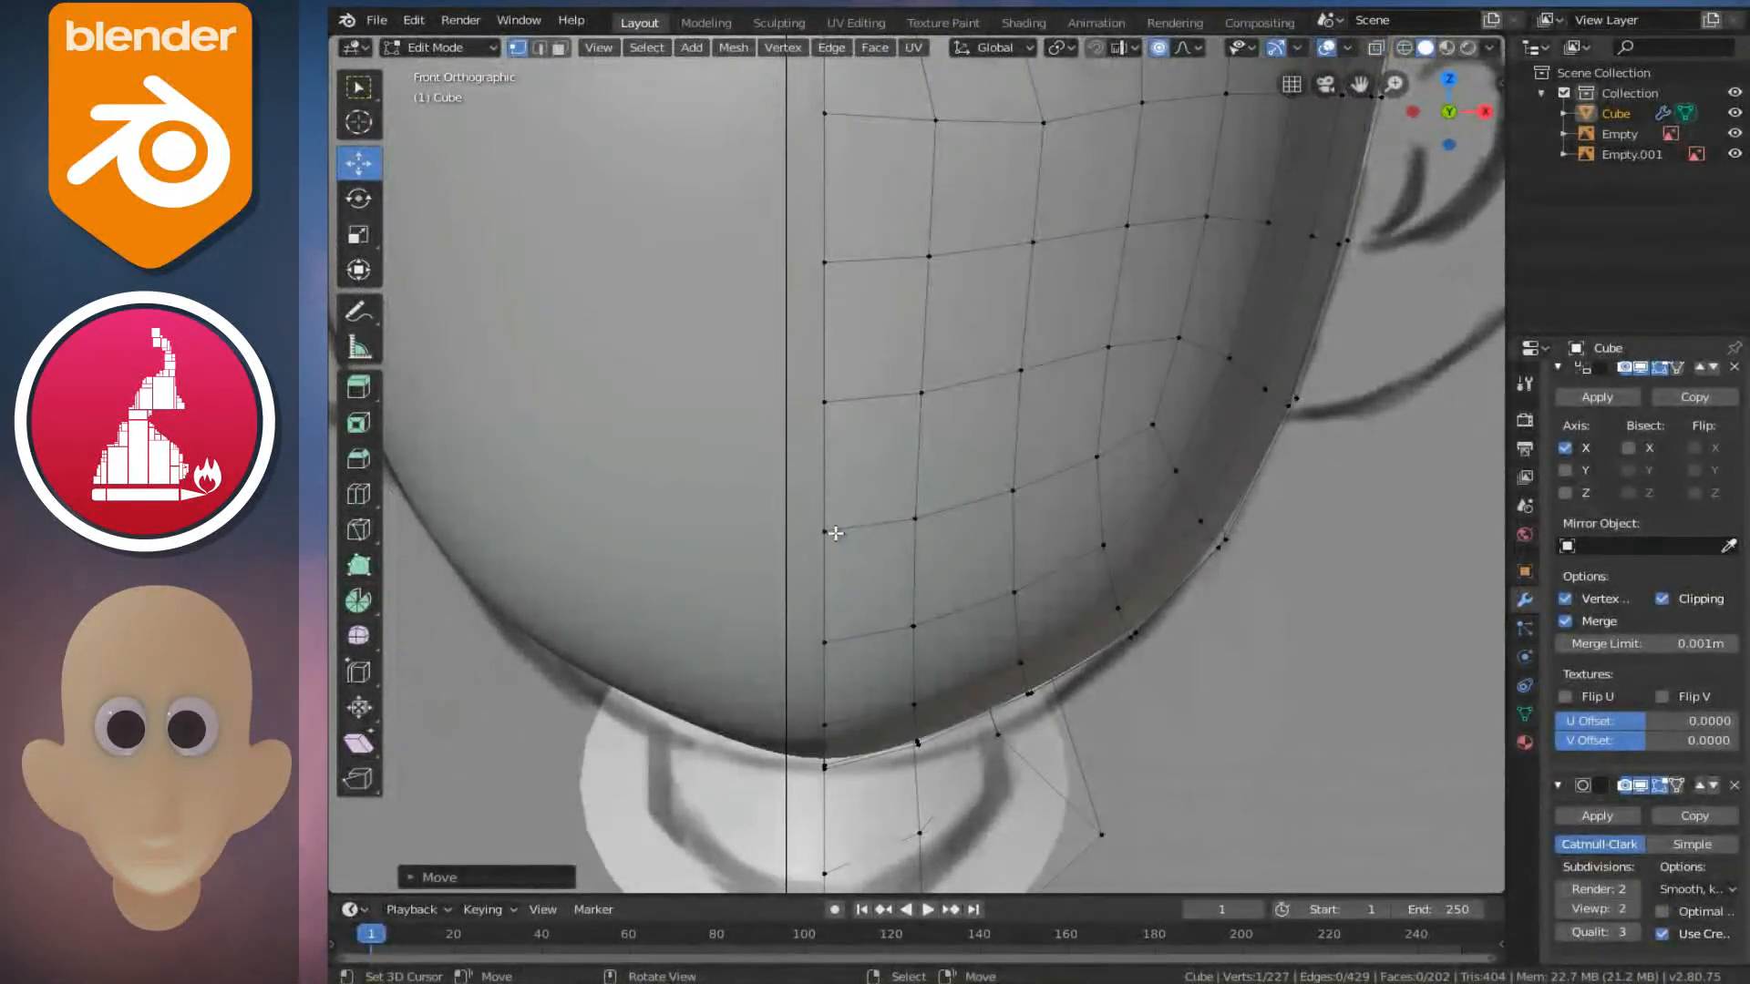
click(836, 533)
key(shift+z)
key(shift+z)
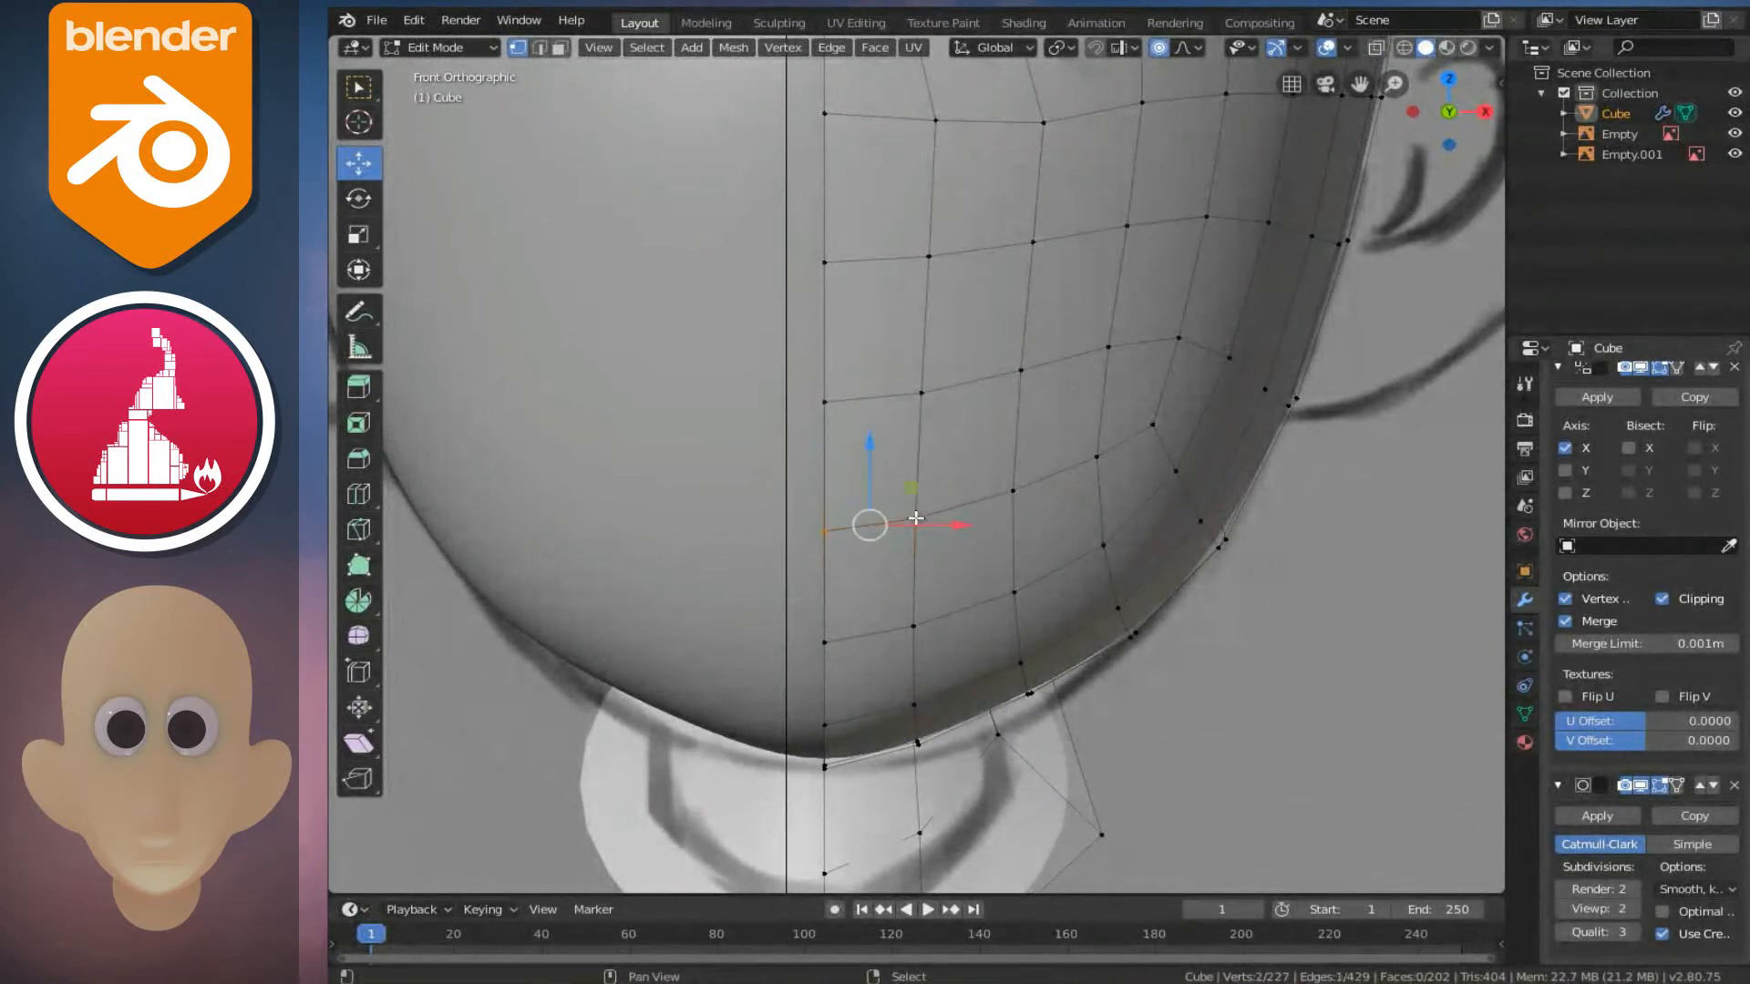
key(shift+z)
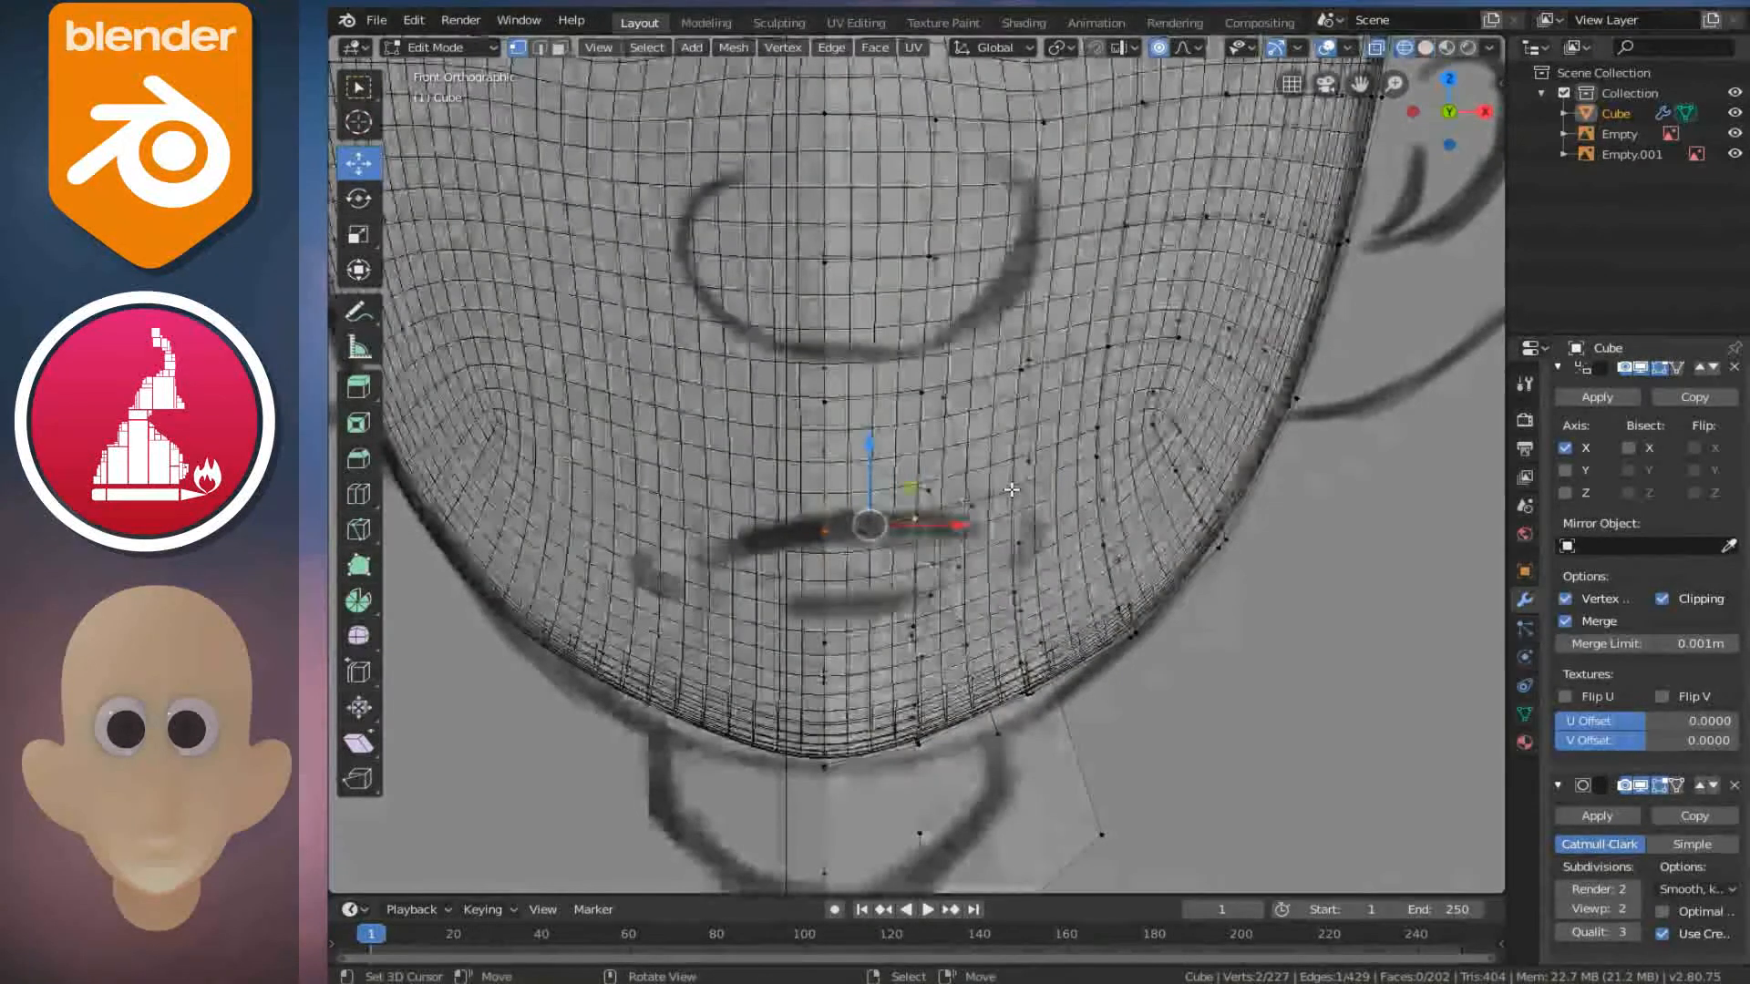
key(shift+z)
key(shift+z)
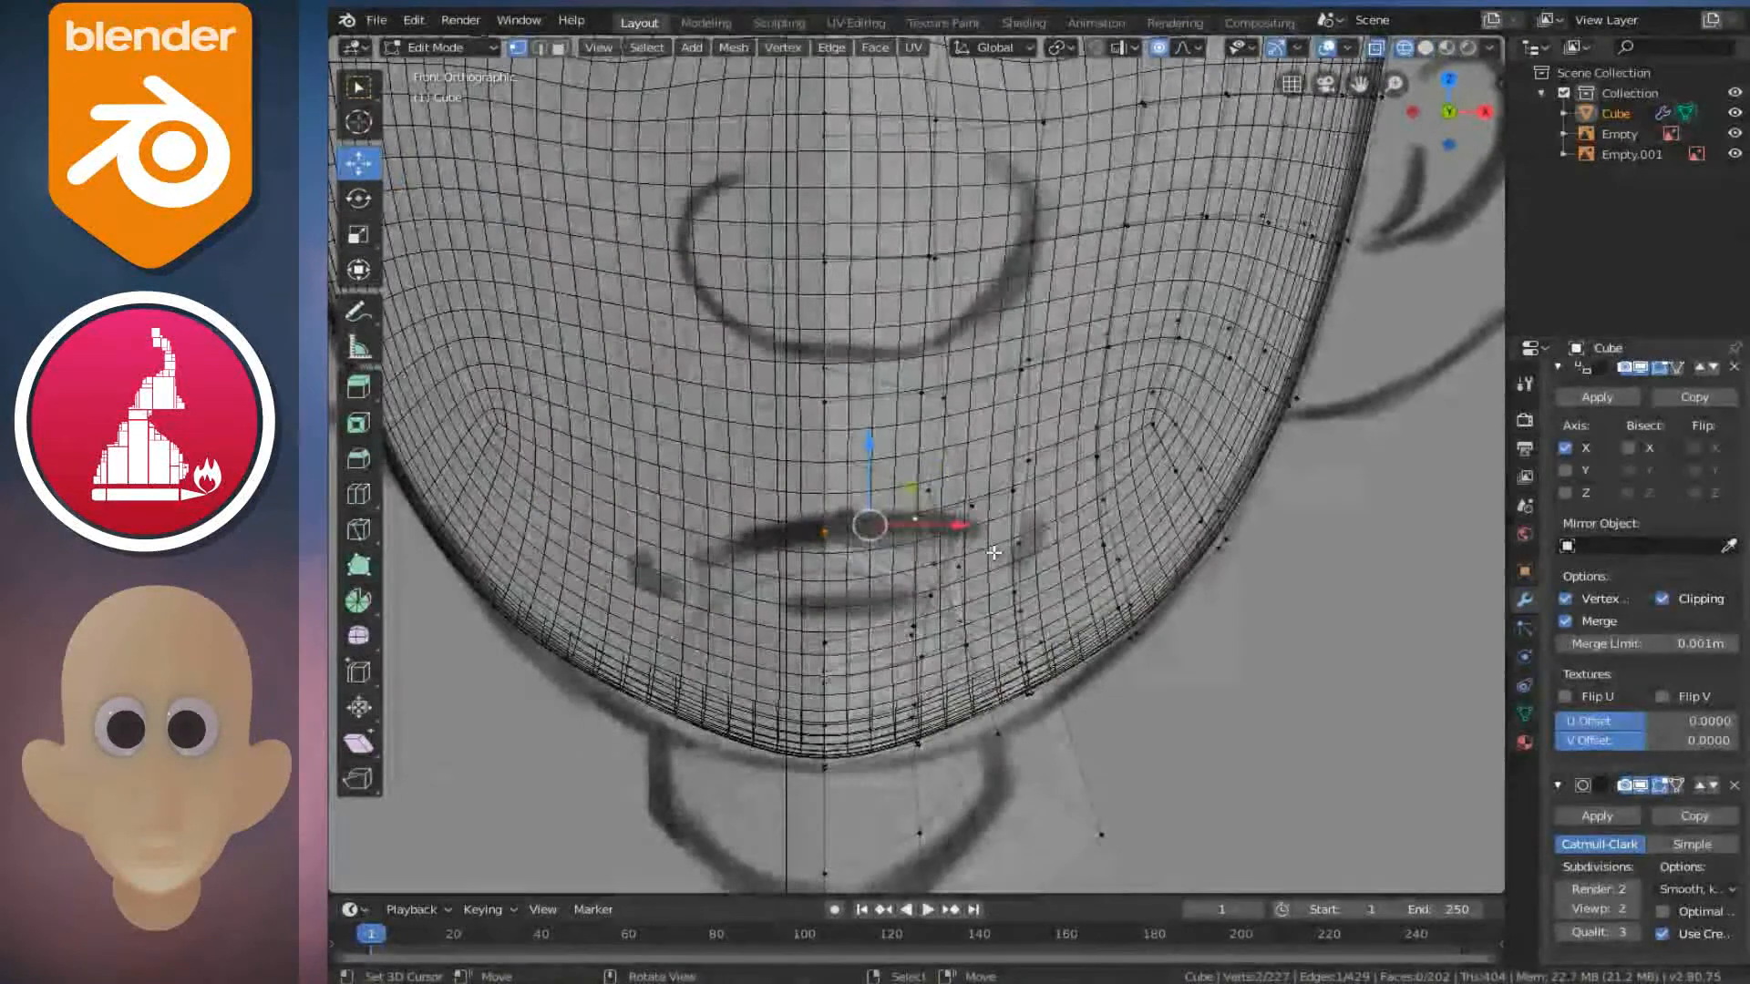
key(shift+z)
scroll(979, 547, up, 5)
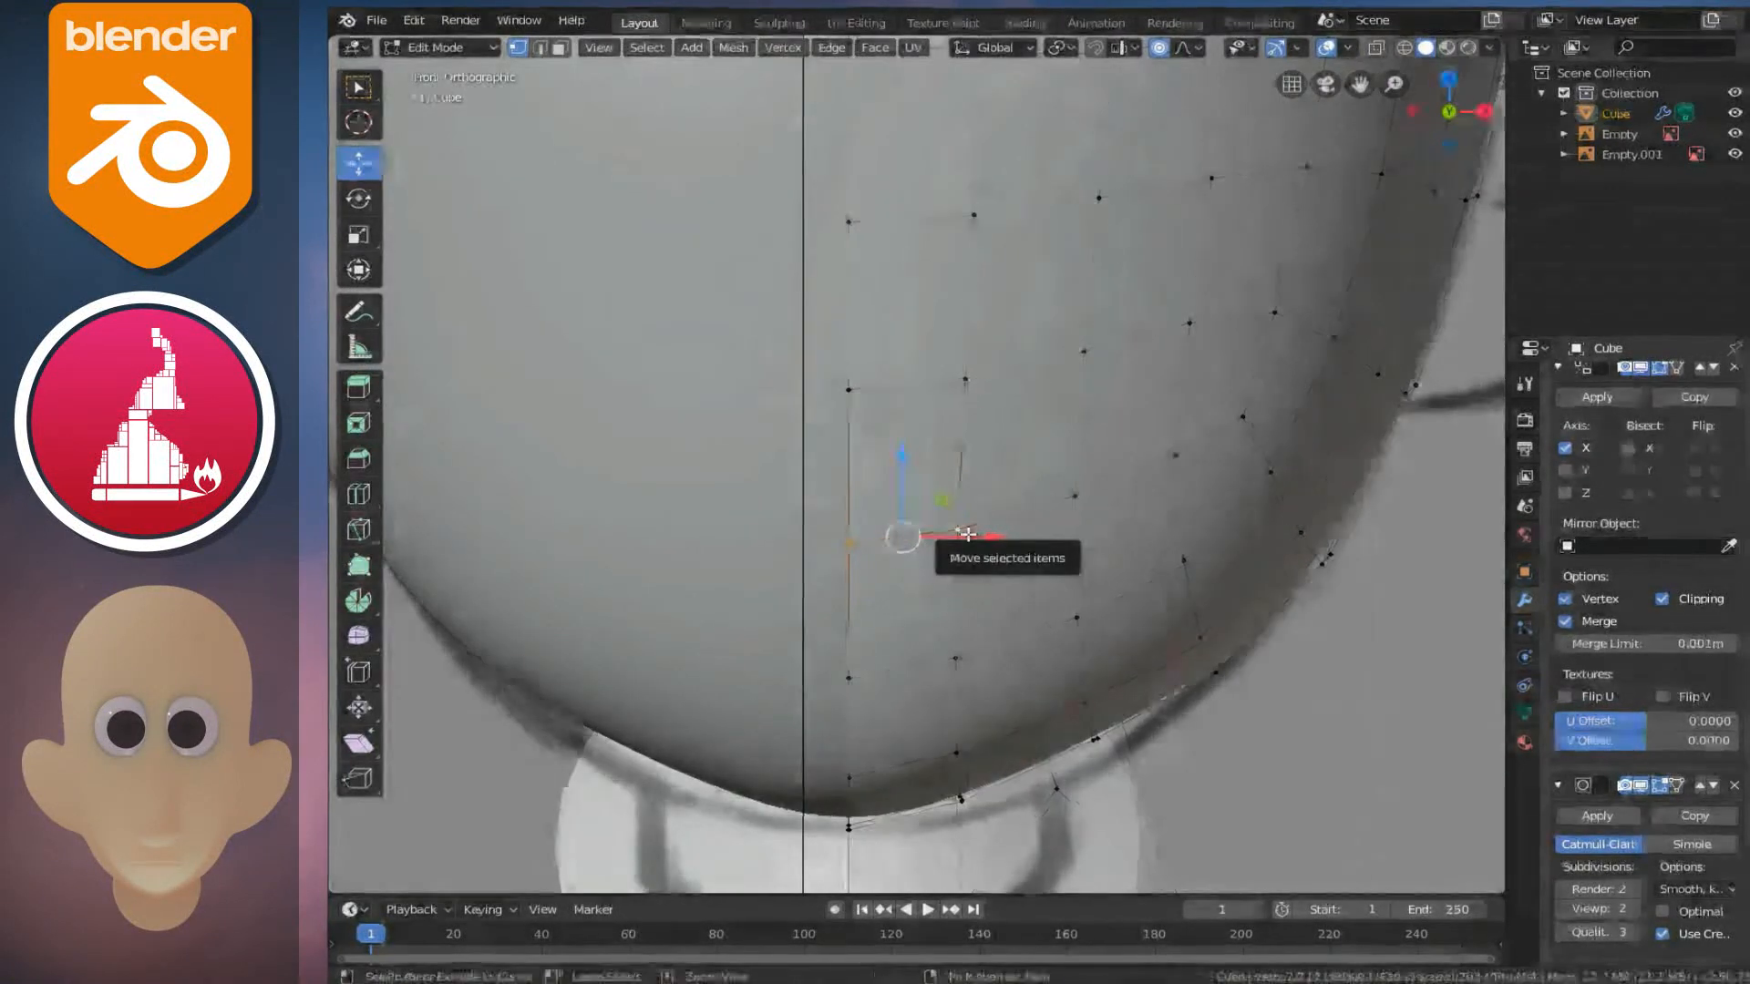
key(ctrl+r)
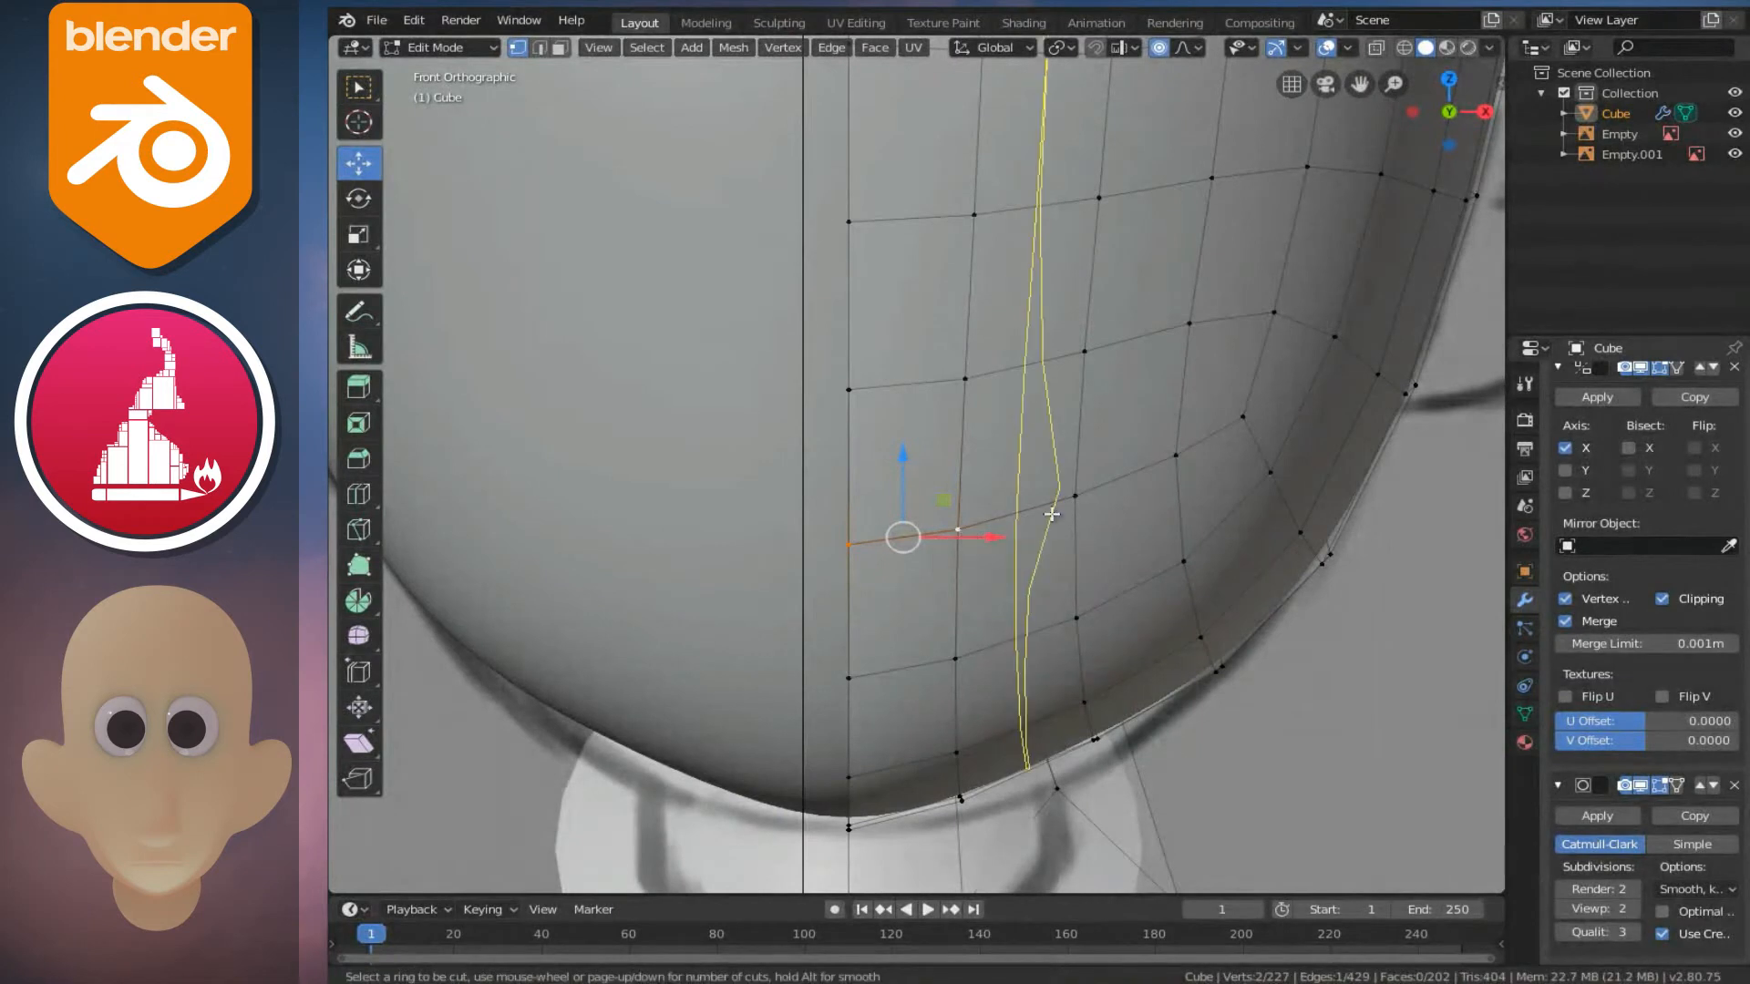
key(Escape)
key(ctrl+z)
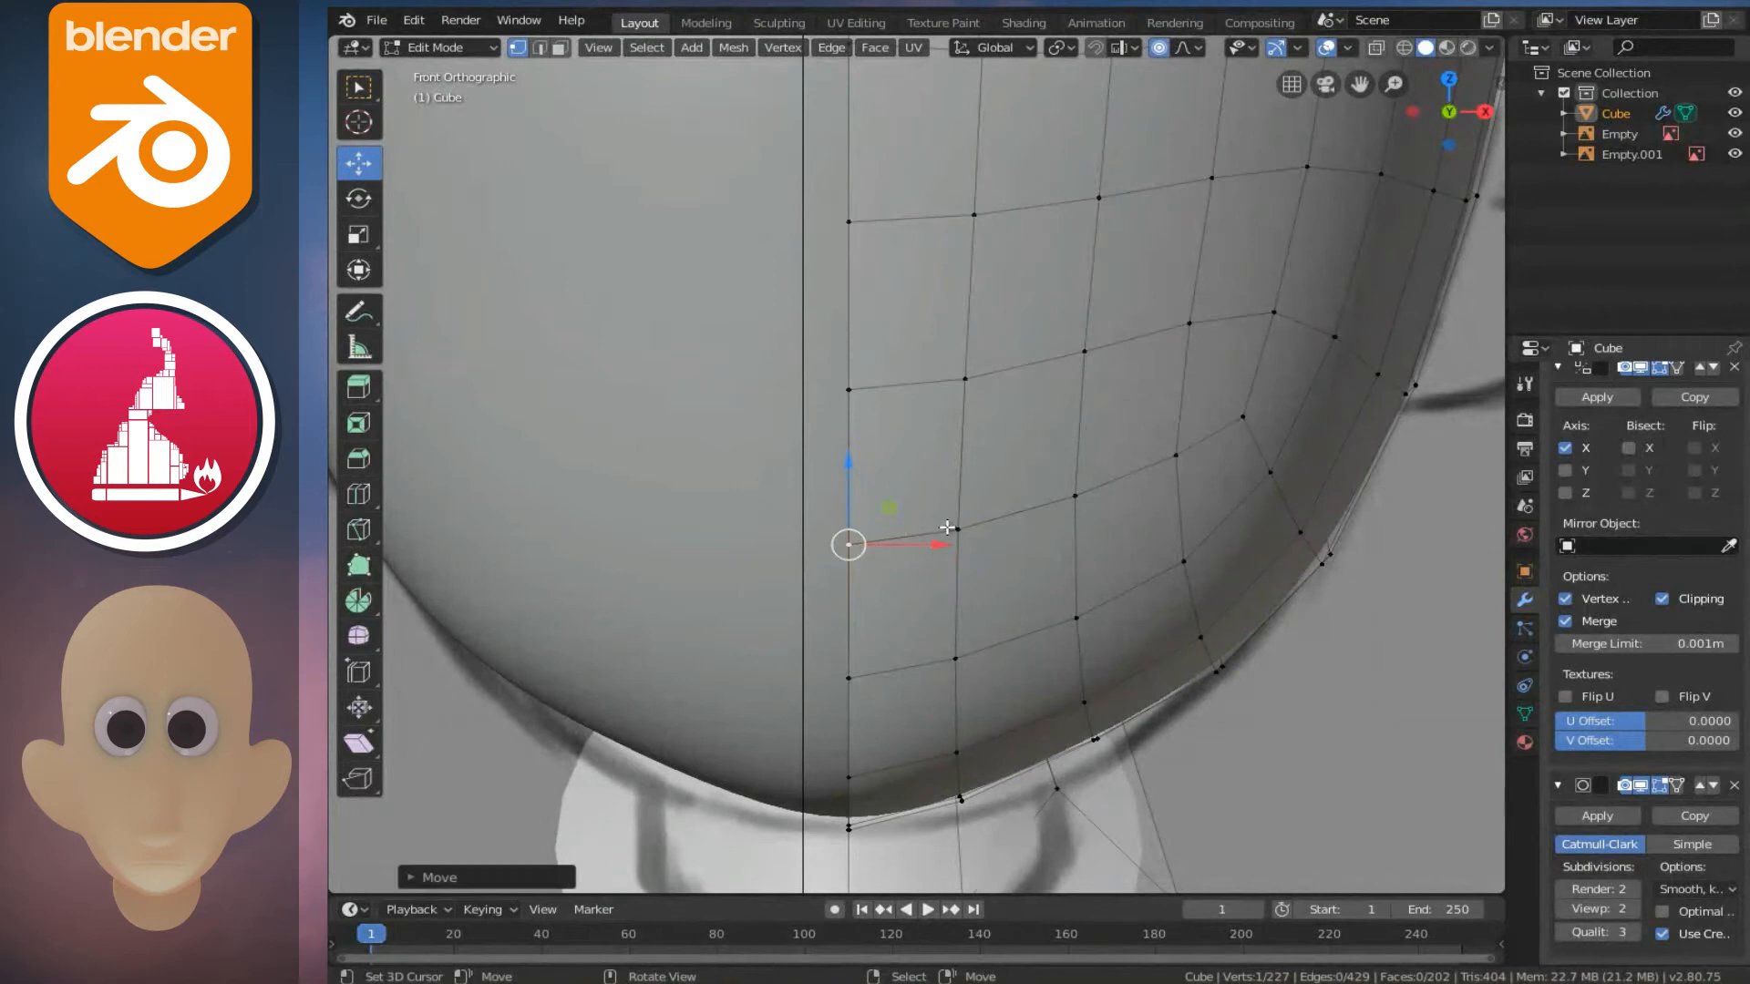
- Bevel the two-edge mouth line from the centreline outwards about 0.042 m wide and delete the resulting faces to open the mouth
shift+click(957, 530)
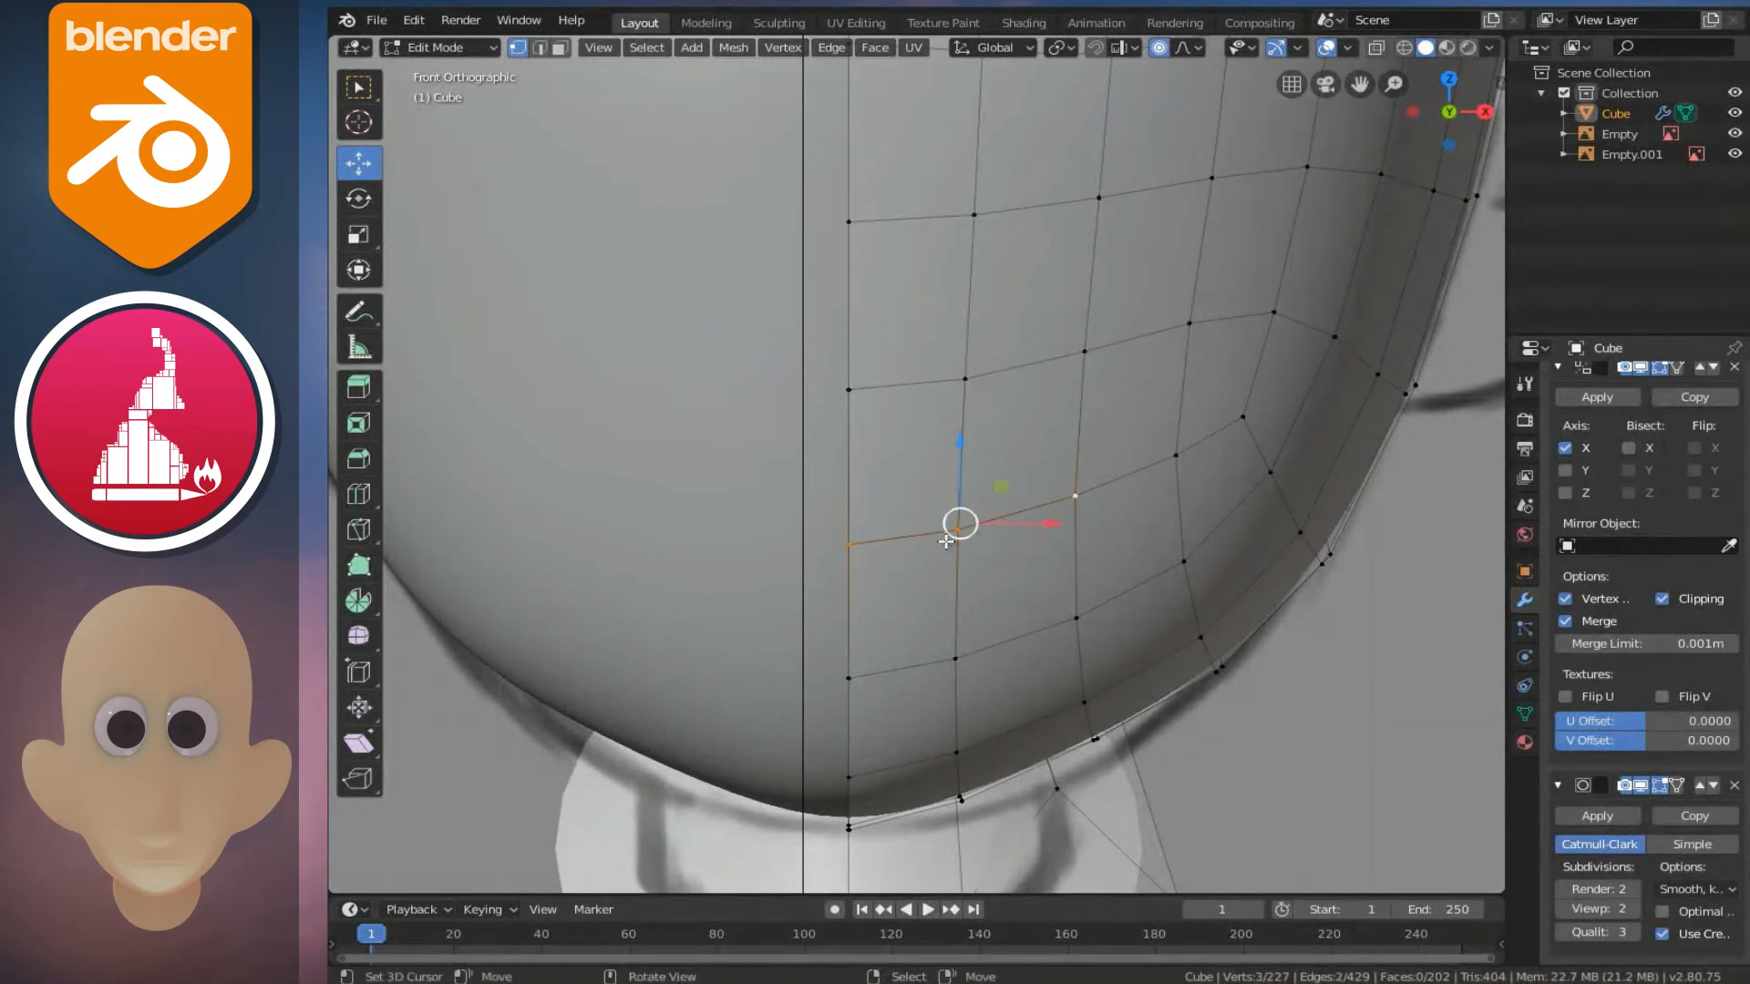
key(shift+z)
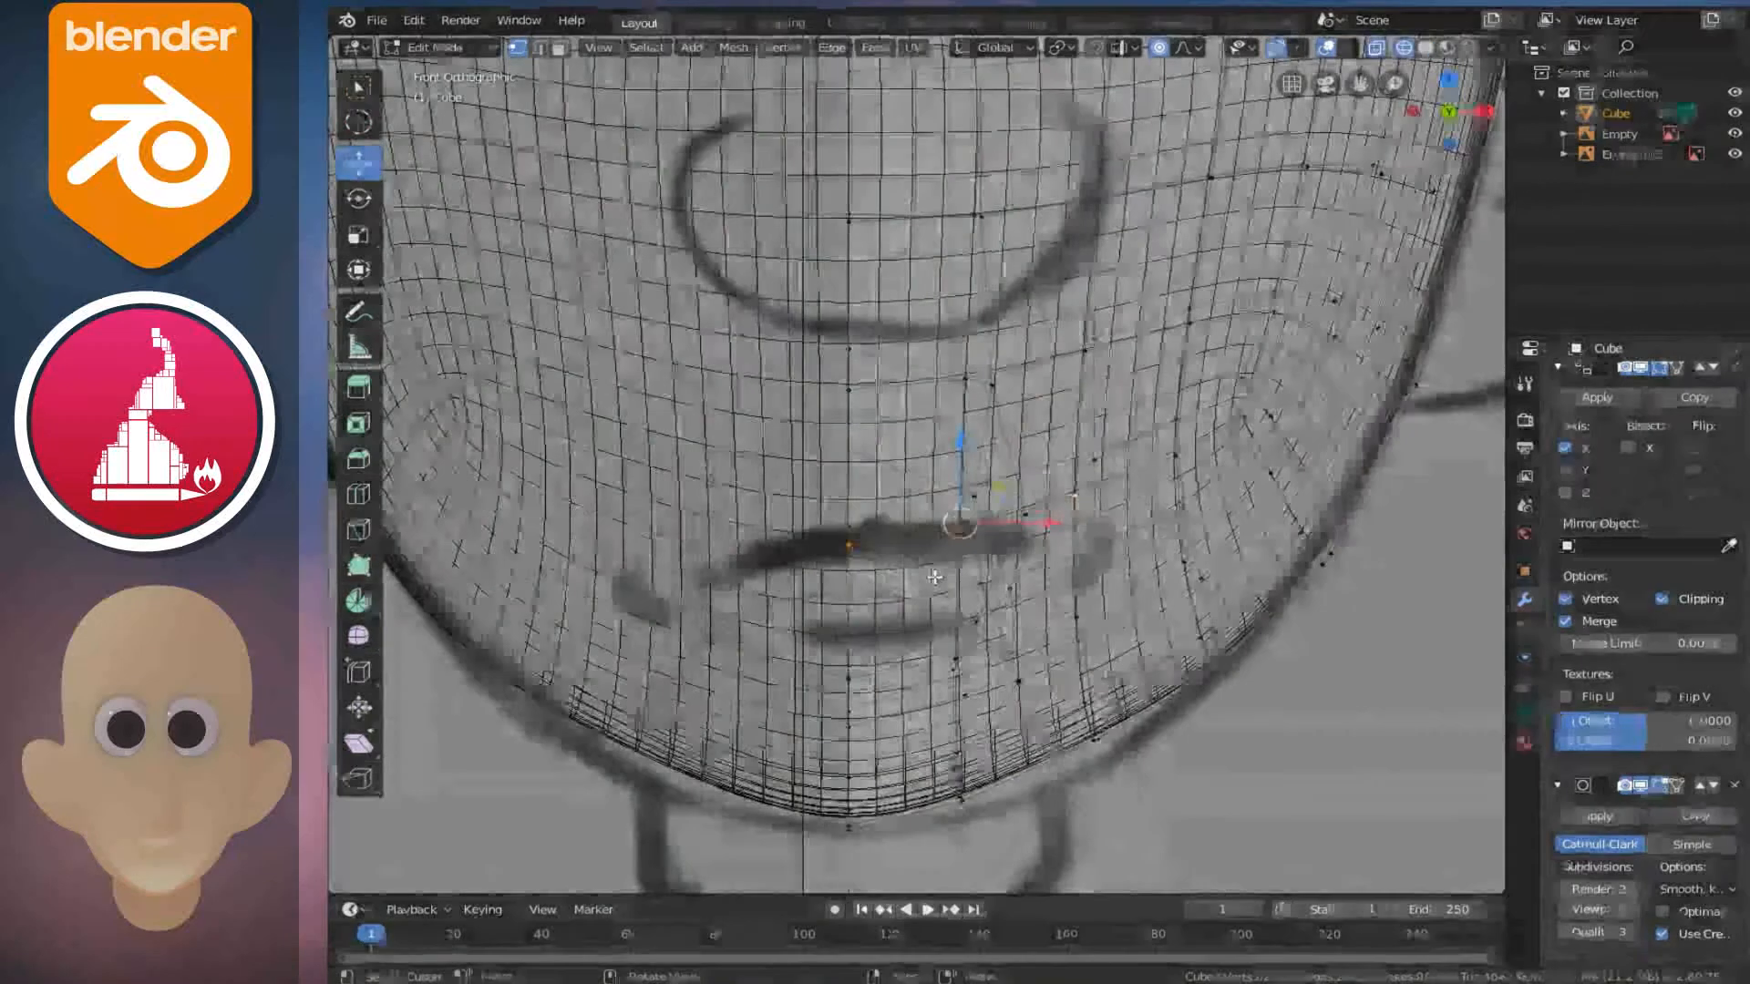
key(shift+z)
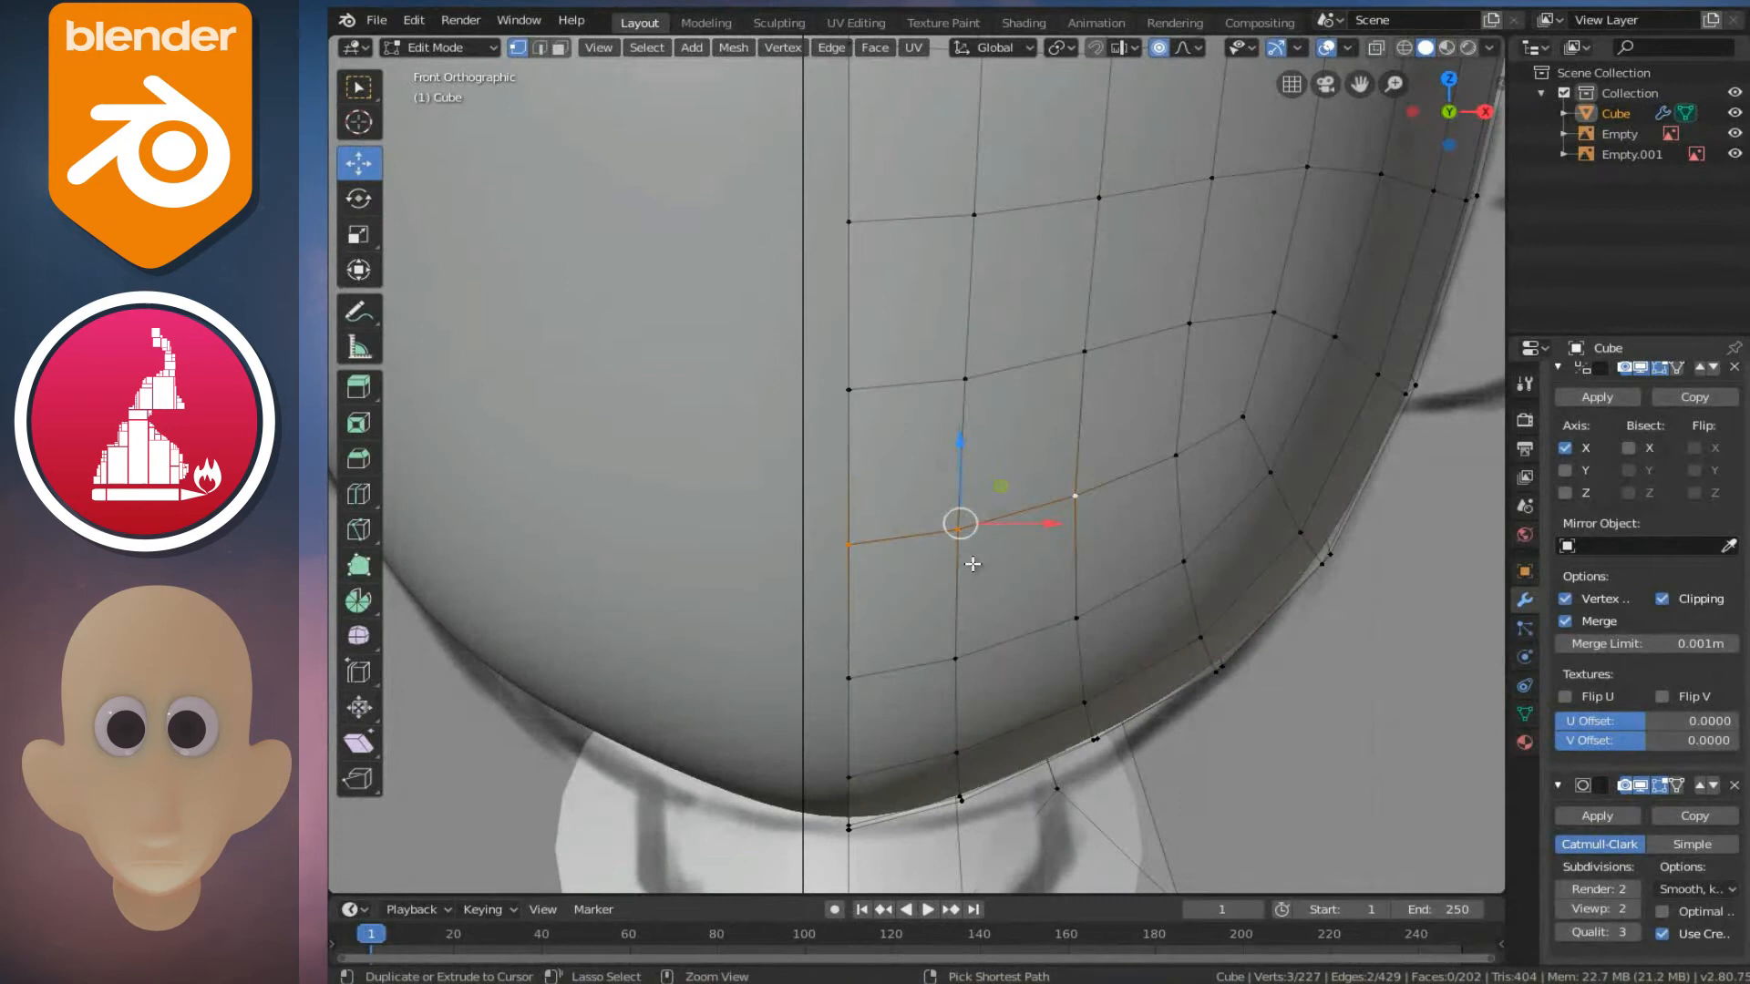
key(ctrl+b)
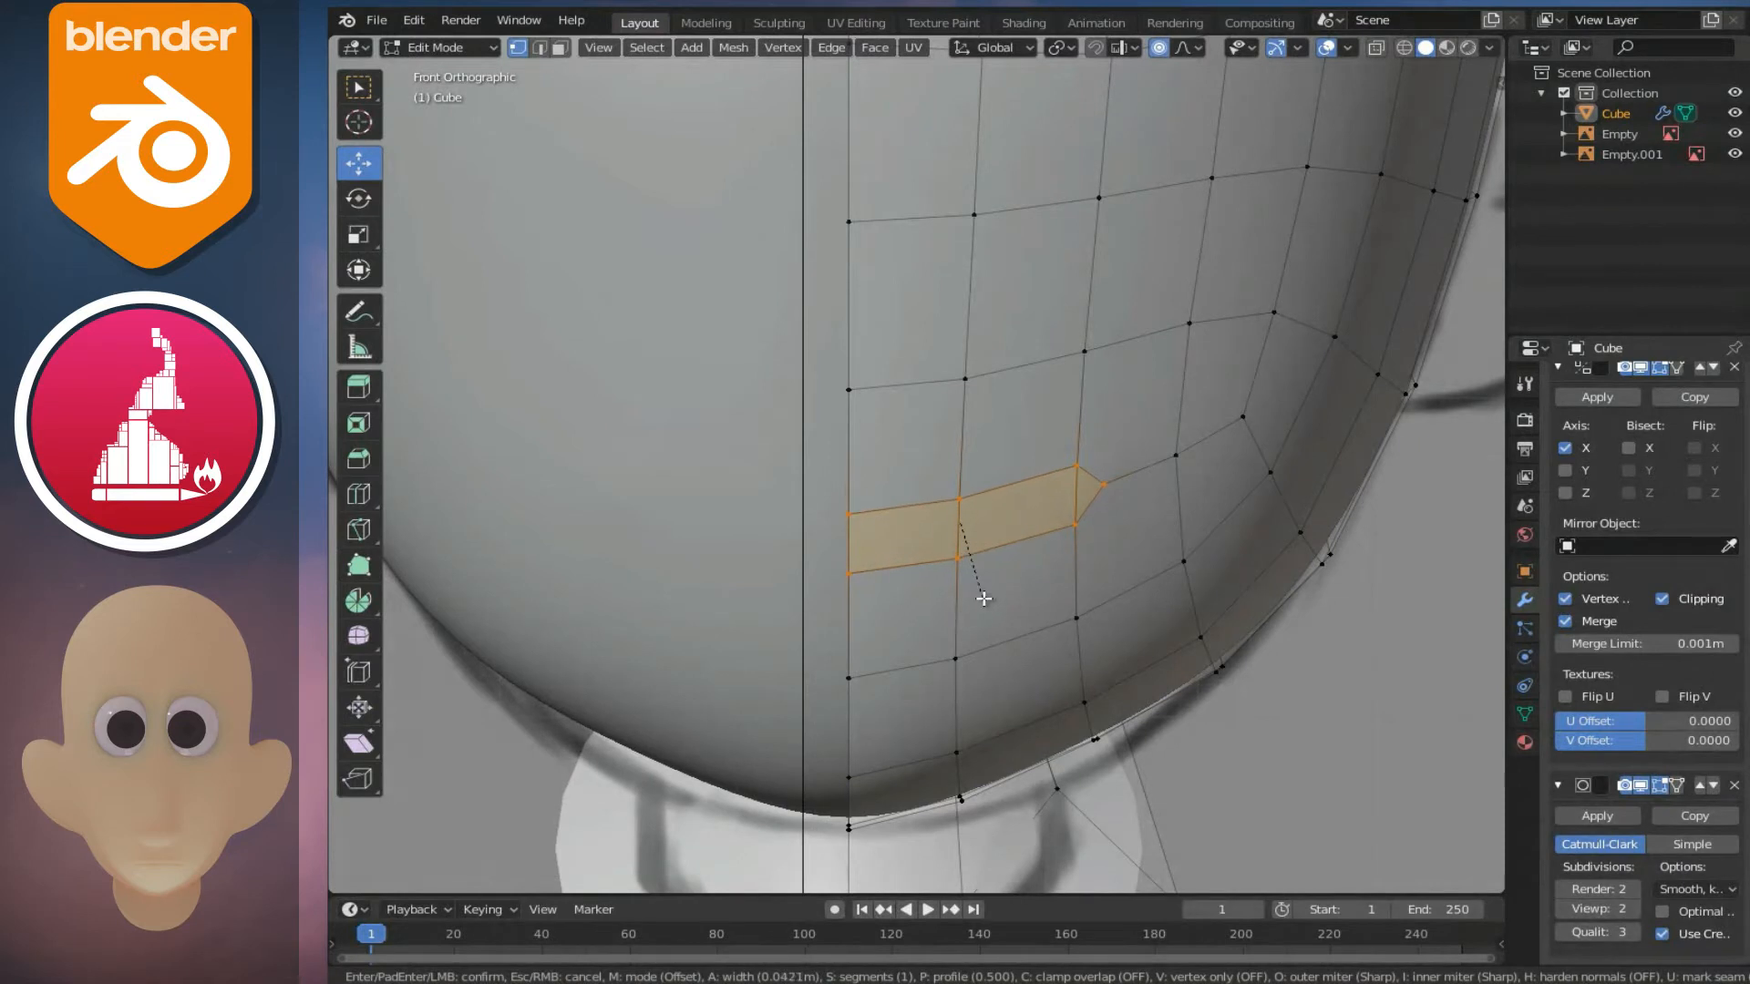
click(983, 599)
key(x)
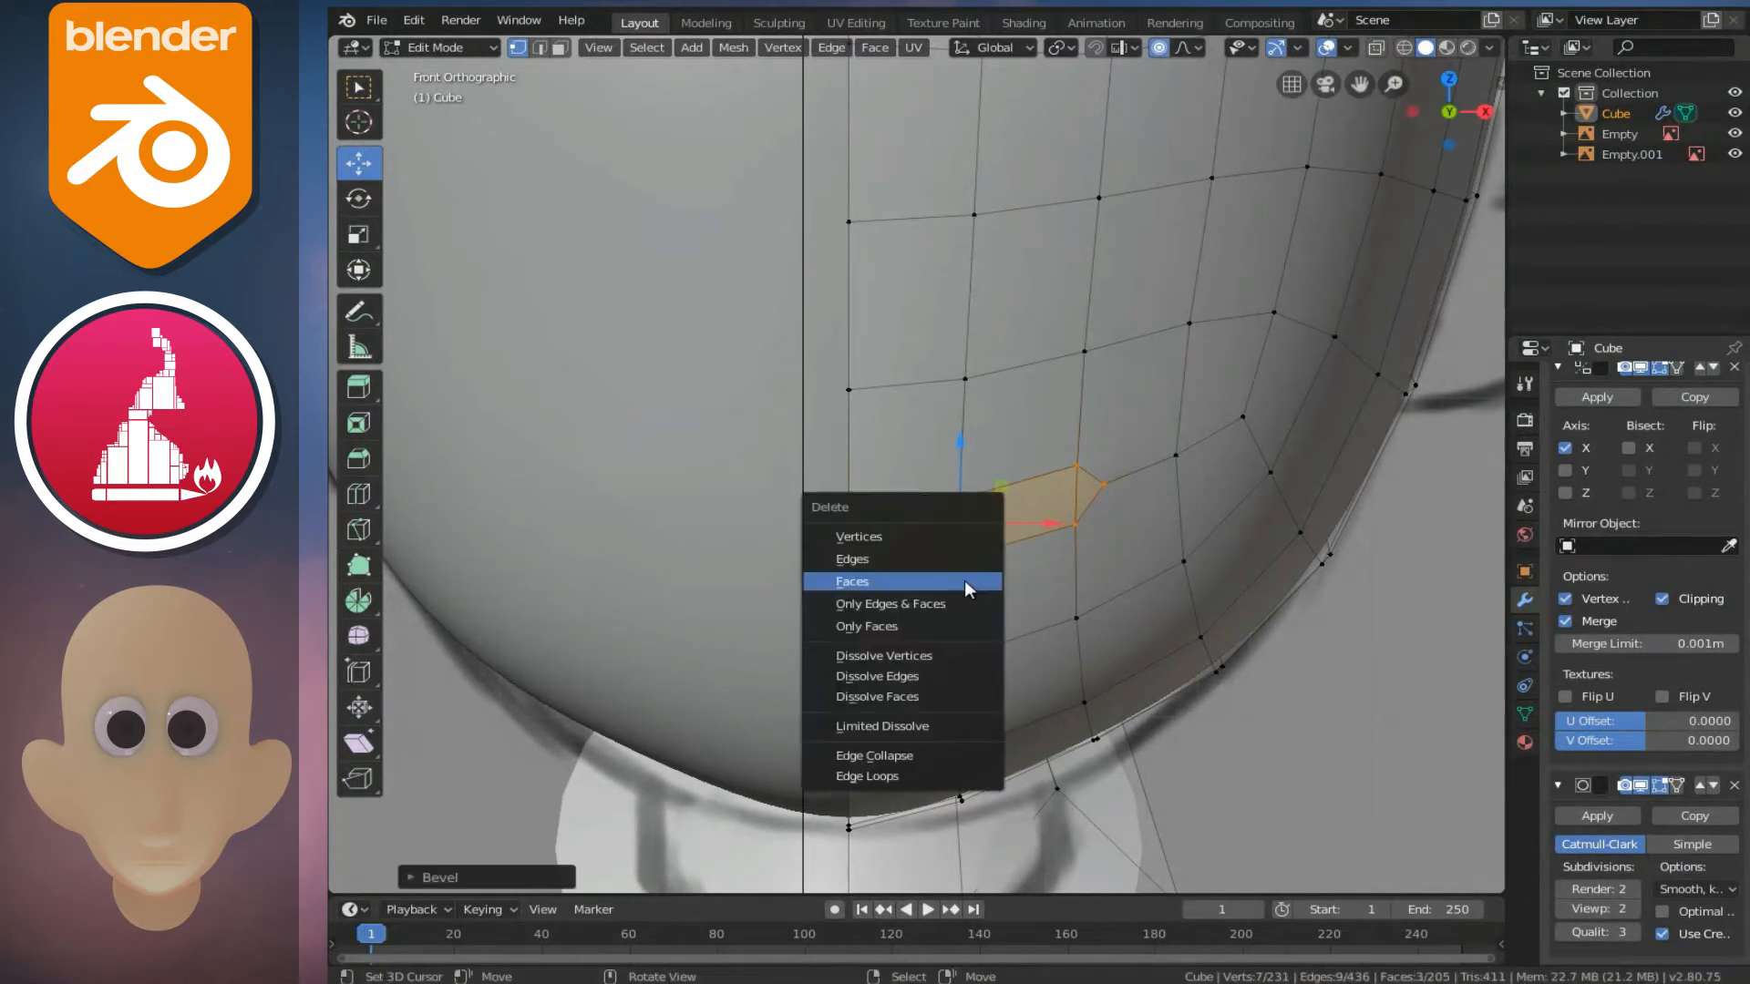
click(864, 579)
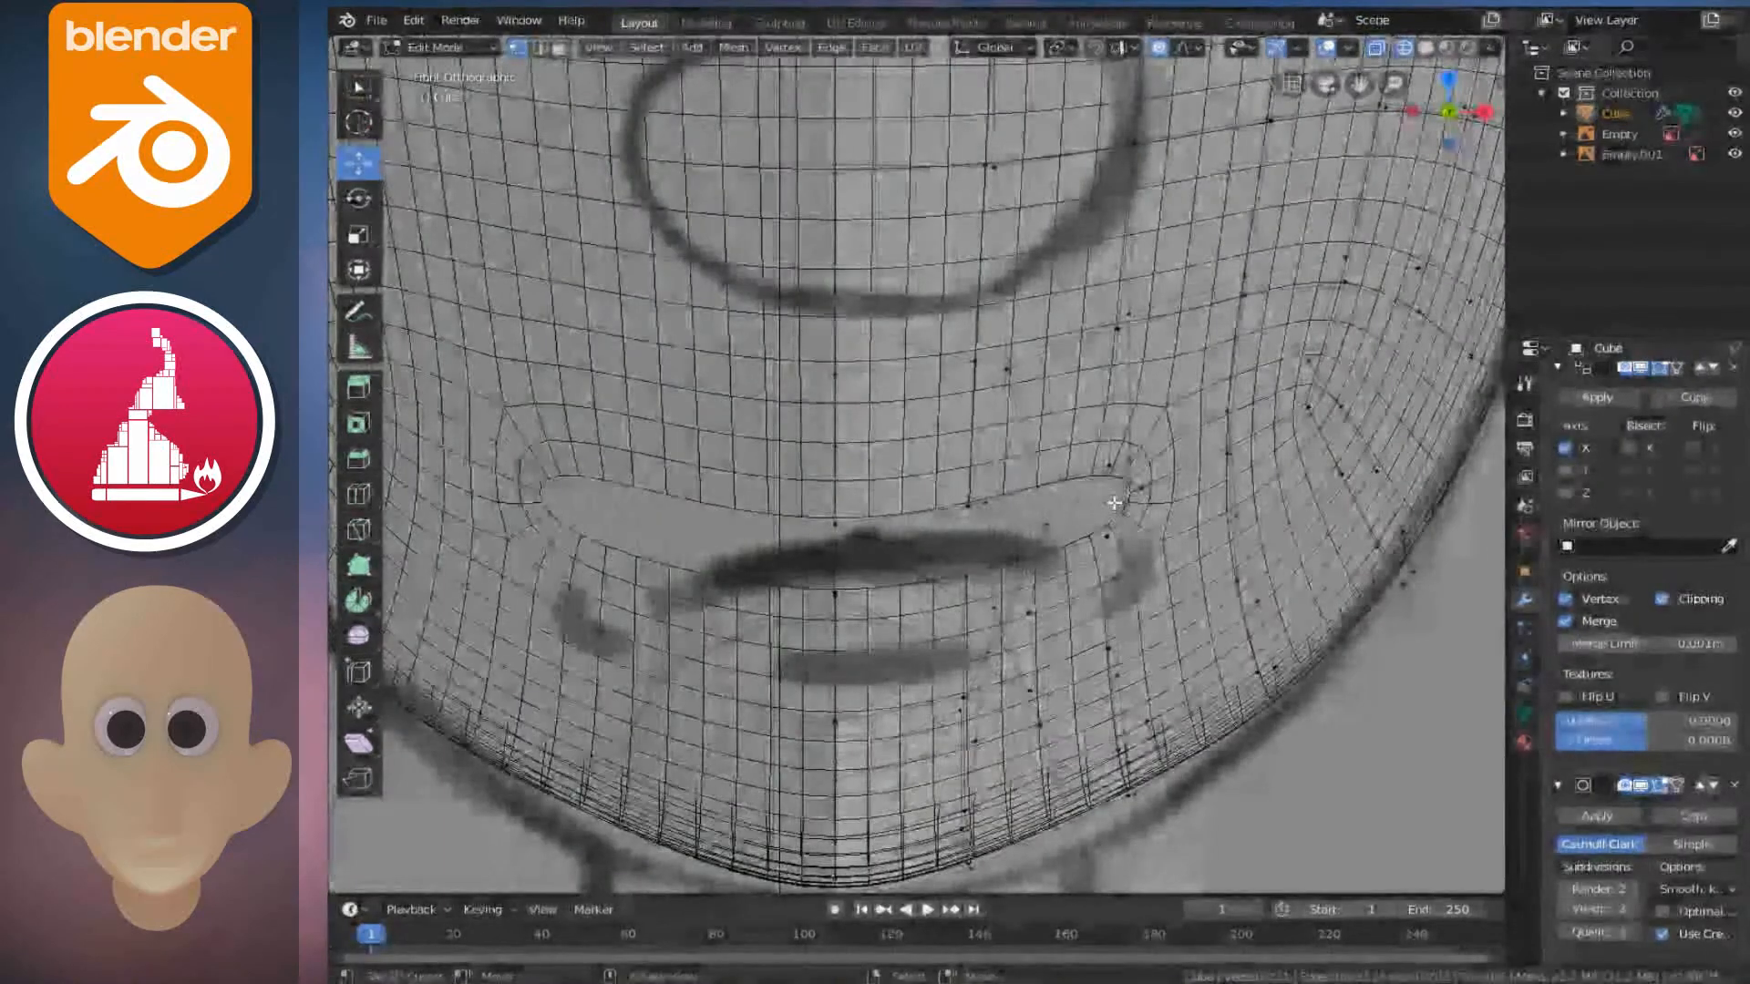
- Lower the mouth's corner vertex about 0.053 m and the upper lip's middle vertex along Z with proportional editing
click(1141, 501)
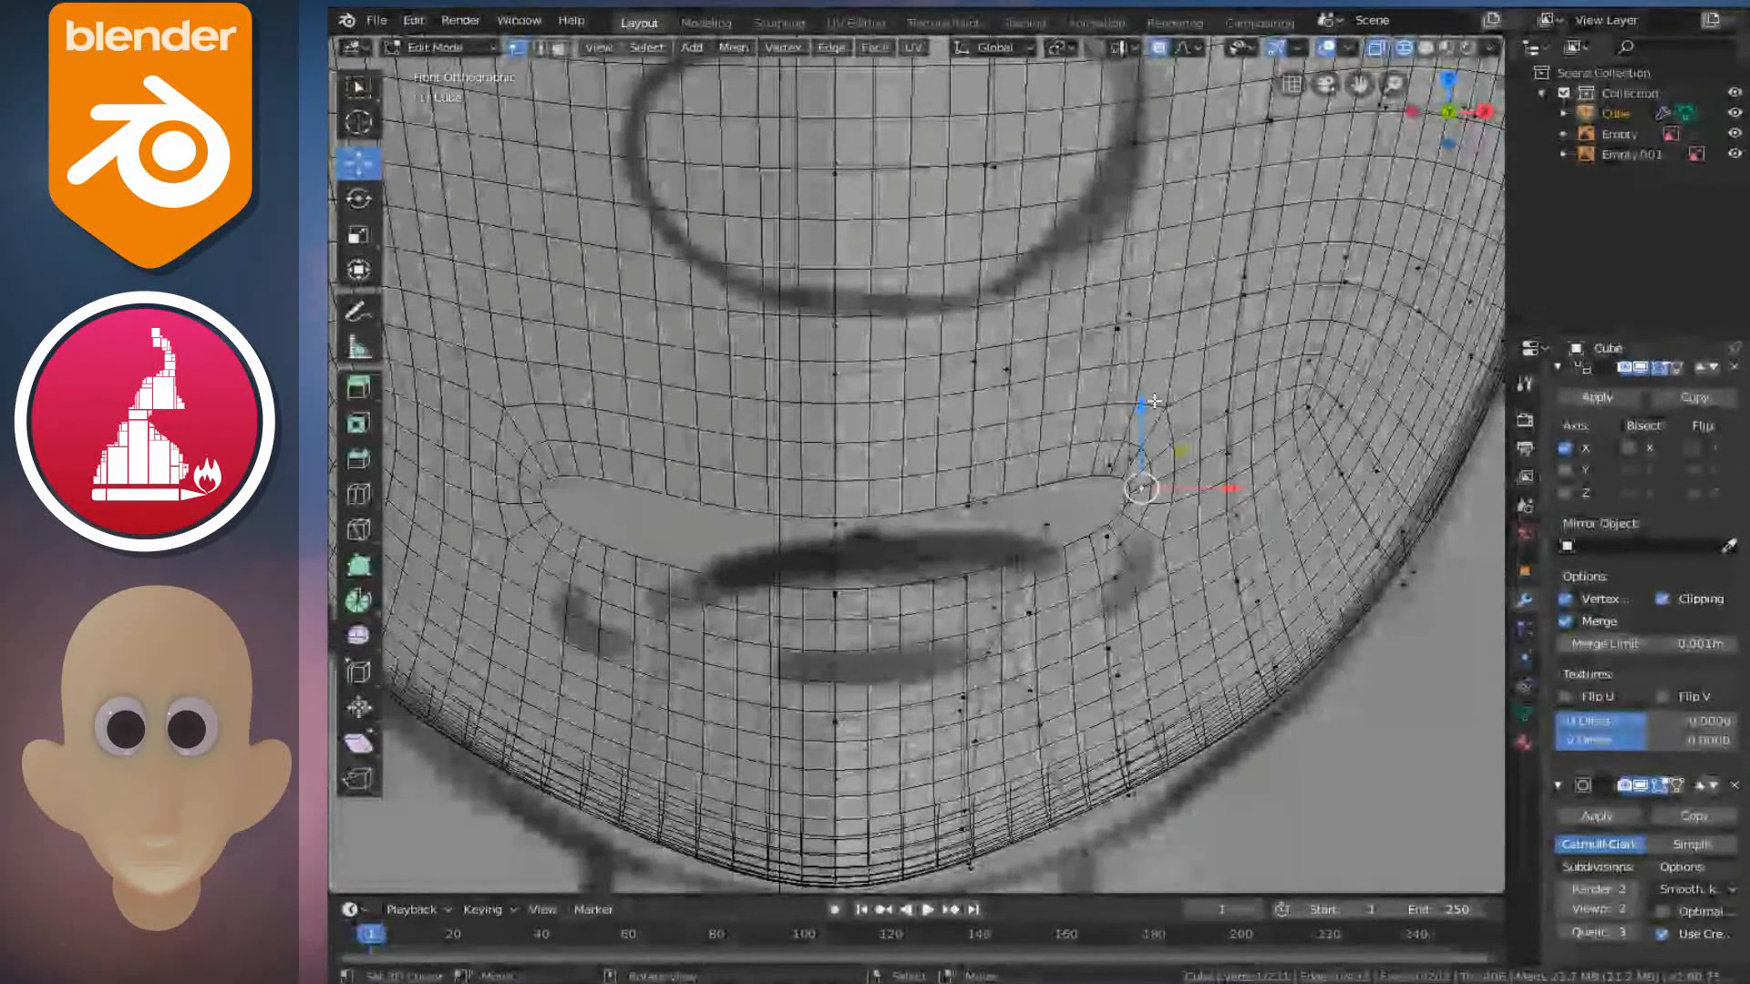
key(g)
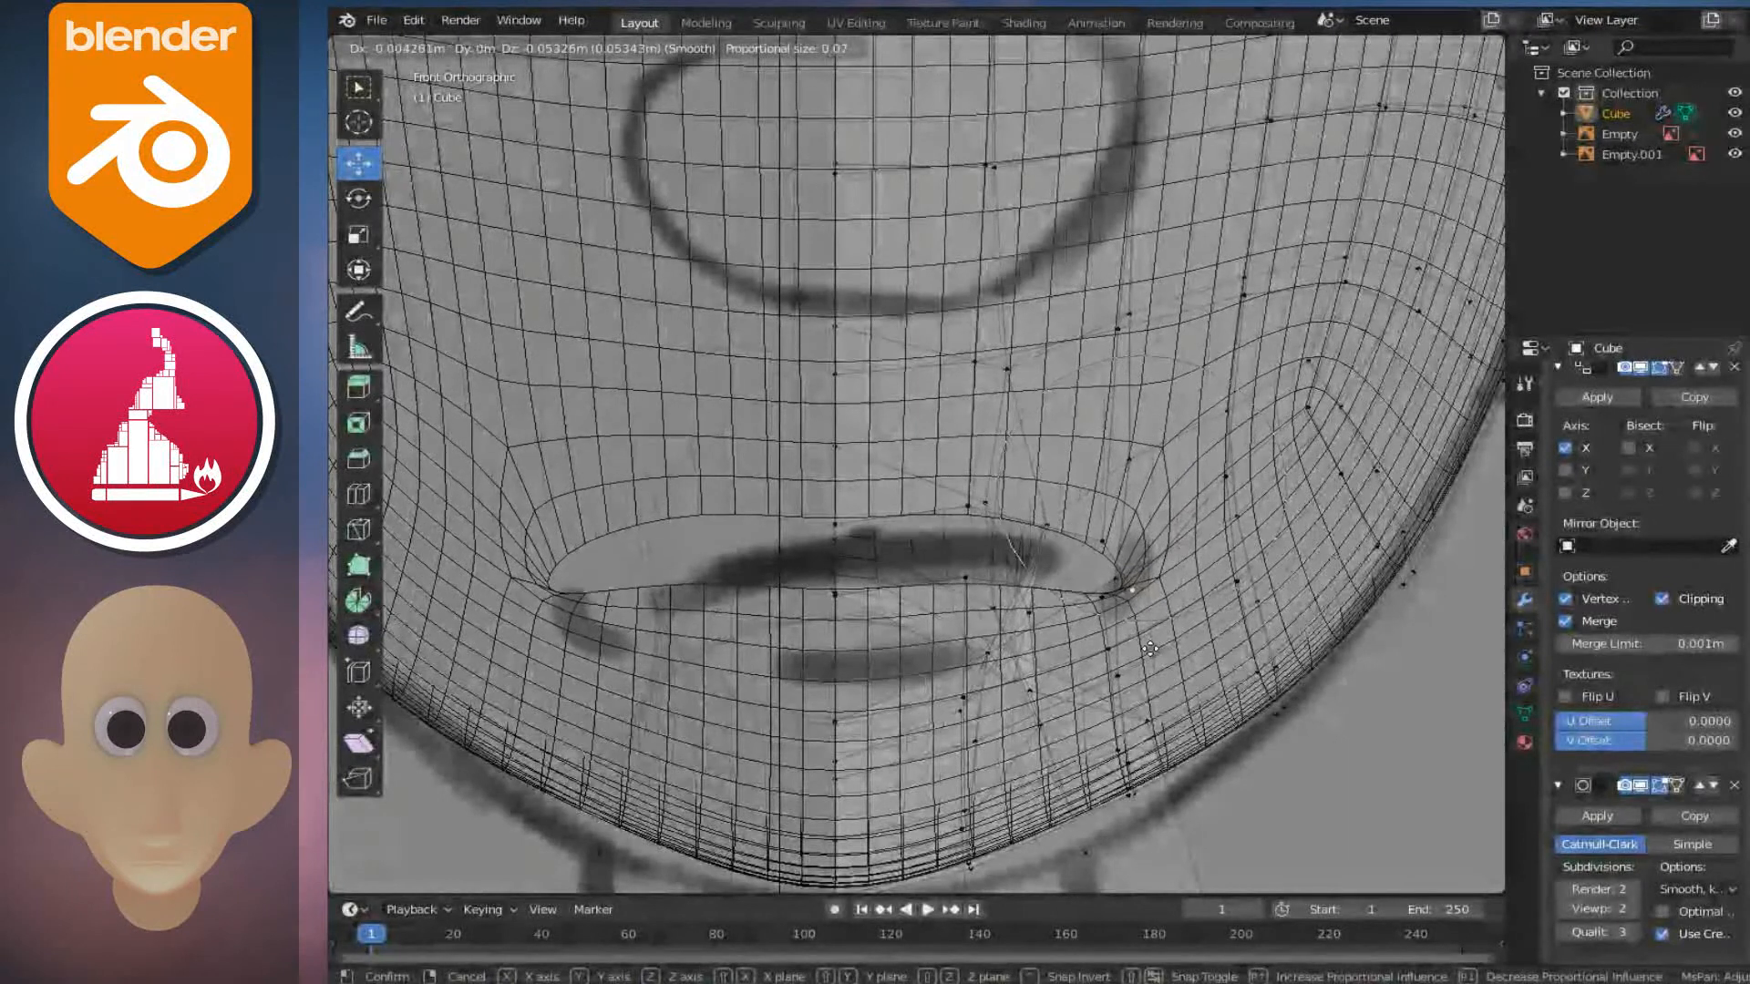
click(1150, 649)
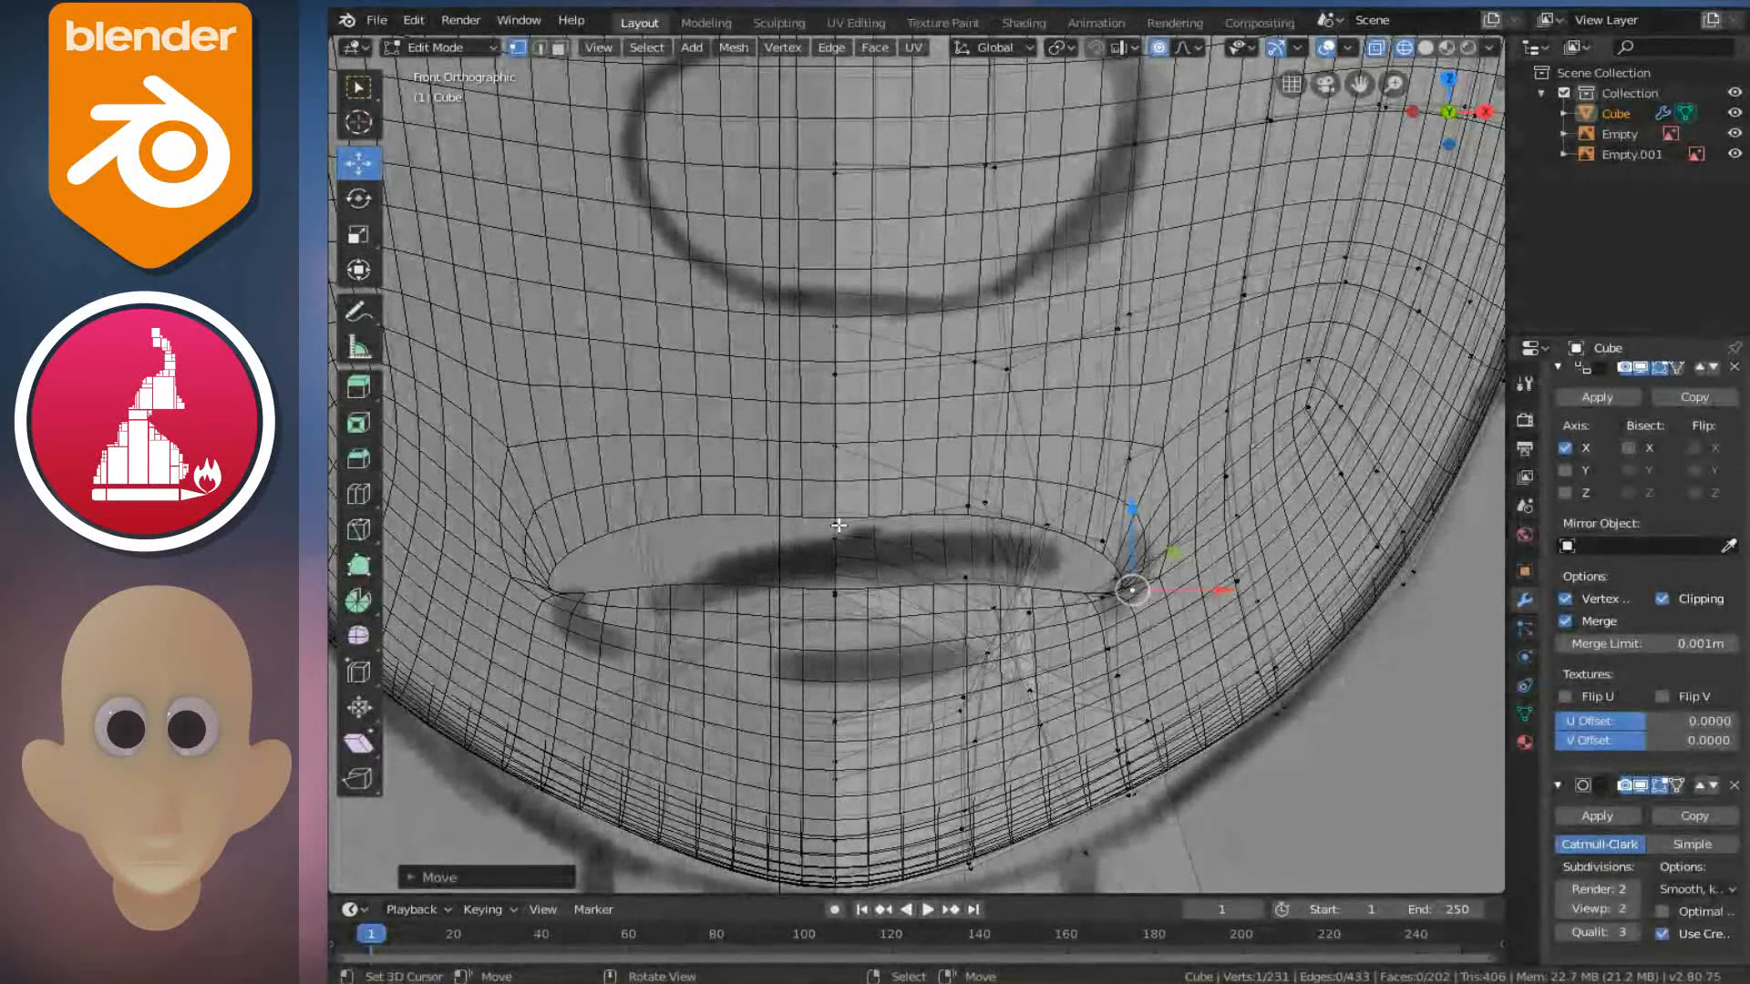
click(970, 511)
key(g)
key(z)
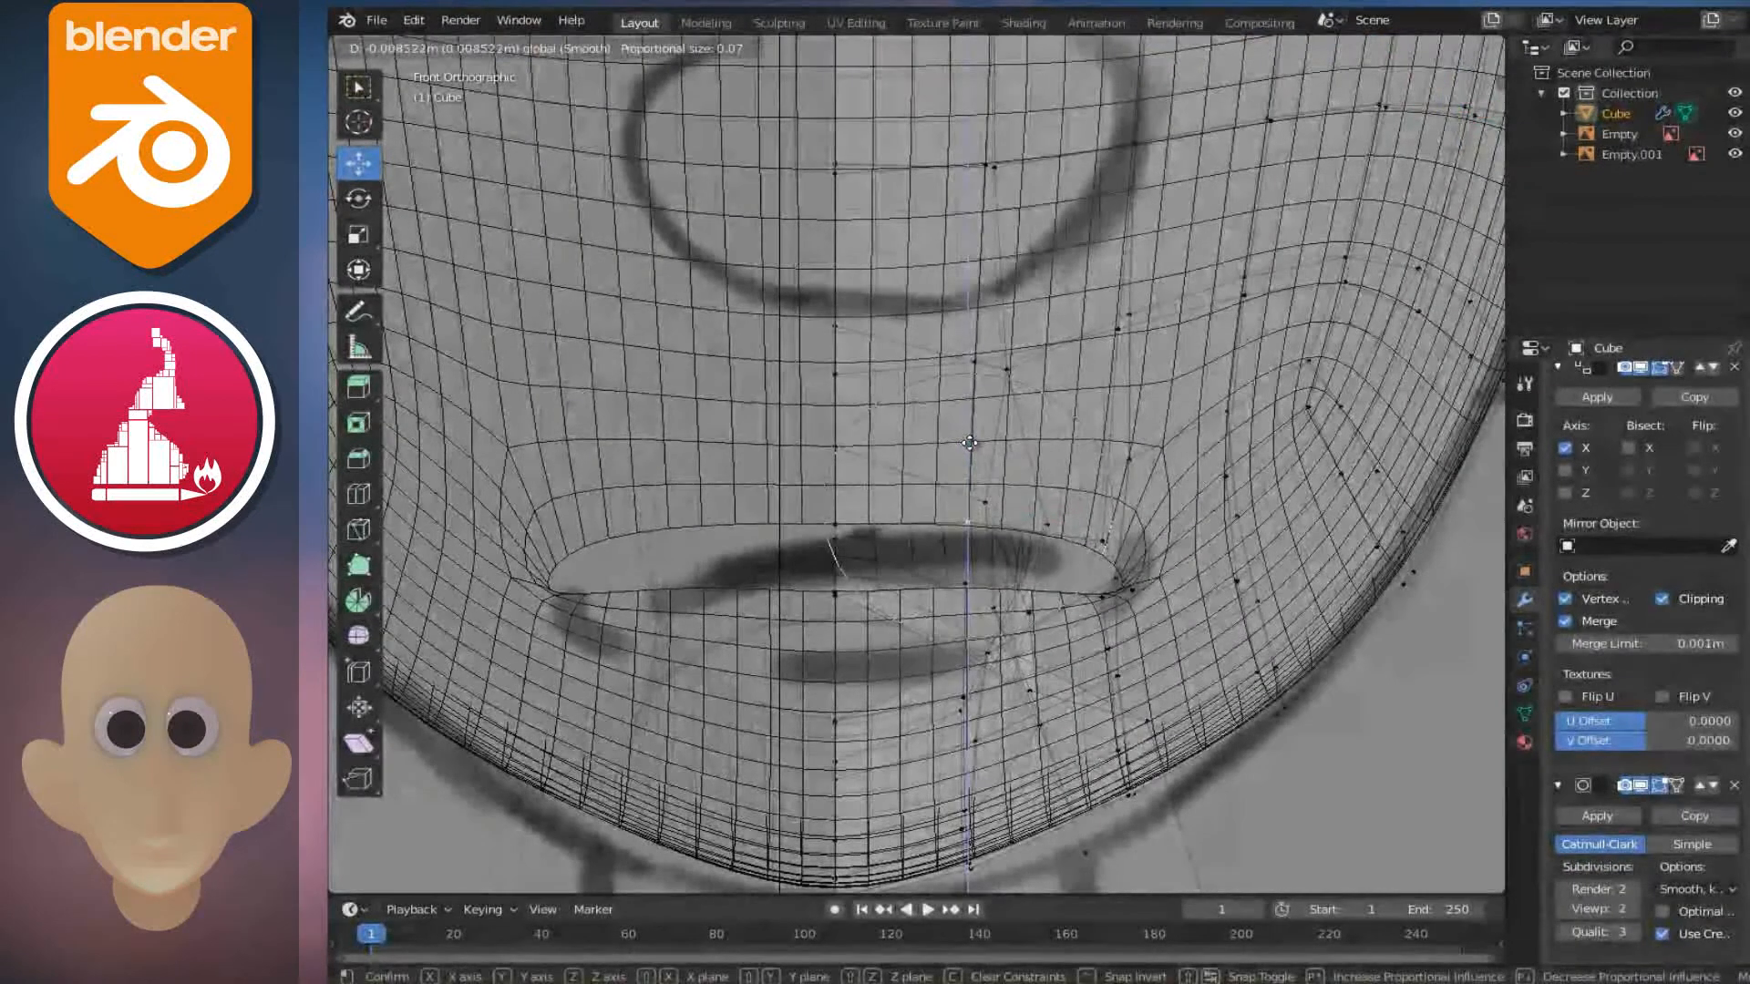
click(971, 458)
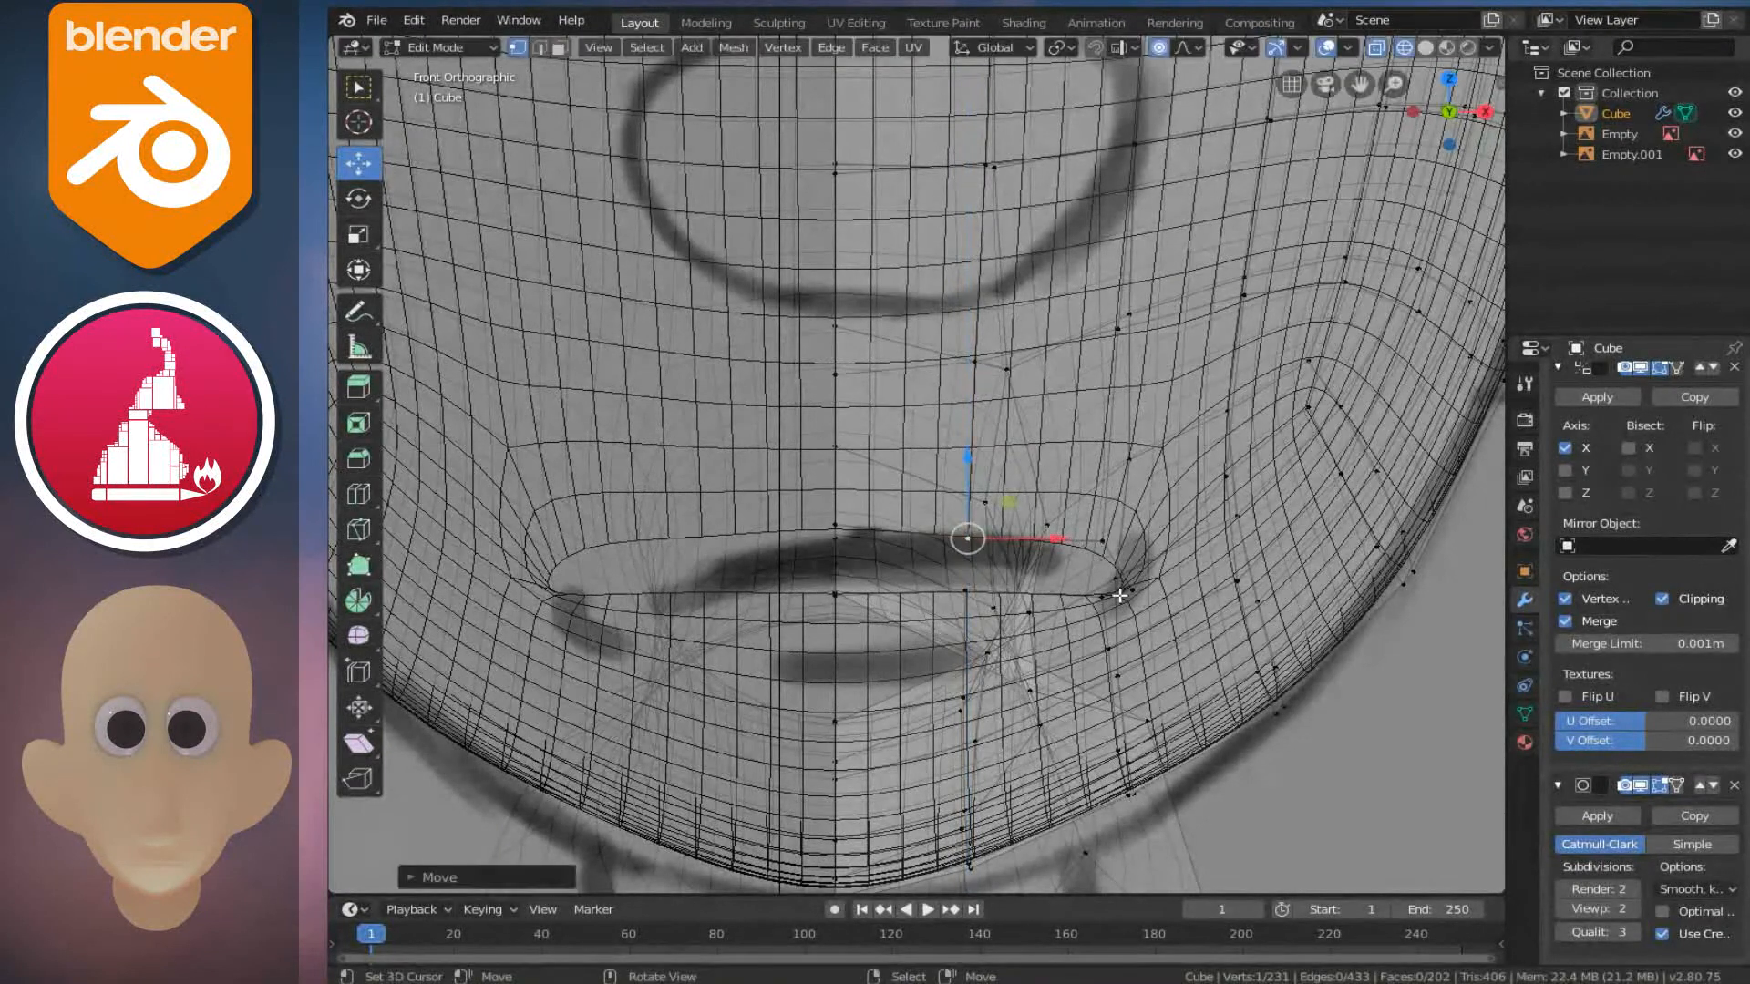
- Lower the vertex beneath the mouth's corner about 0.027 m along Z with proportional editing
key(alt+z)
key(alt+z)
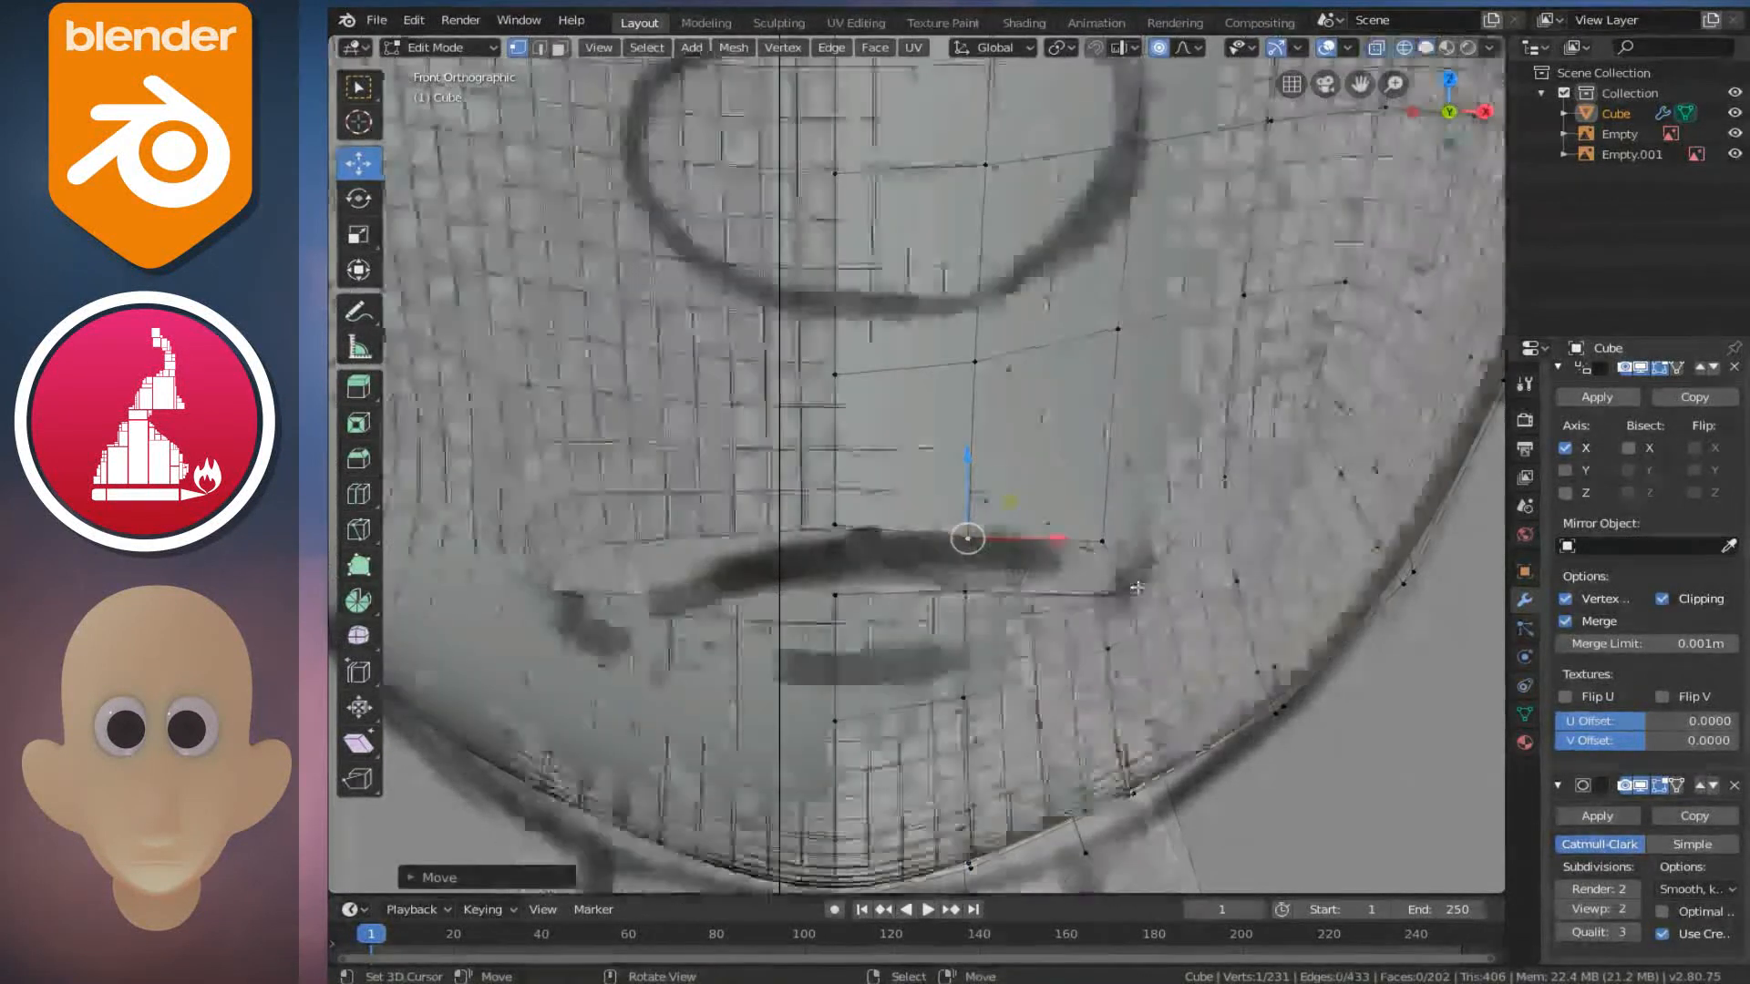
click(1132, 589)
key(alt+z)
key(alt+z)
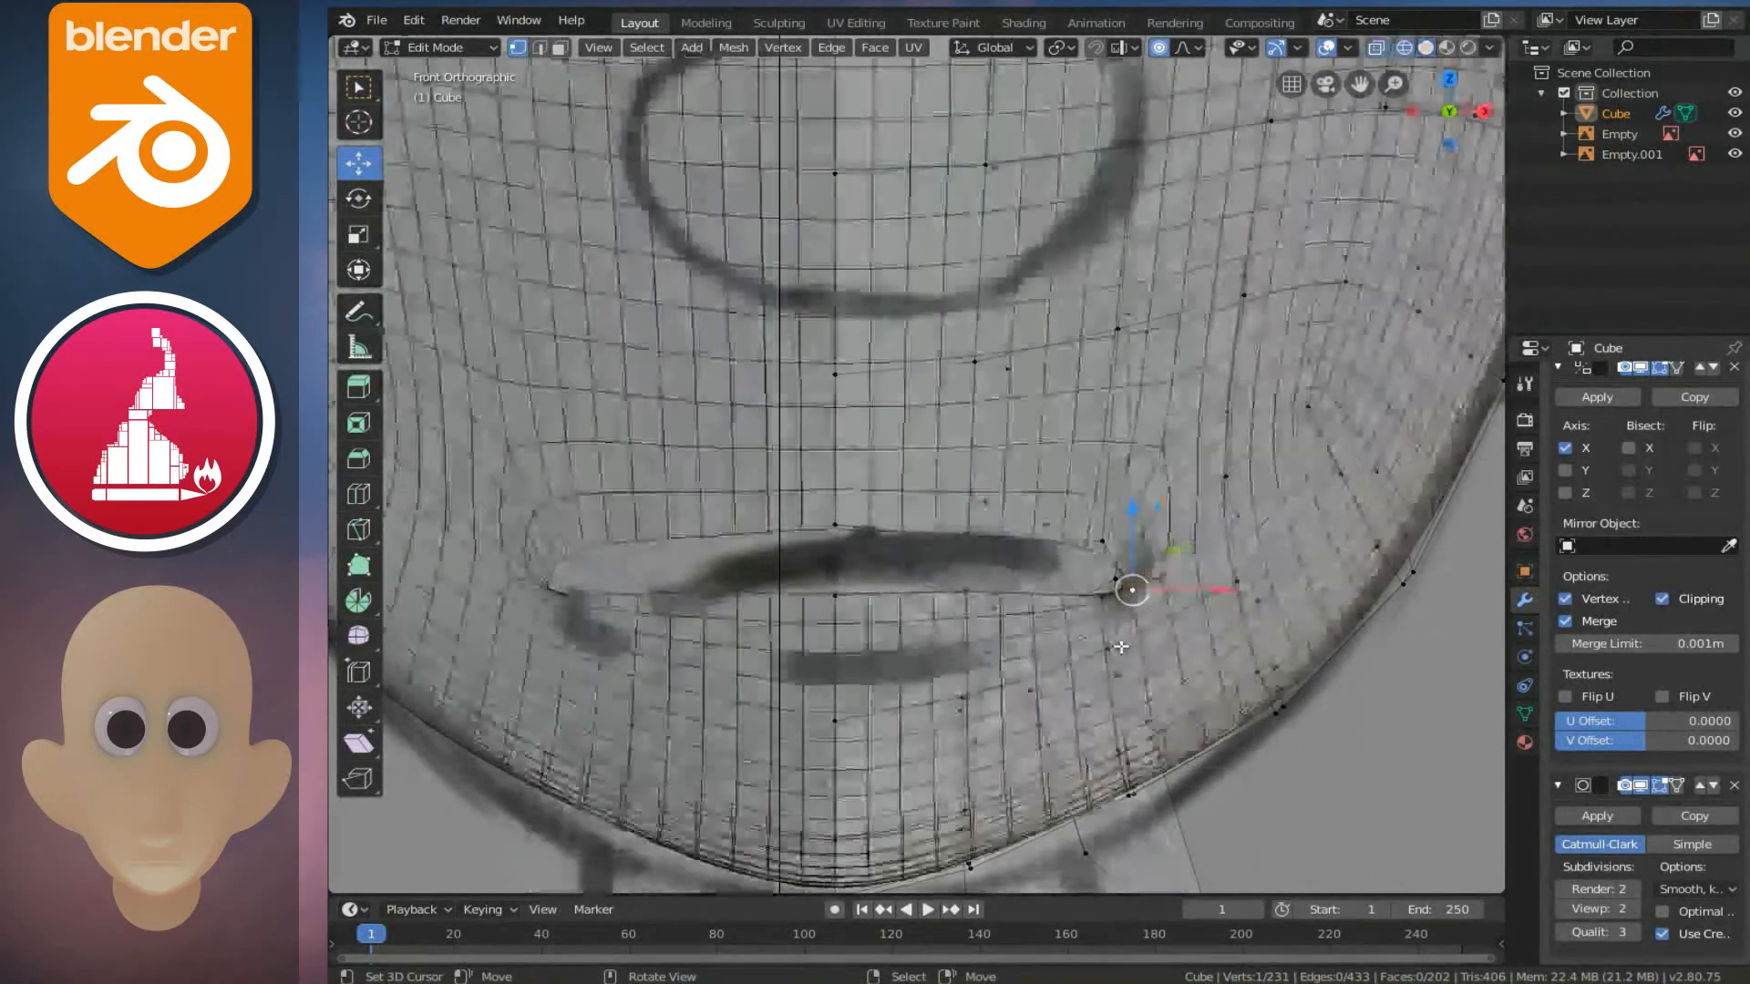
key(alt+z)
key(g)
key(z)
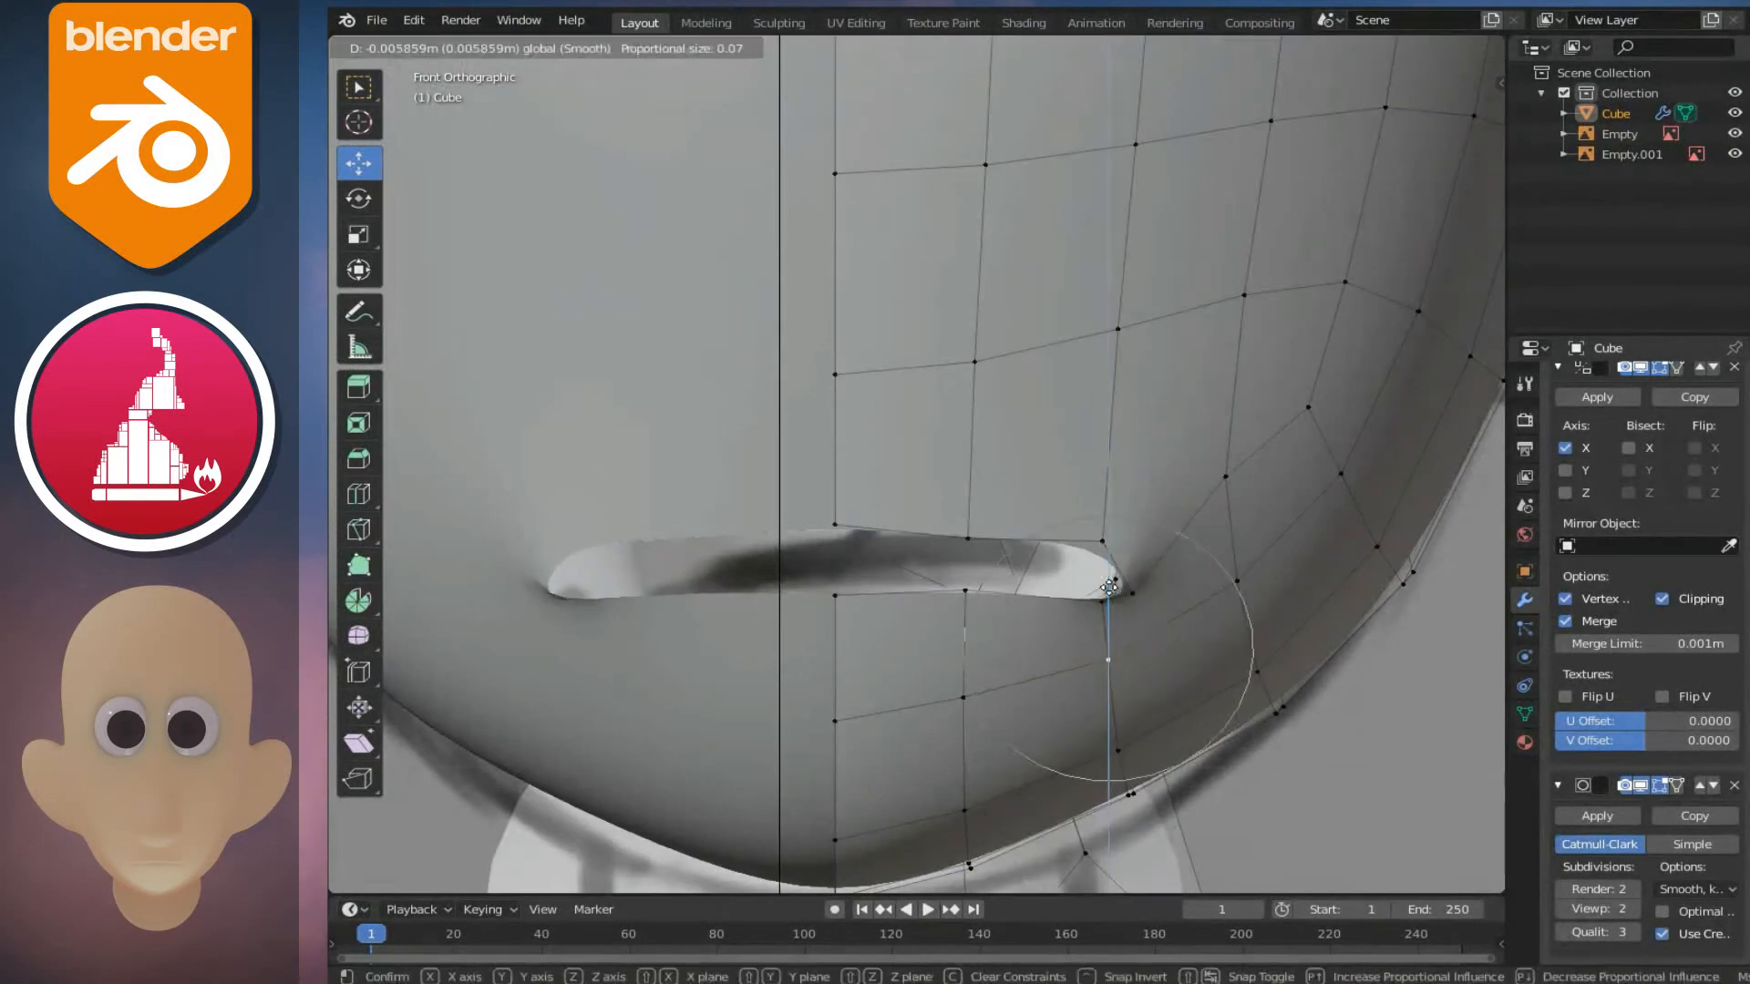
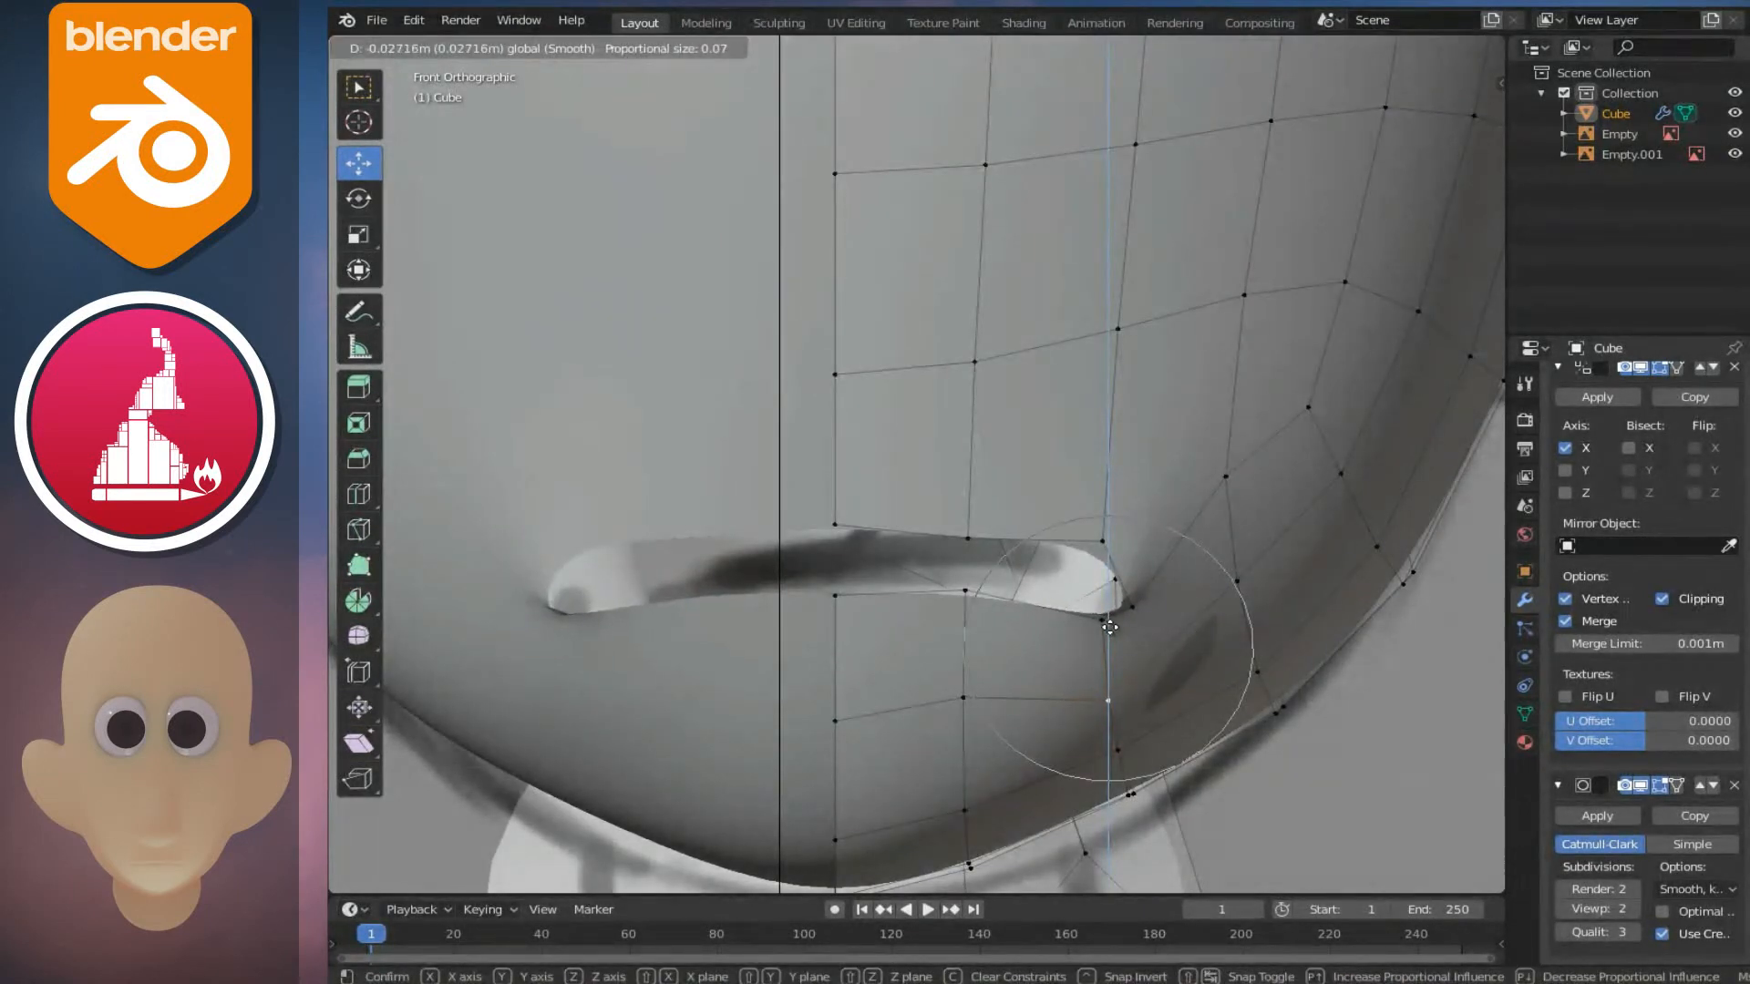
click(1109, 627)
key(alt+z)
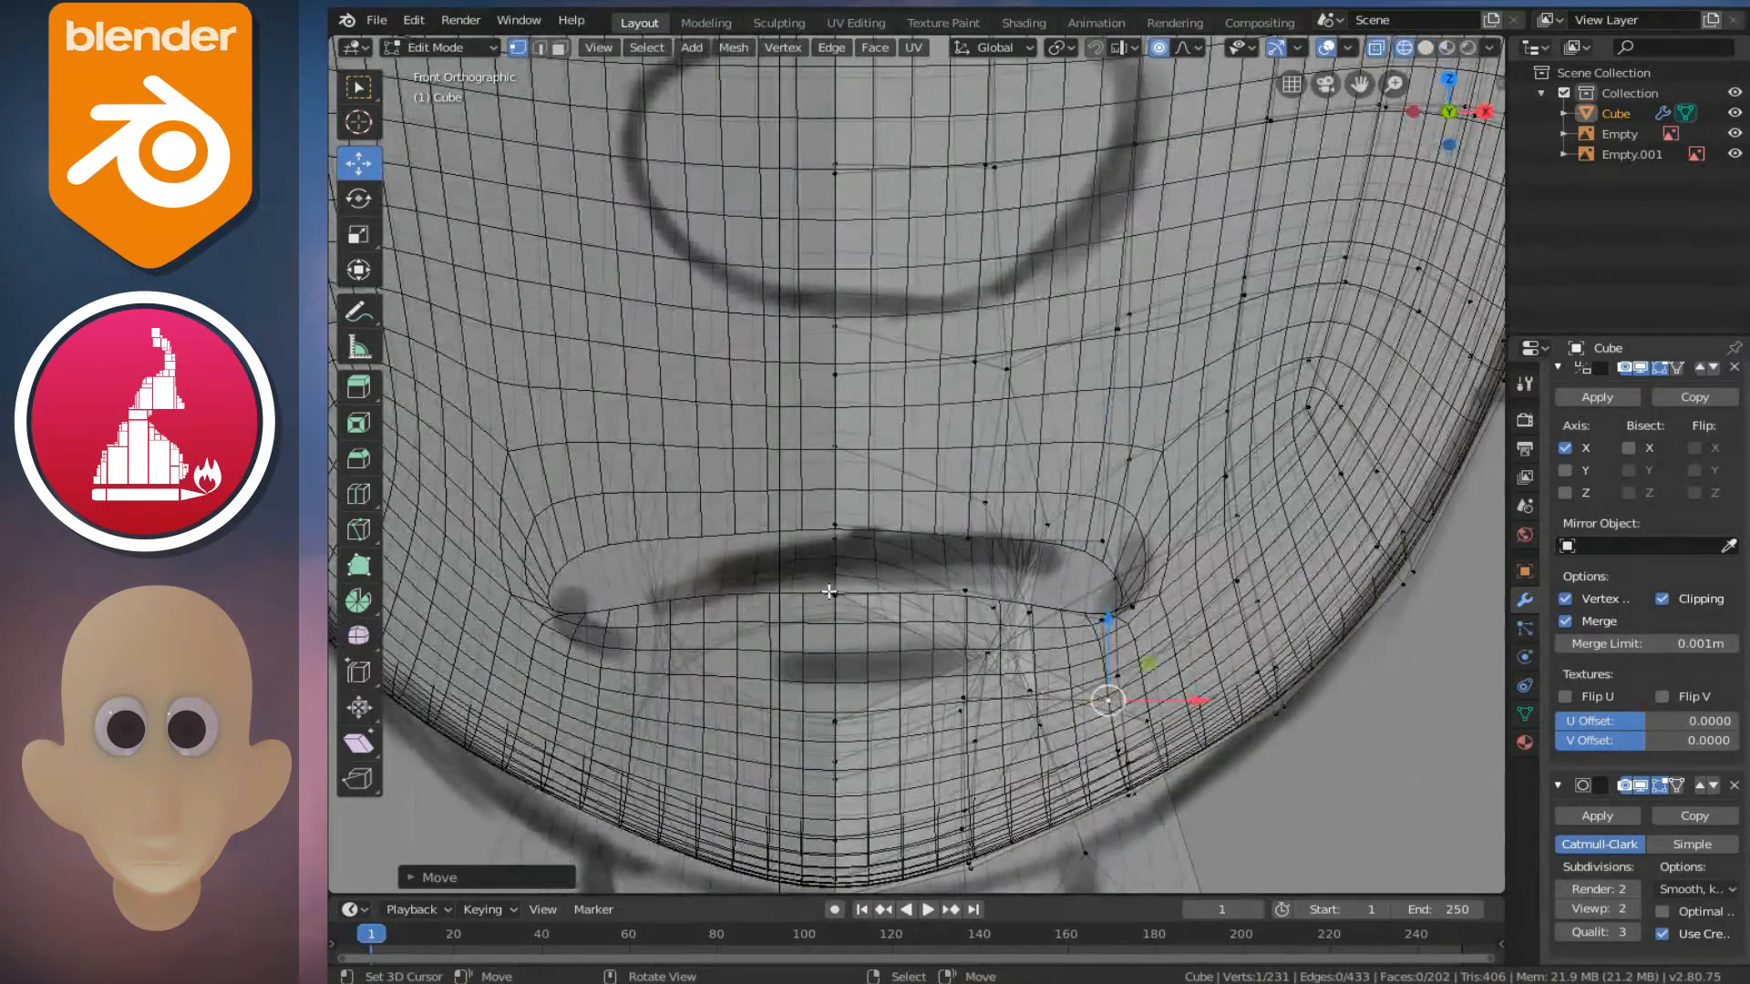
- Move the mouth's corner vertex inwards and slightly up with proportional editing to shorten the opening
click(1131, 606)
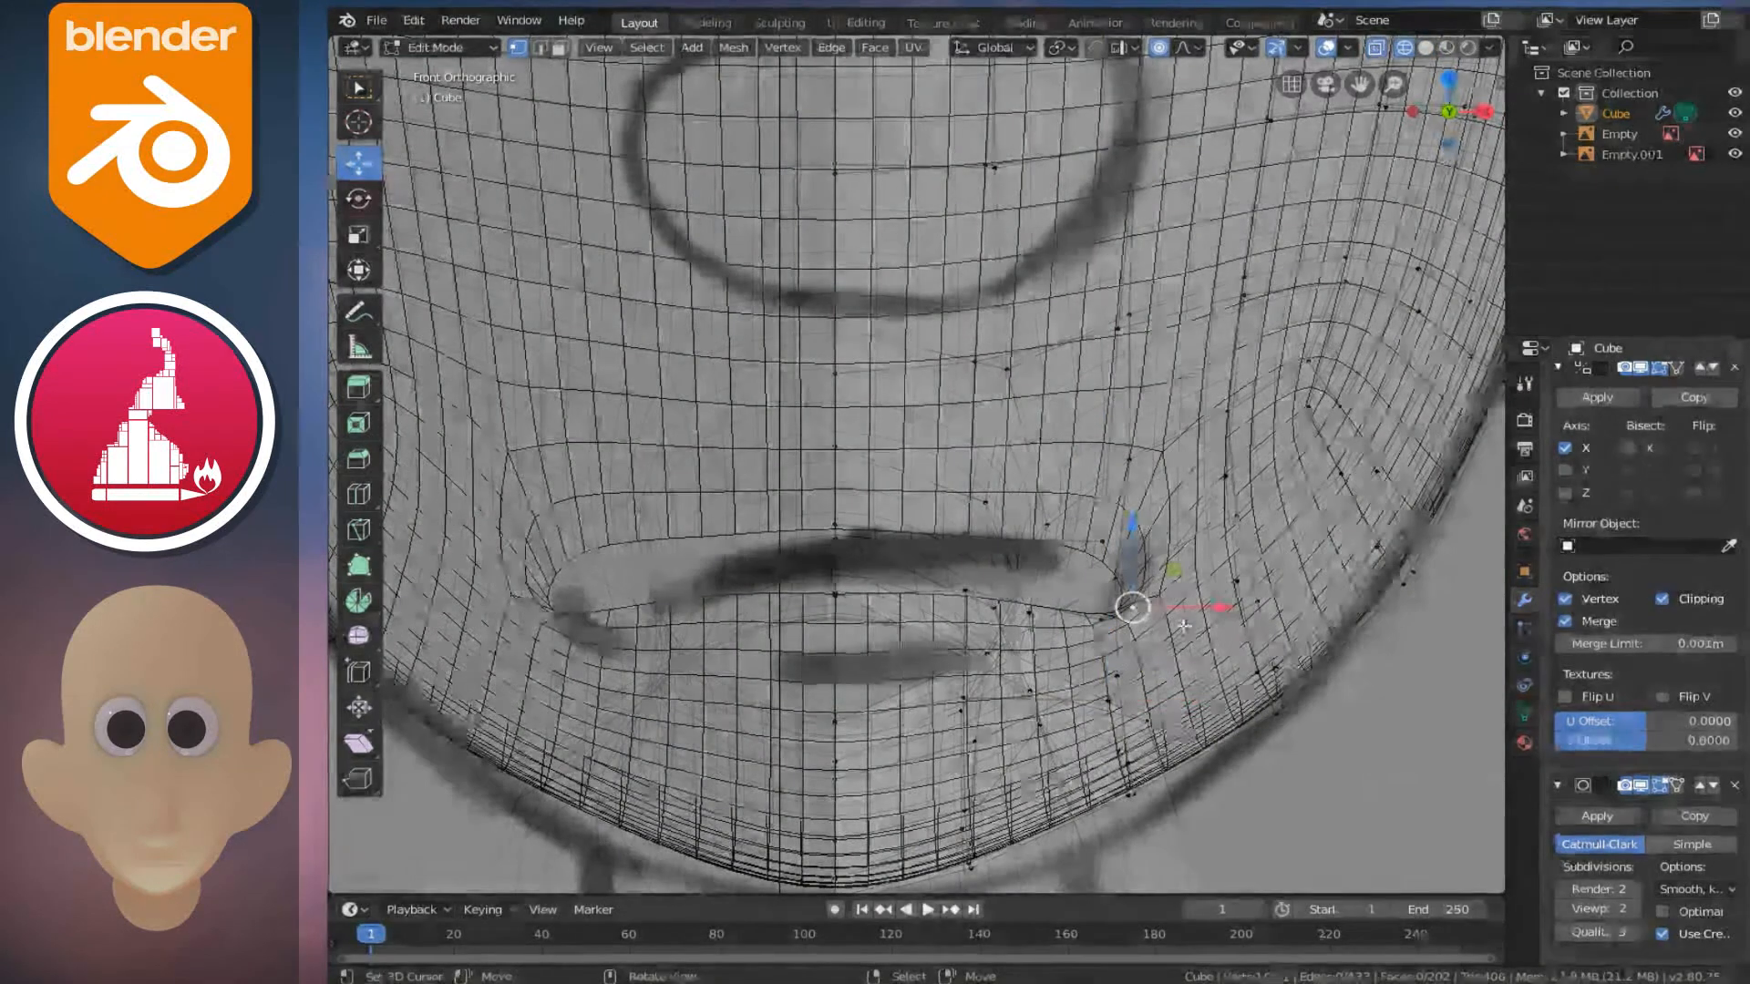
key(alt+z)
key(g)
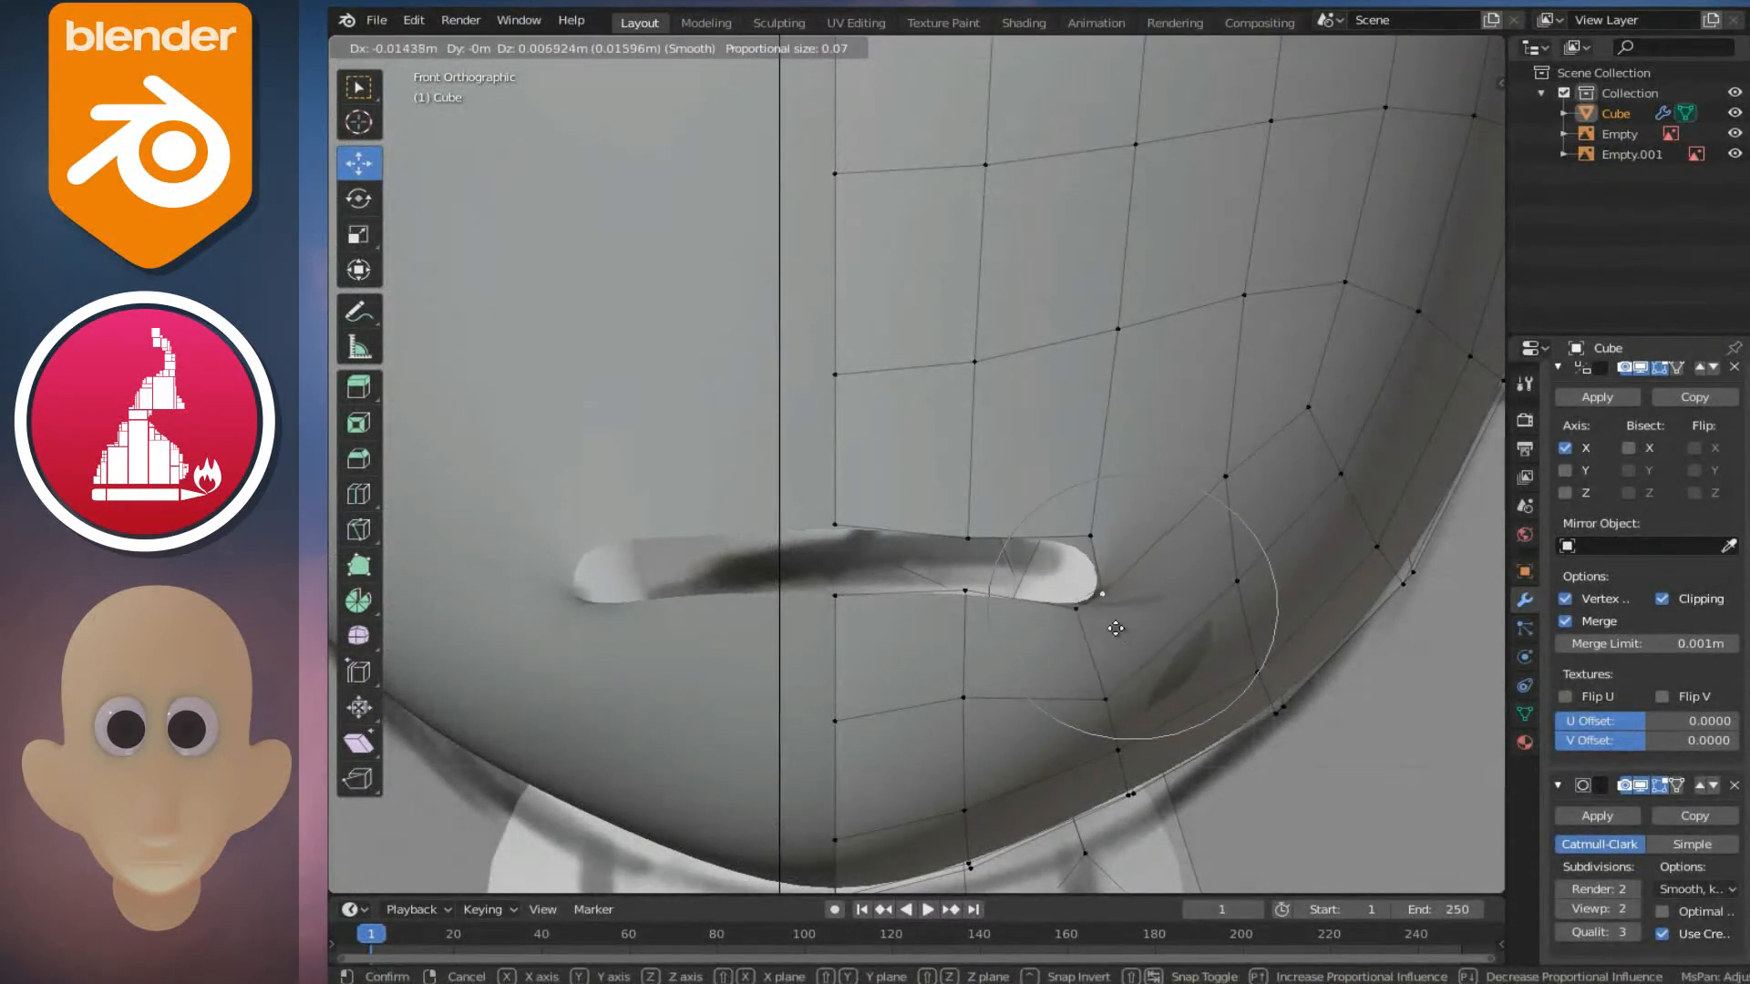
click(1098, 631)
click(965, 590)
key(g)
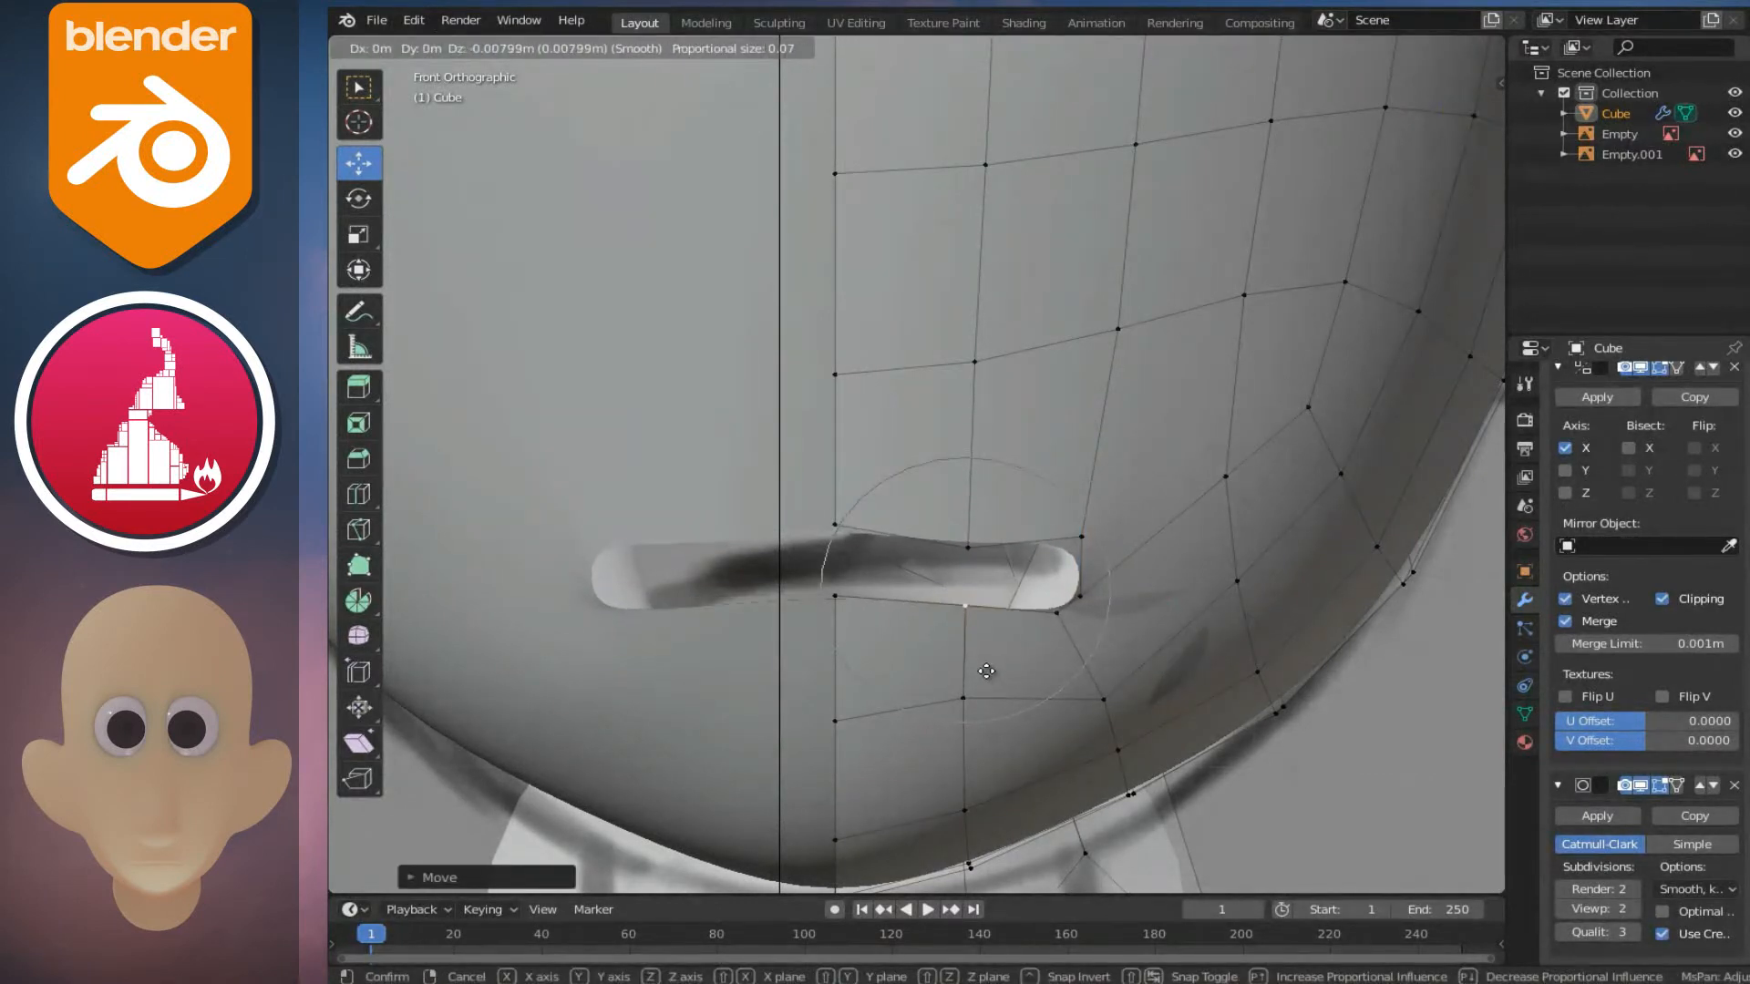
right_click(986, 668)
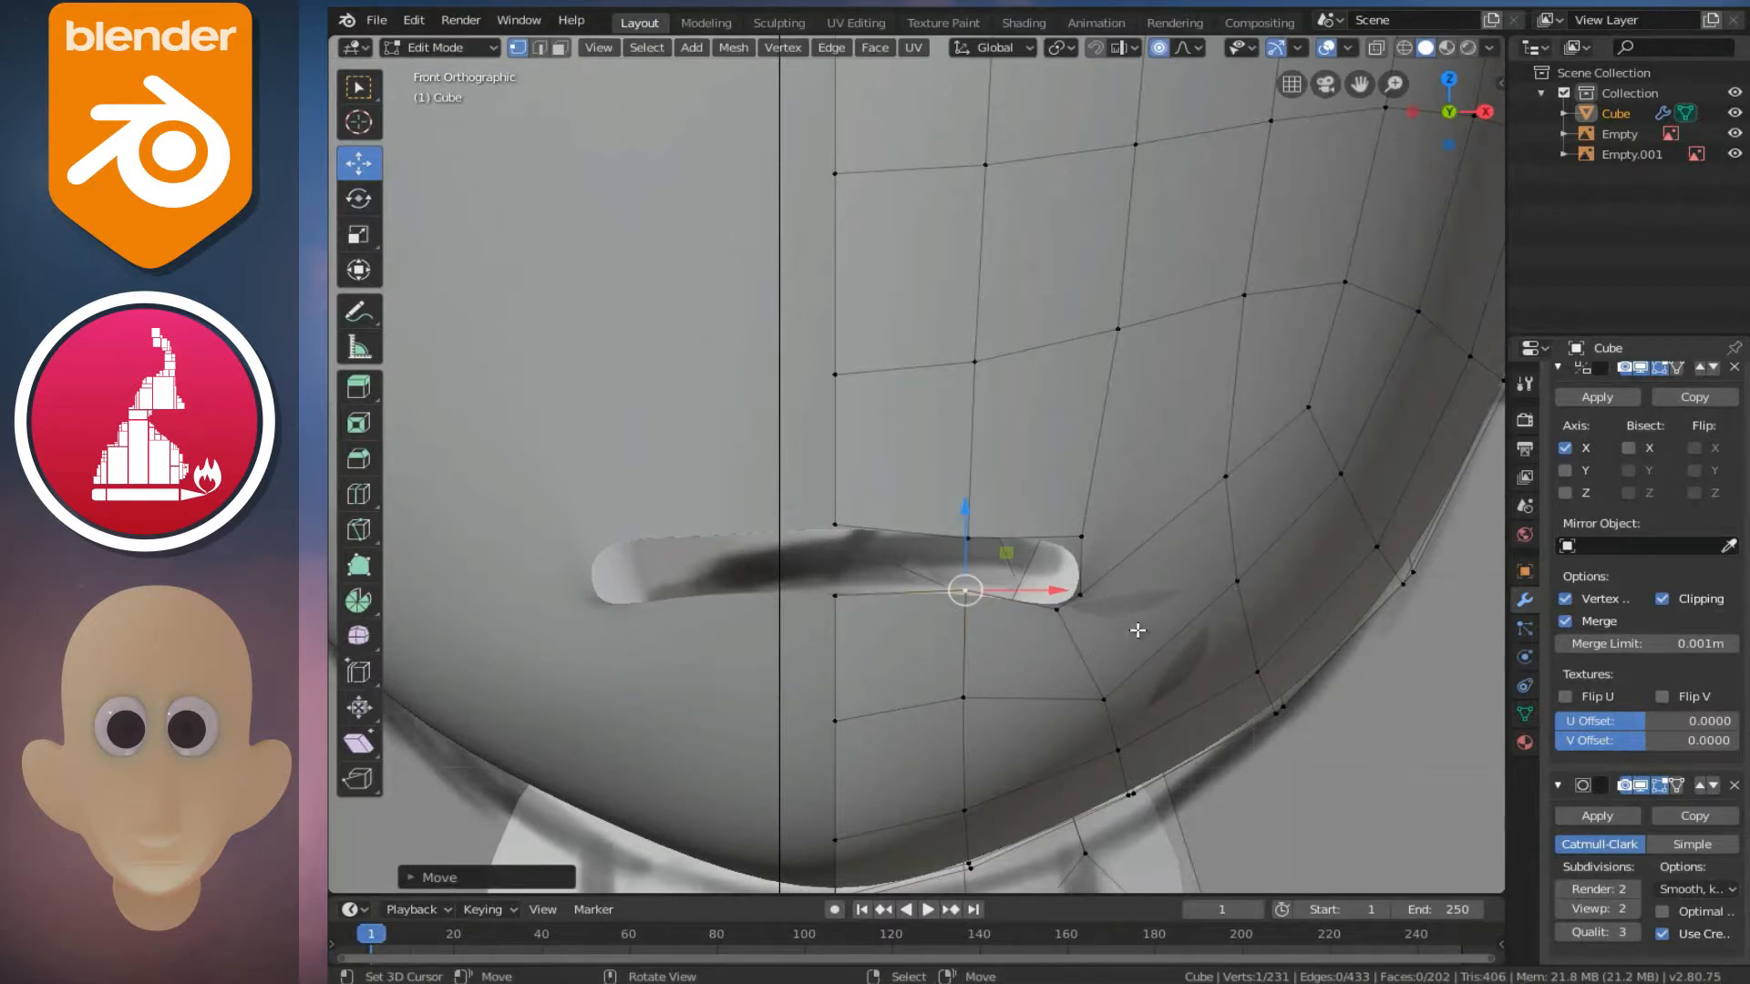
- Lower the lower lip's outer vertex along Z and the upper lip's outer vertex about 0.013 m to curve the mouth's end down
click(1058, 609)
key(g)
key(z)
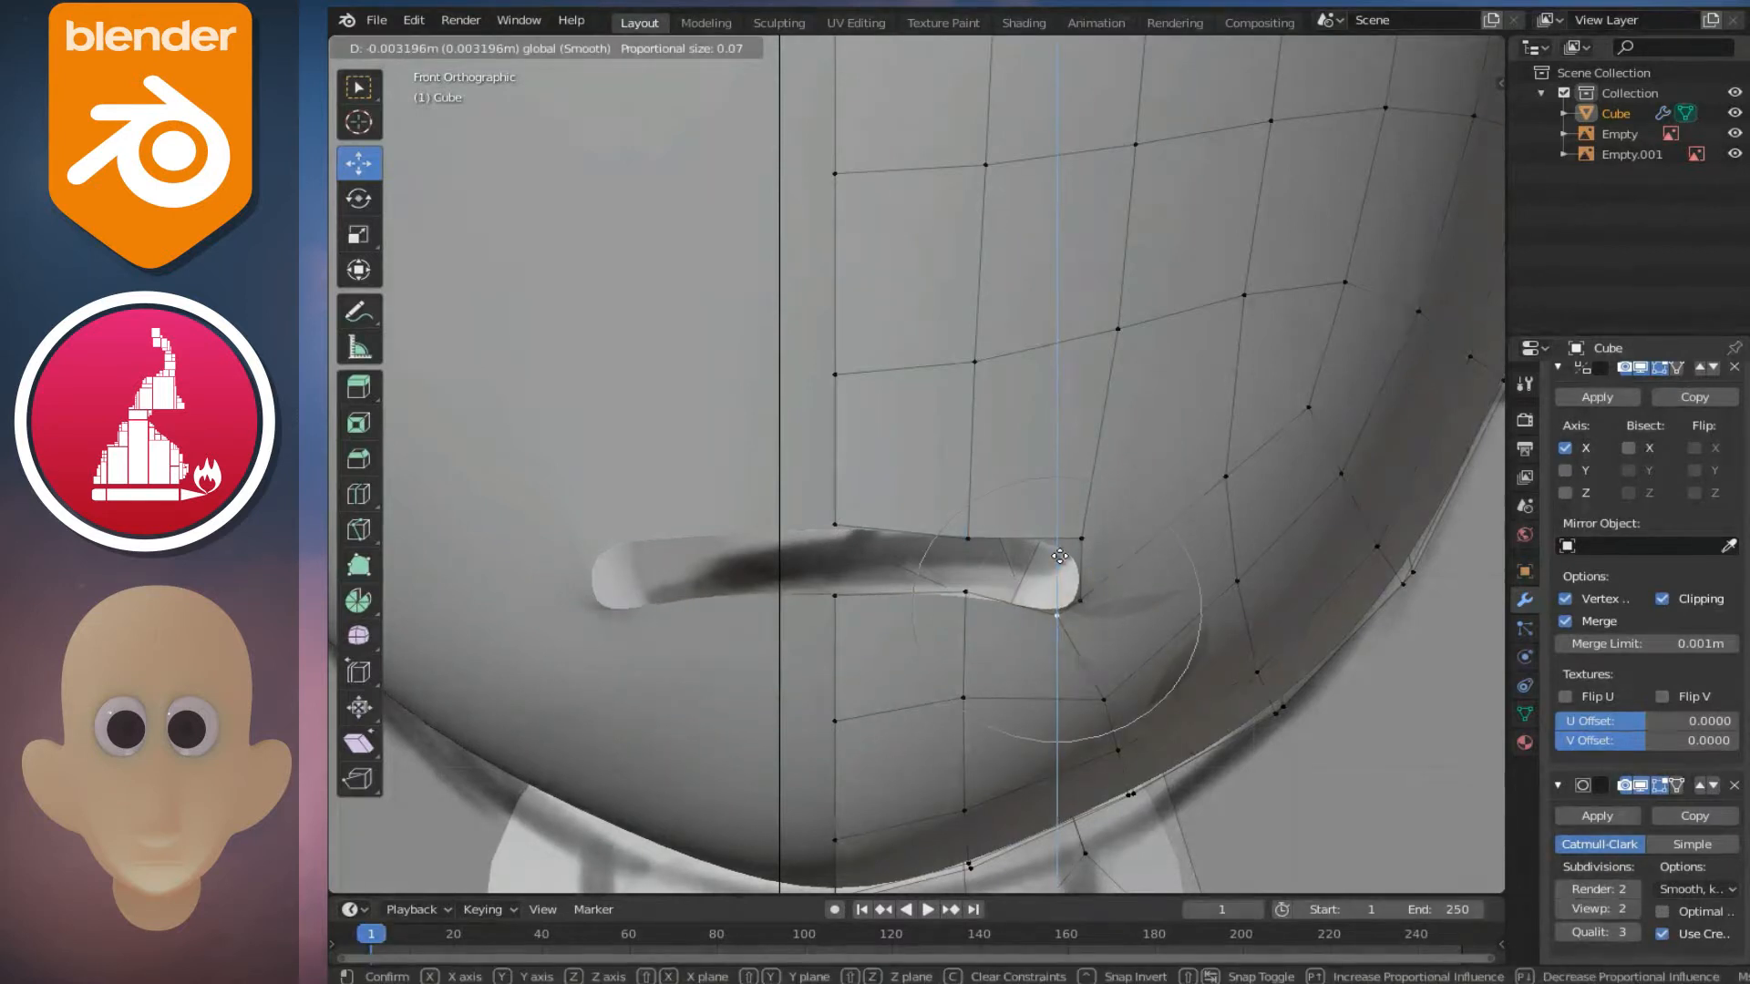
click(1057, 562)
click(1080, 604)
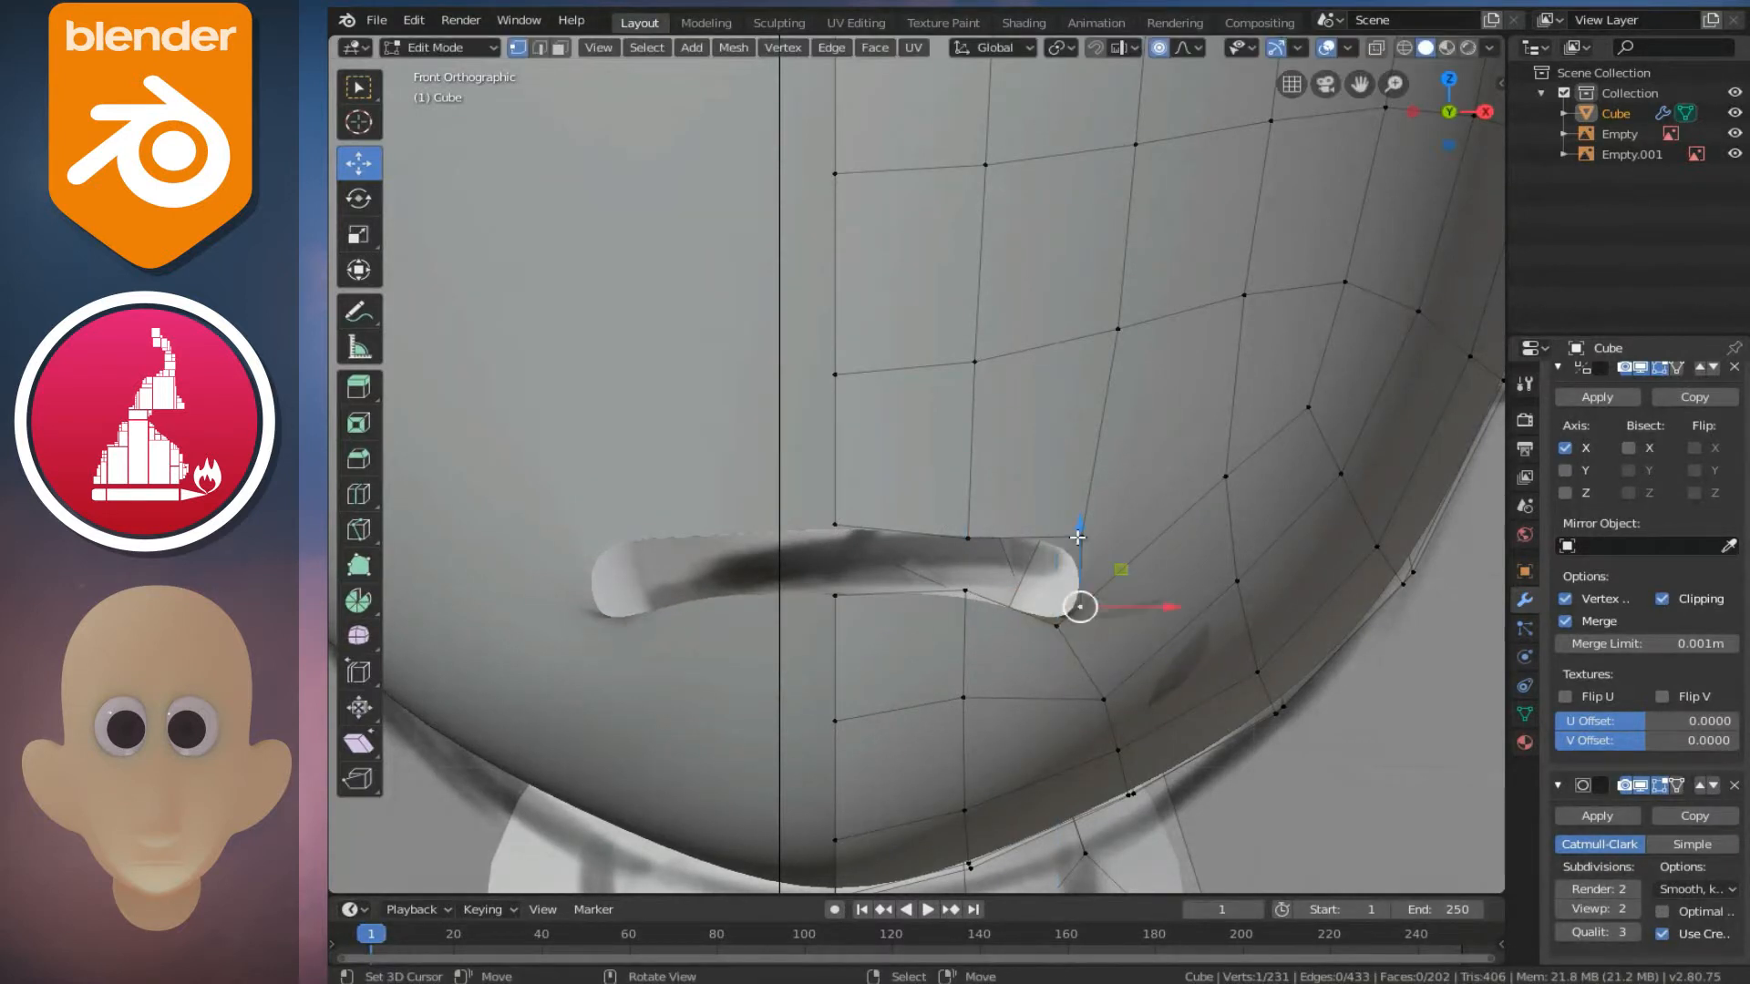
key(g)
key(z)
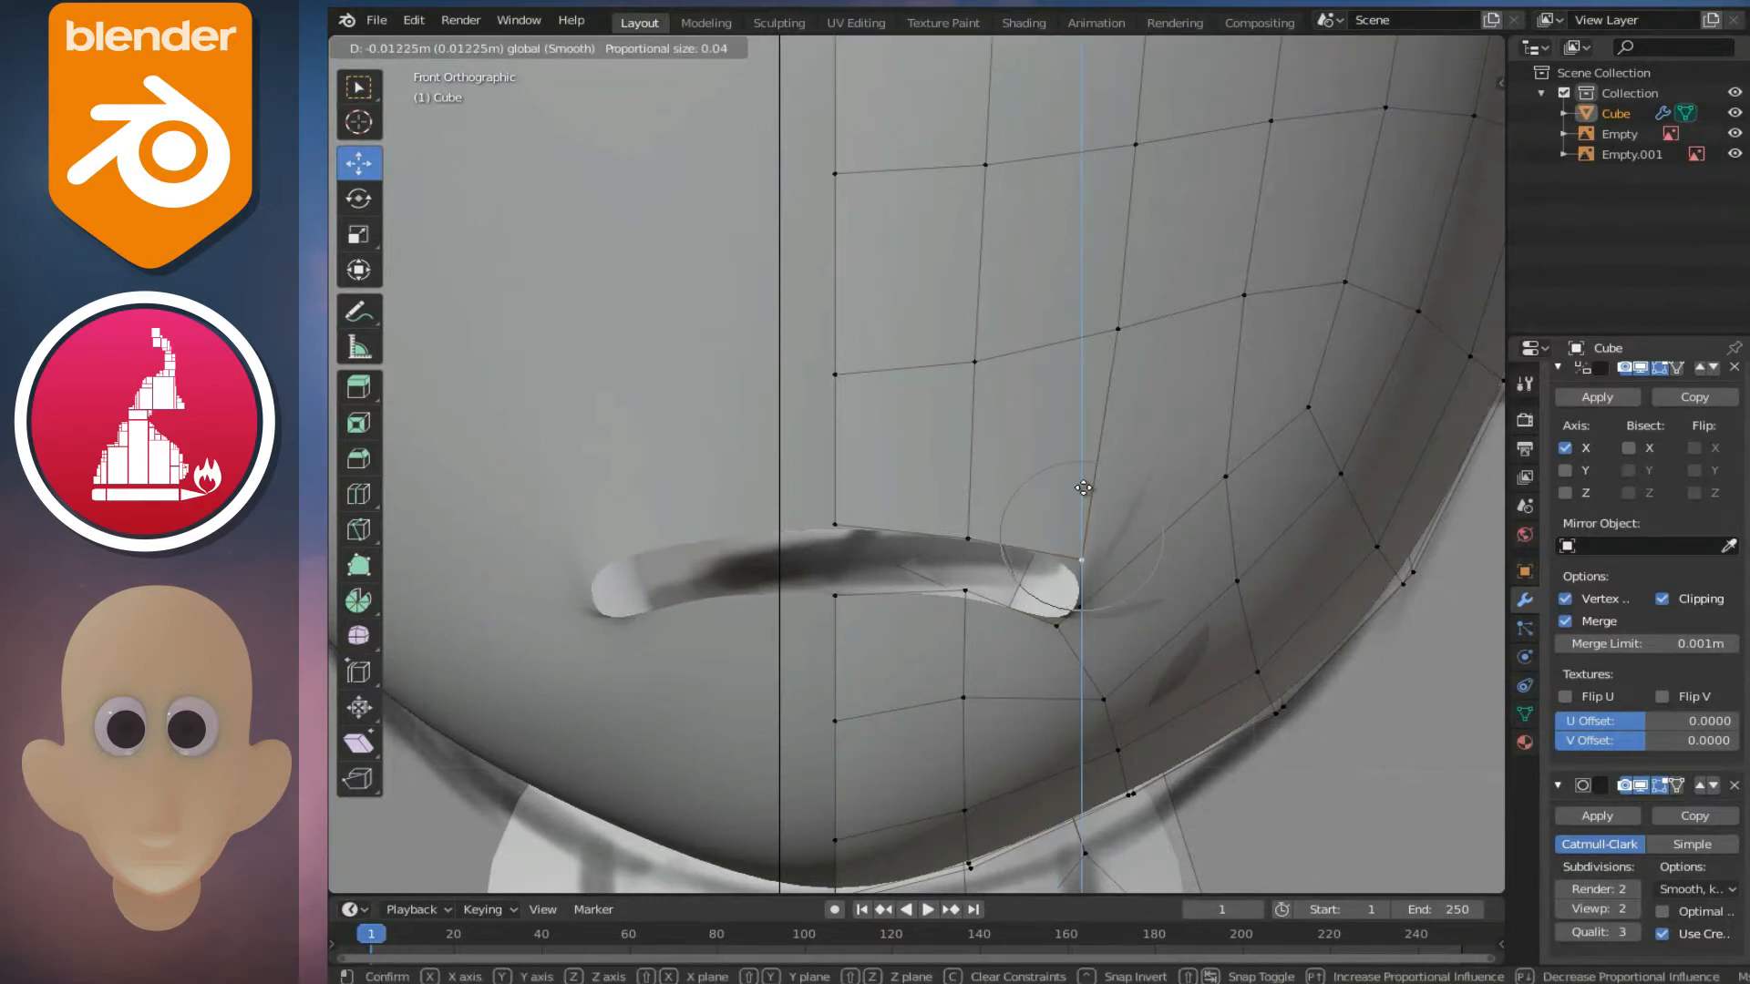
click(1082, 485)
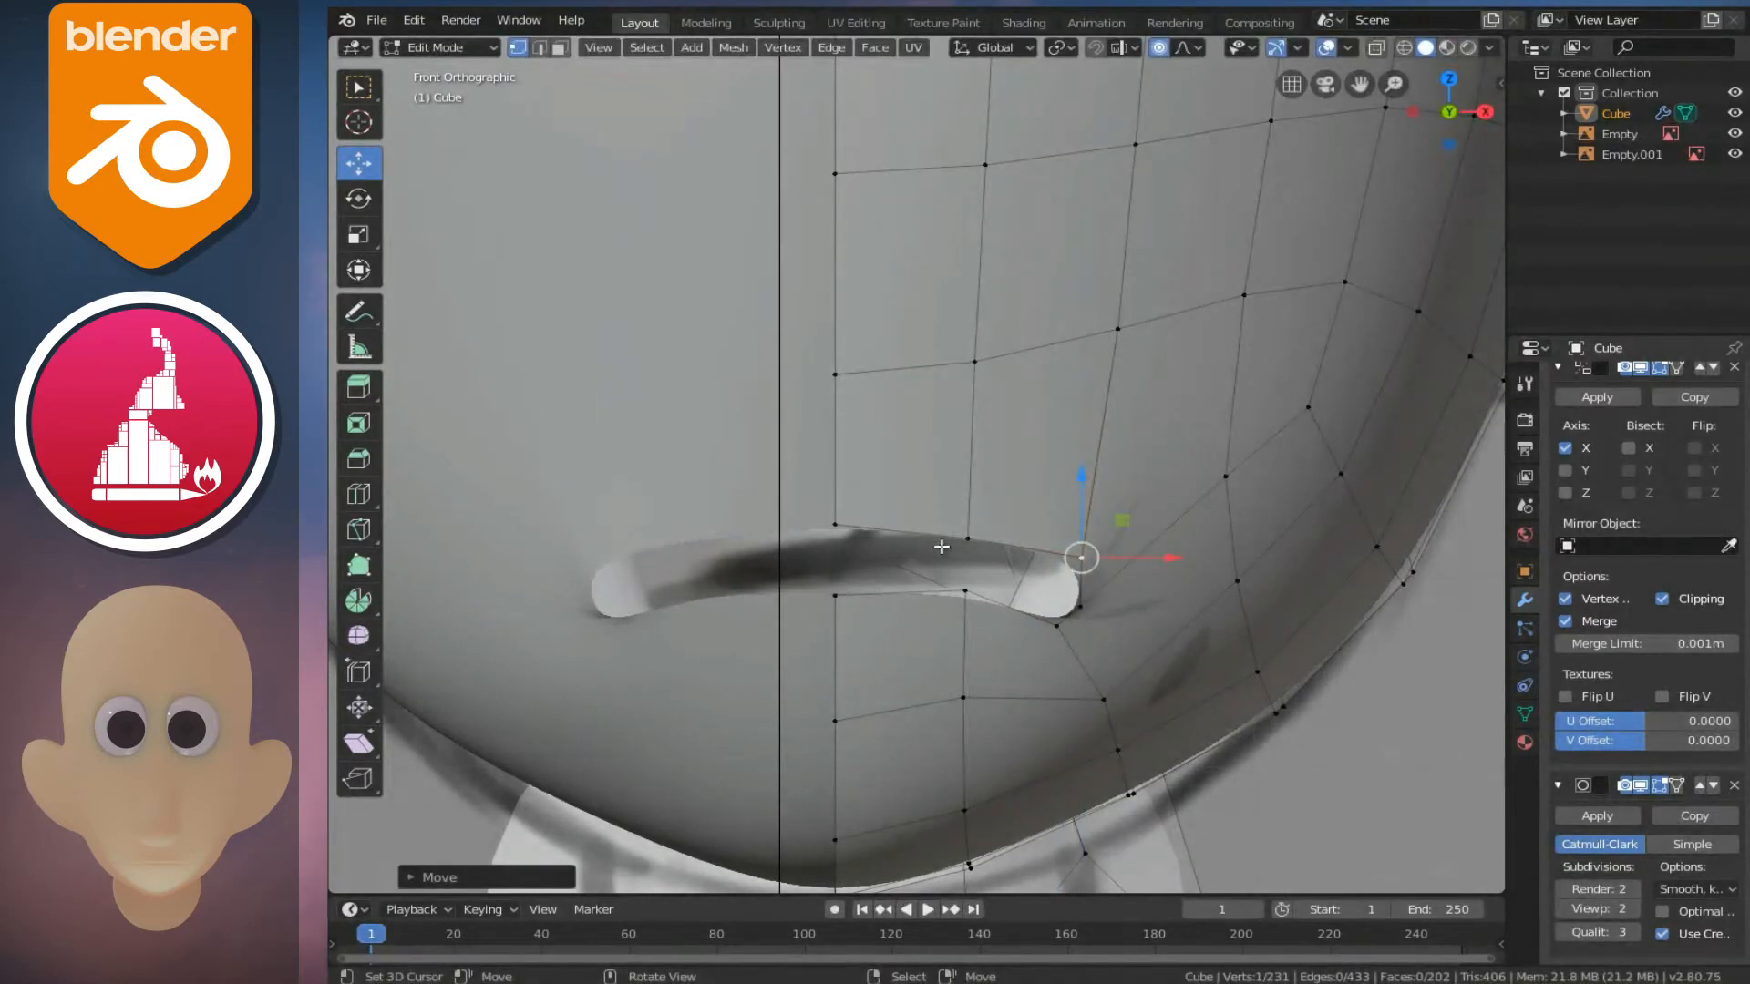
- Check the mouth opening against the reference drawing and inspect the whole head in Object Mode from the front and the side
key(shift+z)
key(shift+z)
scroll(942, 536, down, 3)
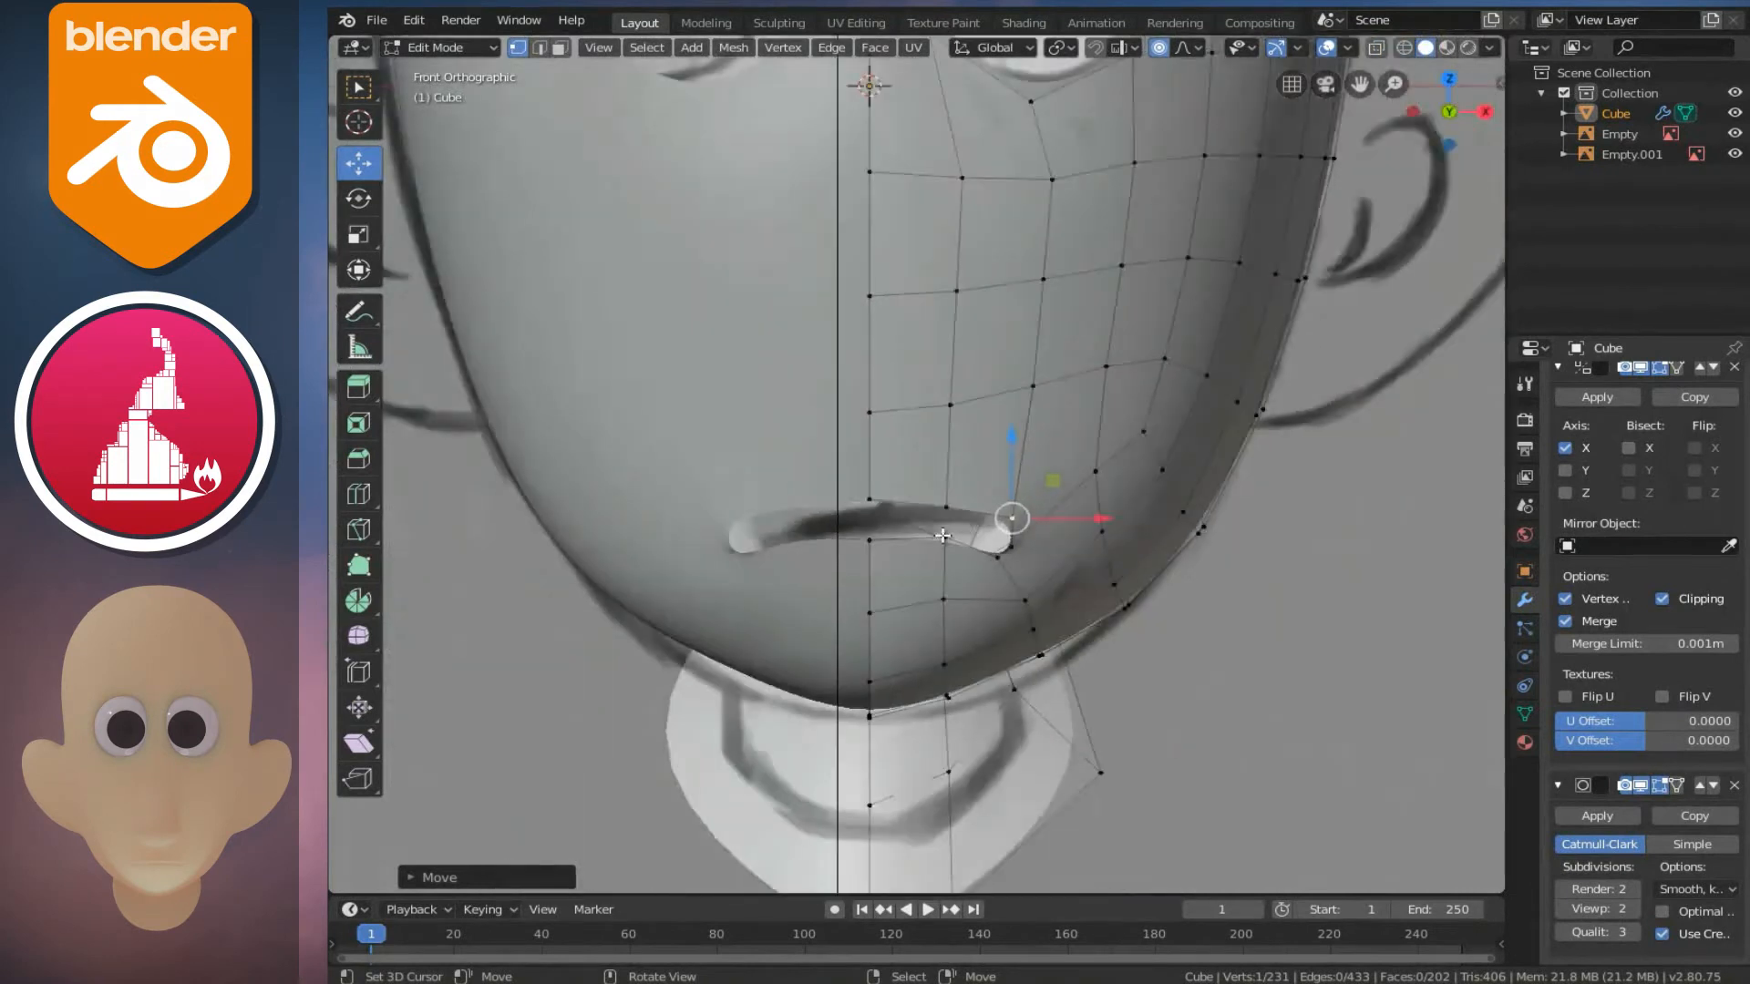
key(Tab)
scroll(987, 560, down, 8)
middle_drag(986, 523, 990, 485)
scroll(975, 519, up, 2)
middle_drag(1063, 381, 957, 397)
- Select a vertical column of three faces on the side of the head, level with the ear in the reference drawing
key(Tab)
key(ctrl+Tab)
click(884, 462)
click(962, 394)
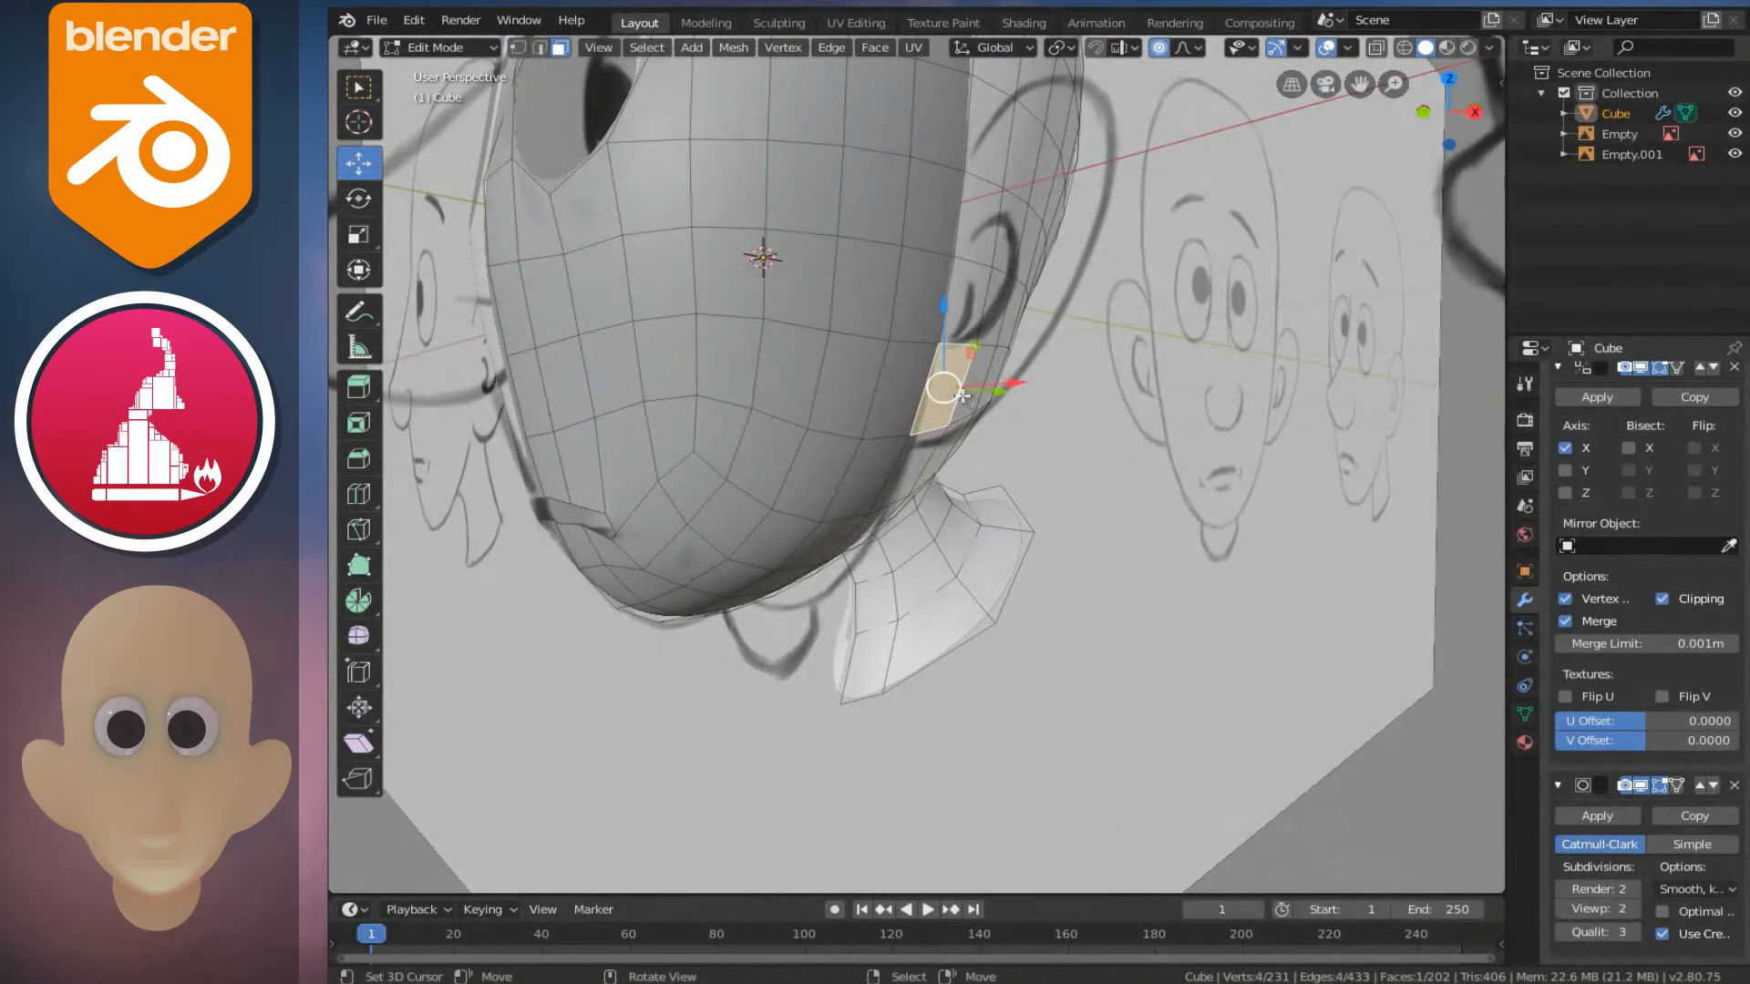
shift+click(960, 316)
shift+click(971, 266)
middle_drag(972, 266, 1016, 286)
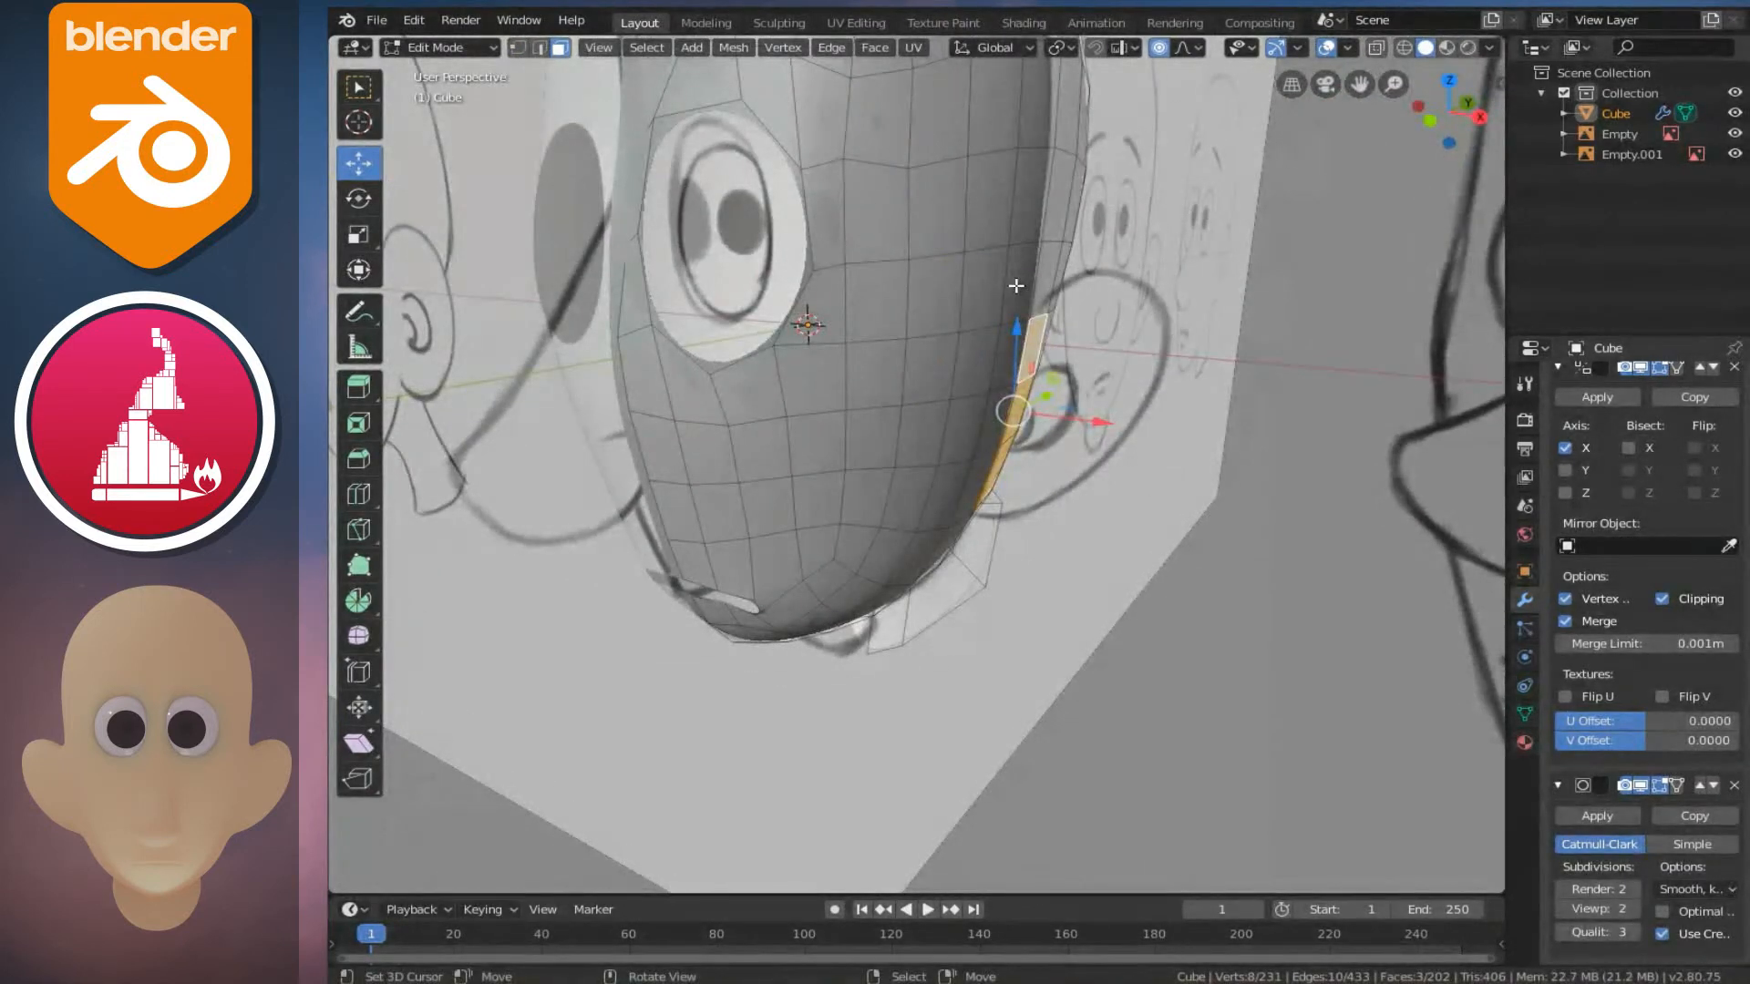
key(KP_1)
scroll(1035, 298, up, 5)
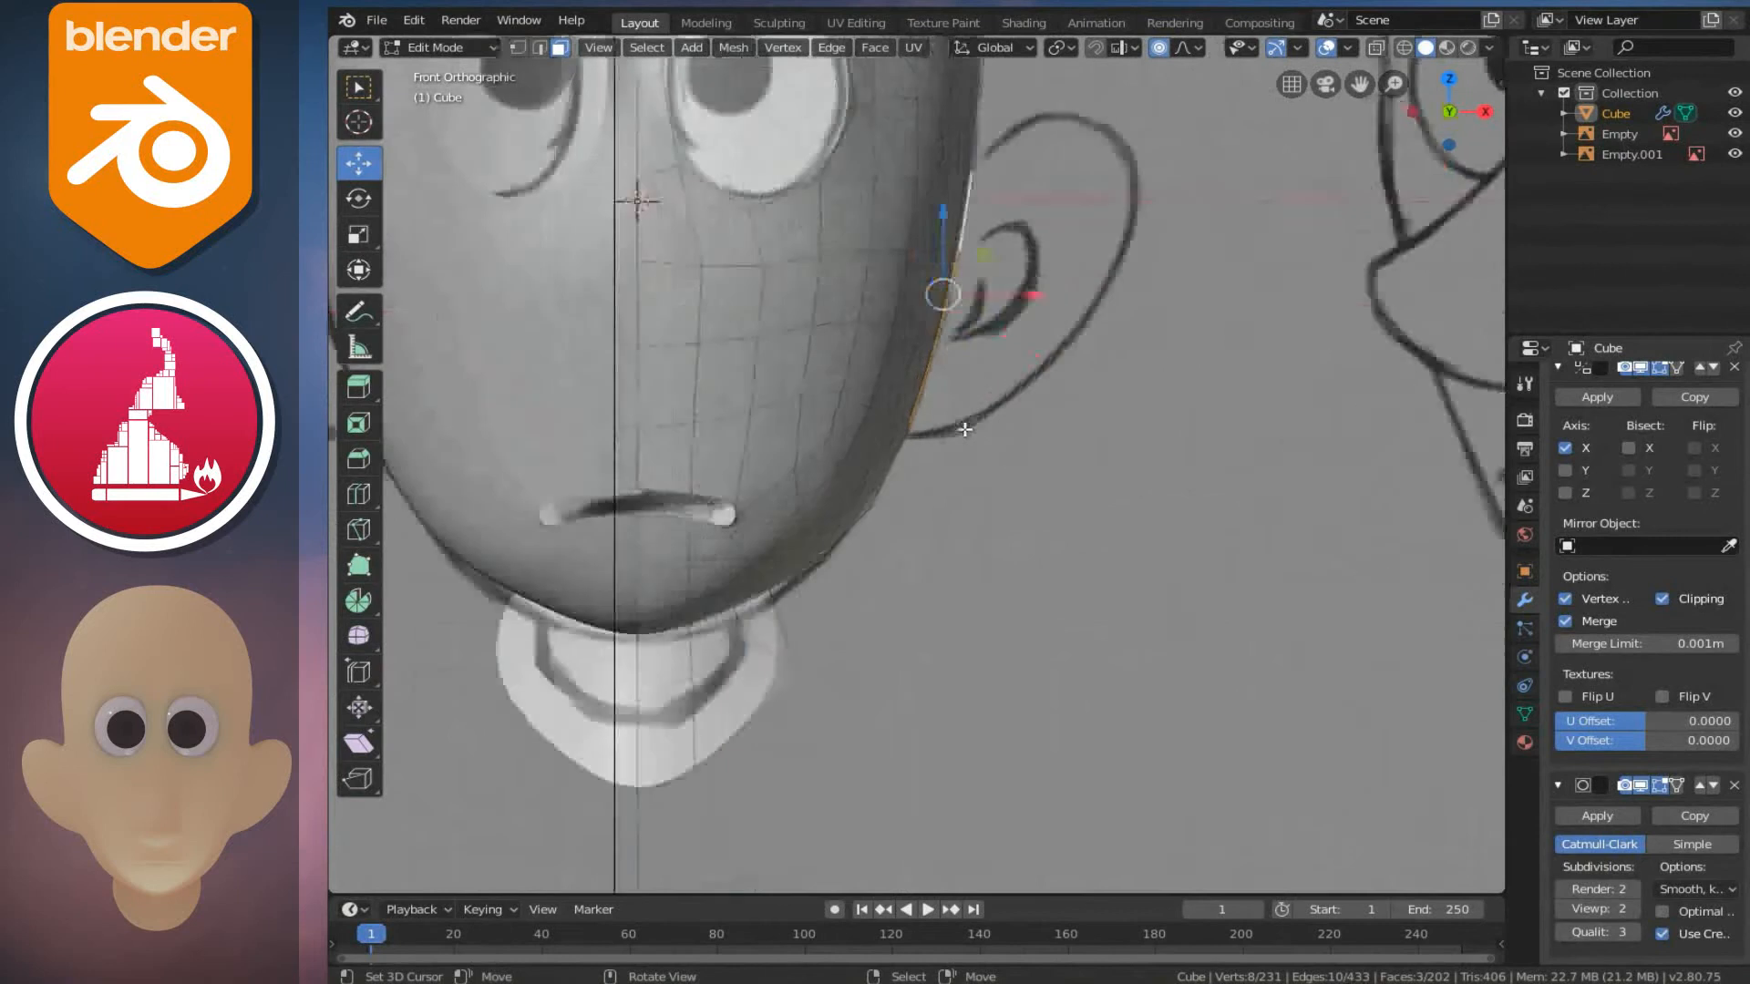
ctrl+scroll(917, 439, down, 3)
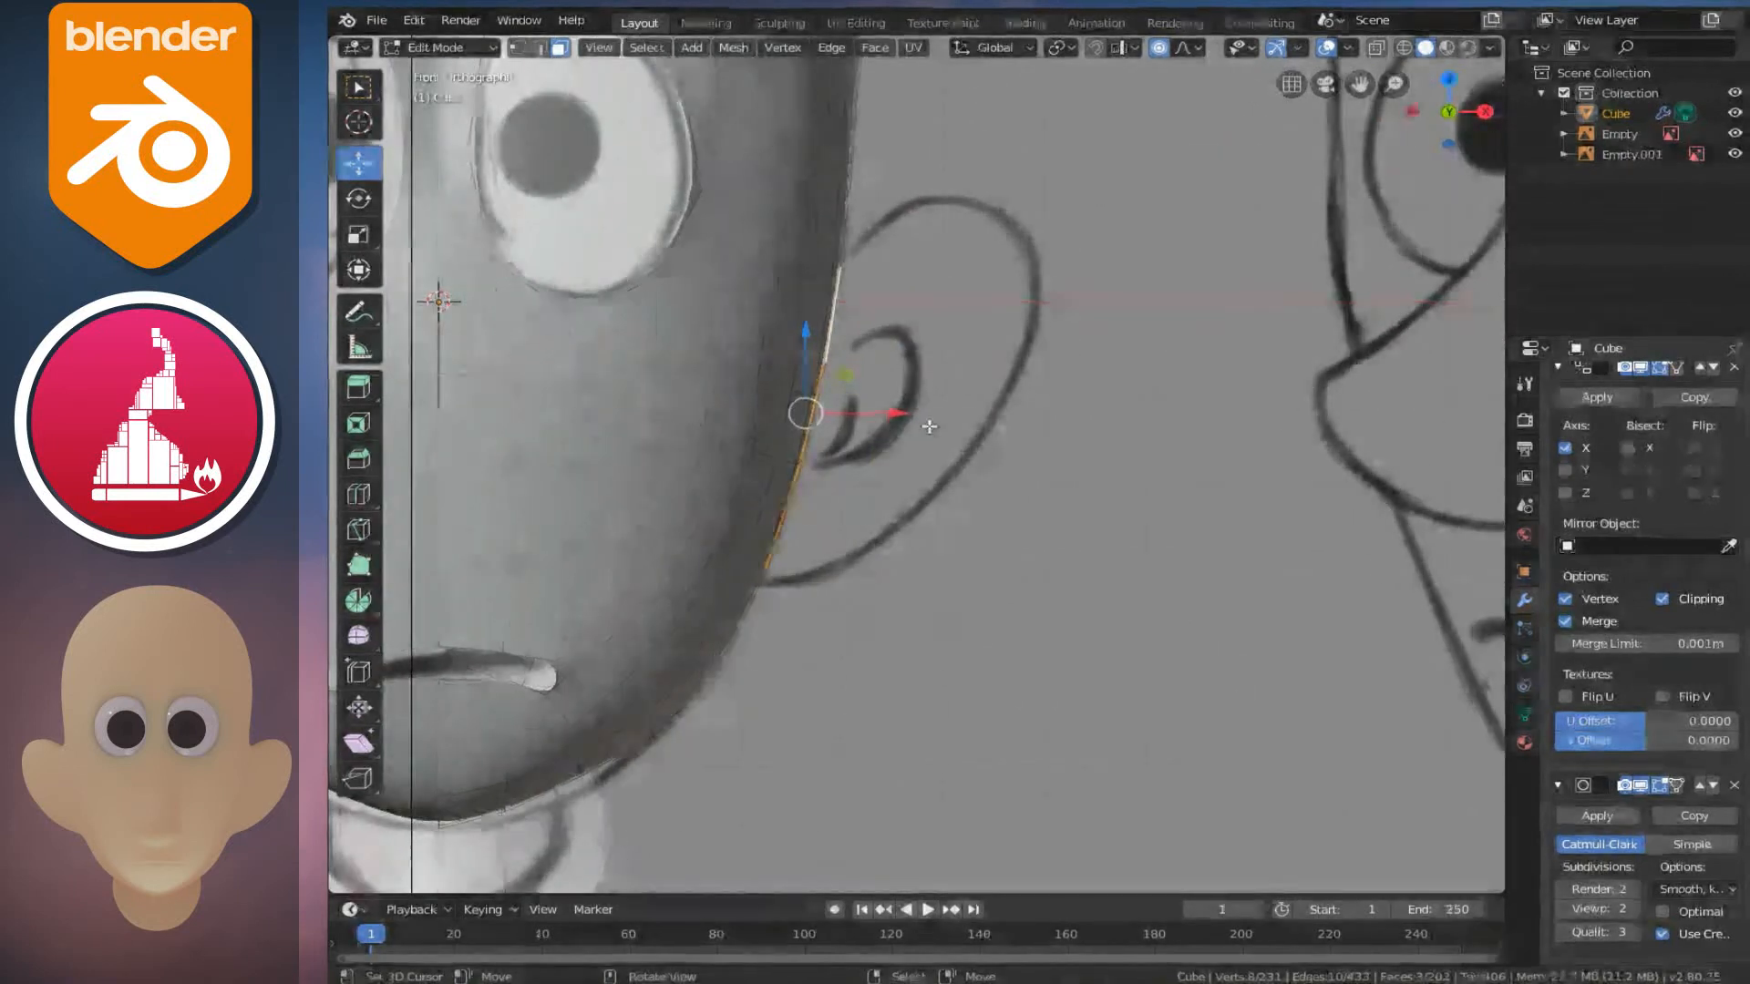
- Add the three adjacent faces towards the front to the selection, forming a two-by-three base for the ear
mouse_move(914, 428)
middle_down()
mouse_move(544, 464)
mouse_move(620, 461)
mouse_move(593, 480)
middle_up()
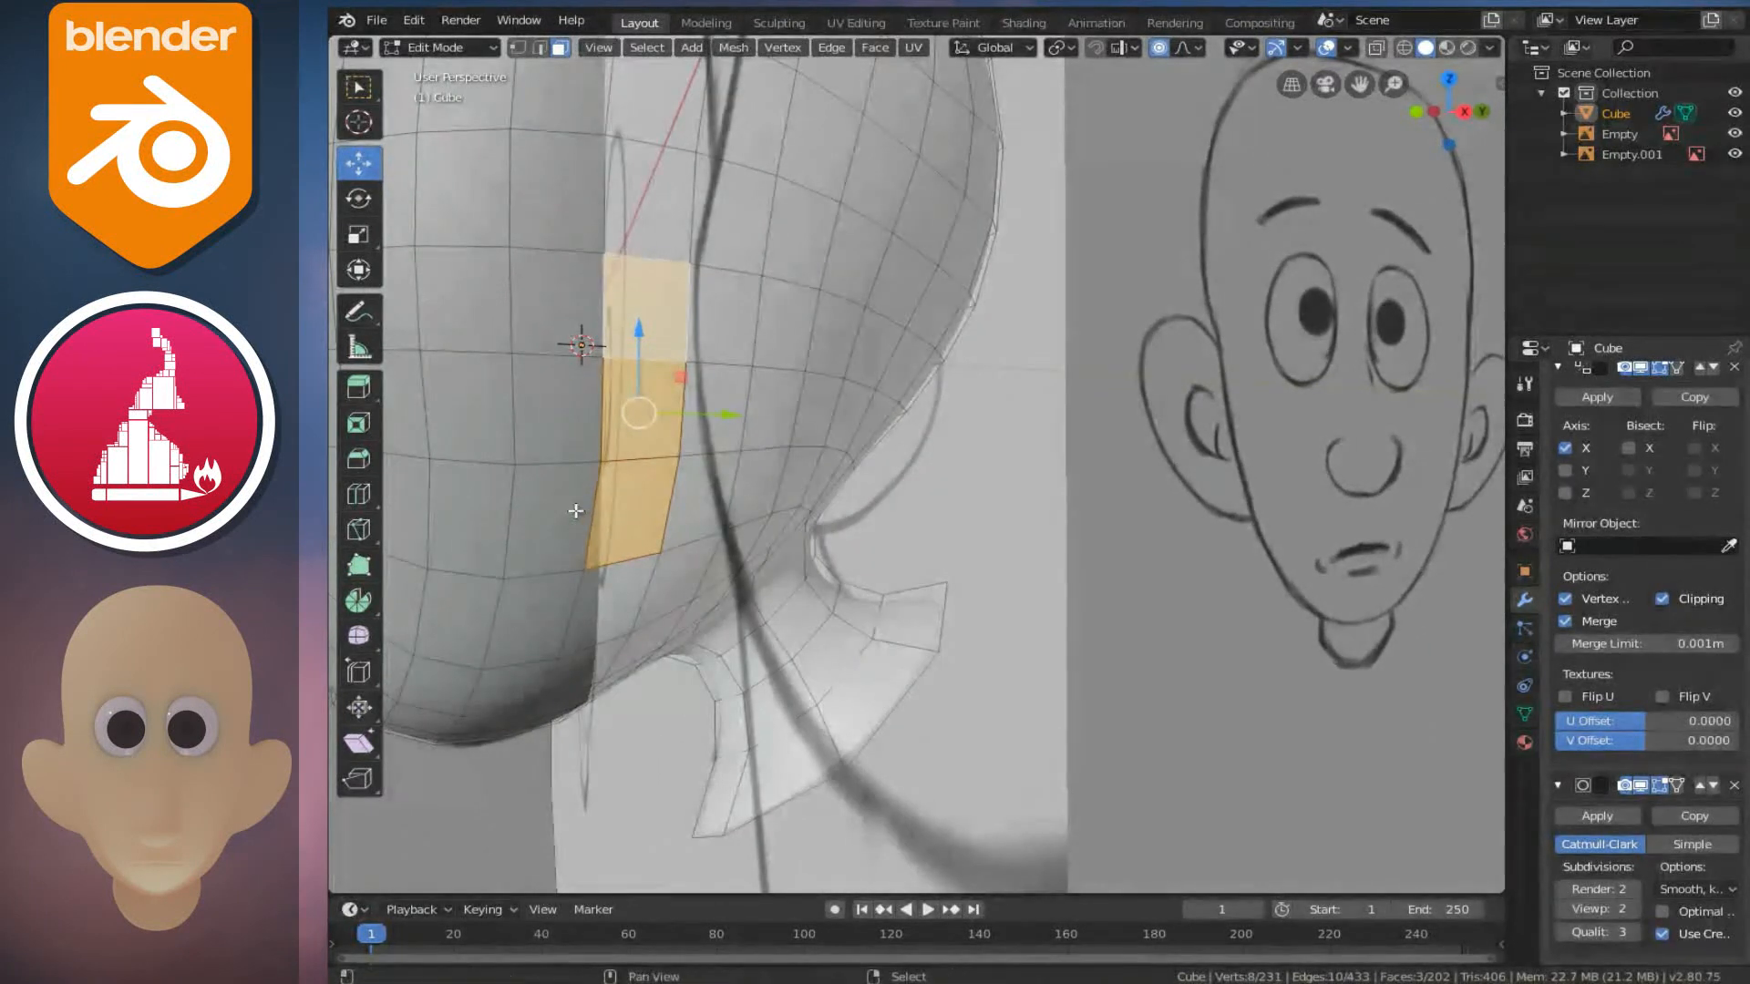
shift+right_click(575, 510)
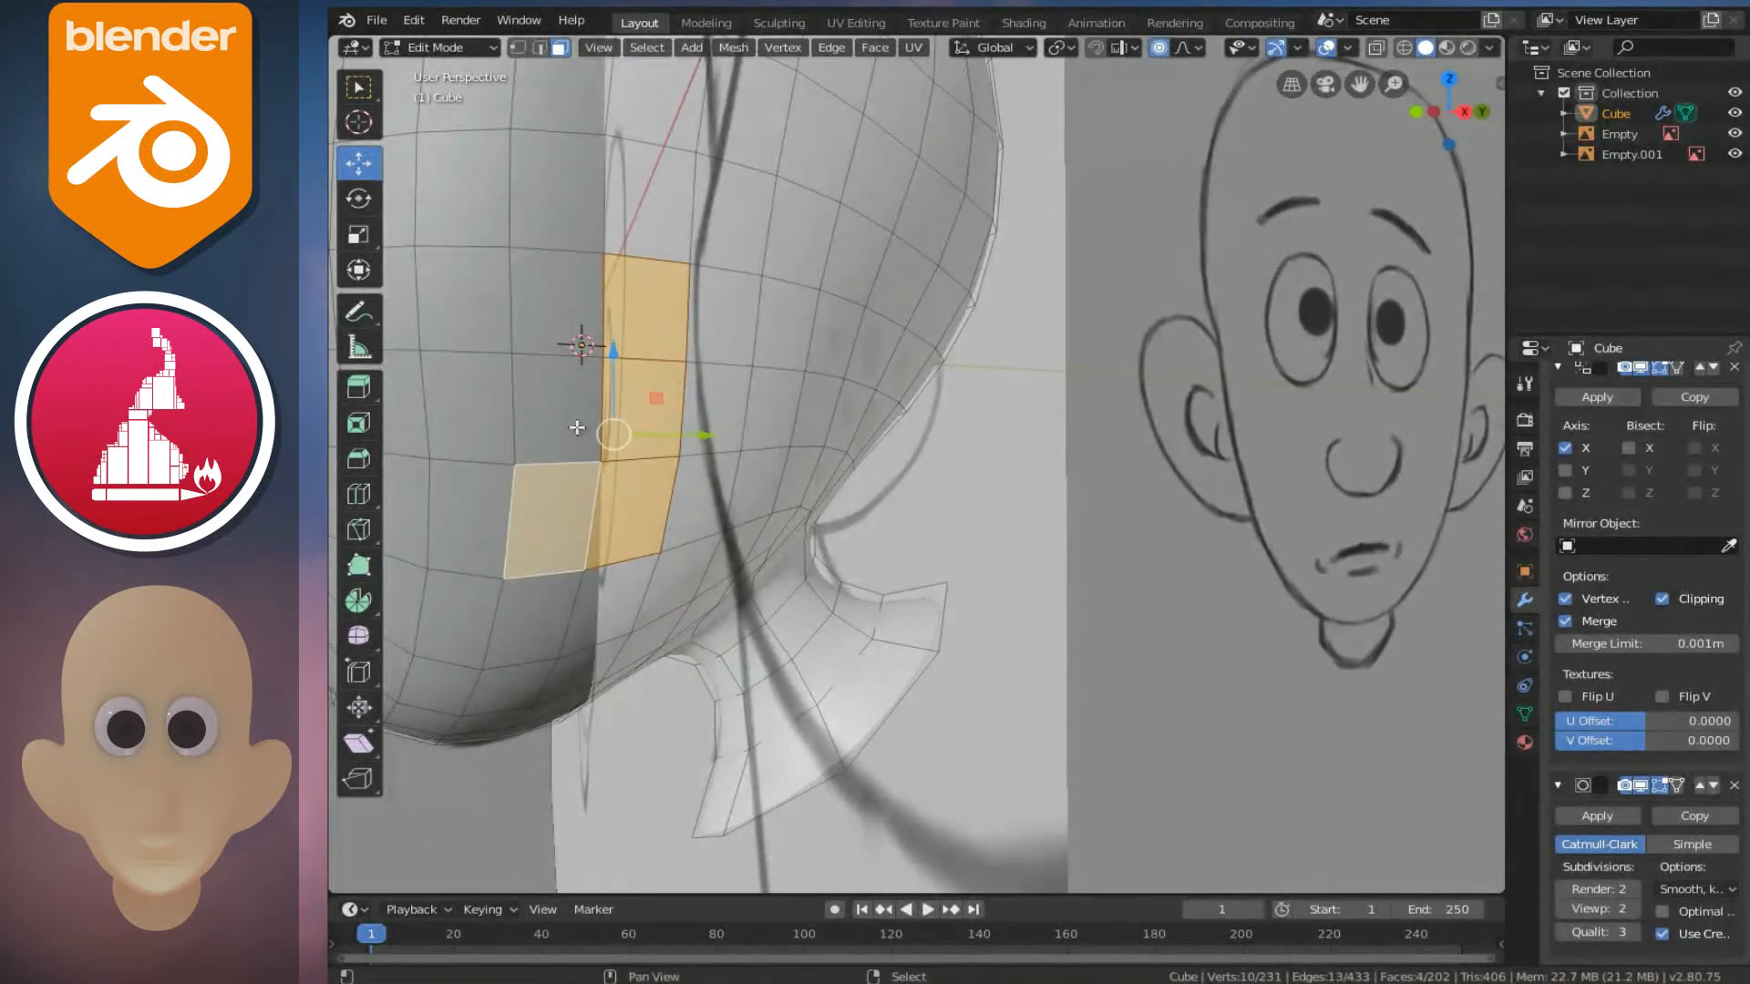
shift+right_click(576, 424)
shift+right_click(578, 321)
key(KP_1)
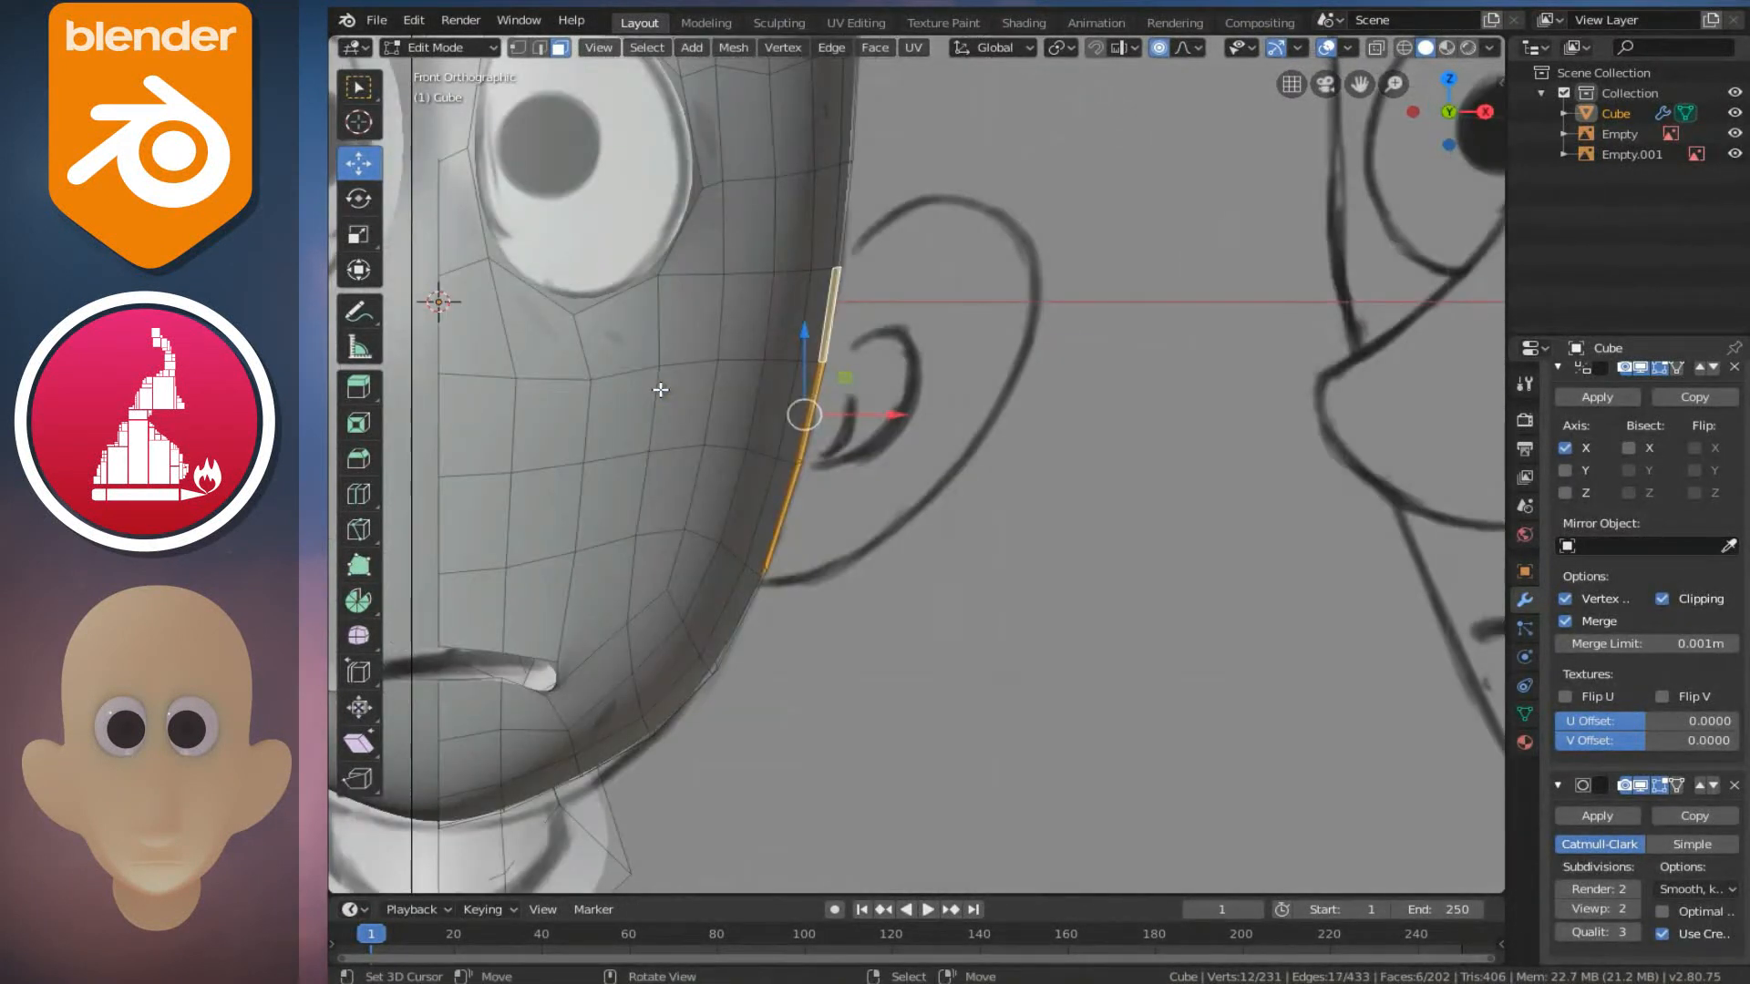
- Extrude the six ear faces outwards and shift them about 0.013 m along X and 0.022 m up
key(e)
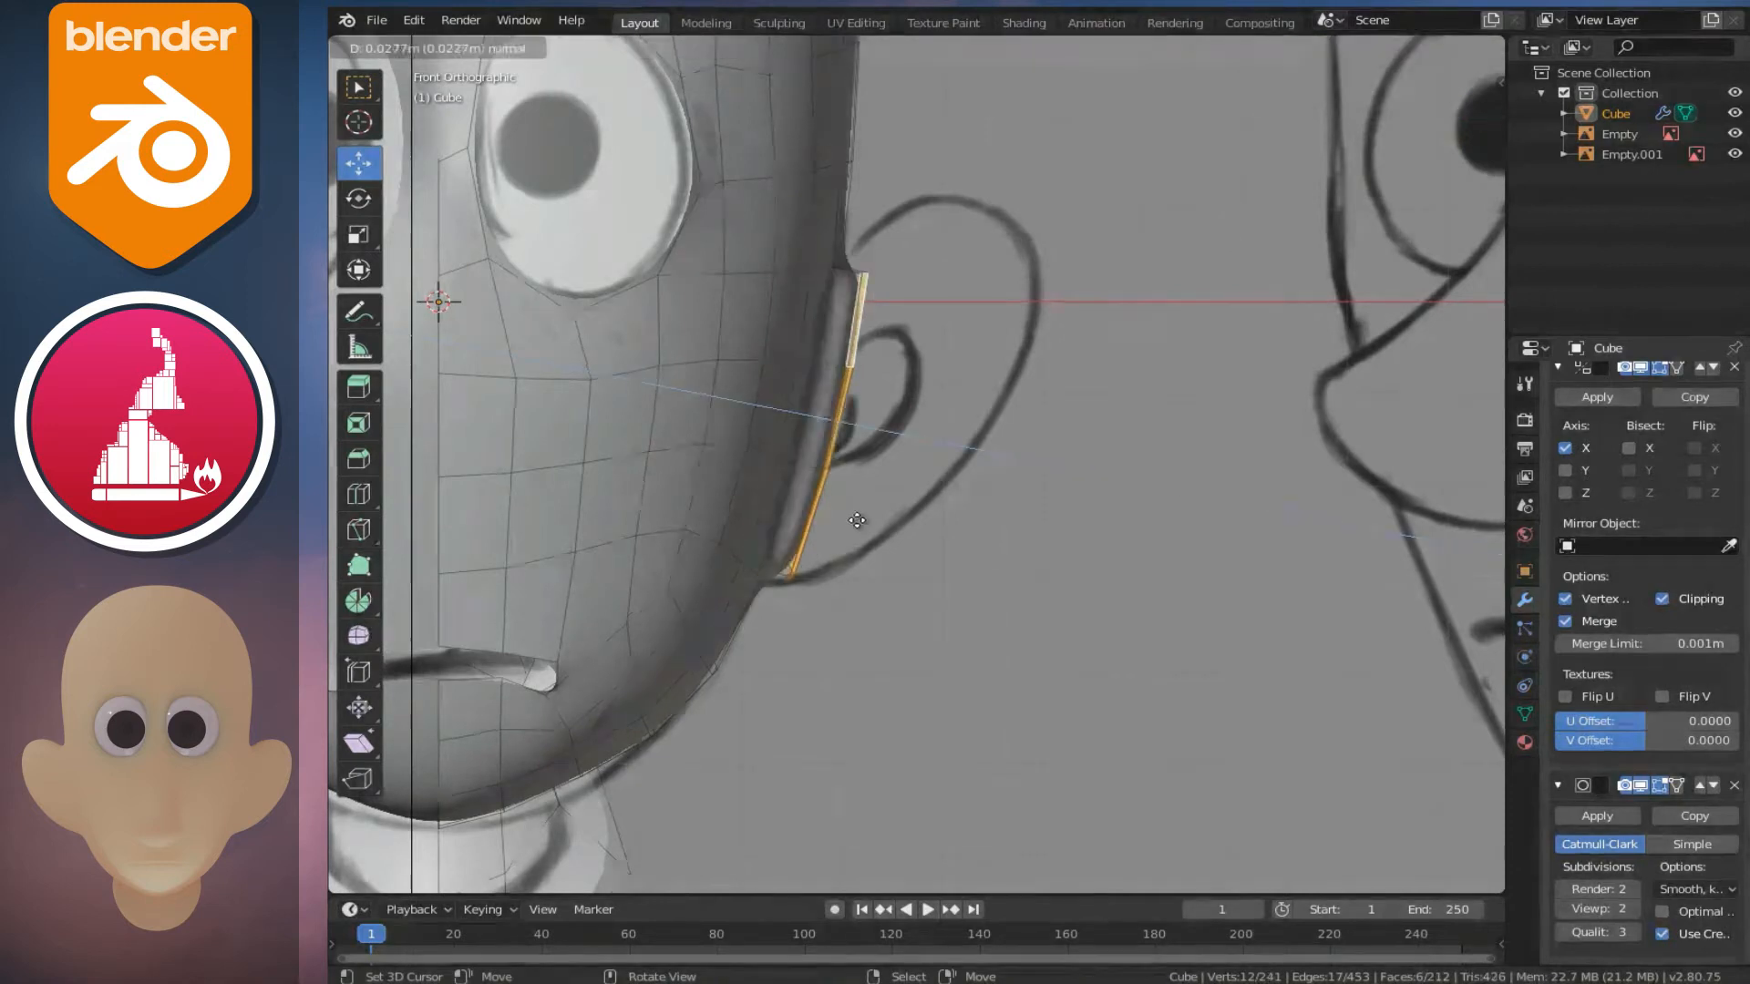
click(887, 511)
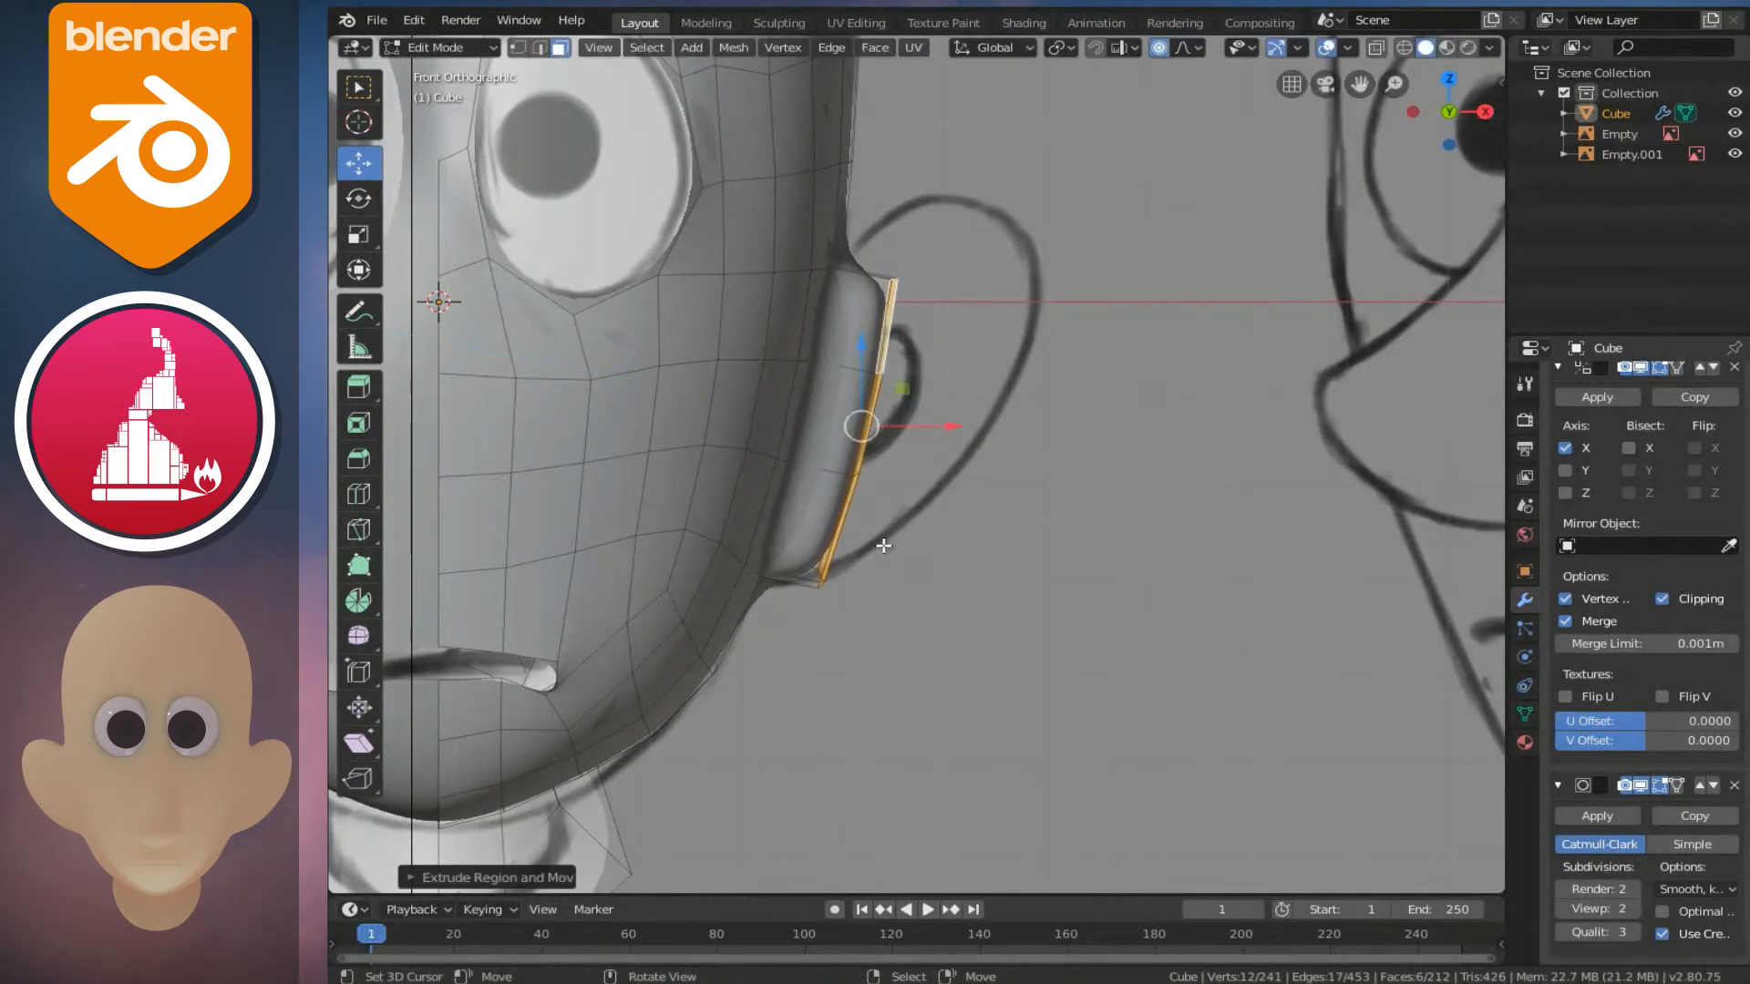
key(g)
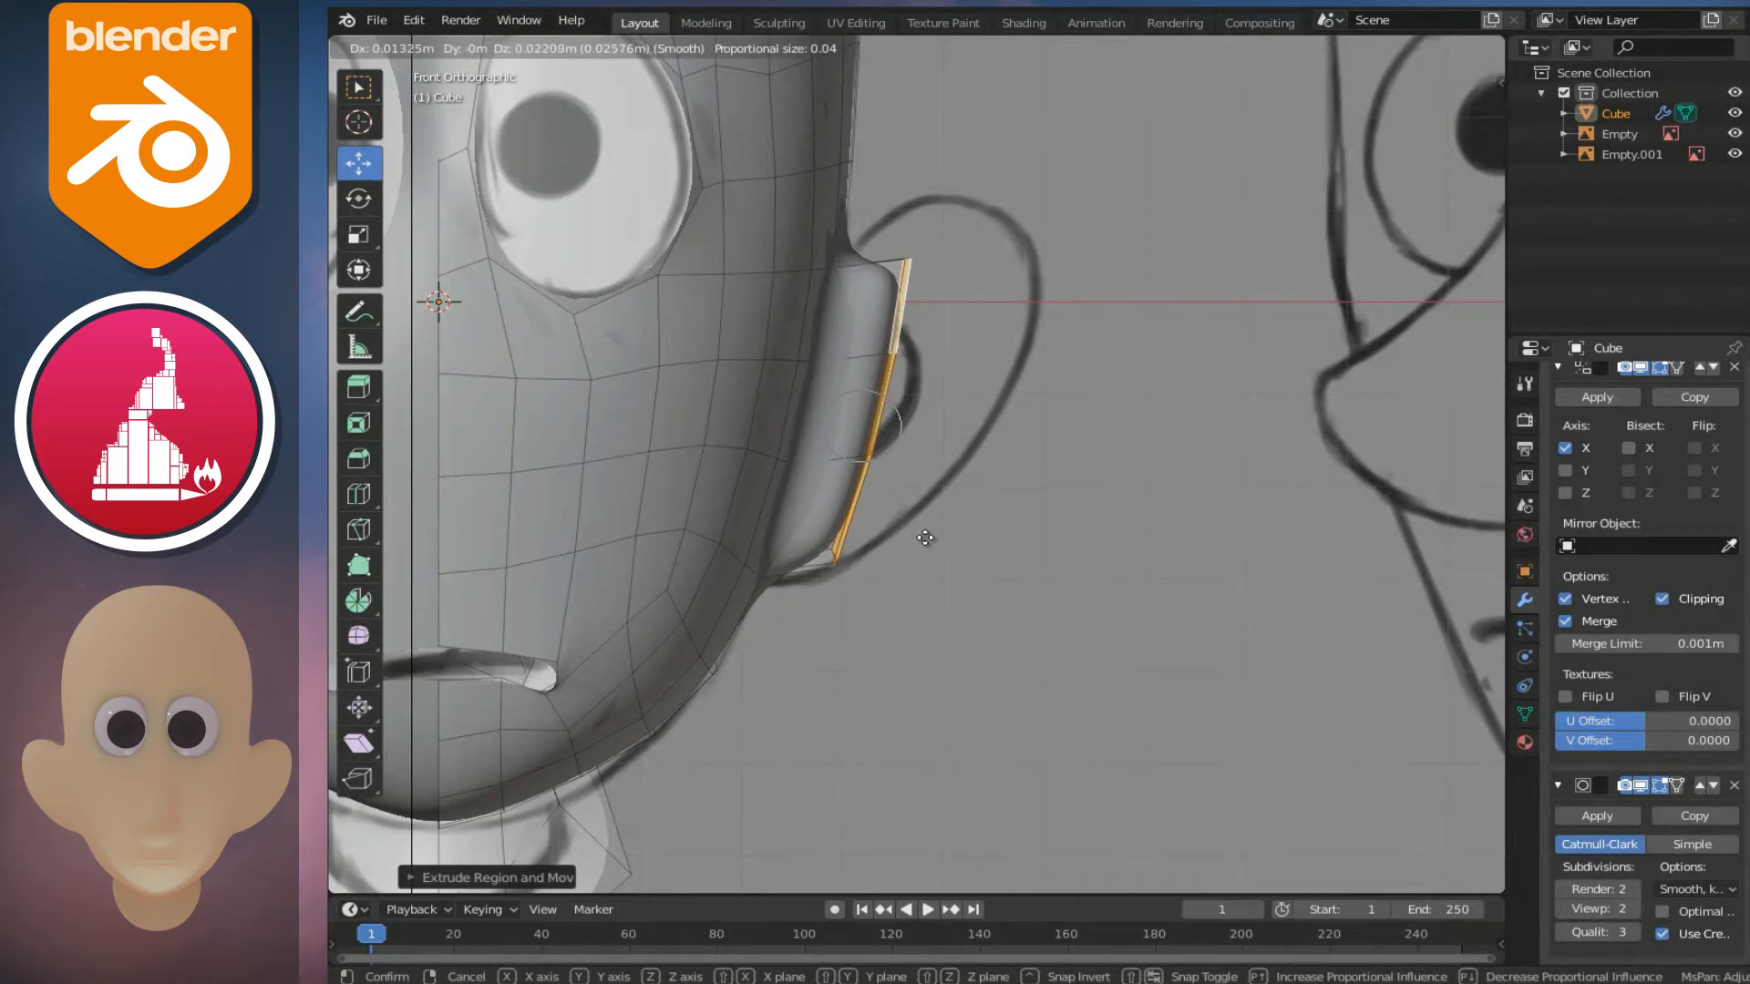
click(924, 538)
- Extrude the ear faces outwards a second time and raise them about 0.074 m to follow the ear drawing
key(e)
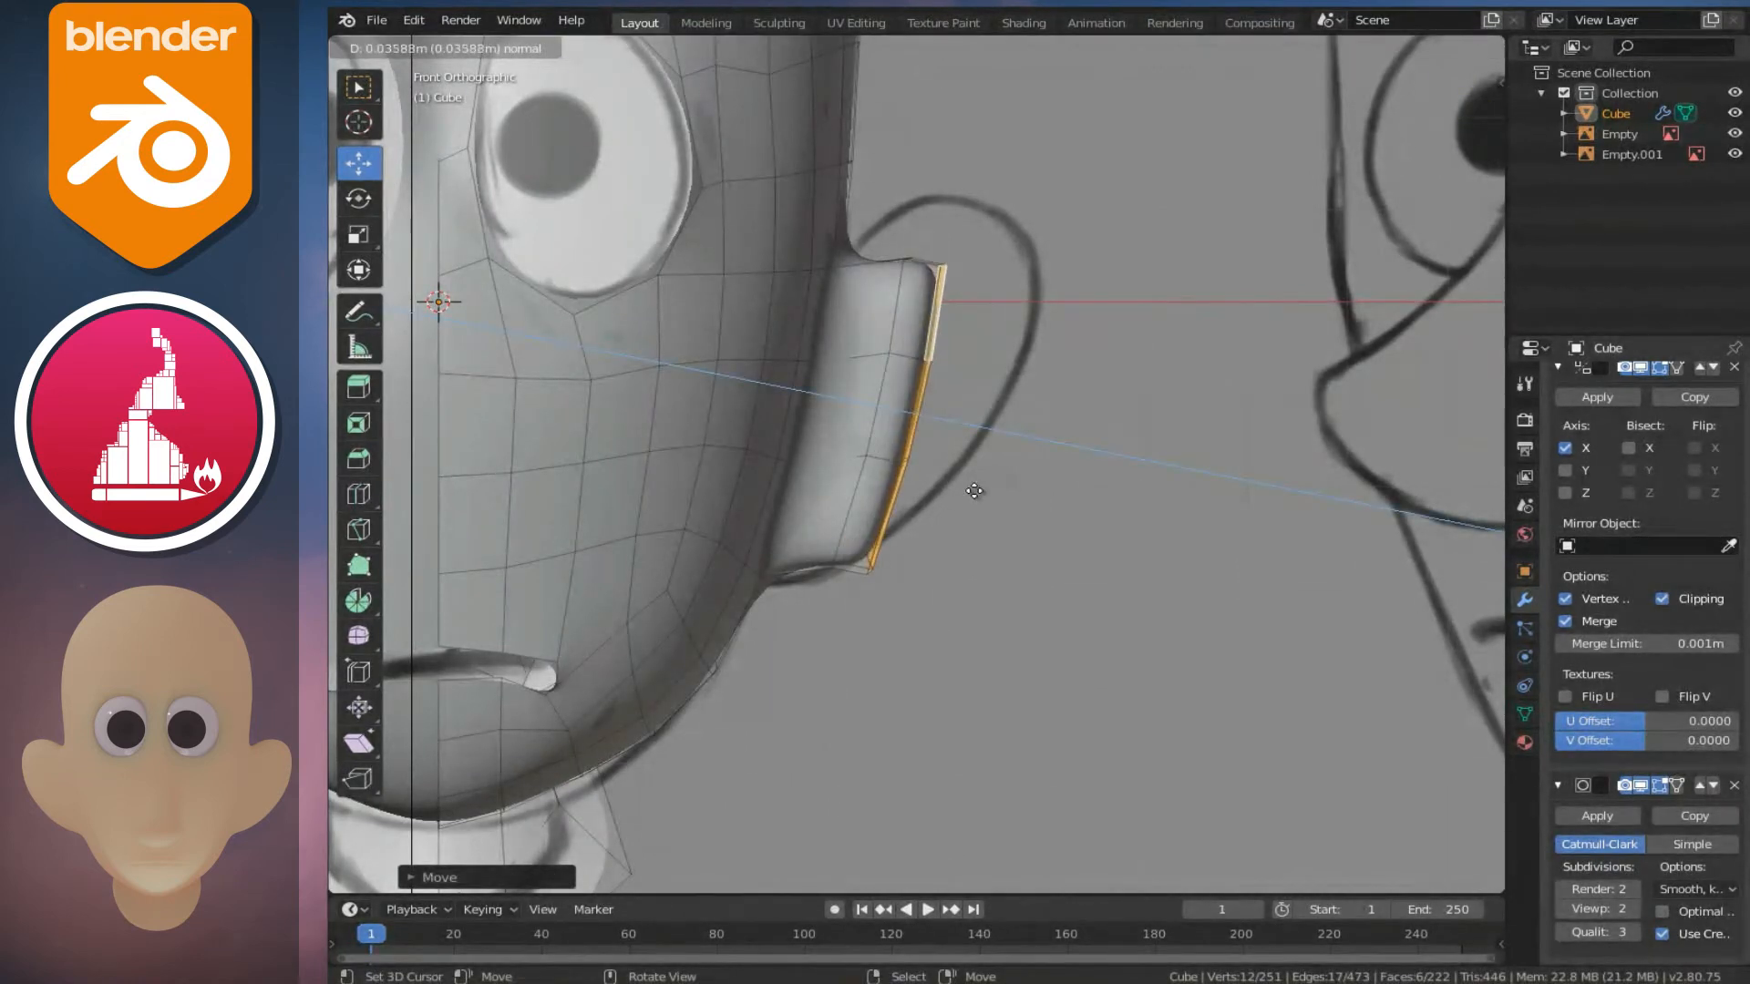
click(1000, 504)
key(g)
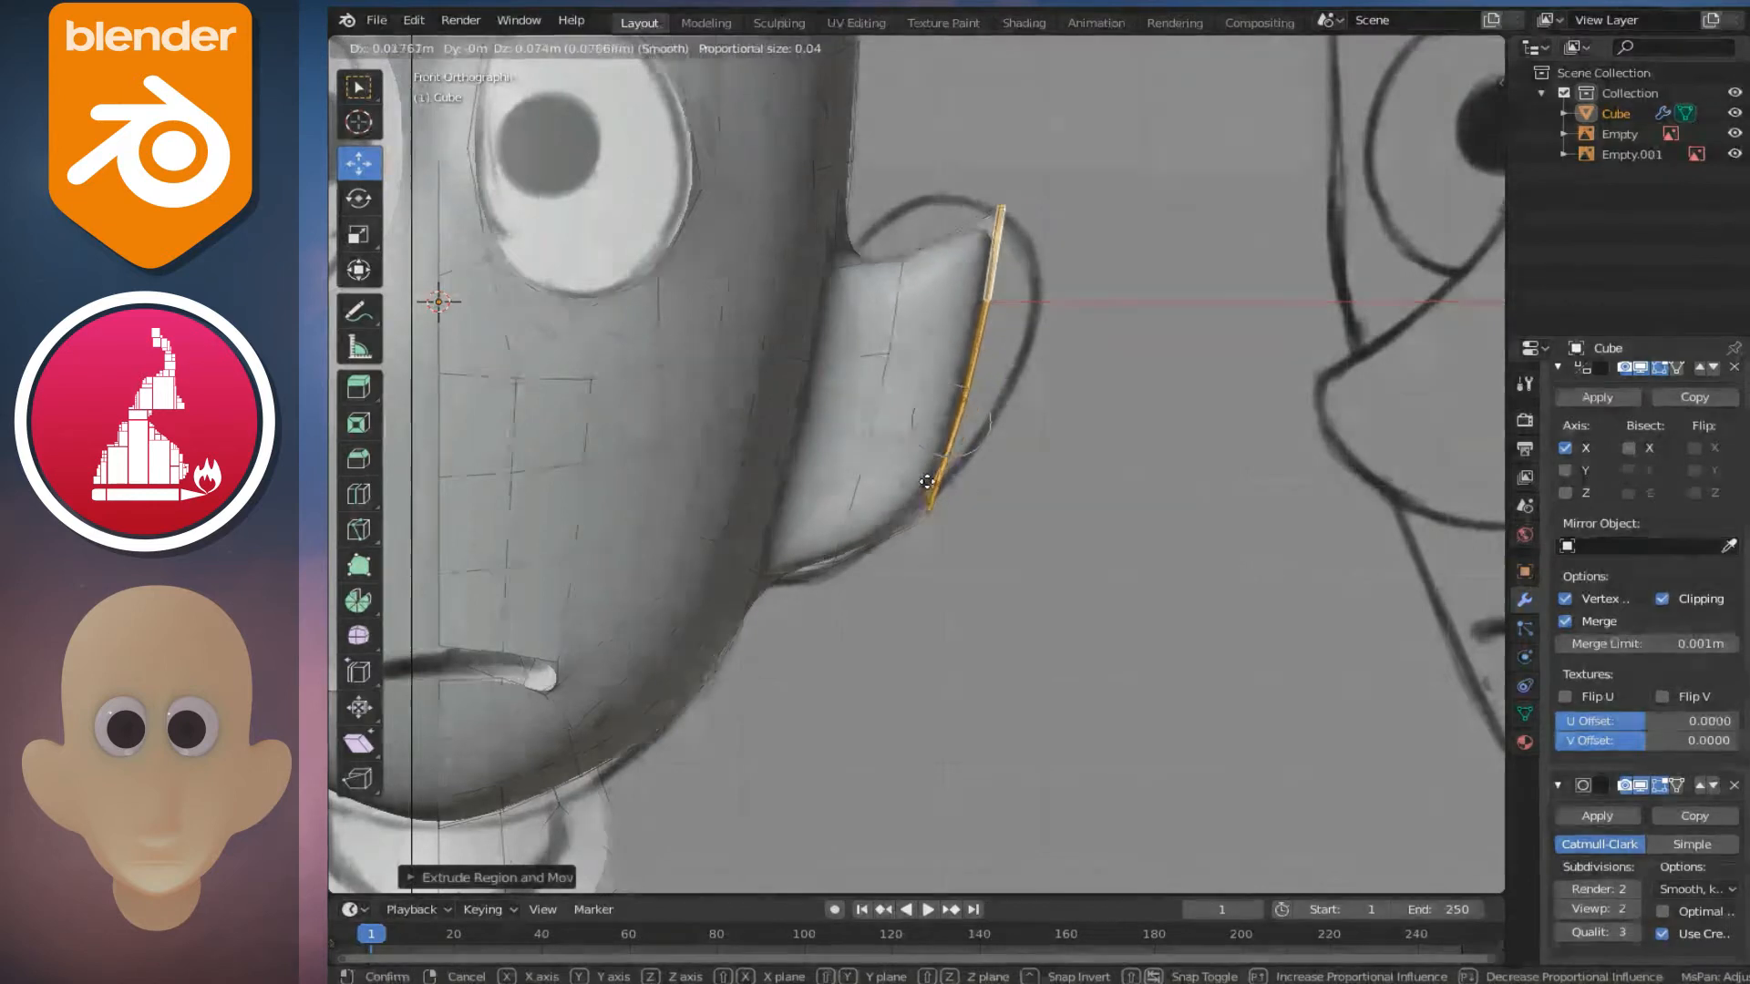
click(927, 481)
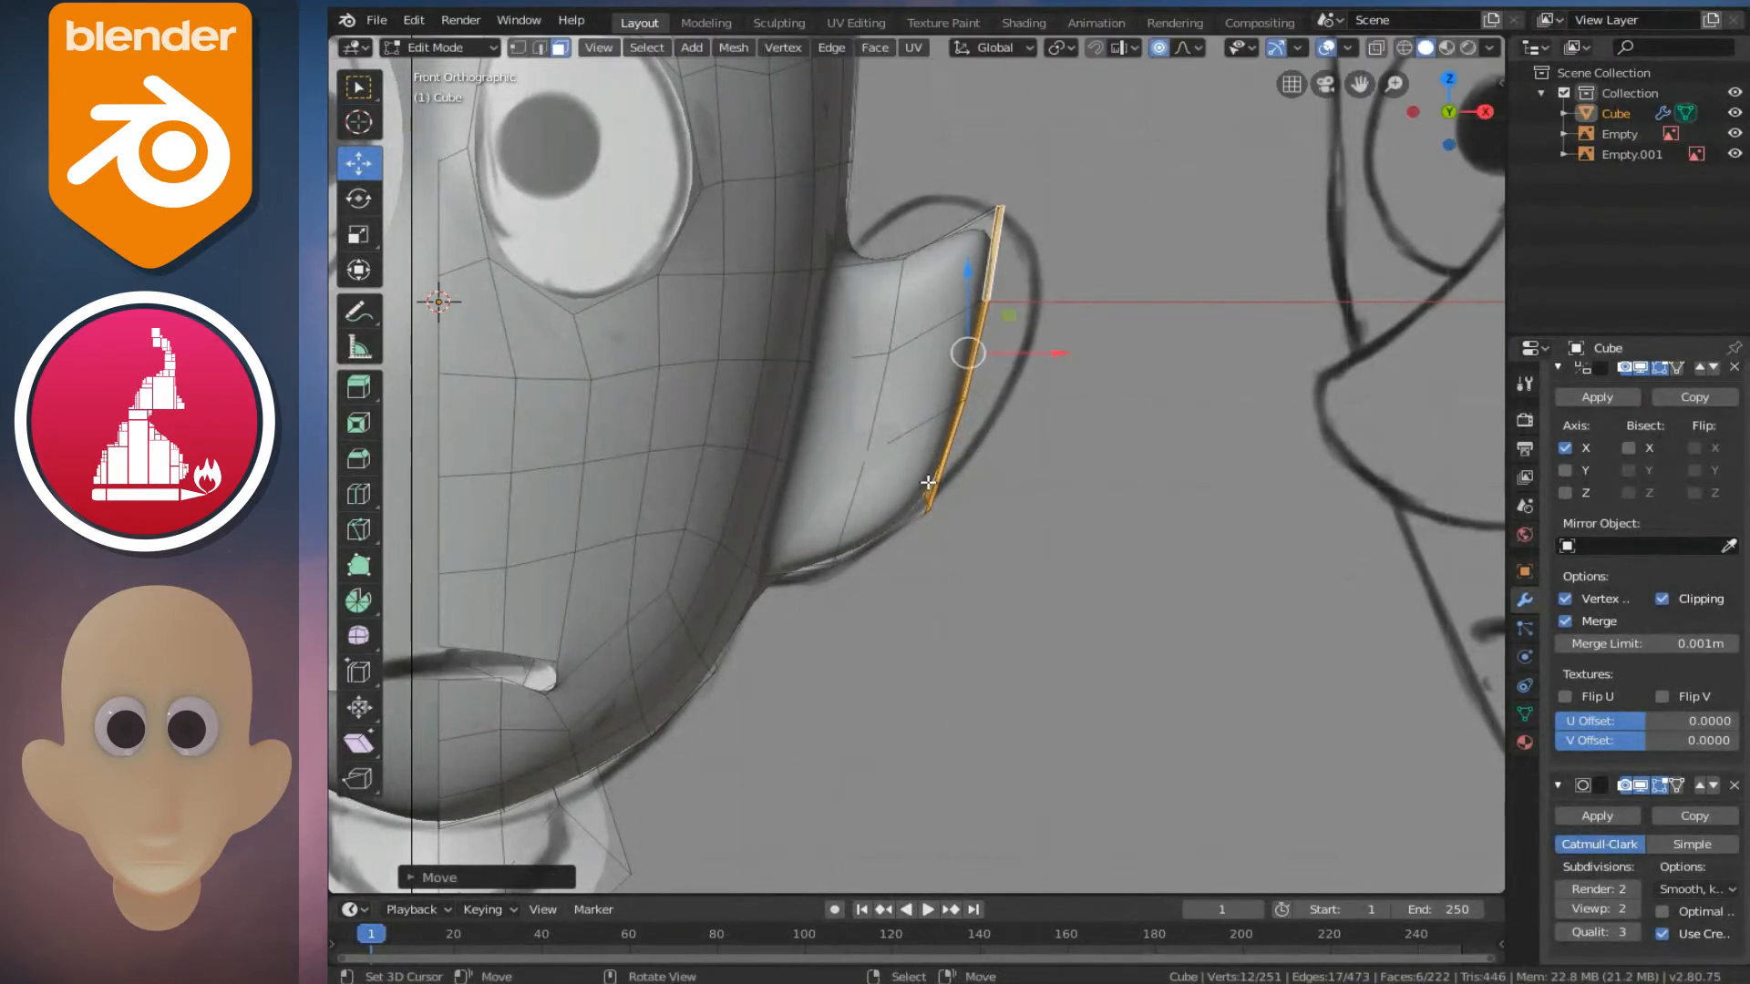
- Turn off proportional editing and extrude the ear faces outwards about 0.051 m along their normal
key(o)
shift+scroll(904, 519, up, 2)
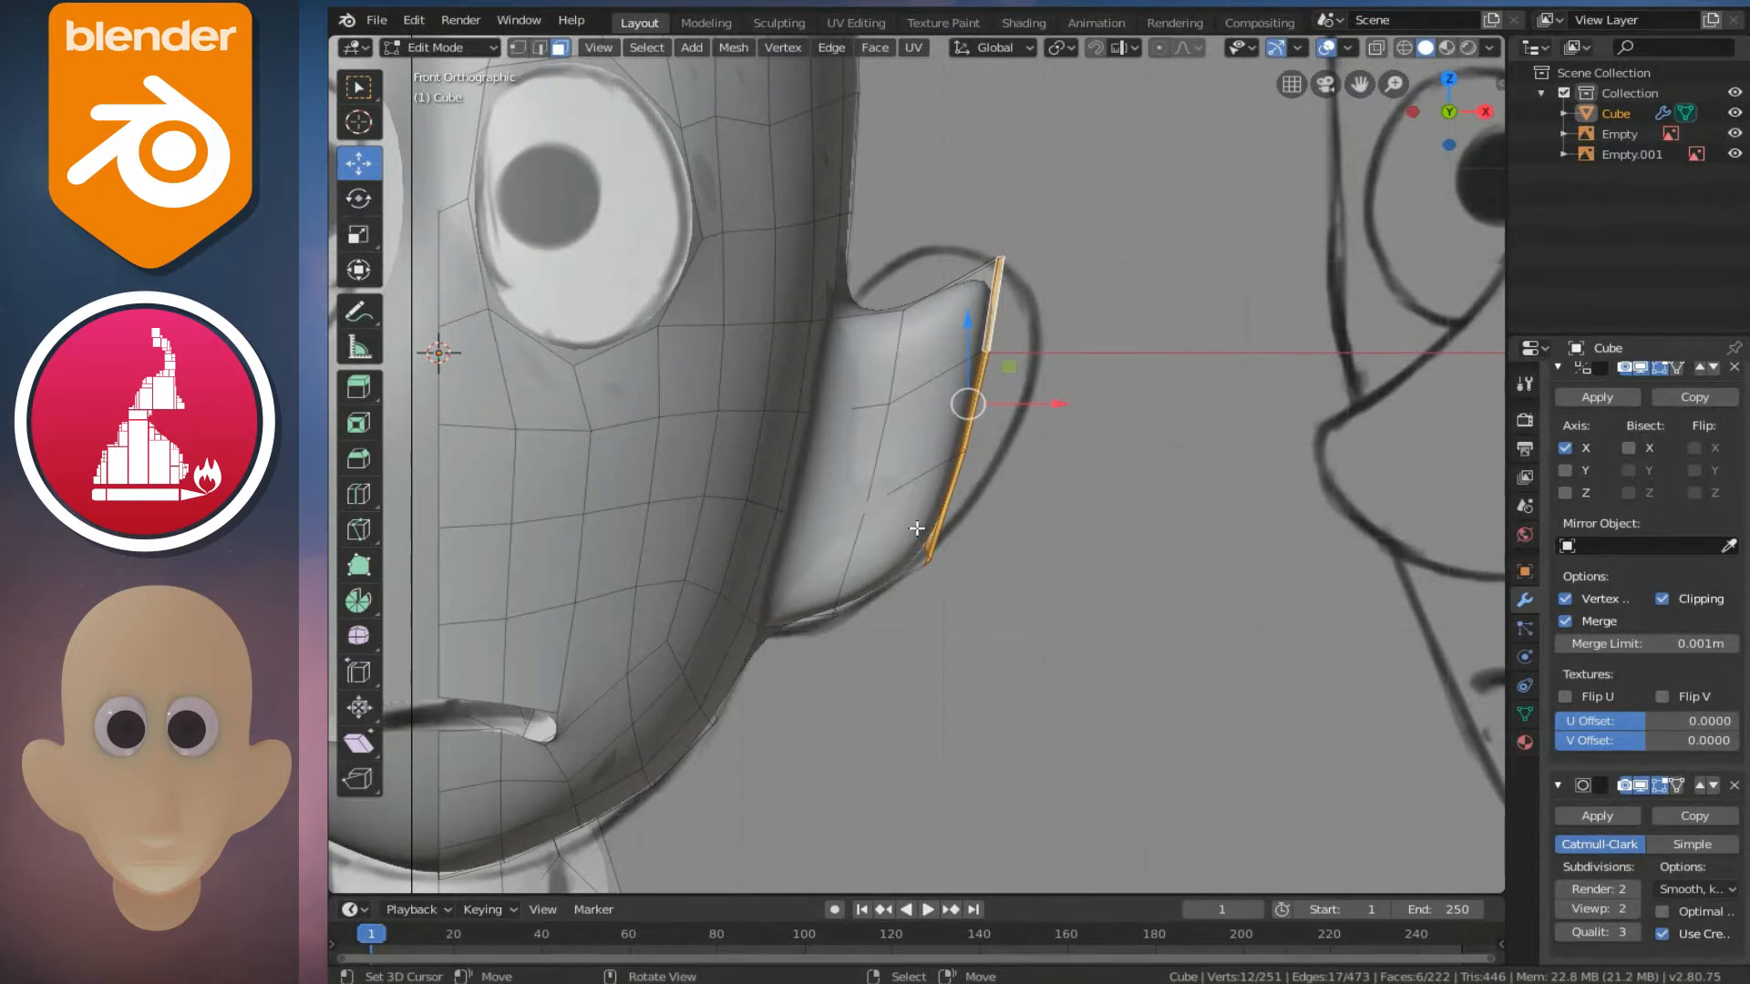
key(e)
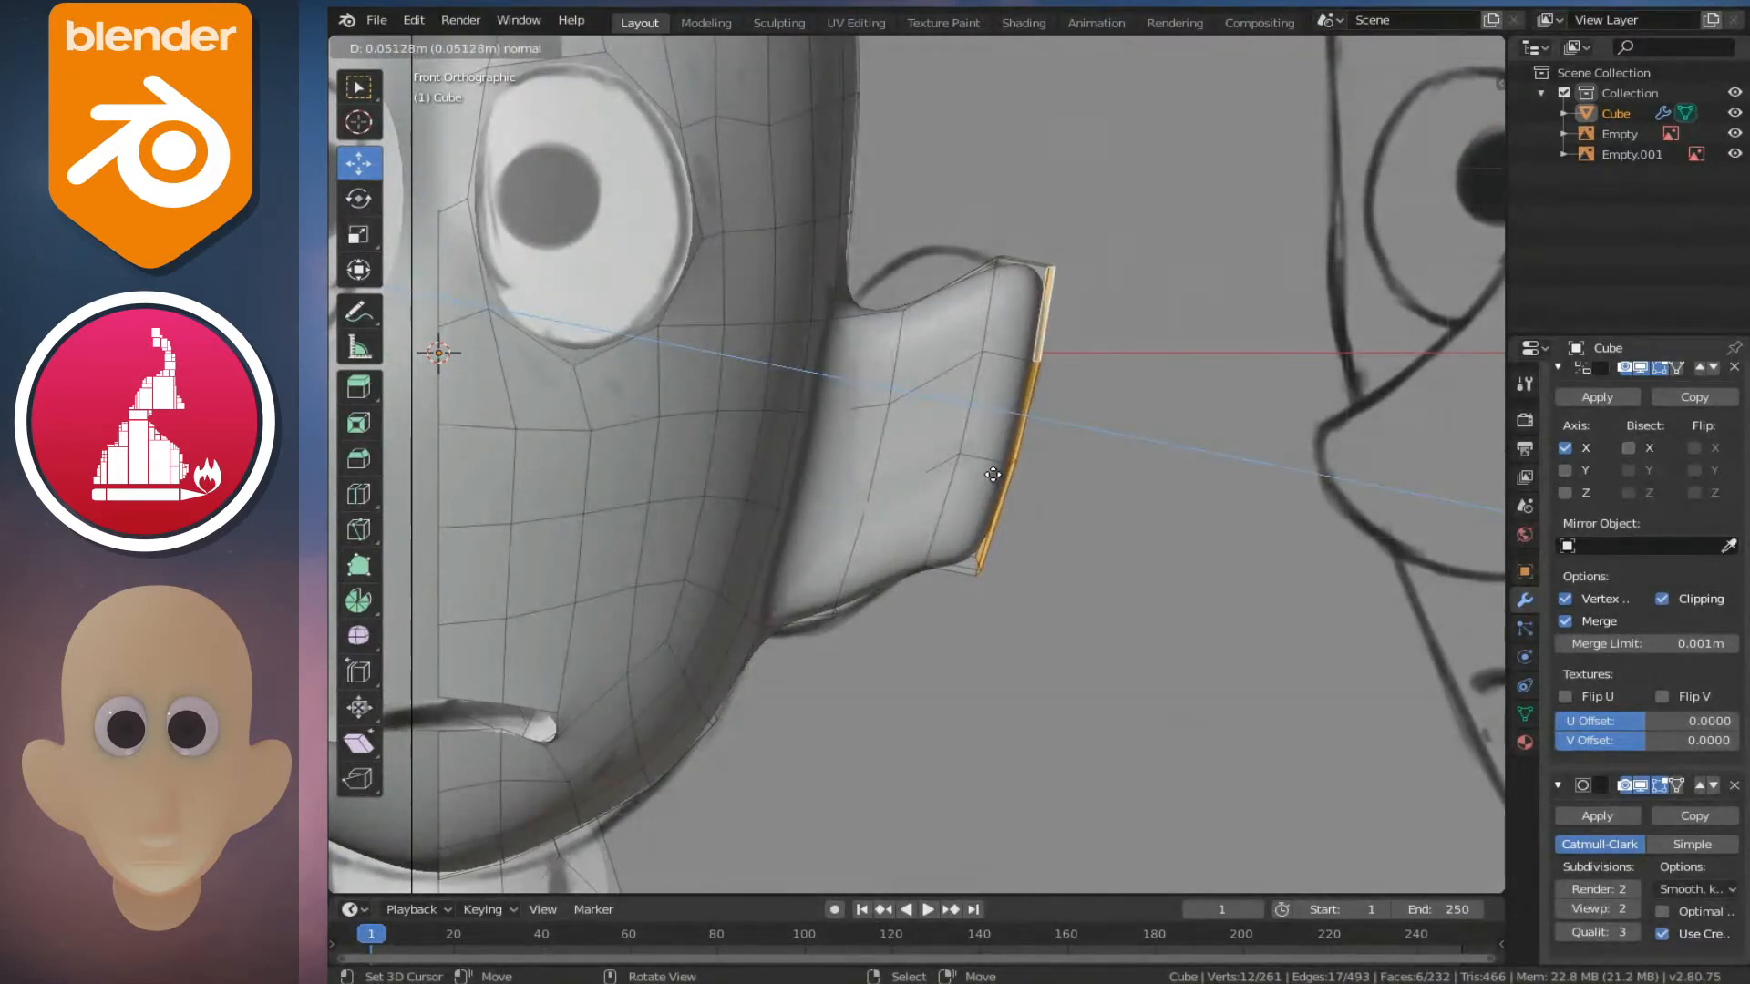
click(992, 474)
- In wireframe shading with vertex selection, move the ear's upper inner vertices inwards and up to the drawn outline
key(ctrl+Tab)
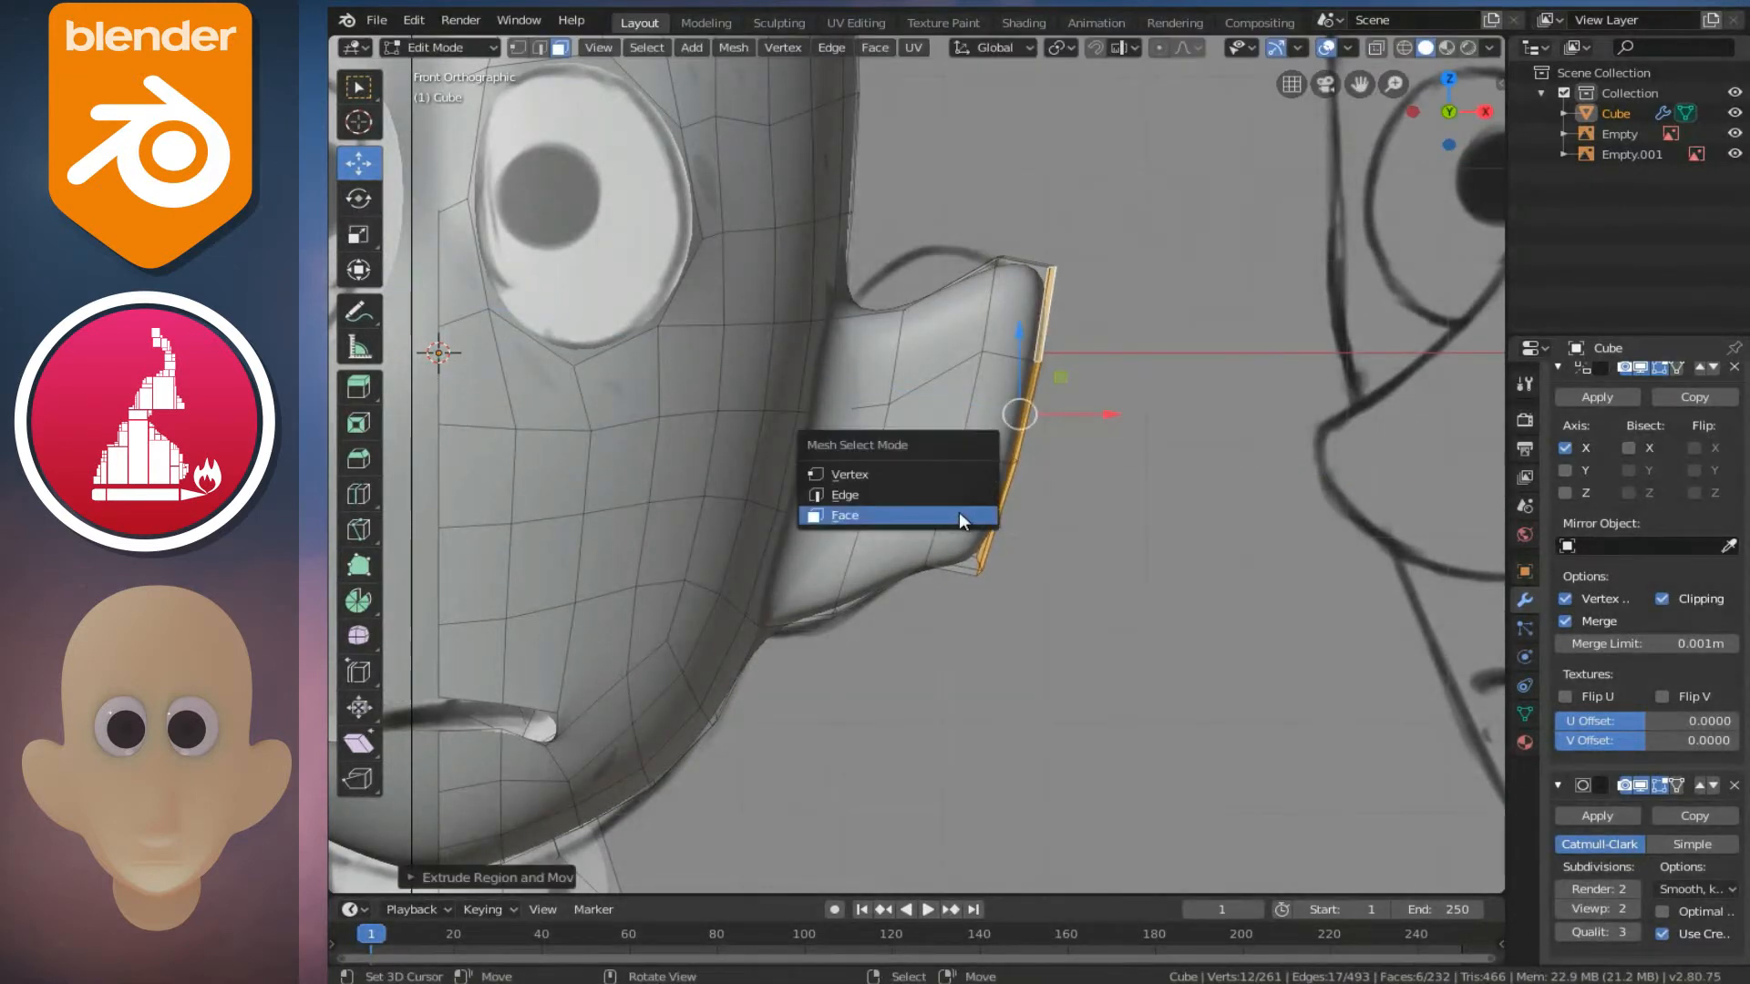
click(865, 474)
shift+scroll(963, 481, up, 2)
key(shift+z)
scroll(964, 481, down, 2)
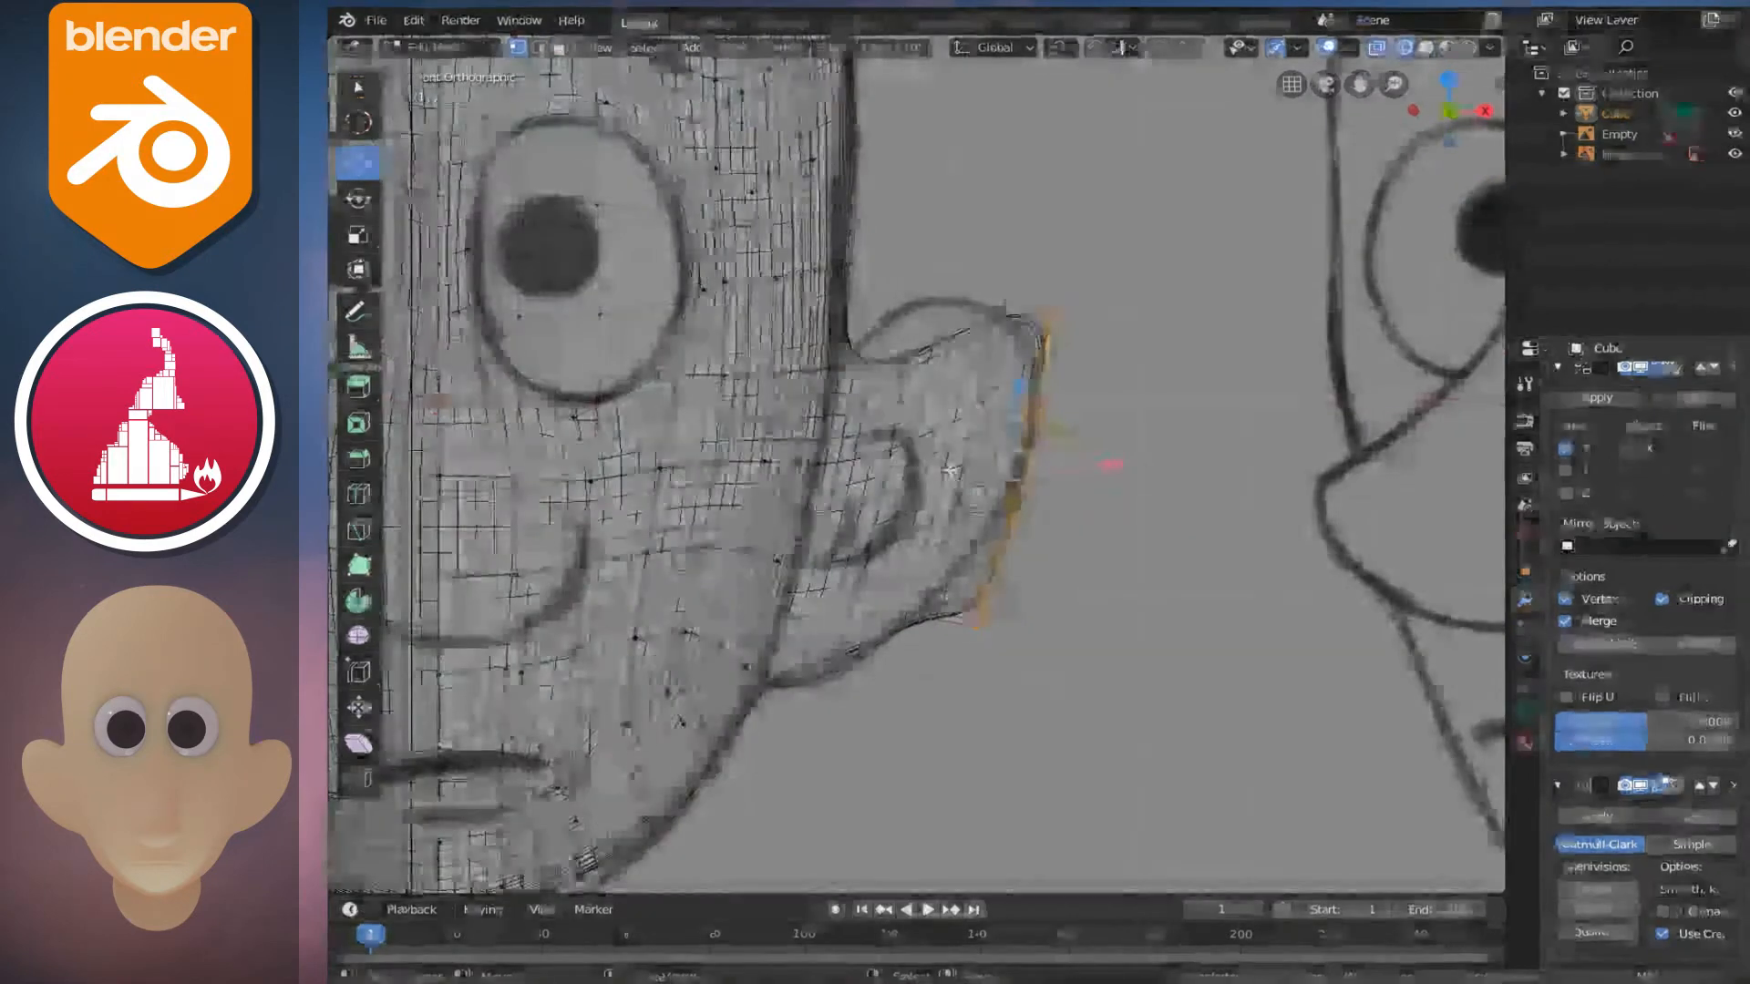
scroll(877, 394, up, 4)
click(898, 367)
key(c)
click(885, 351)
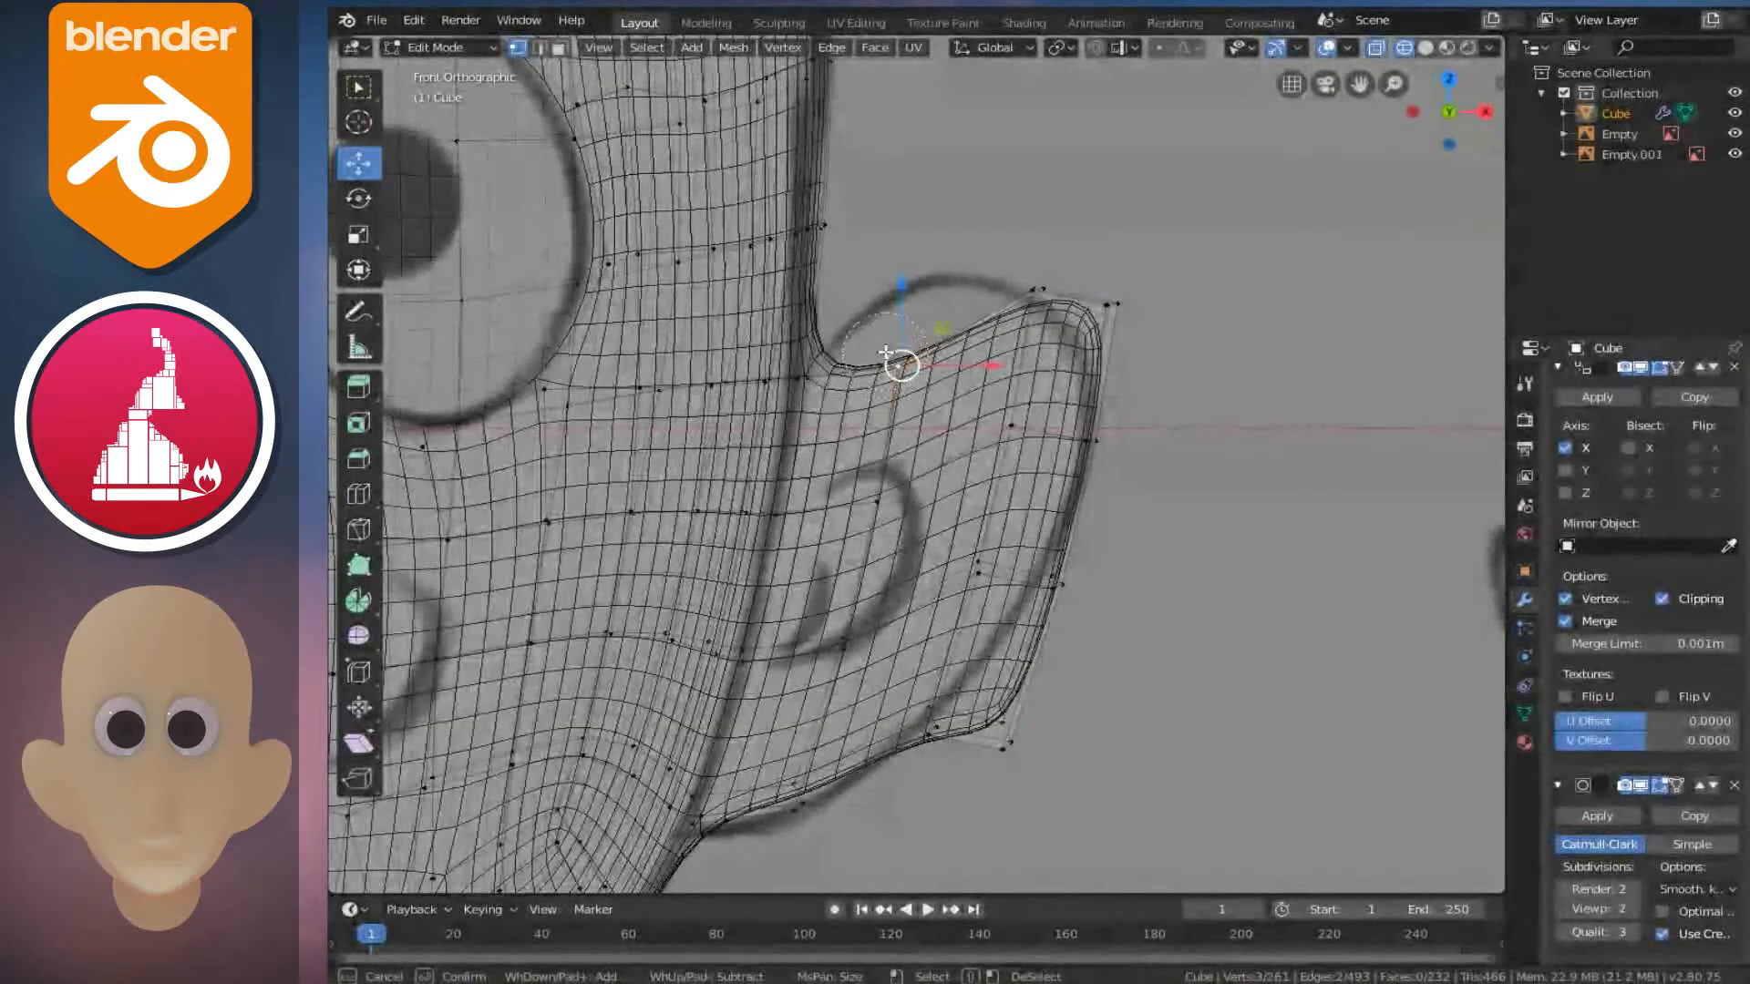
key(Escape)
key(g)
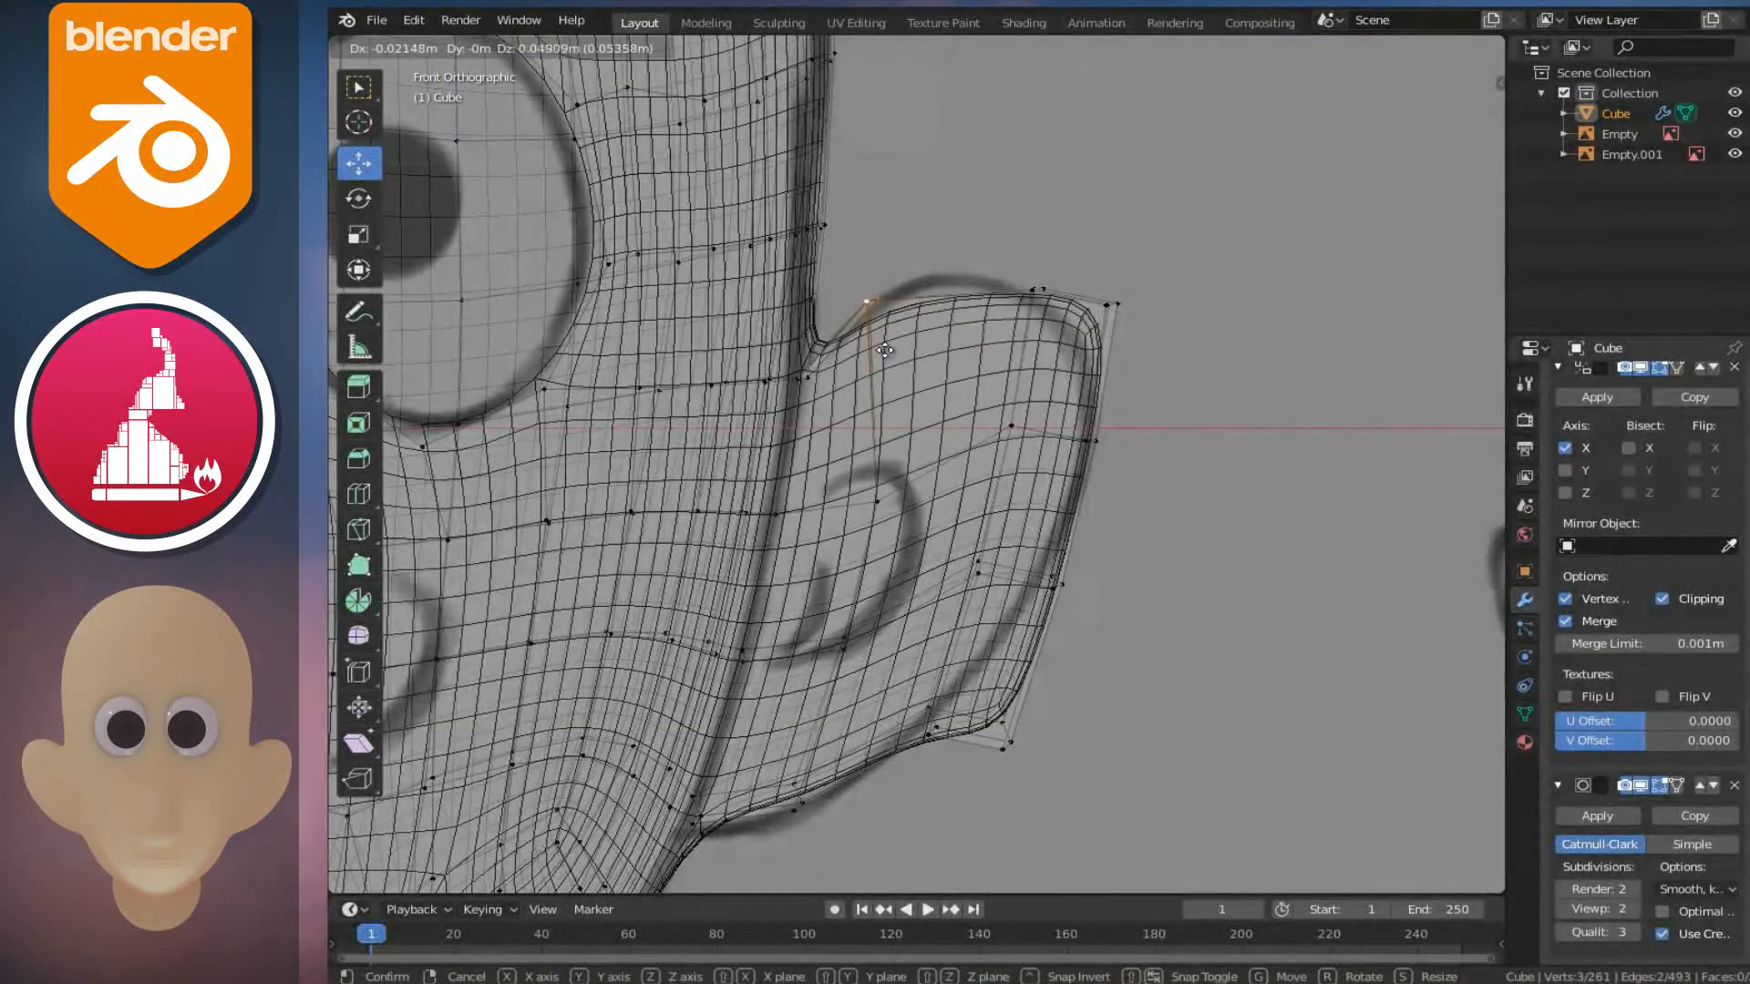
click(882, 321)
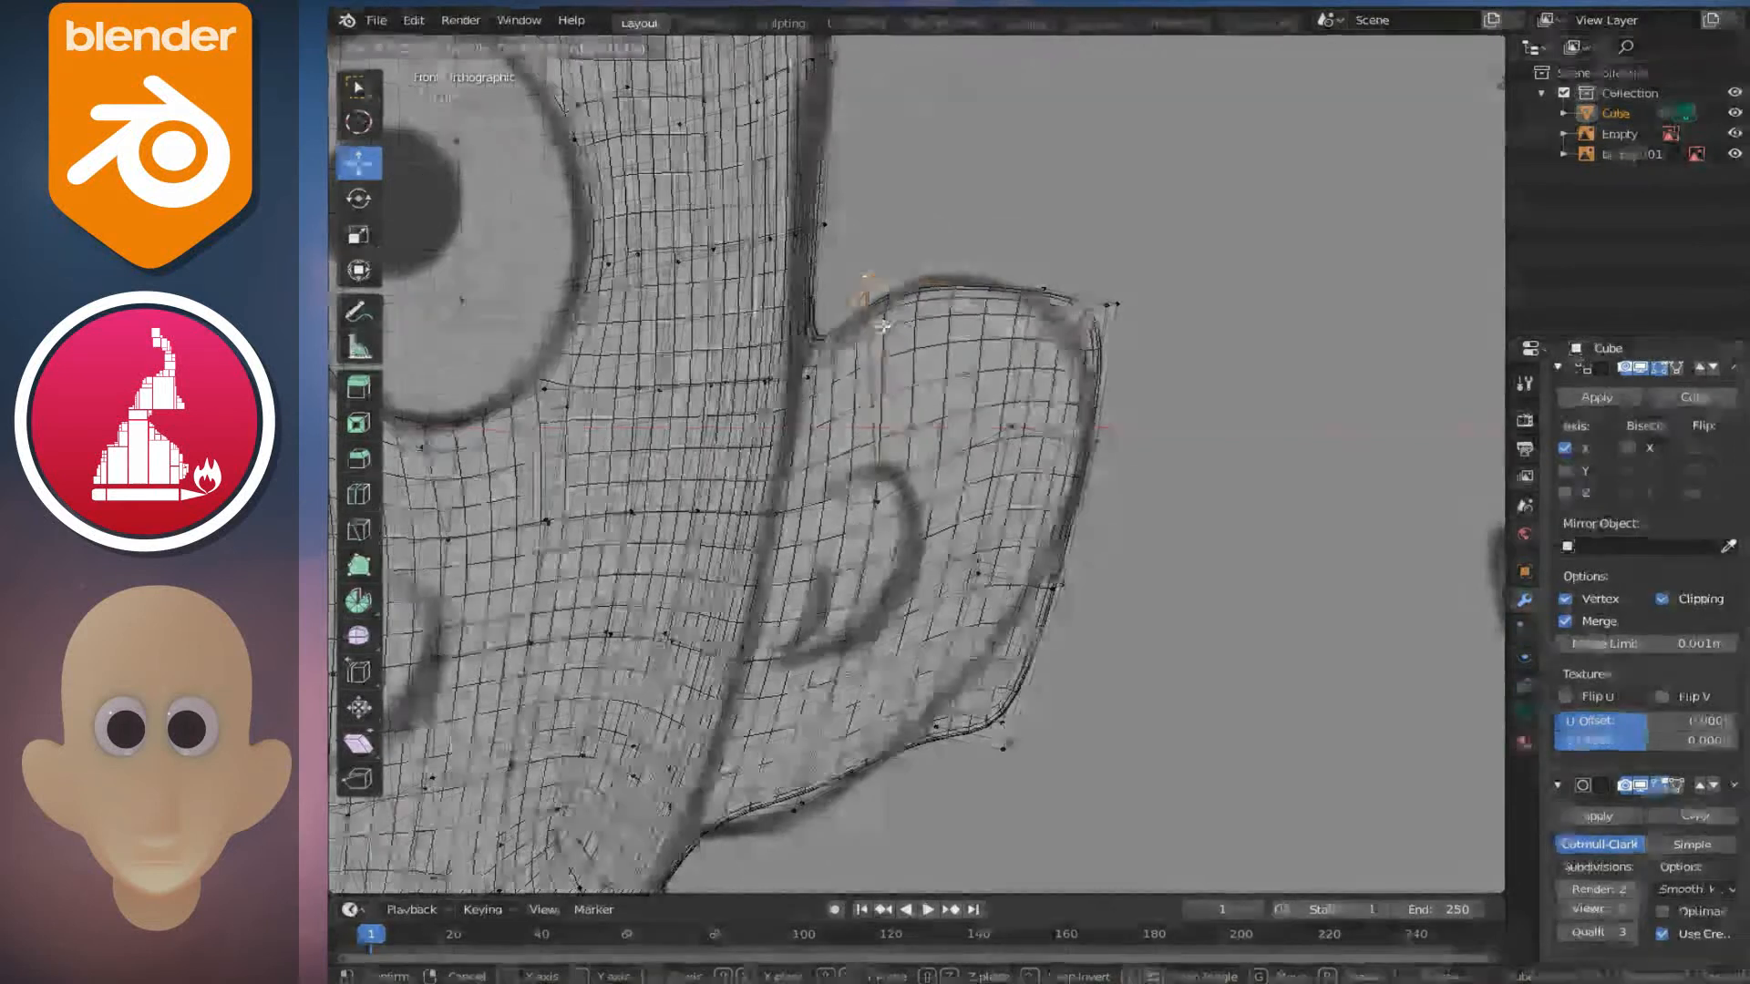
- Move the middle vertices of the ear's upper edge inwards and slightly up to round the top of the ear
click(1042, 290)
key(c)
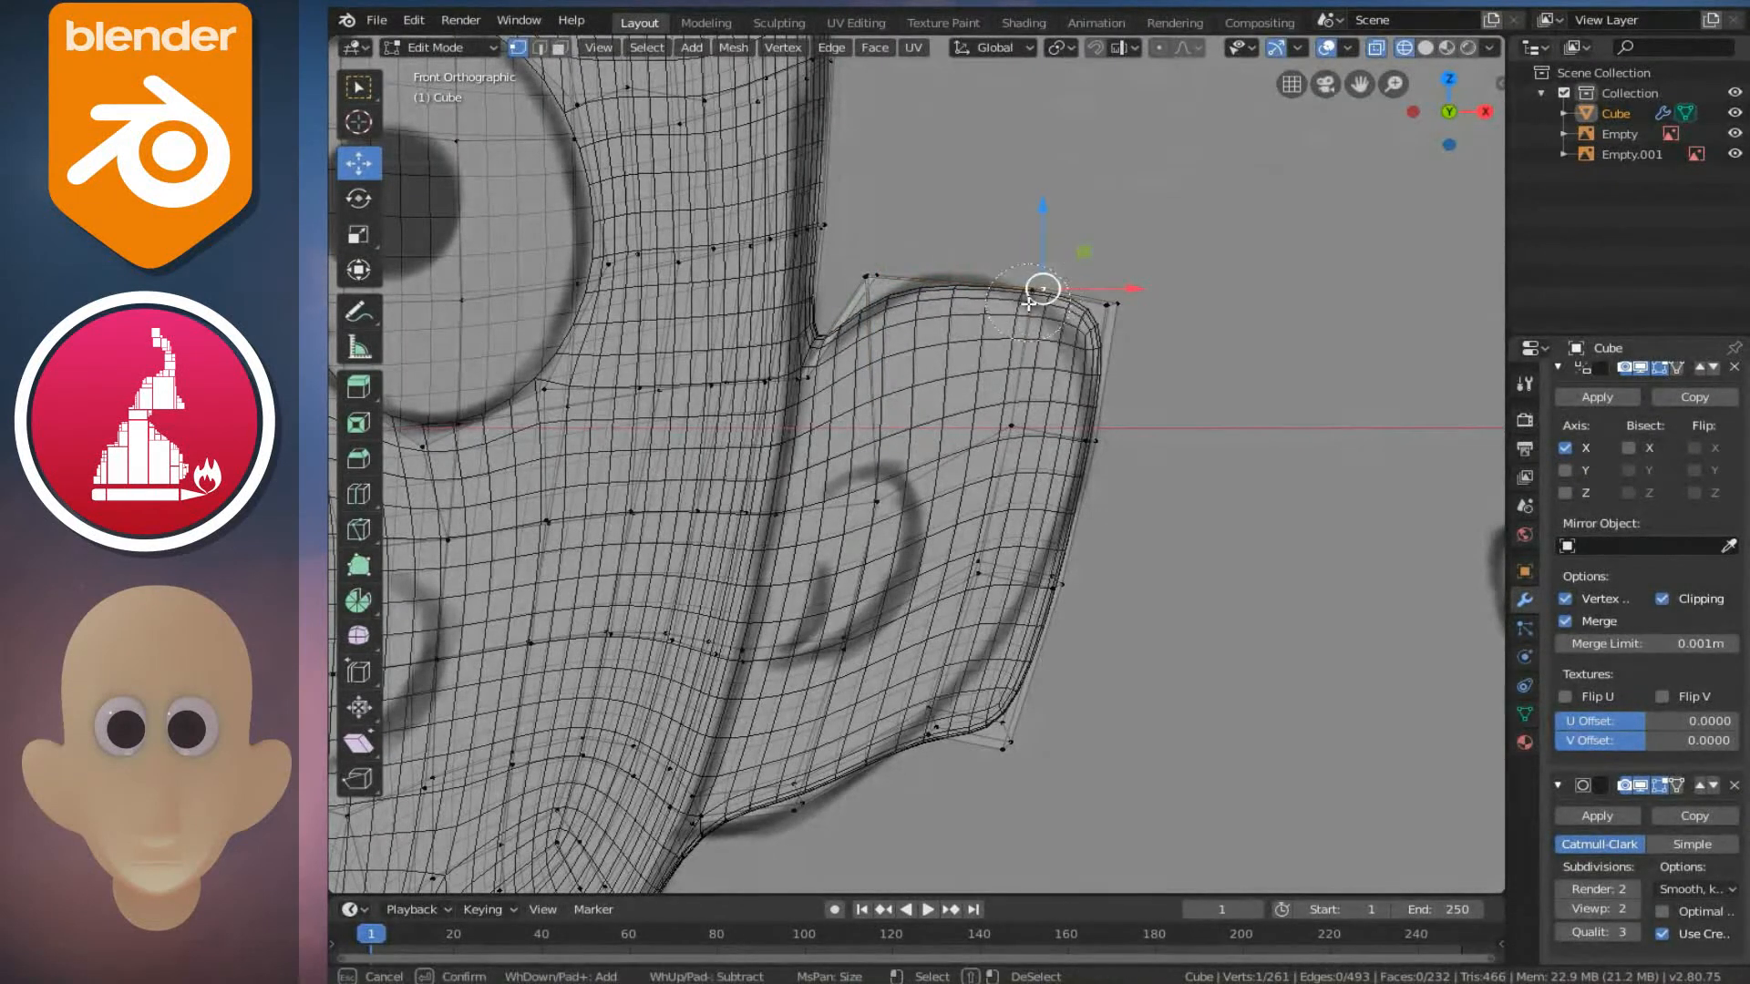
key(Escape)
key(g)
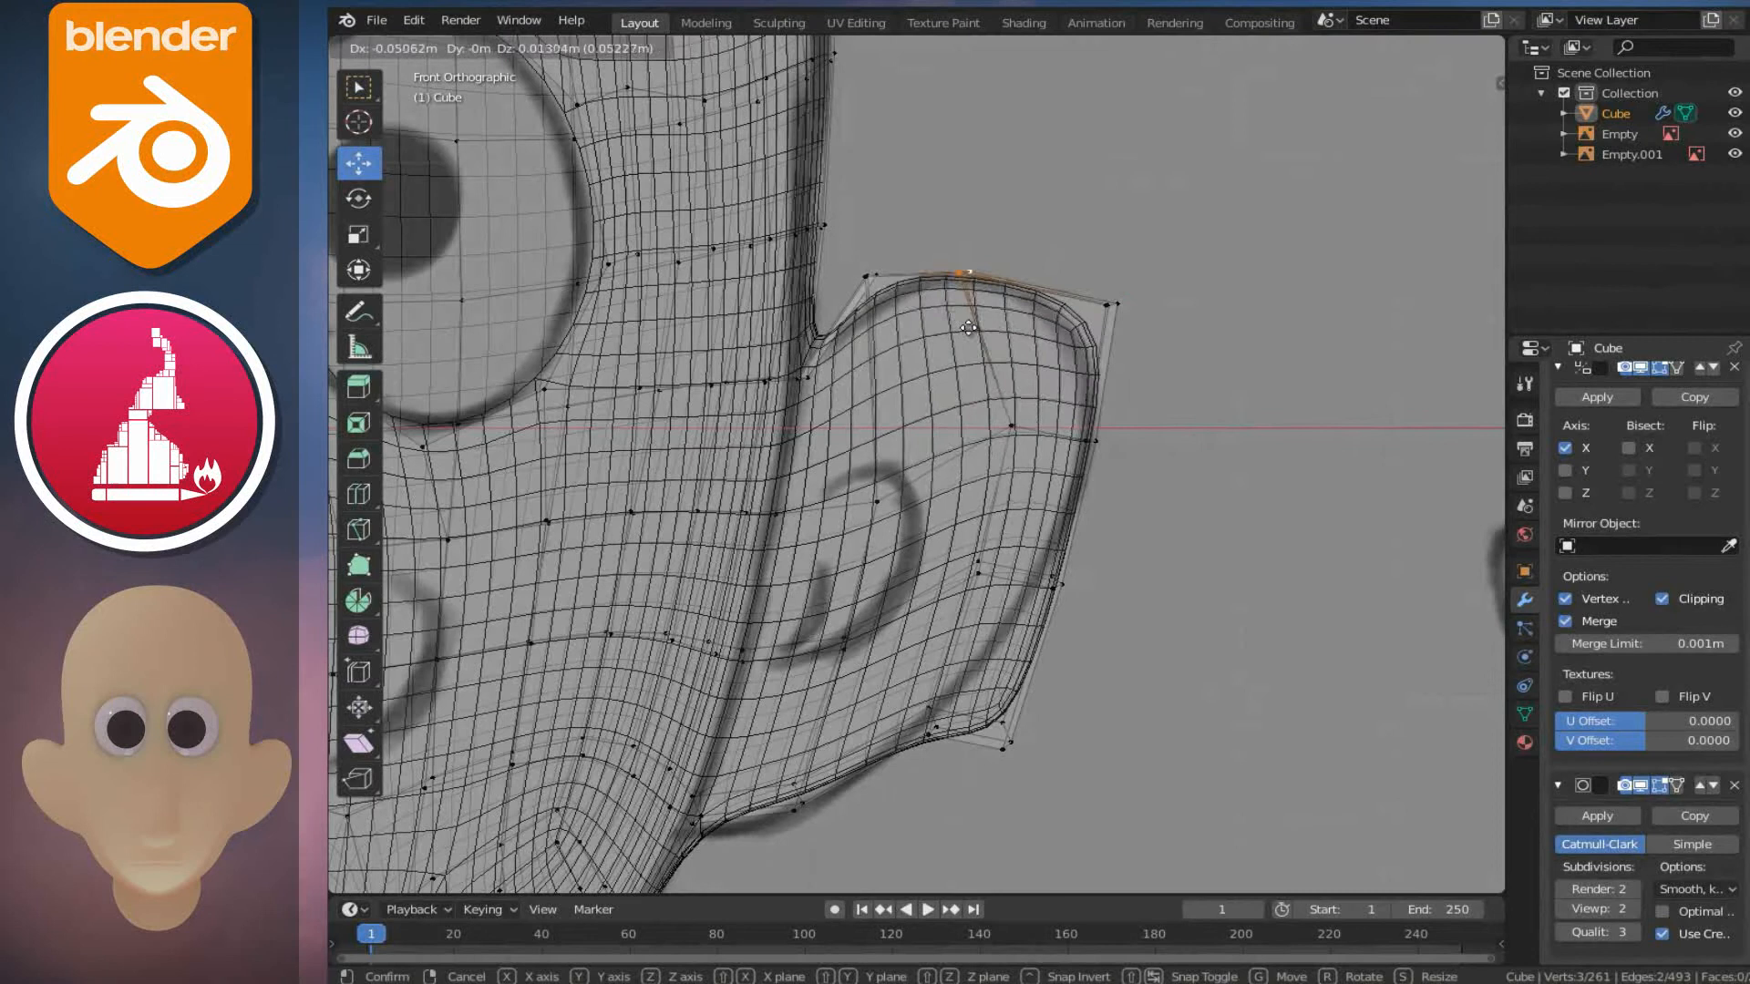
click(982, 333)
- Move the ear's upper outer corner vertices inwards and down onto the drawn outline
click(1111, 304)
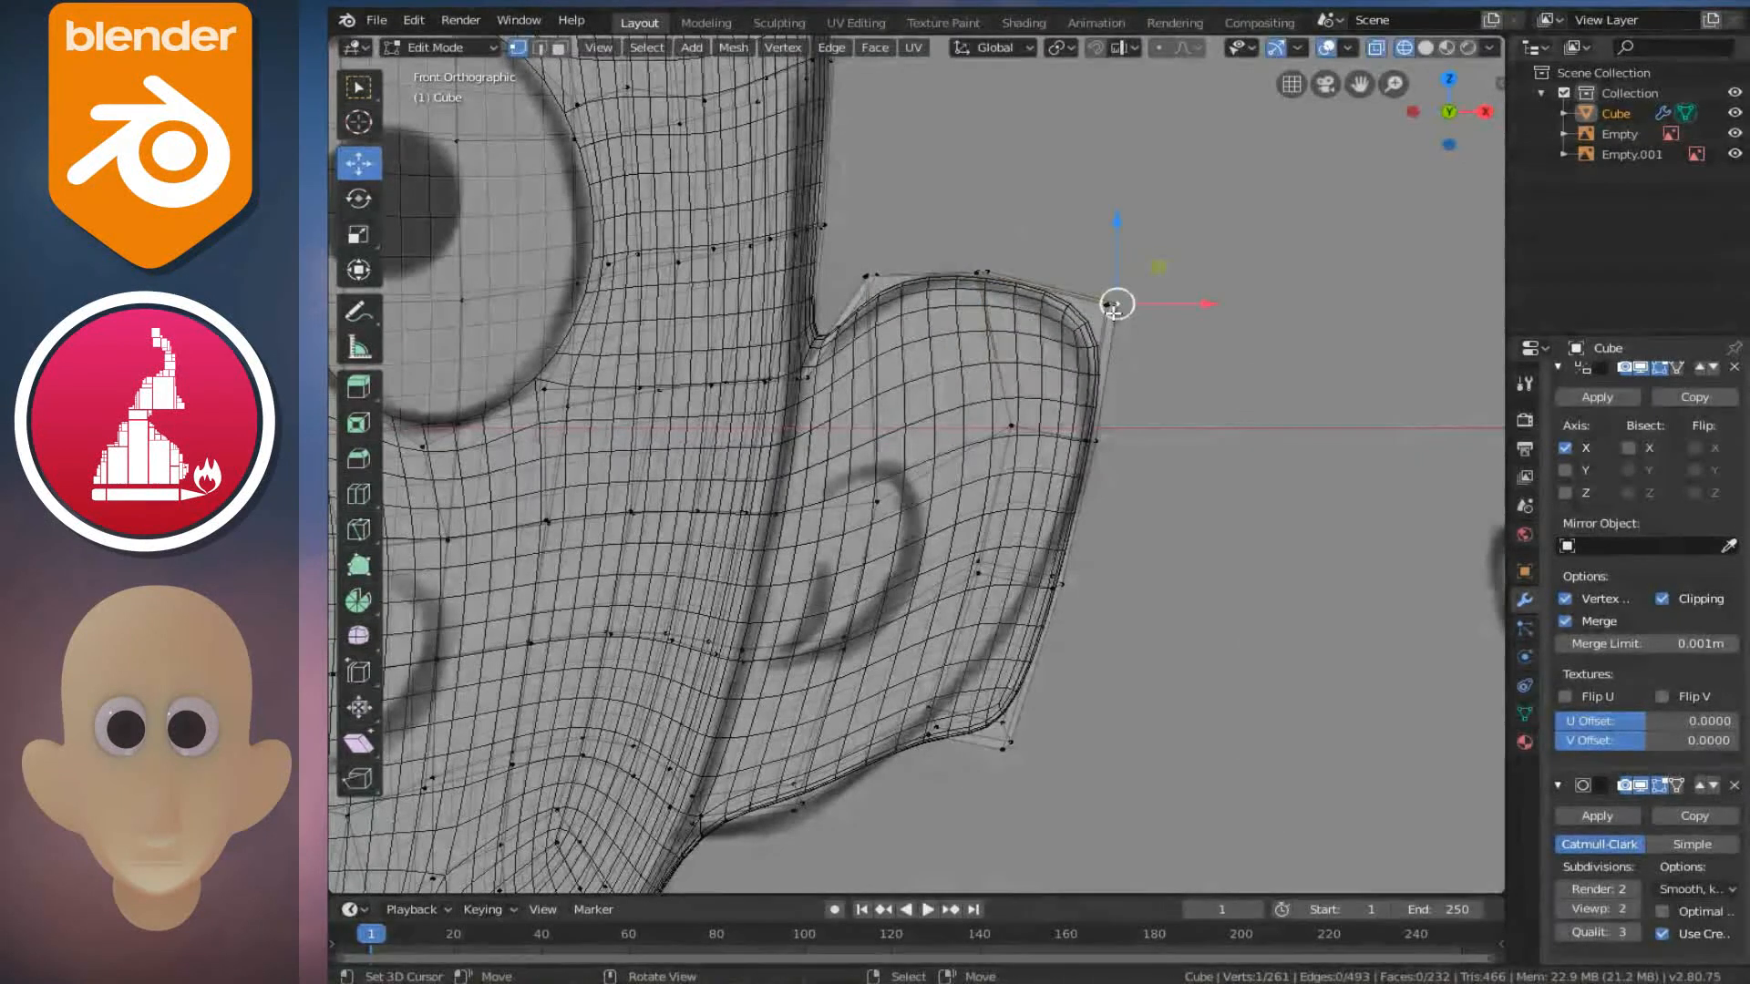
key(c)
key(Escape)
key(g)
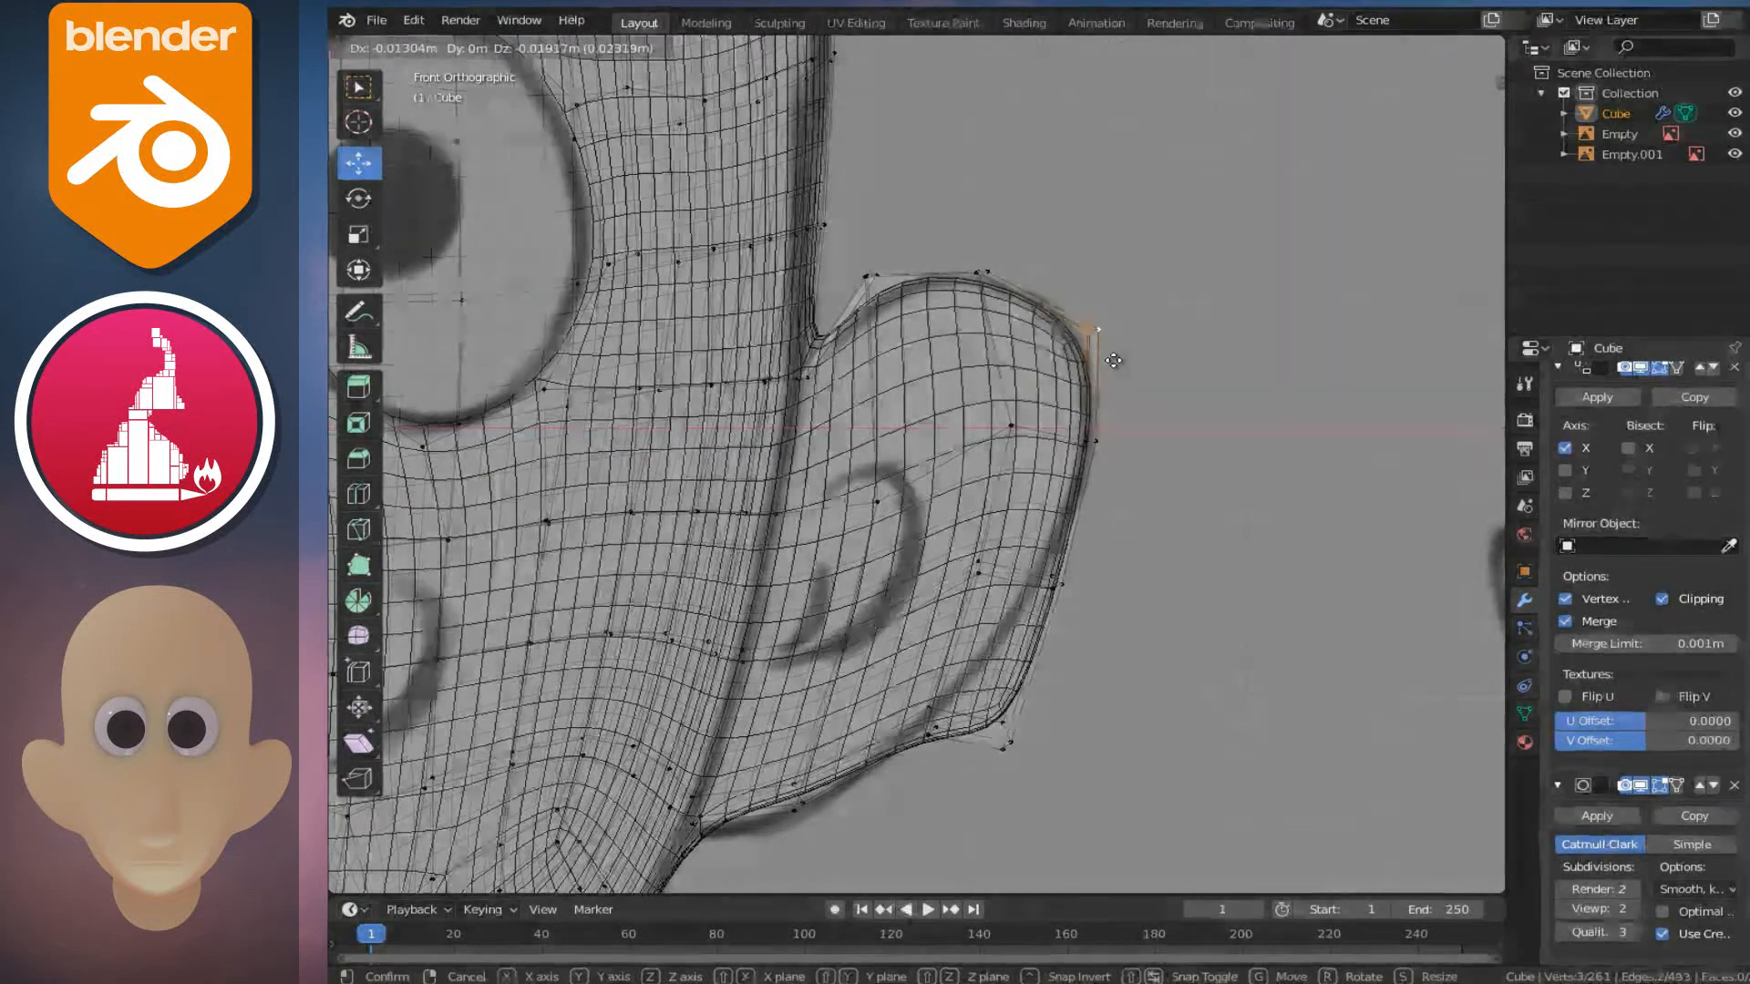
click(1108, 362)
- Move the inner vertices of the ear's lower edge about 0.021 m inwards and 0.031 m down
shift+middle_drag(947, 675, 946, 520)
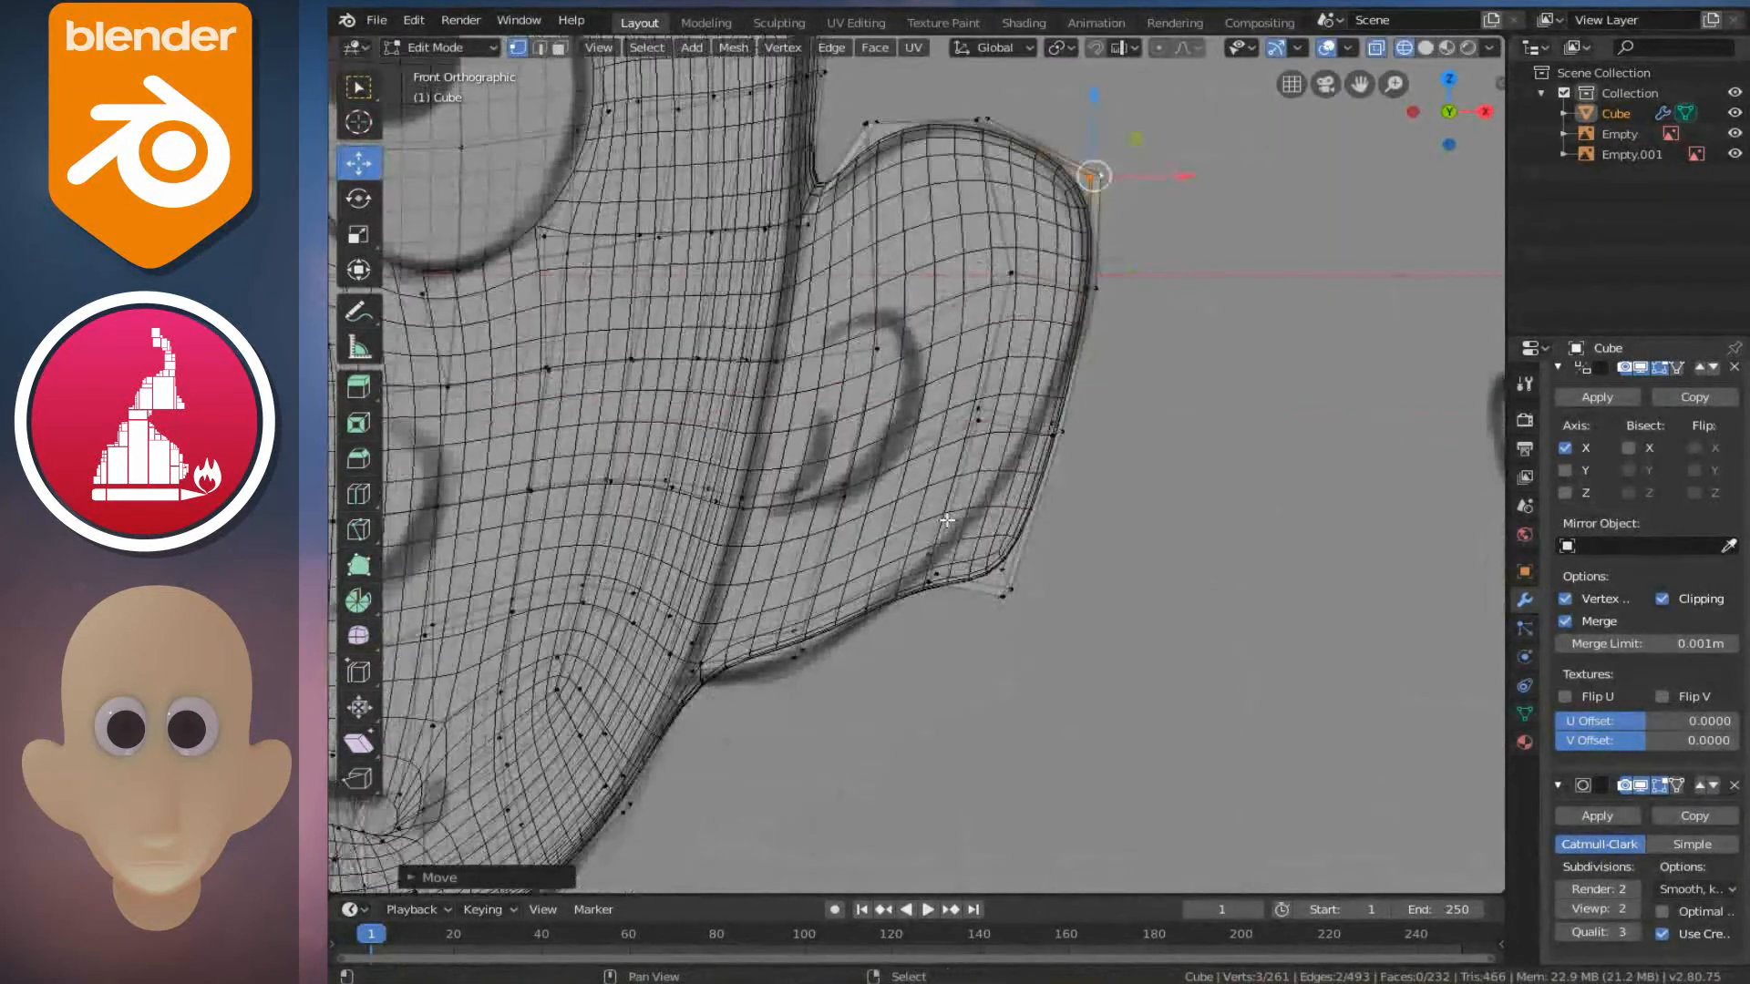
scroll(849, 587, up, 4)
click(849, 587)
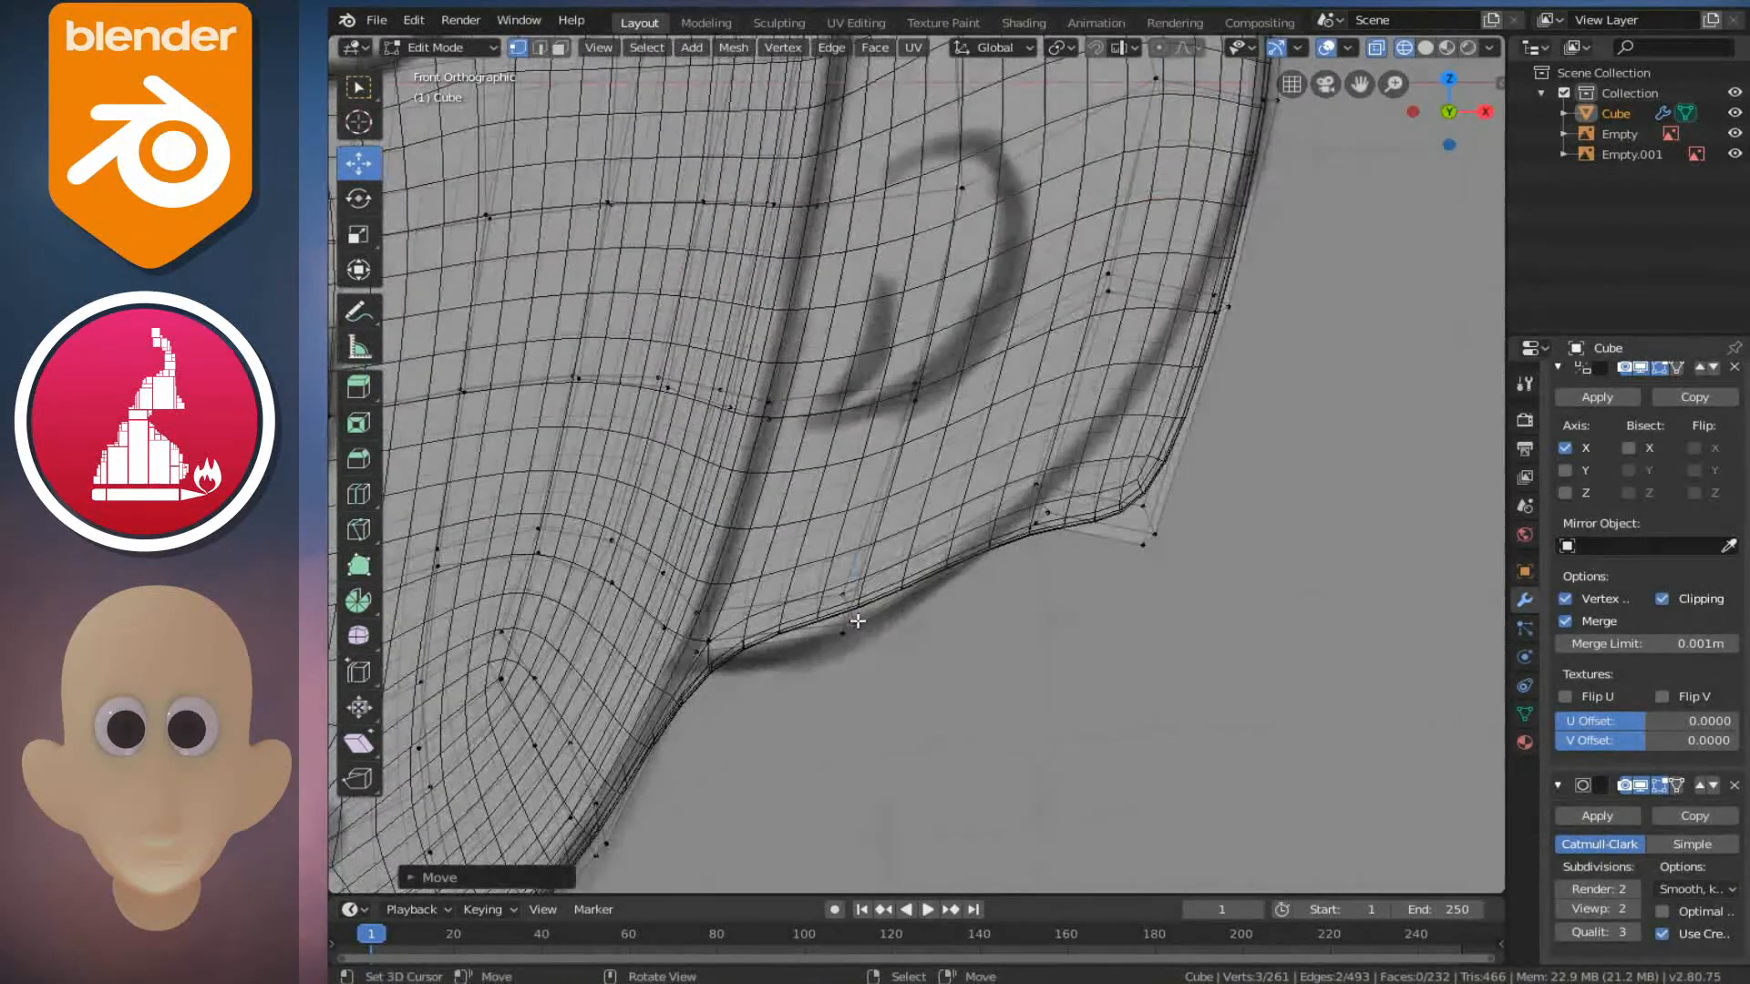
key(g)
key(Escape)
key(g)
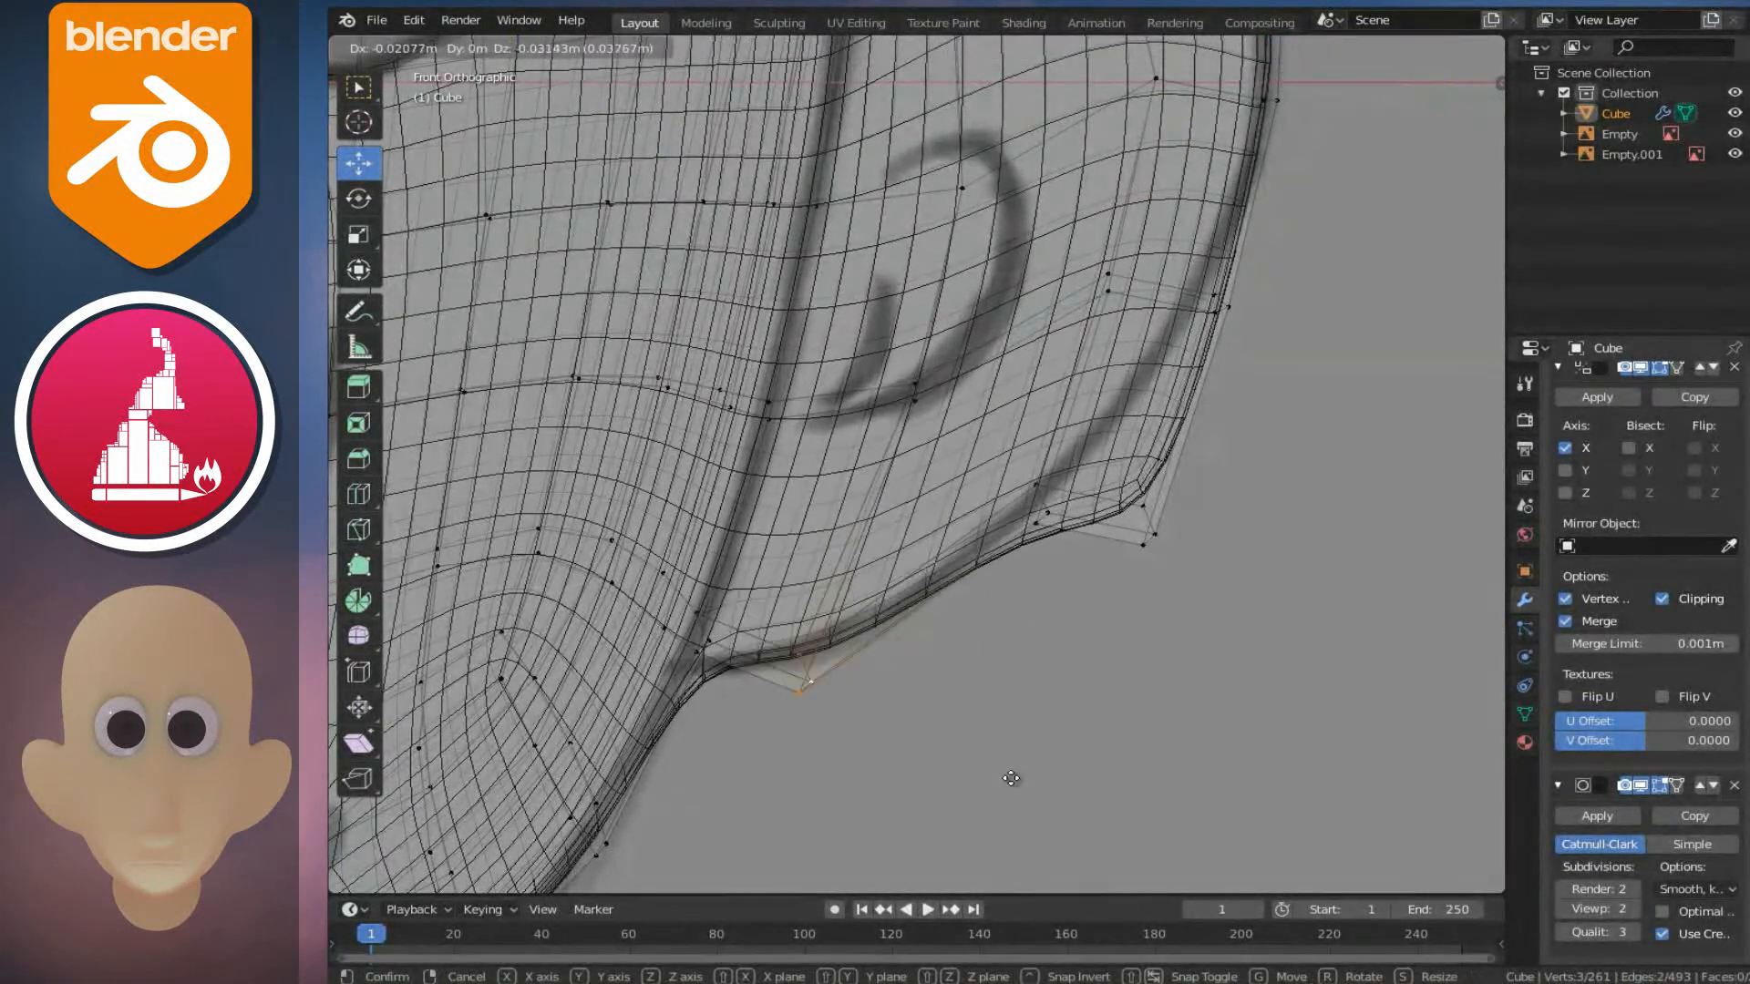
click(1011, 778)
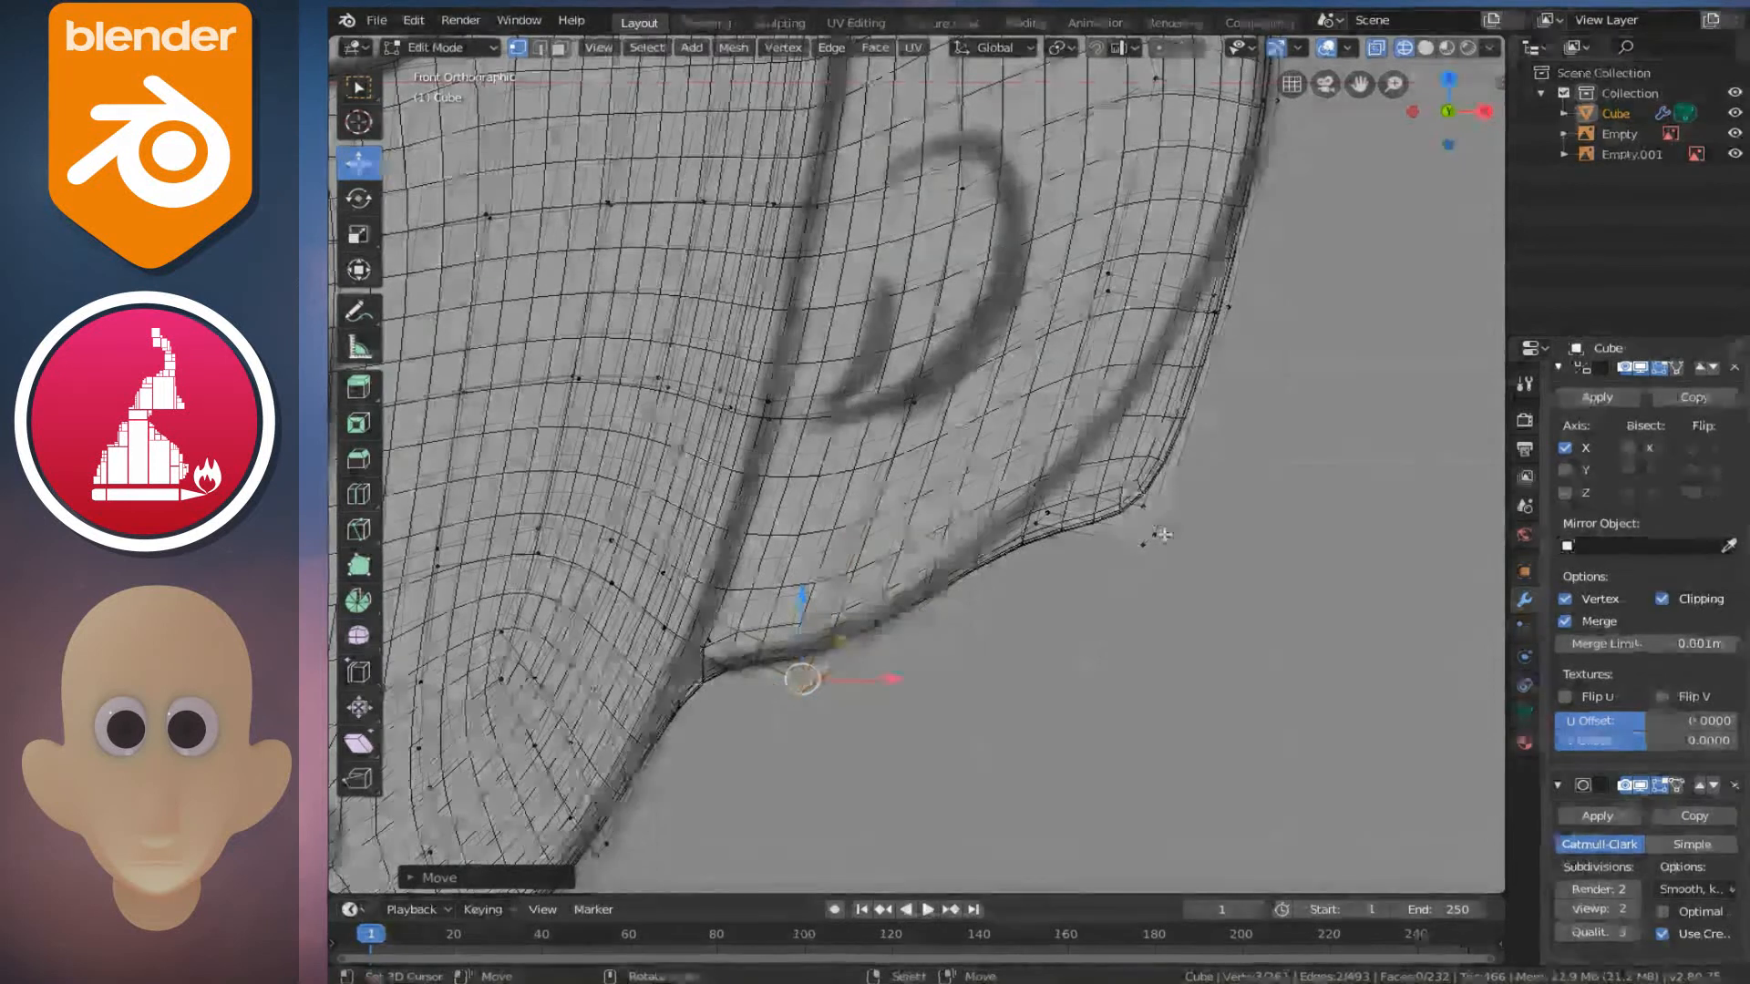
- Move the middle vertices of the ear's lower edge about 0.038 m inwards and 0.032 m down
key(c)
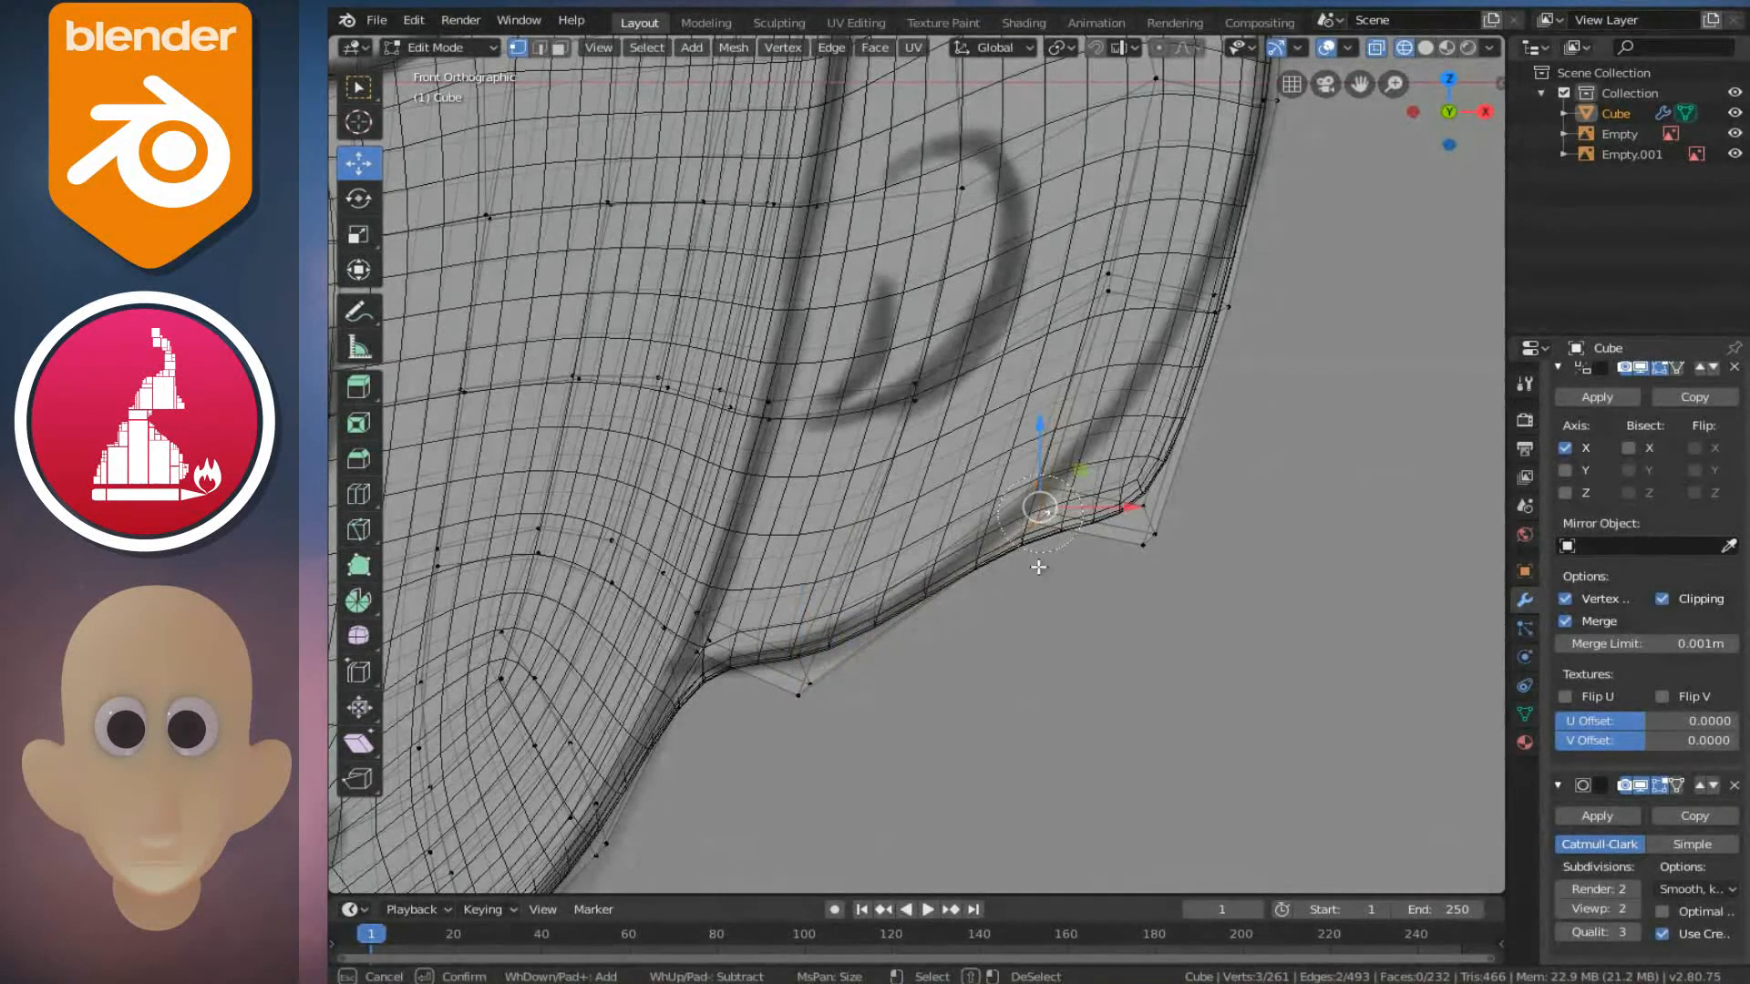
key(g)
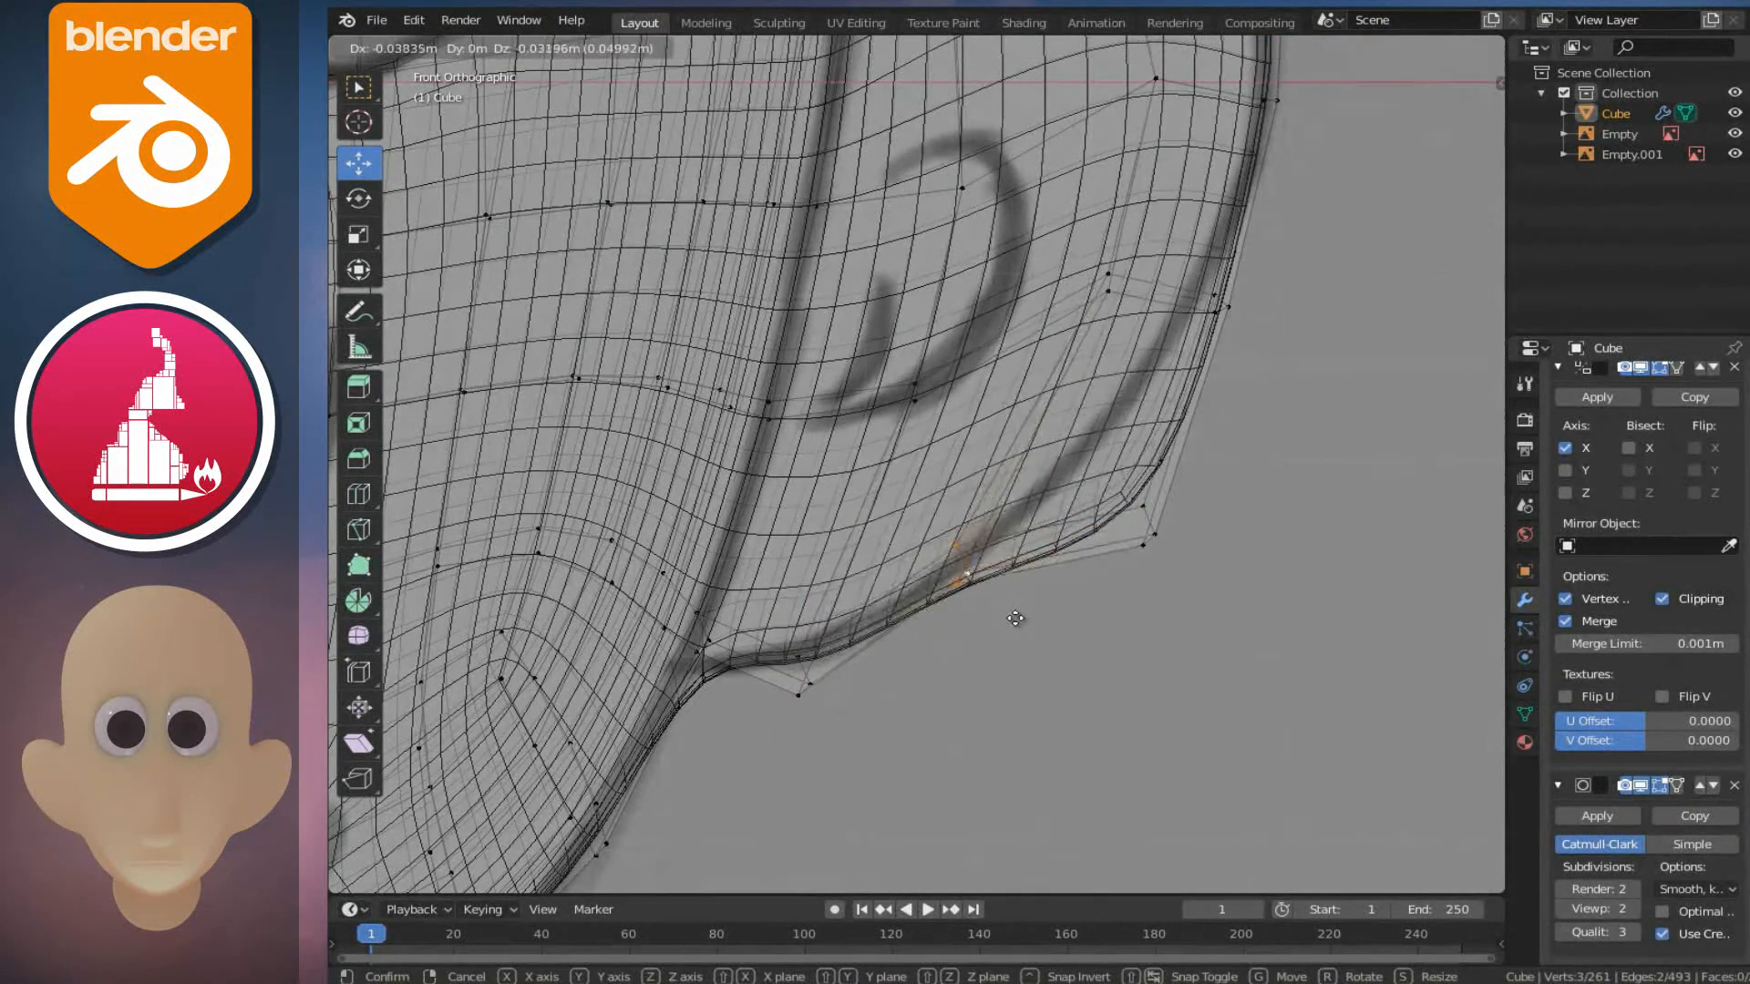
click(1010, 615)
- Move the ear's lower outer corner vertices up and slightly inwards to meet the drawn outline
click(1150, 531)
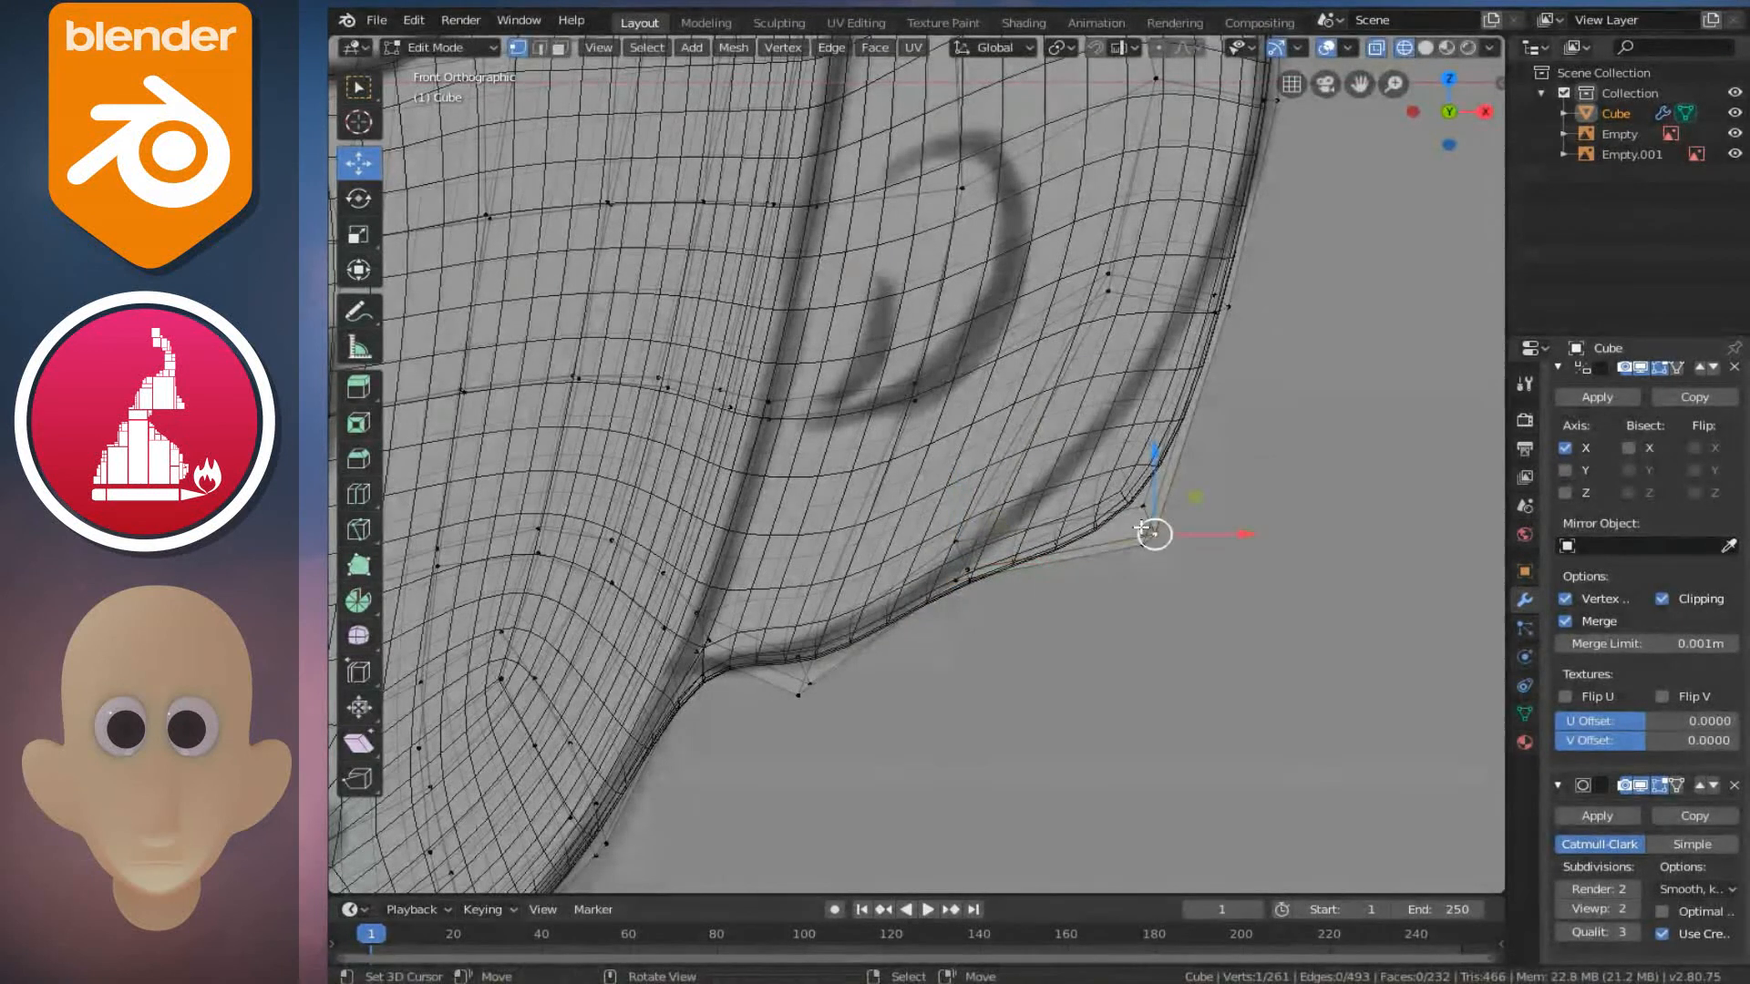
key(c)
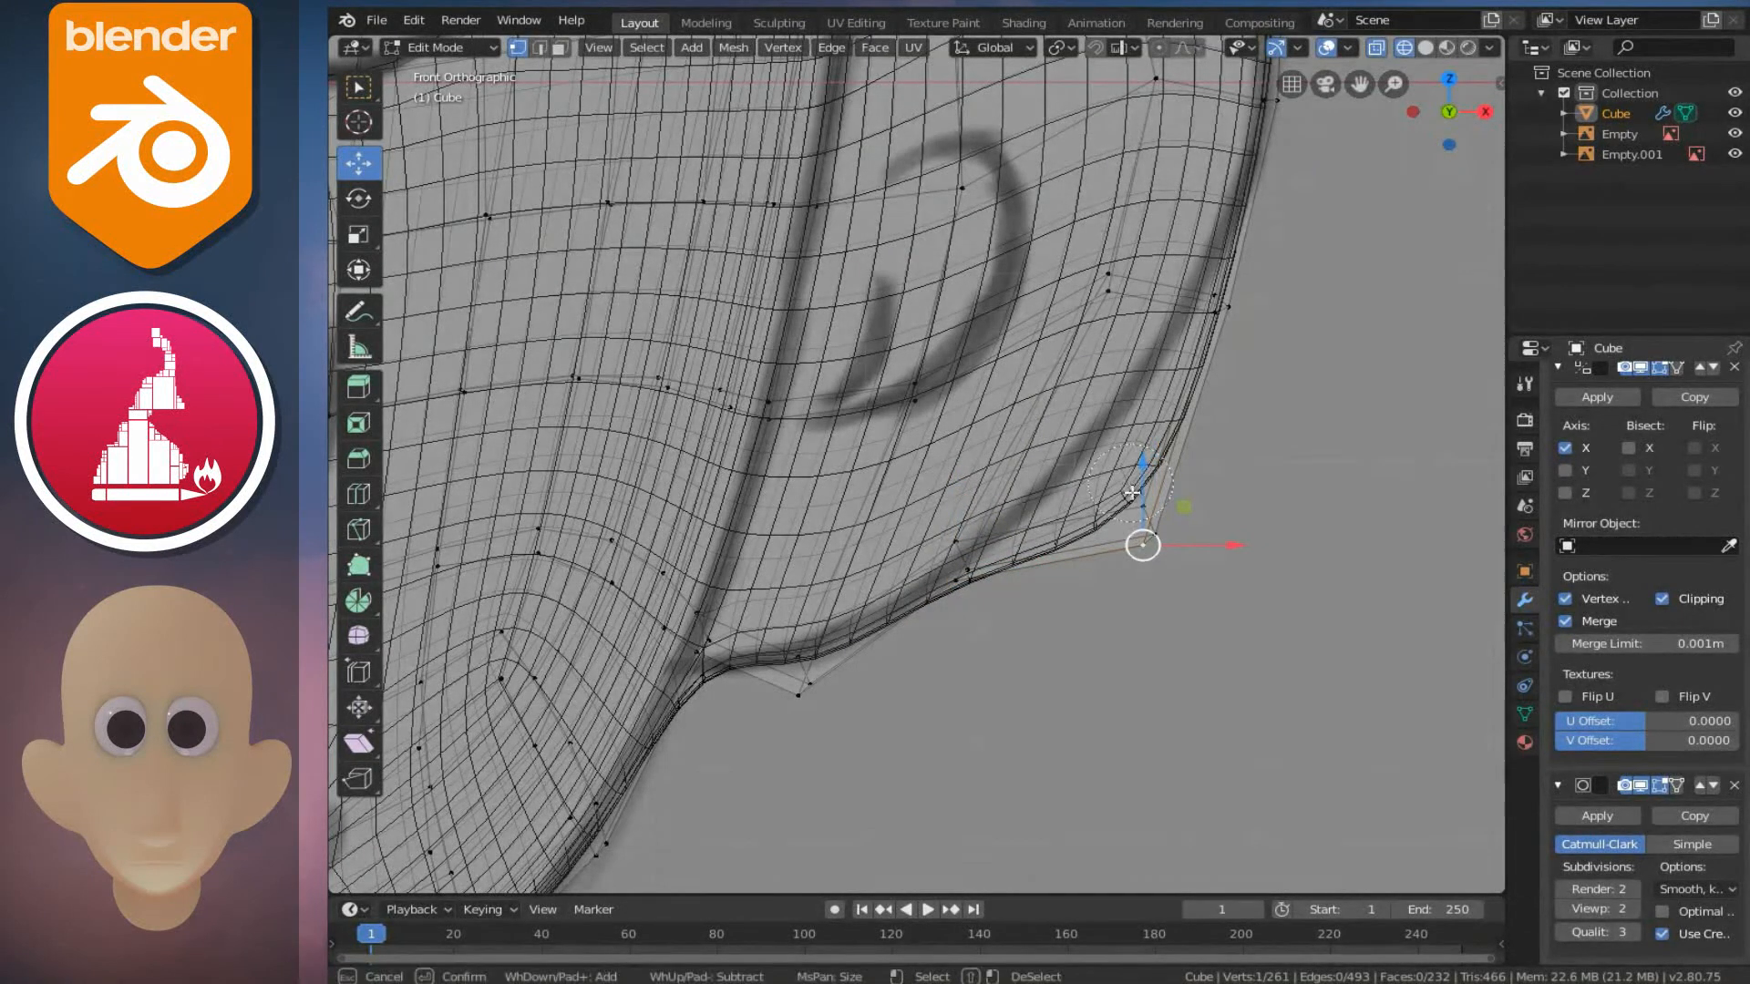
key(Escape)
key(g)
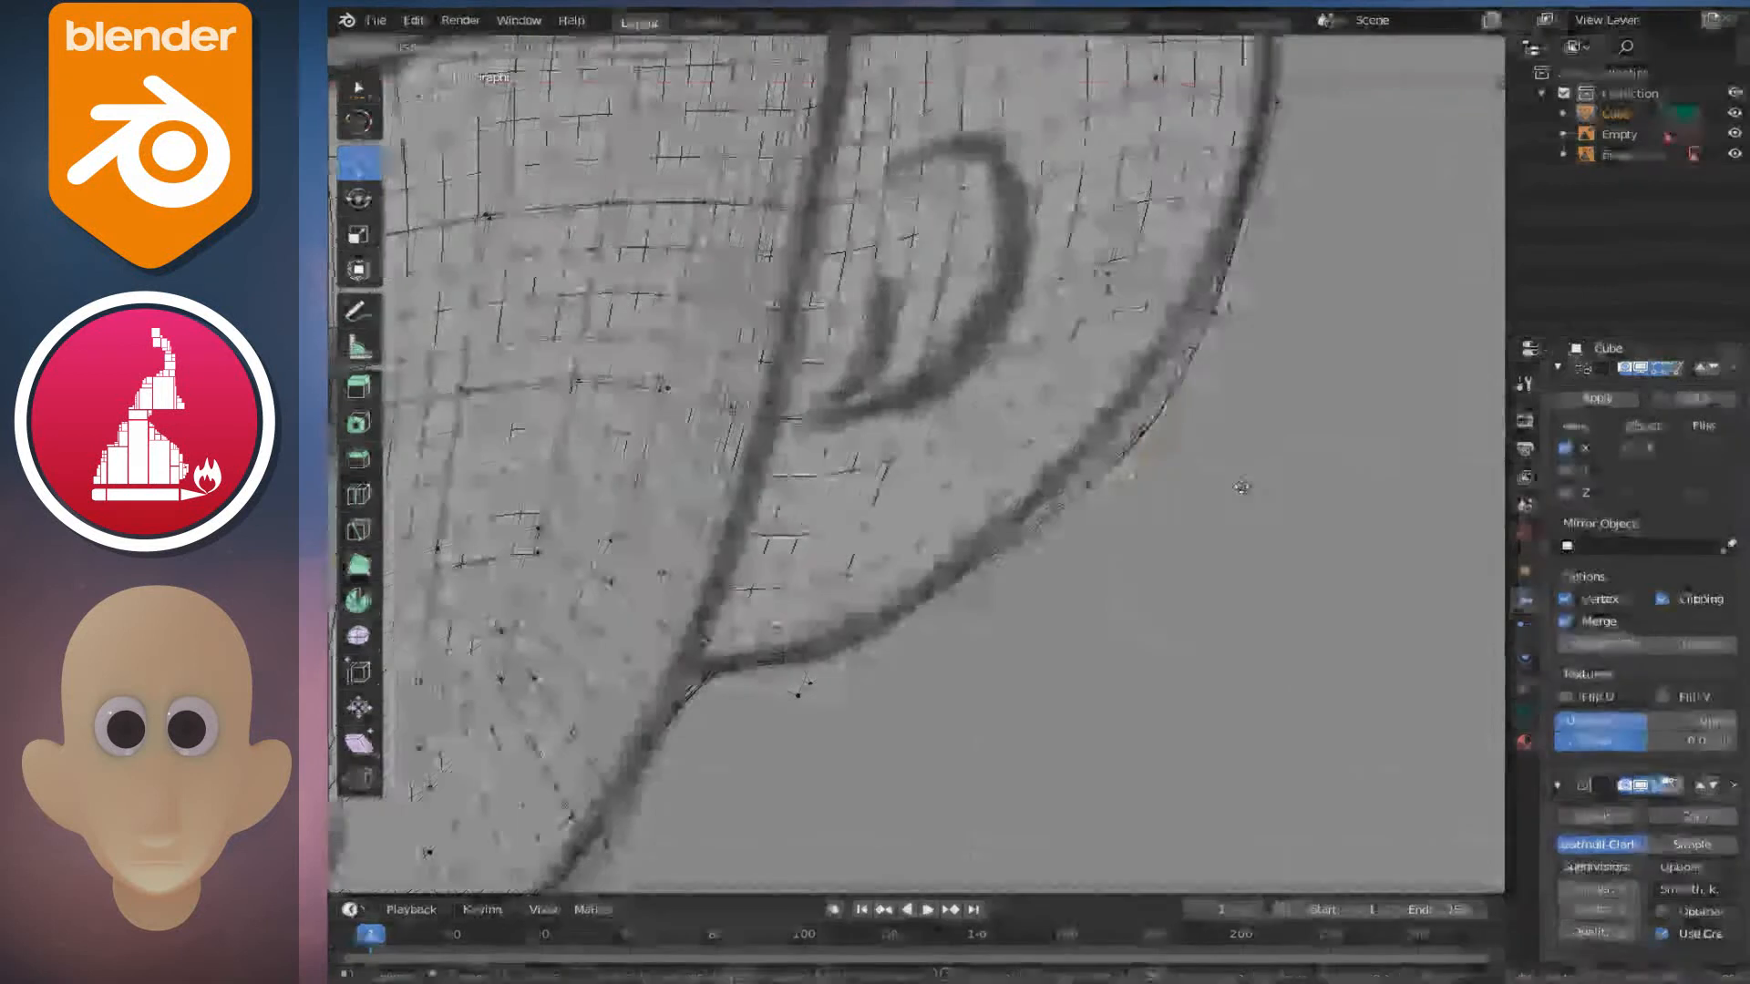
click(1235, 480)
- Move the outer-edge vertices at the ear's mid-height slightly inwards onto the drawn outline and return to solid shading
shift+middle_drag(1236, 480, 1123, 483)
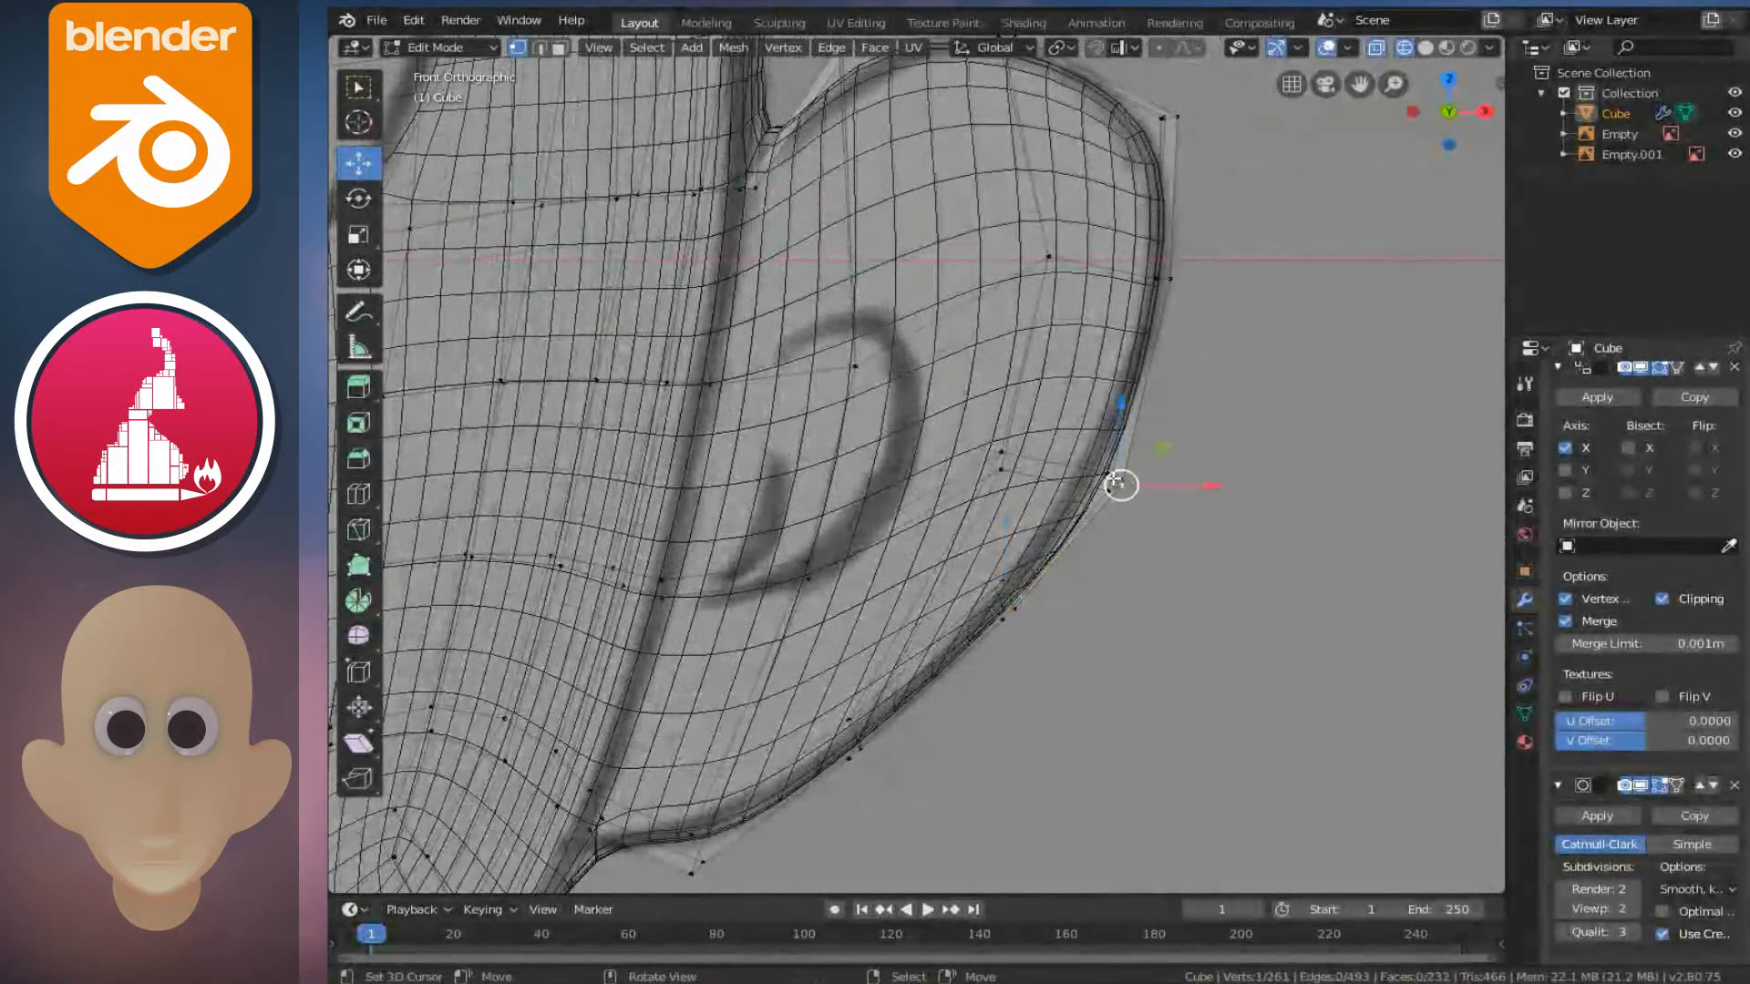
click(1120, 484)
key(Escape)
key(g)
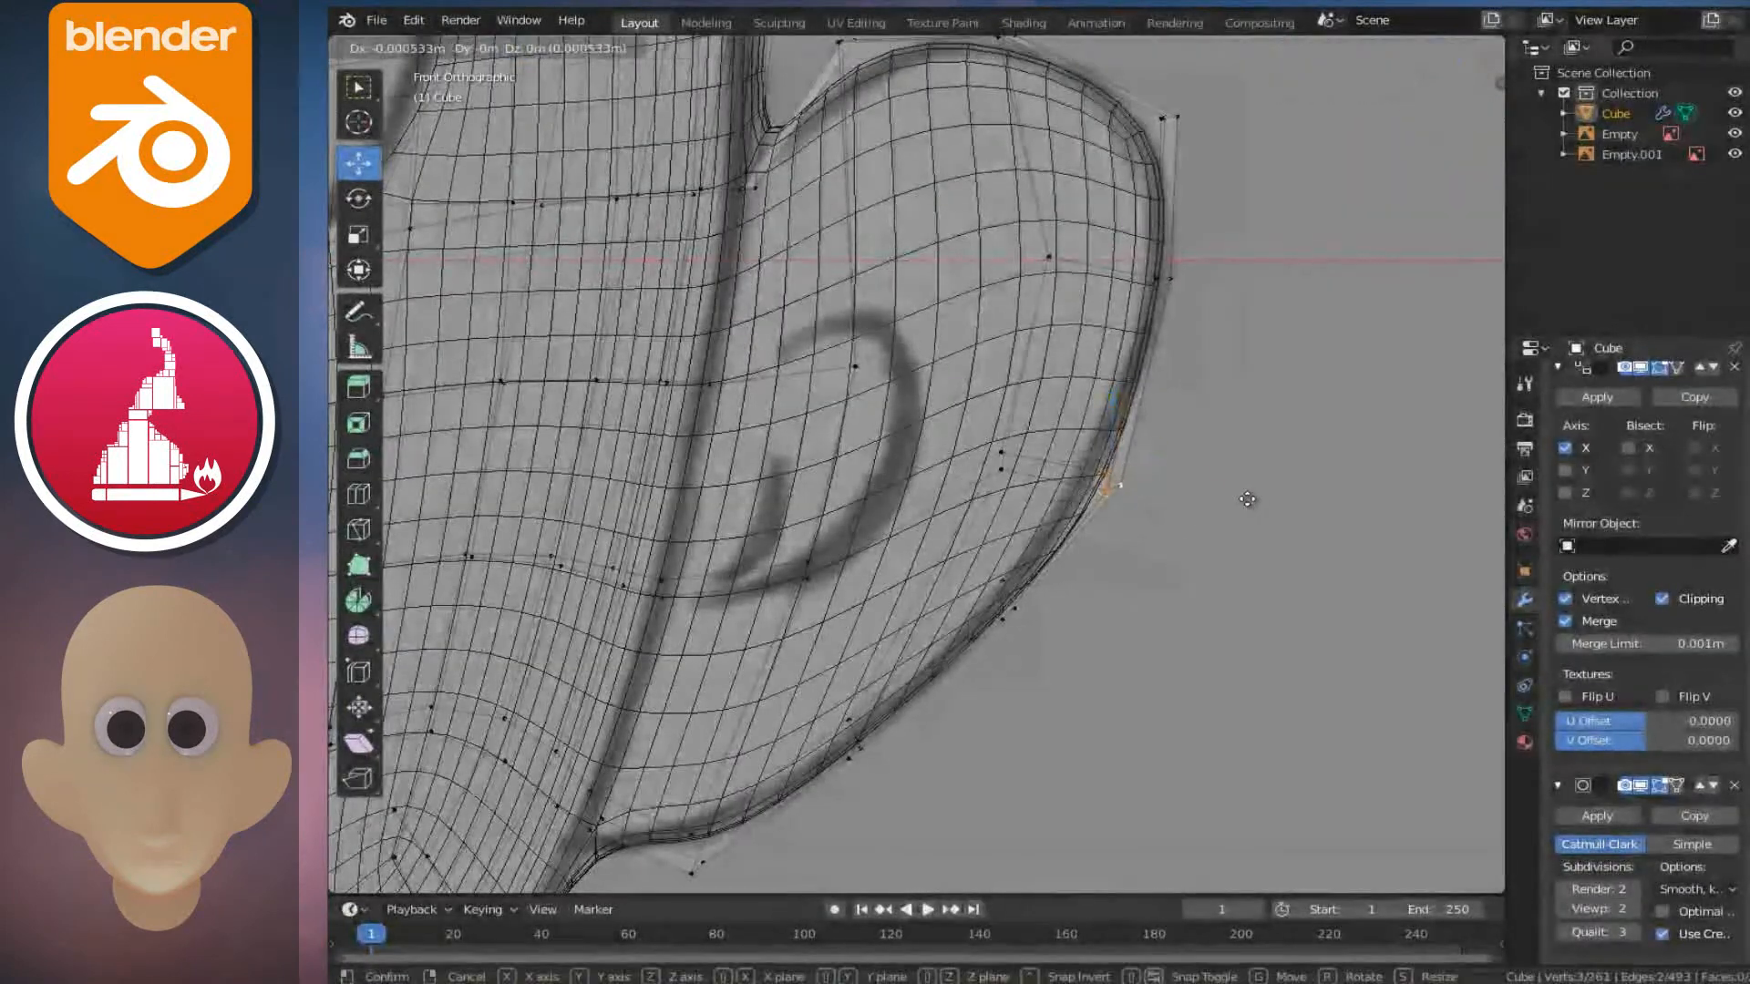
click(1241, 497)
scroll(1029, 447, down, 5)
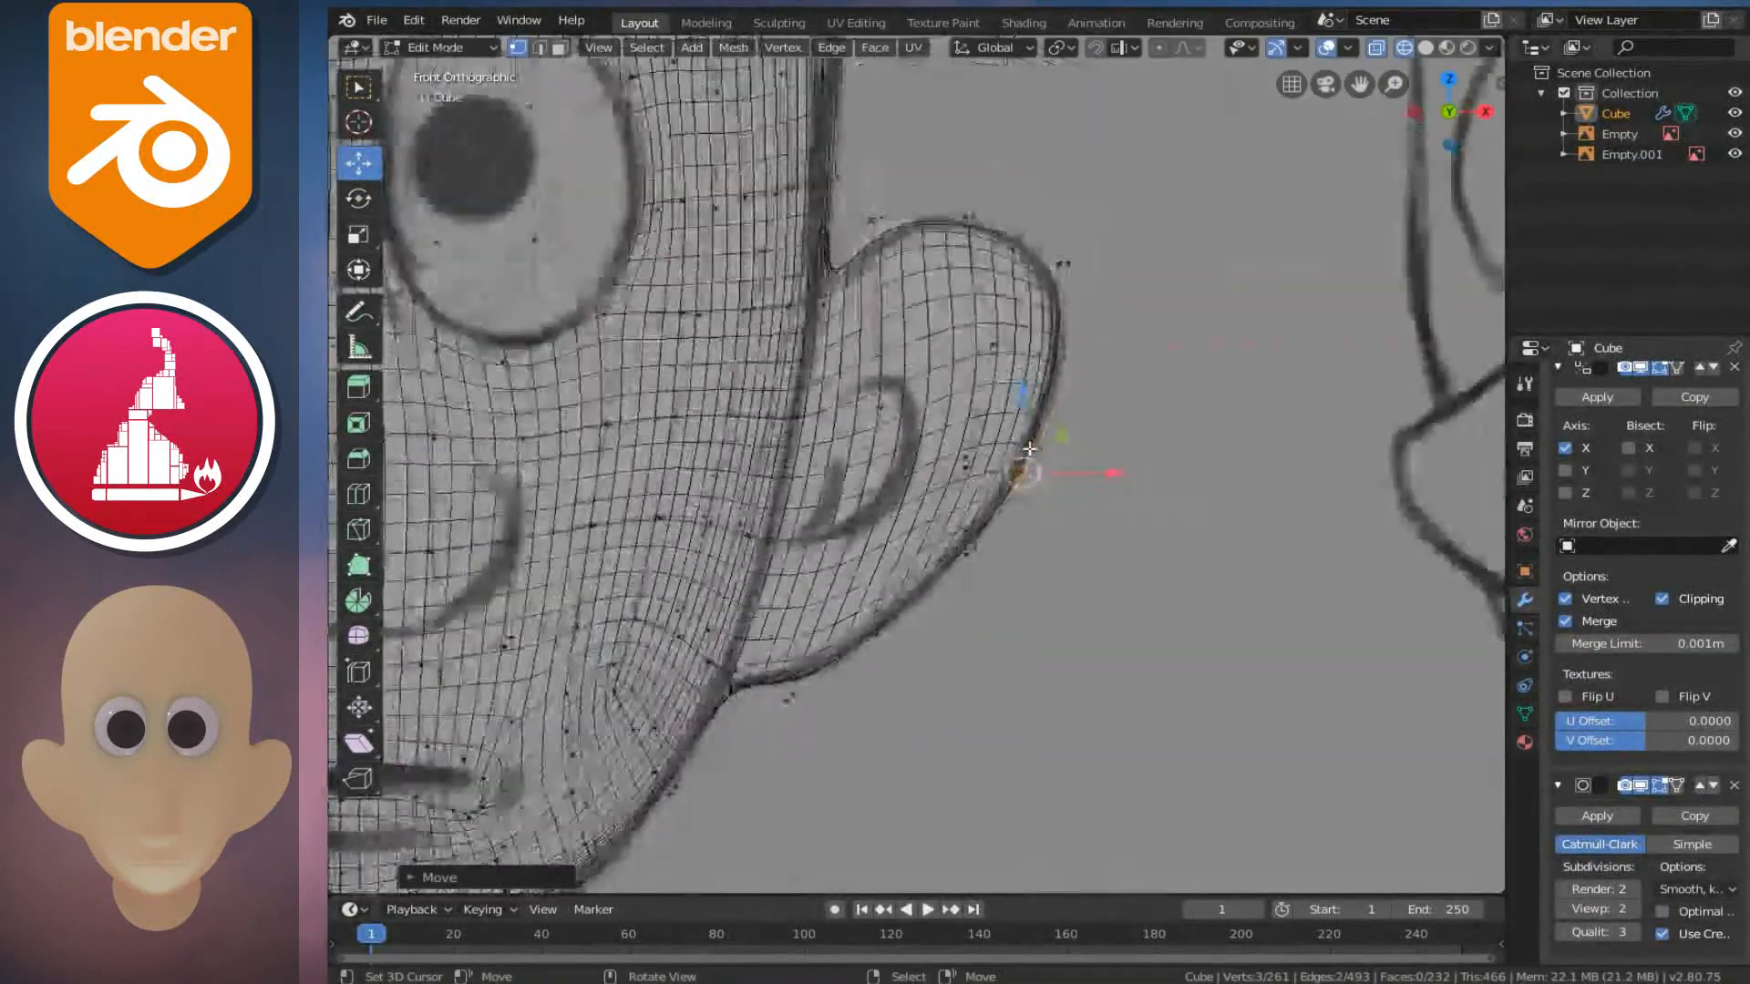
scroll(1029, 448, down, 3)
key(shift+z)
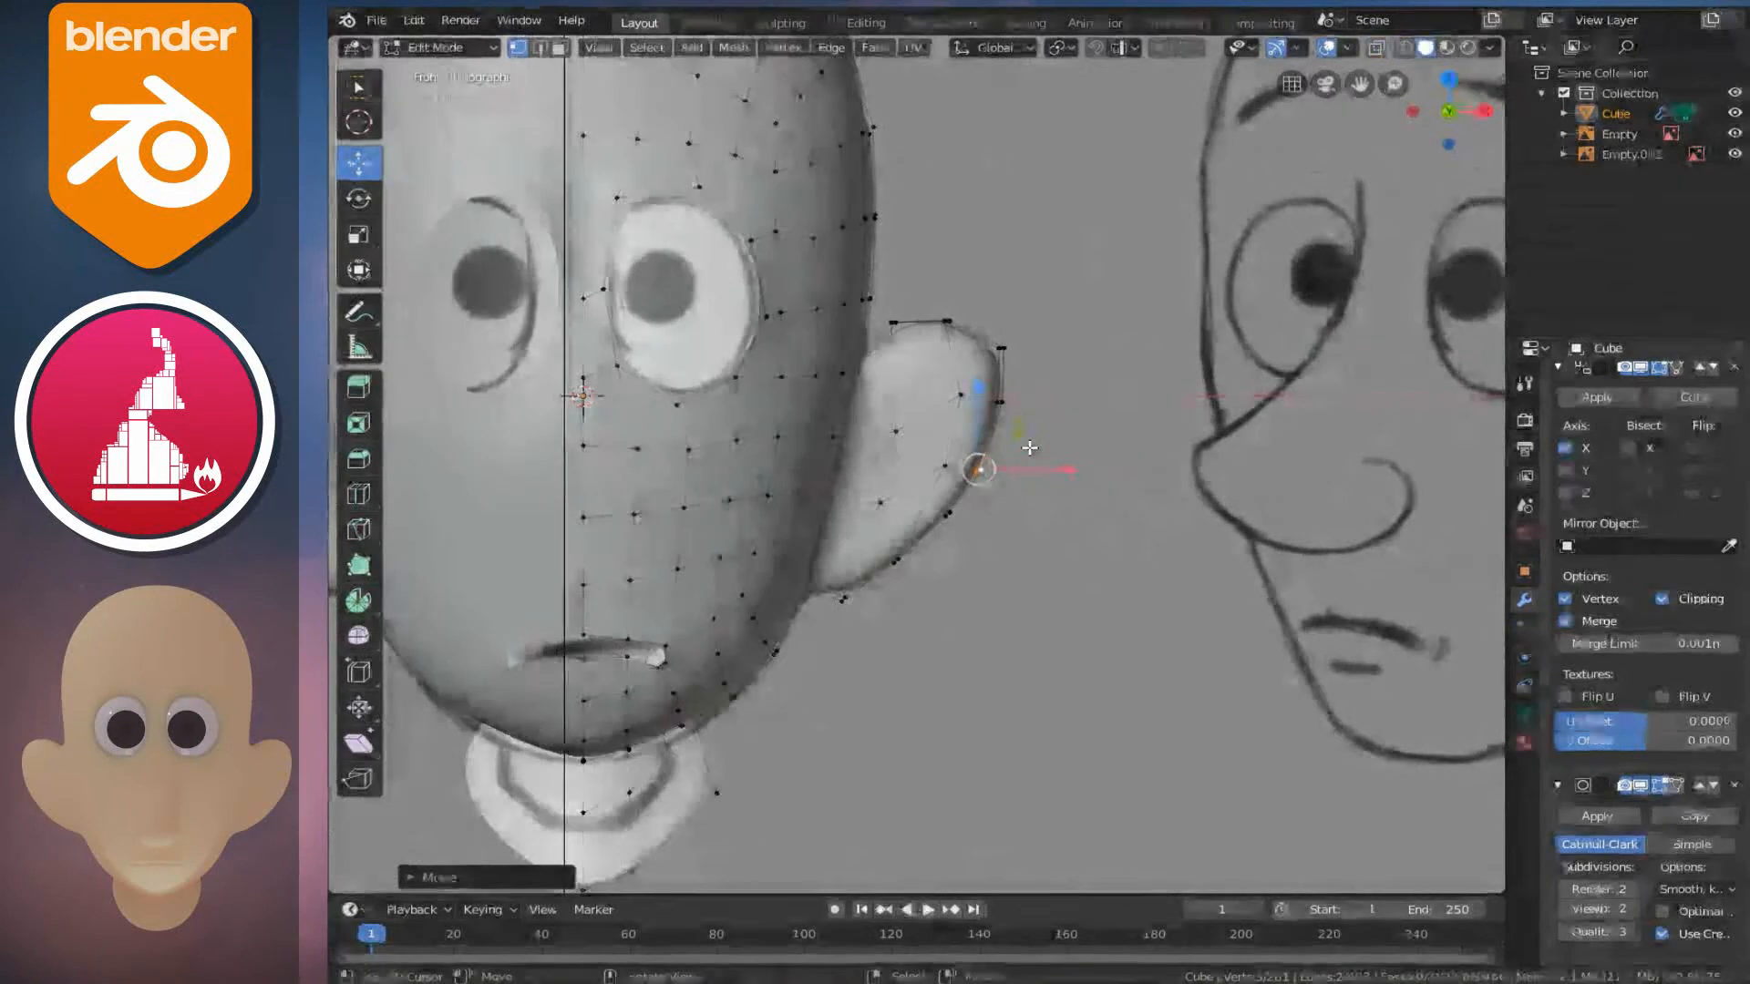
- From the side view, enable proportional editing and move the ear's top centre vertex backwards along Y with a proportional size of 0.22
mouse_move(1027, 453)
middle_down()
mouse_move(795, 484)
mouse_move(813, 493)
middle_up()
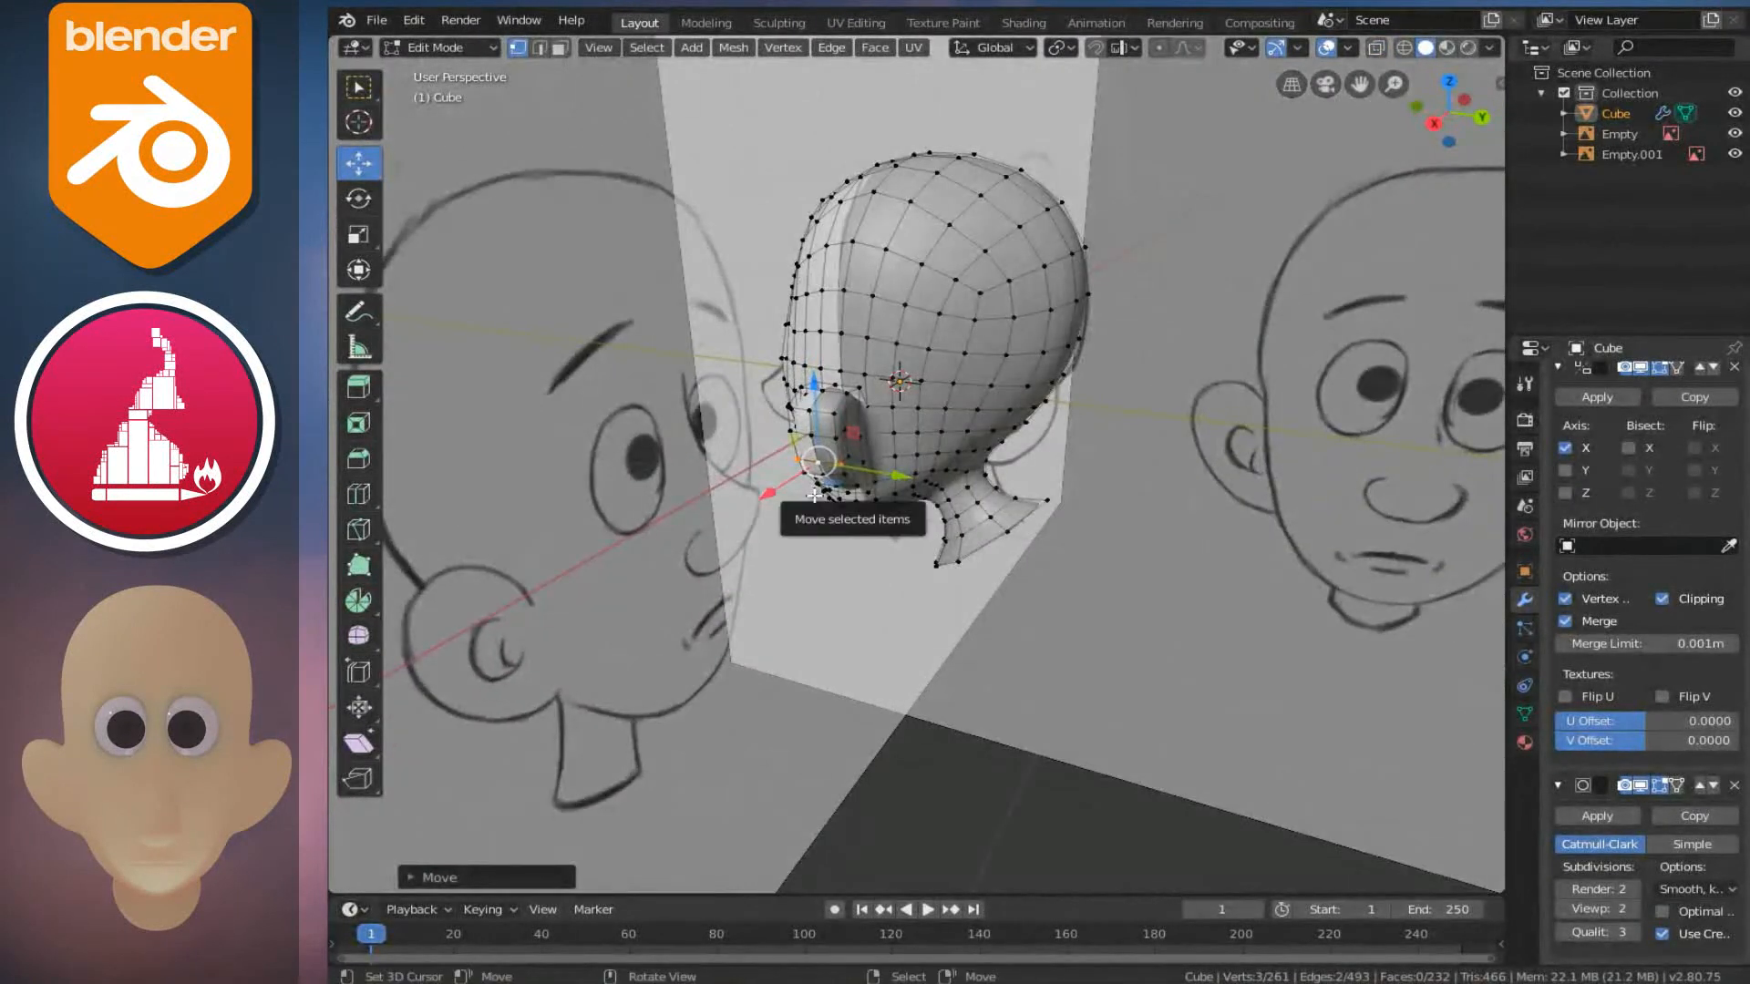
key(KP_3)
scroll(836, 512, up, 6)
key(shift+z)
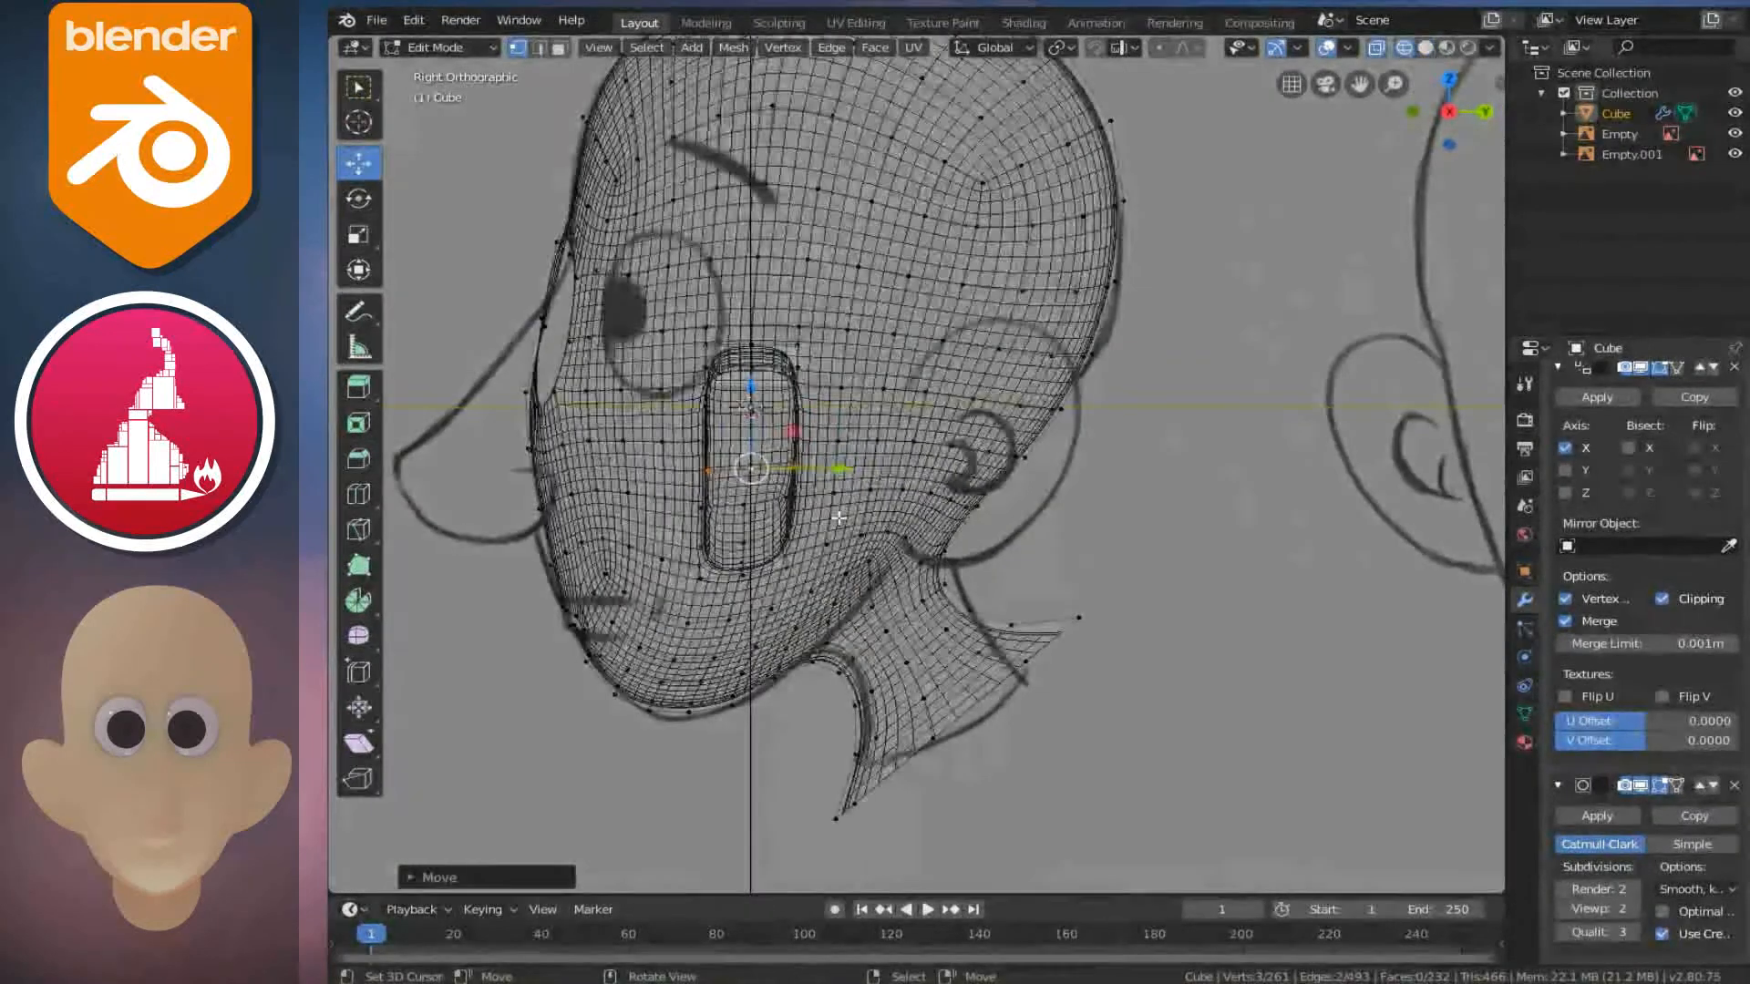
scroll(837, 515, up, 2)
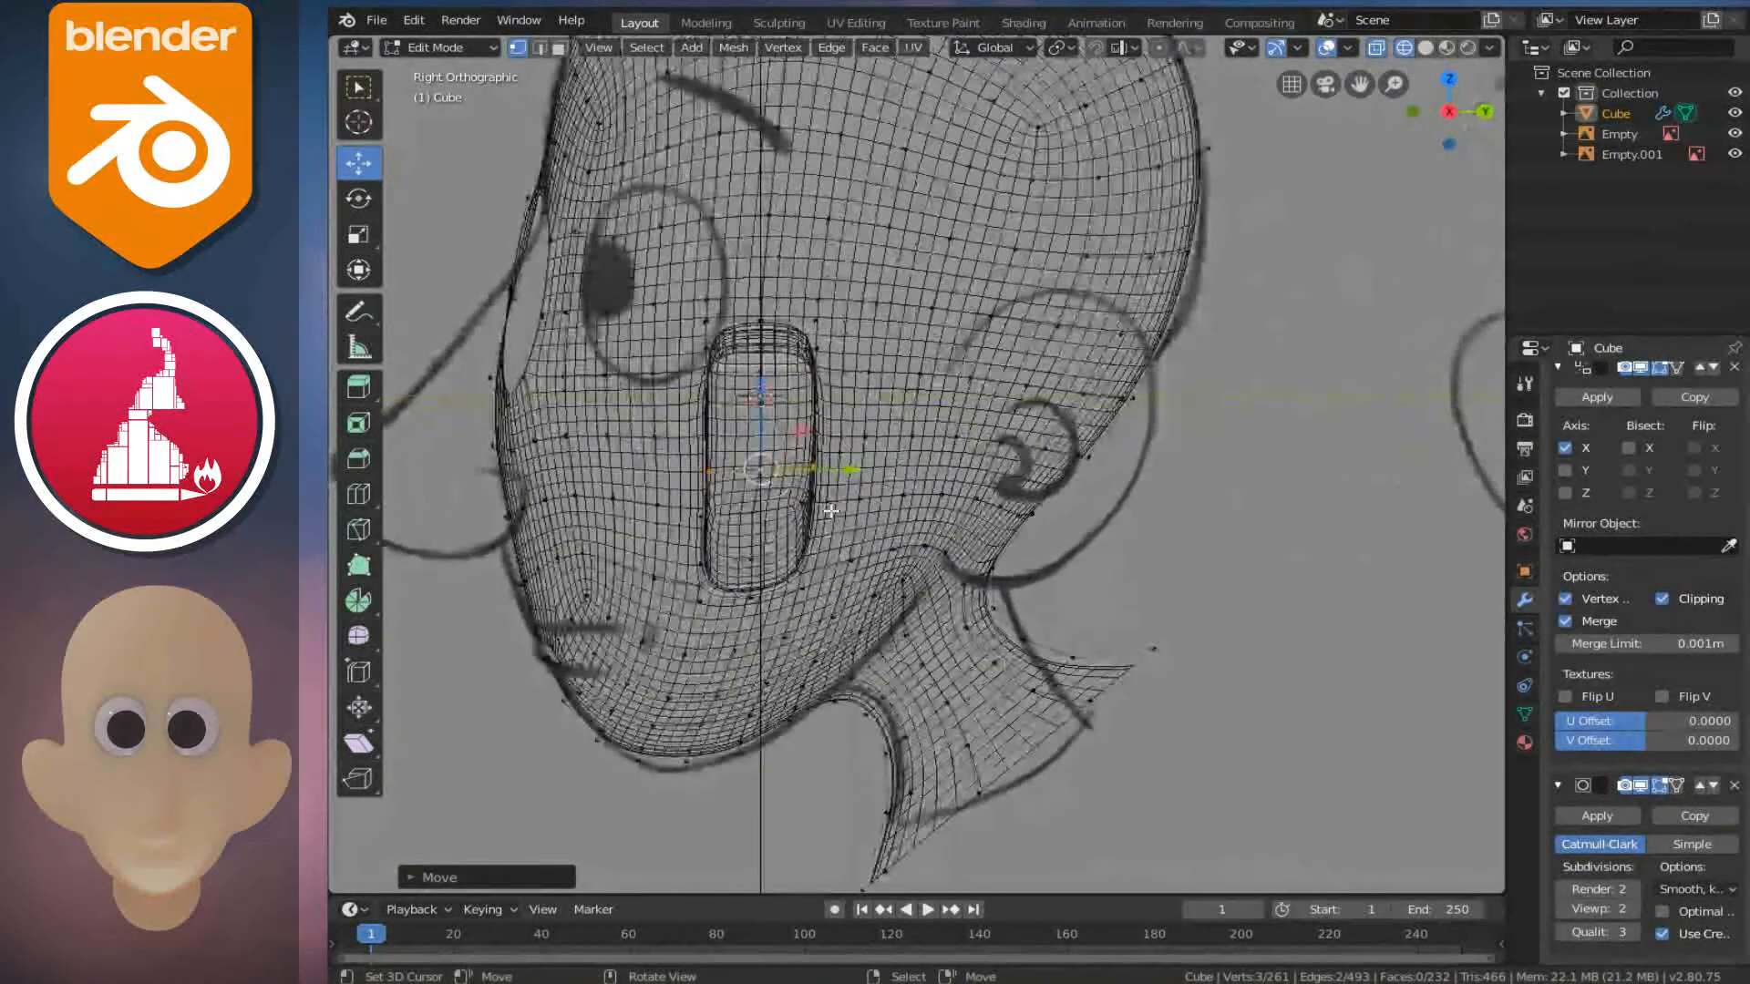
ctrl+scroll(828, 505, down, 1)
click(795, 373)
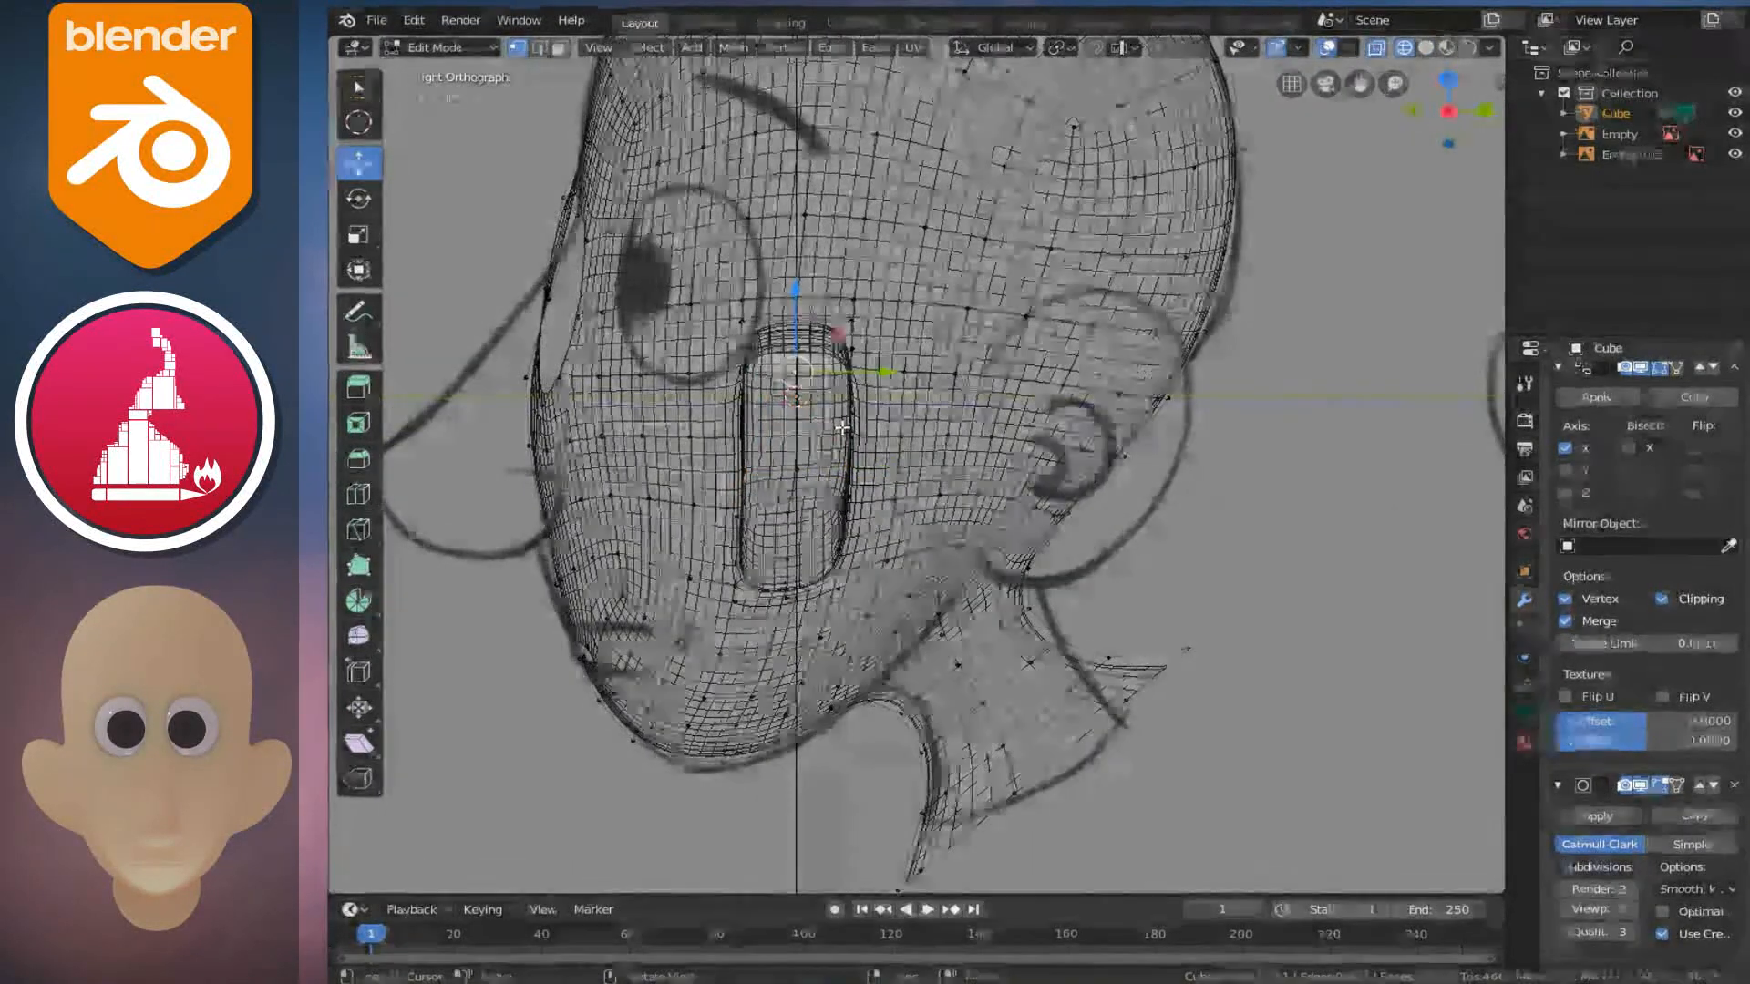
key(shift+z)
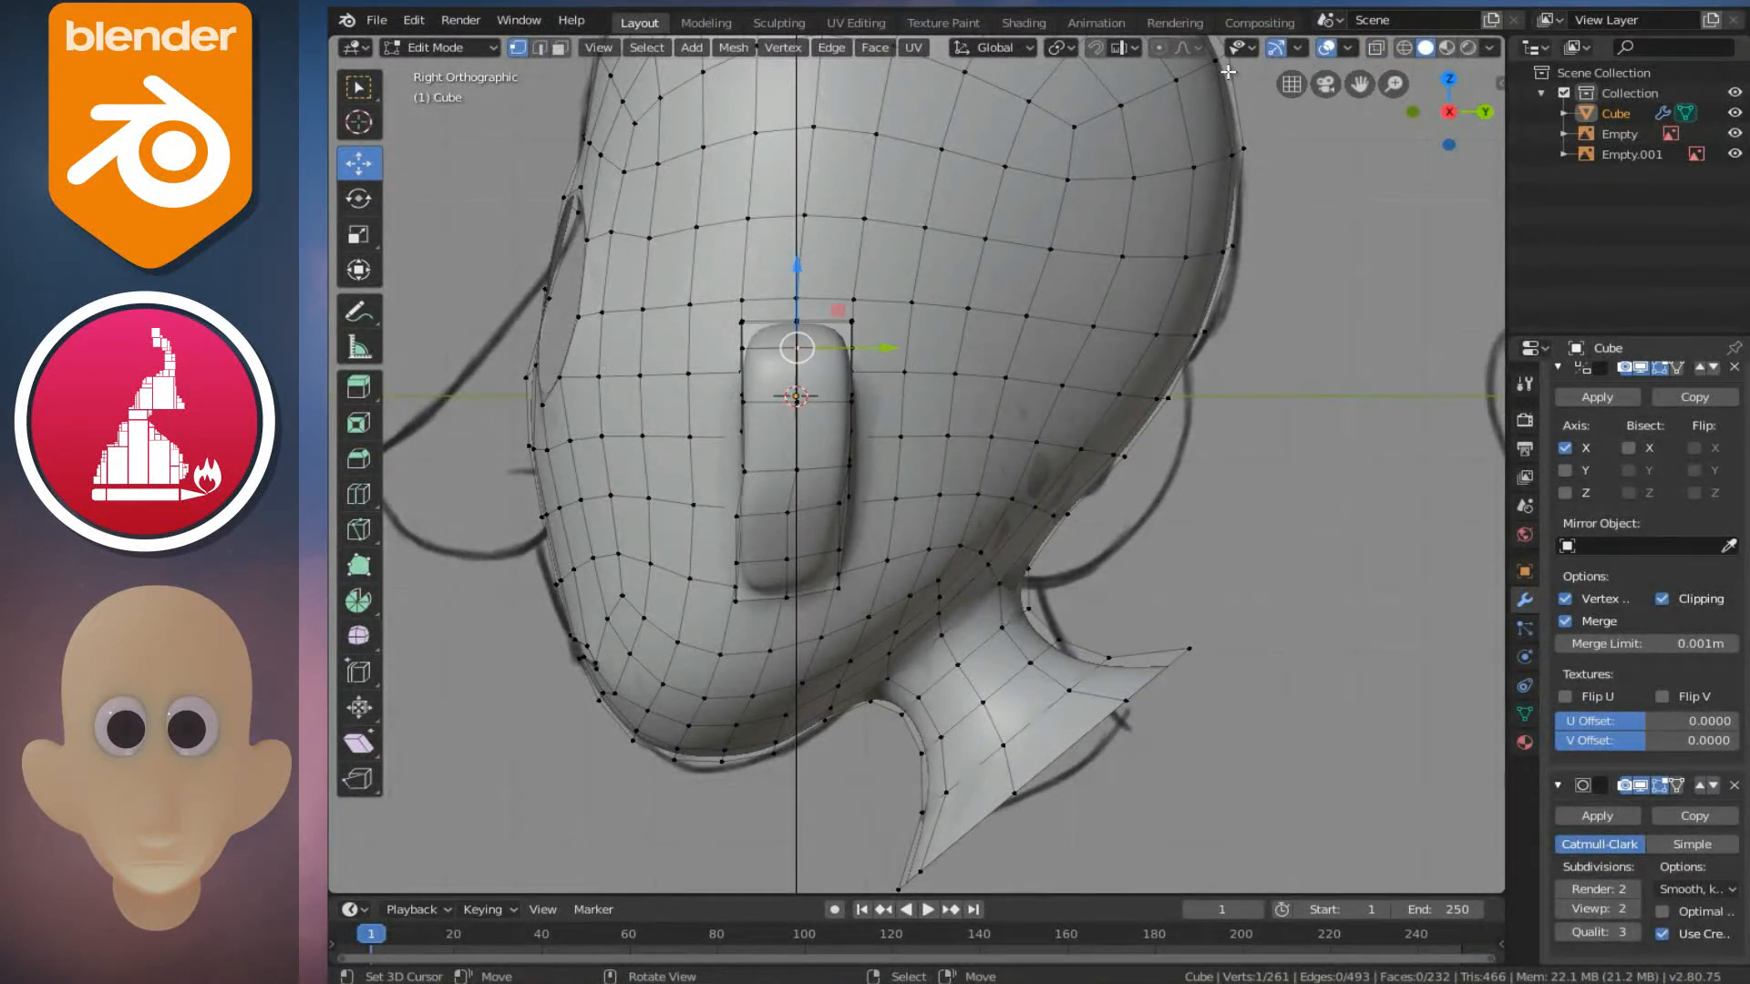
click(1159, 47)
drag(887, 347, 899, 351)
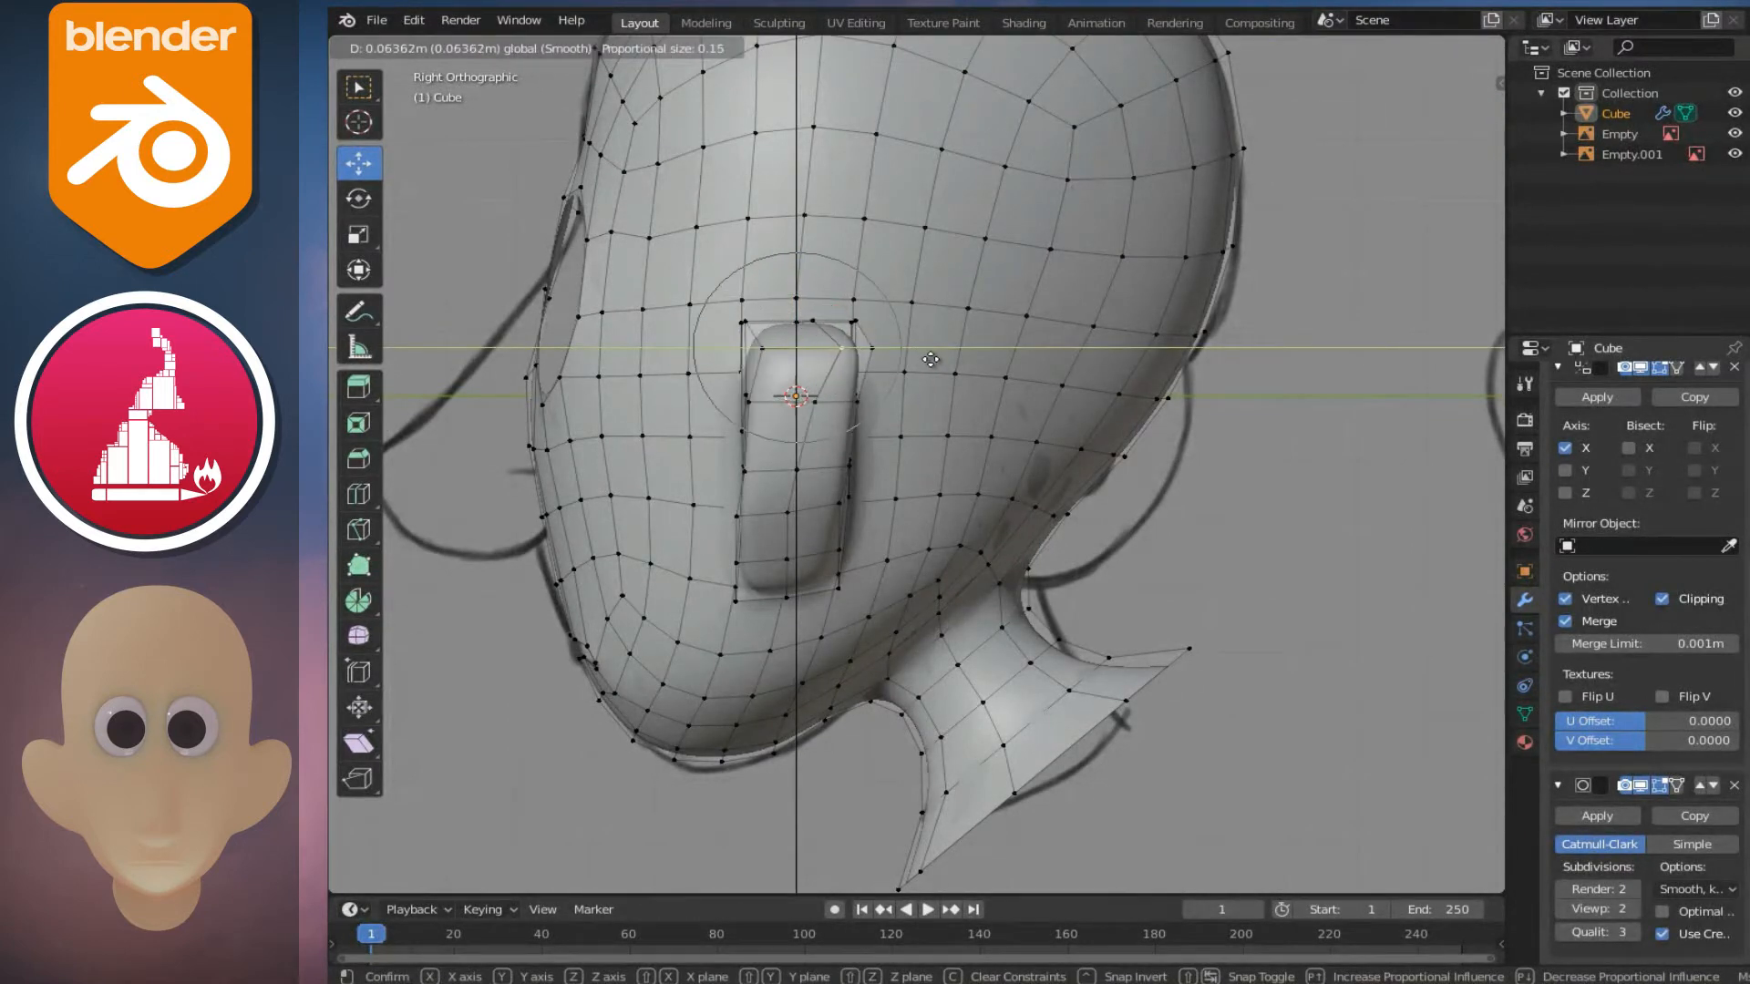
mouse_move(935, 358)
mouse_down()
mouse_move(954, 359)
mouse_move(939, 356)
mouse_up()
scroll(953, 359, down, 4)
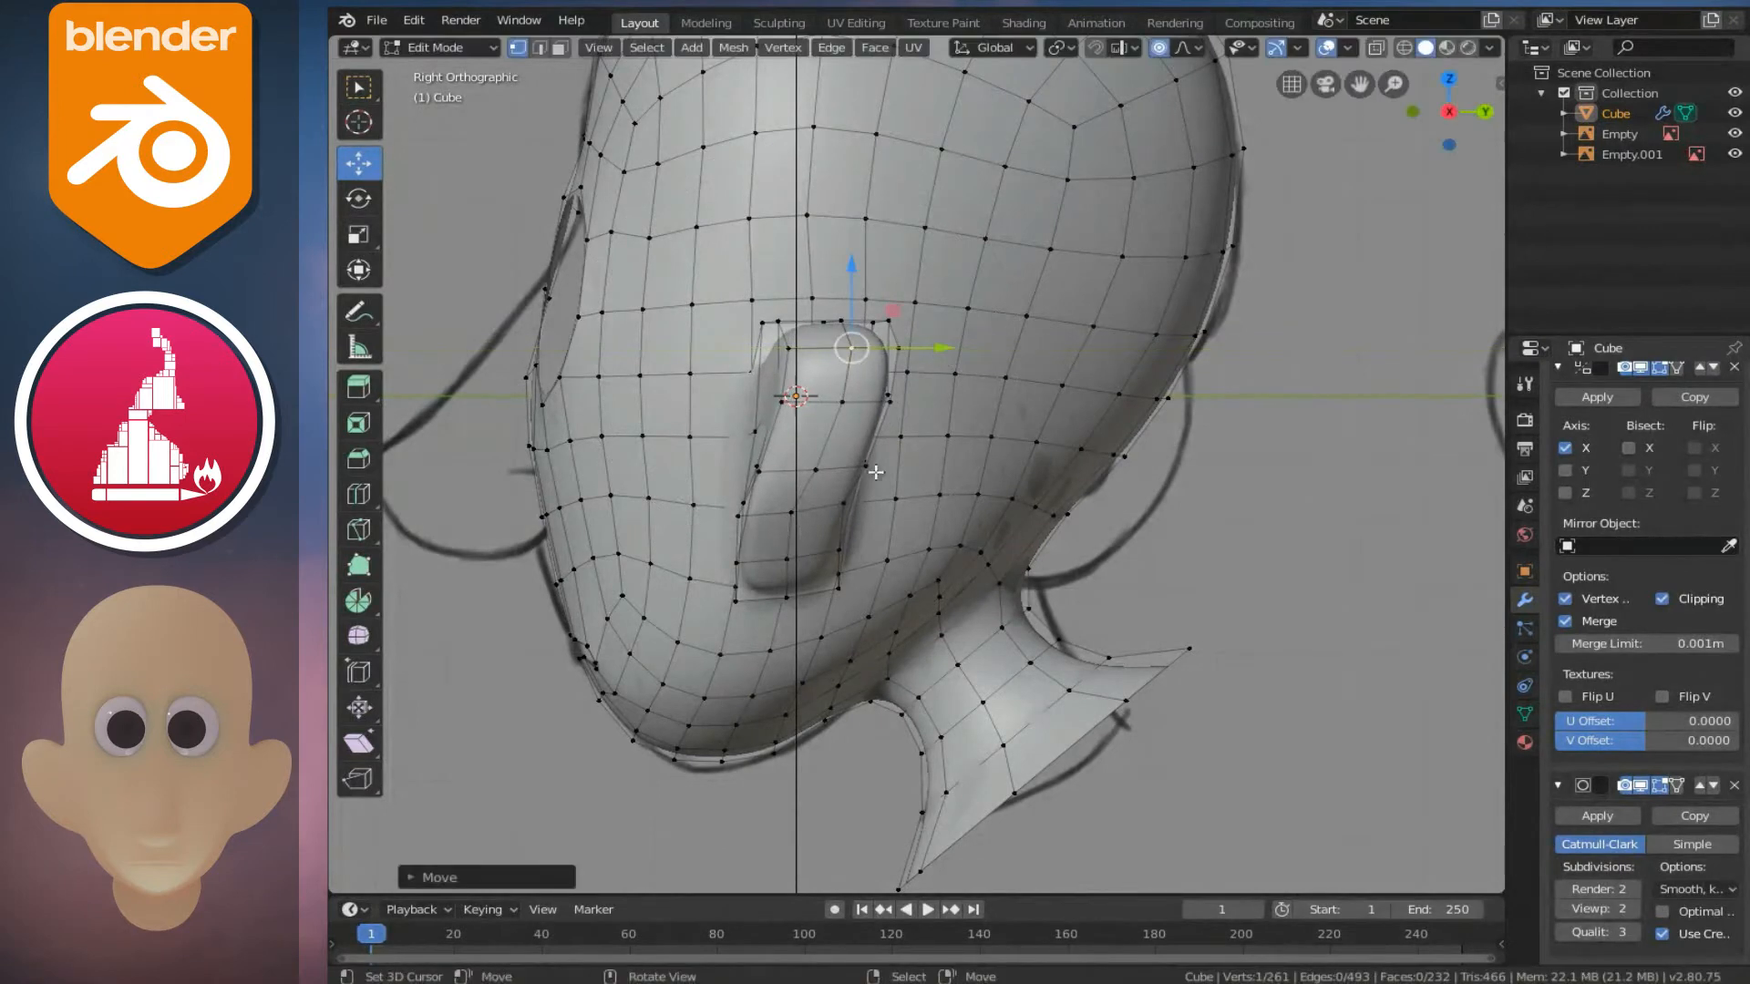
- Move the ear's lower middle vertex about 0.05 m backwards along Y with proportional editing
click(797, 513)
drag(891, 515, 913, 515)
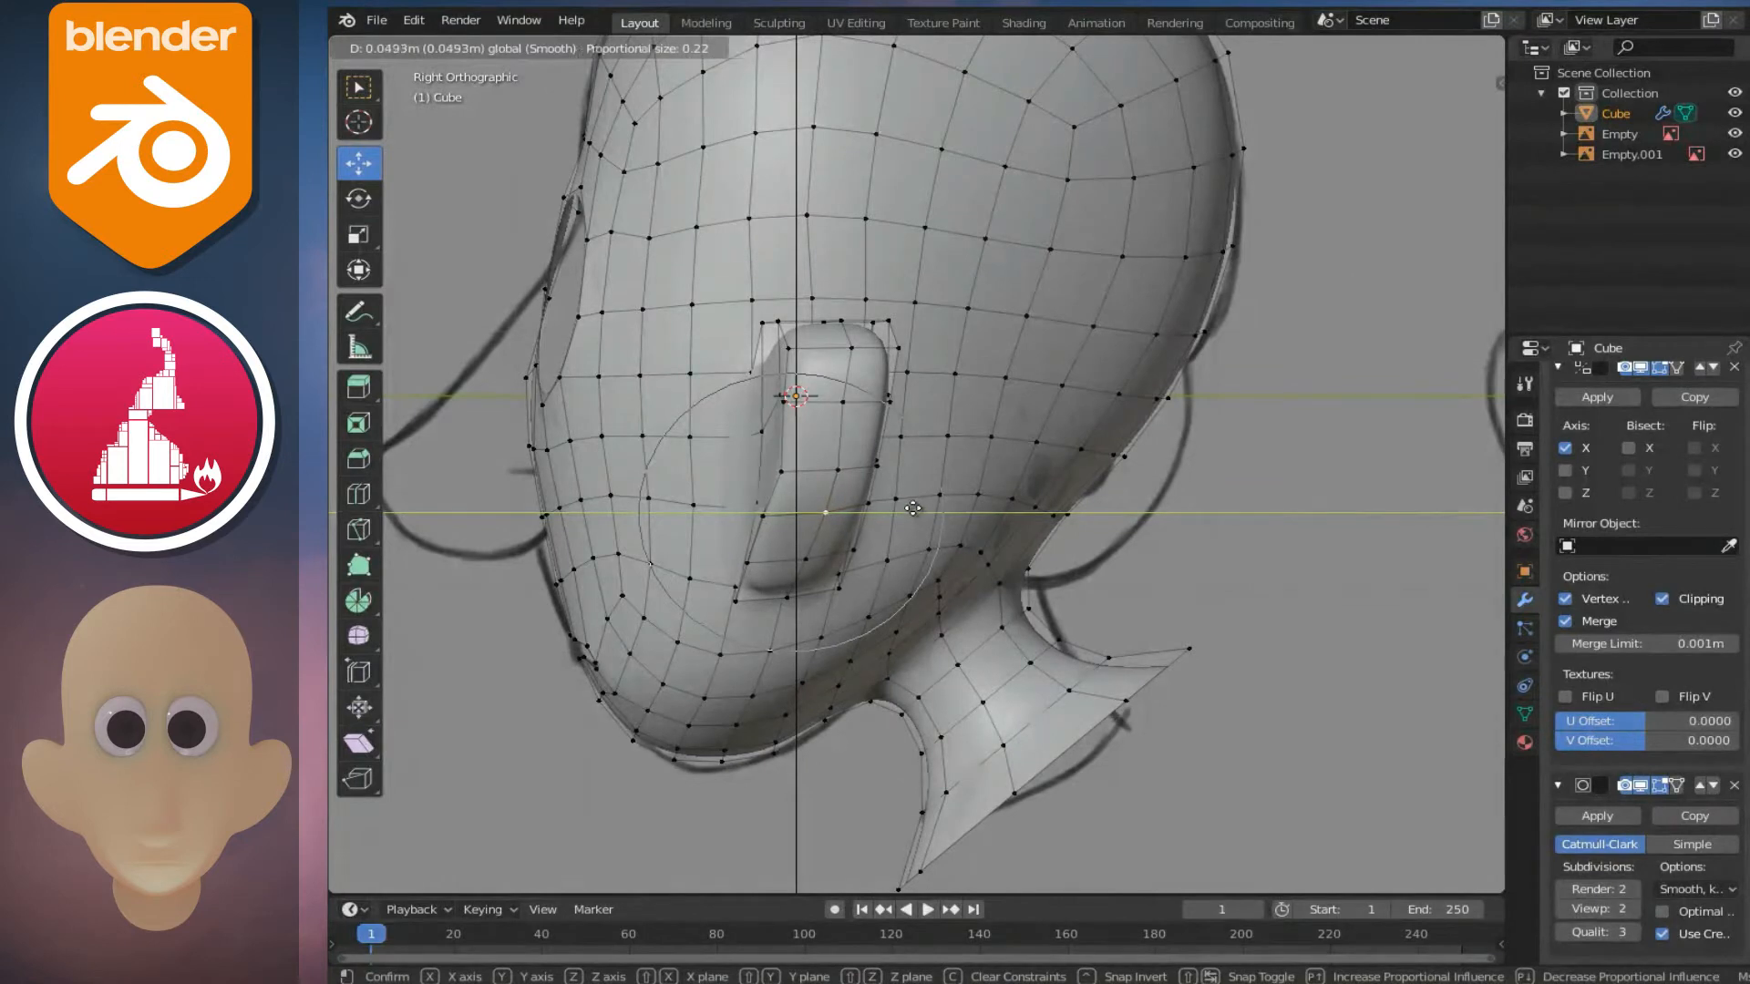
drag(913, 510, 914, 510)
mouse_move(947, 488)
middle_down()
mouse_move(1080, 515)
mouse_move(939, 517)
middle_up()
- Move a vertex on the ear's upper outer rim backwards with proportional editing to bend the rim
right_click(872, 392)
middle_drag(902, 423, 985, 430)
drag(977, 423, 999, 424)
scroll(997, 424, down, 3)
mouse_move(1000, 424)
middle_down()
mouse_move(1101, 319)
mouse_move(889, 500)
mouse_move(833, 497)
mouse_move(968, 479)
mouse_move(968, 364)
mouse_move(964, 406)
mouse_move(1025, 561)
middle_up()
- Hide both reference images in Object Mode and reopen the head mesh in Edit Mode
key(Tab)
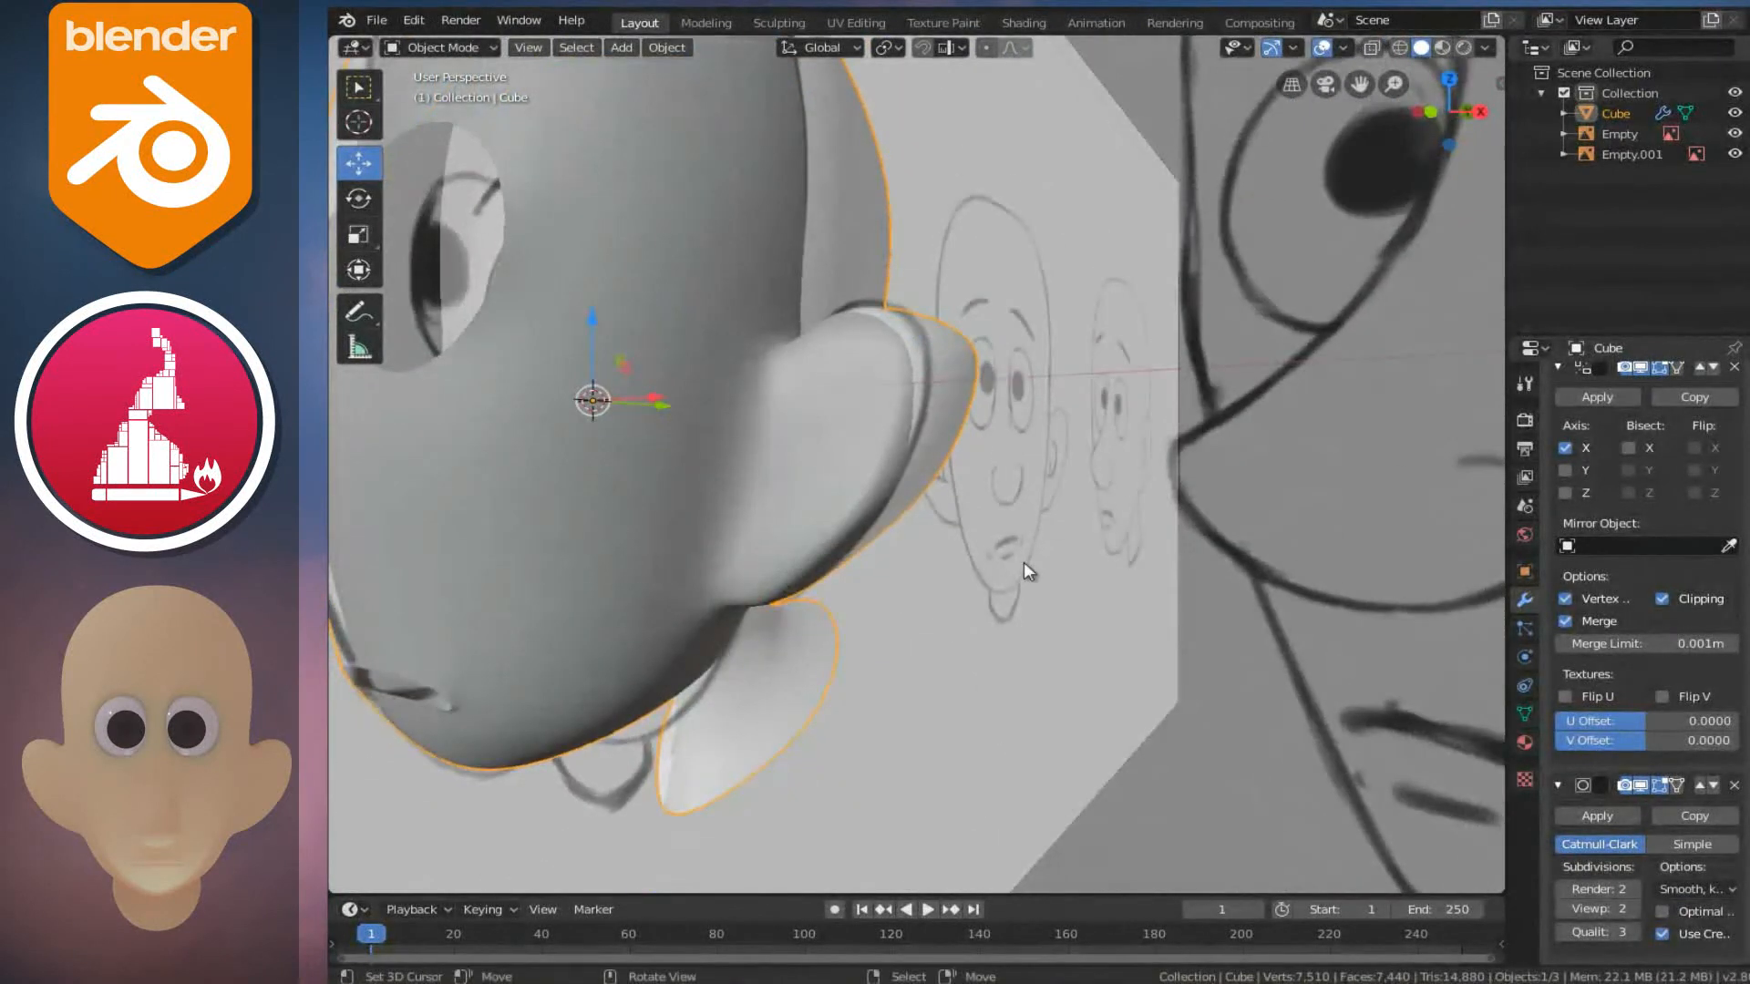
click(1032, 576)
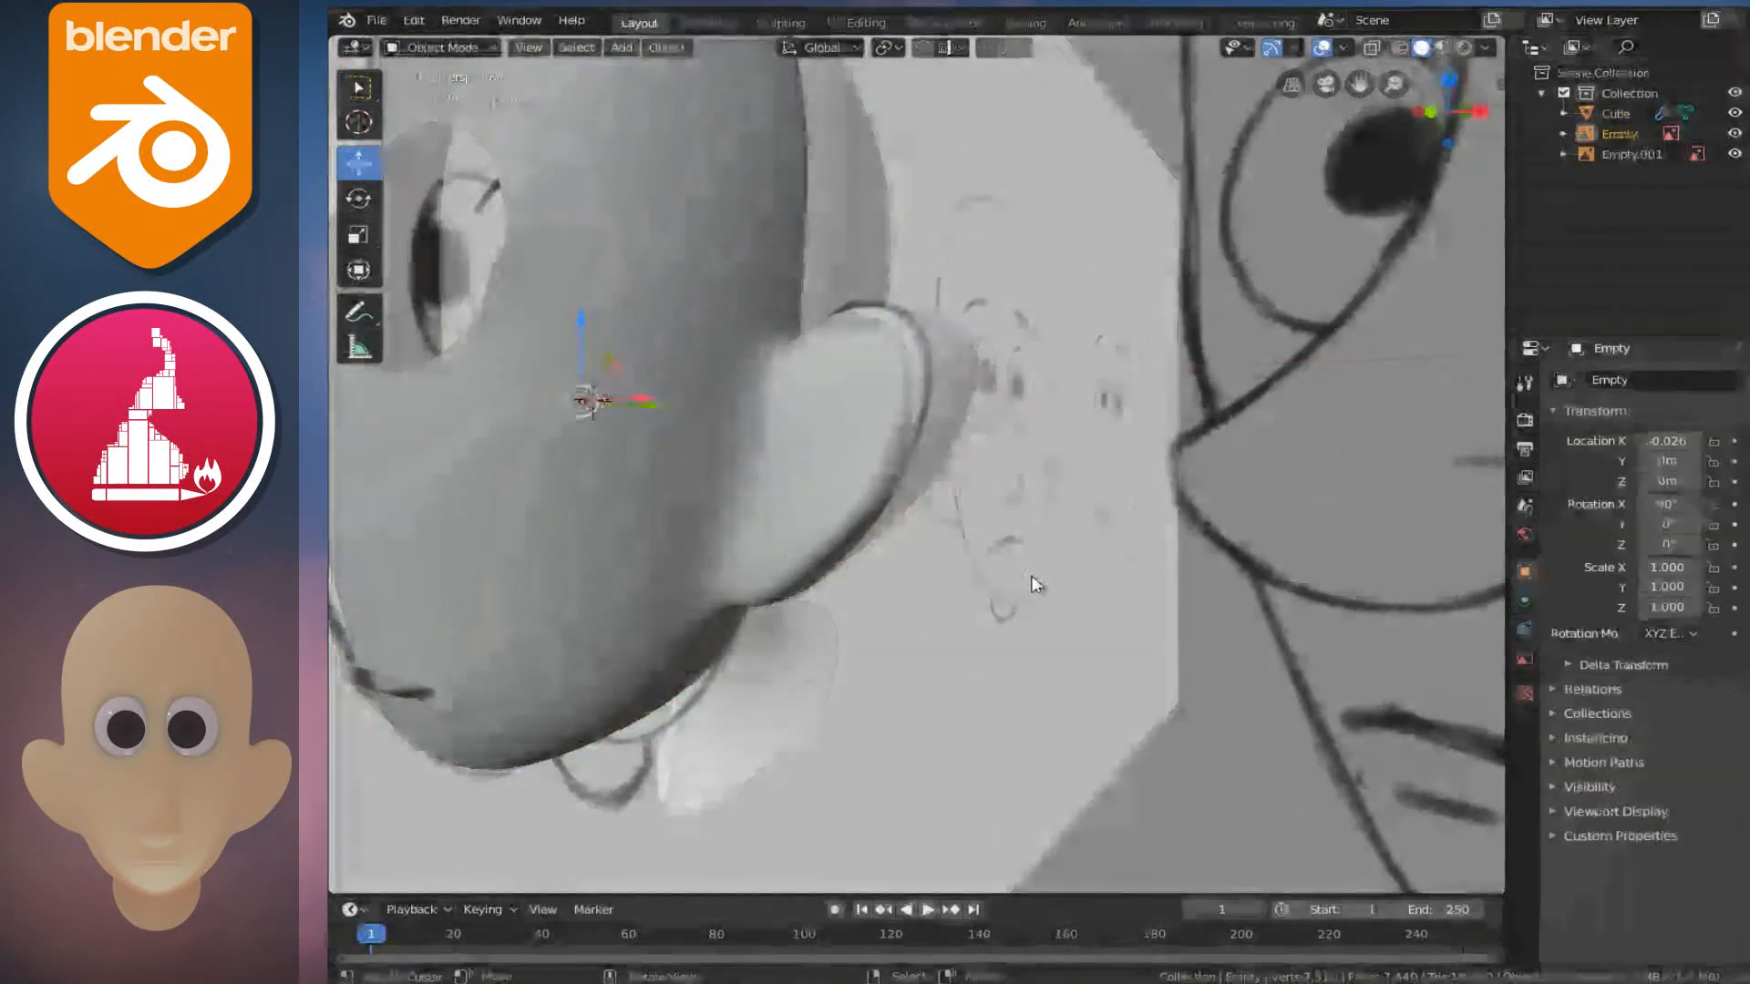
key(h)
click(1004, 587)
key(h)
mouse_move(1003, 562)
middle_down()
mouse_move(911, 386)
mouse_move(790, 392)
mouse_move(848, 390)
middle_up()
scroll(852, 399, up, 5)
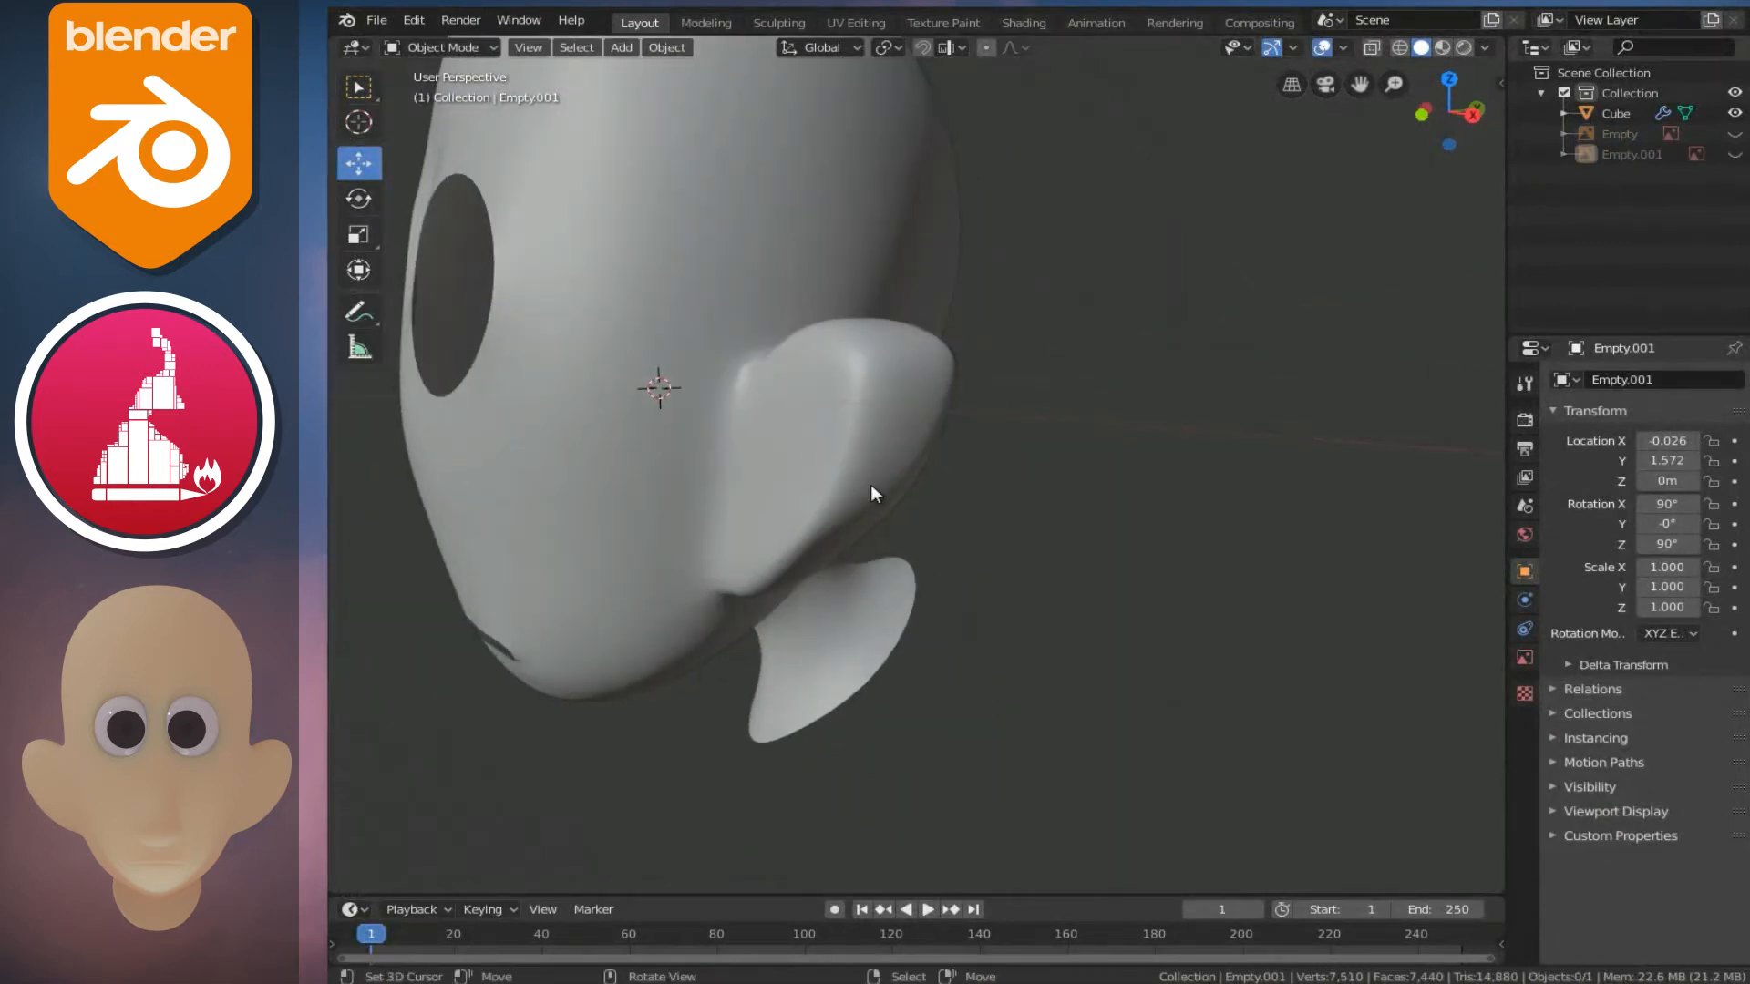
click(850, 447)
key(Tab)
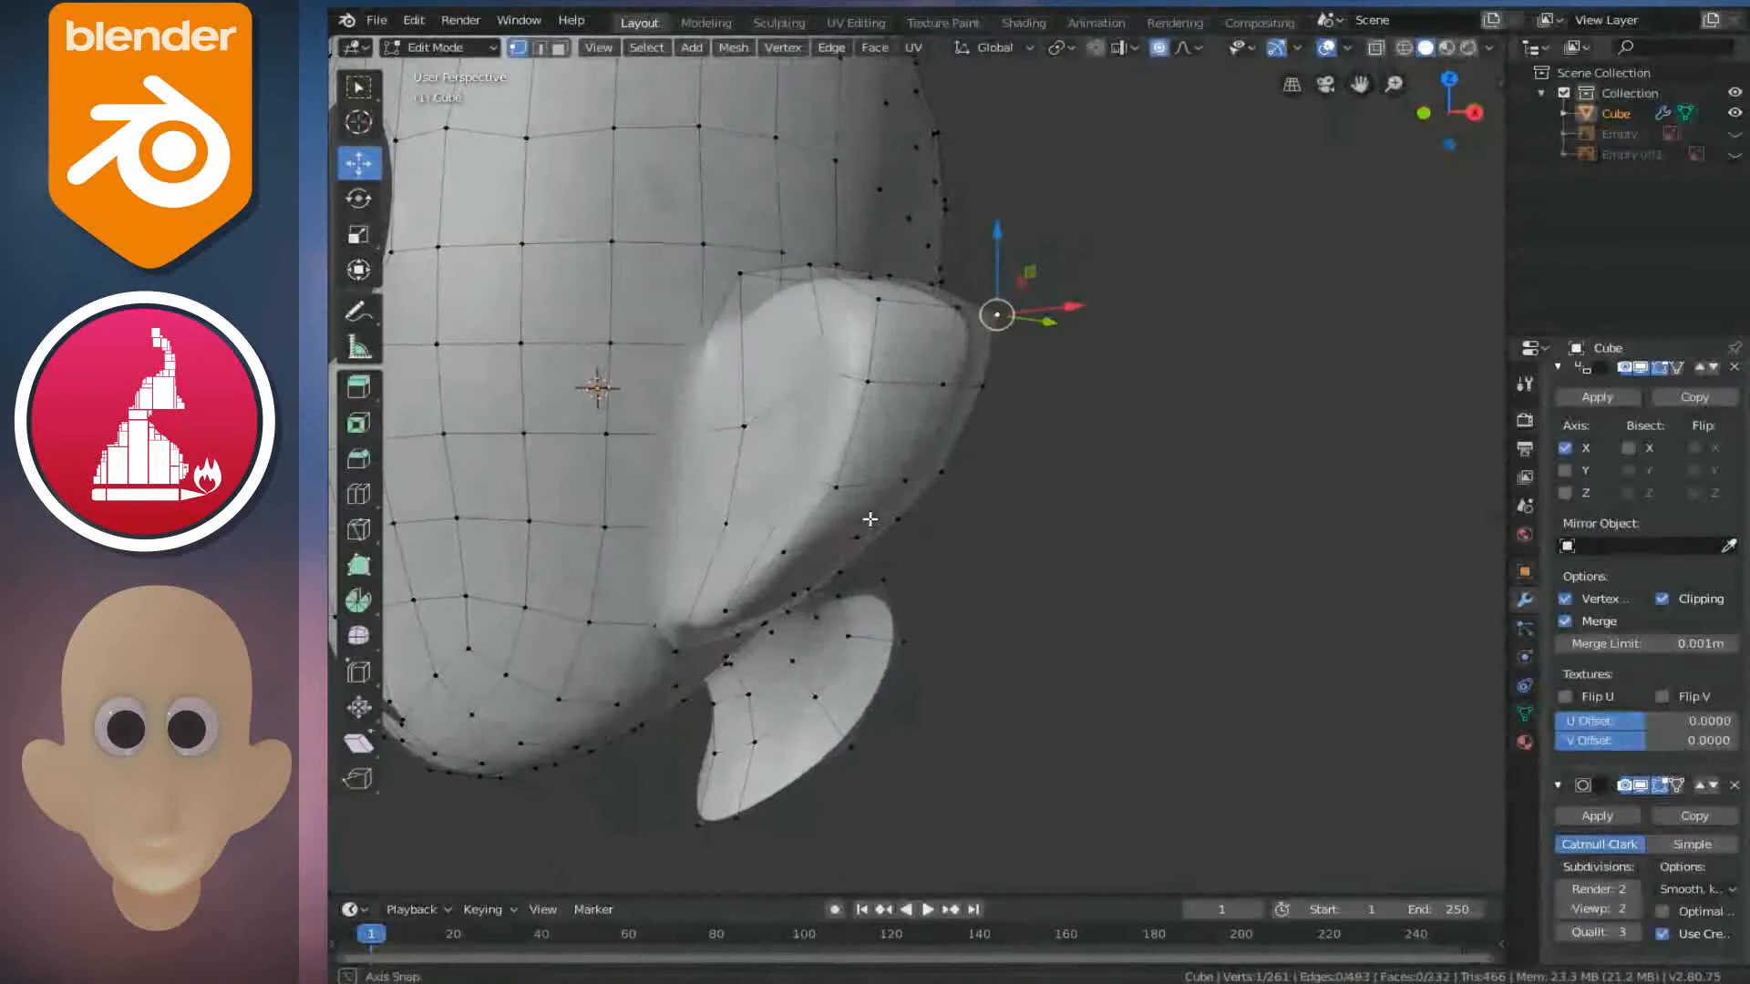
- Move two vertices on the ear's outer rim along X with proportional editing
scroll(914, 490, up, 1)
key(g)
key(x)
scroll(1016, 508, up, 2)
scroll(1017, 512, up, 2)
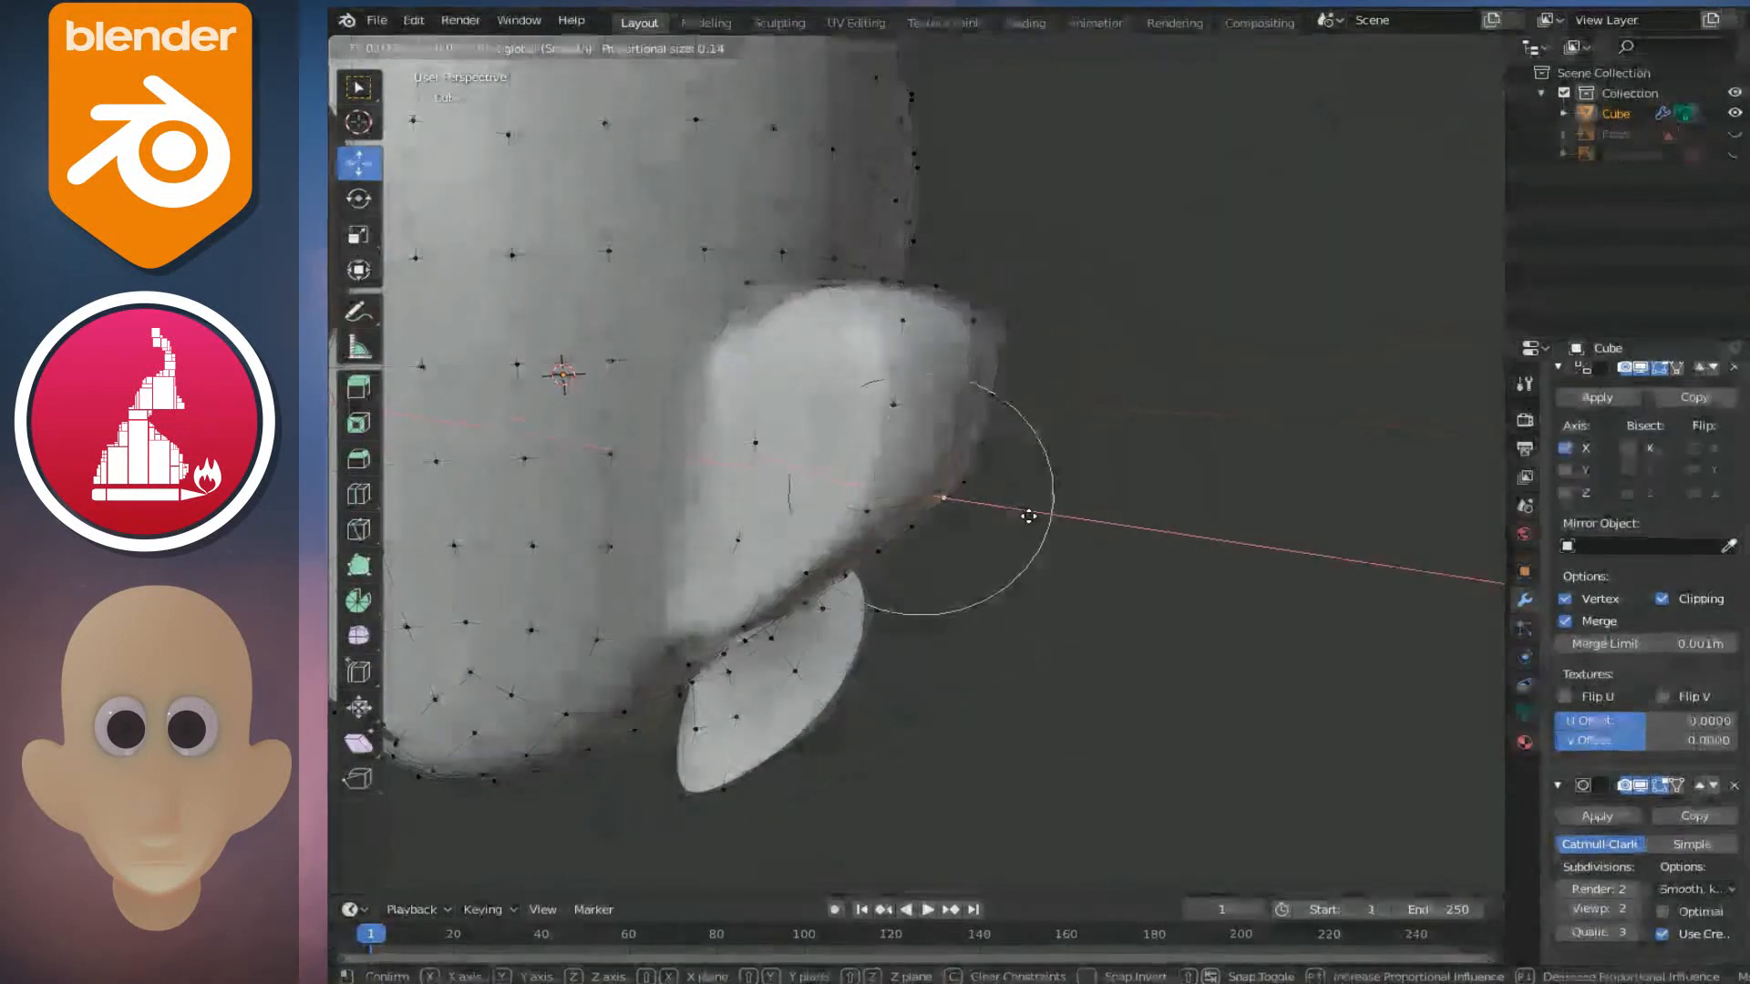
click(1026, 512)
click(961, 401)
key(g)
key(x)
click(1047, 402)
middle_drag(1047, 402, 1004, 420)
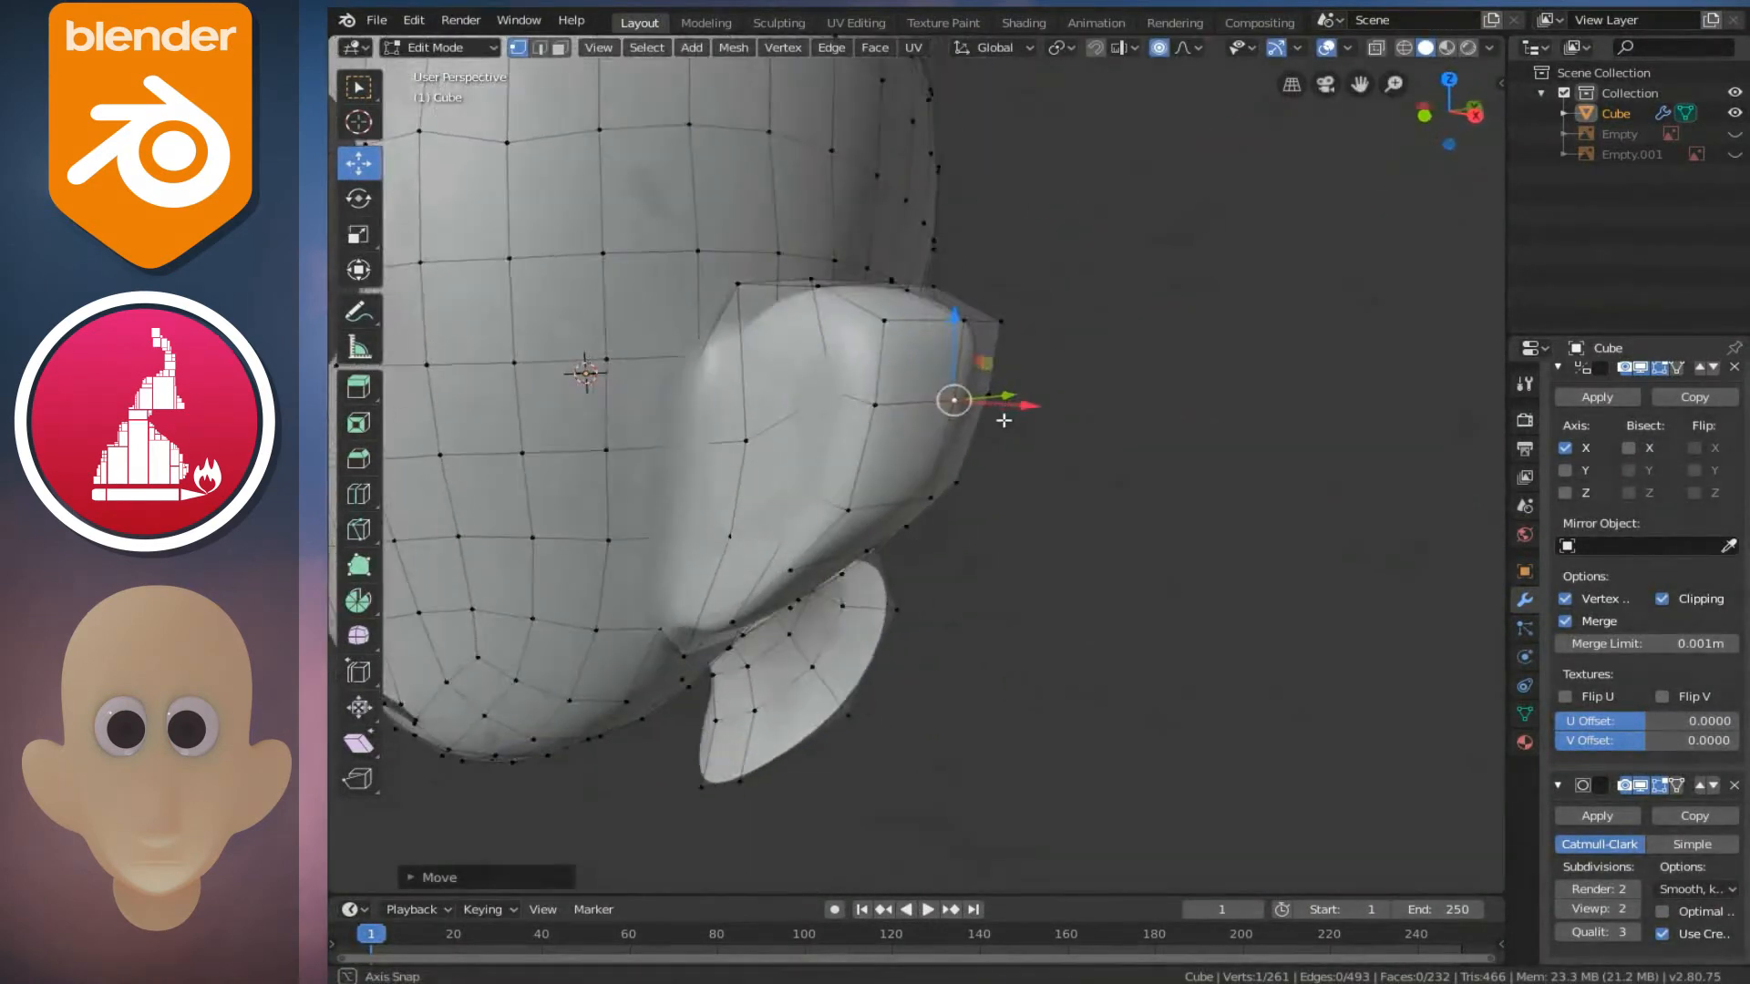
- Move a vertex on the ear's surface about 0.007 m along X with proportional size 0.10
click(872, 400)
key(g)
key(x)
scroll(915, 408, up, 4)
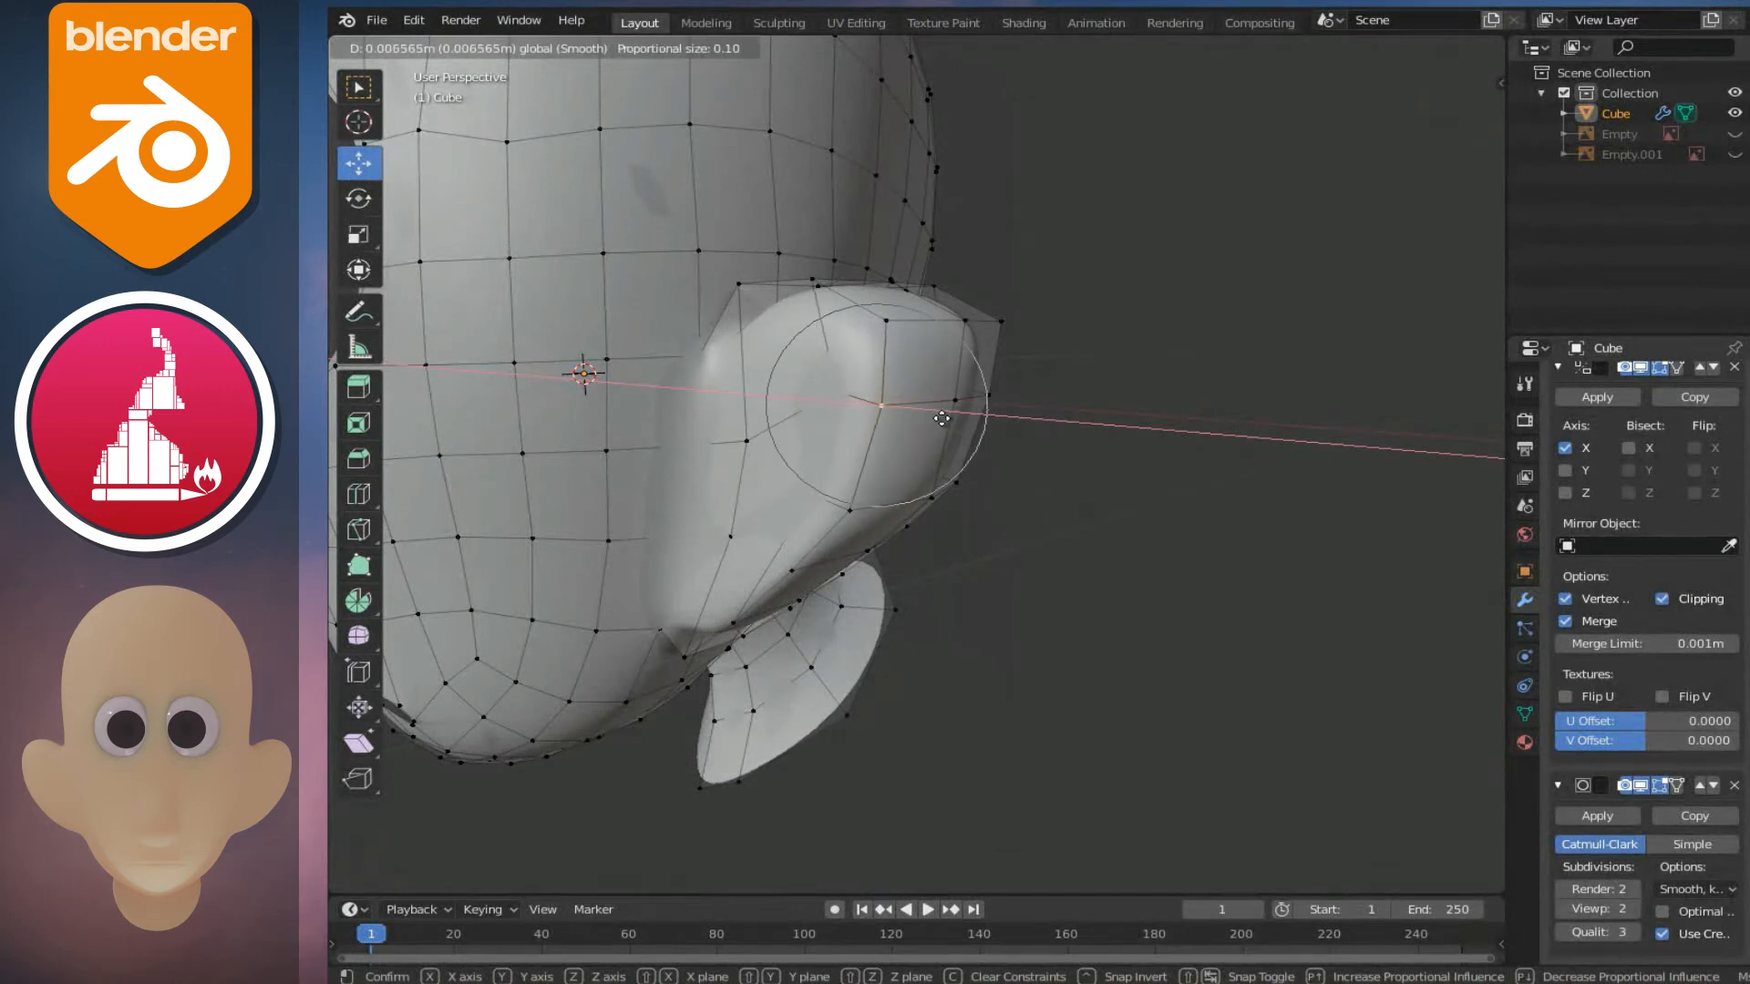
click(942, 419)
middle_drag(943, 420, 987, 368)
- Shift three vertices around the ear's lower surface and outer rim inward along X
right_click(851, 472)
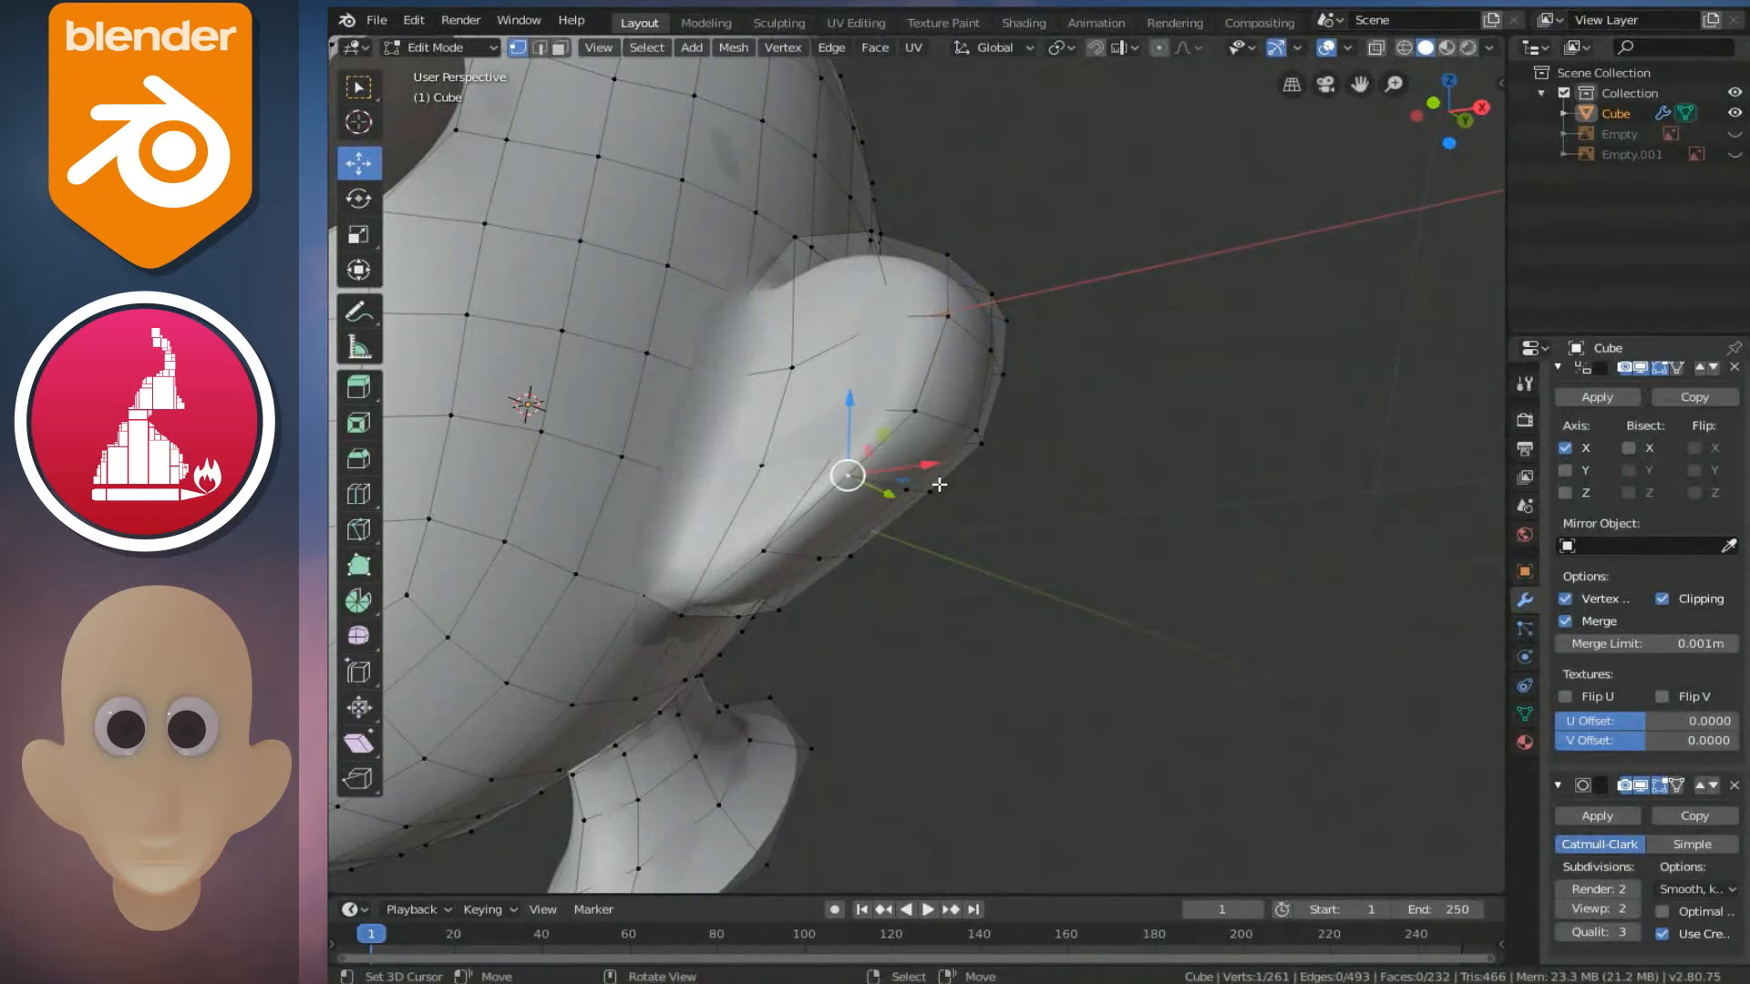
drag(916, 462, 901, 452)
right_click(915, 413)
drag(985, 396, 968, 393)
middle_drag(968, 392, 962, 441)
right_click(979, 411)
drag(1039, 412, 1019, 410)
- Shift the ear's upper outer vertex and two vertices on its lower surface inward along X
right_click(1013, 323)
drag(1023, 331, 1007, 330)
right_click(920, 400)
drag(1006, 398, 974, 403)
right_click(888, 503)
drag(971, 504, 941, 503)
middle_drag(852, 500, 921, 484)
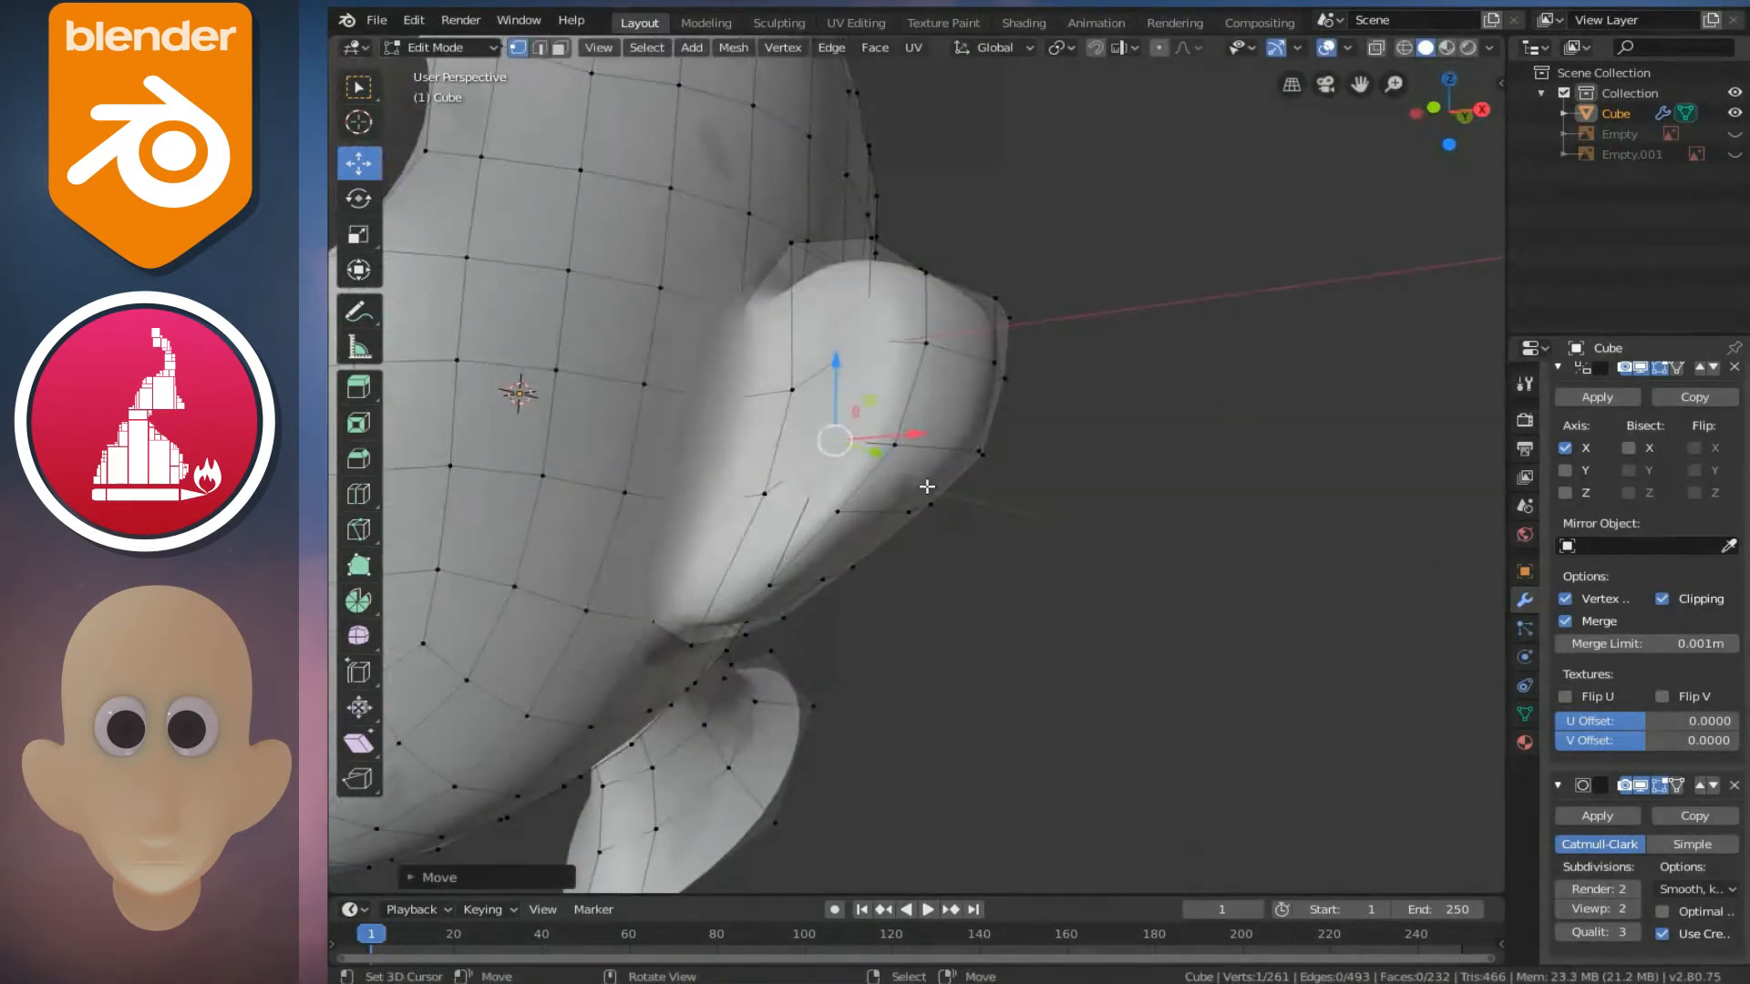
- Pull three vertices on the ear's underside inward along X and raise the last one along Z
right_click(838, 509)
drag(900, 509, 825, 509)
middle_drag(824, 509, 851, 605)
right_click(856, 610)
drag(943, 607, 915, 612)
right_click(770, 674)
middle_drag(771, 674, 852, 618)
drag(856, 594, 734, 594)
drag(739, 527, 743, 487)
- Examine the smoothed ear on the head from several angles in Object Mode
scroll(743, 487, down, 4)
key(Tab)
middle_drag(854, 516, 844, 478)
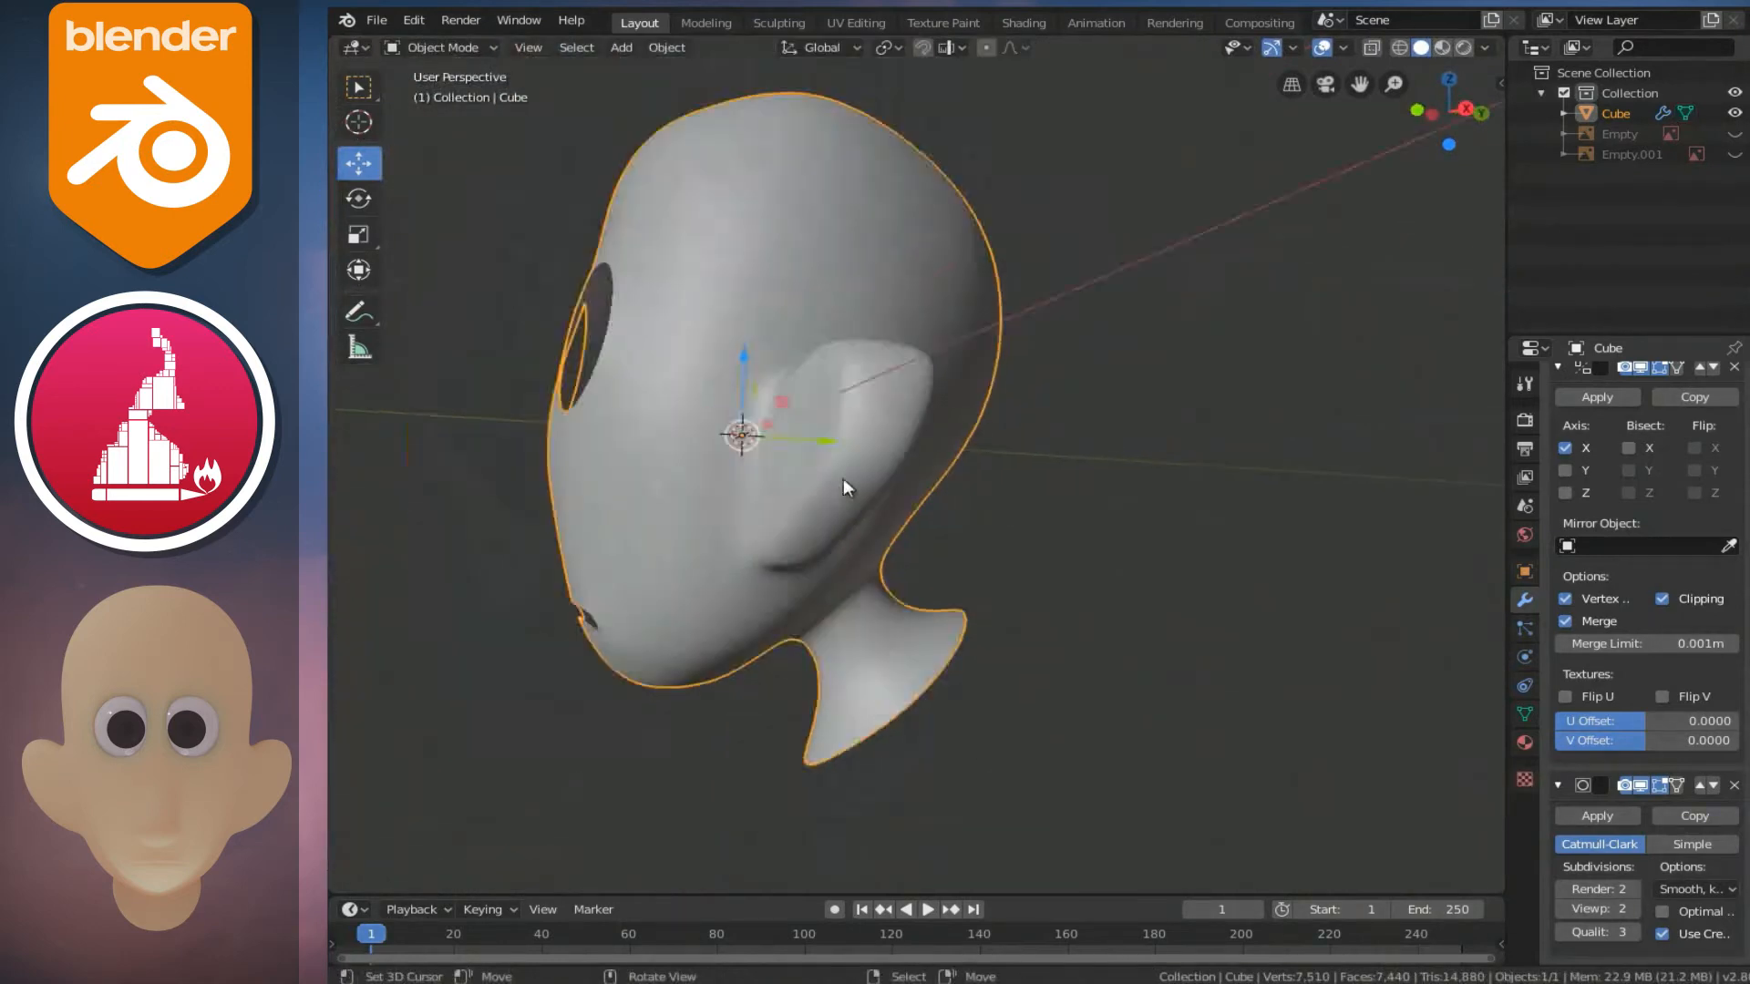
scroll(894, 537, up, 2)
middle_drag(894, 538, 745, 498)
scroll(763, 422, up, 3)
middle_drag(762, 423, 1005, 470)
- Fine-tune the selected ear vertex in Edit Mode with several small moves checked from different angles
key(Tab)
scroll(829, 456, up, 2)
drag(1006, 470, 1021, 483)
middle_drag(1021, 482, 1026, 532)
drag(1055, 496, 1075, 500)
middle_drag(1075, 499, 985, 527)
drag(1013, 499, 1011, 502)
middle_drag(1012, 502, 975, 534)
drag(972, 502, 1006, 515)
- Raise one ear vertex along Z and reposition another to even out the ear's surface
click(789, 541)
drag(801, 474, 782, 416)
click(759, 489)
key(Tab)
middle_drag(723, 500, 988, 461)
key(Tab)
click(904, 404)
drag(975, 442, 972, 497)
click(859, 407)
click(852, 456)
click(904, 461)
middle_drag(843, 319, 1190, 371)
- Move the vertex at the ear's upper front corner along Z
key(Tab)
scroll(957, 369, down, 4)
middle_drag(950, 368, 742, 351)
scroll(950, 426, up, 2)
key(Tab)
key(g)
key(z)
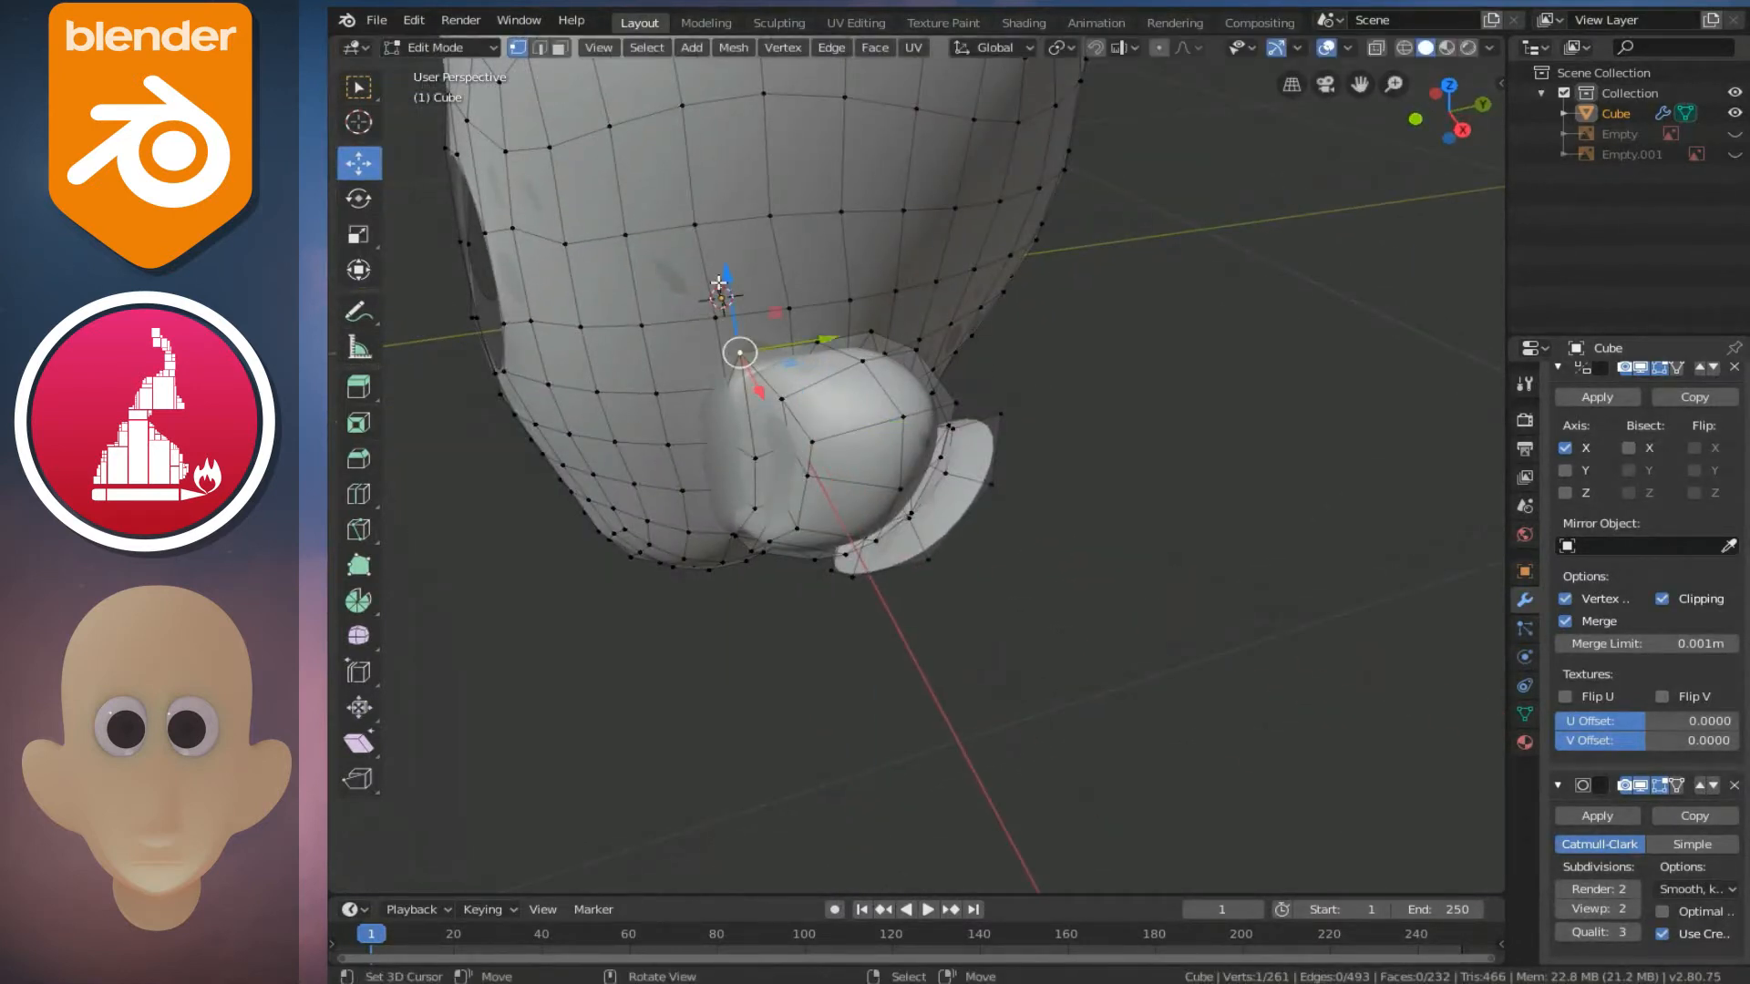
click(740, 310)
middle_drag(741, 310, 1075, 332)
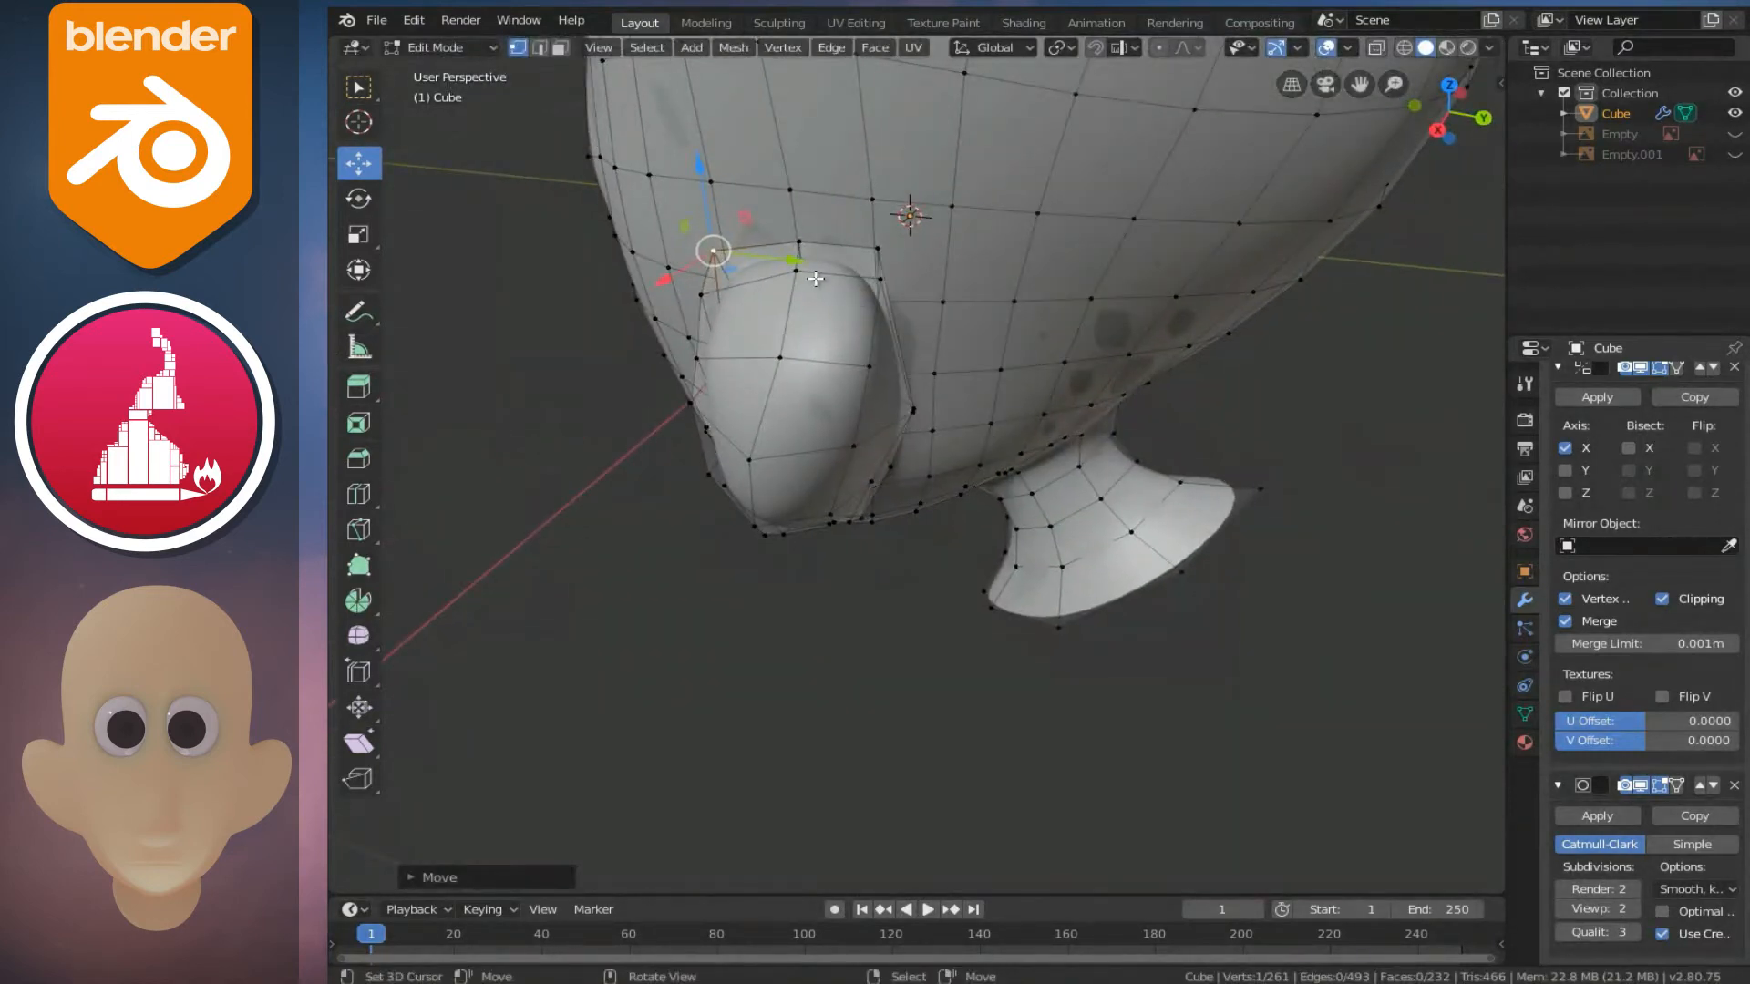
- Adjust the height of the vertex along the ear's top edge near the head
middle_drag(873, 350, 887, 265)
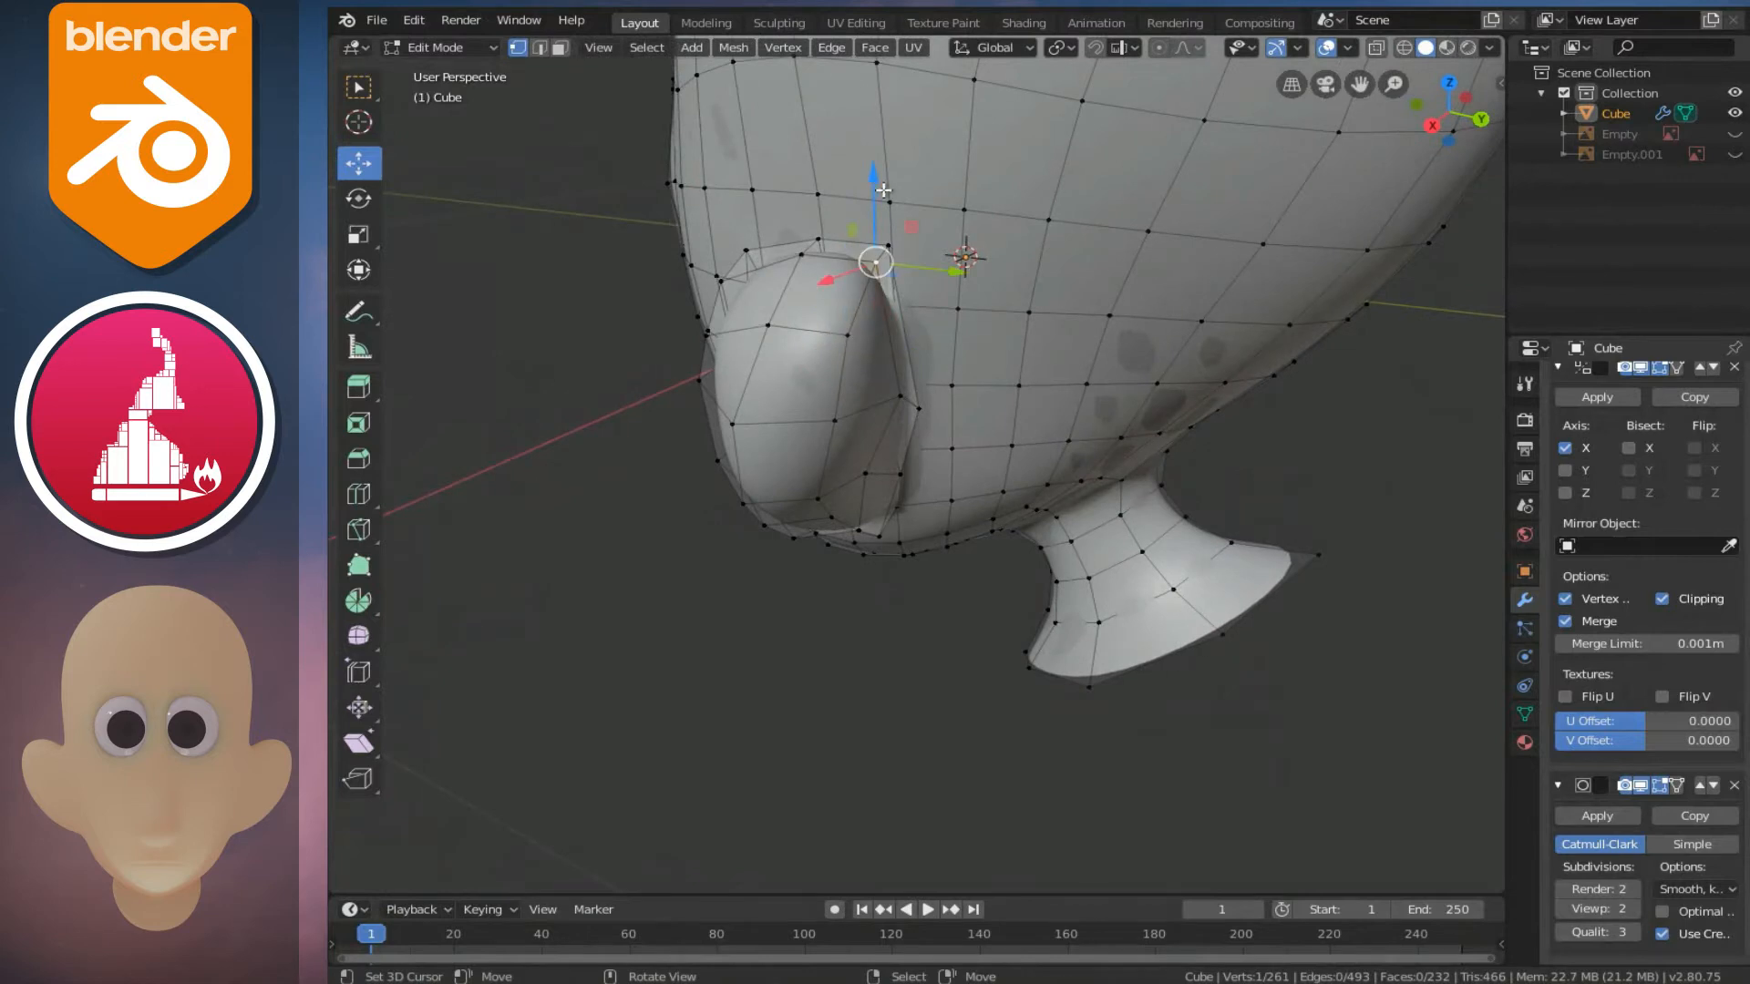
key(g)
key(z)
click(884, 233)
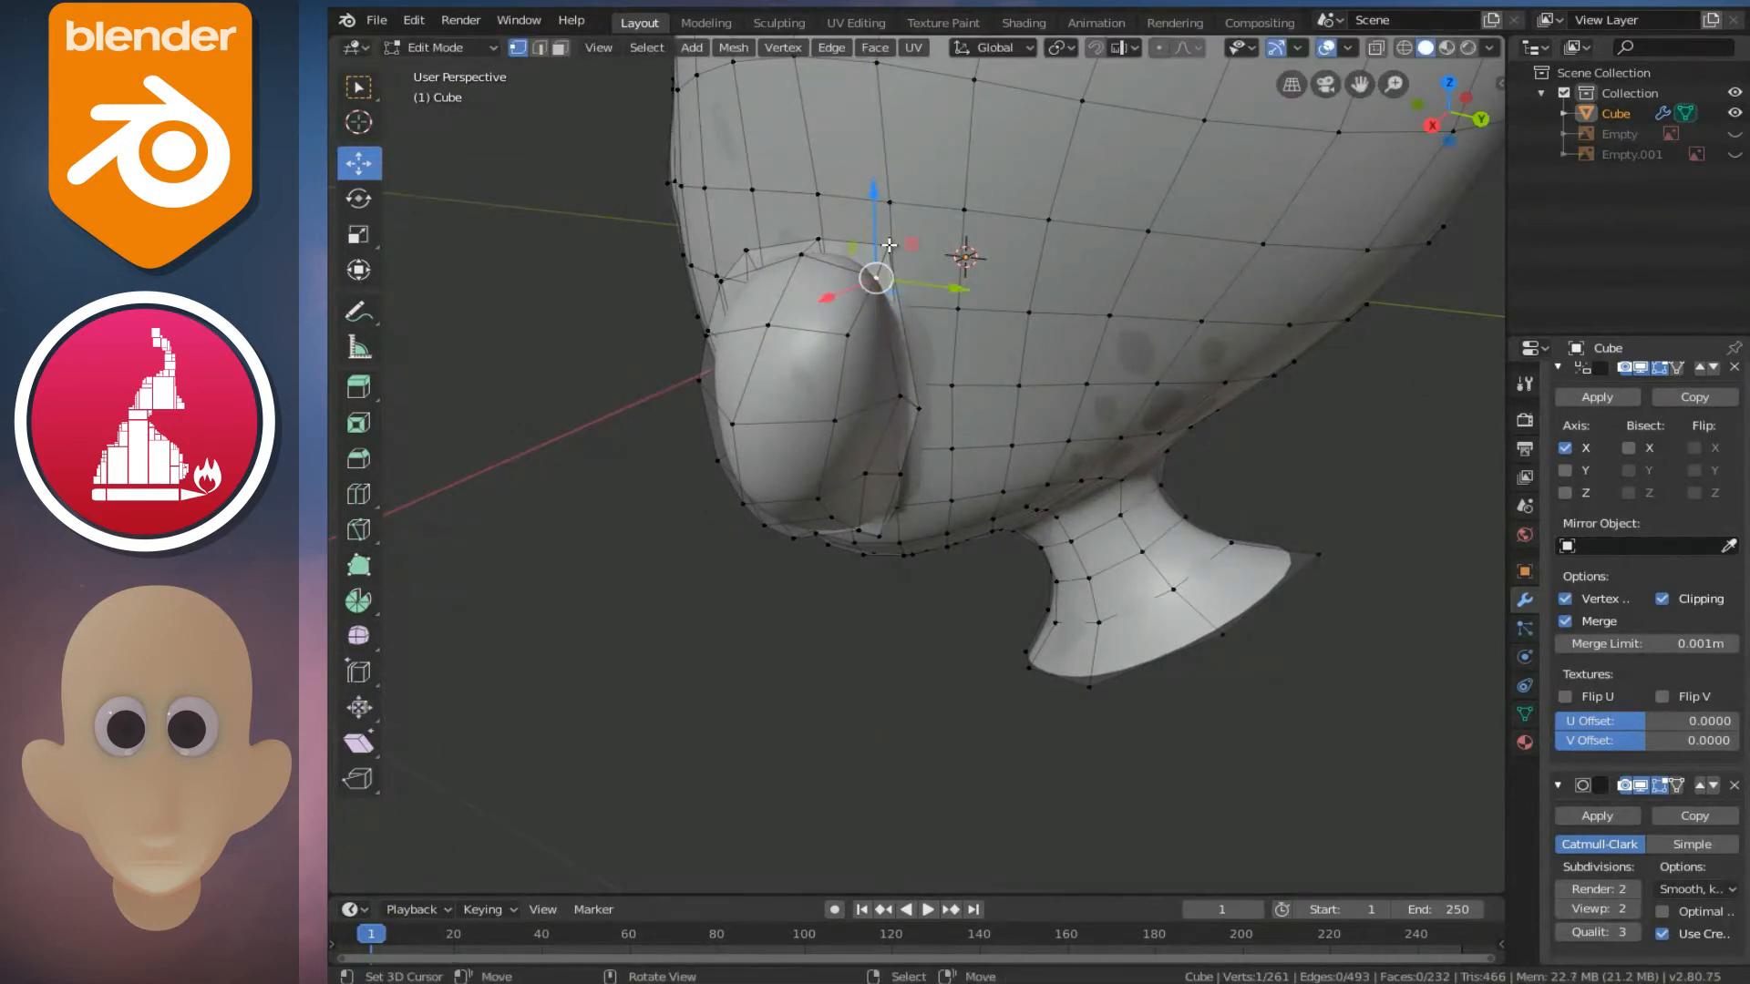
key(g)
click(886, 187)
middle_drag(886, 187, 1052, 331)
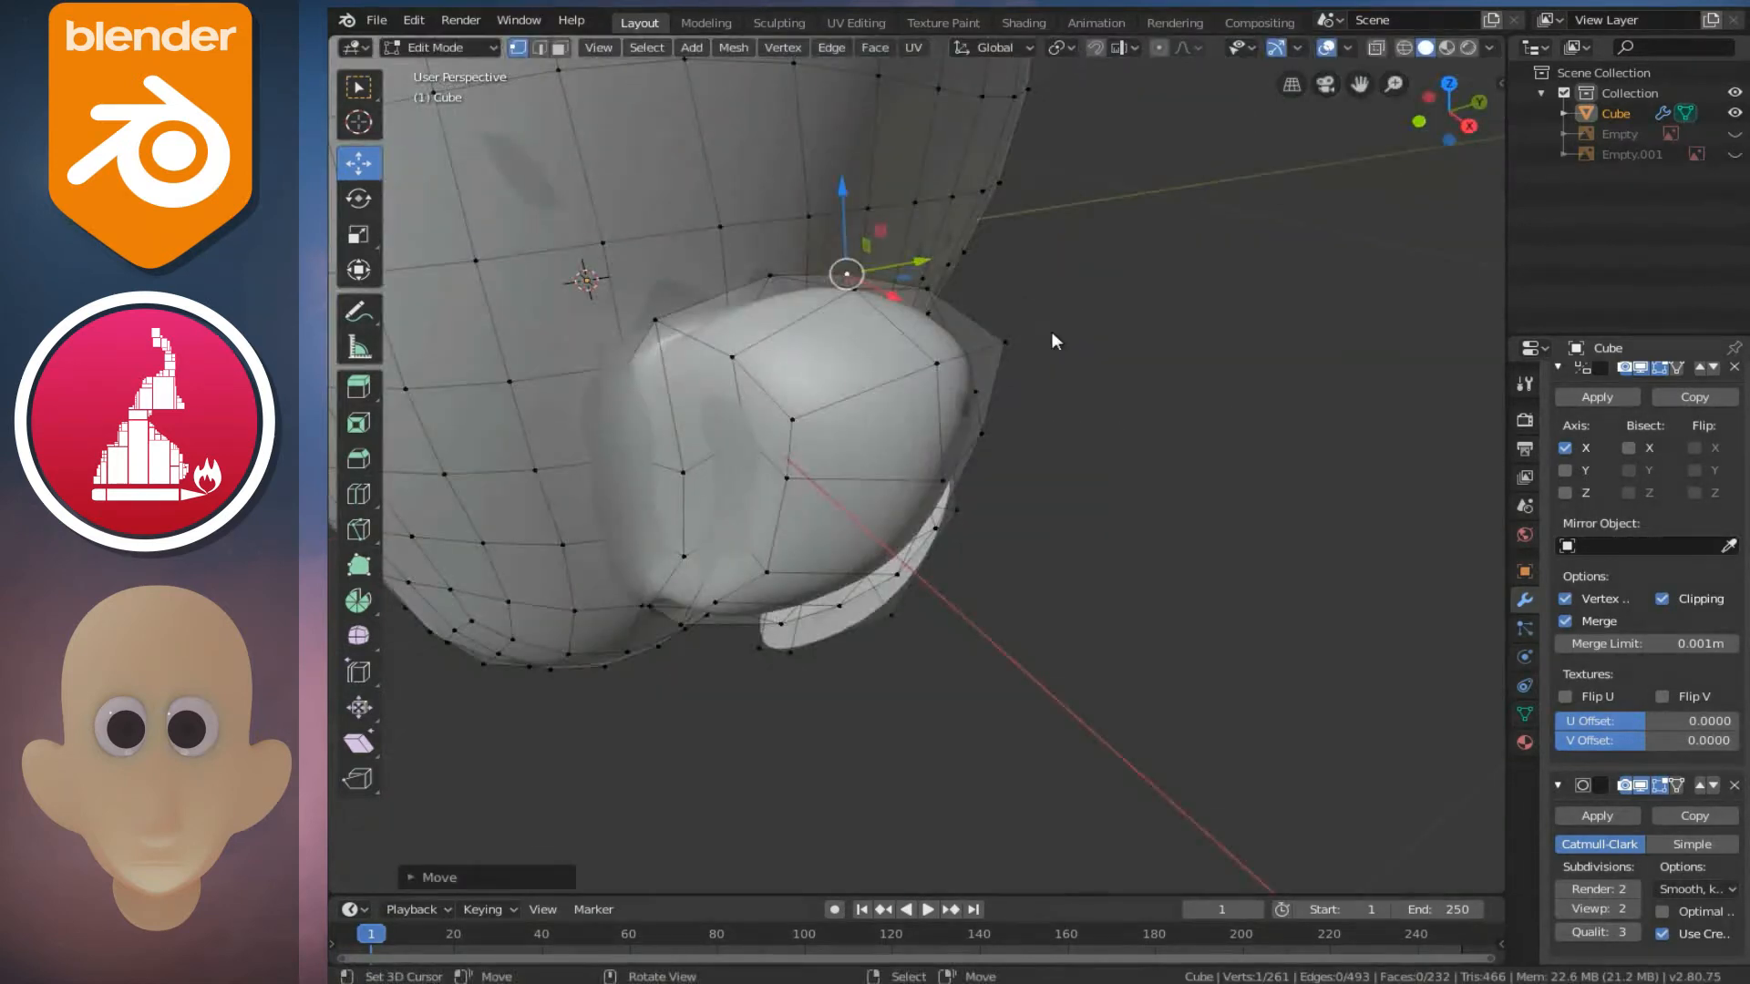
- Grow the selection three times from the ear's back vertex to cover the ear and apply Smooth Vertices
key(Tab)
middle_drag(1023, 401, 999, 352)
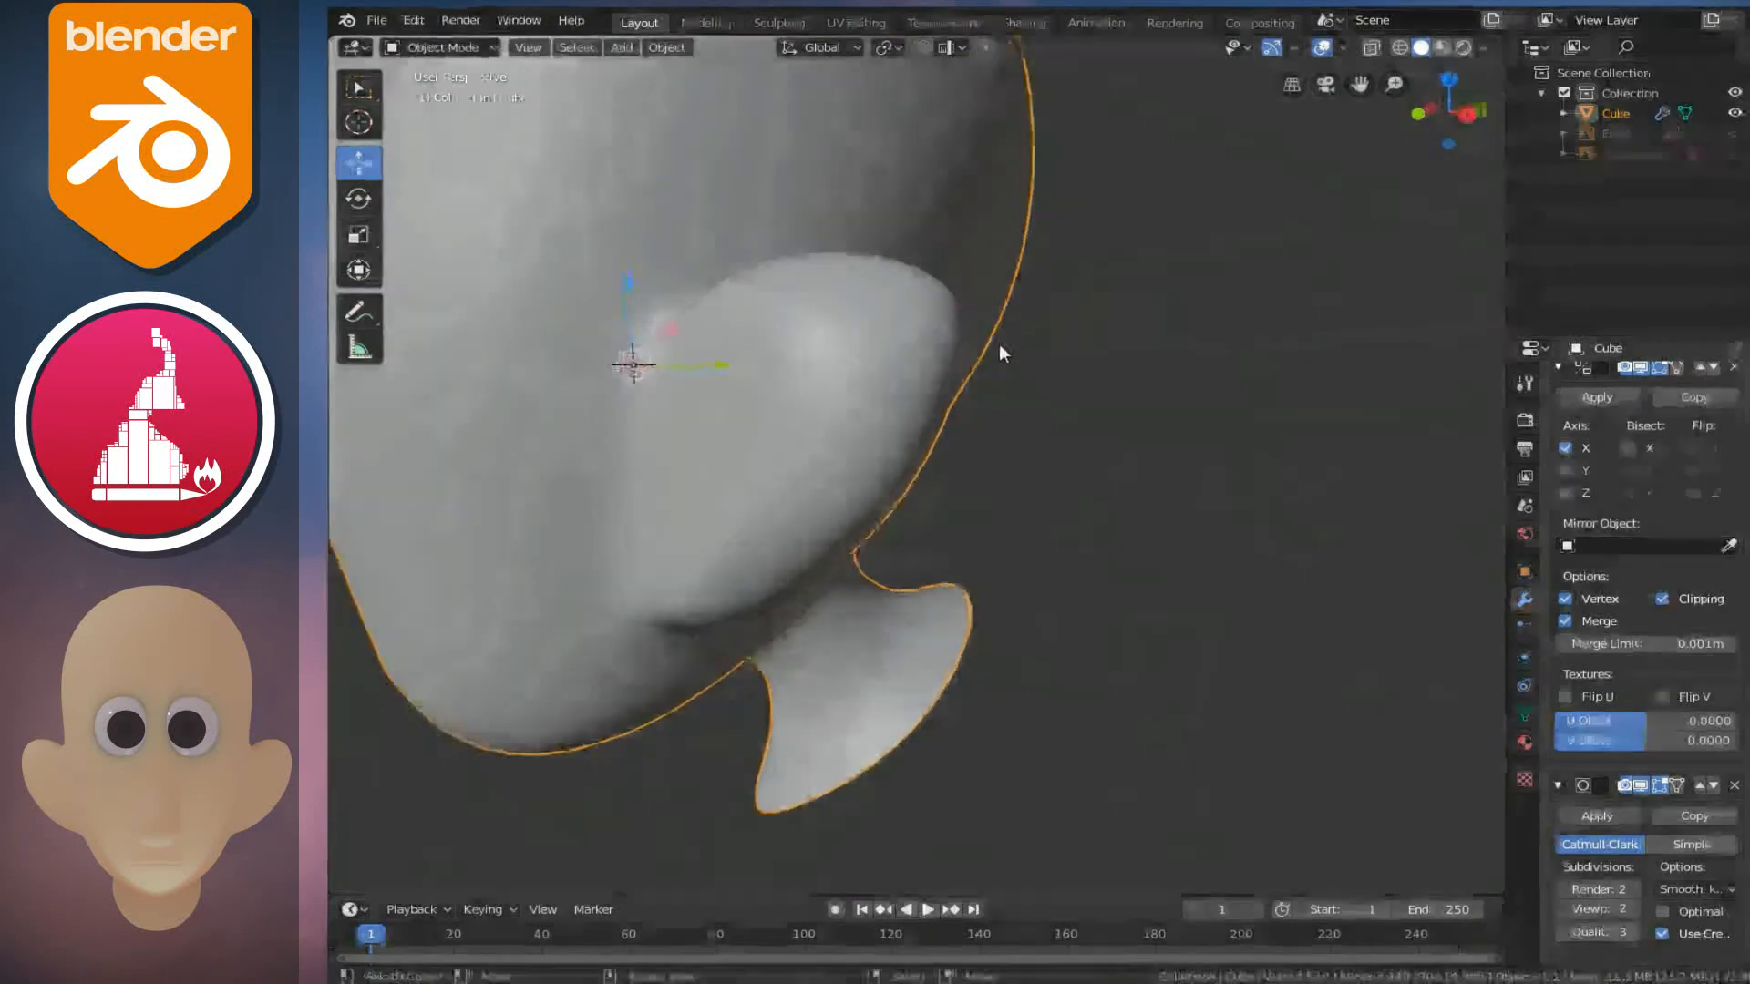
key(Tab)
middle_drag(984, 287, 851, 343)
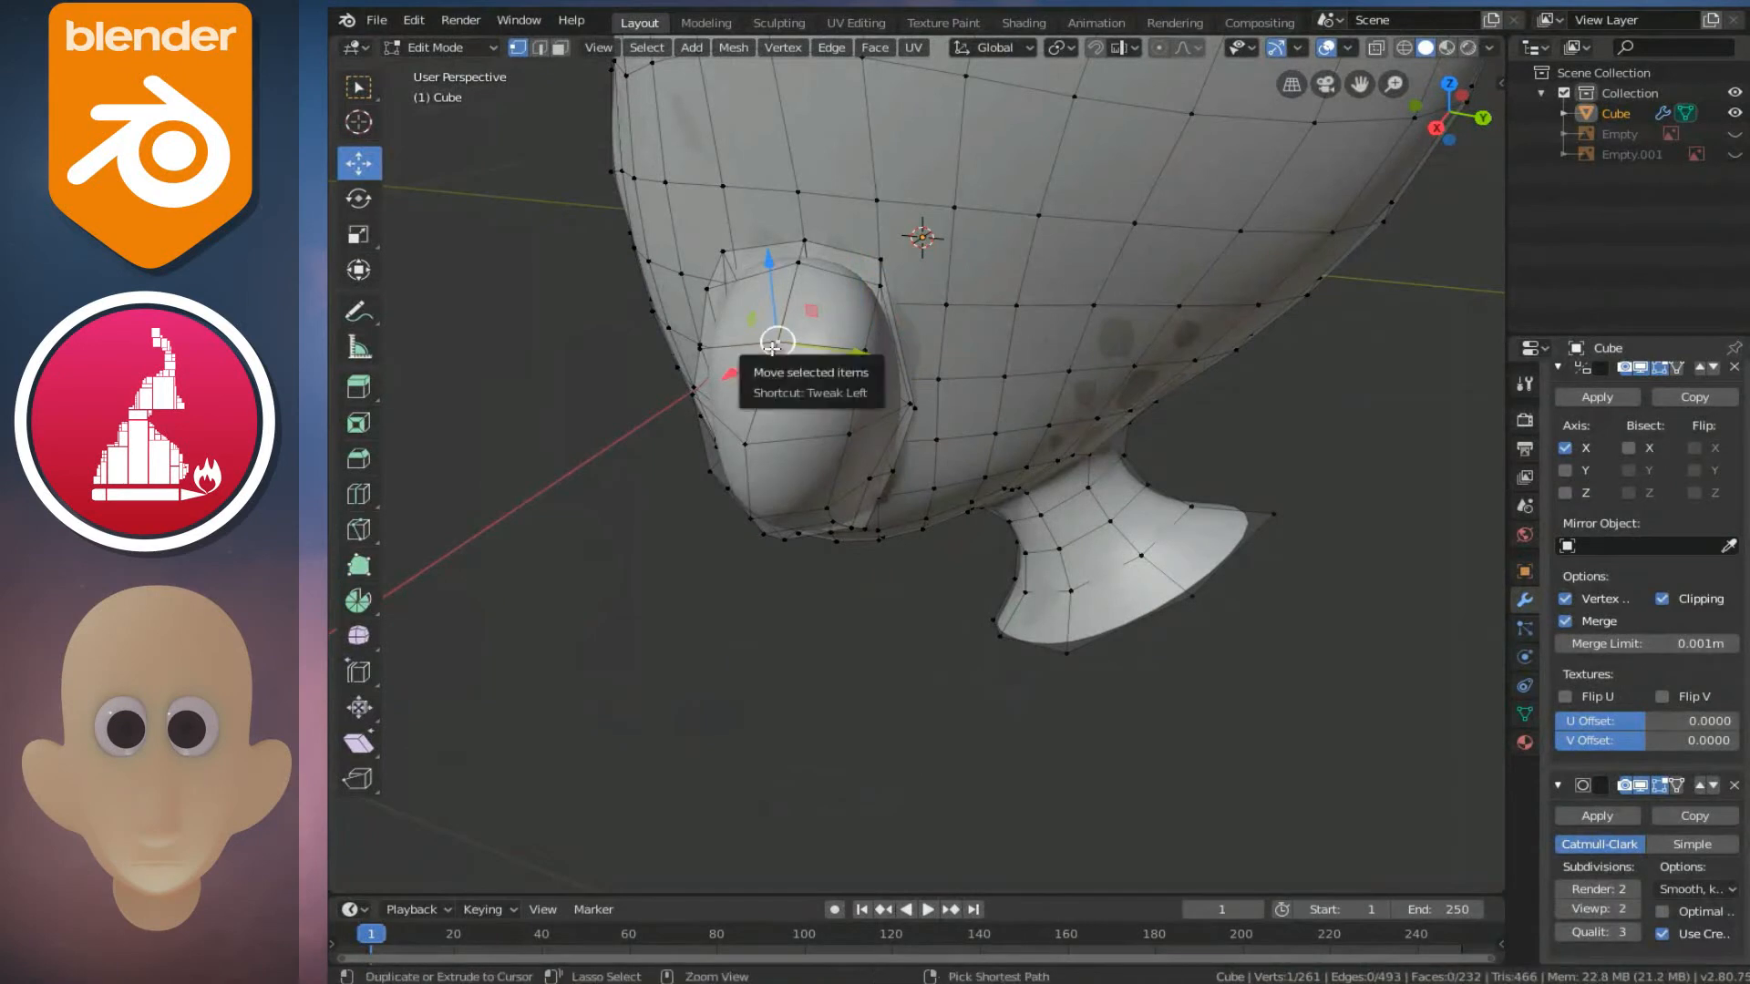
key(ctrl+KP_Add)
key(ctrl+KP_Add)
key(ctrl+KP_Add)
middle_drag(723, 341, 993, 447)
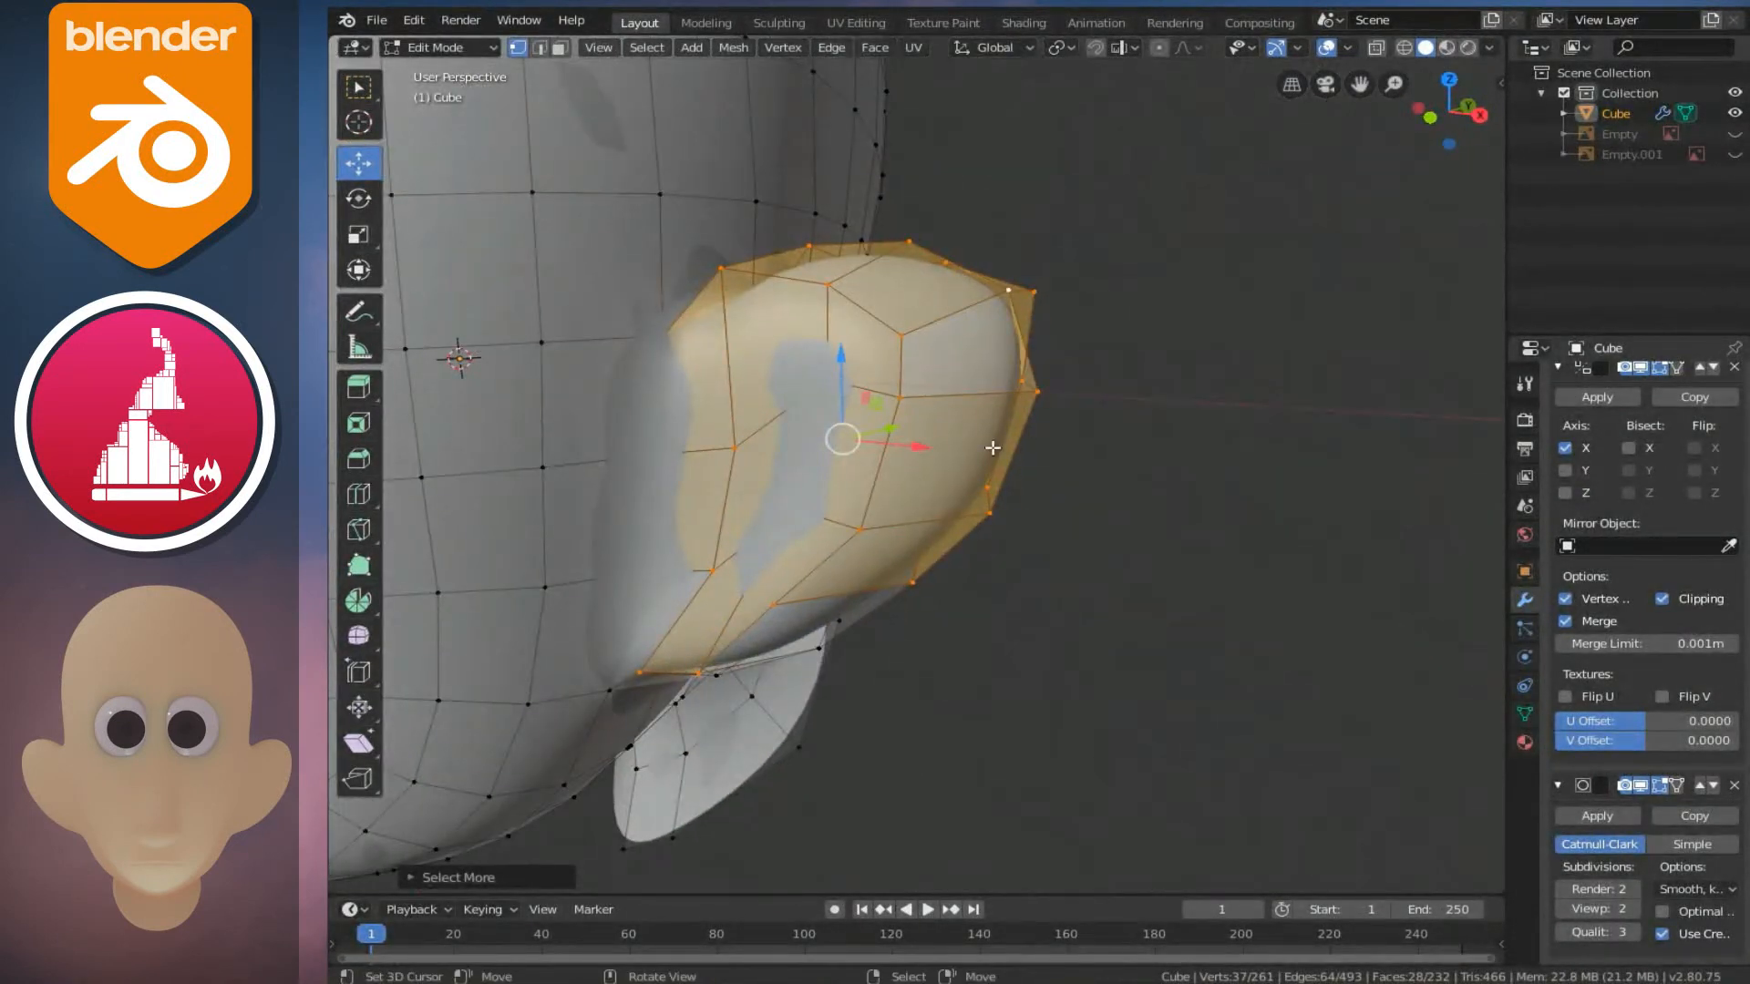
right_click(993, 448)
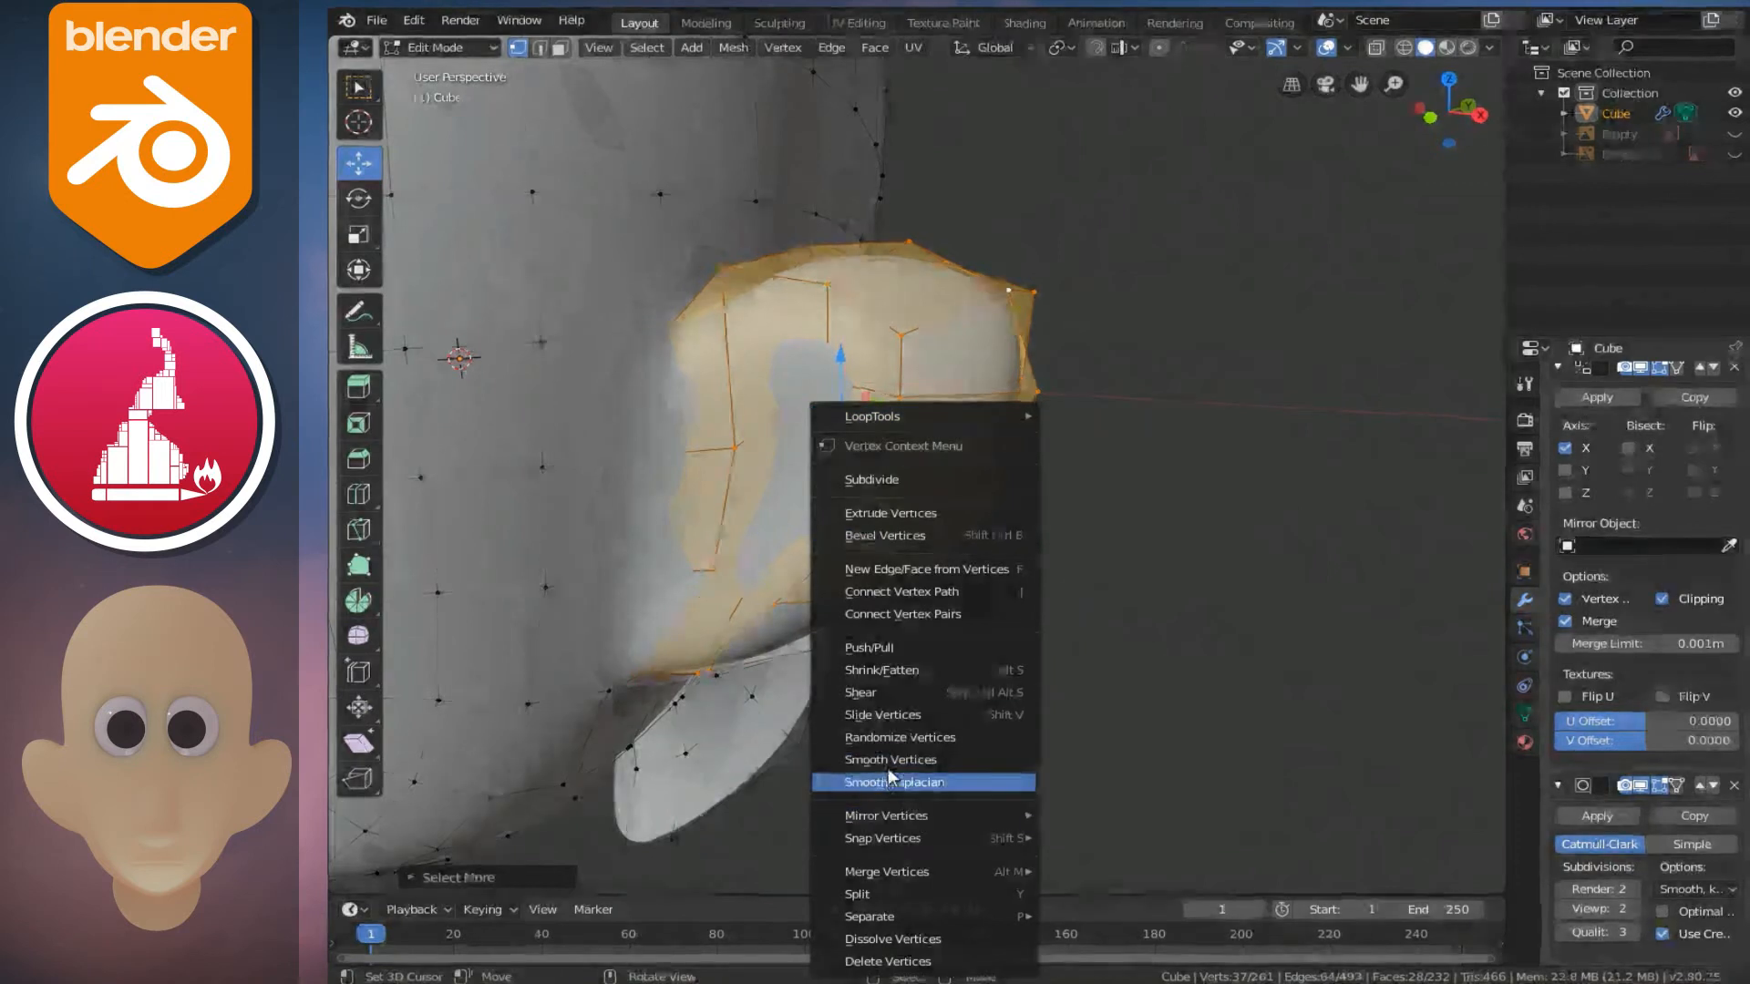
click(889, 762)
- Show the head in front orthographic view in Object Mode and unhide the front reference sketch
key(Tab)
scroll(968, 568, down, 5)
middle_drag(953, 527, 1041, 489)
key(KP_1)
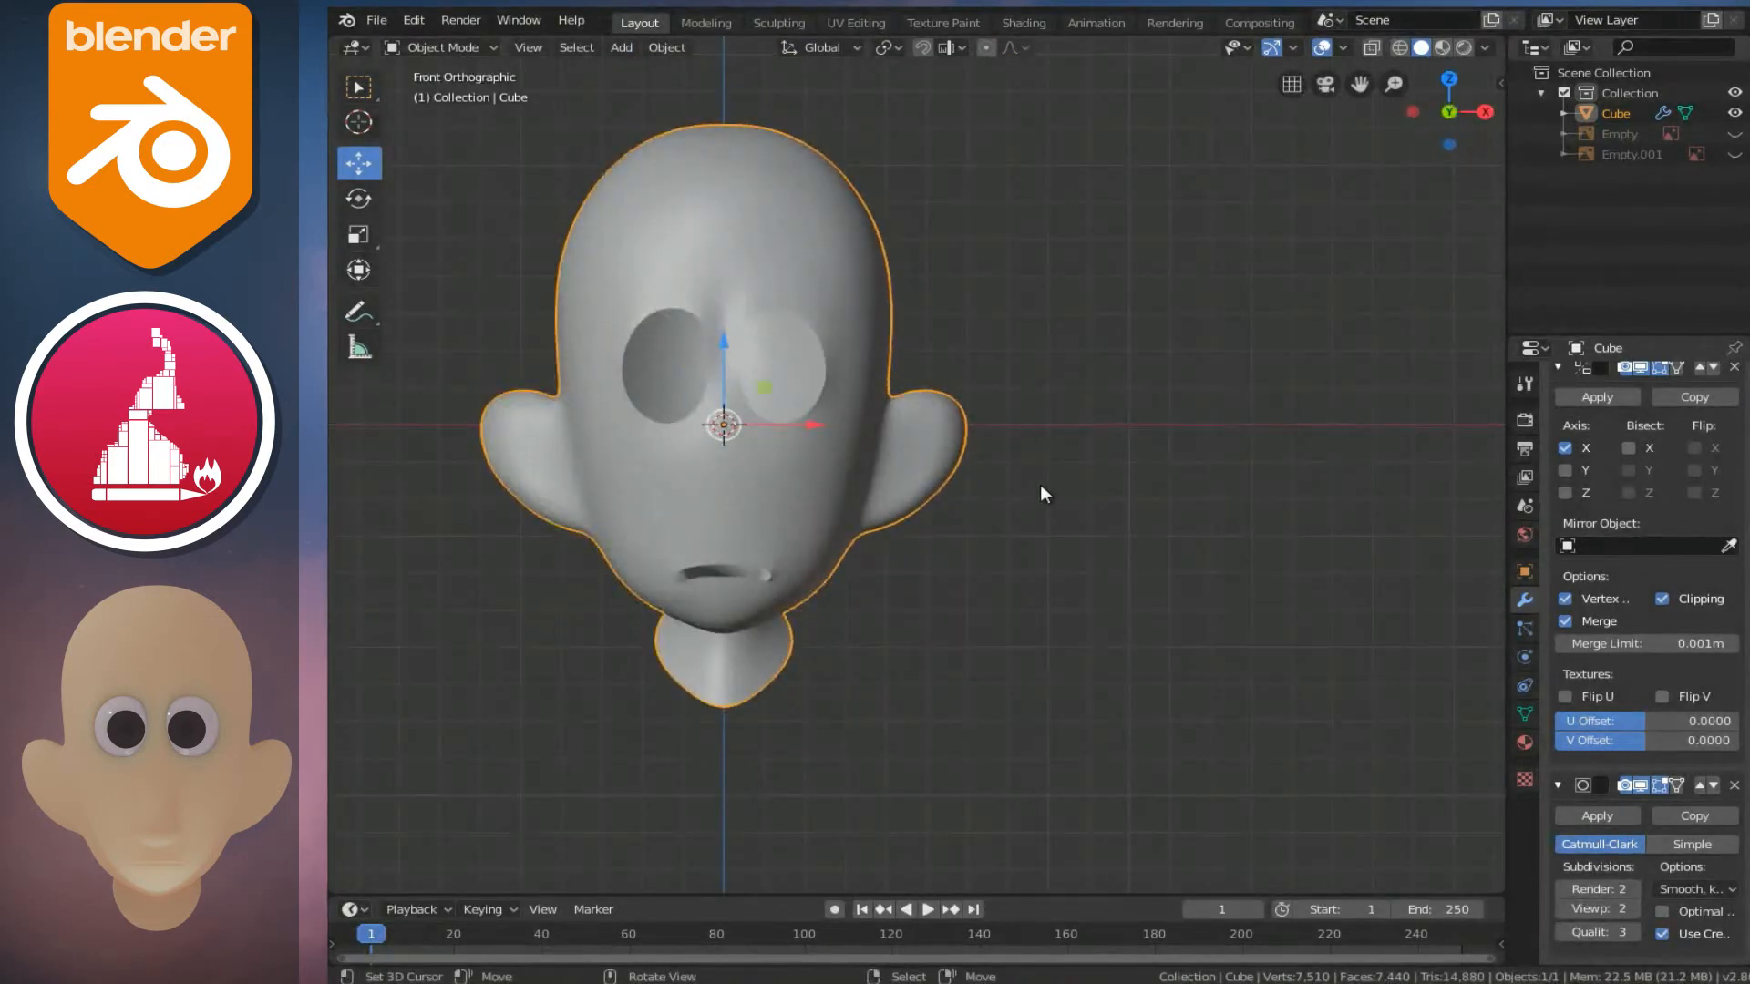
click(1735, 134)
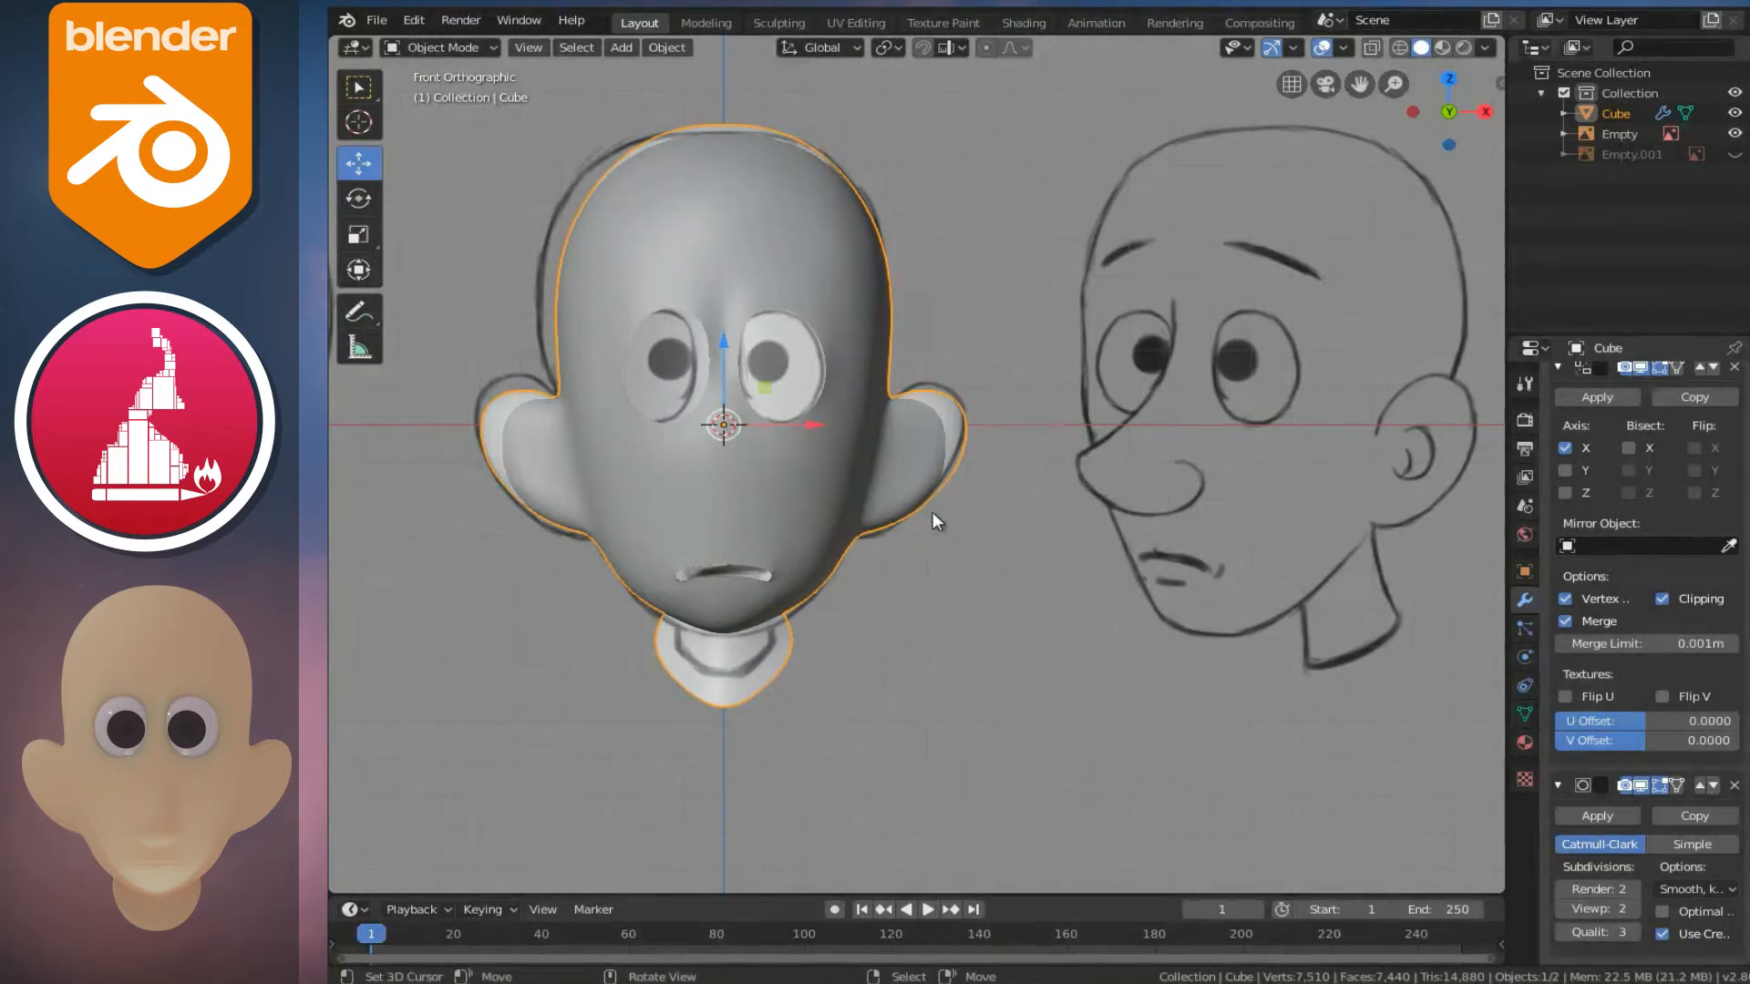
- Fit the ear's upper outer vertex to the sketch outline in wireframe Edit Mode with proportional editing
key(Tab)
scroll(893, 452, up, 8)
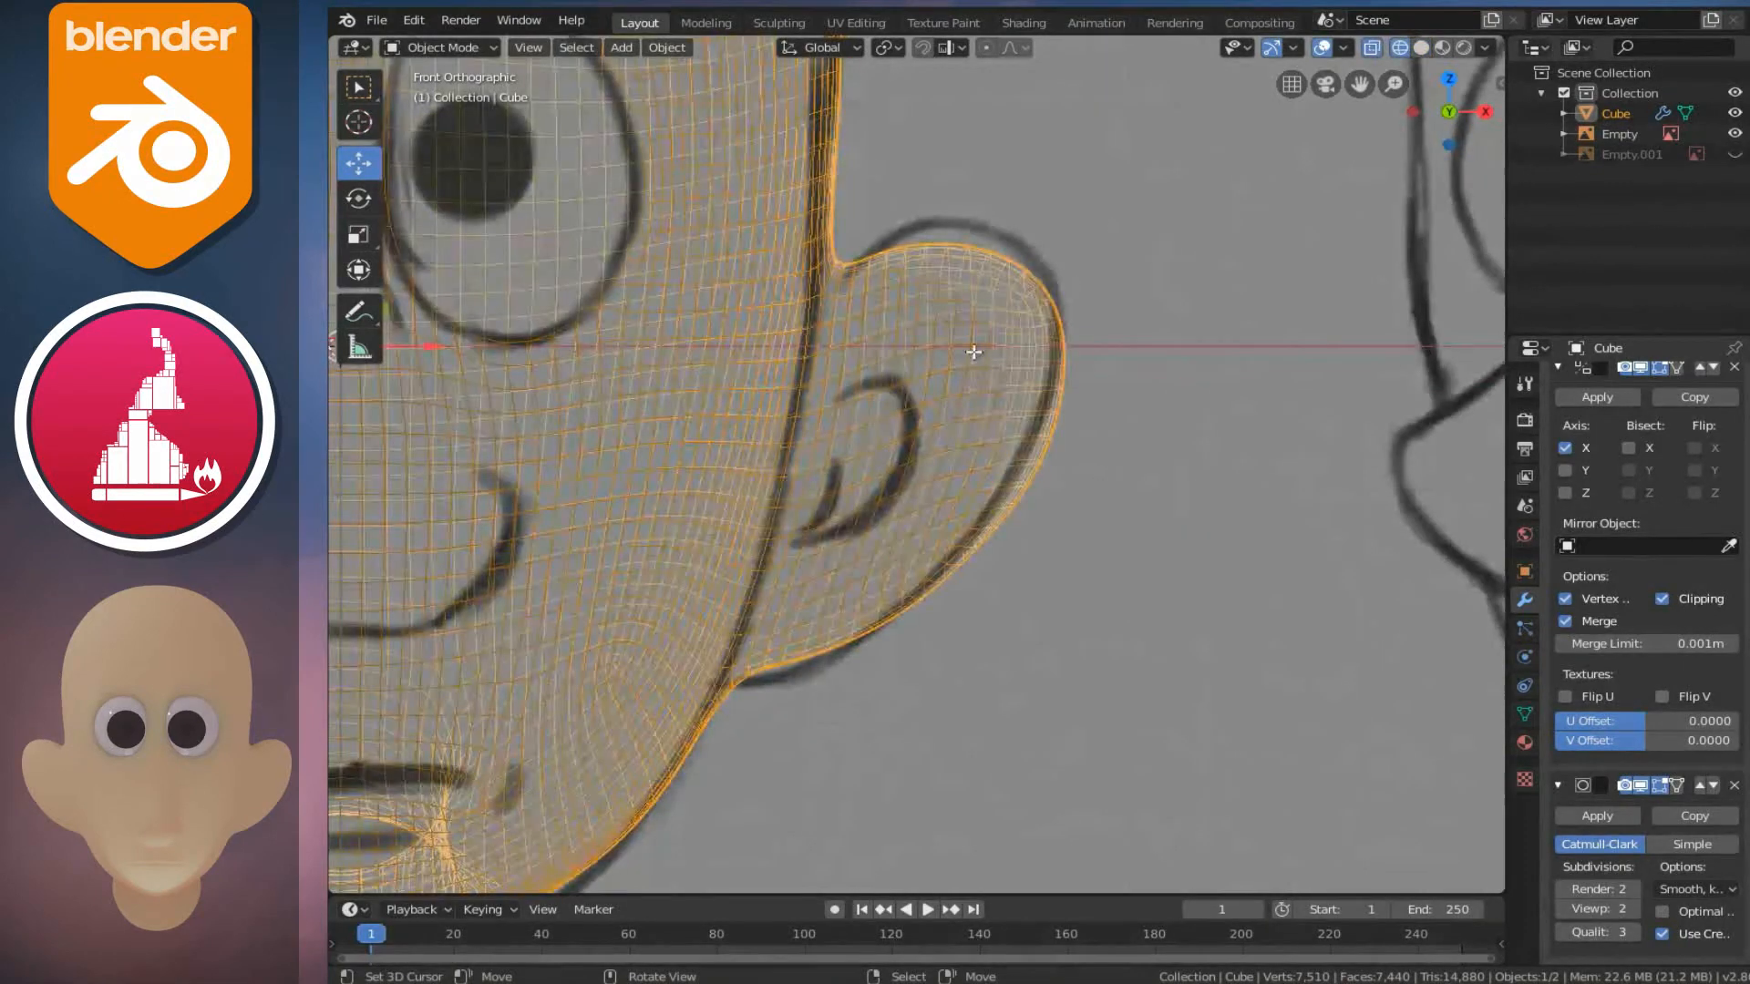
key(alt+a)
key(l)
click(1049, 278)
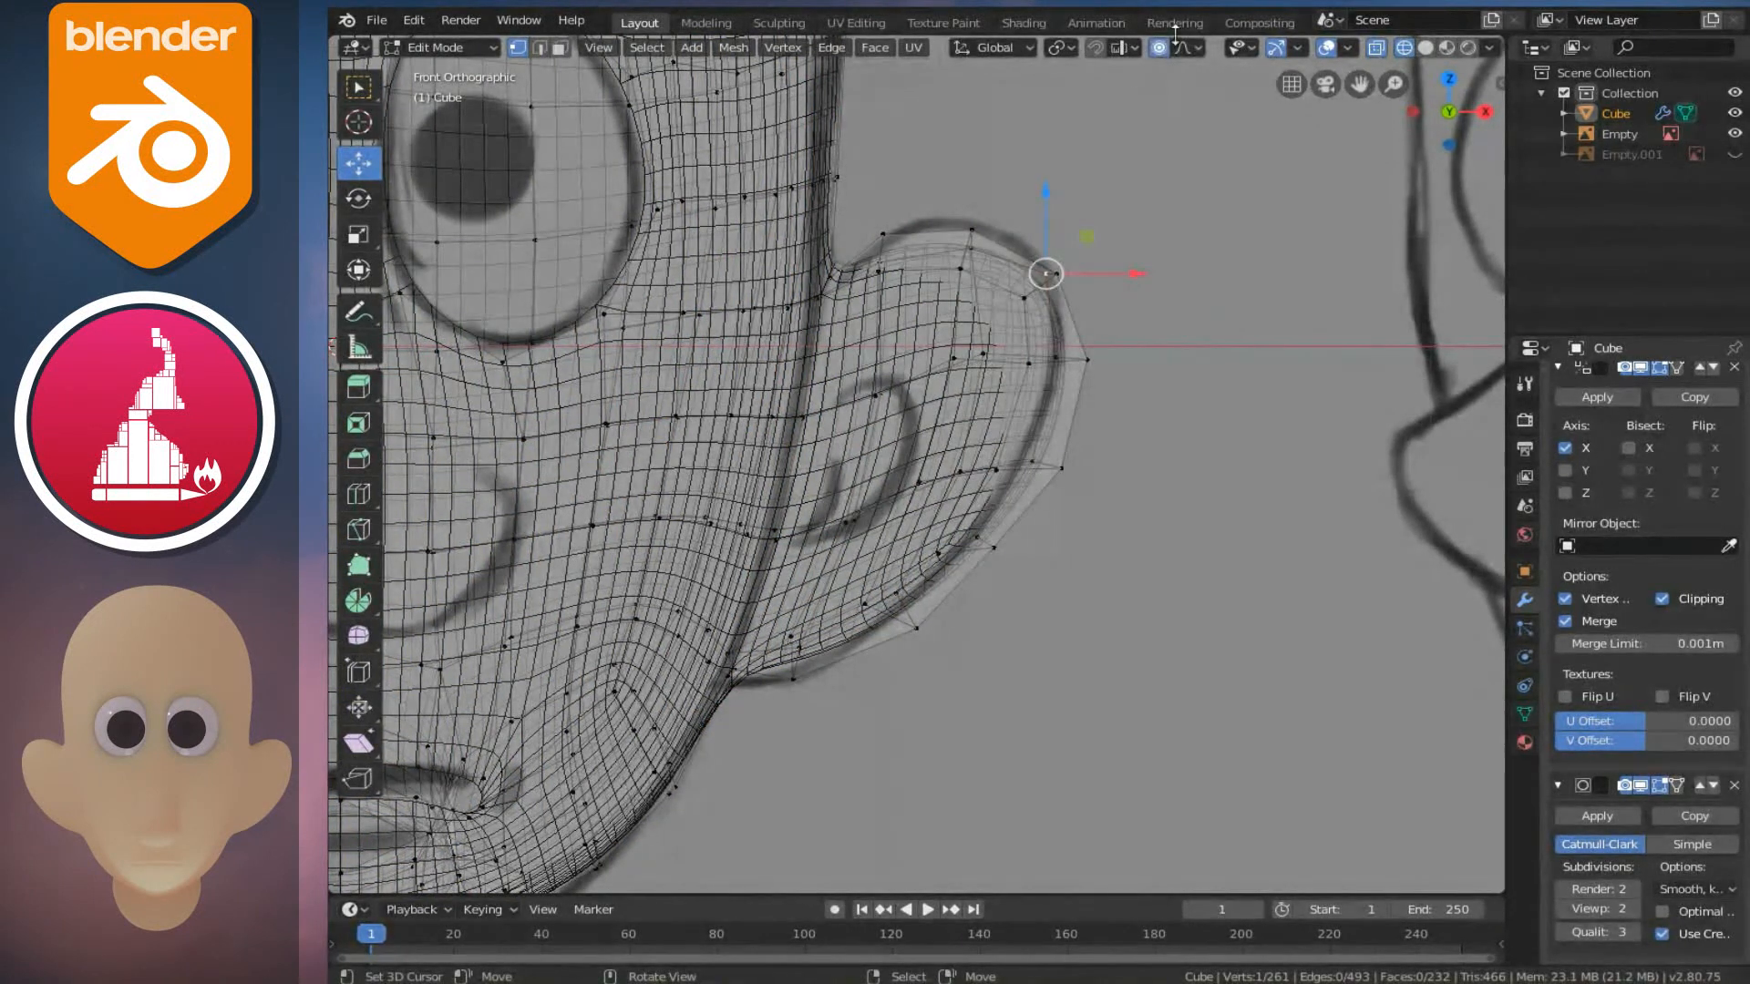
drag(1047, 275, 1055, 259)
scroll(1060, 274, down, 7)
scroll(1058, 257, down, 3)
- Move the ear's lowest vertex onto the sketch outline with proportional size 0.22 and restore solid shading in Object Mode
click(794, 670)
key(g)
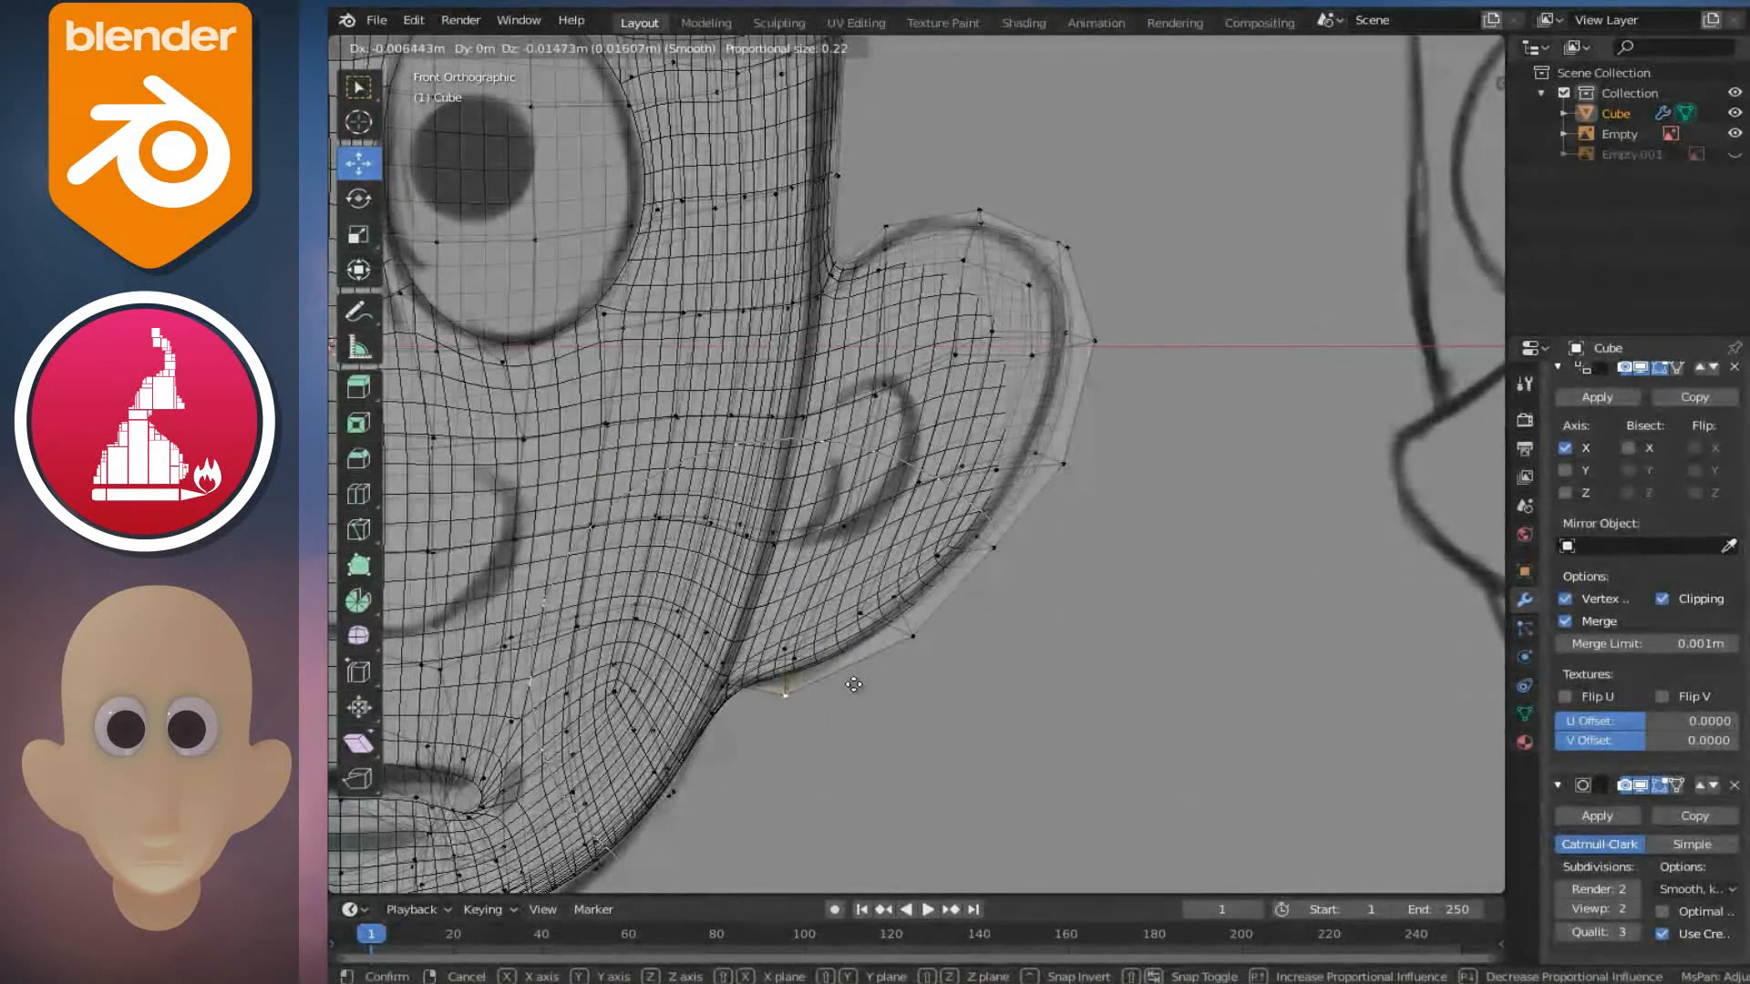
click(852, 683)
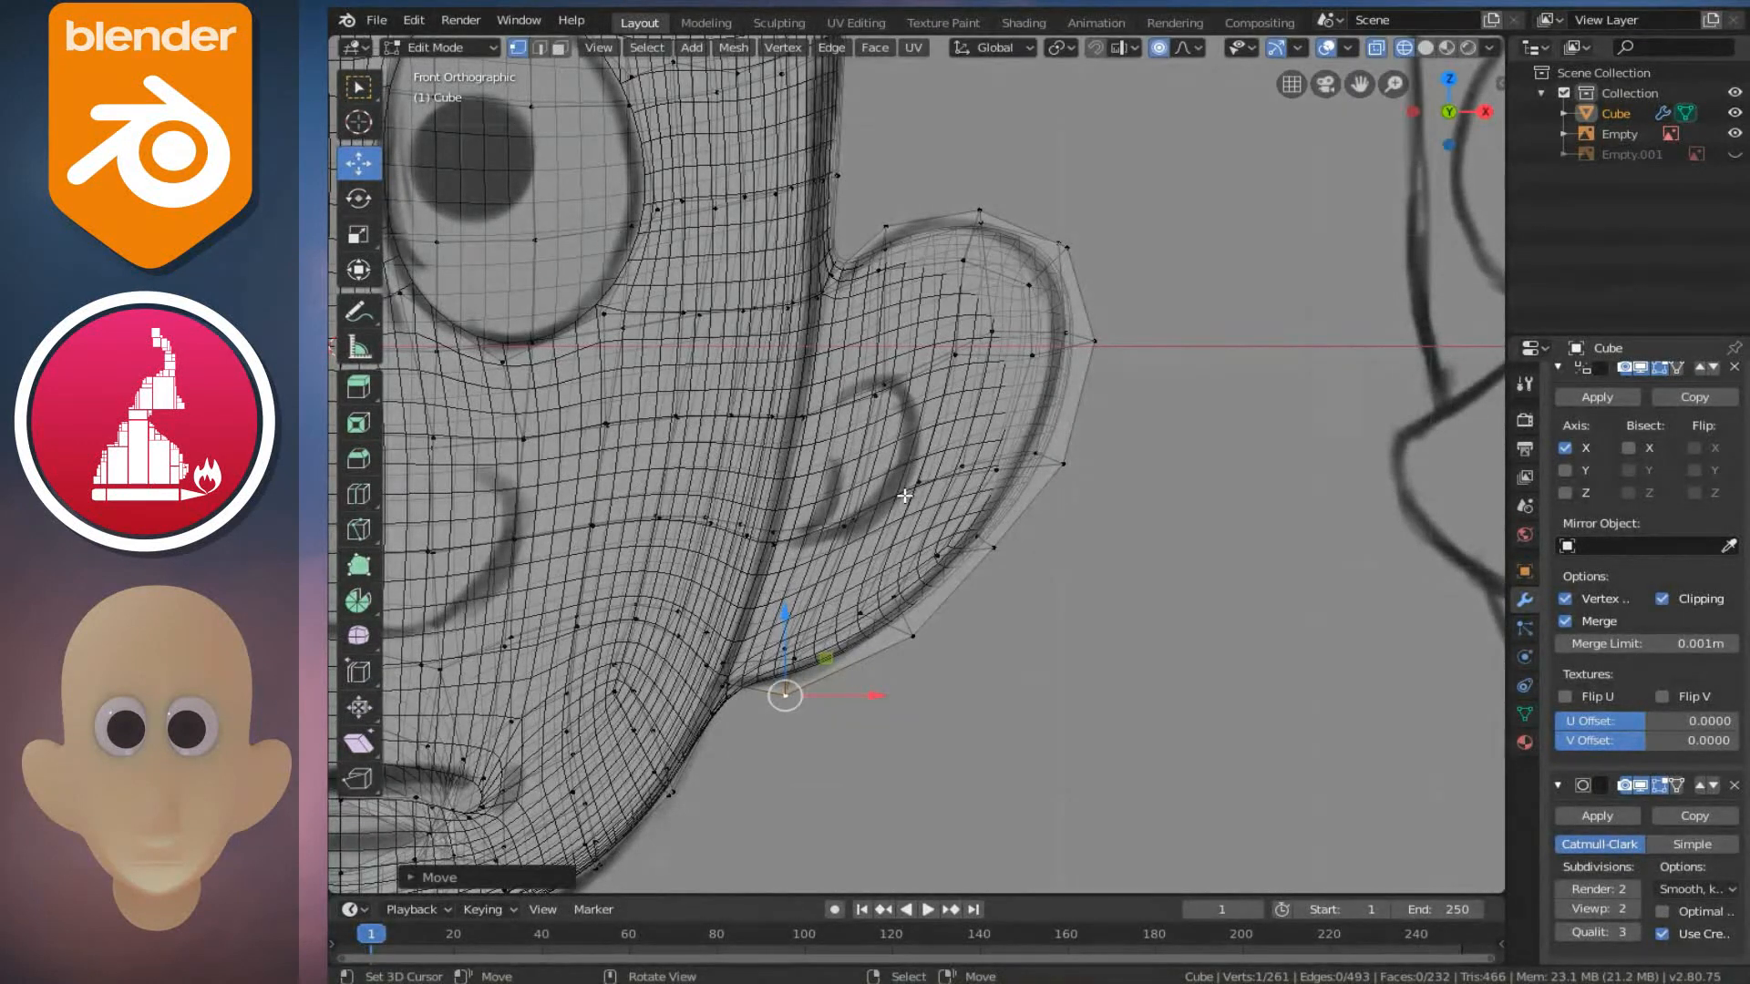
key(shift+z)
key(shift+z)
key(shift+z)
scroll(910, 494, down, 5)
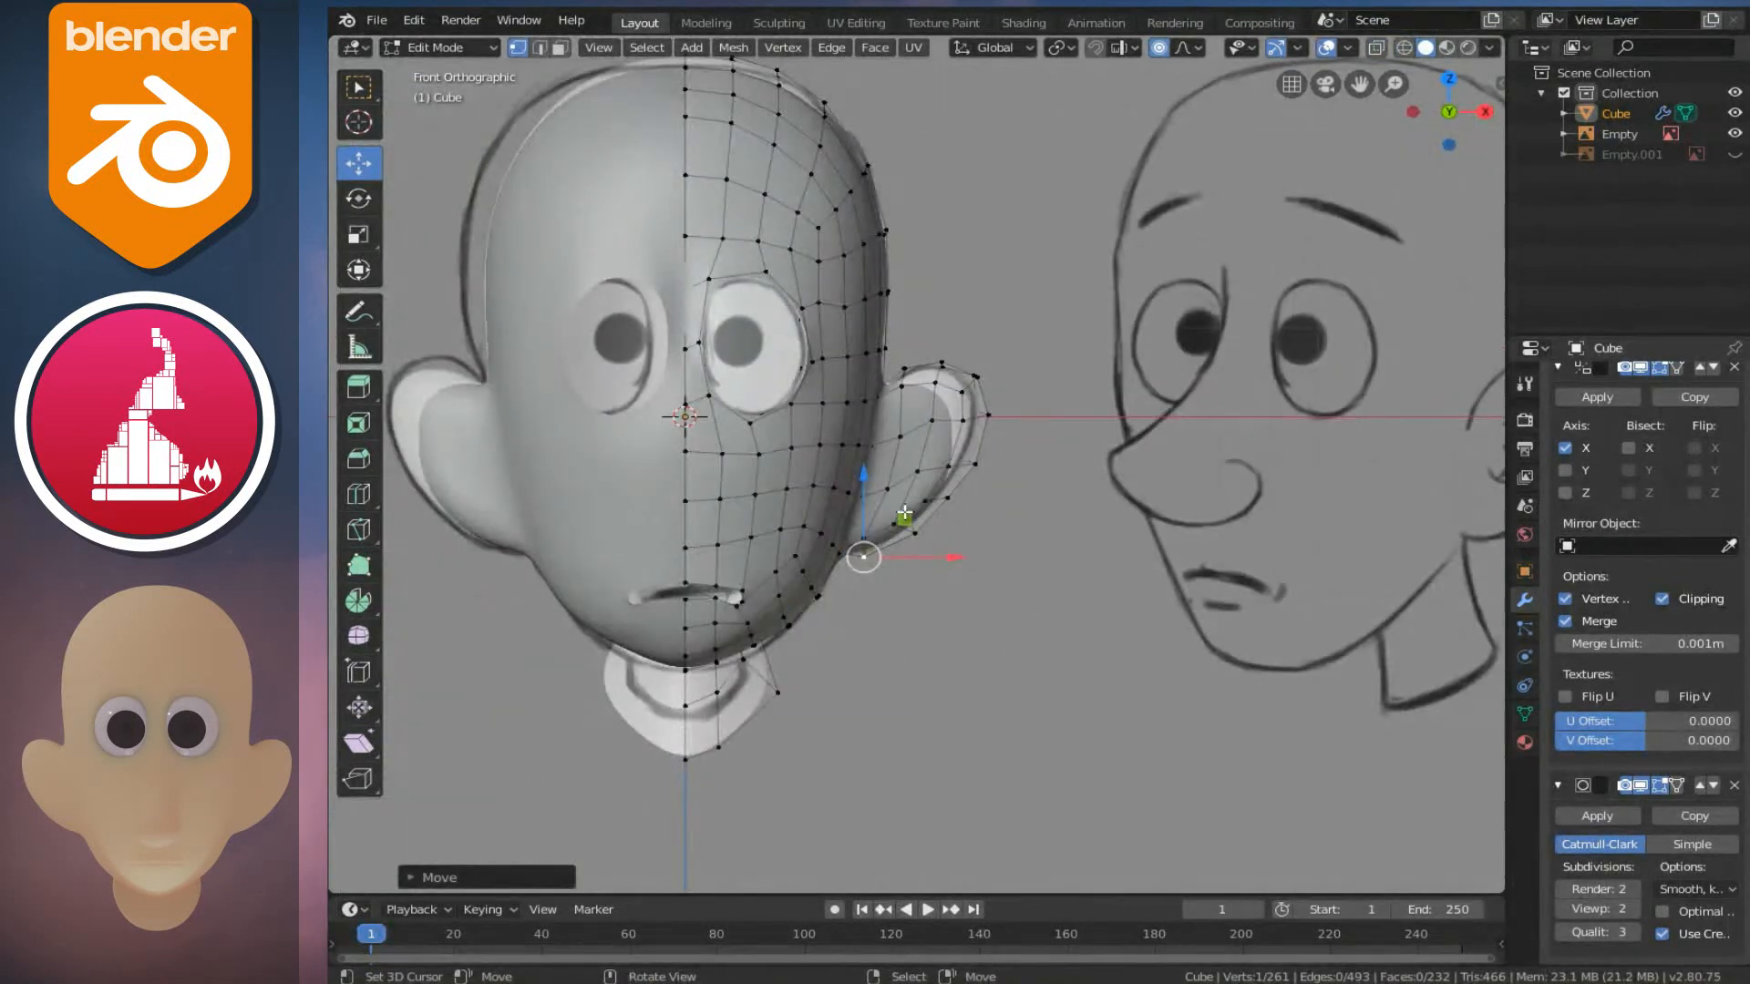
key(Tab)
- Extrude the edge loop around the mouth opening in Edit Mode
ctrl+scroll(764, 522, up, 1)
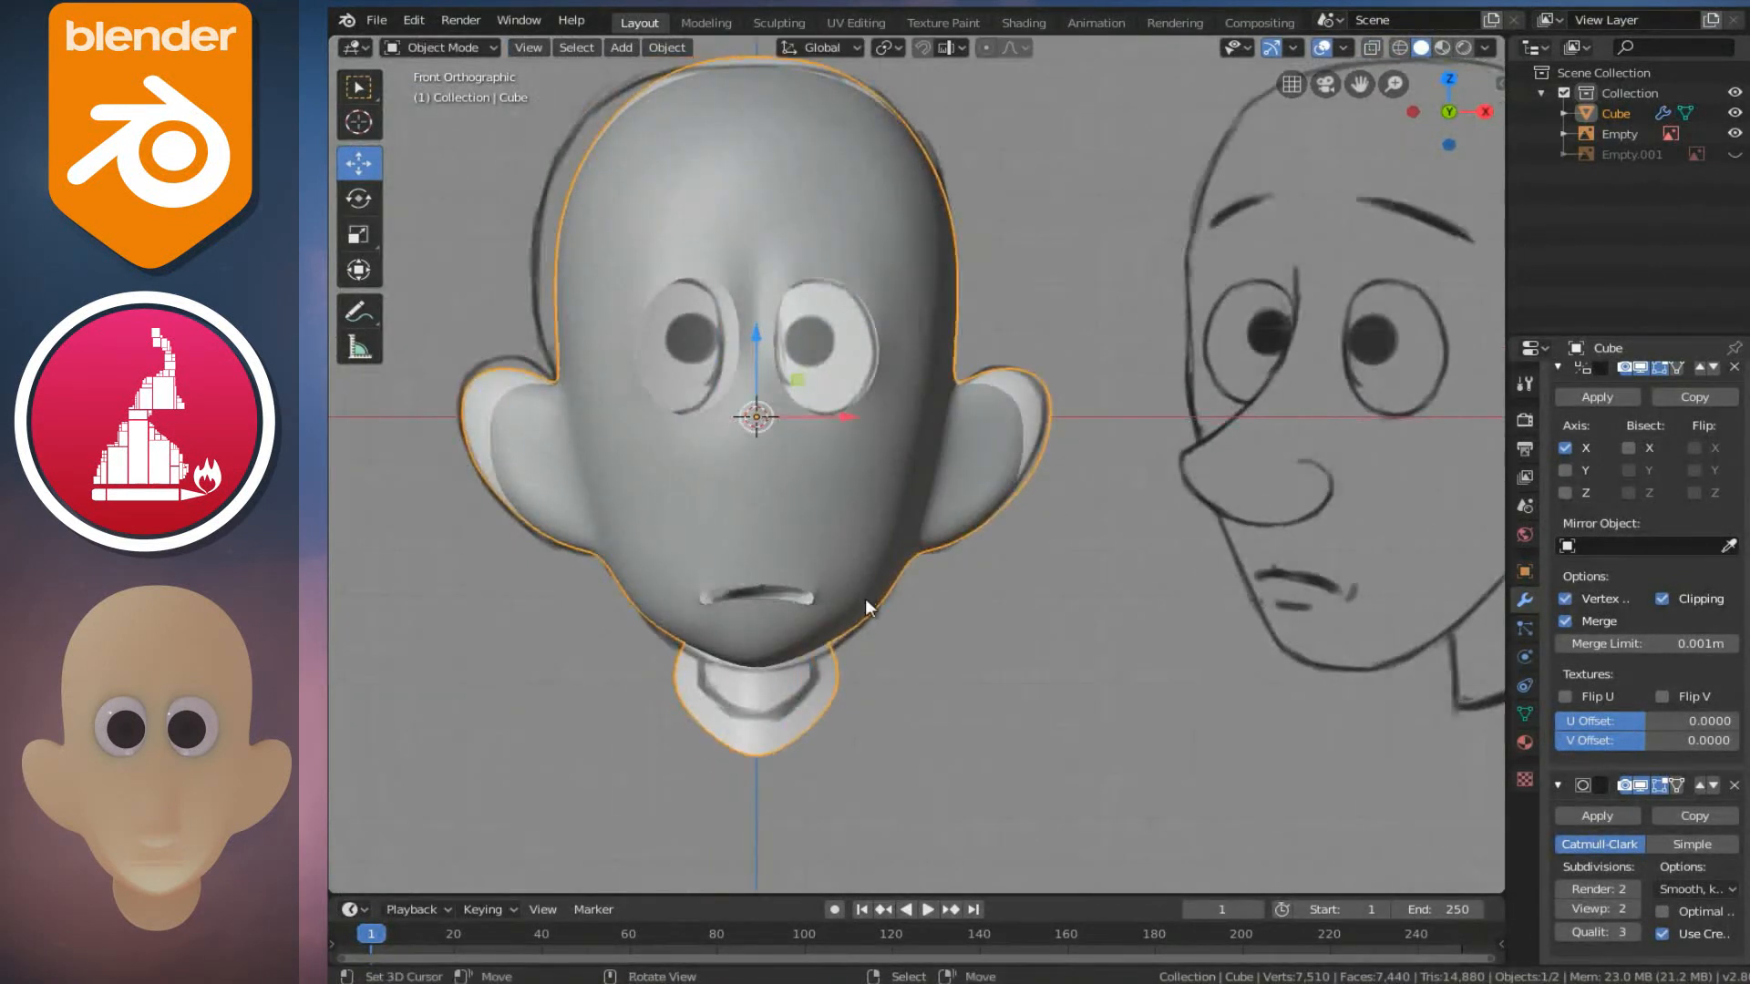
ctrl+scroll(866, 597, up, 1)
scroll(795, 528, up, 3)
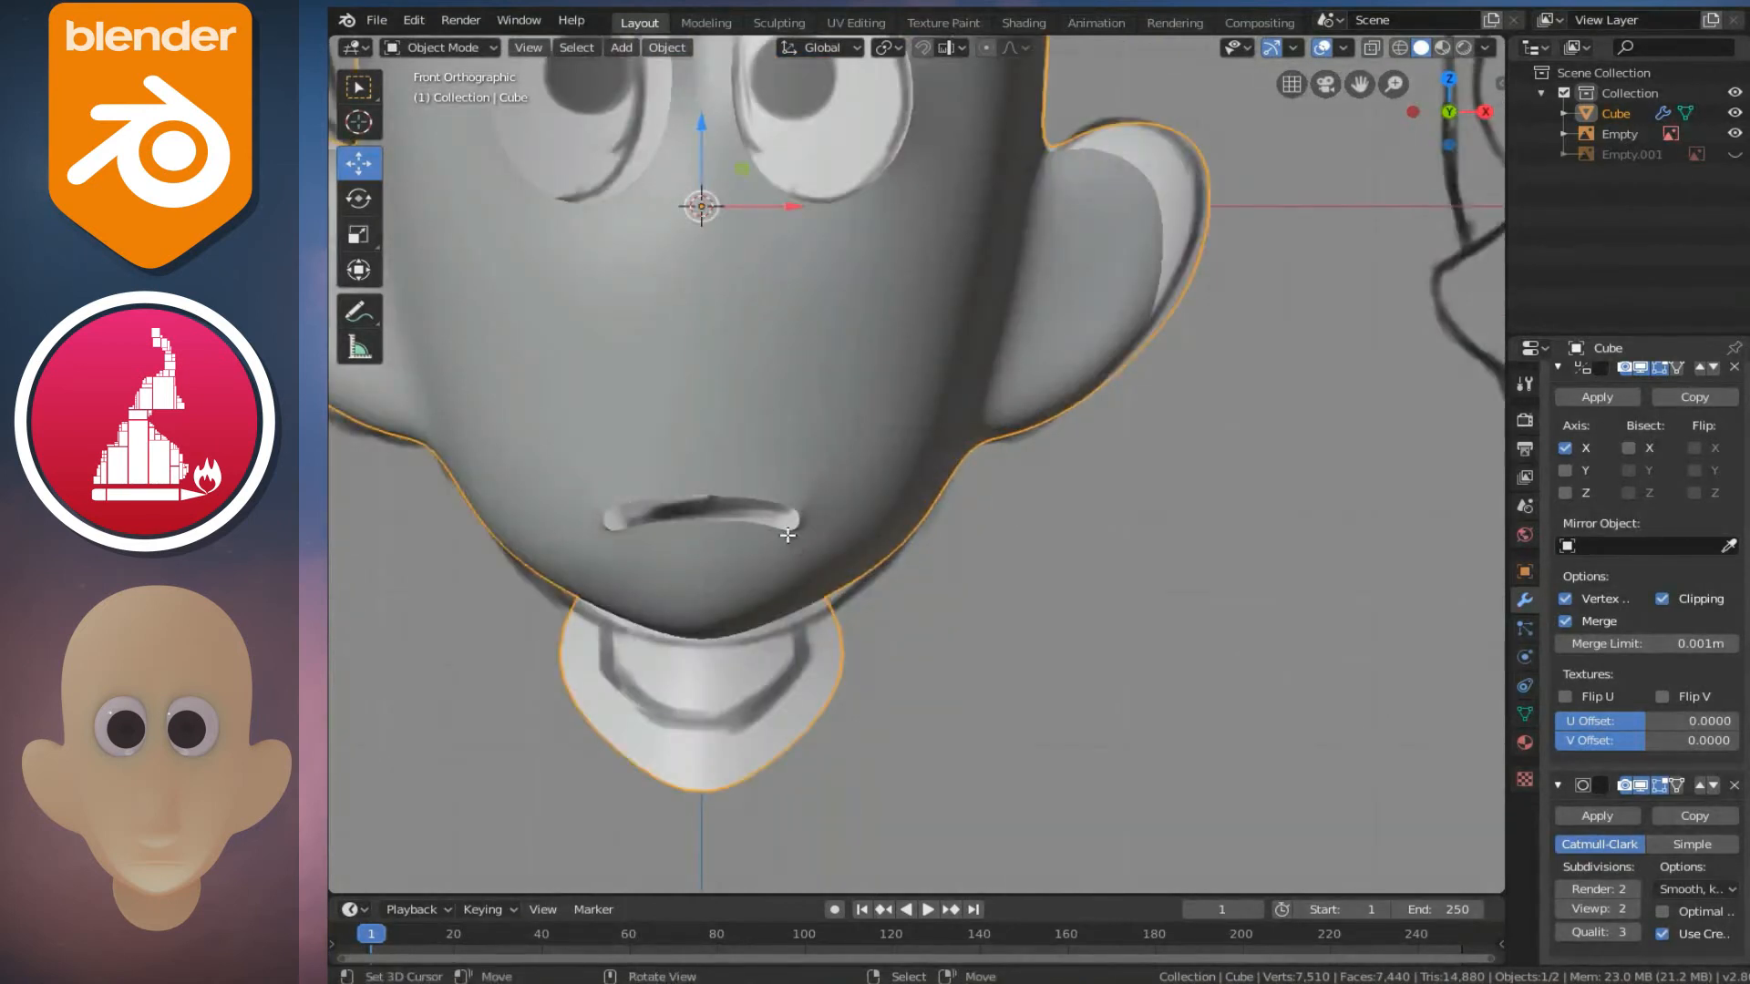
key(Tab)
scroll(791, 537, up, 3)
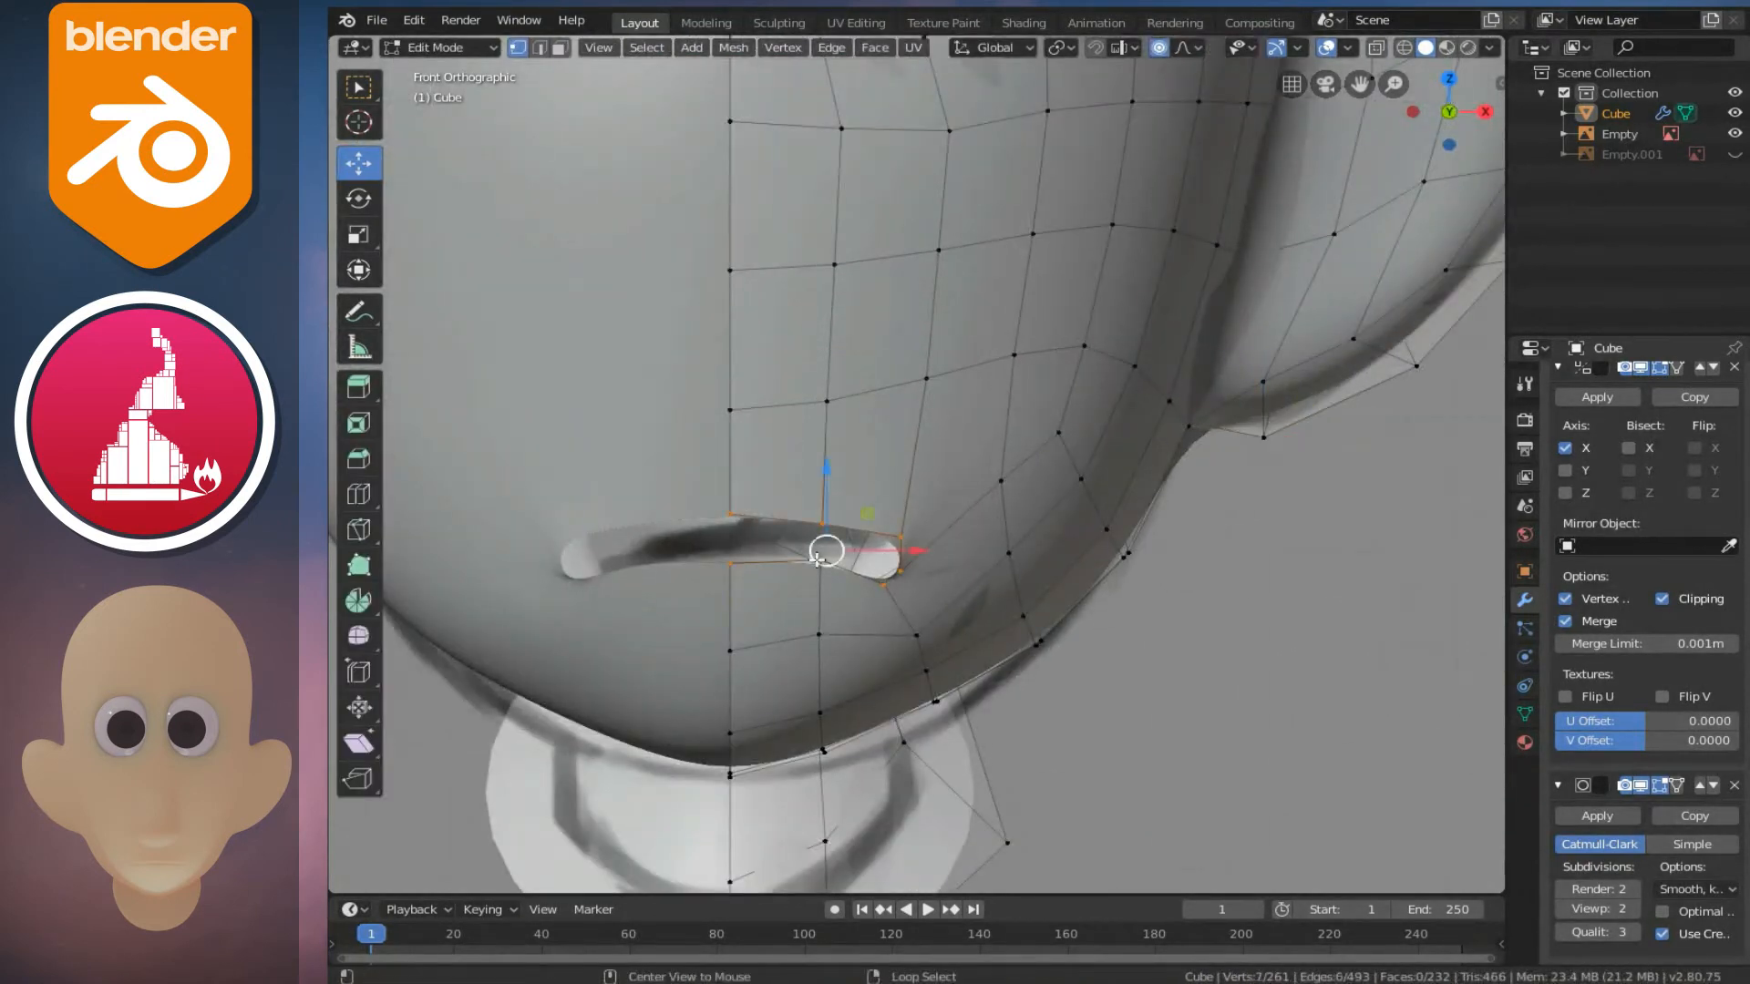
scroll(838, 603, down, 3)
scroll(827, 607, up, 2)
key(e)
click(867, 633)
middle_drag(818, 575, 797, 591)
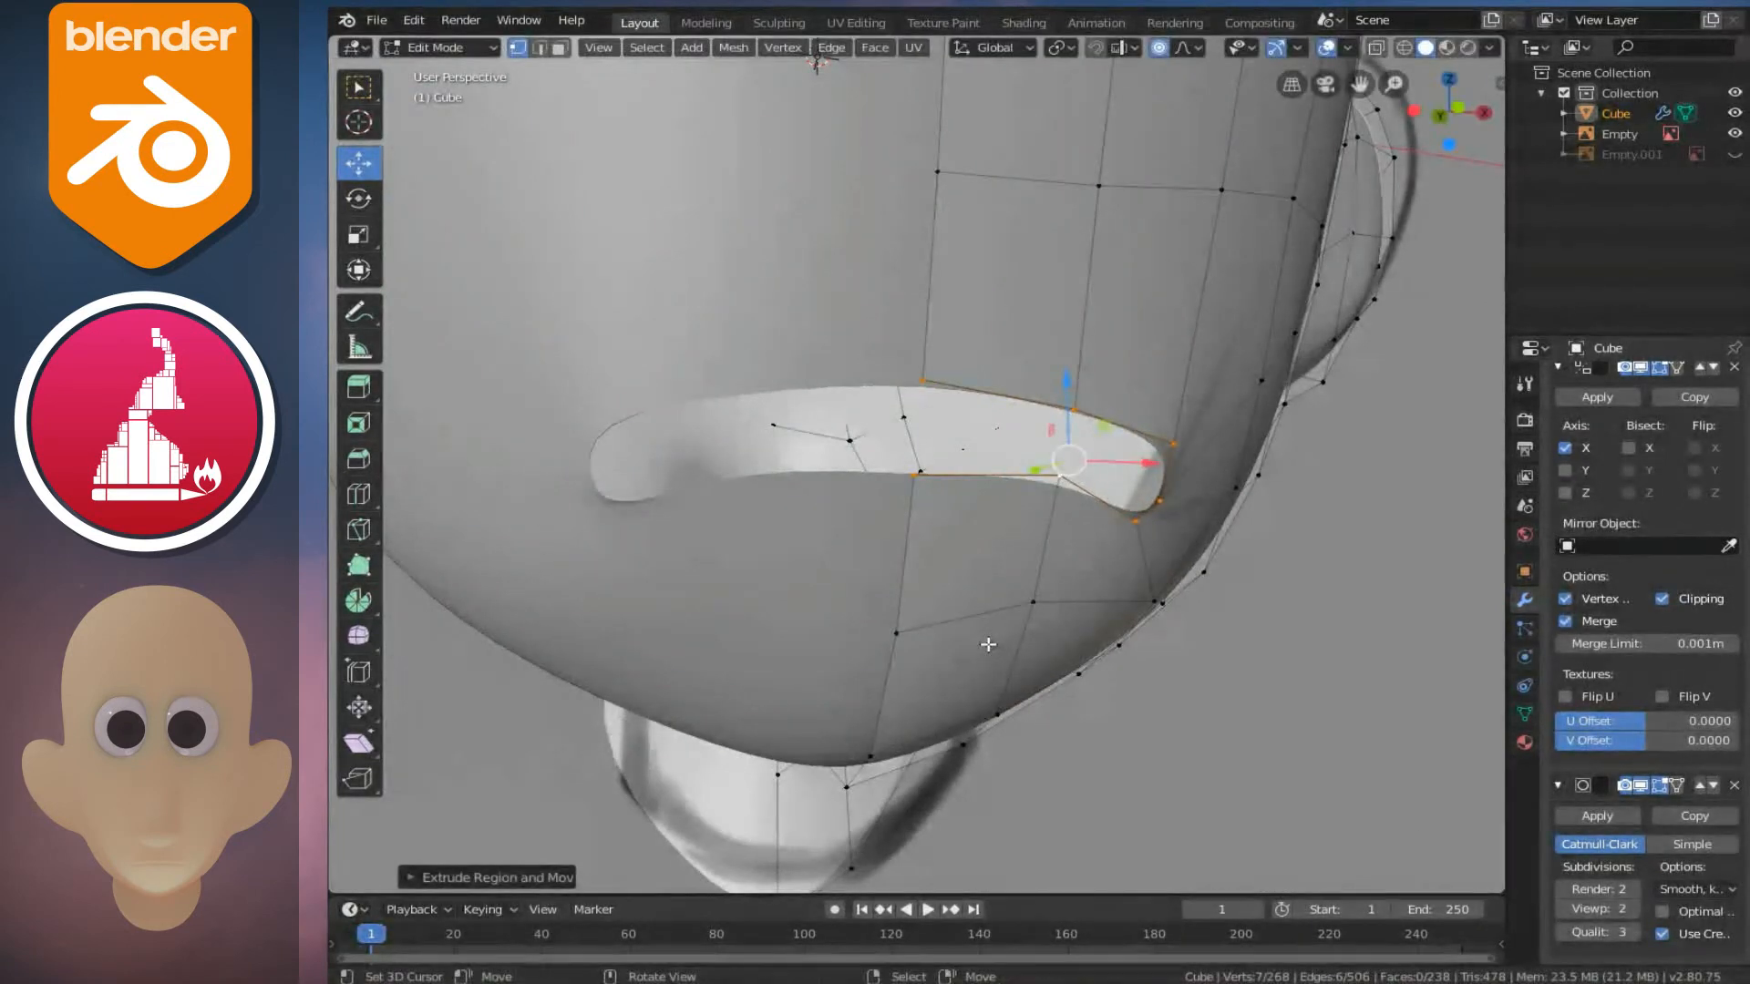
- Turn off proportional editing and scale the extruded mouth loop down to about 0.9
key(o)
key(s)
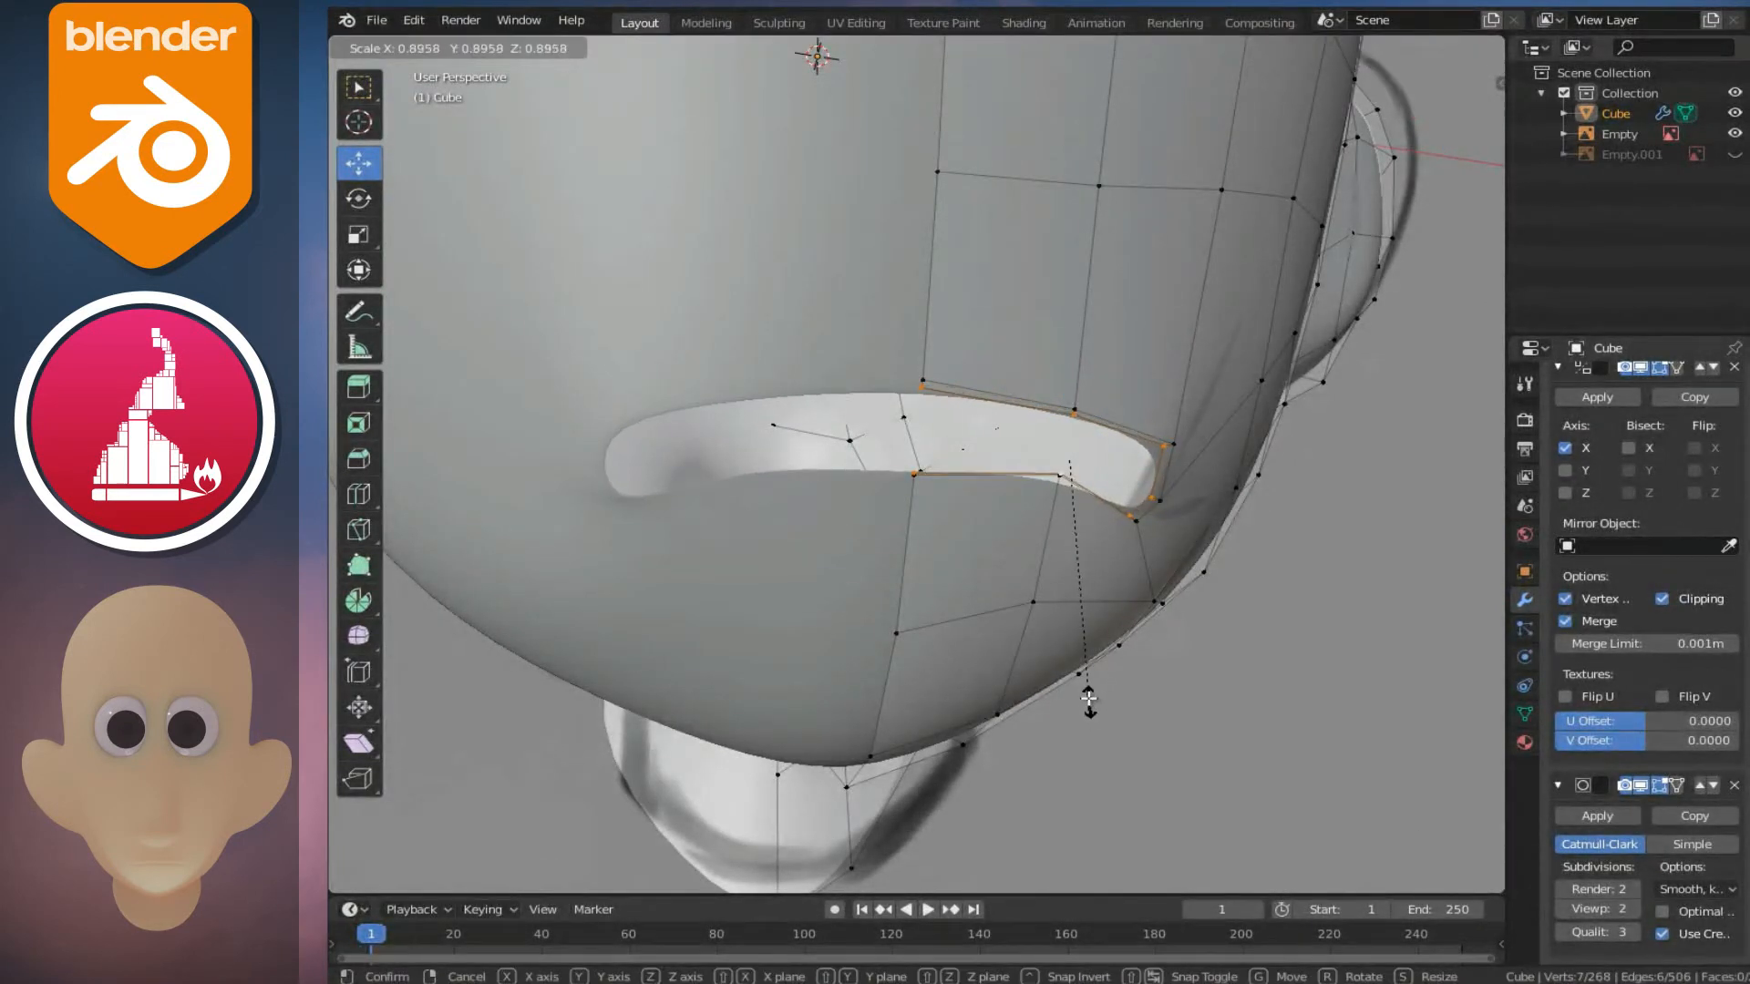
click(1088, 698)
middle_drag(1088, 698, 762, 593)
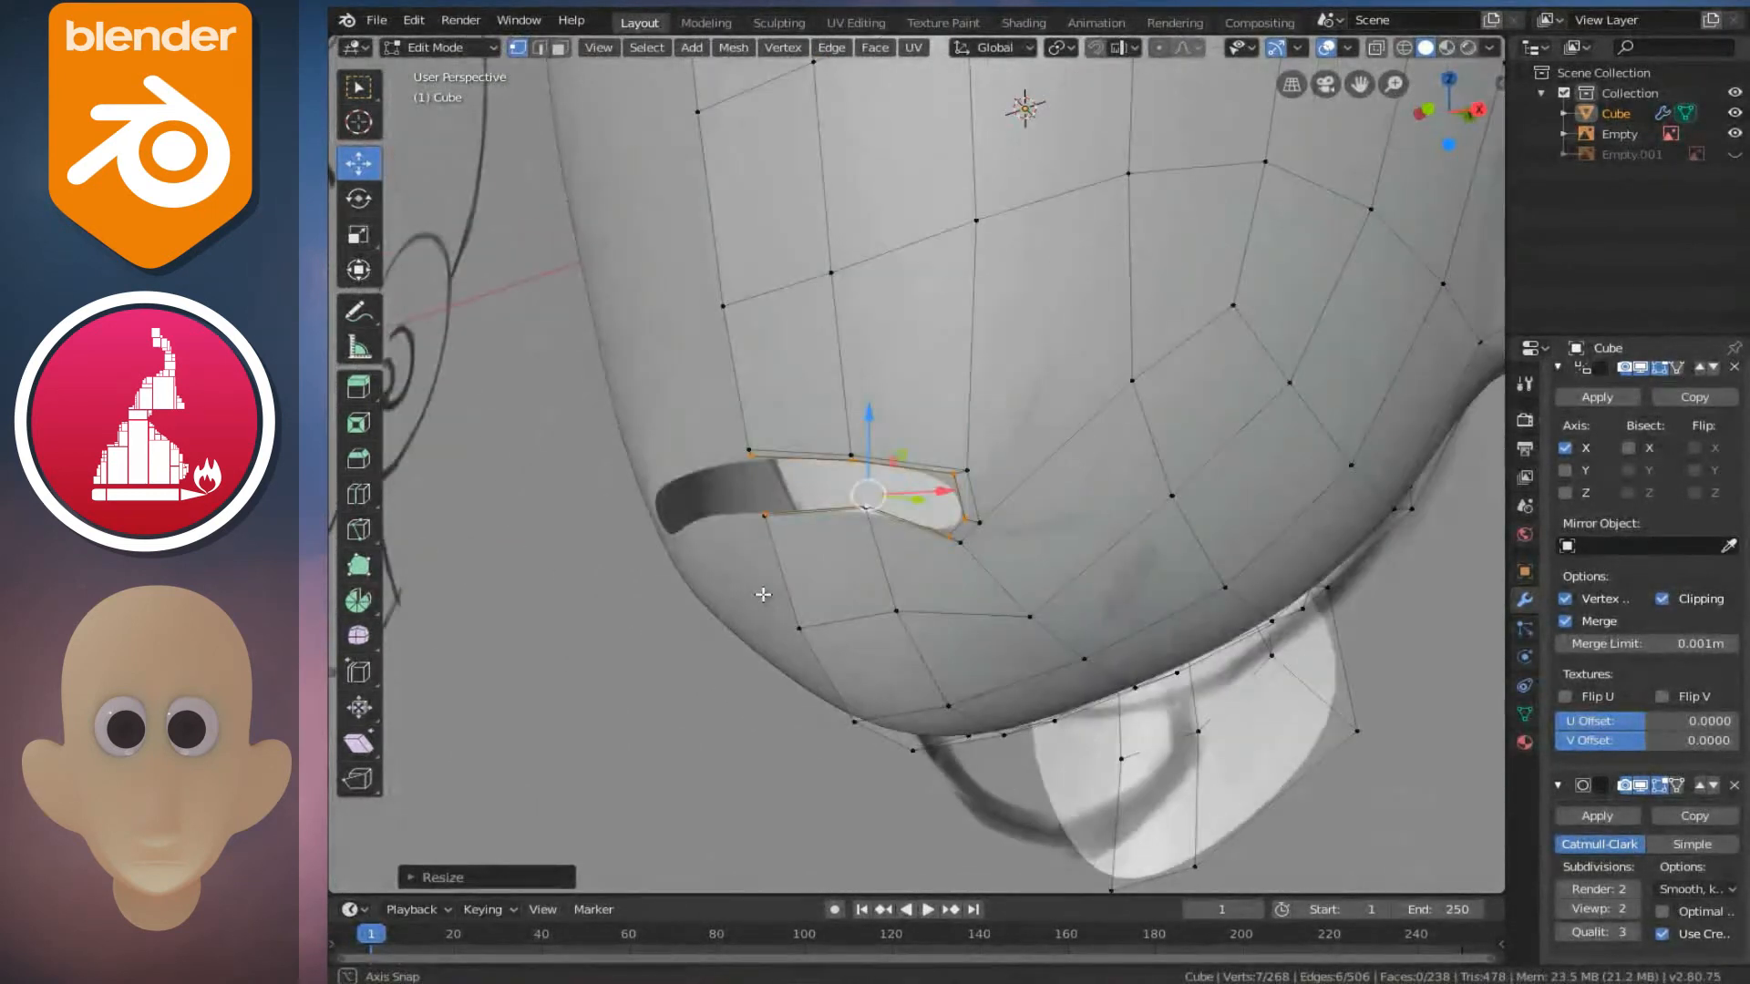
- Extrude the mouth loop again in place, scale it down, and flatten it along Z to about 0.76
key(e)
right_click(919, 656)
key(s)
click(898, 619)
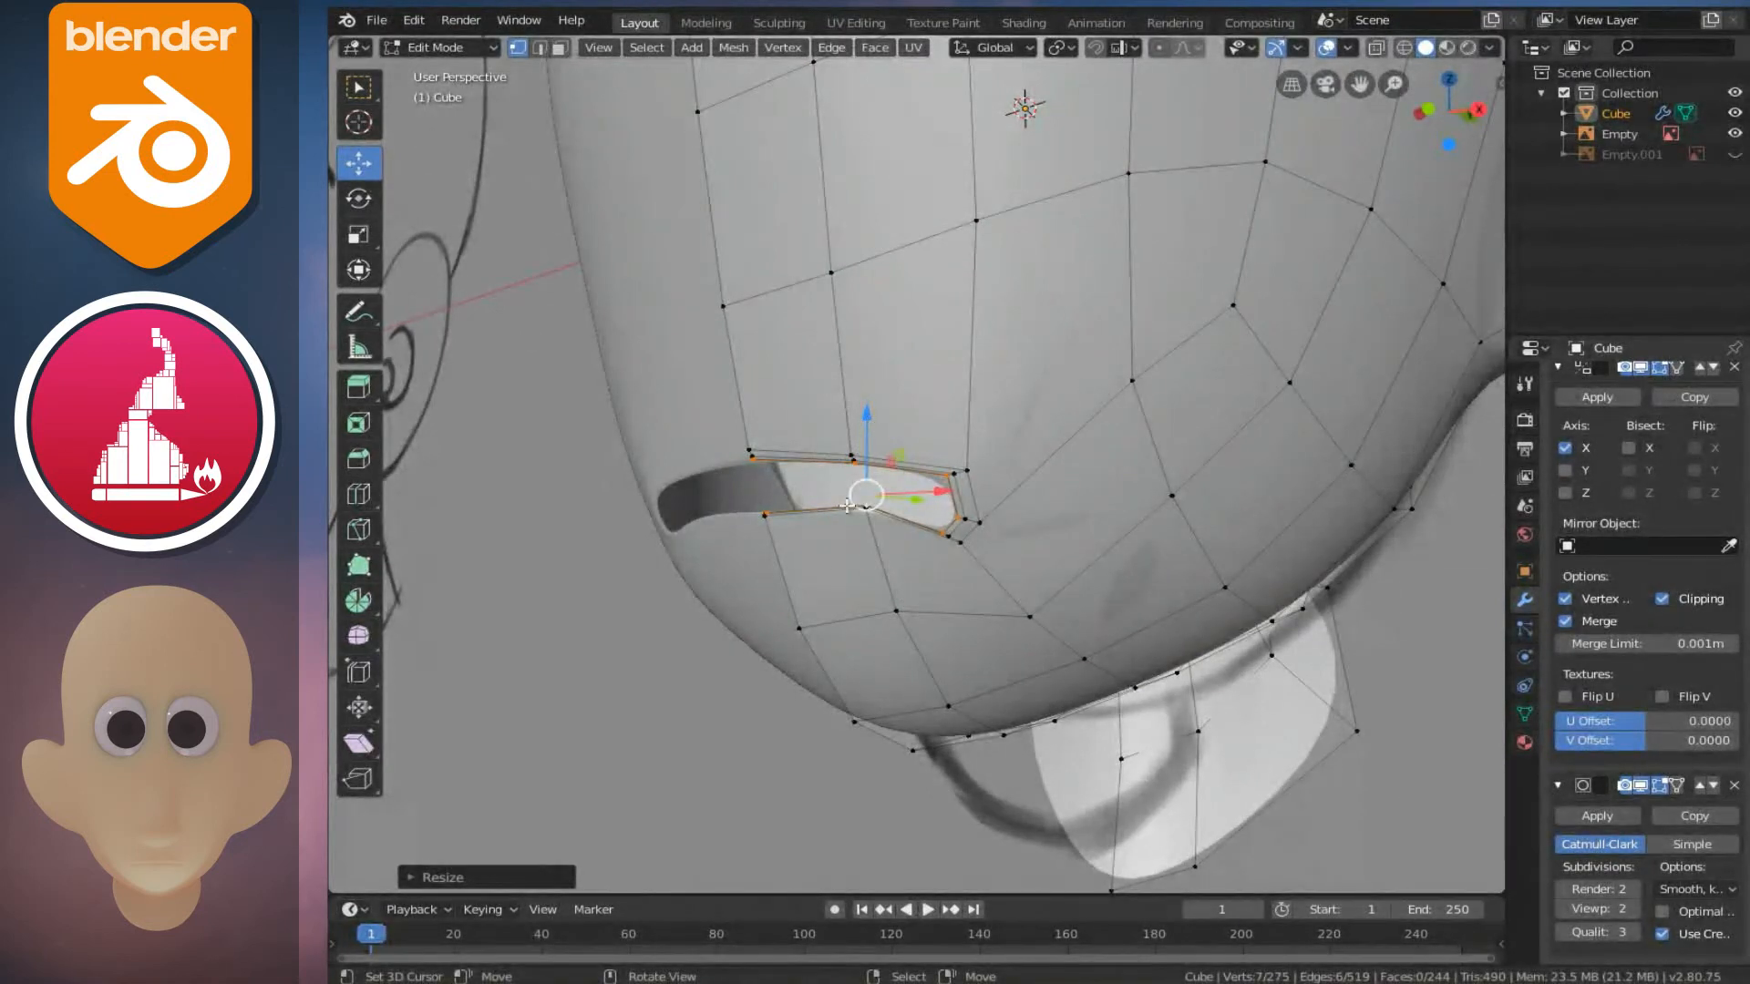
key(s)
key(z)
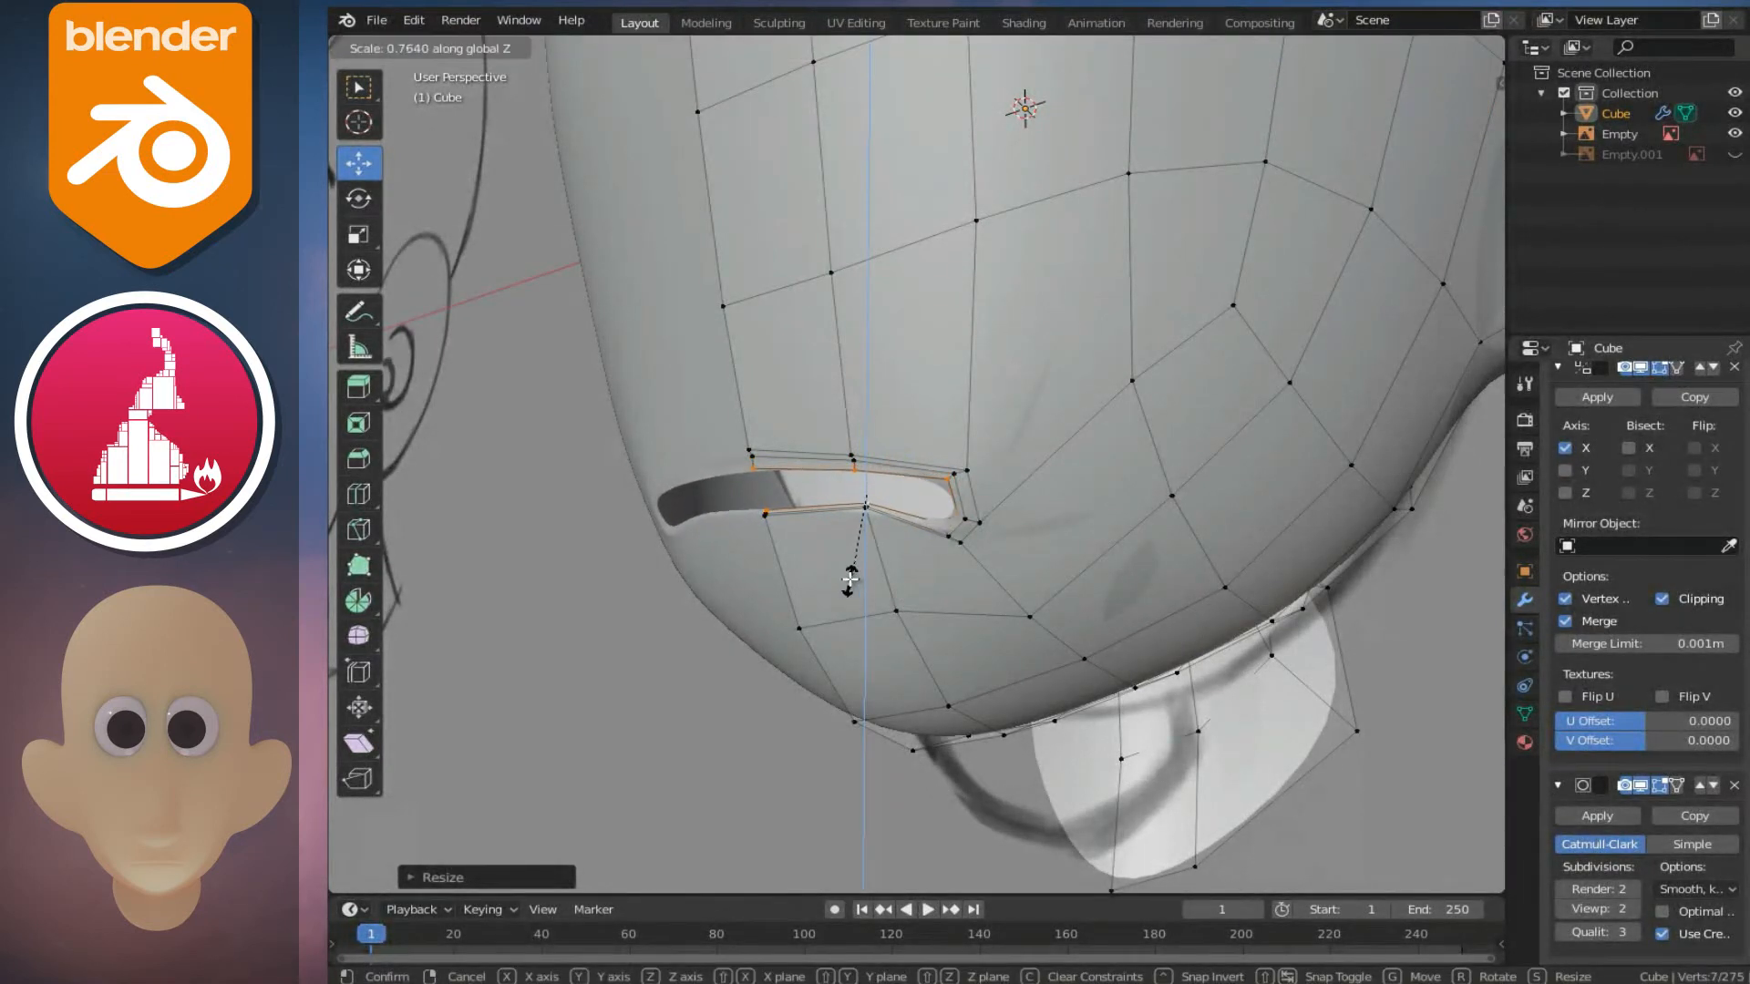
click(850, 575)
middle_drag(862, 546, 764, 547)
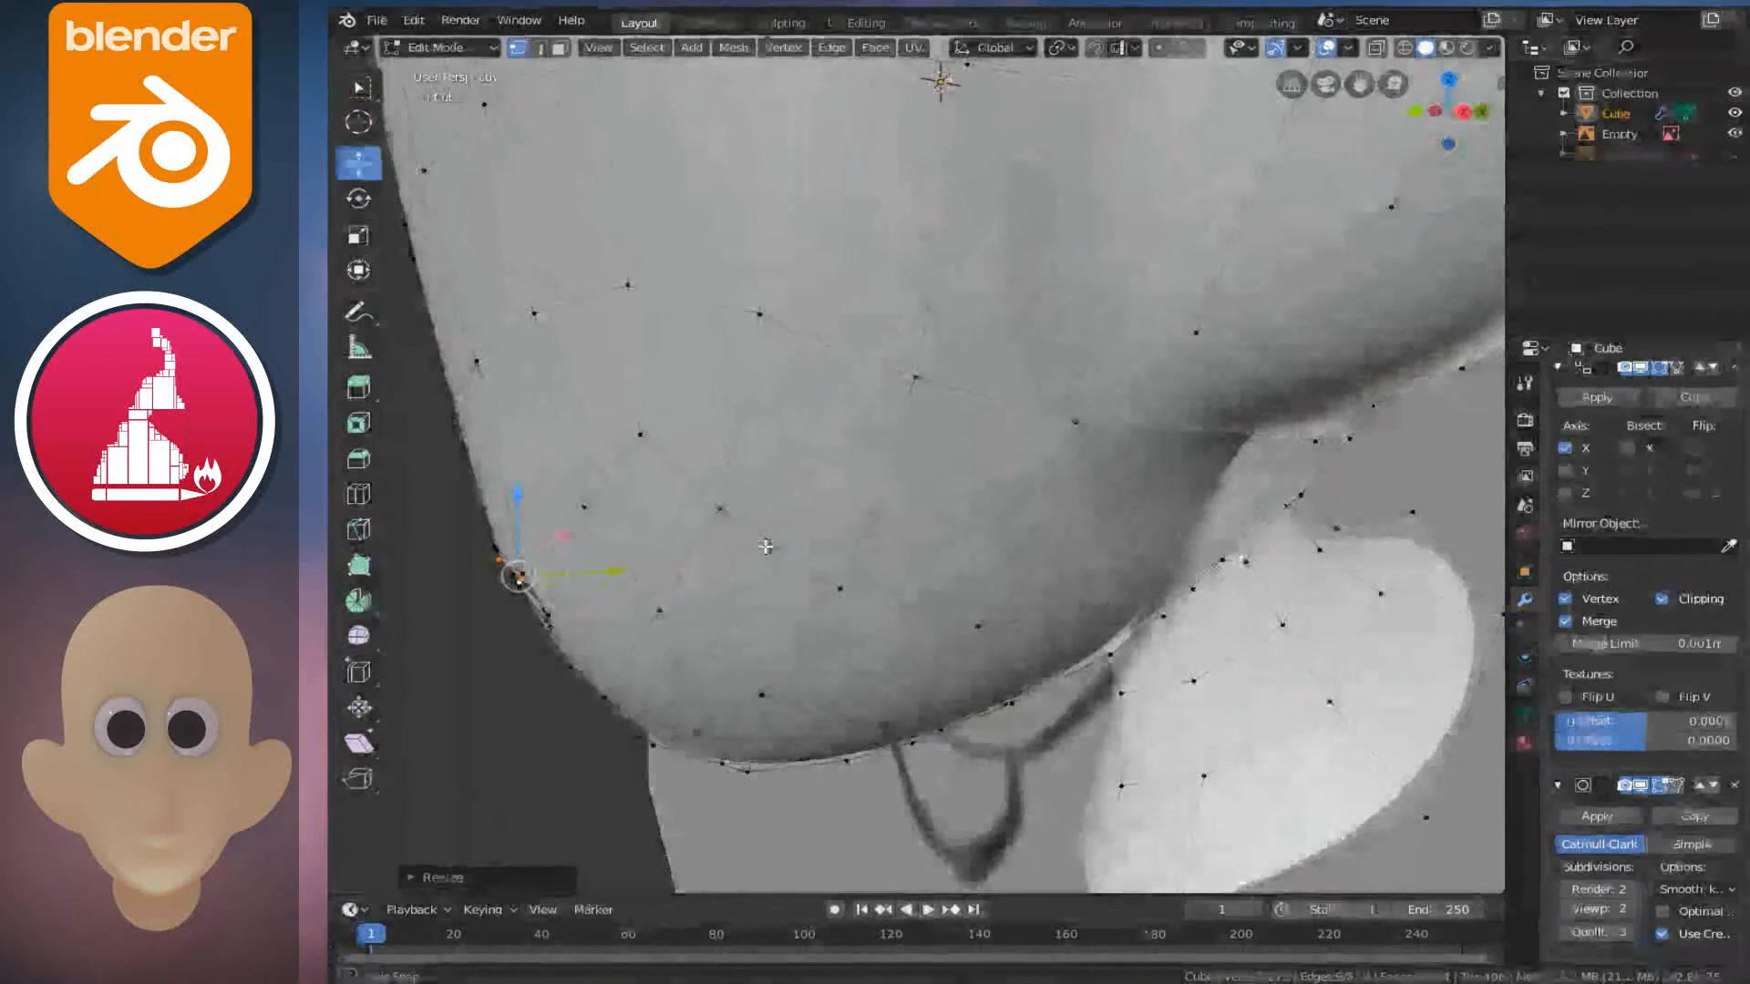
- Push the inner mouth loop back into the head along Y and scale it
drag(628, 569, 641, 568)
middle_drag(643, 567, 835, 528)
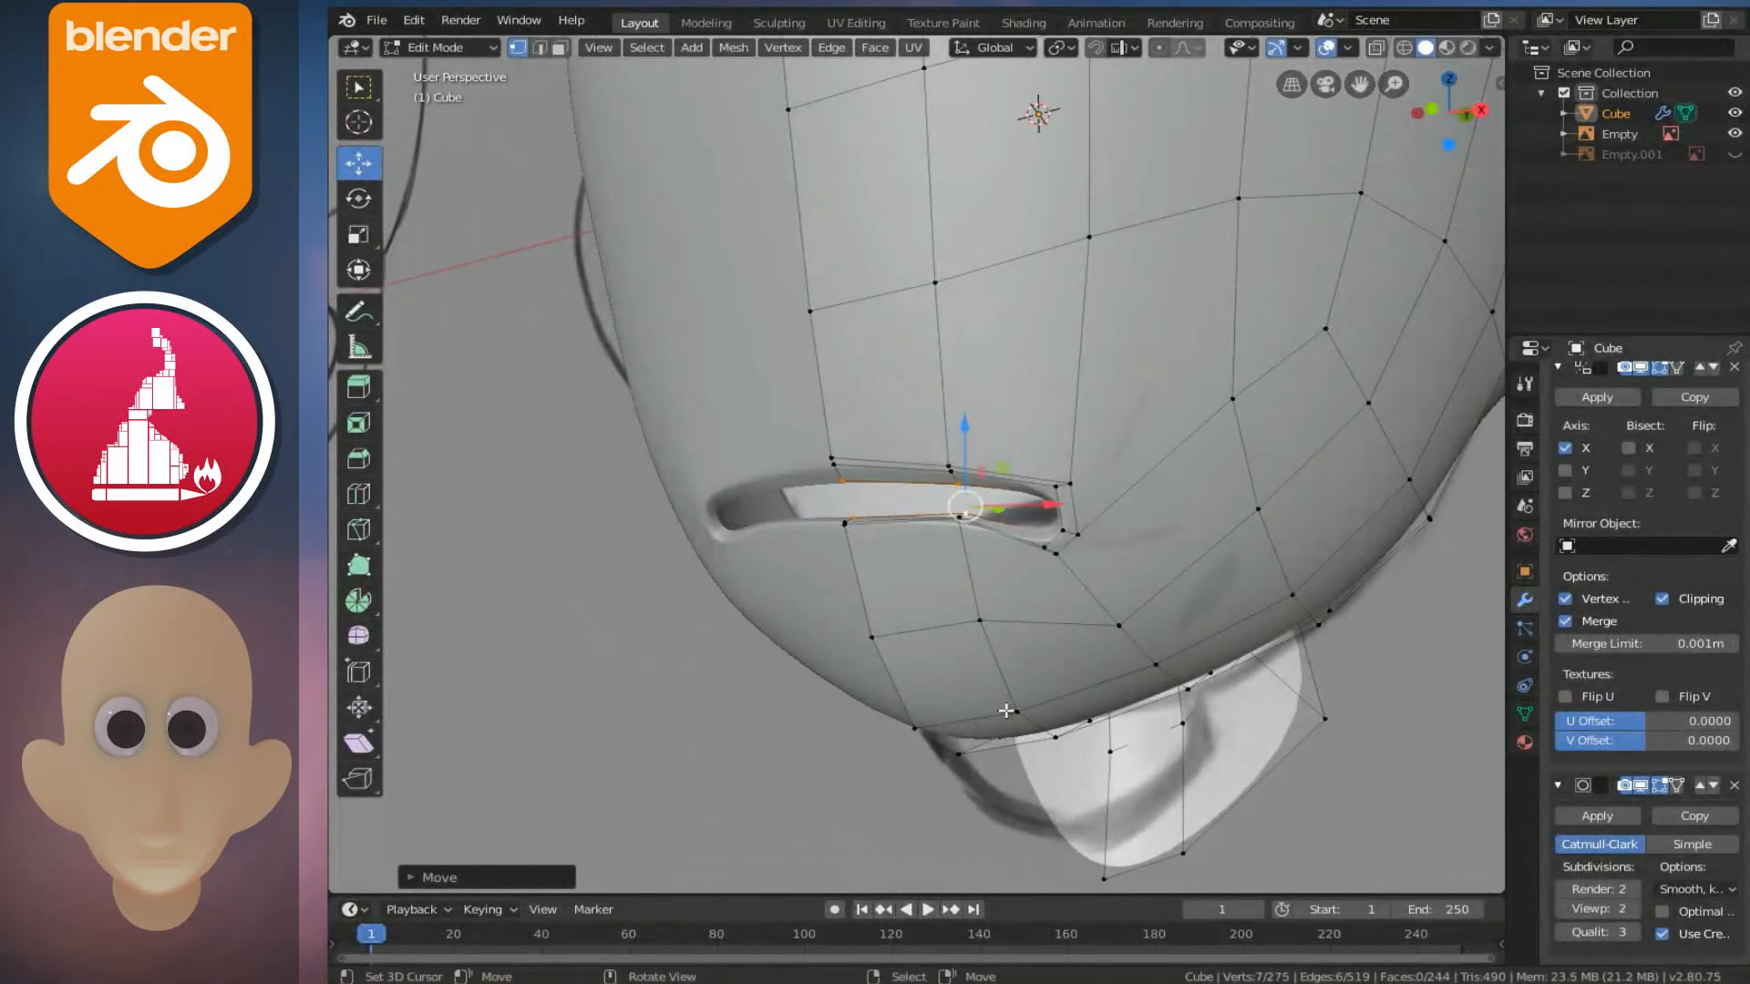
key(s)
click(1046, 516)
middle_drag(1046, 517, 754, 599)
- Extrude the inner mouth loop along Y deeper into the head
key(e)
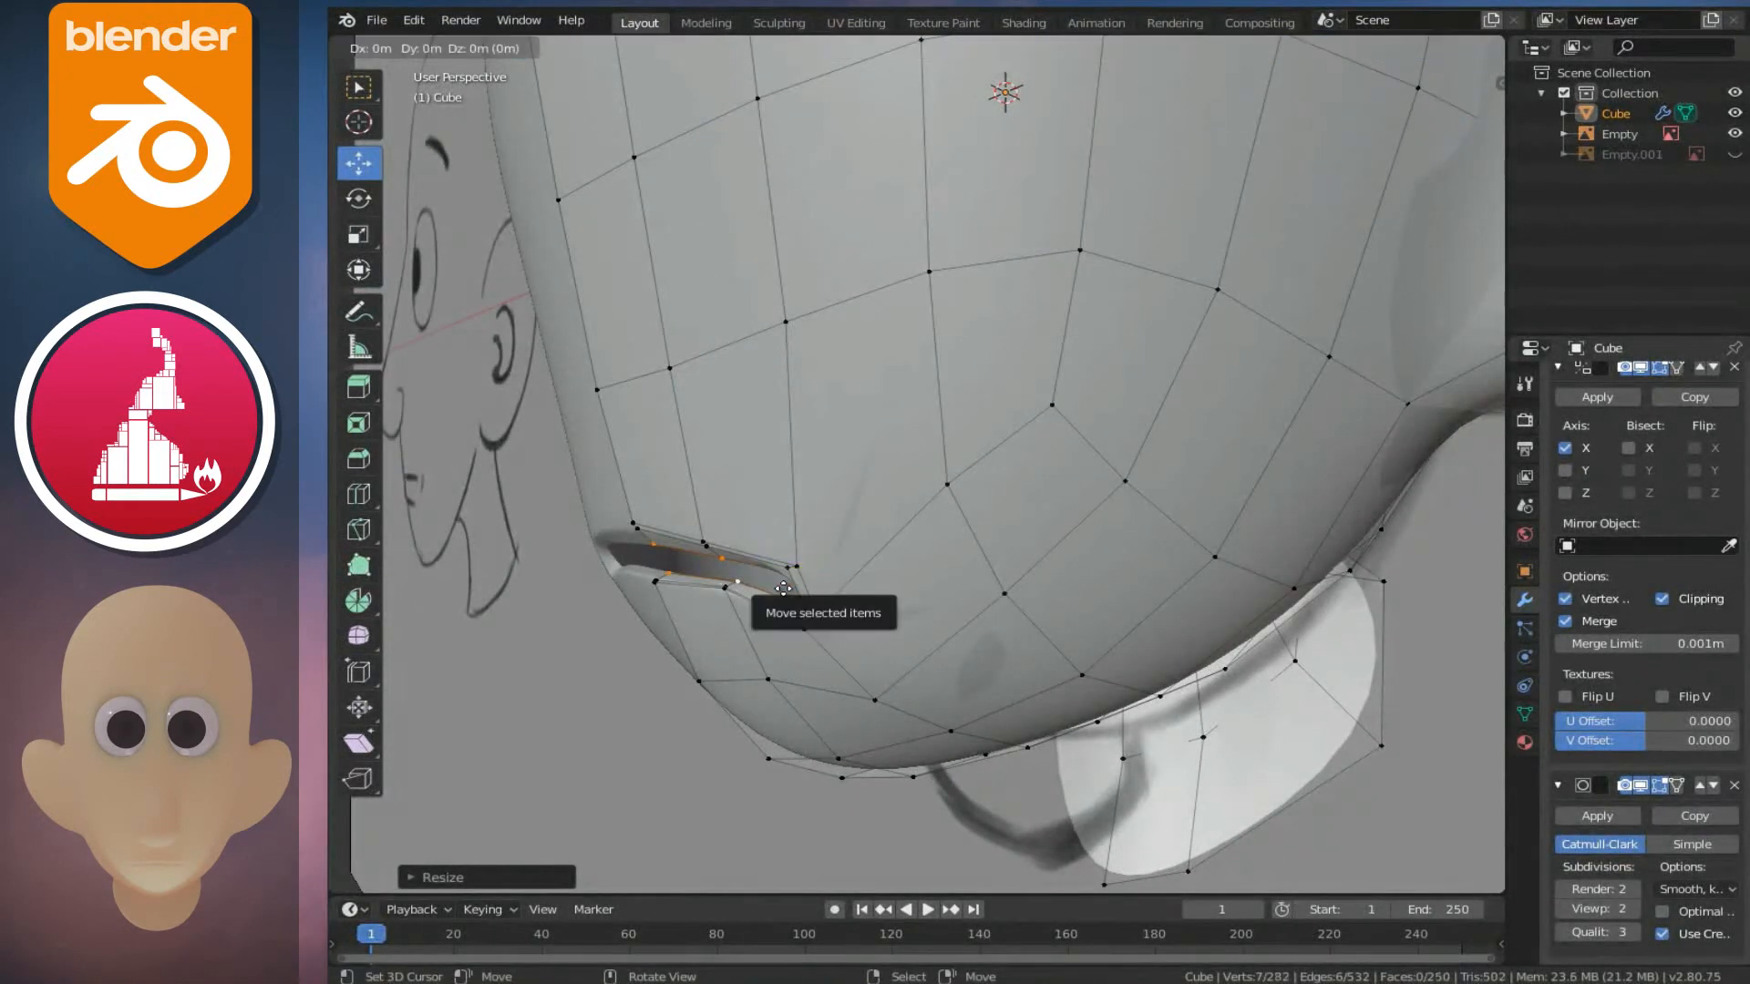
key(y)
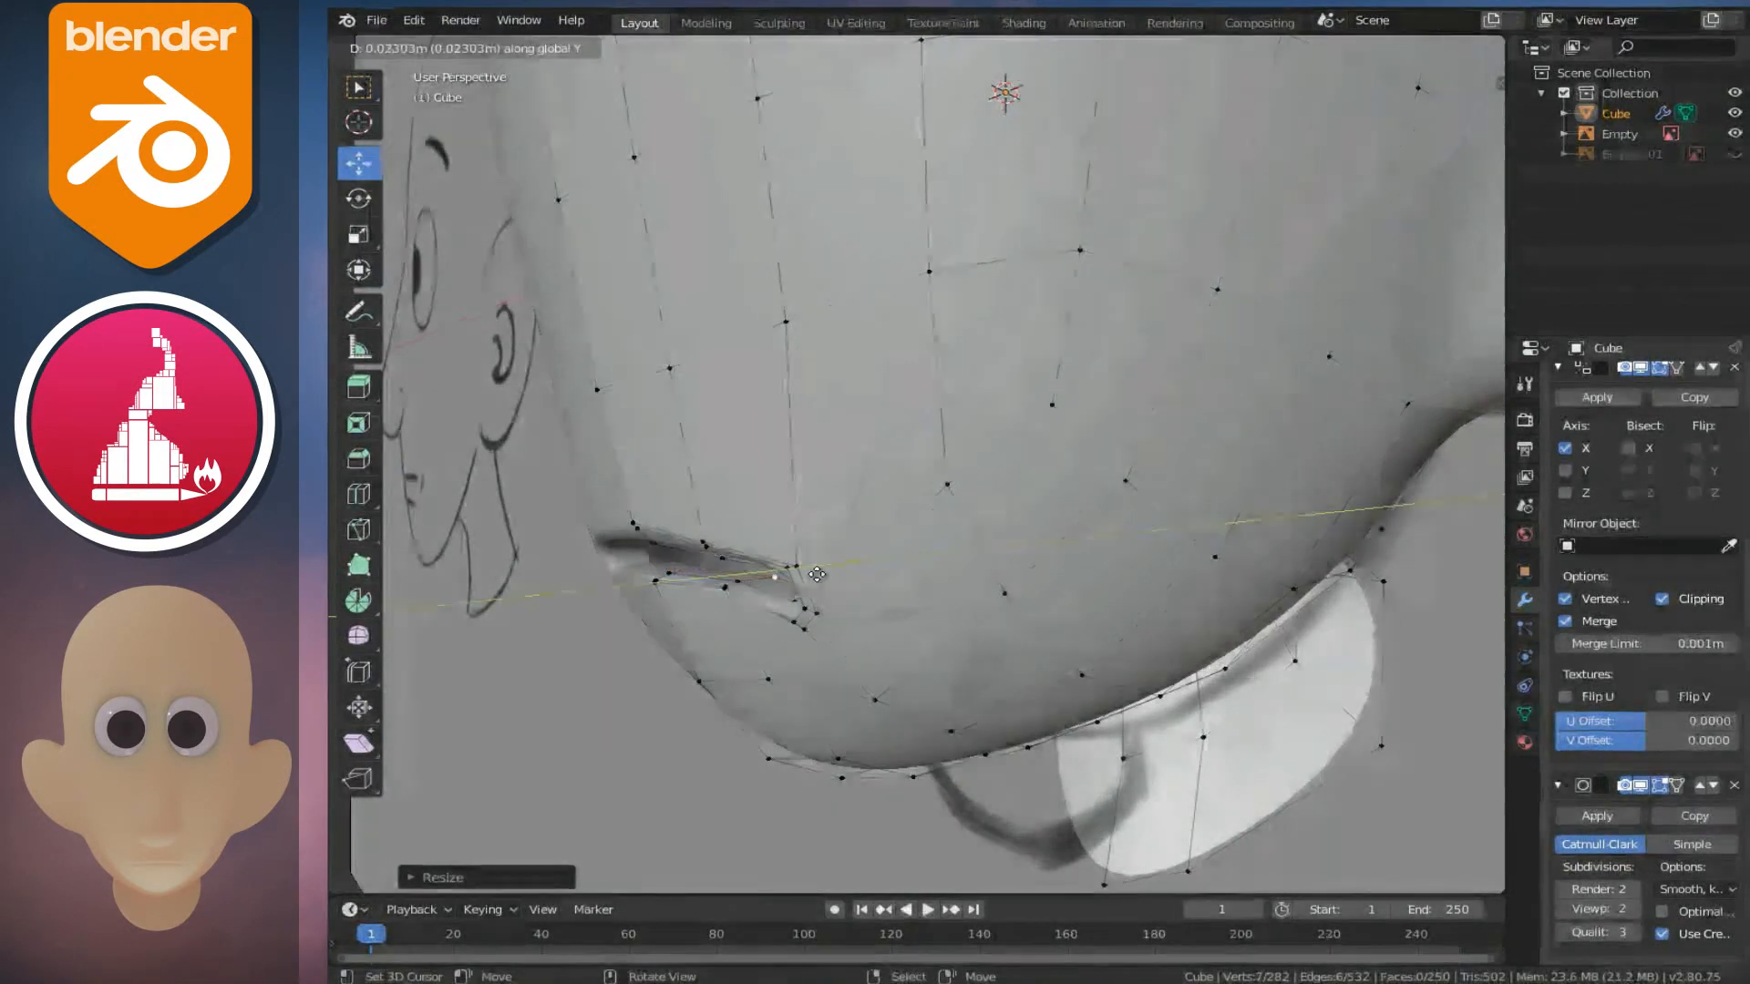
click(822, 574)
mouse_move(824, 575)
middle_down()
mouse_move(872, 565)
mouse_move(814, 584)
middle_up()
- Raise the inner mouth vertices one at a time along Z
scroll(872, 565, up, 2)
right_click(827, 598)
drag(812, 508, 808, 481)
right_click(971, 591)
drag(977, 567, 969, 512)
right_click(1076, 606)
drag(1073, 539, 1069, 516)
- Lower the inner mouth vertex near the centre slightly along Z and display the Subdivision modifier's result on the edit cage
middle_drag(1070, 516, 1012, 449)
right_click(893, 338)
middle_drag(897, 339, 896, 352)
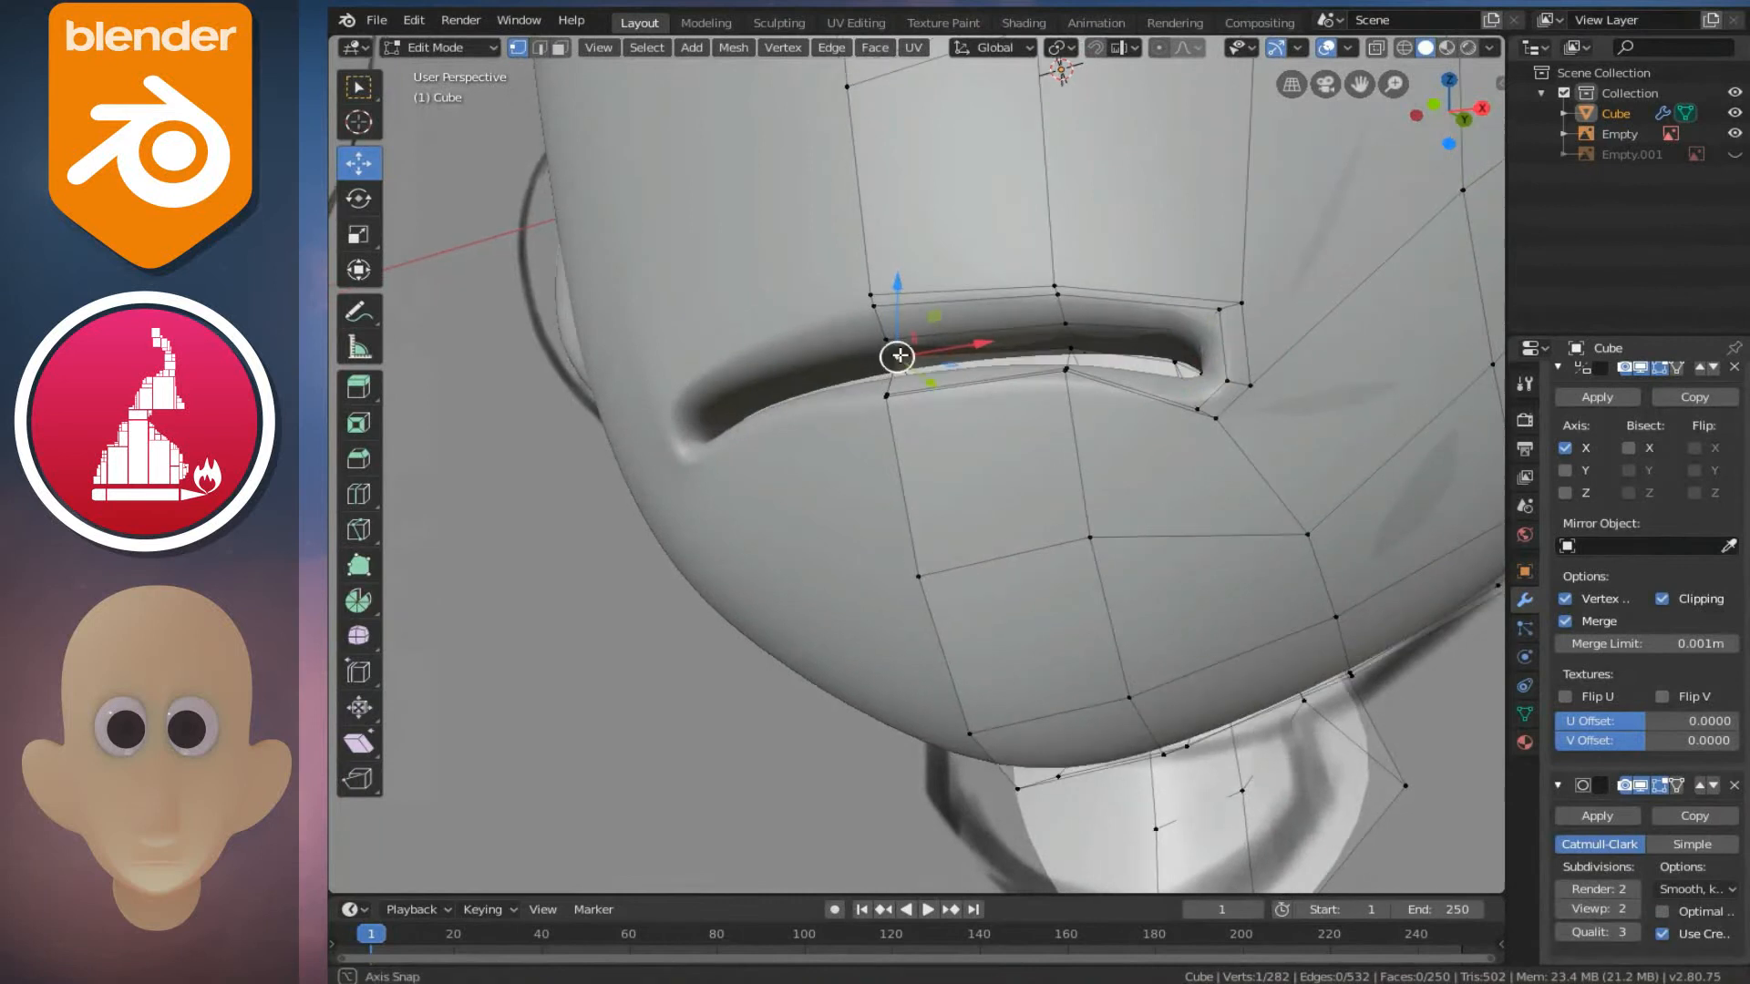
drag(903, 301, 903, 319)
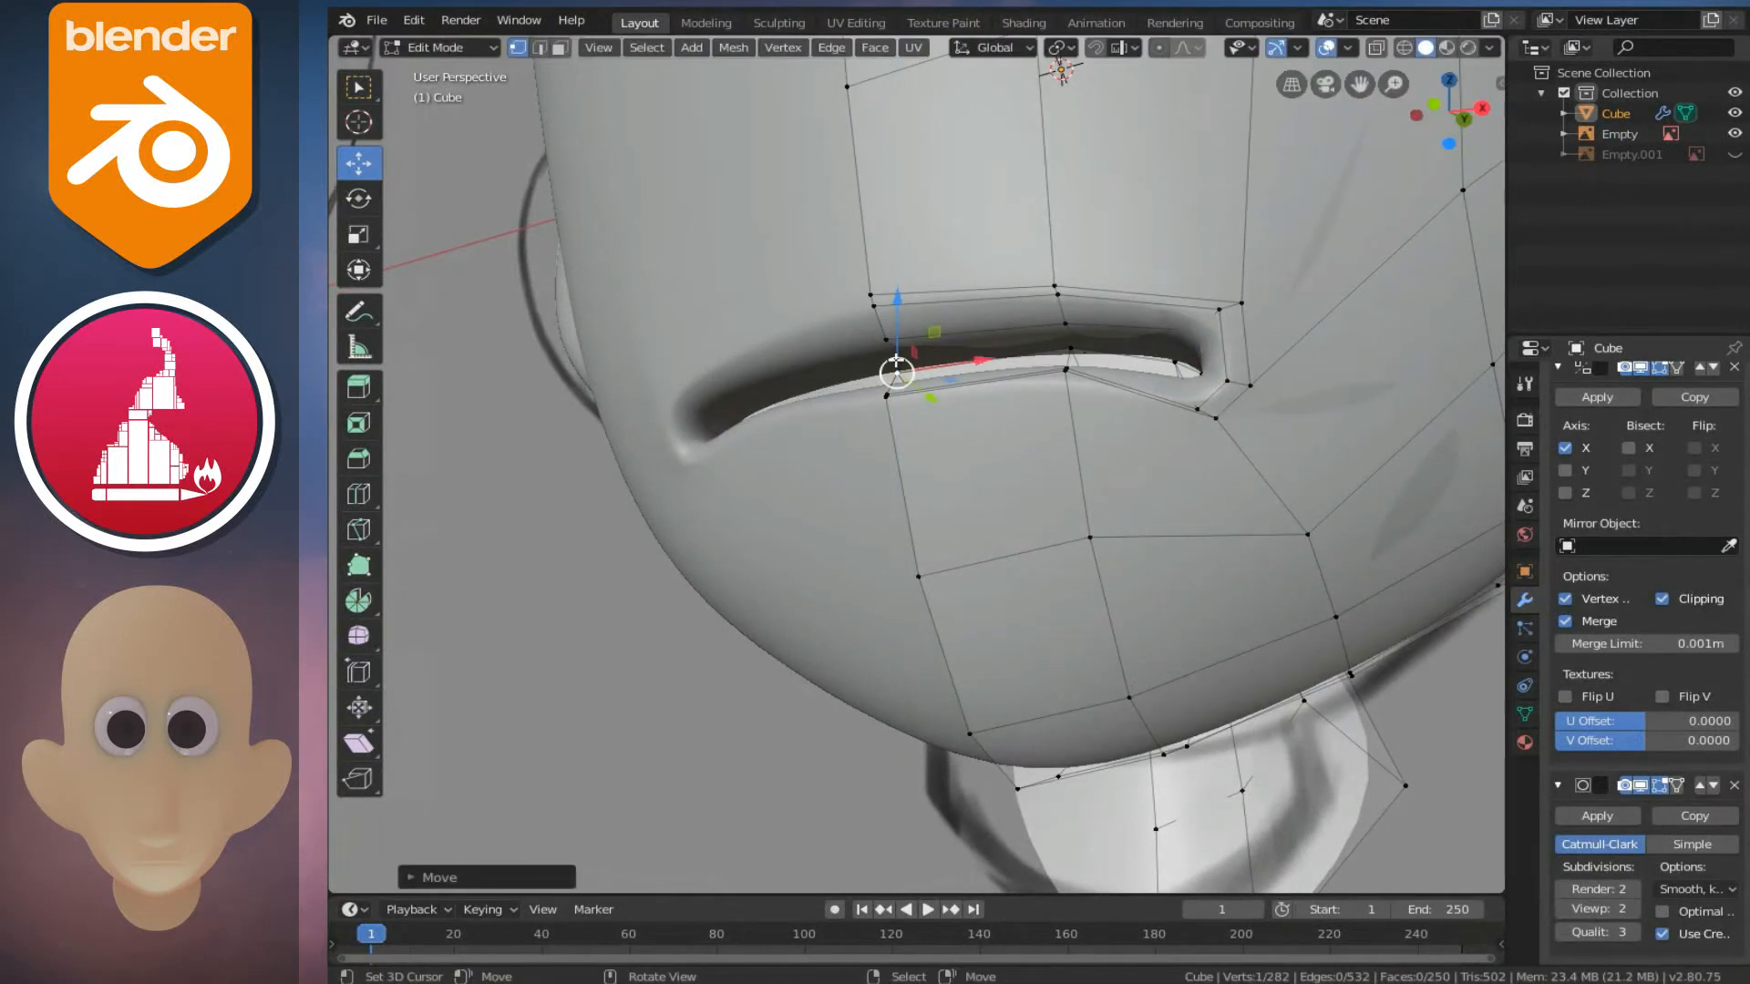
scroll(902, 383, up, 4)
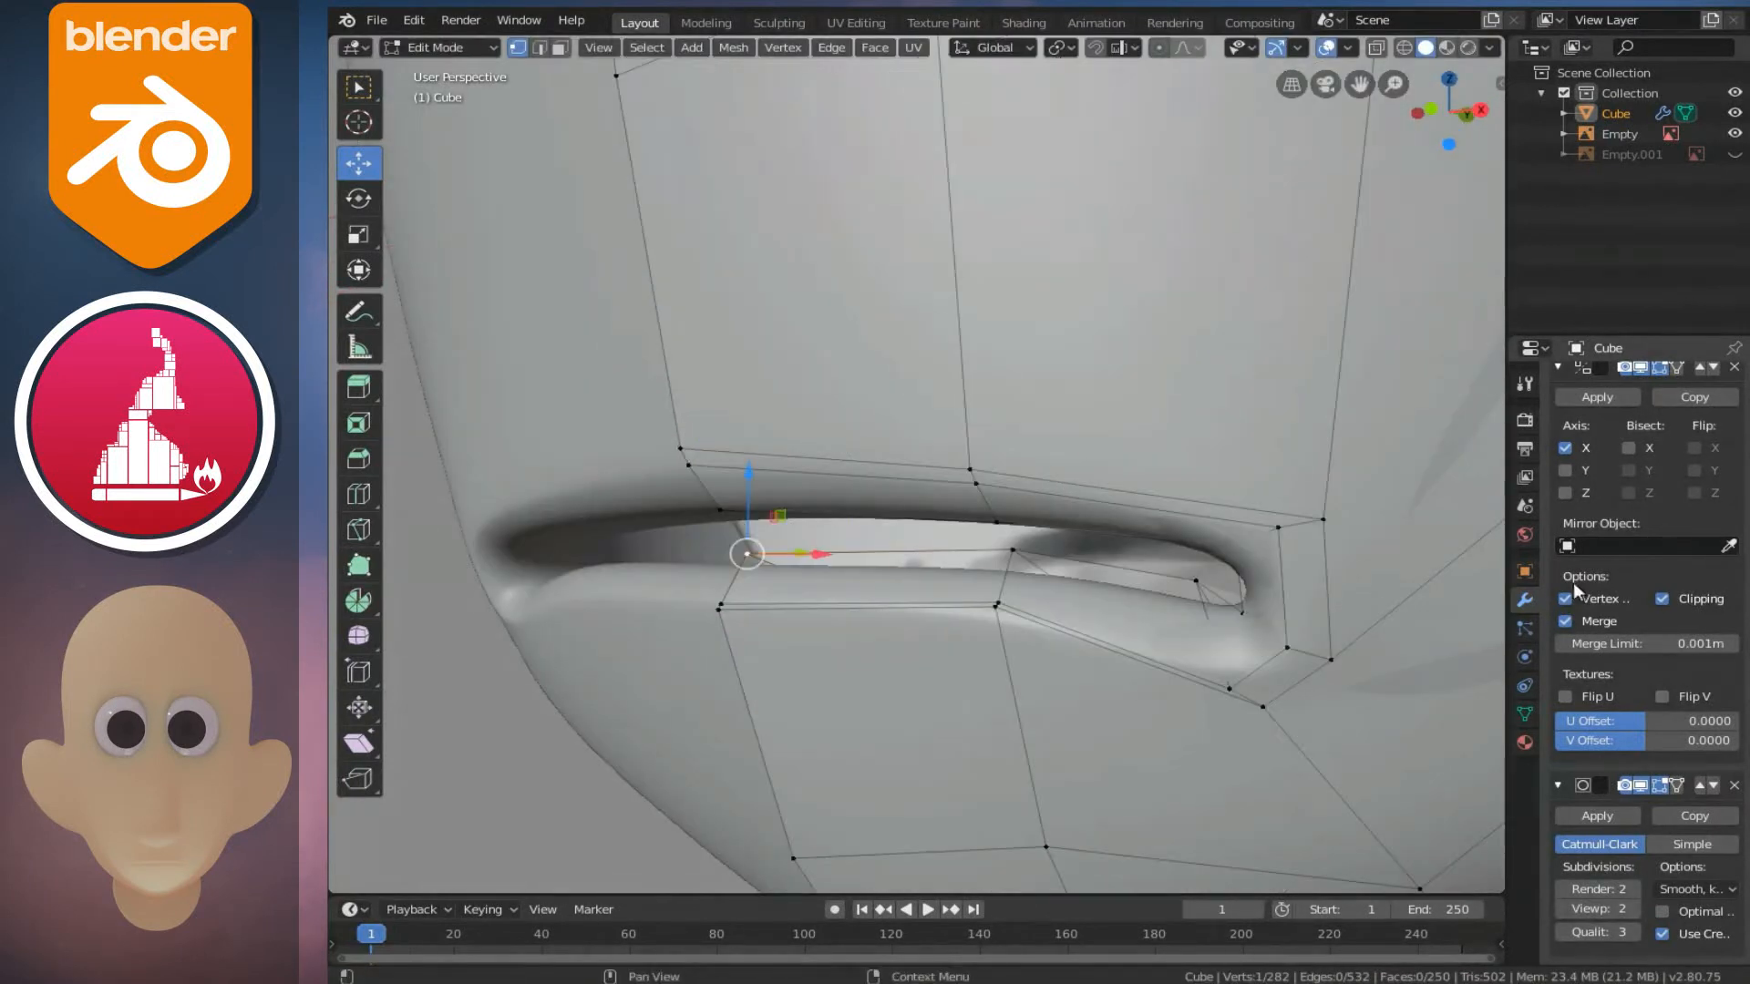
click(1680, 788)
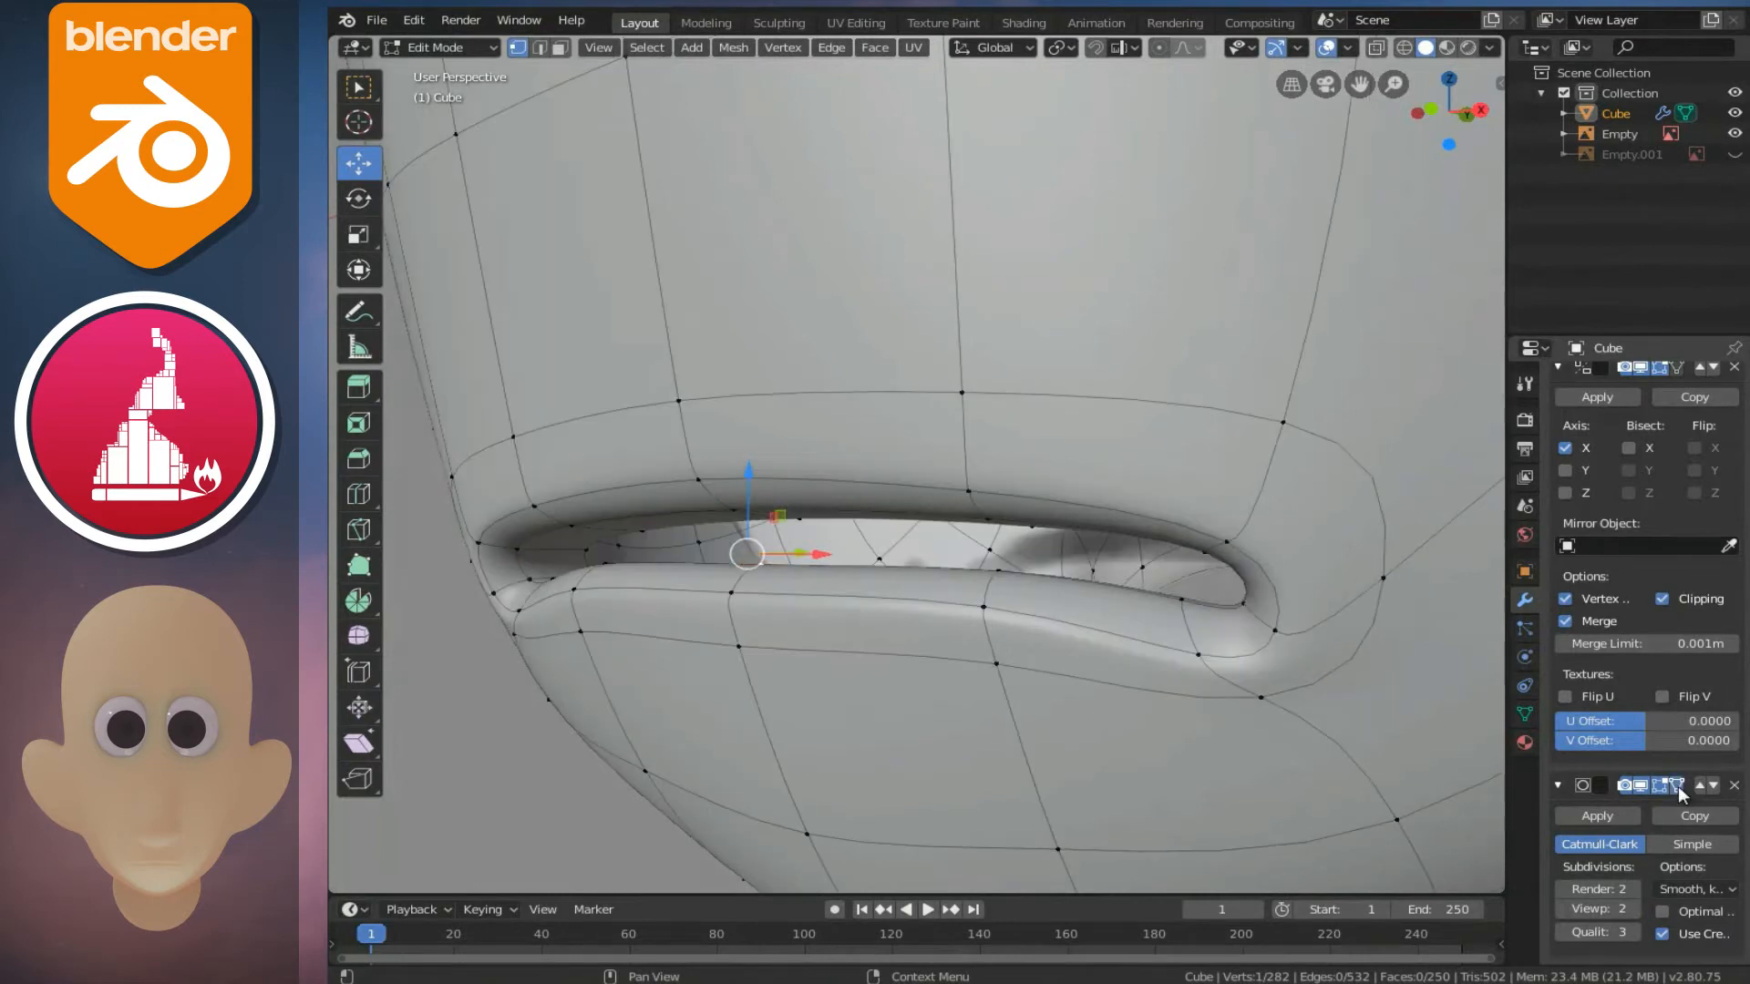
middle_drag(982, 512, 962, 481)
scroll(957, 465, down, 3)
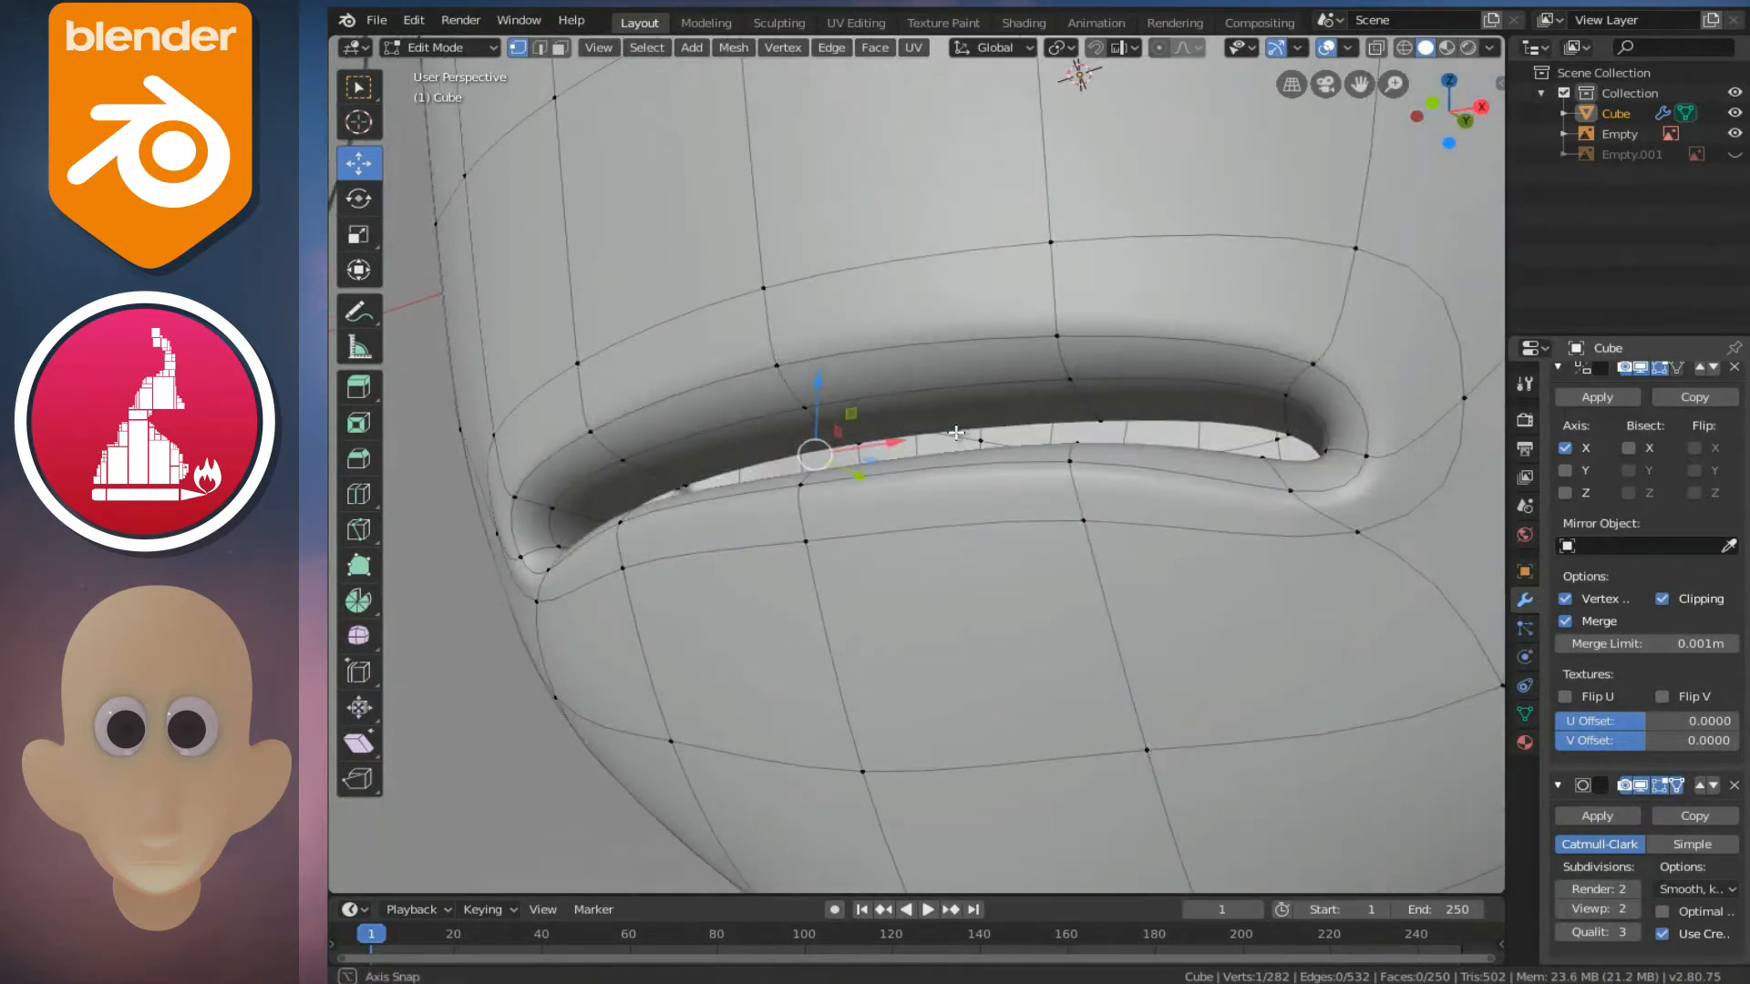
- Lower the upper lip's edge vertices along Z to meet the lower lip, from the centre out to the mouth corner
right_click(821, 419)
drag(802, 340, 802, 430)
right_click(1053, 384)
drag(1074, 312, 1076, 394)
right_click(1313, 367)
key(g)
key(z)
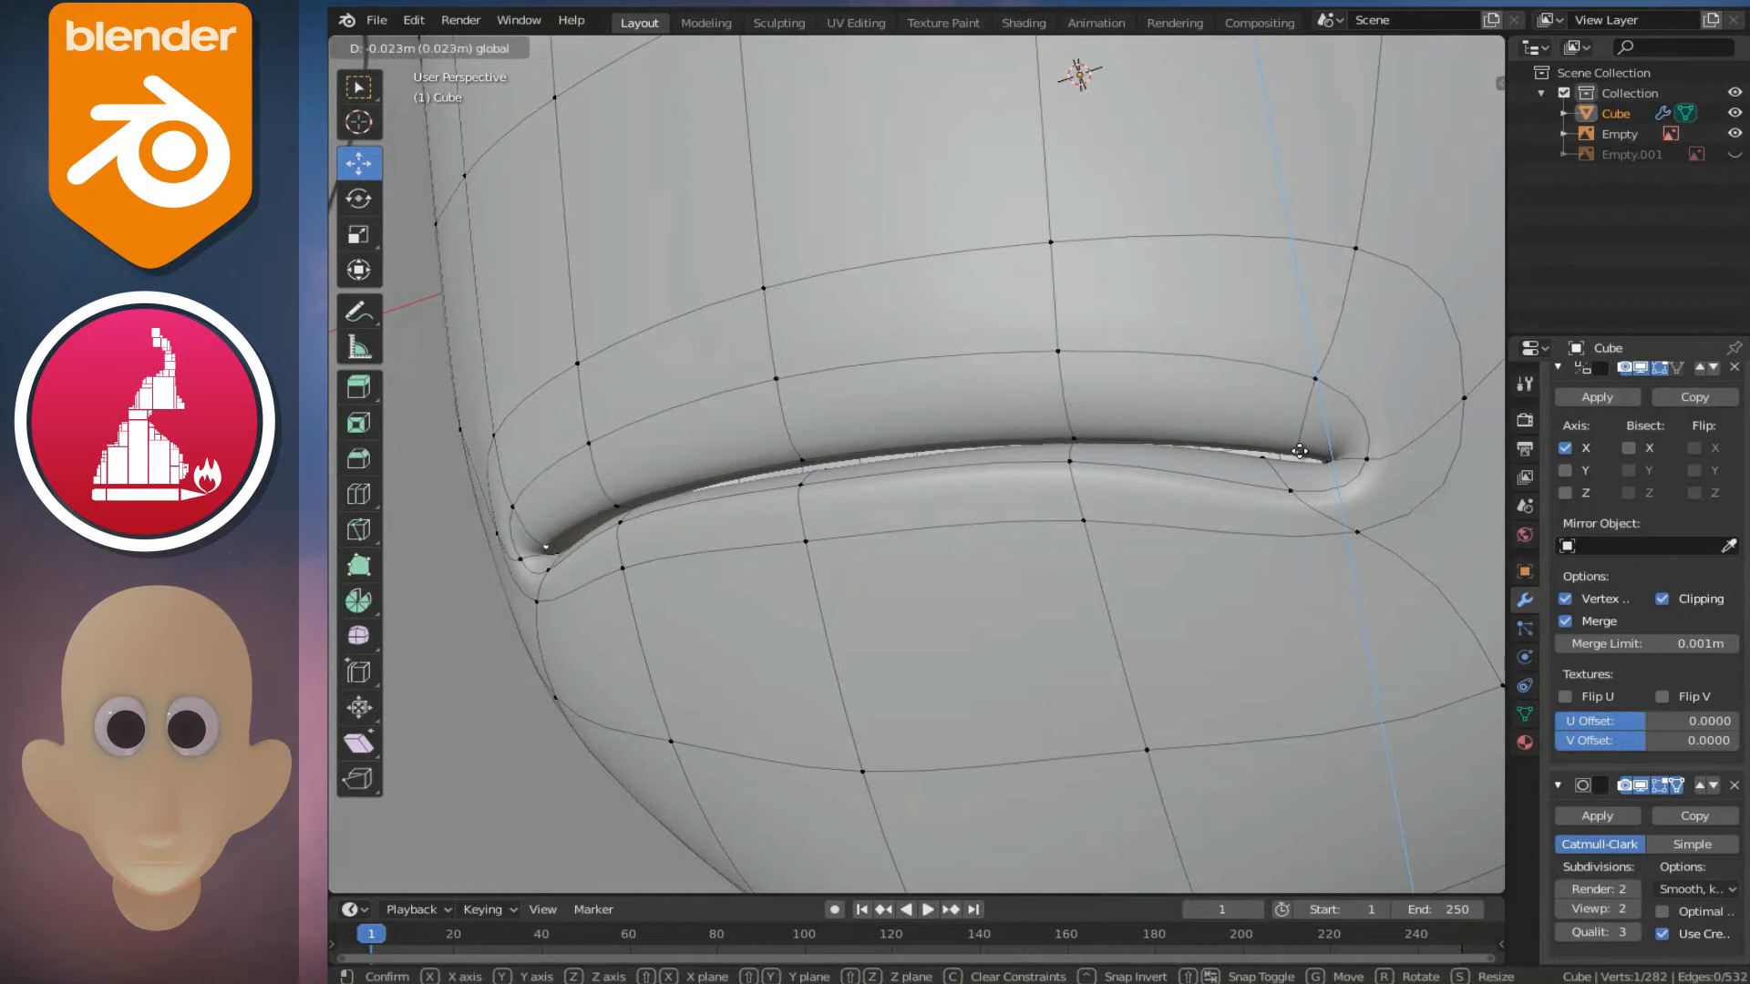
click(1312, 432)
- Lower the next row of vertices above the upper lip's edge along Z
drag(1349, 276, 1353, 319)
right_click(1059, 354)
drag(1074, 270, 1068, 305)
right_click(768, 382)
drag(773, 303, 781, 423)
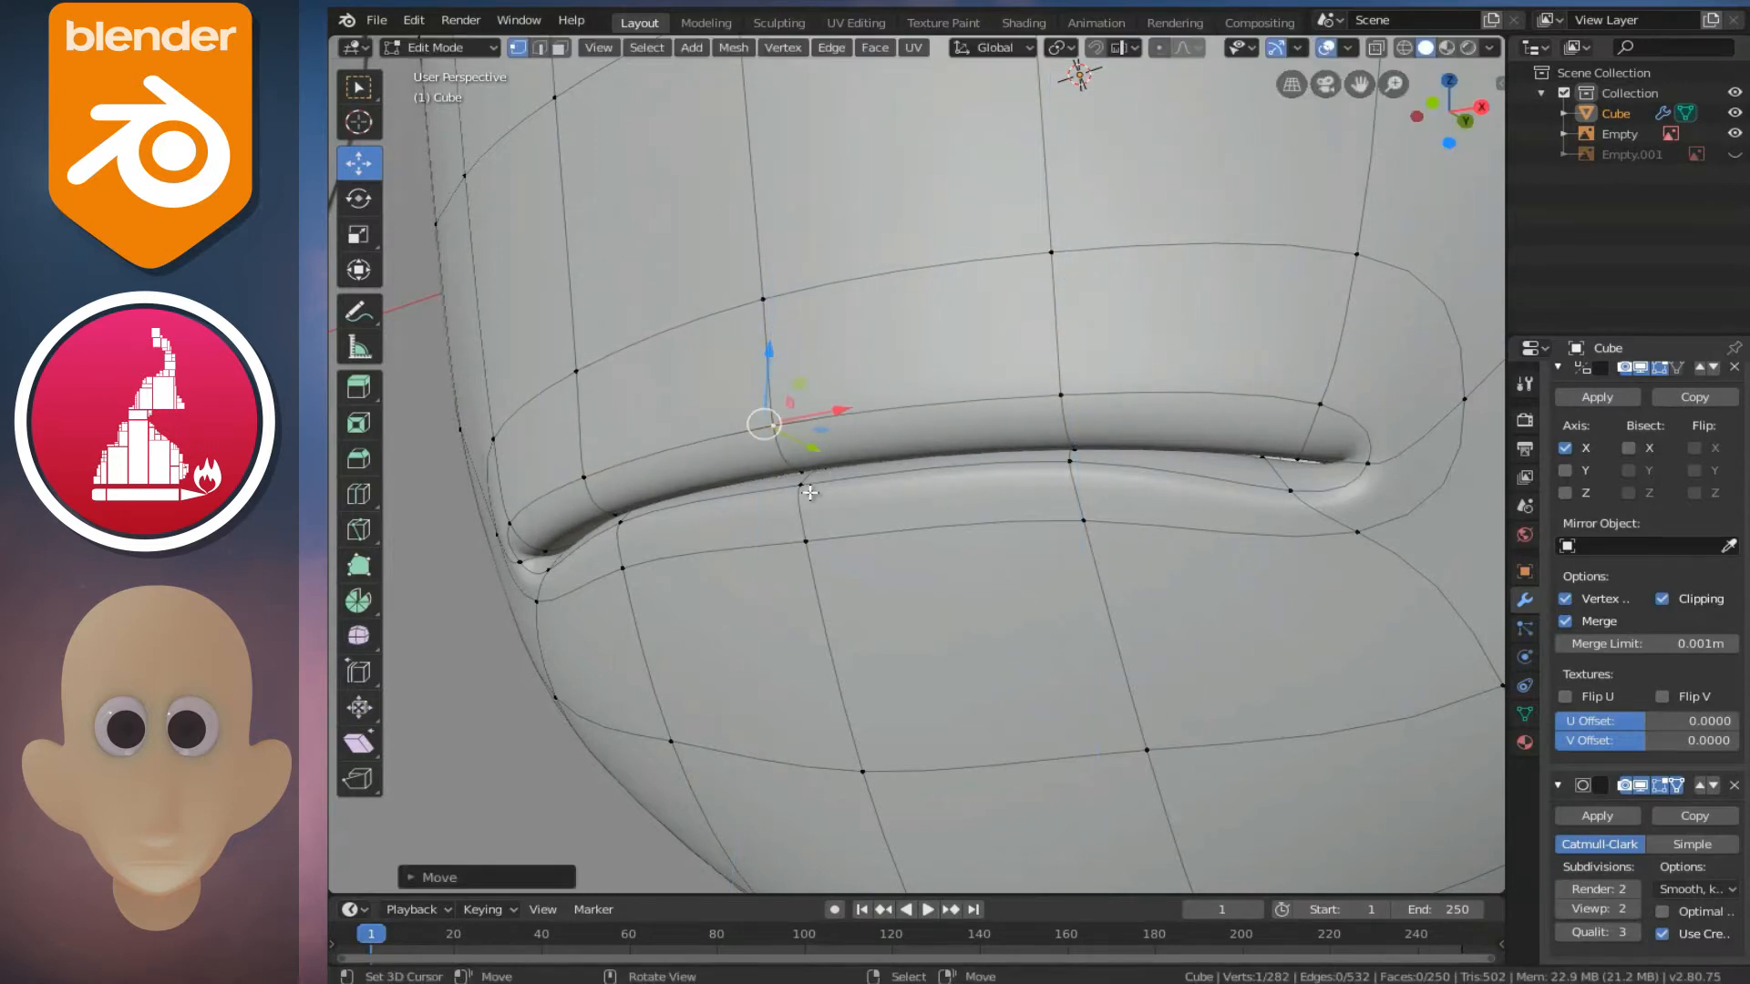
- Lower the vertices of the row below the lower lip along Z, including the one under the mouth corner
right_click(810, 492)
drag(798, 448, 802, 500)
right_click(1100, 528)
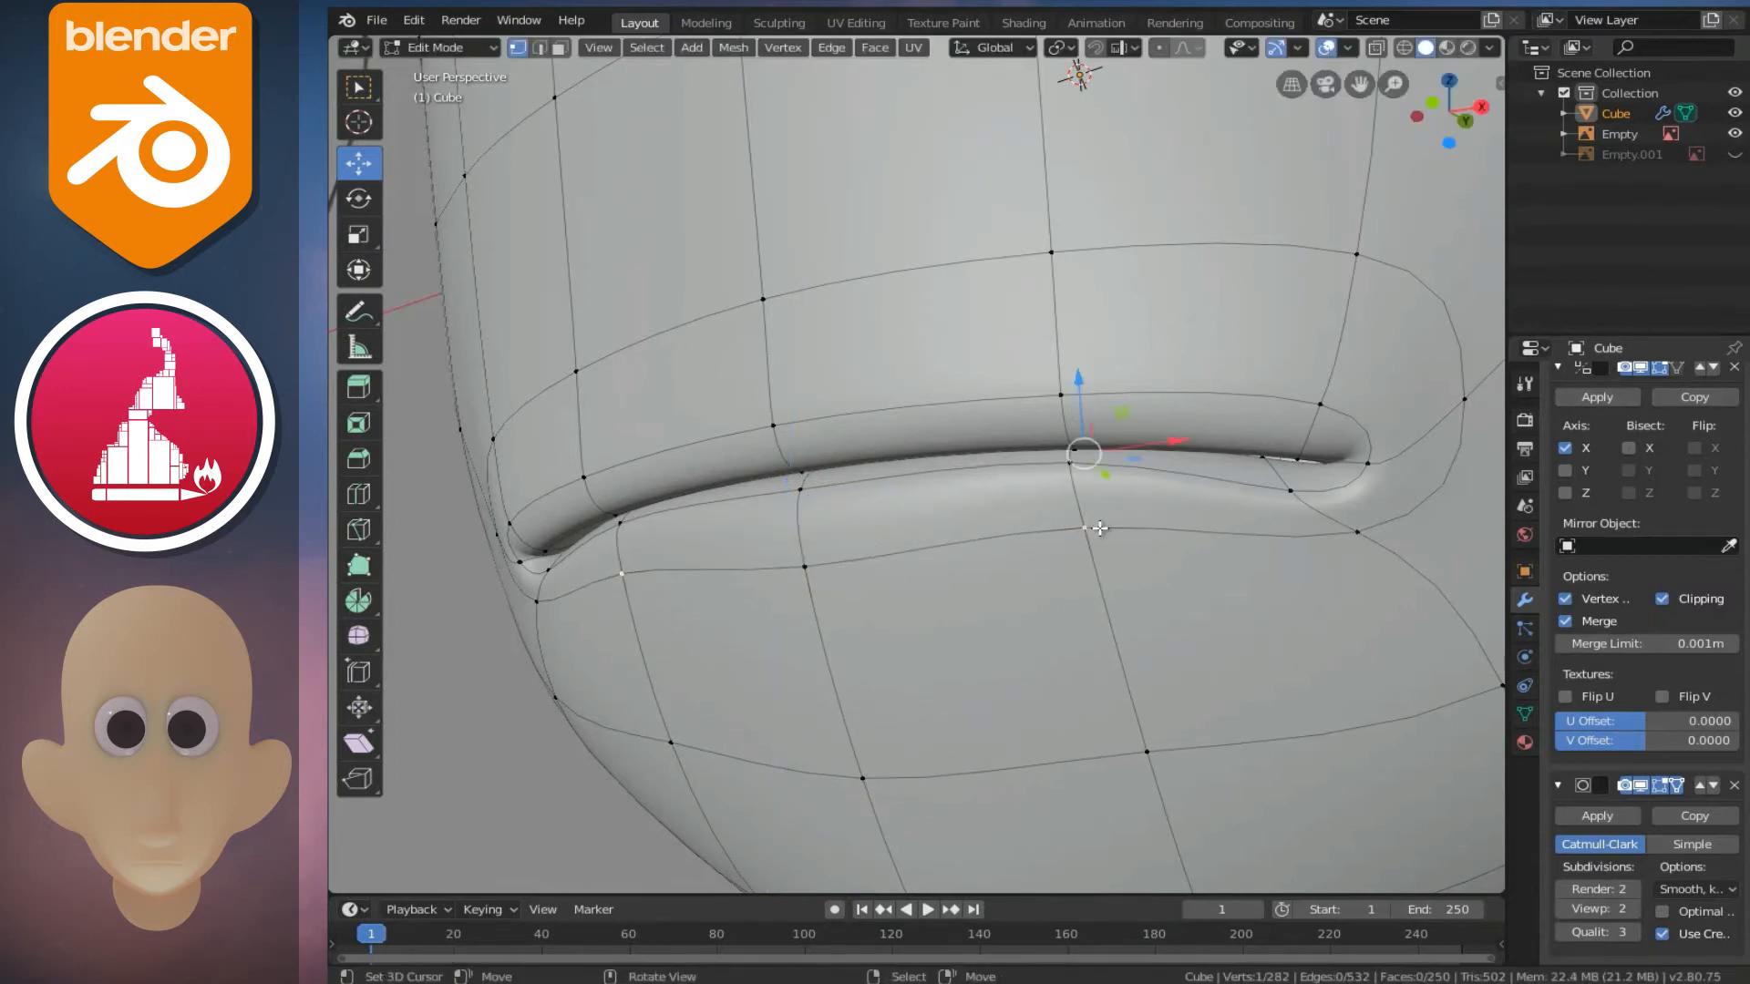
scroll(1098, 534, down, 2)
middle_drag(1098, 533, 1203, 527)
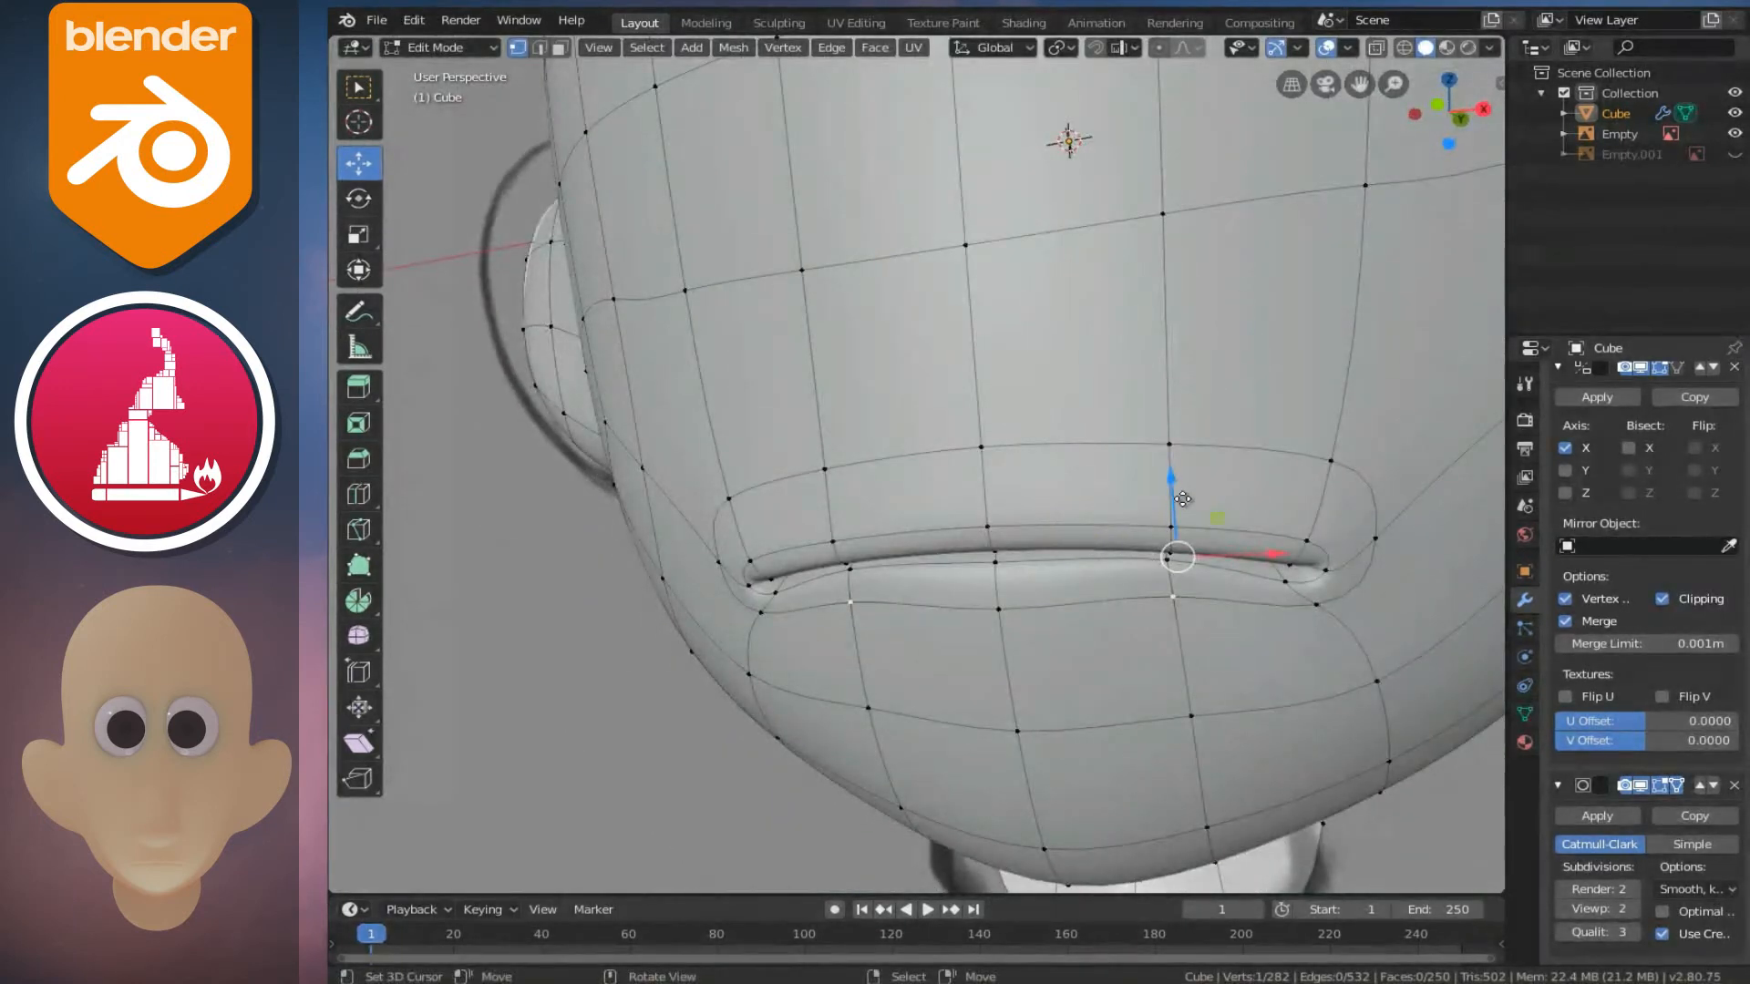
right_click(1319, 612)
drag(1328, 565, 1331, 588)
scroll(1276, 588, down, 3)
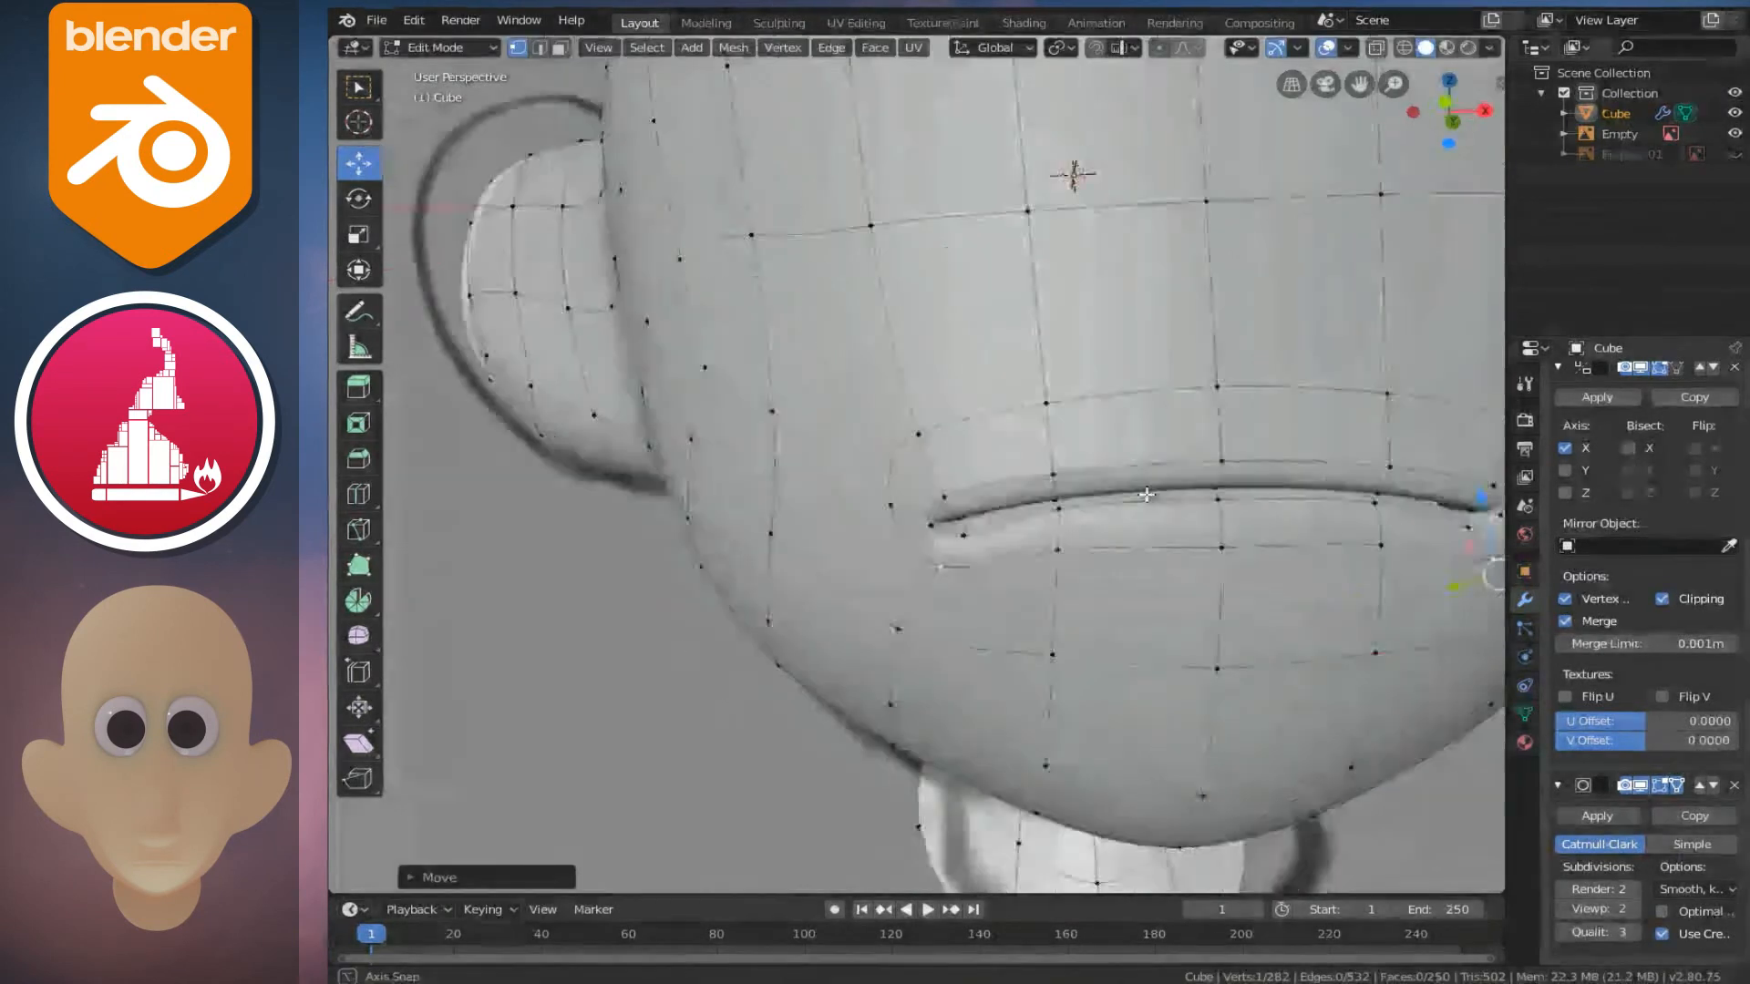
- Inspect the smoothed mouth in Object Mode and move the vertex just outside the mouth corner along Y
key(Tab)
scroll(1130, 556, down, 4)
scroll(1108, 559, down, 2)
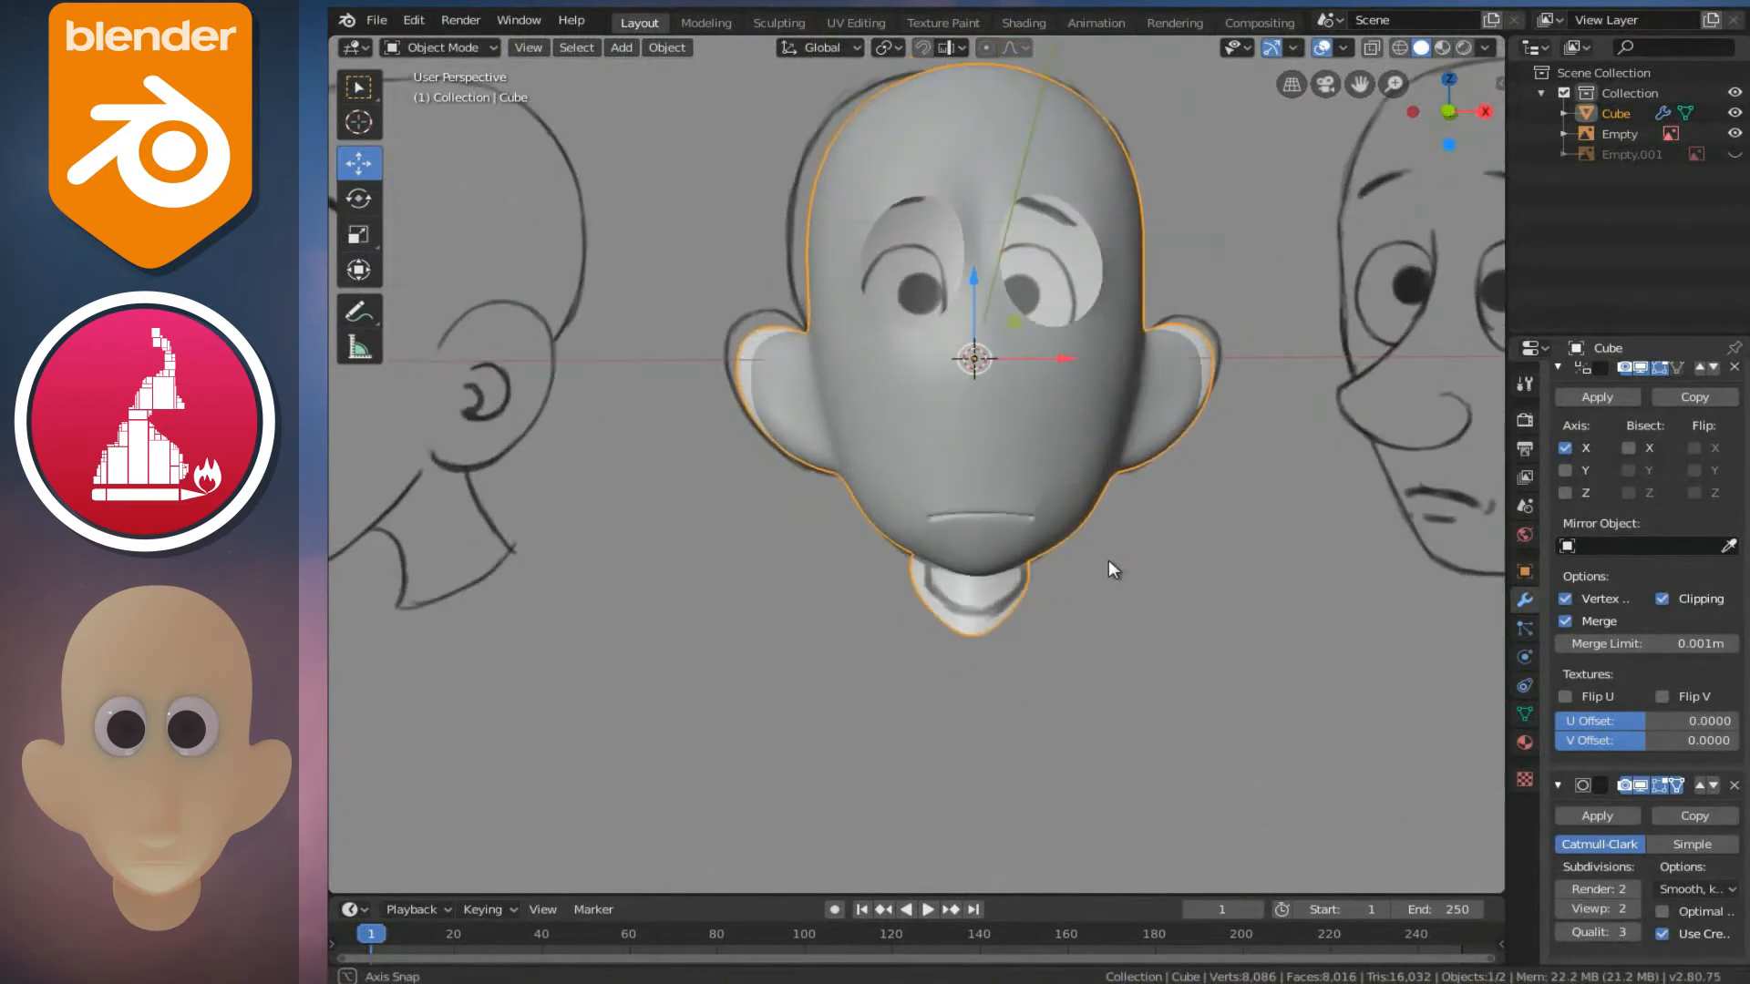
scroll(1102, 556, up, 6)
scroll(1030, 492, up, 4)
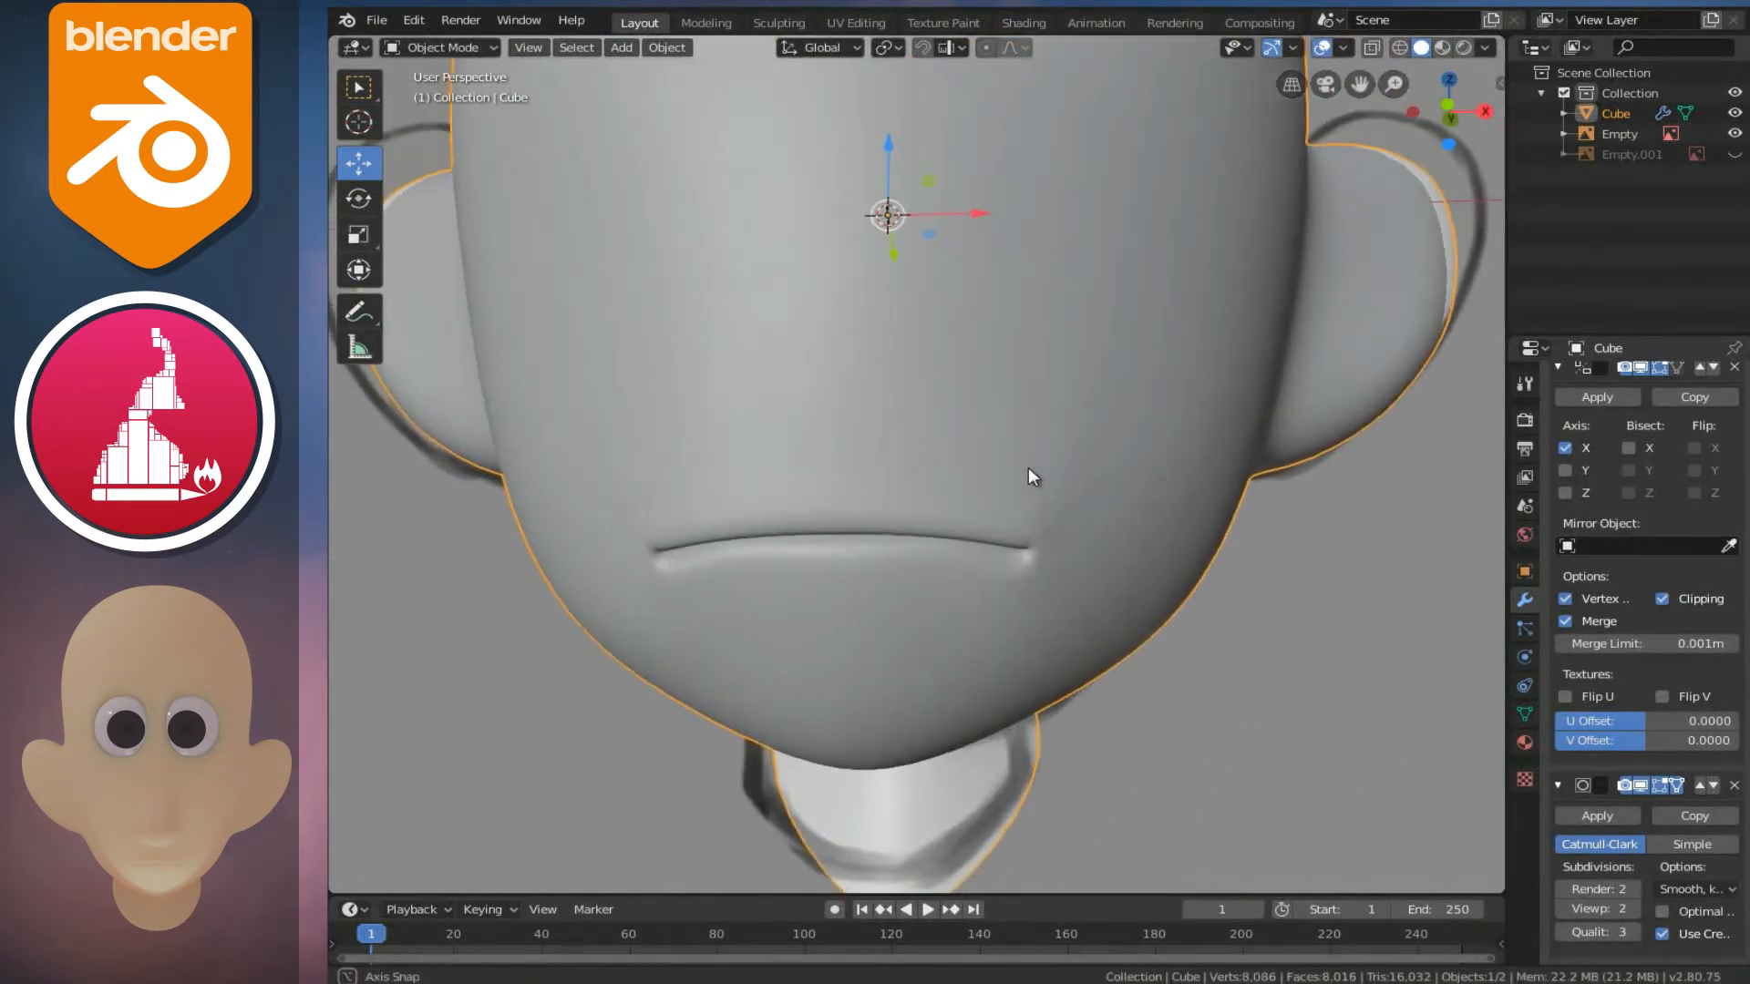
key(Tab)
middle_drag(1135, 540, 894, 598)
key(g)
key(y)
click(658, 652)
- Raise the lower lip's vertex at the mouth corner slightly along Z and check the mouth in Object Mode
key(Tab)
key(Tab)
click(1130, 501)
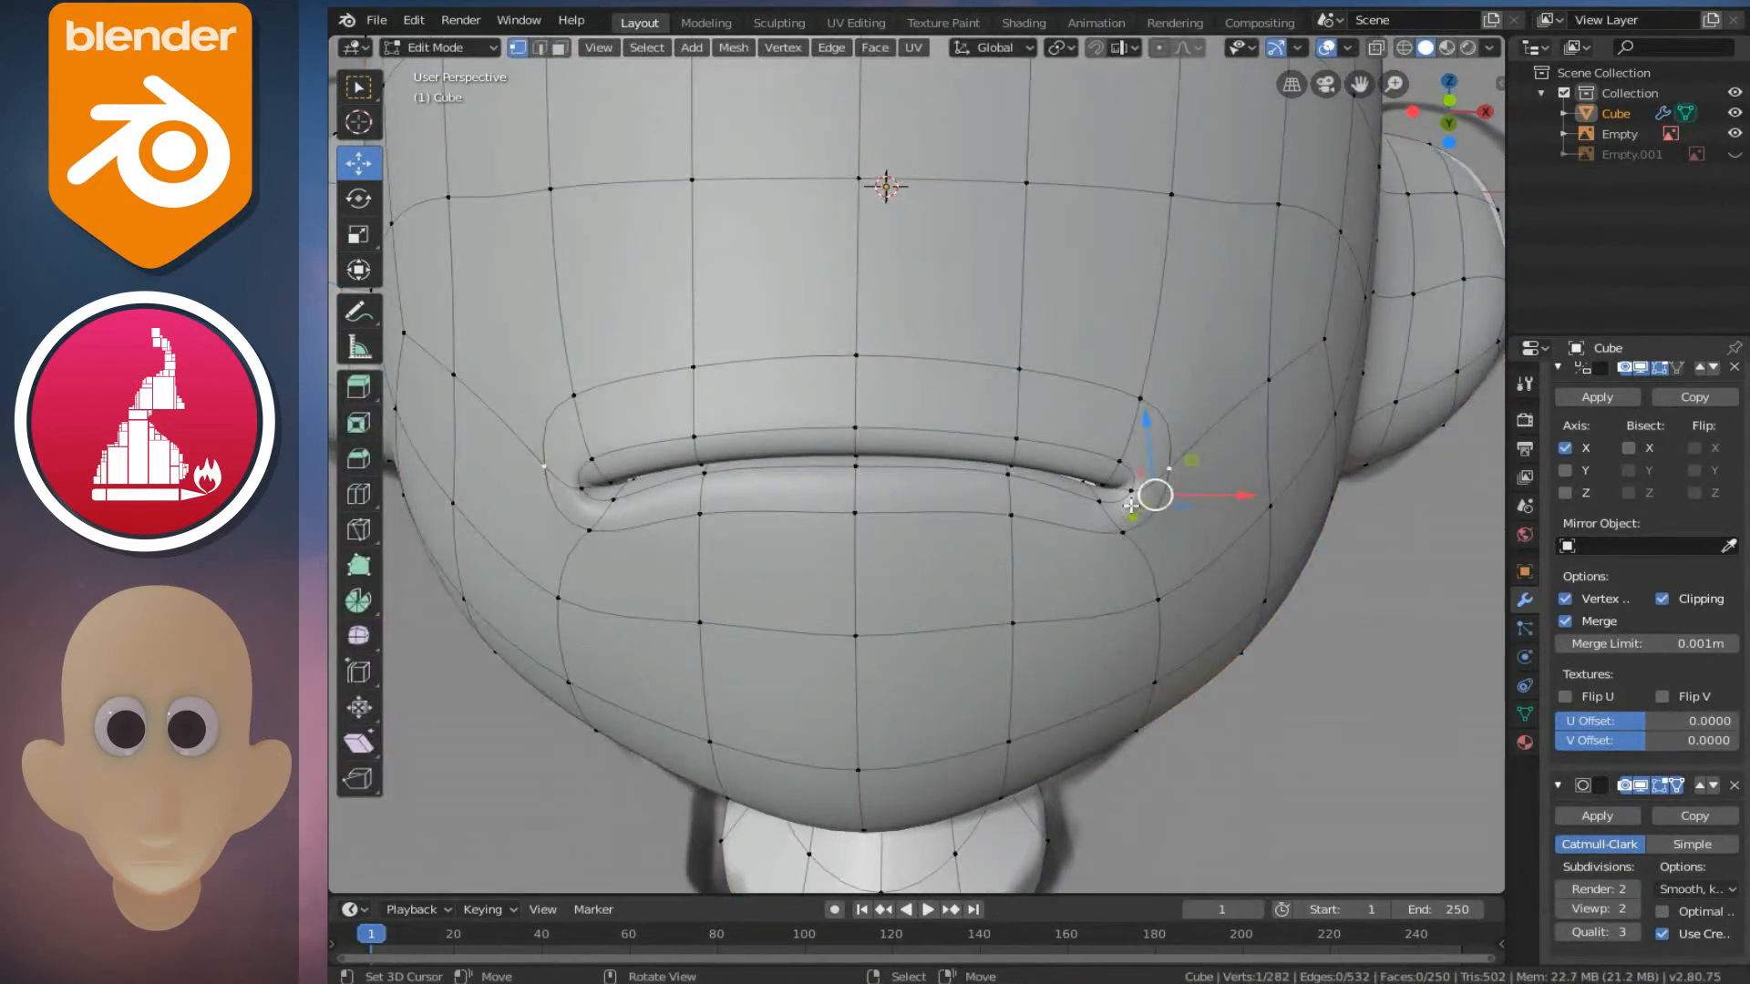
drag(1110, 436, 1104, 428)
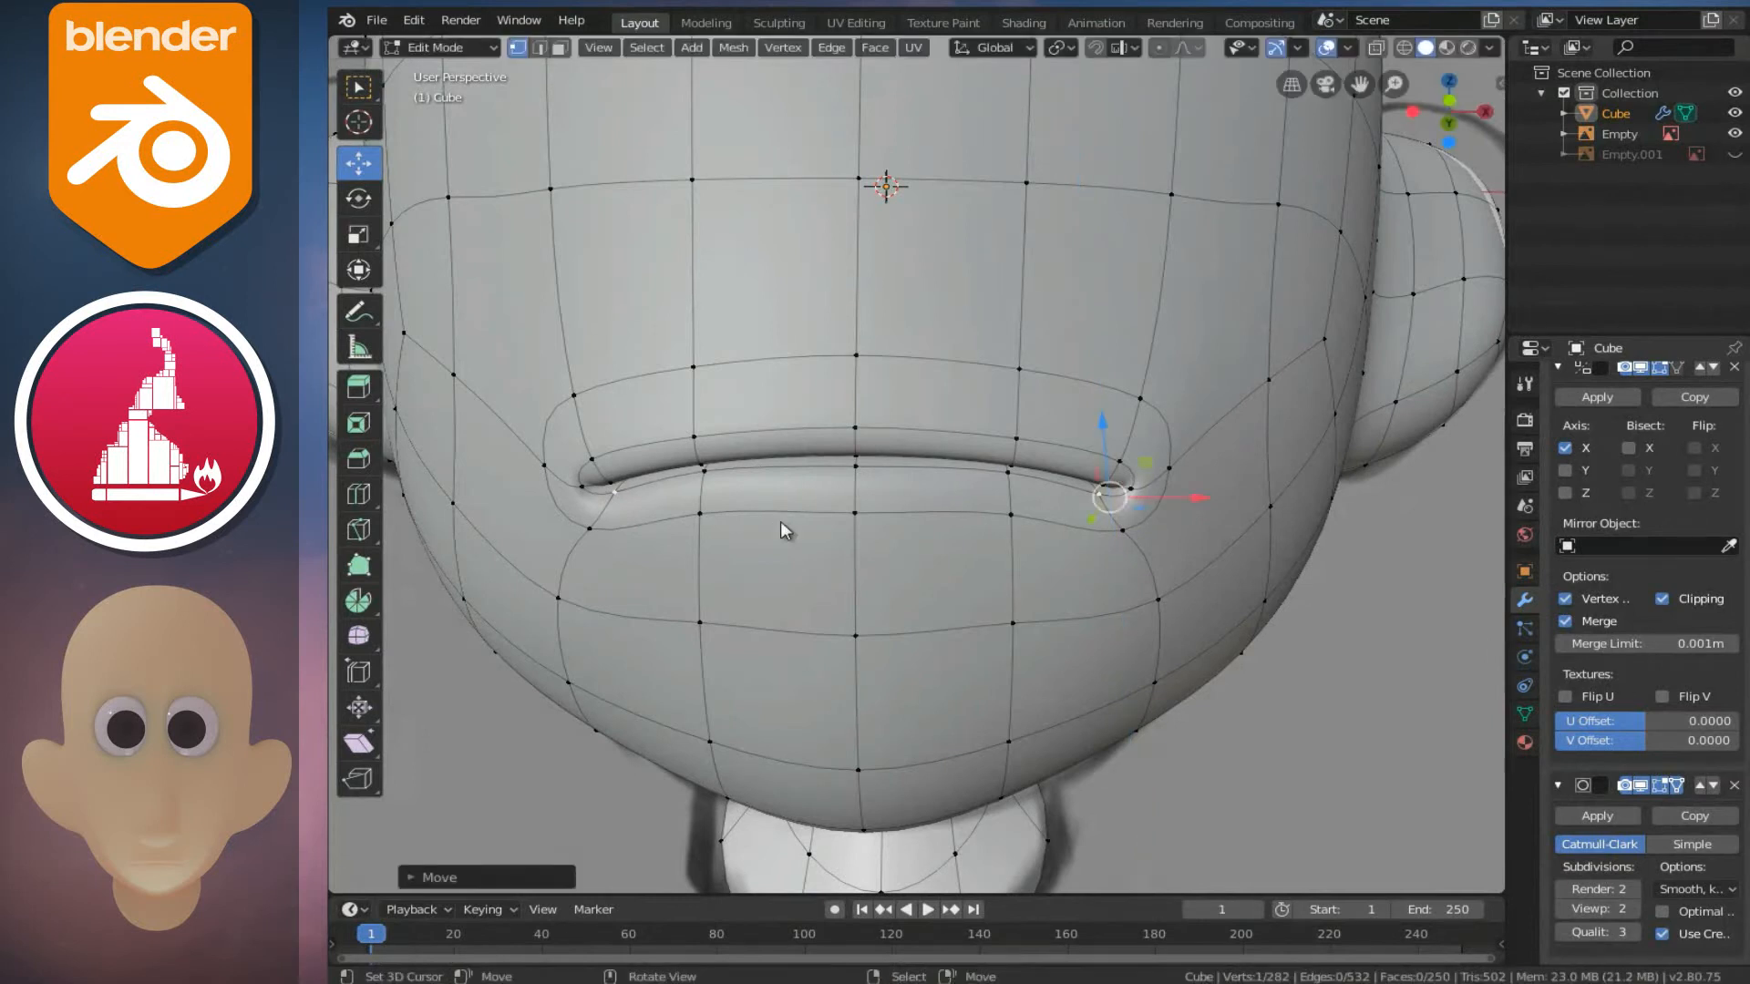
key(Tab)
scroll(817, 513, down, 4)
middle_drag(818, 512, 846, 518)
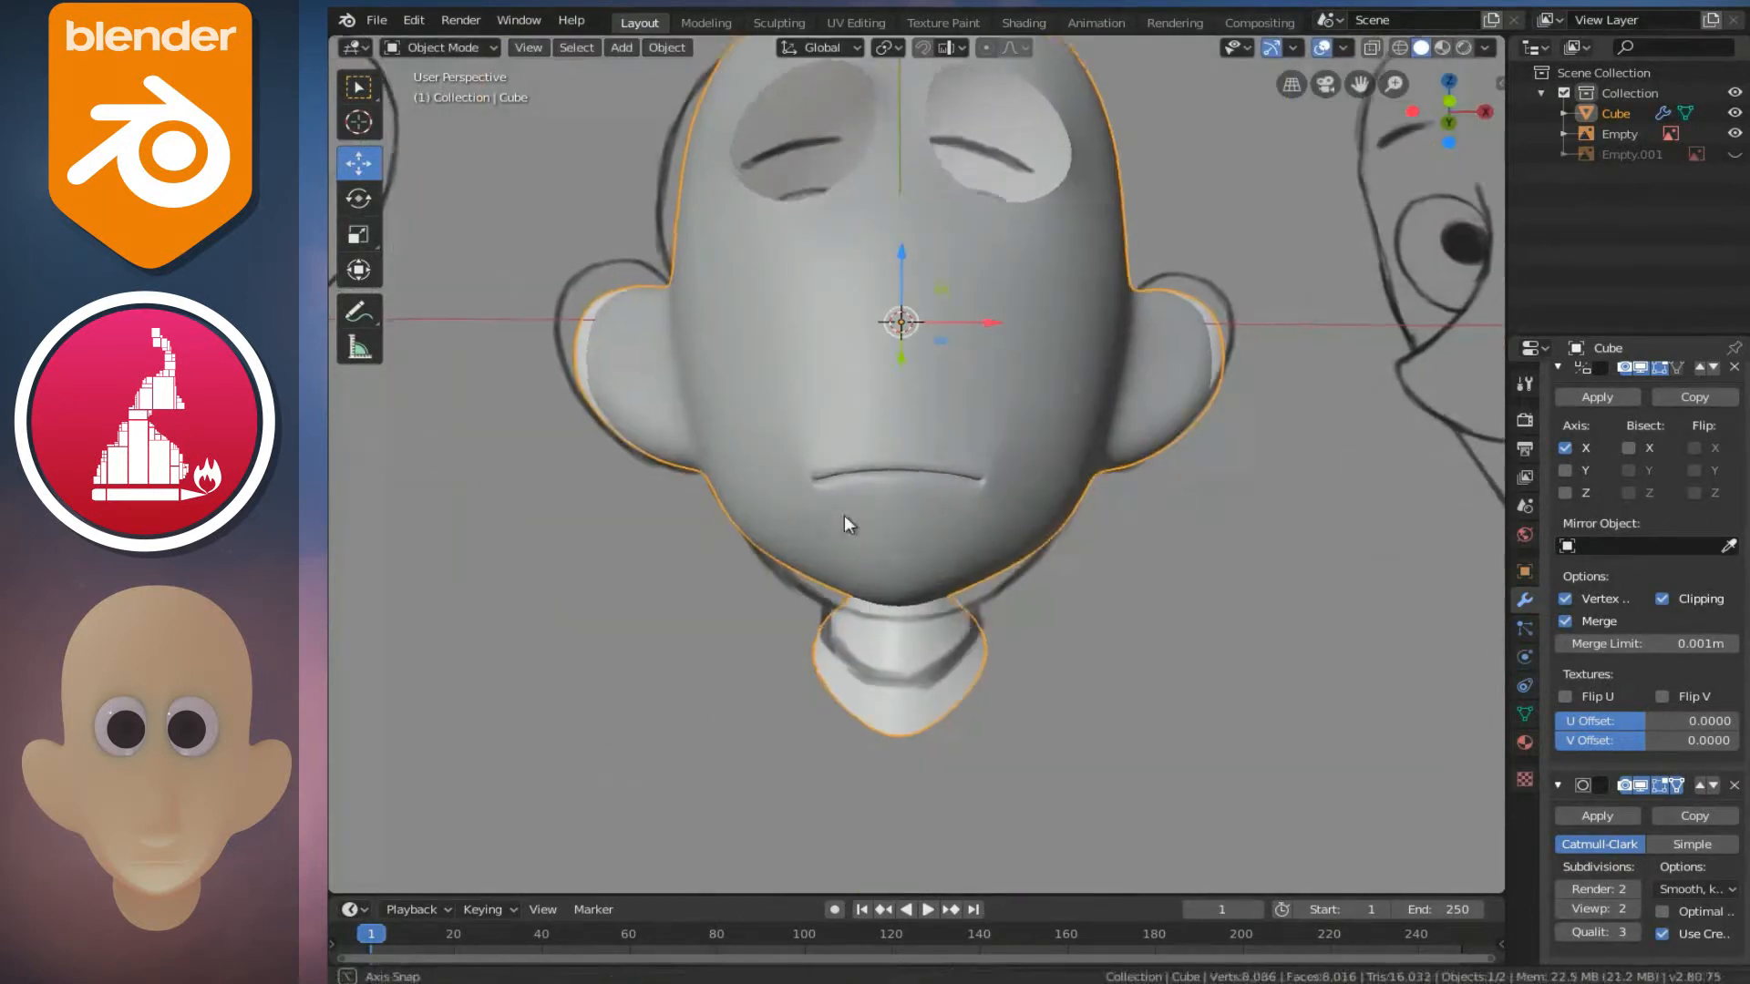
scroll(847, 527, up, 6)
scroll(942, 547, up, 2)
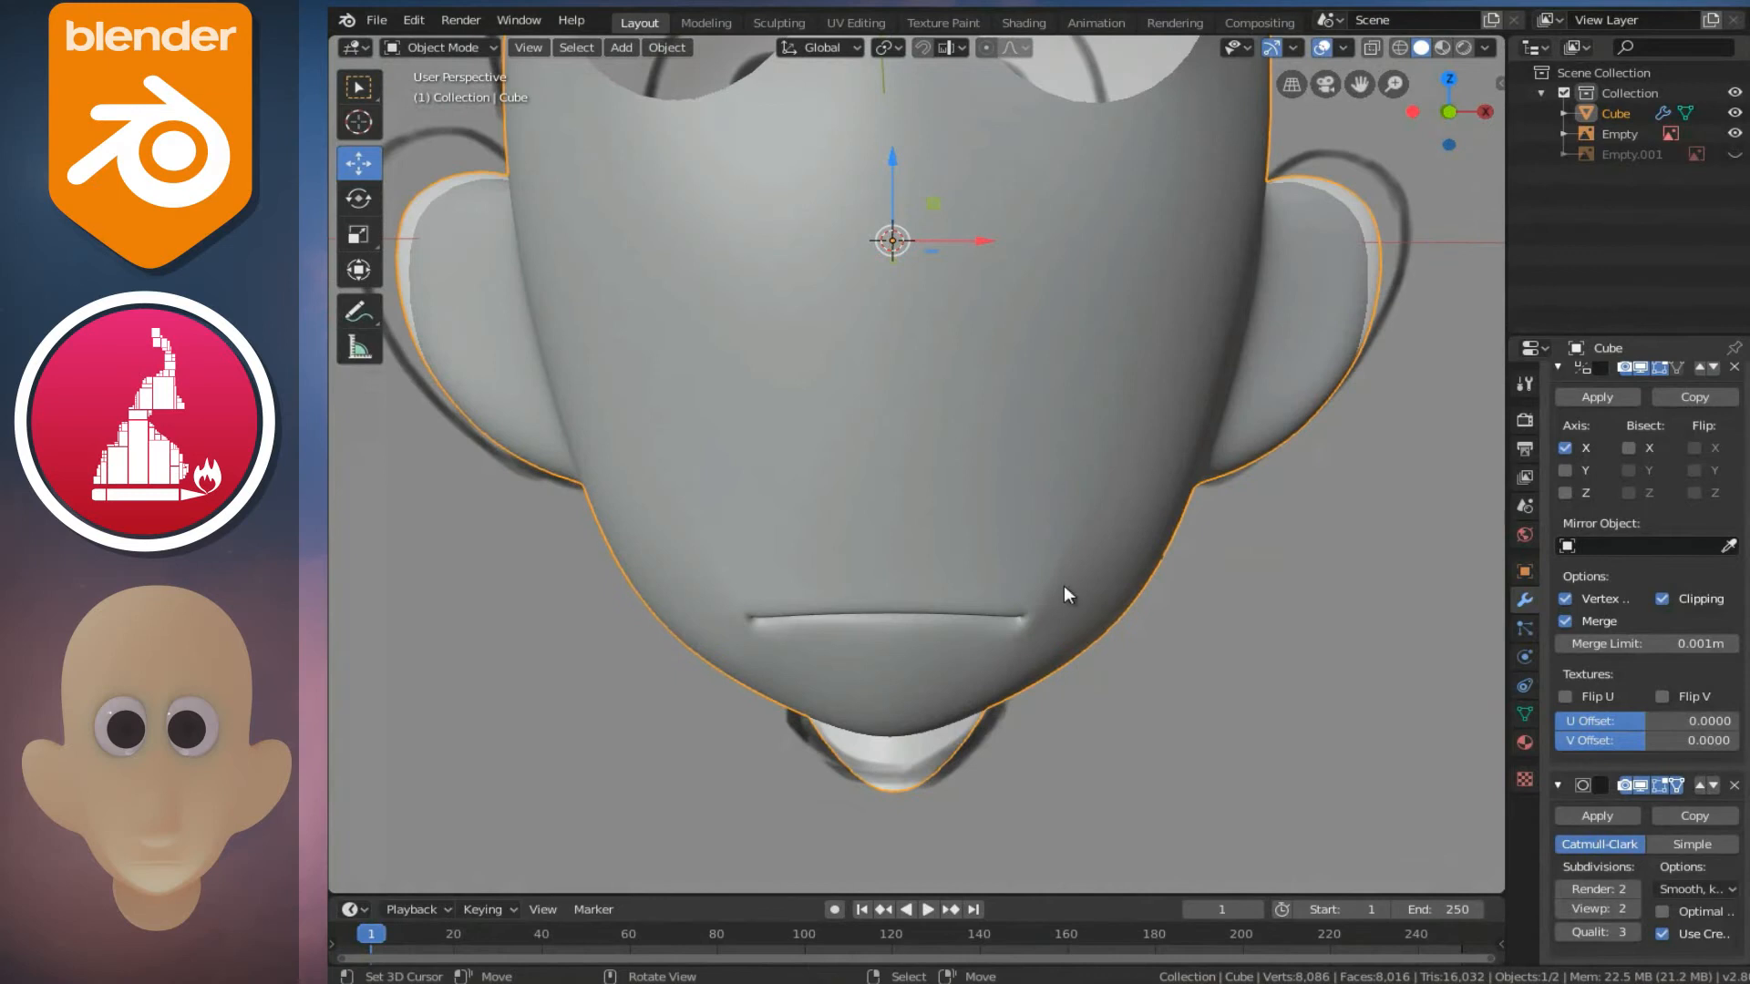
scroll(1064, 594, down, 1)
- Reposition the mouth-corner vertices along the Y and X axes
key(Tab)
middle_drag(1002, 592, 879, 692)
key(g)
key(y)
click(868, 664)
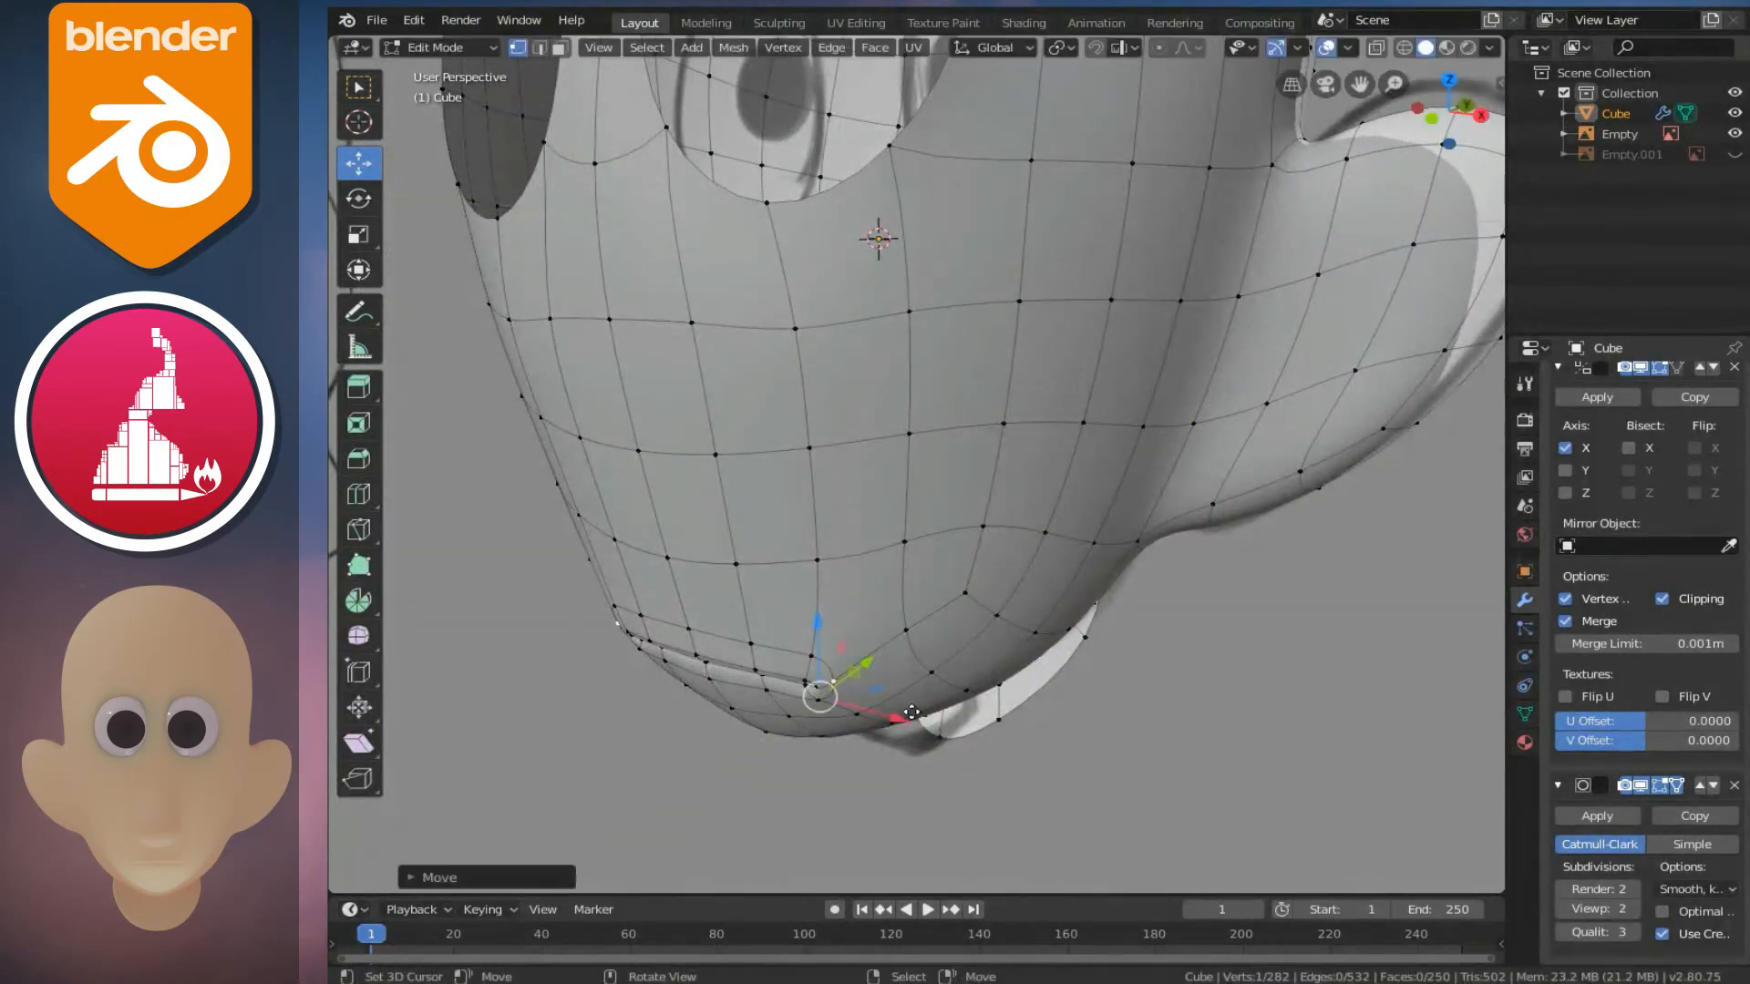
middle_drag(846, 560, 879, 682)
key(g)
key(y)
click(840, 664)
key(g)
key(x)
click(881, 683)
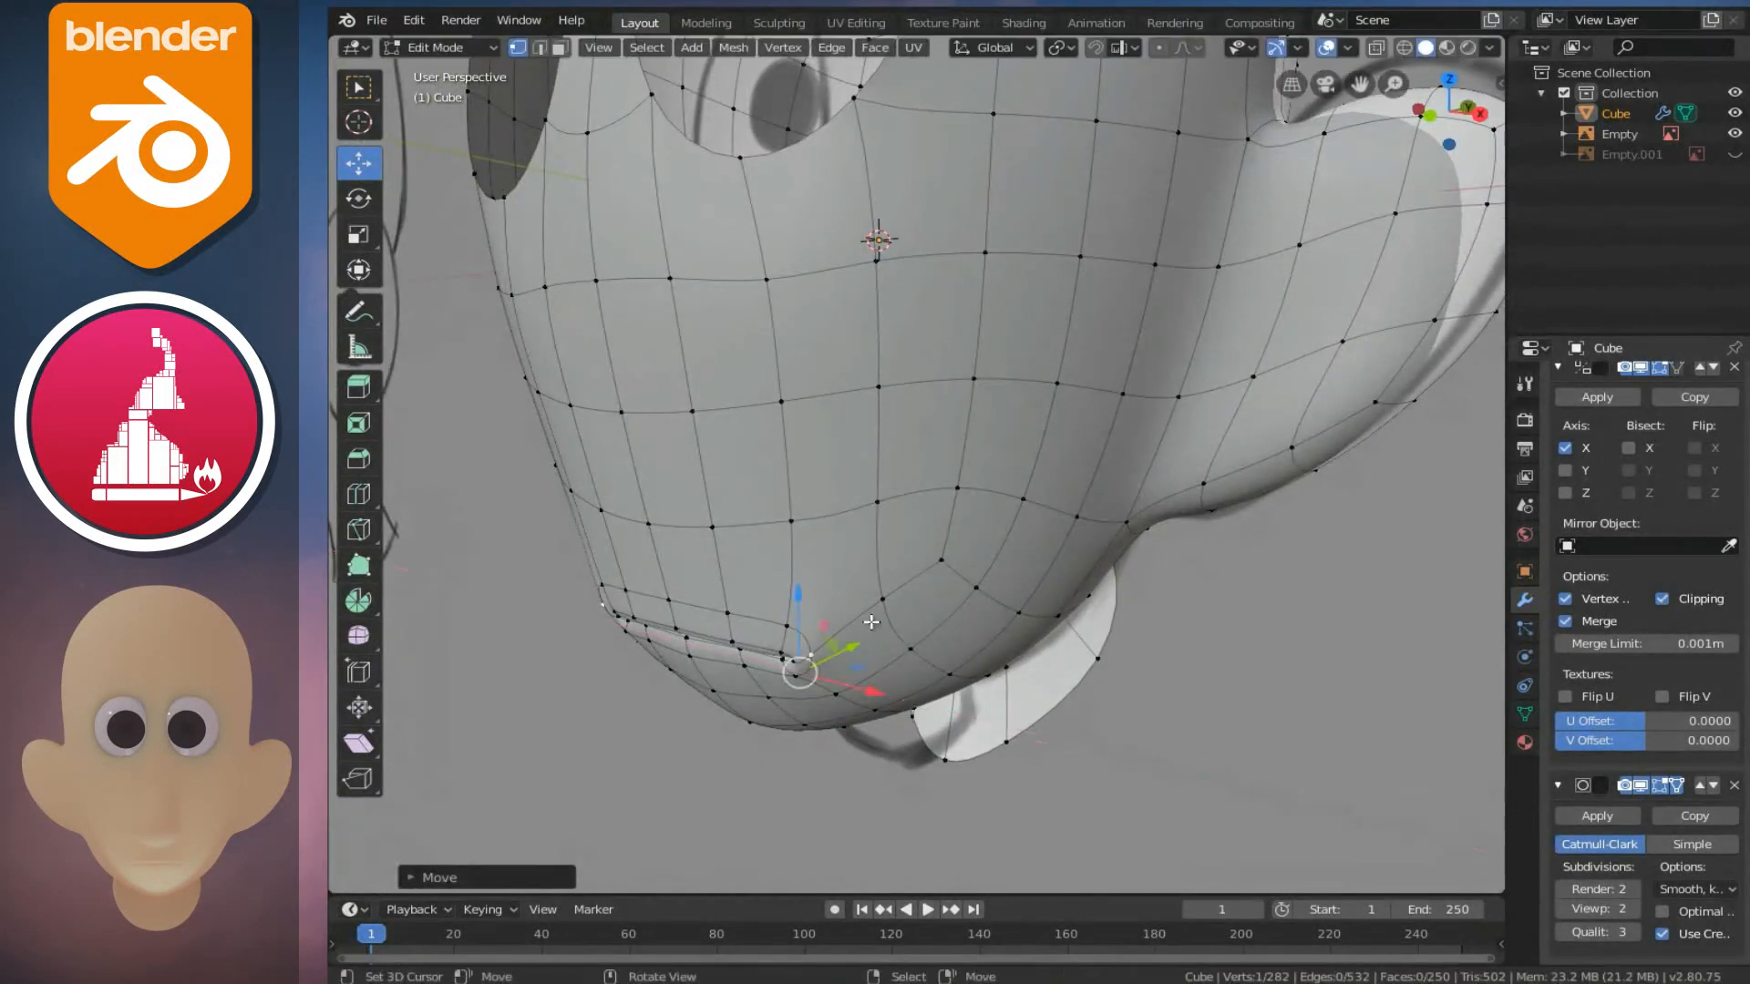
- Adjust the vertices around the mouth corner and cheek, checking the smoothed surface in Object Mode
key(Tab)
middle_drag(973, 552, 909, 610)
key(Tab)
drag(864, 636, 866, 635)
middle_drag(981, 614, 993, 620)
drag(1014, 603, 1047, 655)
click(951, 641)
middle_drag(1047, 654, 884, 645)
key(Tab)
key(Tab)
drag(881, 650, 900, 674)
key(Tab)
middle_drag(969, 571, 1013, 540)
- Grow the selection around the cheek vertex beside the mouth and apply Smooth Vertices
key(Tab)
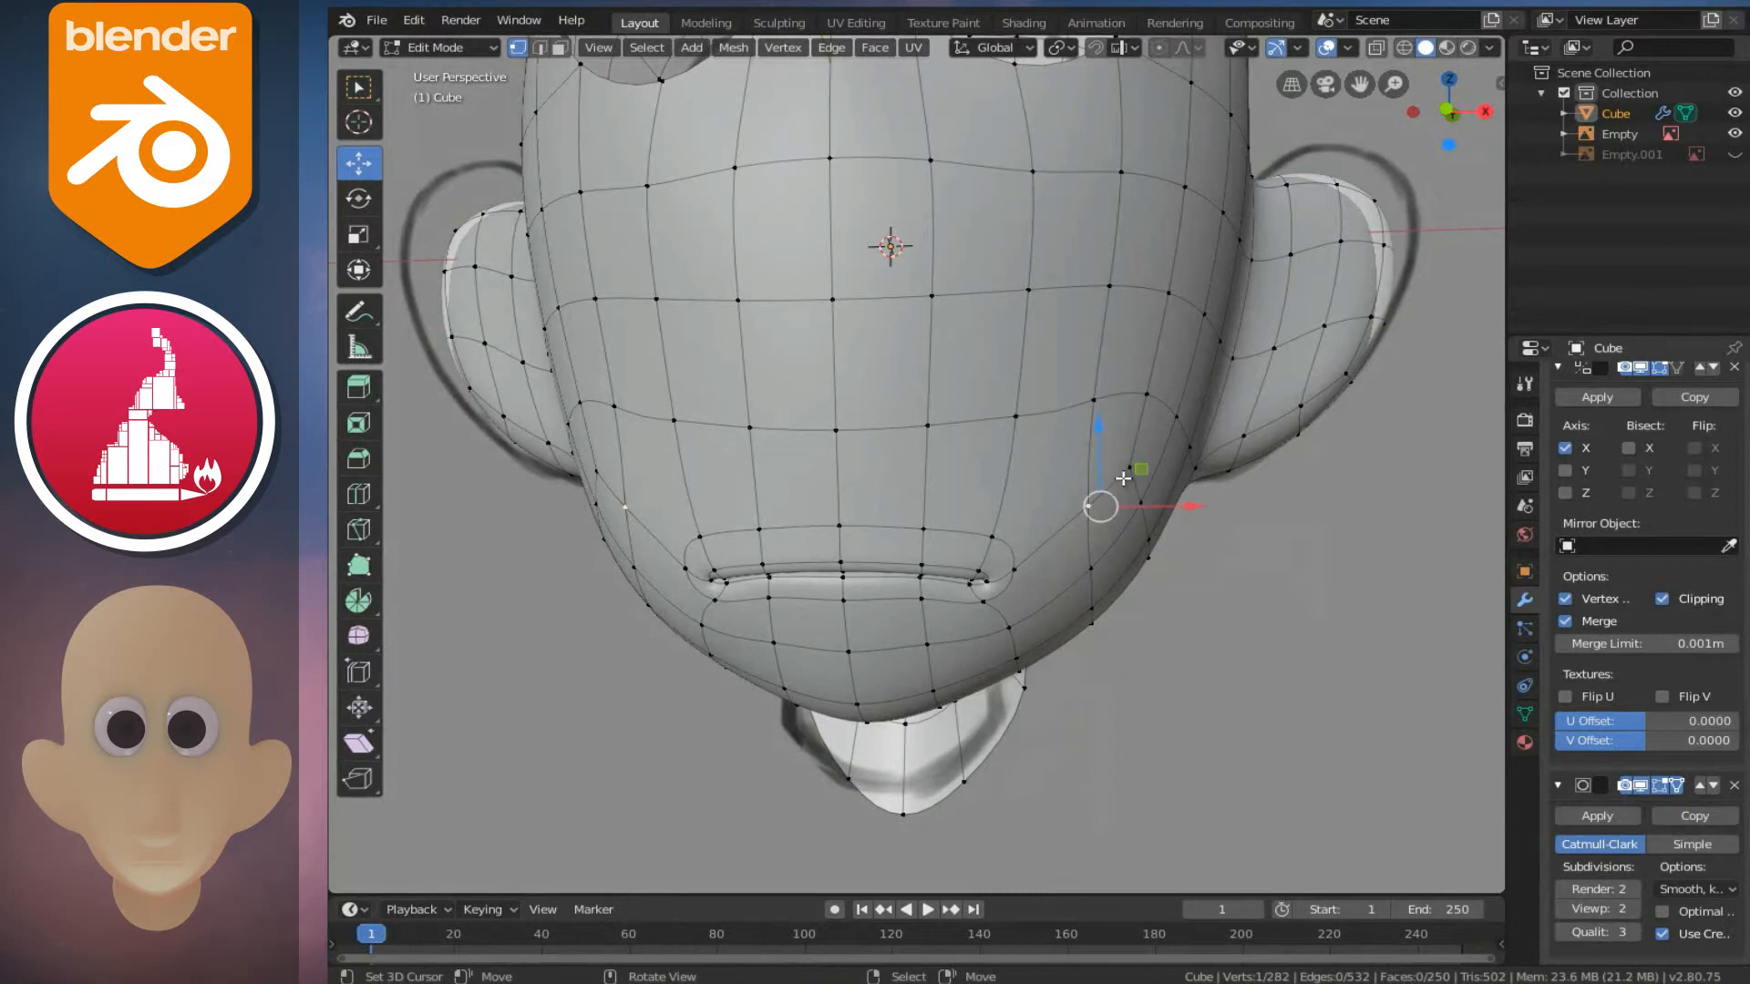
key(ctrl+KP_Add)
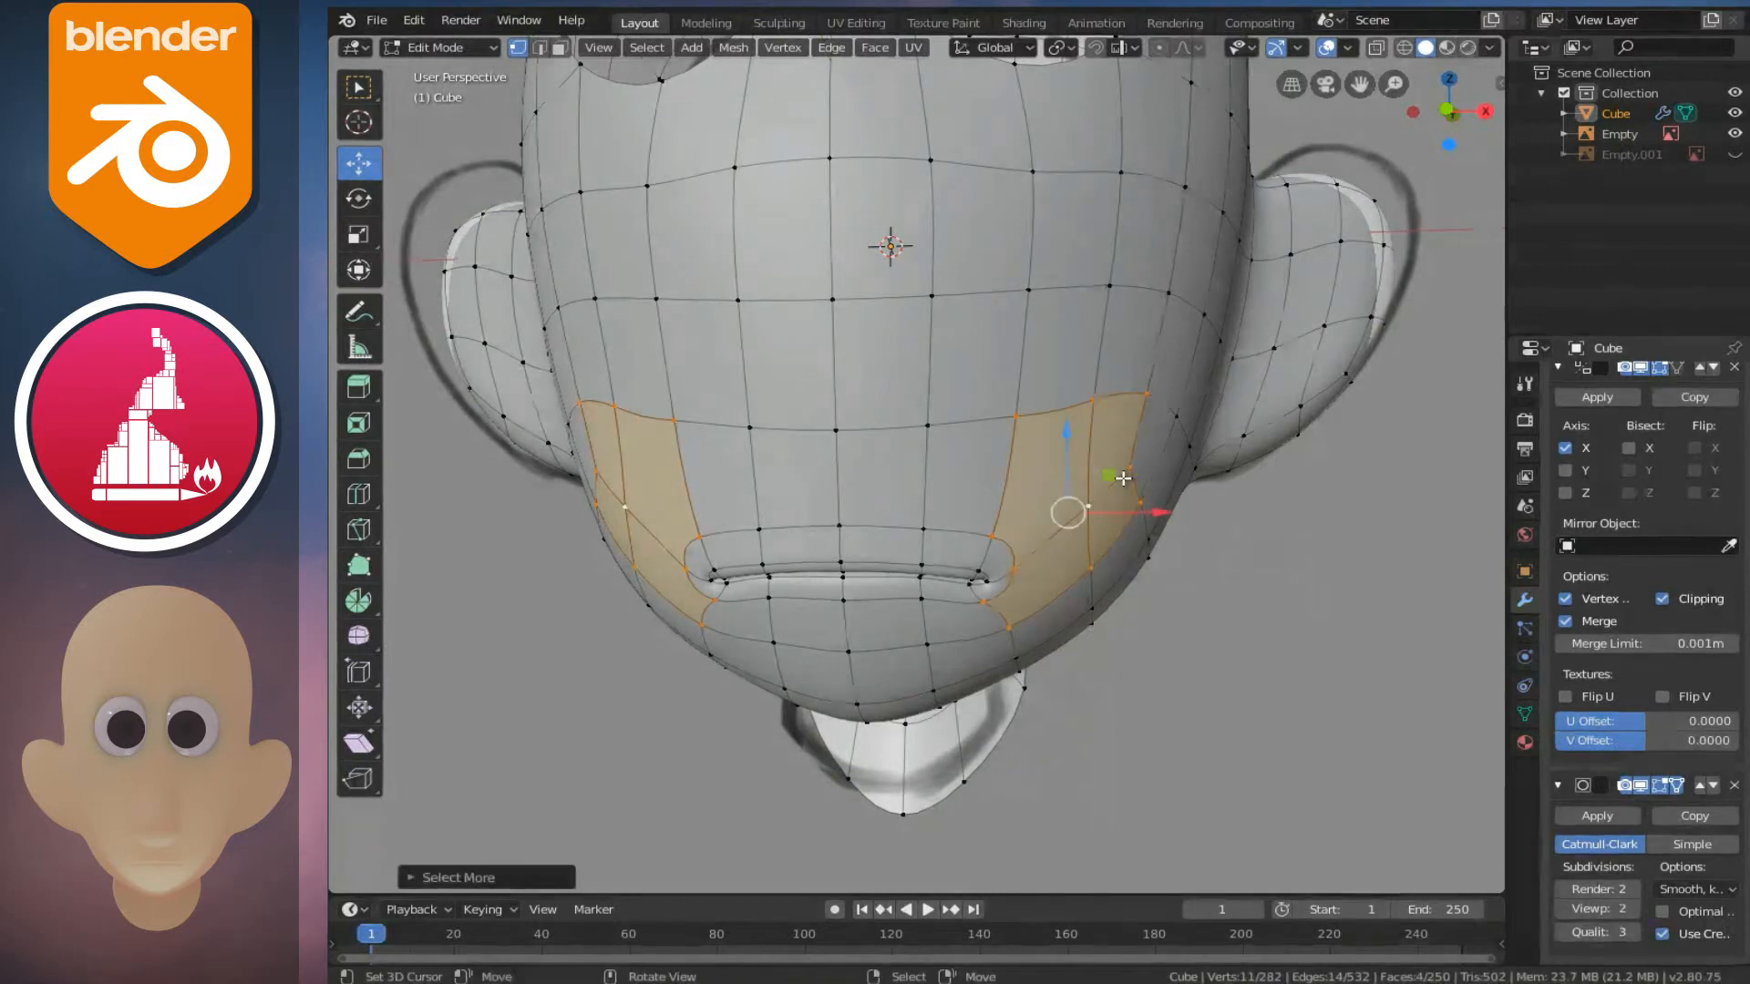
right_click(1123, 477)
click(1021, 479)
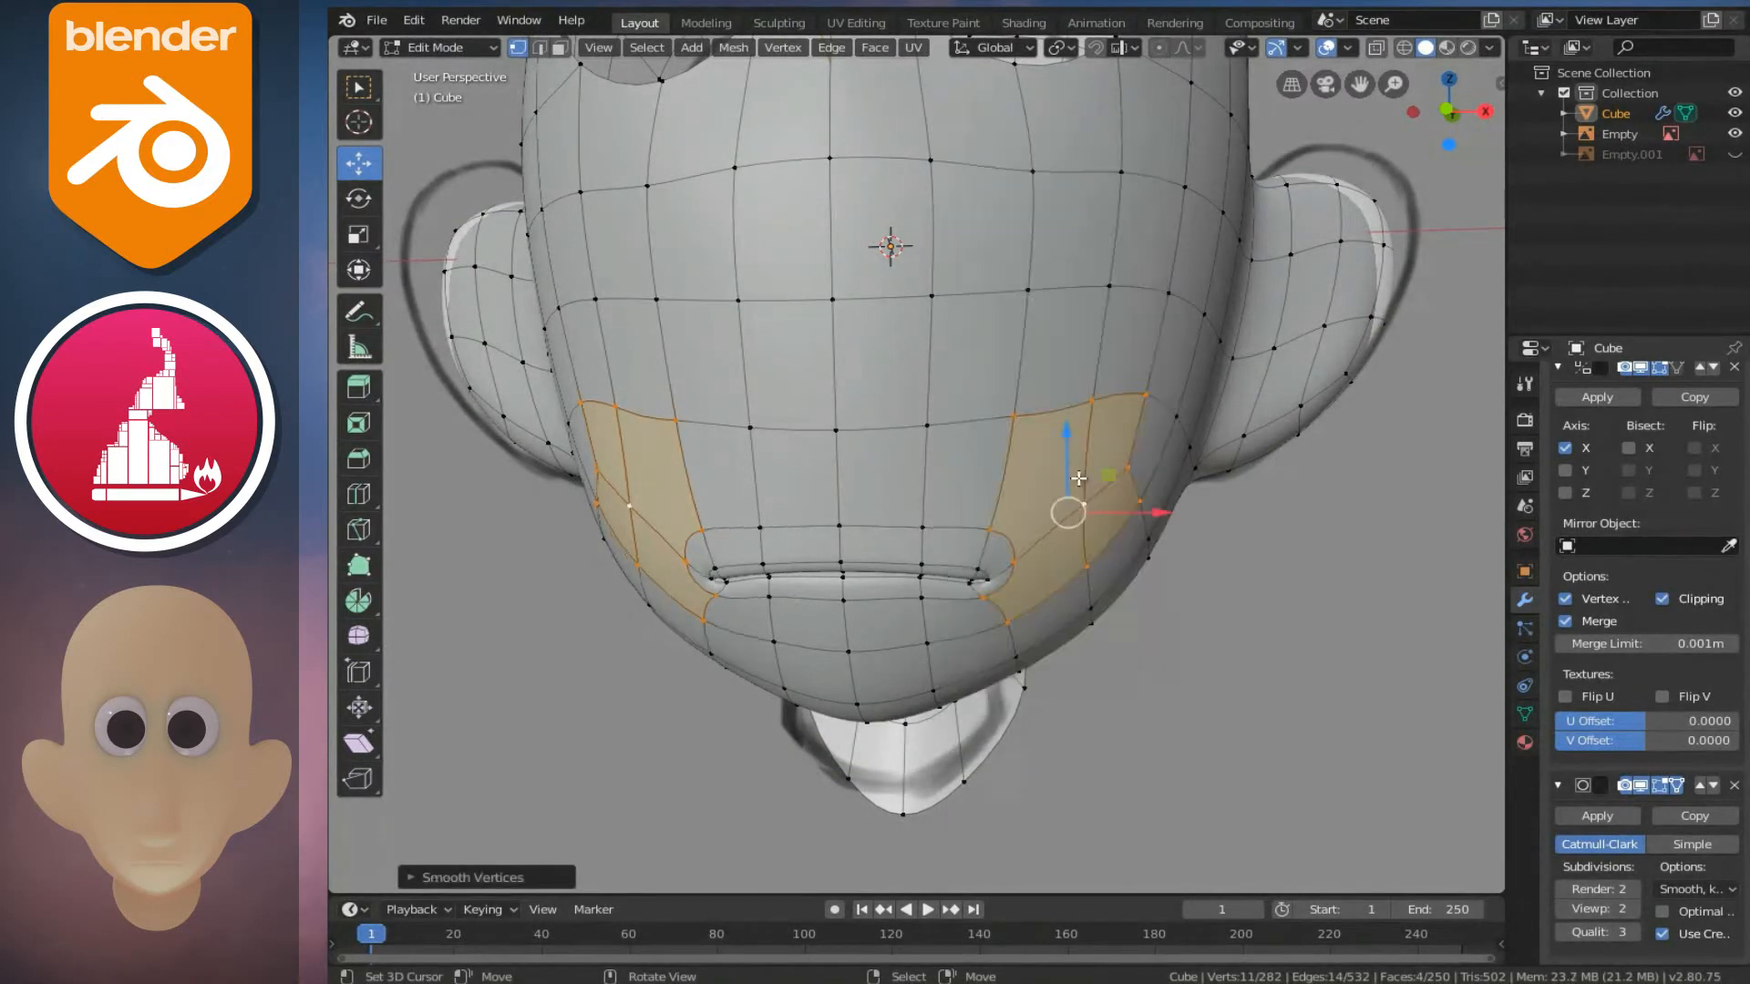
key(Tab)
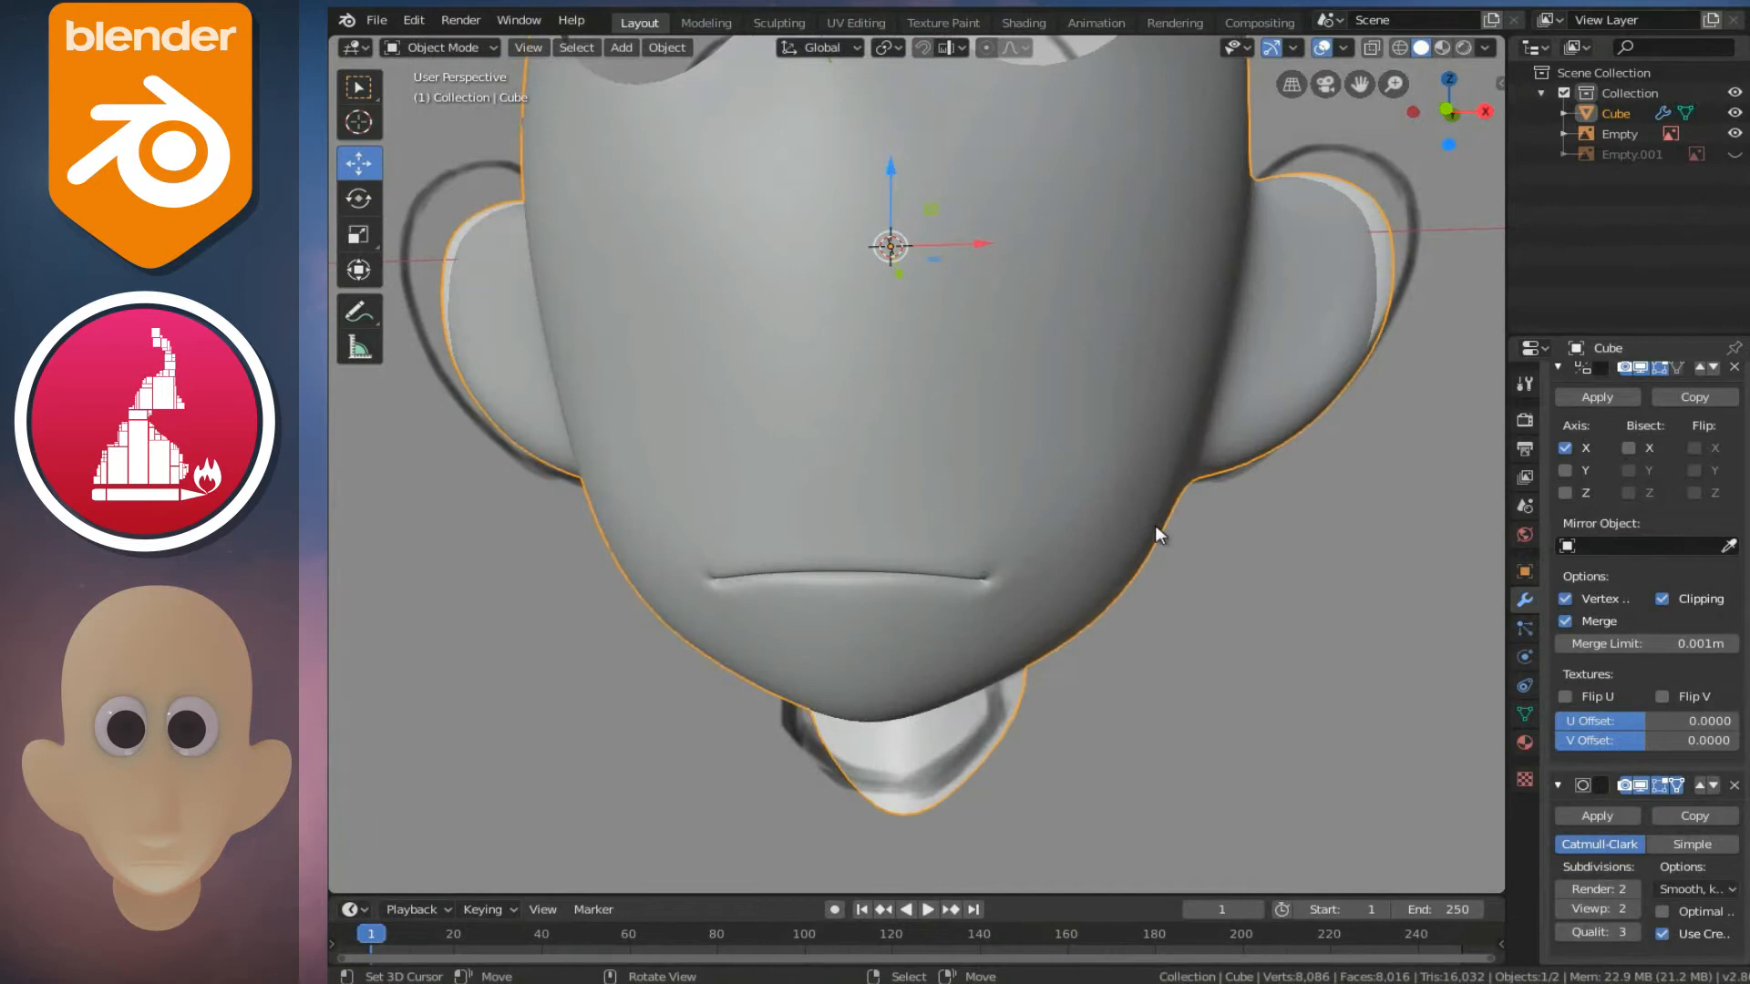
- Apply Smooth Vertices to the selected cheek area once more
key(Tab)
right_click(1107, 504)
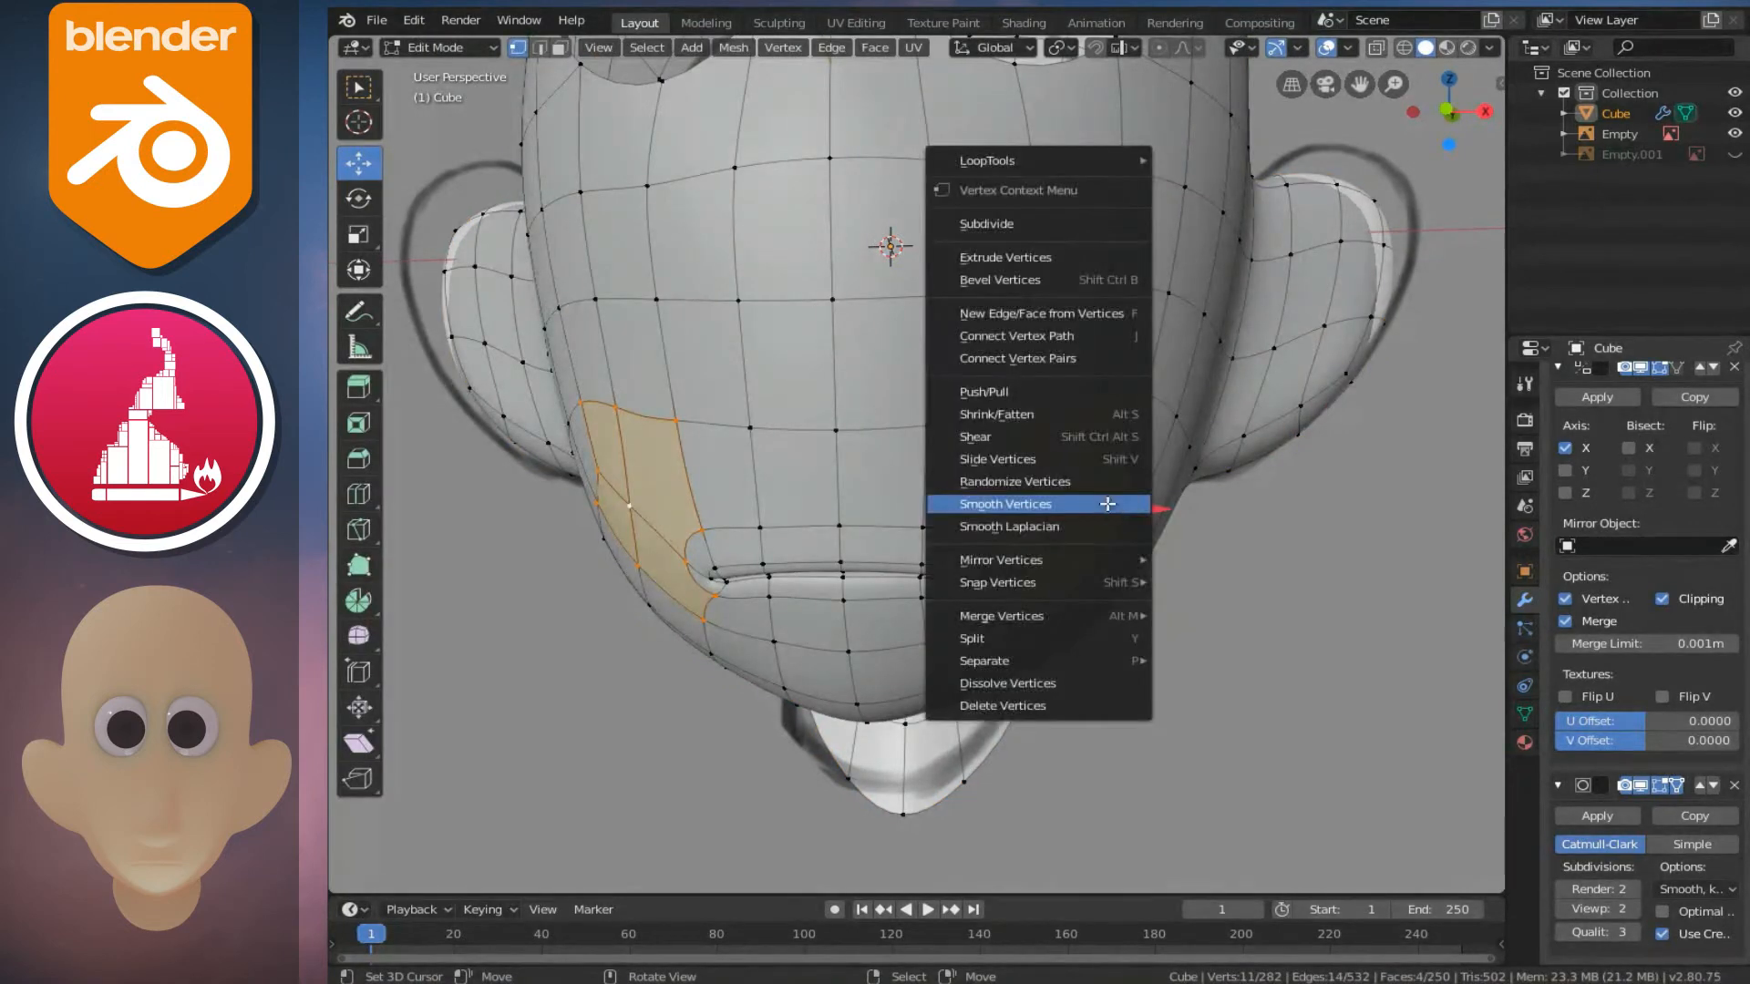
click(1107, 504)
key(Tab)
scroll(1107, 479, up, 2)
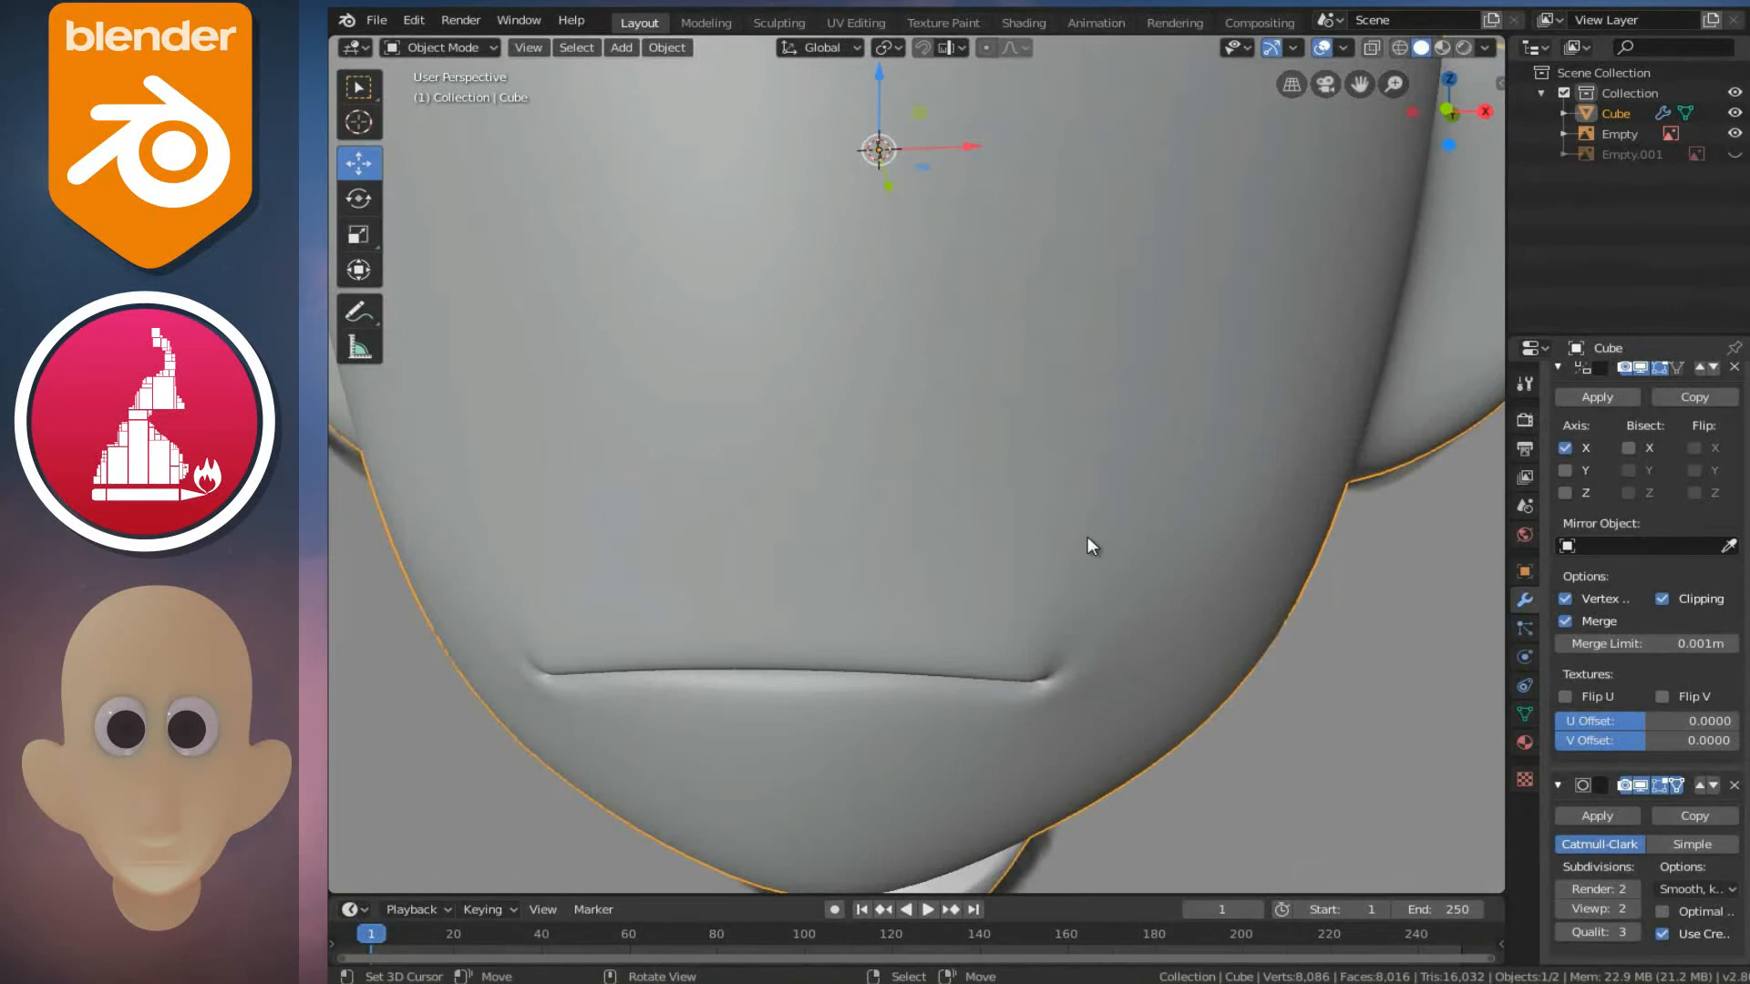
- Move the upper lip's edge vertices along Y toward the front of the face to even out the lip's profile
key(Tab)
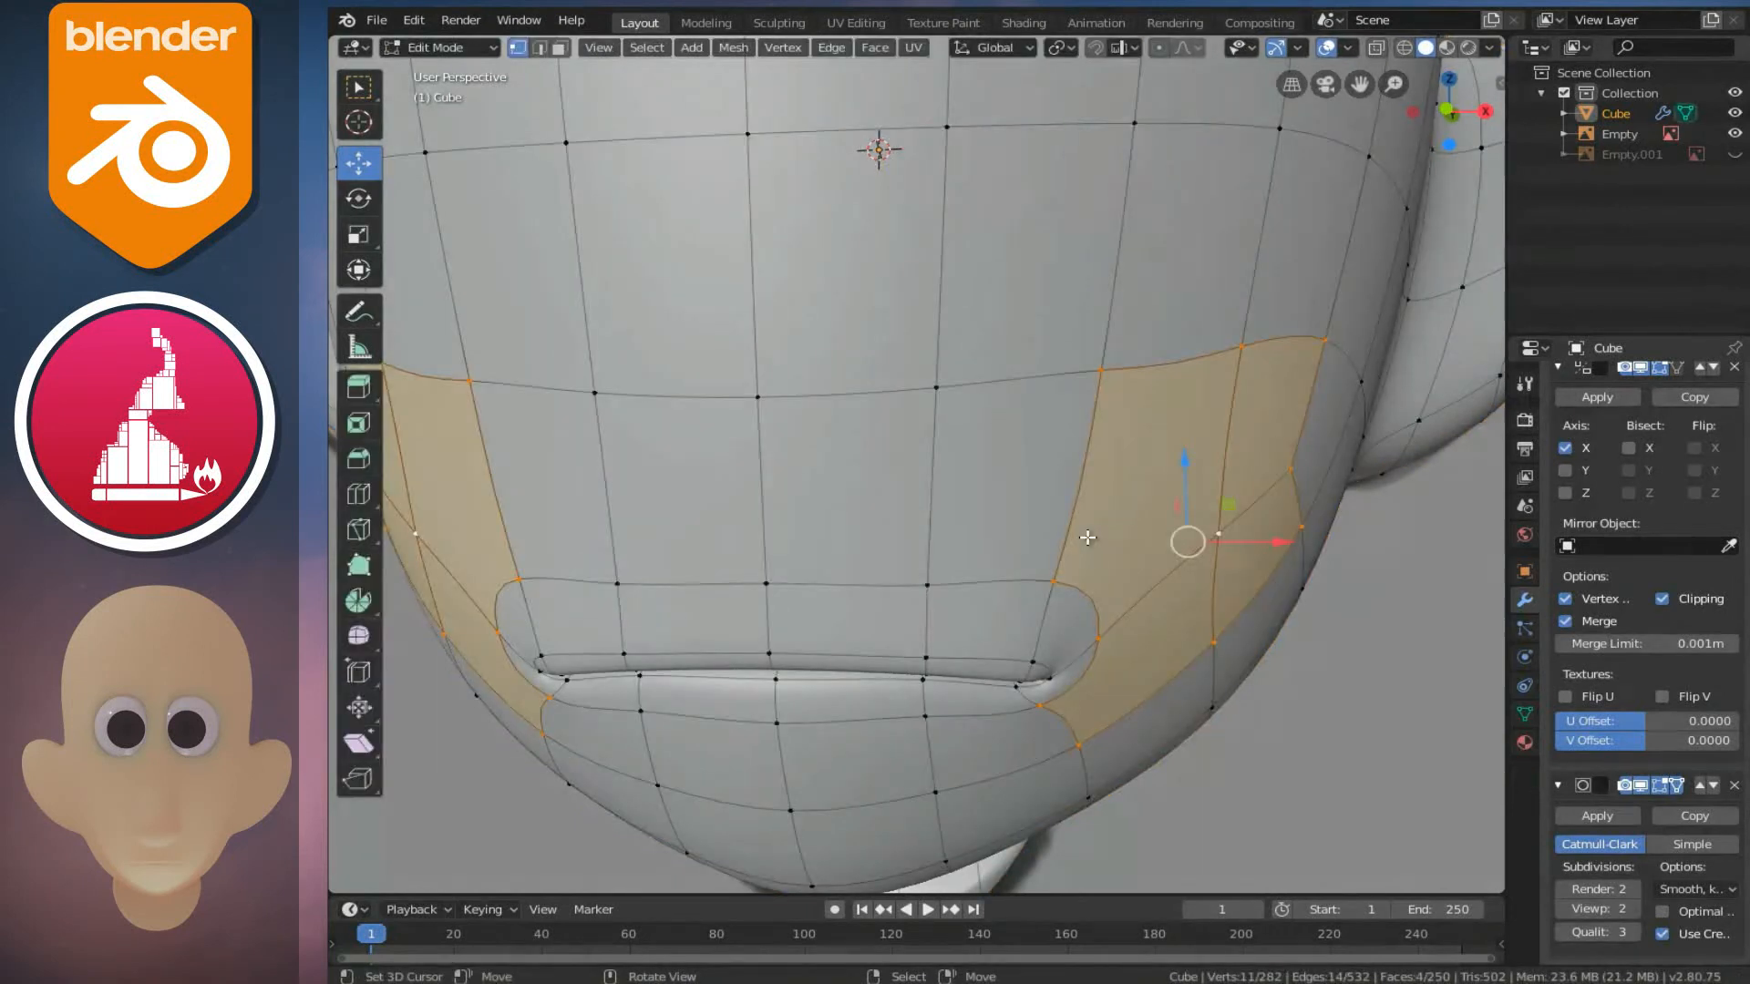
key(Tab)
scroll(1059, 587, down, 3)
middle_drag(1039, 523, 638, 571)
scroll(1004, 473, up, 5)
key(Tab)
click(591, 588)
key(g)
key(y)
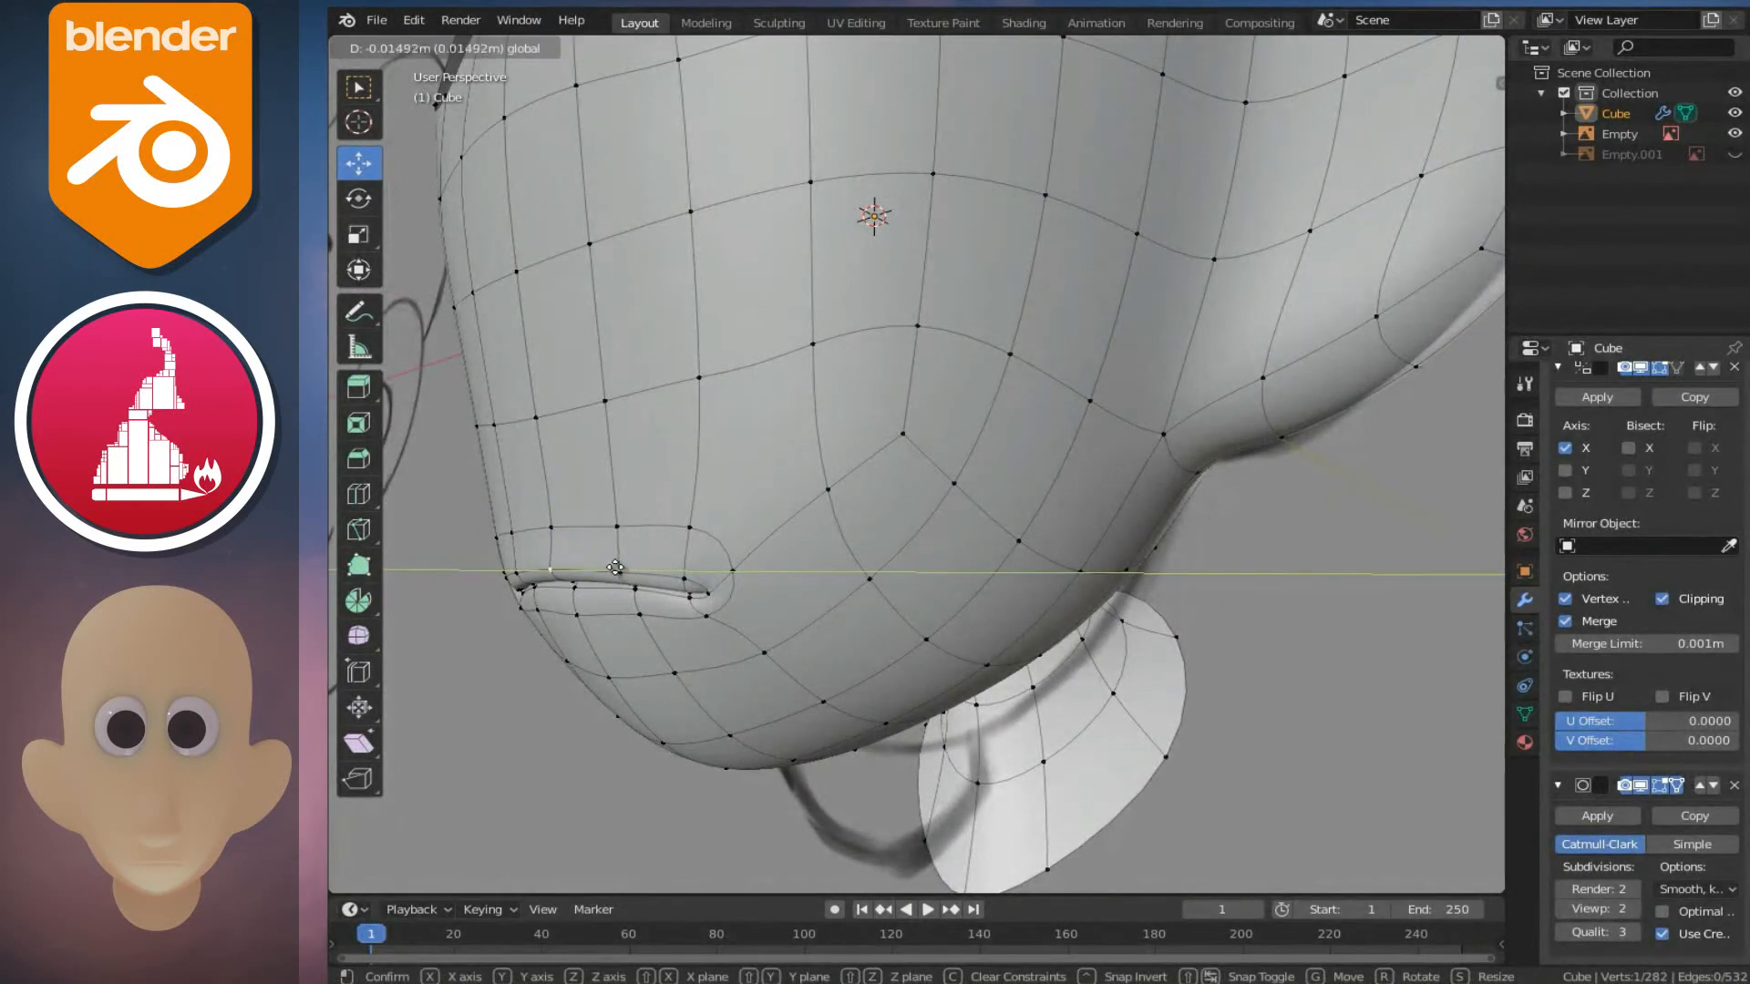
click(615, 567)
drag(696, 576, 685, 575)
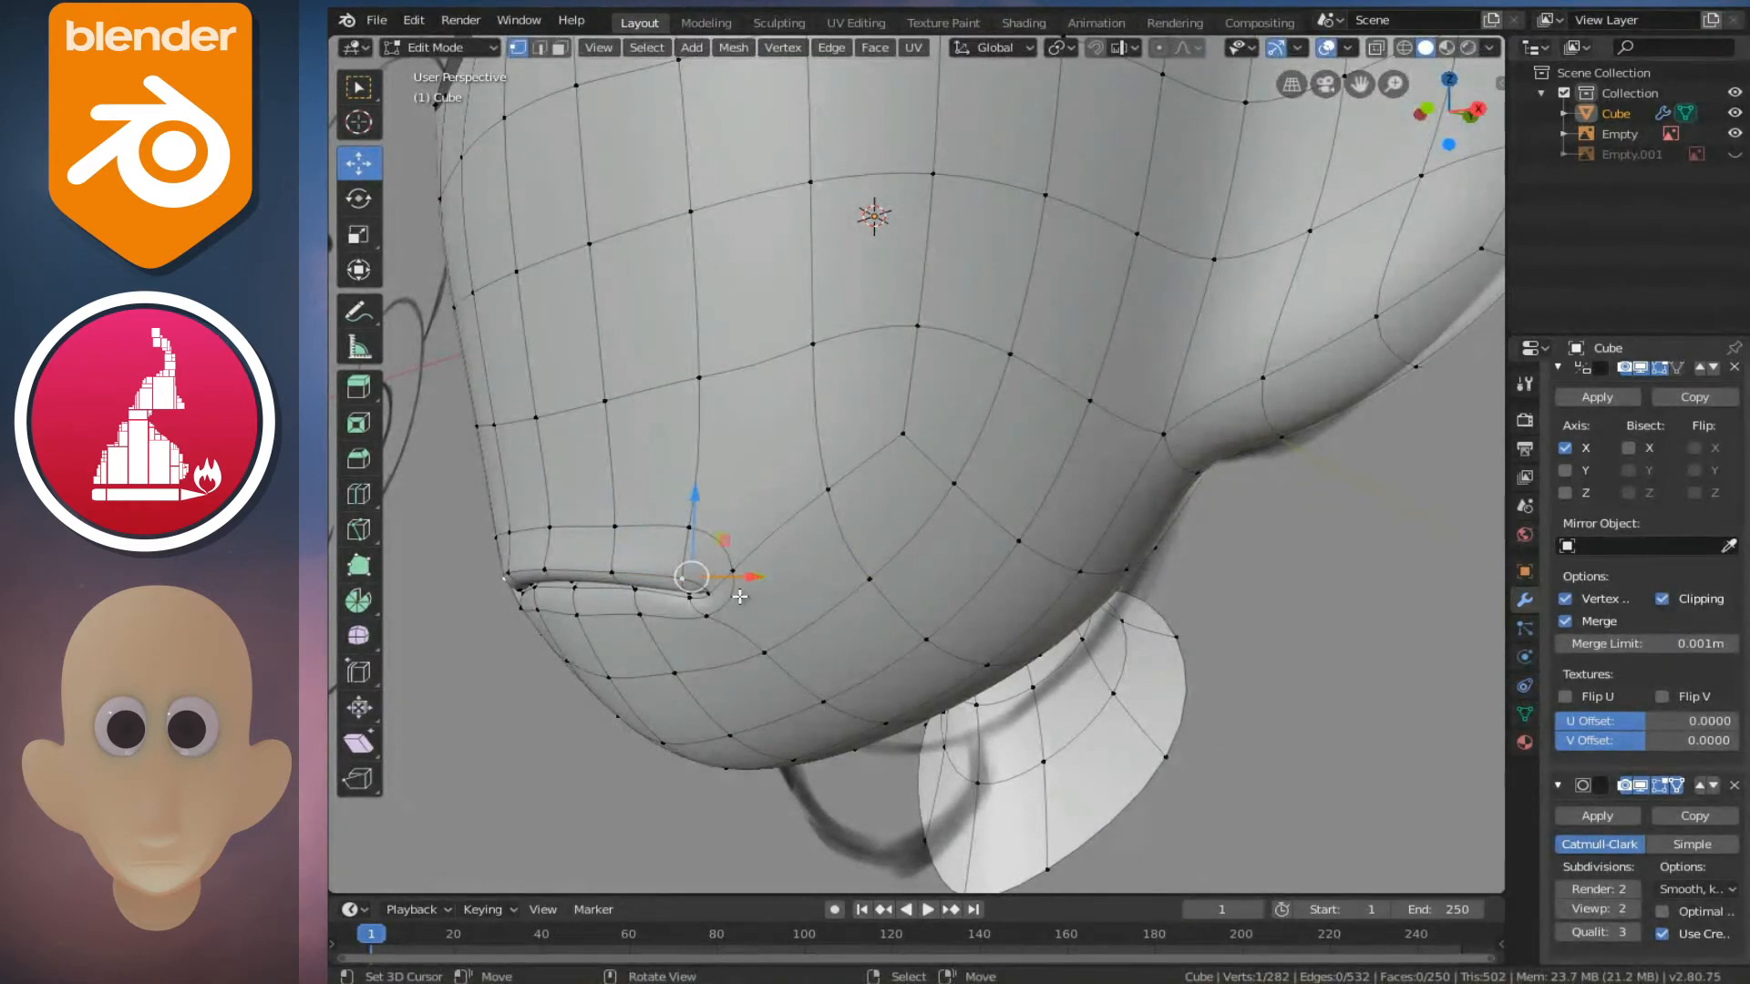
- Adjust the vertex at the mouth corner and check the whole head in Object Mode
middle_drag(739, 596, 695, 638)
drag(720, 637, 710, 599)
middle_drag(709, 599, 860, 446)
key(Tab)
scroll(711, 483, down, 5)
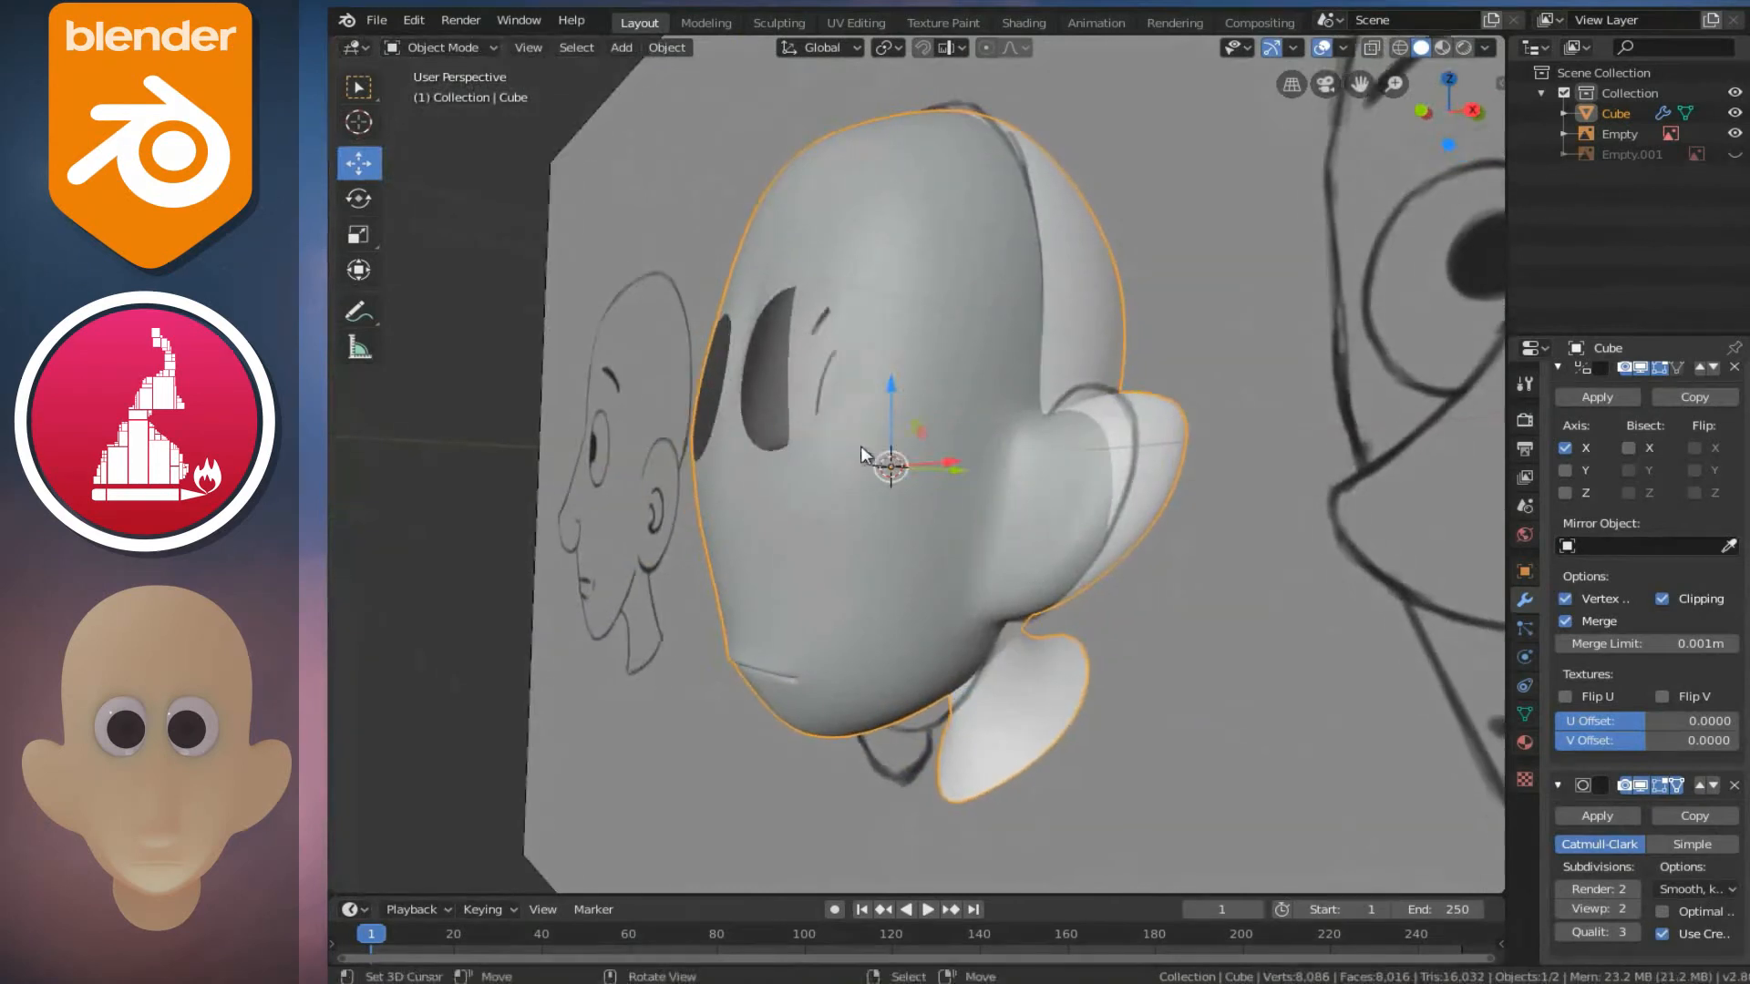
middle_drag(824, 521, 849, 518)
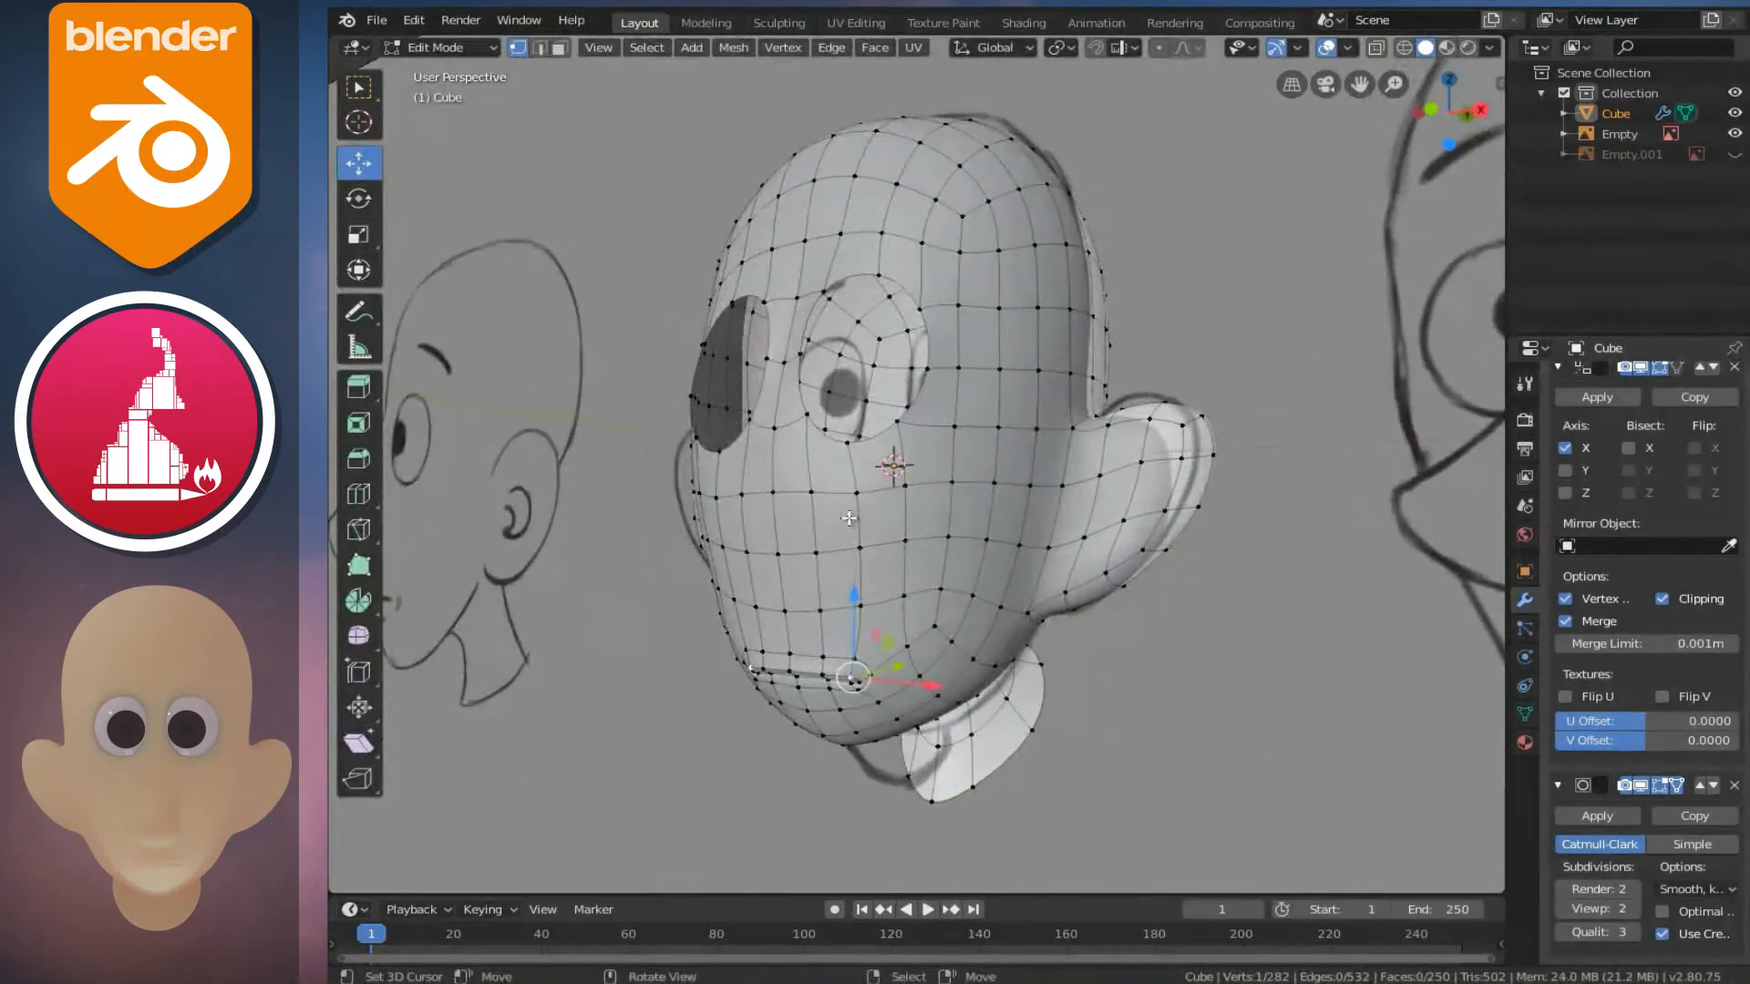
- In front view, delete the centre vertex at the sketched nose to open a hole, and turn on X-ray to see the reference
key(KP_1)
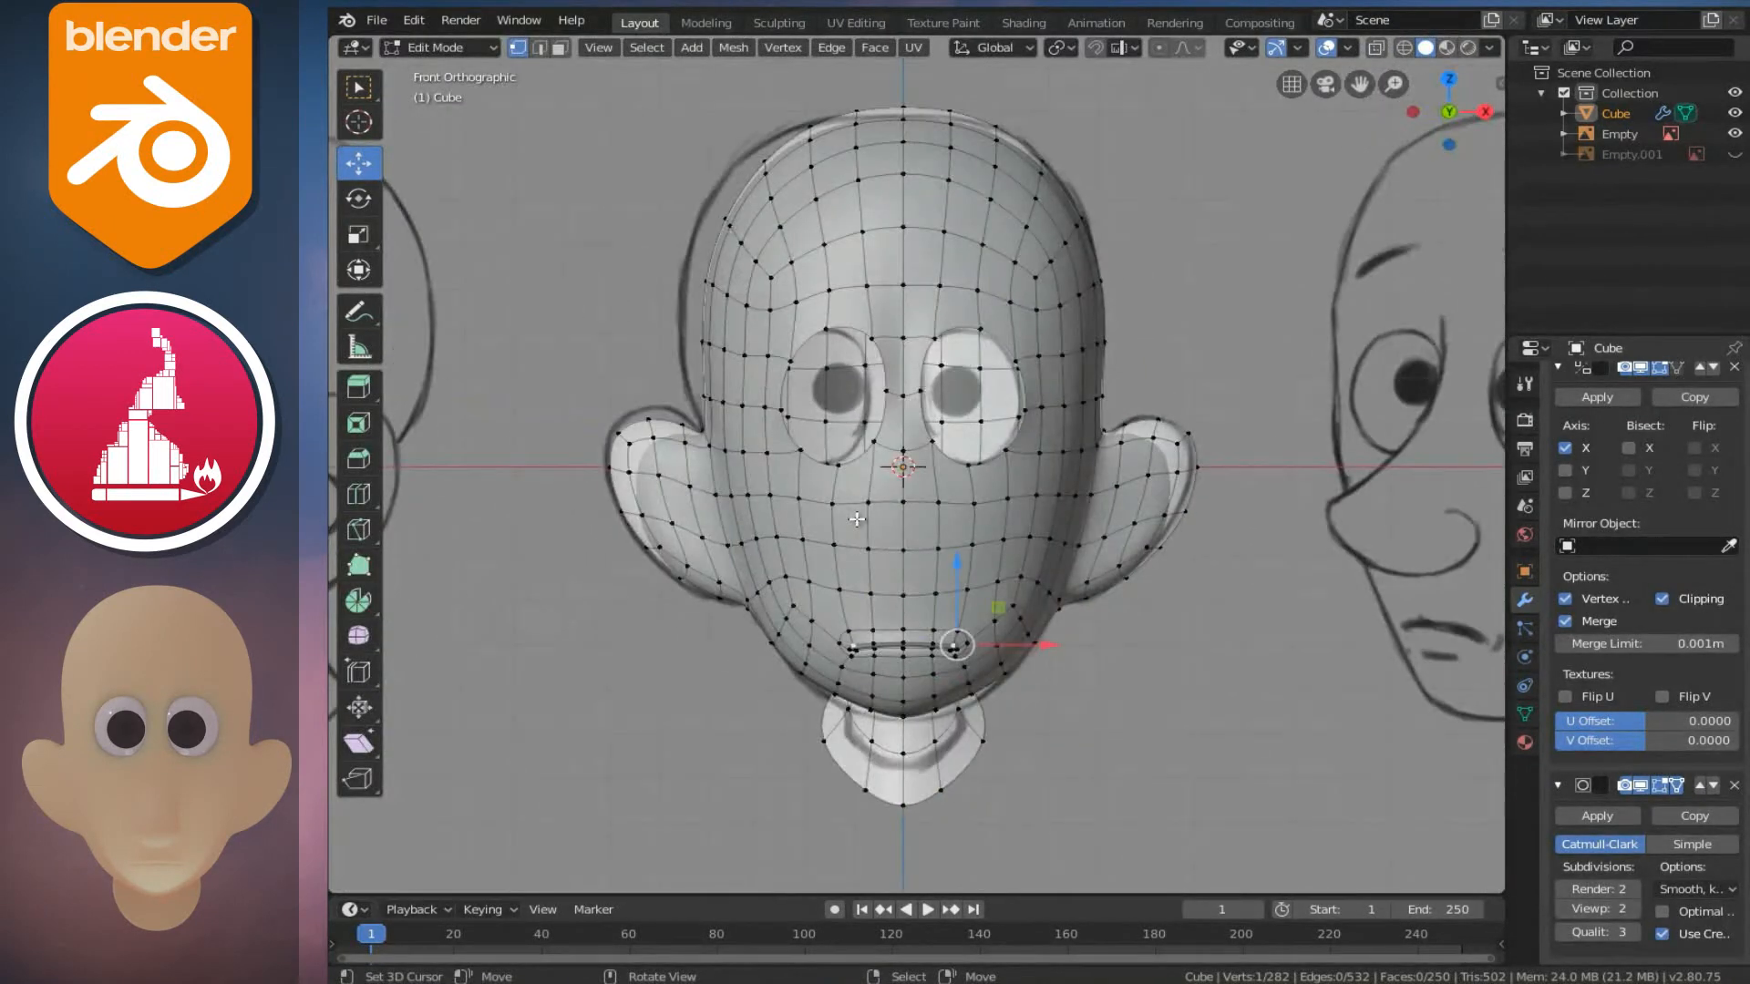
key(alt+z)
scroll(894, 524, up, 5)
scroll(901, 624, up, 4)
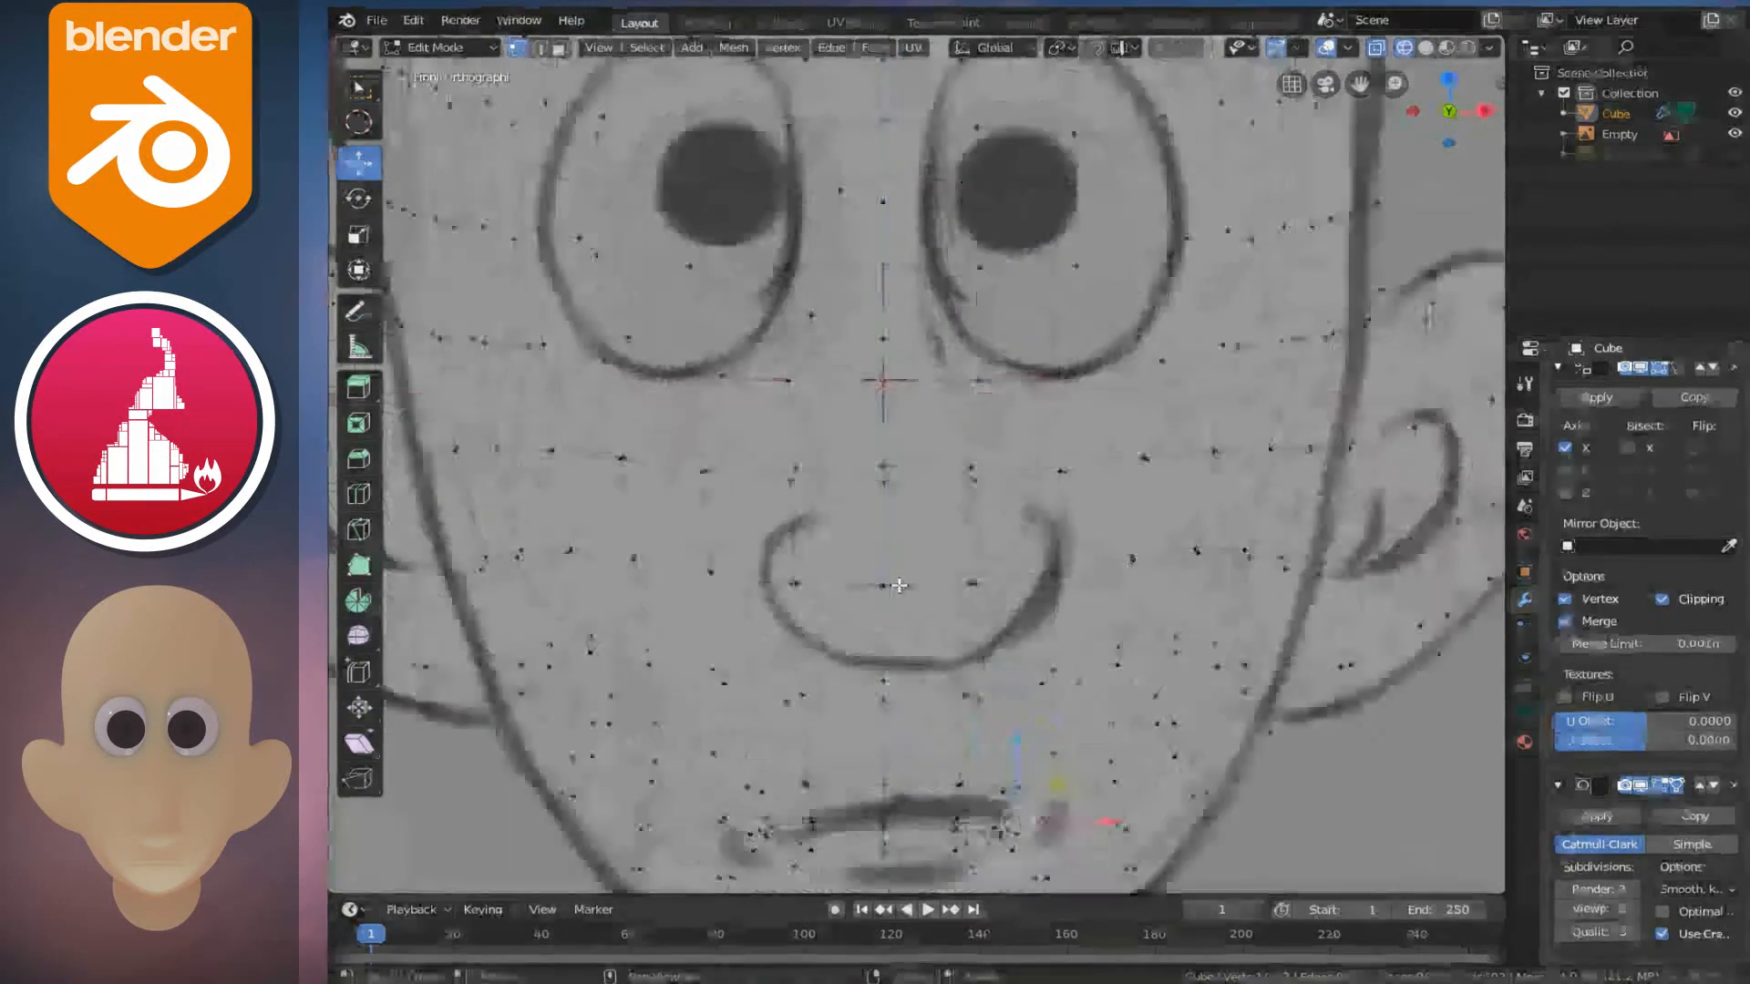
key(alt+z)
click(878, 608)
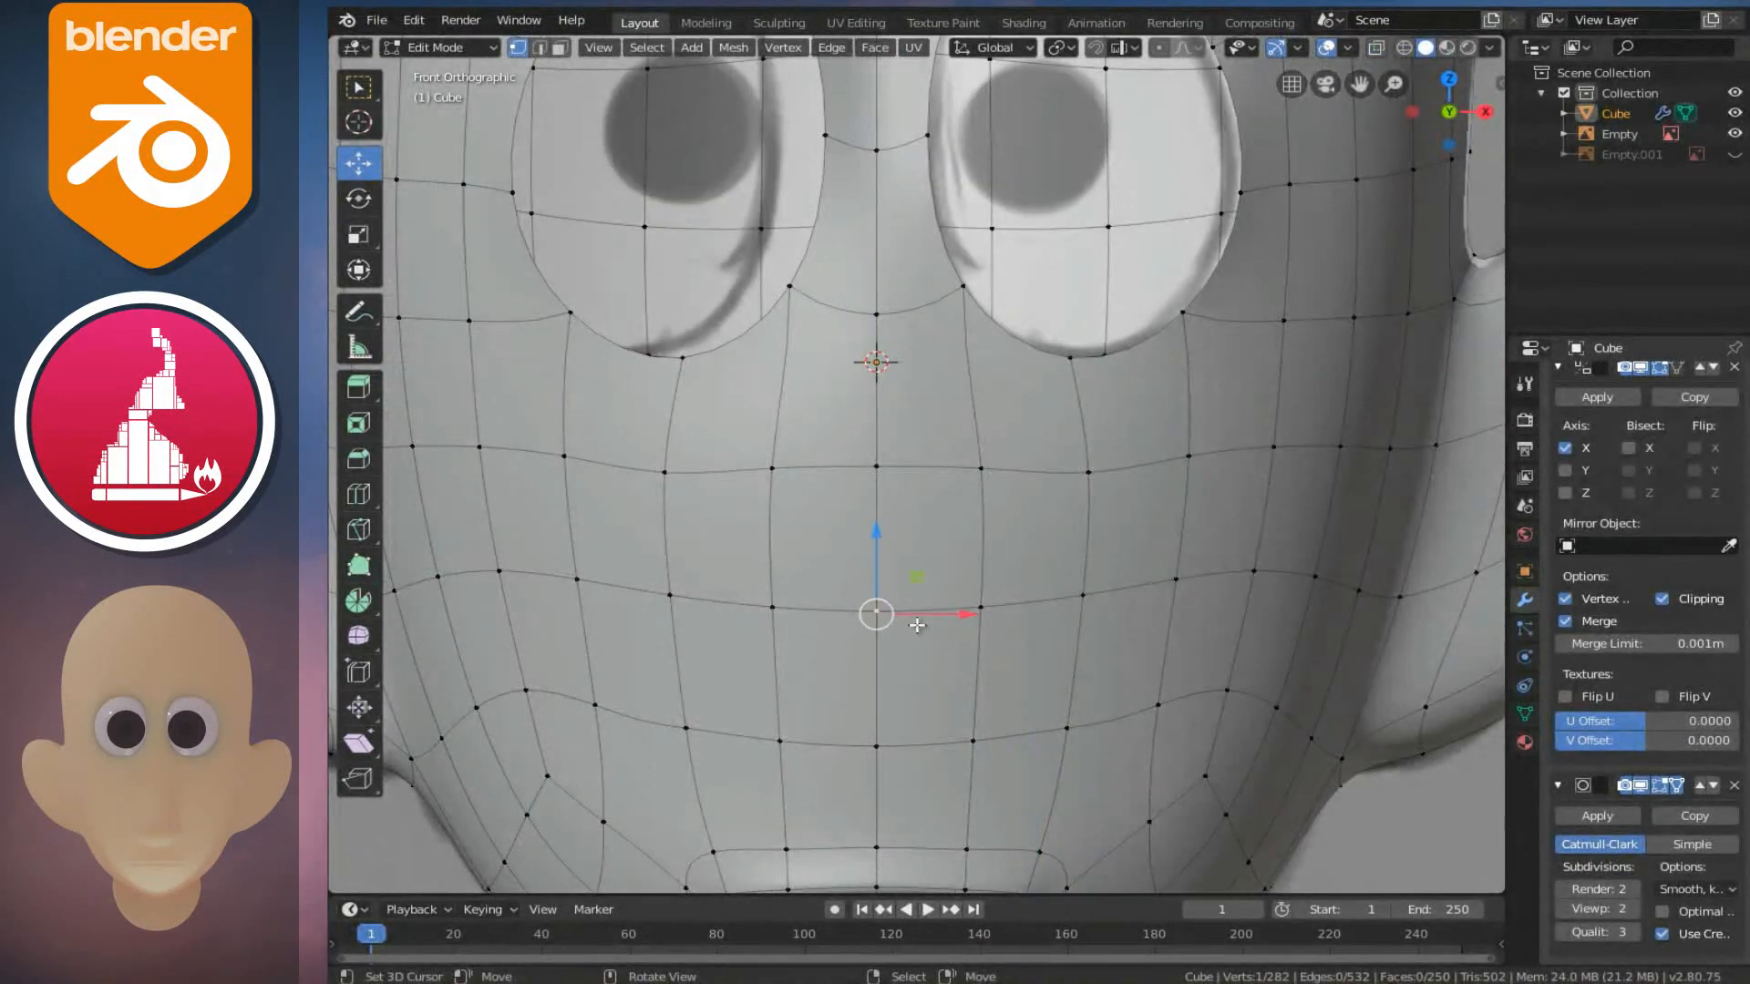
key(x)
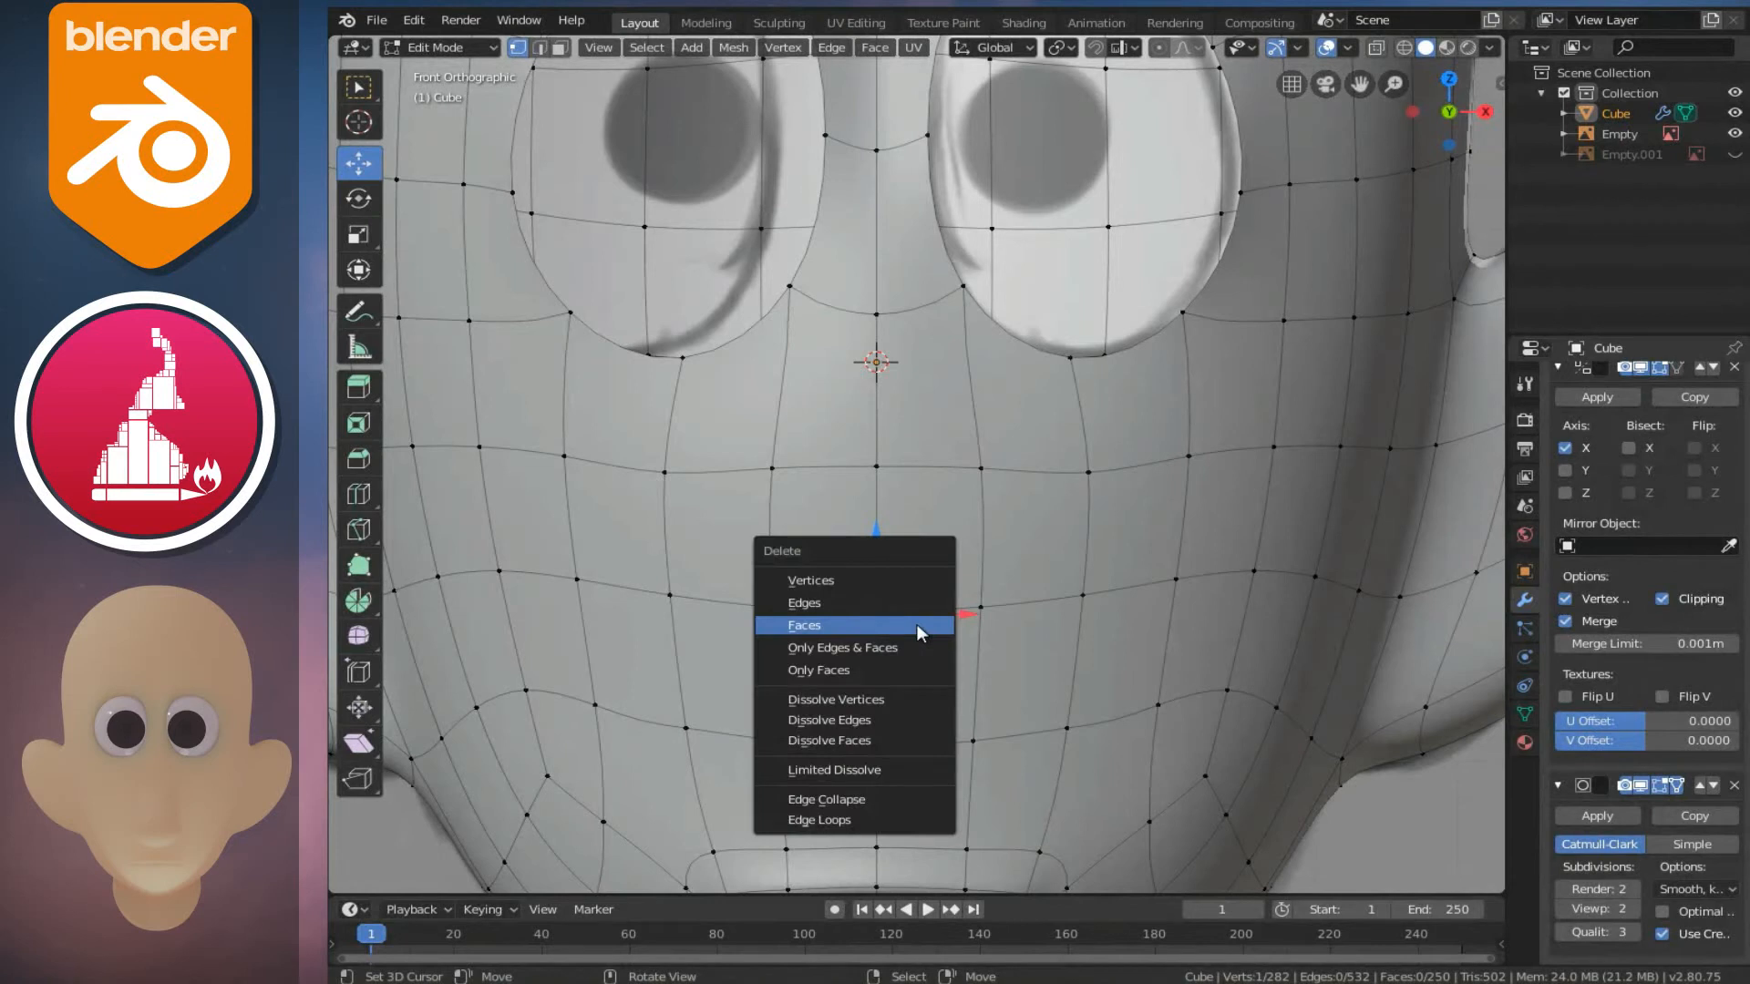
click(831, 581)
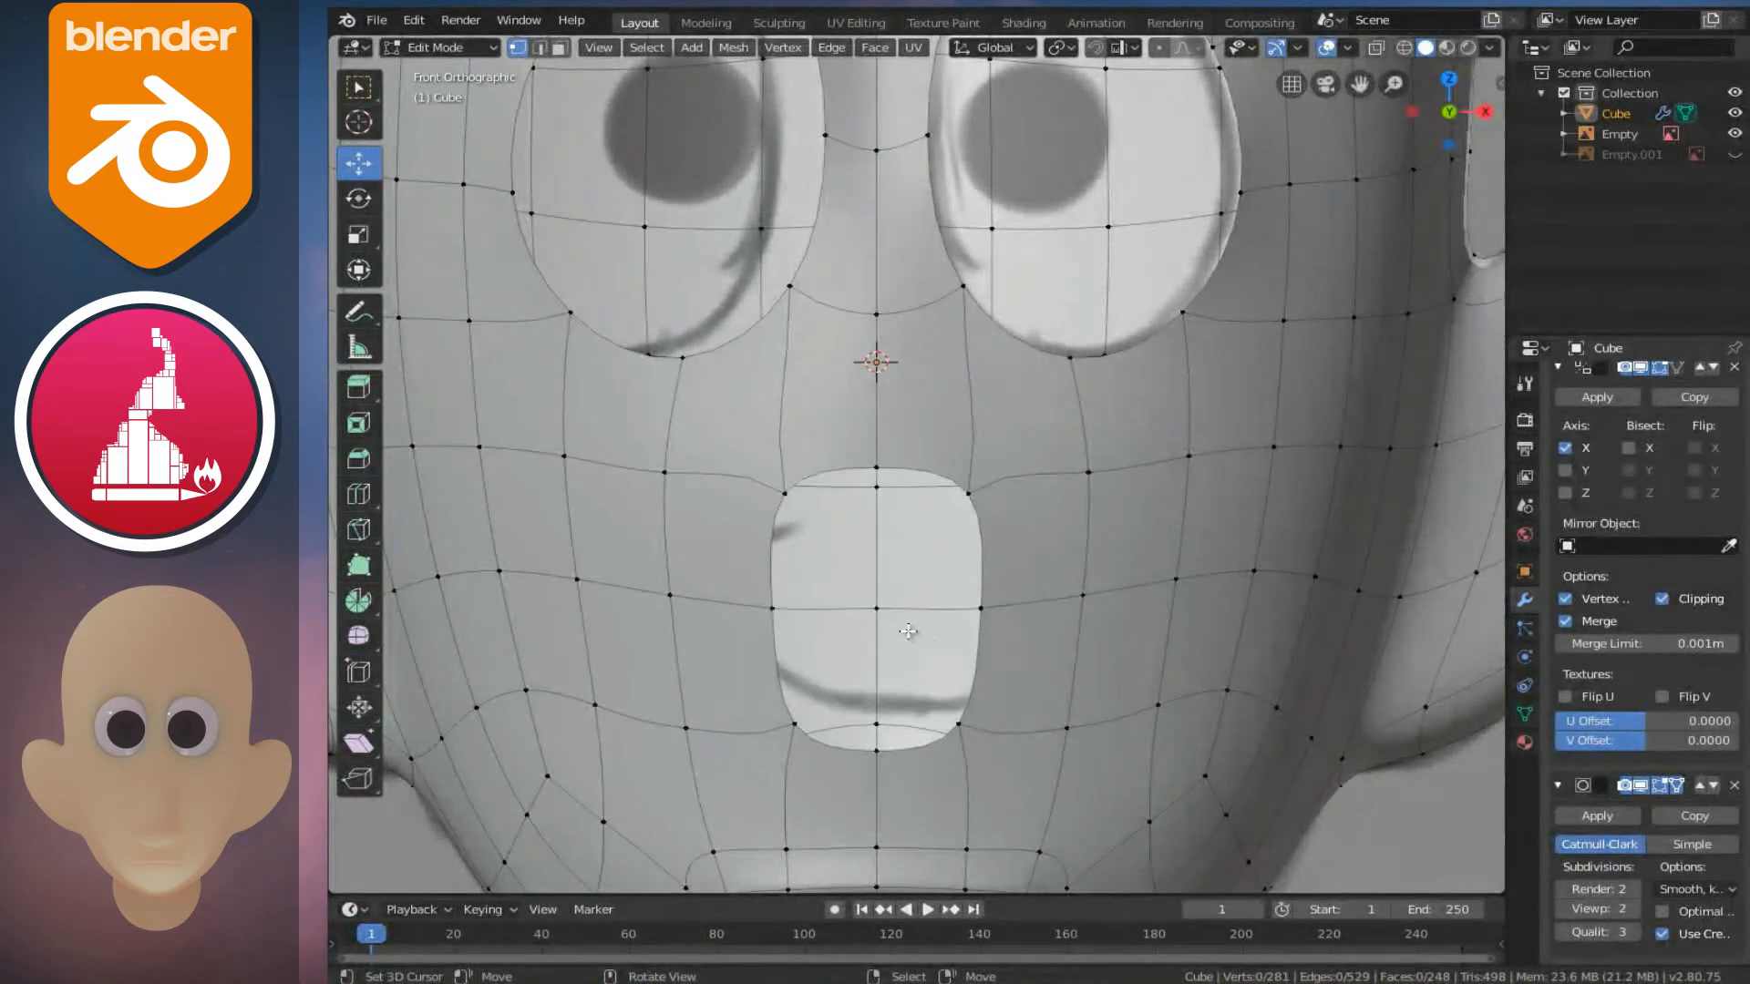
key(alt+z)
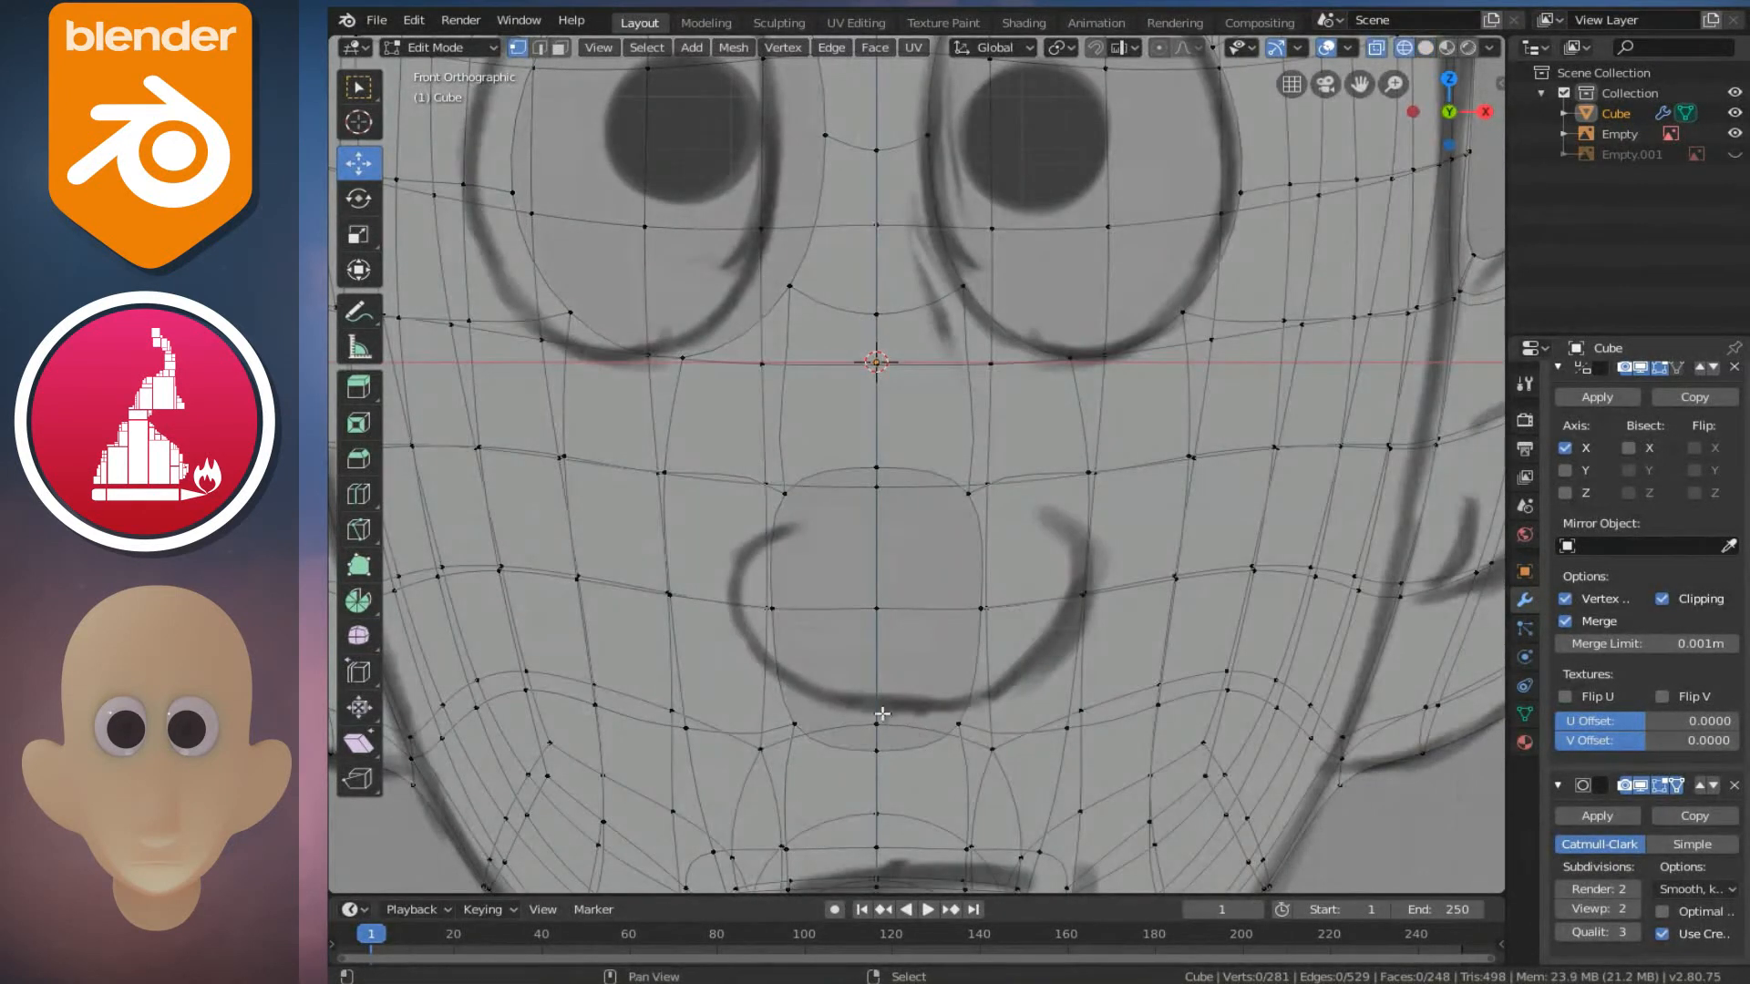
- Raise the bottom-centre vertex and the lower corner vertices of the nose opening along Z to the sketched nose outline
scroll(888, 725, up, 2)
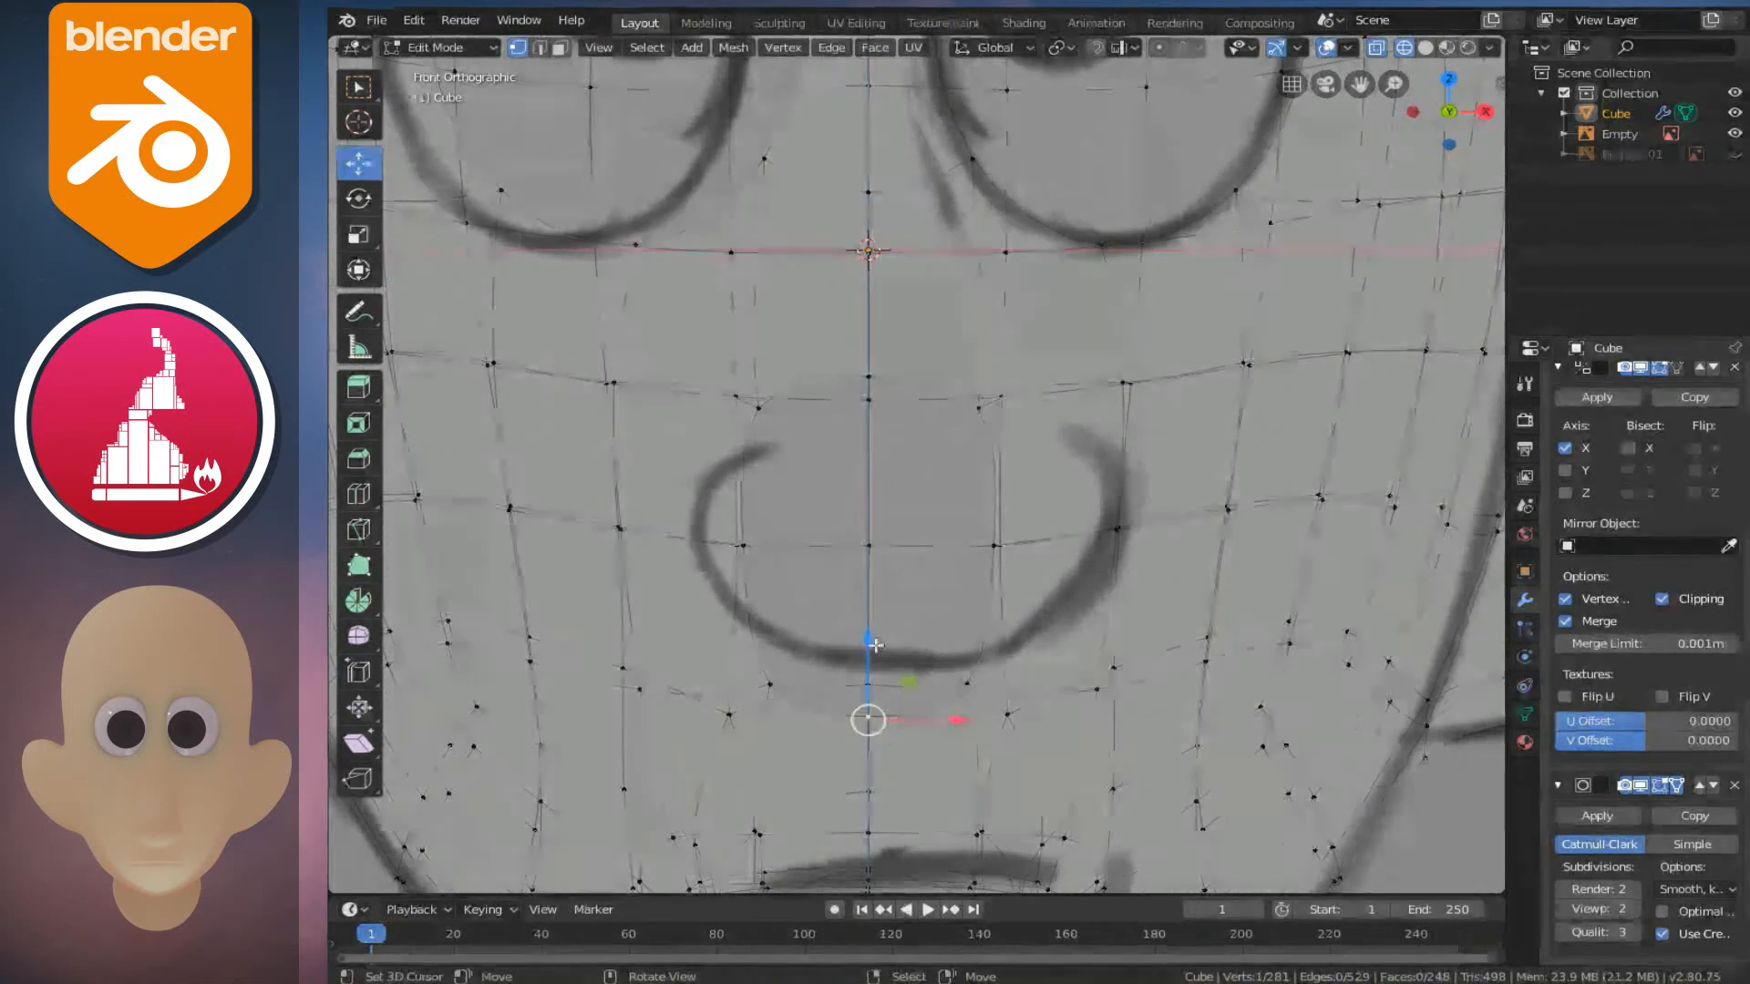
key(g)
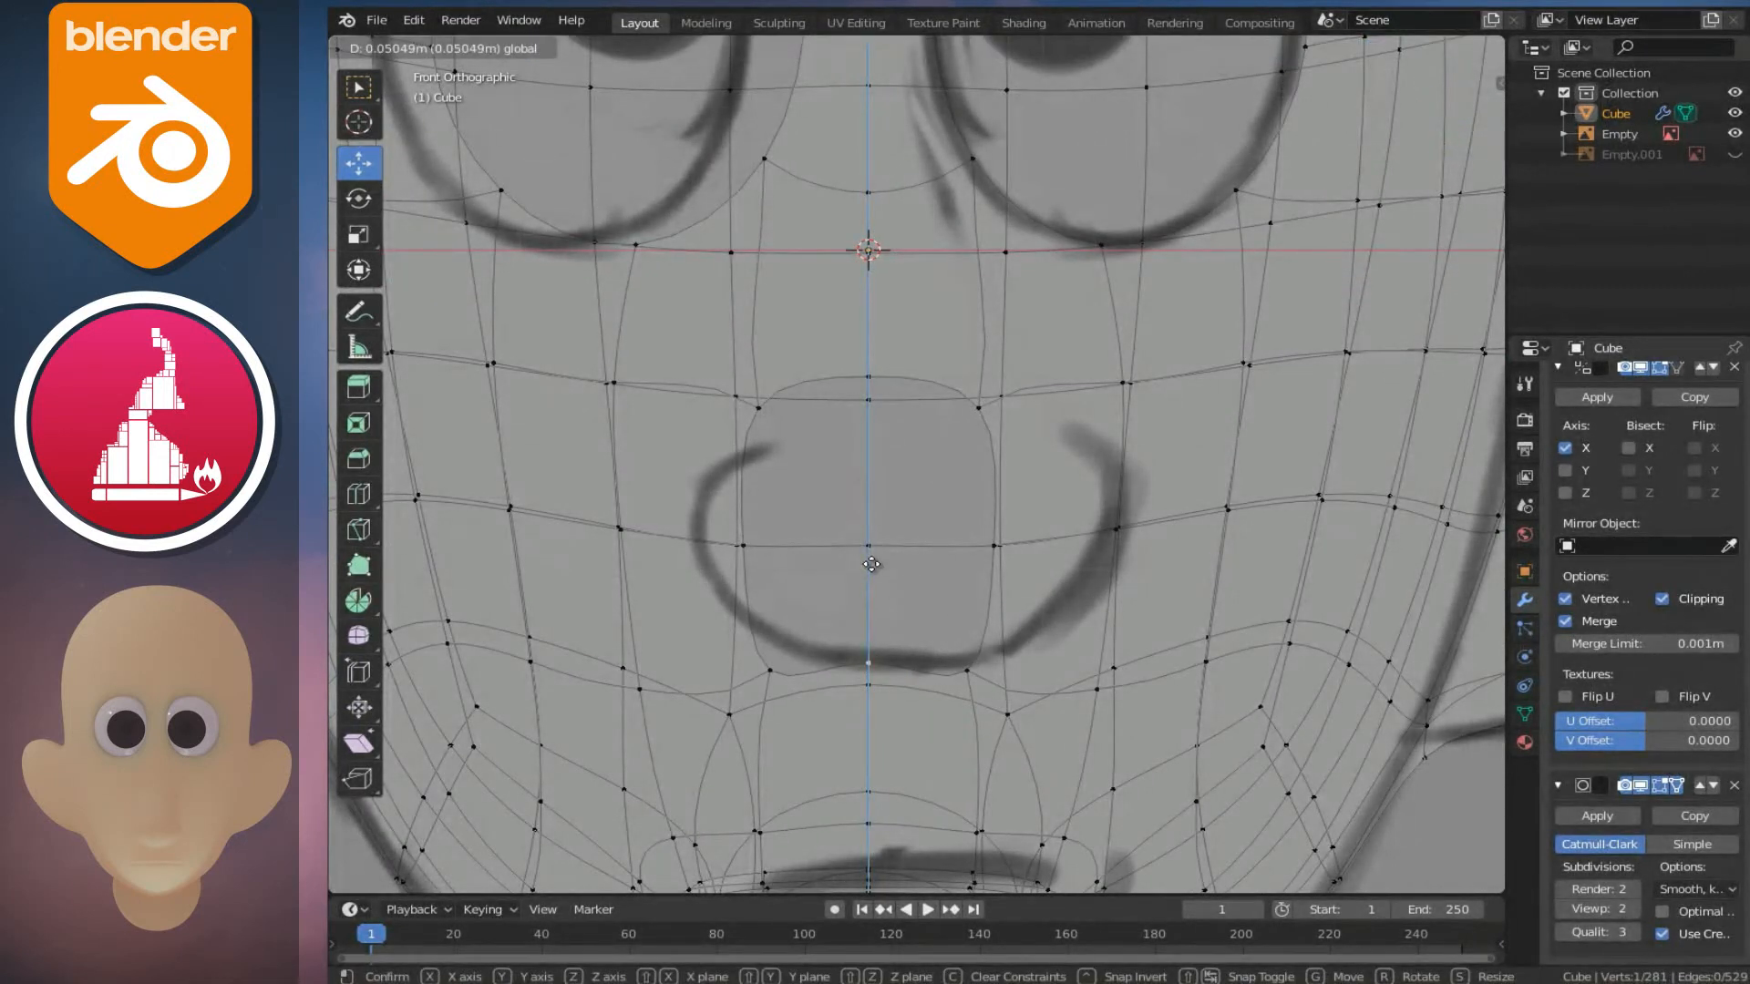
click(871, 564)
key(alt+z)
click(981, 670)
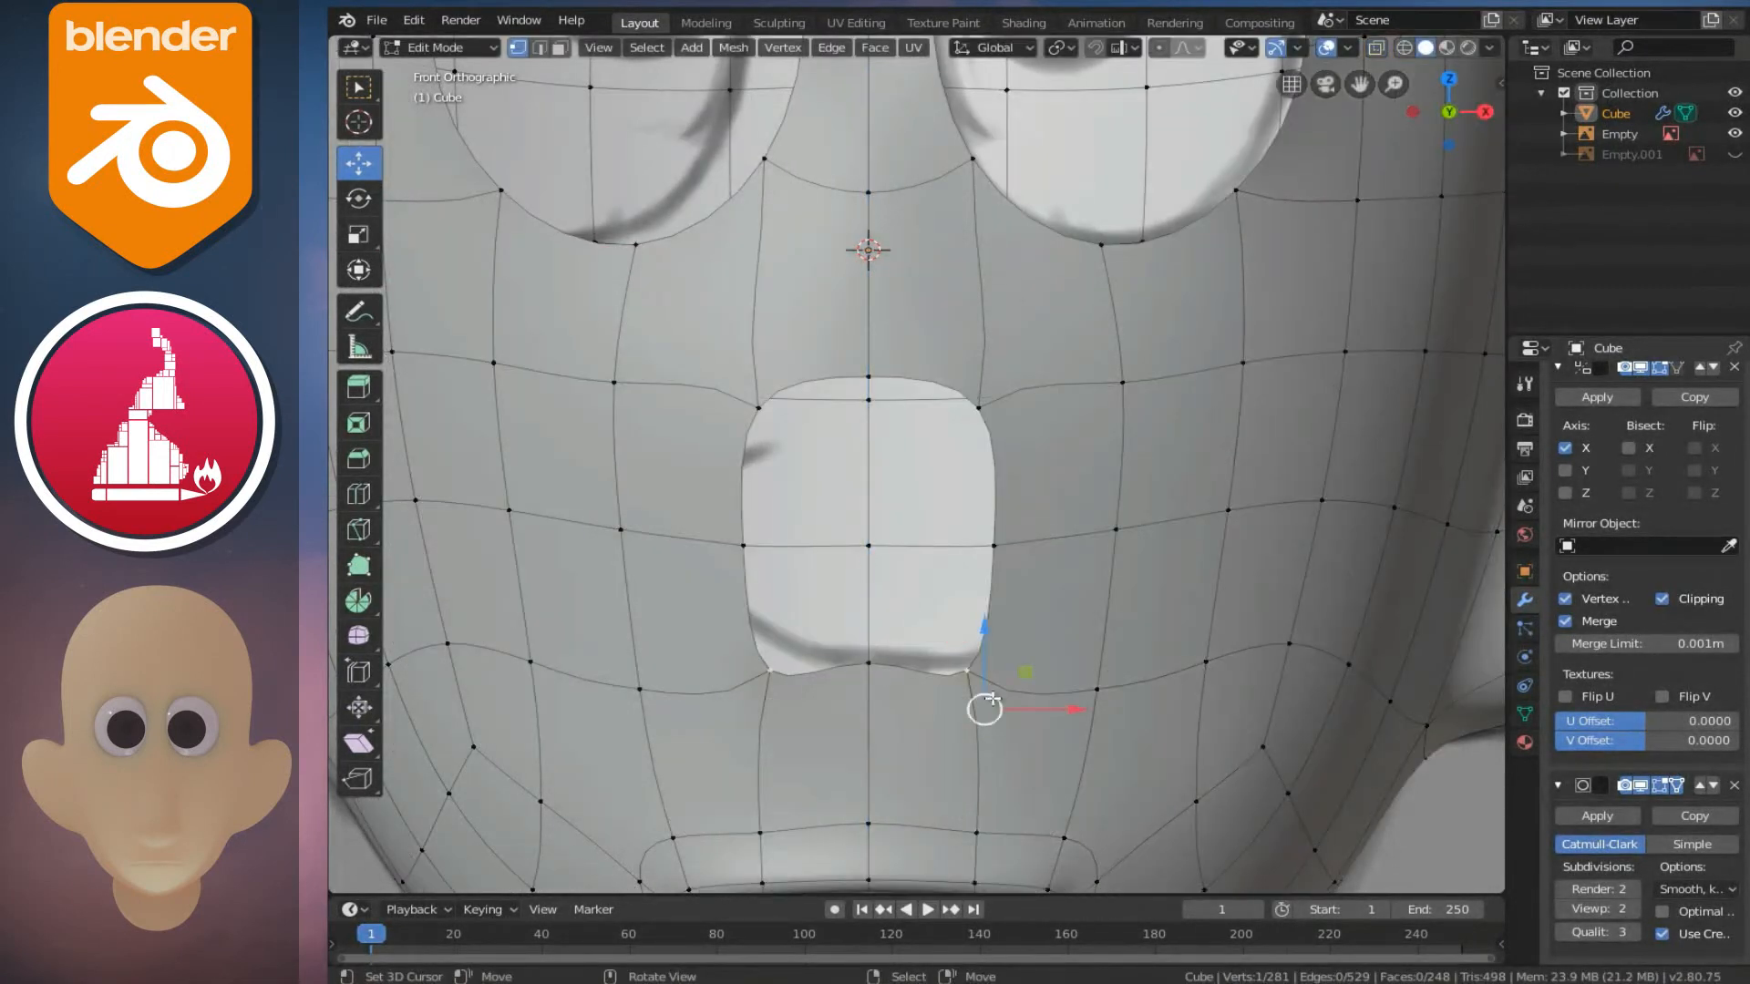
key(alt+z)
key(g)
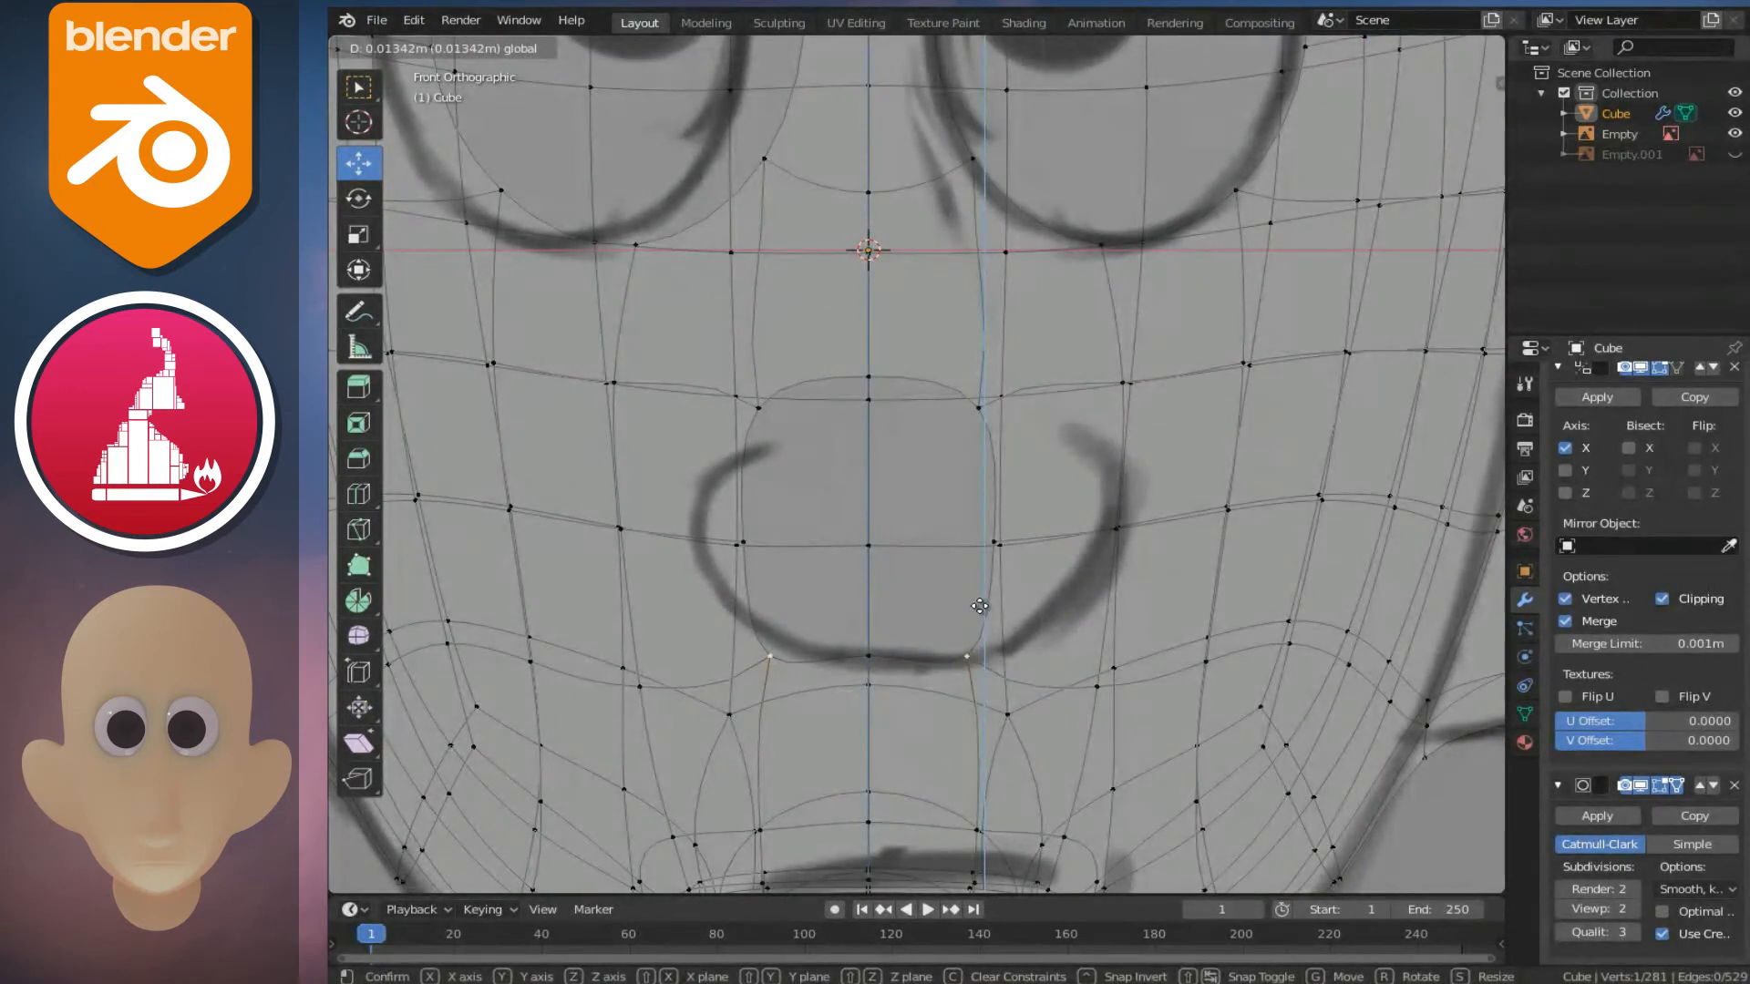
click(980, 606)
- Widen the nose opening by moving its side vertex outward along X toward the sketched nostril
key(alt+z)
click(995, 545)
key(alt+z)
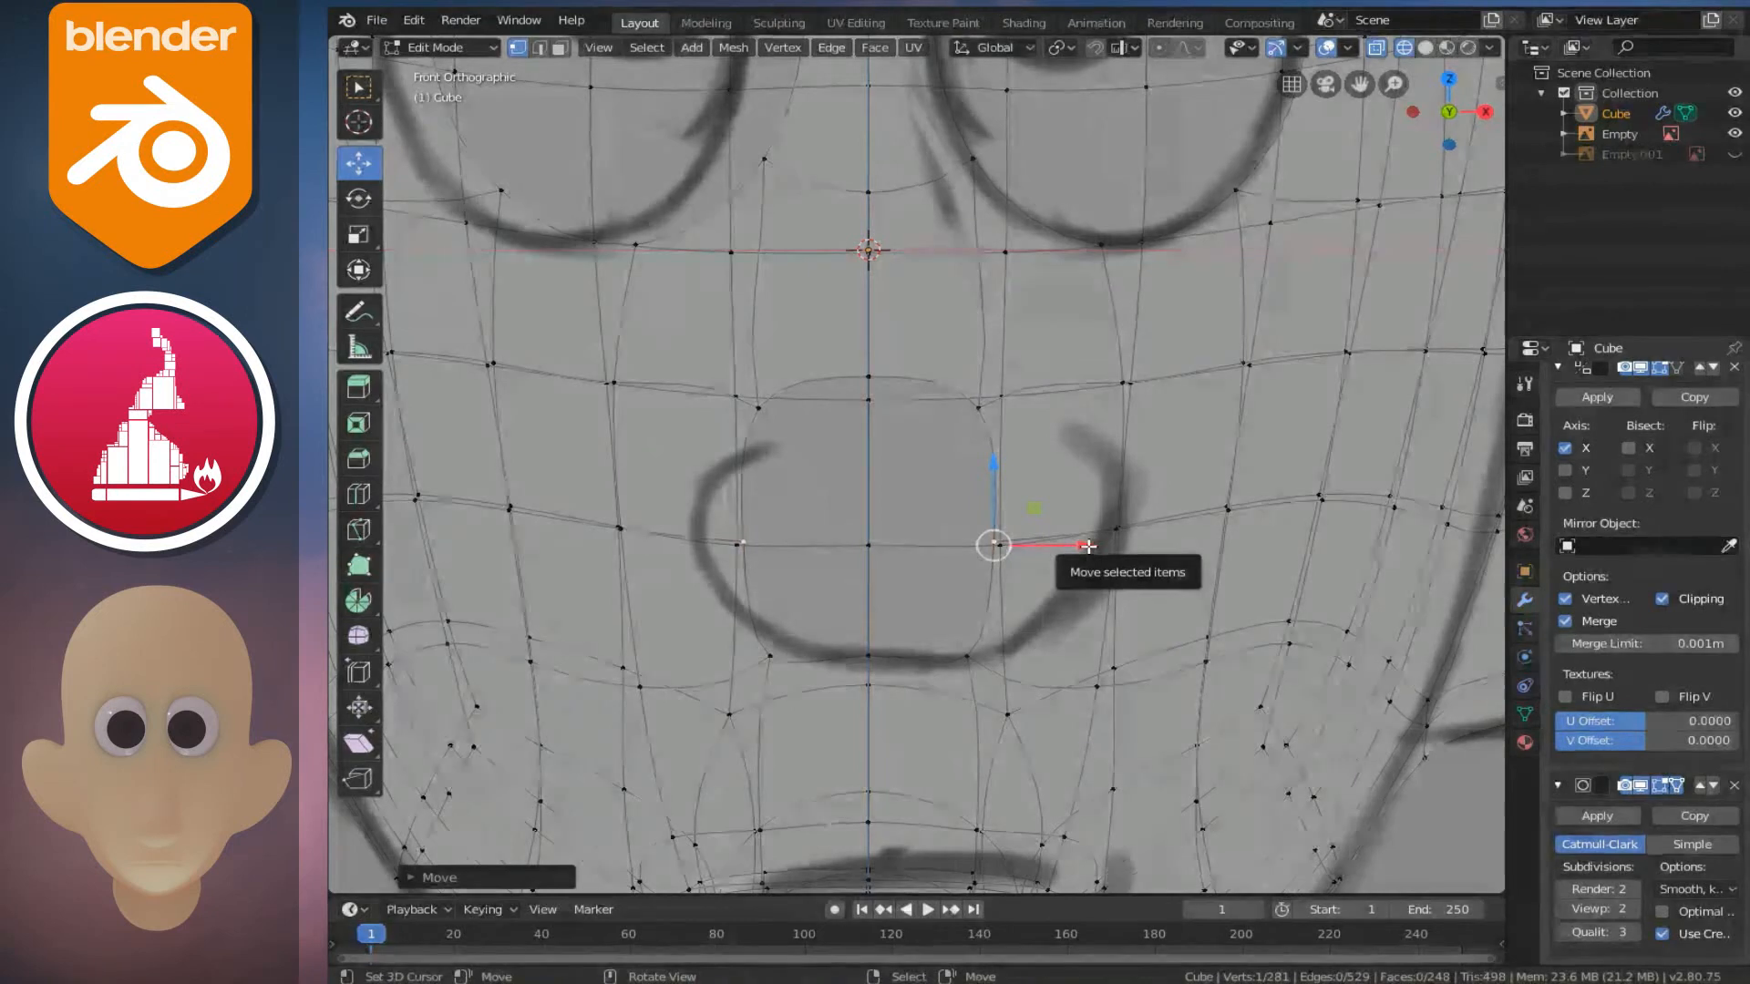
drag(1088, 546, 1126, 549)
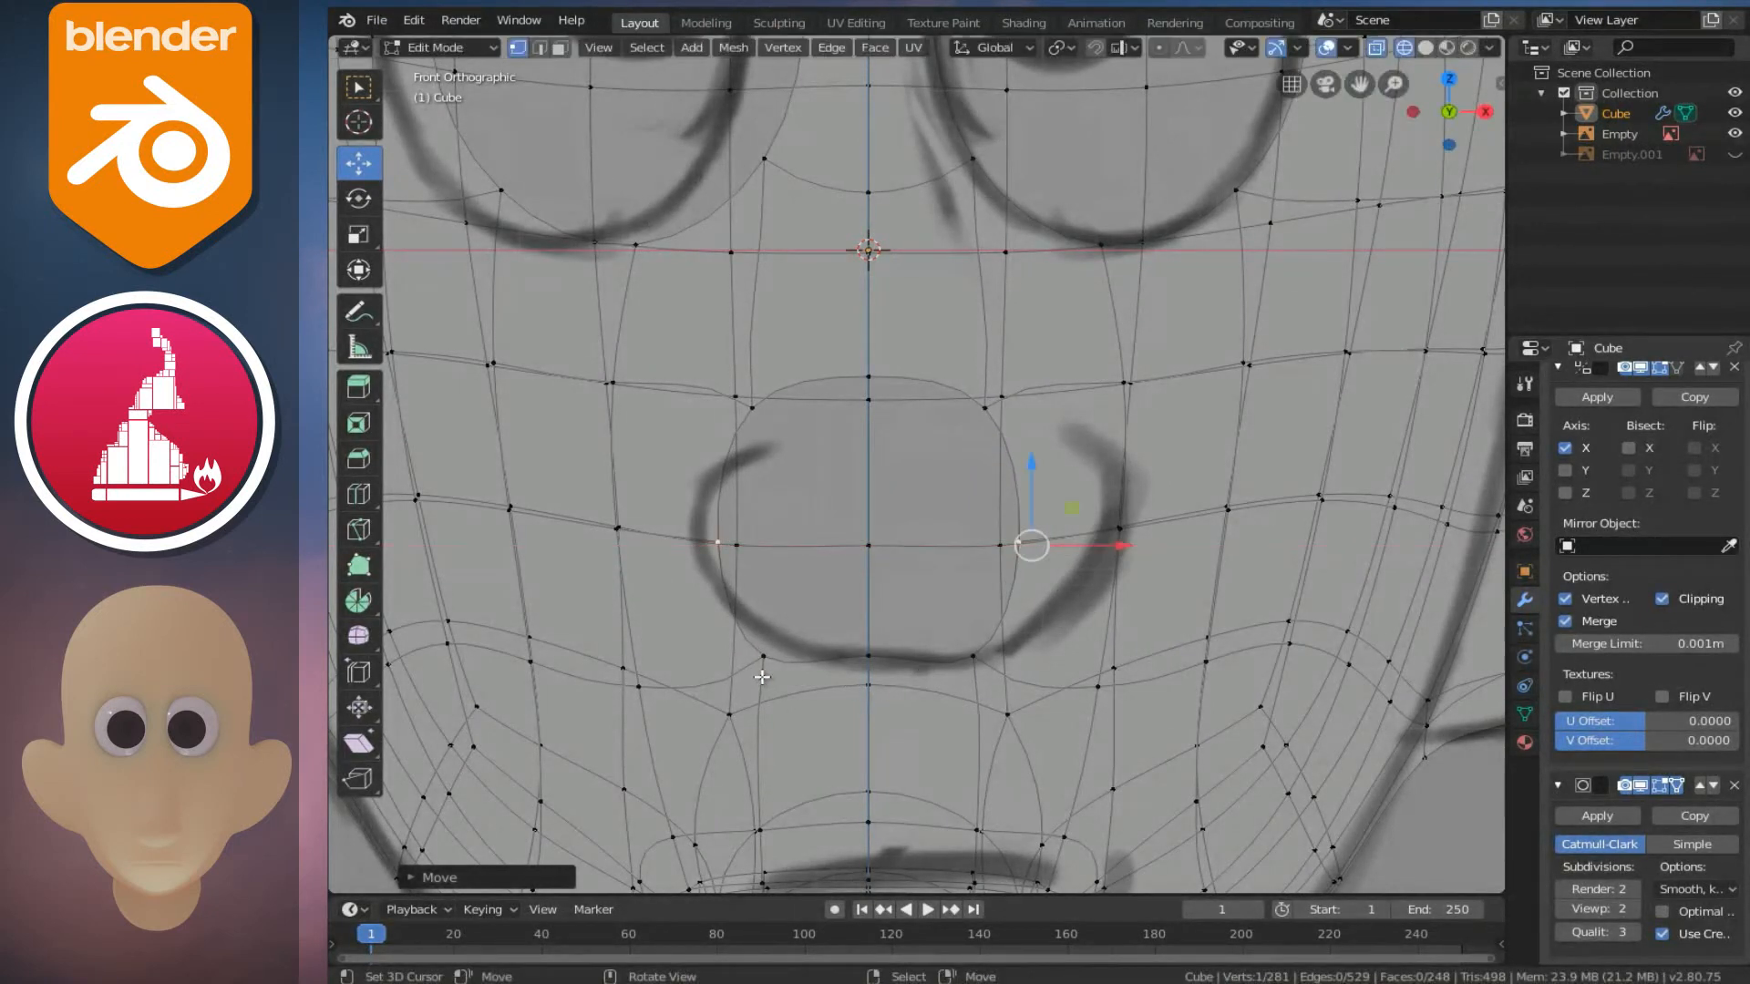
- Round the lower edge of the nose opening by raising its lower corner and lowering its bottom-centre vertex along Z
click(878, 649)
drag(990, 616, 981, 591)
right_click(869, 645)
drag(866, 566, 871, 601)
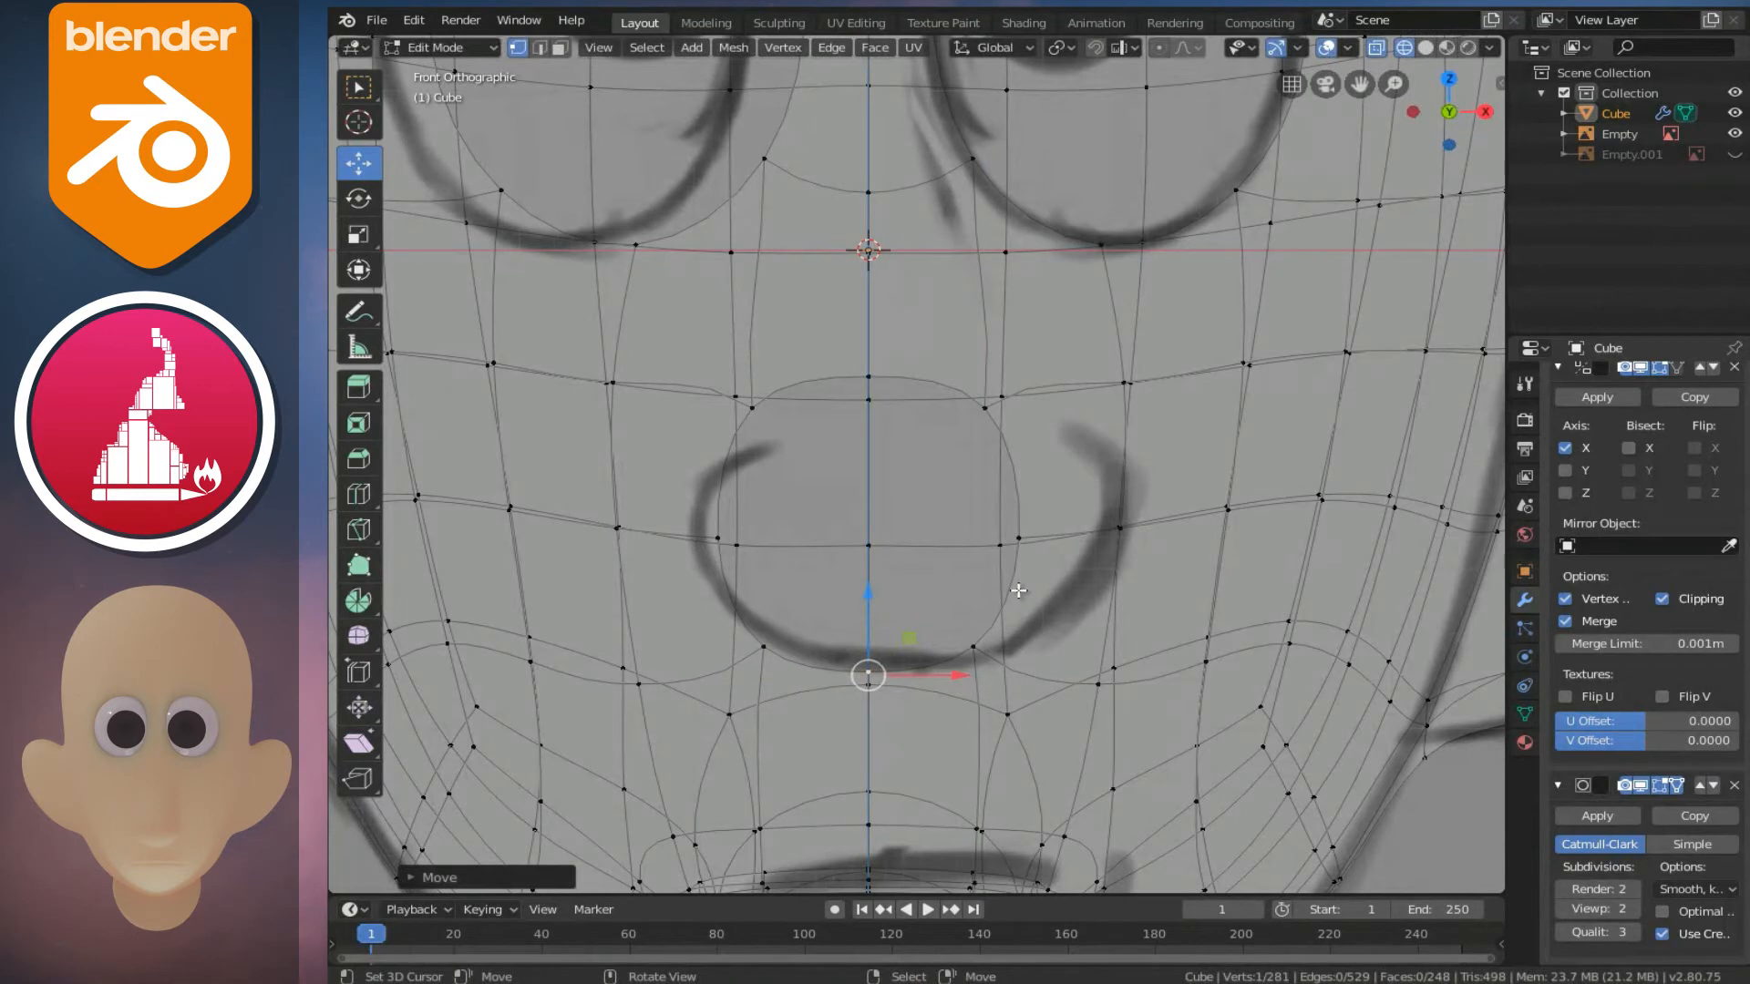
- Select the nose opening's edge loop, switch to right view and unhide the side reference image Empty.001
alt+right_click(1017, 538)
key(KP_3)
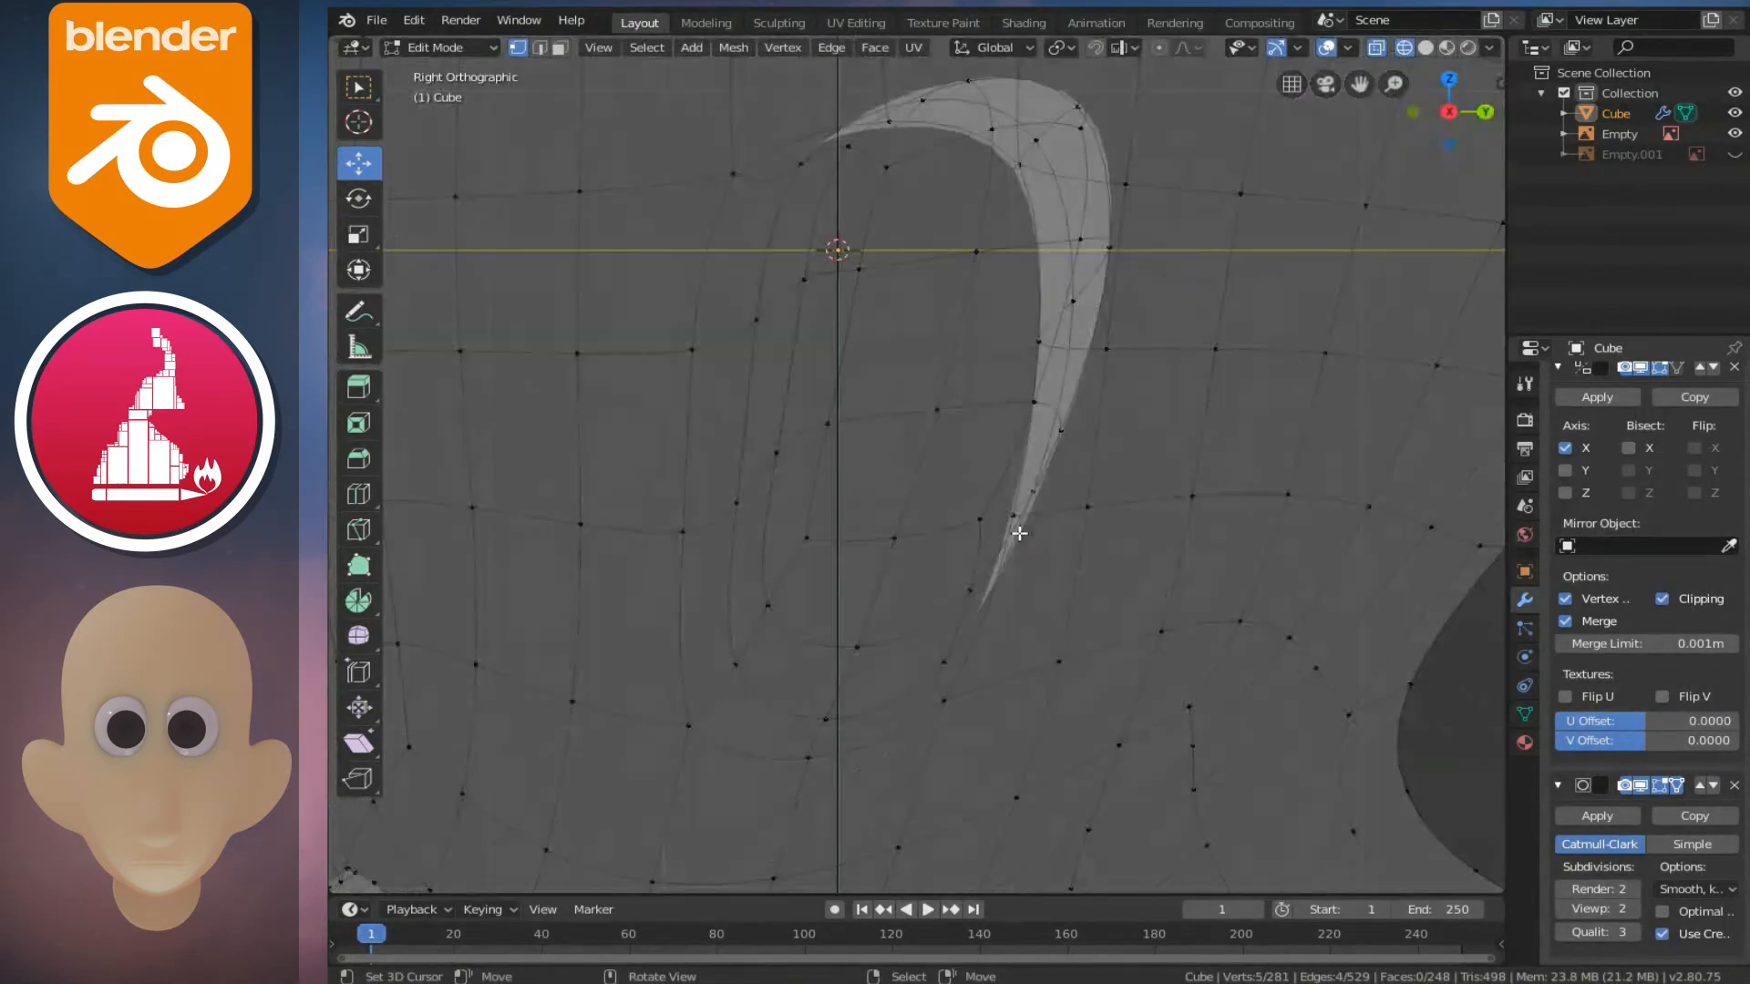
scroll(966, 540, down, 7)
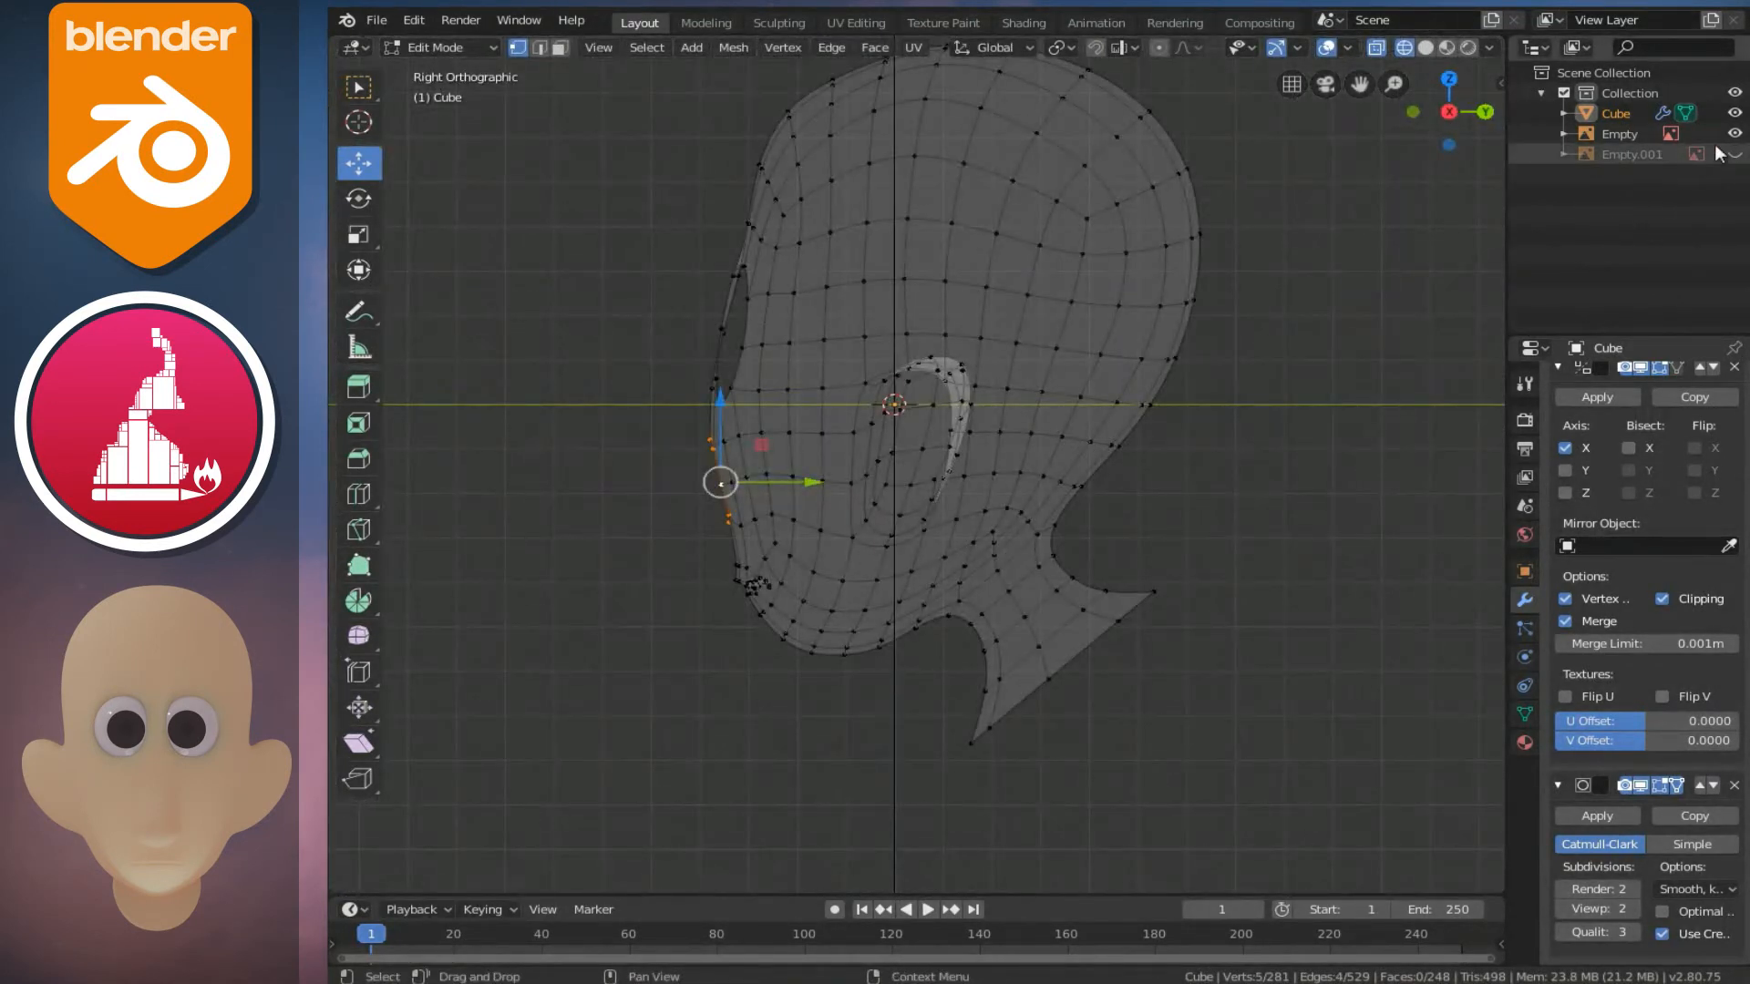
click(1734, 154)
scroll(841, 409, up, 4)
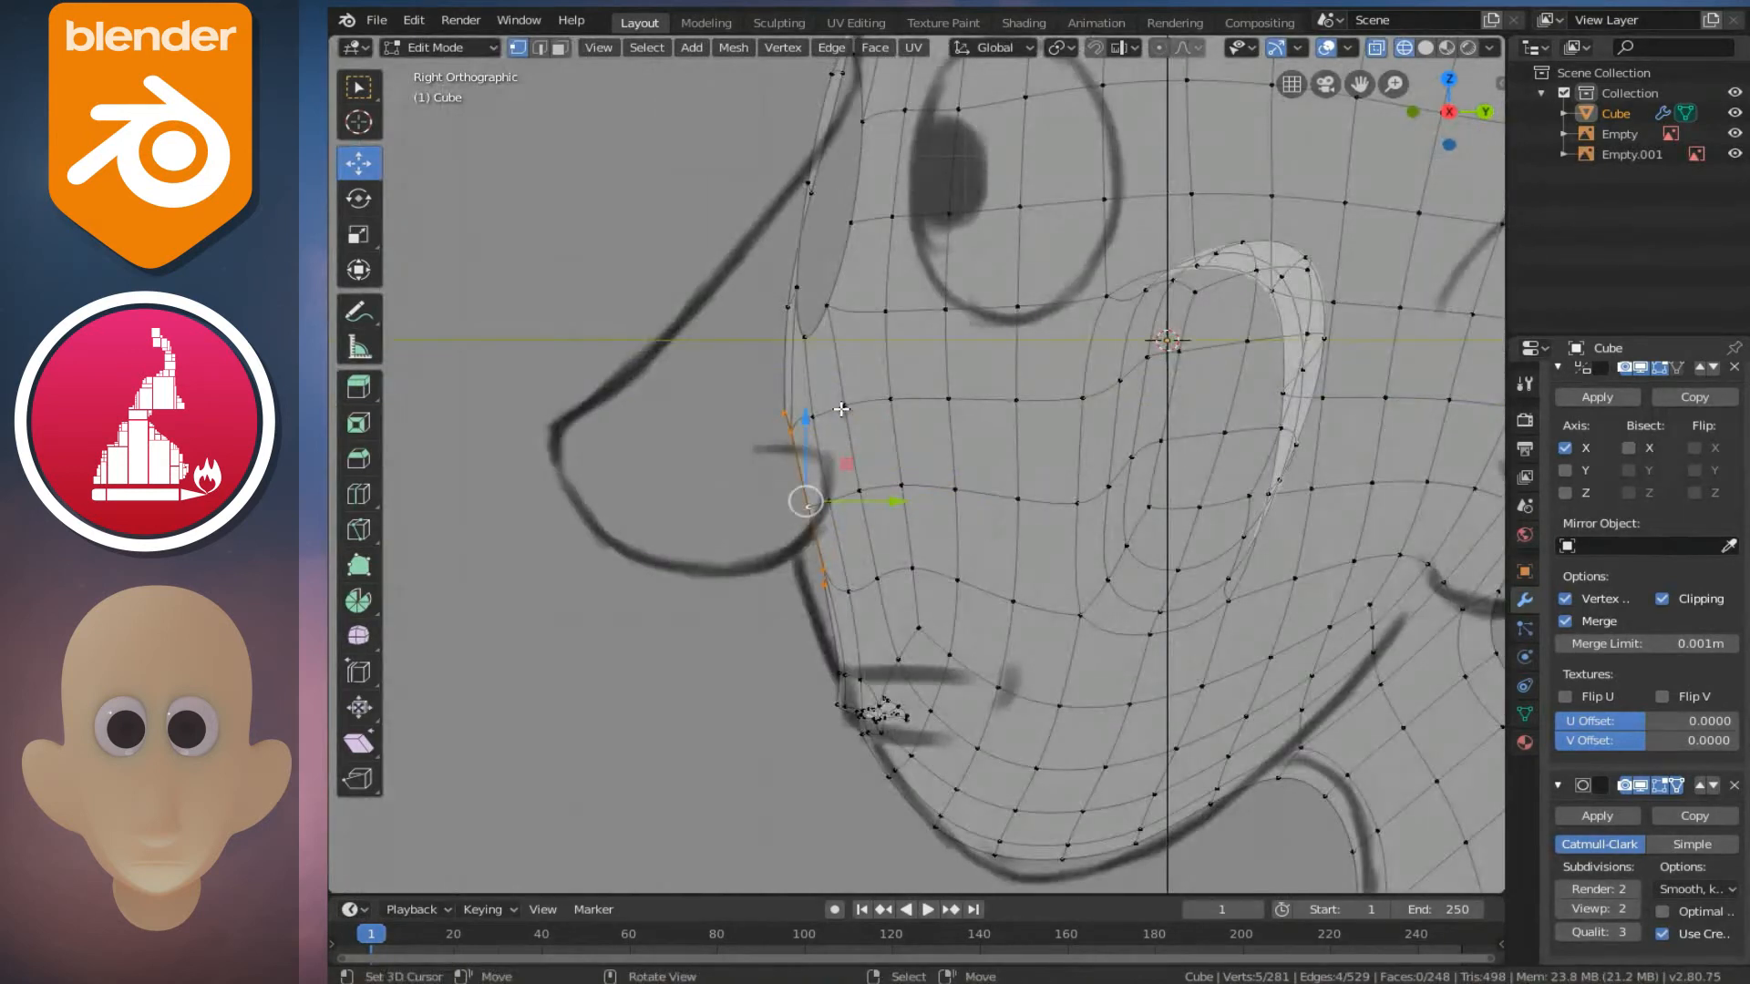
shift+scroll(841, 409, down, 4)
shift+scroll(842, 409, up, 8)
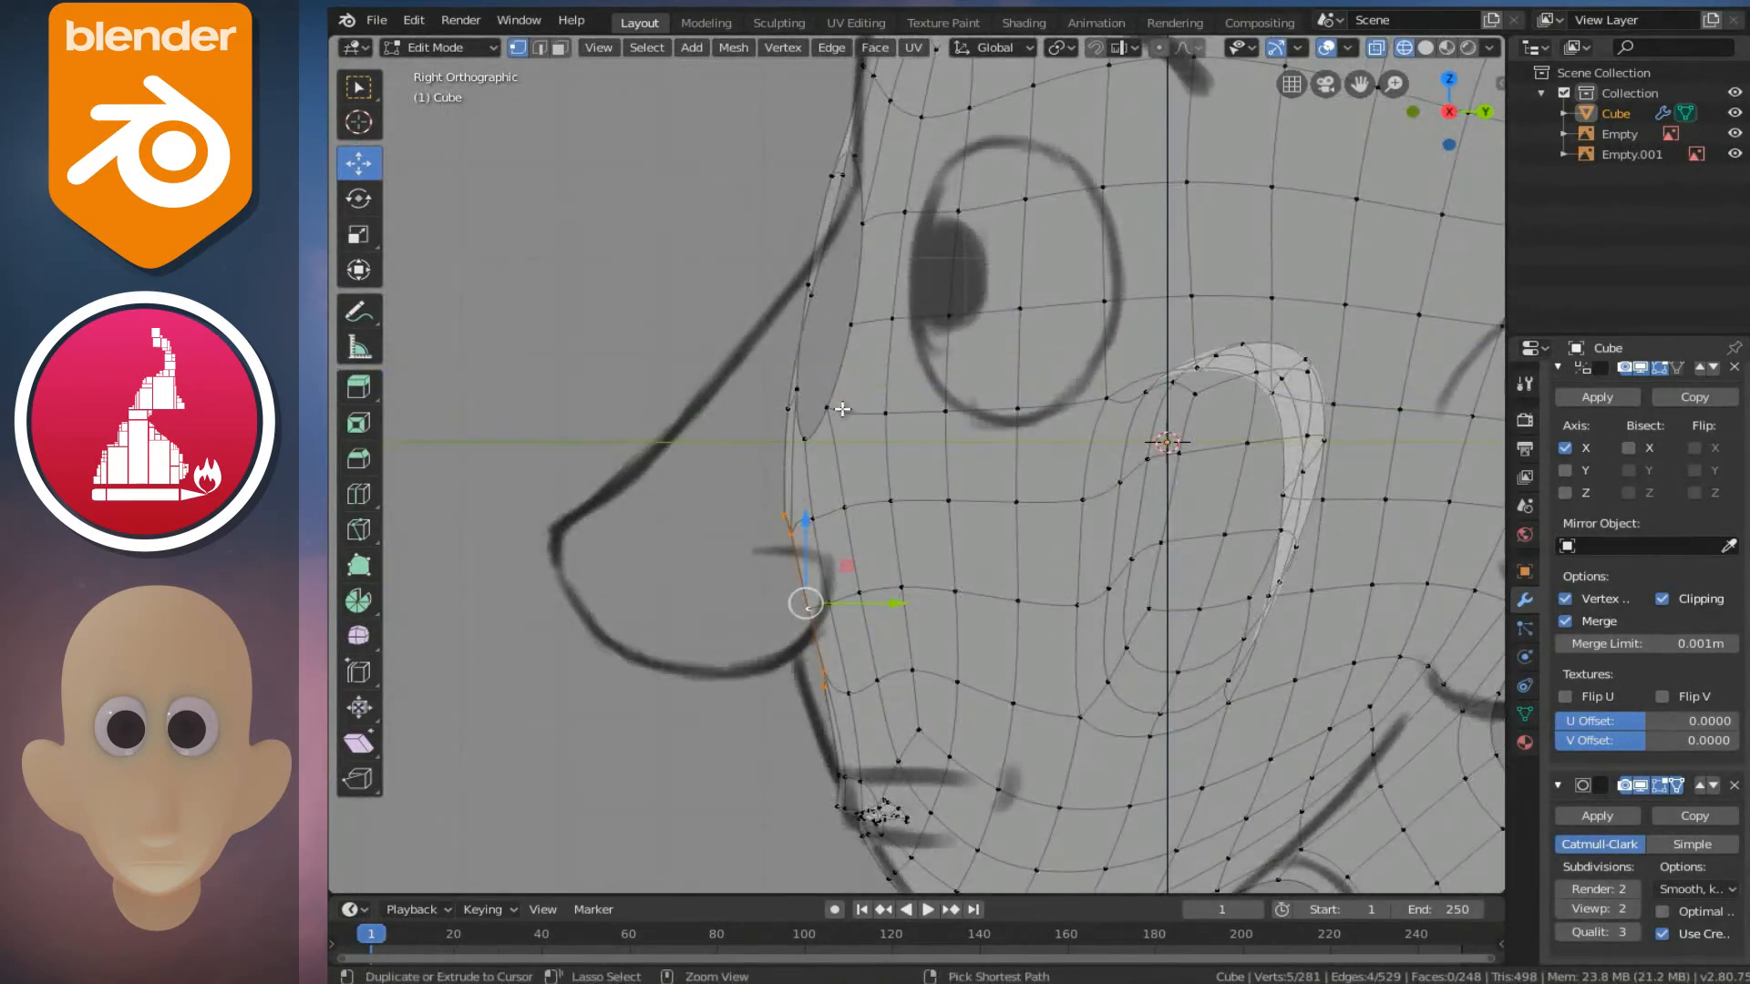
scroll(841, 409, down, 5)
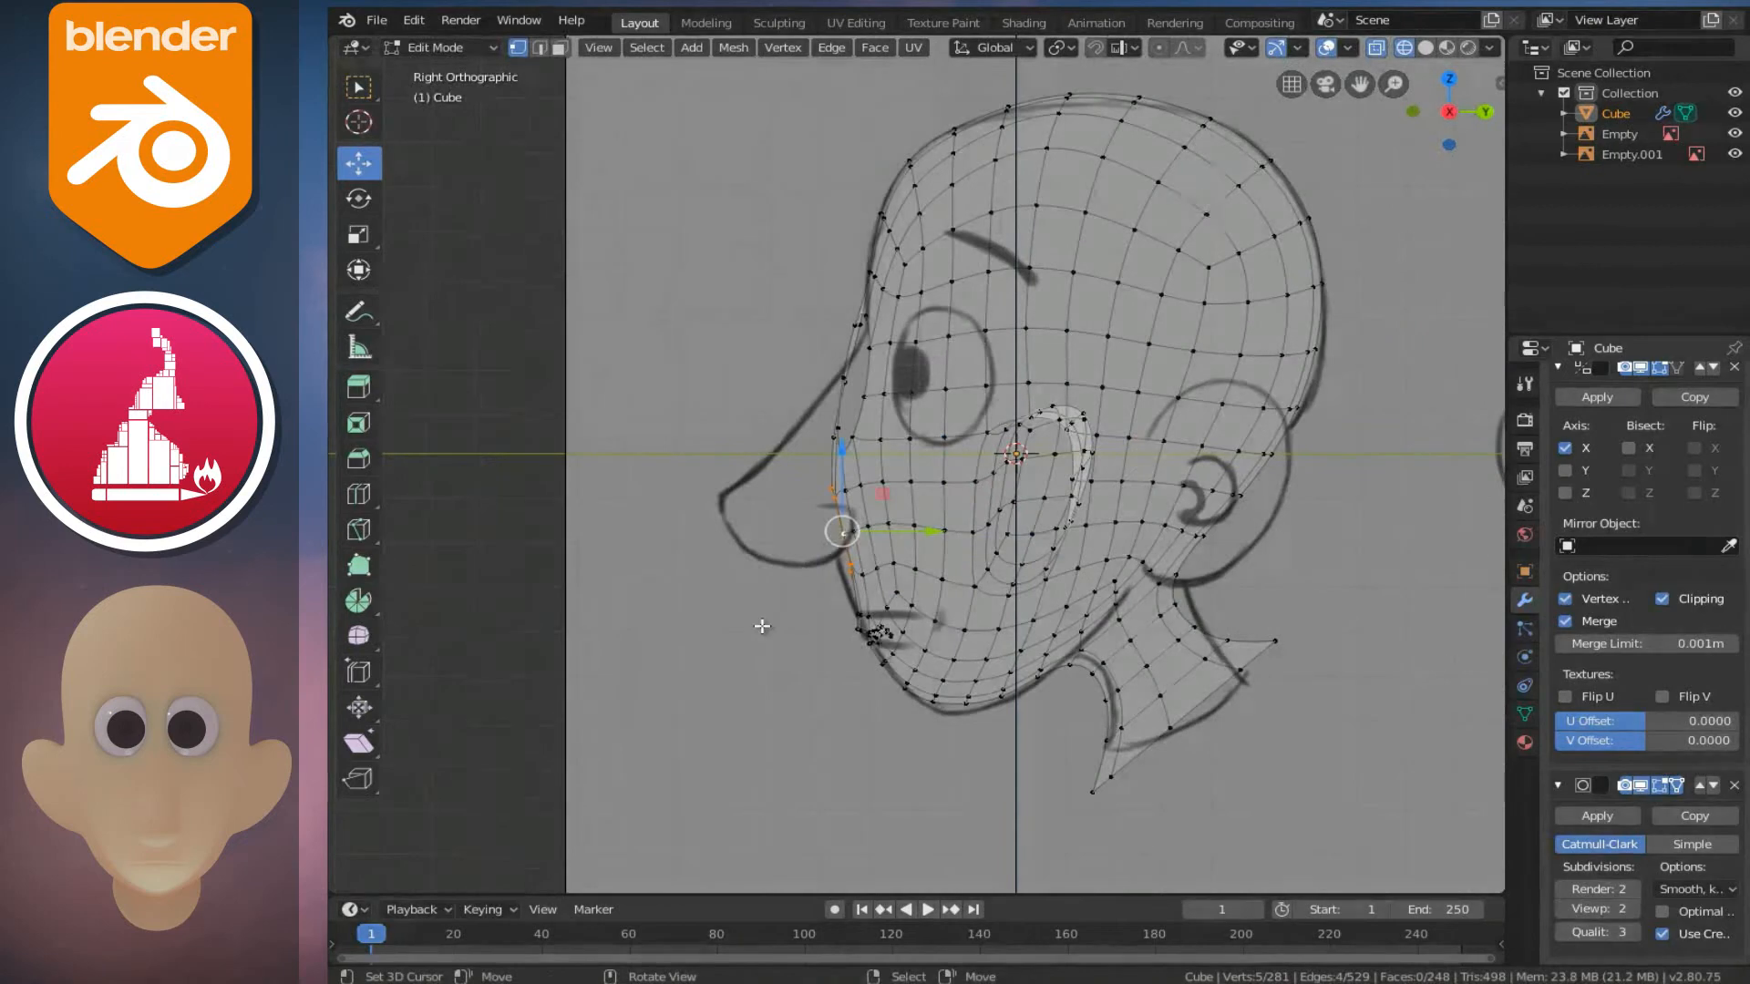
- In Object Mode, select the side reference image and move it down to about Z -0.230 m
key(Tab)
click(758, 621)
scroll(1112, 551, up, 1)
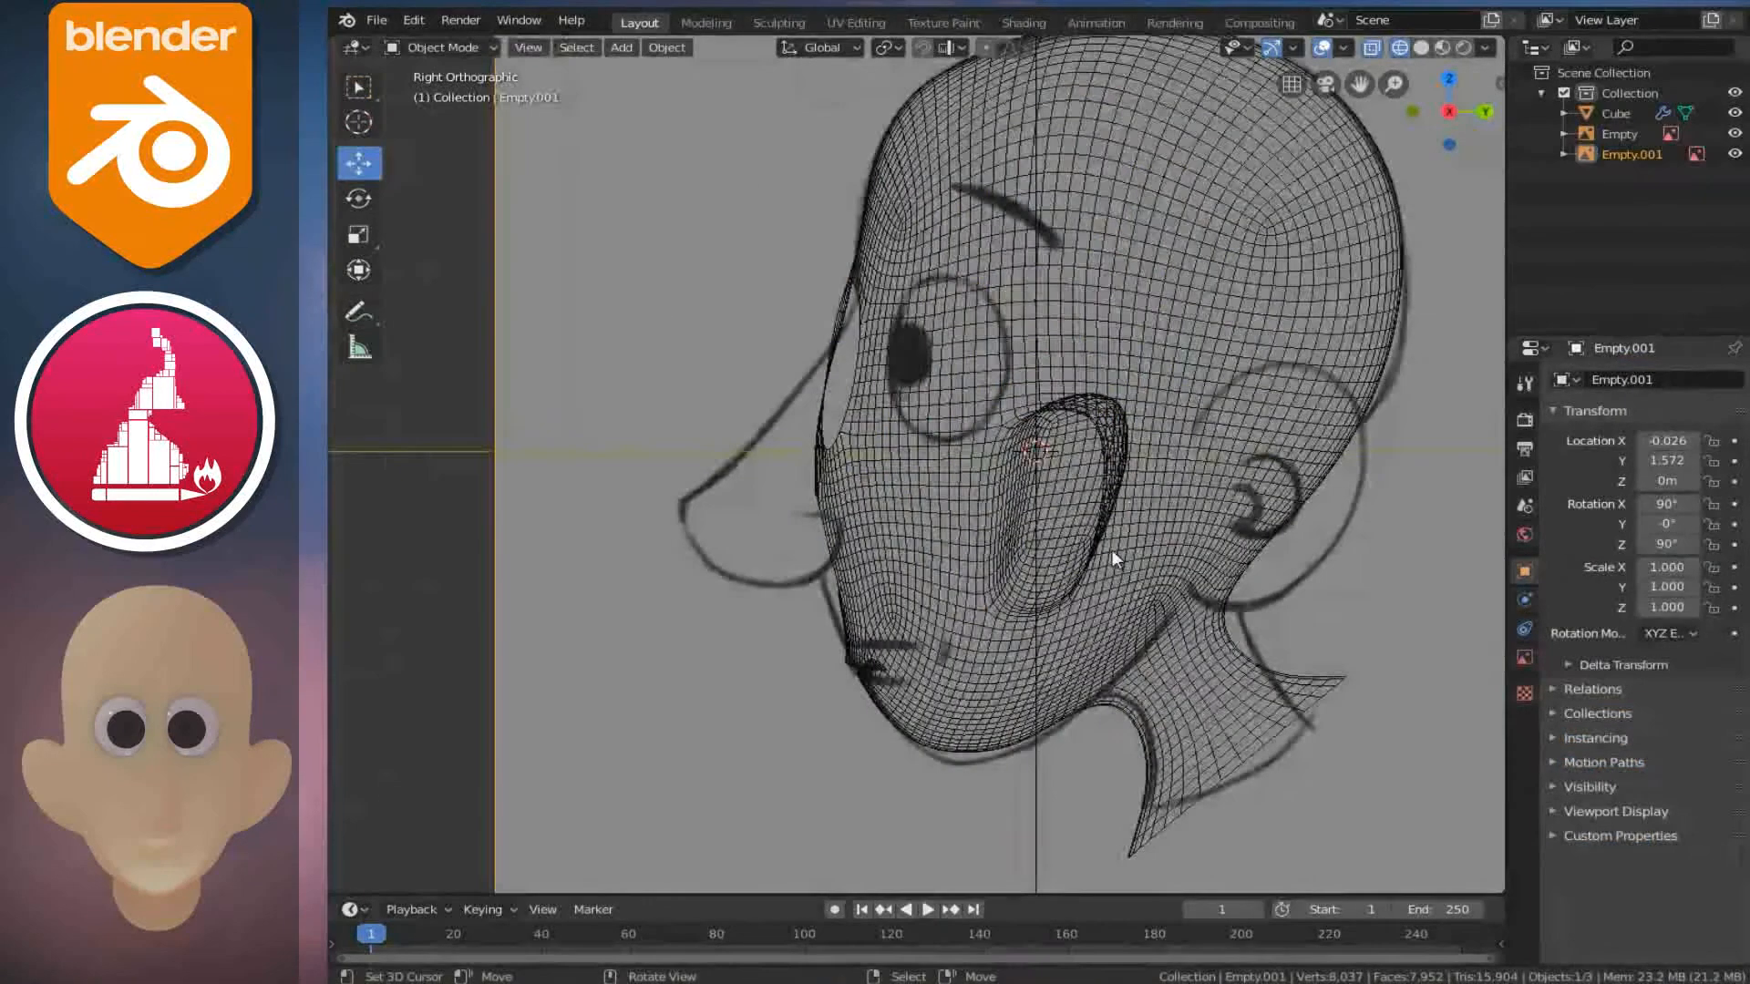
ctrl+scroll(1112, 549, up, 4)
key(g)
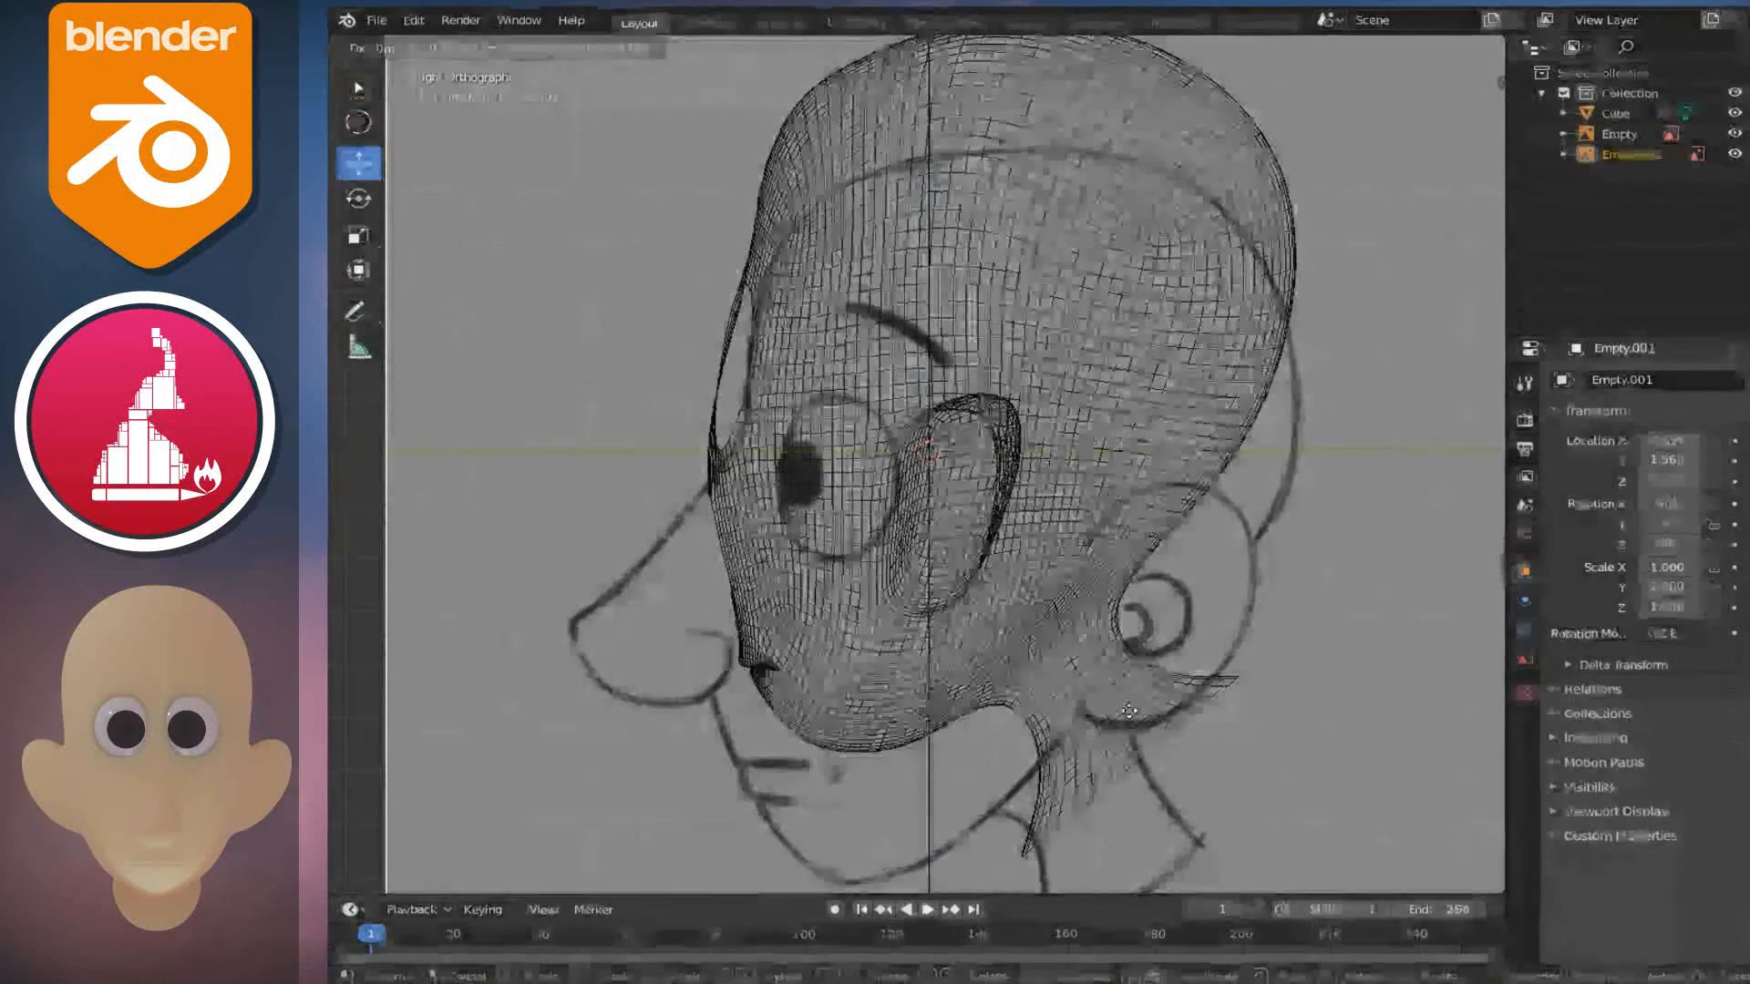
click(1130, 715)
shift+scroll(1093, 638, down, 3)
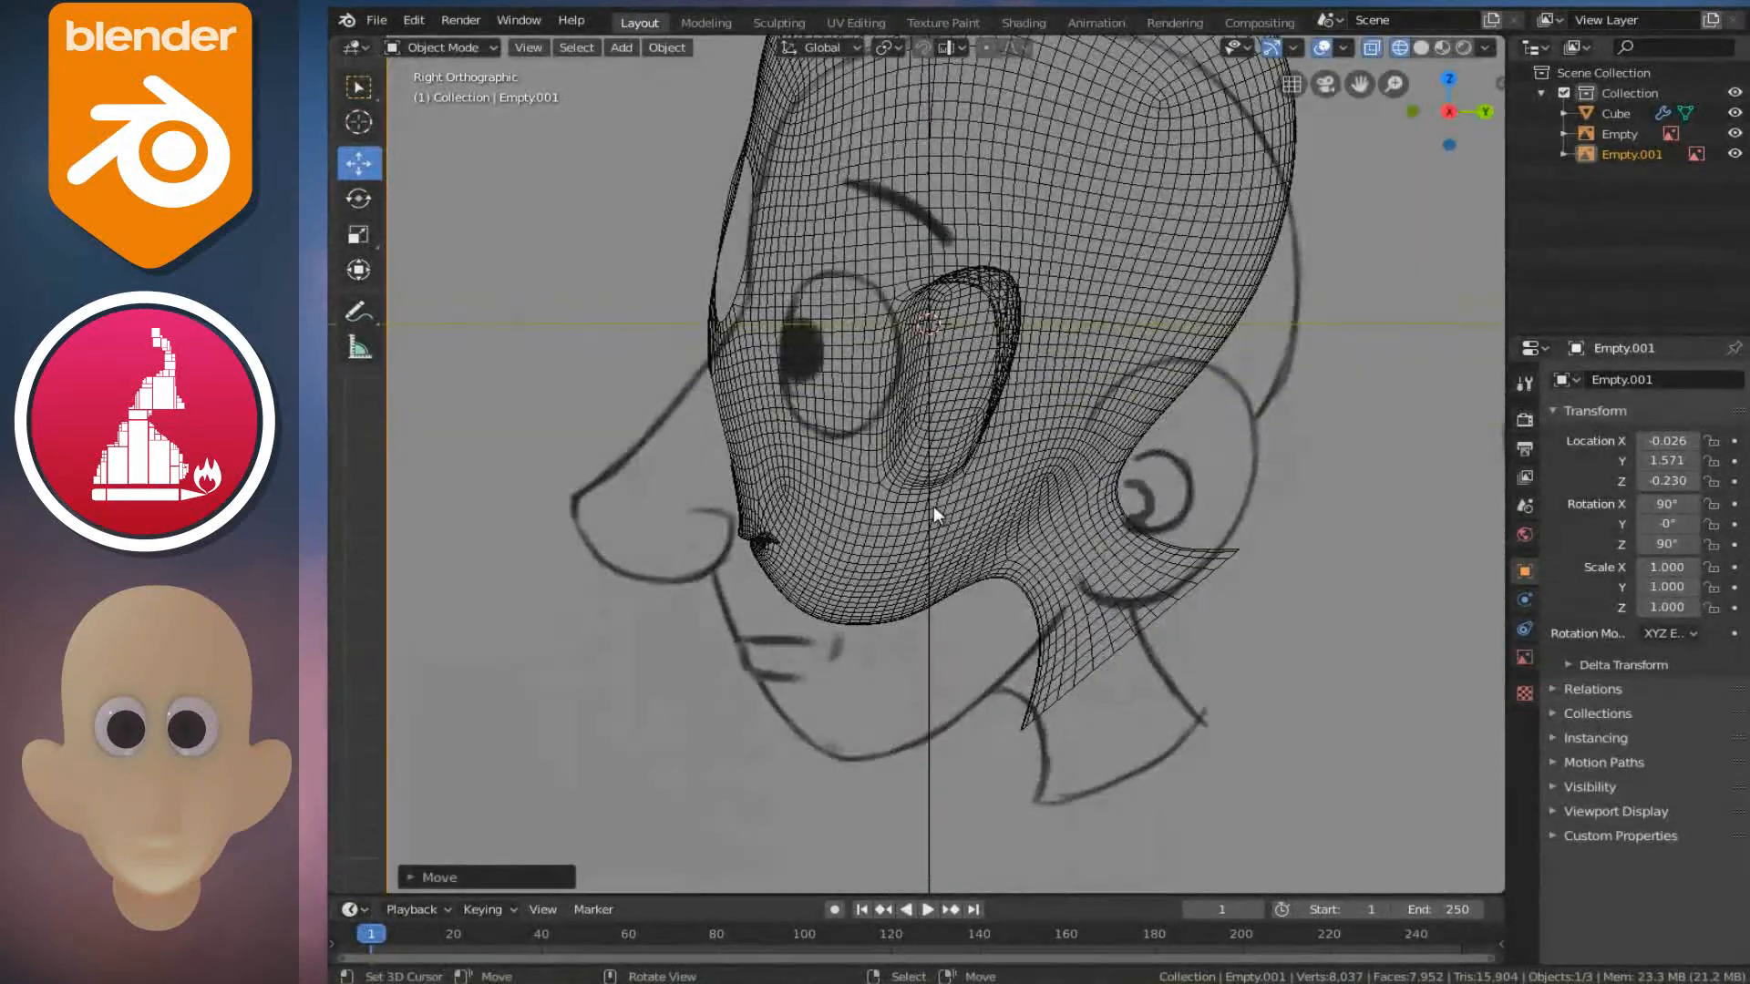
- Scale the side reference image to about 0.881 and move it forward so the sketched face lines up with the head mesh
scroll(911, 565, up, 2)
key(s)
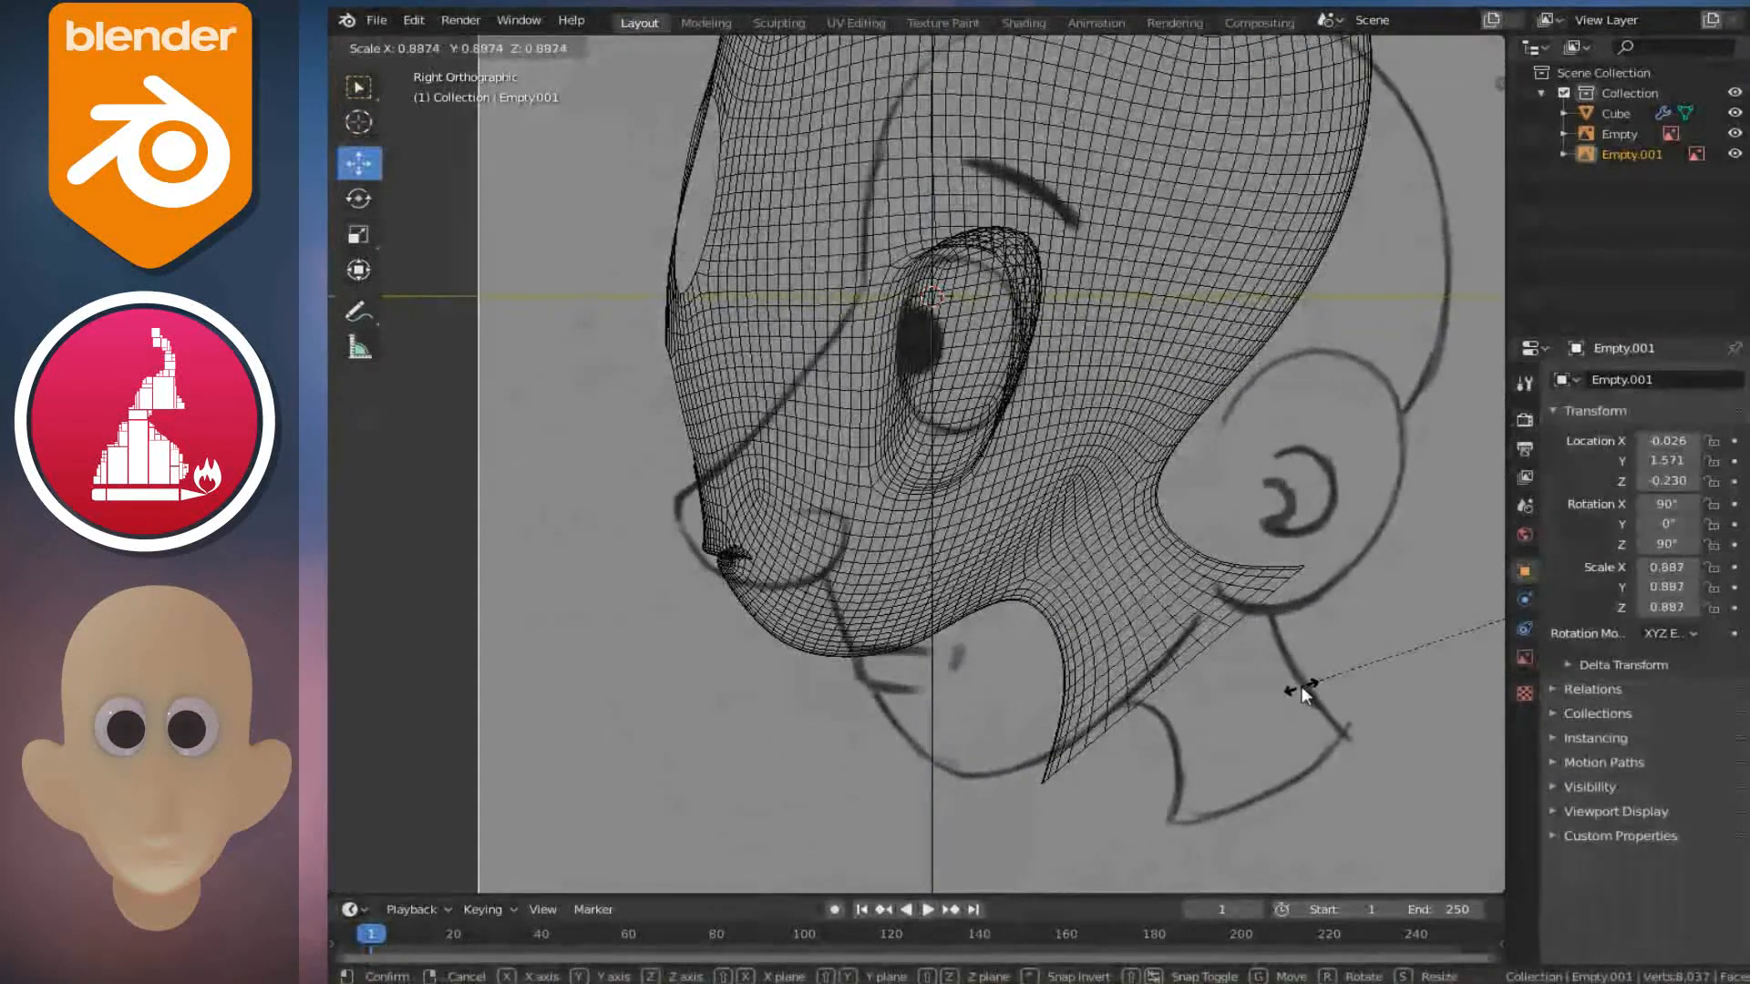
click(1301, 692)
key(g)
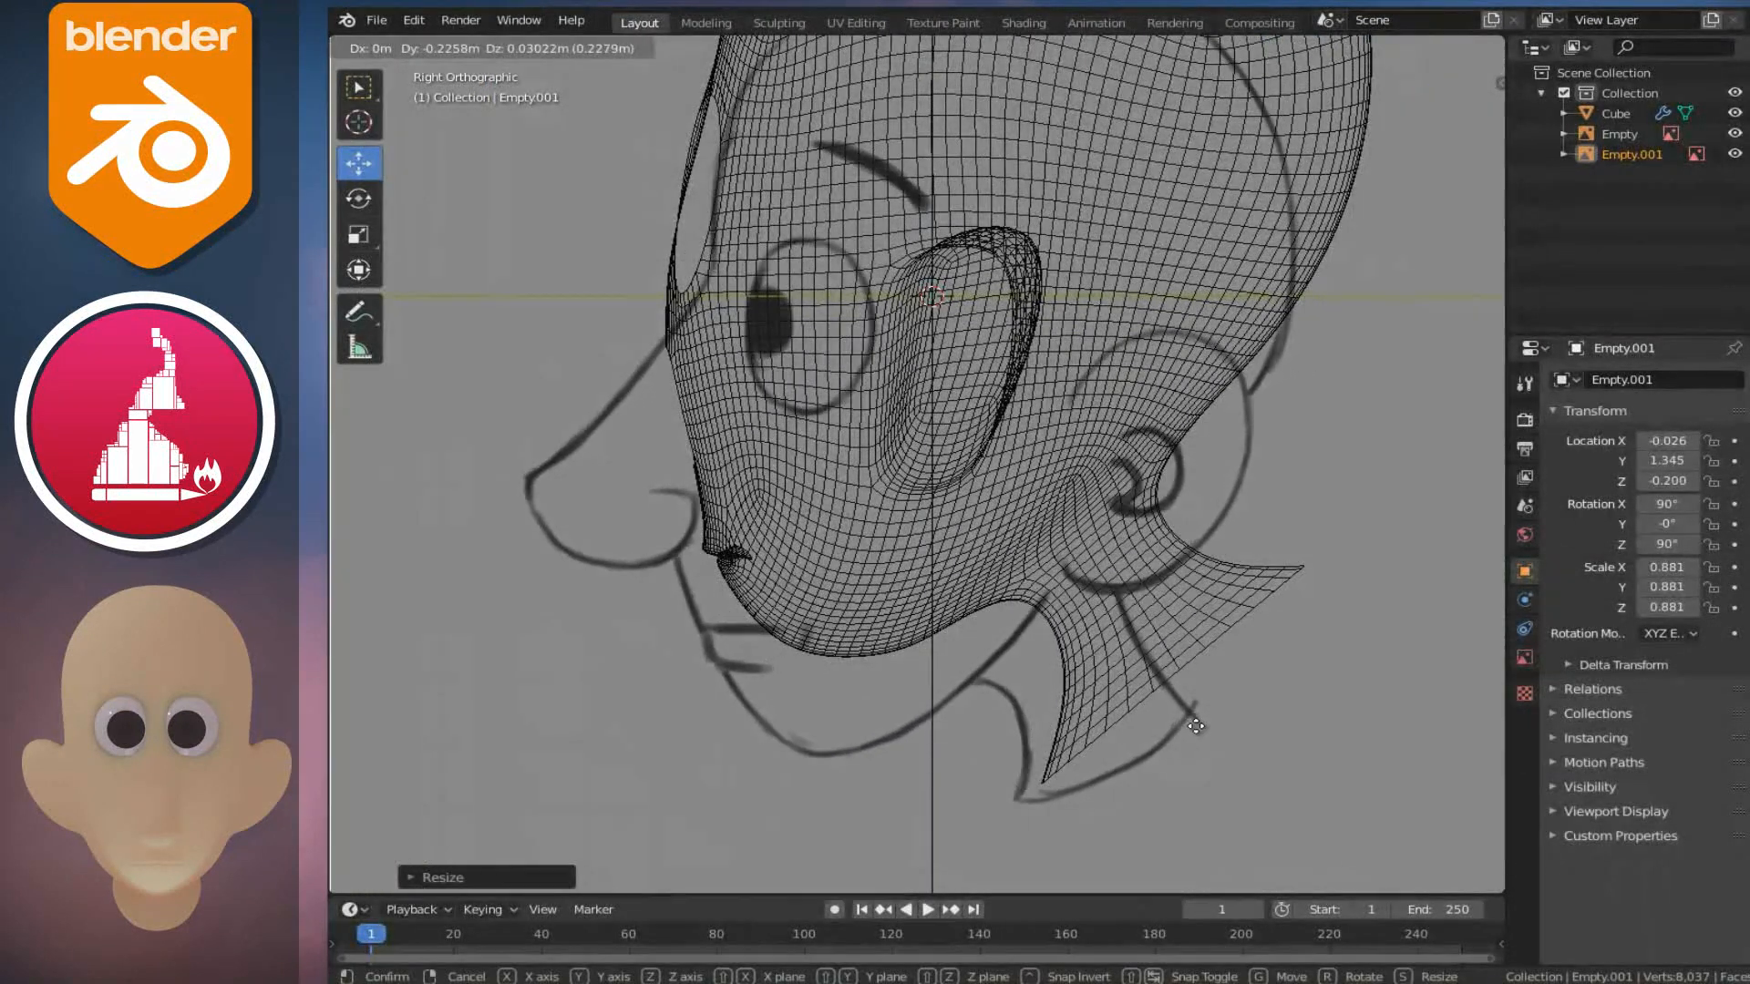
click(1200, 729)
- Scale the side reference image to 0.650 and reposition it at about Y 0.895 m, Z -0.178 m so the nose meets the face
key(s)
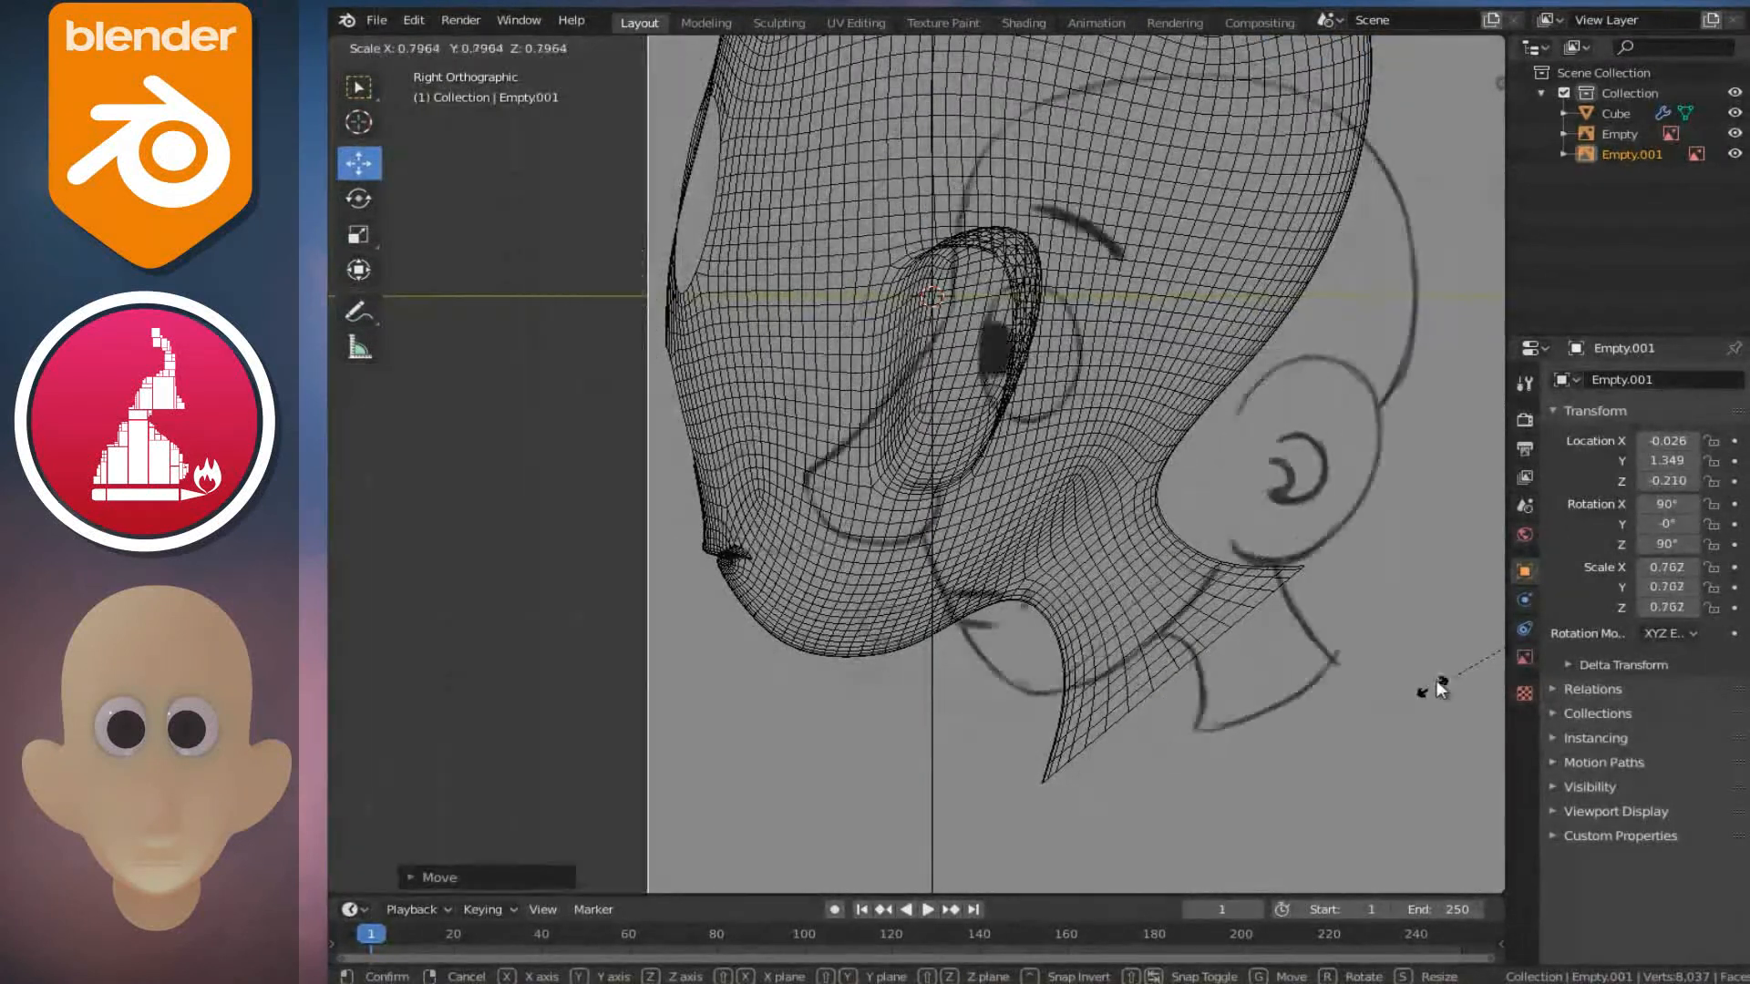
click(1442, 679)
key(g)
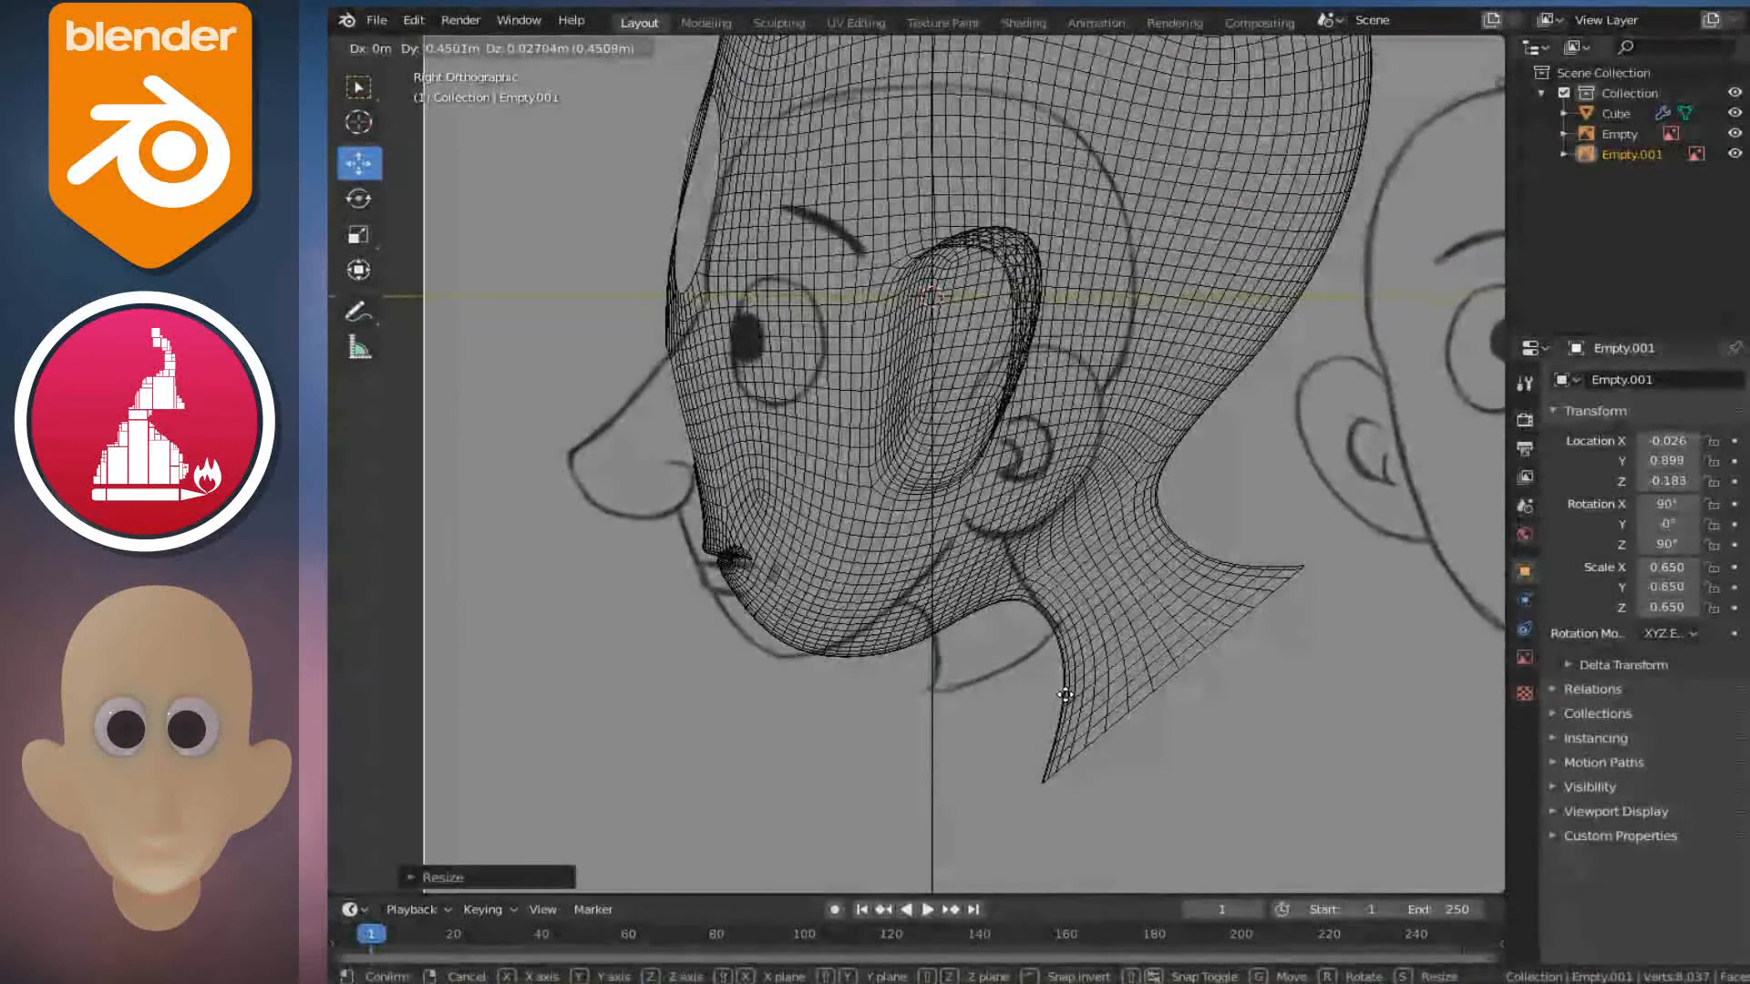
click(1050, 682)
scroll(978, 580, up, 3)
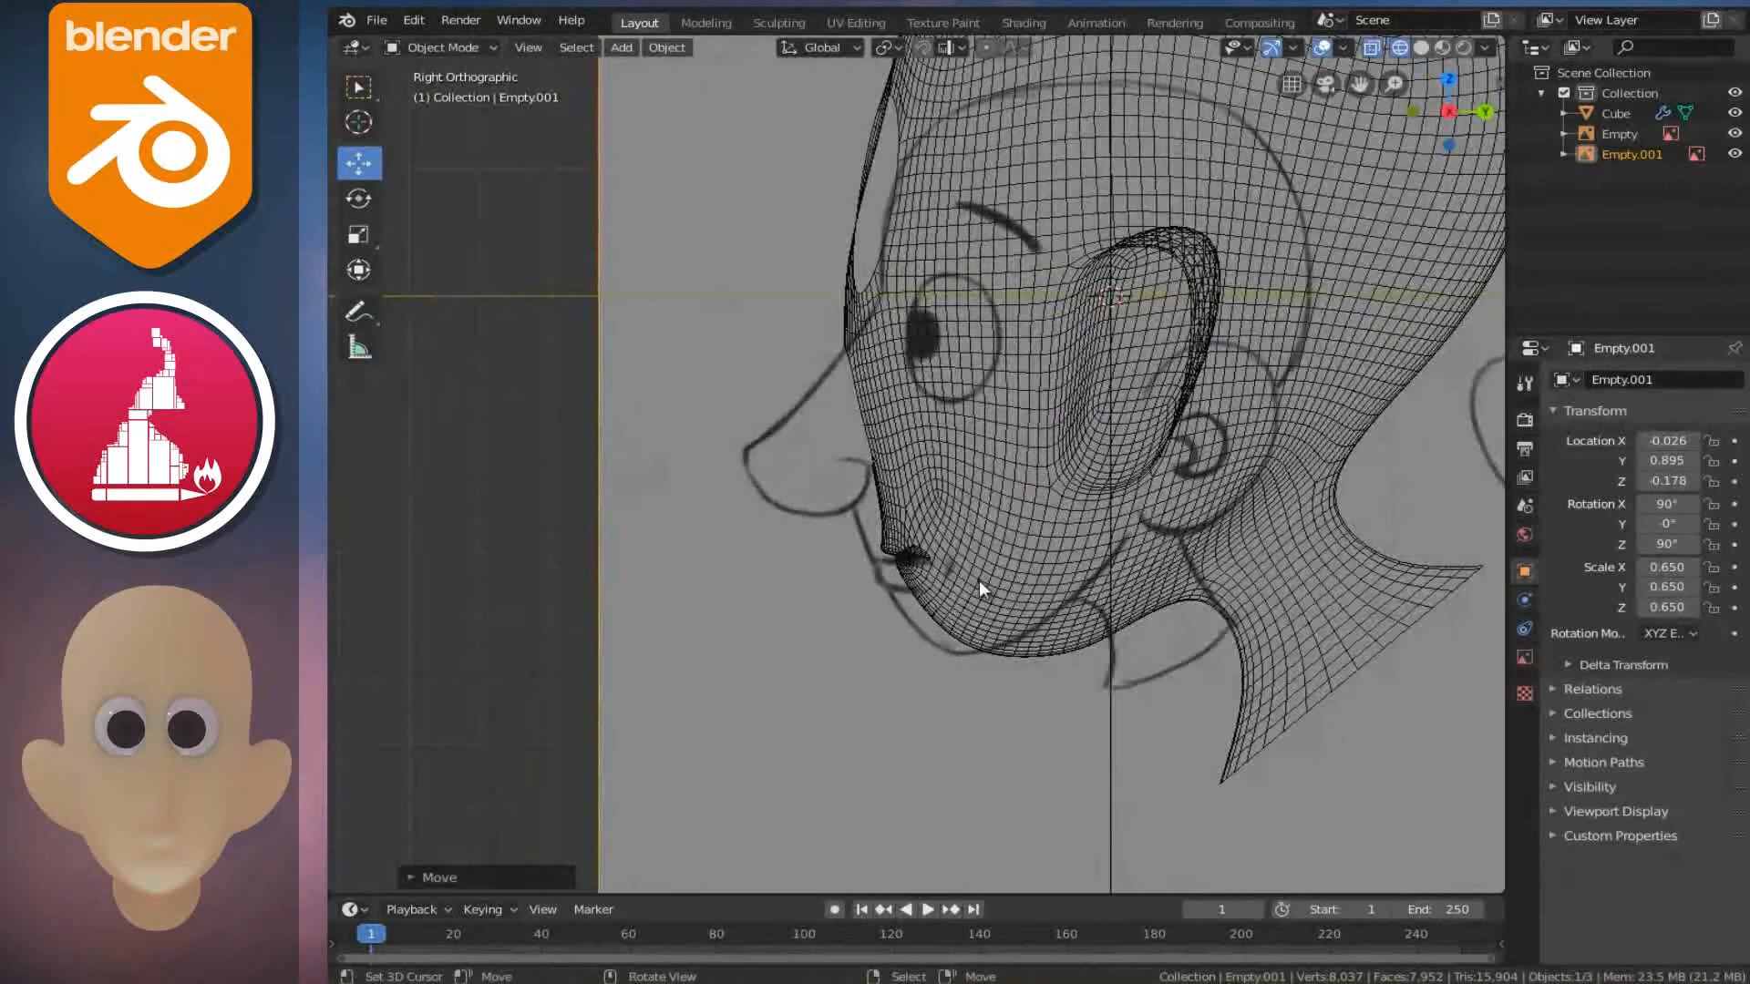
- Select the head mesh, enter Edit Mode and extrude the nose opening's edge loop a short way forward and down
click(866, 534)
scroll(866, 537, up, 2)
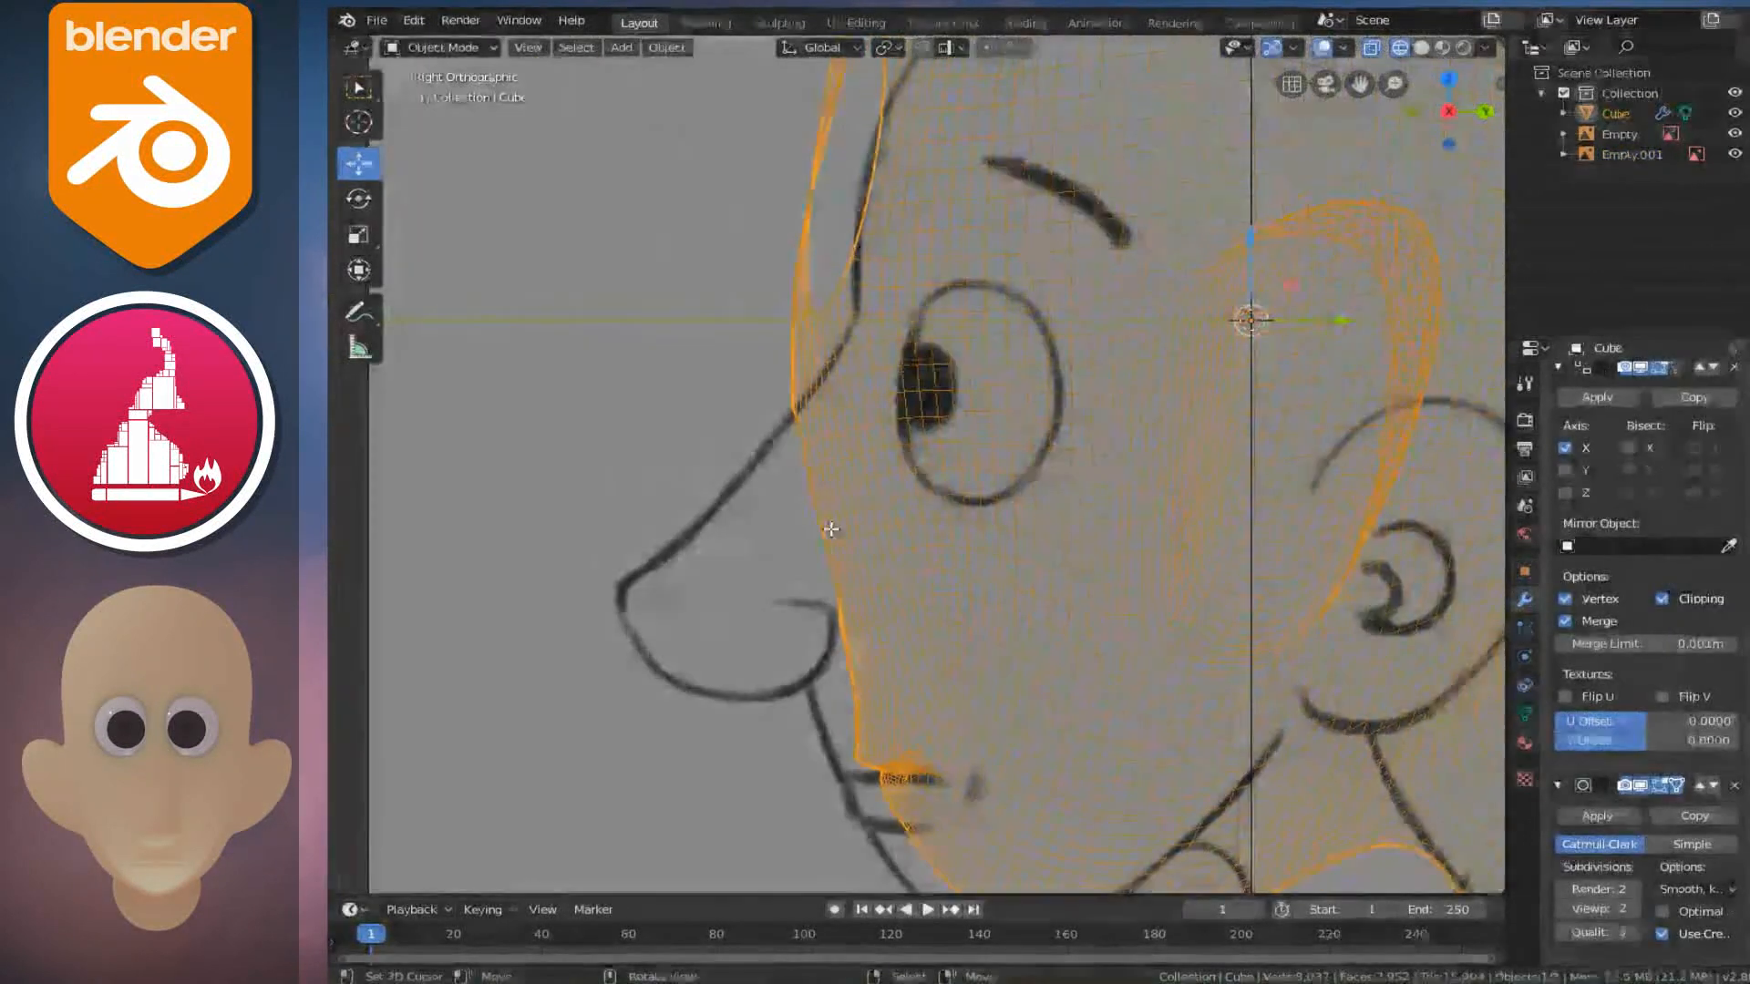
key(Tab)
drag(819, 510, 821, 513)
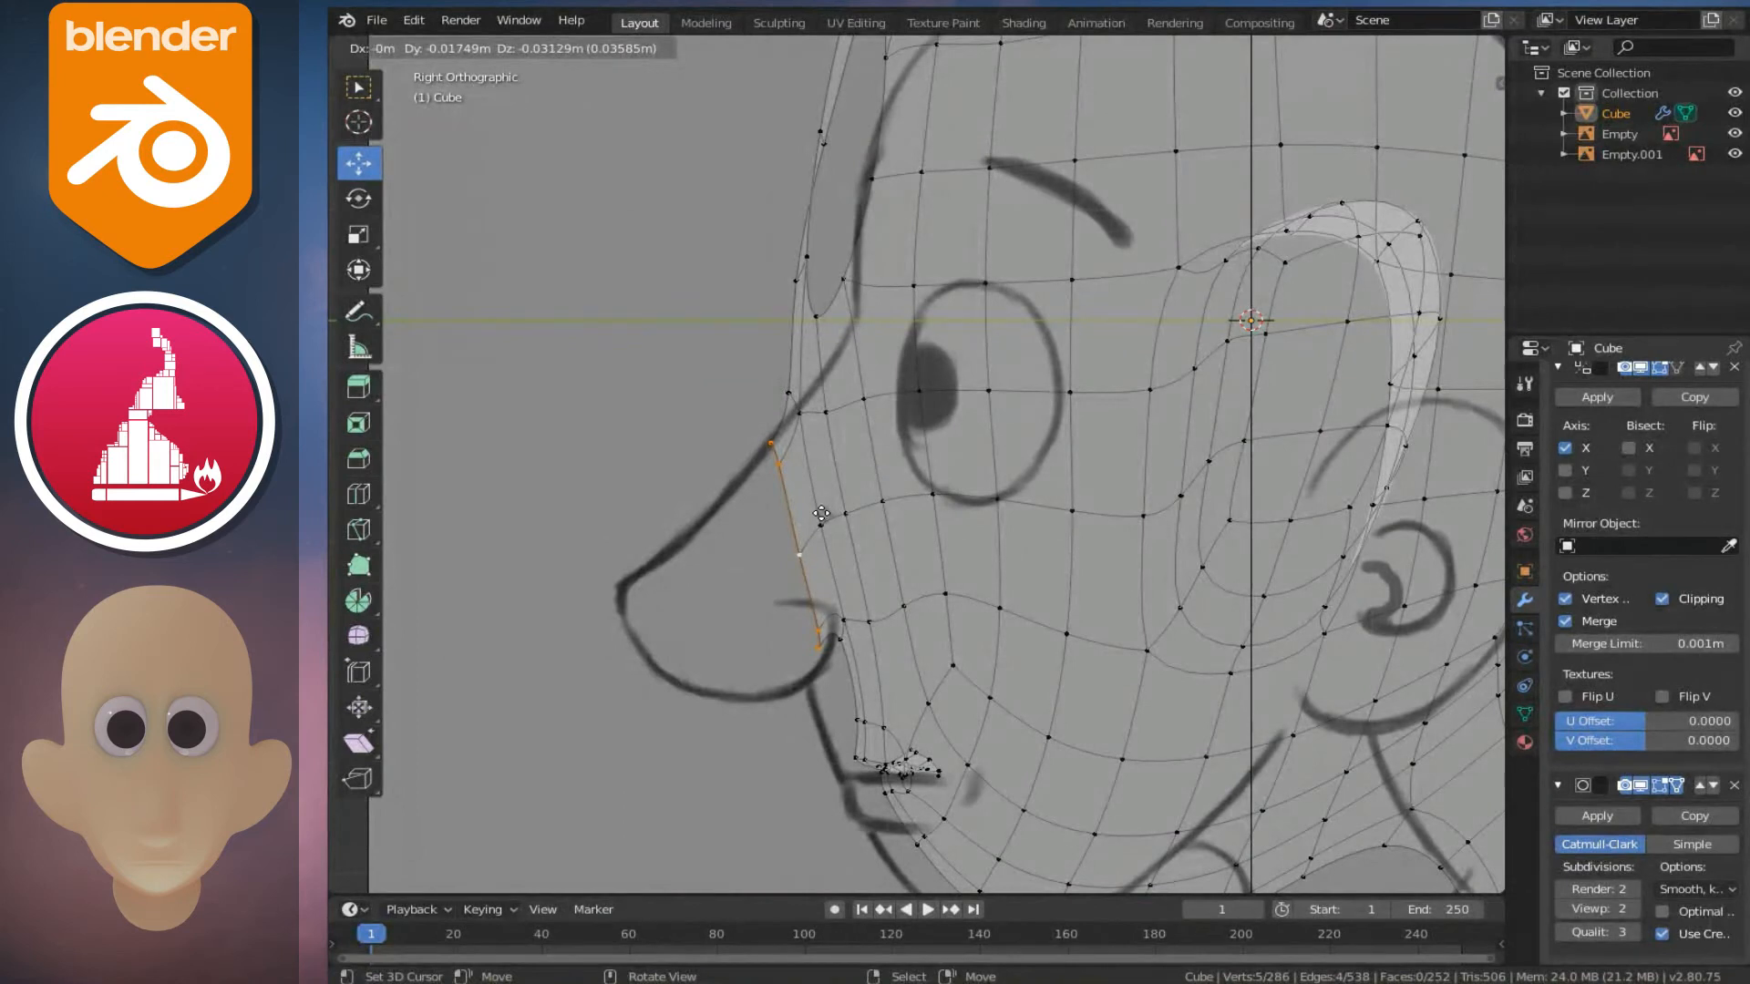
click(821, 513)
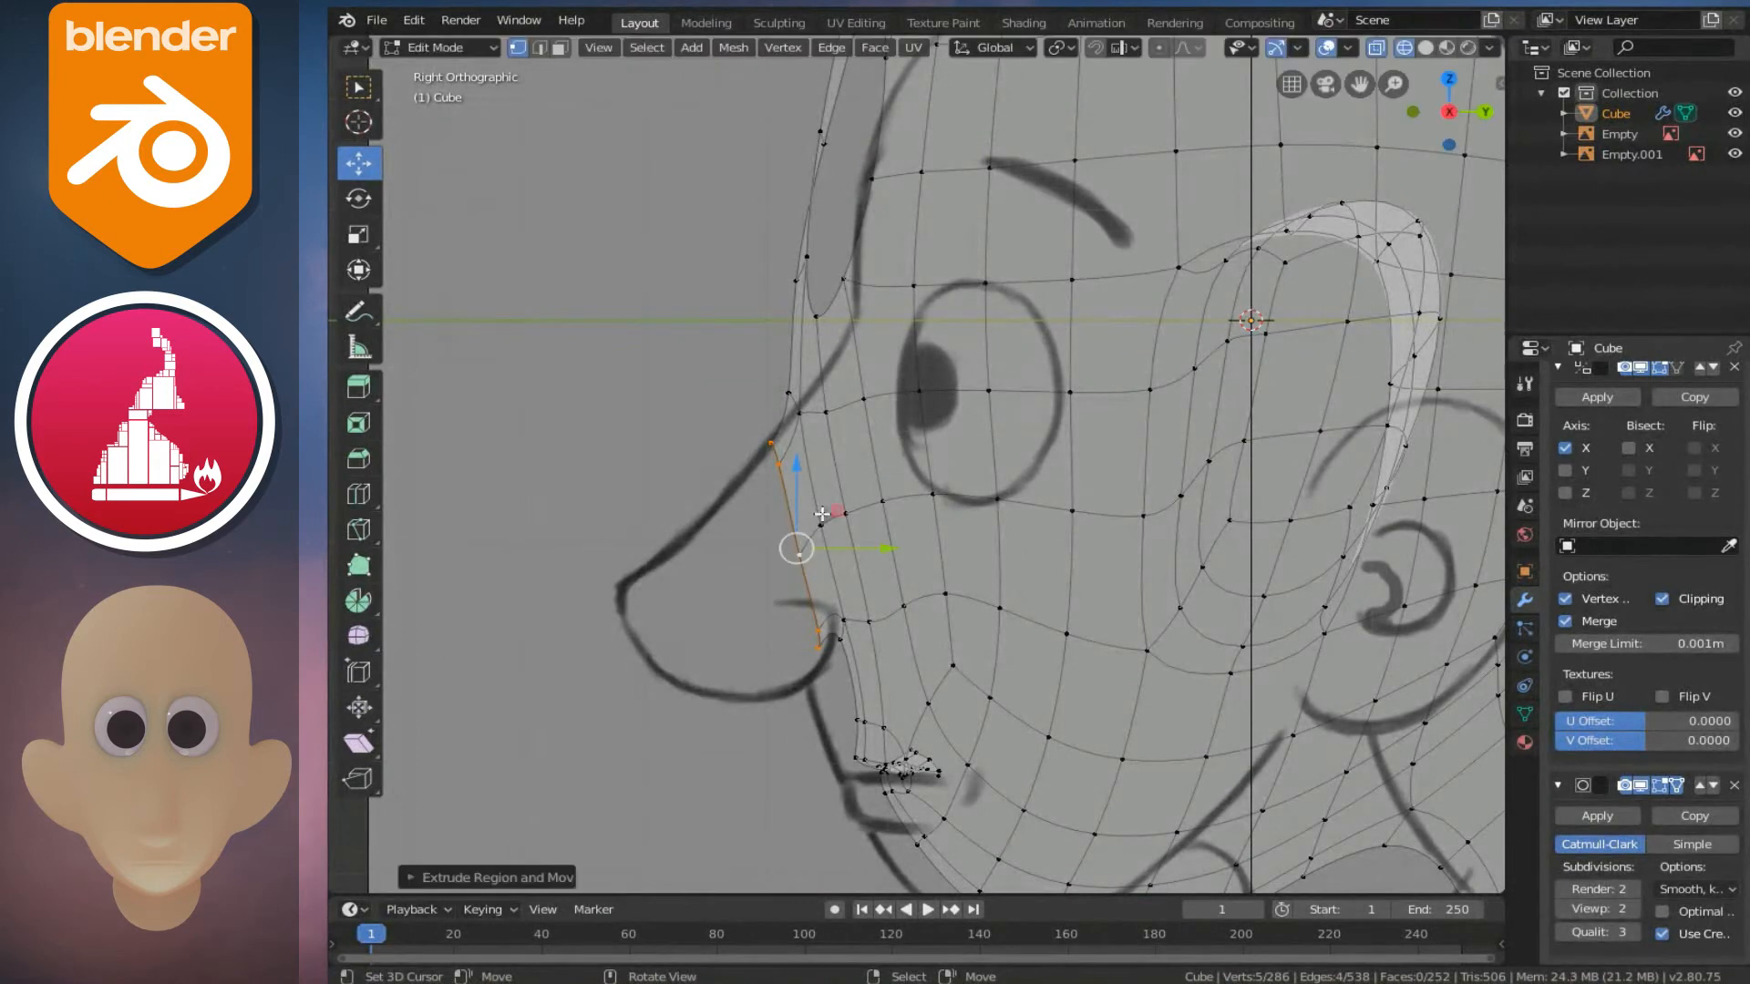
- Enlarge the extruded nose loop and extrude a second loop about 0.054 m forward and down along the sketched bridge
key(s)
click(876, 694)
key(g)
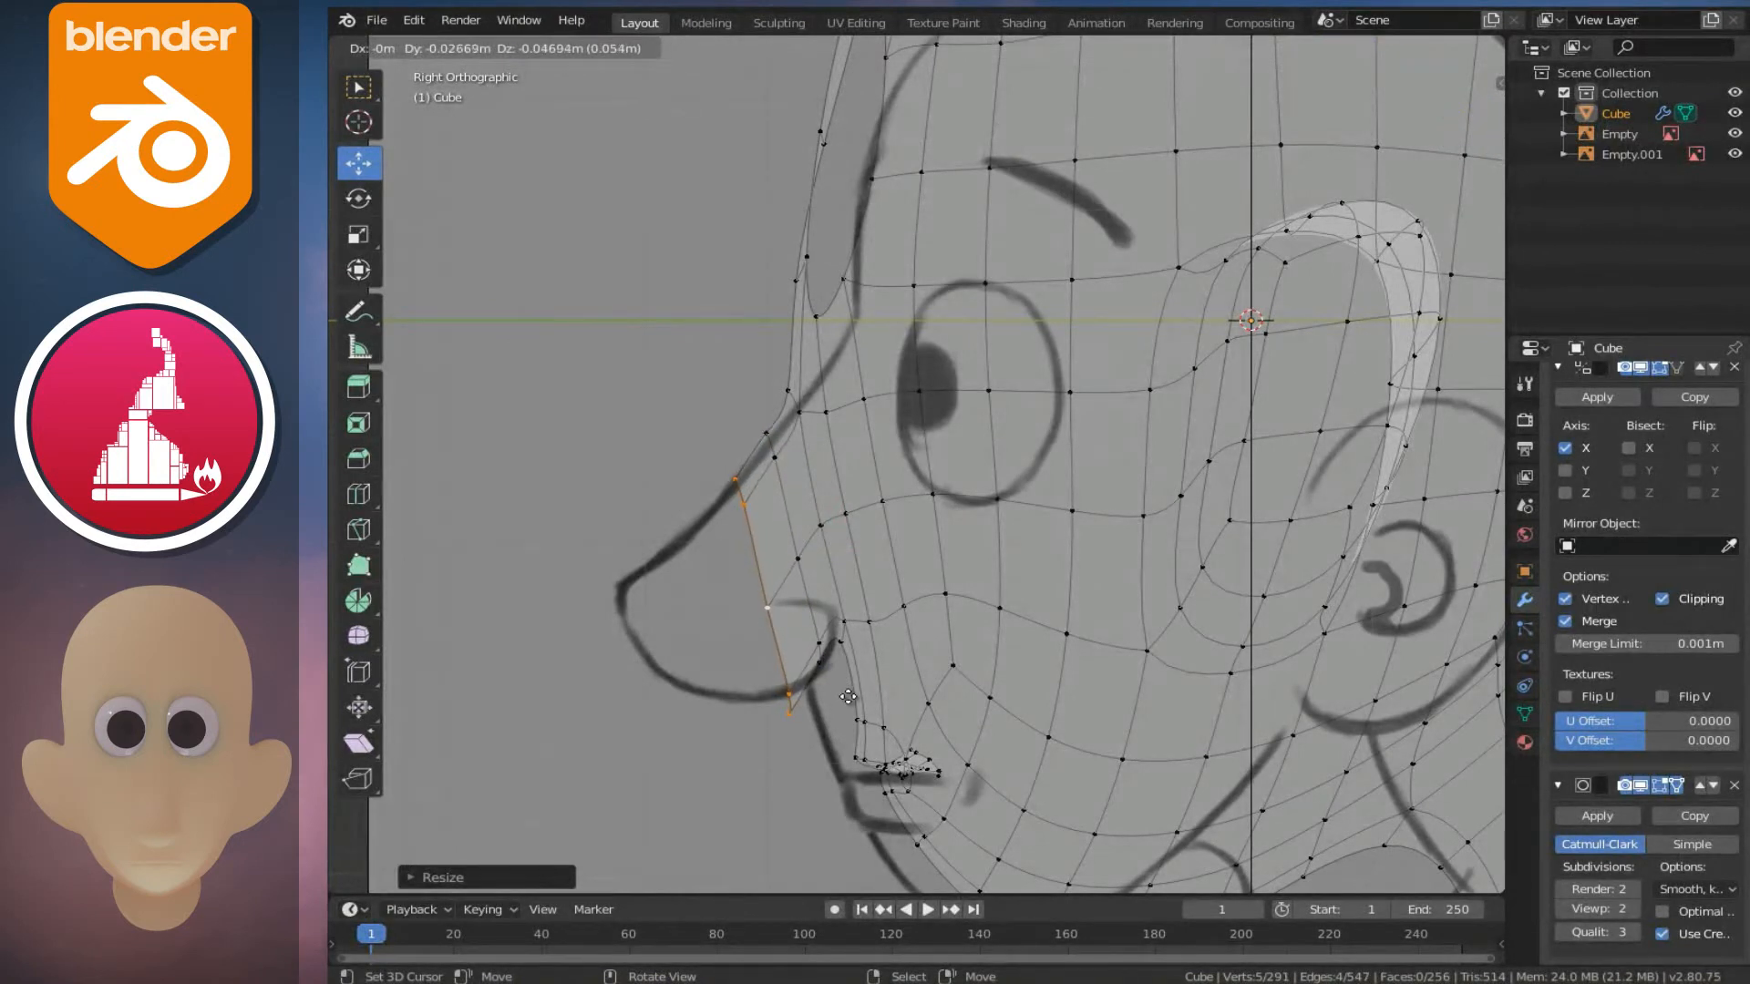
click(848, 697)
- Scale, rotate more upright and nudge forward the second nose loop to fit the side sketch's profile
key(e)
key(s)
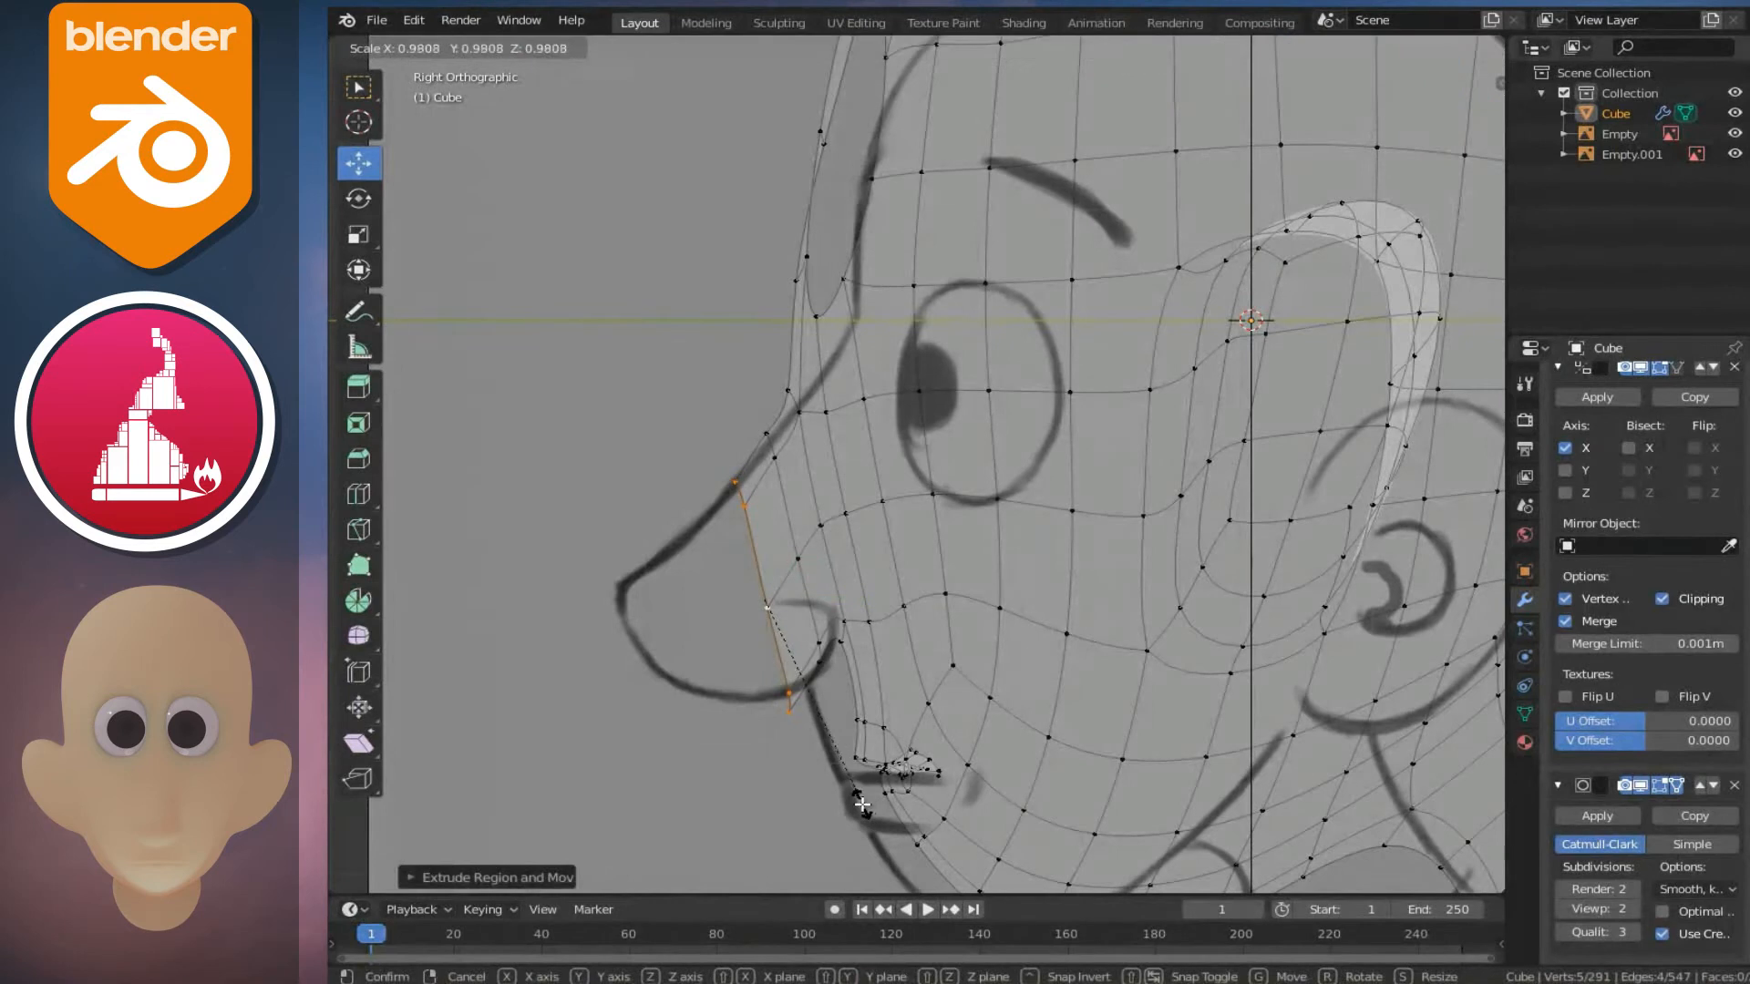
click(875, 794)
key(r)
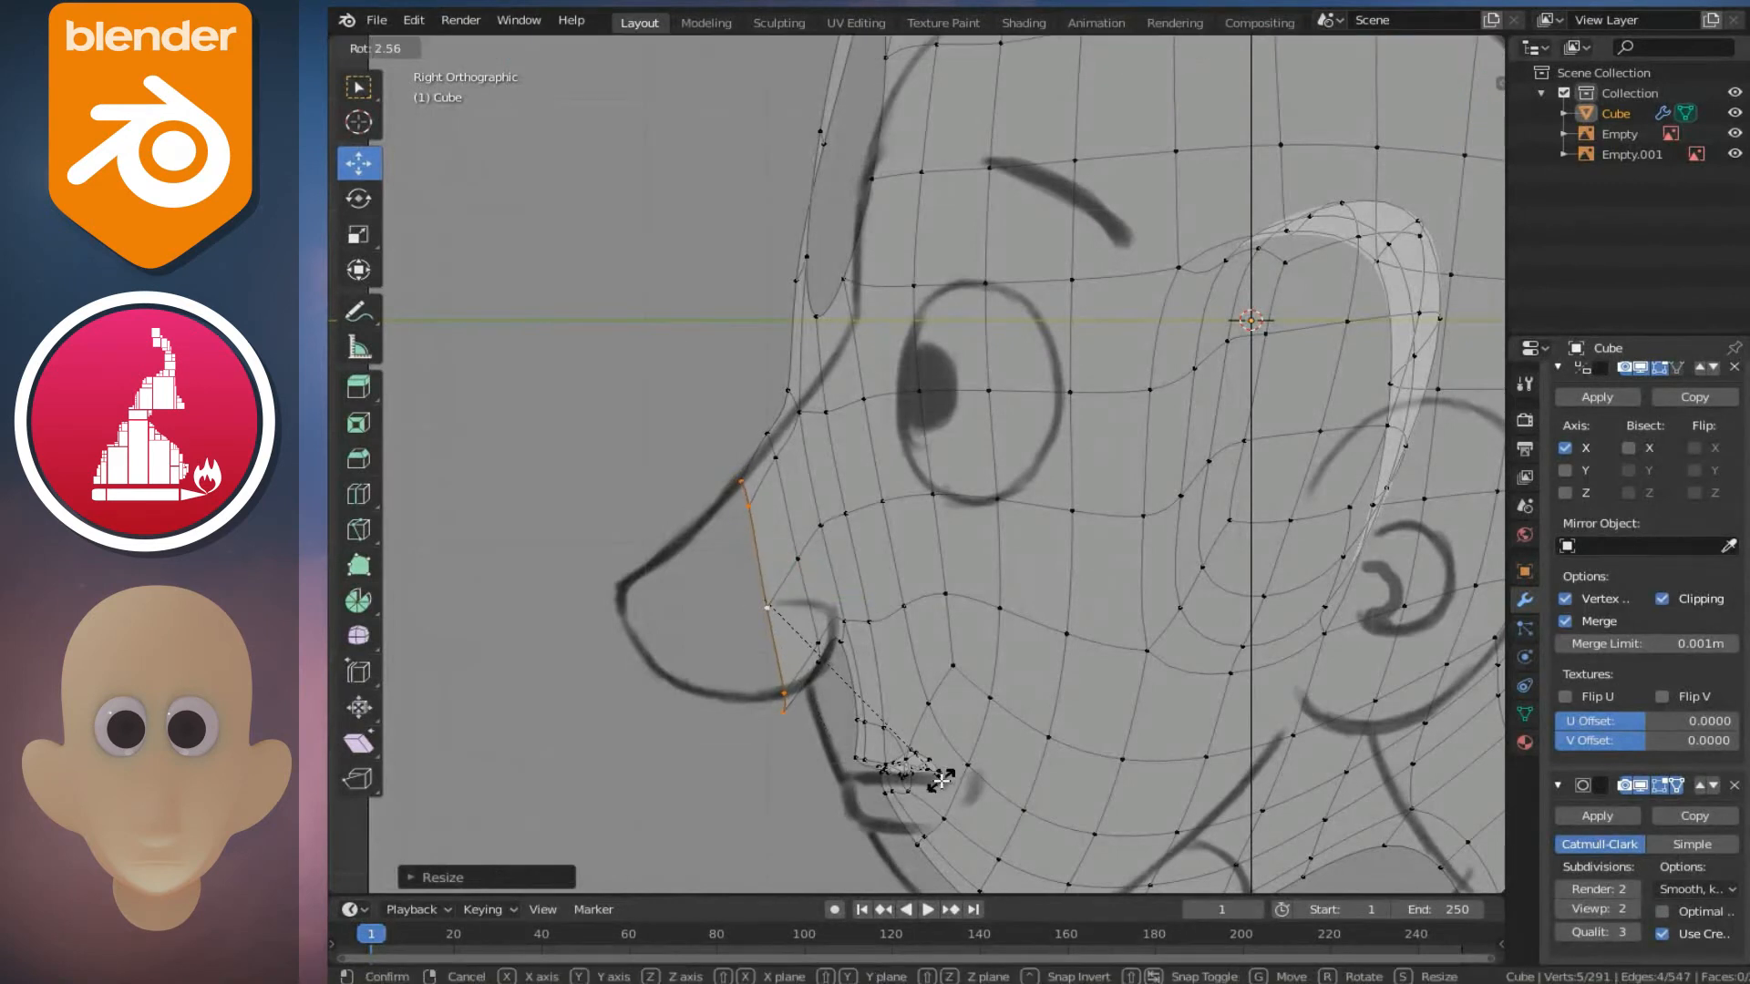
click(941, 780)
key(s)
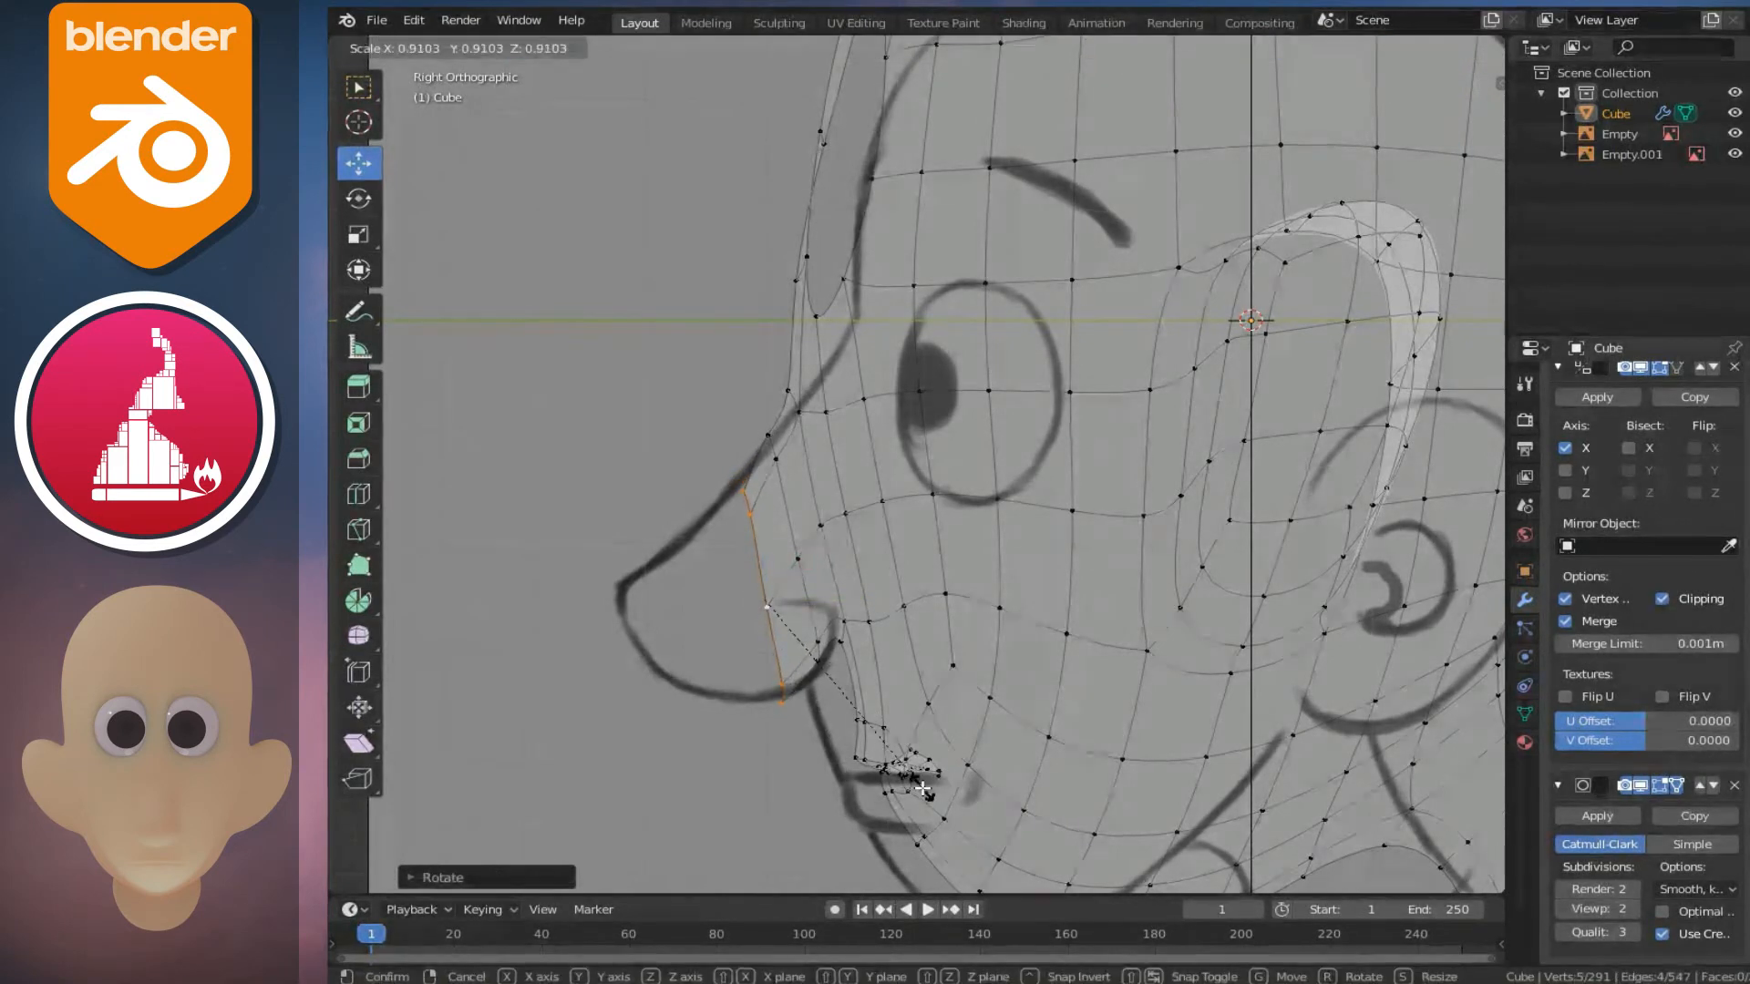
click(925, 788)
key(r)
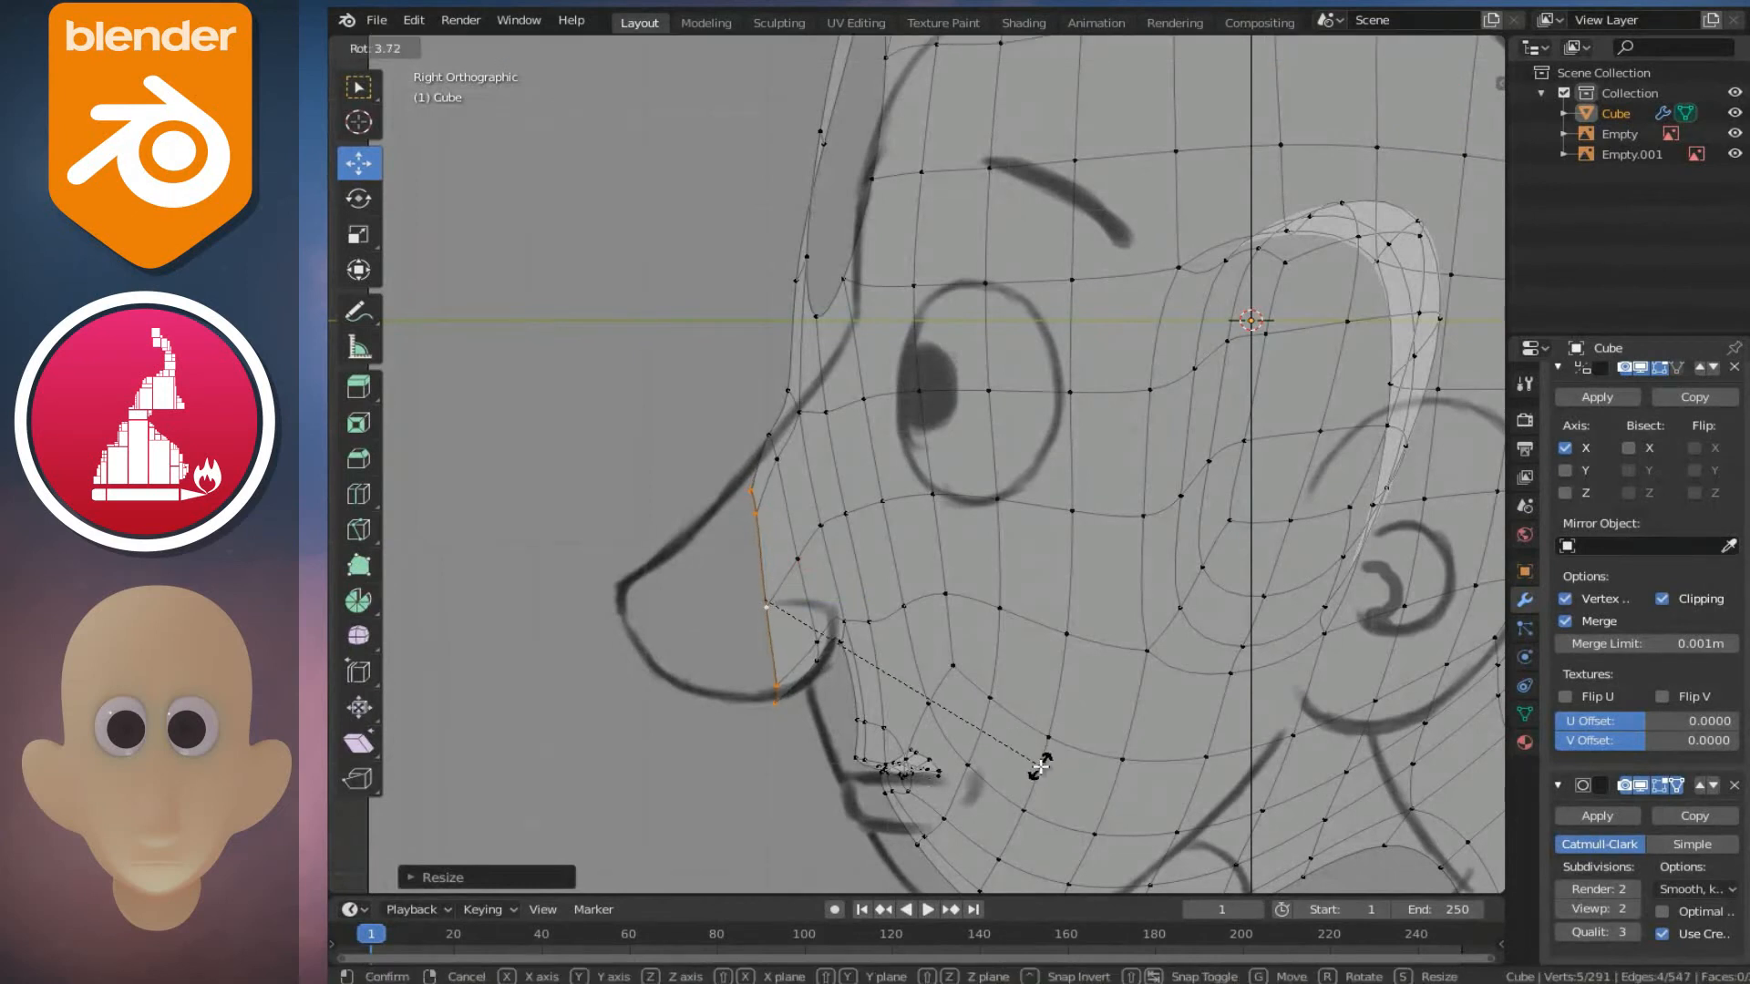
right_click(1041, 767)
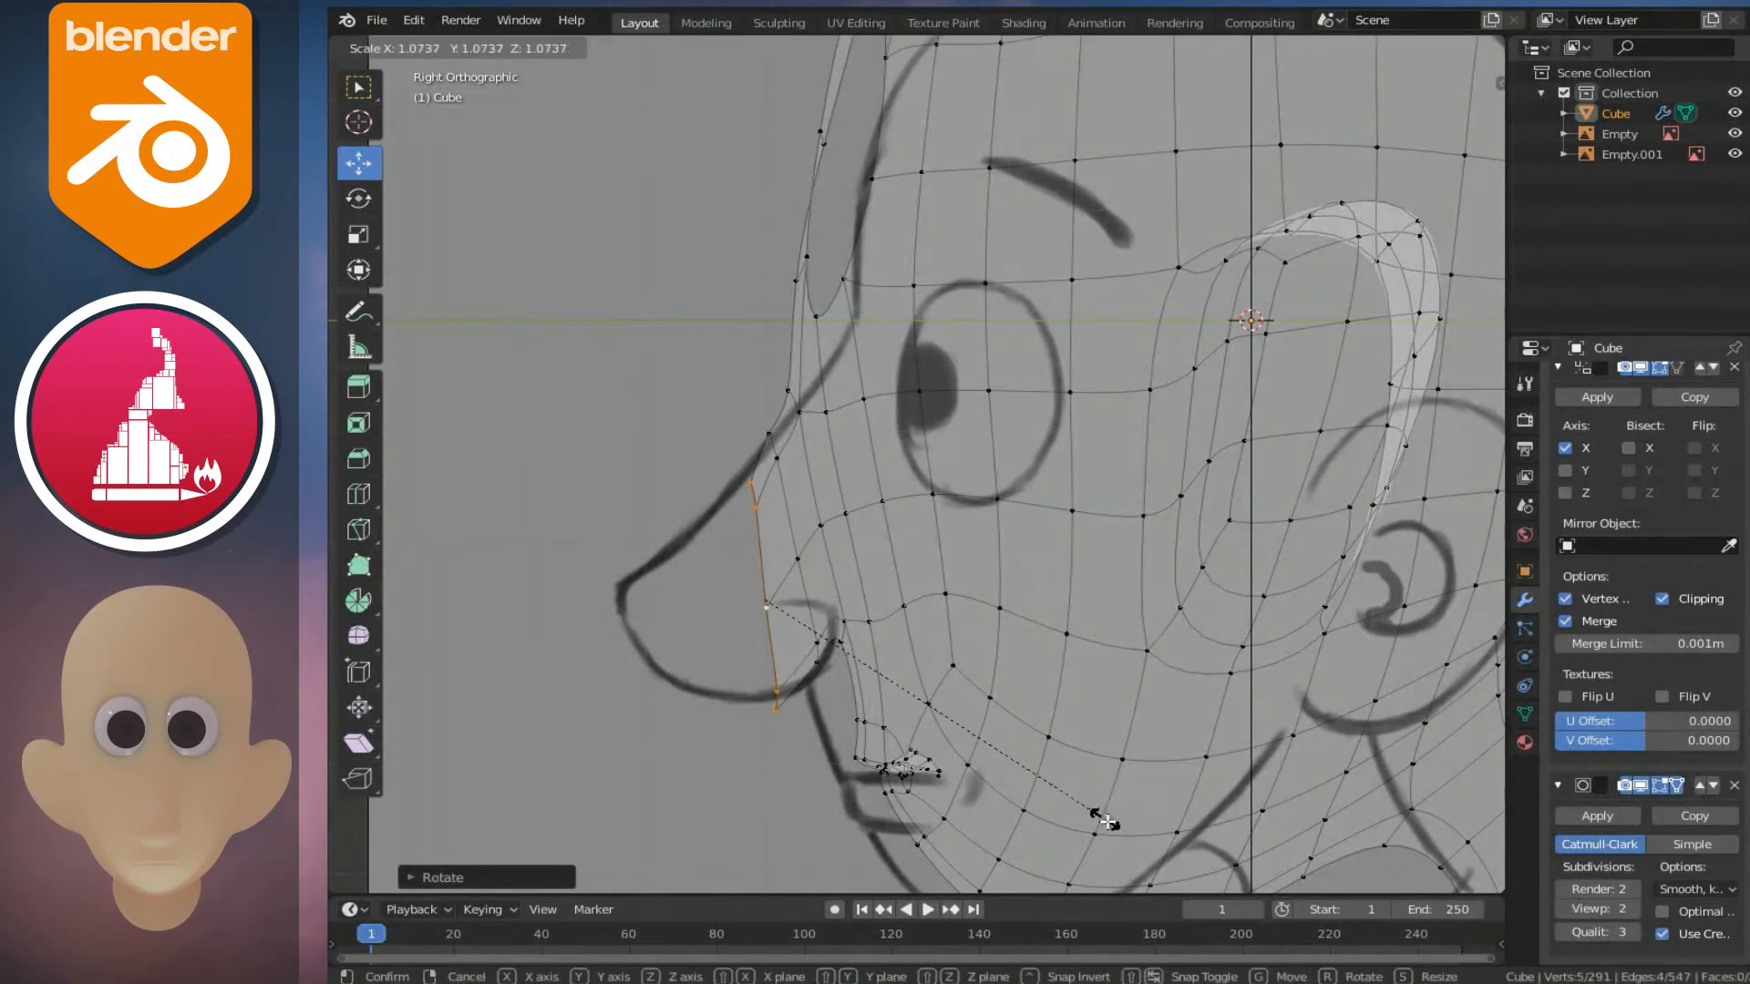
key(g)
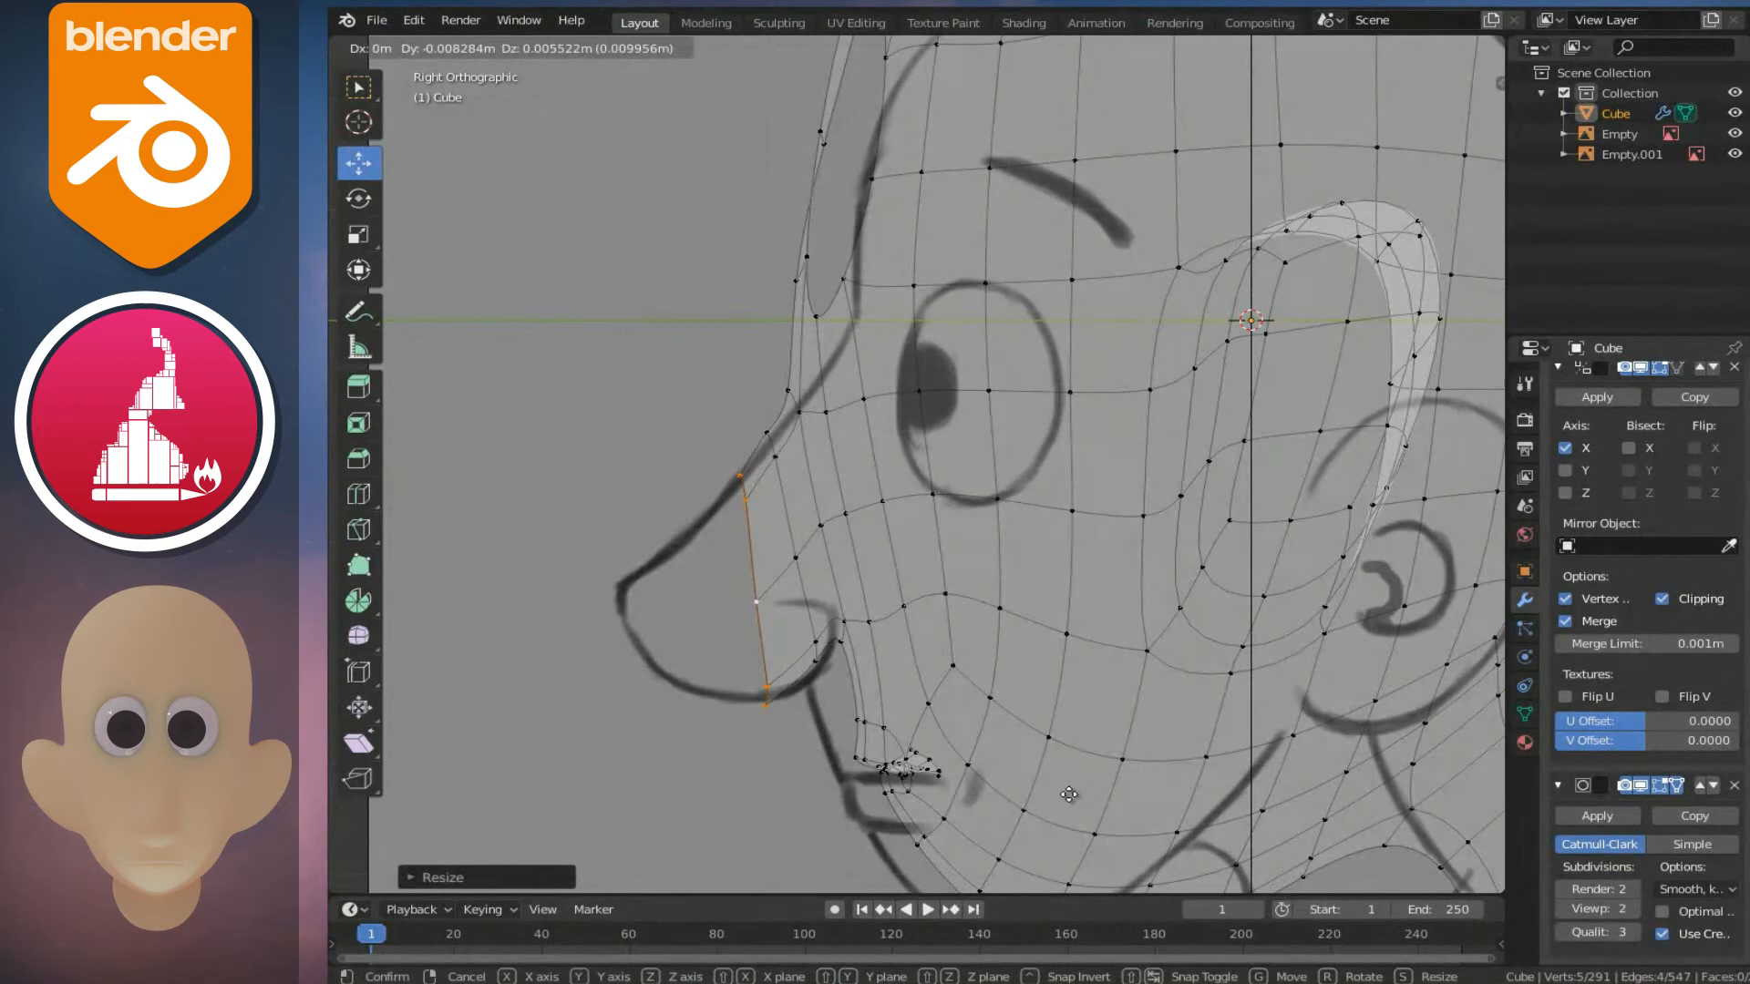
click(1065, 795)
- Extrude a third nose loop forward, then scale it down and shift it upward and slightly forward to match the side sketch's outline
key(e)
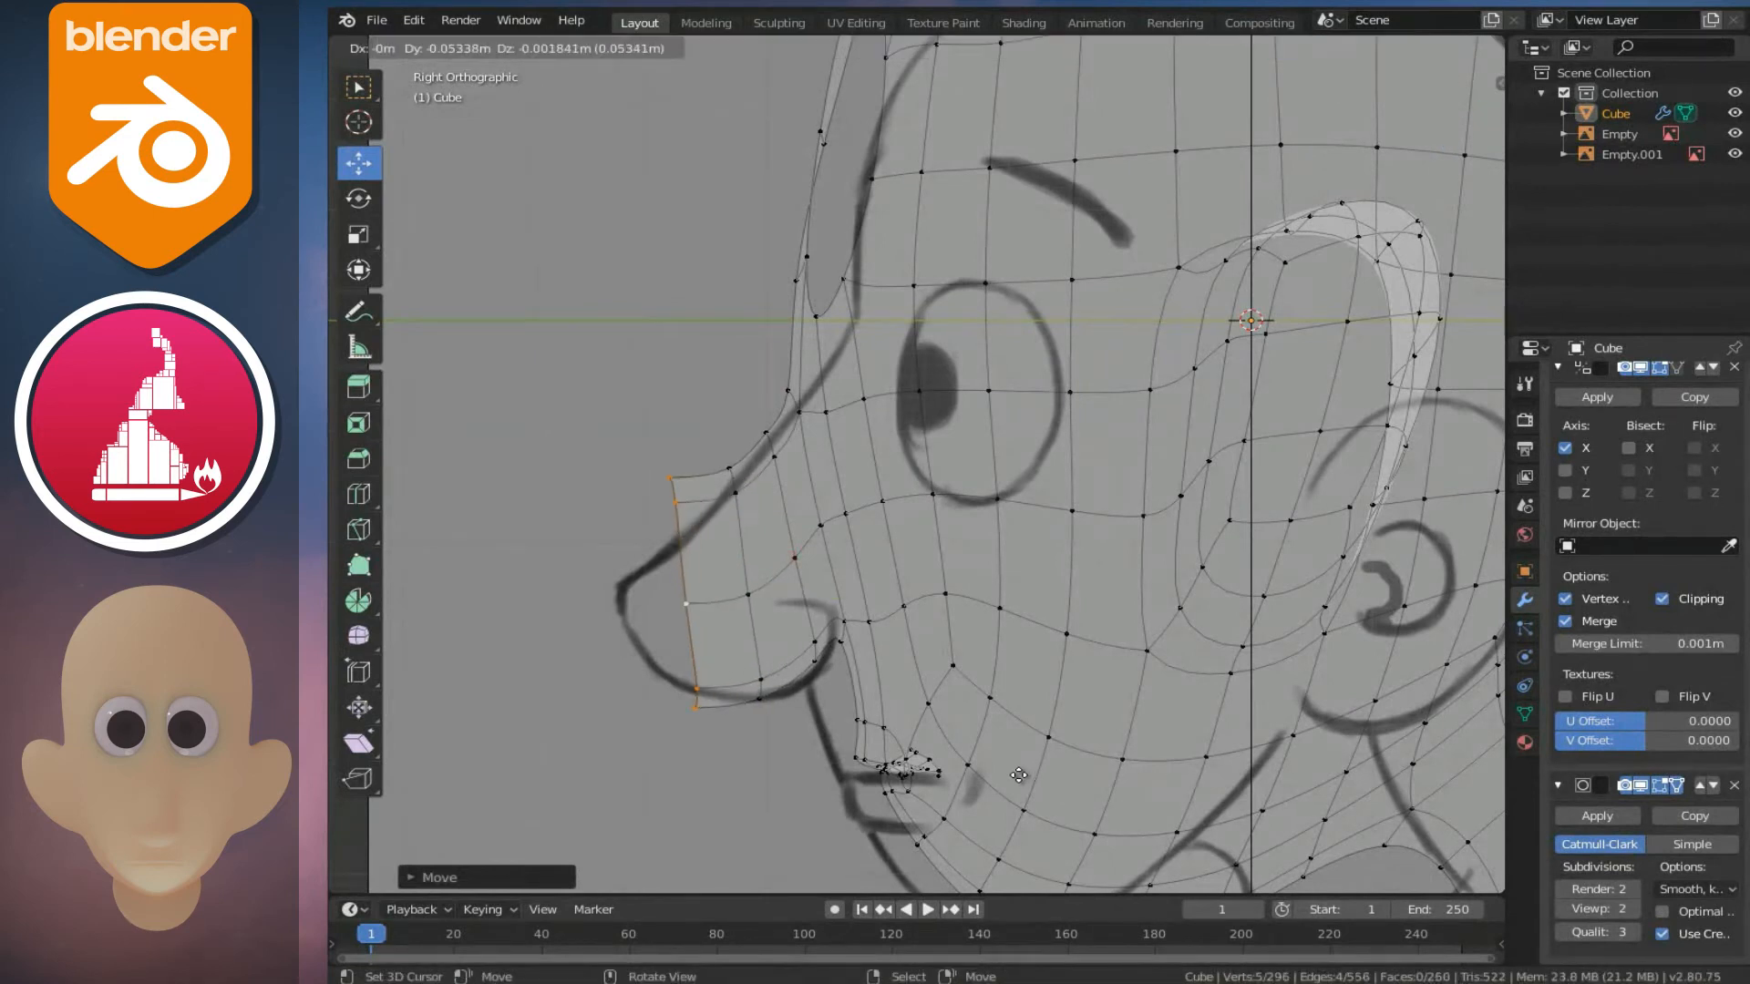
click(1034, 818)
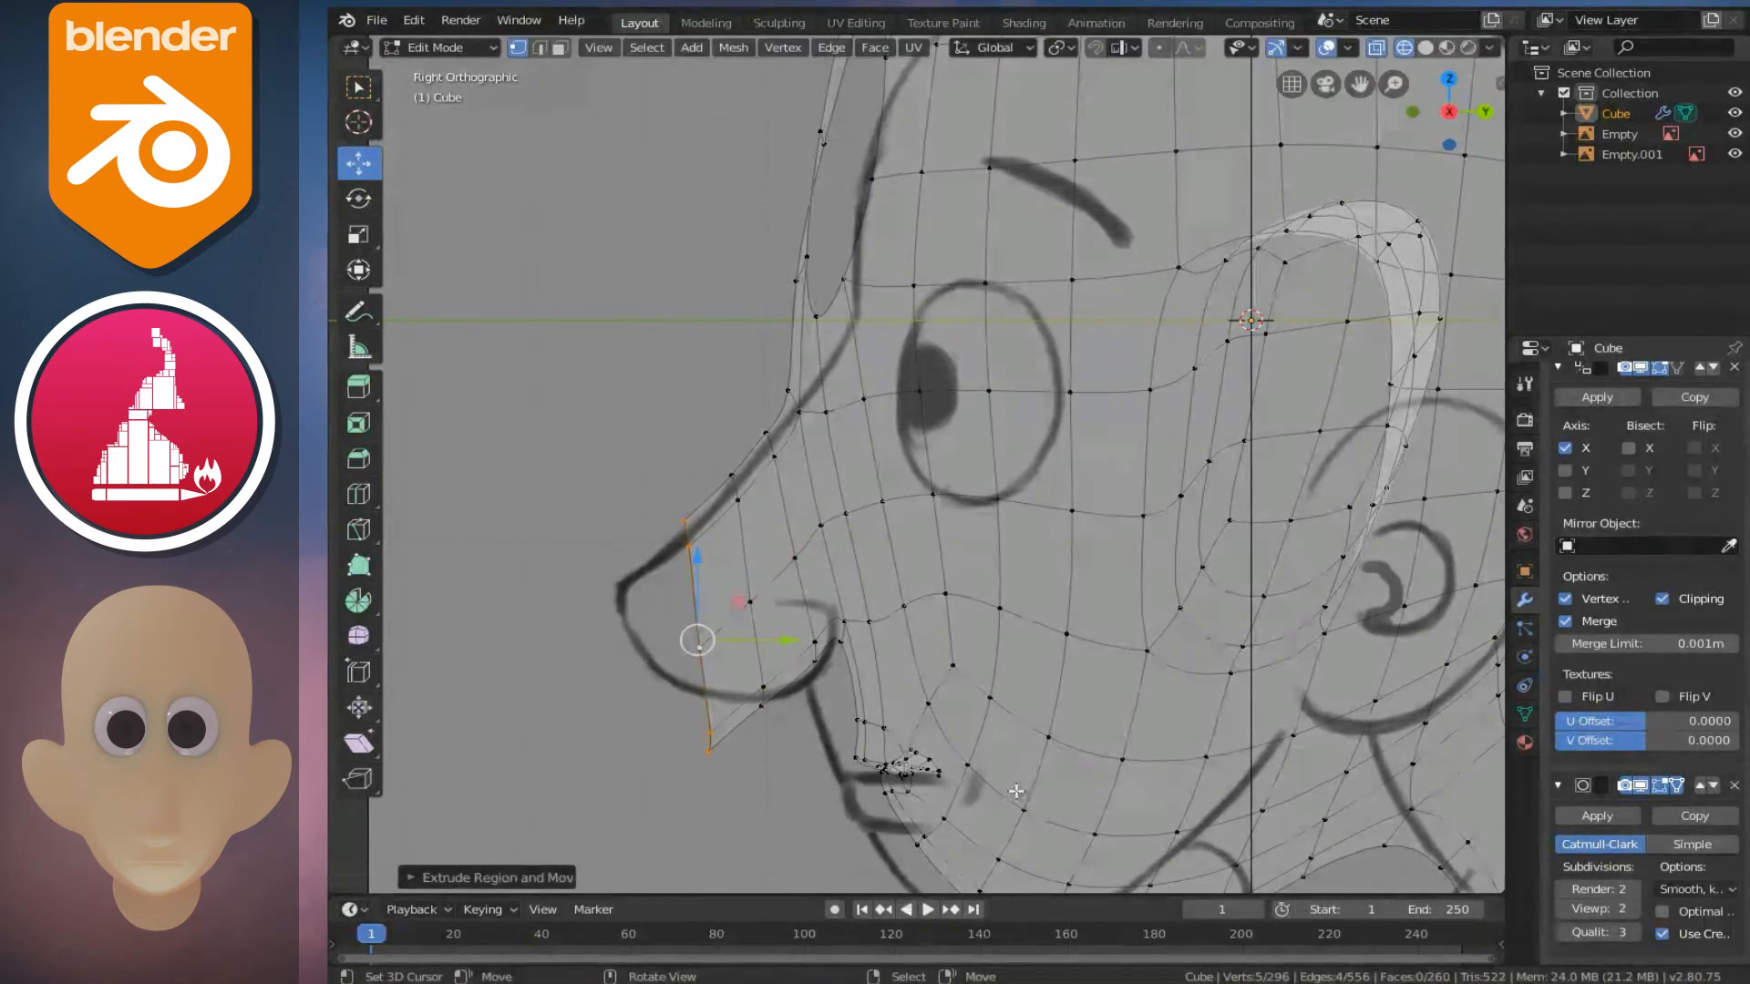
key(s)
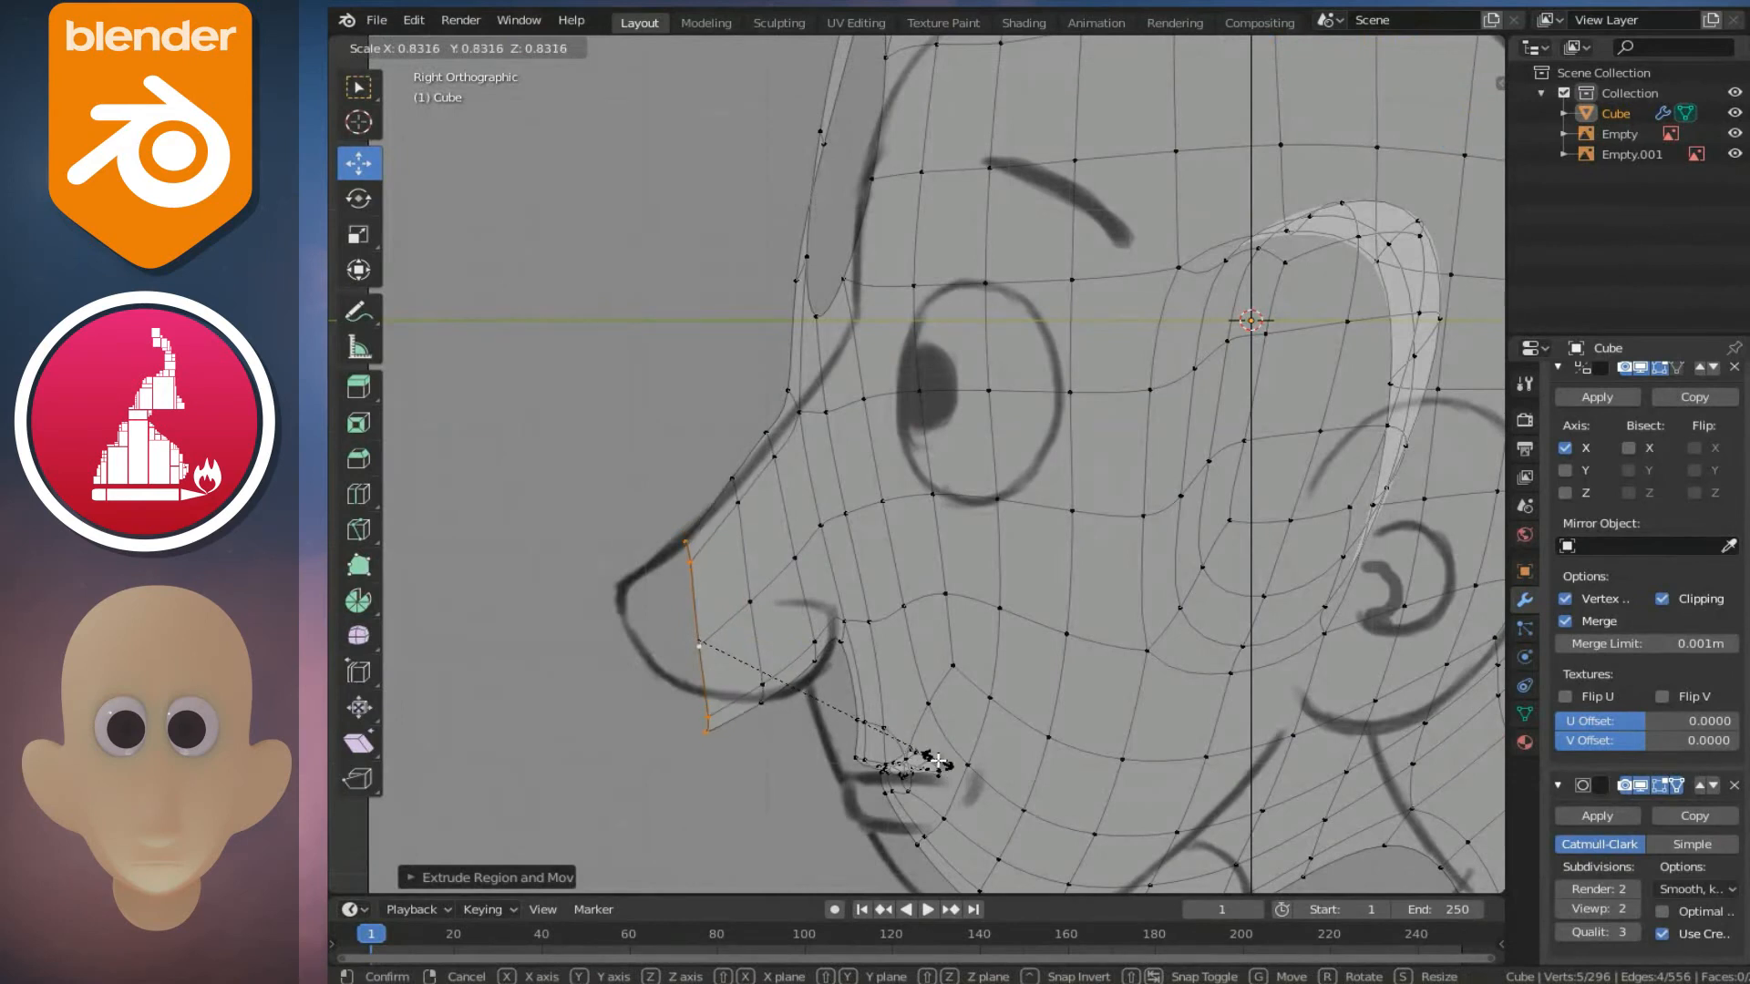
click(937, 761)
key(g)
key(z)
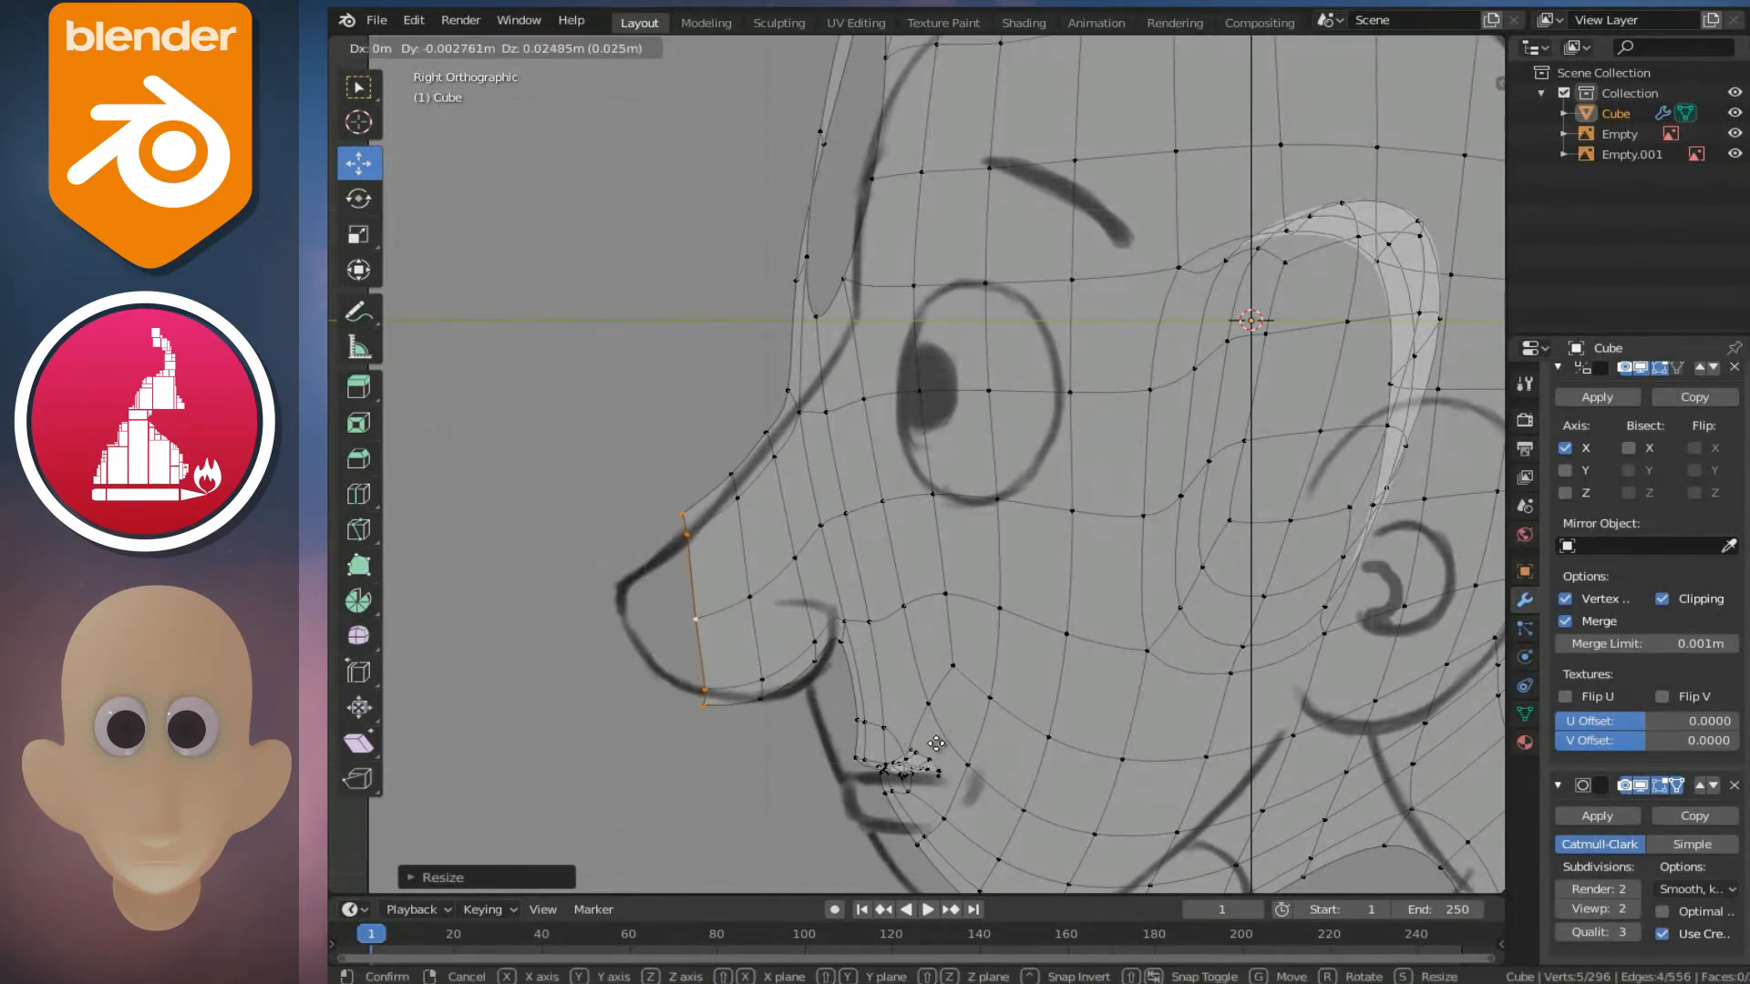
click(1014, 739)
key(s)
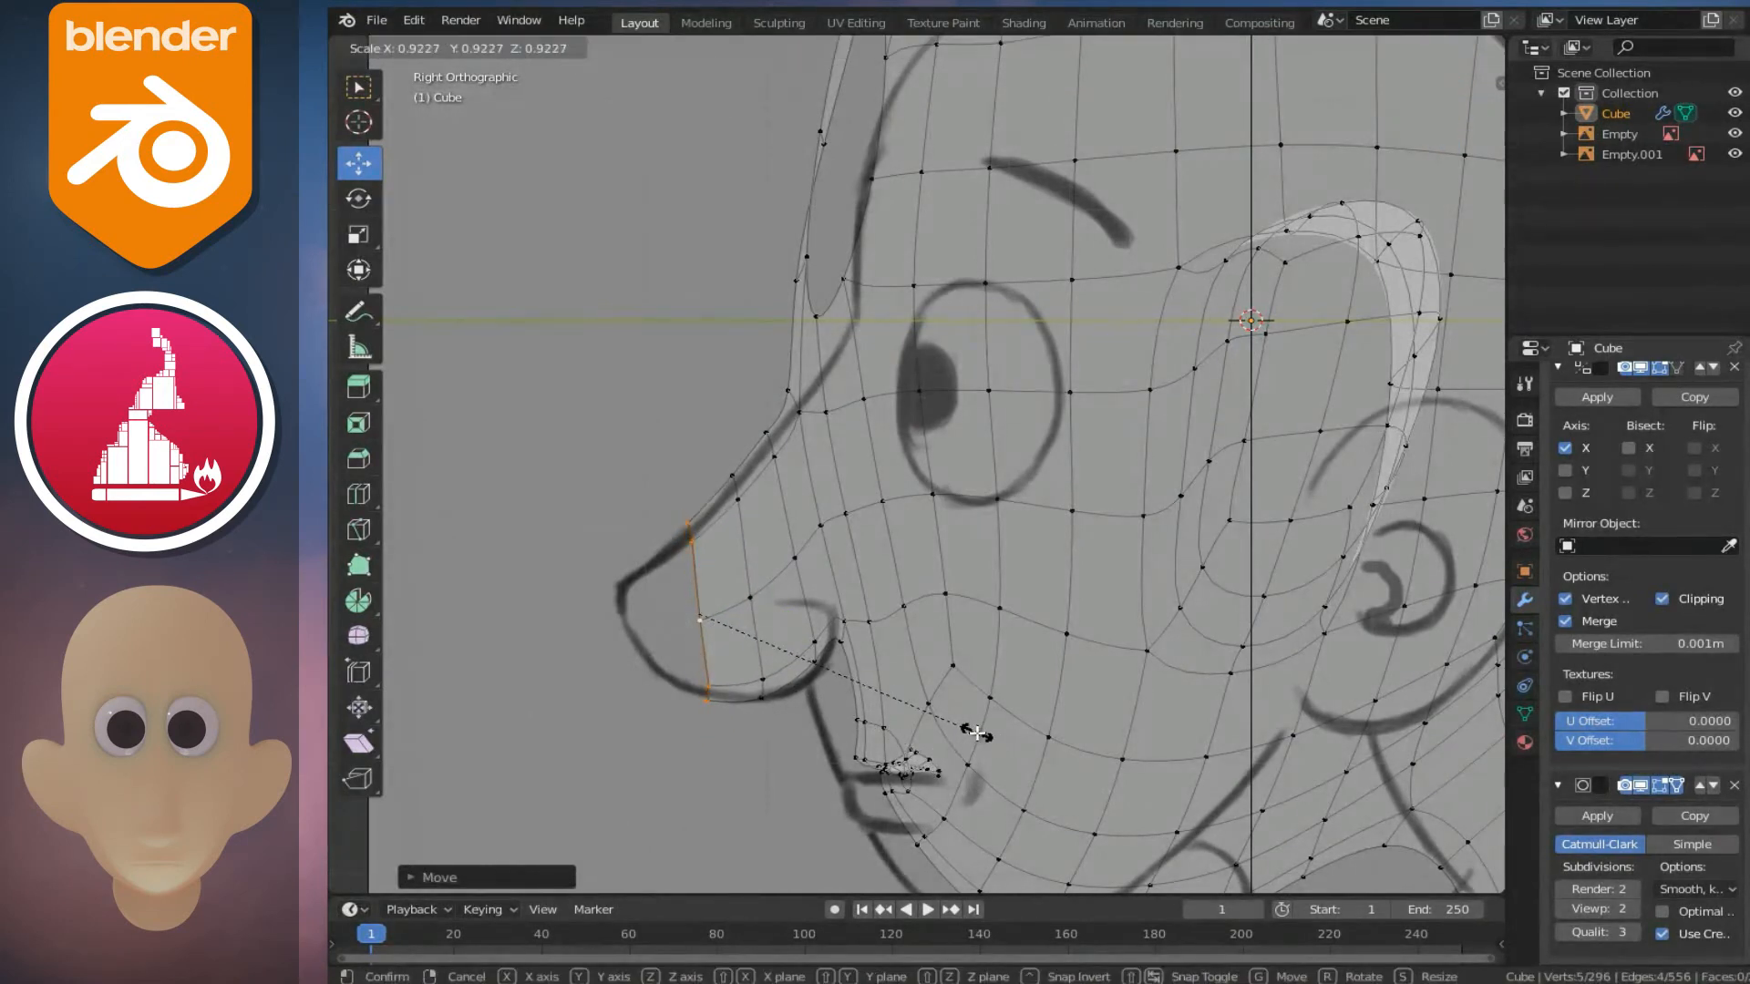
click(975, 734)
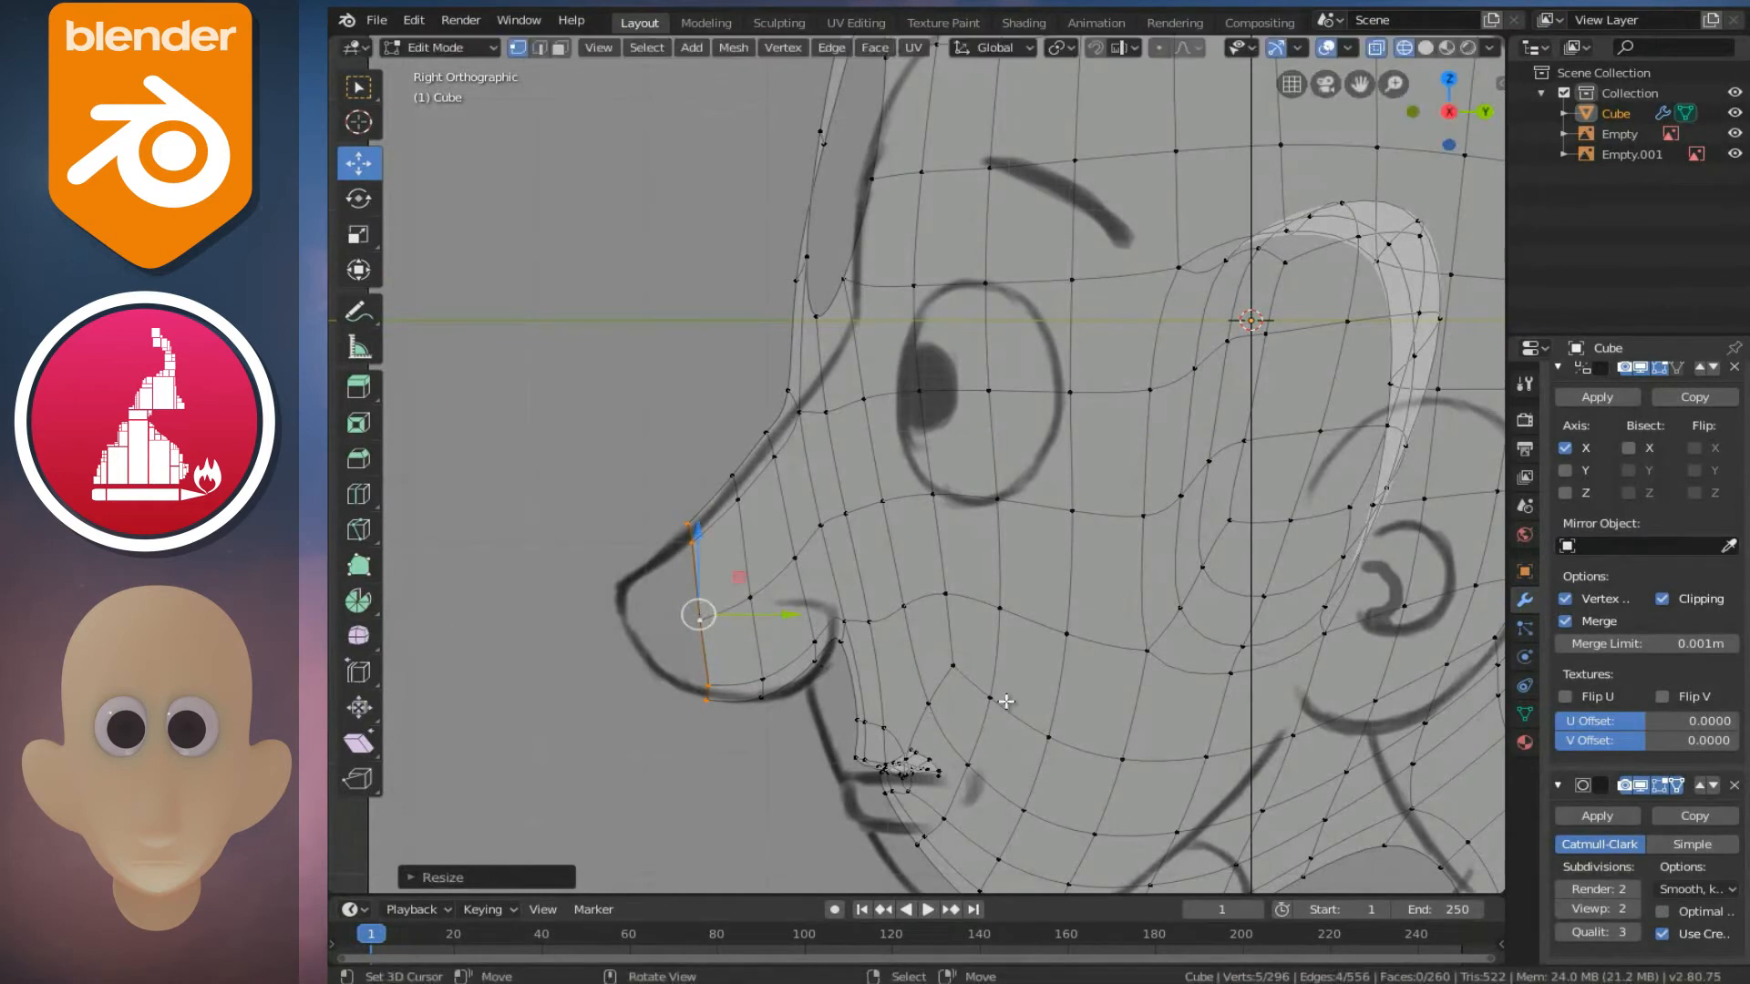
- Extrude another nose loop forward toward the tip and scale it to about 0.58 to fit the sketched nose
key(e)
click(975, 721)
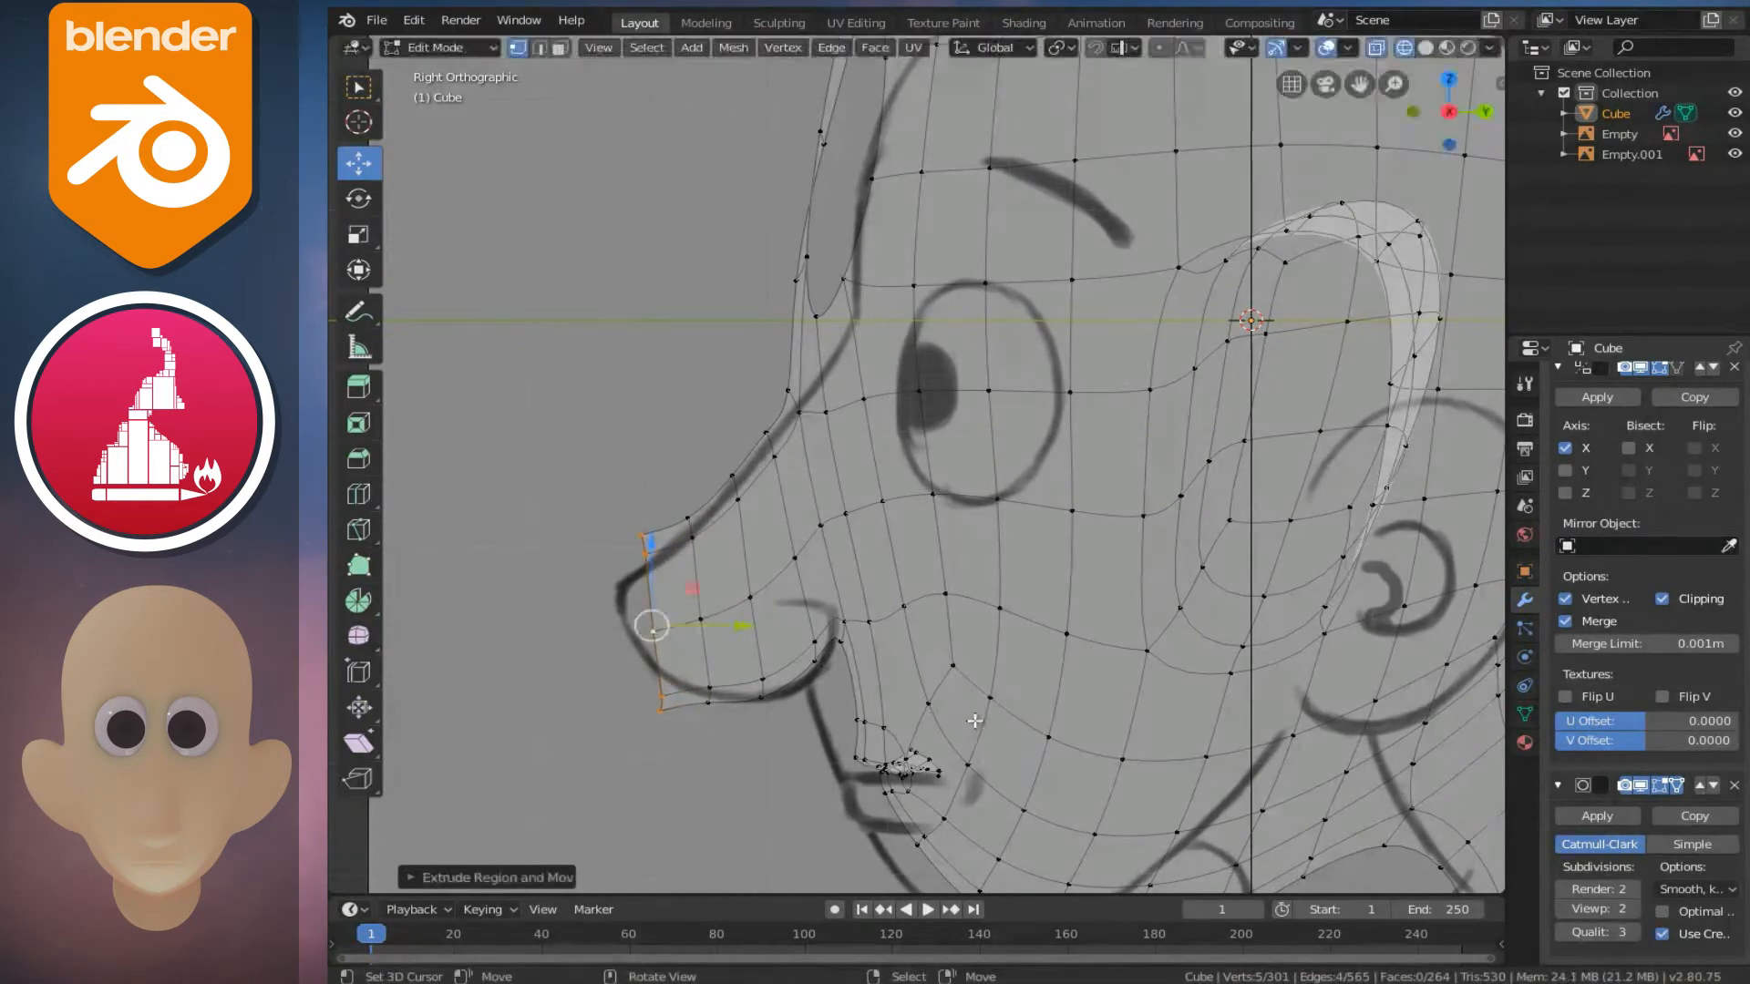
key(s)
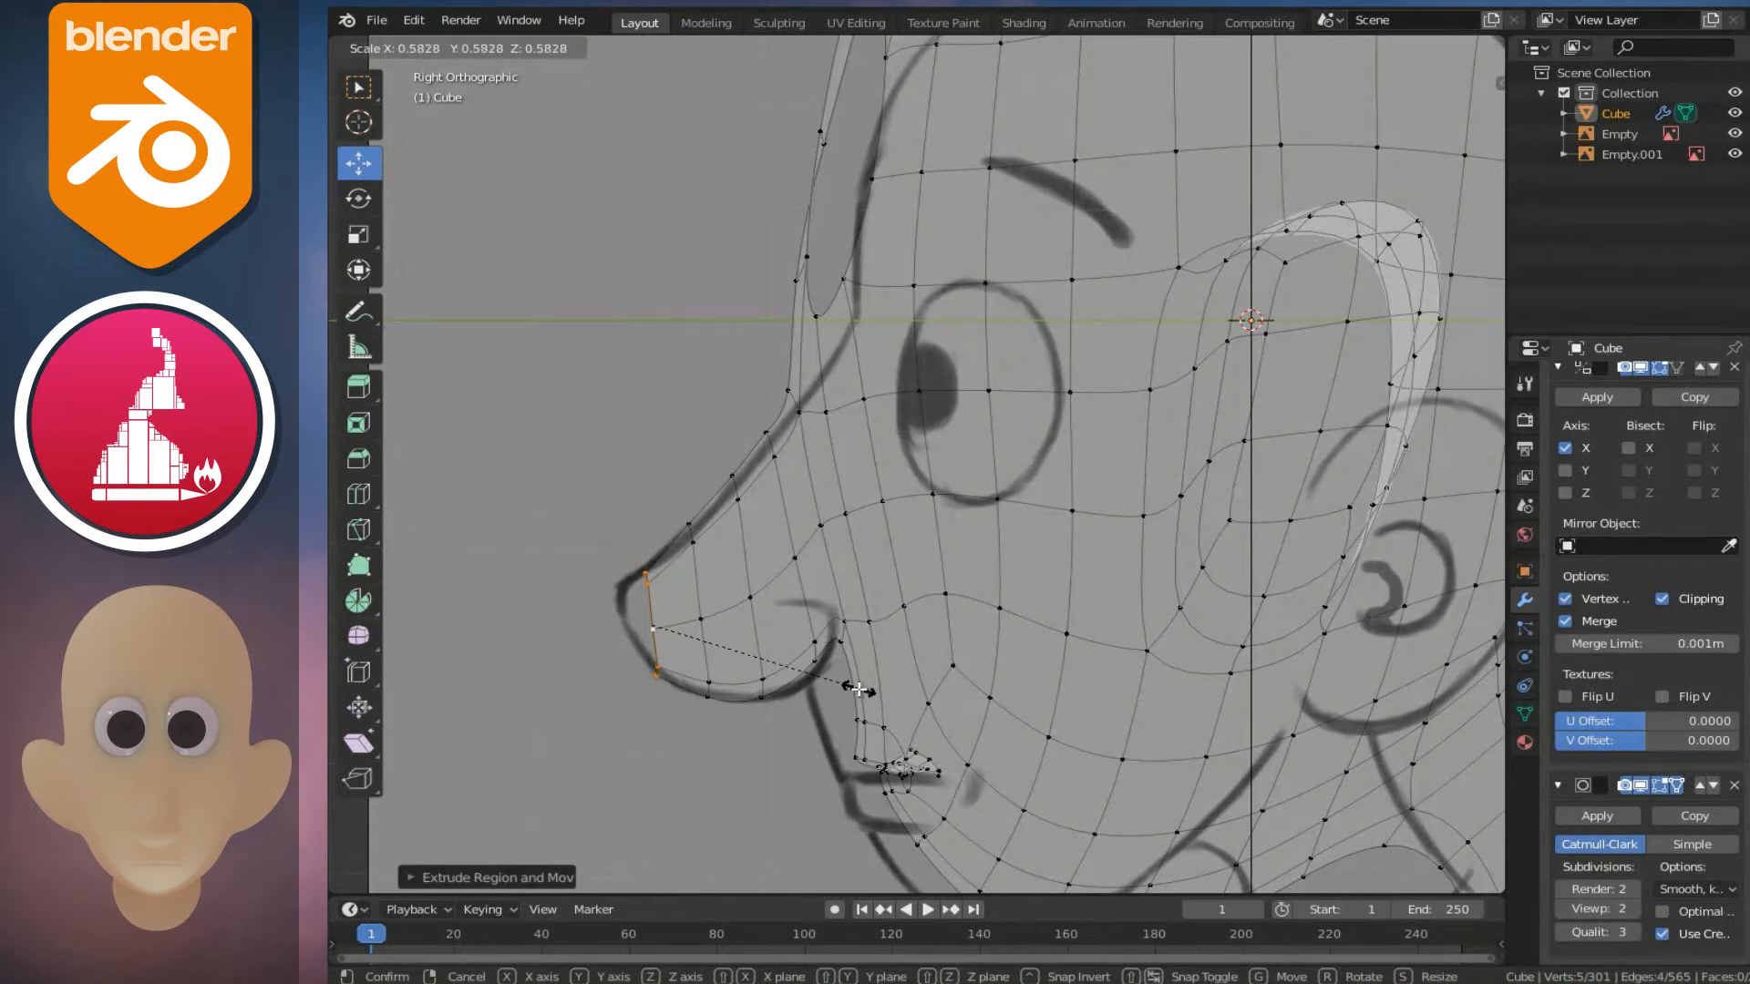
click(859, 690)
- Extrude the last nose loop a short way forward to the sketched tip and shrink it slightly
key(e)
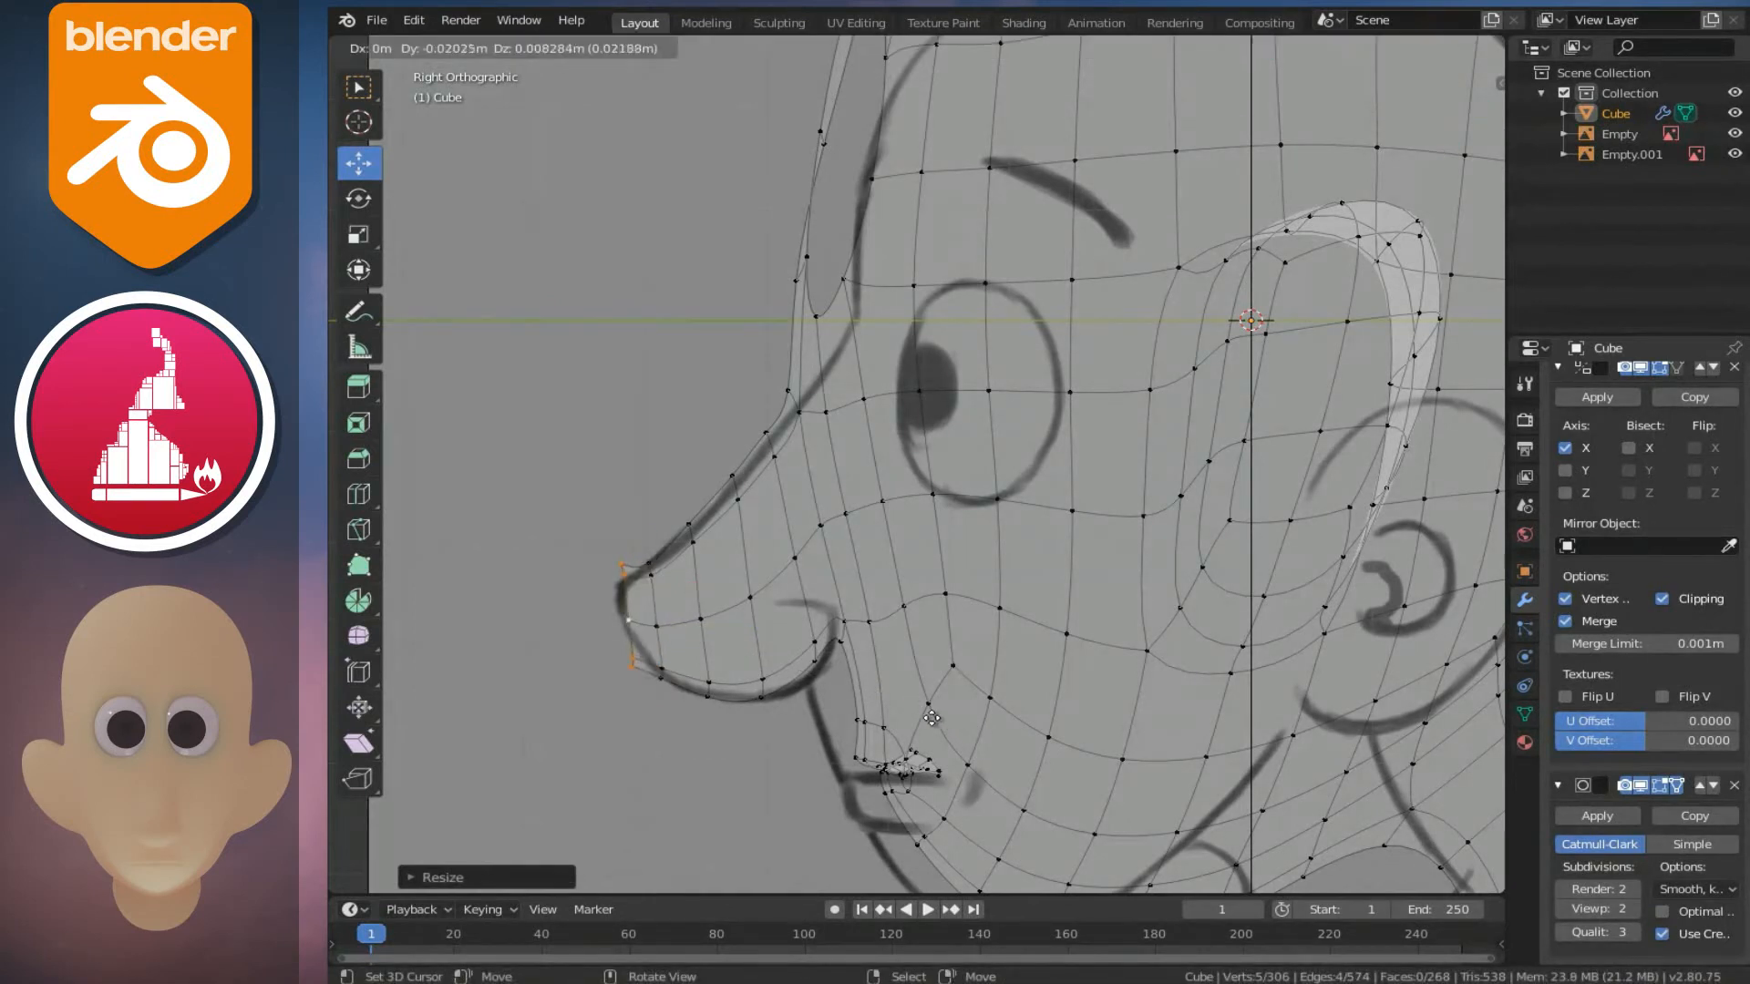
click(942, 726)
key(s)
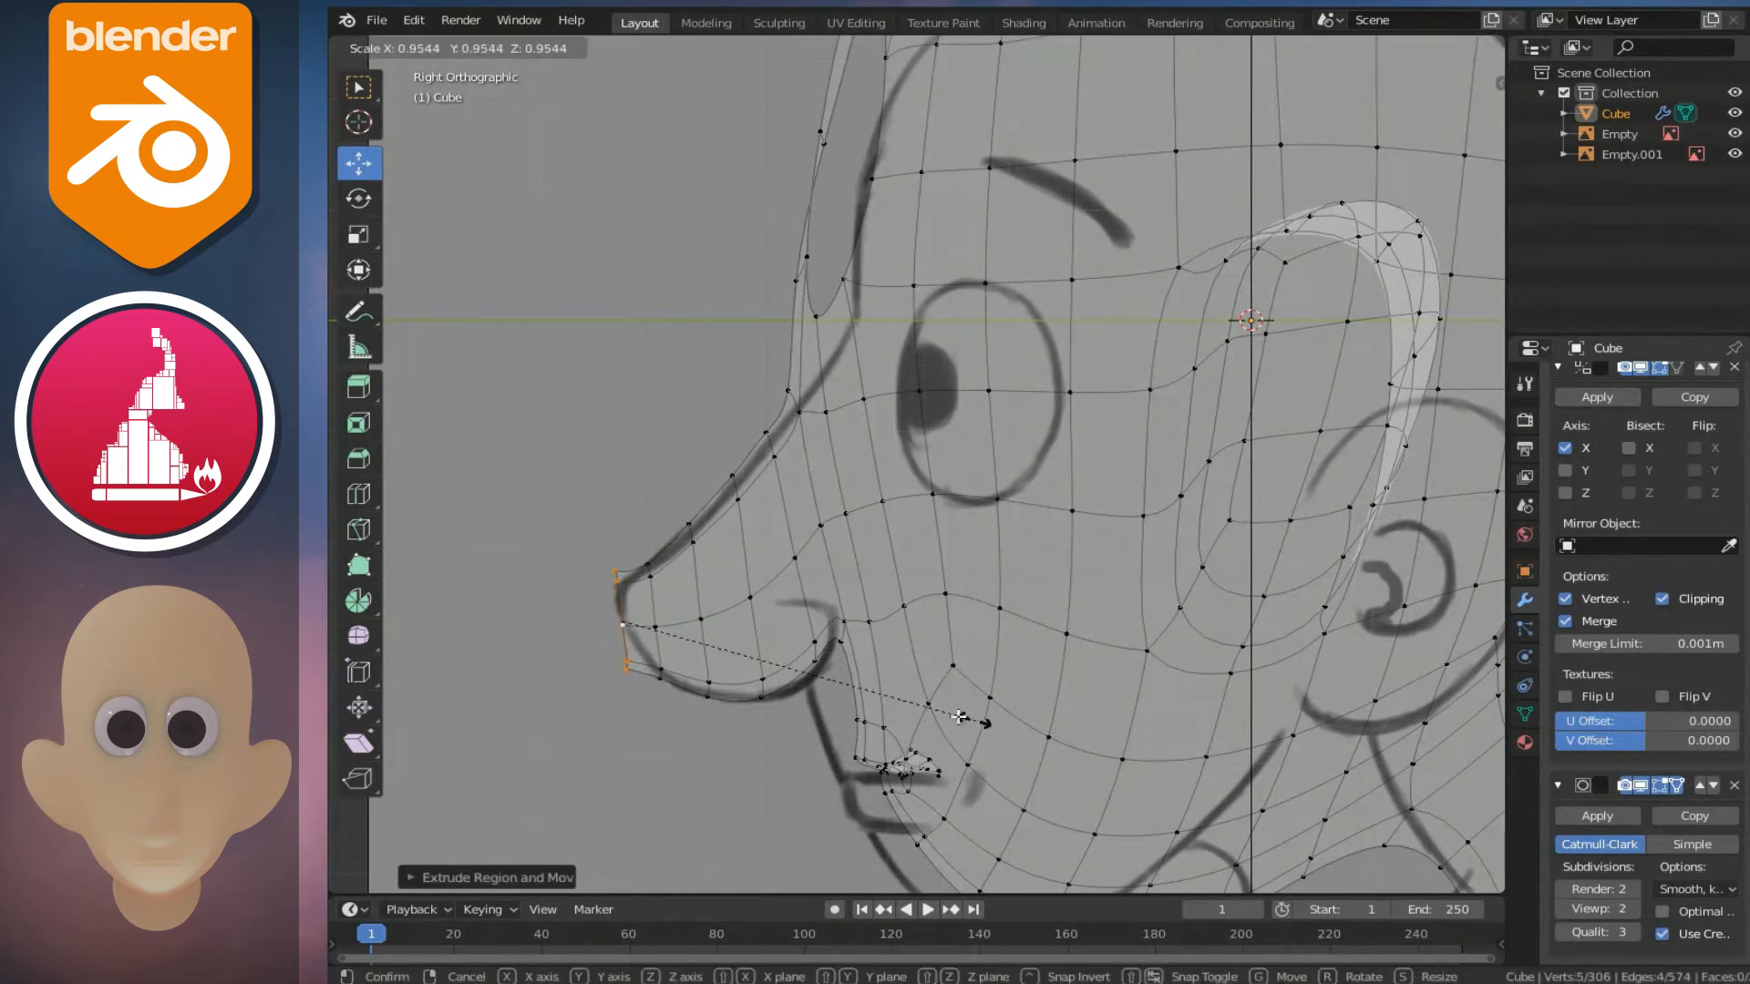
click(900, 693)
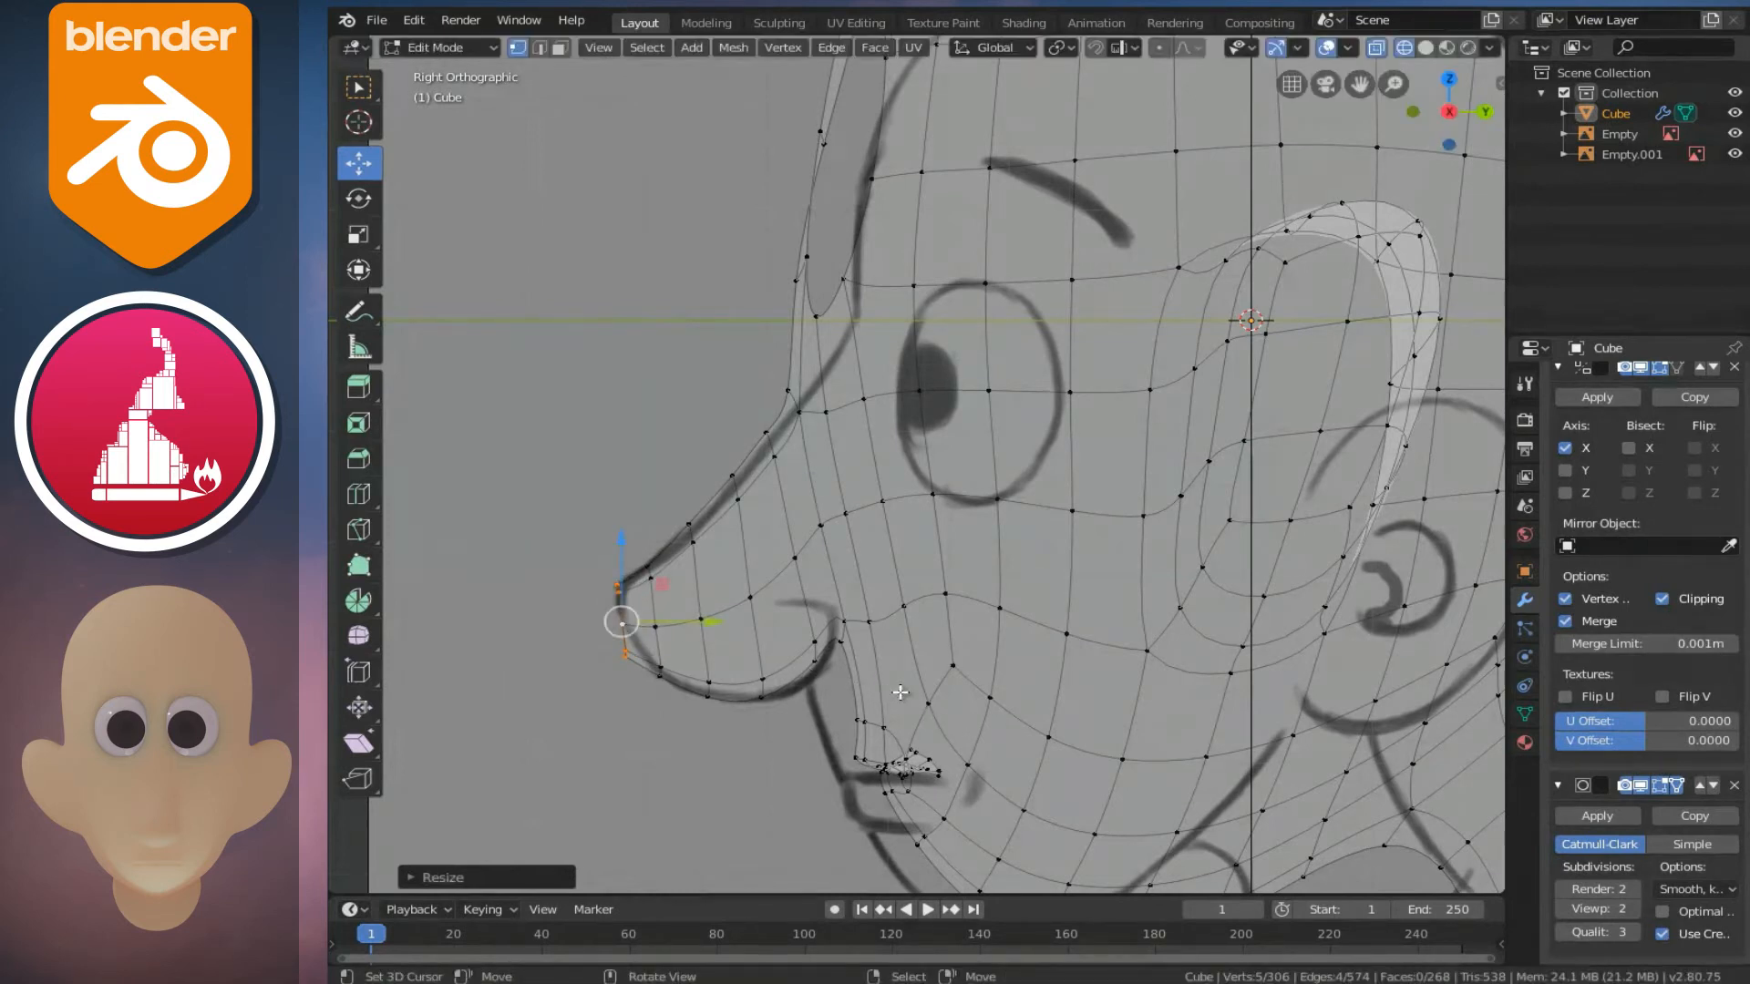
- In shaded front view, move the side vertex of the nose's outer loop outward along X to widen the nostril area
key(KP_1)
key(shift+z)
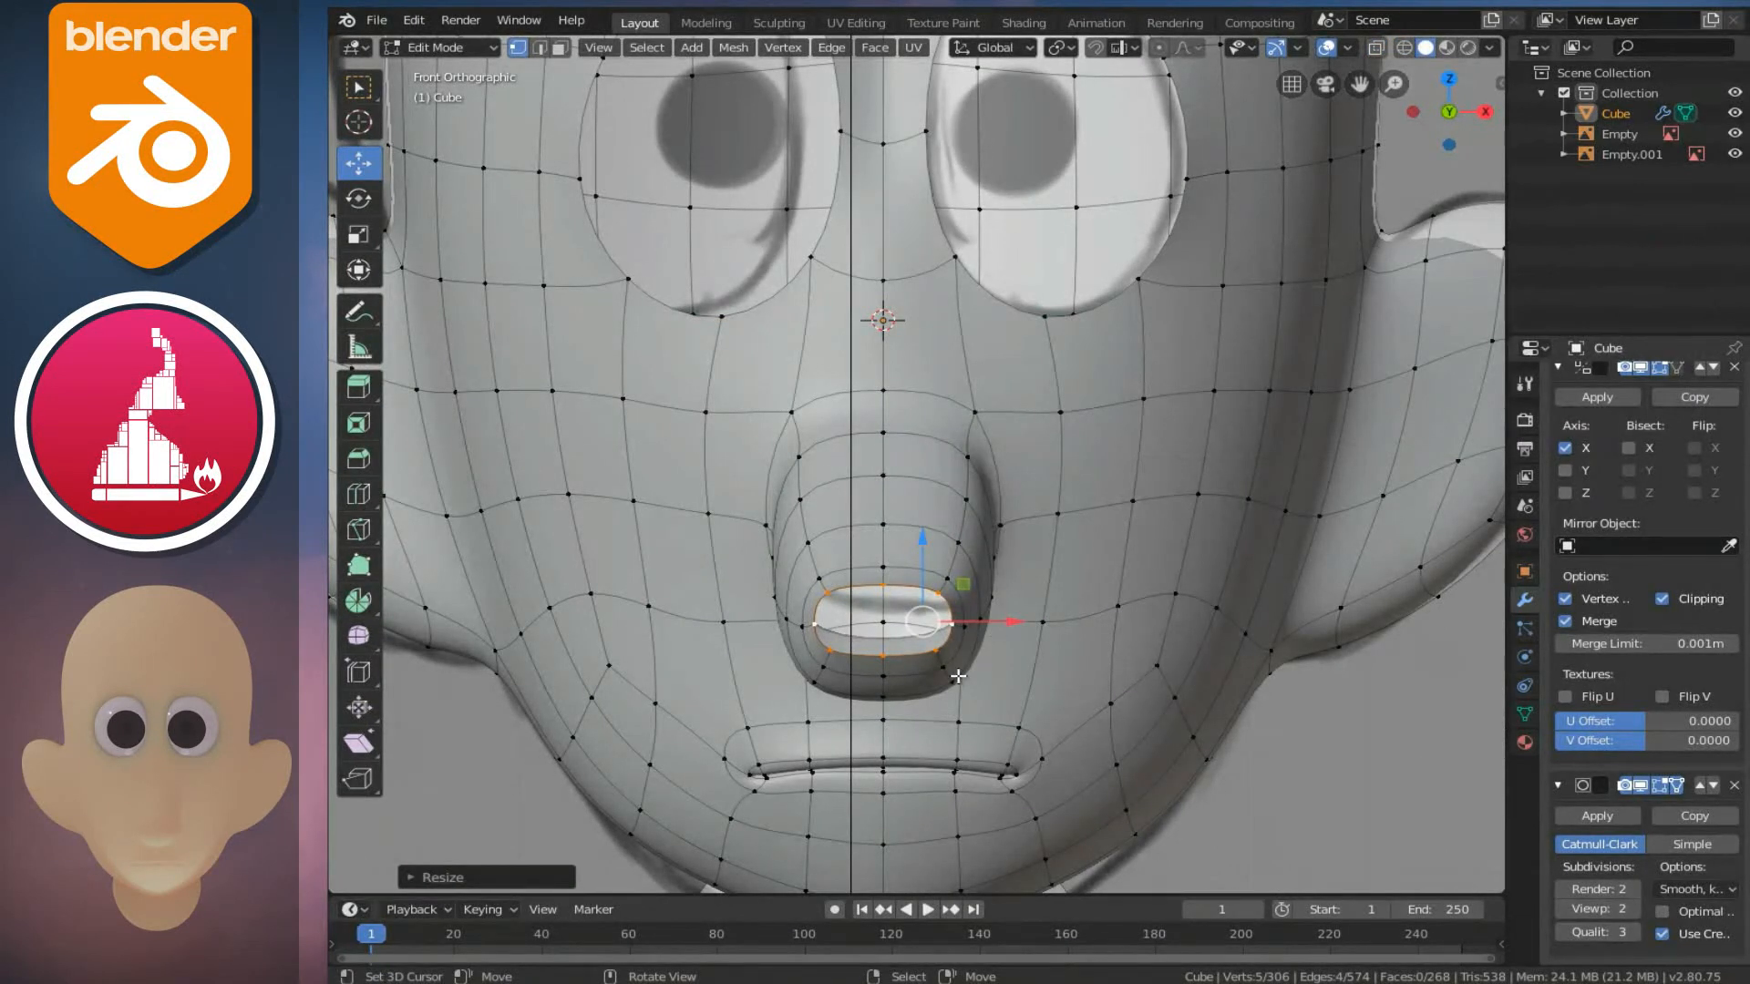
mouse_move(1043, 673)
middle_down()
mouse_move(1048, 642)
mouse_move(1021, 651)
middle_up()
key(KP_1)
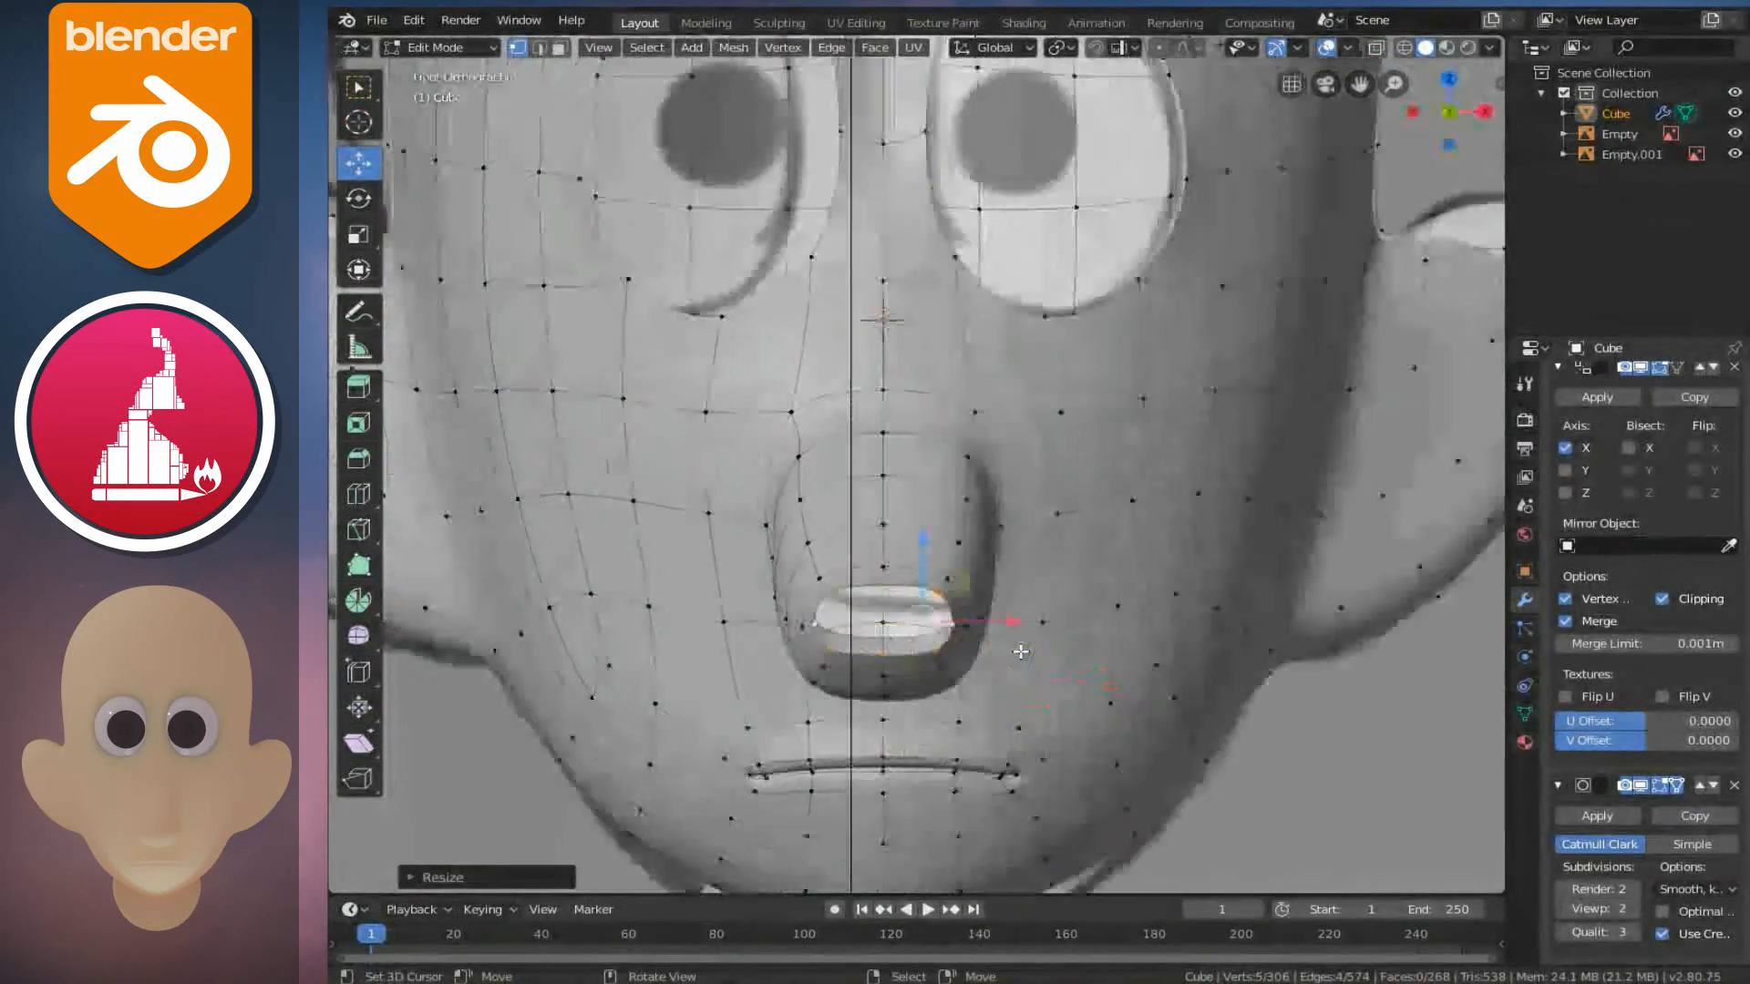
scroll(1017, 651, up, 4)
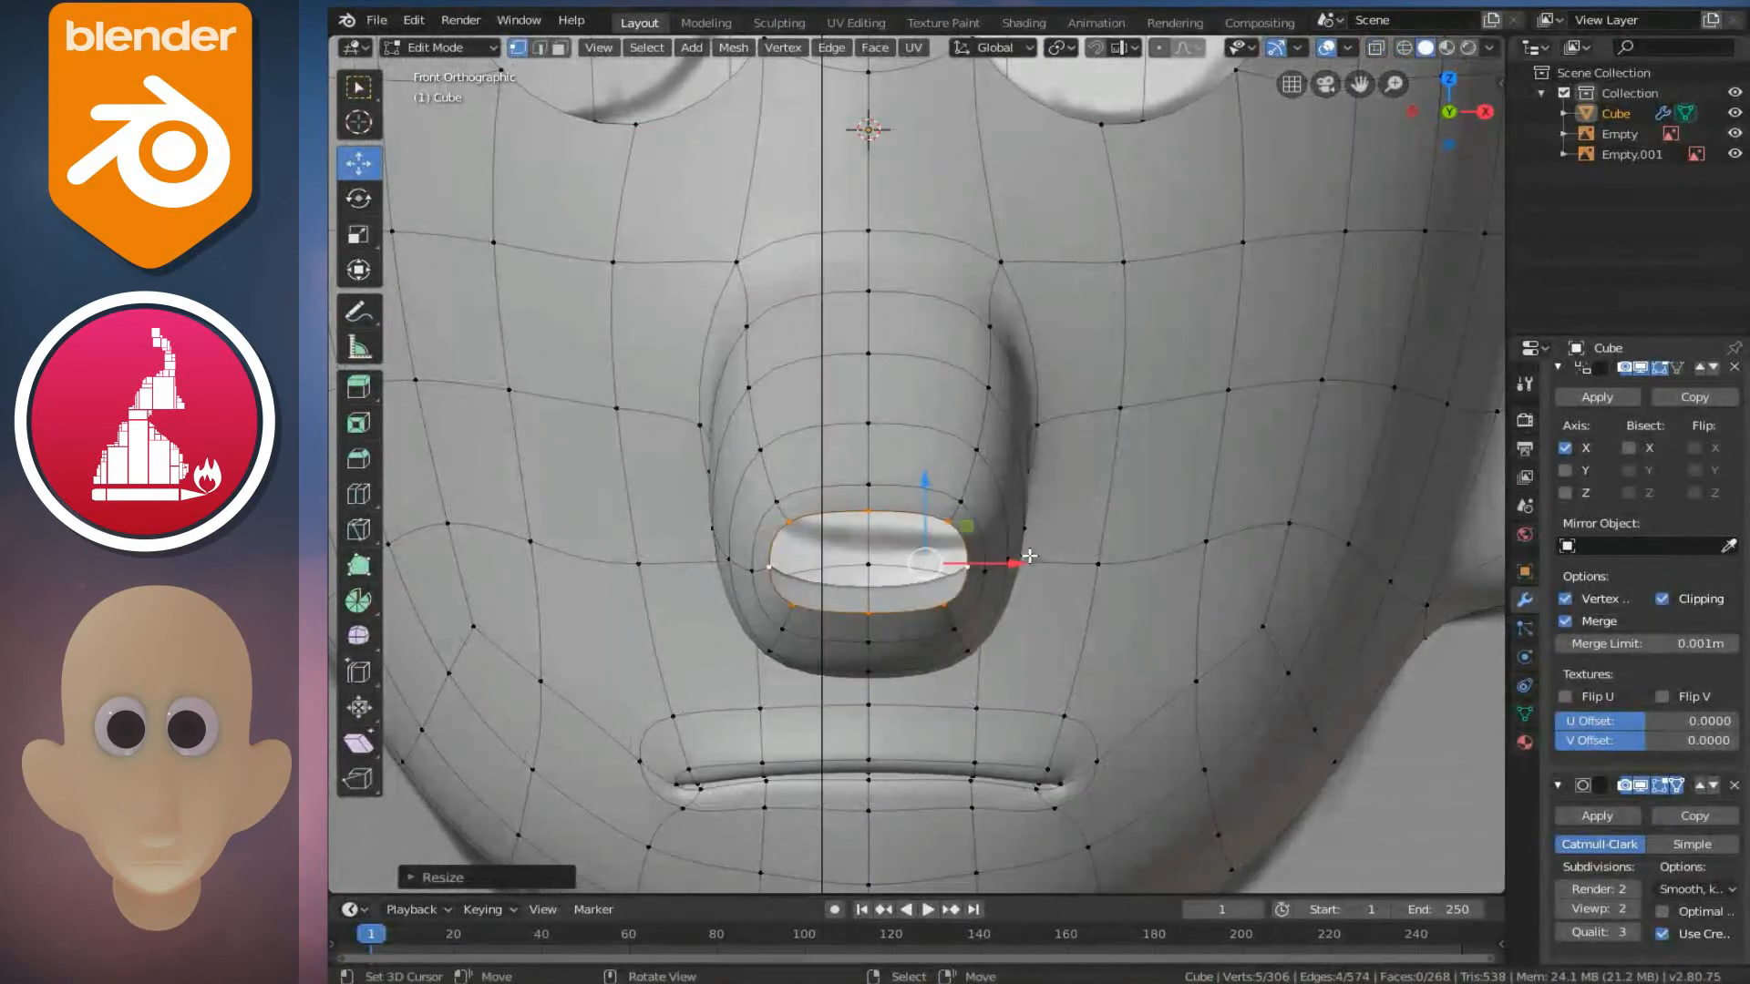
click(1024, 562)
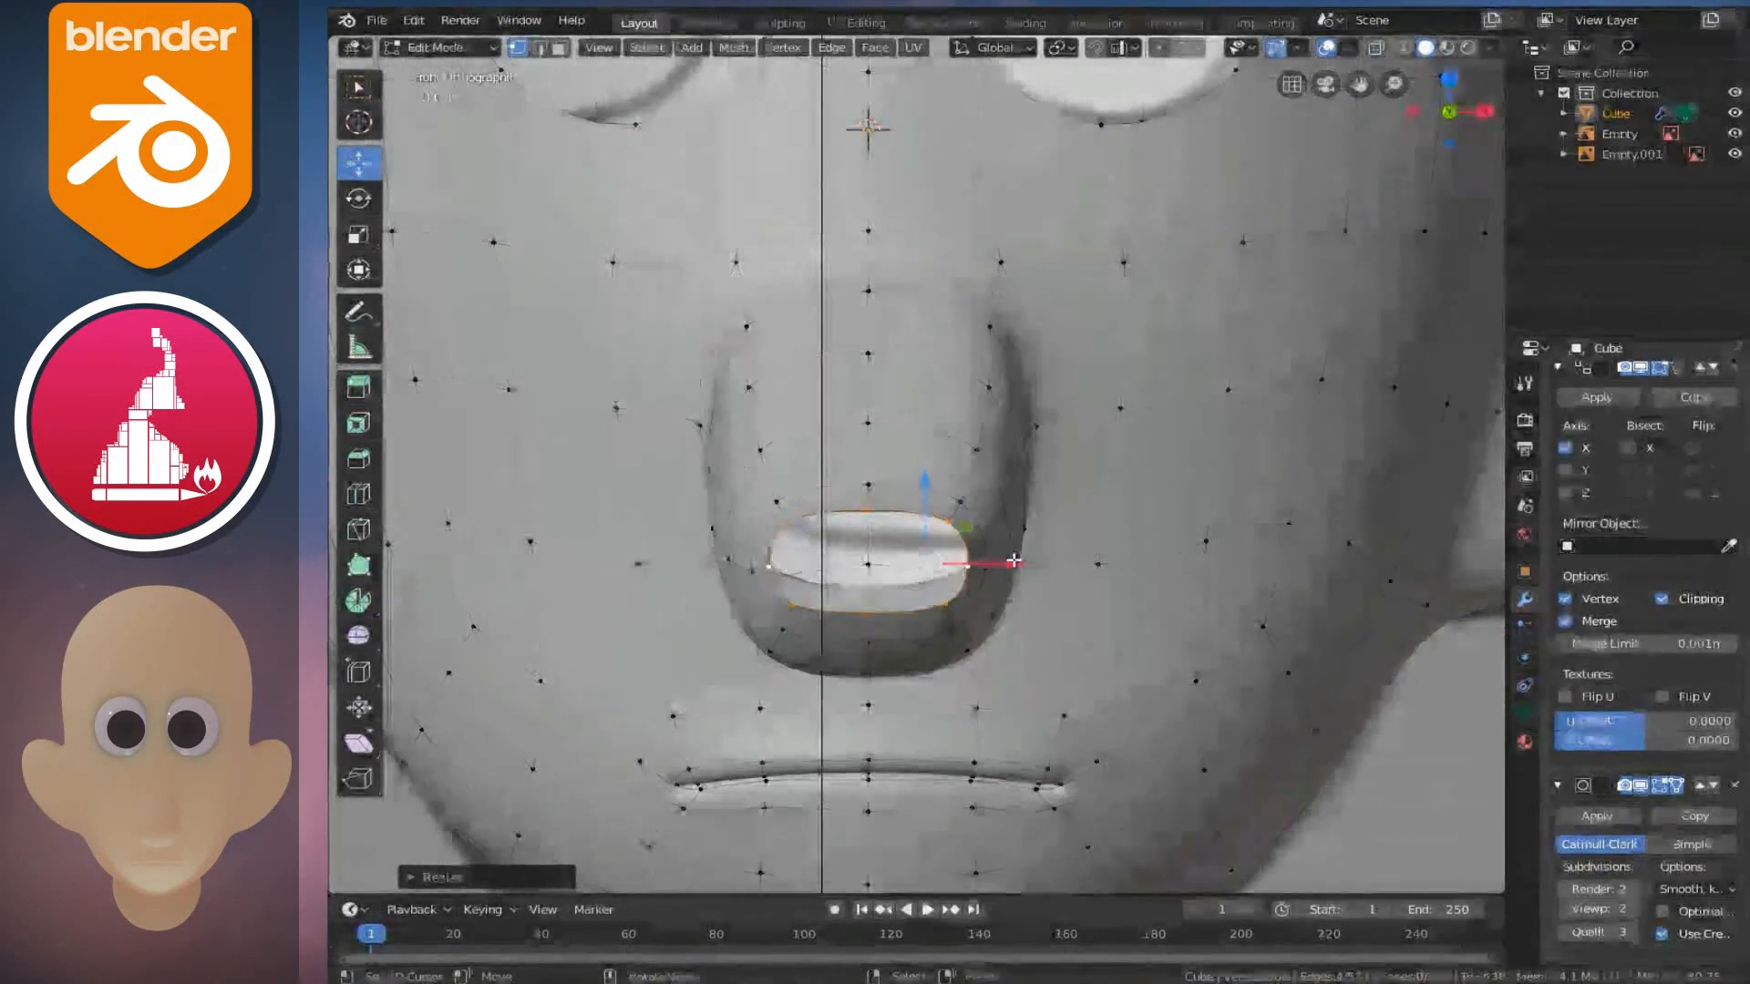
key(alt+z)
drag(1114, 569, 1185, 576)
key(shift+z)
- Move the side vertex of the loop just behind the nose opening outward along X
right_click(989, 571)
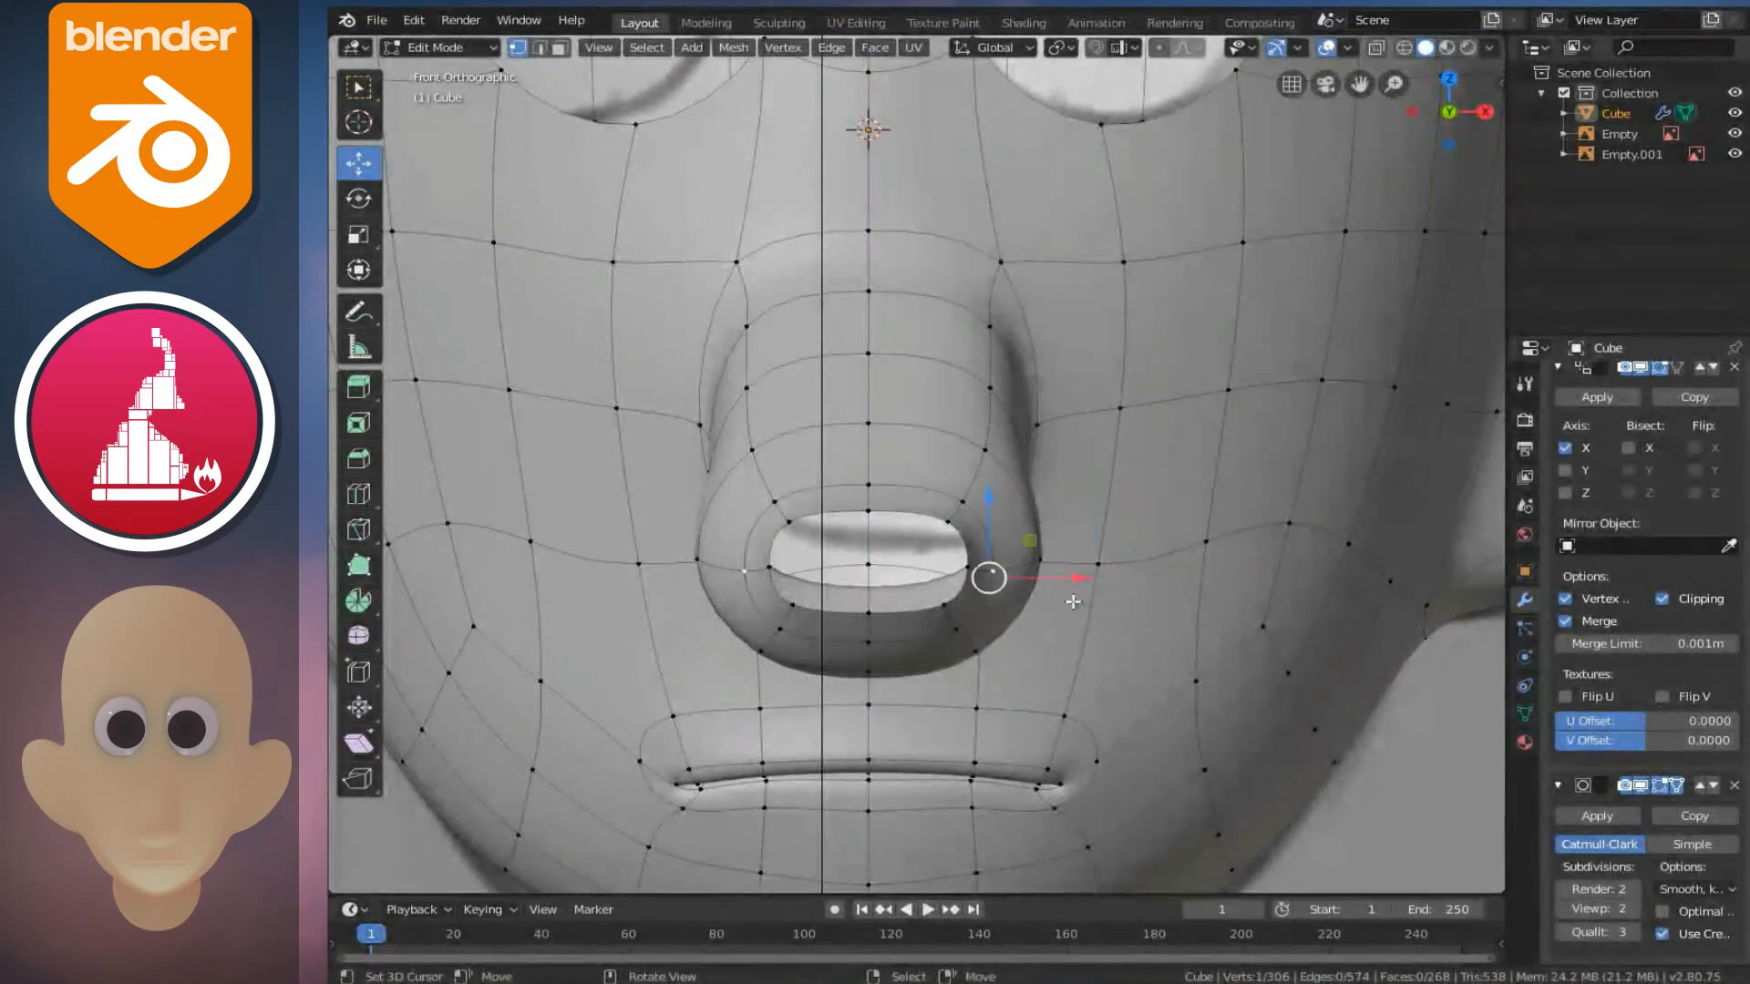
key(shift+z)
drag(1080, 580, 1137, 580)
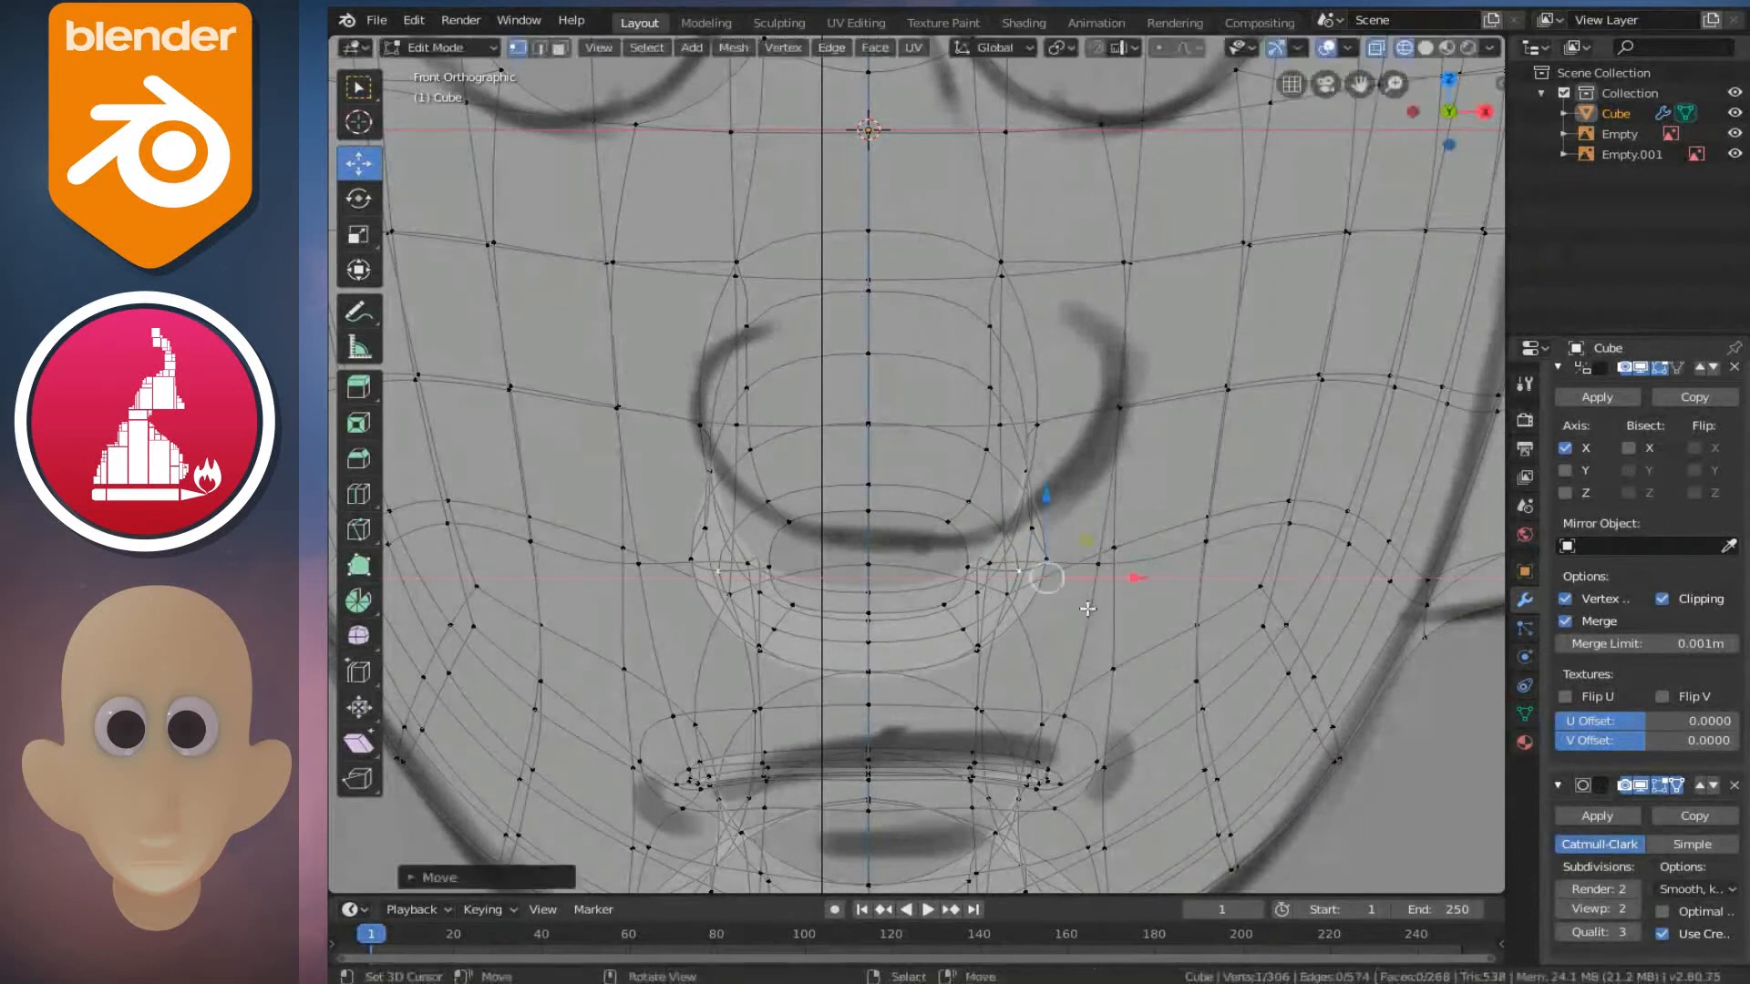
key(shift+z)
- Raise the midline vertices of the loops above the nose opening along Z to round the bridge
right_click(866, 483)
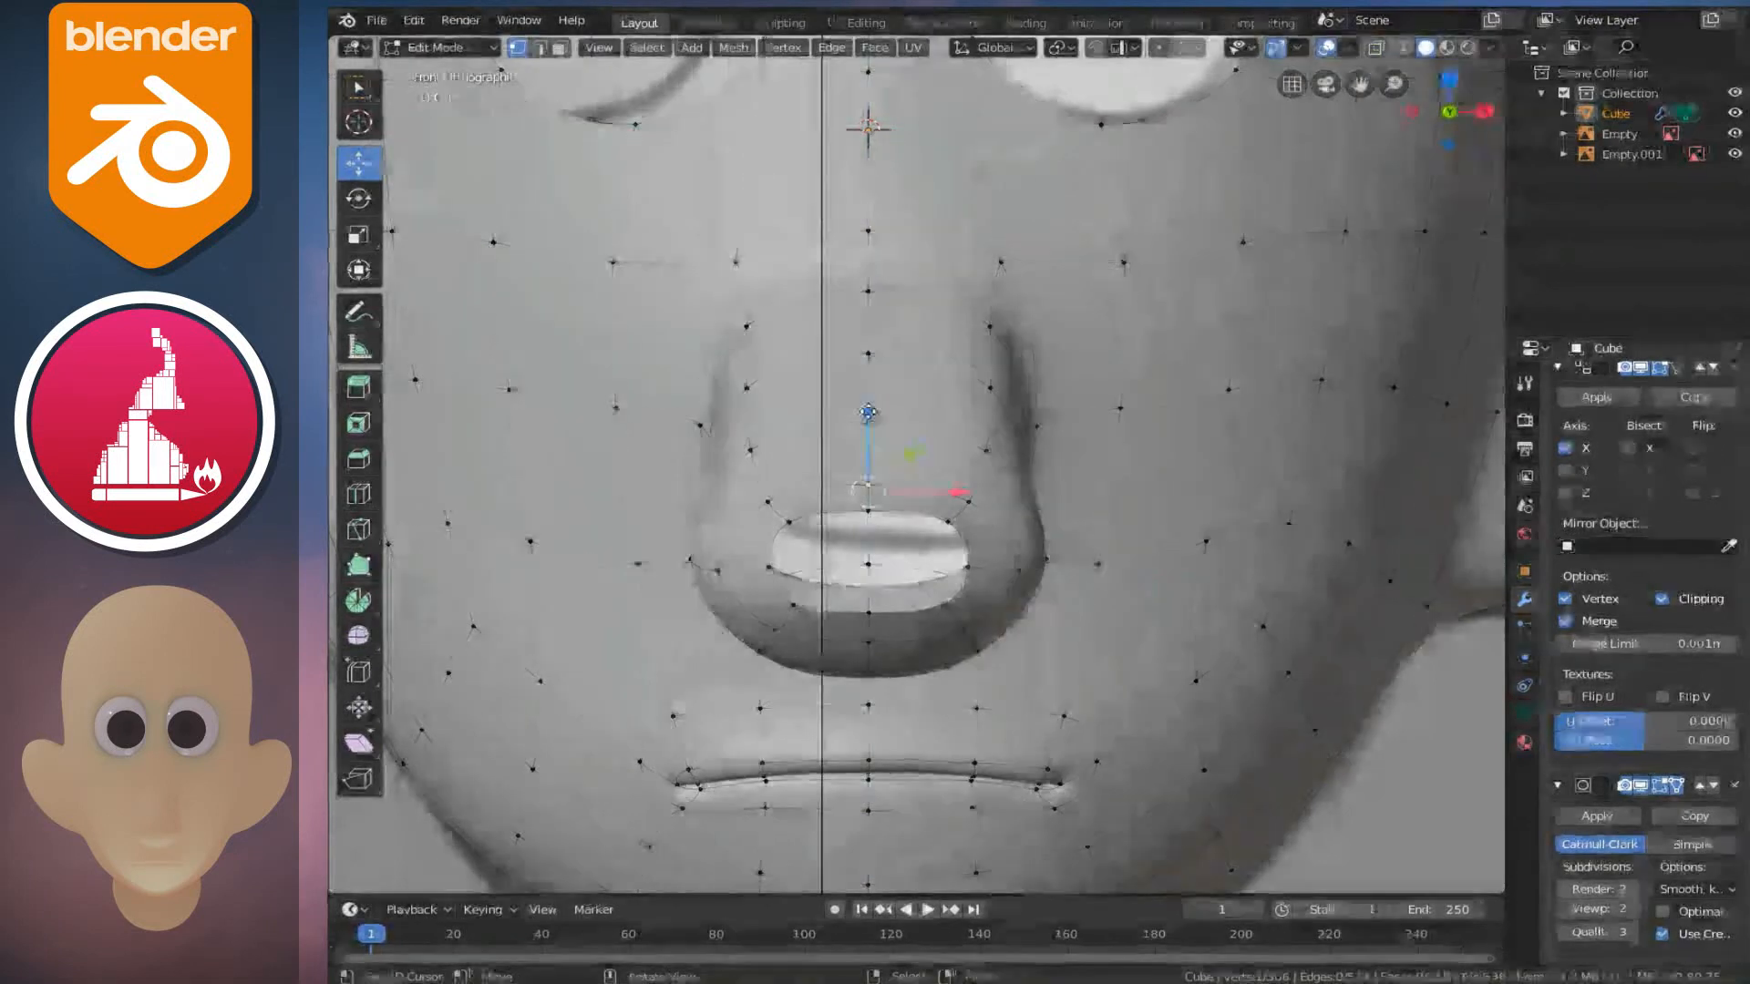
key(g)
key(z)
click(876, 404)
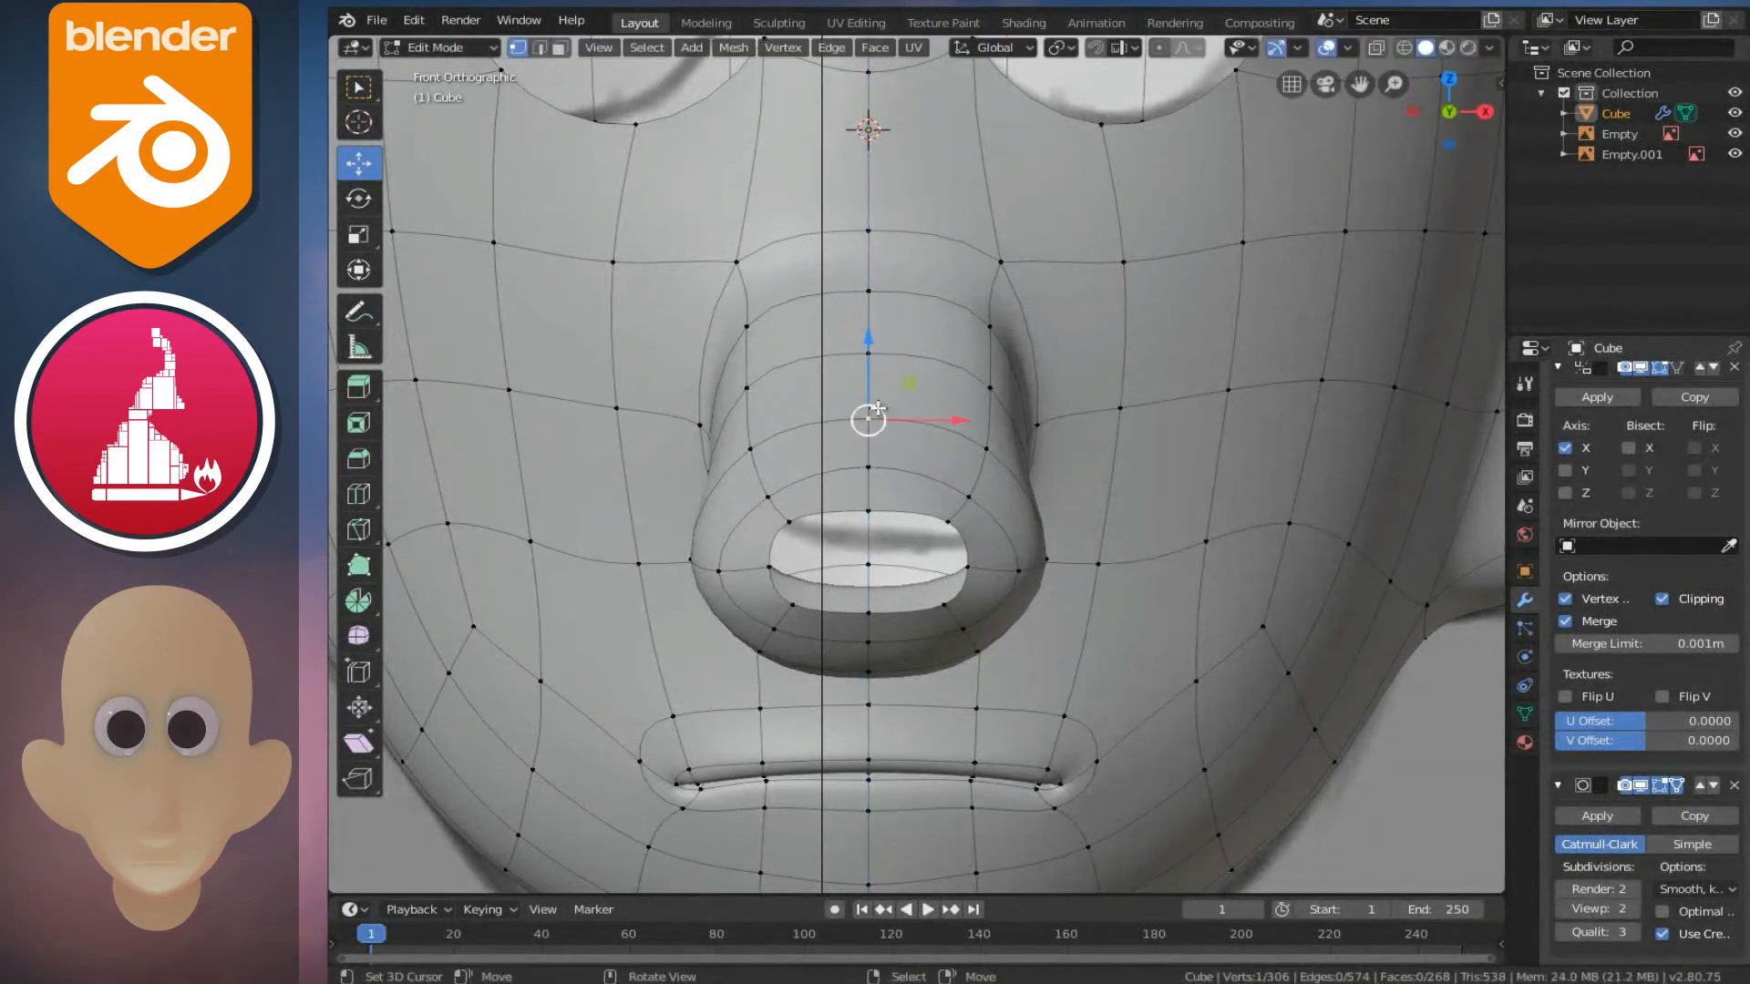
drag(874, 350, 871, 335)
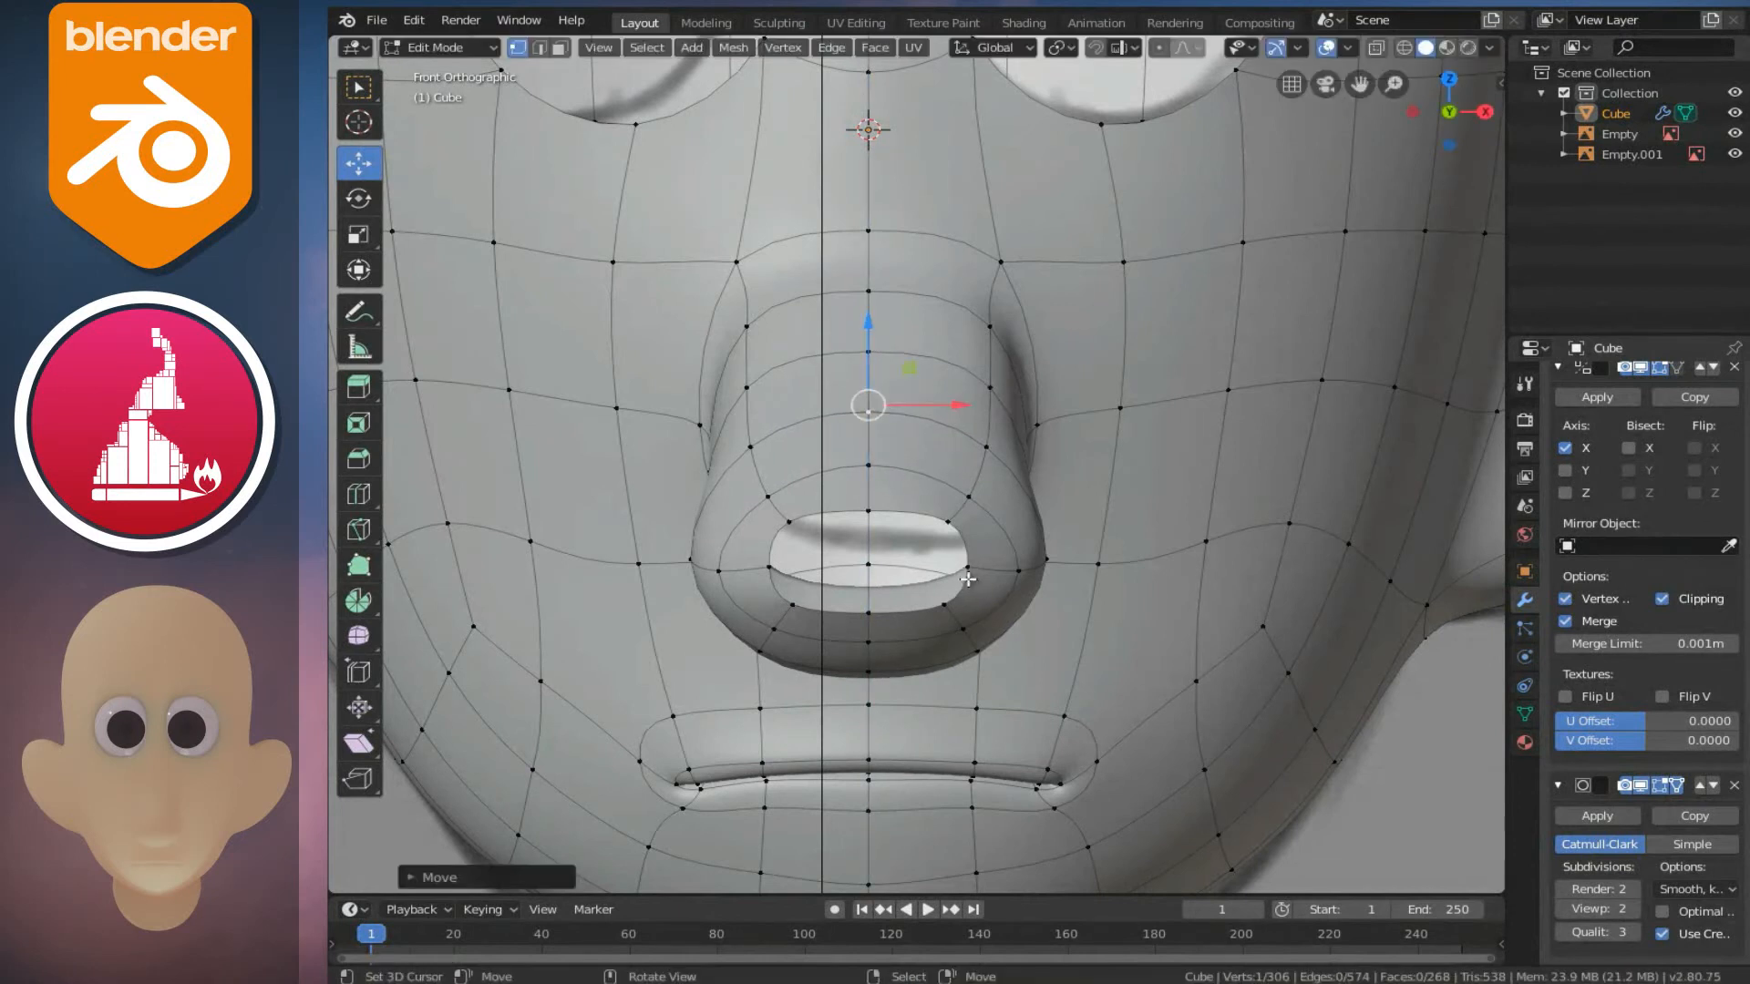
- Select the upper and lower edges of the nose-tip opening and join them with Bridge Edge Loops
scroll(968, 579, up, 2)
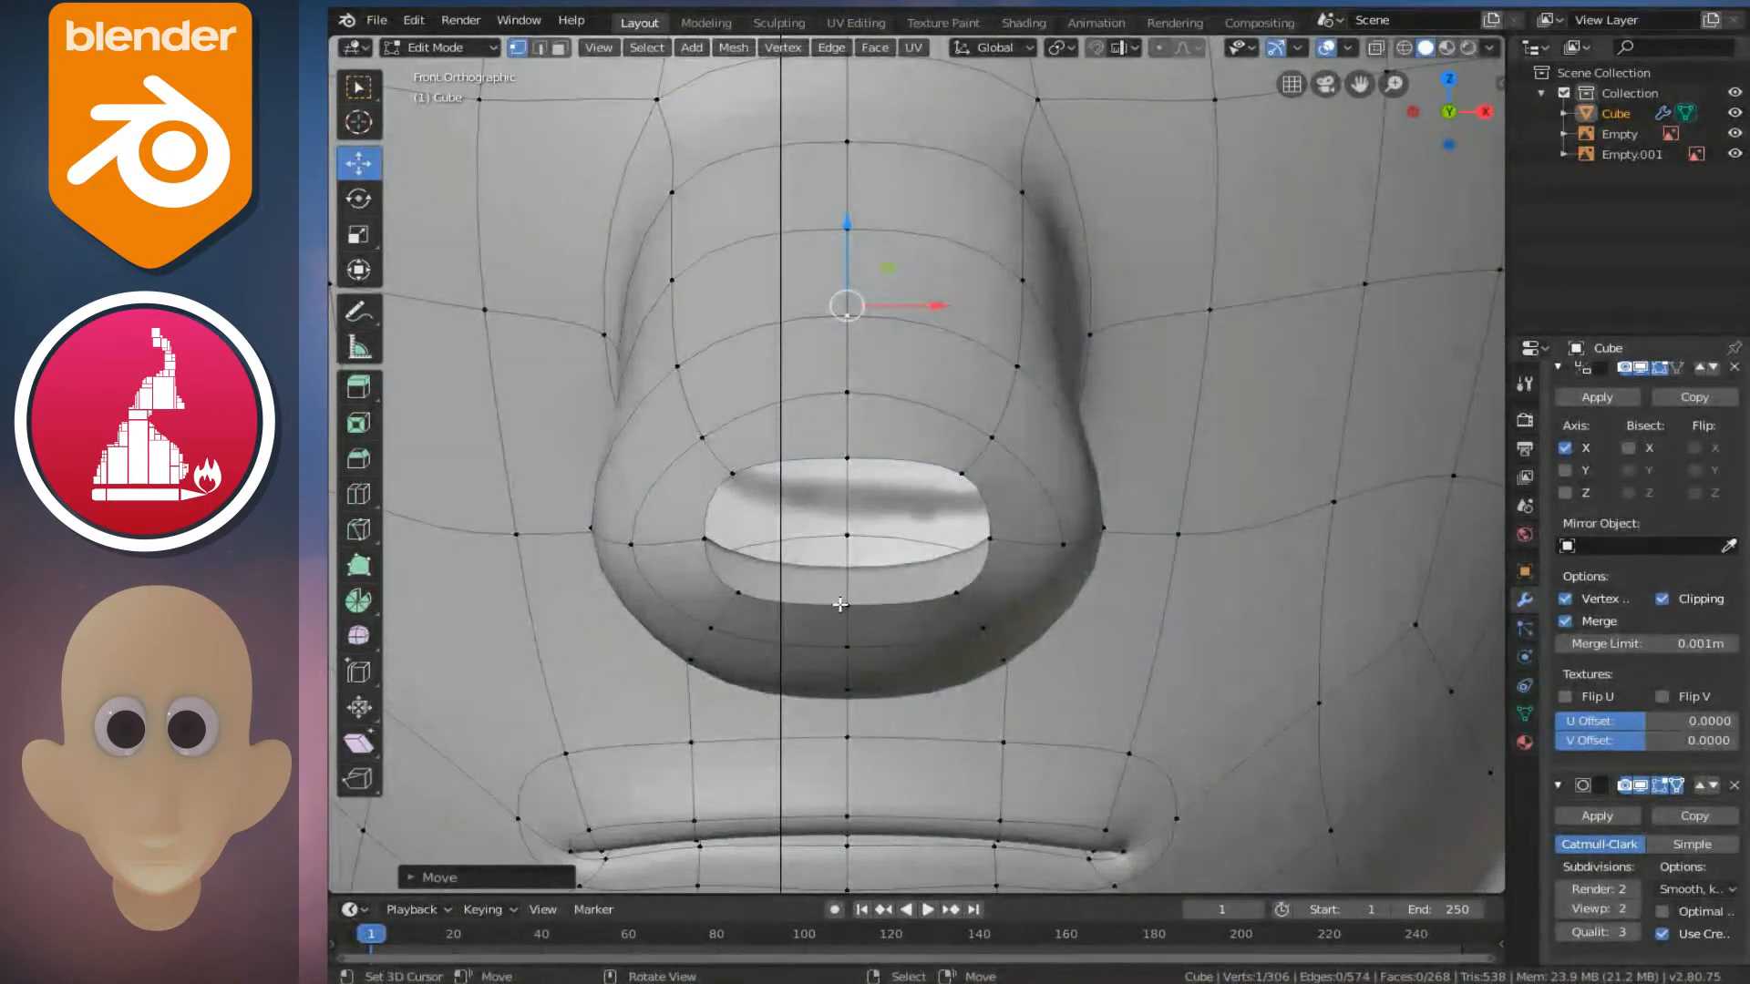
click(841, 604)
shift+click(956, 593)
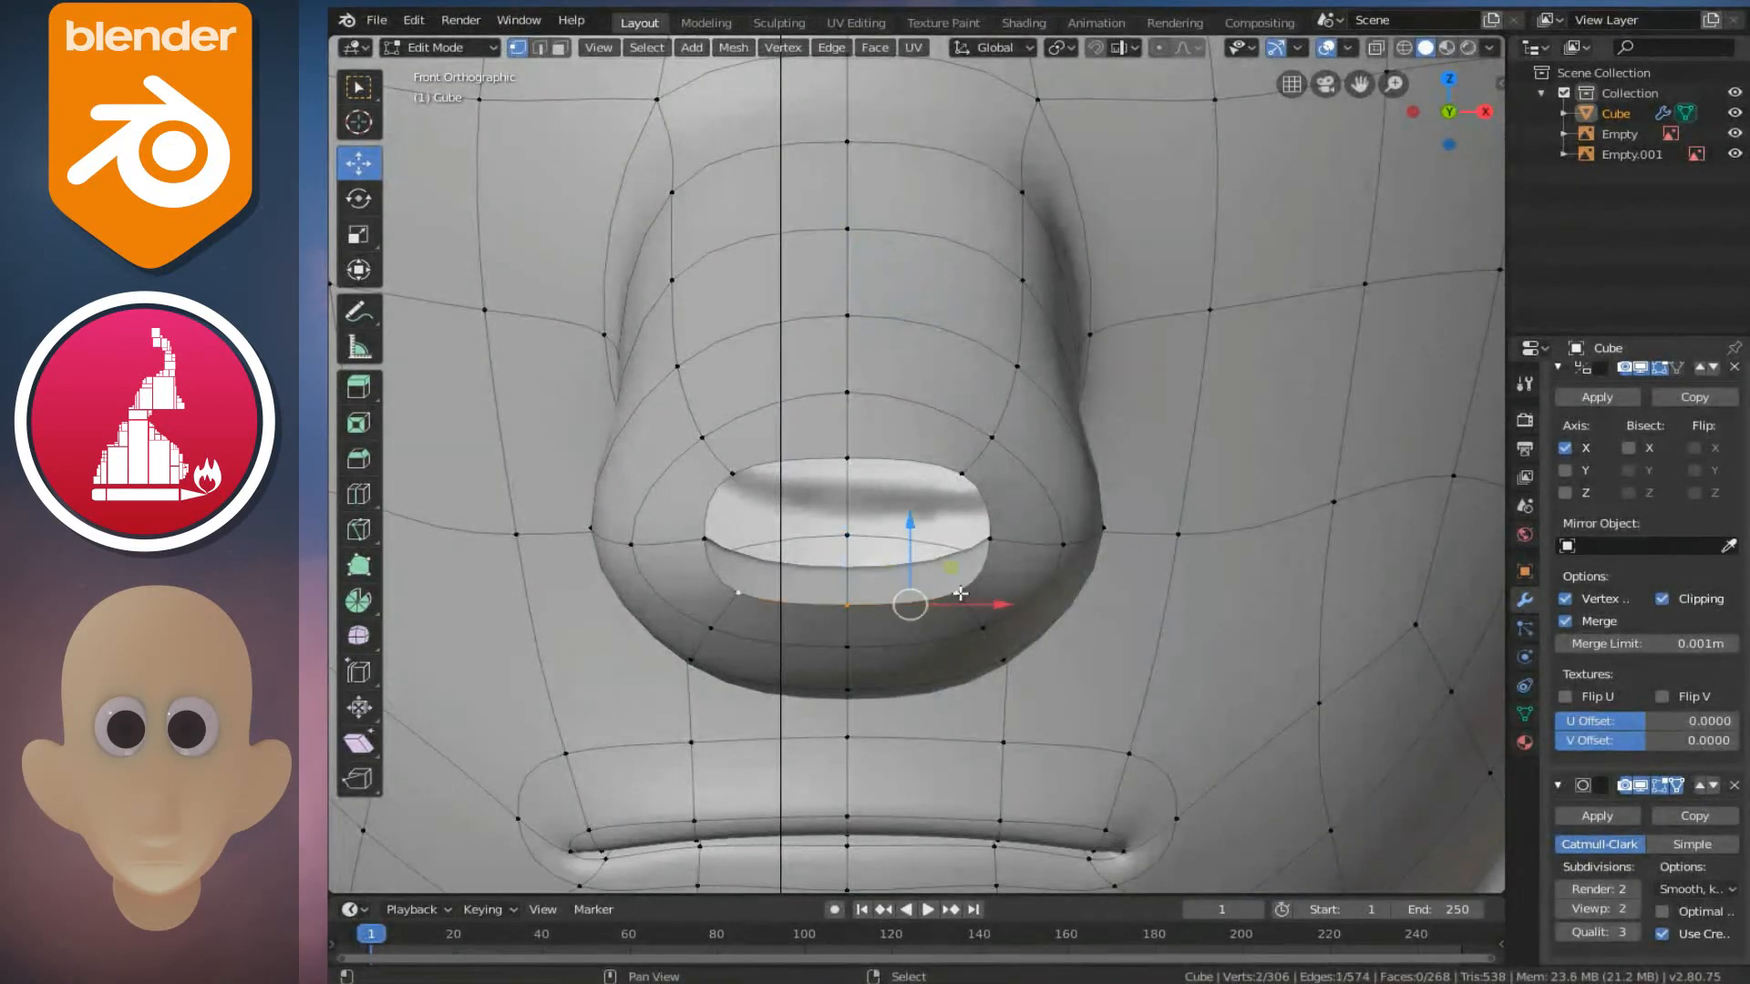
shift+click(965, 474)
shift+click(848, 457)
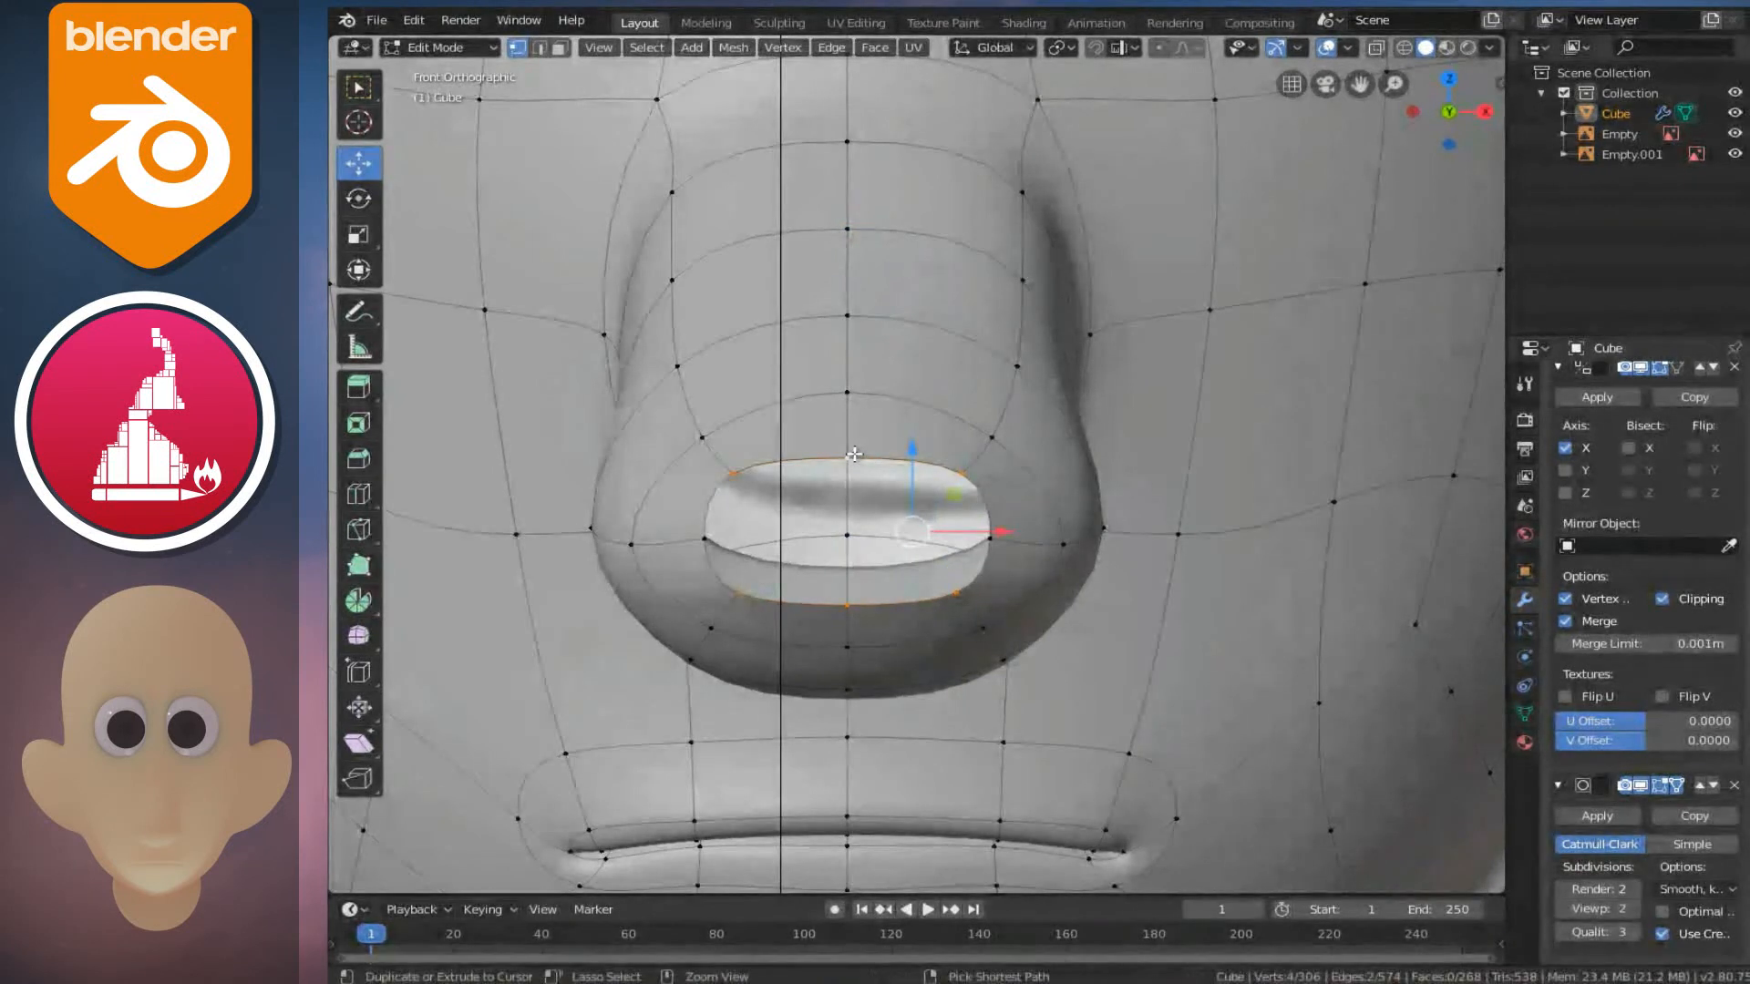
key(ctrl+e)
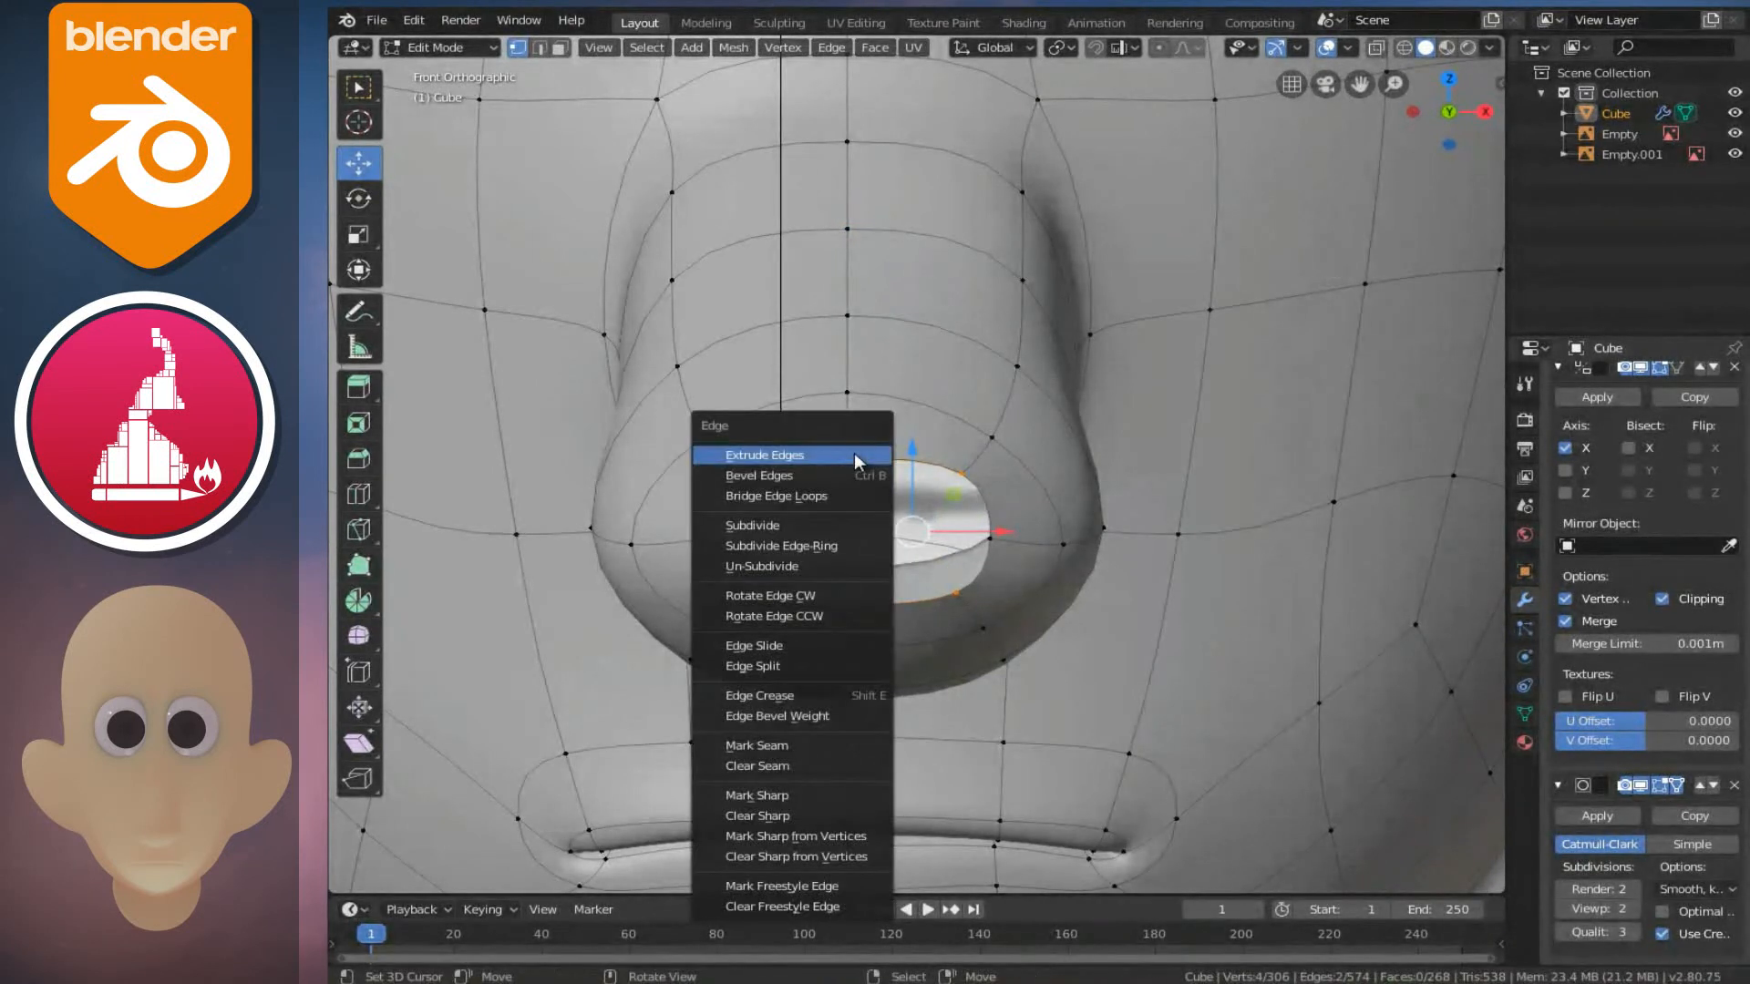
click(819, 494)
- Add a horizontal loop cut across the bridged nose tip and merge its end vertex with the opening's side vertex at center
key(ctrl+r)
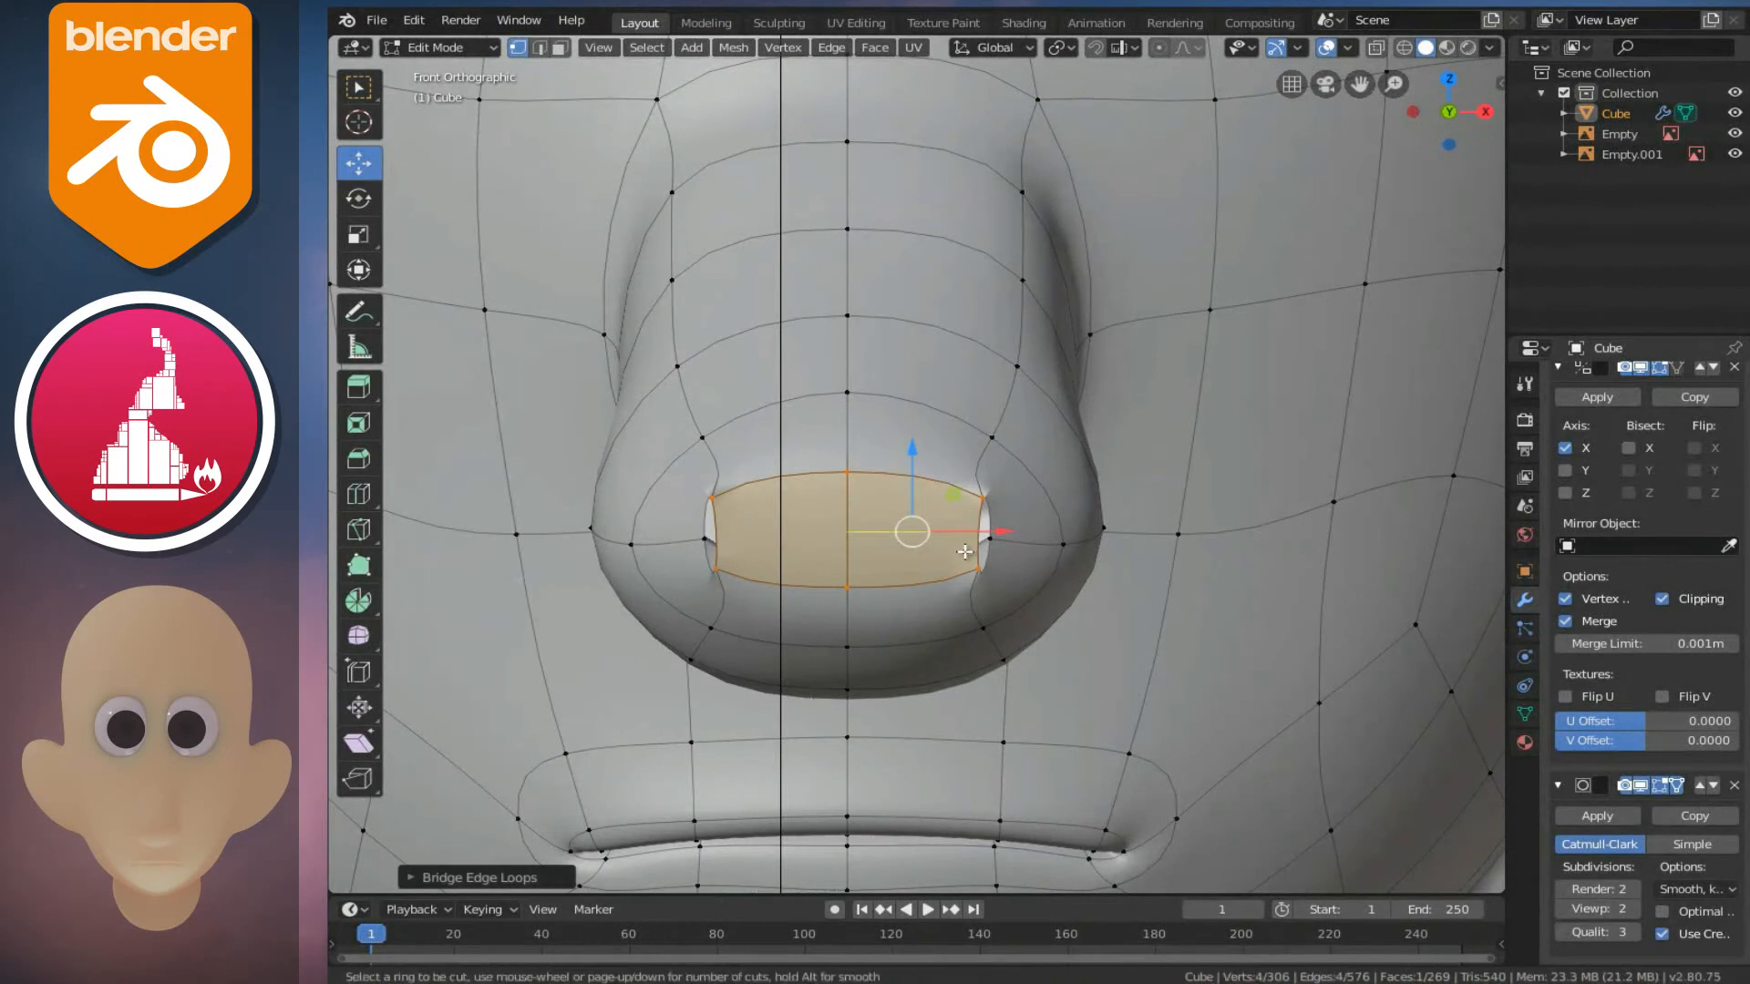
click(964, 552)
click(968, 545)
click(980, 532)
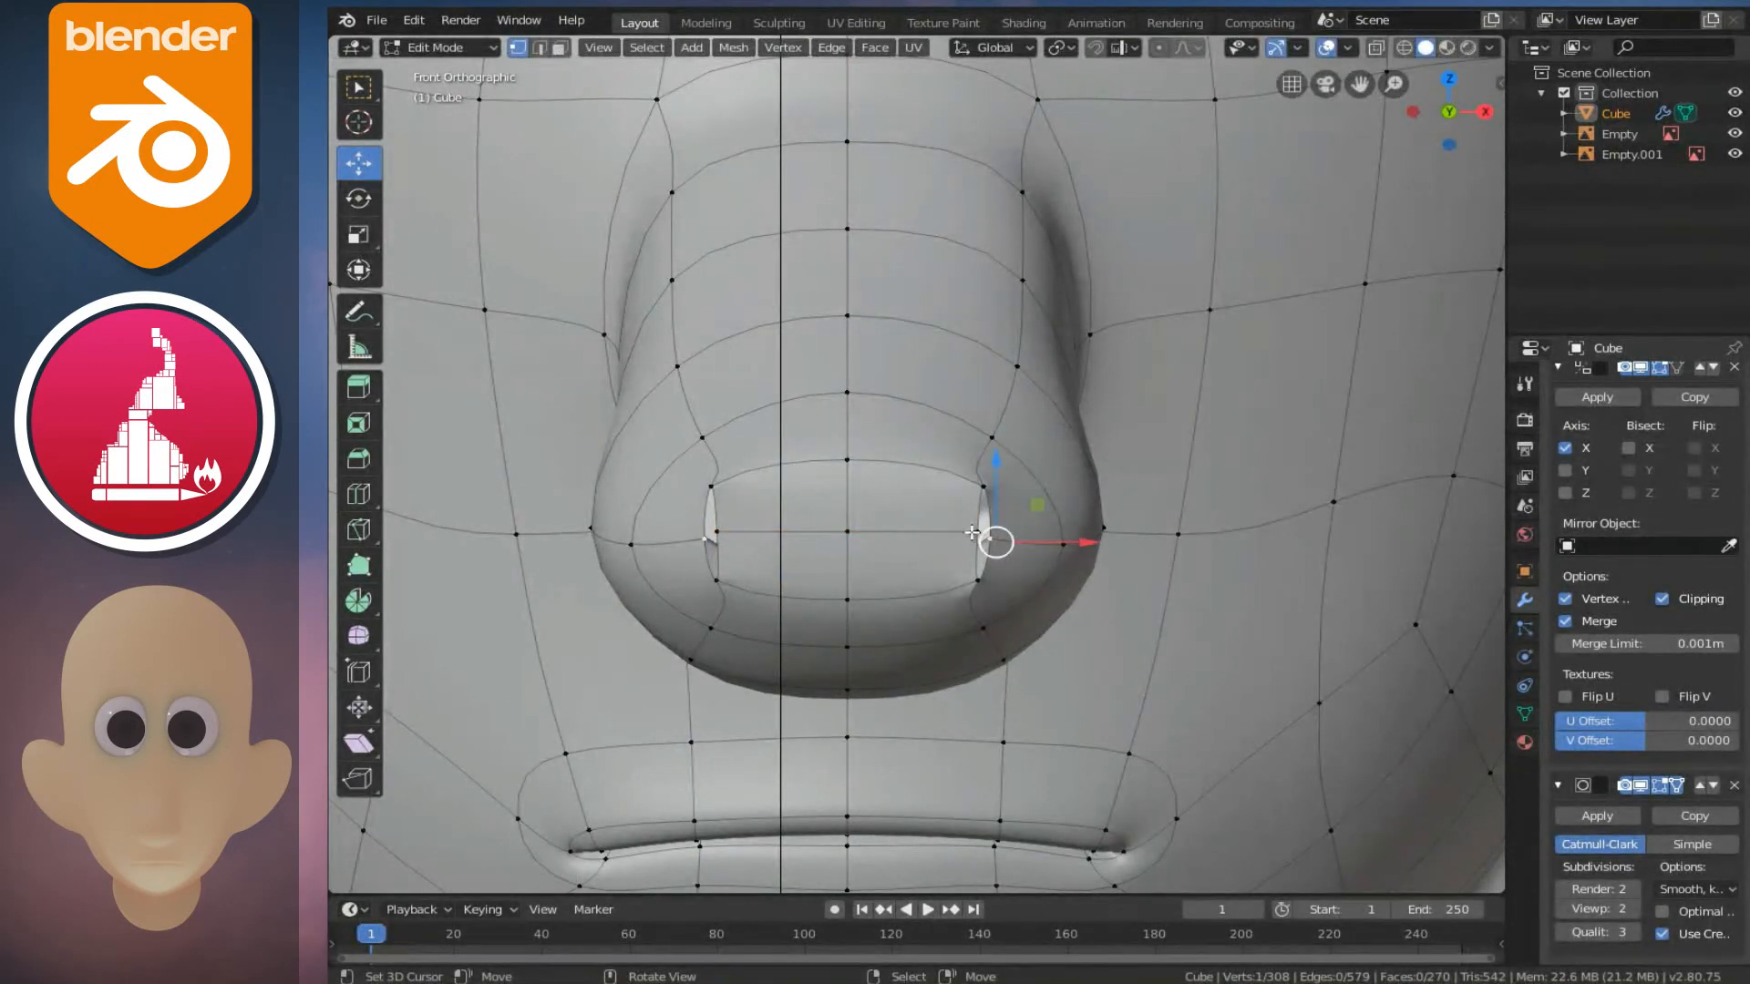
shift+click(975, 532)
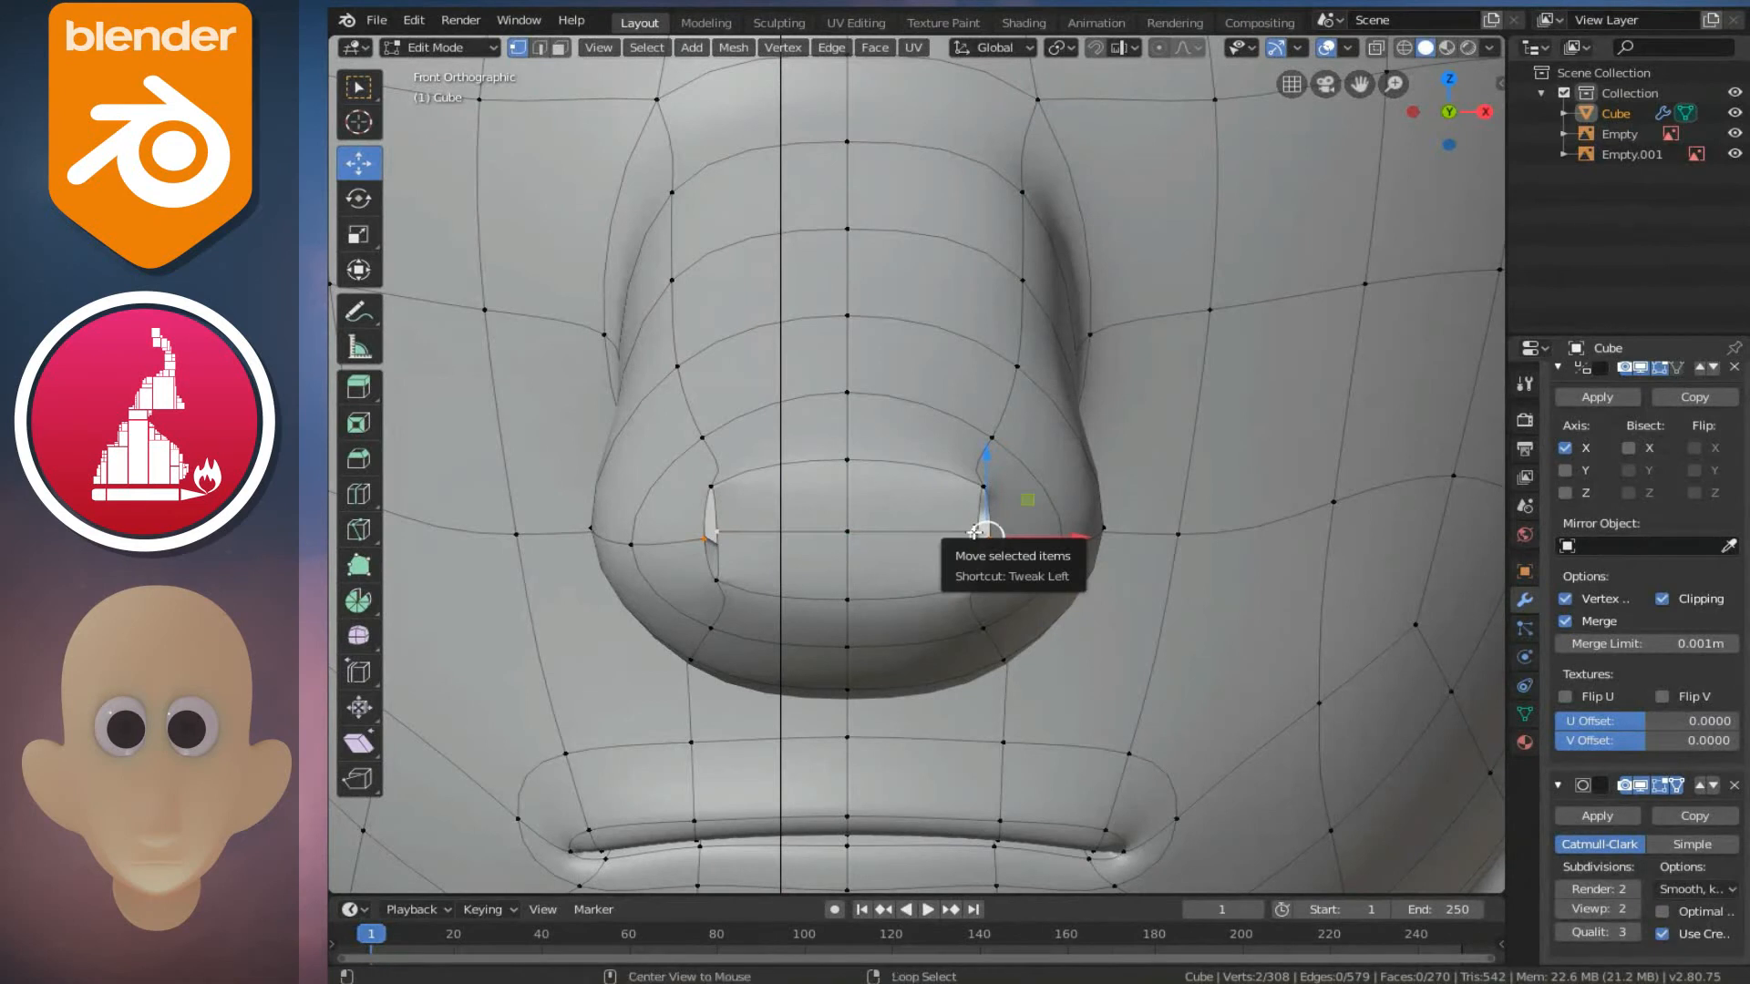
key(alt+m)
key(Down)
key(Down)
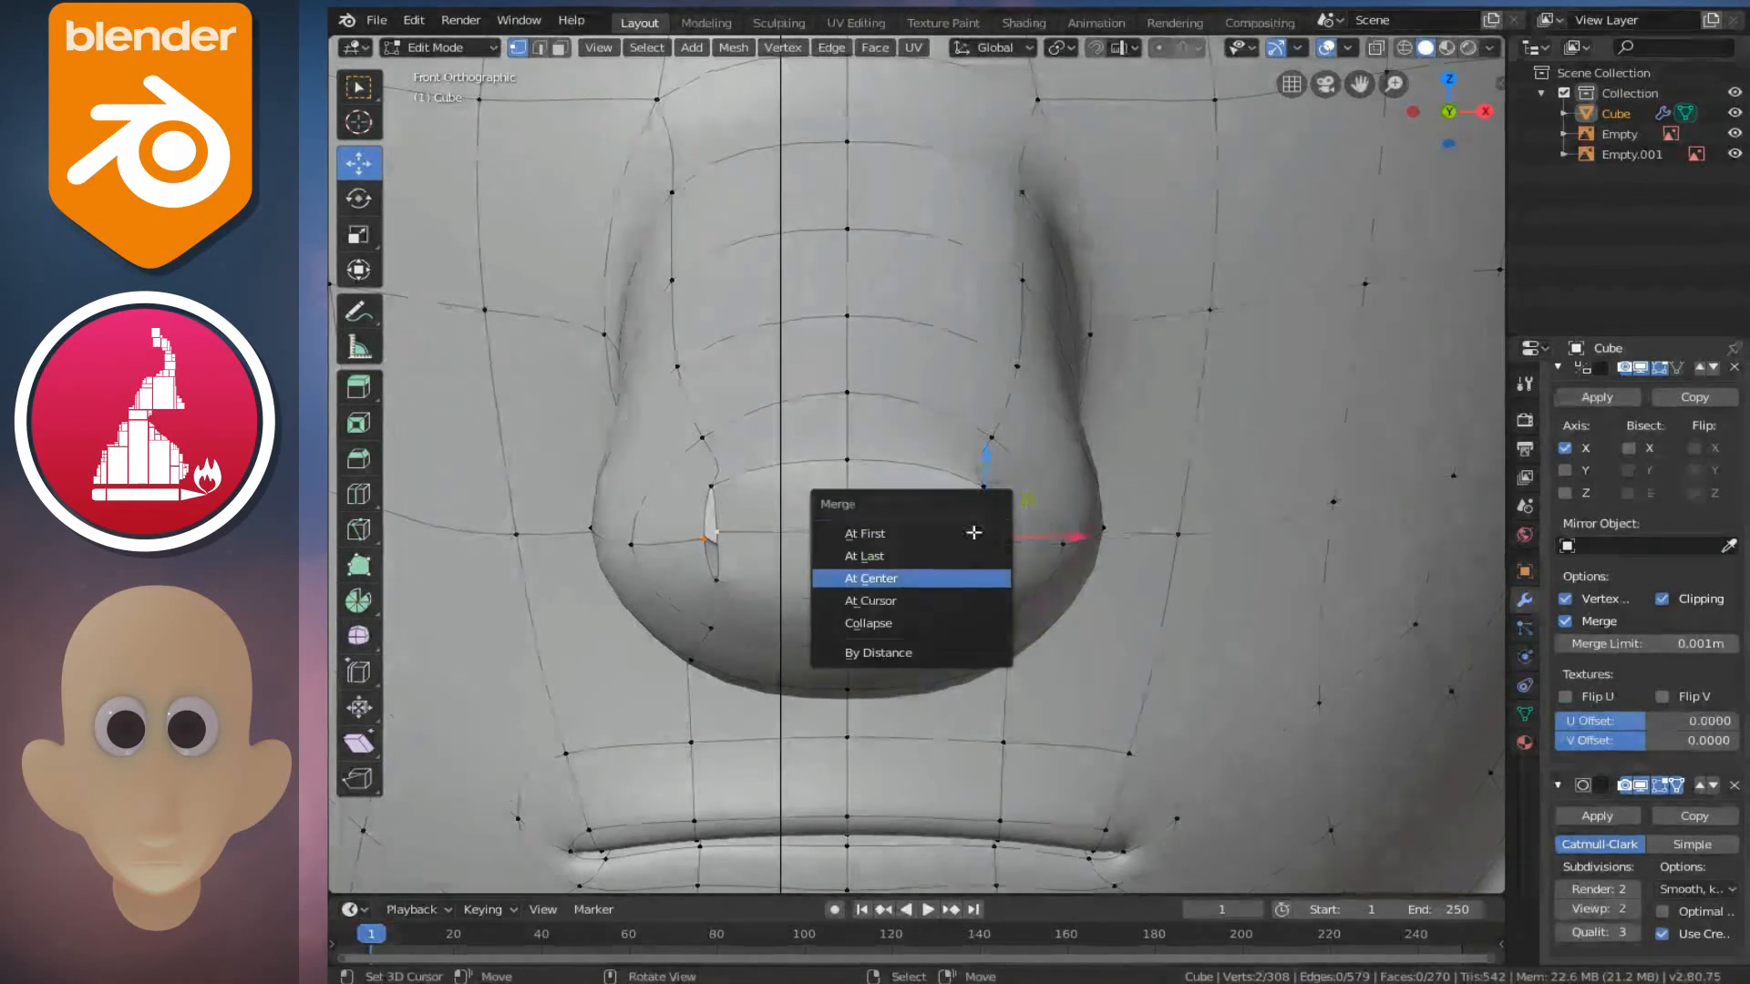
key(Return)
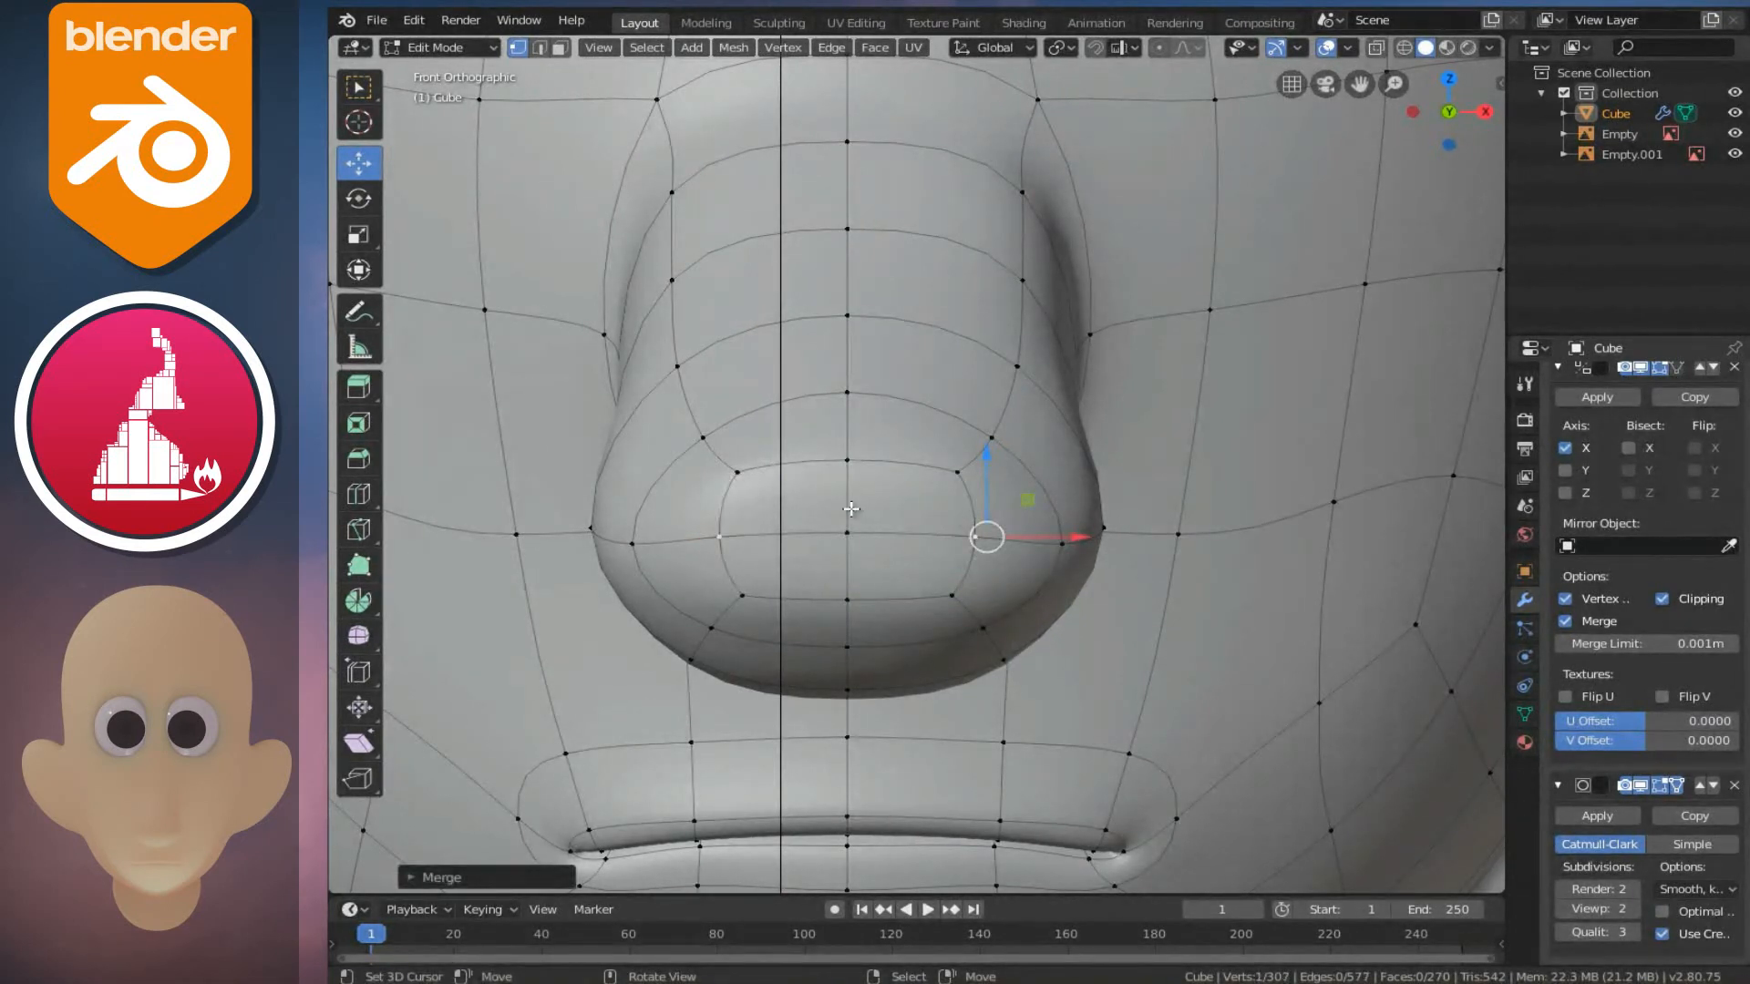
- Grow the selection from the center of the nose tip to cover the nose, then apply Smooth Vertices twice
key(ctrl+KP_Add)
key(ctrl+KP_Add)
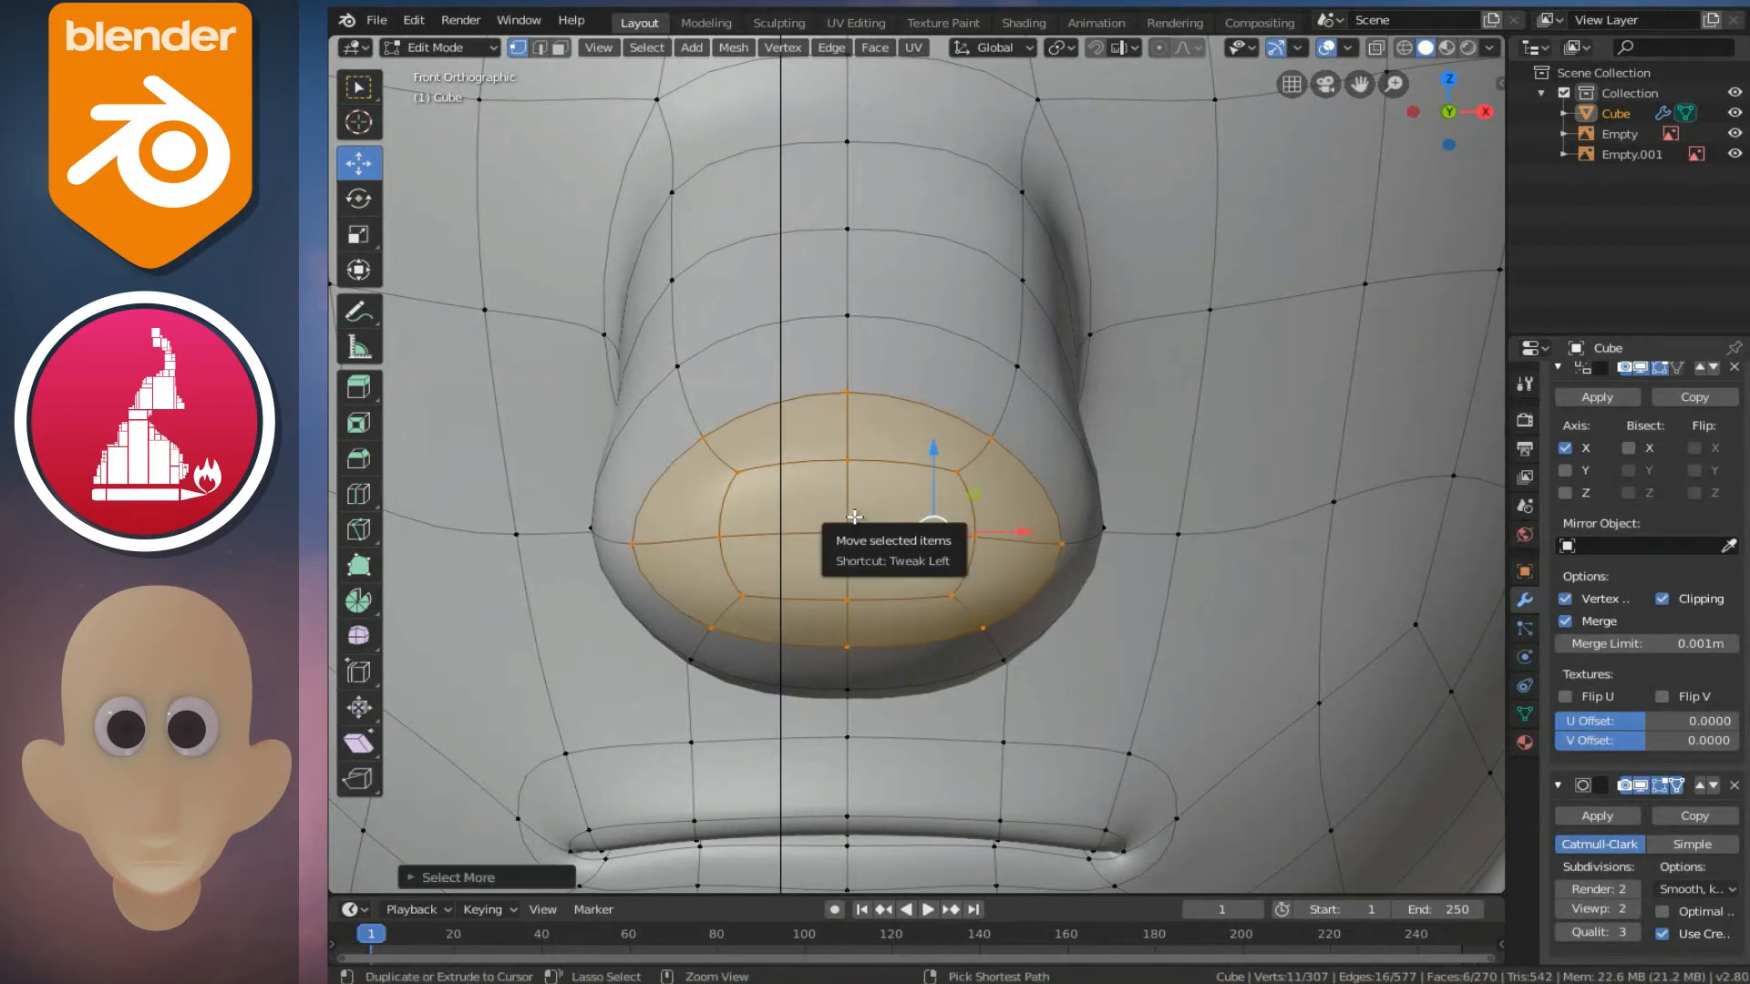
key(ctrl+KP_Add)
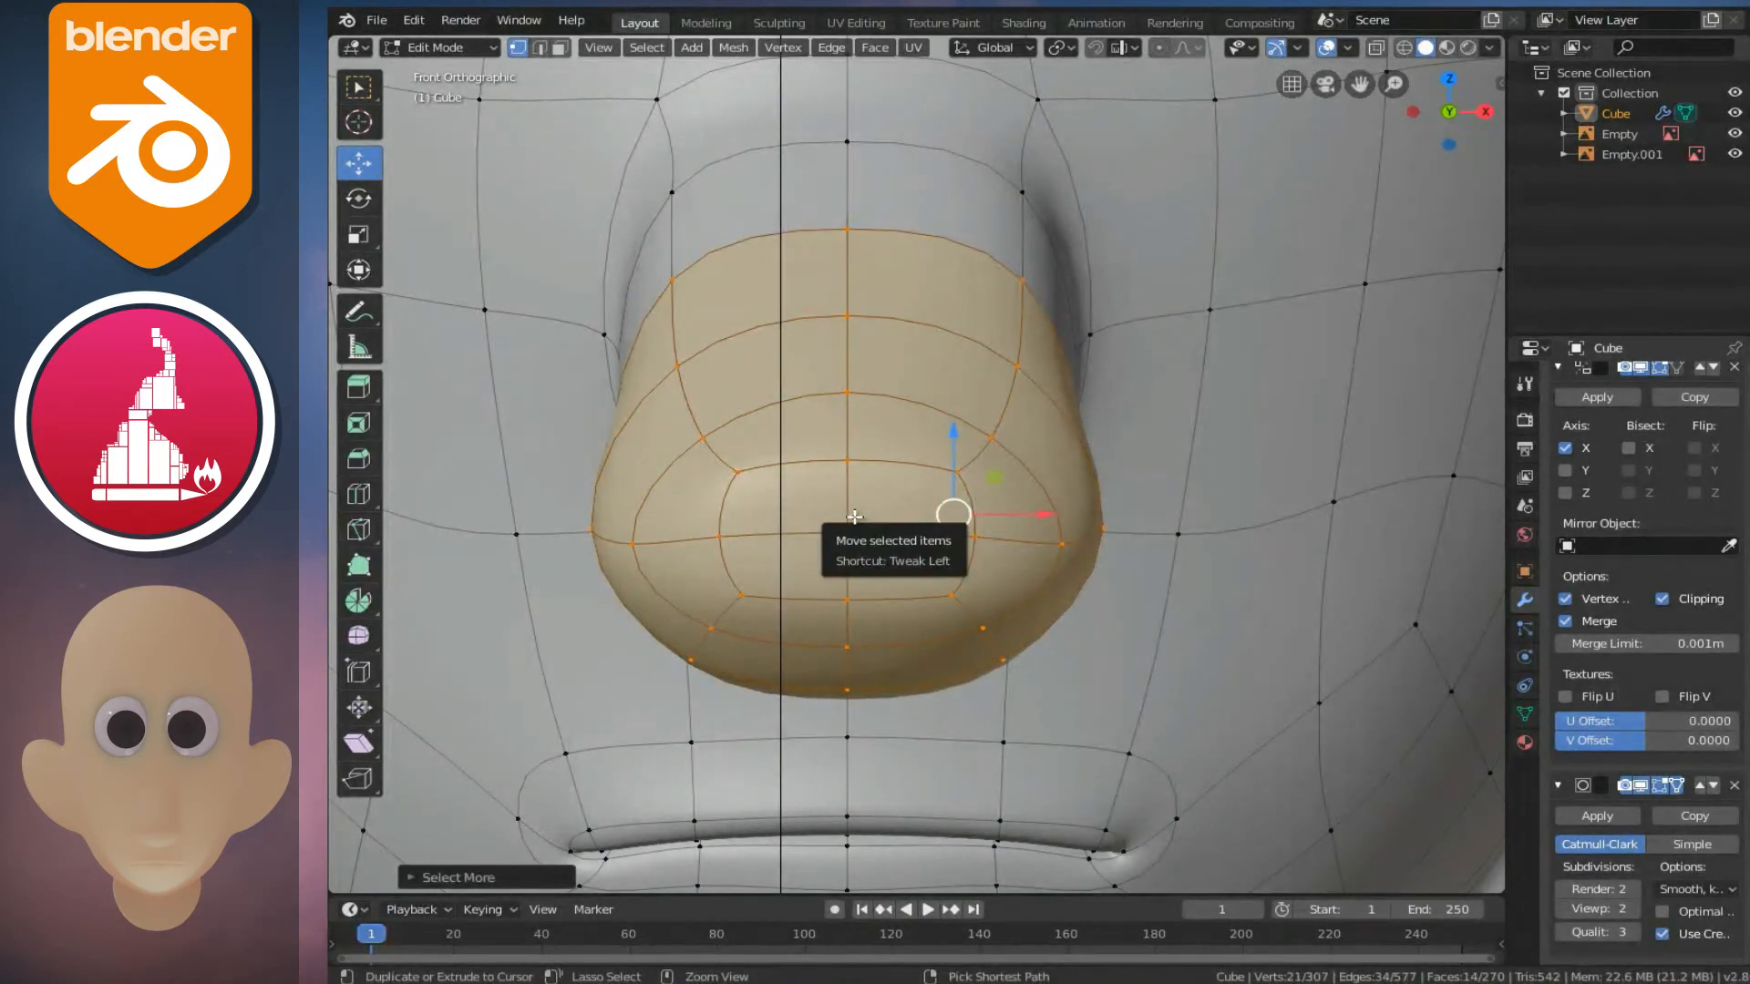
key(ctrl+KP_Add)
right_click(855, 516)
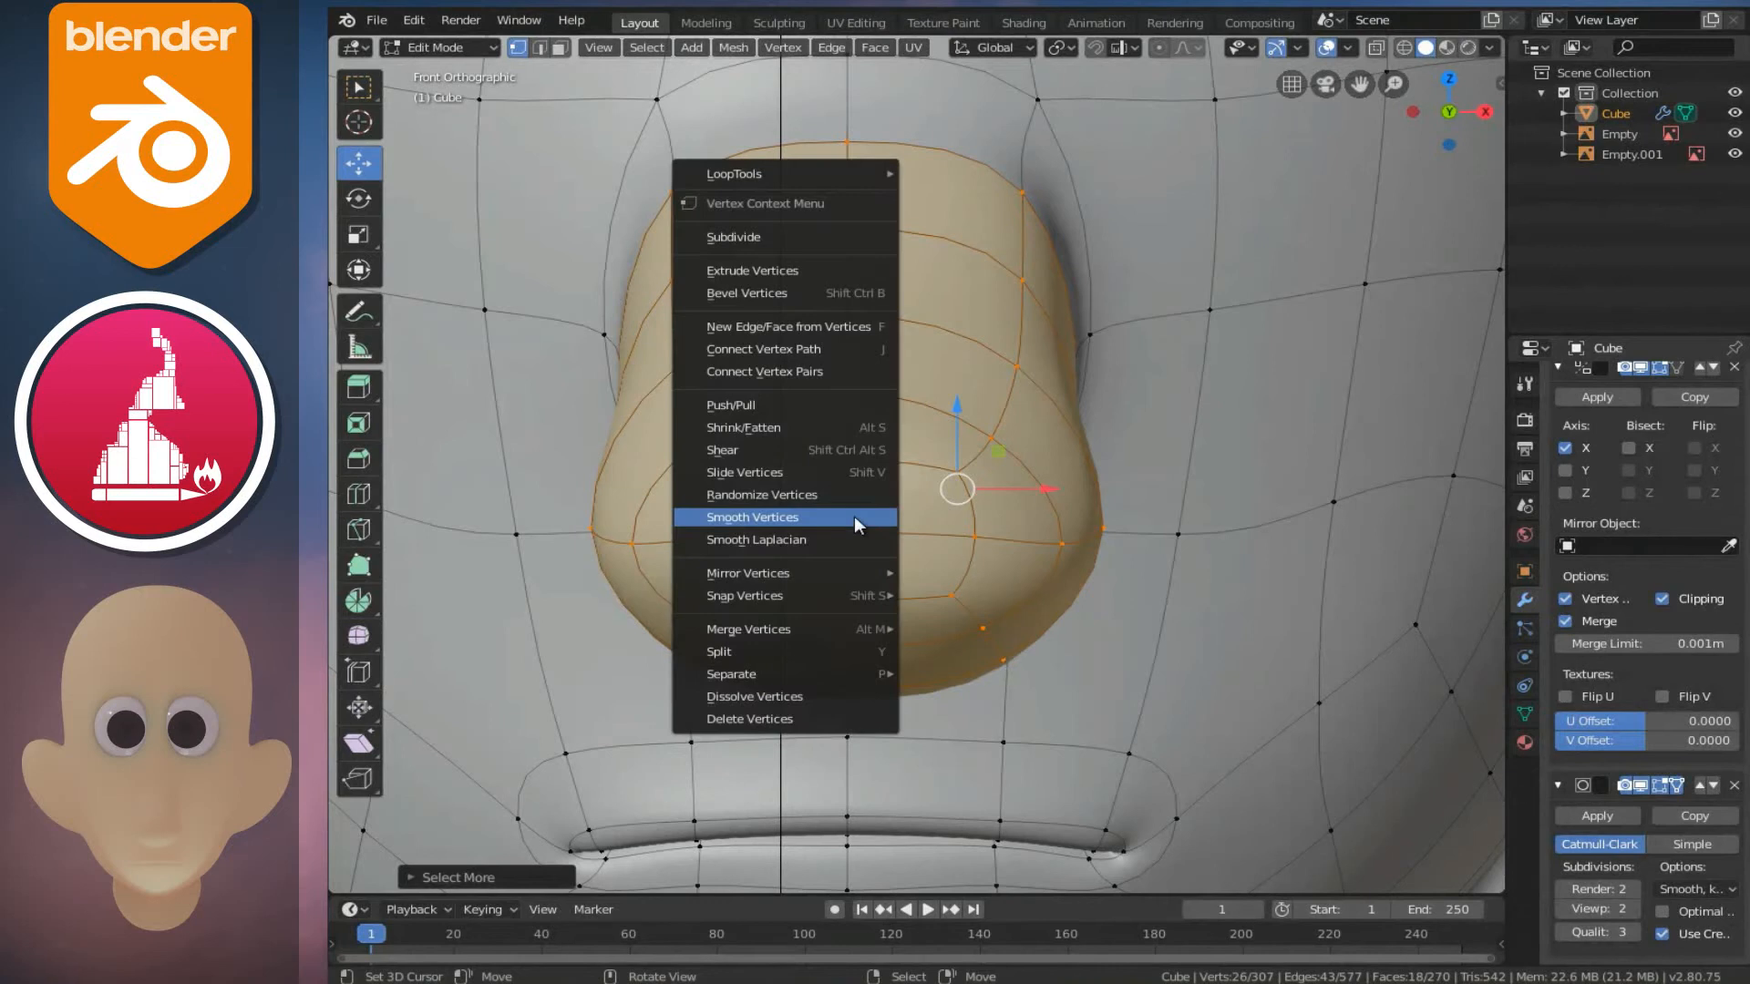
click(800, 517)
right_click(800, 516)
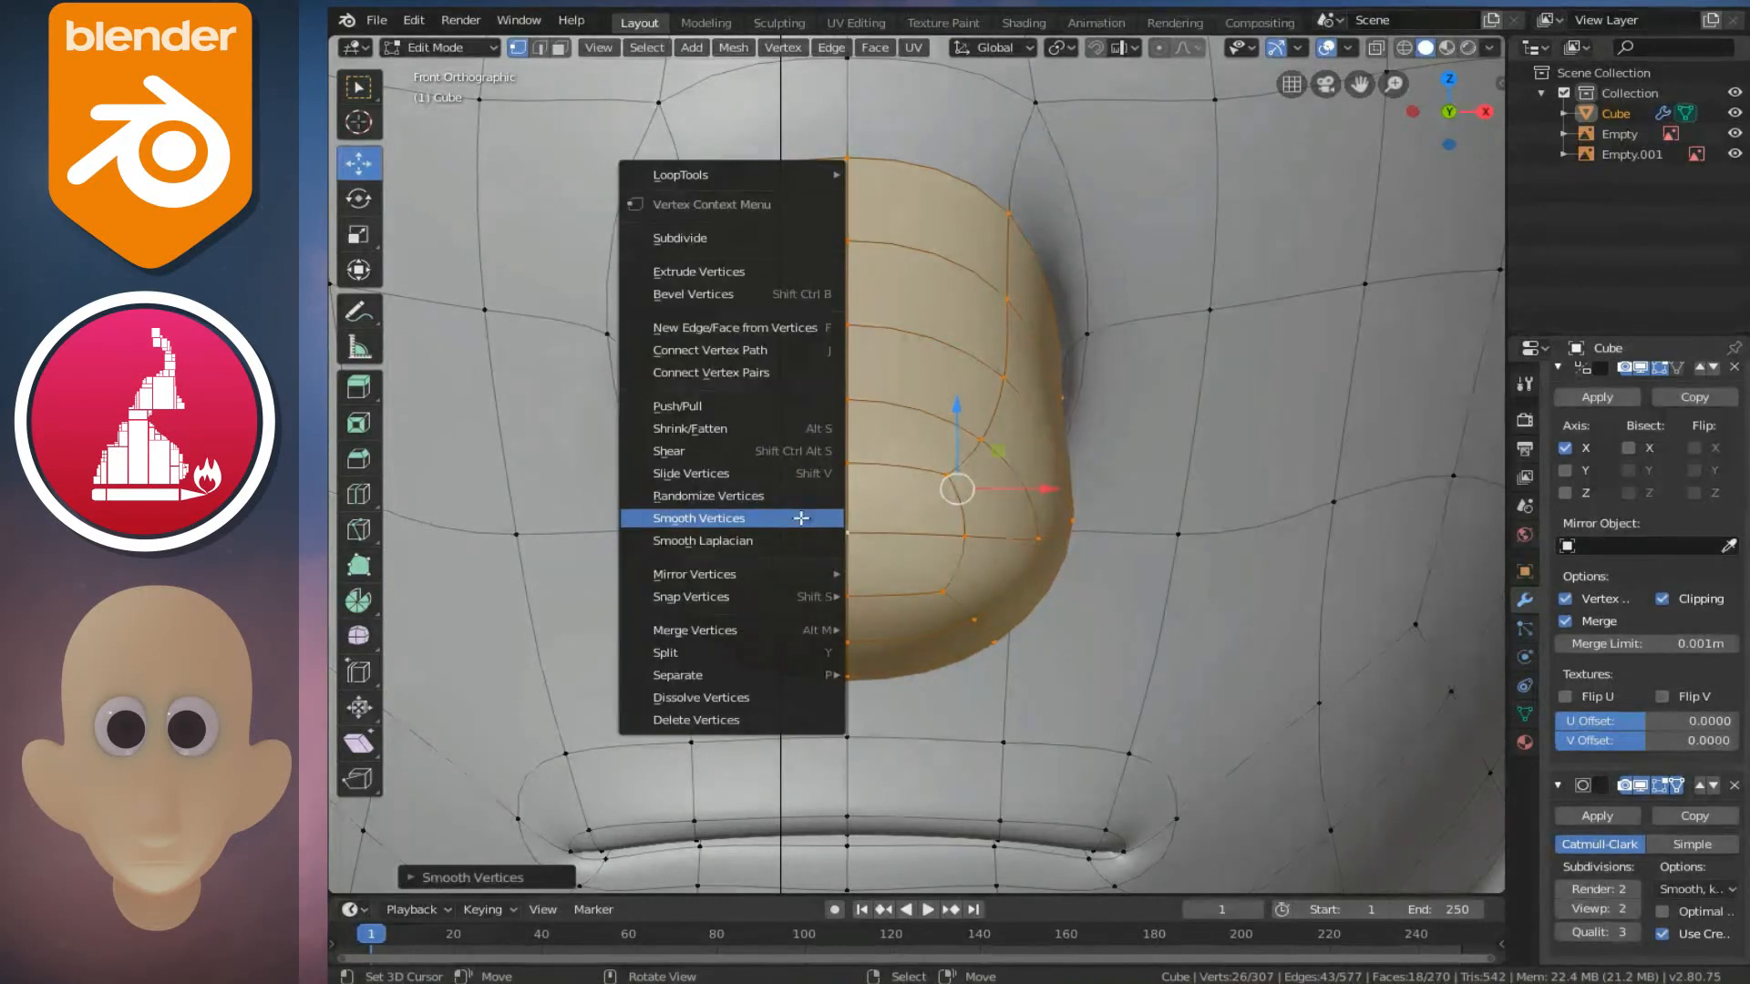
click(800, 517)
key(alt+z)
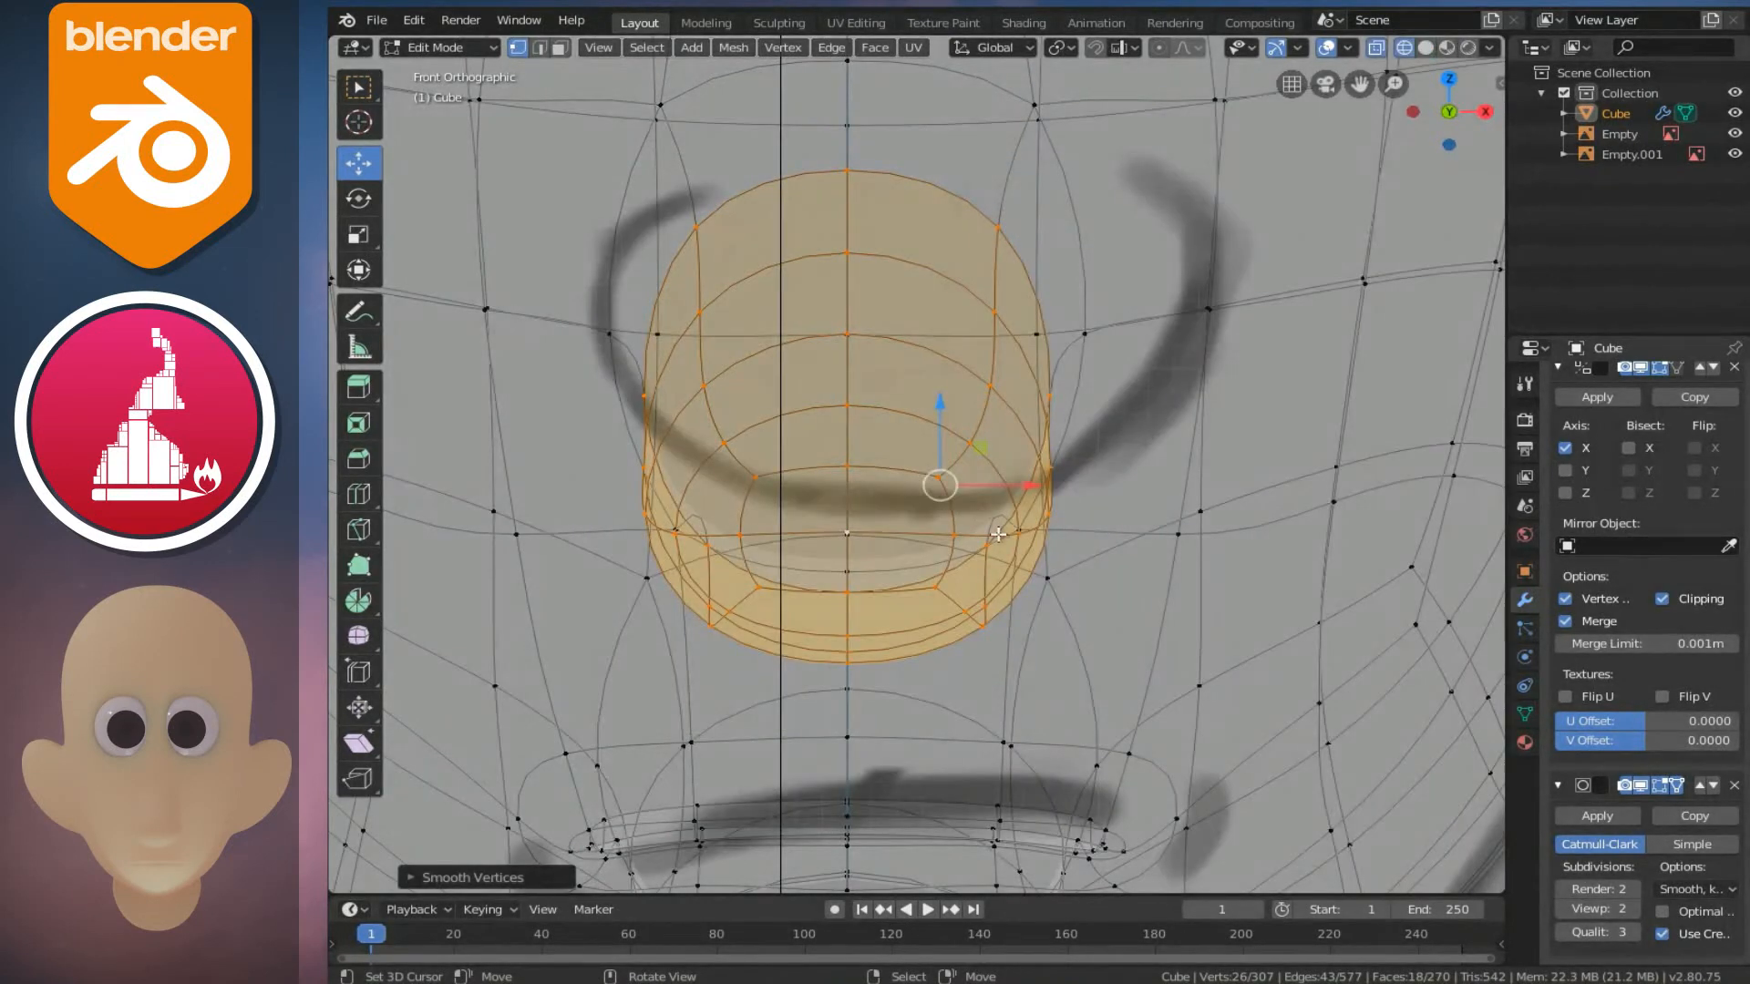
scroll(1045, 558, up, 1)
key(alt+z)
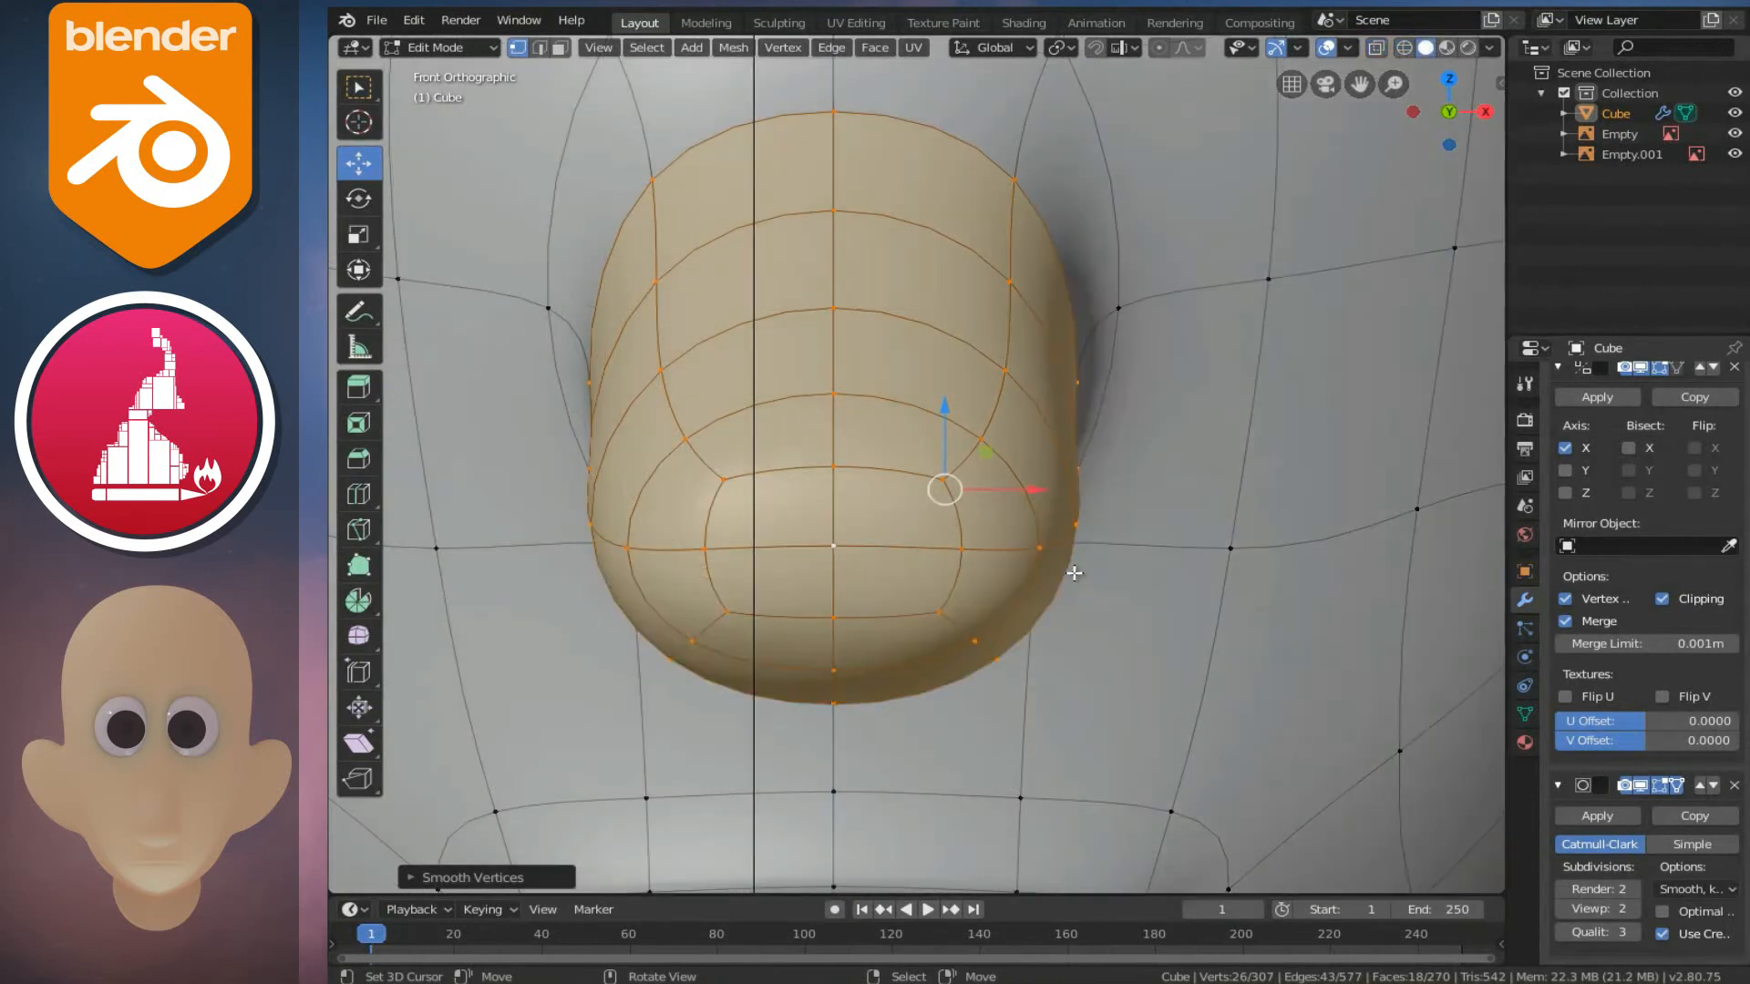
- Pull the outermost side vertex of the nose tip outward along X with proportional editing enabled to widen the nostrils
click(1078, 534)
key(o)
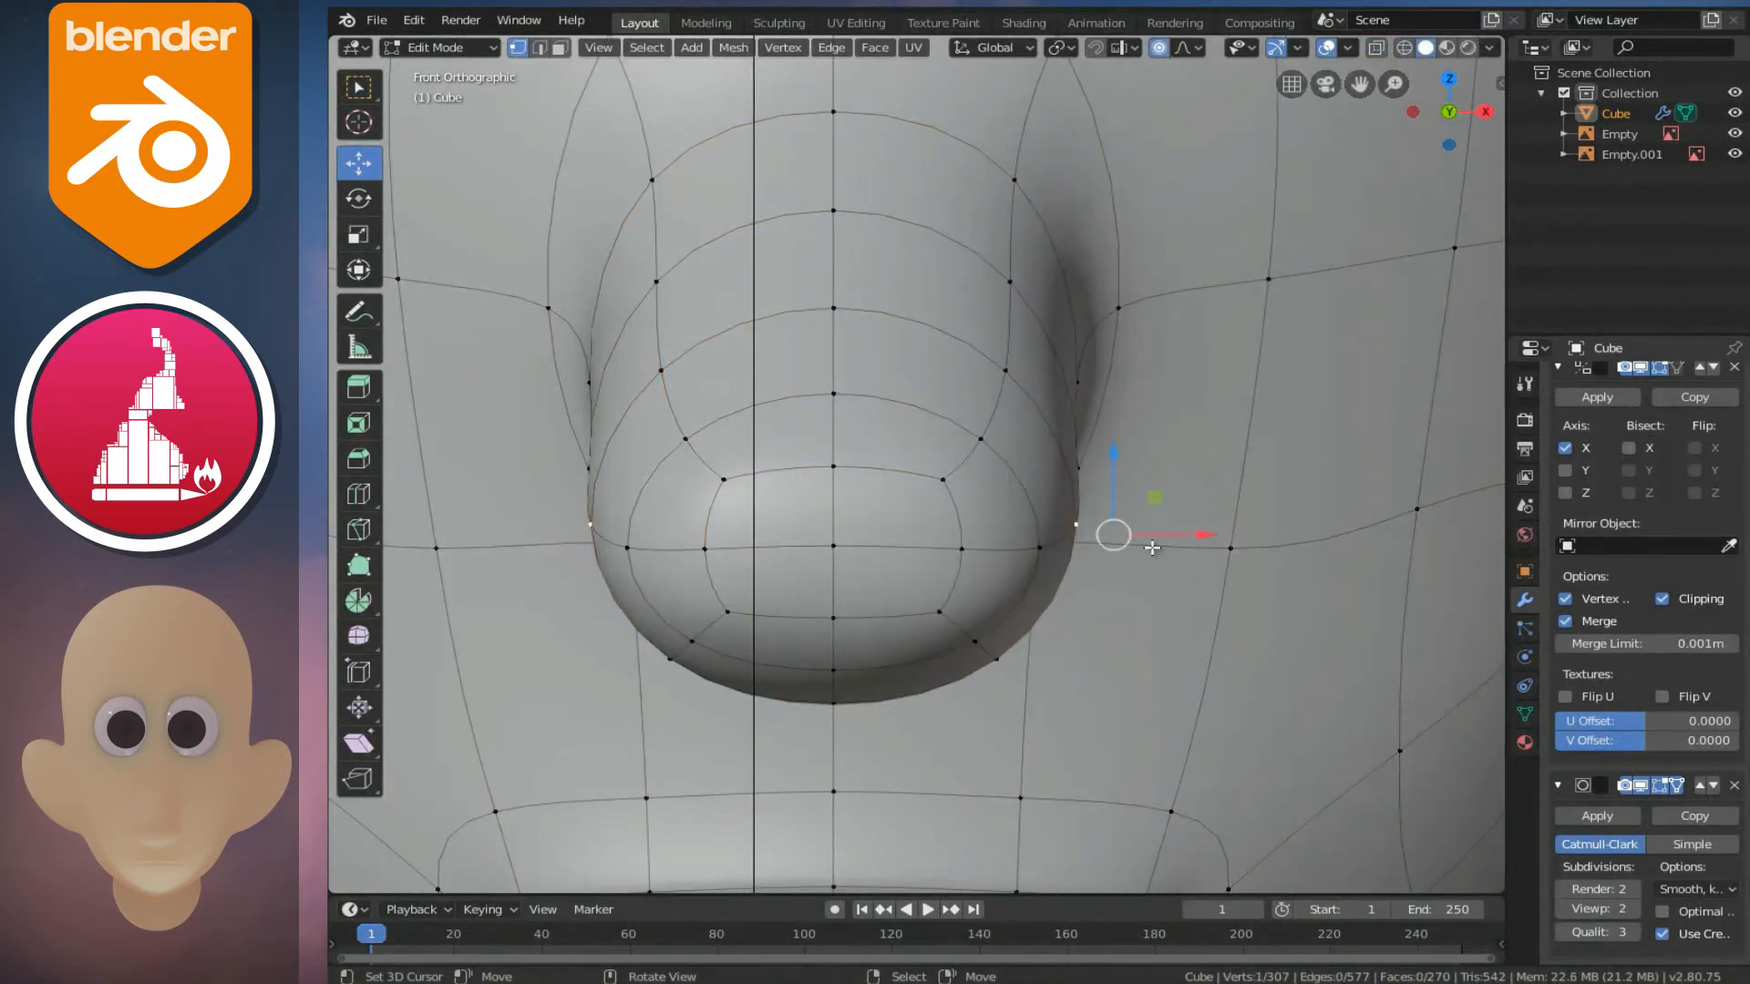
drag(1203, 539, 1219, 551)
scroll(1219, 541, up, 4)
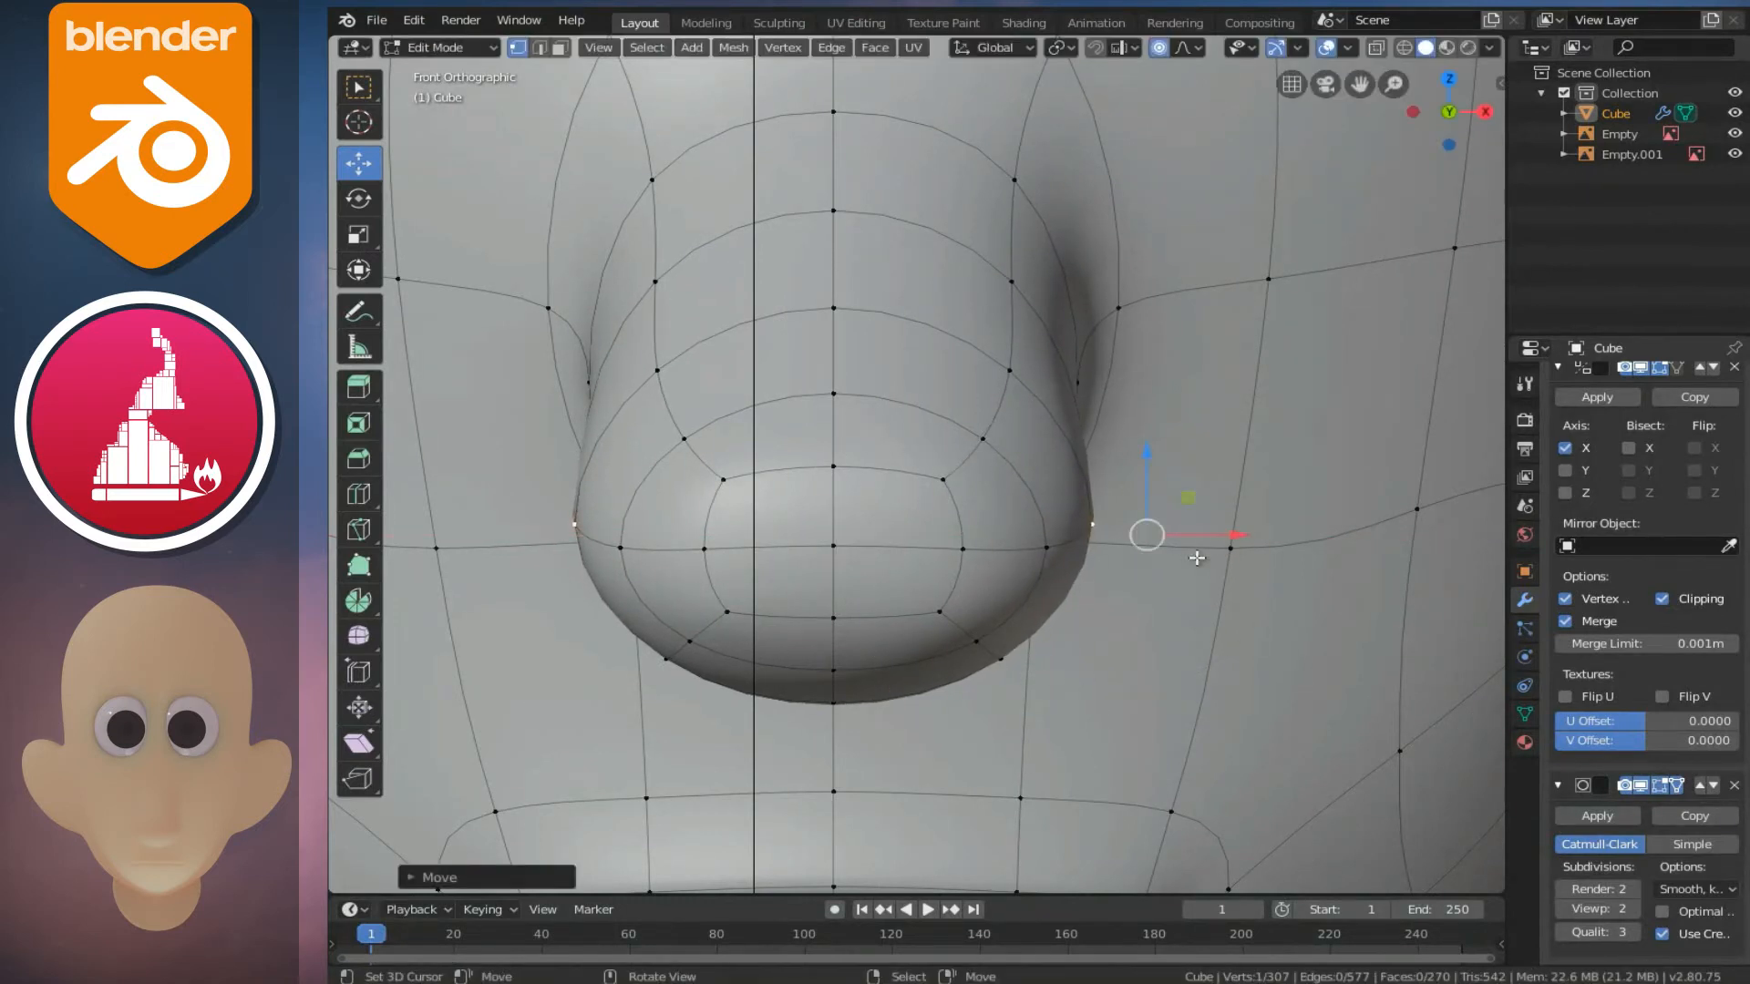
key(alt+z)
key(alt+z)
drag(1236, 538, 1275, 547)
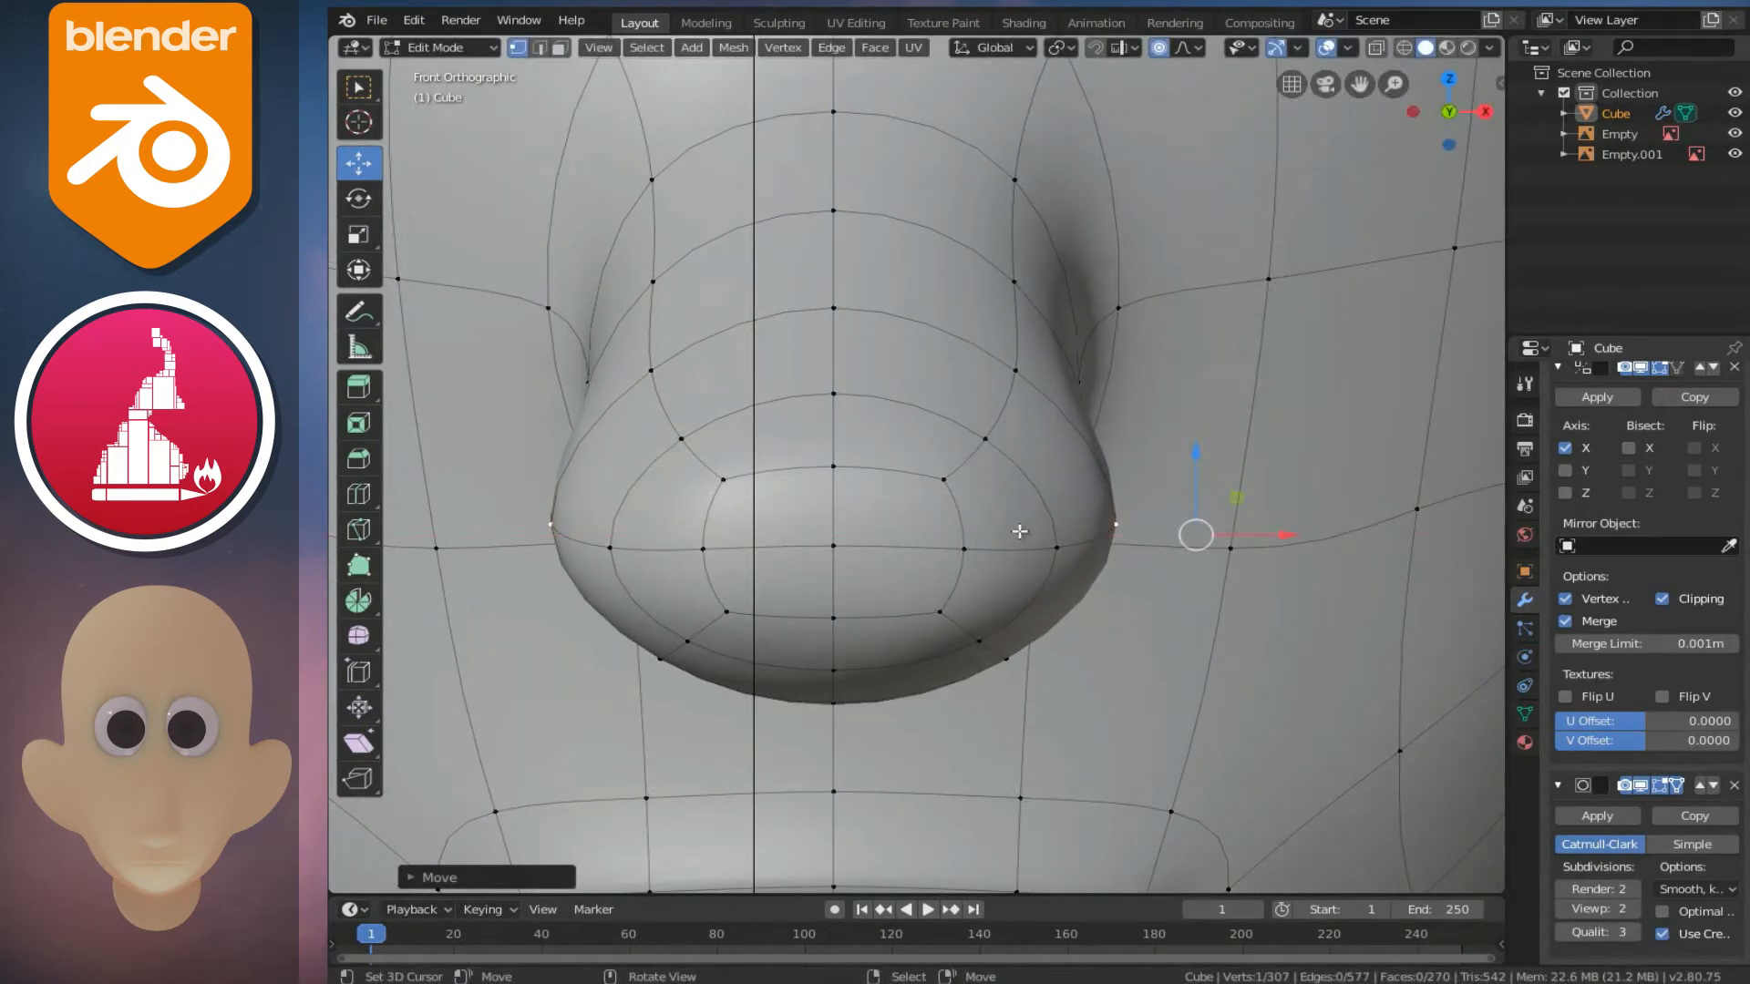
key(alt+z)
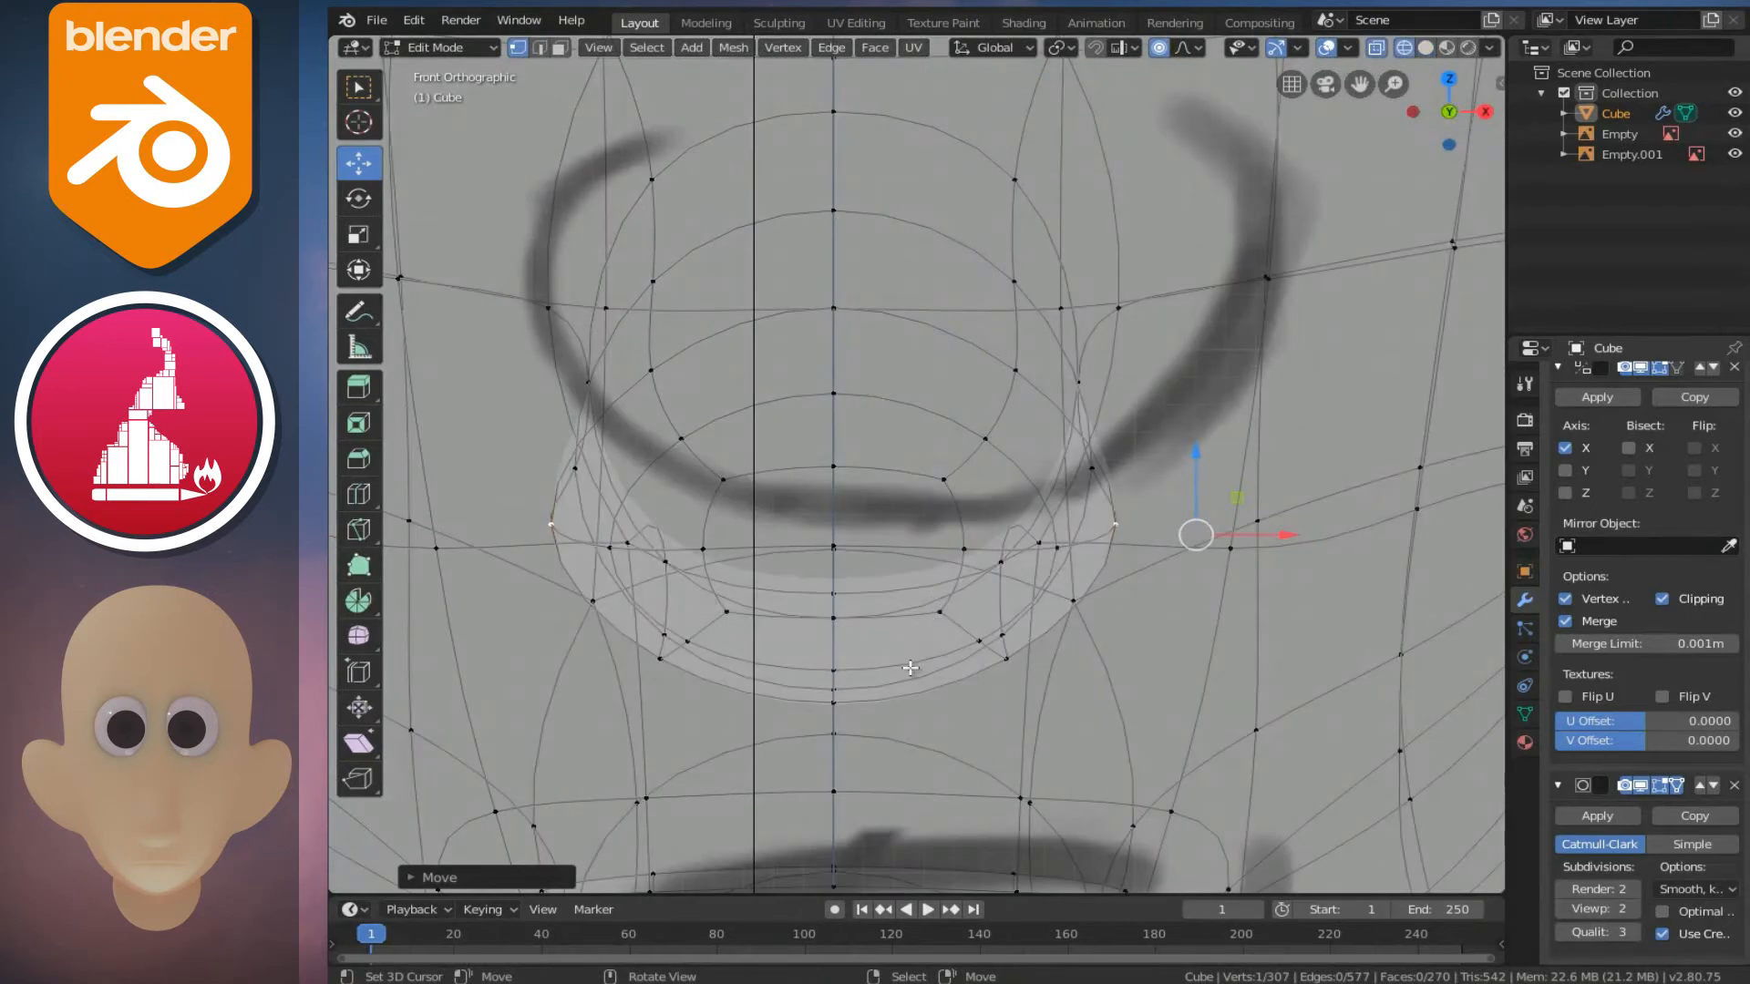
key(alt+z)
- Raise the midline vertices on the nose bridge along Z with proportional editing
click(832, 416)
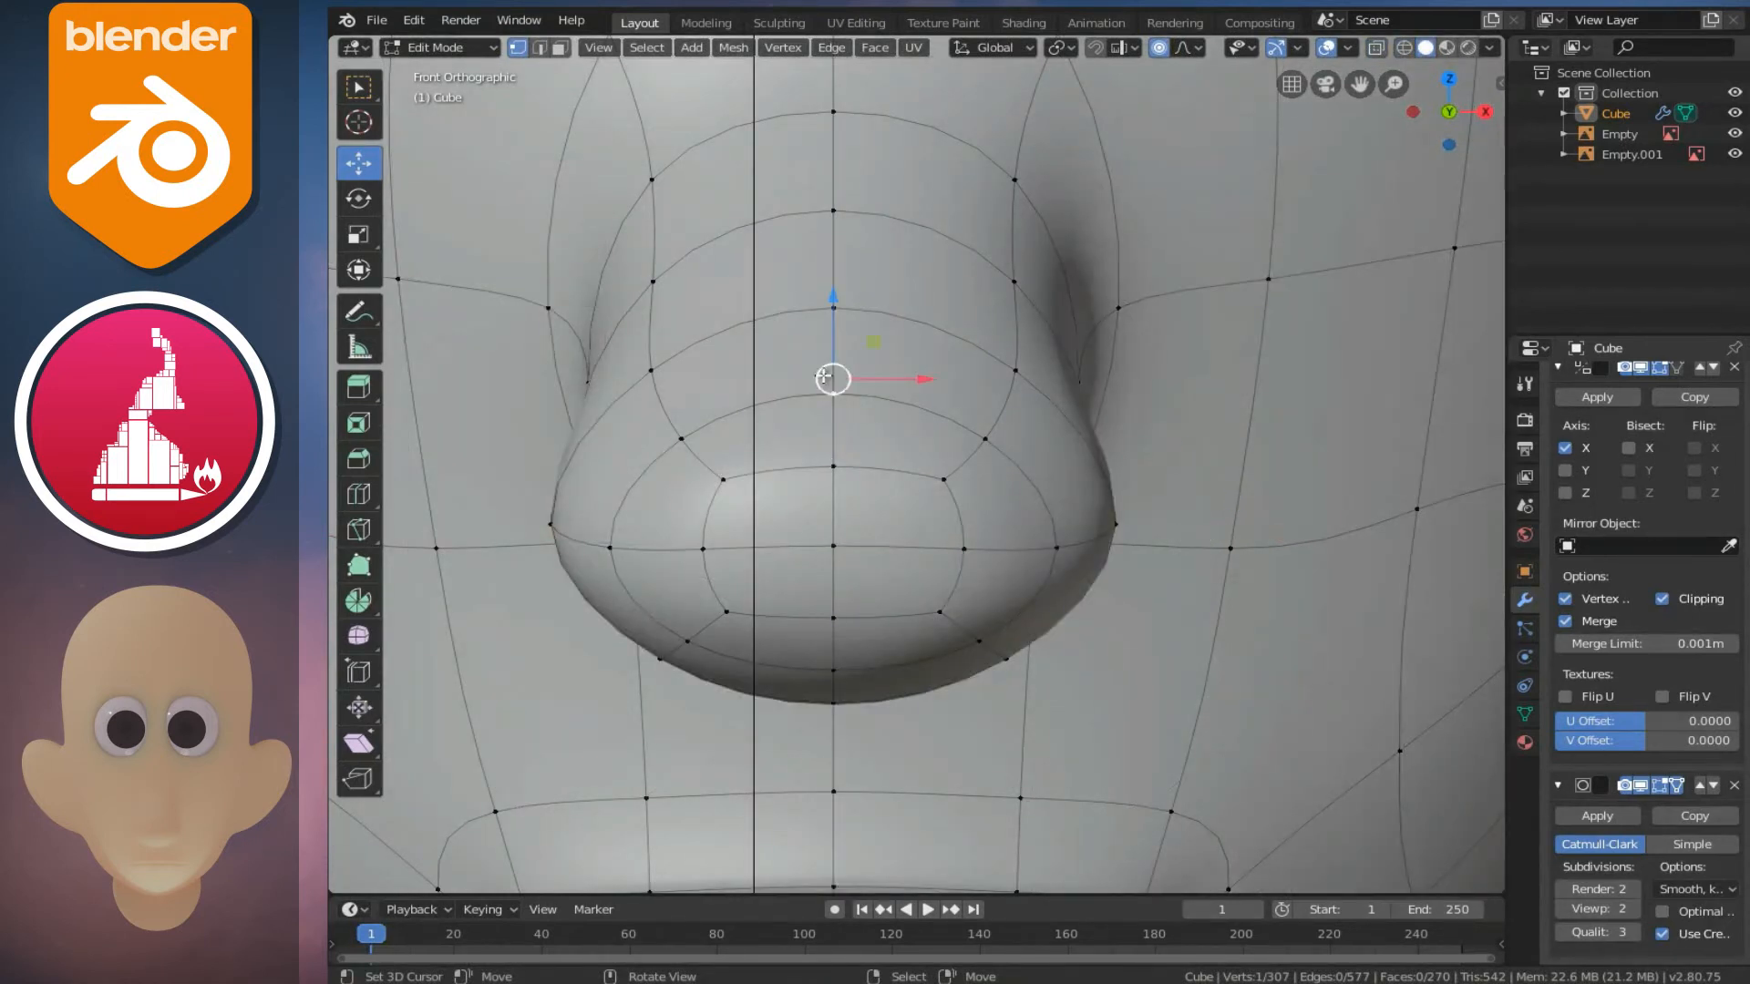
key(alt+z)
drag(838, 295, 836, 207)
key(alt+z)
key(alt+z)
drag(833, 108, 834, 103)
scroll(890, 361, down, 1)
key(alt+z)
scroll(958, 528, down, 7)
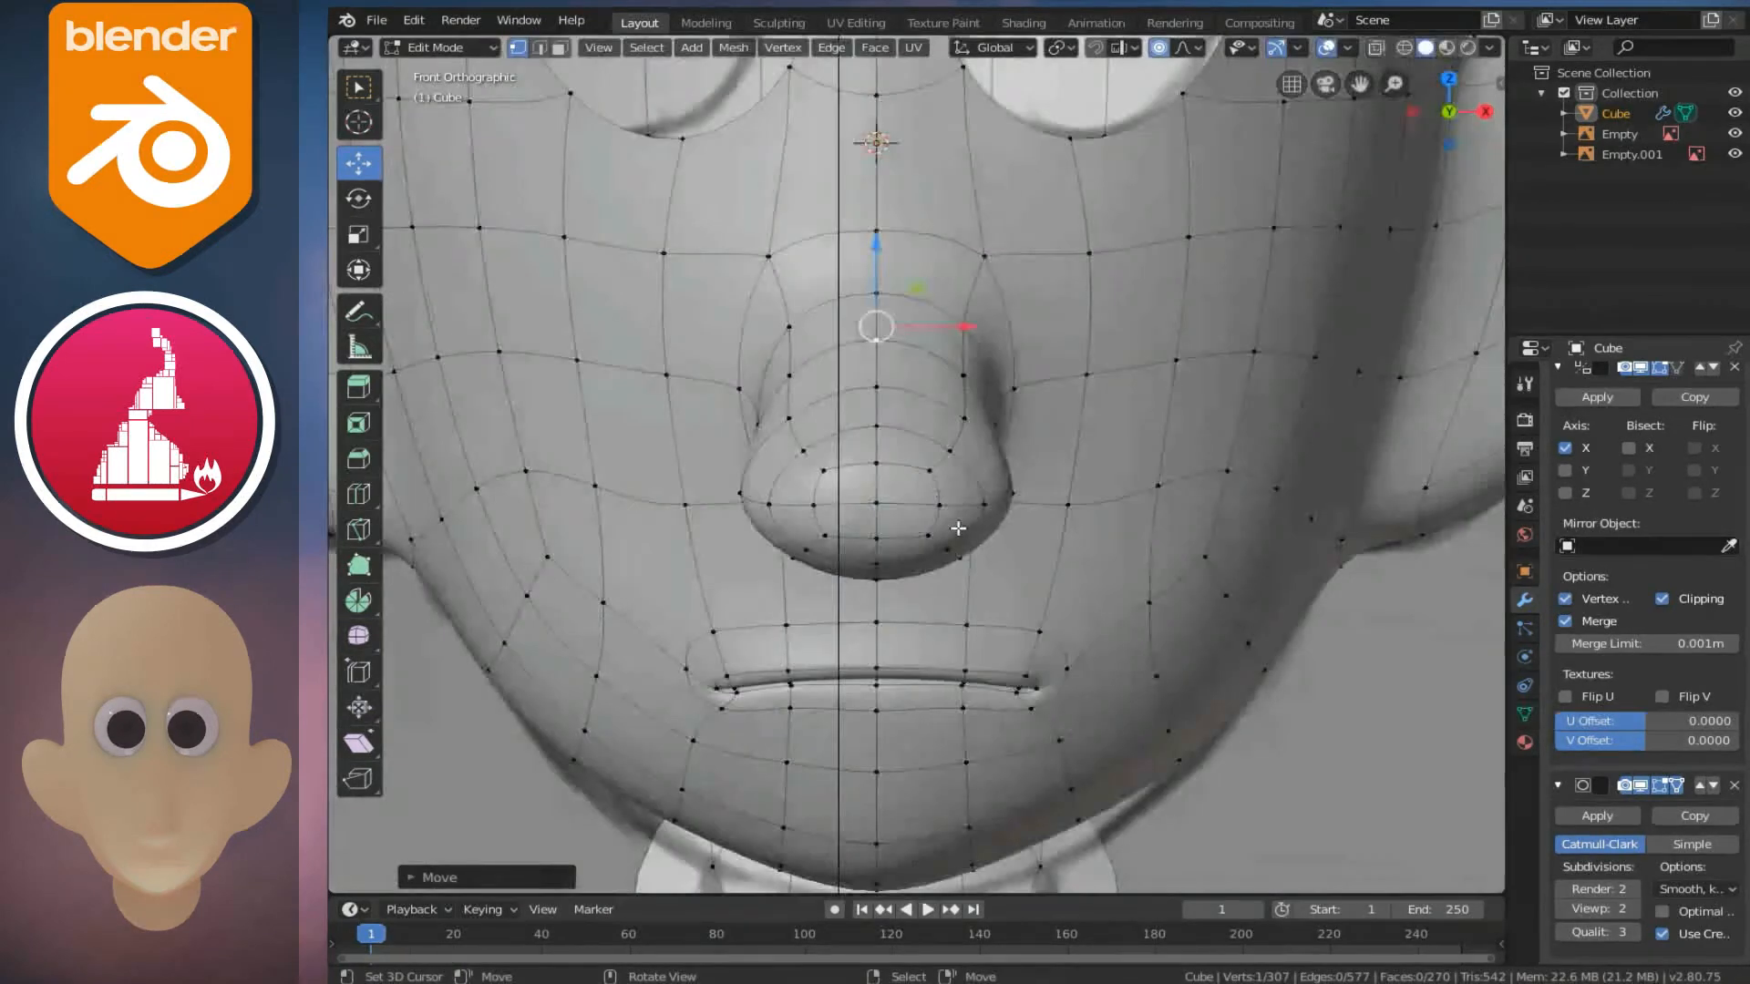
- Adjust the side vertex of the nose wing along X, comparing the nose shape in Object Mode
key(Tab)
scroll(983, 529, down, 2)
mouse_move(977, 507)
middle_down()
mouse_move(780, 505)
mouse_move(904, 532)
mouse_move(851, 408)
mouse_move(898, 497)
mouse_move(948, 526)
mouse_move(997, 446)
mouse_move(988, 425)
mouse_move(1015, 425)
mouse_move(956, 414)
mouse_move(820, 447)
middle_up()
scroll(902, 525, up, 4)
key(Tab)
key(g)
key(x)
click(965, 530)
key(Tab)
scroll(789, 465, up, 4)
key(Tab)
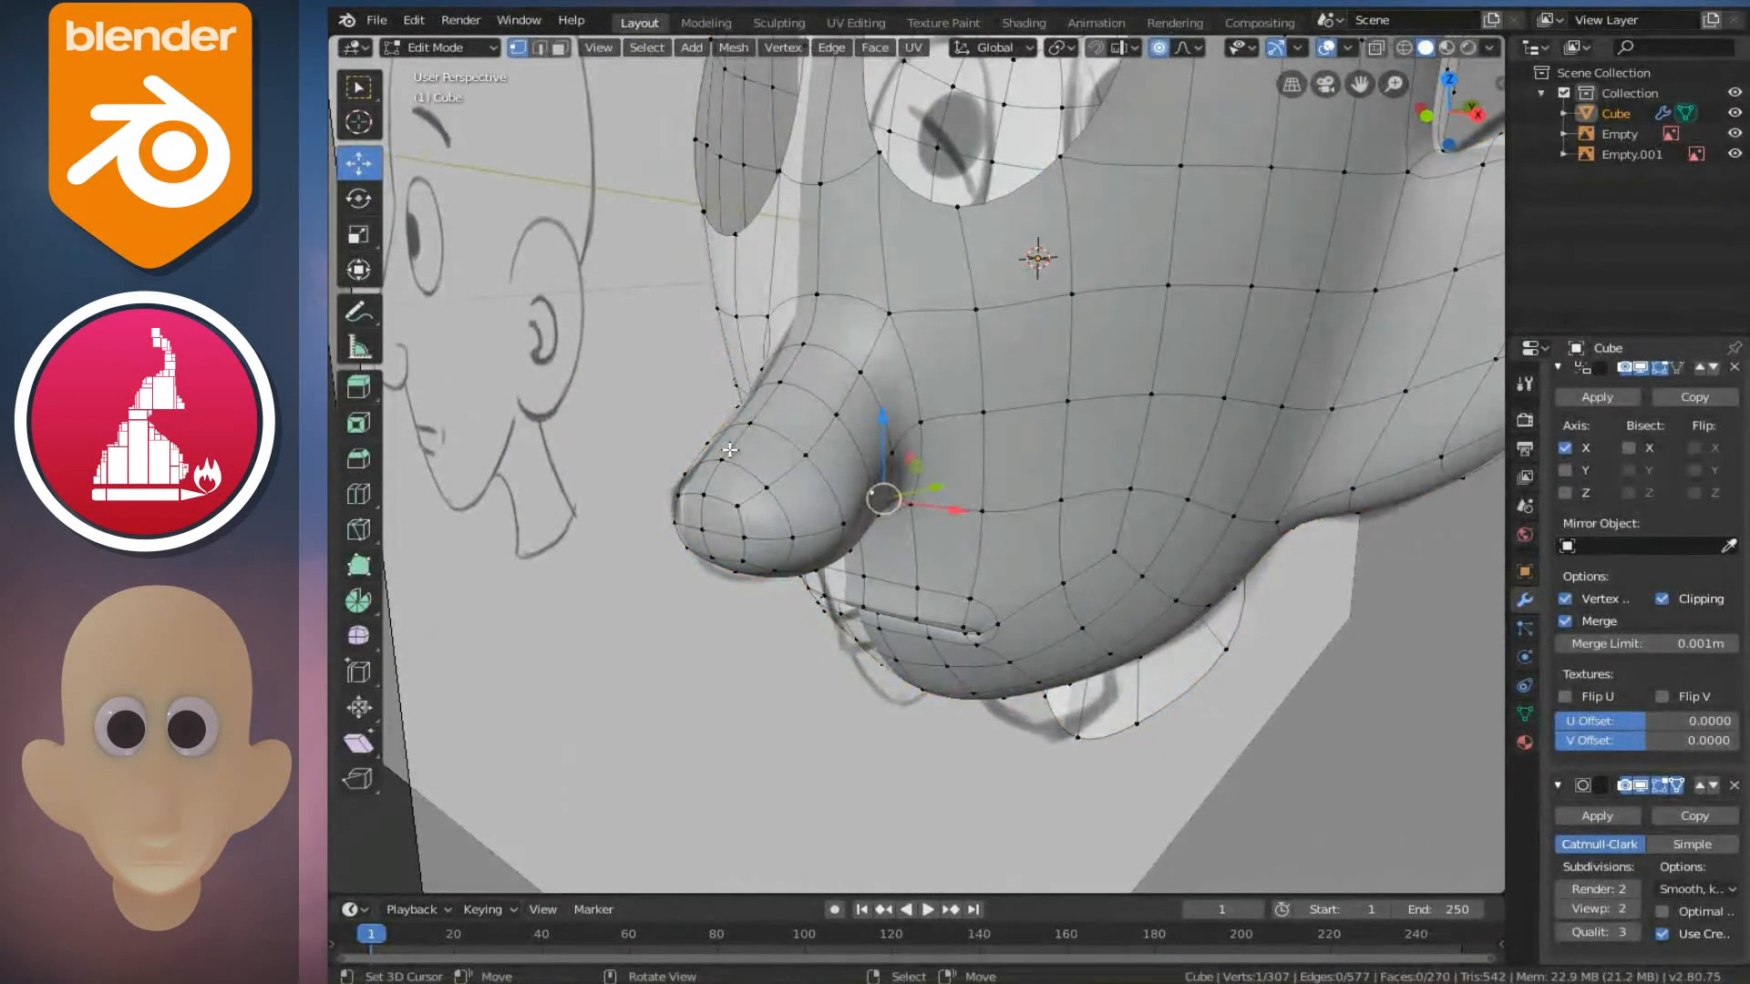
- Fine-tune the height of the nose bridge vertices along Z and return to Object Mode to inspect the whole head
drag(724, 385, 718, 367)
middle_drag(719, 366, 678, 492)
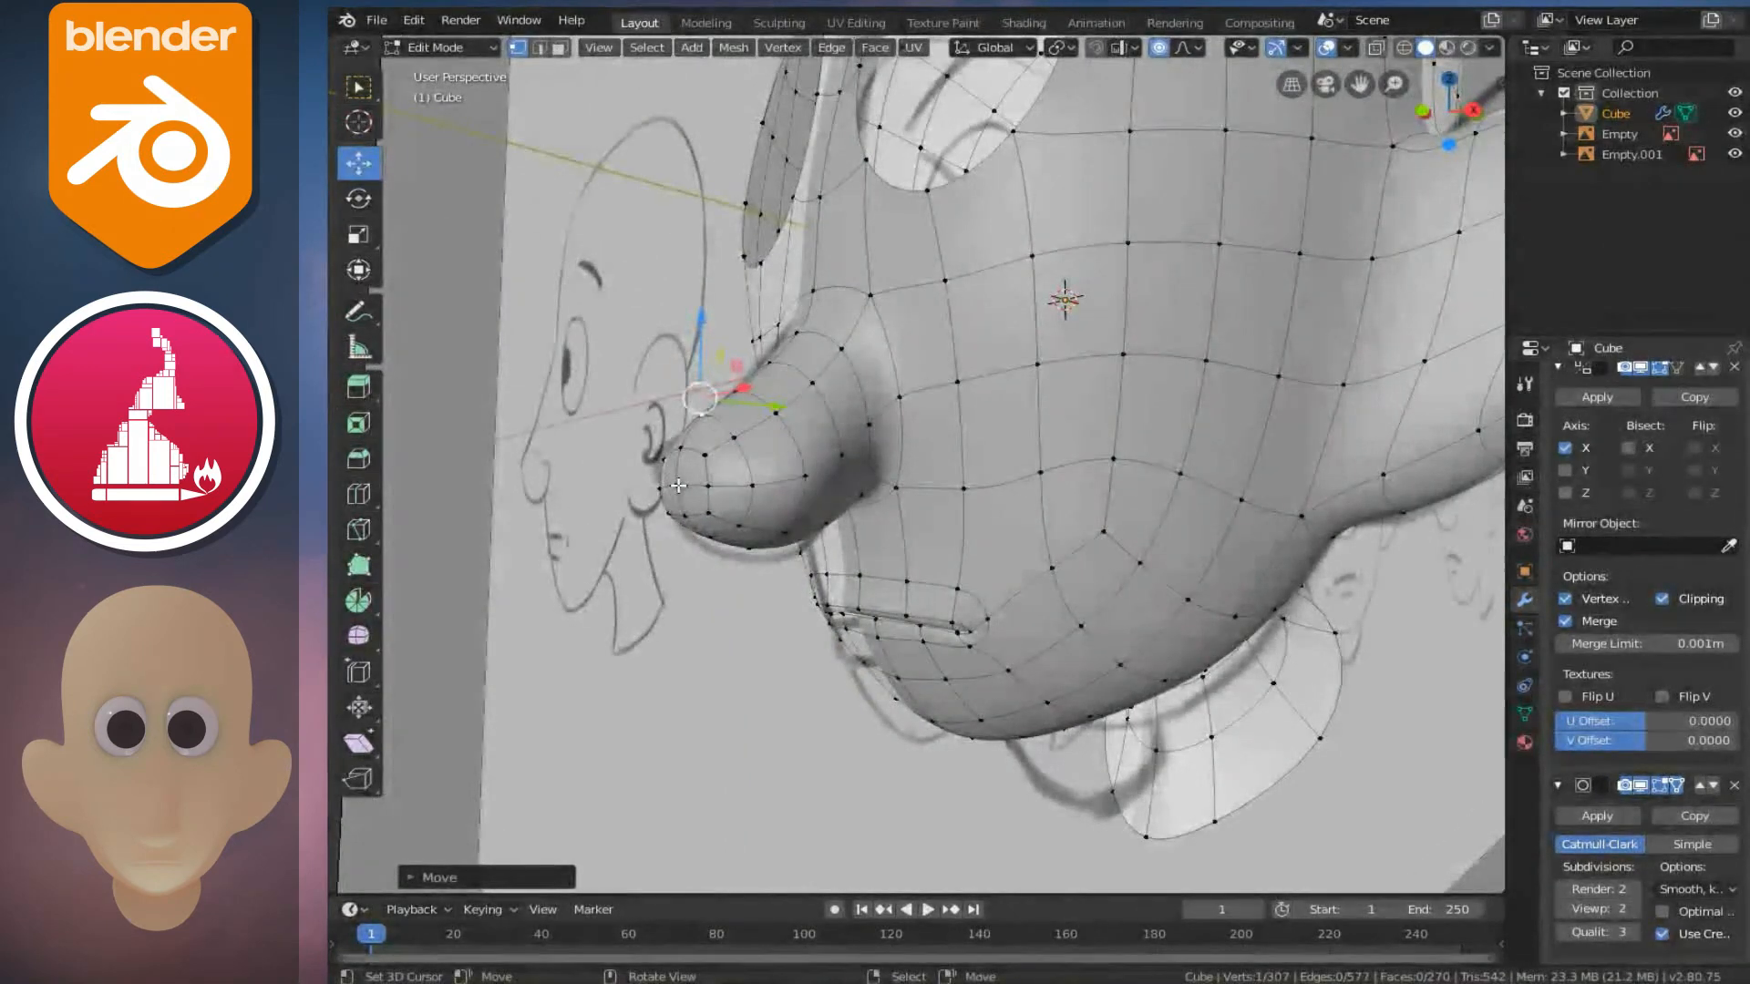
middle_drag(738, 424, 738, 403)
click(738, 400)
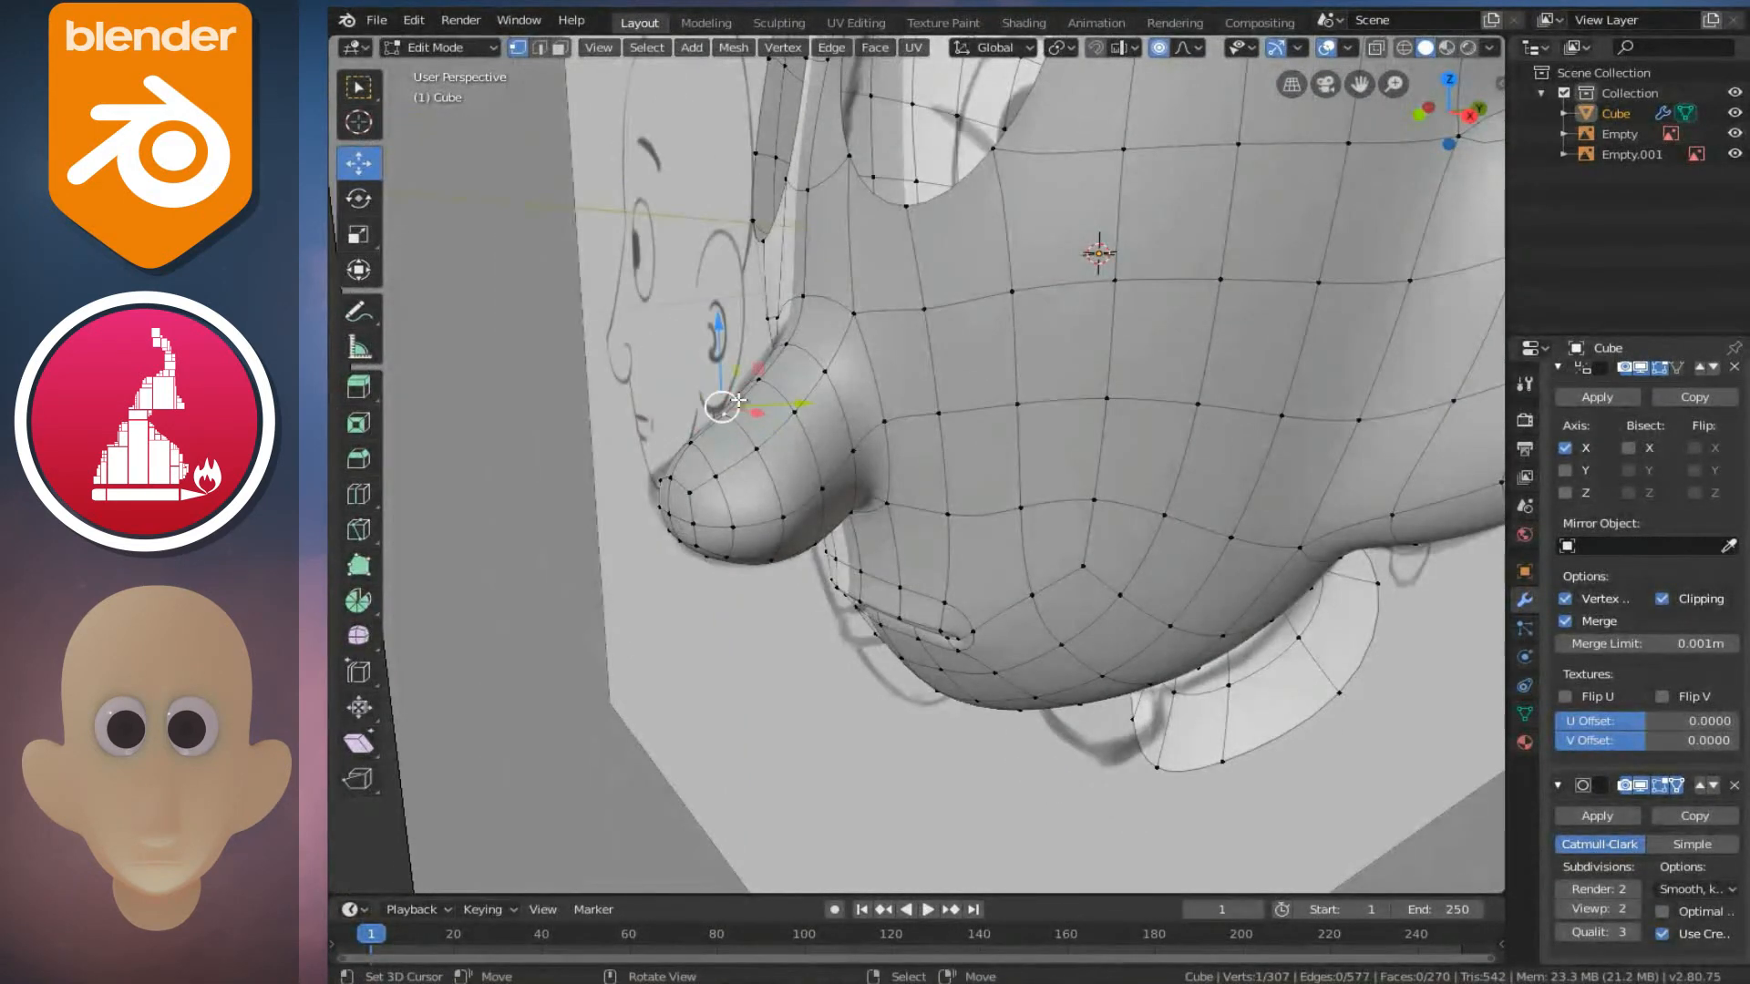
drag(720, 330, 719, 337)
middle_drag(764, 441, 1003, 464)
key(Tab)
scroll(1014, 472, up, 3)
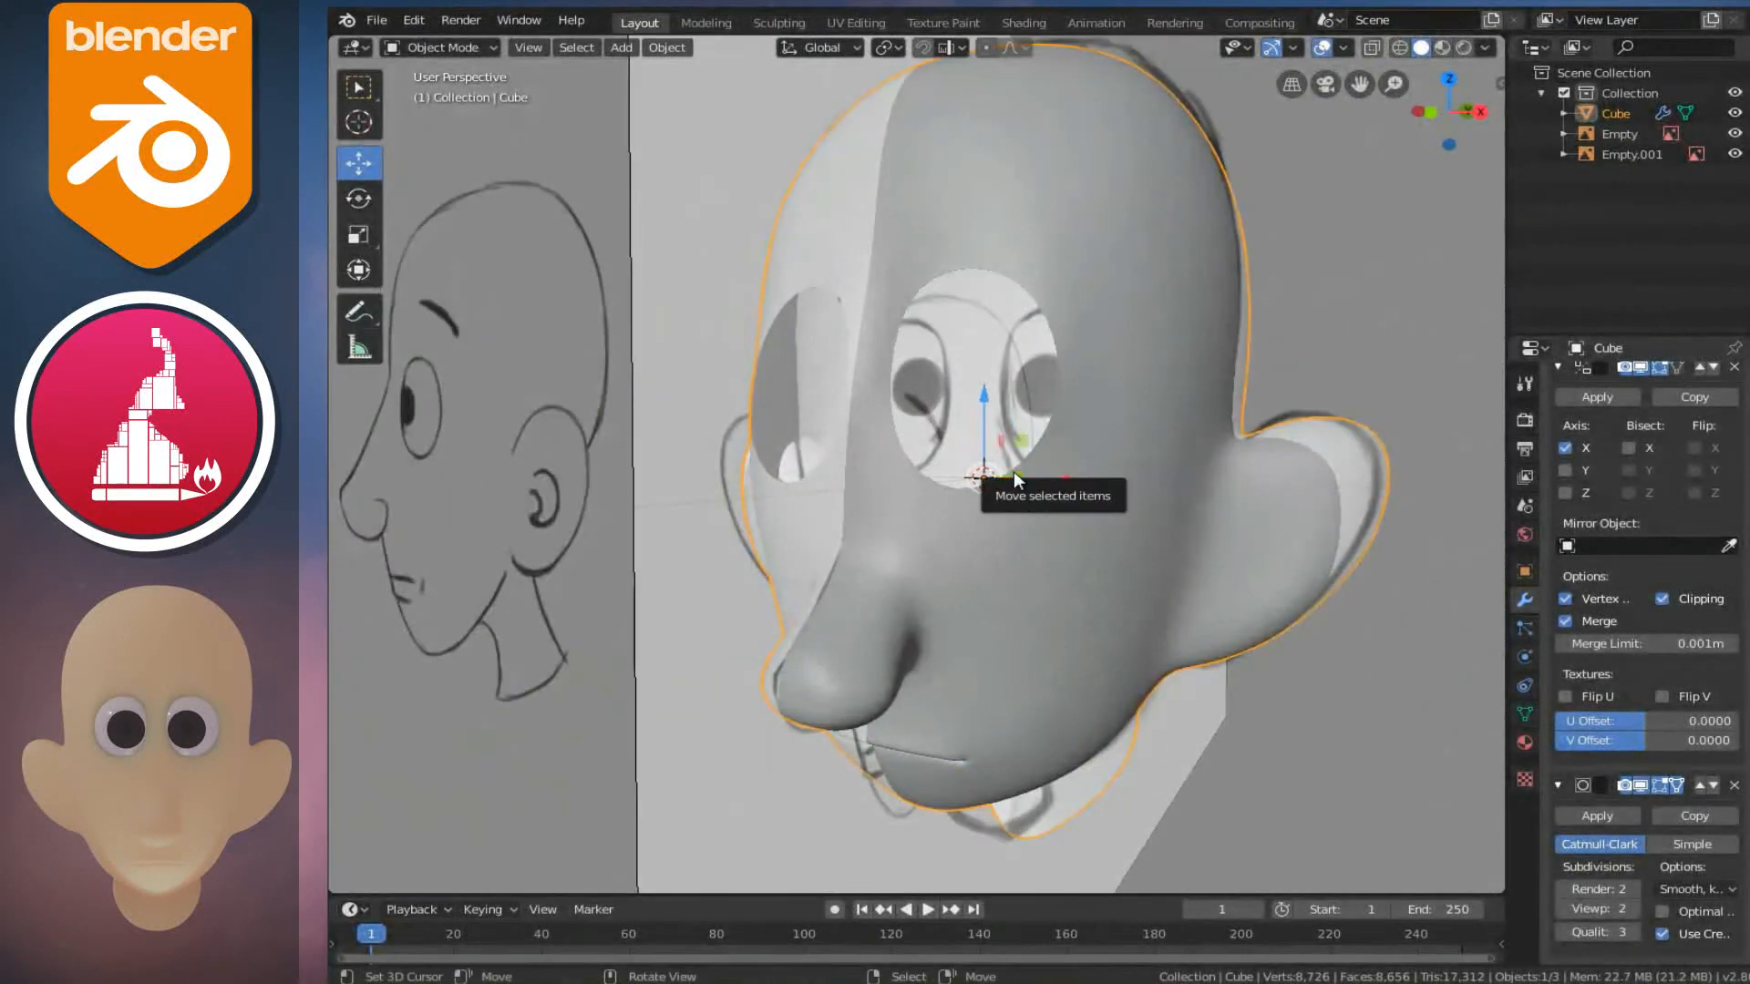
- Add a UV sphere with 16 segments and 16 rings at the world origin from the front view
key(KP_1)
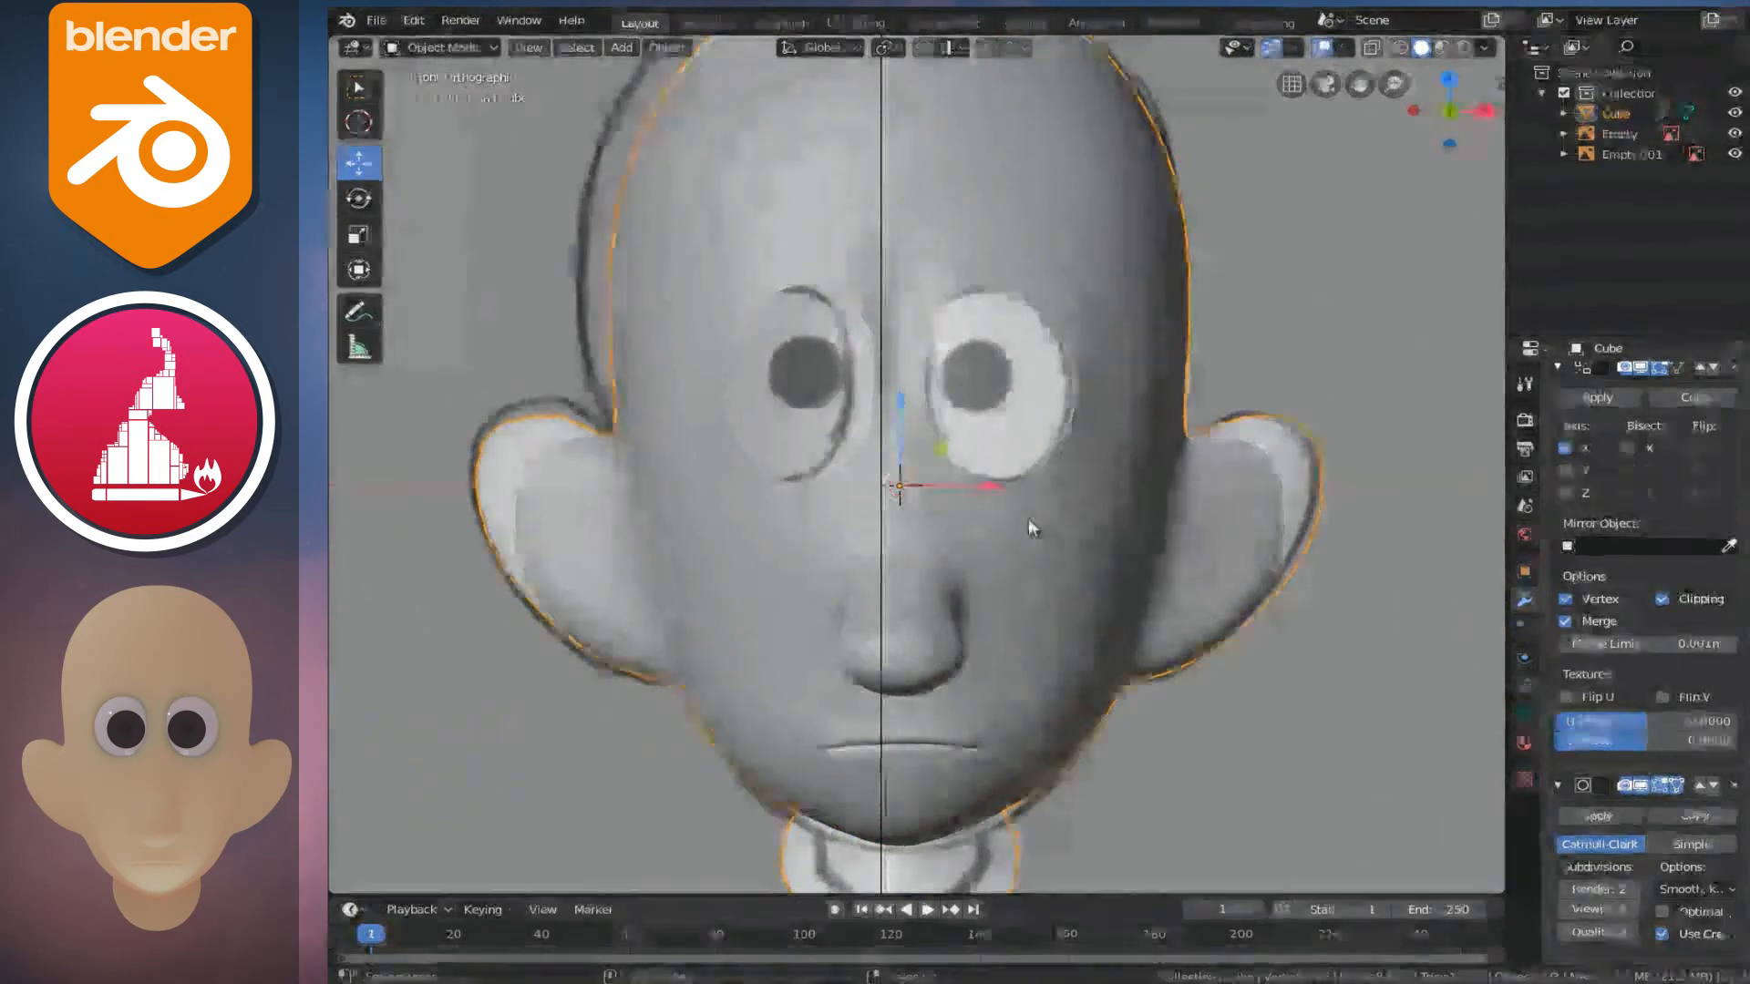
scroll(895, 483, up, 2)
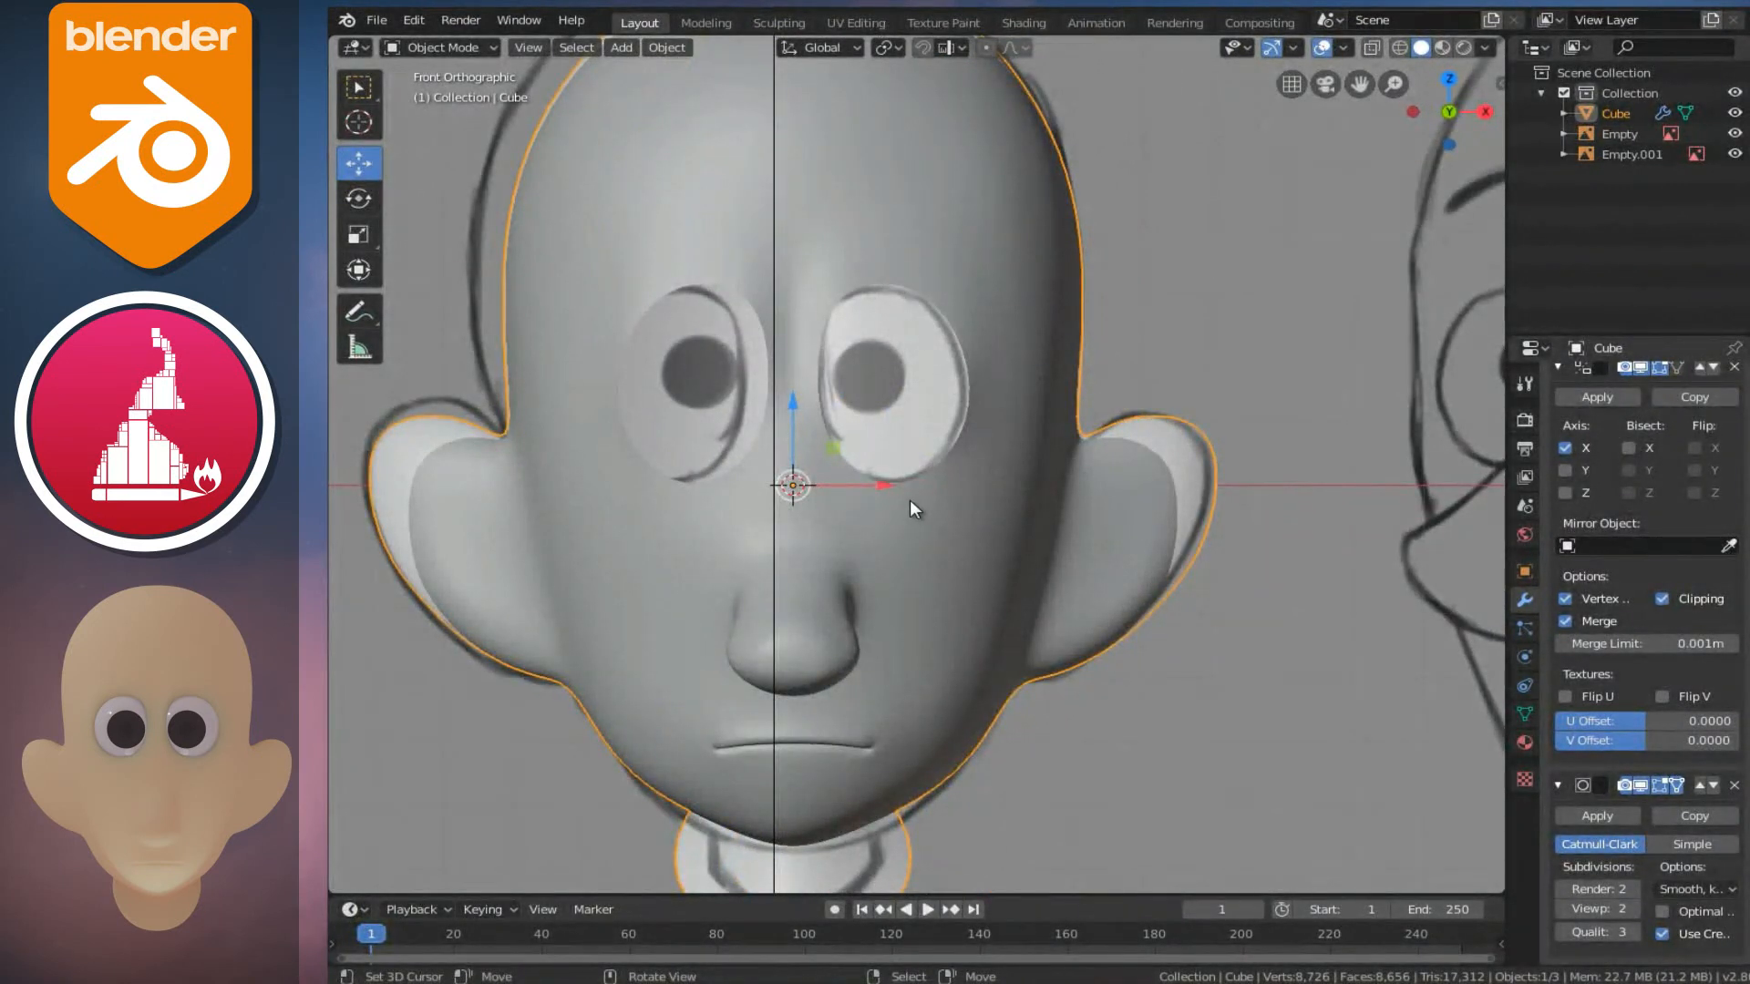
key(shift+a)
mouse_move(830, 293)
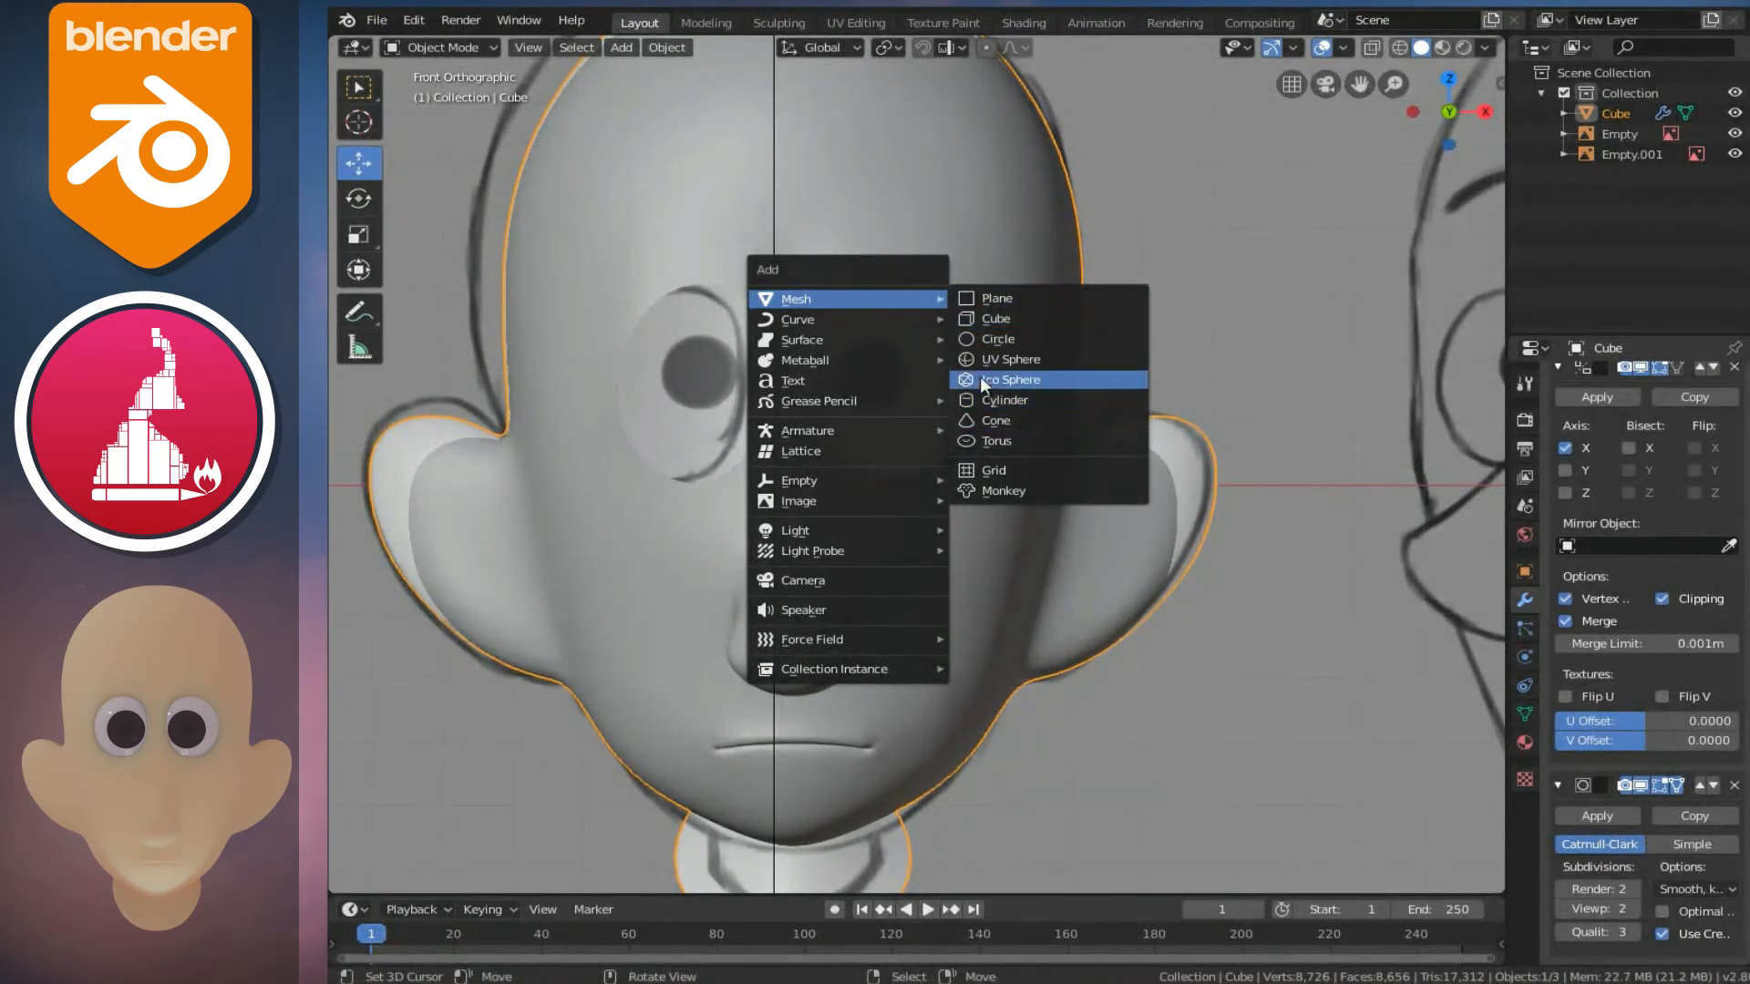
click(1001, 363)
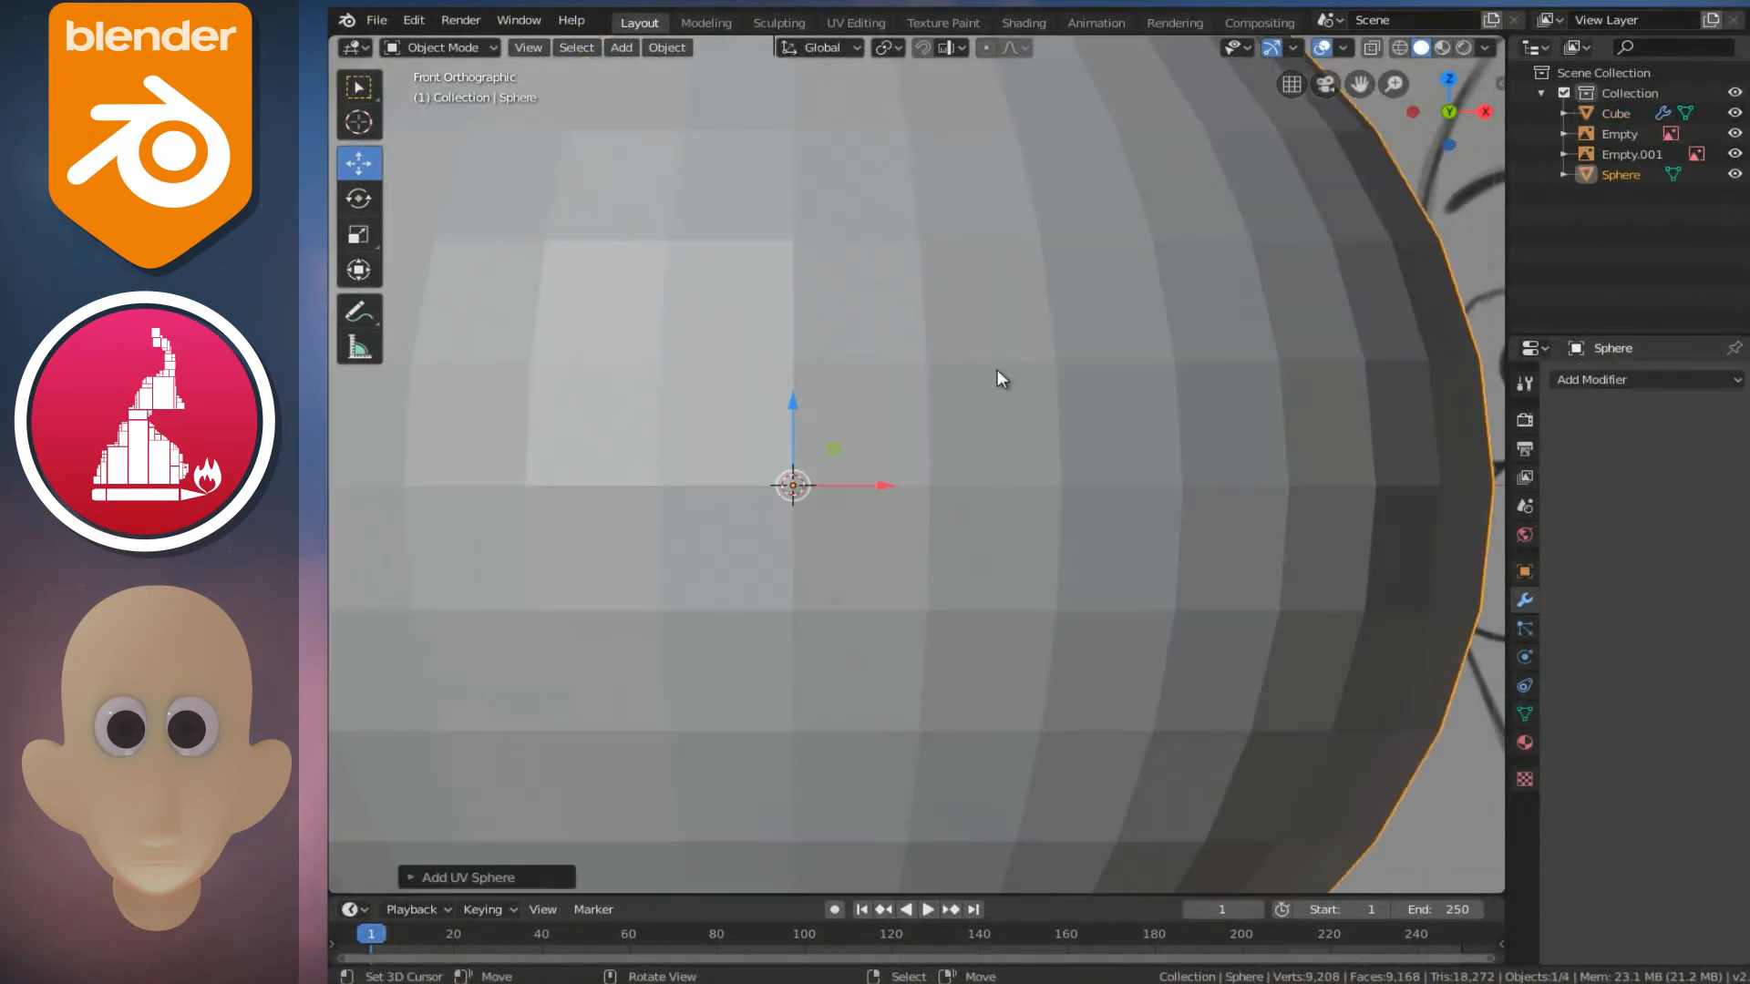
click(415, 875)
click(641, 655)
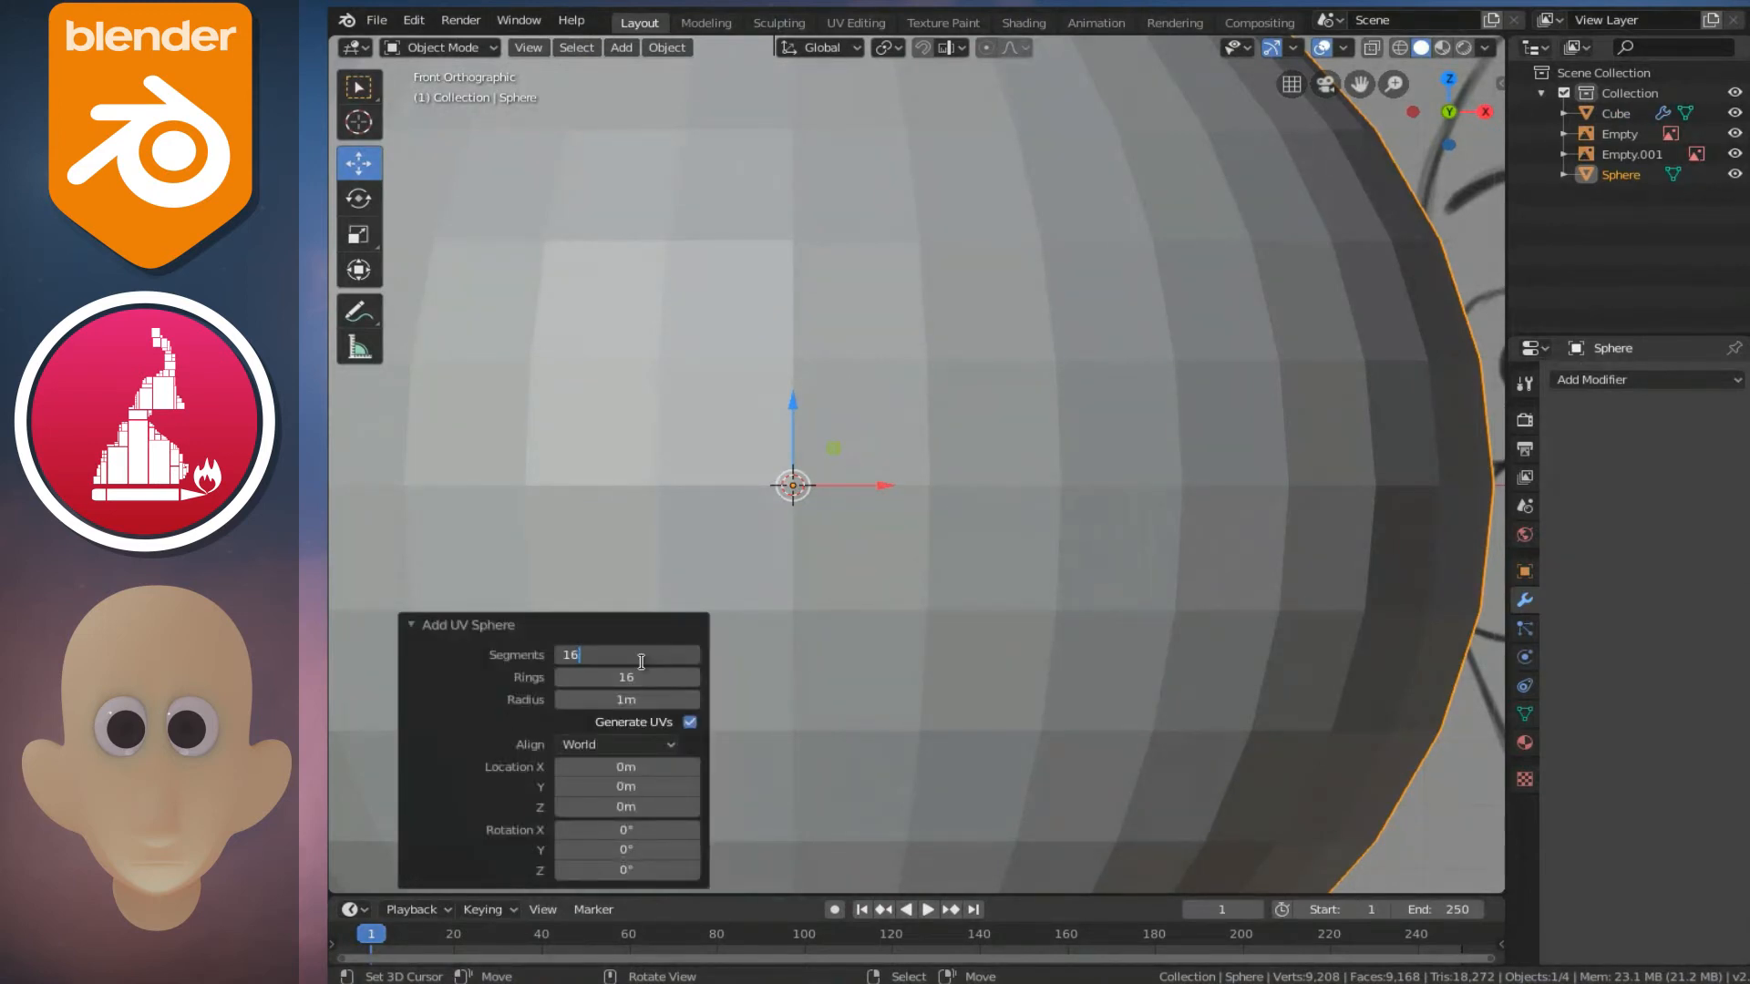
text(16)
key(Return)
scroll(874, 517, down, 3)
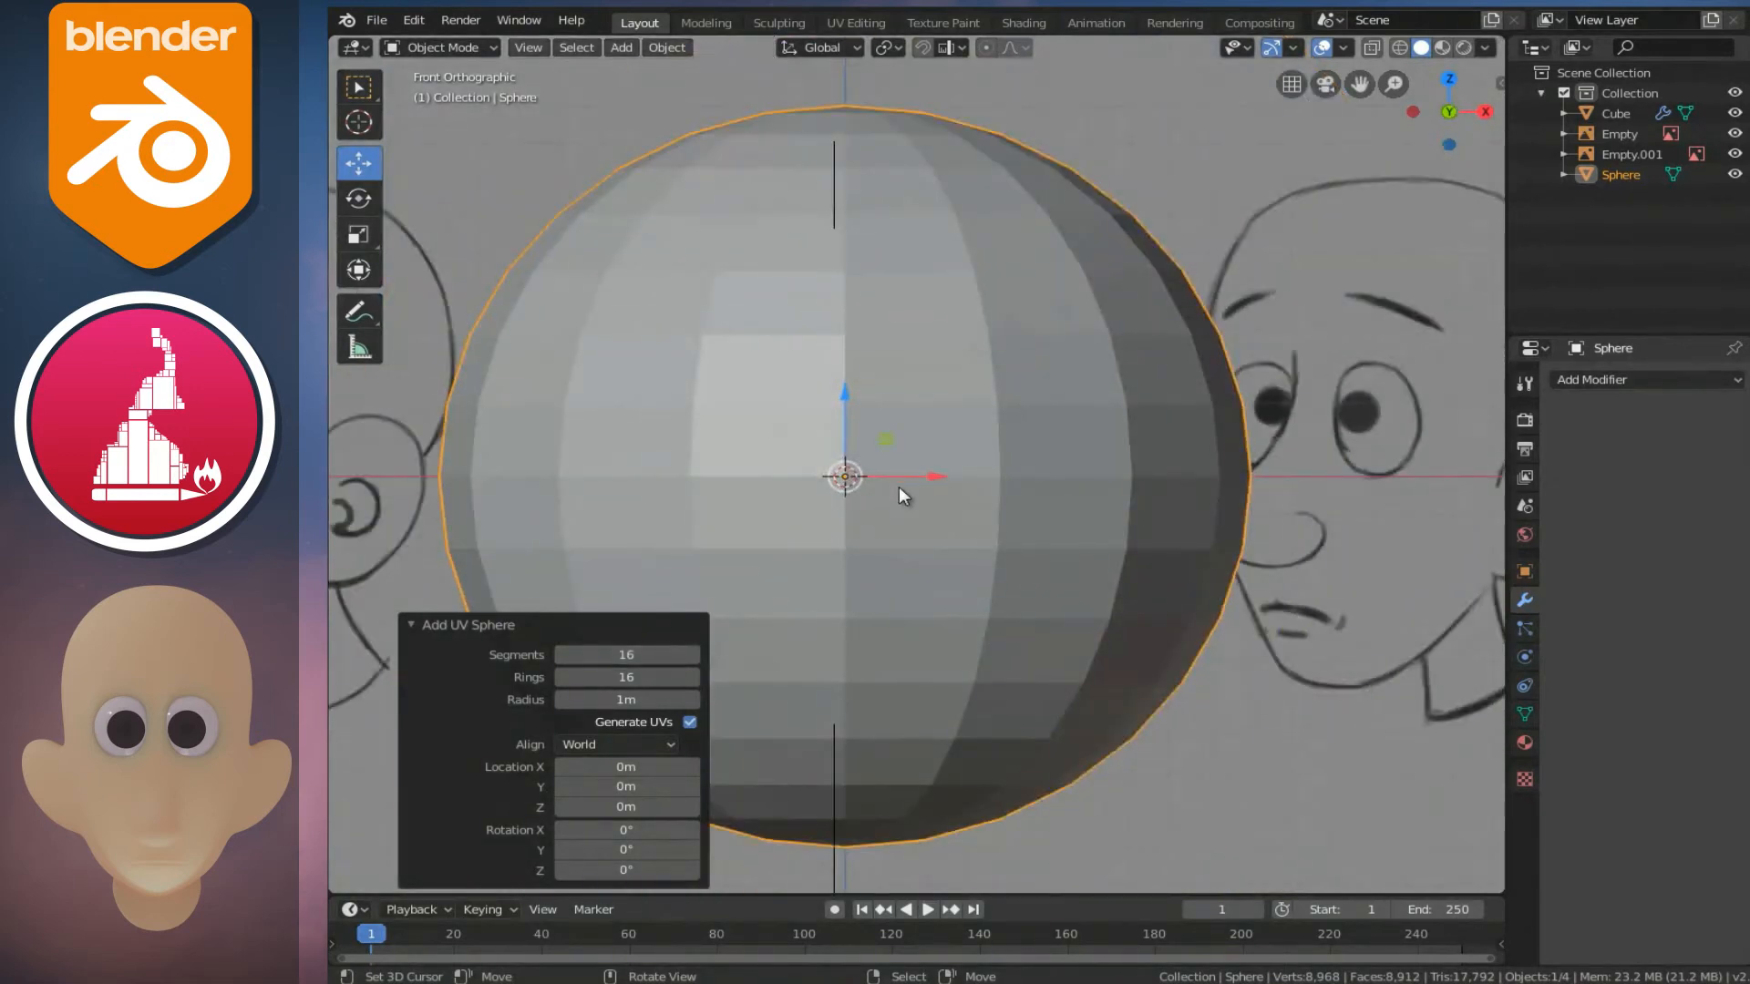
- Rotate the sphere 90° about the global X axis and scale it down to roughly eye size
key(r)
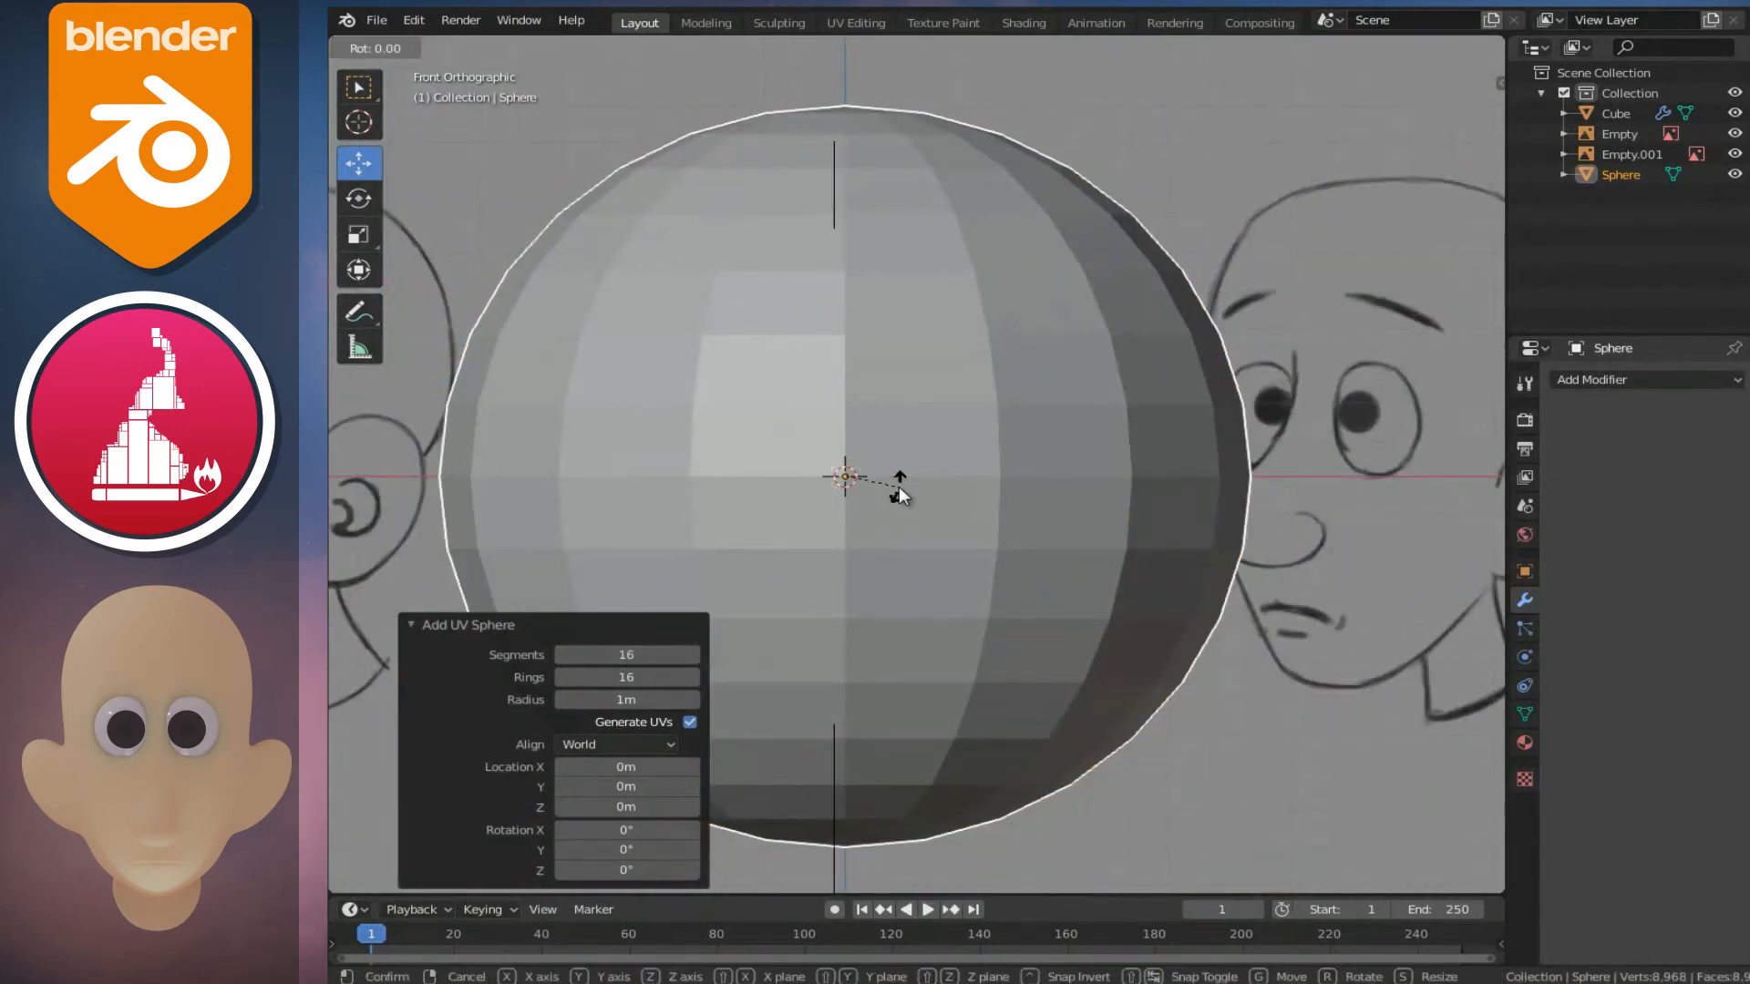
text(x)
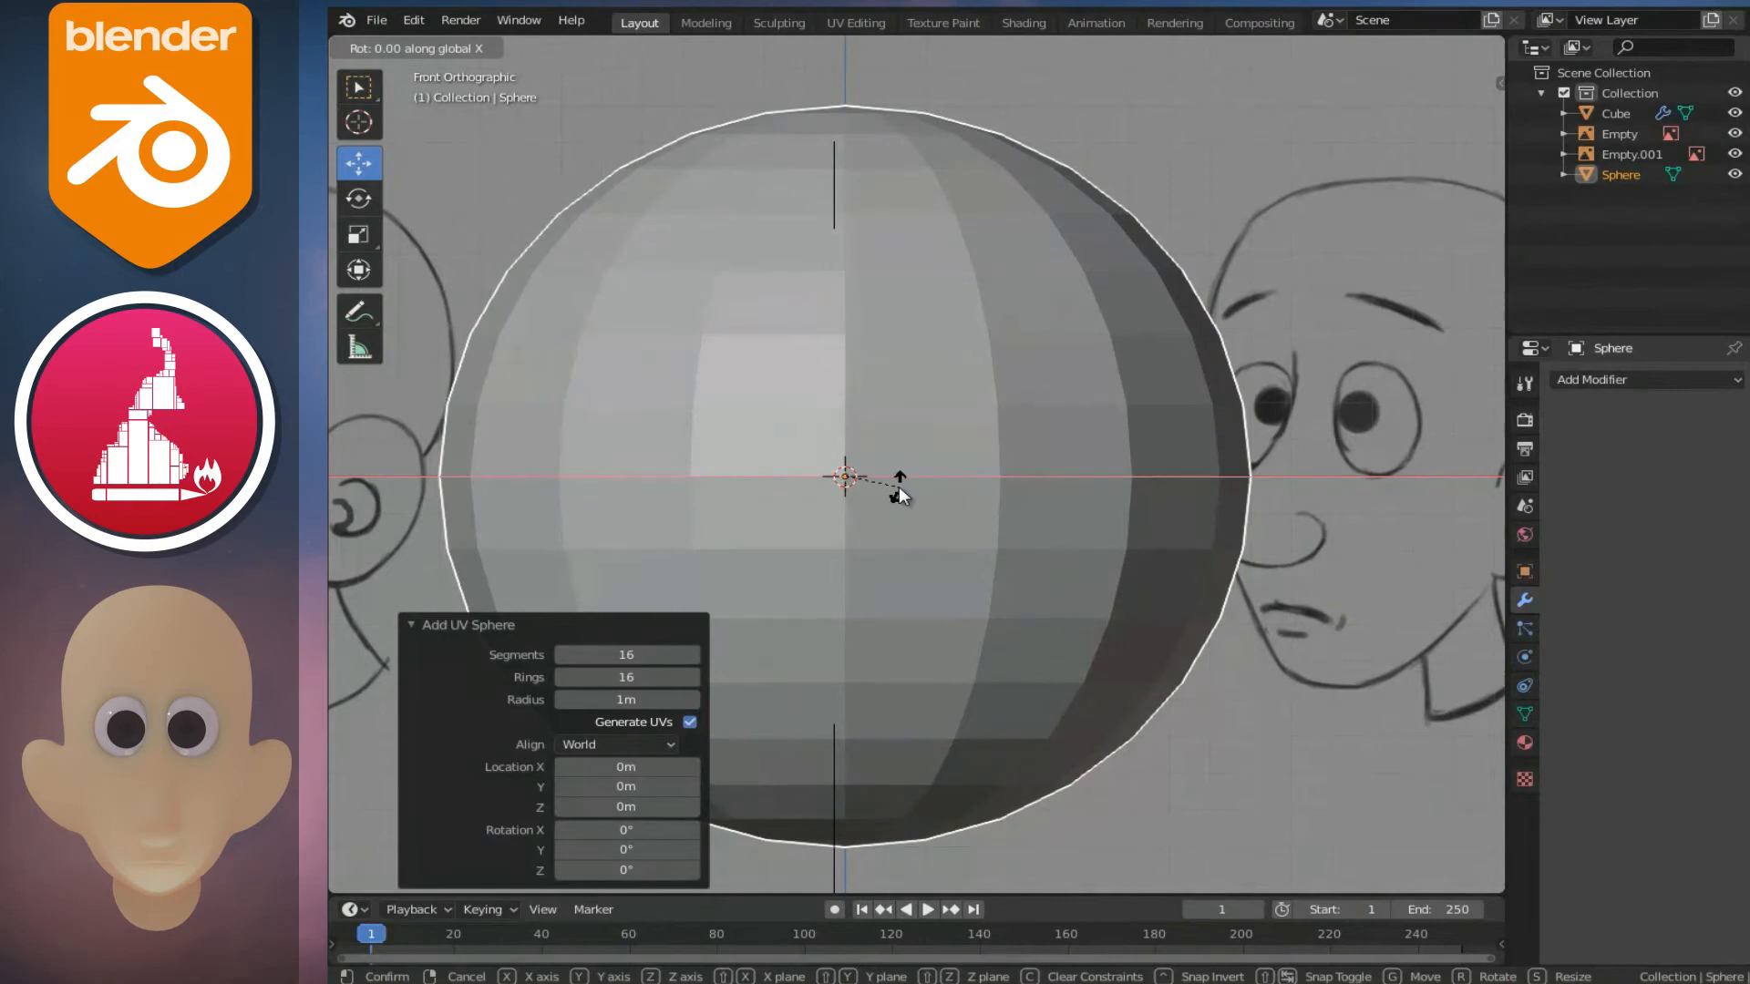
text(90)
key(Return)
key(s)
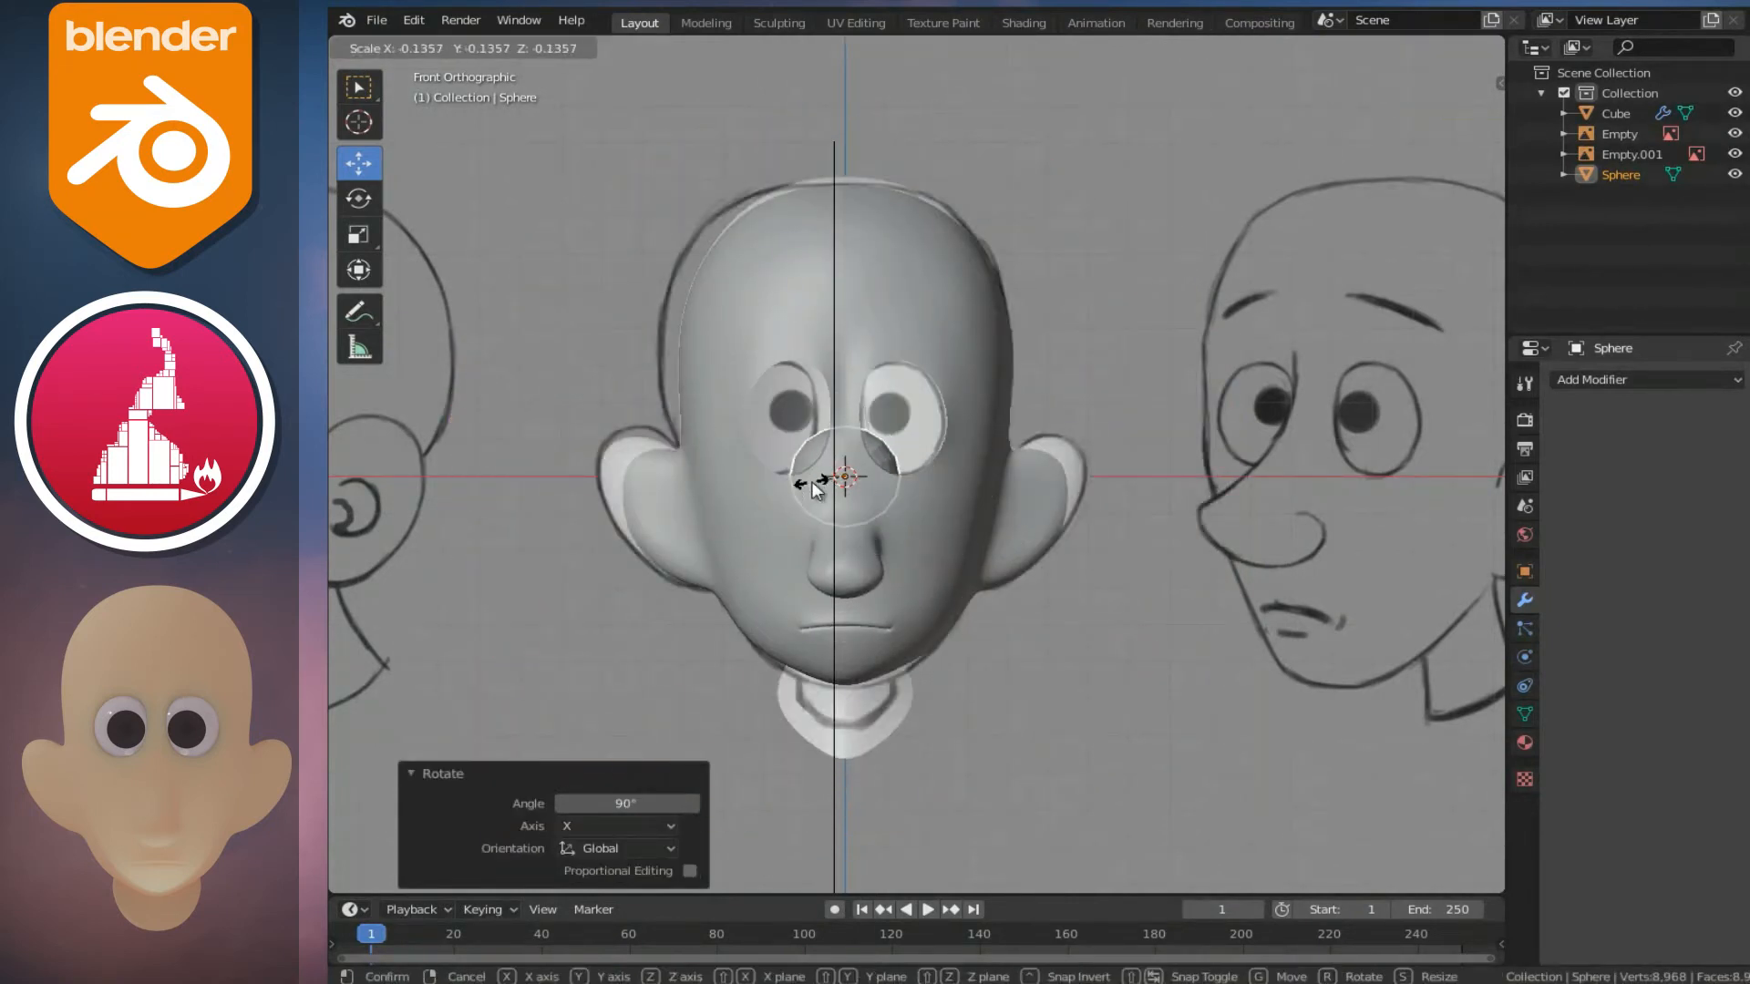
click(812, 481)
- In Edit Mode, move the whole sphere mesh over the eye opening on the +X side and disable proportional editing
scroll(877, 504, up, 5)
key(Tab)
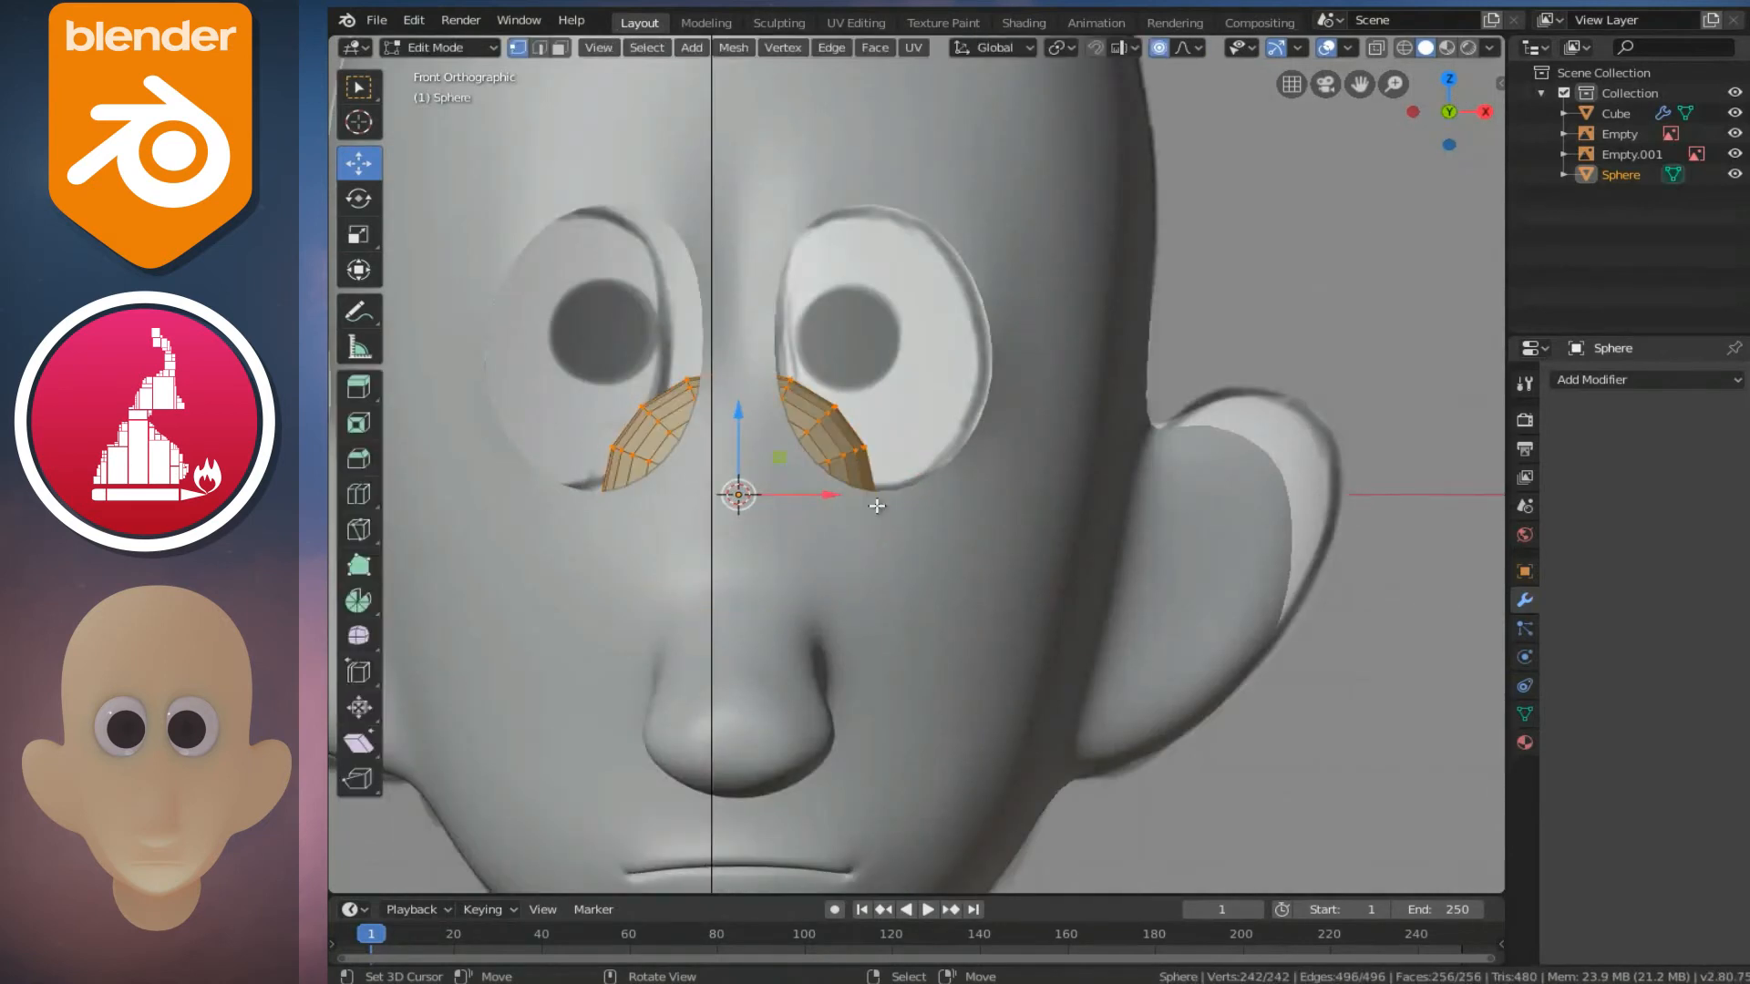
ctrl+scroll(877, 506, up, 4)
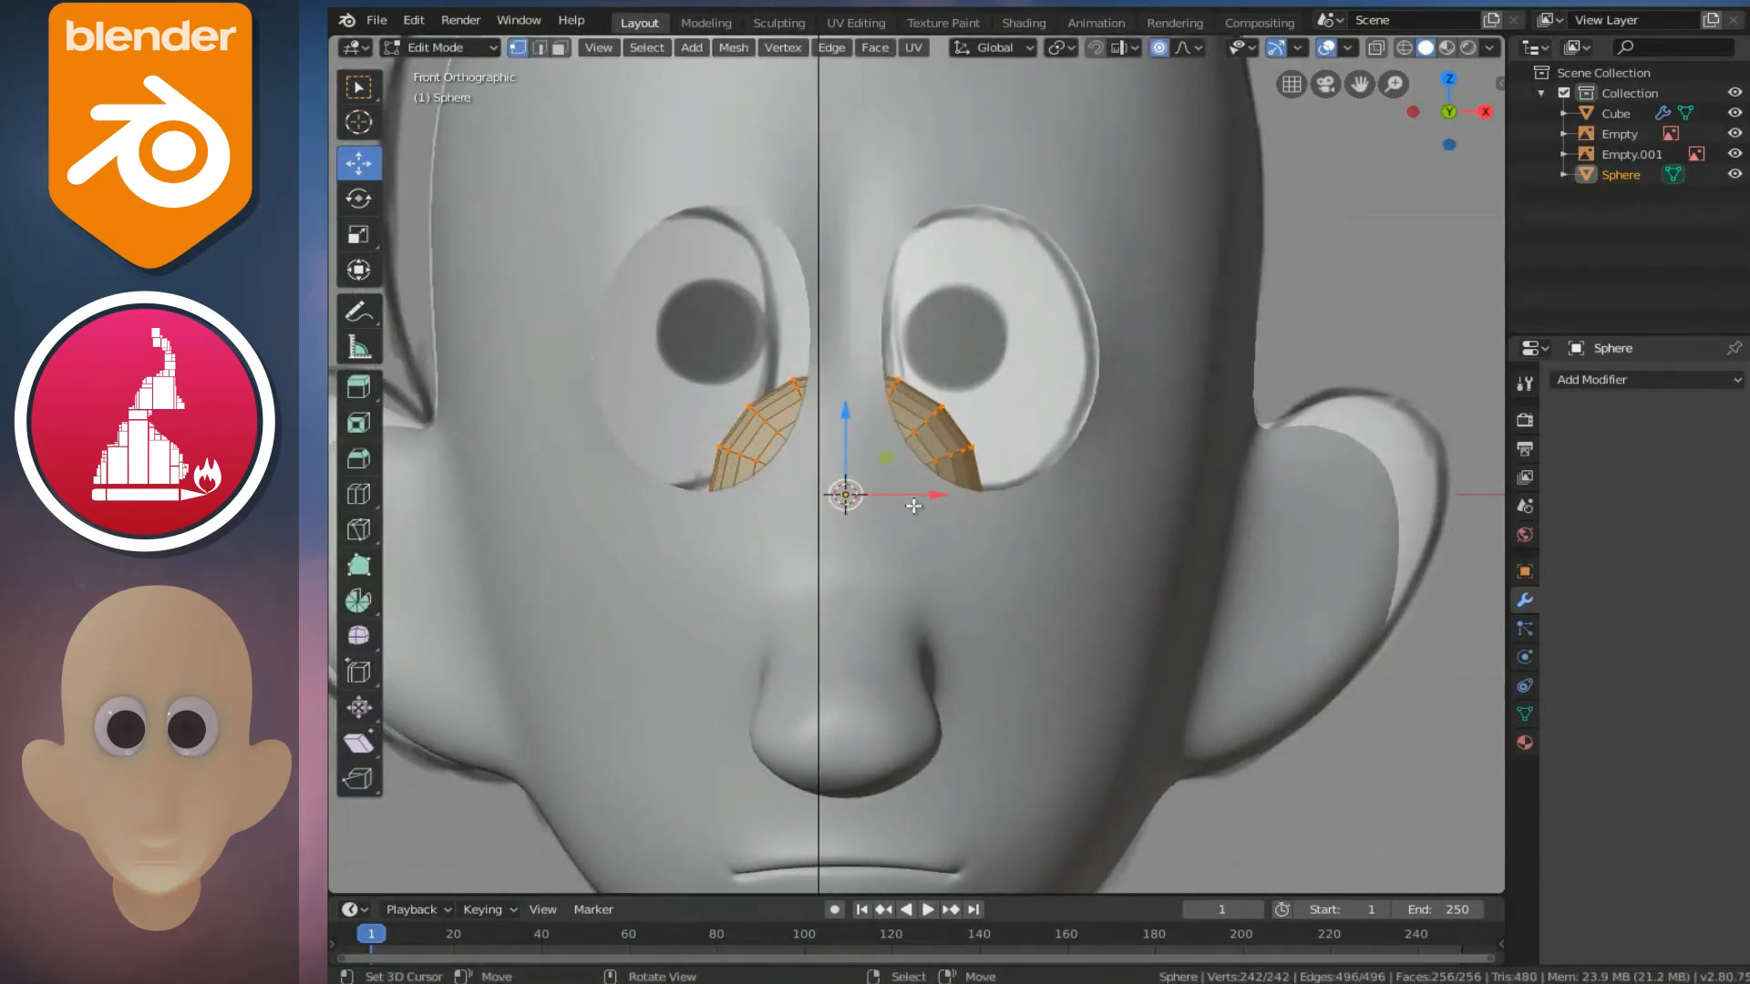
key(g)
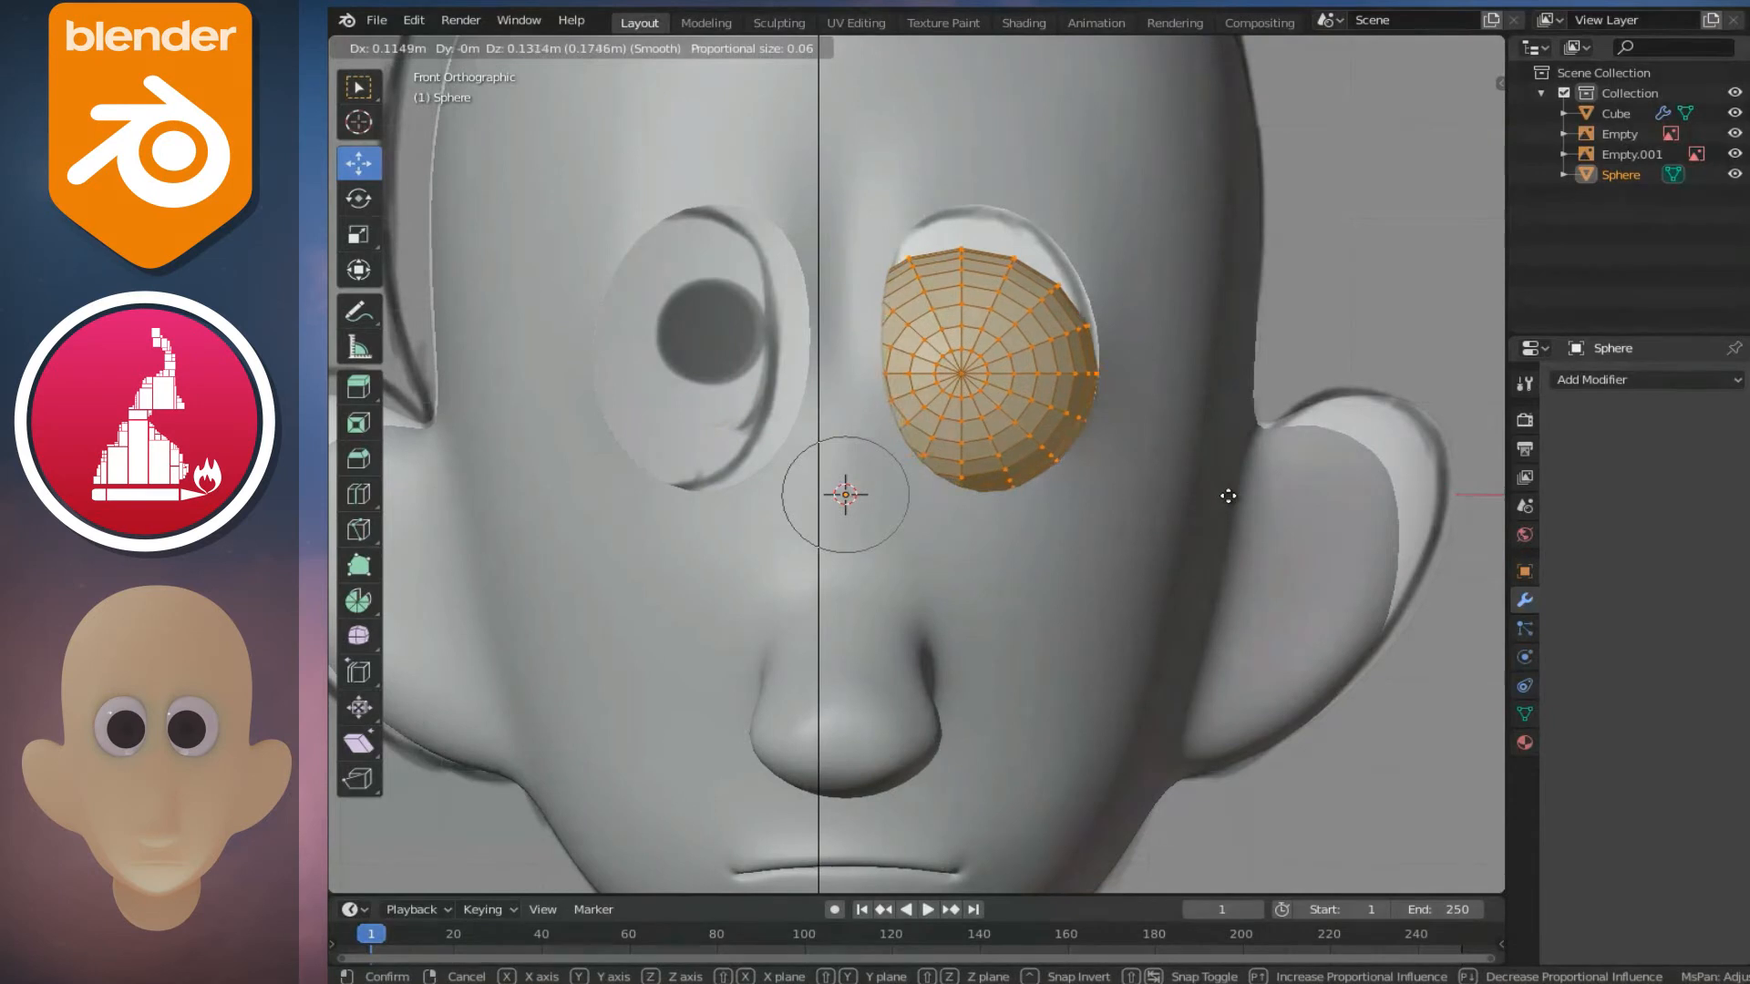
click(1231, 497)
key(o)
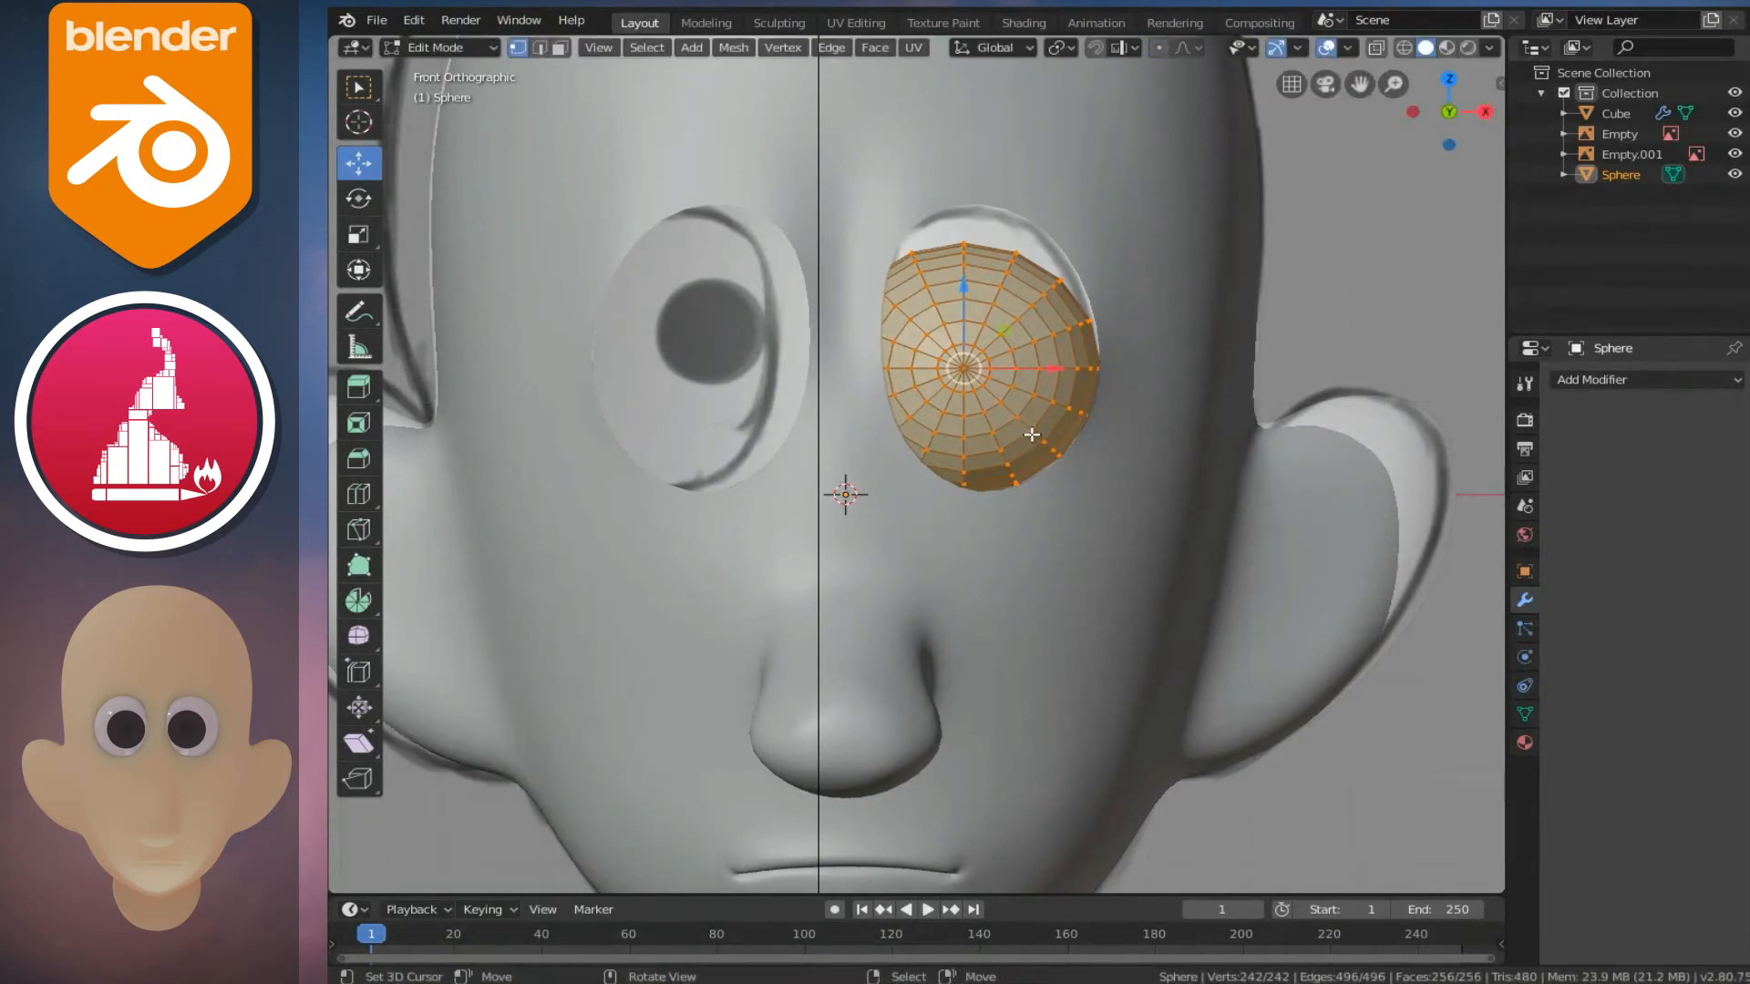
- Fit the sphere to the eye opening in front view, scaling by about 0.758, centering it, and scaling by about 1.205
key(s)
click(1145, 492)
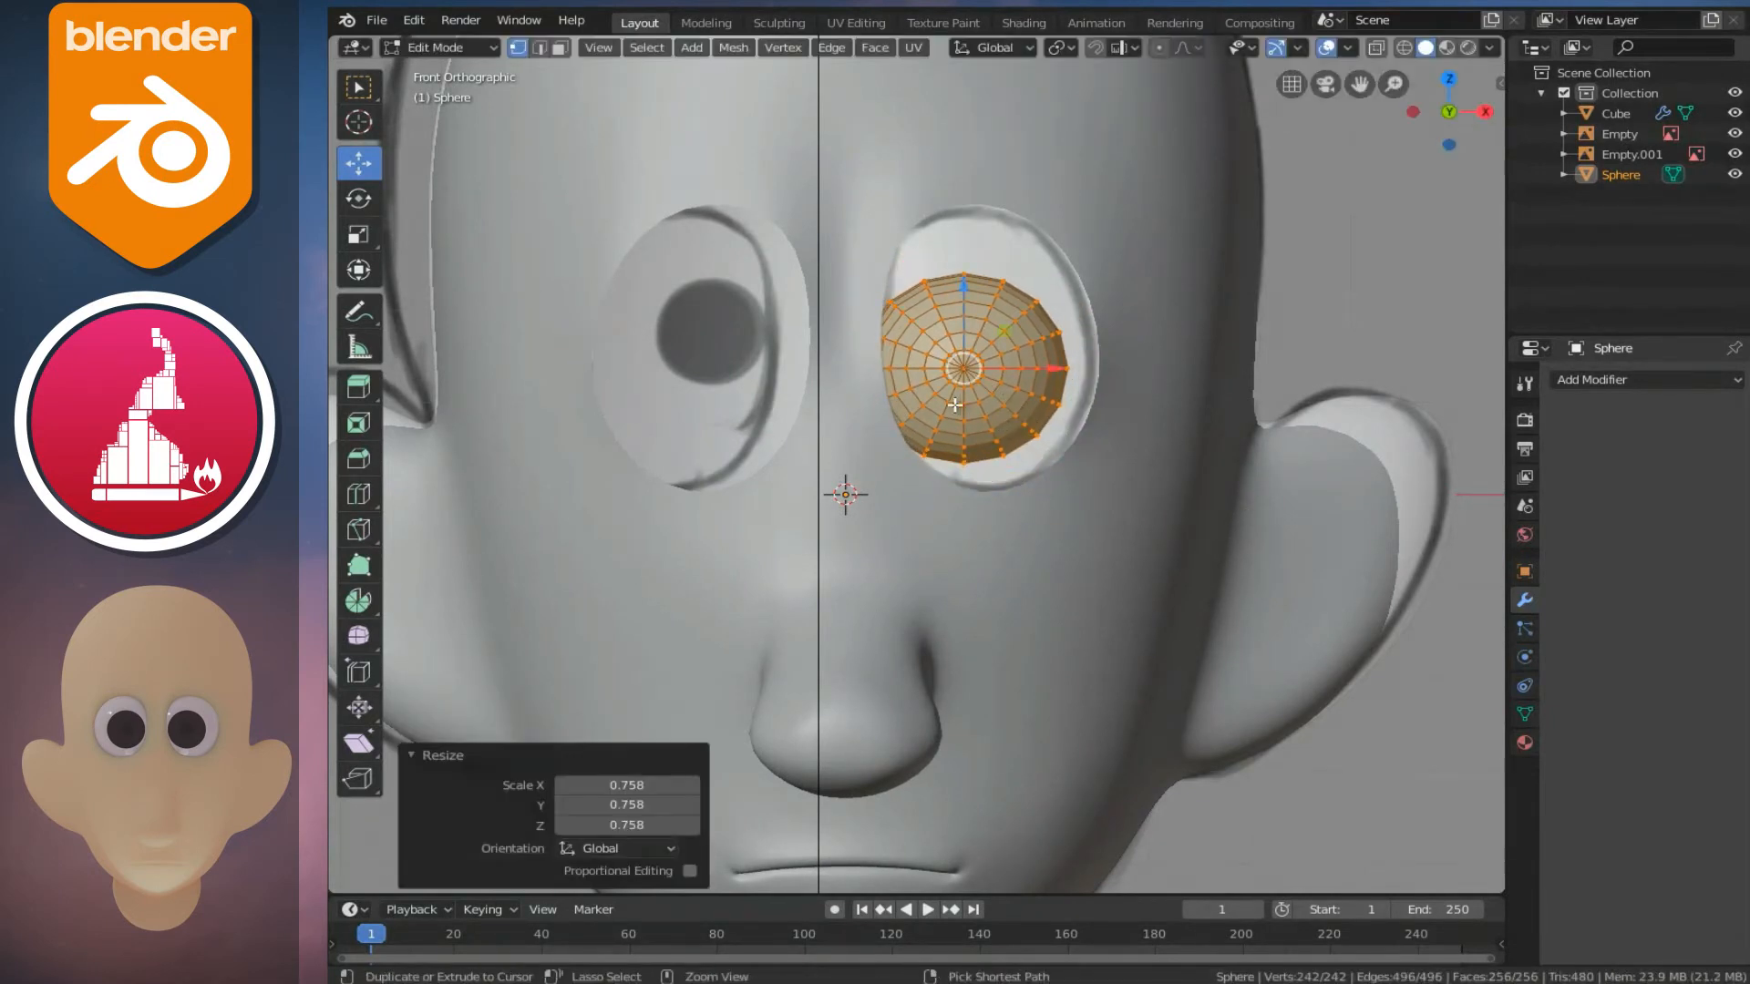
scroll(1147, 474, up, 2)
scroll(954, 405, up, 1)
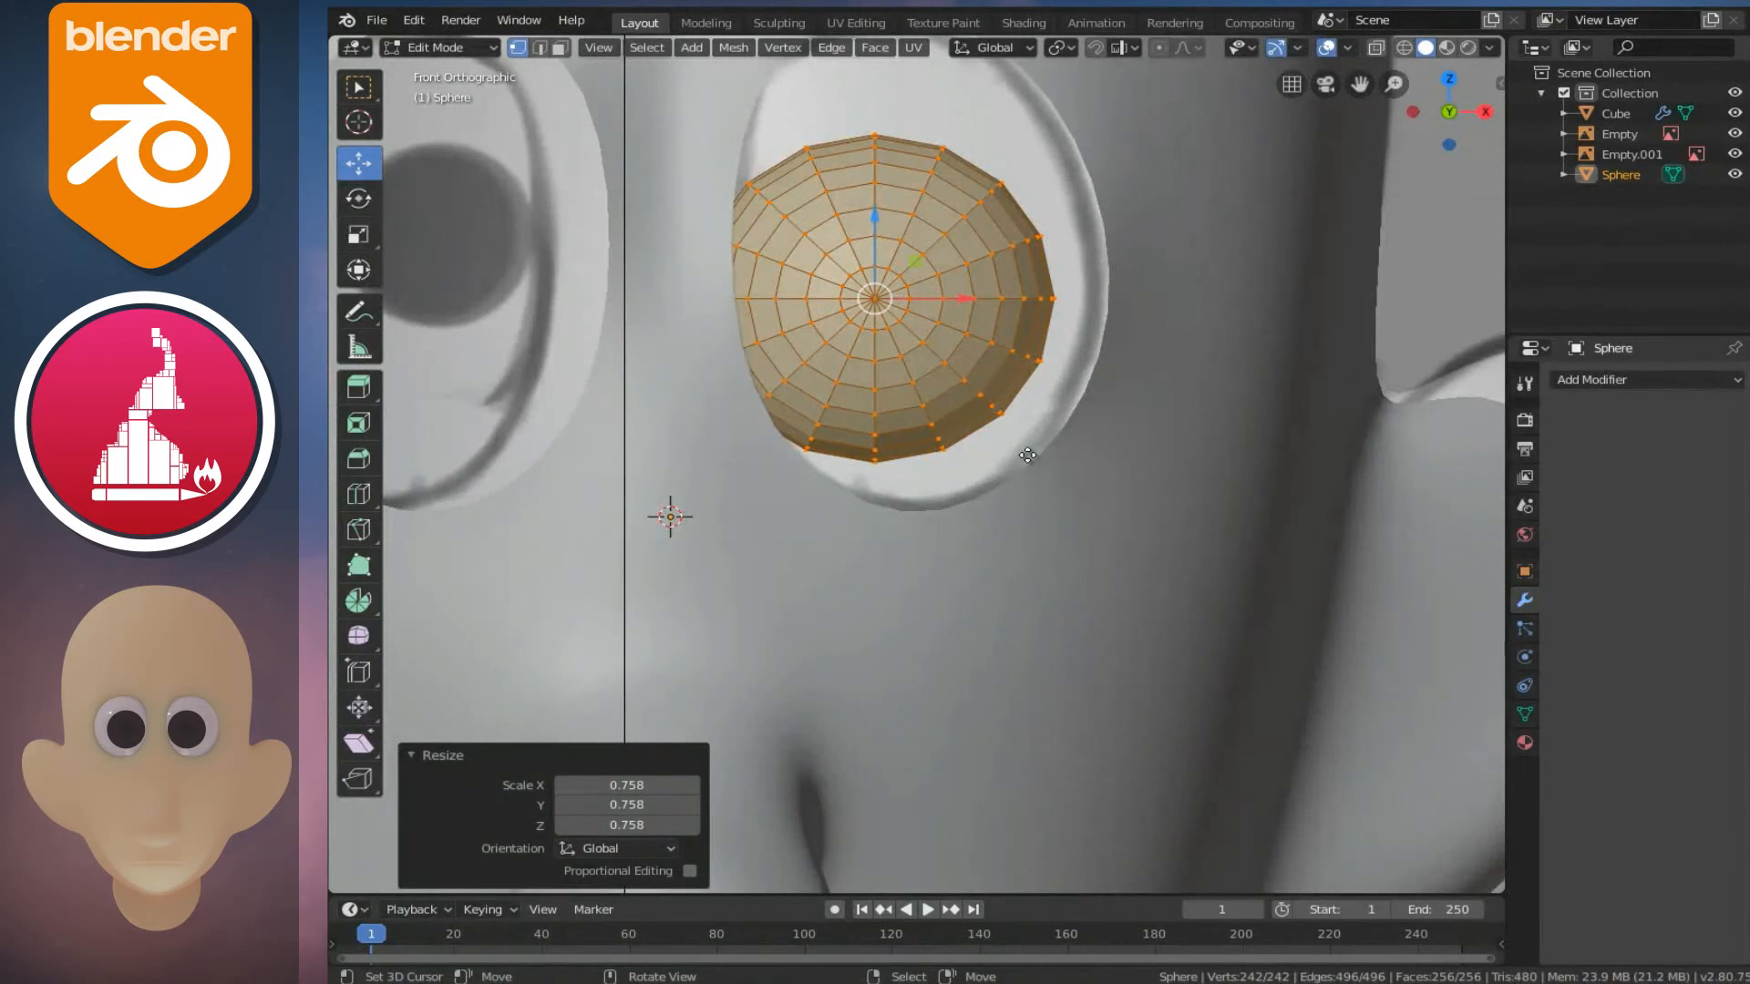
key(g)
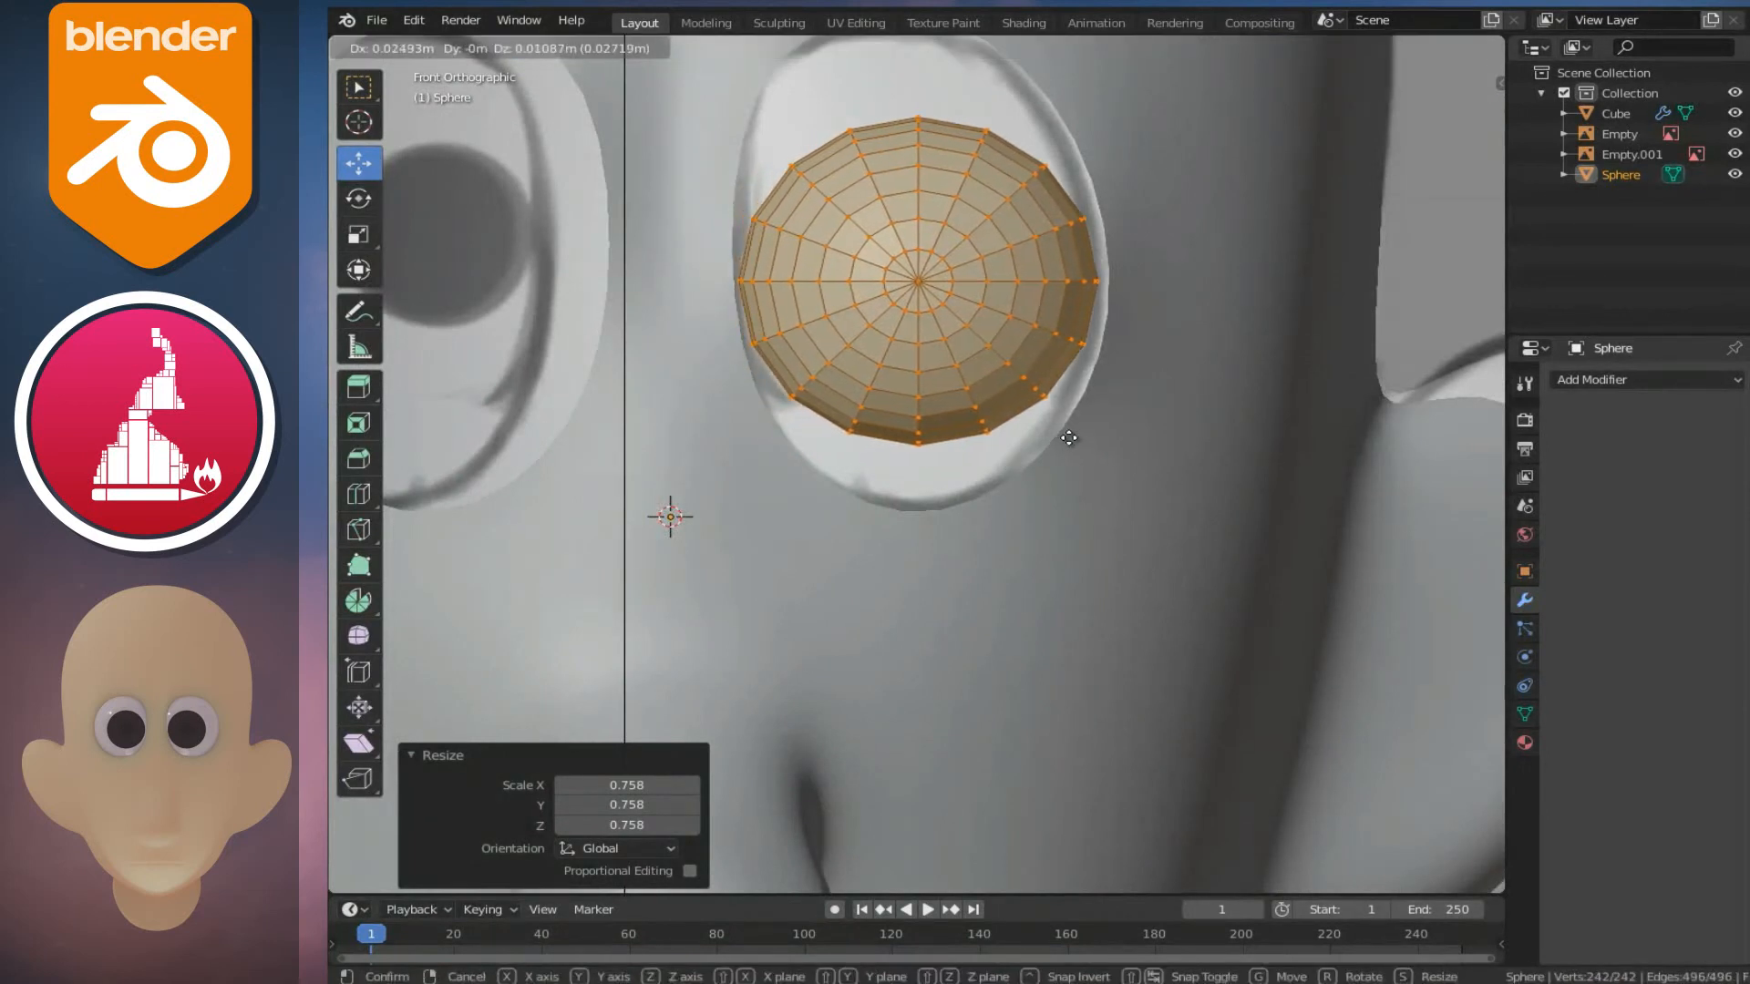
click(1075, 437)
key(s)
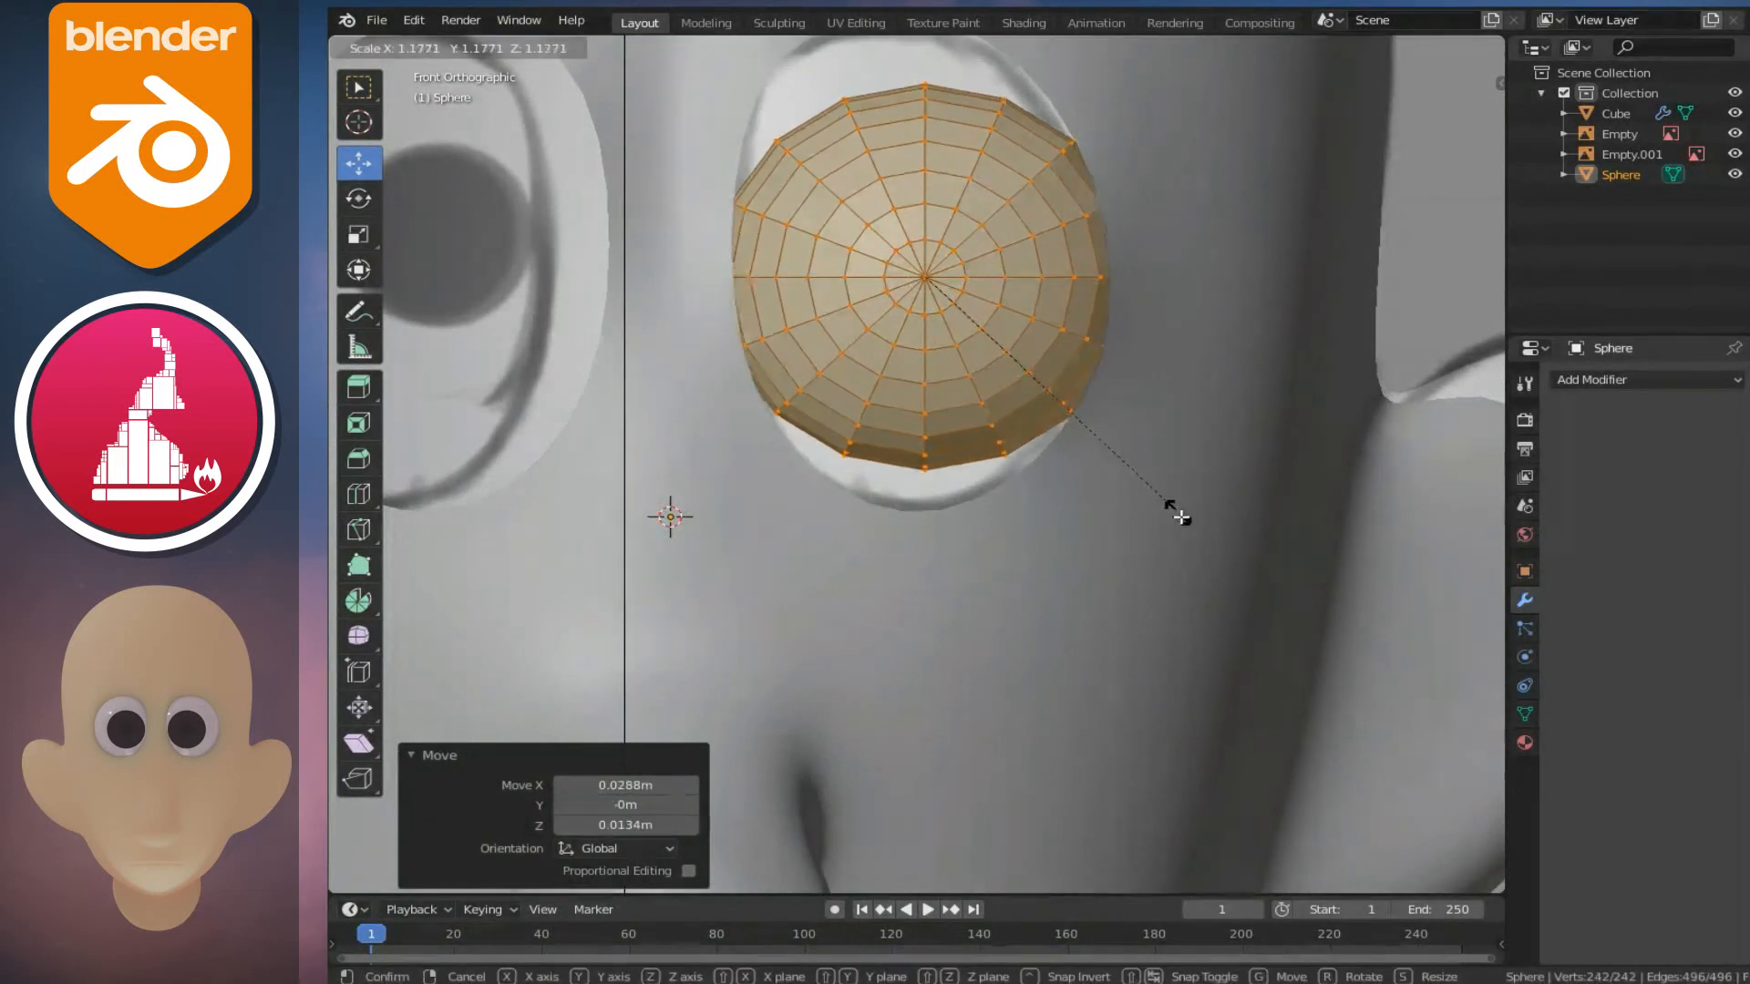
click(1182, 520)
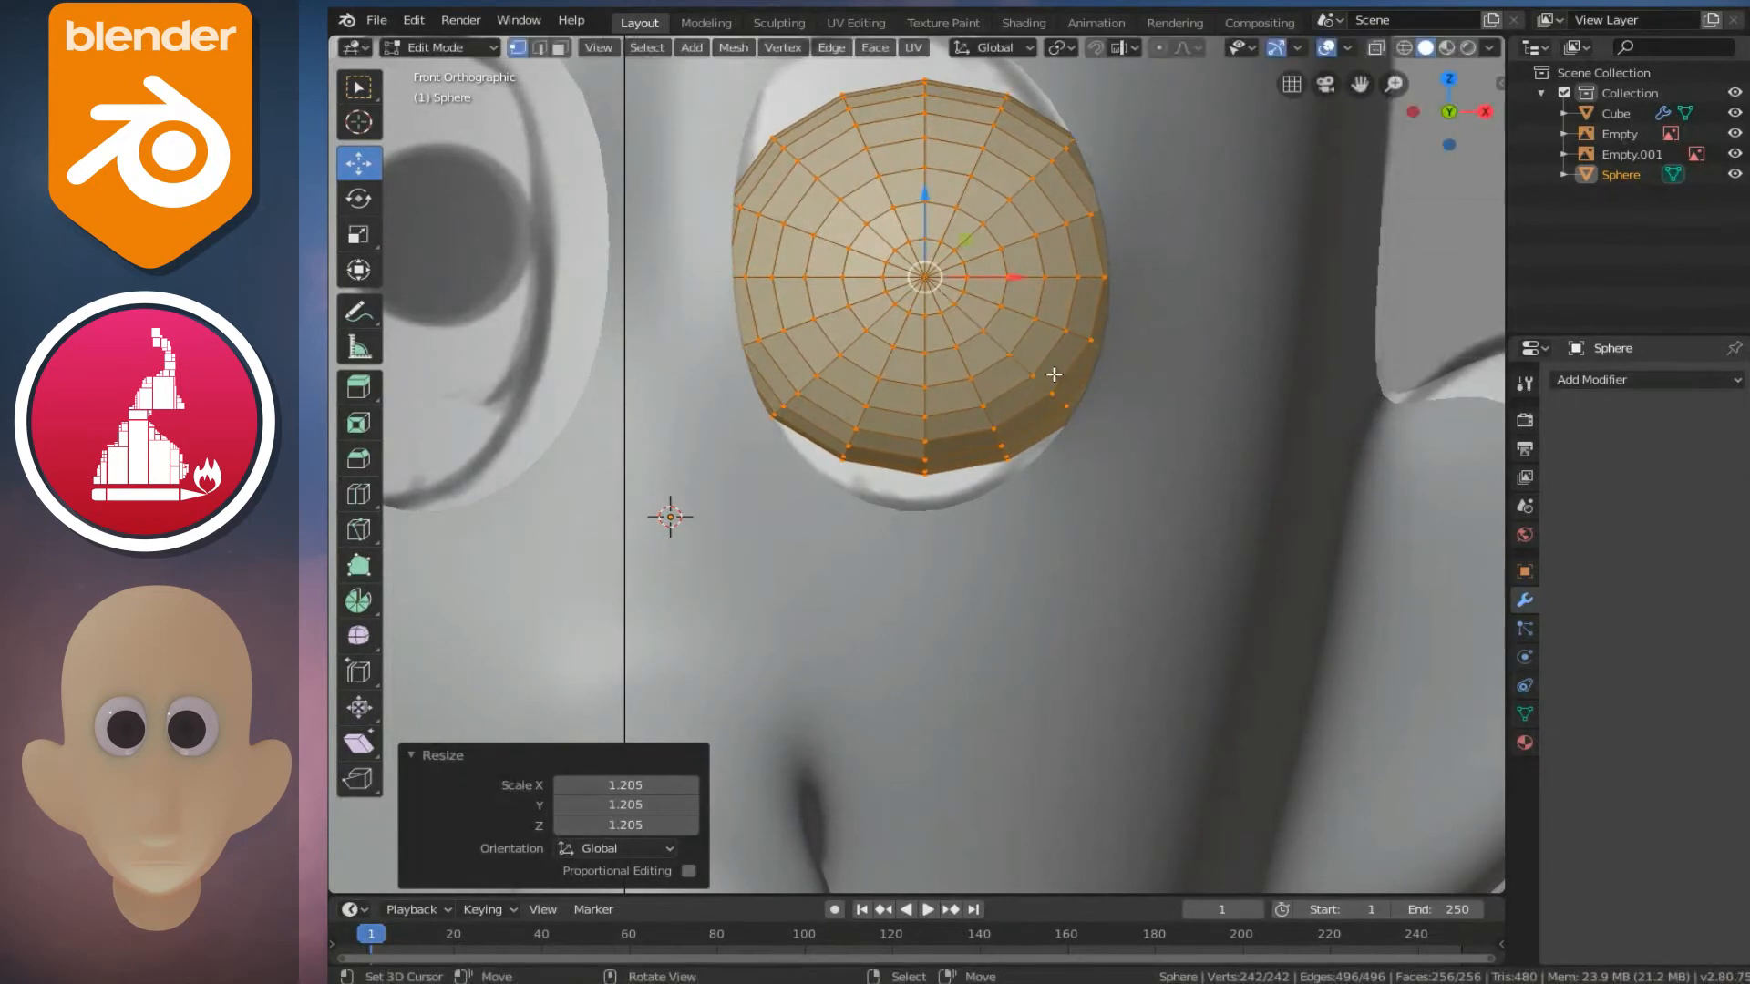
- Using wireframe in the right side view, move the sphere about -0.259 m along Y into the front of the eye socket
scroll(1002, 456, down, 4)
middle_drag(820, 456, 875, 423)
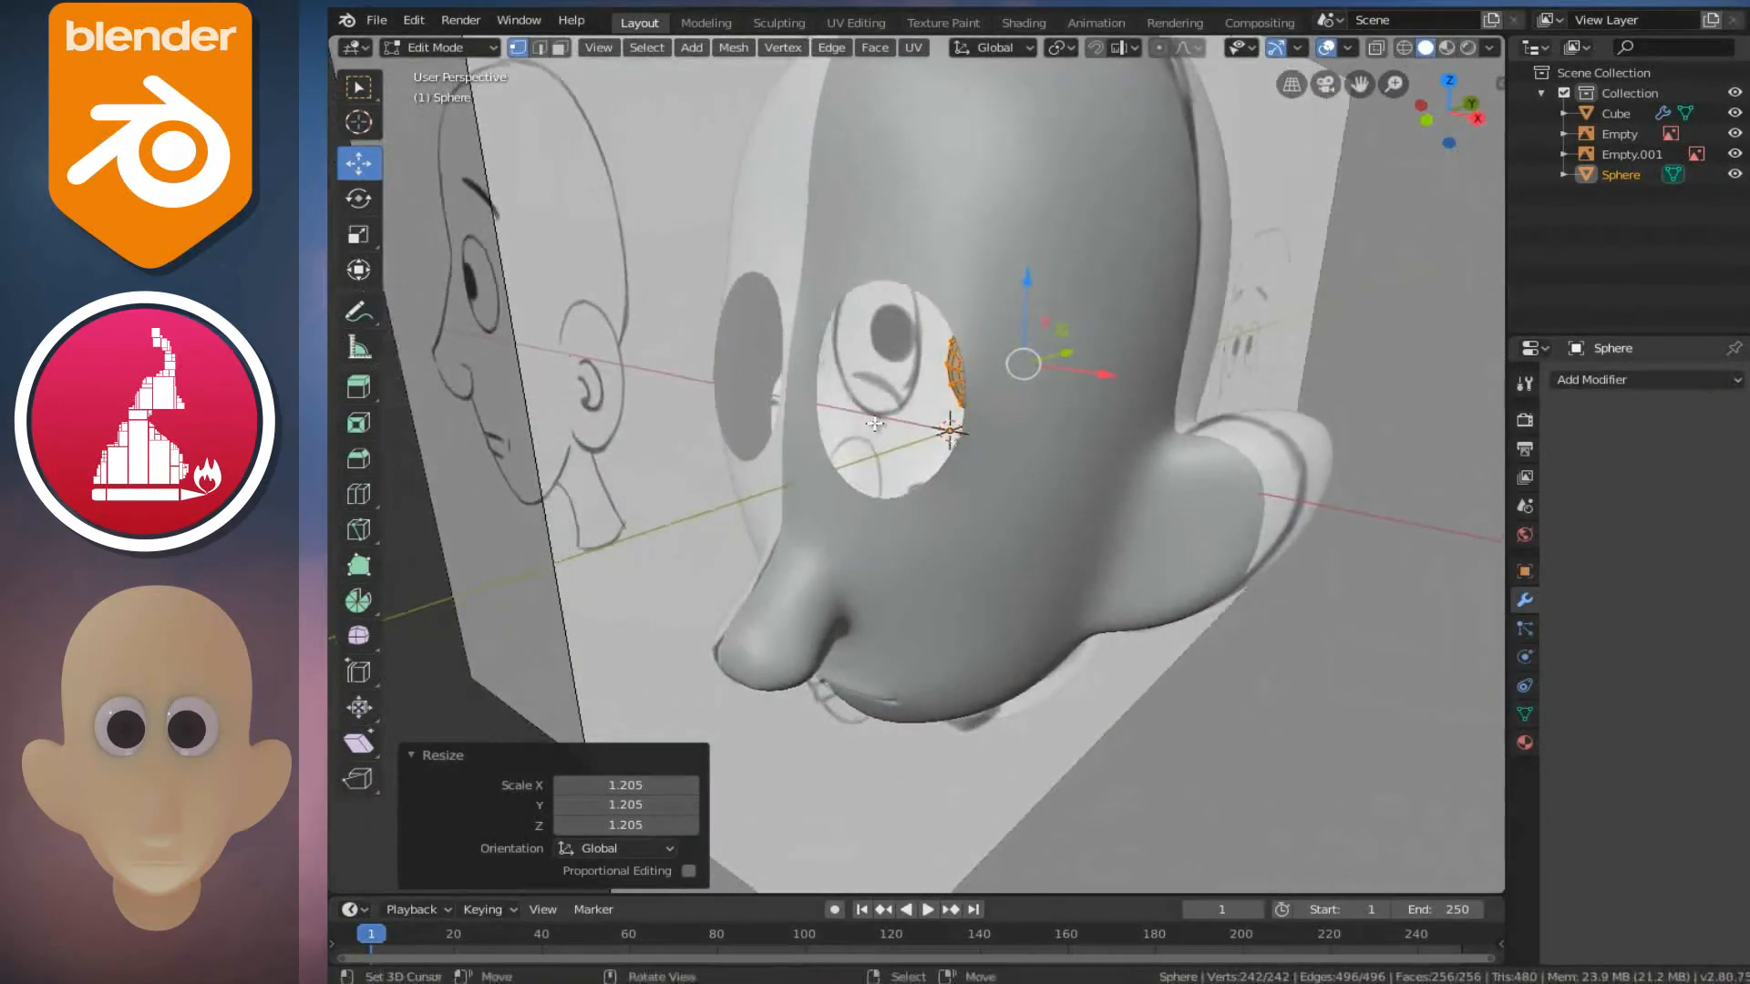
key(KP_3)
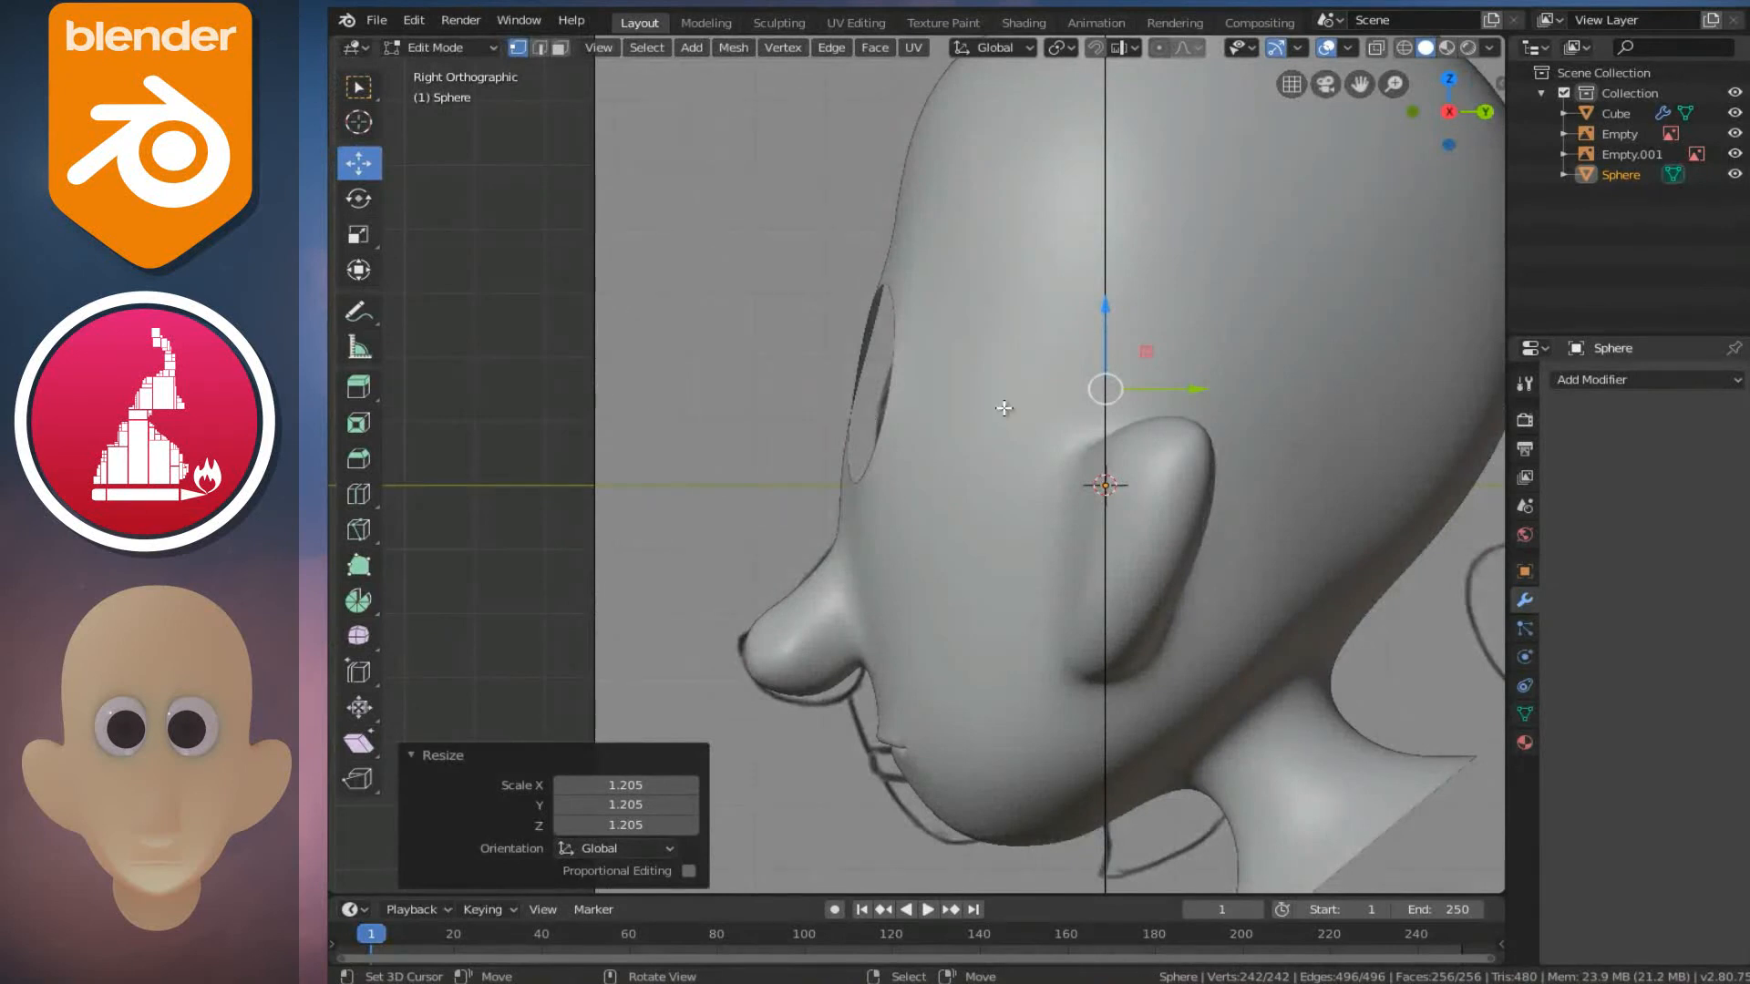
key(shift+z)
key(g)
key(y)
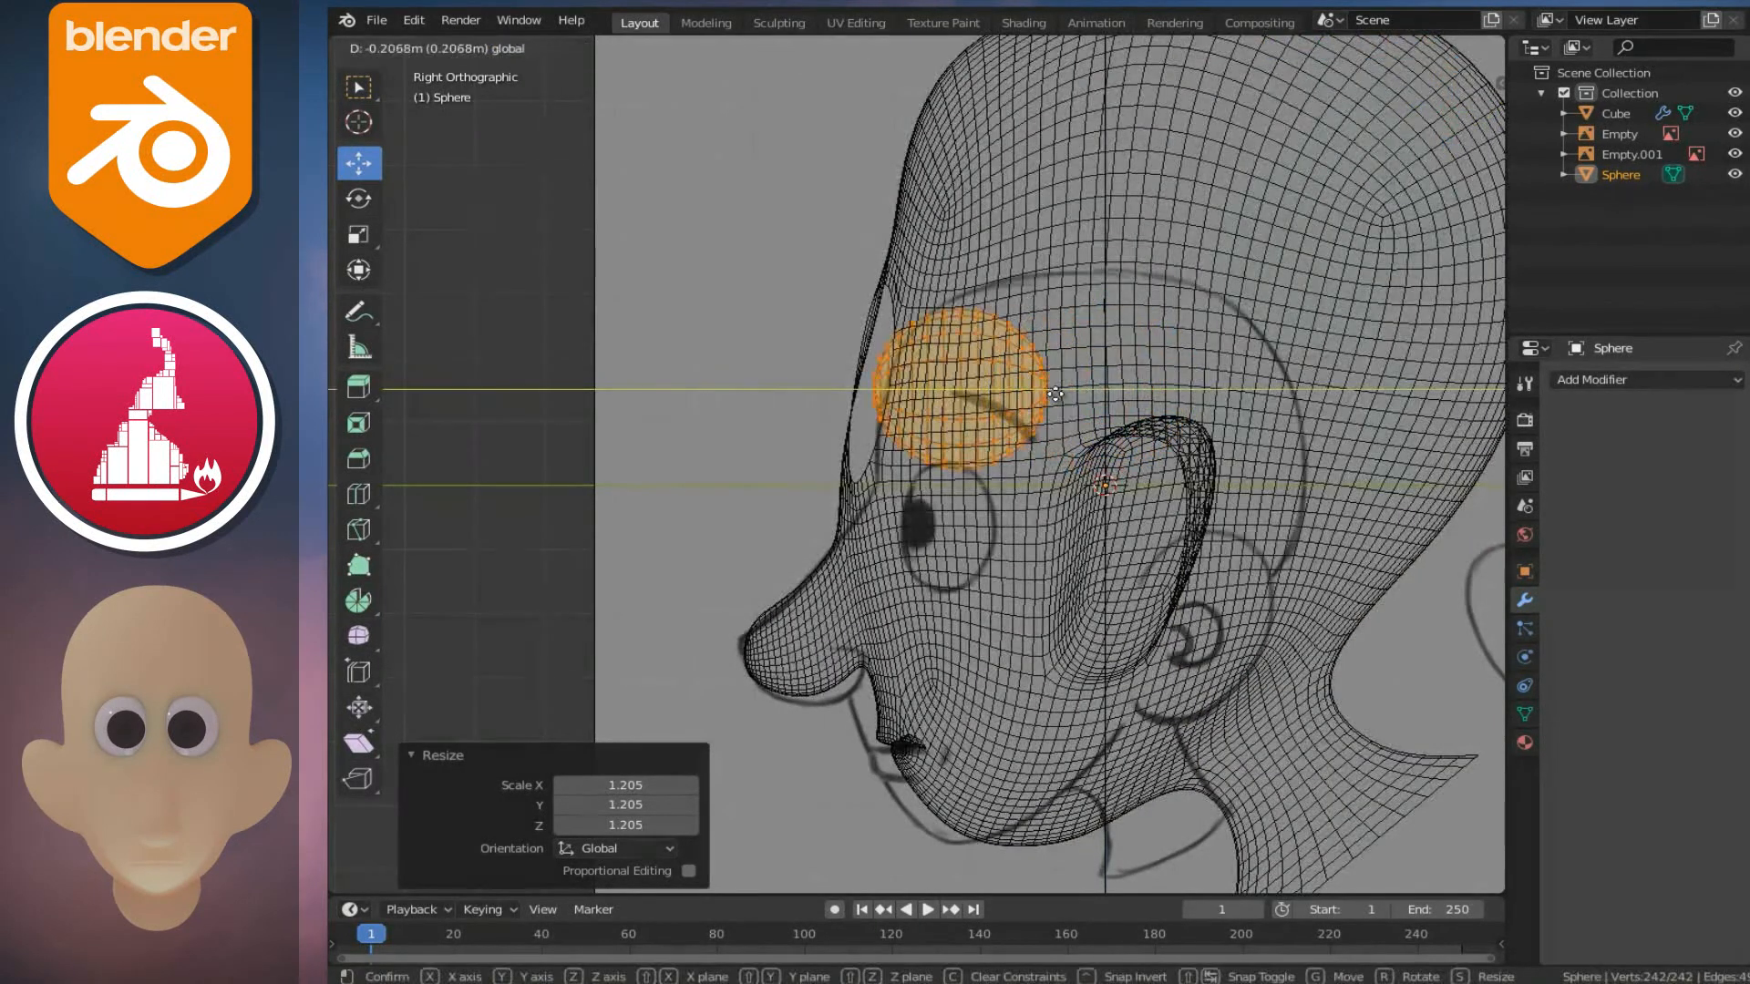
click(1019, 395)
- Enlarge the sphere by about 1.205 in the eye socket and hide the Empty.001 reference image
scroll(993, 428, up, 4)
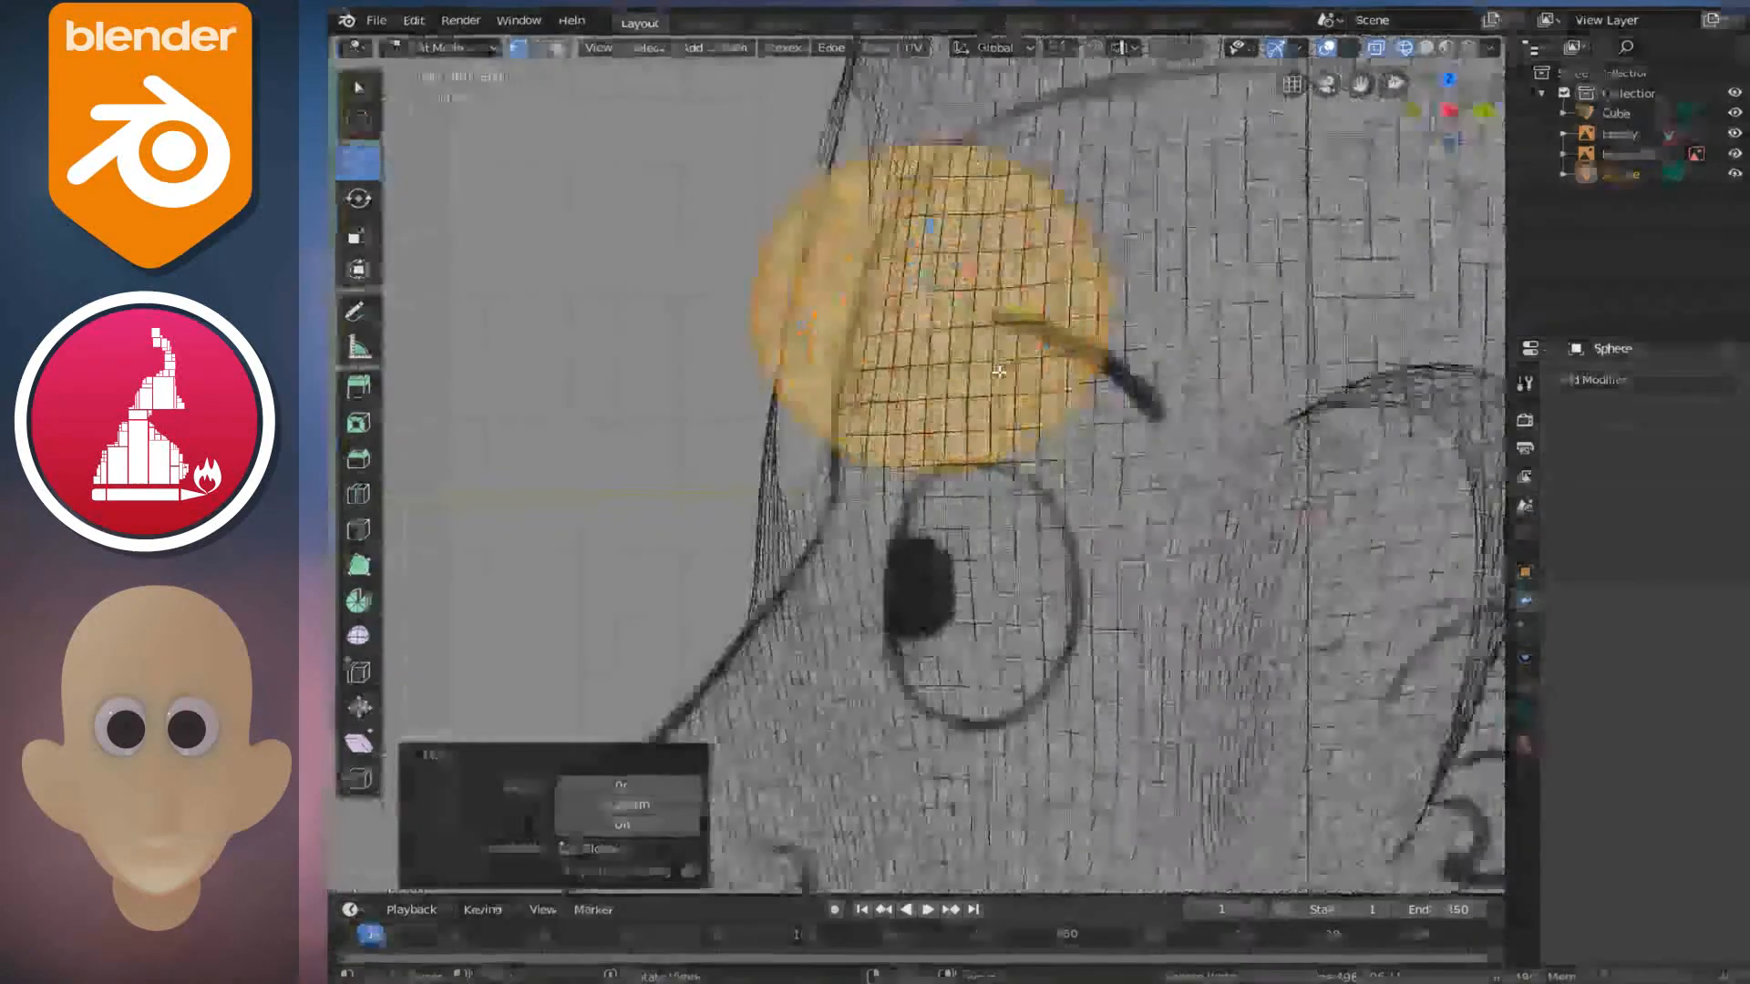
key(s)
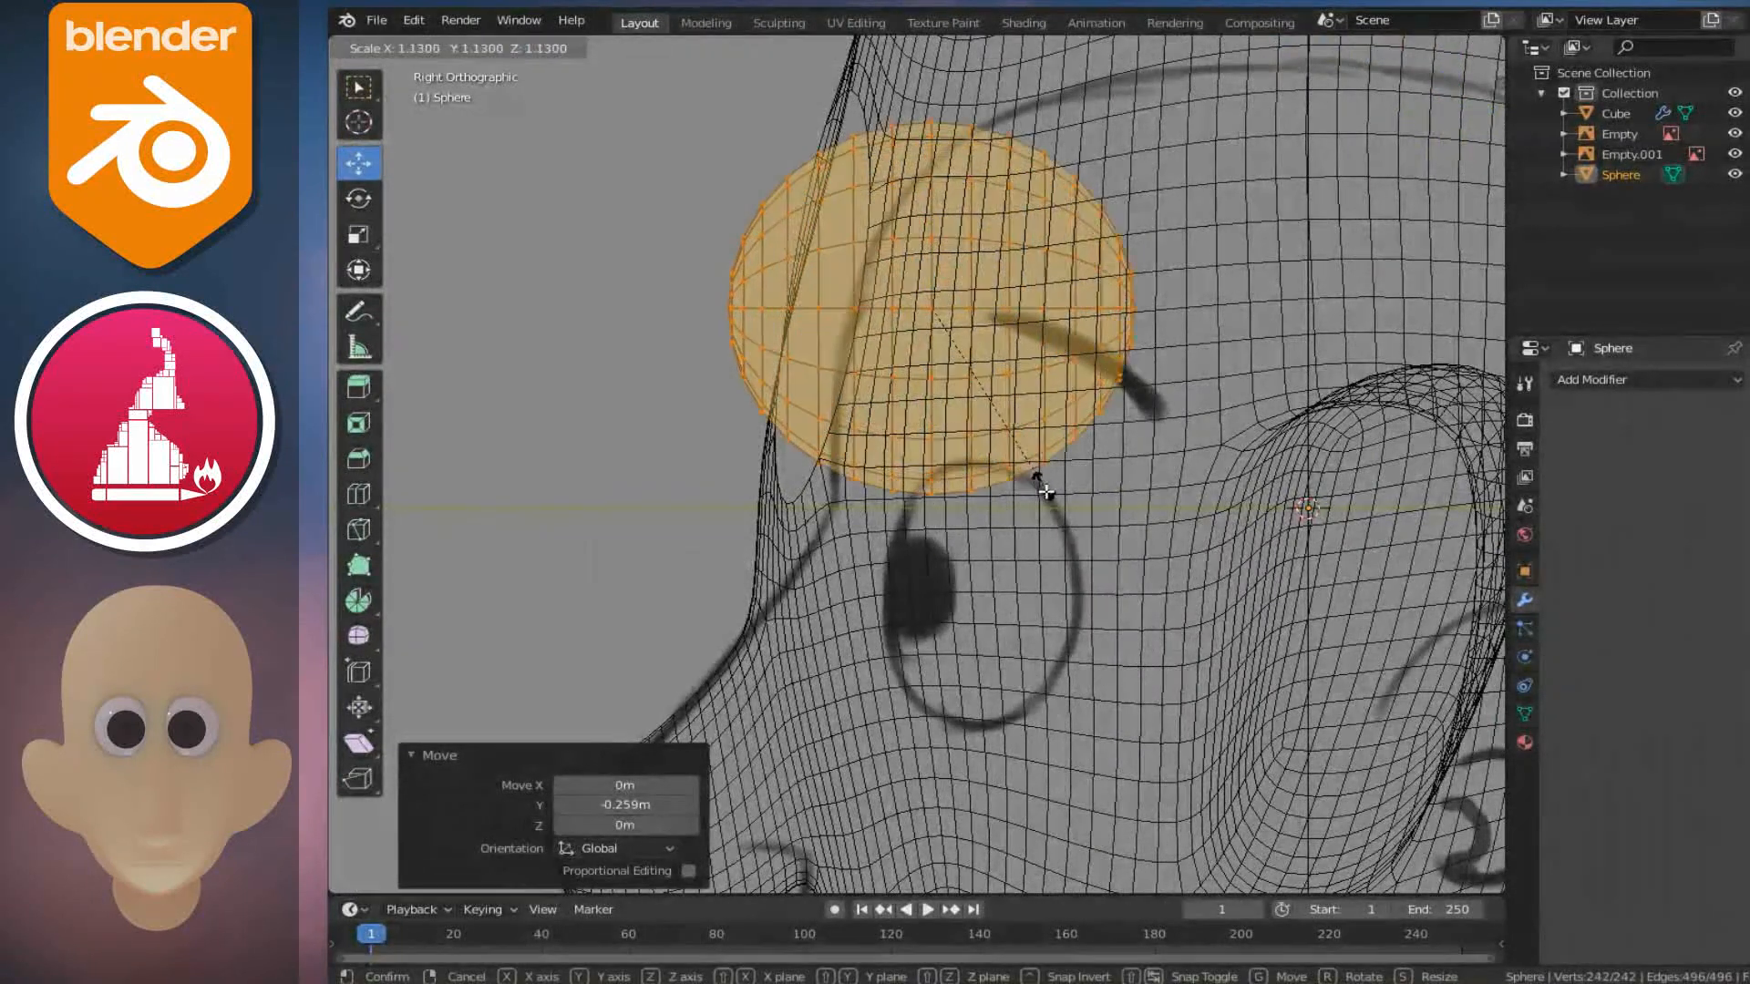
click(1066, 488)
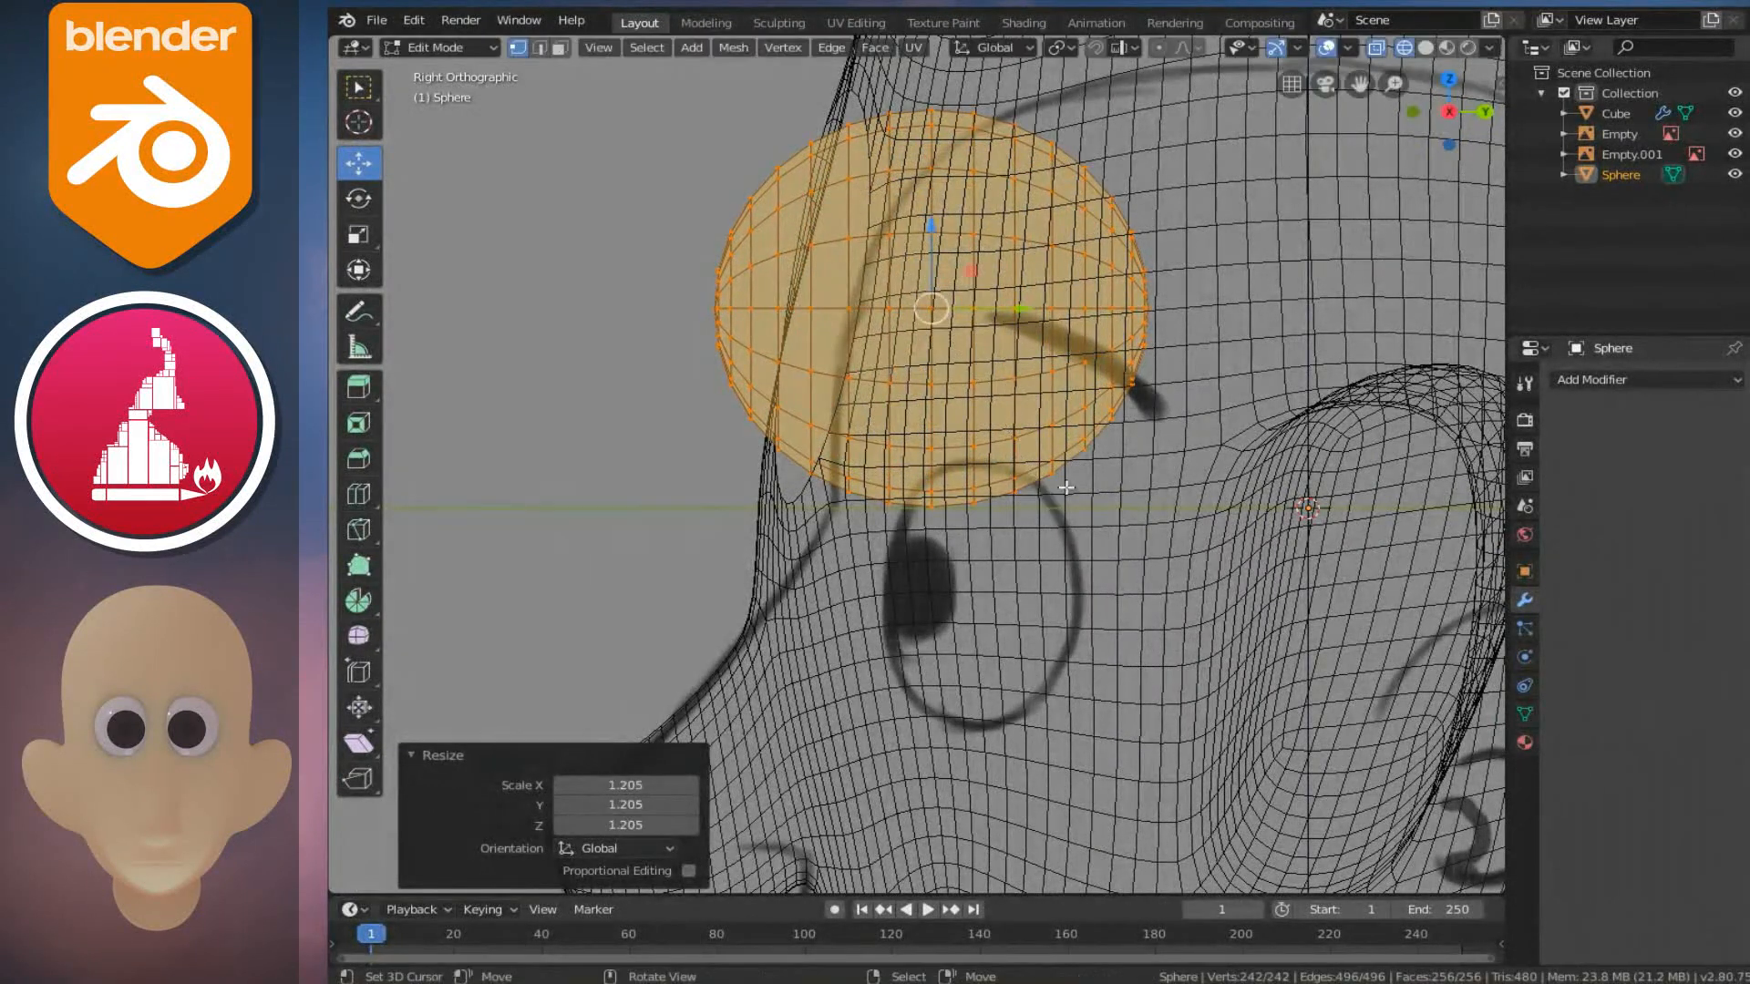
click(1734, 155)
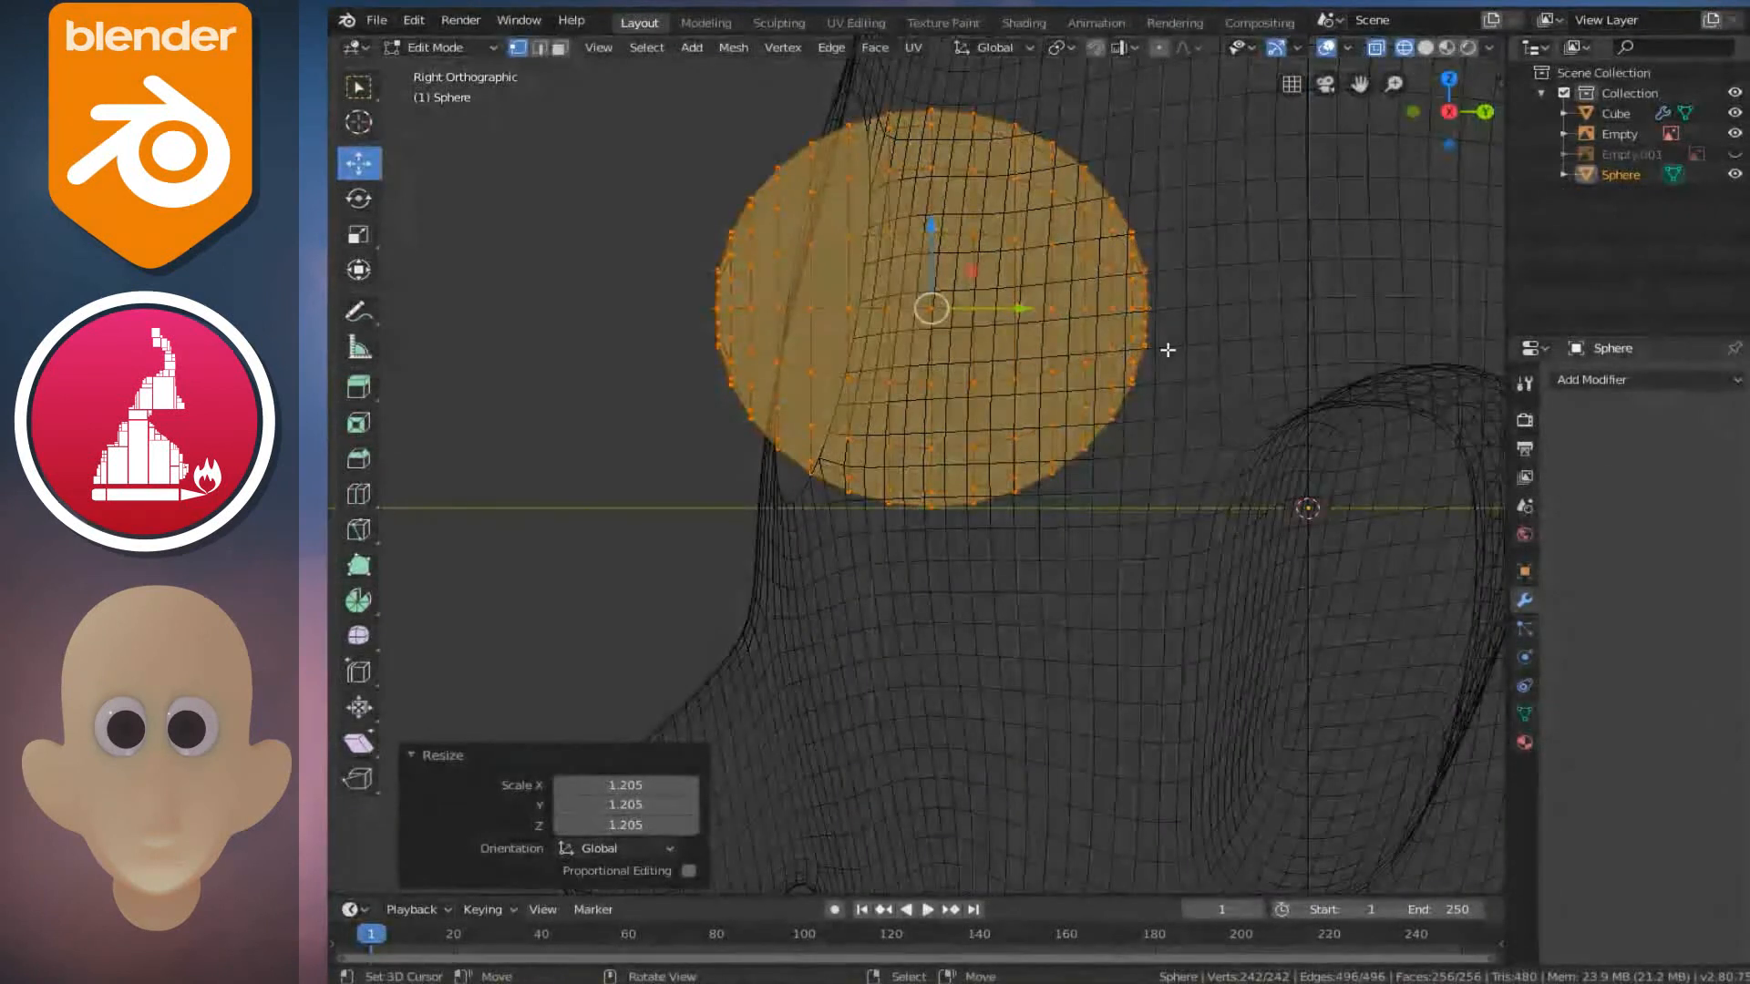
- Scale the sphere by about 1.014 and move it about 0.0215 m along Y into the eye socket
key(s)
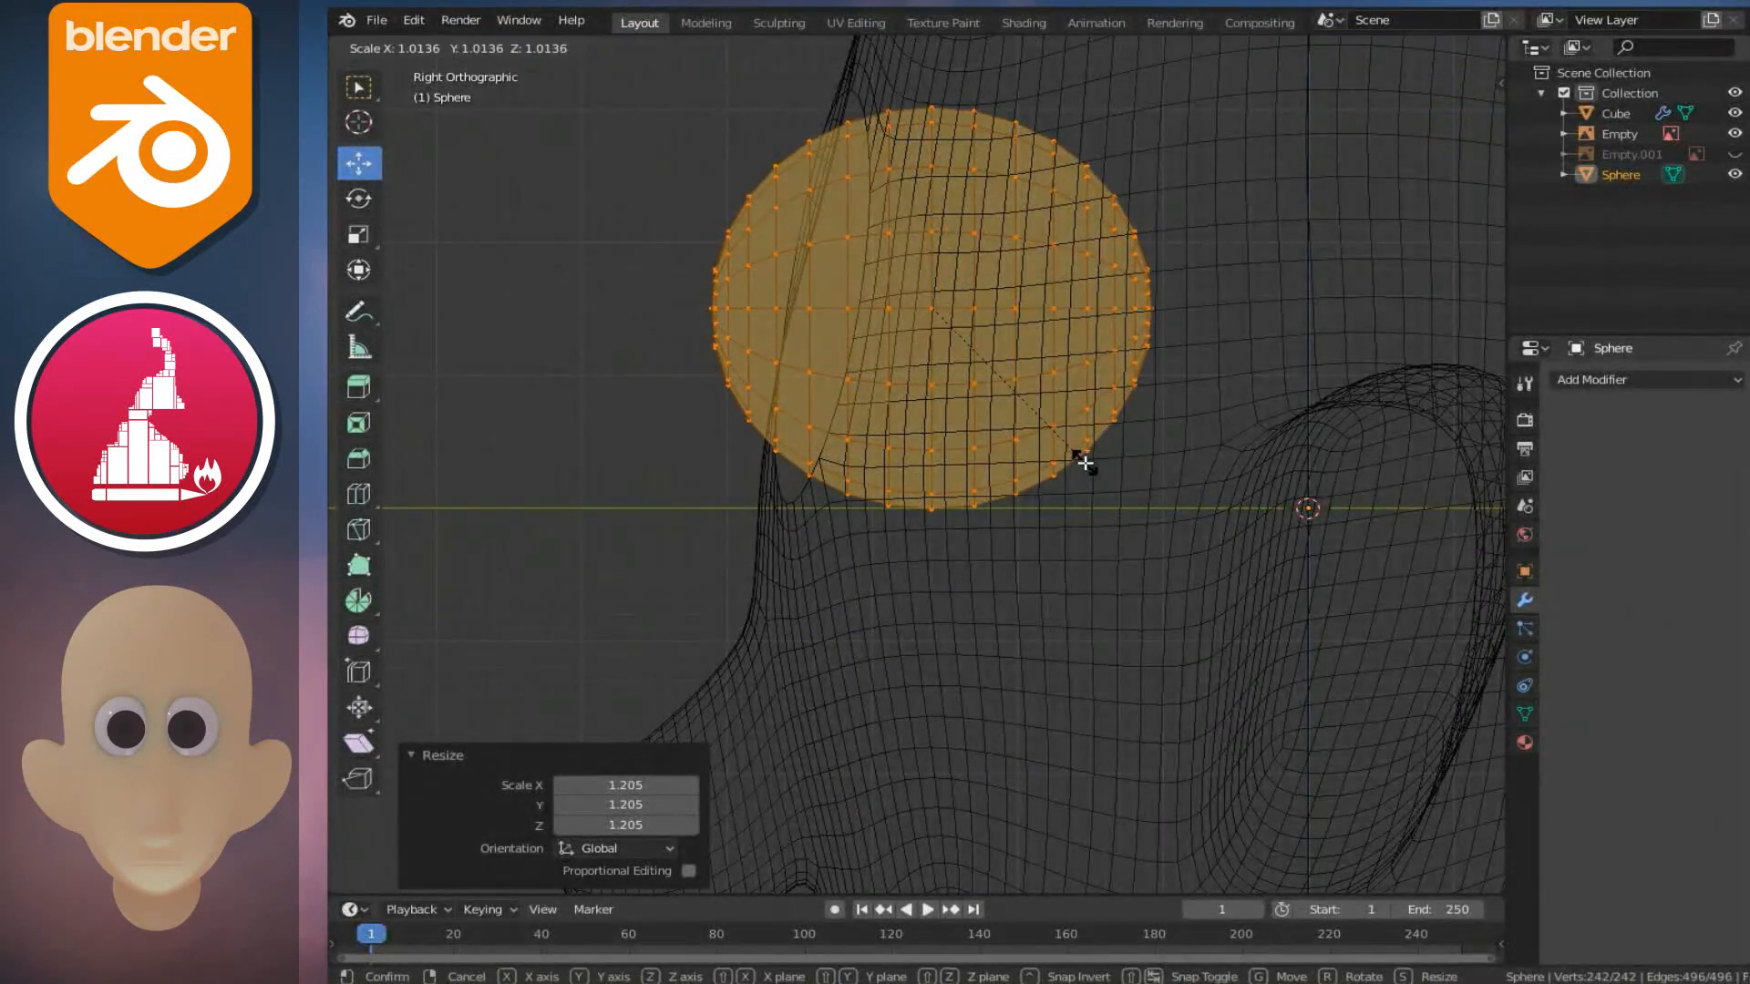
click(1085, 463)
shift+scroll(1007, 450, up, 2)
key(g)
key(y)
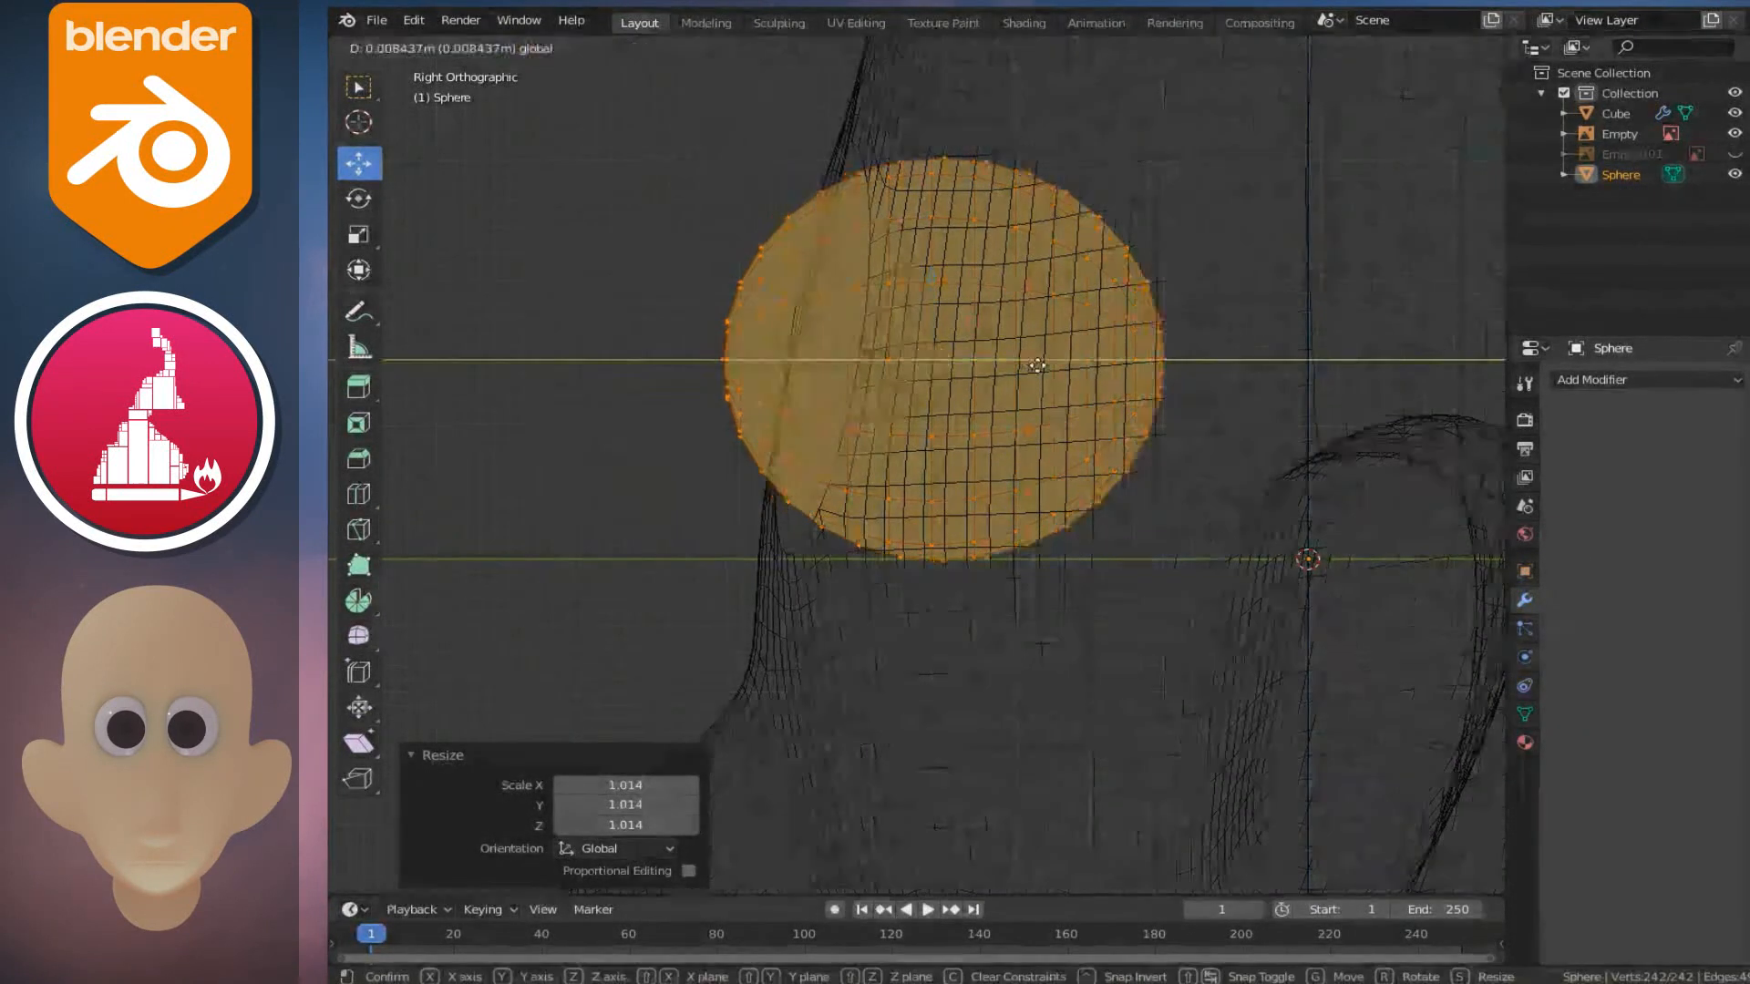
click(1051, 368)
- Scale the sphere by about 1.086, move it about 0.0345 m along Y, and lower it about 0.009 m along Z
key(s)
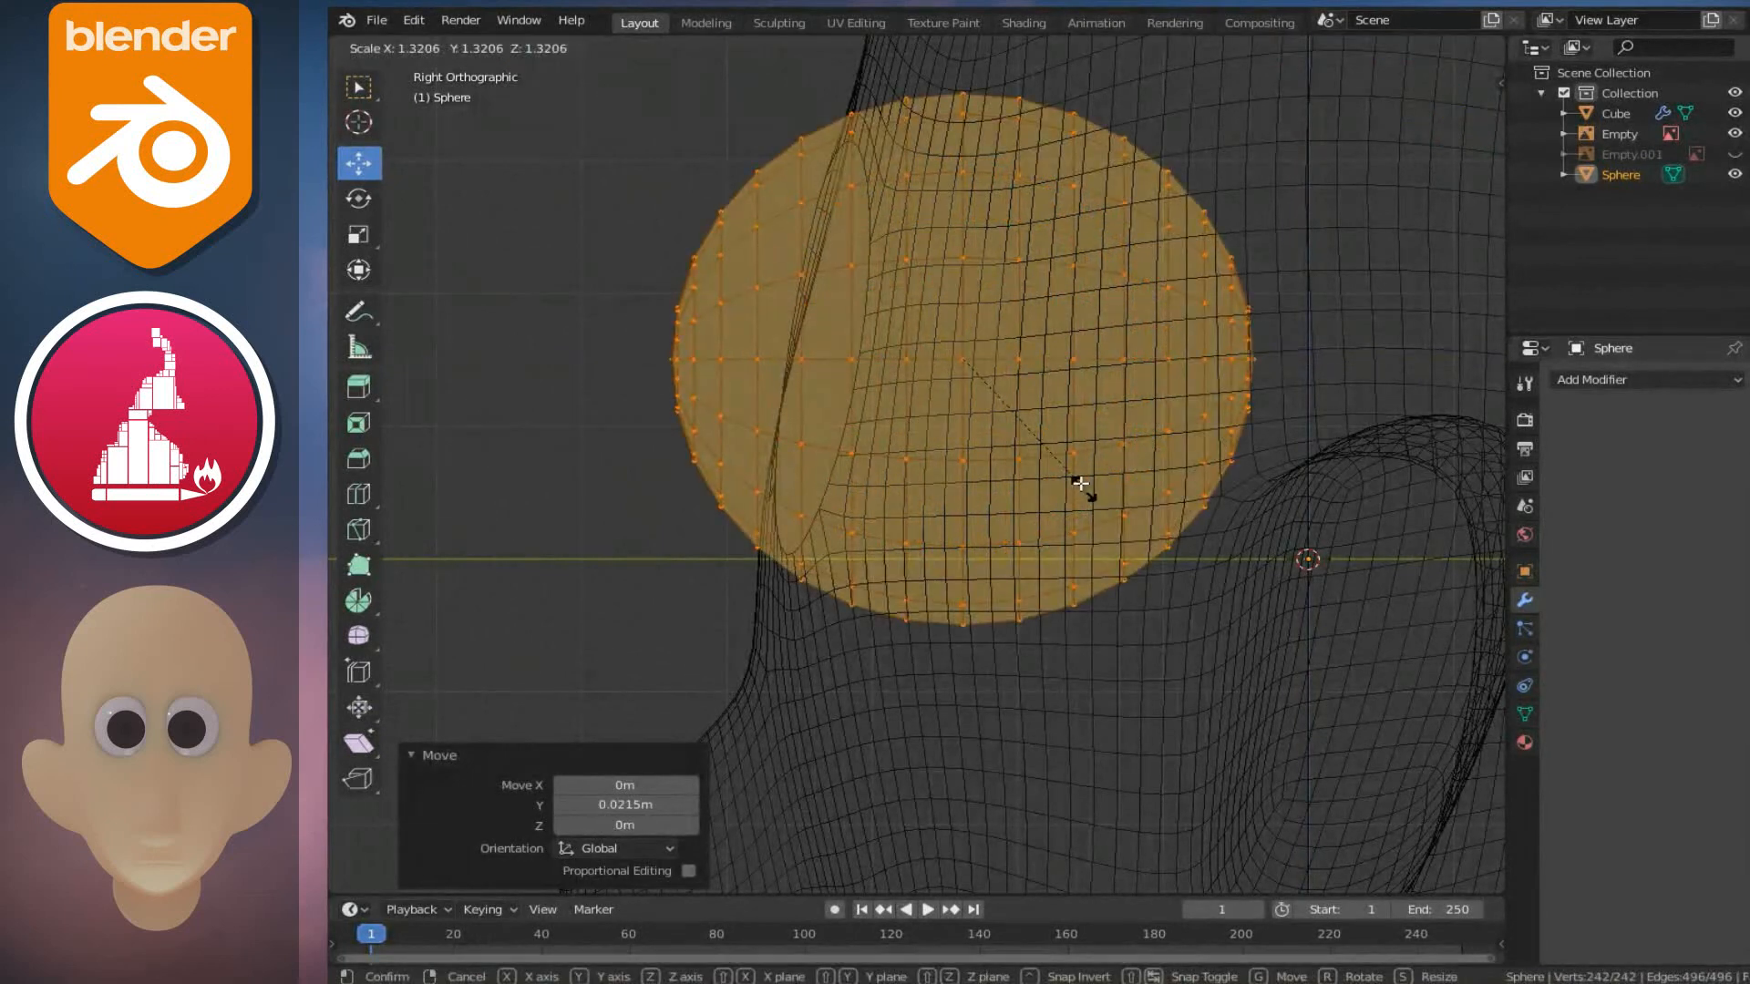
click(1059, 461)
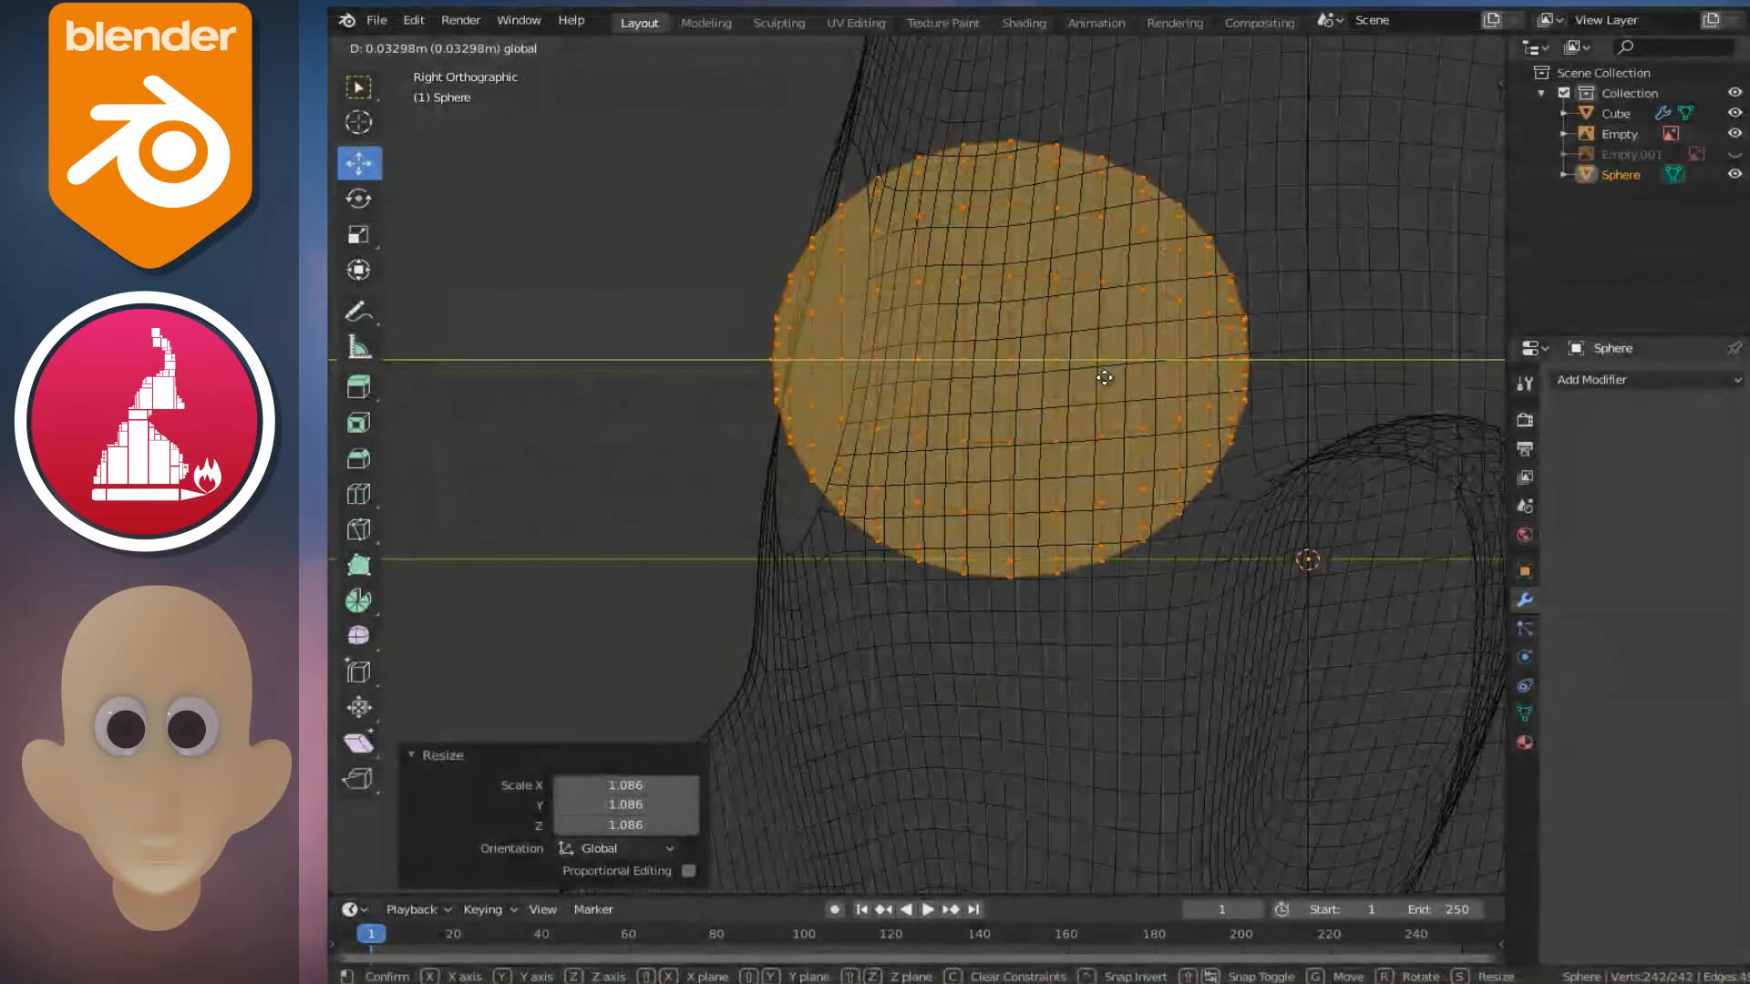
click(1104, 377)
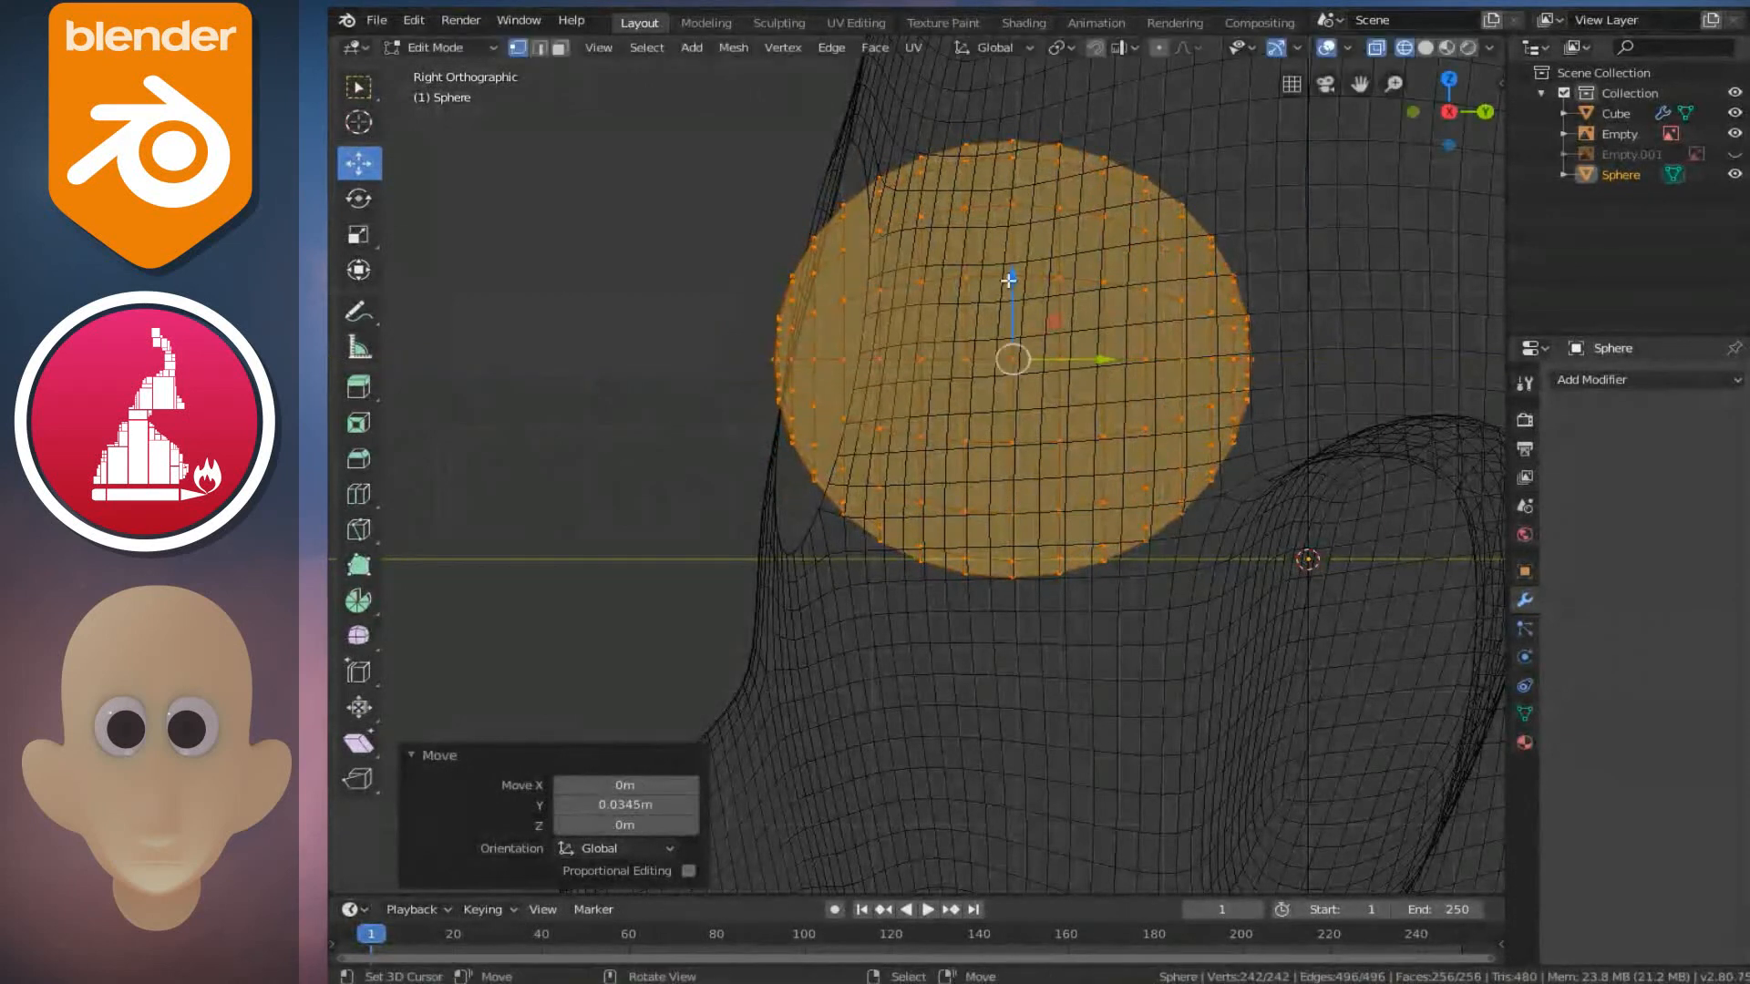
key(g)
key(z)
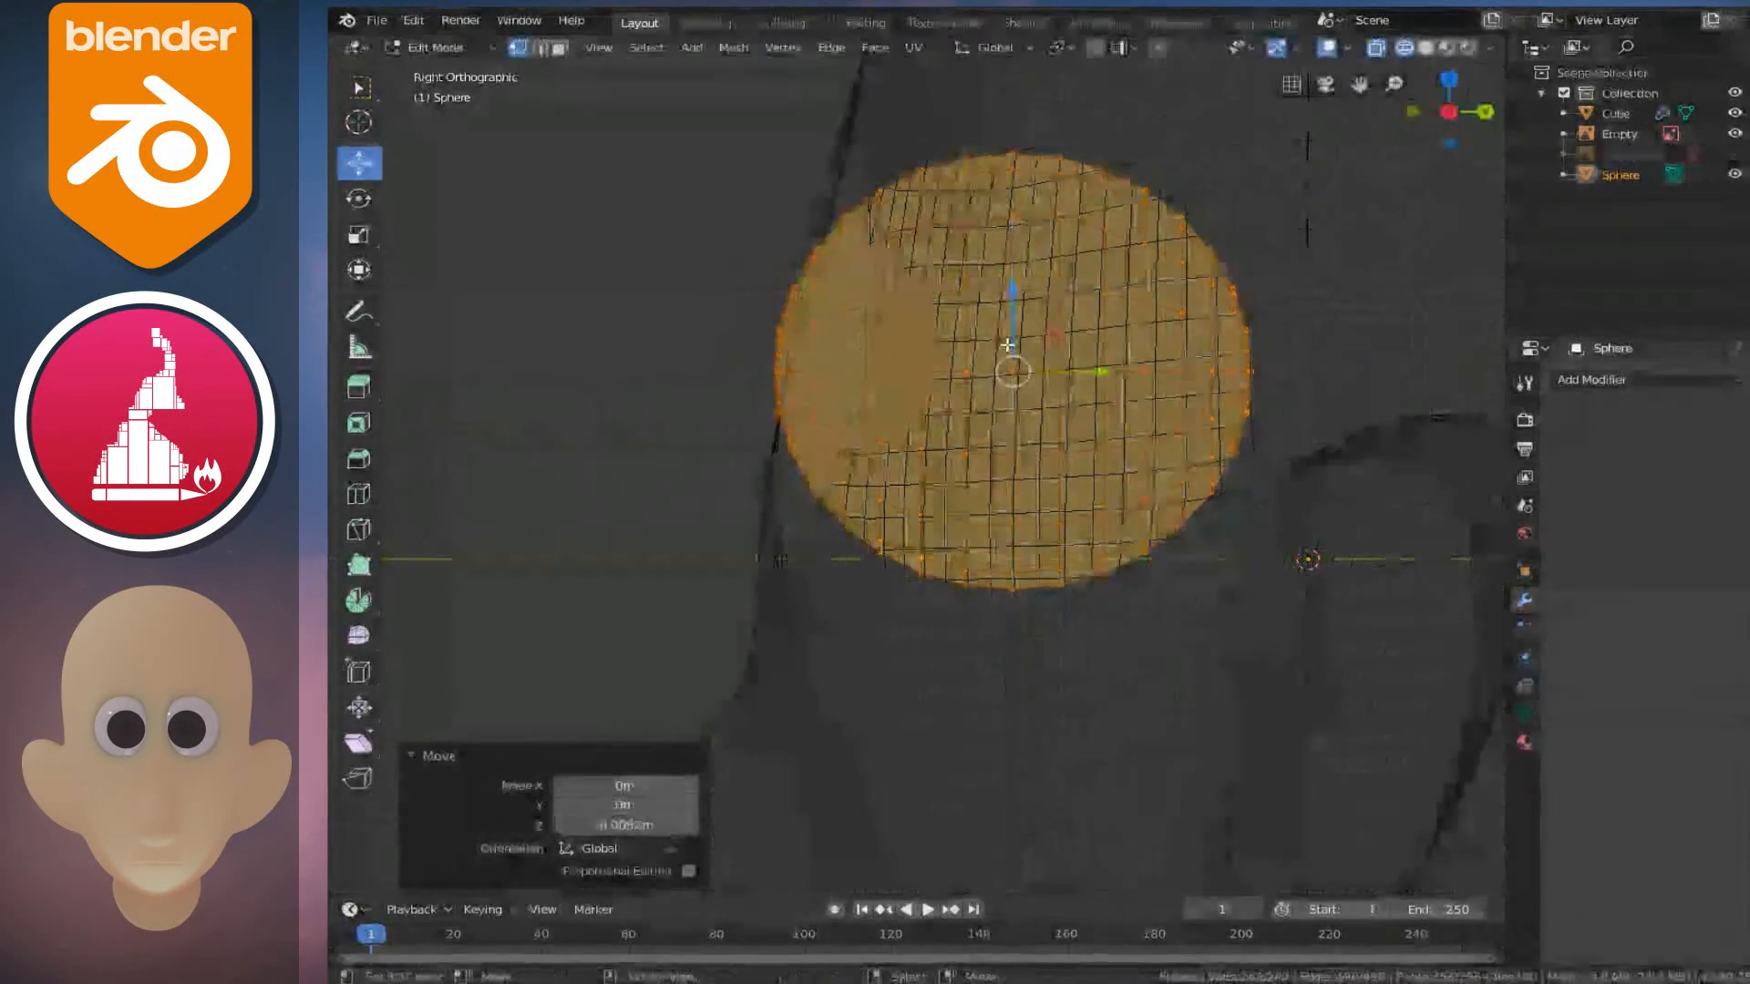
key(KP_1)
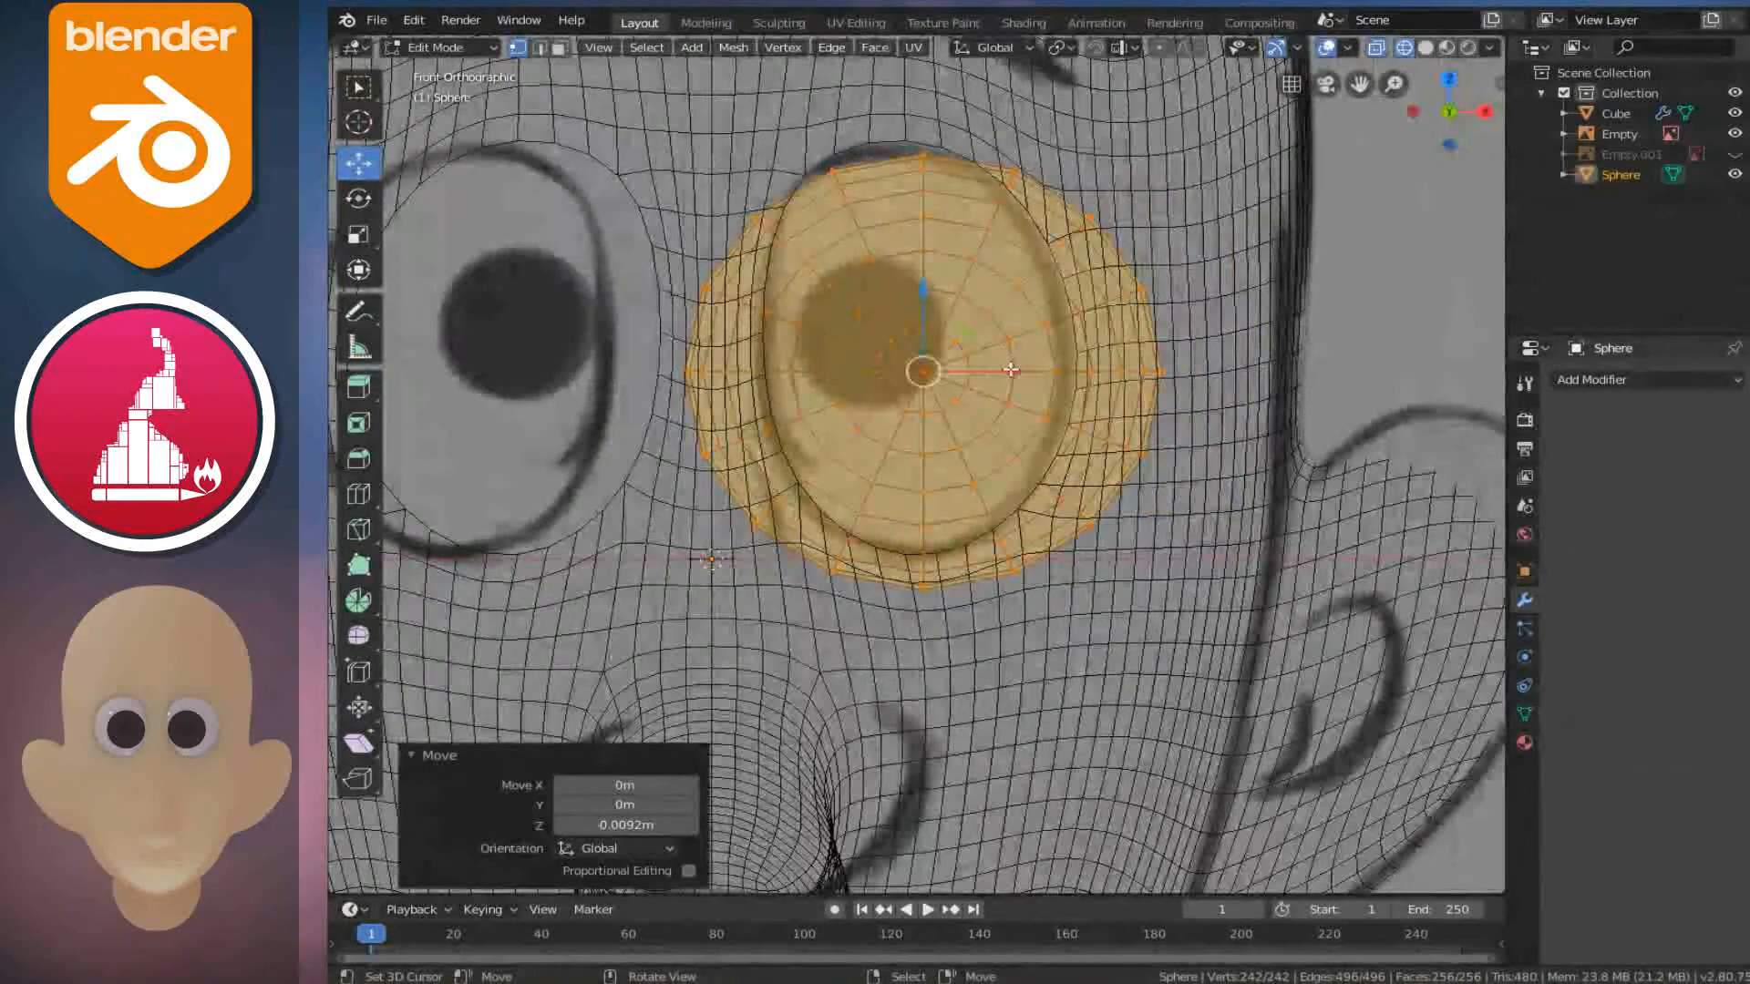
- Return to Object Mode with solid shading and examine how the sphere sits in the eye opening from the front and side
key(shift+z)
scroll(1011, 381, down, 5)
key(Tab)
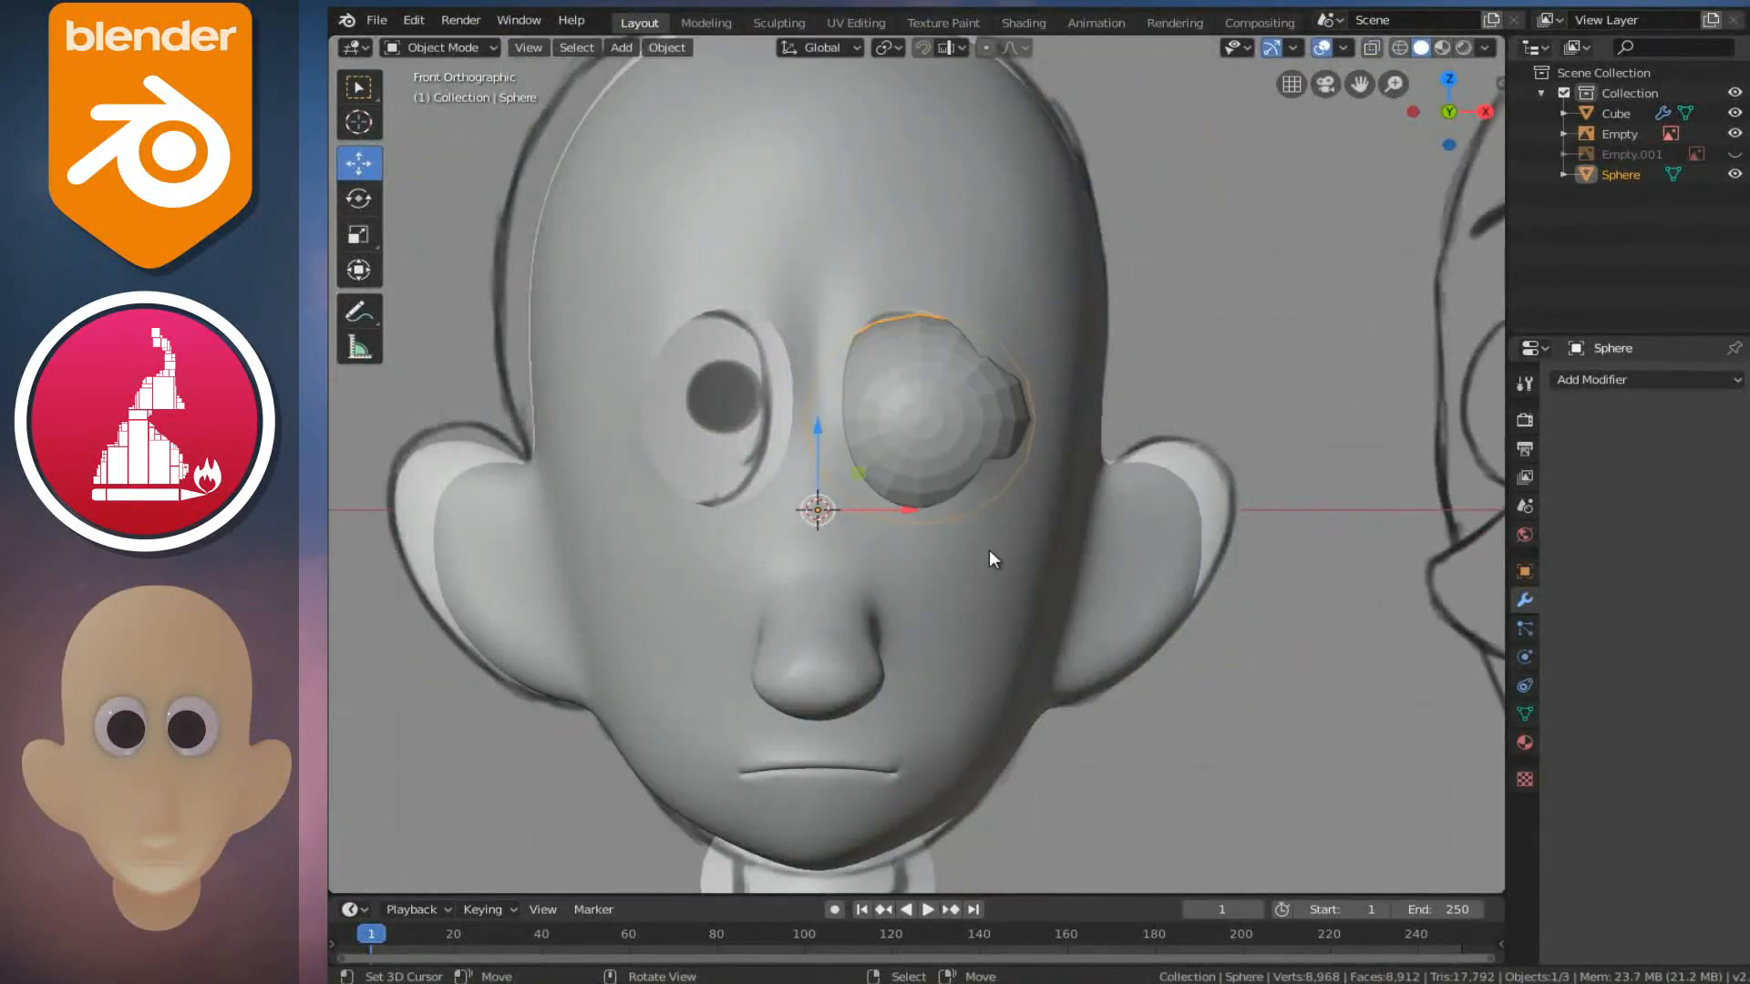
click(988, 411)
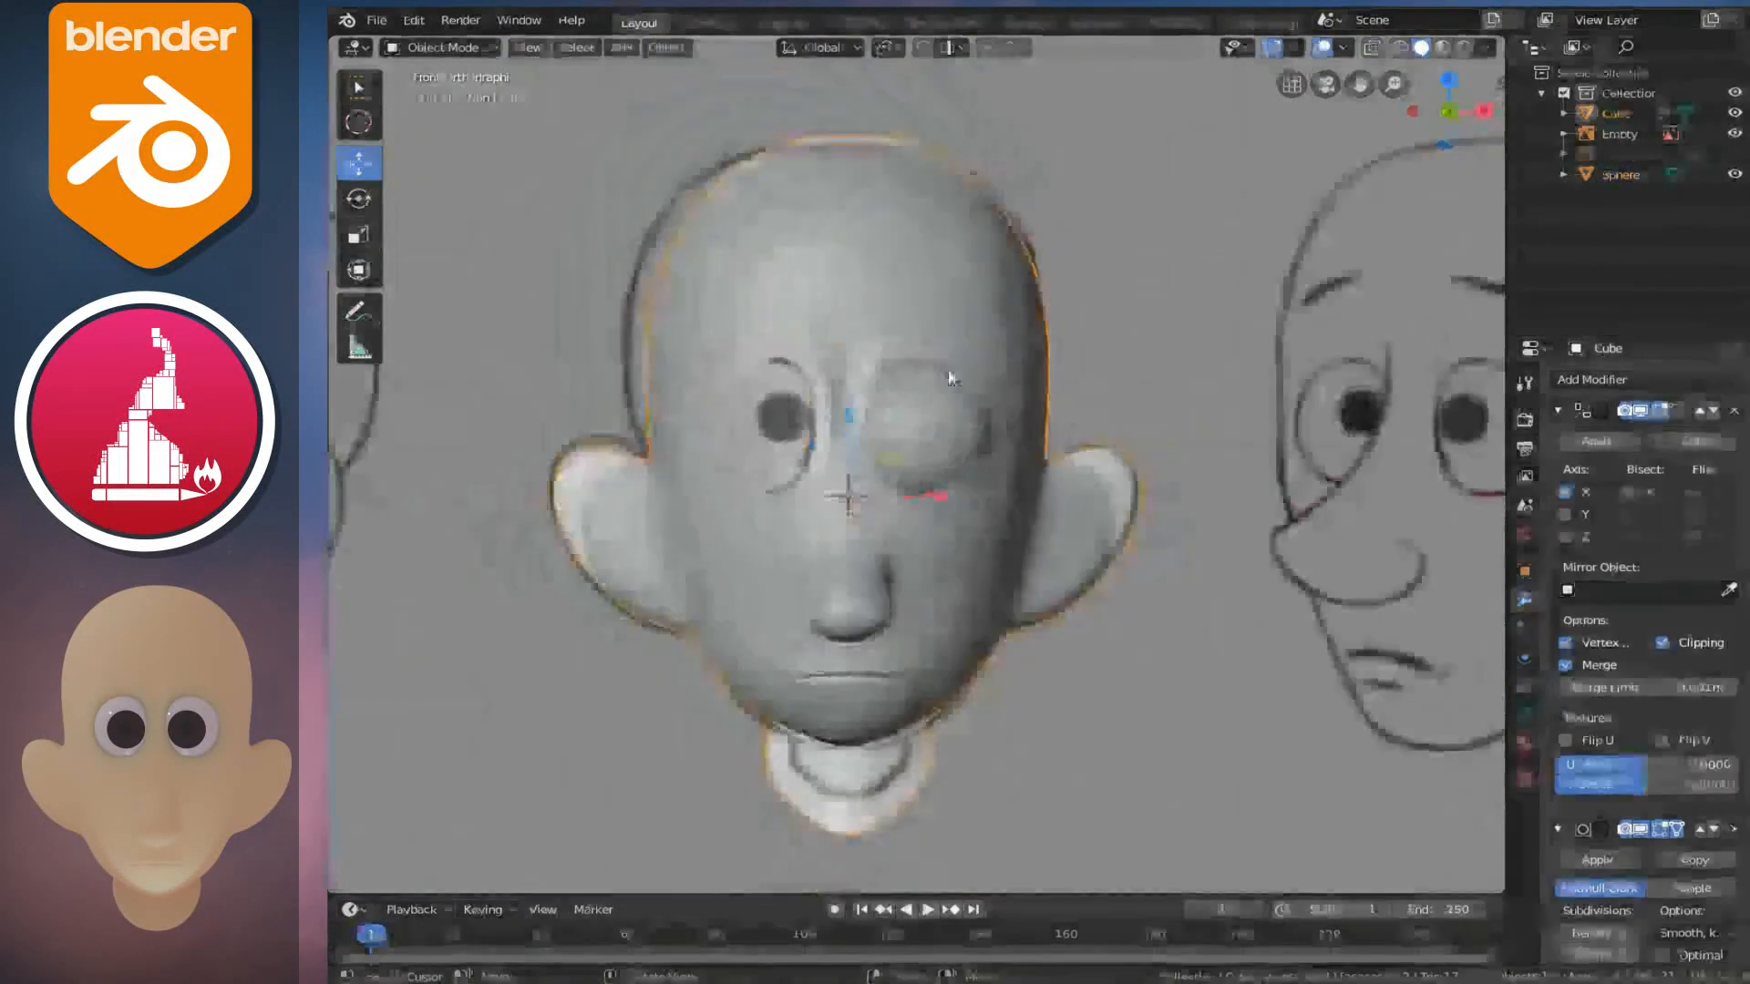
middle_drag(950, 377, 833, 432)
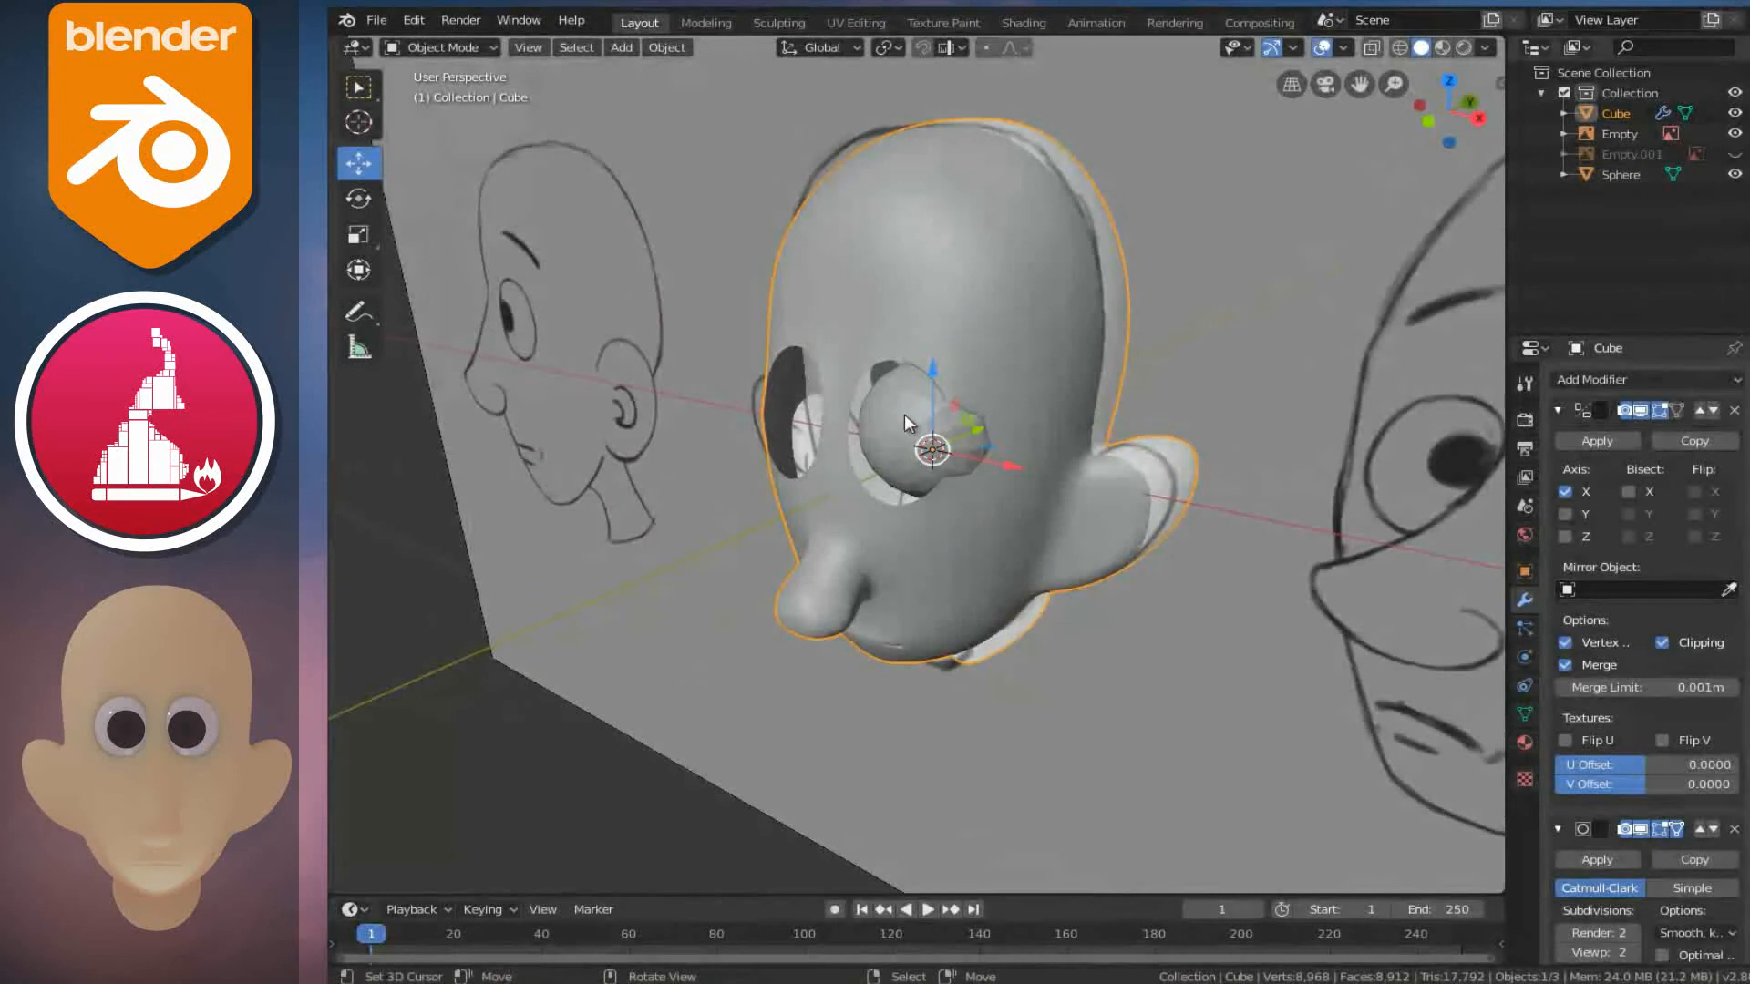
scroll(904, 414, up, 6)
key(Tab)
key(Tab)
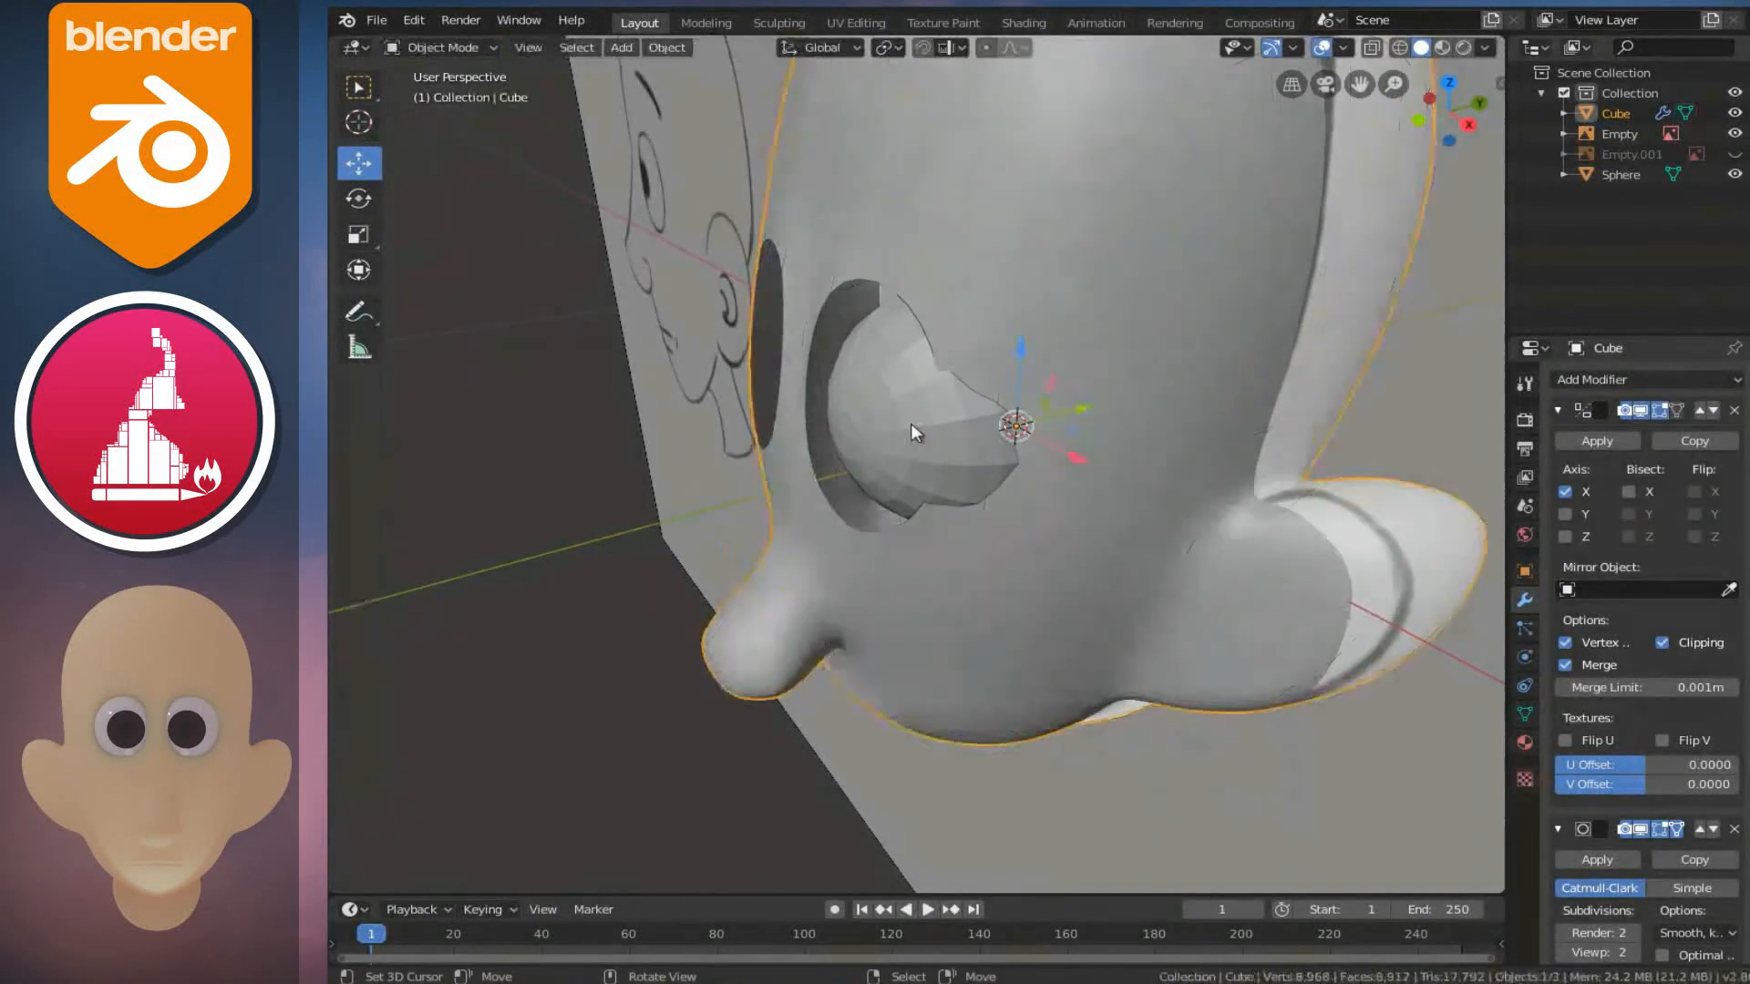
- Reposition the sphere mesh within the eye socket so it no longer pokes through the head's outer side, and rescale it
click(910, 423)
key(Tab)
drag(1037, 410, 1028, 401)
mouse_move(1028, 401)
middle_down()
mouse_move(984, 379)
mouse_move(1039, 394)
mouse_move(1038, 411)
middle_up()
drag(1038, 411, 1062, 497)
key(s)
click(1106, 564)
middle_drag(1105, 564, 956, 542)
key(Tab)
- Extrude the head's eye opening edge loop about 0.0166 m along Y in right side view and scale it down slightly
click(950, 538)
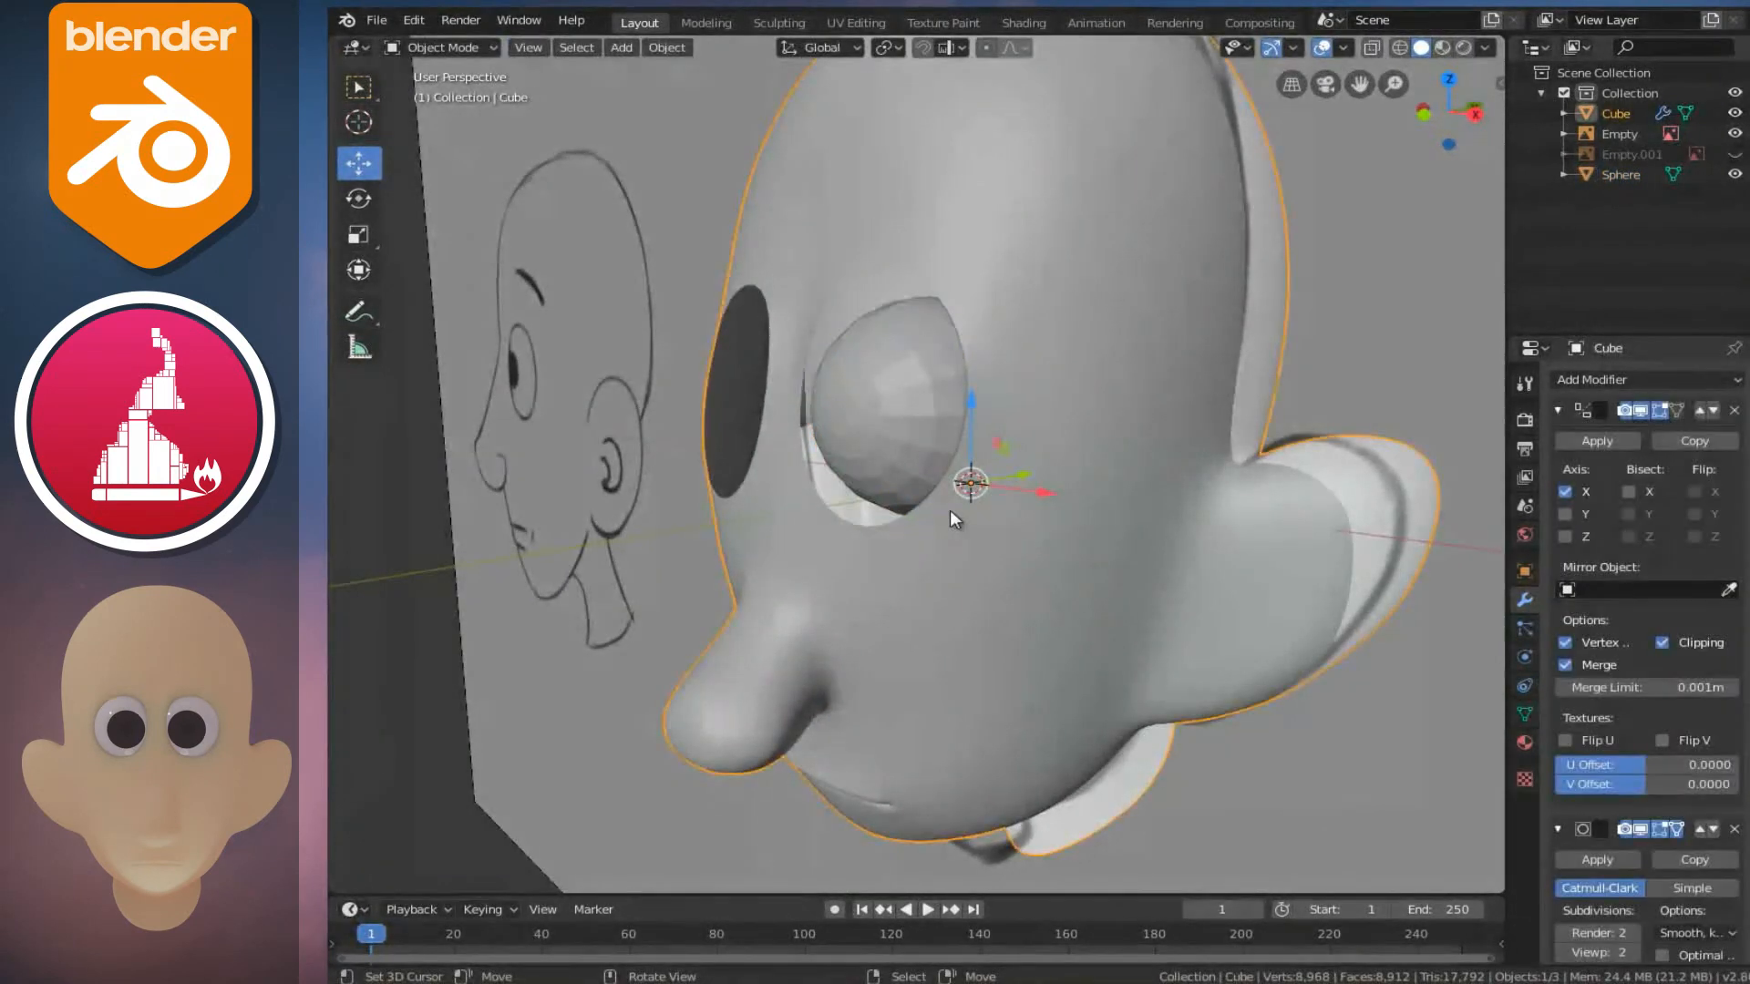
key(Tab)
scroll(929, 529, up, 4)
alt+click(906, 550)
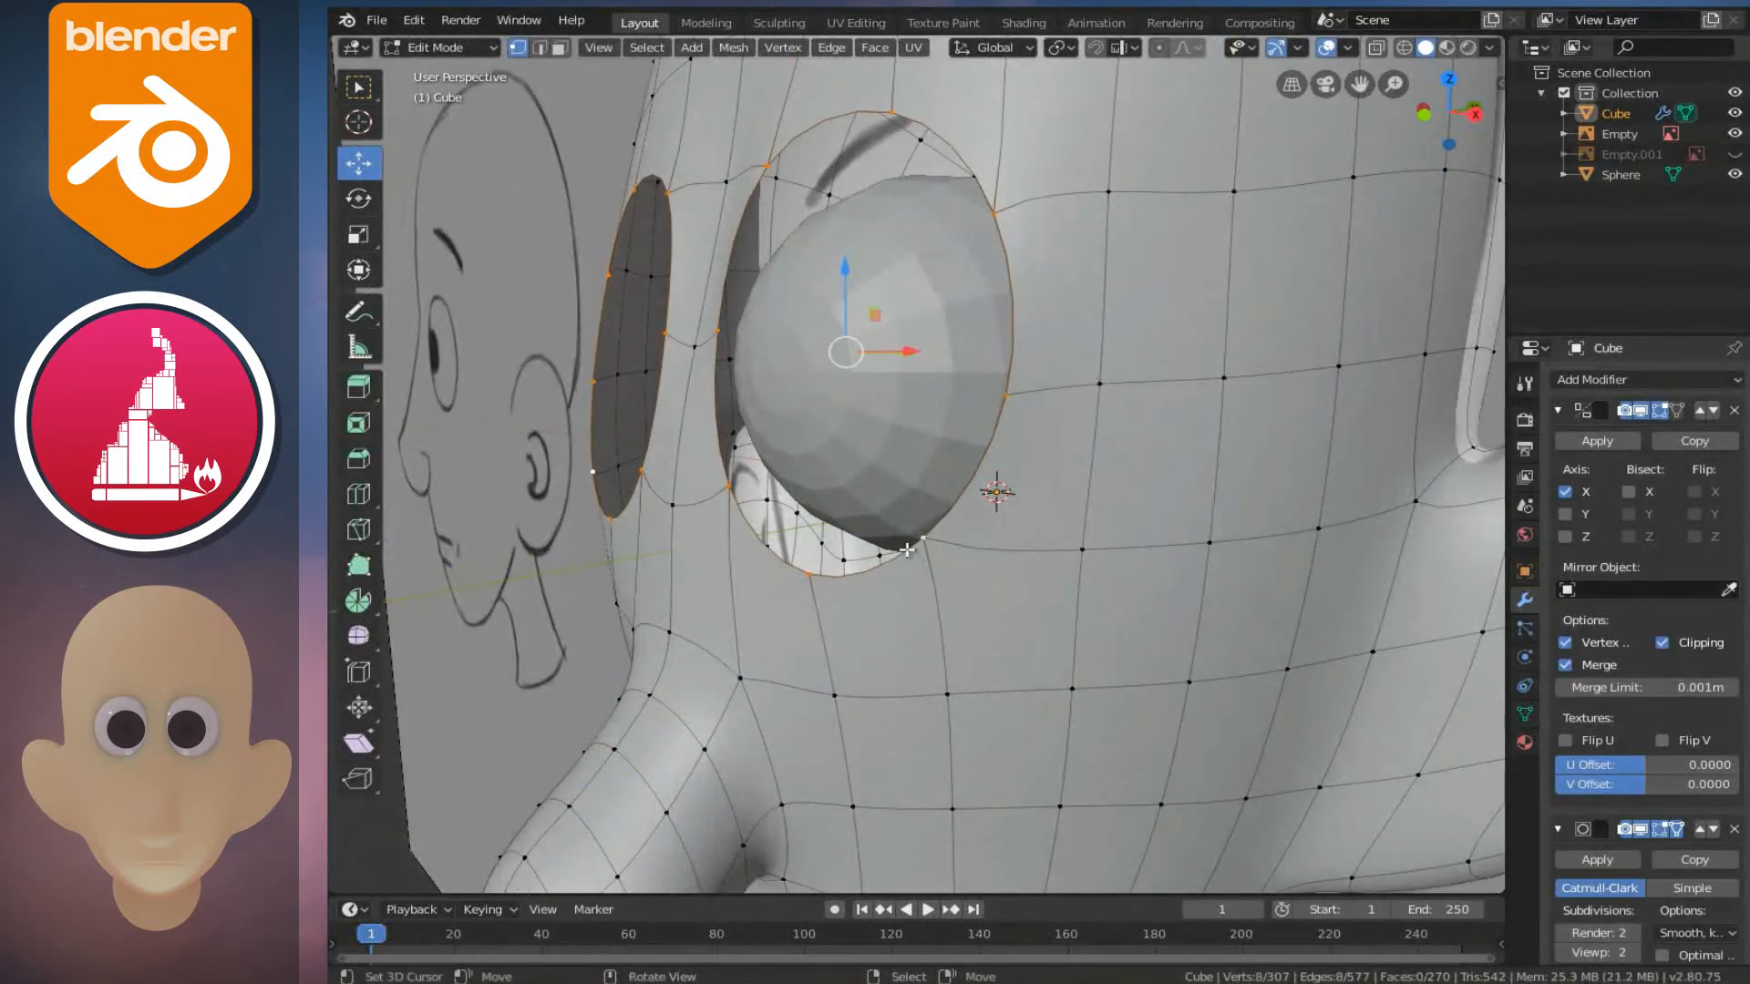
key(KP_3)
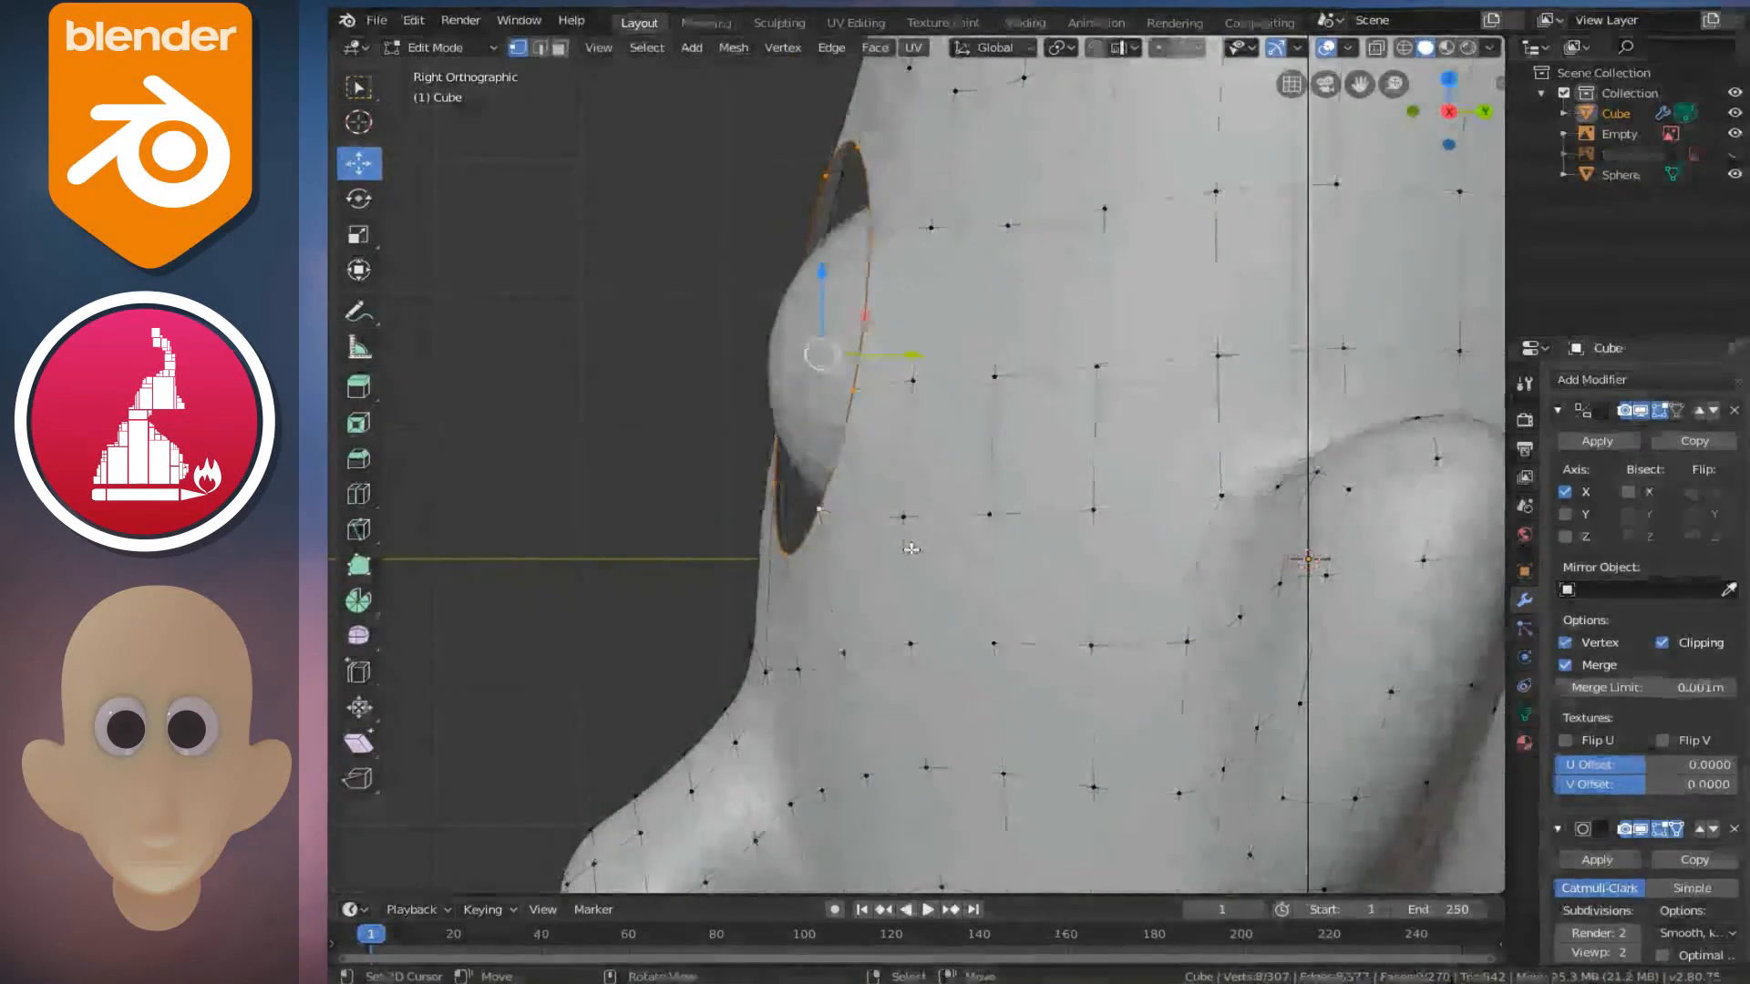
key(alt+z)
scroll(917, 557, up, 1)
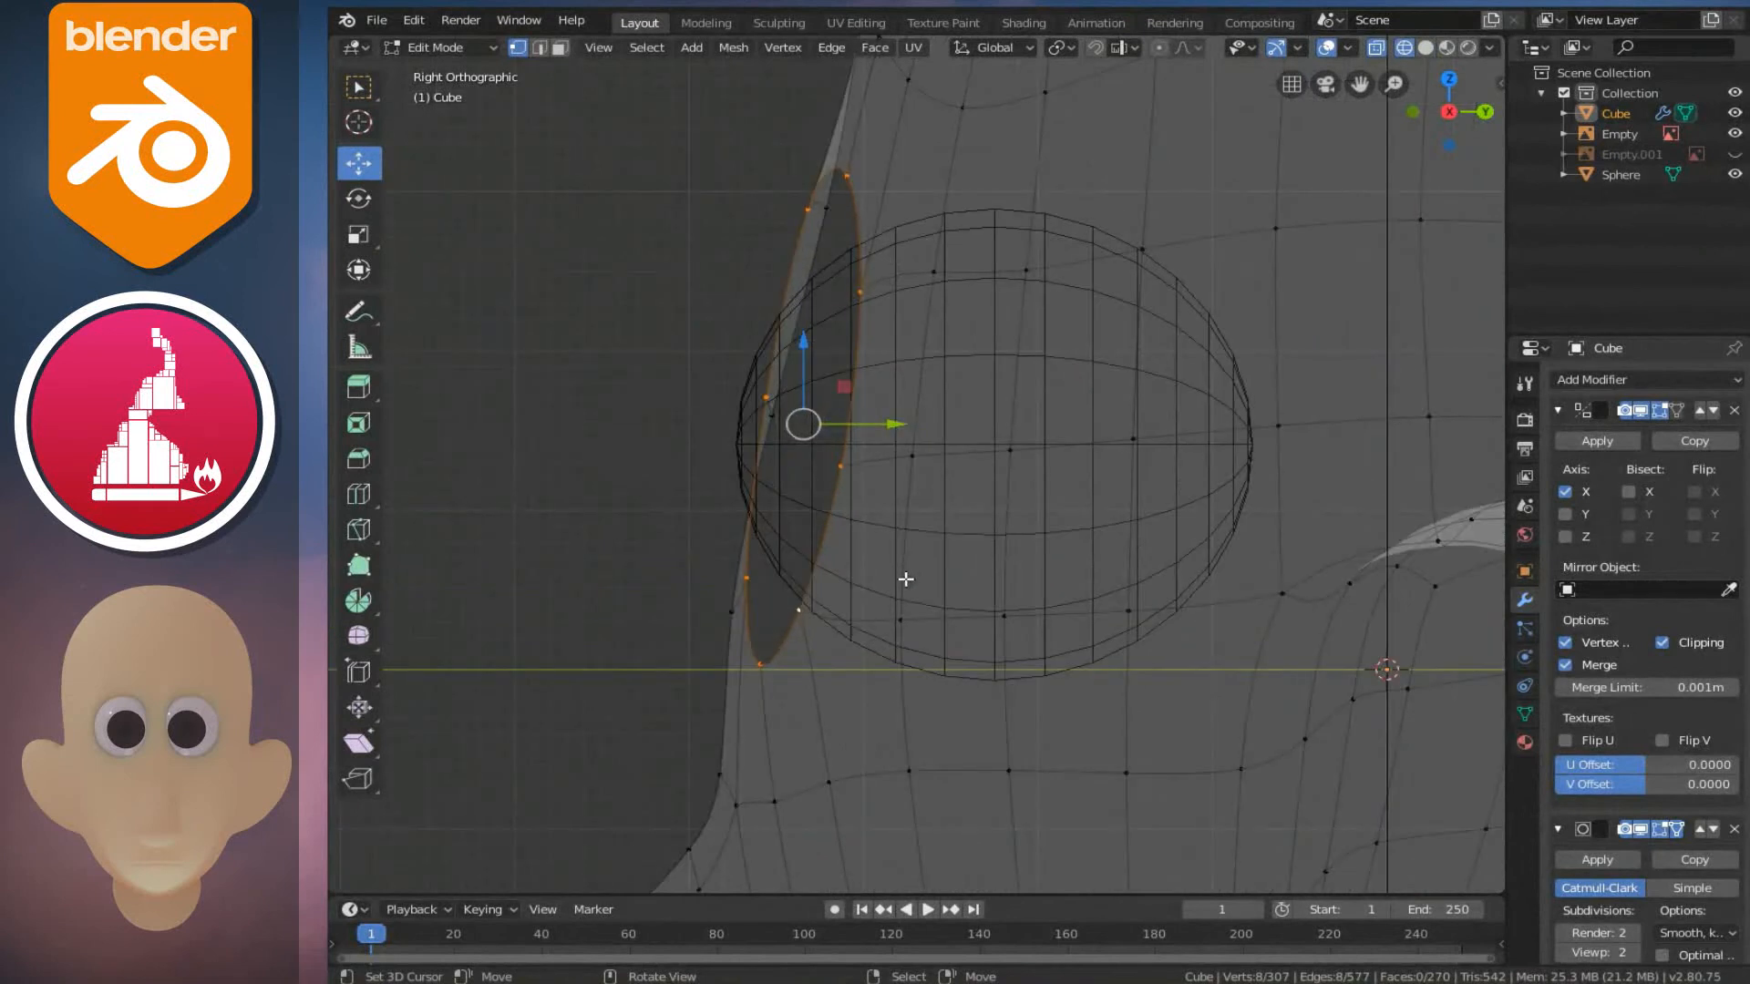
key(e)
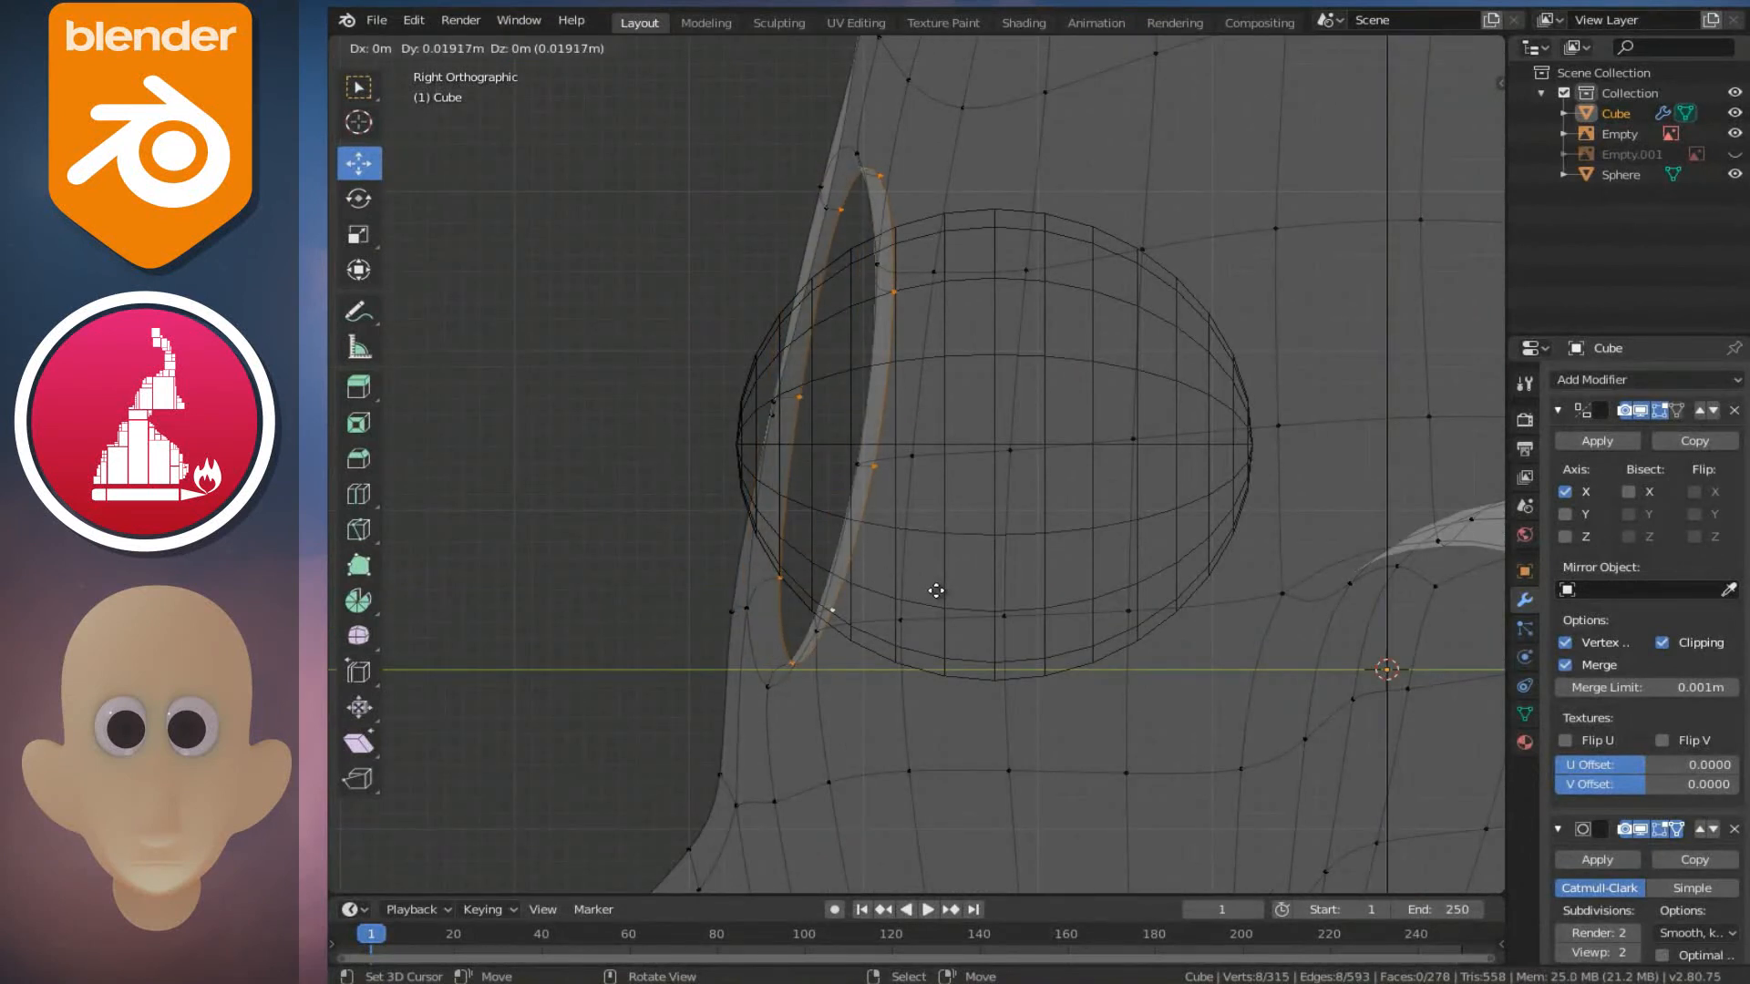
click(935, 591)
key(s)
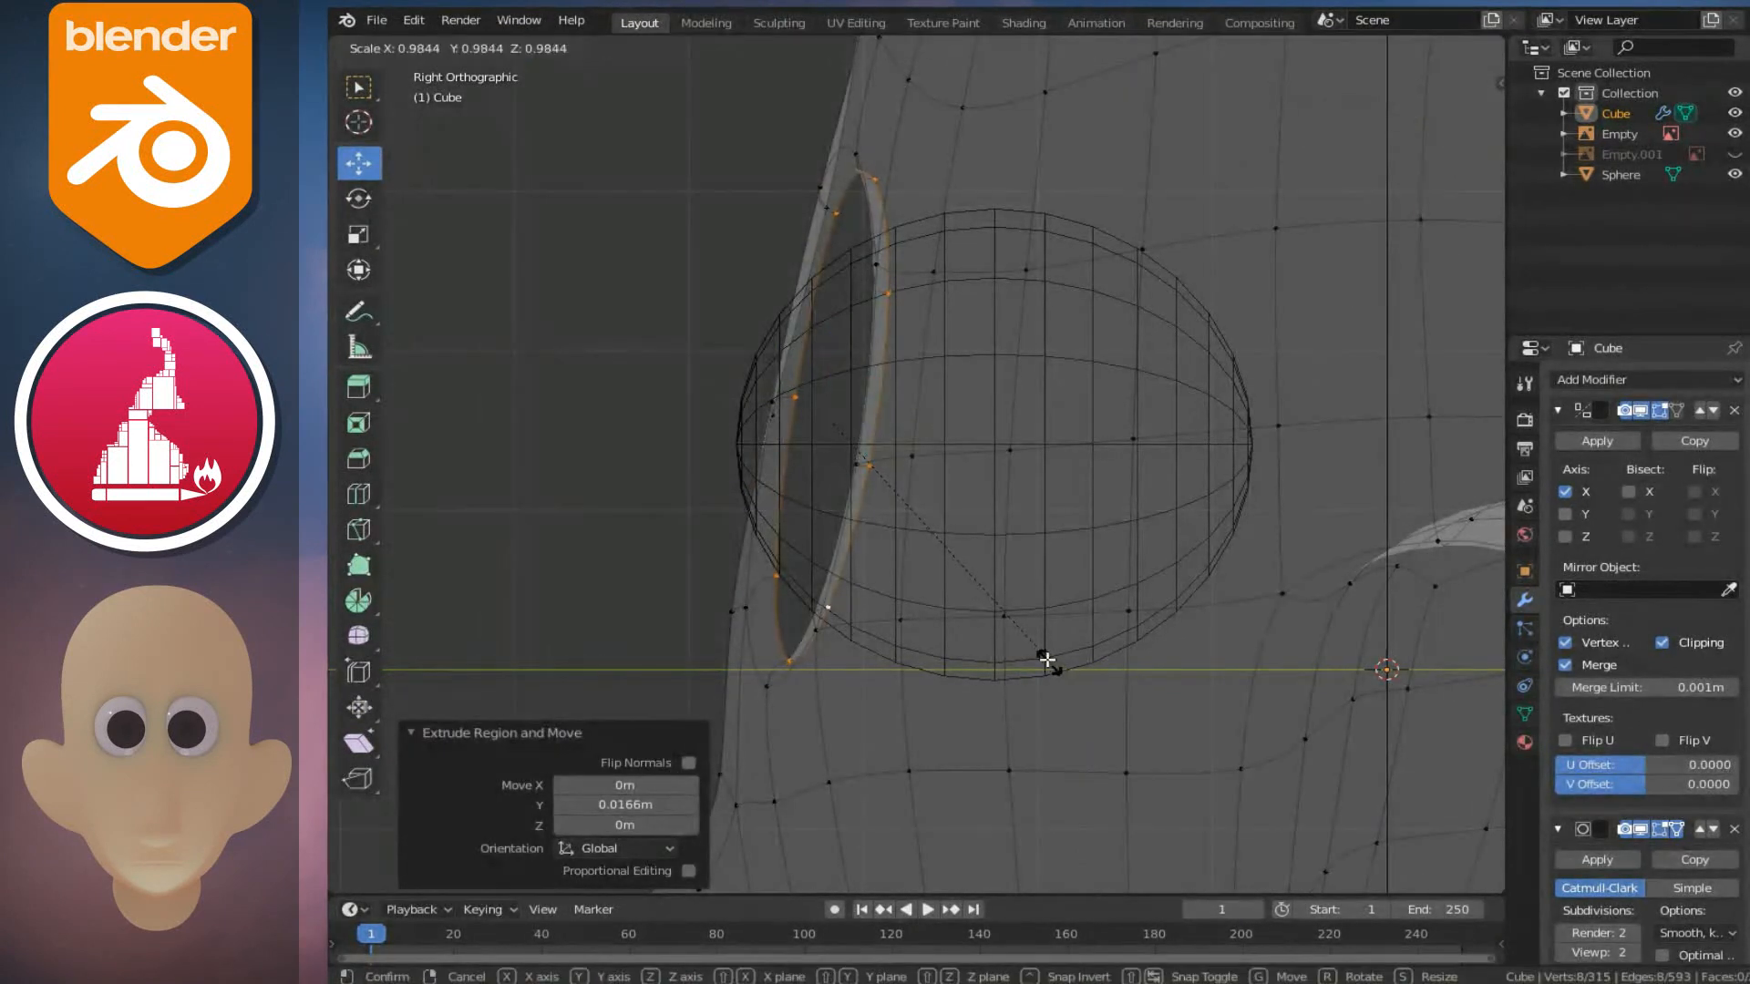
click(1037, 655)
key(Tab)
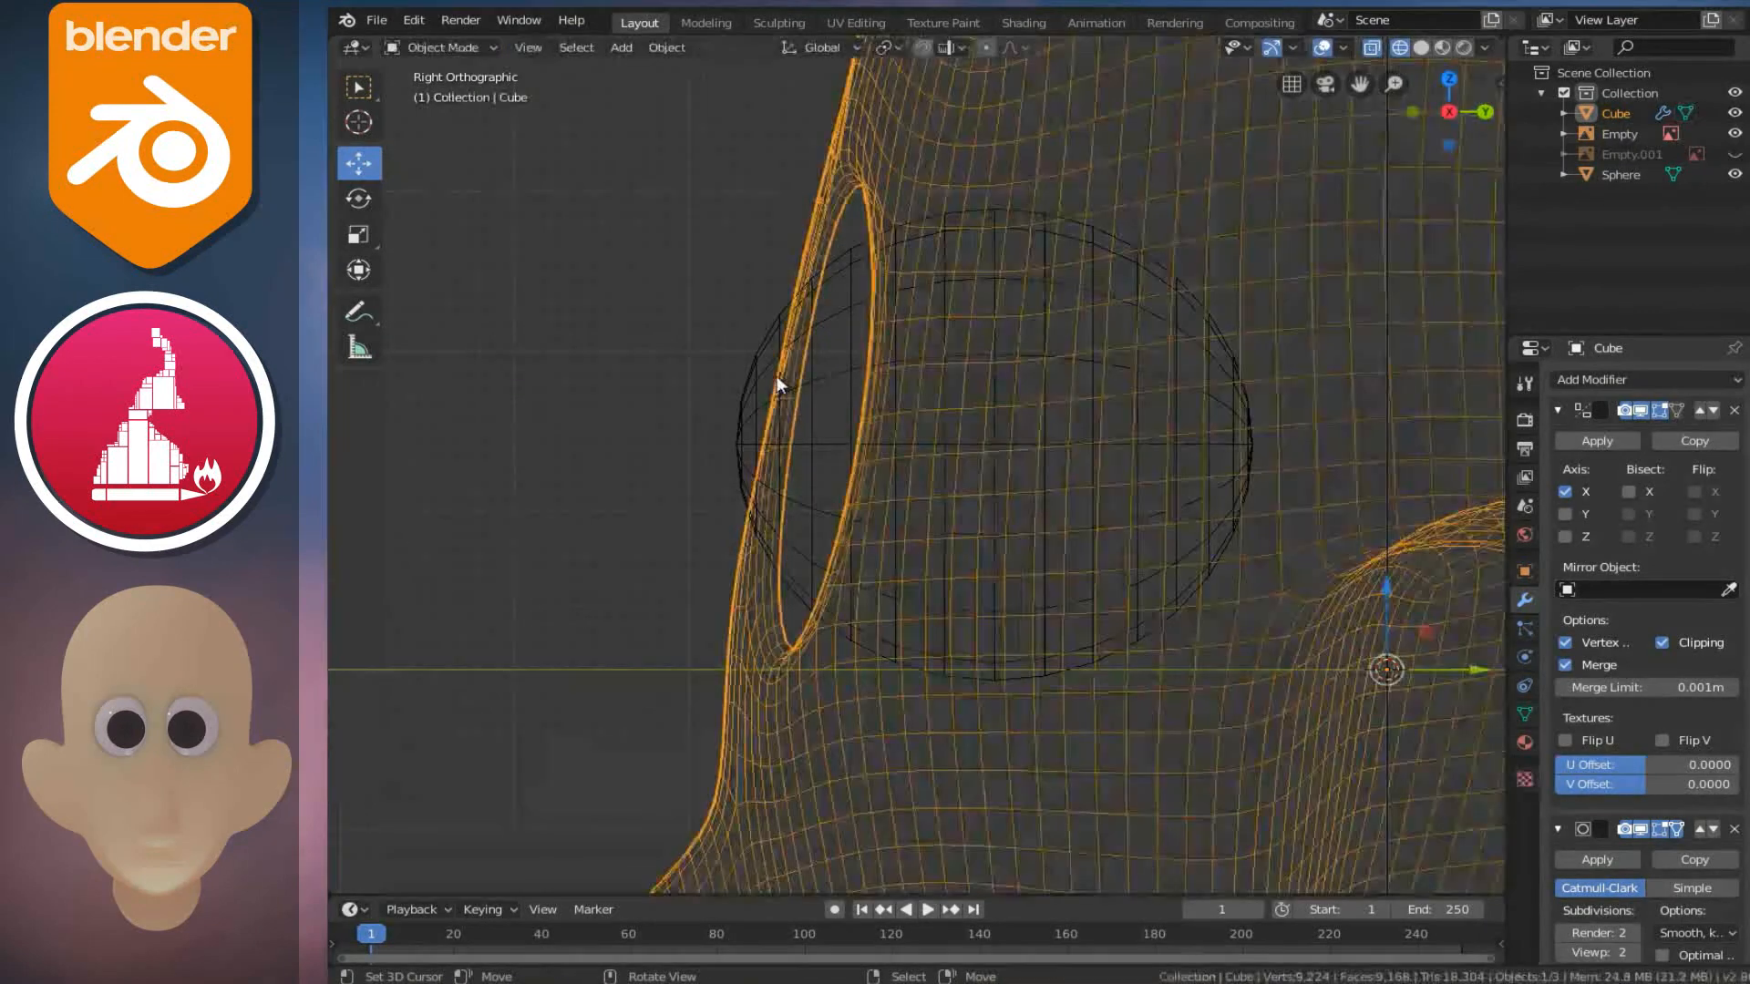
- Enlarge the sphere mesh slightly in Edit Mode so it fits the extruded eye rim, and return to Object Mode
click(871, 407)
key(Tab)
key(s)
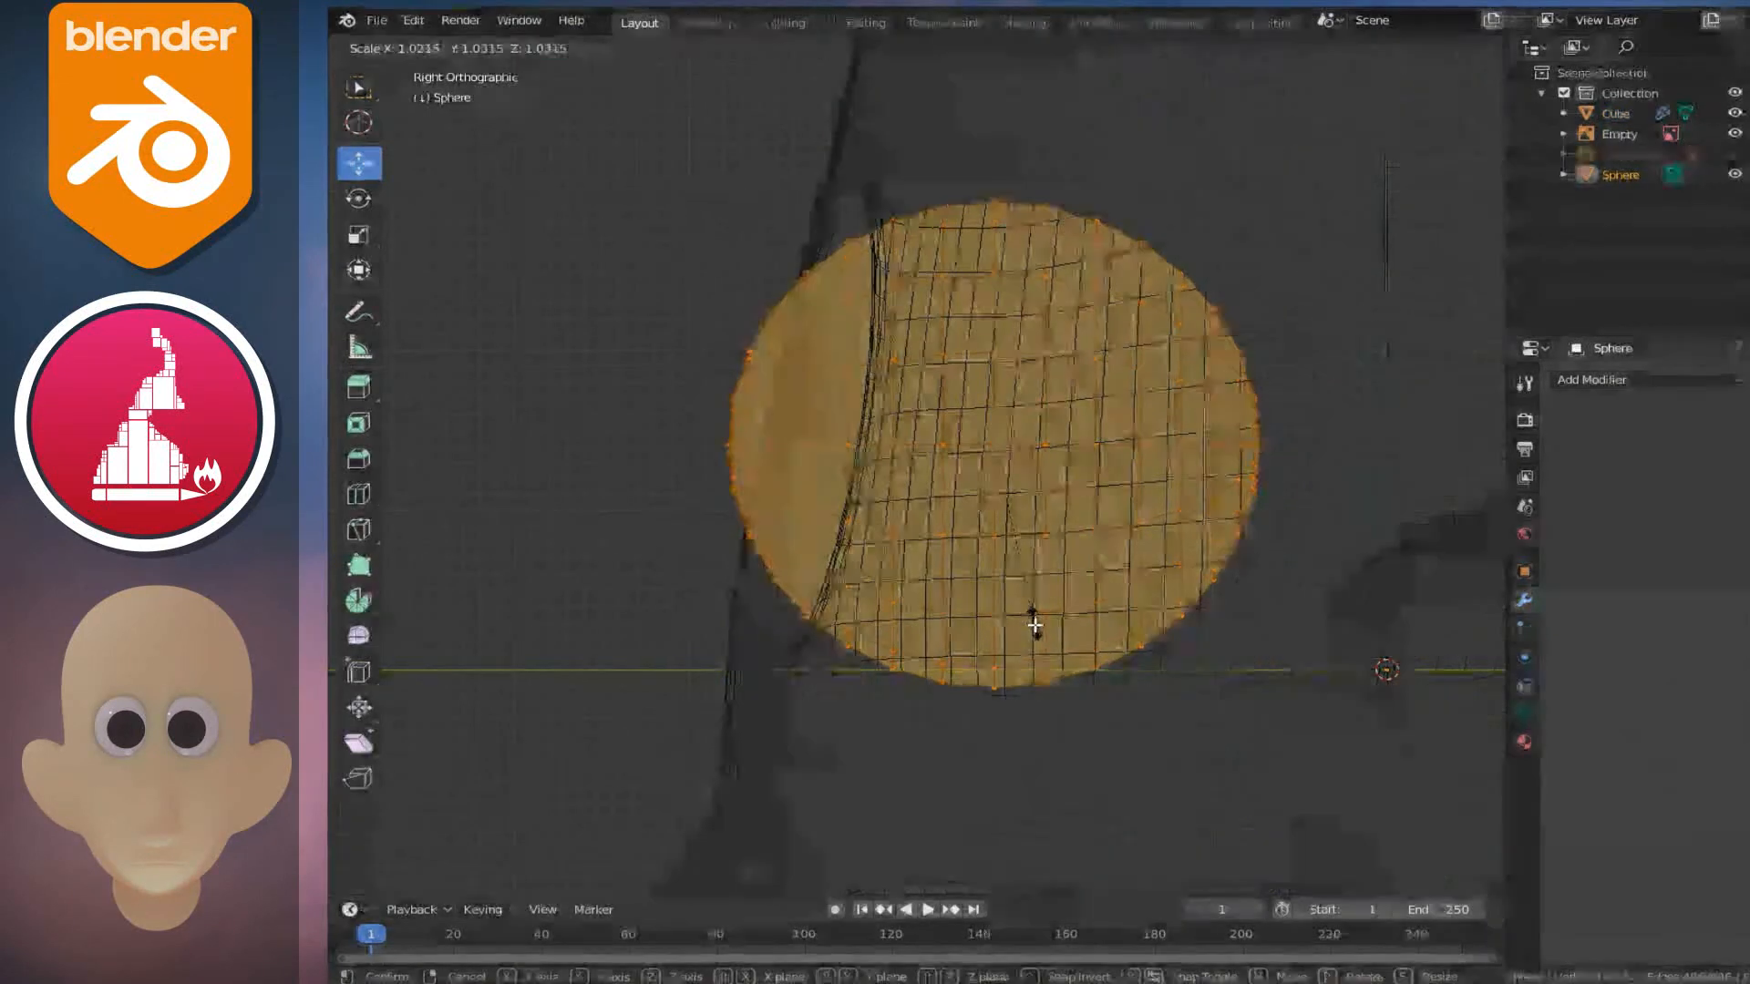
click(1037, 629)
drag(1085, 442, 1089, 447)
key(Tab)
- Edit the head mesh and scale the selected inner eye rim loop to about 0.980
click(802, 690)
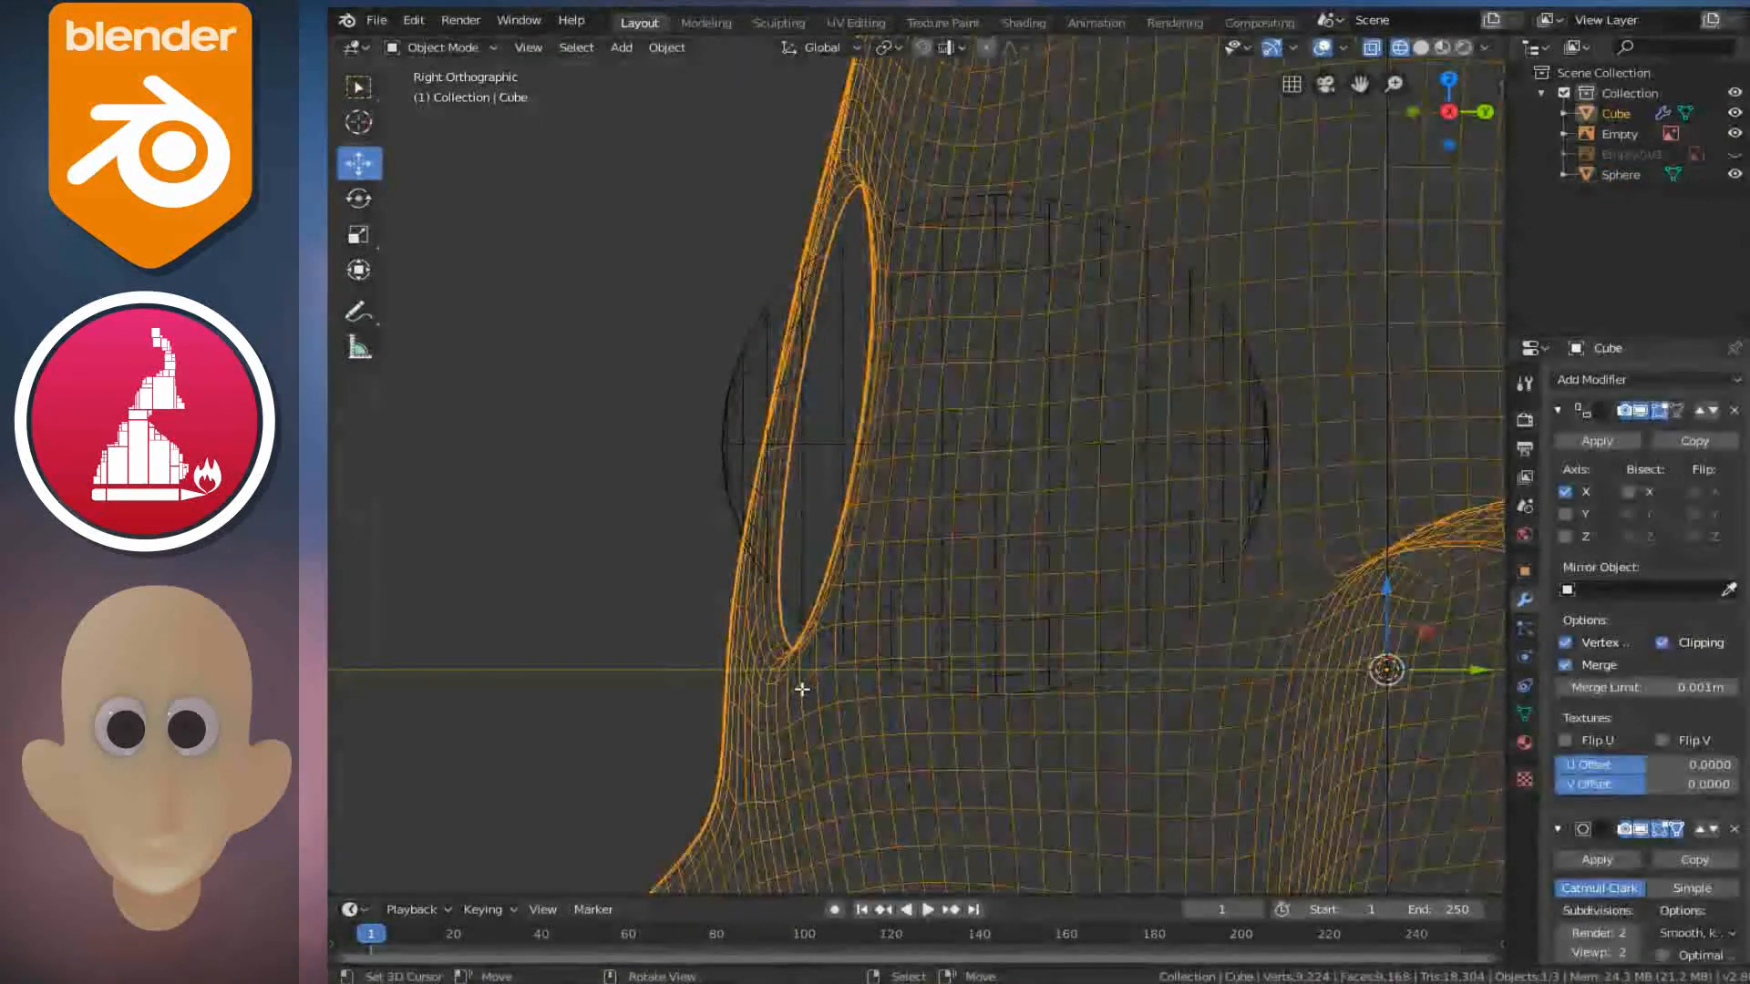
key(Tab)
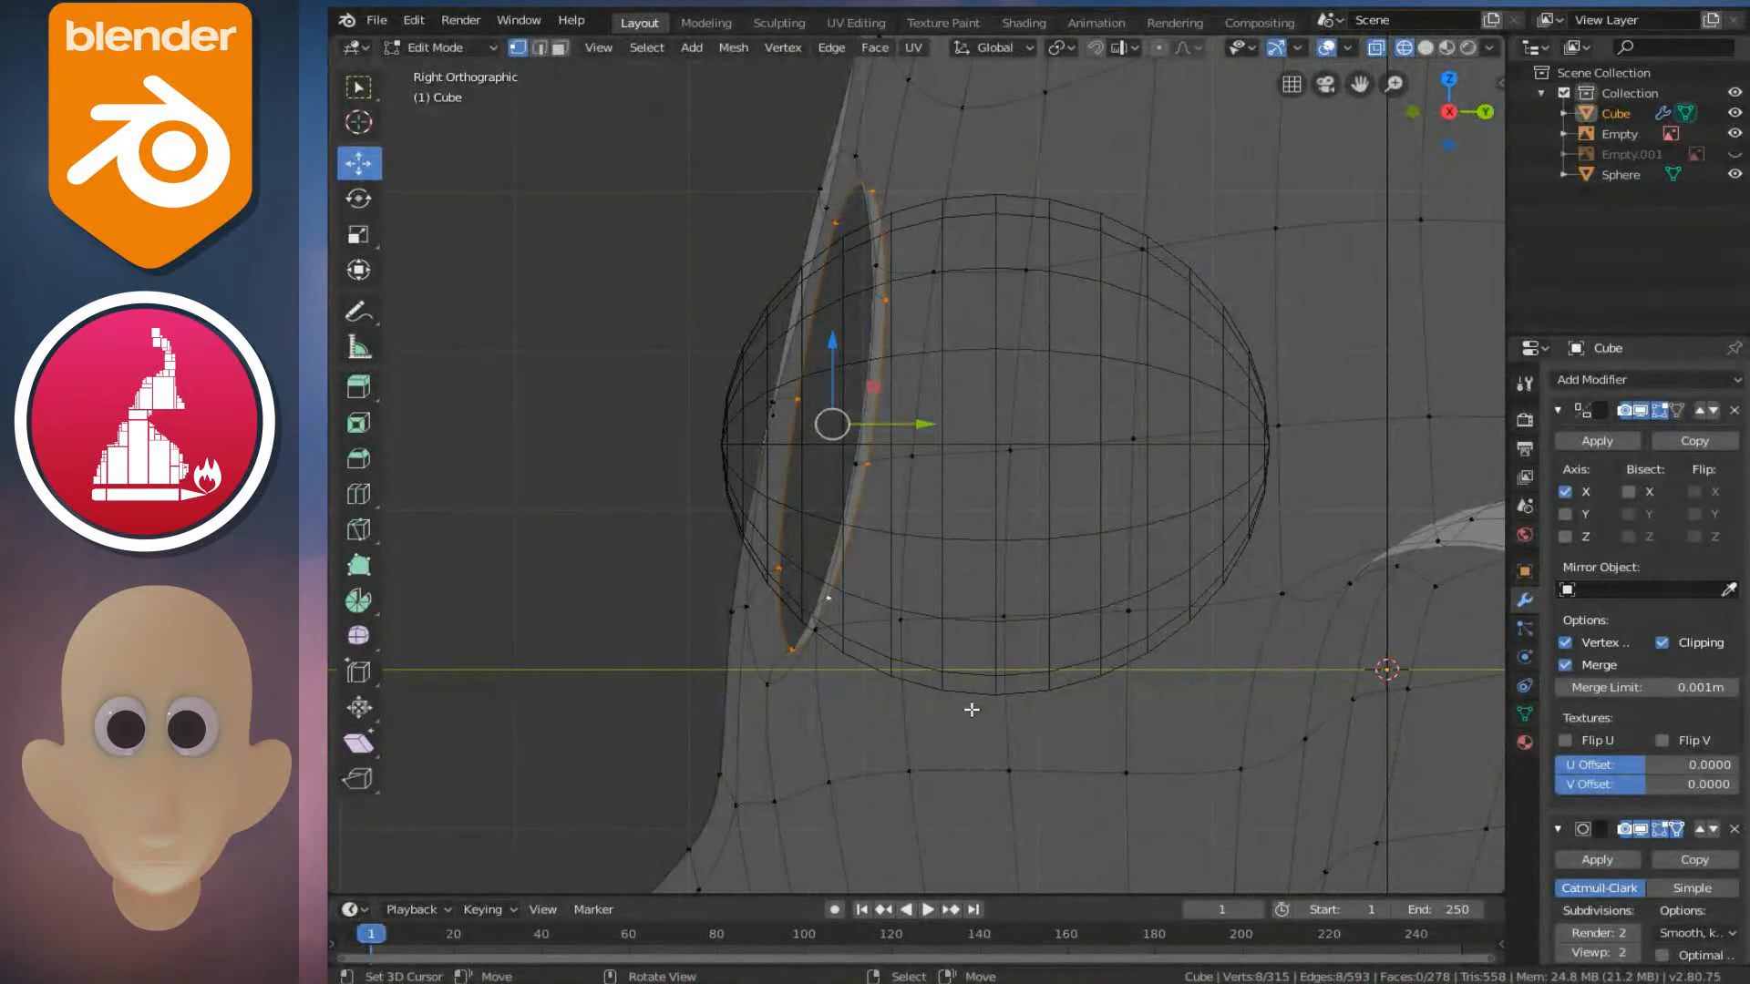
key(s)
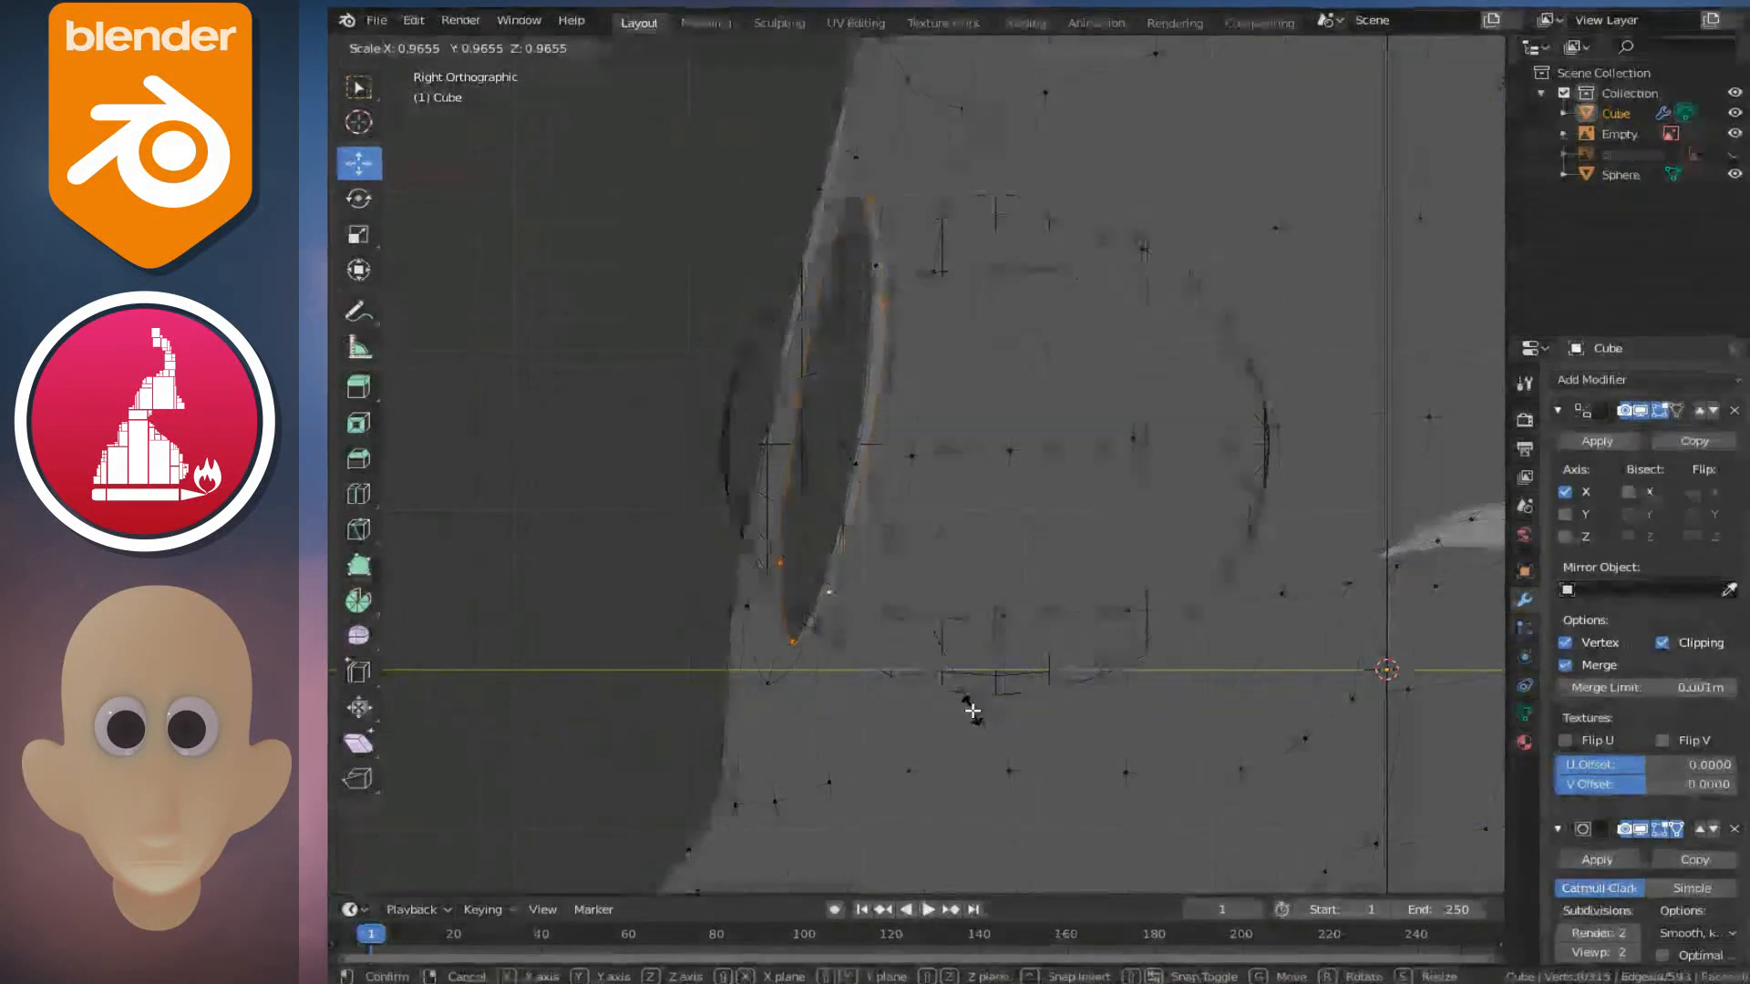
click(974, 715)
- Extrude the eye rim loop about 0.0205 m along Y and -0.0032 m along Z, and scale it by about 1.080
key(g)
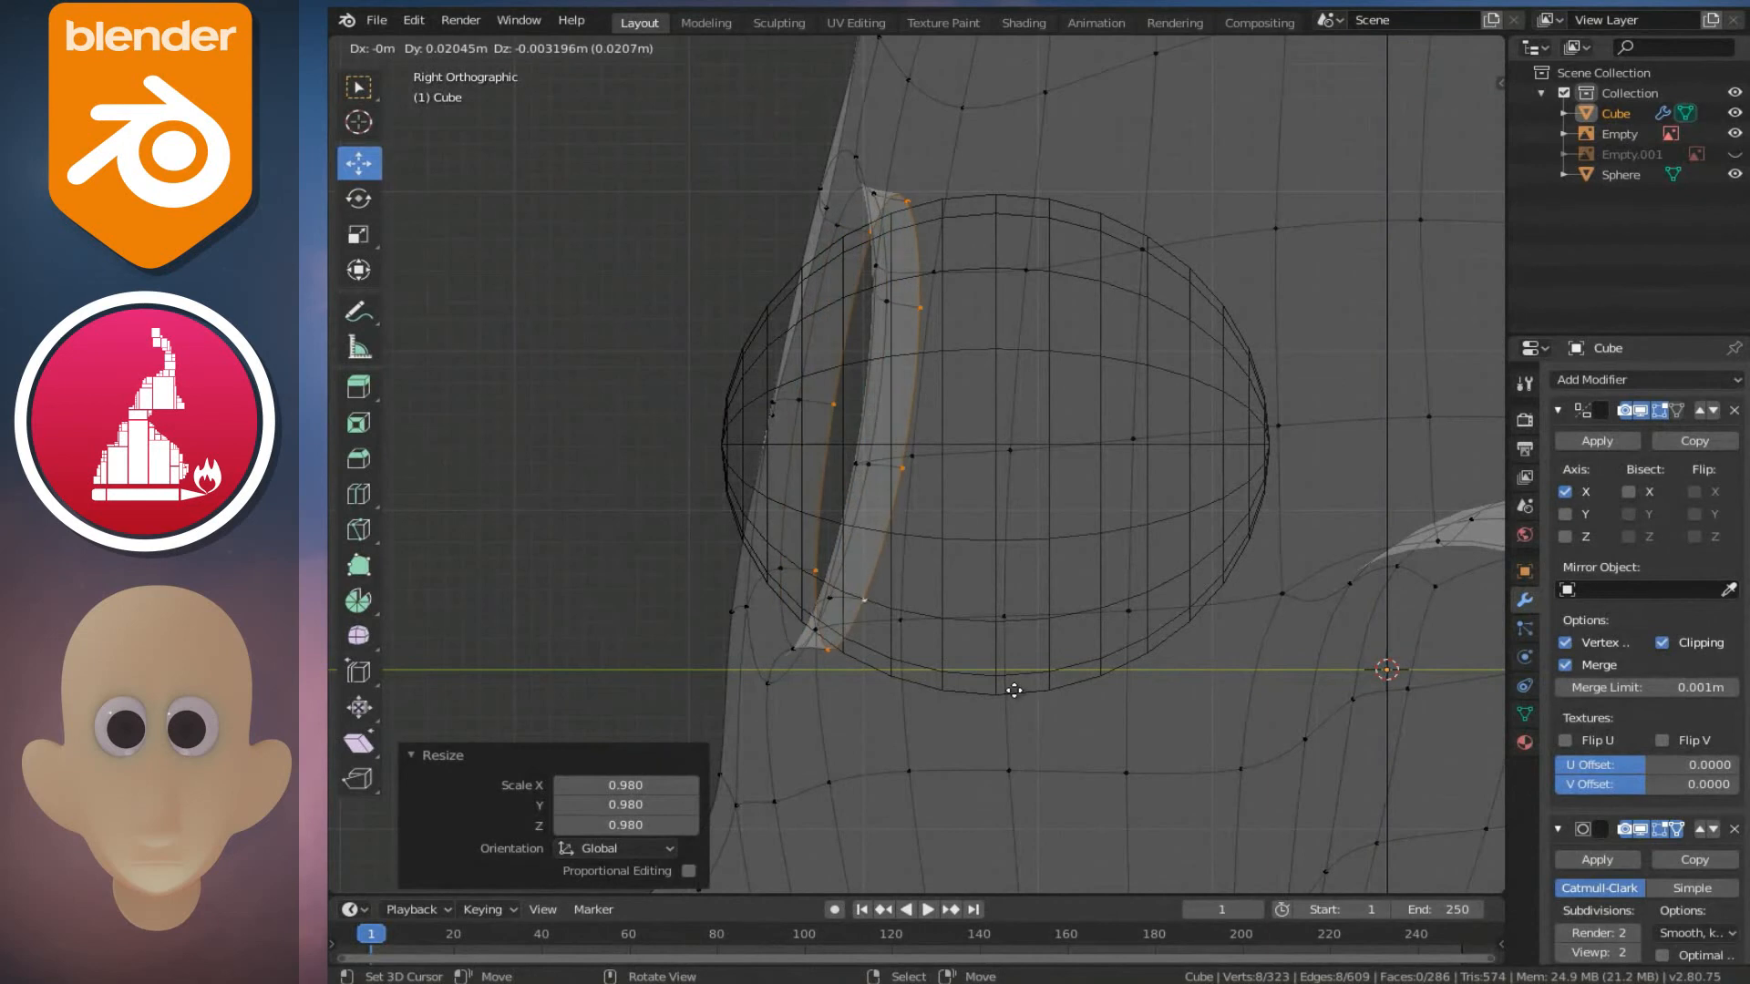
click(1014, 689)
key(s)
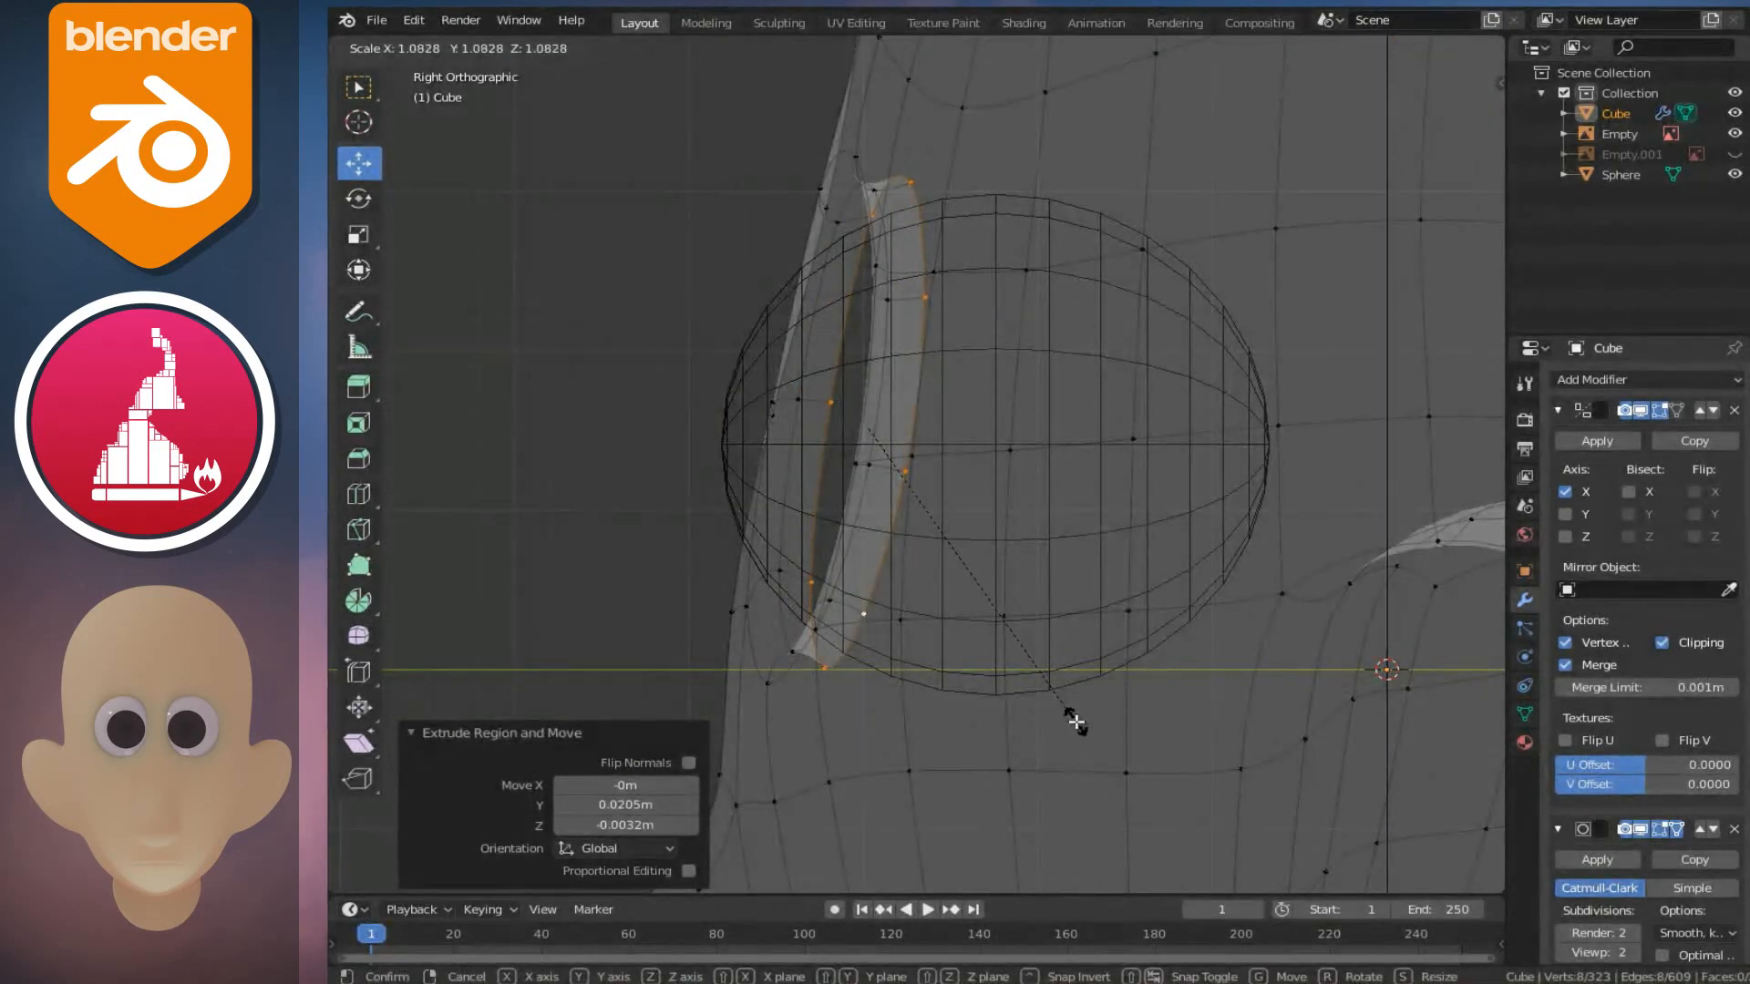
click(1076, 723)
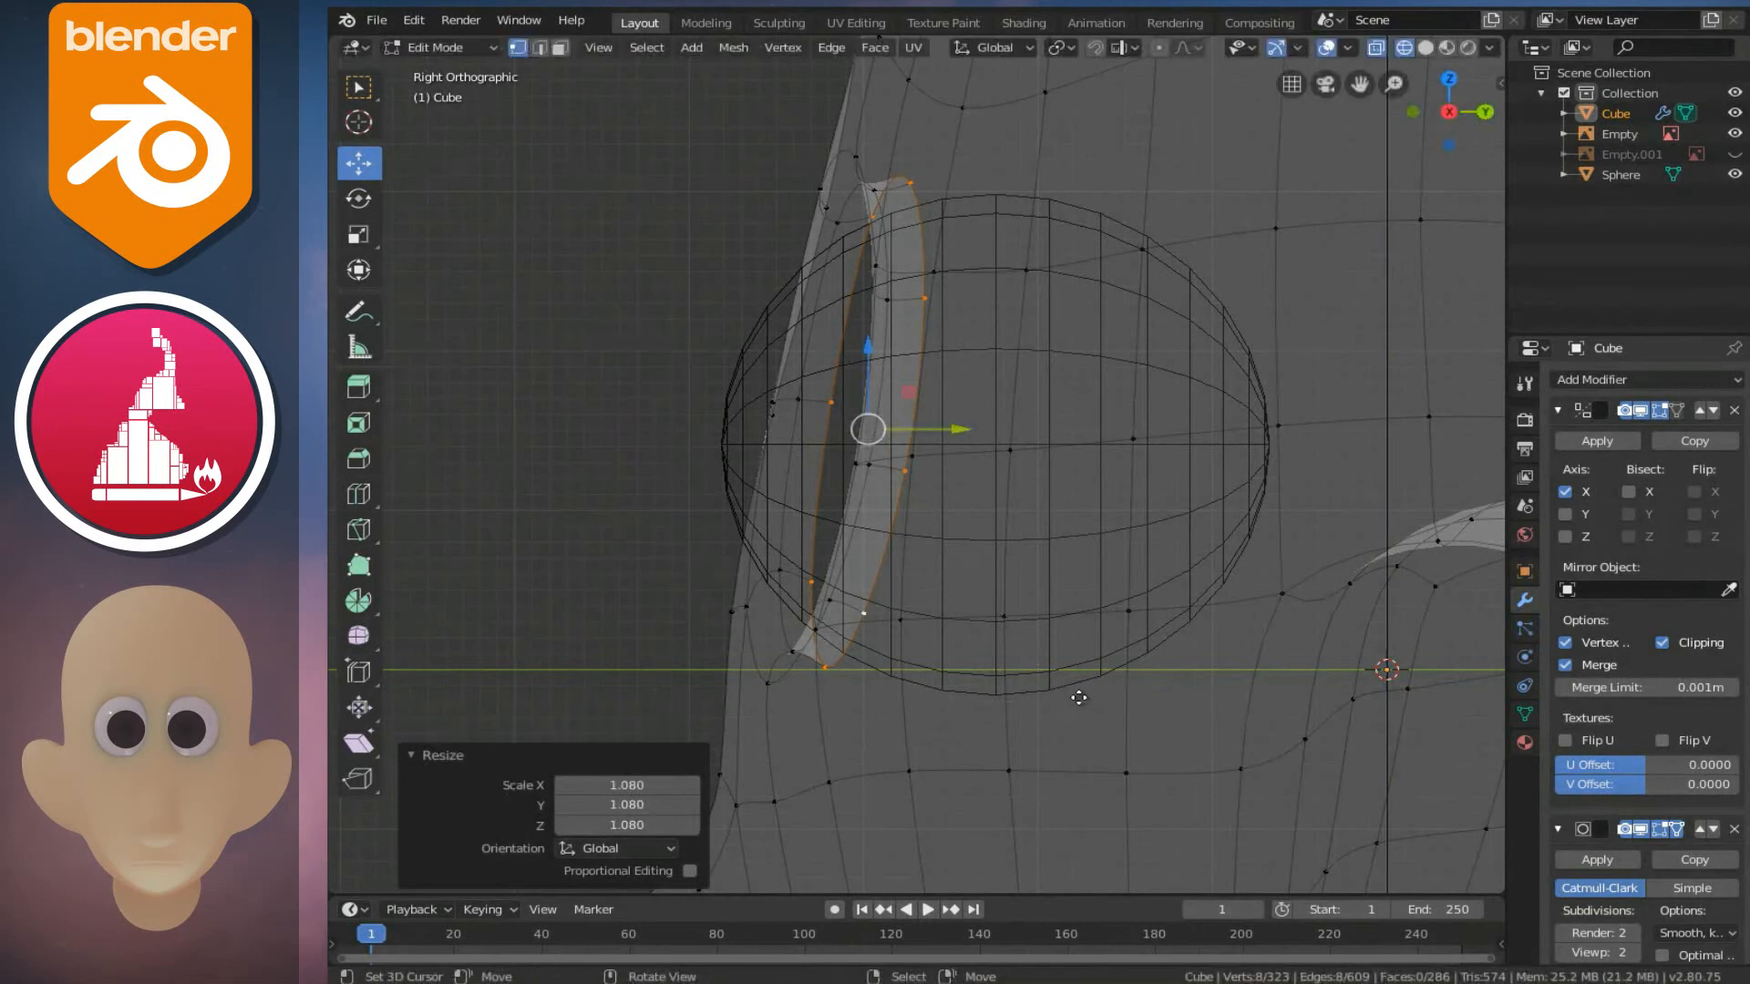
- Extrude the loop about 0.046 m along Y and -0.0115 m along Z, scale it by about 1.087, and tilt it about -2 degrees
key(g)
click(1159, 717)
key(s)
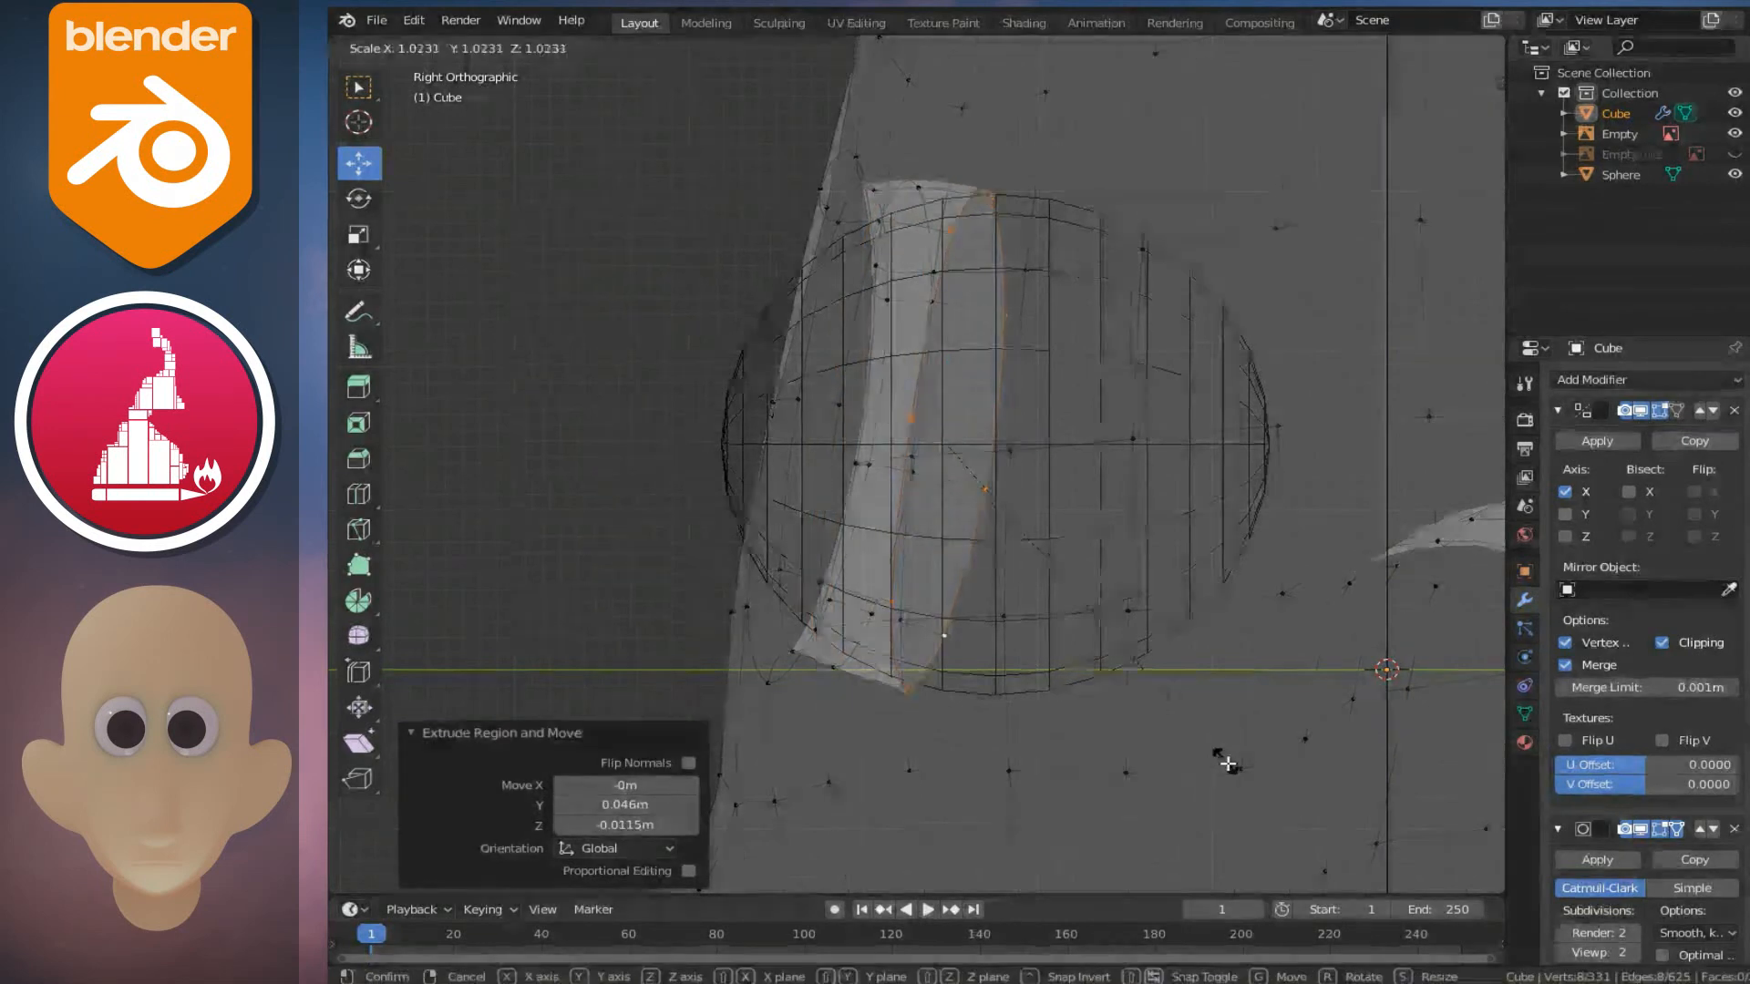
click(1239, 780)
key(r)
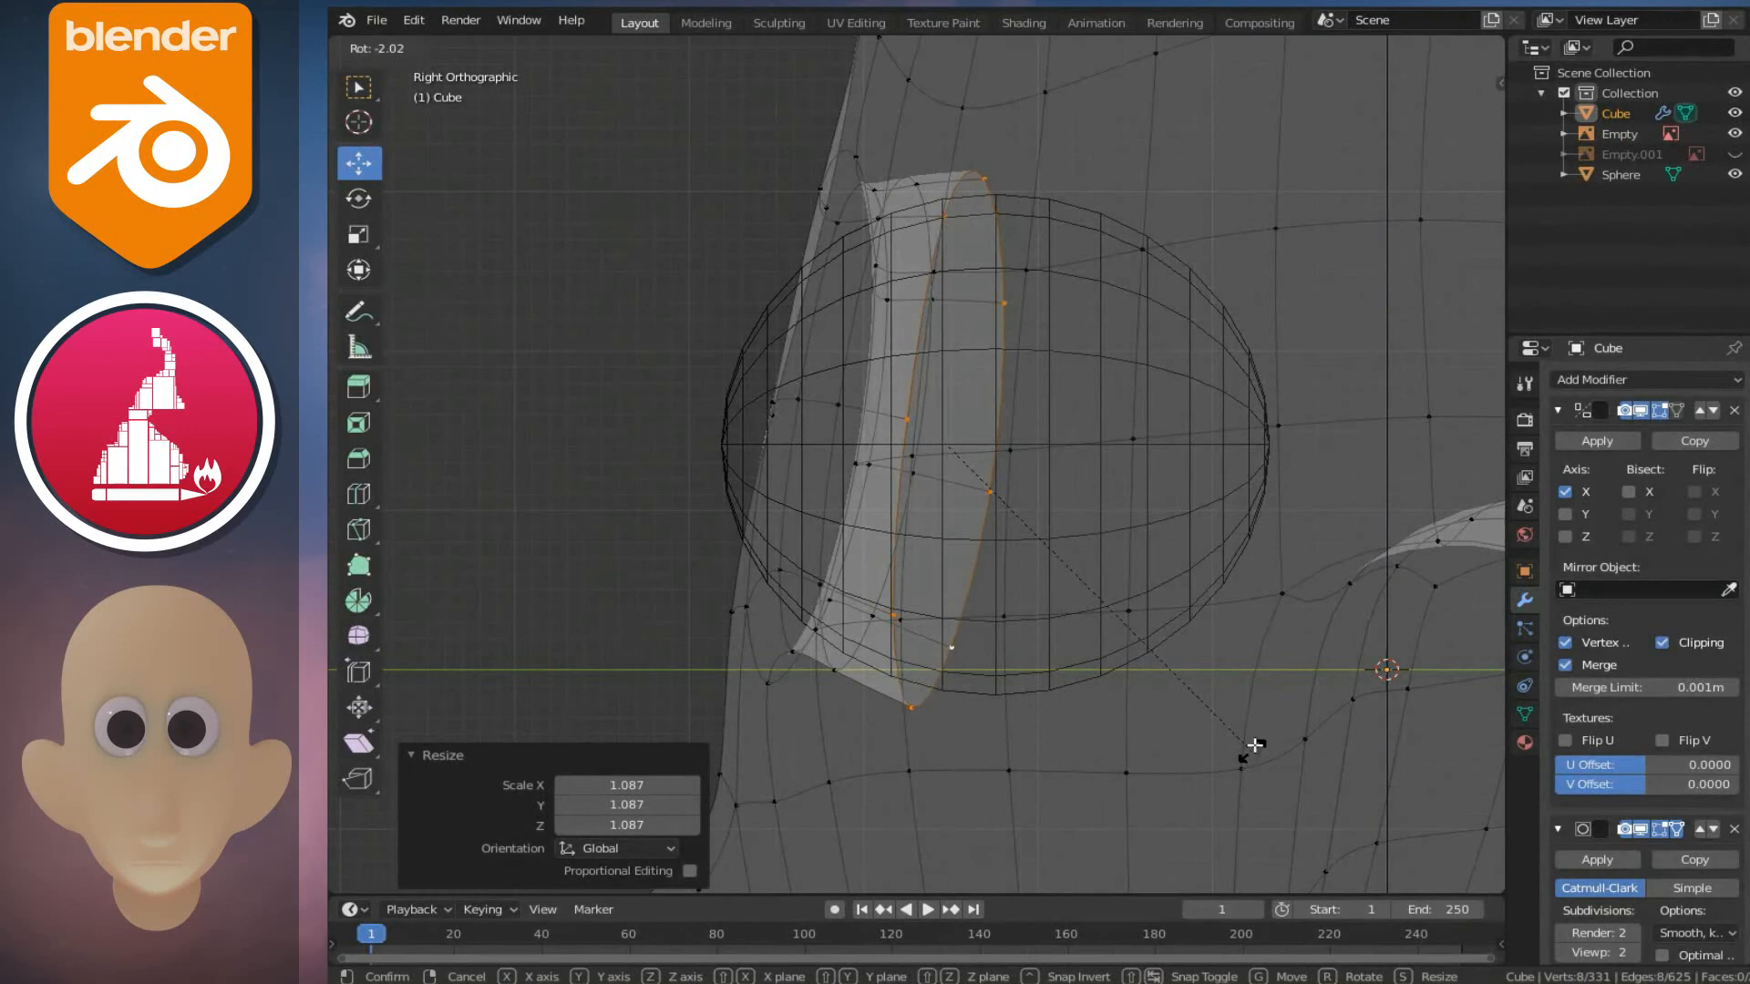
click(1256, 745)
- Extrude the socket loop about 0.0447 m along Y and -0.007 m along Z, shrink it slightly, and restore solid shading
key(g)
click(1304, 731)
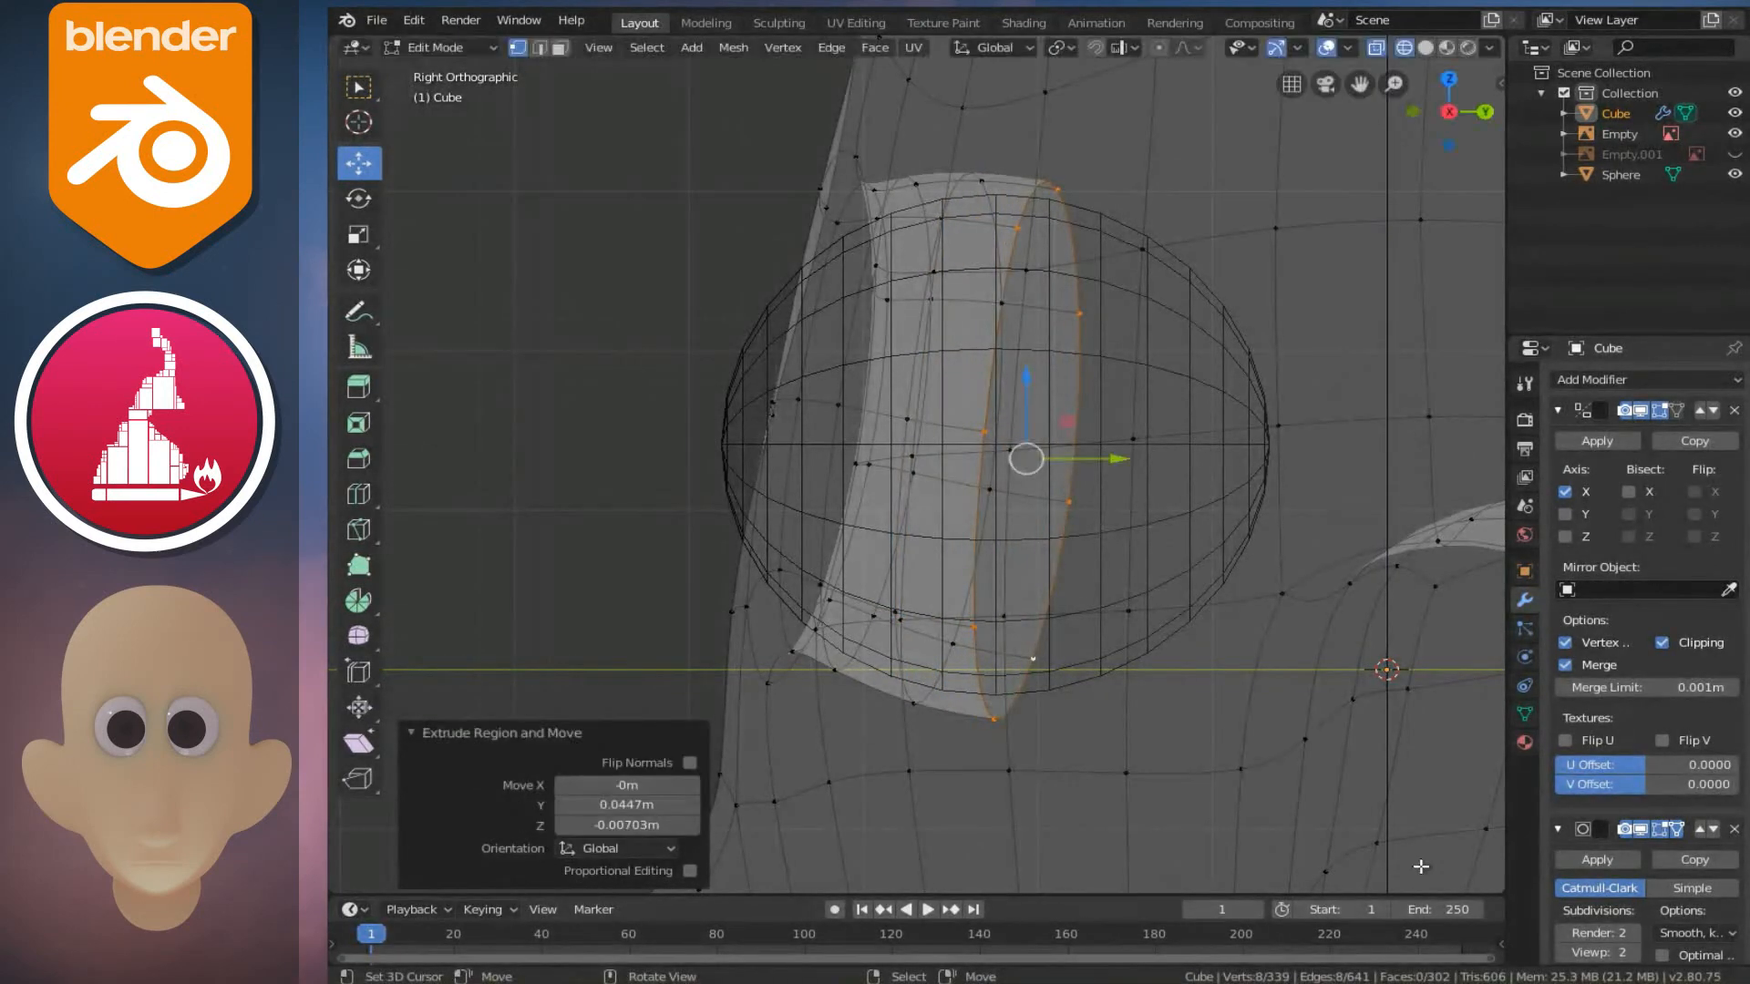
key(s)
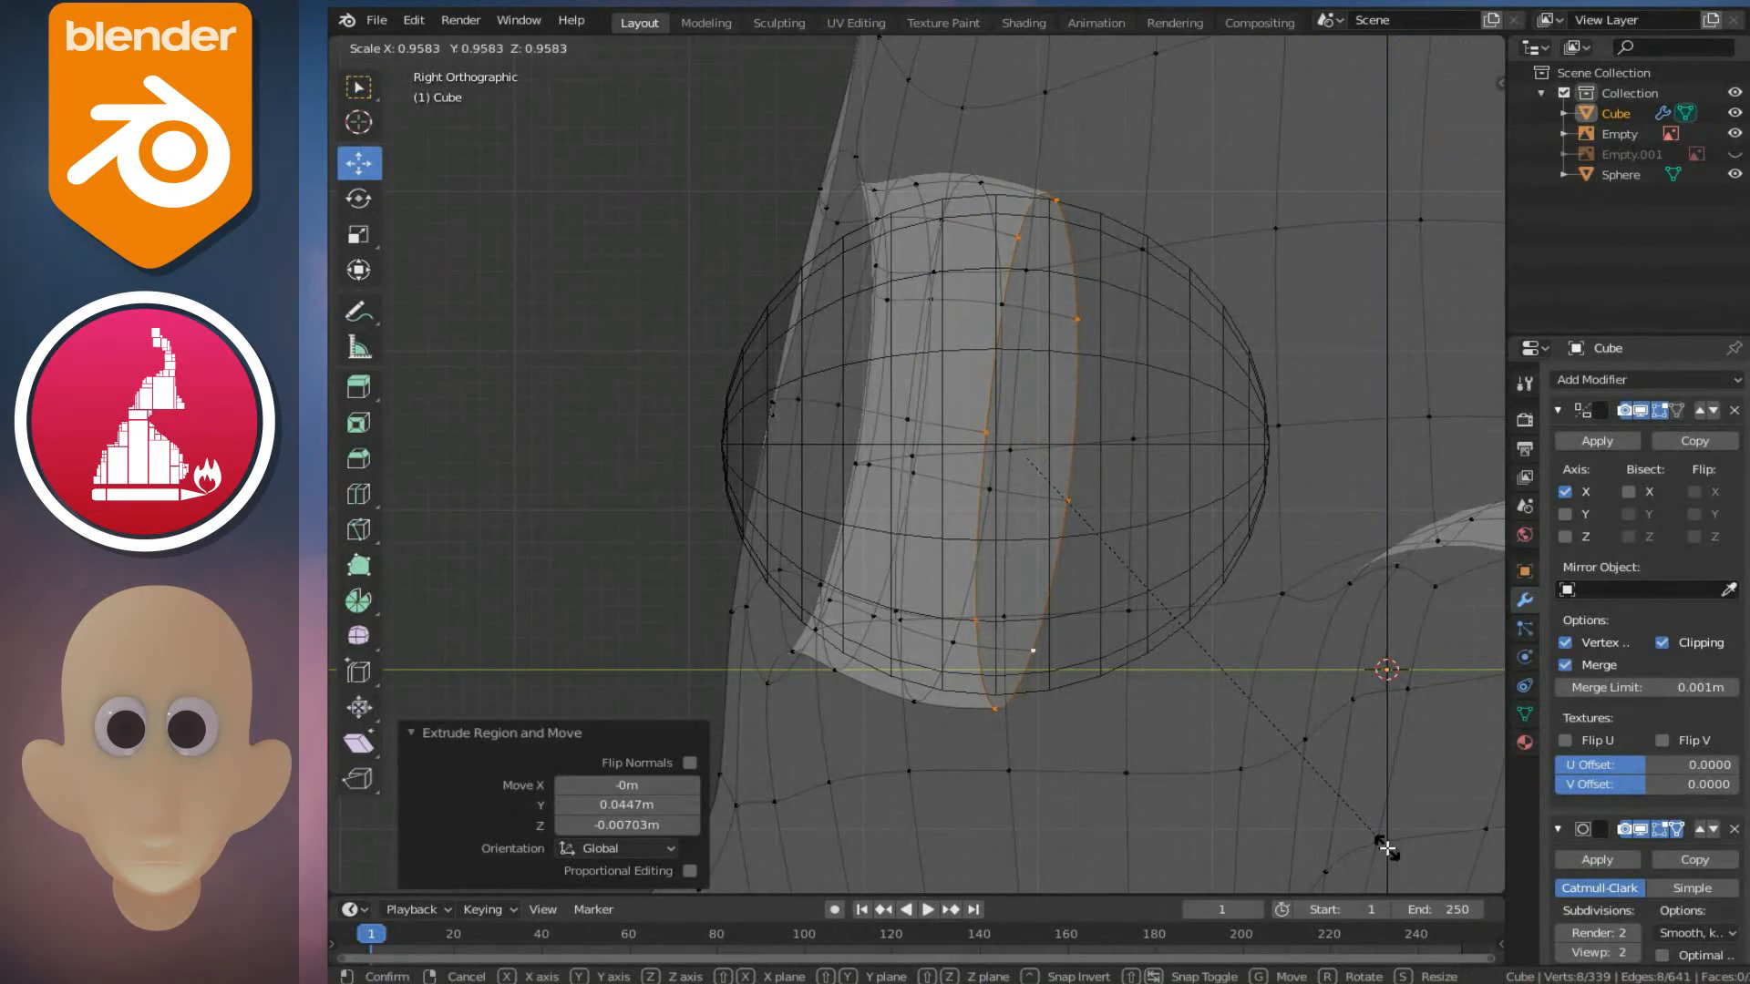
click(1386, 850)
key(alt+z)
scroll(1075, 594, down, 3)
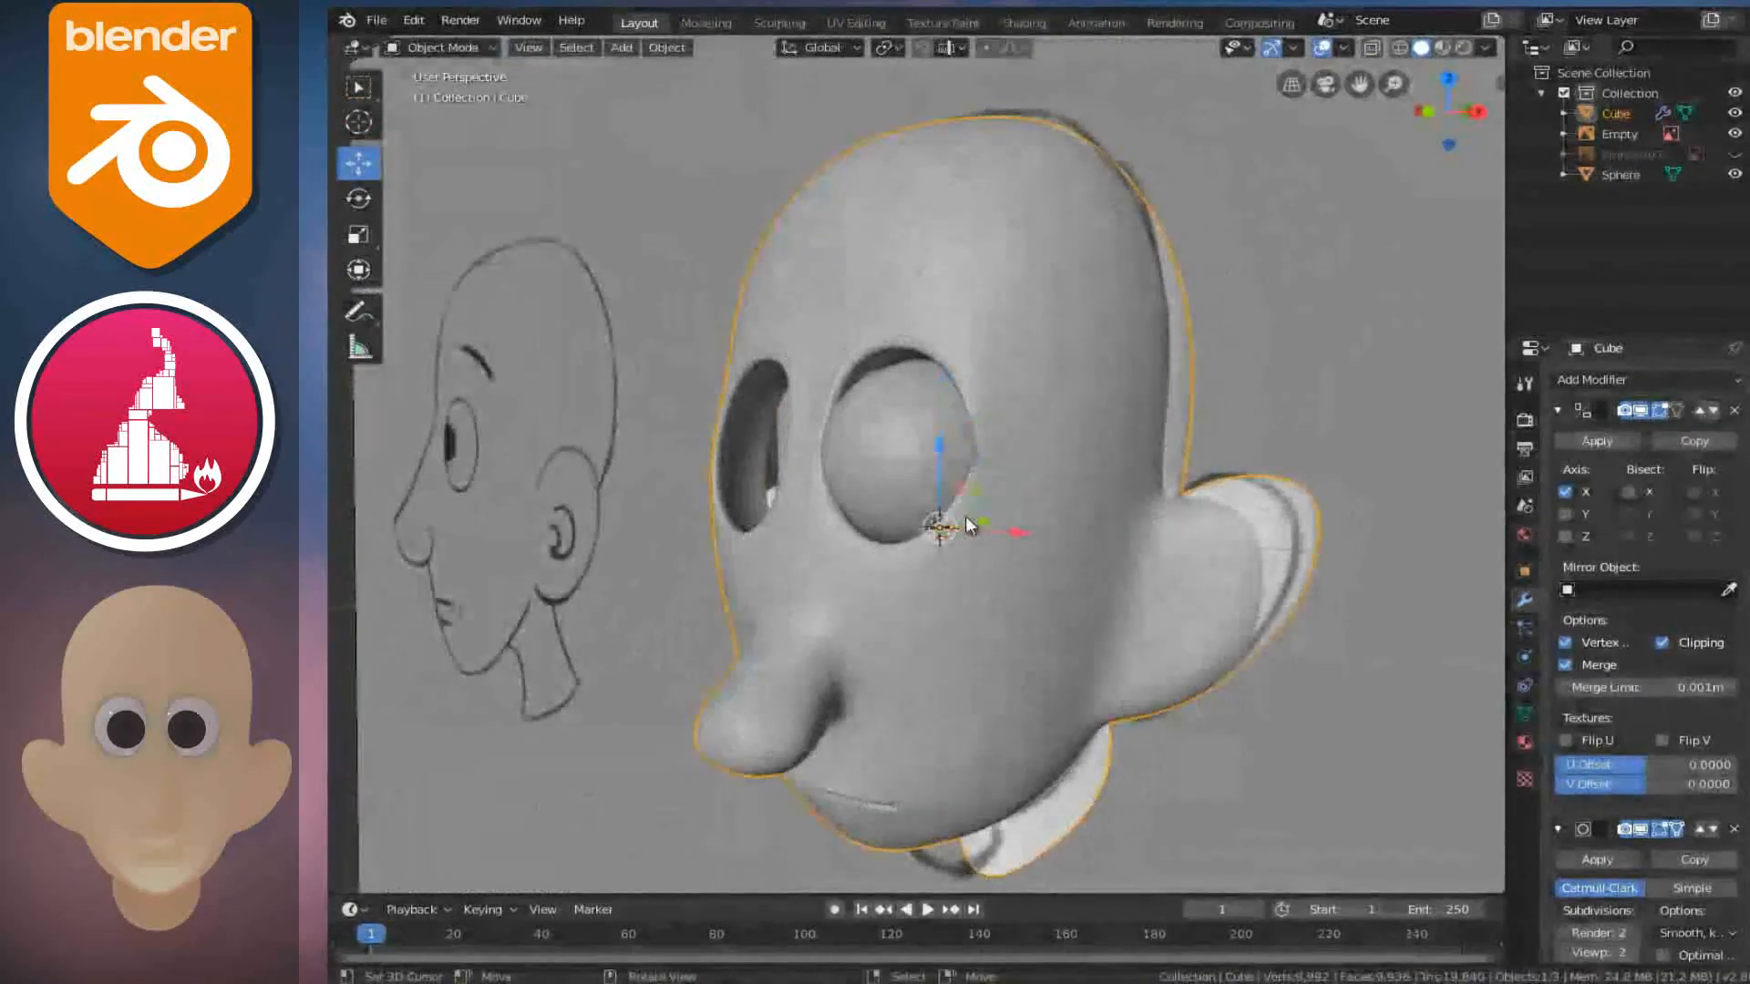
- Adjust the head mesh at the outer side of the eye opening to close the gap beside the sphere, and enable proportional editing
middle_drag(965, 515, 956, 440)
scroll(988, 511, up, 5)
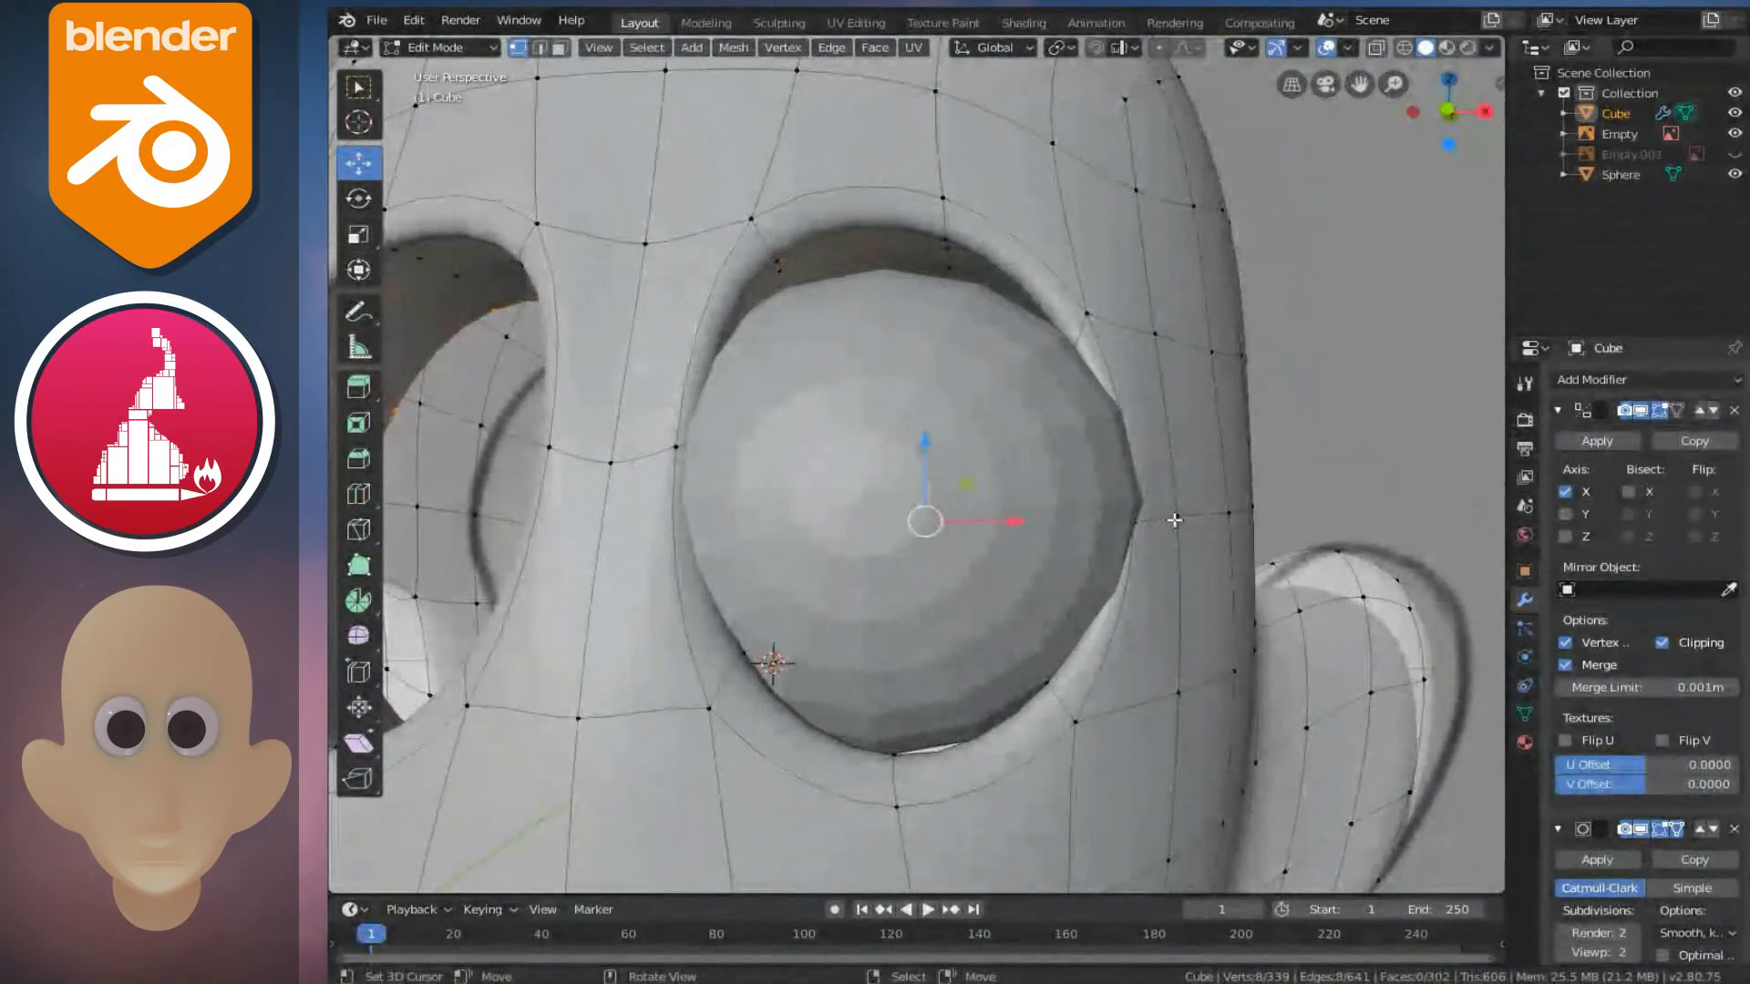
click(1266, 517)
drag(1266, 517, 1328, 547)
key(o)
scroll(1312, 525, down, 5)
key(Tab)
- Add a Subdivision Surface modifier with viewport level 2 to the sphere and shade it smooth
click(961, 541)
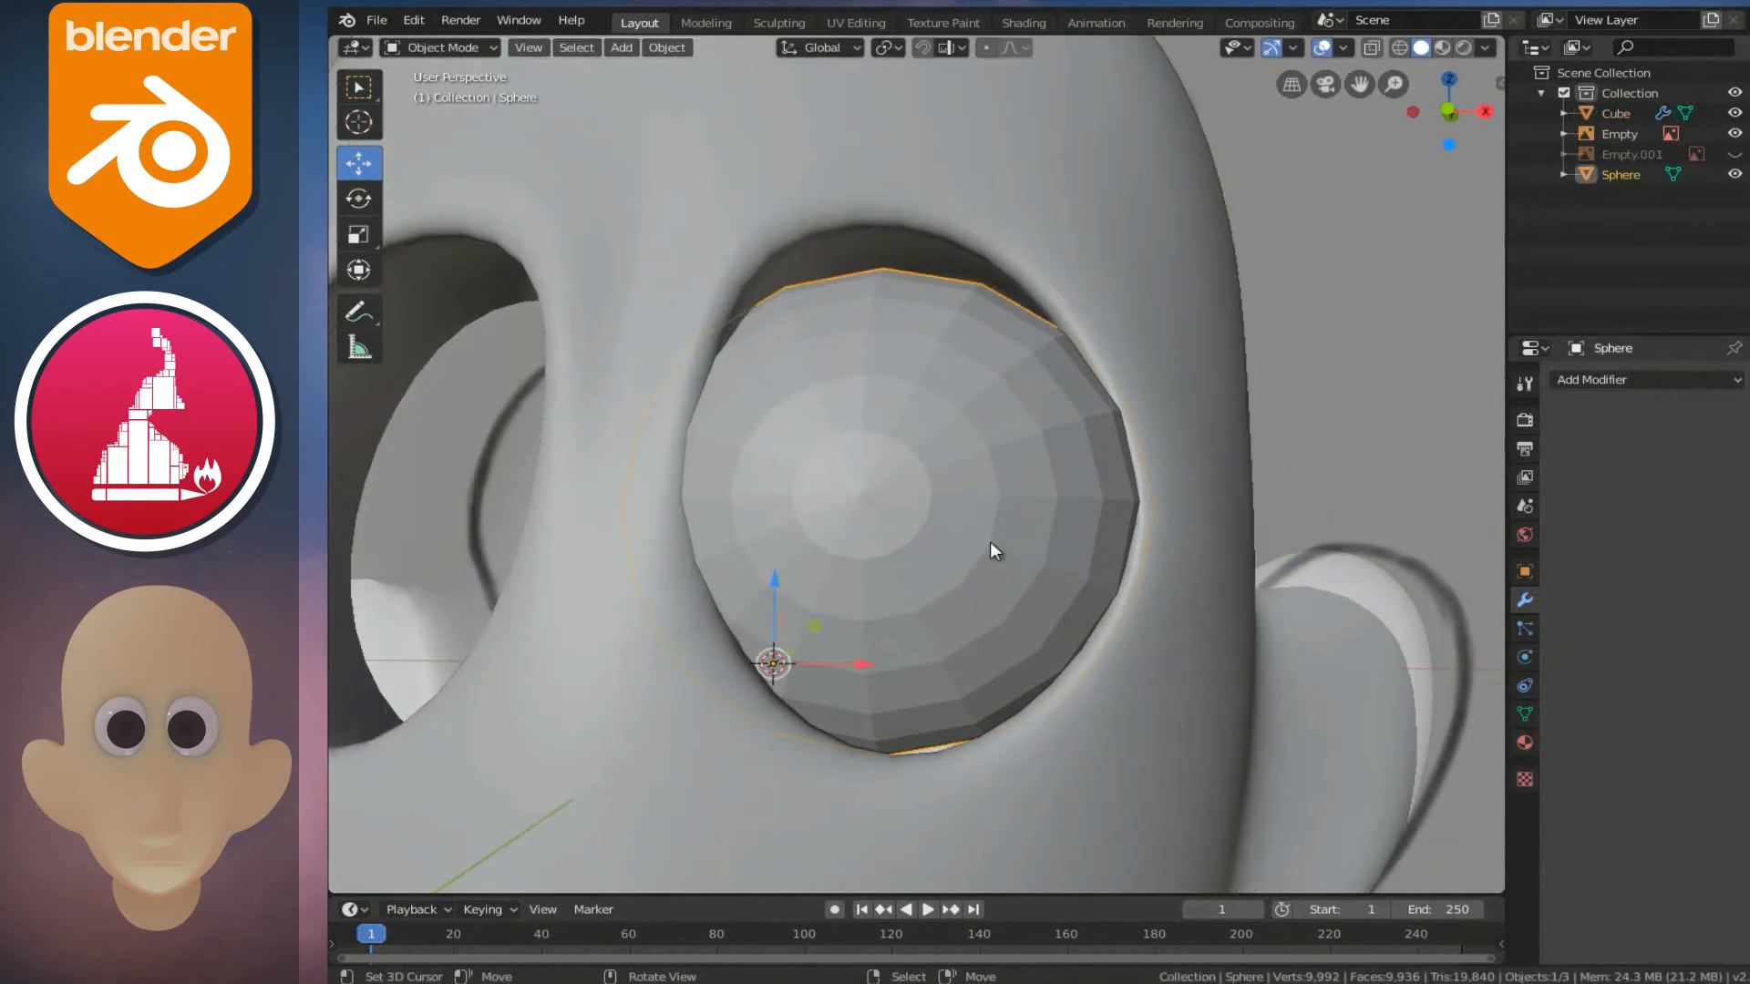
click(1626, 381)
click(1343, 718)
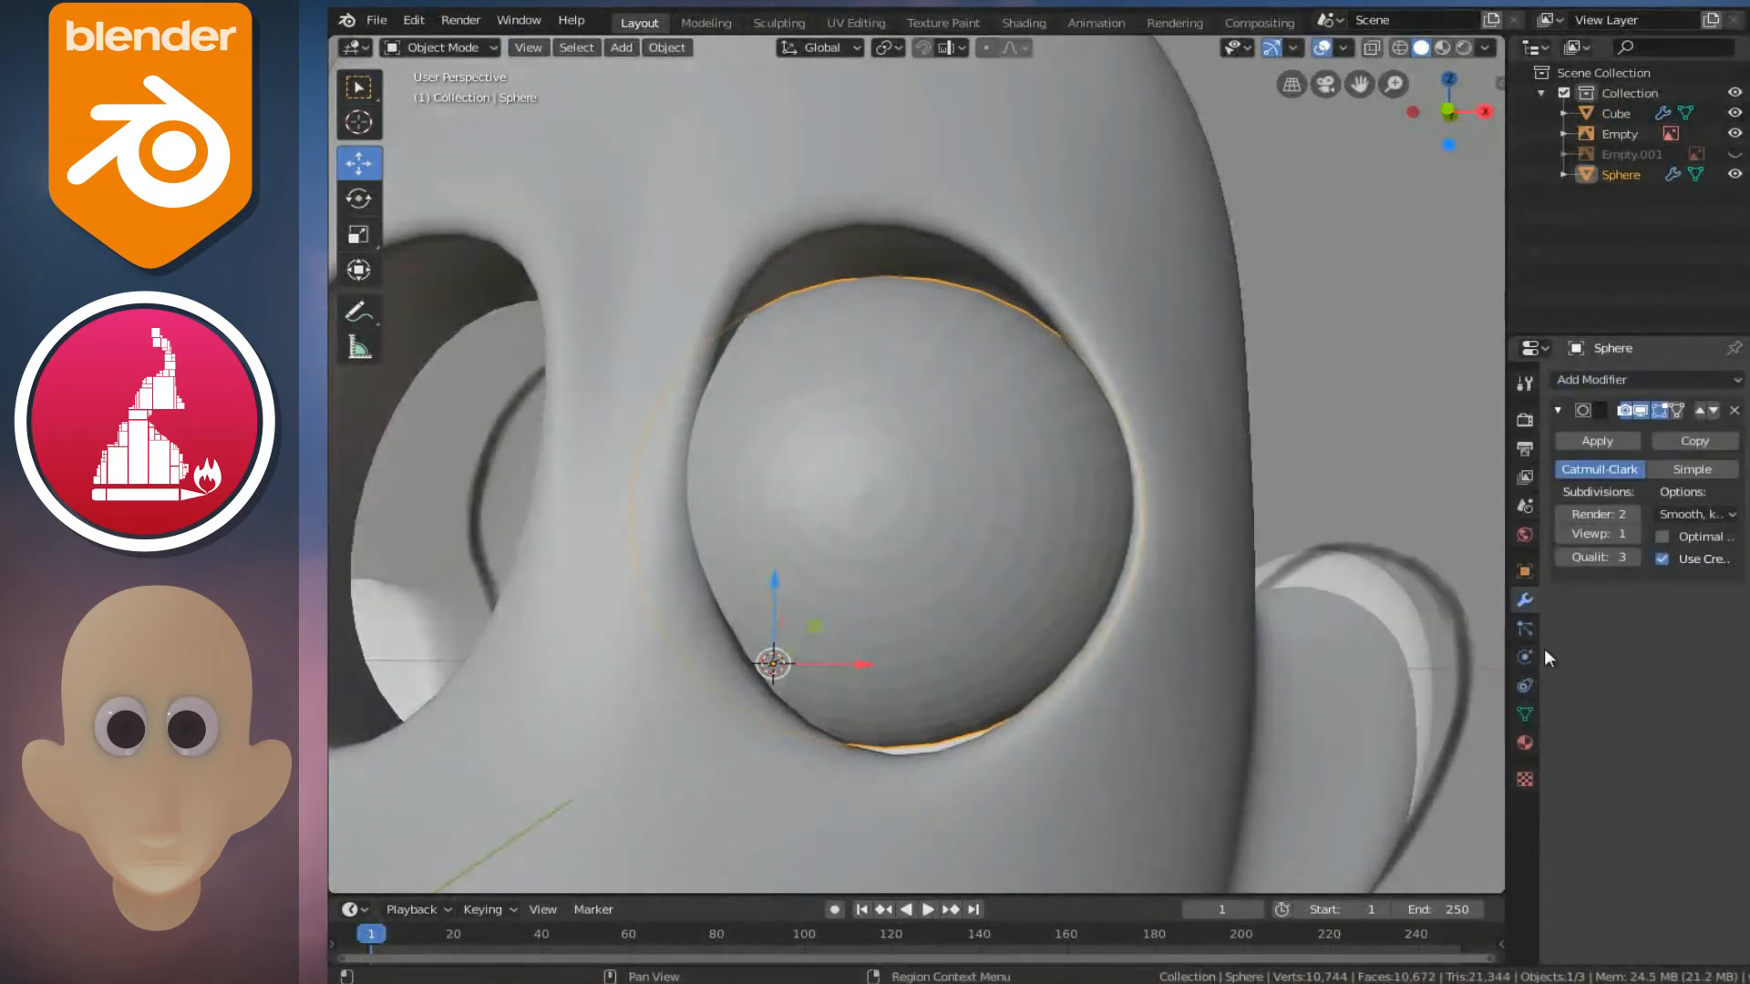
right_click(911, 563)
click(921, 554)
key(Tab)
key(Tab)
middle_drag(1022, 525, 974, 588)
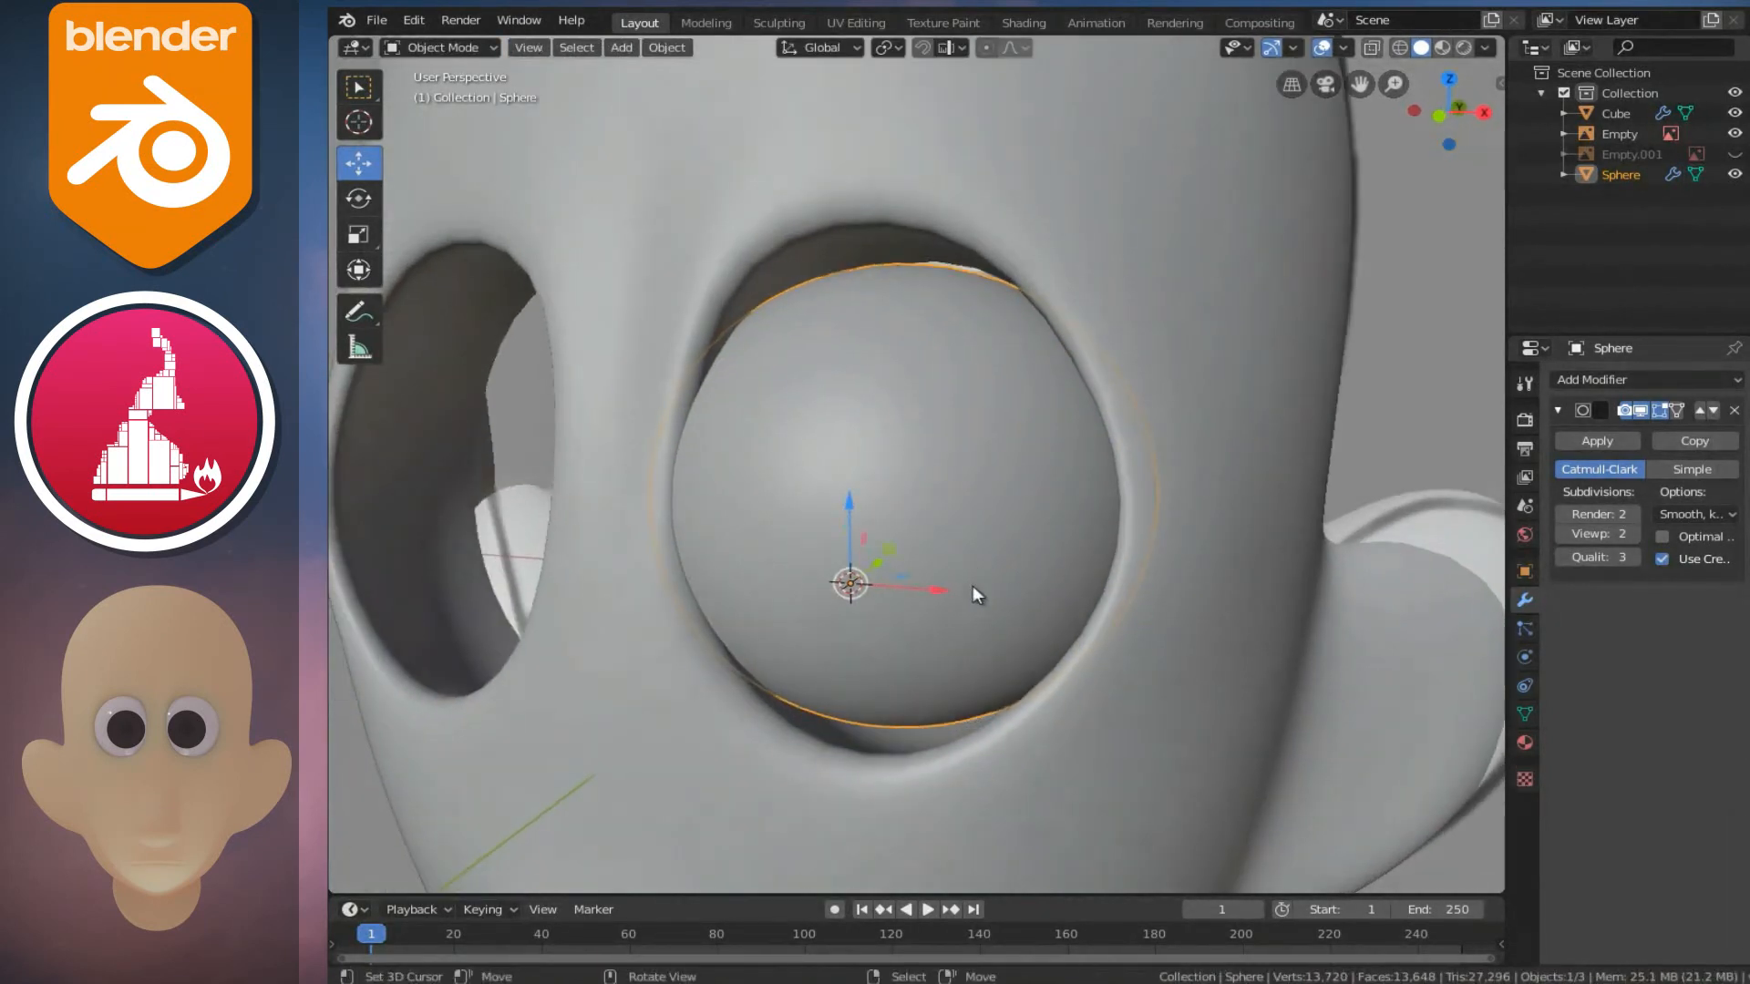
- Using proportional editing, move a vertex on the head's upper eye rim about -0.0371 m along Z toward the eyeball
key(Tab)
middle_drag(1058, 713, 1043, 562)
key(Tab)
click(953, 767)
key(Tab)
click(946, 262)
middle_drag(946, 261, 976, 258)
drag(963, 153, 968, 218)
scroll(971, 197, up, 3)
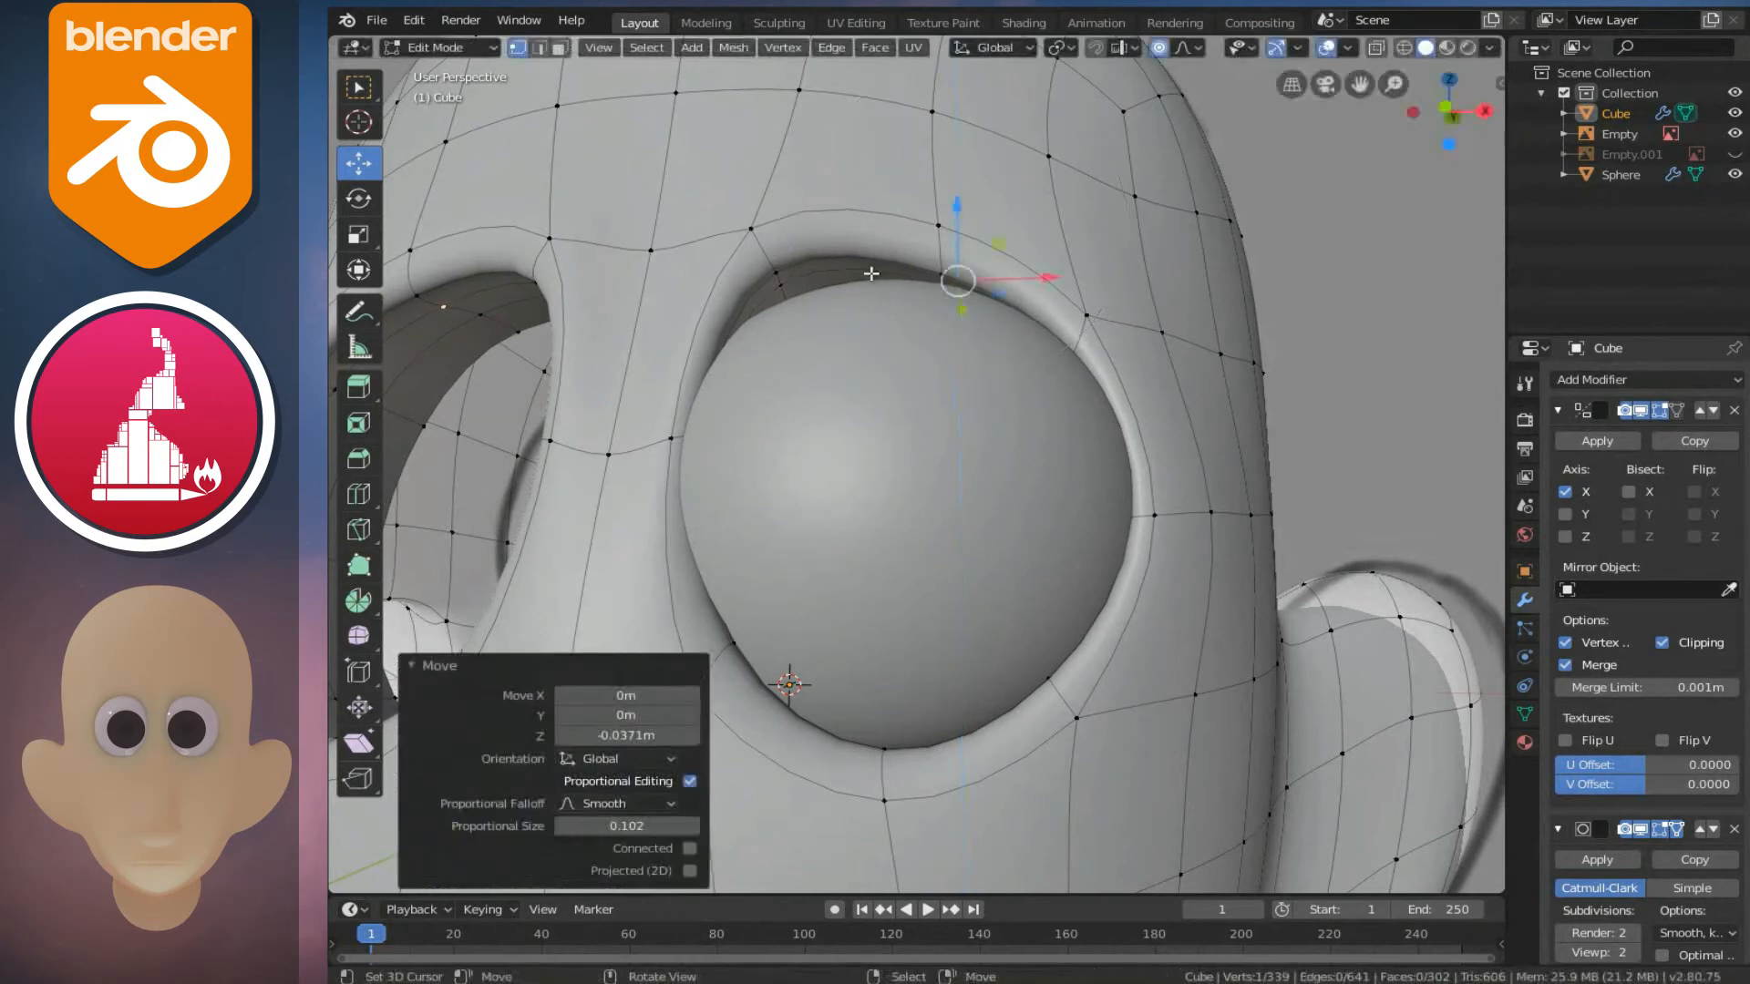
- Move the inner vertex of the upper eye rim down along Z toward the eyeball and check the head in Object Mode
click(788, 271)
drag(756, 187, 776, 230)
scroll(820, 310, down, 2)
mouse_move(874, 410)
middle_down()
mouse_move(933, 496)
mouse_move(809, 558)
middle_up()
key(Tab)
scroll(1015, 548, down, 4)
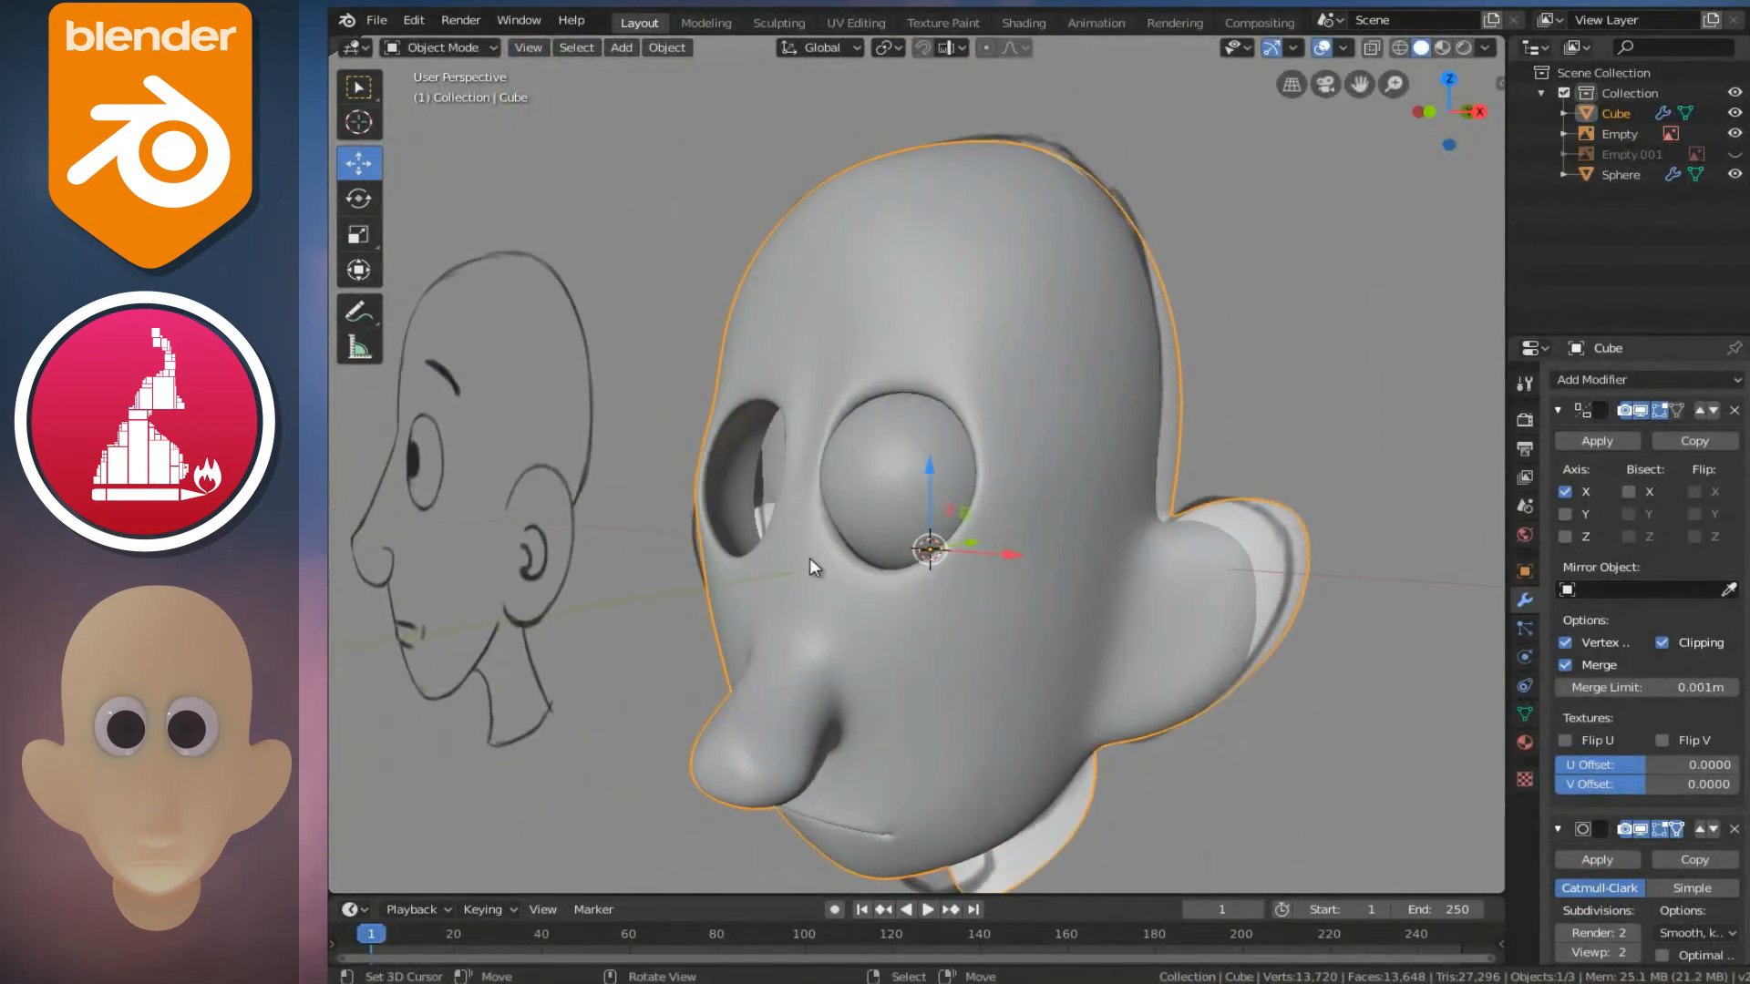
- Turn off proportional editing and raise the vertex on the lower eye rim along Z to close the gap under the eyeball
scroll(812, 565, up, 5)
middle_drag(828, 644, 848, 674)
key(Tab)
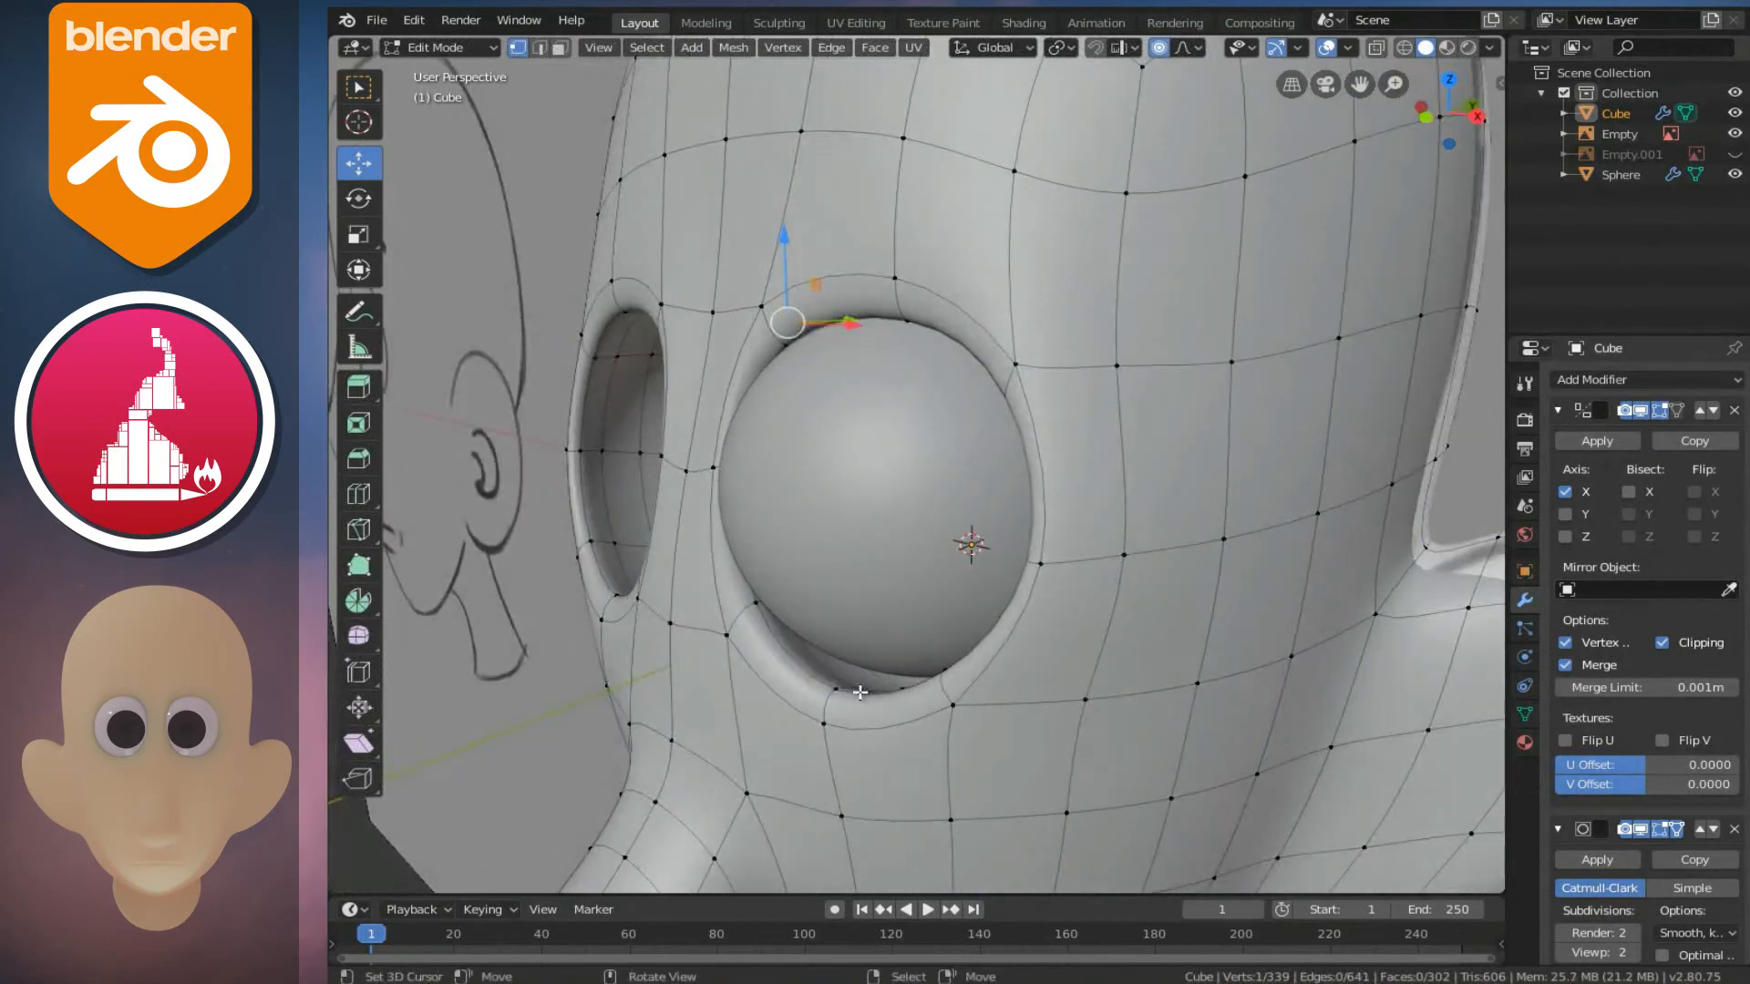
middle_drag(894, 660, 874, 655)
key(o)
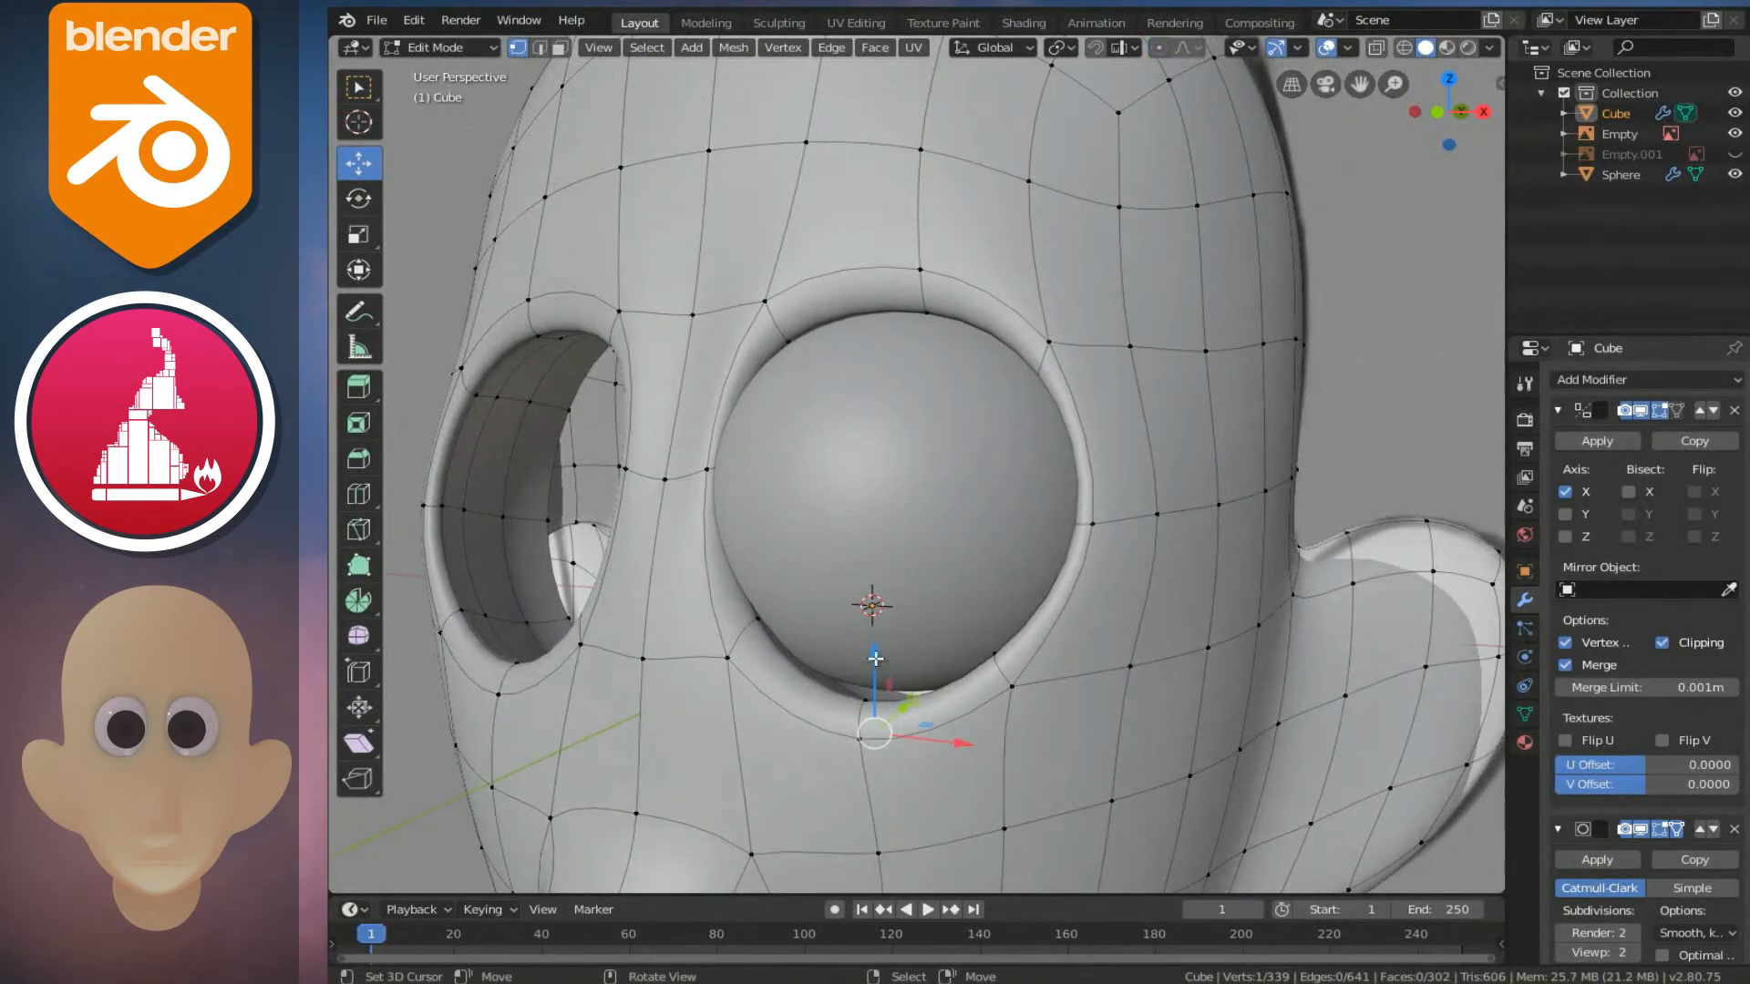
drag(874, 650, 872, 616)
- Raise the middle vertex of the upper eye rim slightly along Z and adjust the rim's upper inner corner
click(921, 262)
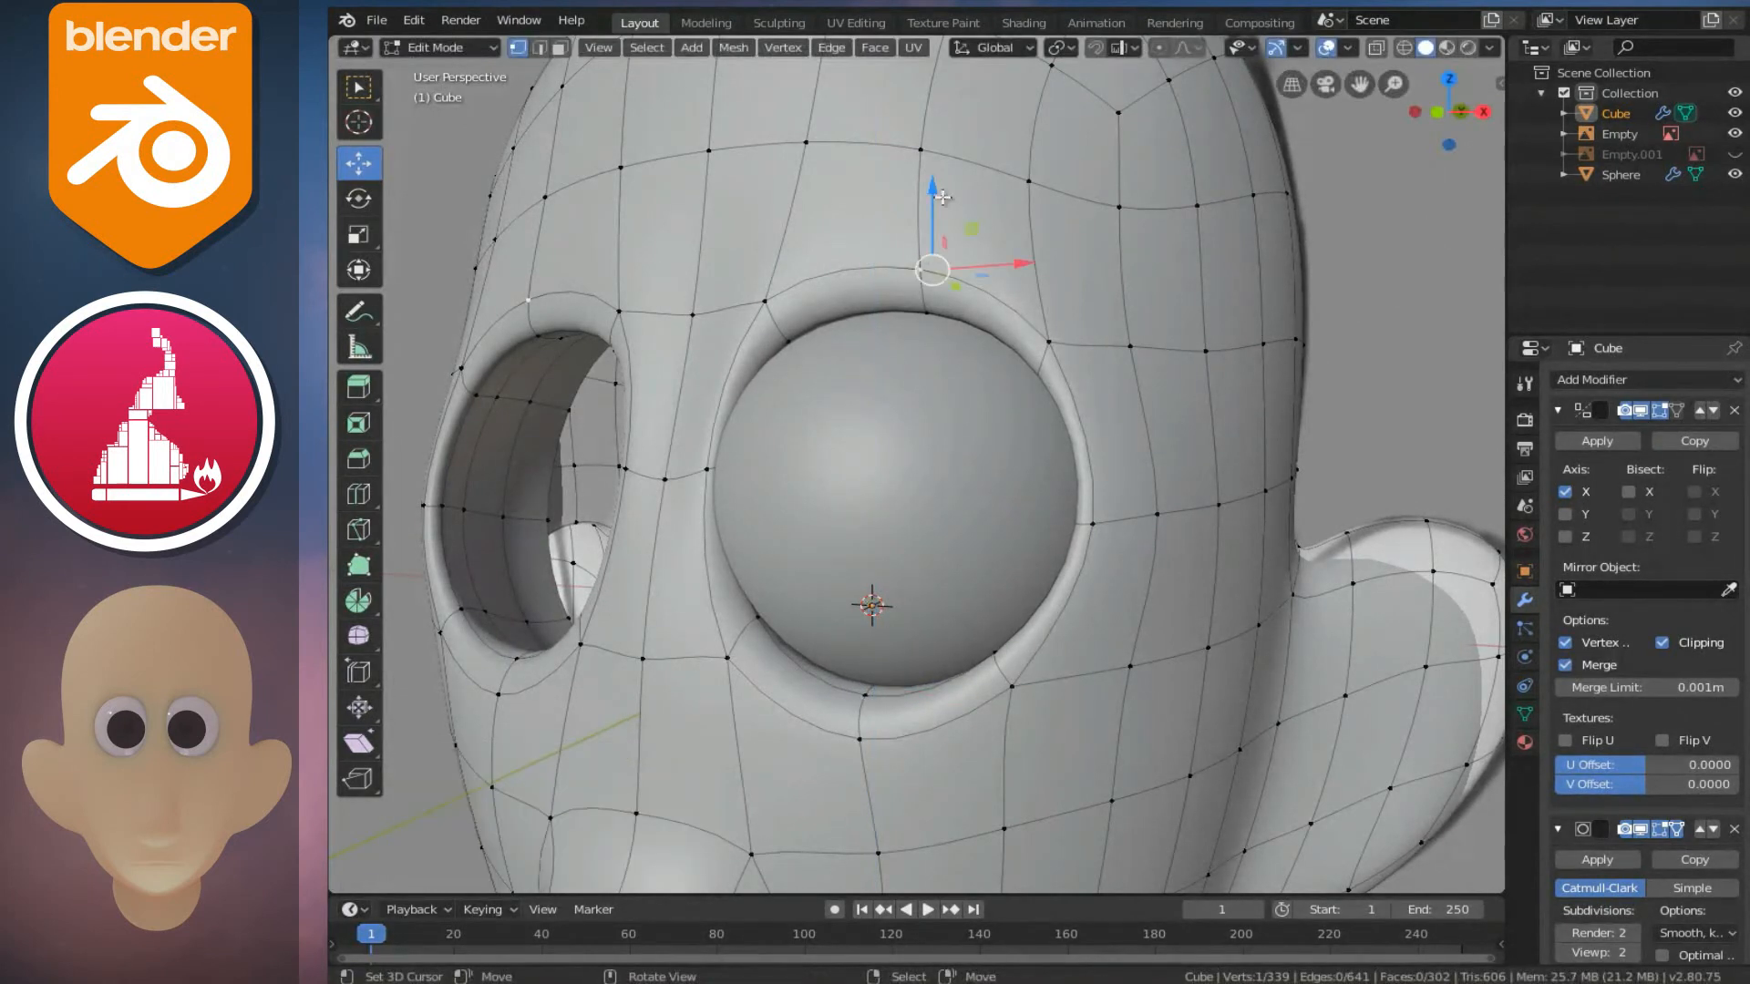
drag(934, 191, 944, 176)
drag(809, 214, 749, 223)
click(763, 299)
- Move the inner vertex at the bottom of the eye rim 0.0141 m along Z
click(861, 688)
drag(864, 629, 868, 595)
middle_drag(1038, 592, 1096, 522)
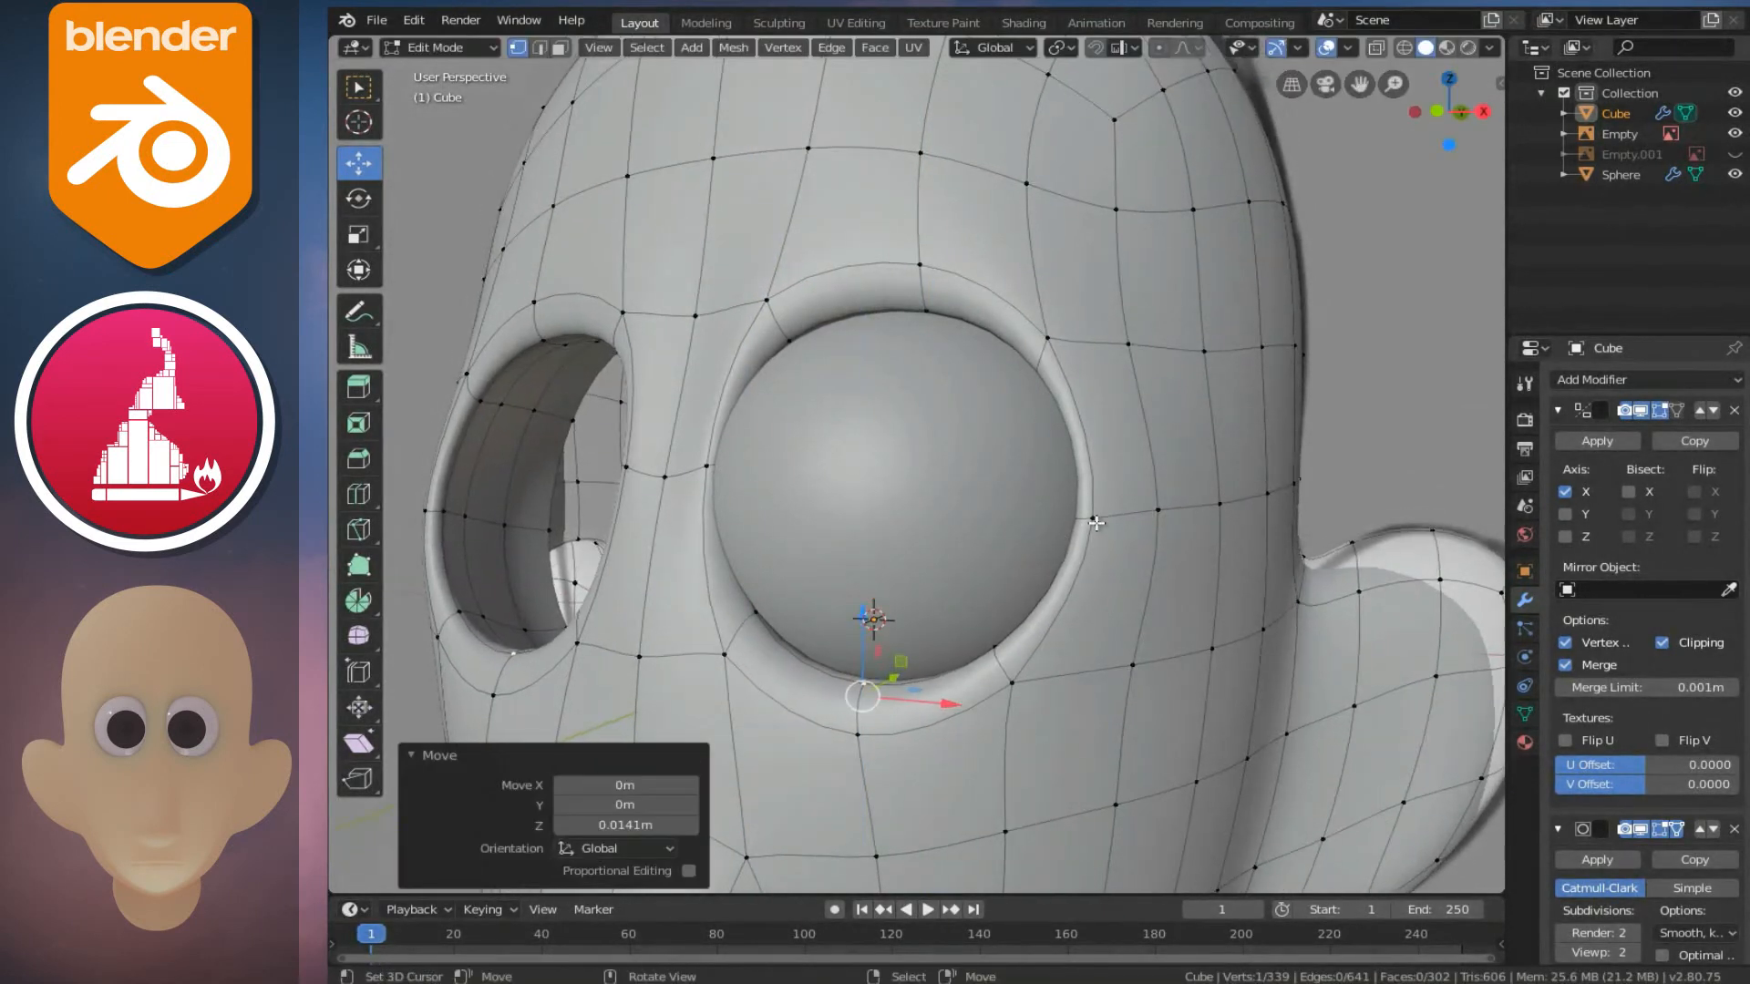
- Move the upper outer corner vertex of the eye rim outward along X and inspect the head in Object Mode
click(1054, 337)
drag(1159, 340, 1240, 335)
middle_drag(1239, 335, 1060, 390)
key(Tab)
scroll(991, 657, down, 6)
mouse_move(1000, 628)
middle_down()
mouse_move(1156, 629)
mouse_move(1010, 625)
middle_up()
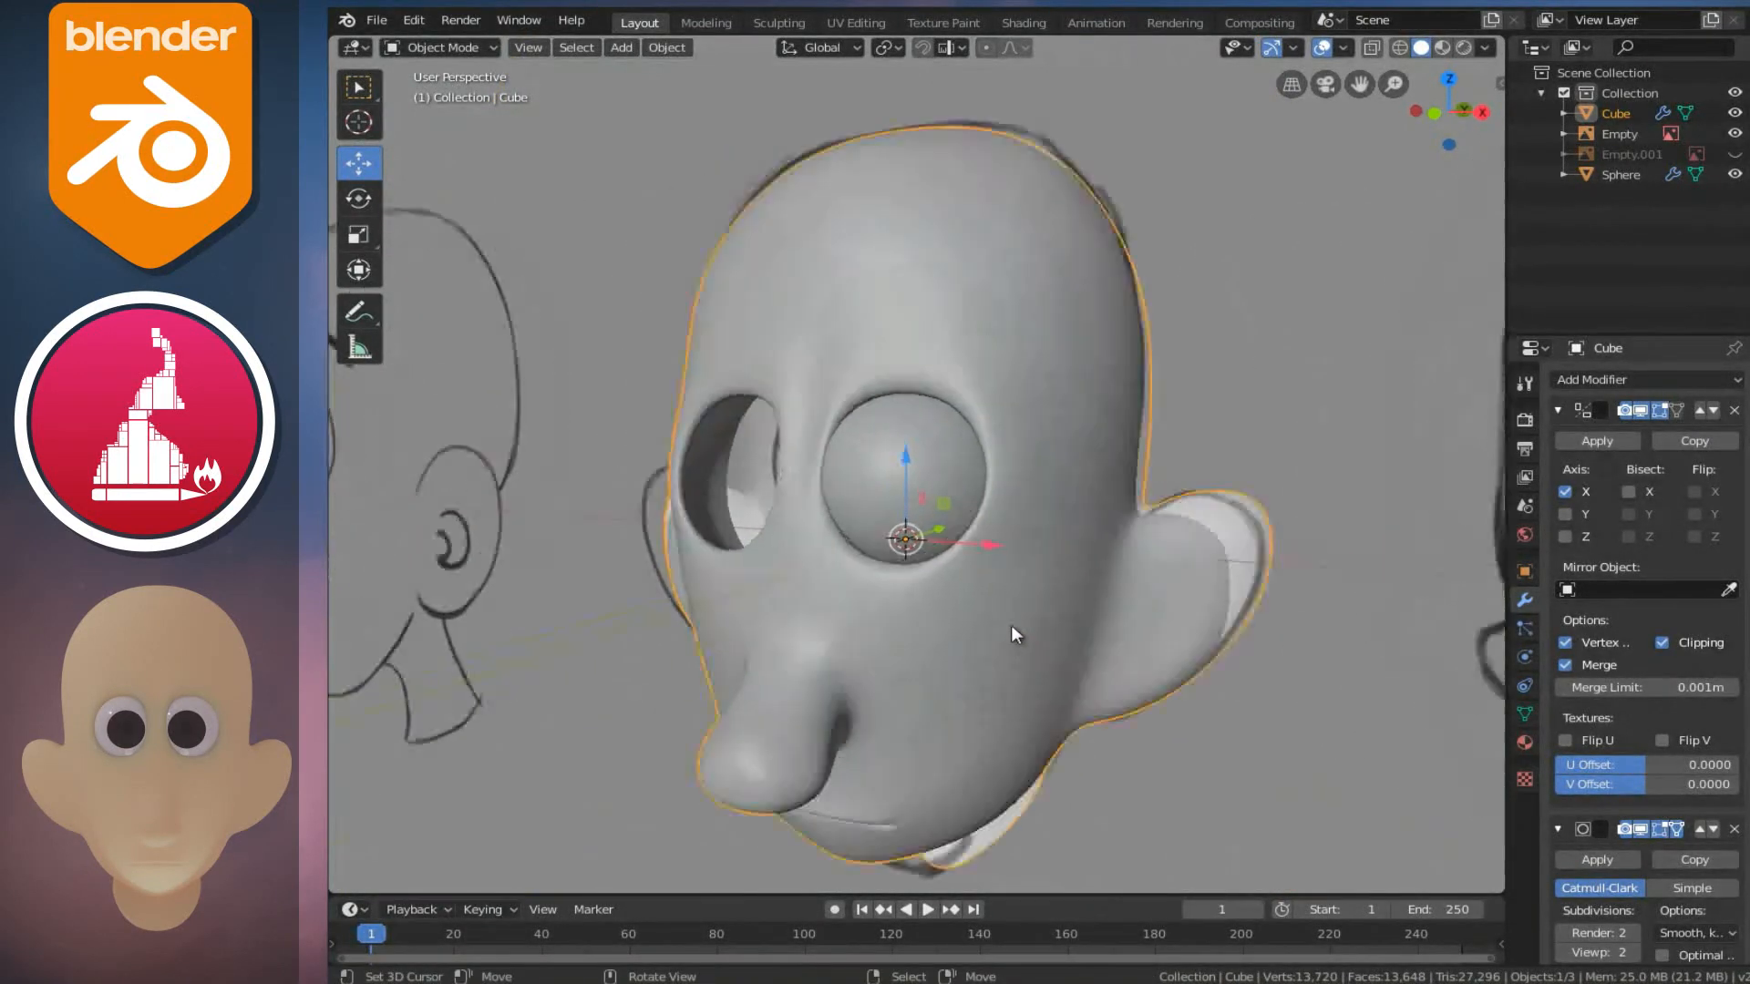
- Raise the lower eye rim vertices along Z to close the remaining gap seen from the side
scroll(966, 565, up, 6)
middle_drag(873, 450, 813, 473)
key(Tab)
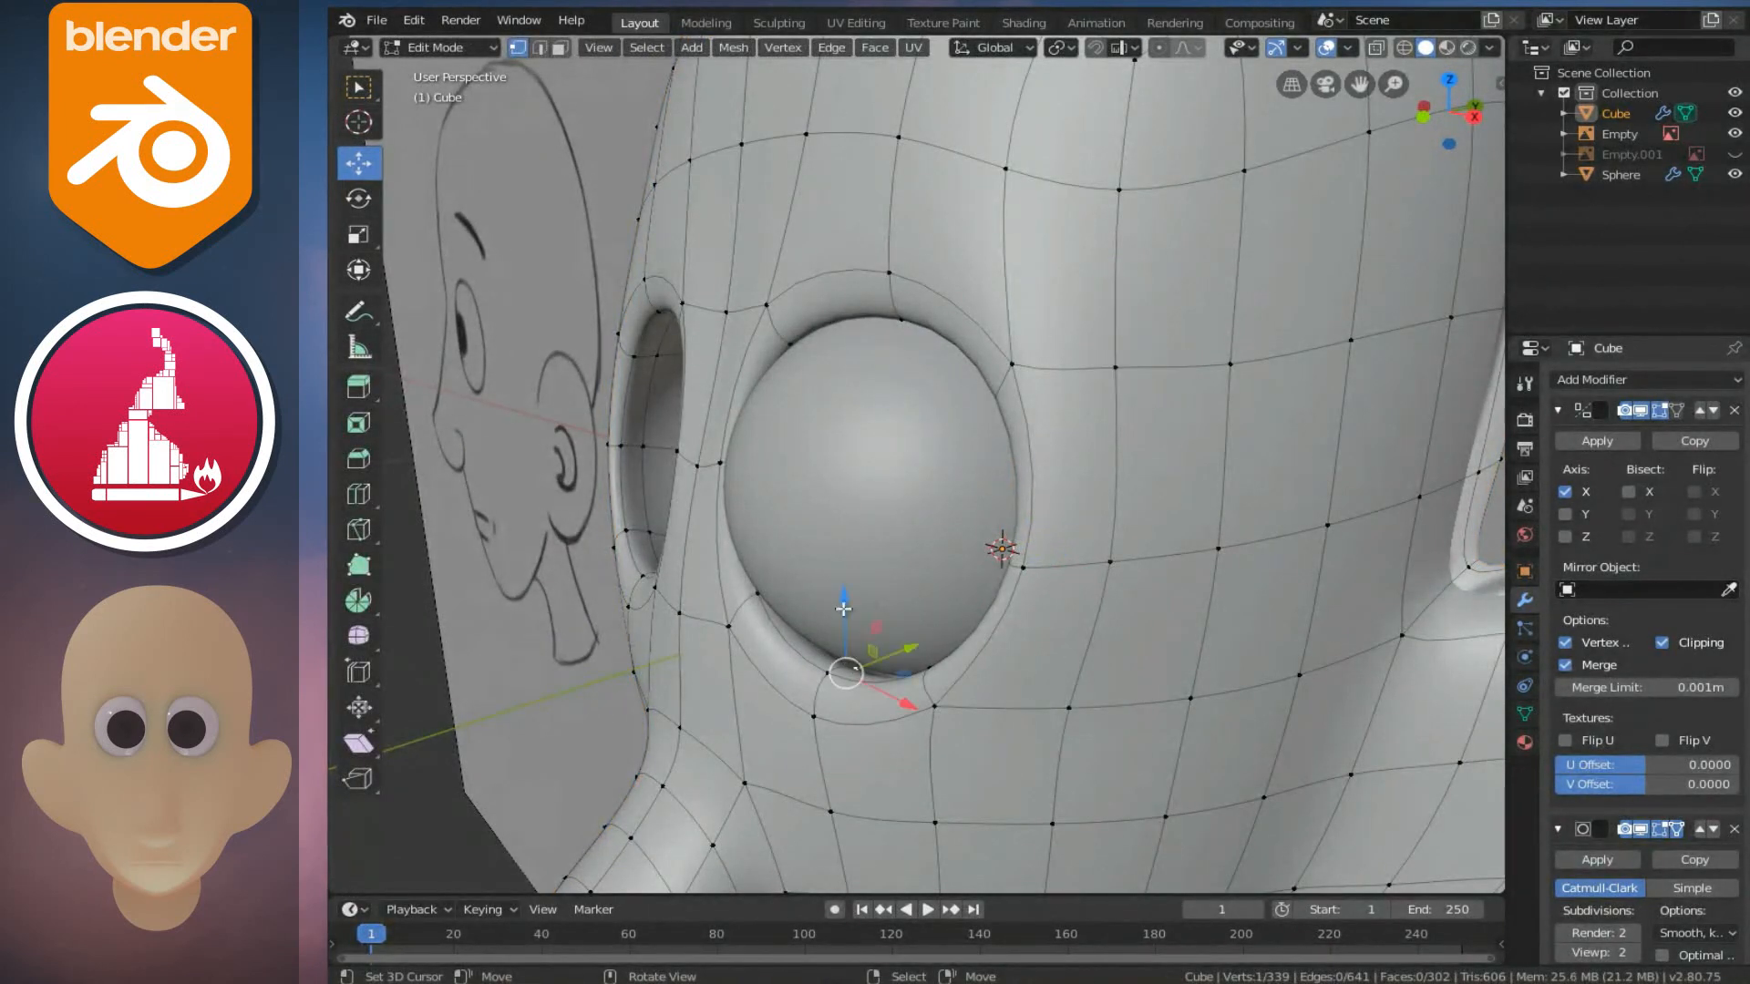
drag(843, 609, 837, 606)
click(836, 595)
middle_drag(843, 606, 957, 656)
key(g)
key(z)
click(971, 619)
- Move the bottom vertex of the eye rim about 0.0017 m along Z and review the eye from several sides
click(848, 682)
key(g)
key(z)
click(849, 623)
middle_drag(723, 629, 876, 362)
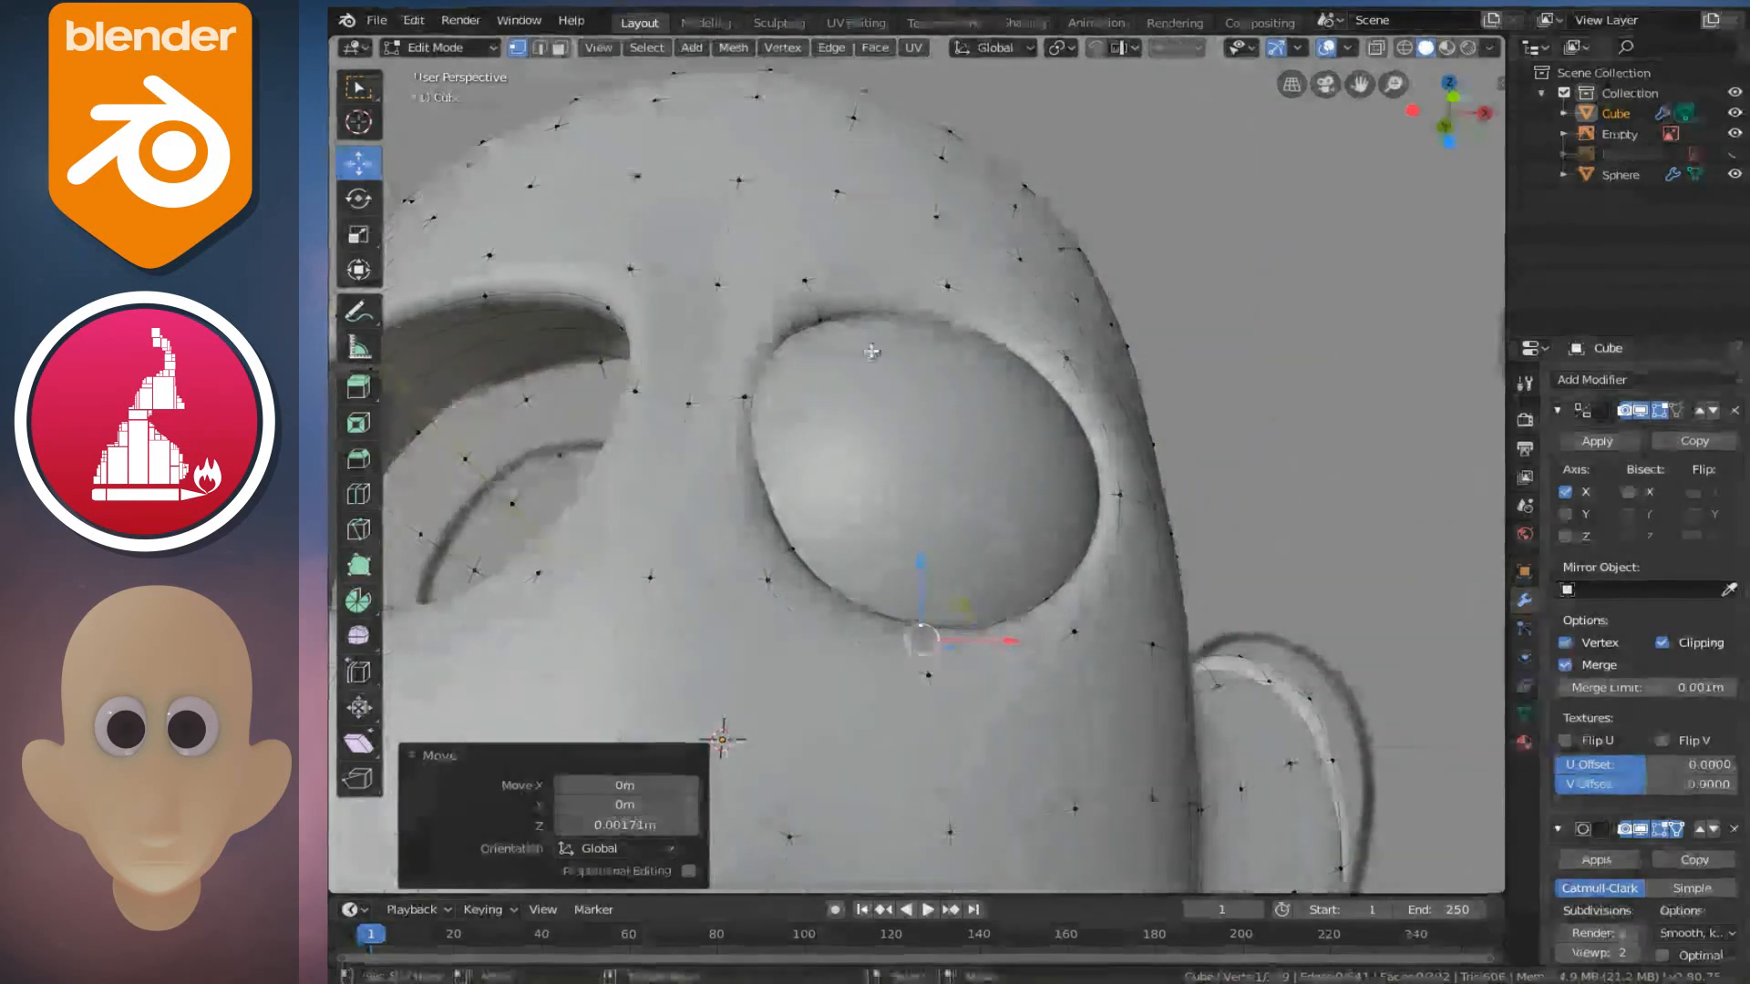
scroll(879, 356, down, 5)
key(Tab)
middle_drag(949, 445, 736, 550)
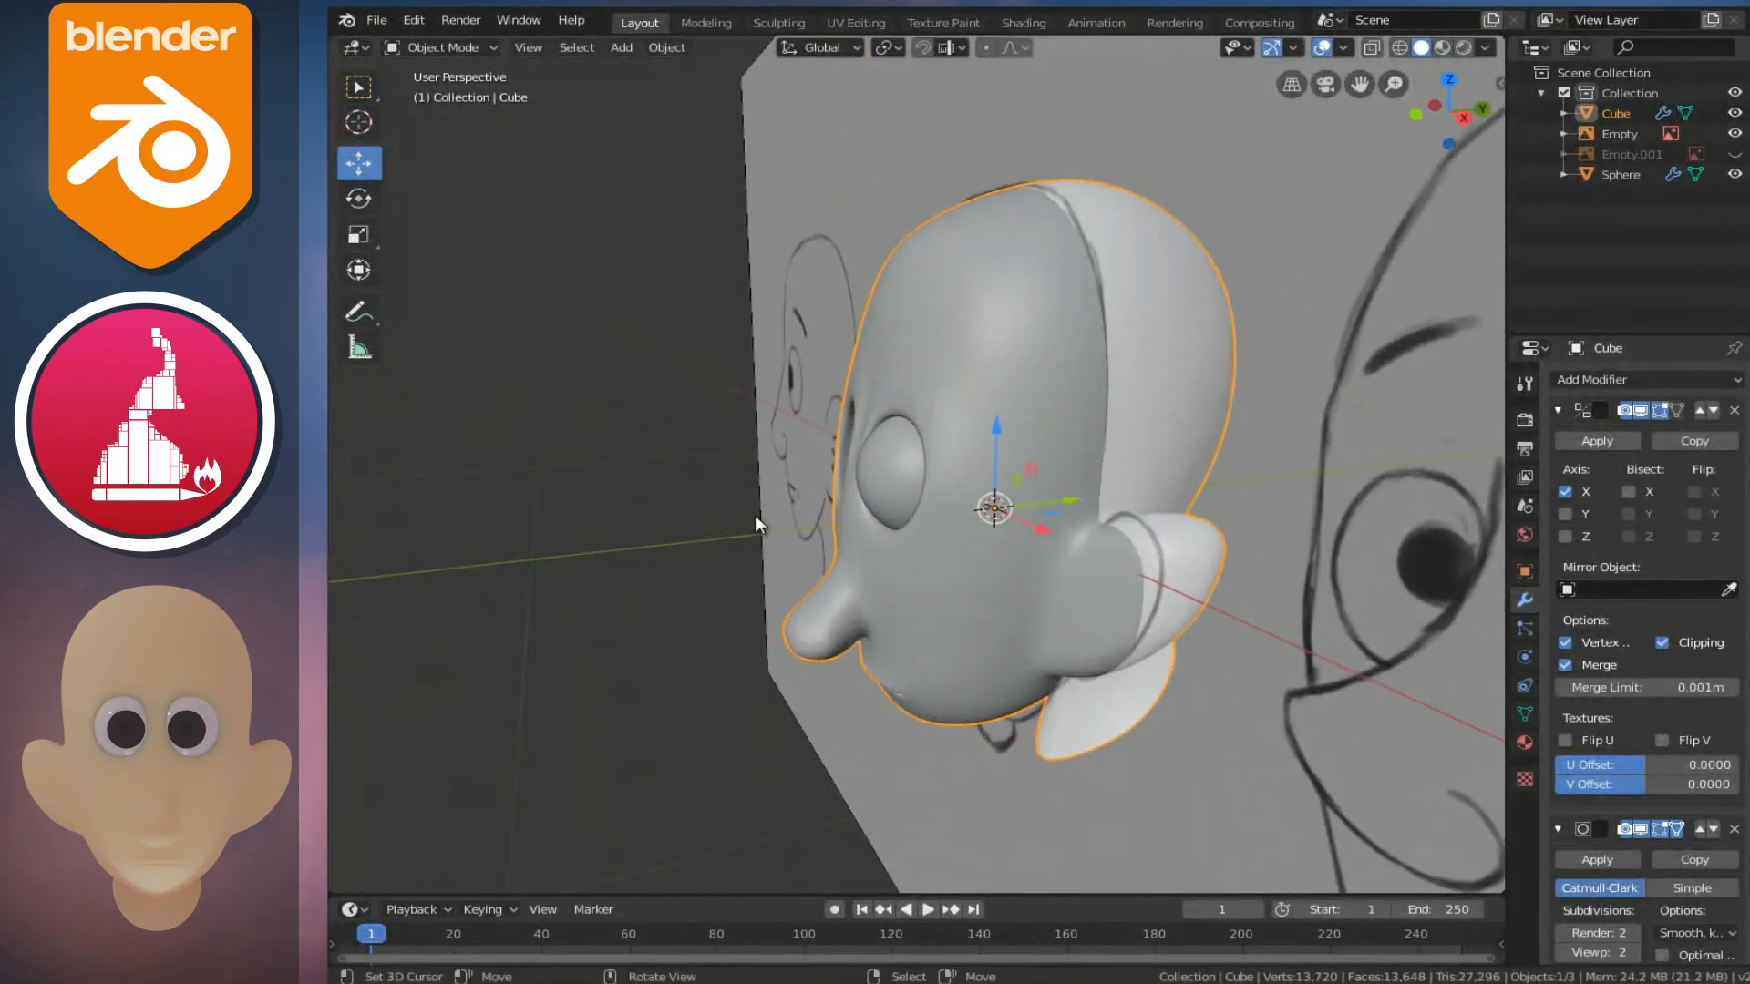
- Shift the eyeball sphere slightly forward along Y and check its fit in the socket
scroll(755, 515, up, 5)
click(820, 529)
drag(1145, 527, 1134, 530)
middle_drag(961, 538, 1055, 583)
key(Tab)
middle_drag(930, 581, 993, 634)
key(Tab)
- Select the inner edge loop of the head's eye rim and scale it to about 0.991 around the eyeball
click(992, 634)
key(Tab)
scroll(992, 638, up, 2)
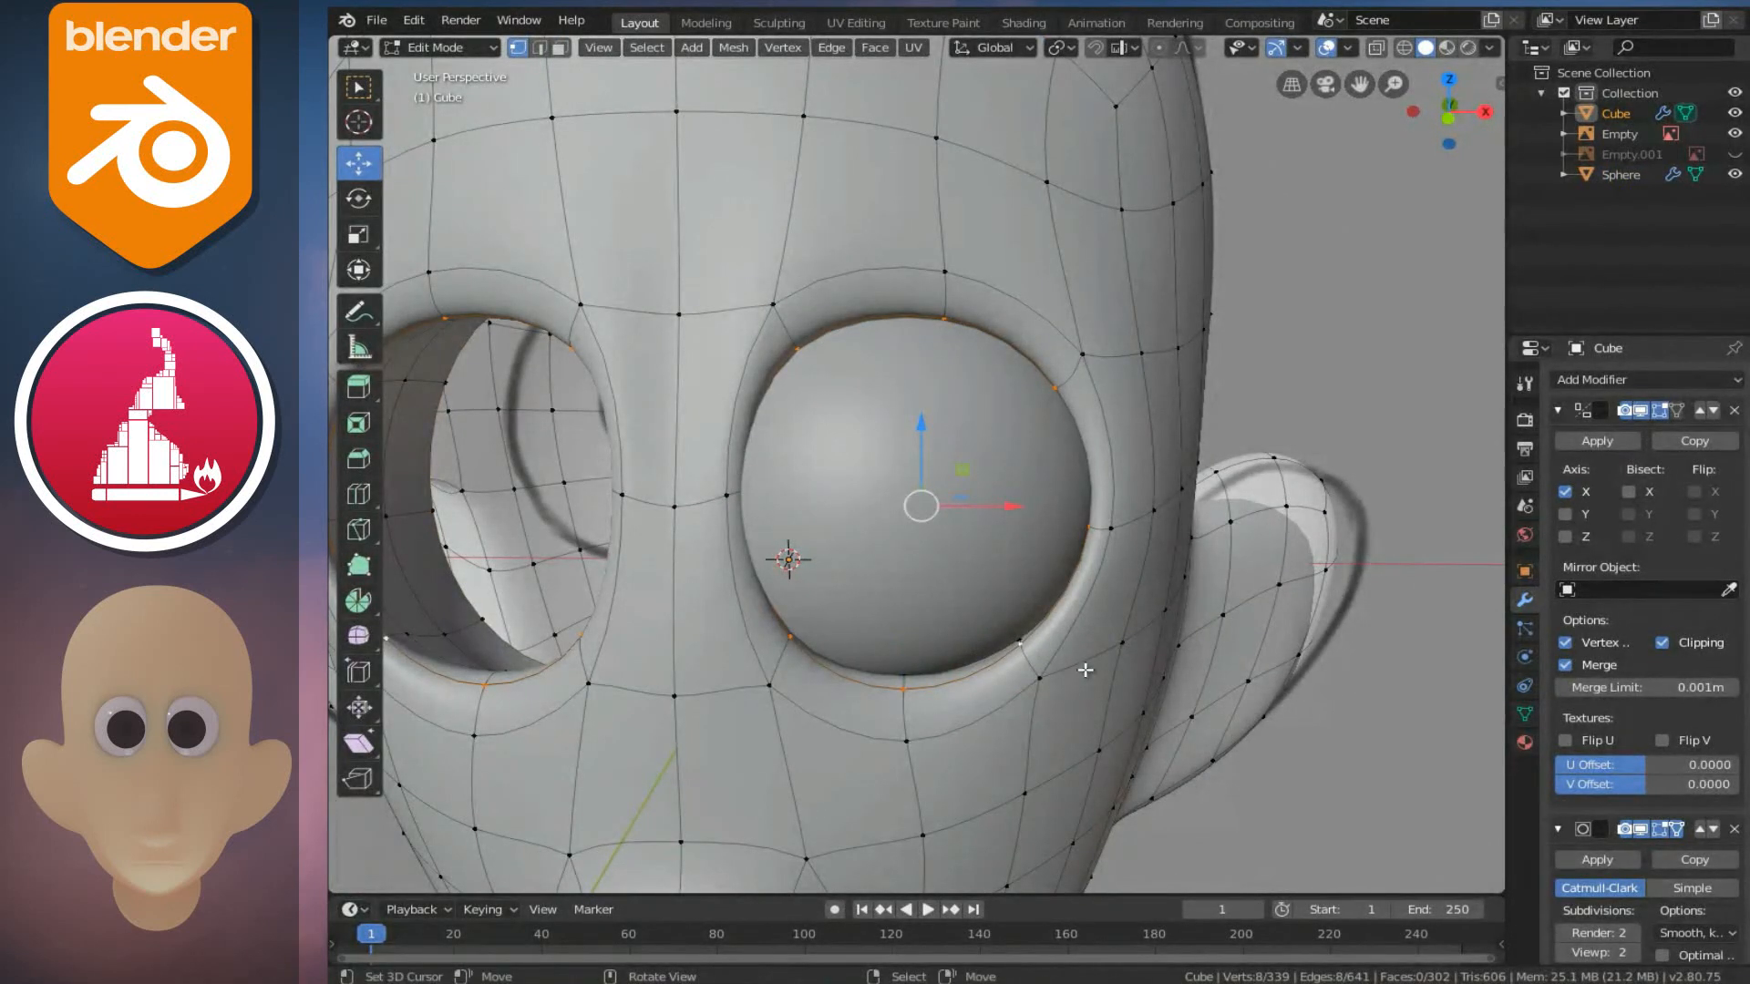
key(s)
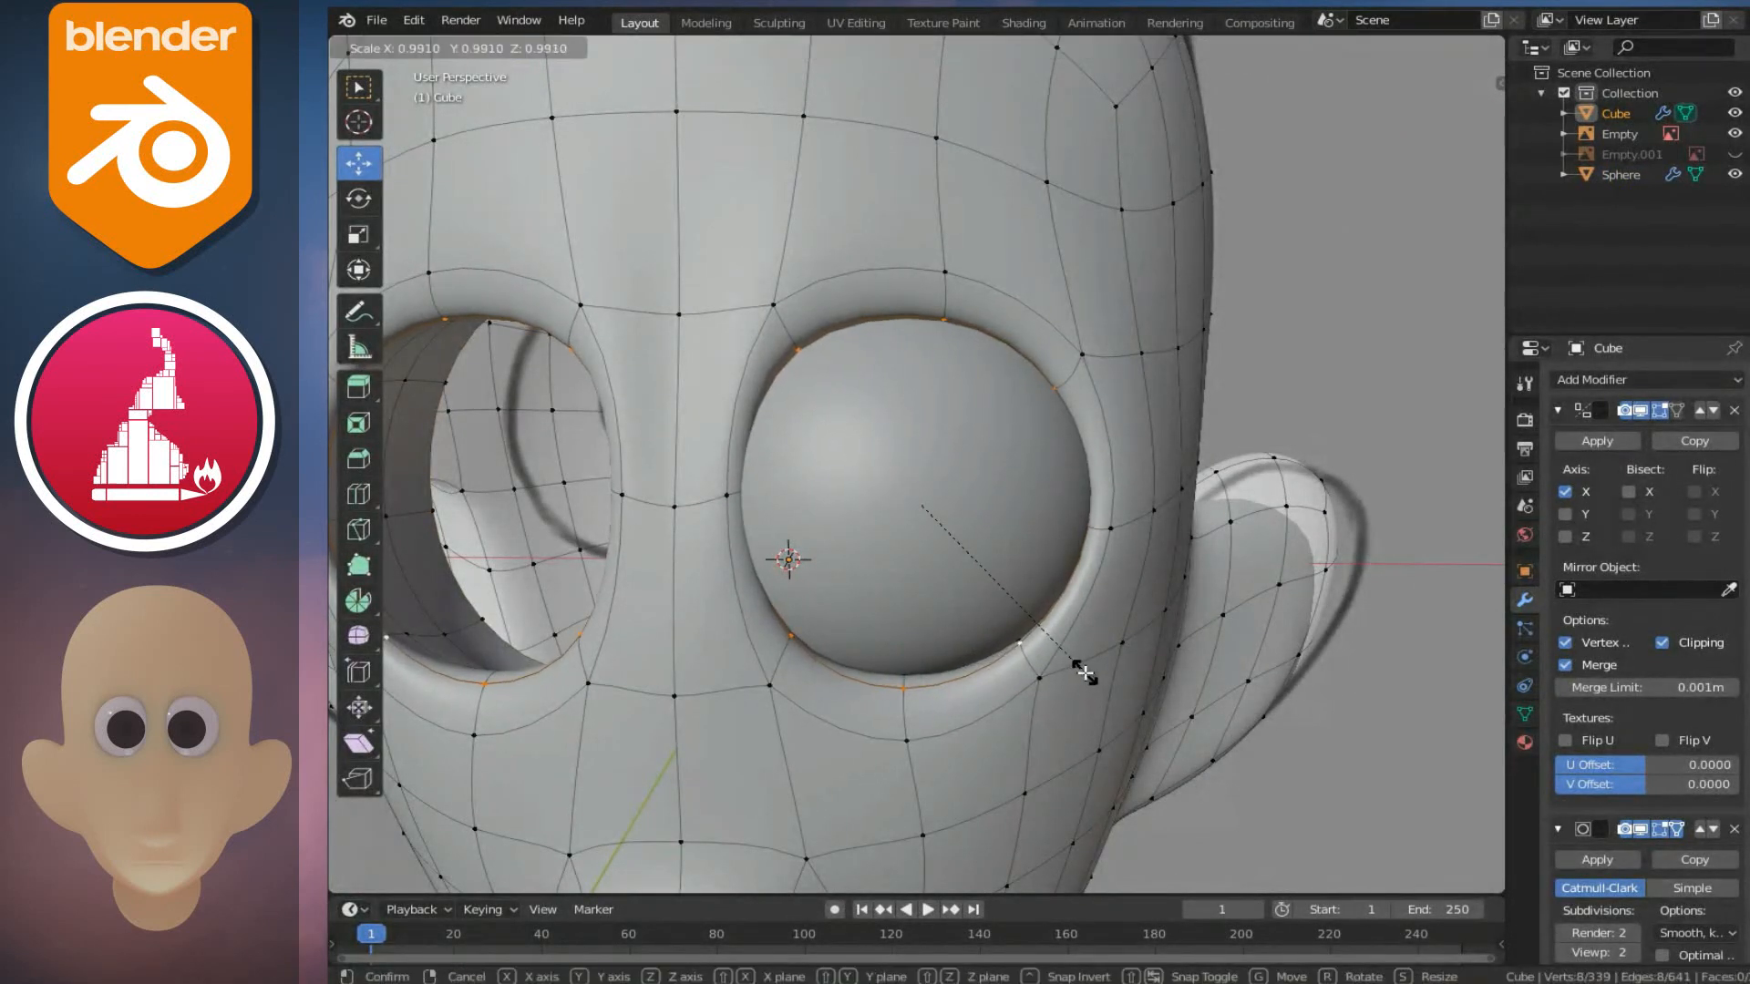
click(1084, 672)
key(Tab)
middle_drag(1084, 673, 1004, 723)
middle_drag(980, 538, 1047, 530)
- Duplicate the eyeball sphere in place and scale the copy to 0.961 as an inner eyeball, checking it in wireframe
click(883, 492)
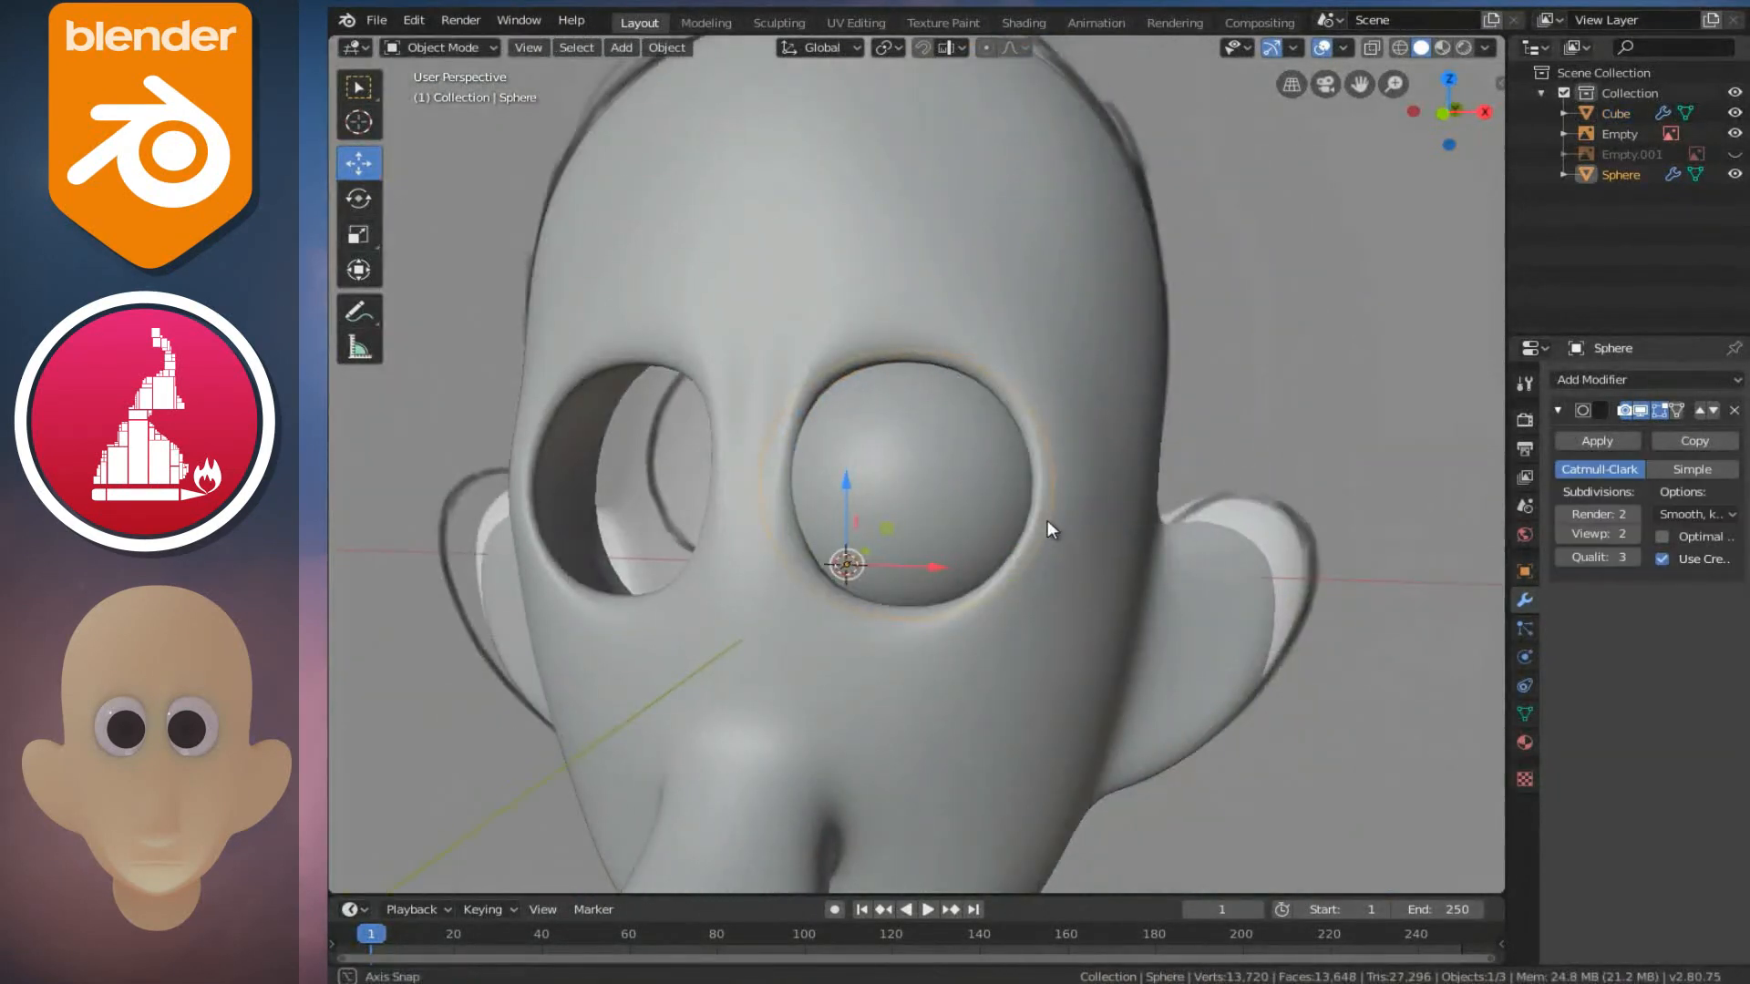
key(shift+z)
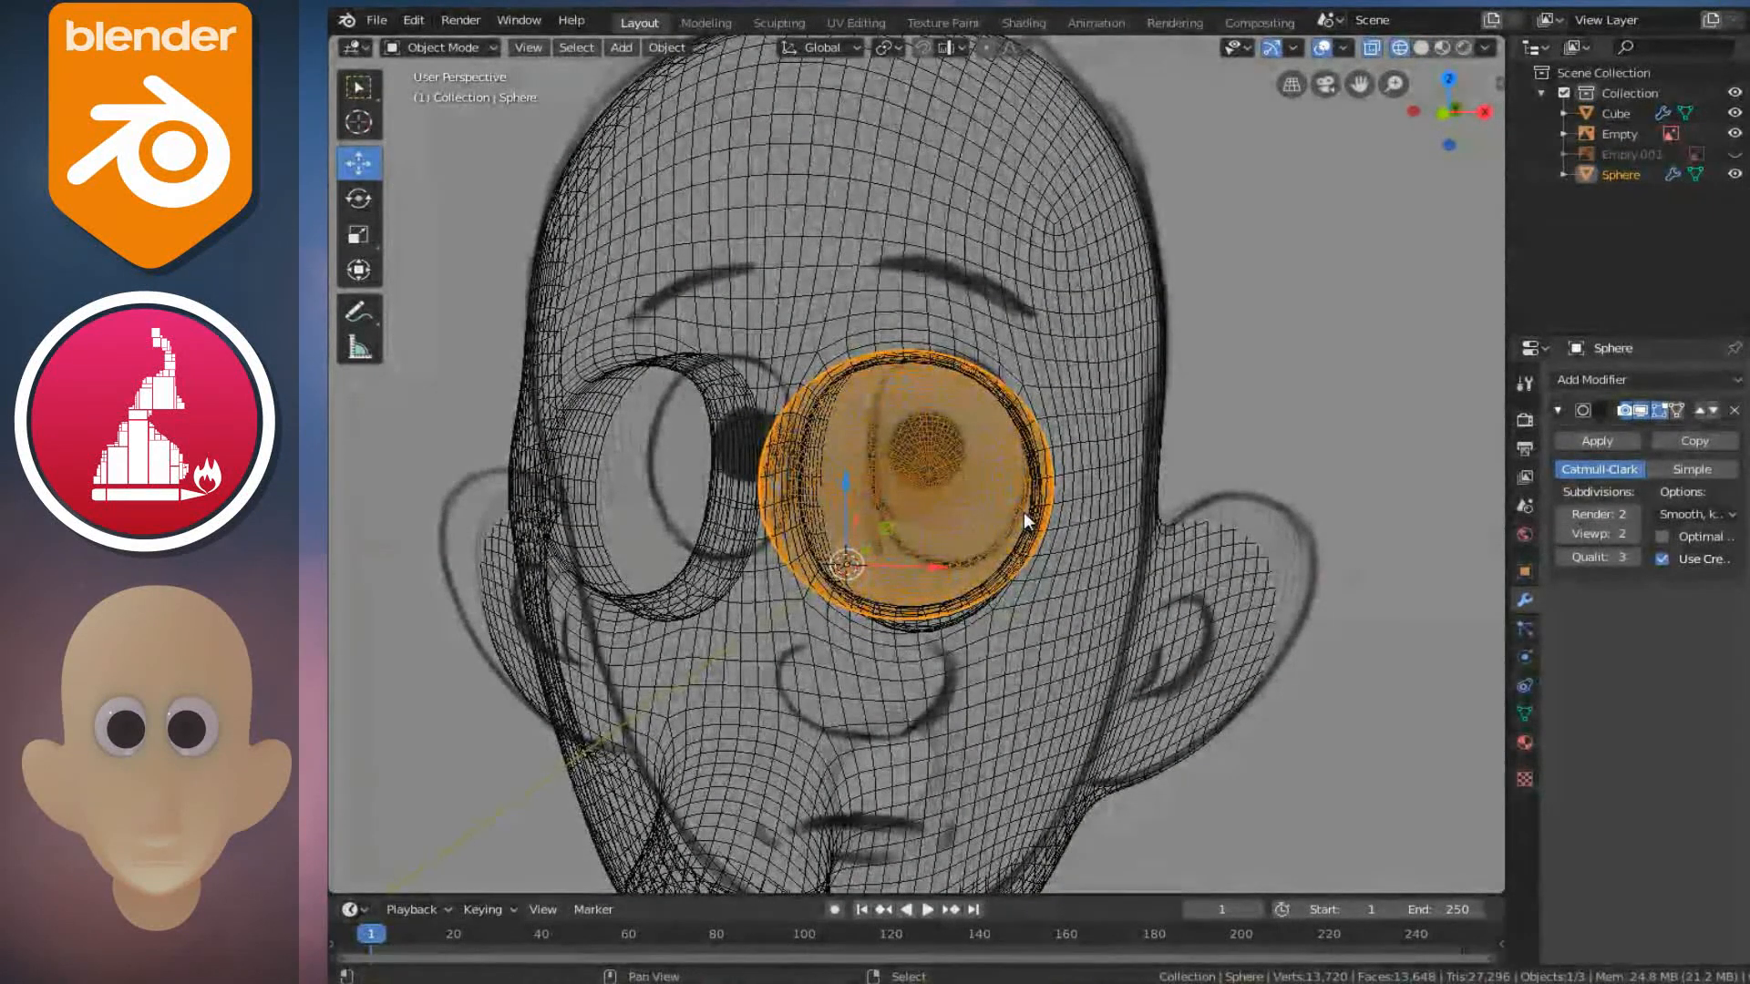
key(shift+d)
right_click(1032, 475)
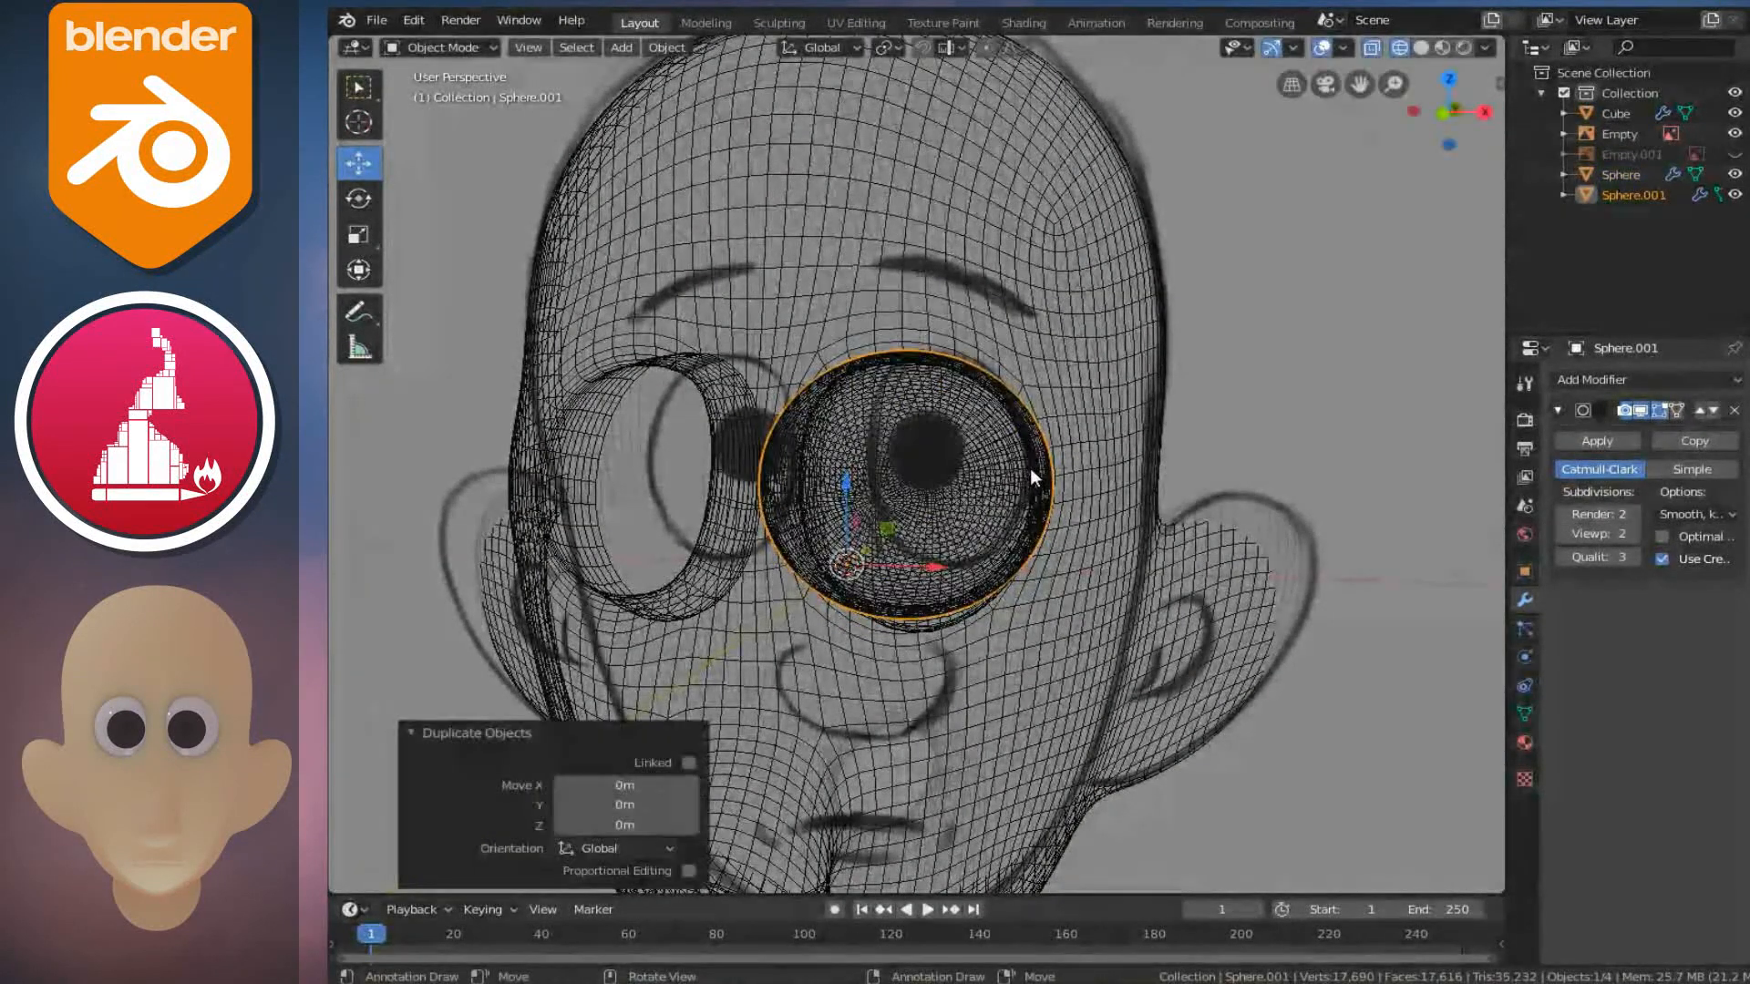
key(g)
key(s)
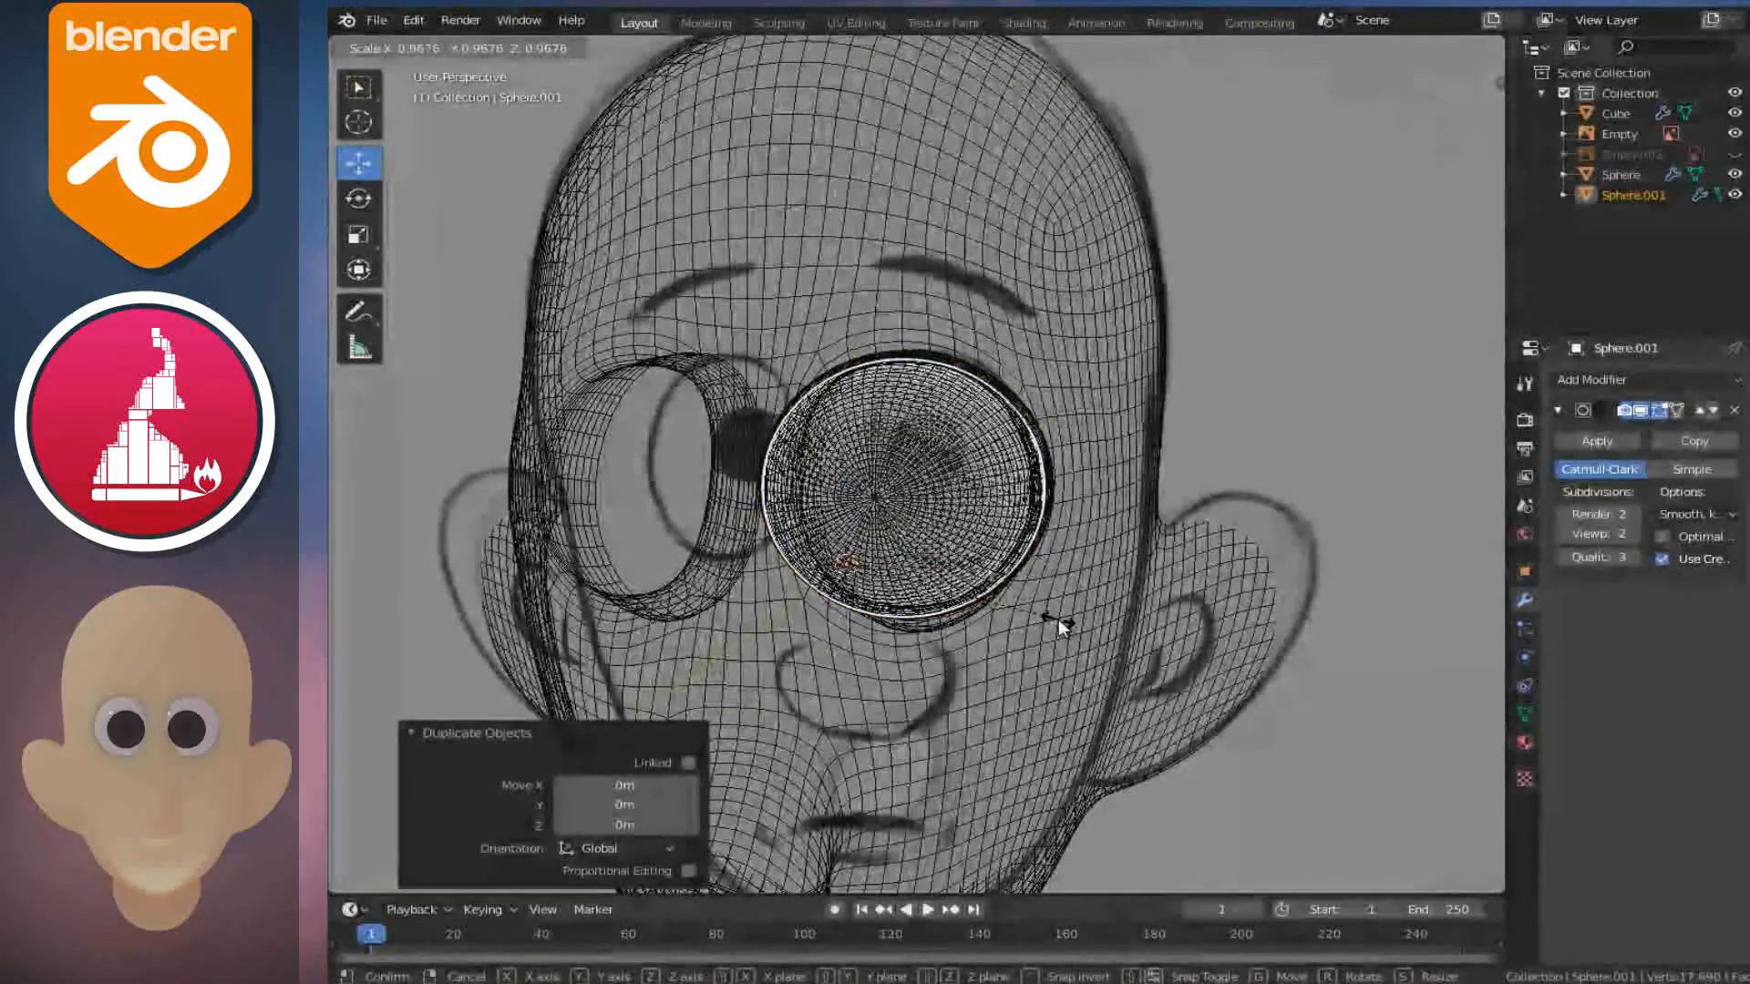
click(1053, 616)
key(shift+z)
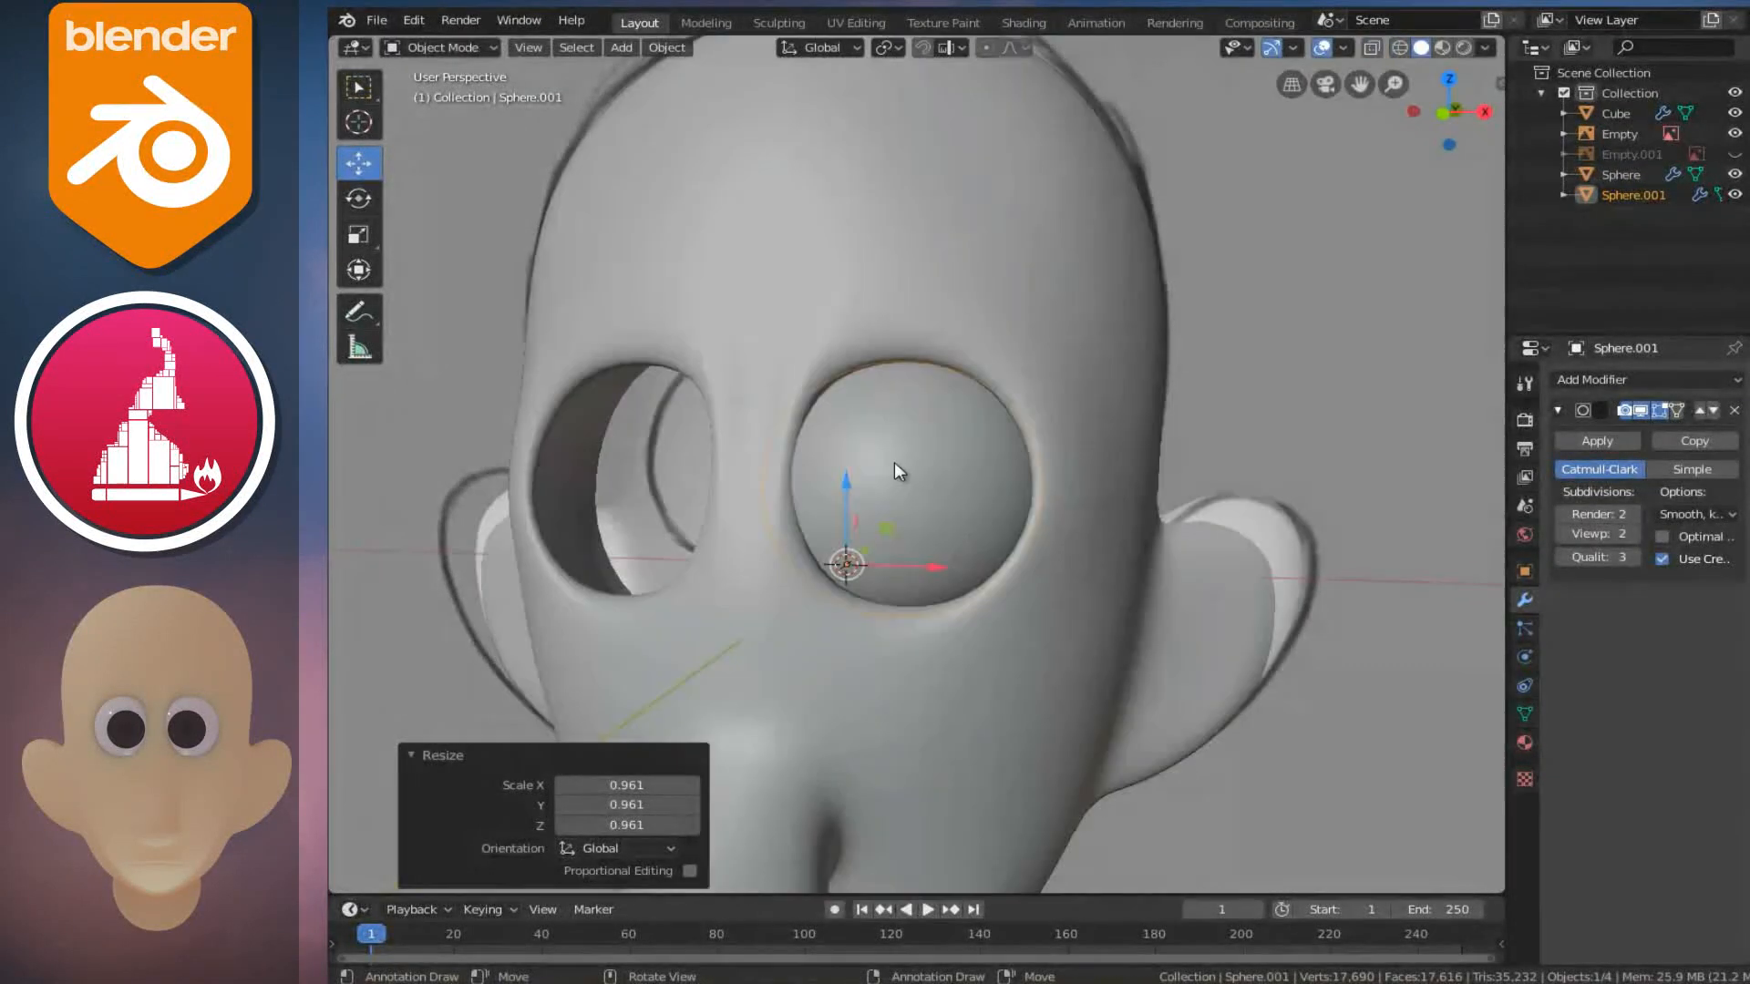
- Using proportional editing, move the front pole vertex of the larger outer sphere along Y to form a cornea bulge
scroll(894, 462, up, 2)
middle_drag(893, 462, 834, 485)
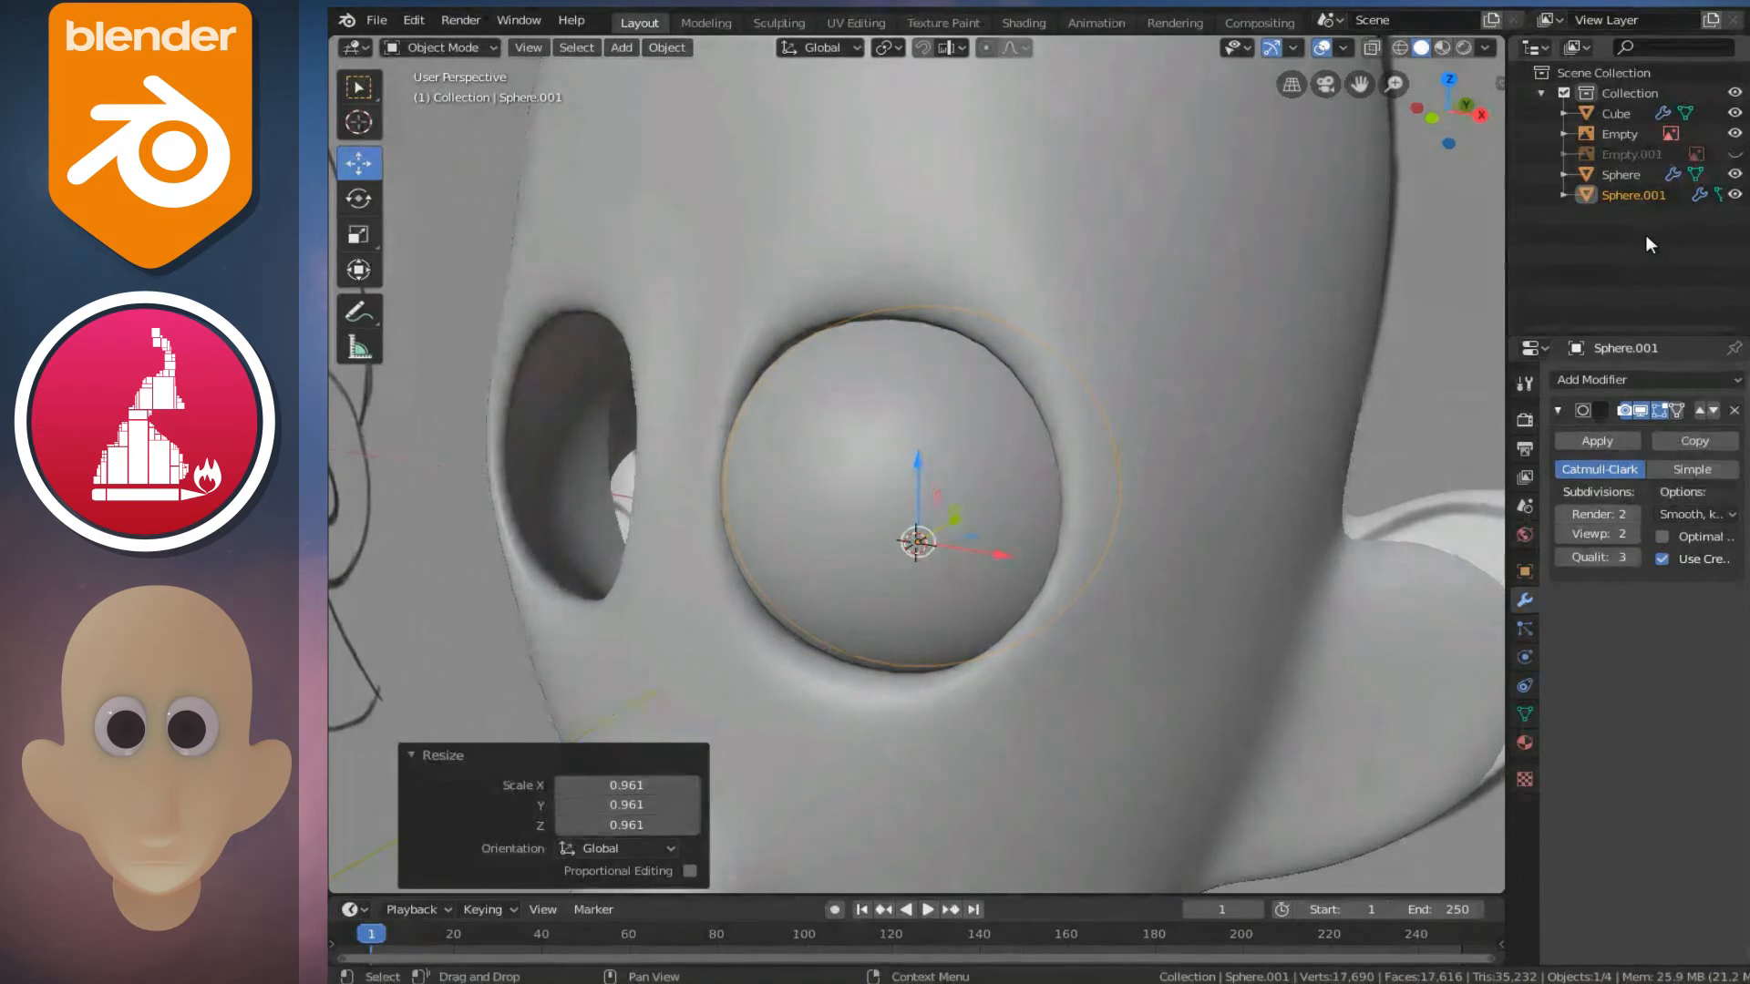
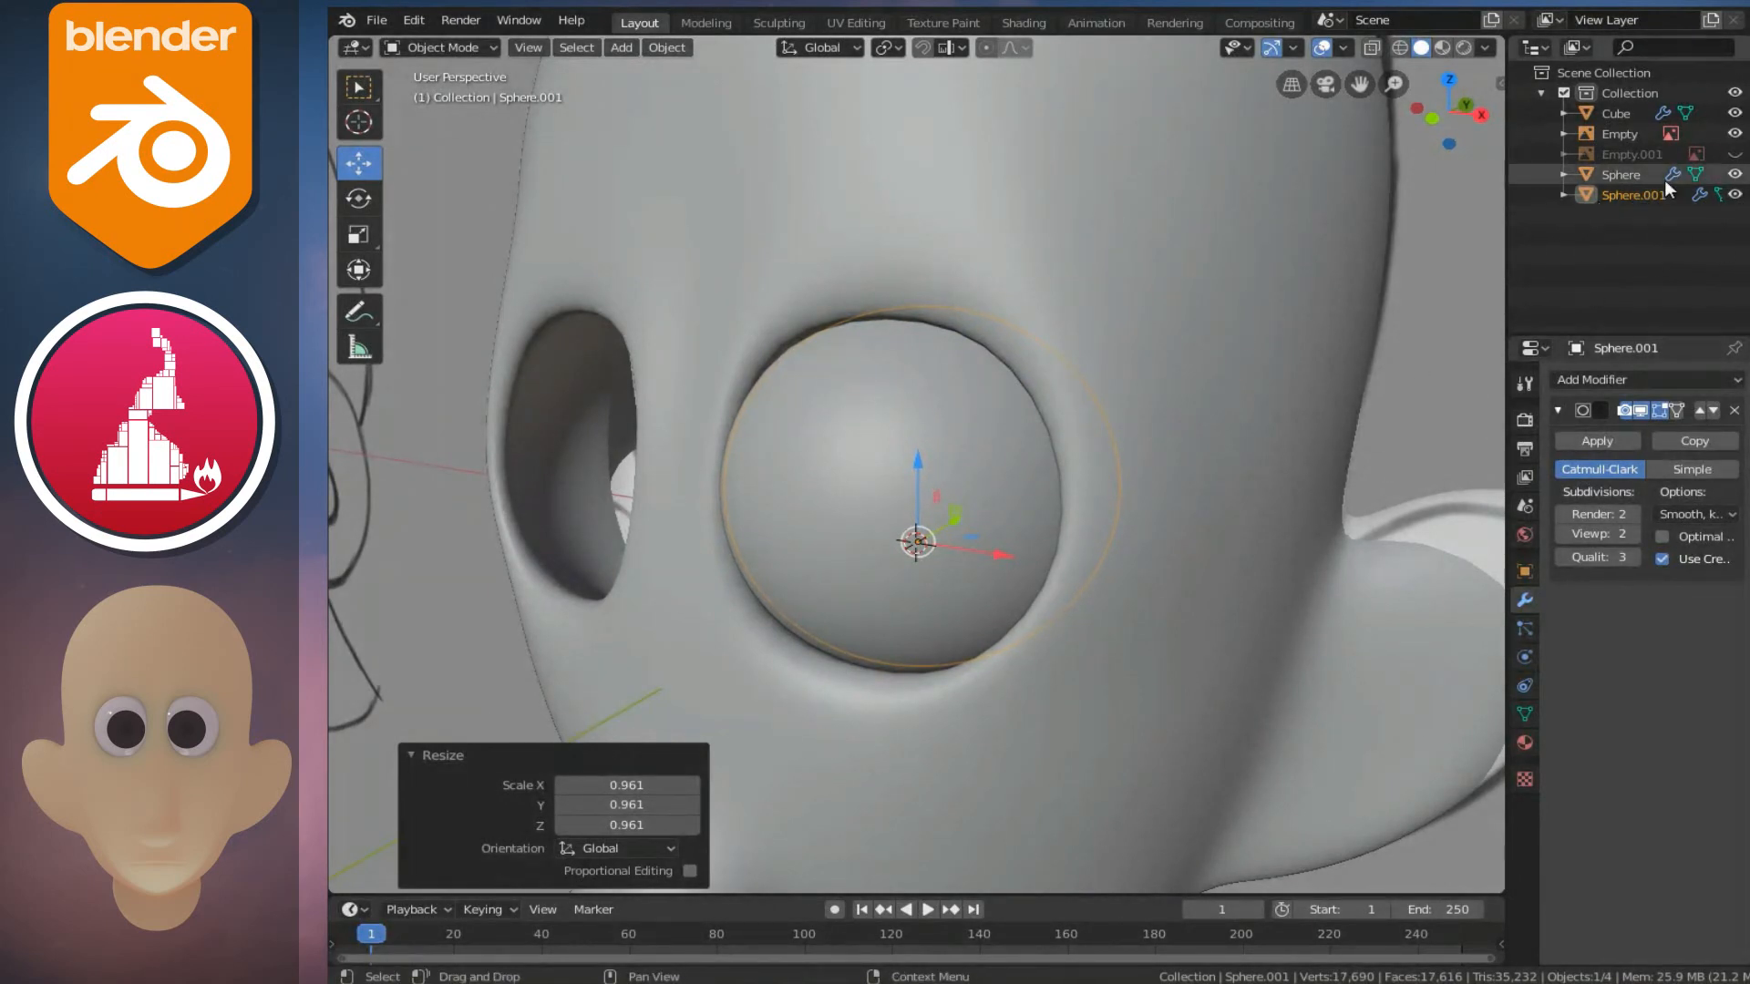
click(809, 515)
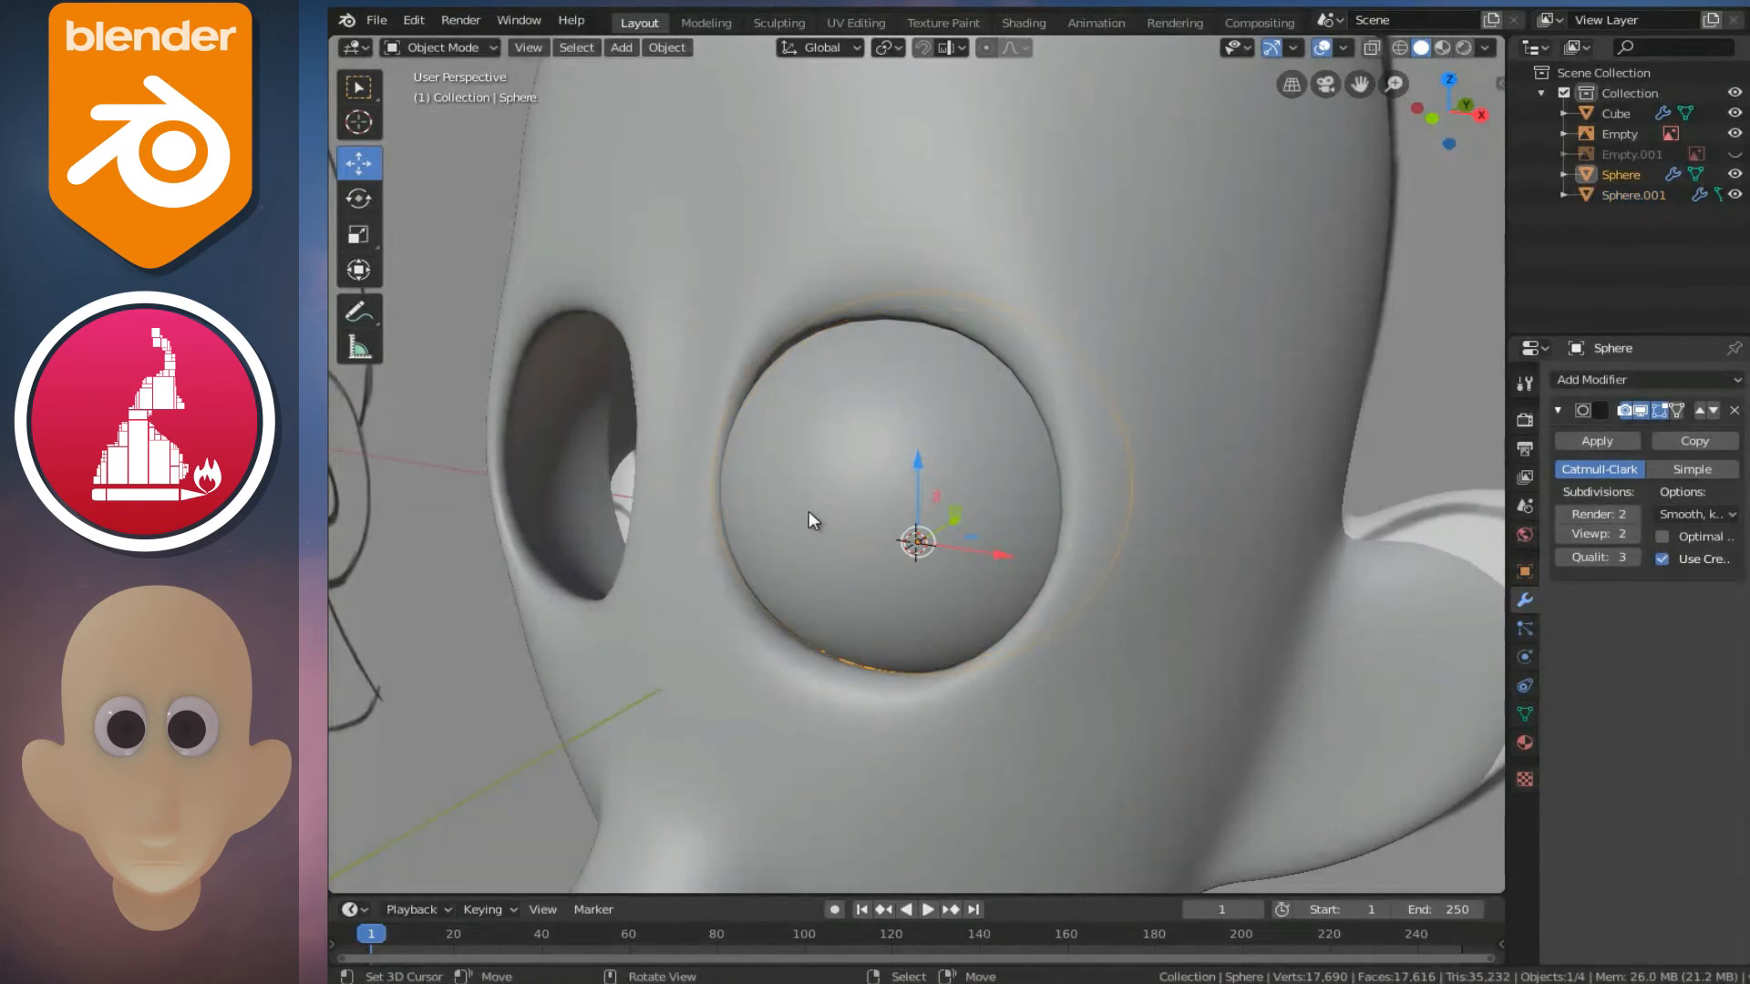
key(Tab)
scroll(857, 510, up, 2)
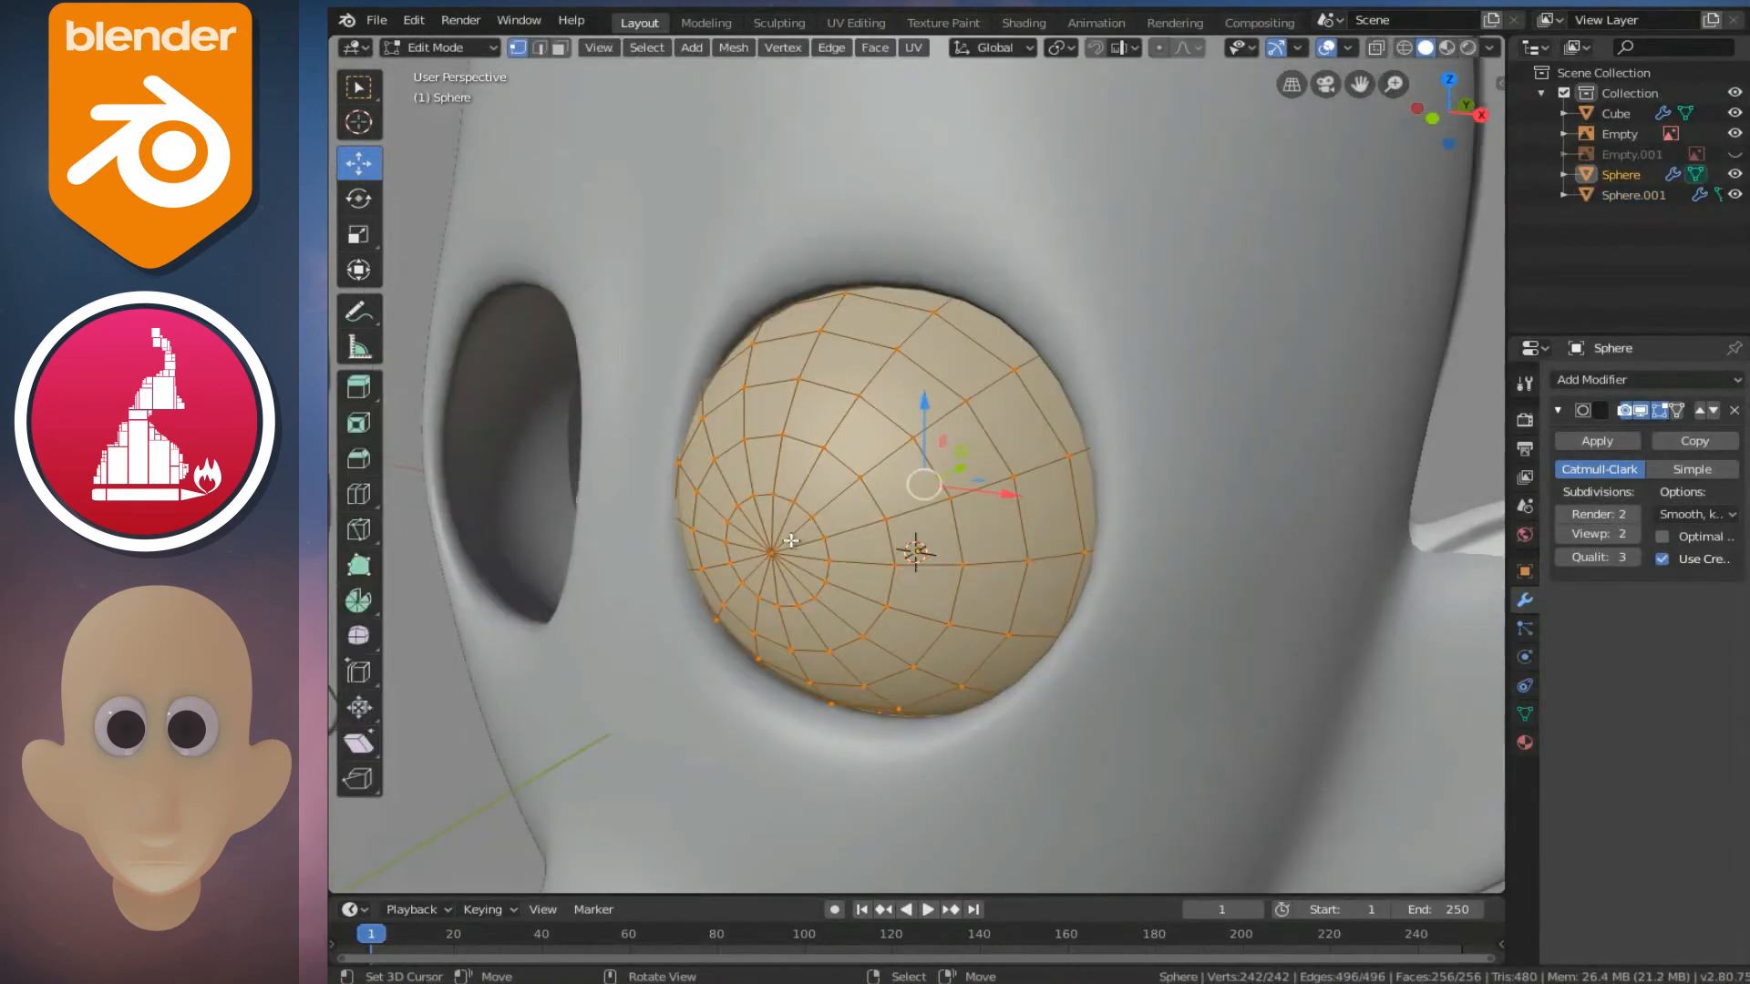
middle_drag(858, 510, 822, 529)
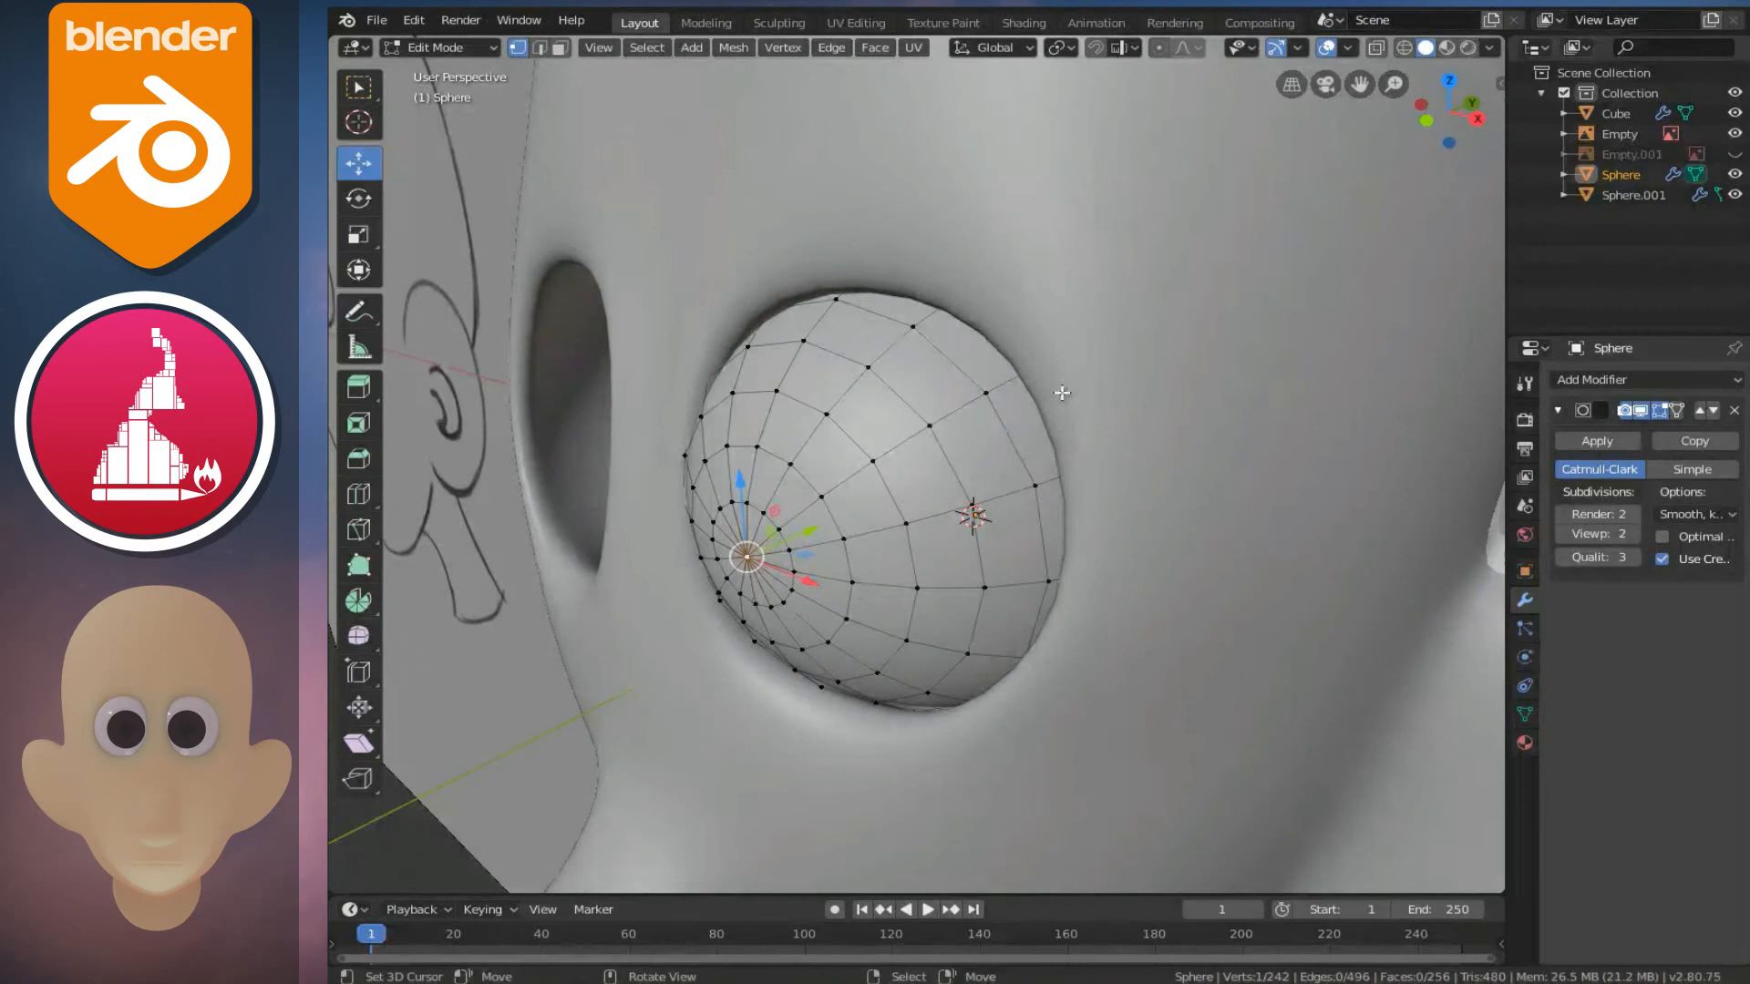
click(1160, 48)
key(g)
key(y)
scroll(786, 545, down, 1)
scroll(791, 545, up, 1)
scroll(791, 545, down, 1)
drag(793, 546, 788, 548)
mouse_move(790, 548)
middle_down()
mouse_move(914, 500)
mouse_move(888, 417)
mouse_move(820, 429)
mouse_move(817, 414)
mouse_move(925, 486)
mouse_move(964, 446)
mouse_move(929, 508)
middle_up()
key(Tab)
middle_drag(949, 429, 940, 390)
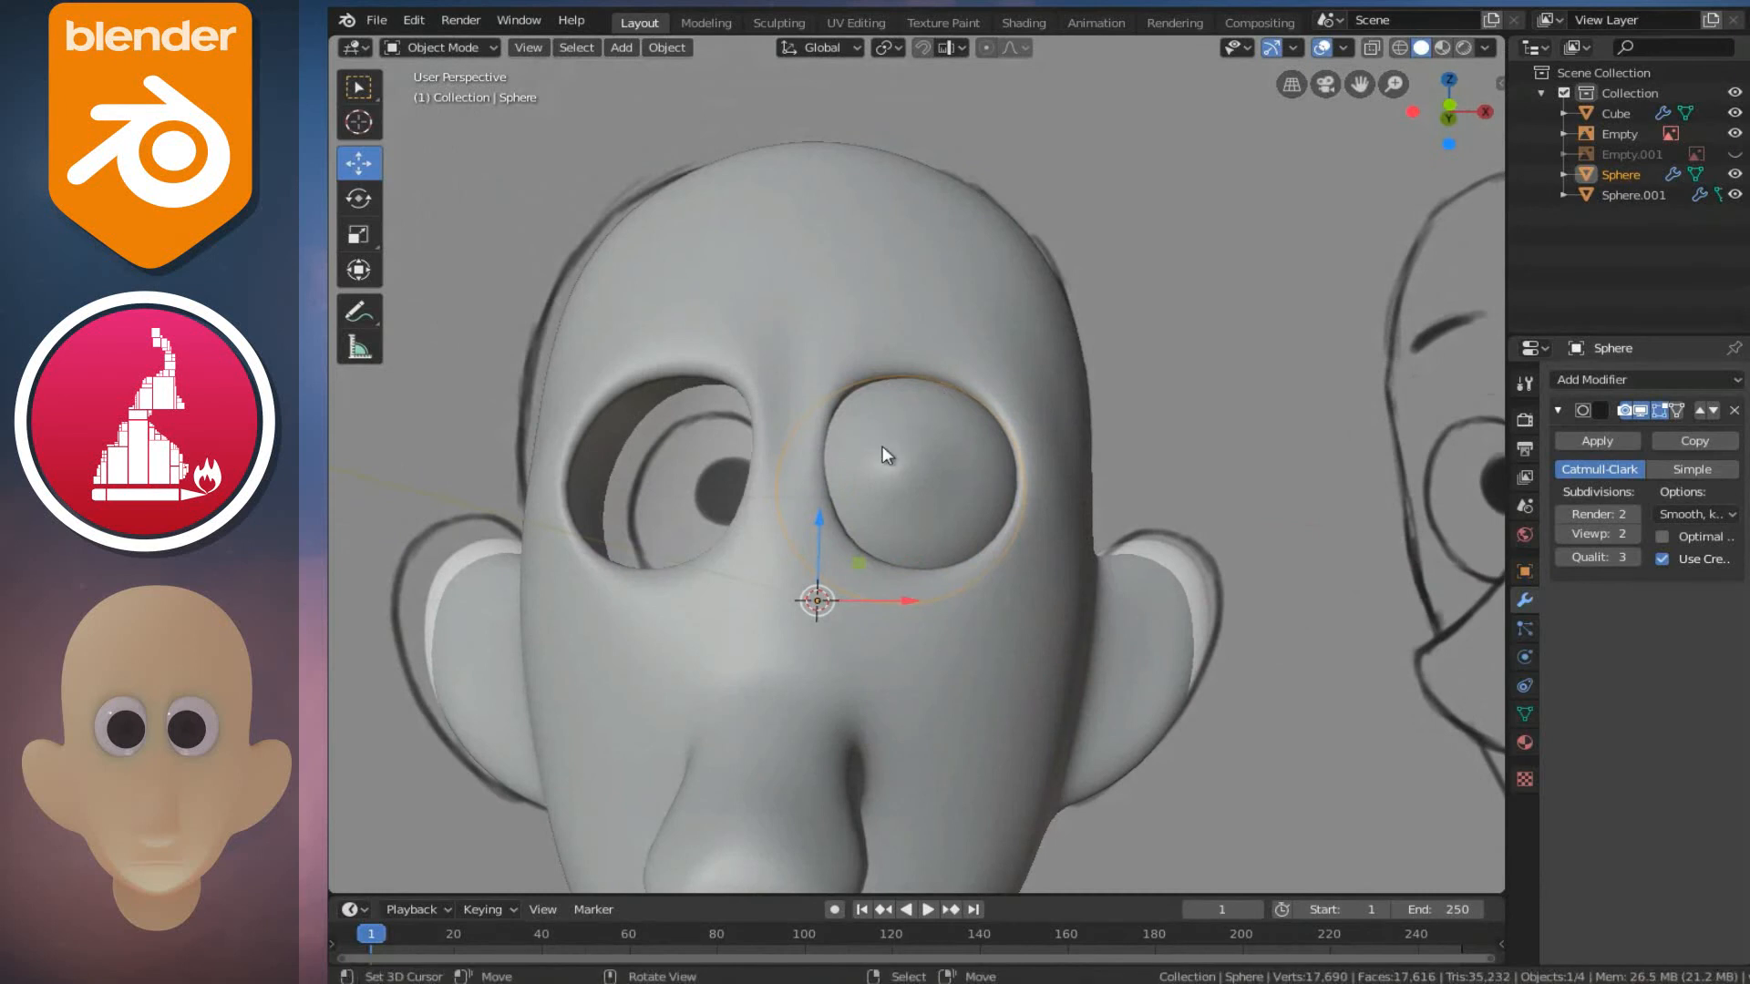
- Add a Mirror modifier on the X axis to both the outer eye sphere and the inner eyeball
click(1613, 381)
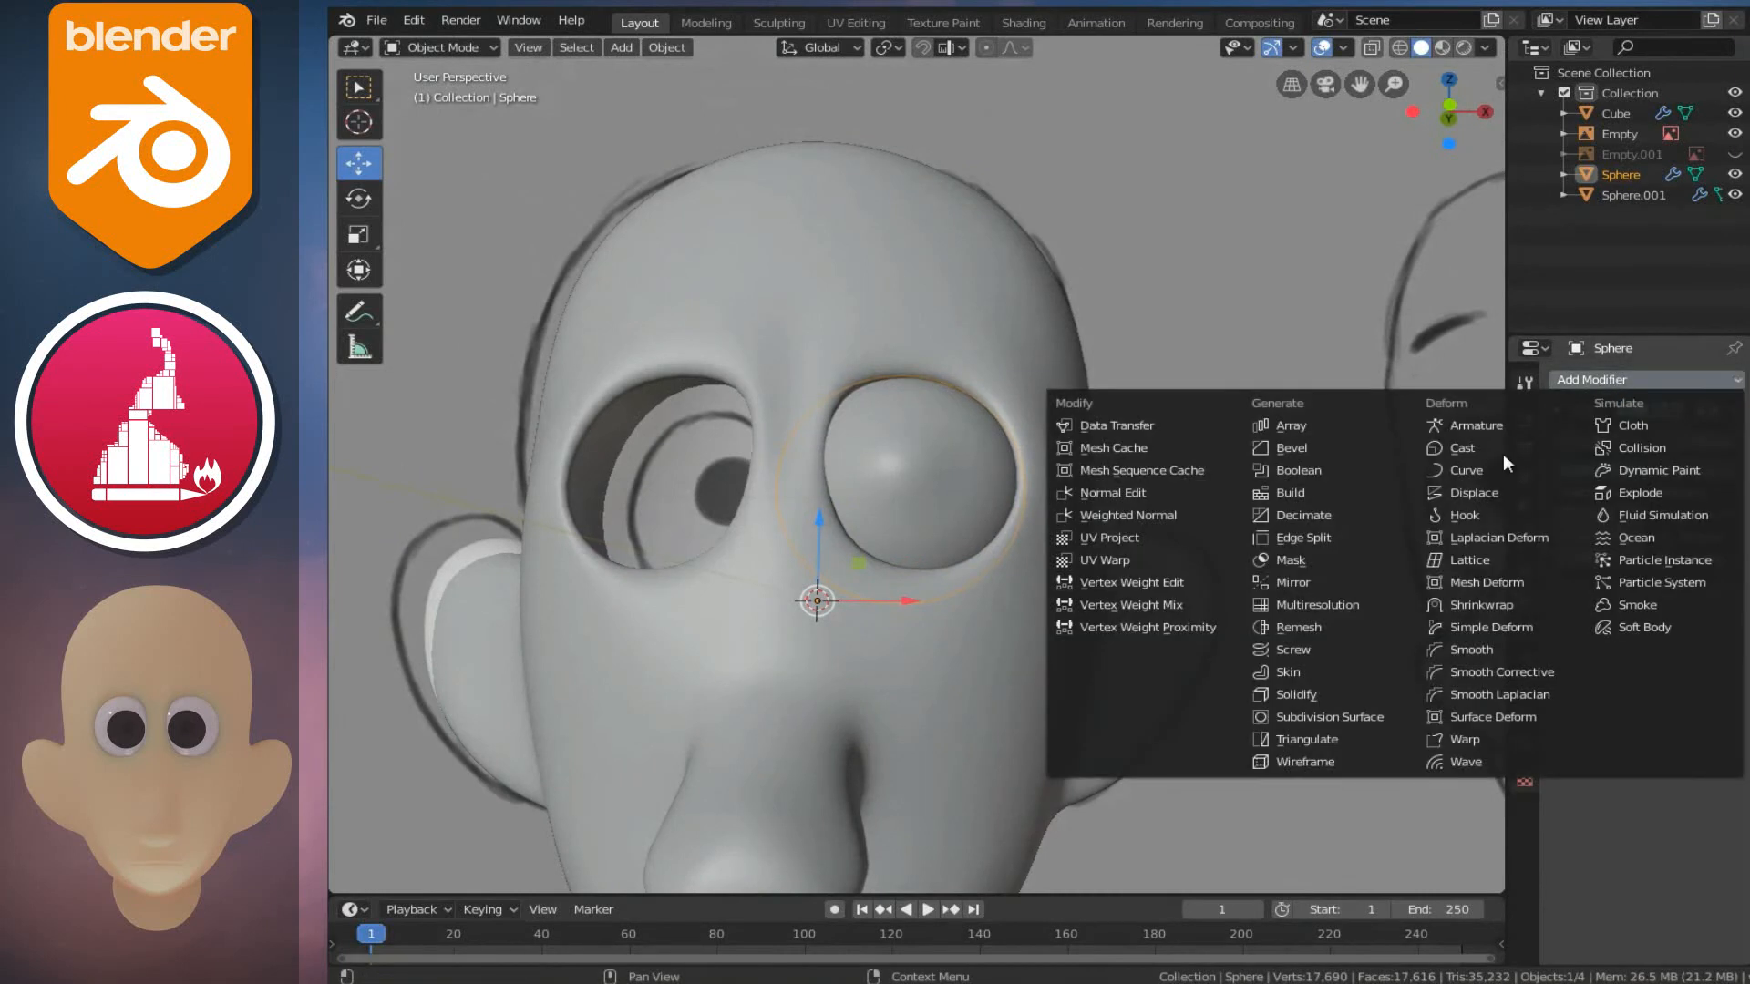
click(1315, 586)
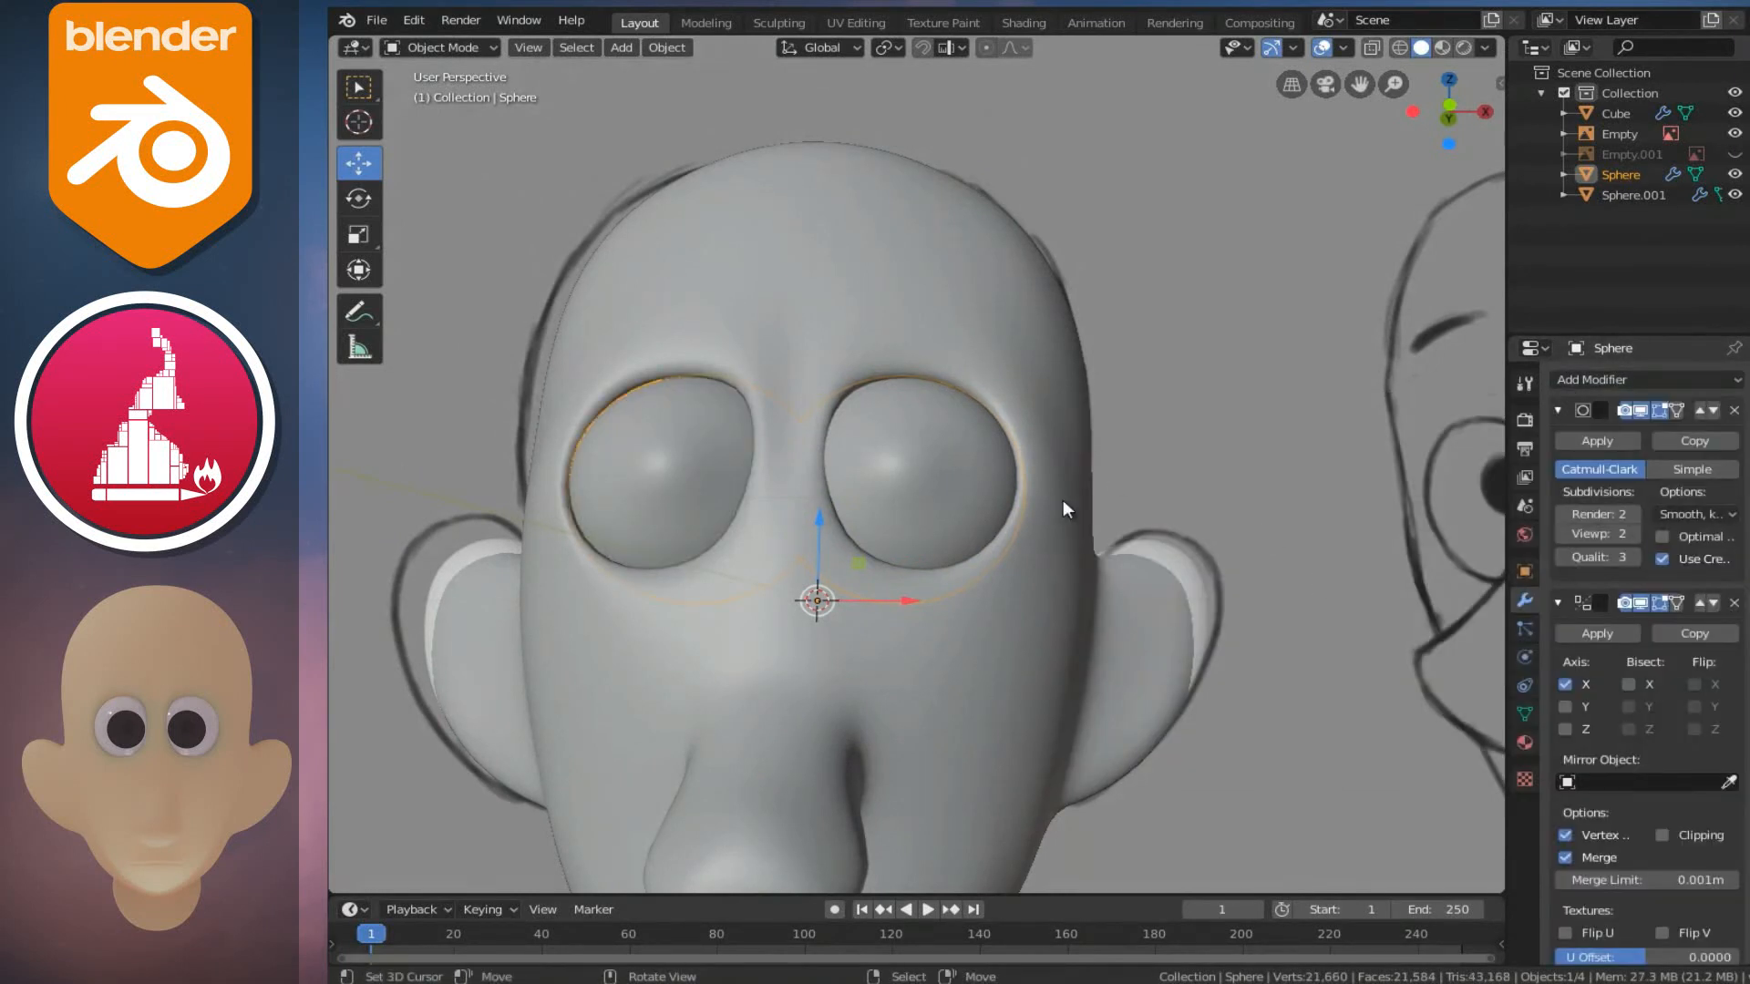
click(1619, 196)
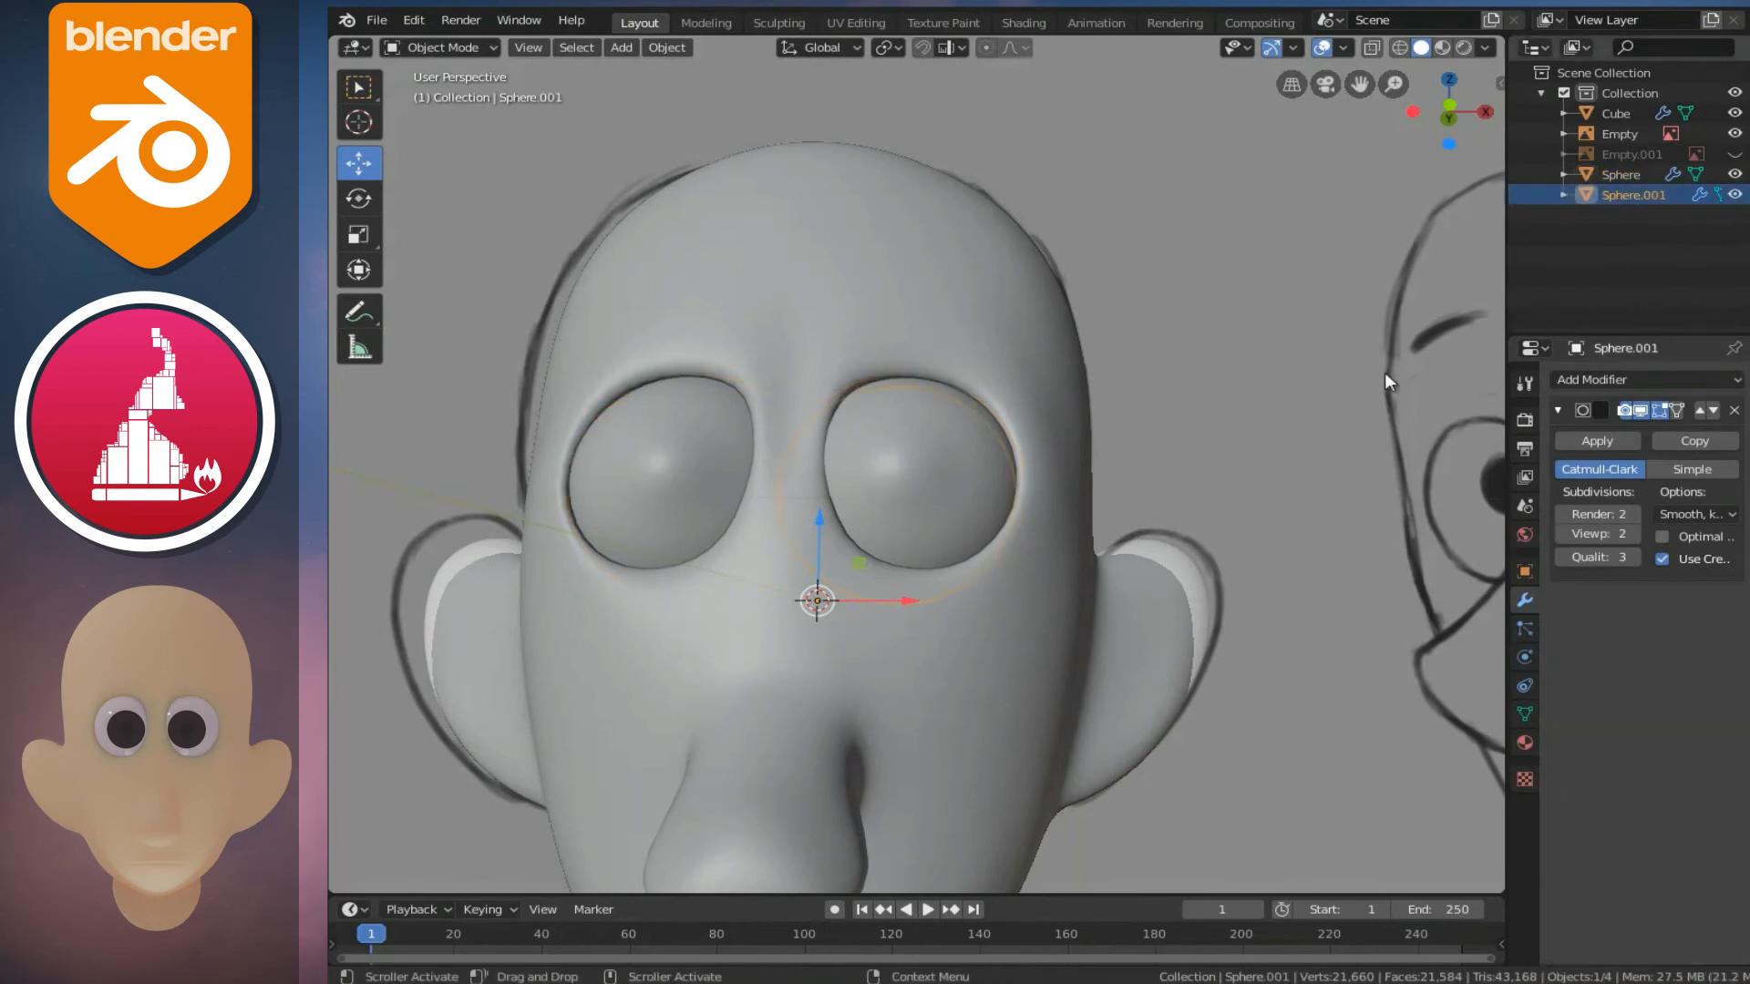
click(1633, 381)
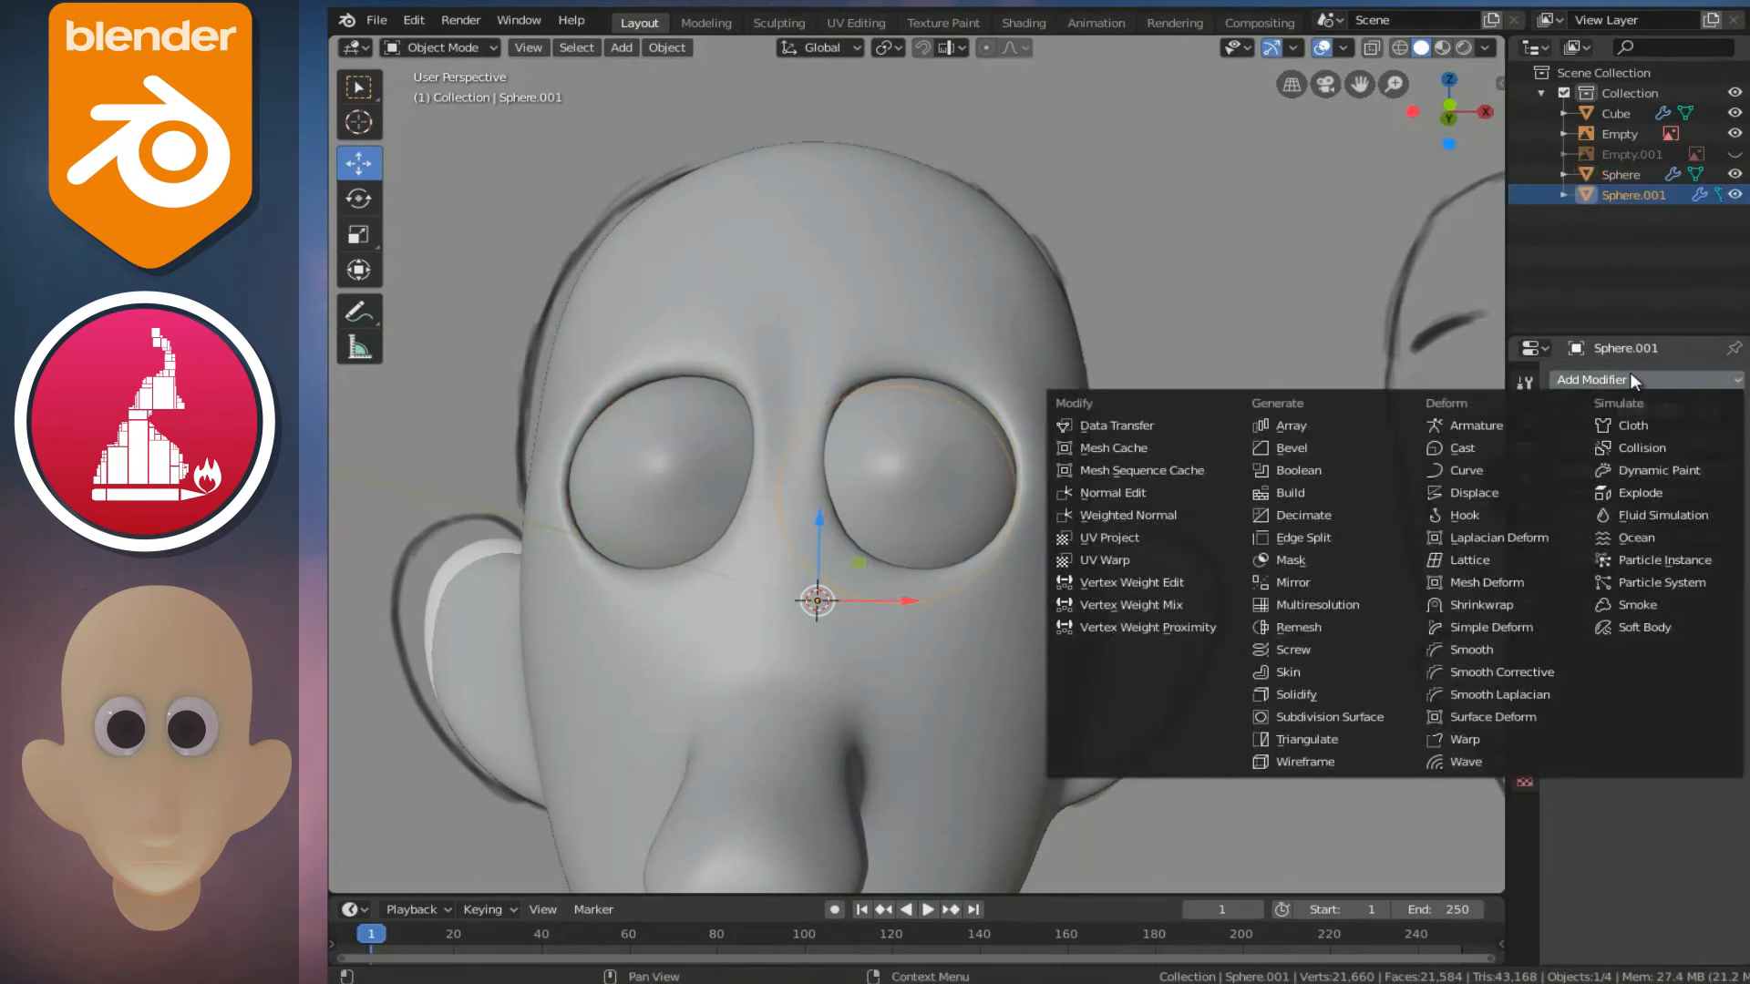
click(1298, 581)
- Select the remaining reference sketch image and hide it to show the head on its own
scroll(770, 526, down, 5)
middle_drag(819, 556, 937, 581)
middle_drag(1010, 674, 1088, 727)
click(1094, 732)
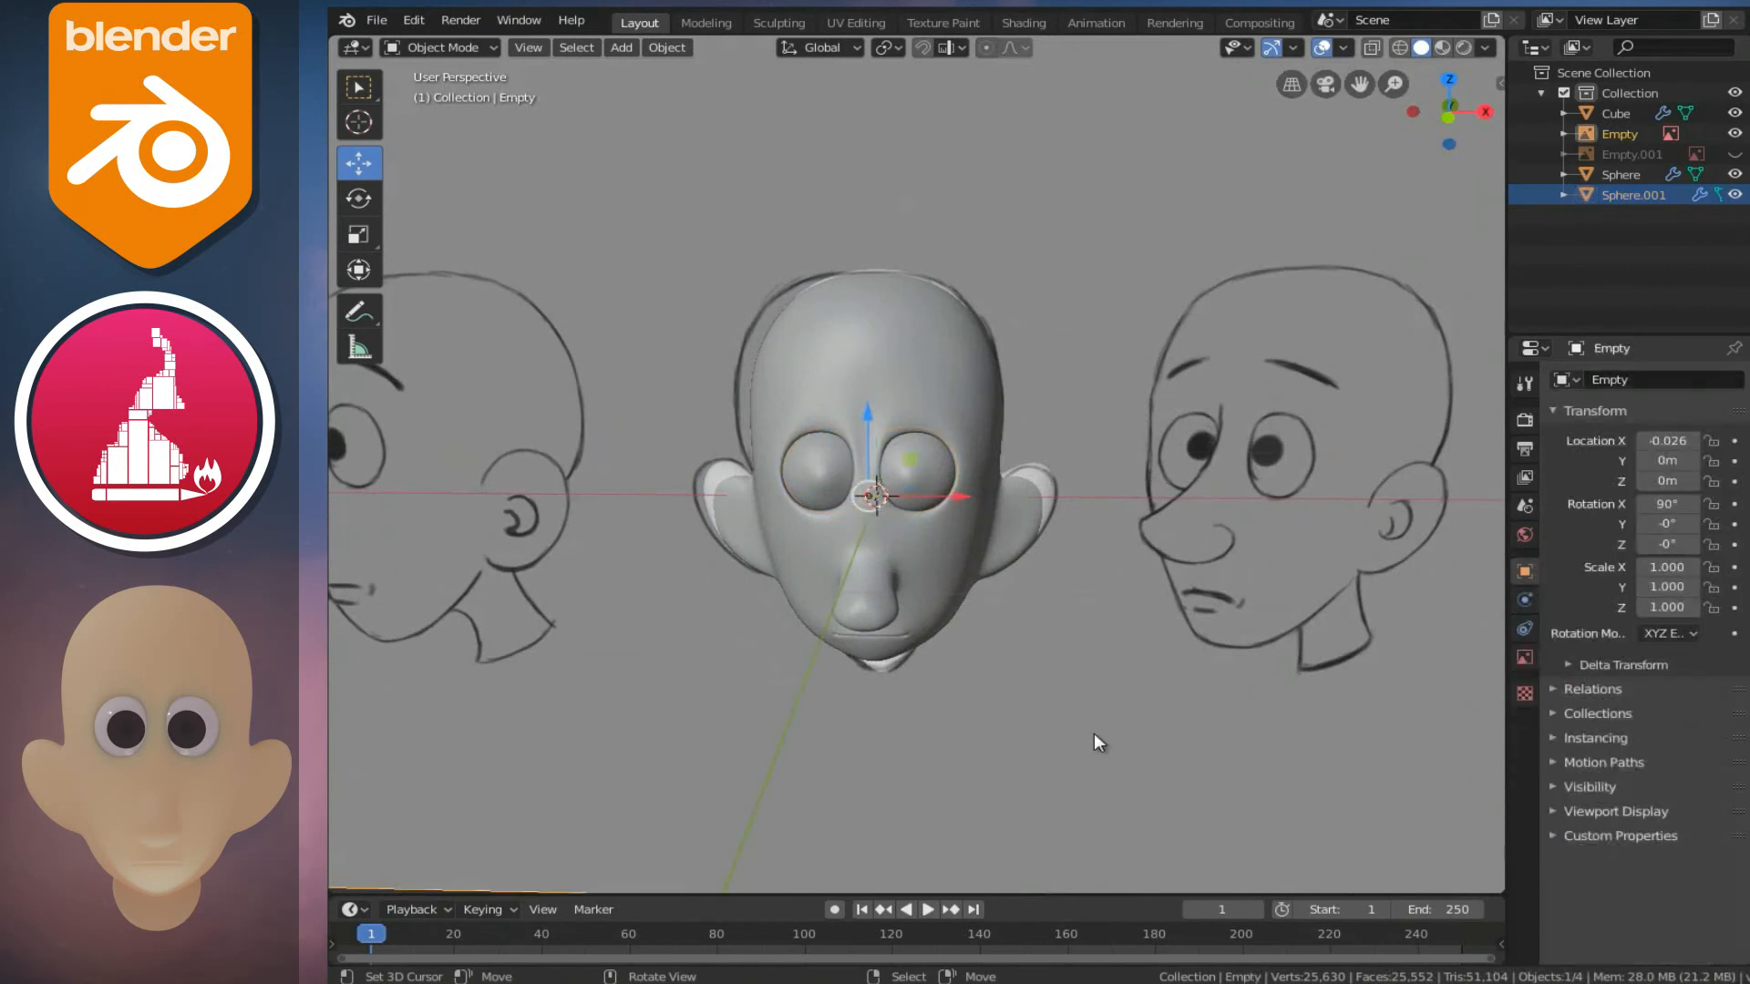
key(h)
middle_drag(1004, 680, 914, 583)
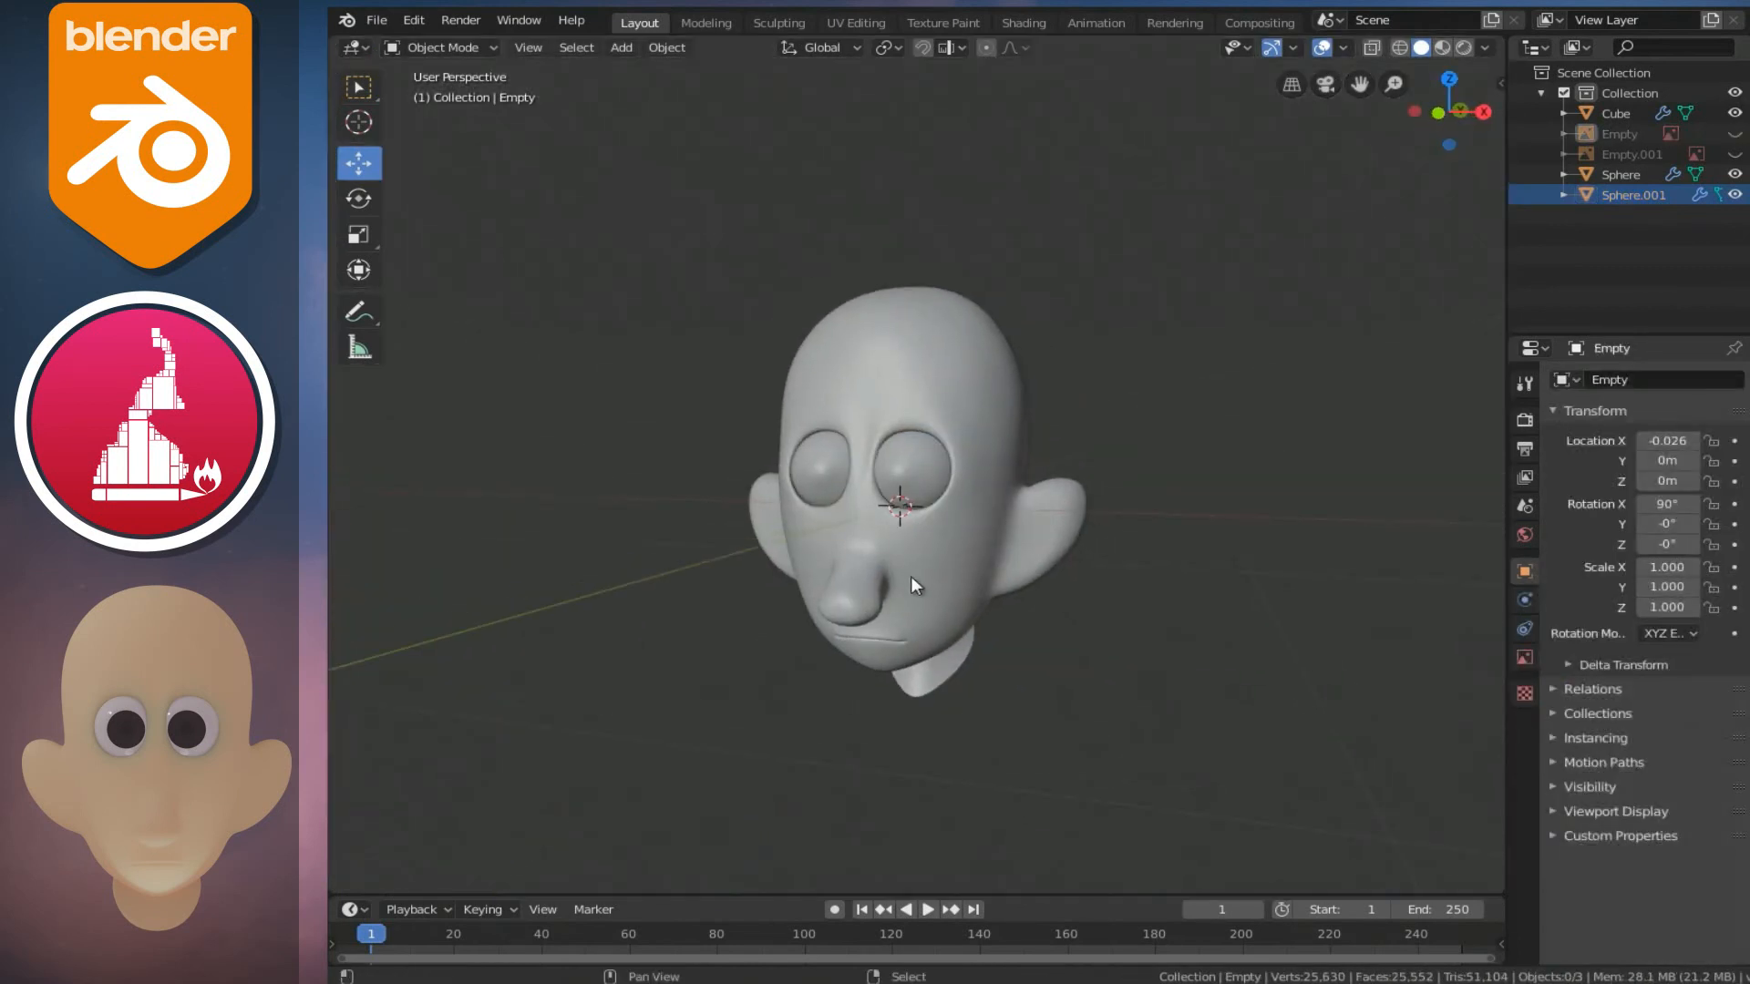
- Edit the head mesh, raising one vertex of the nose and slightly shifting another to round its shape
scroll(893, 532, up, 4)
middle_drag(879, 489, 1030, 479)
click(907, 452)
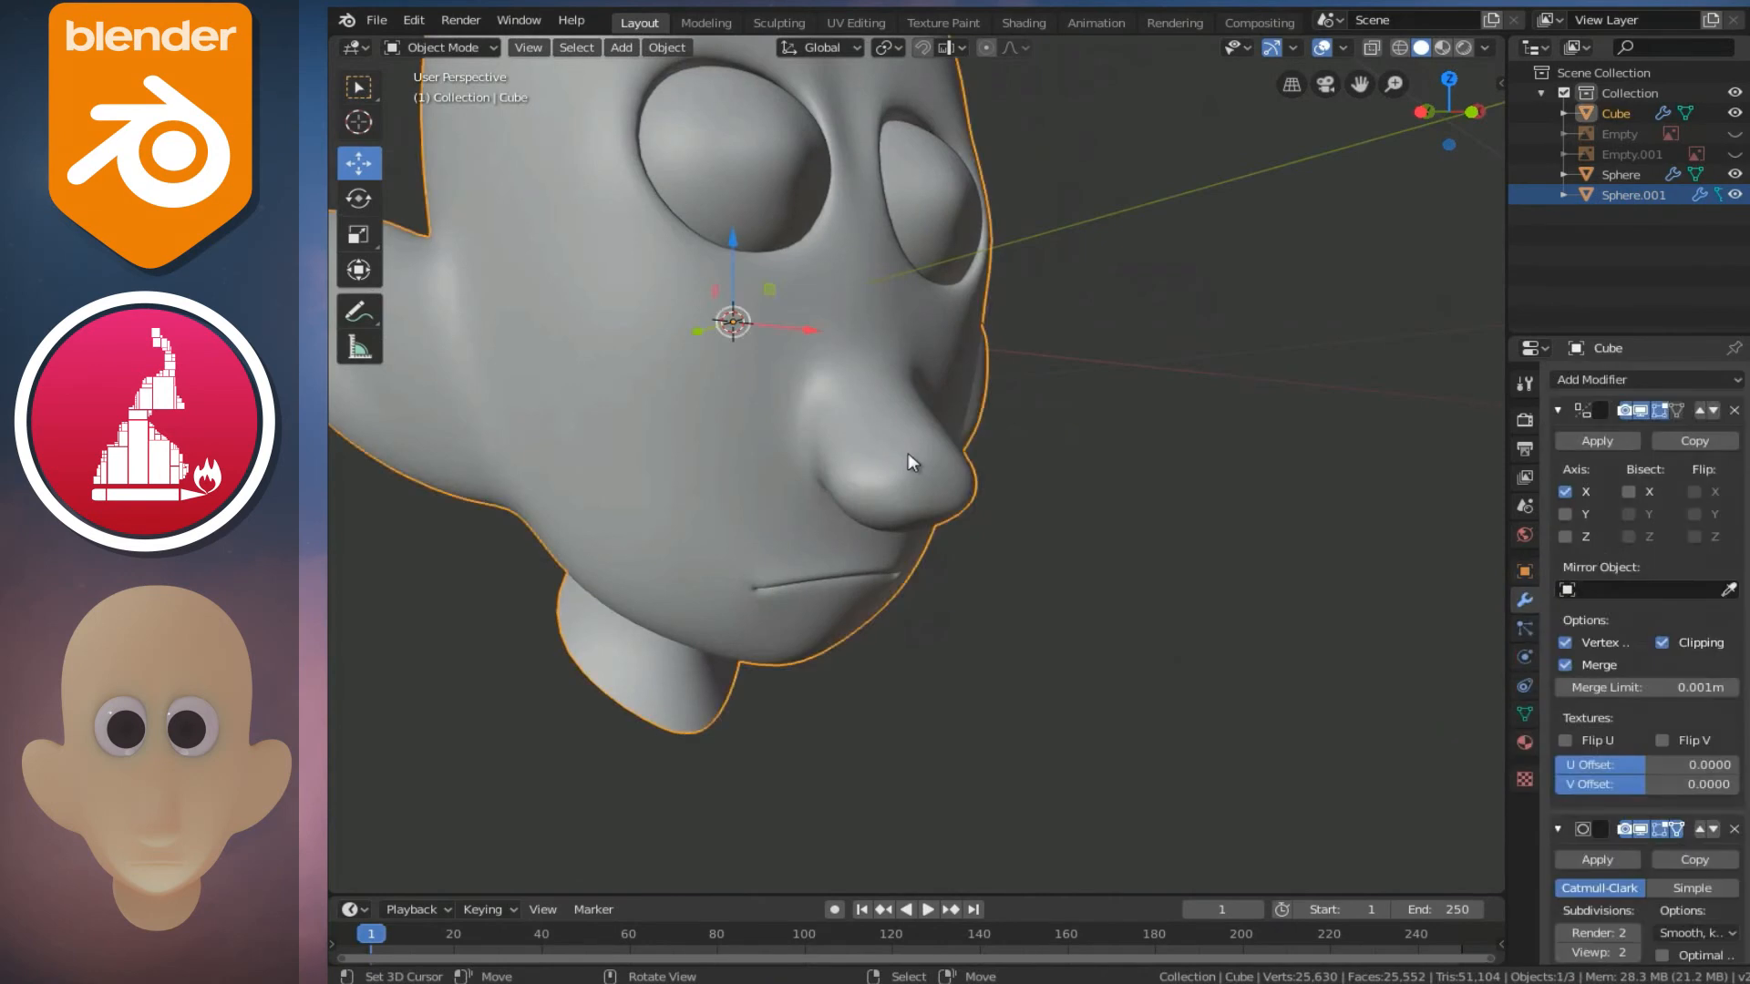
key(Tab)
middle_drag(908, 452, 867, 409)
drag(823, 377, 824, 360)
middle_drag(825, 362, 943, 513)
click(828, 463)
drag(932, 499, 939, 501)
middle_drag(938, 500, 1001, 359)
key(Tab)
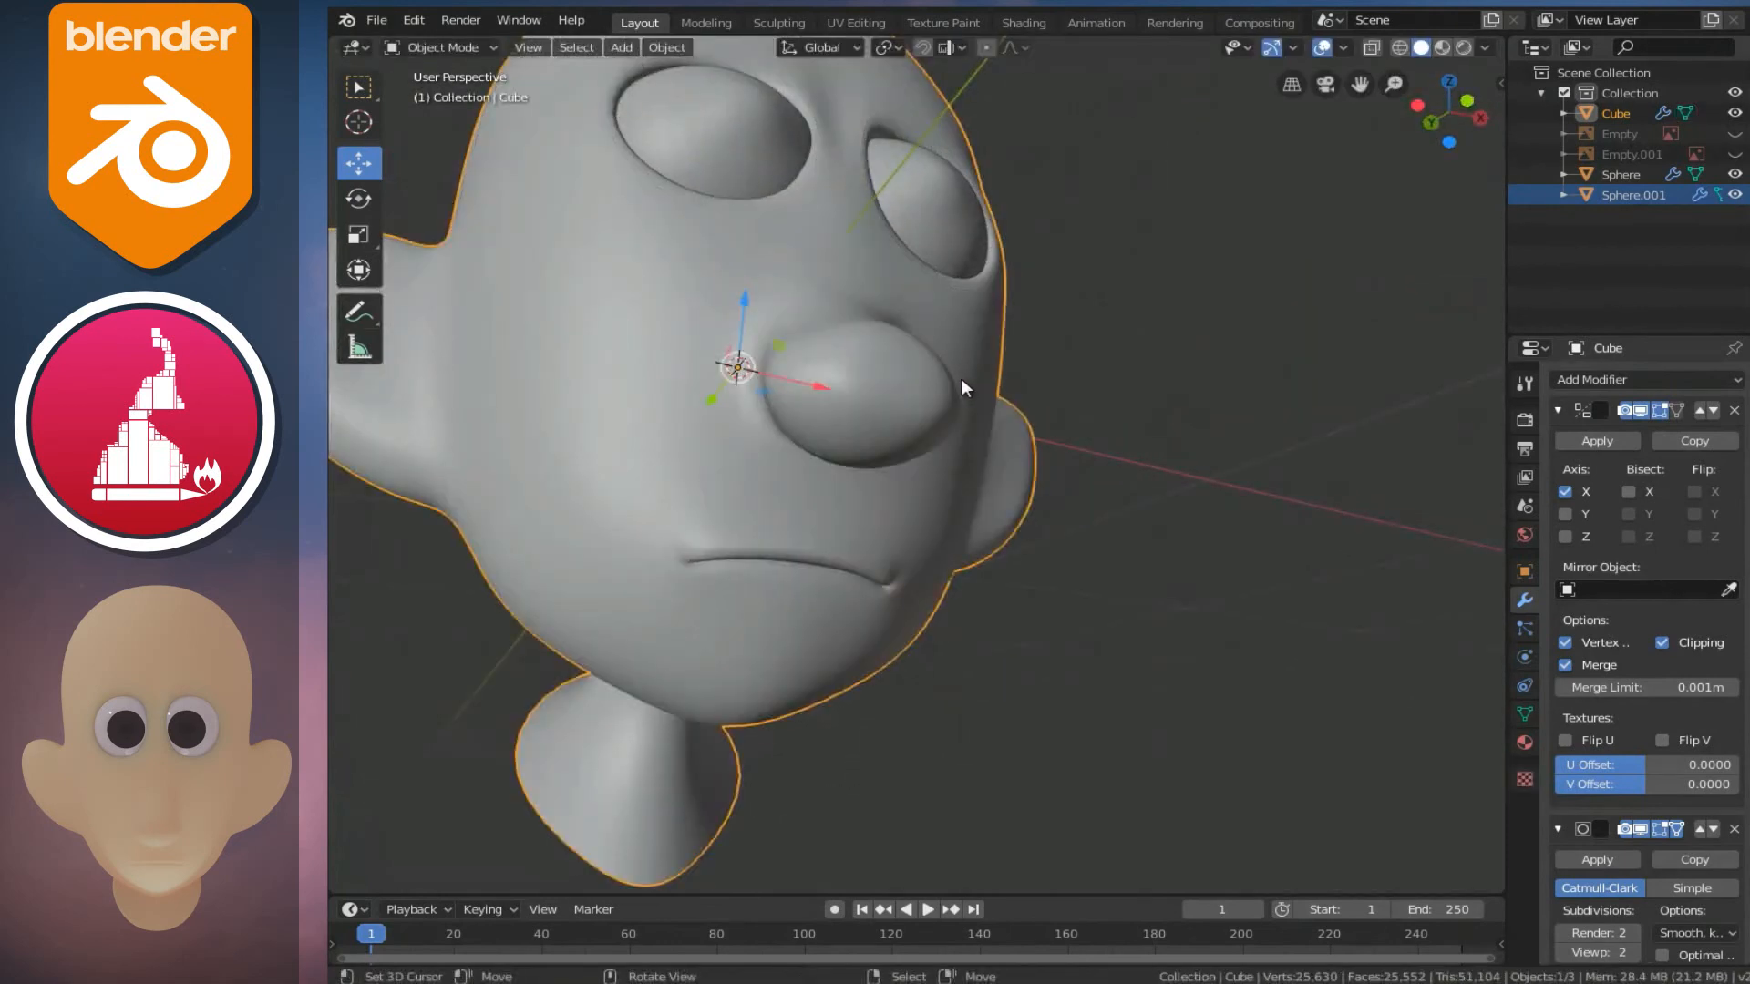
- With proportional falloff, move a vertex of the nose along Z to soften its profile
scroll(961, 380, down, 3)
middle_drag(769, 669, 1043, 472)
scroll(824, 389, up, 3)
key(Tab)
right_click(918, 468)
key(g)
key(z)
scroll(1058, 410, down, 4)
click(1048, 440)
- Adjust the nose tip's height along Z and compare the nose with the rest of the face
middle_drag(1110, 491, 1079, 551)
key(g)
key(z)
click(701, 484)
key(Tab)
scroll(896, 519, down, 4)
scroll(972, 723, up, 3)
- Using proportional editing, move a vertex on the neck's open edge to reshape the neck
key(Tab)
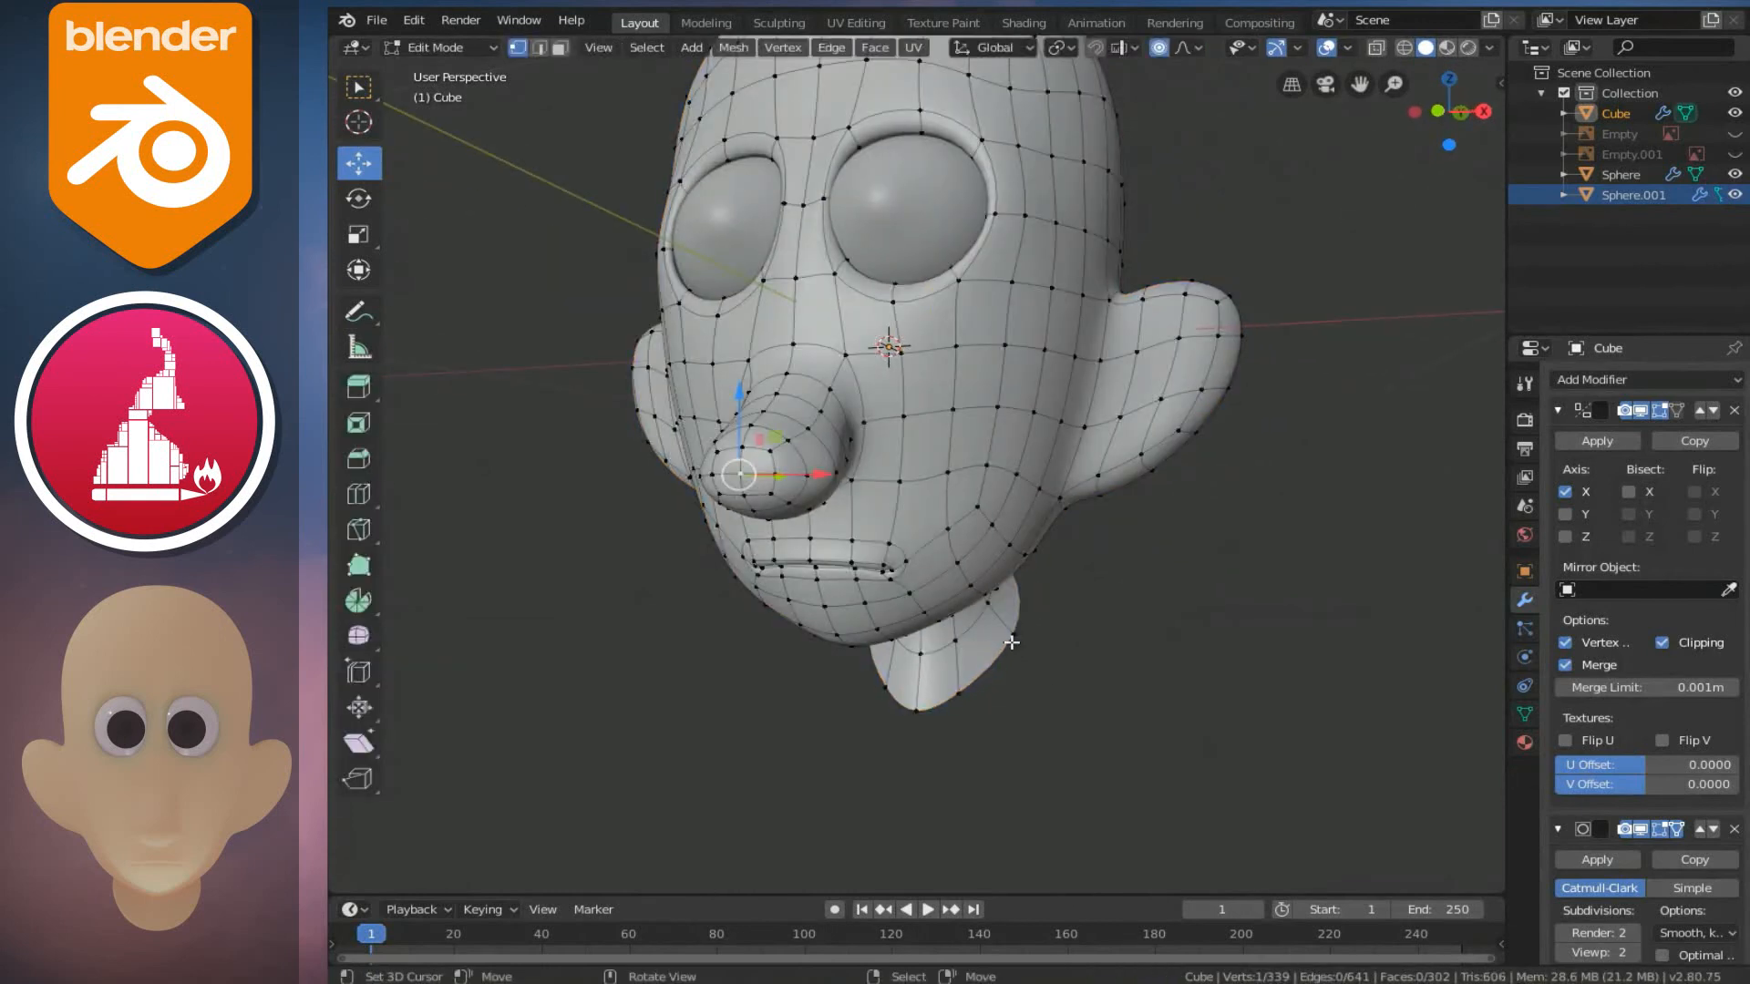
middle_drag(1102, 616, 1107, 697)
key(g)
scroll(1121, 694, down, 1)
click(1121, 693)
- Move the vertex at the back of the neck's edge about 0.065 m along X with proportional size 0.20
middle_drag(1121, 693, 1299, 675)
key(g)
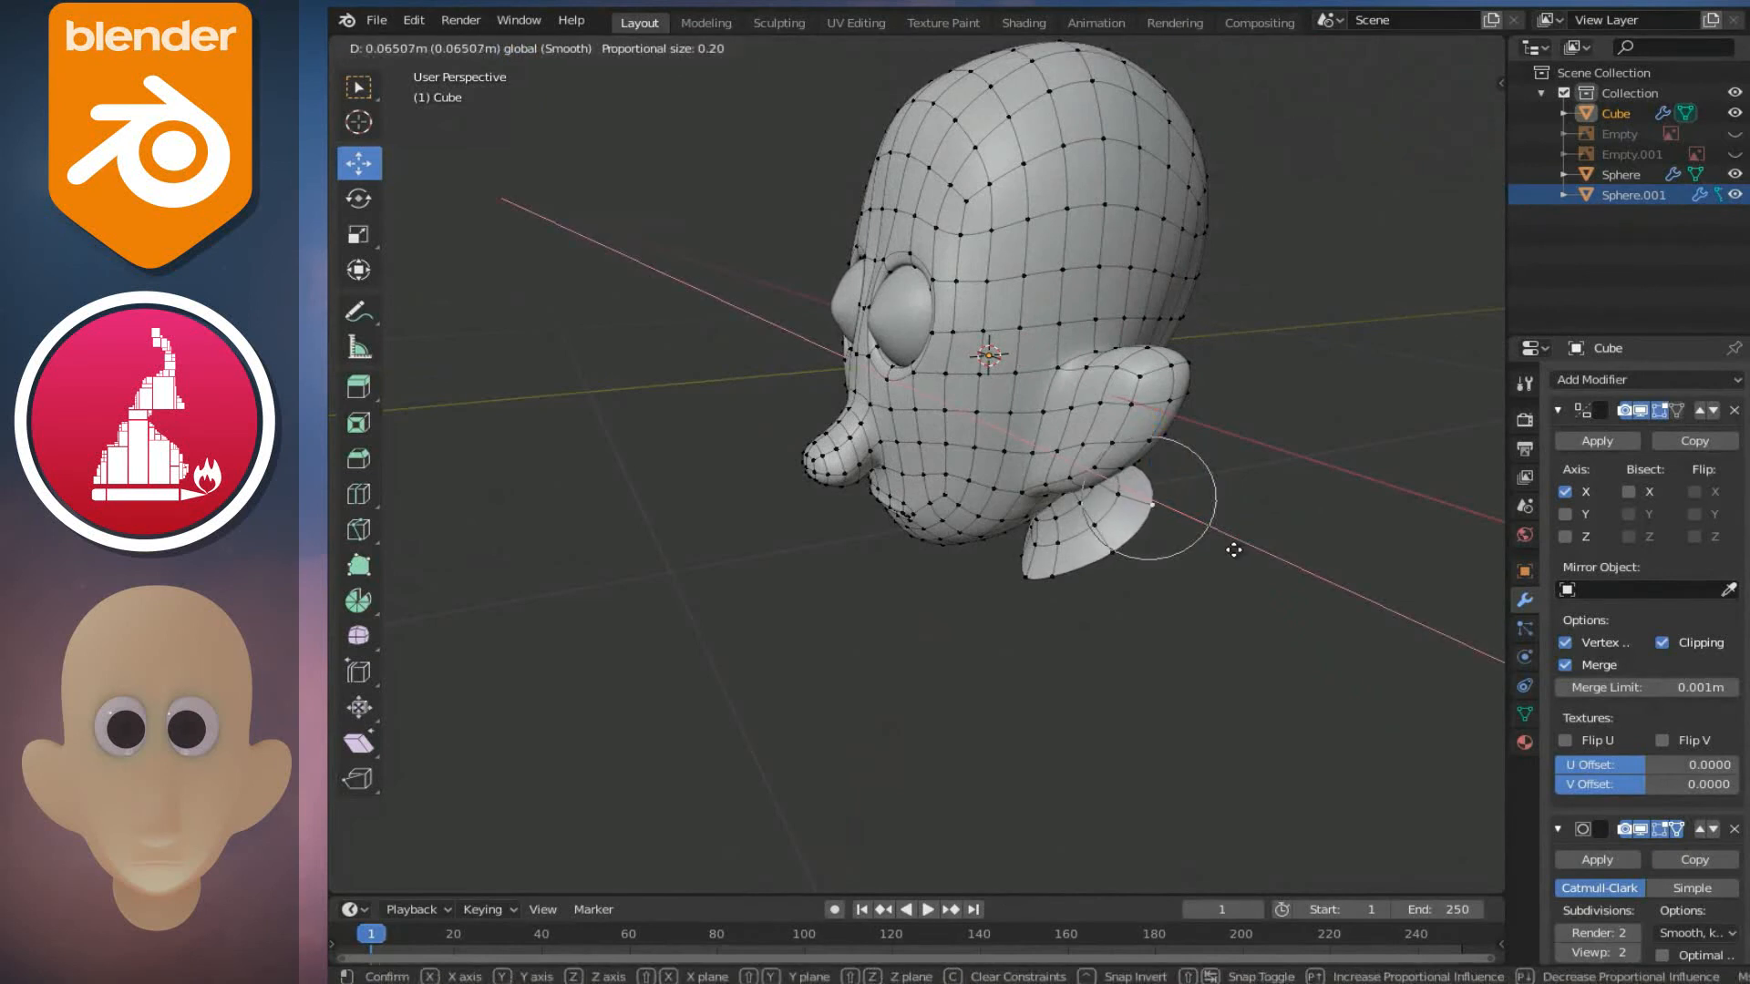
click(1233, 549)
middle_drag(1233, 549, 966, 574)
key(Tab)
scroll(970, 546, up, 4)
scroll(975, 511, down, 4)
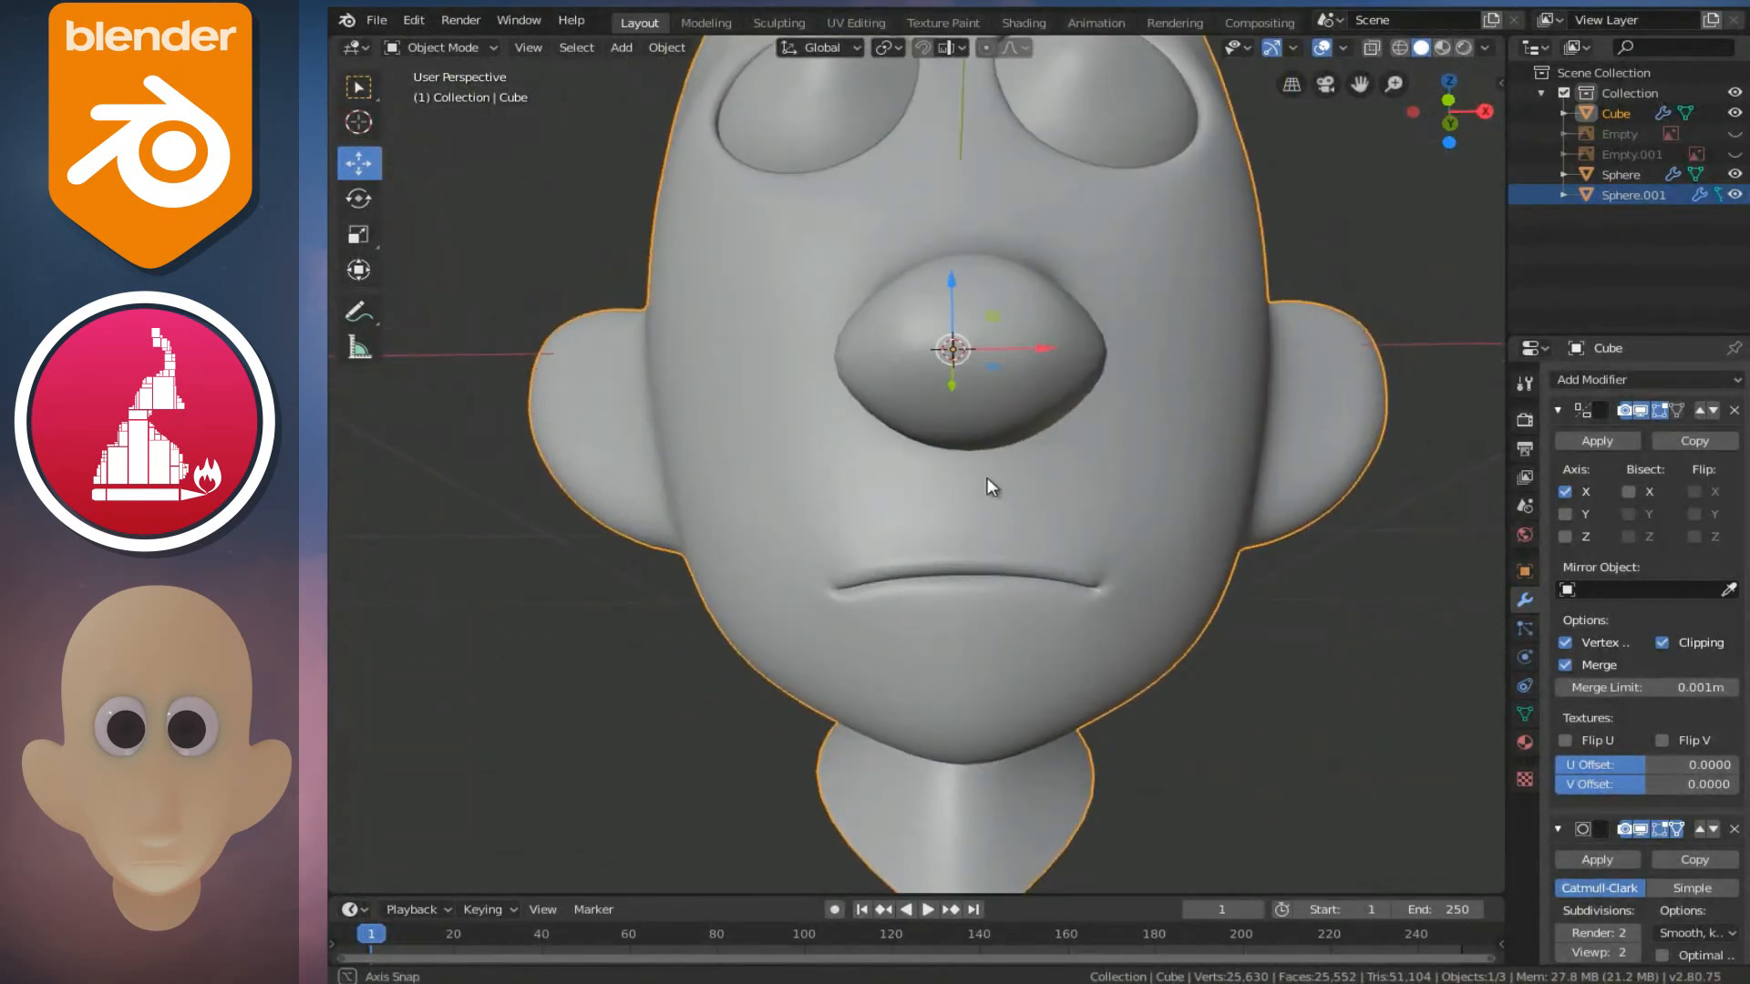
- Create a new material for the head and set its Base Color to a warm orange-yellow
middle_drag(987, 484, 1112, 449)
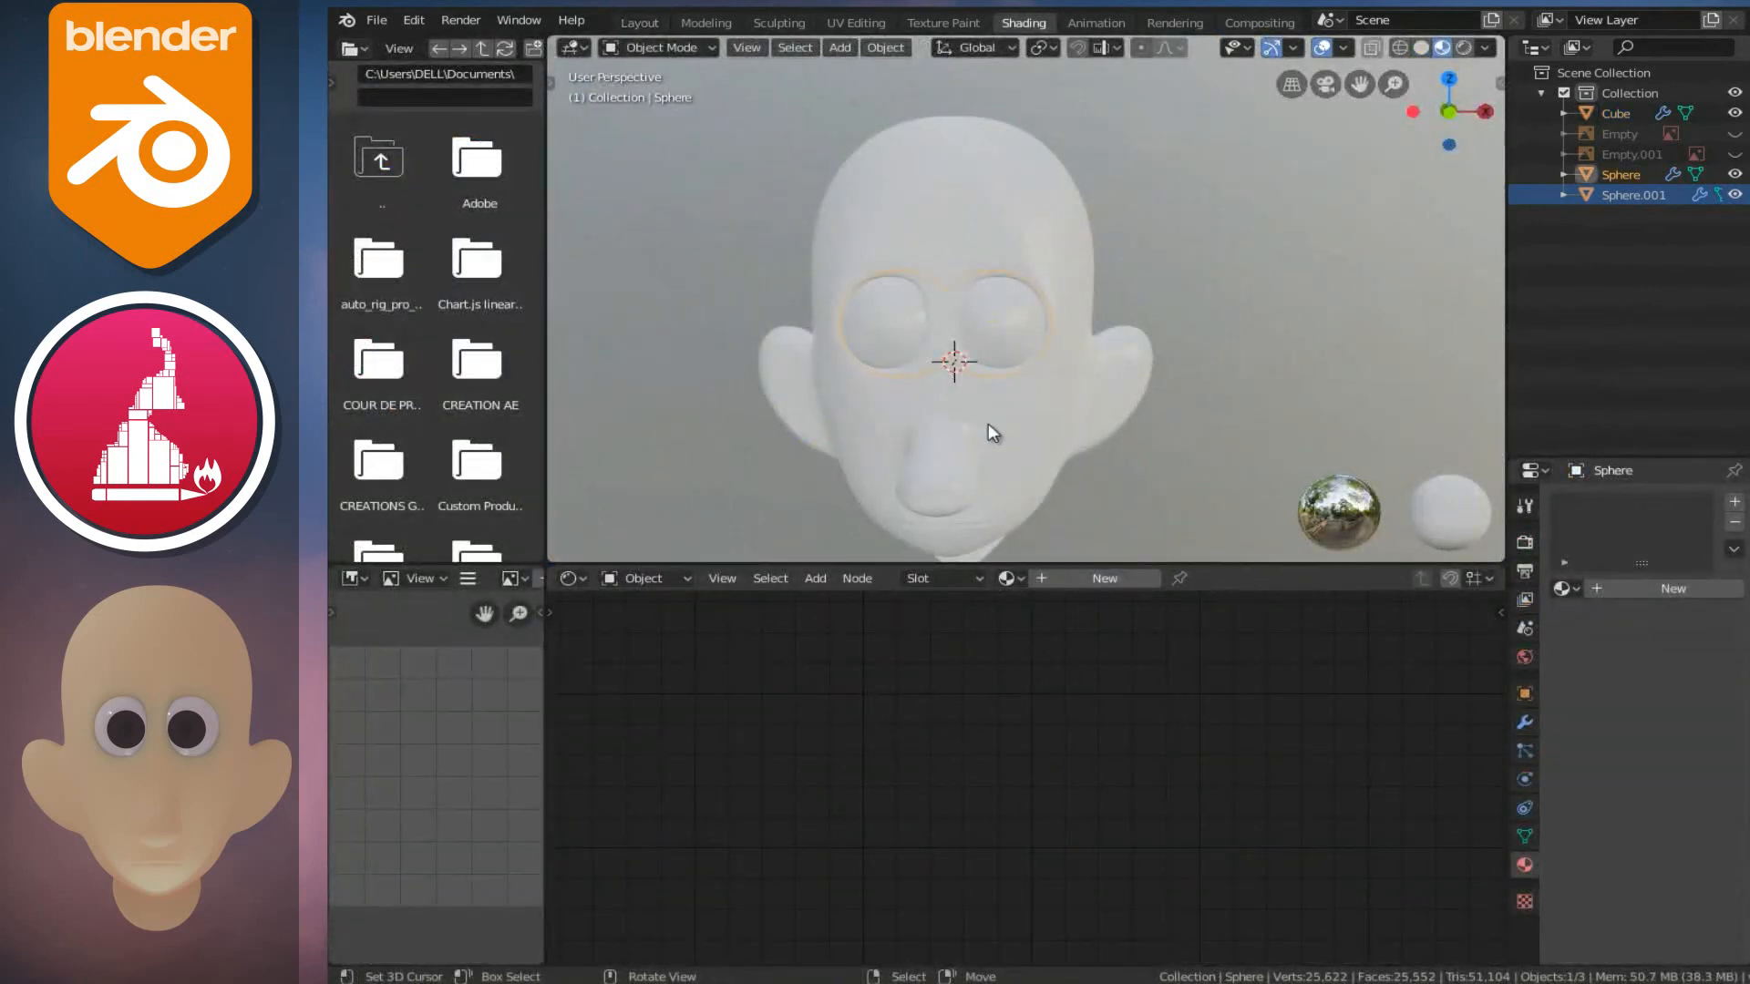
click(988, 423)
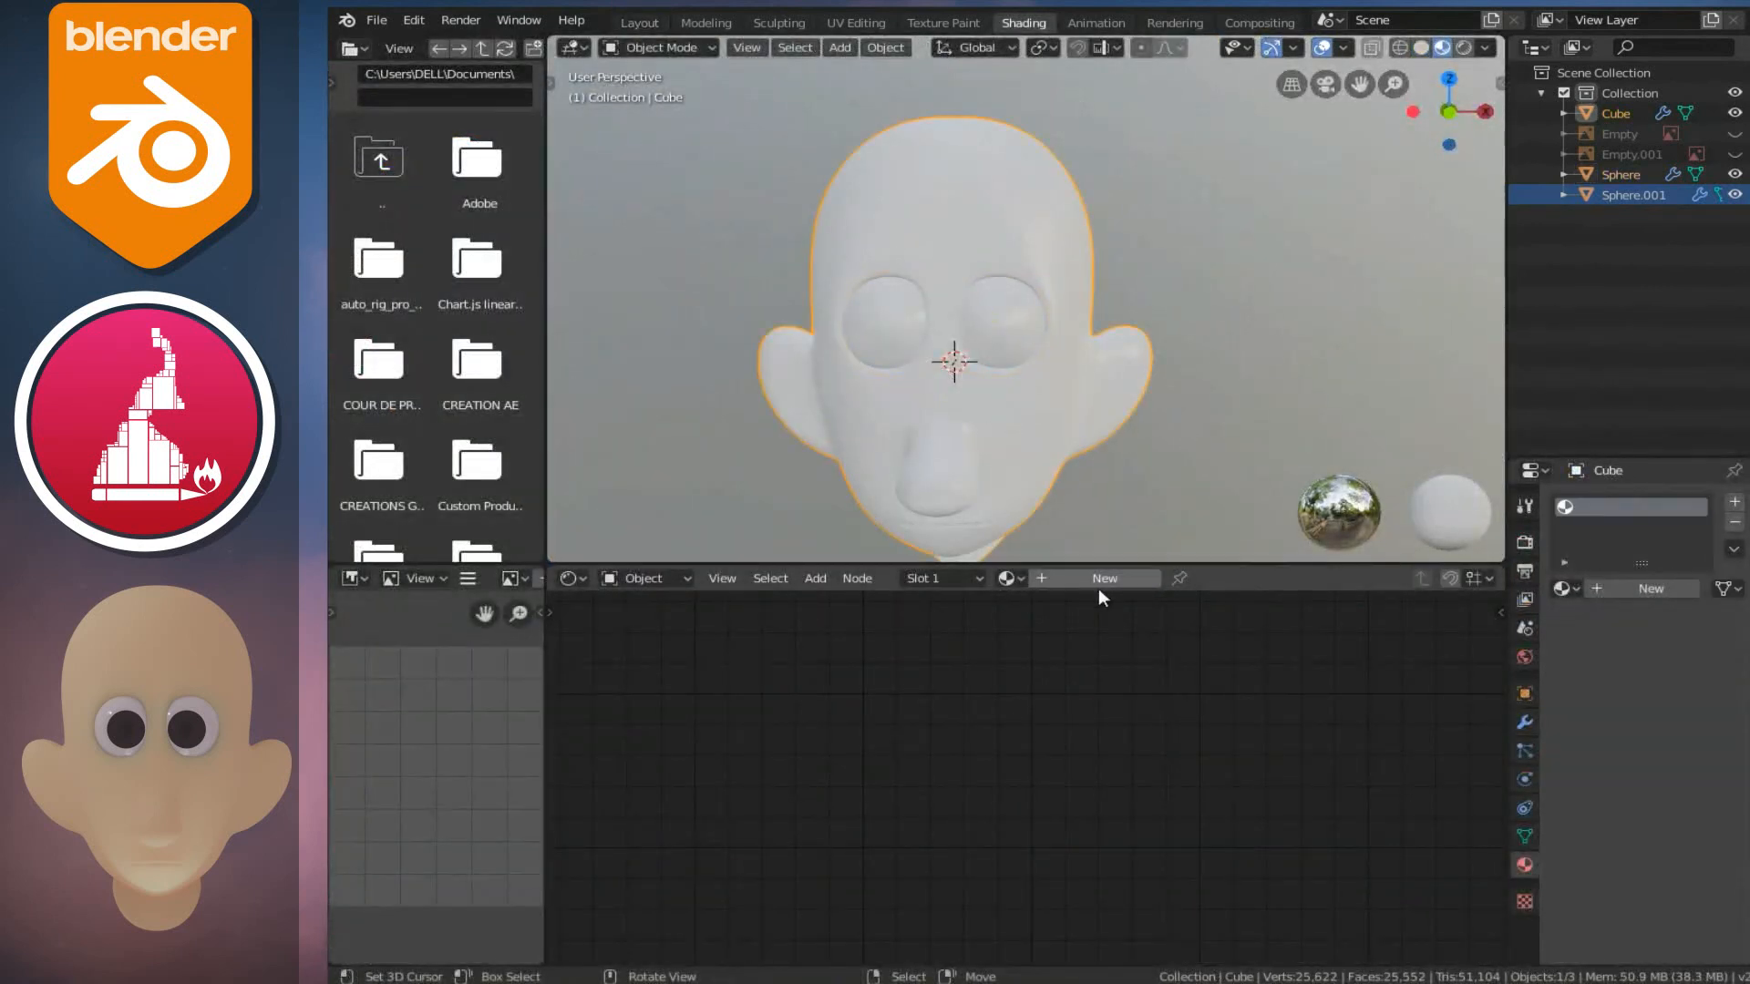
click(1103, 570)
middle_drag(1040, 656, 1075, 885)
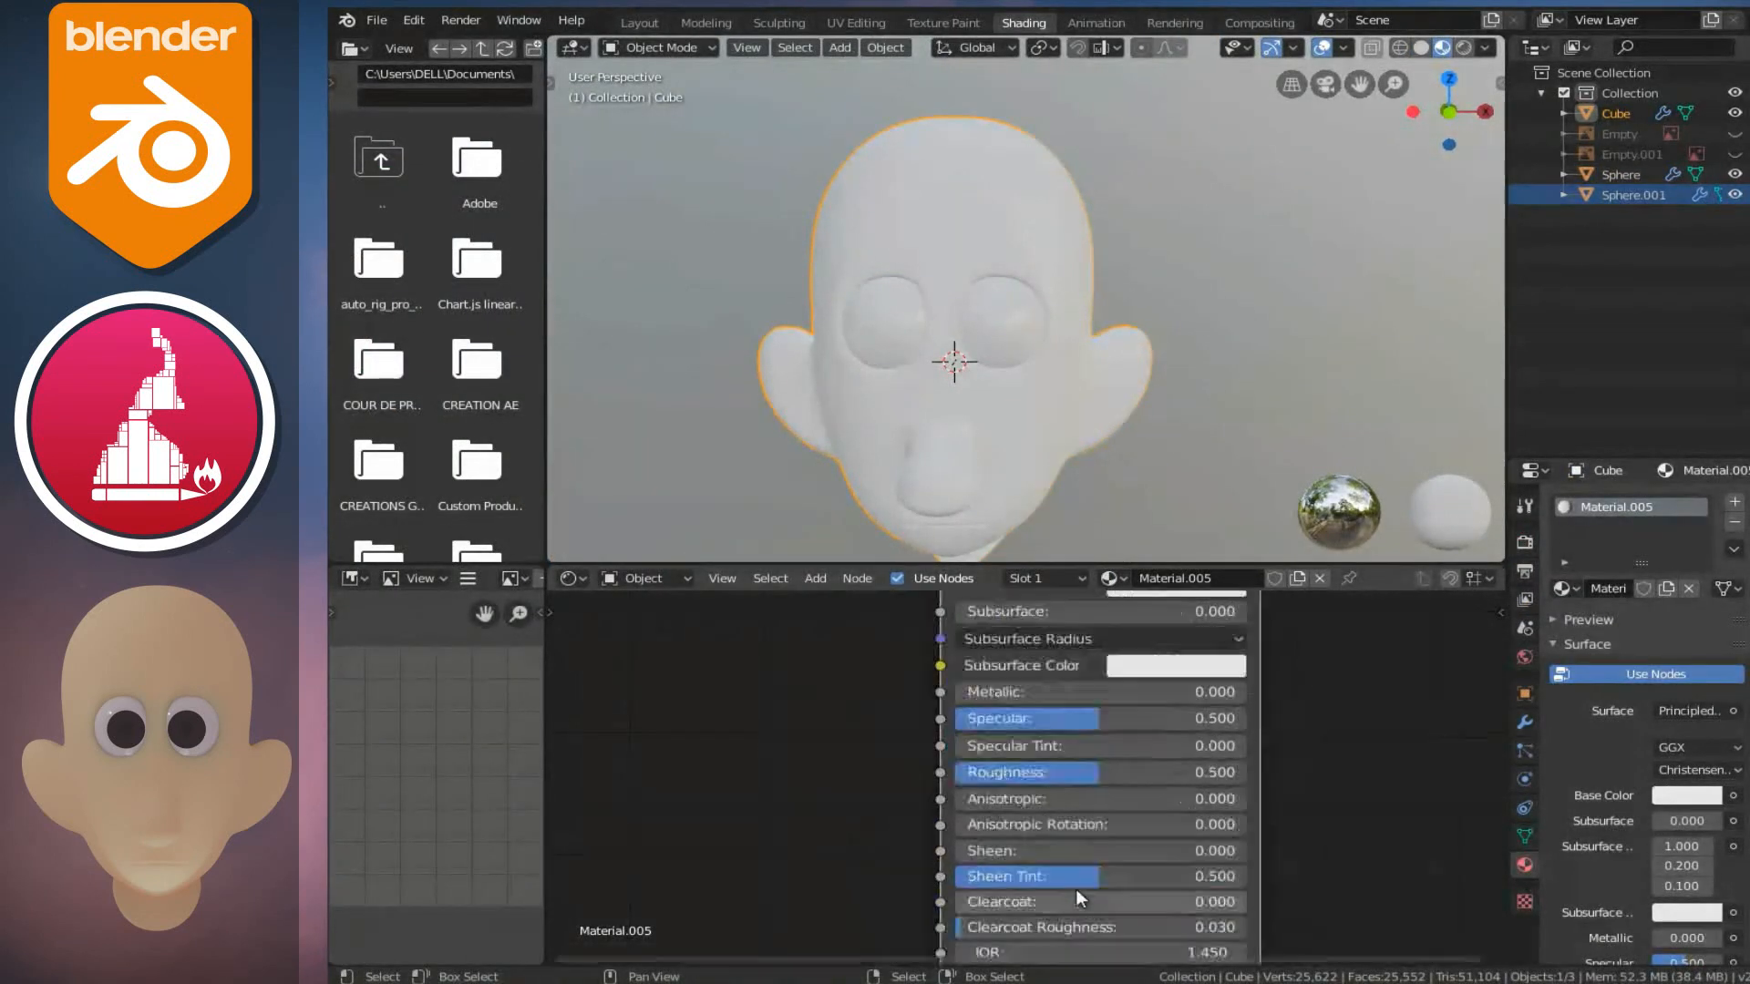
scroll(1074, 740, up, 1)
middle_drag(1071, 732, 1043, 795)
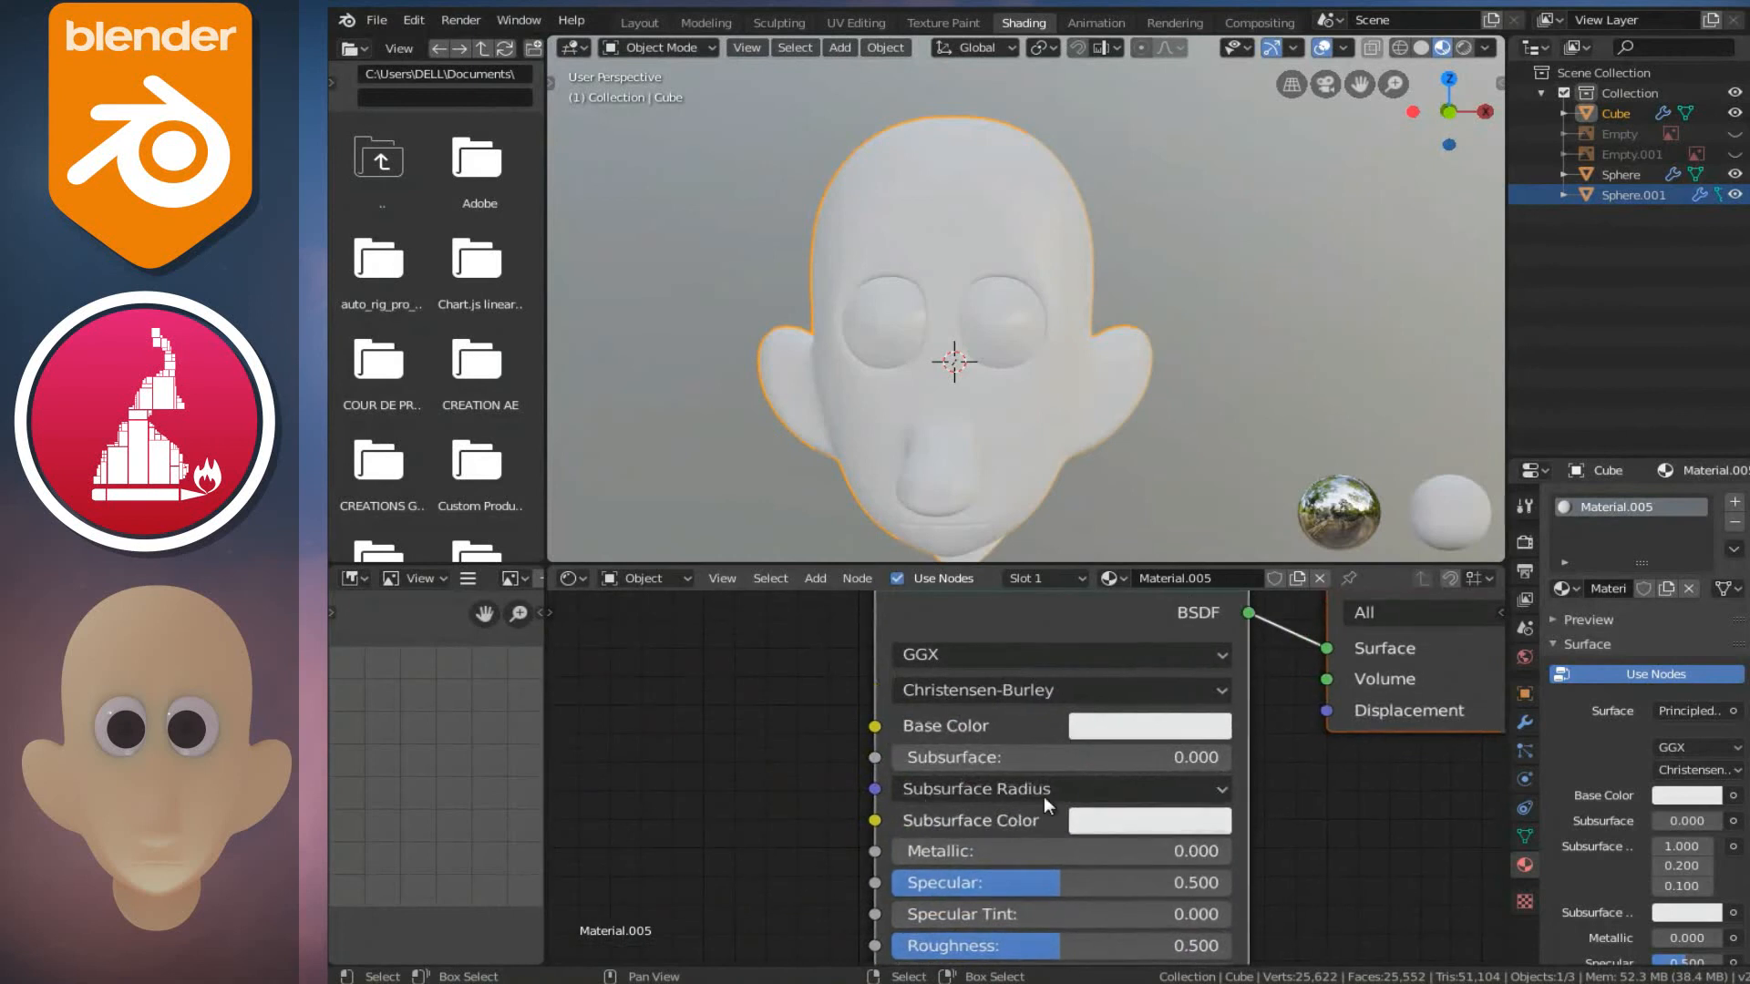
click(1118, 727)
mouse_move(1150, 490)
mouse_down()
mouse_move(1164, 471)
mouse_move(1143, 479)
mouse_up()
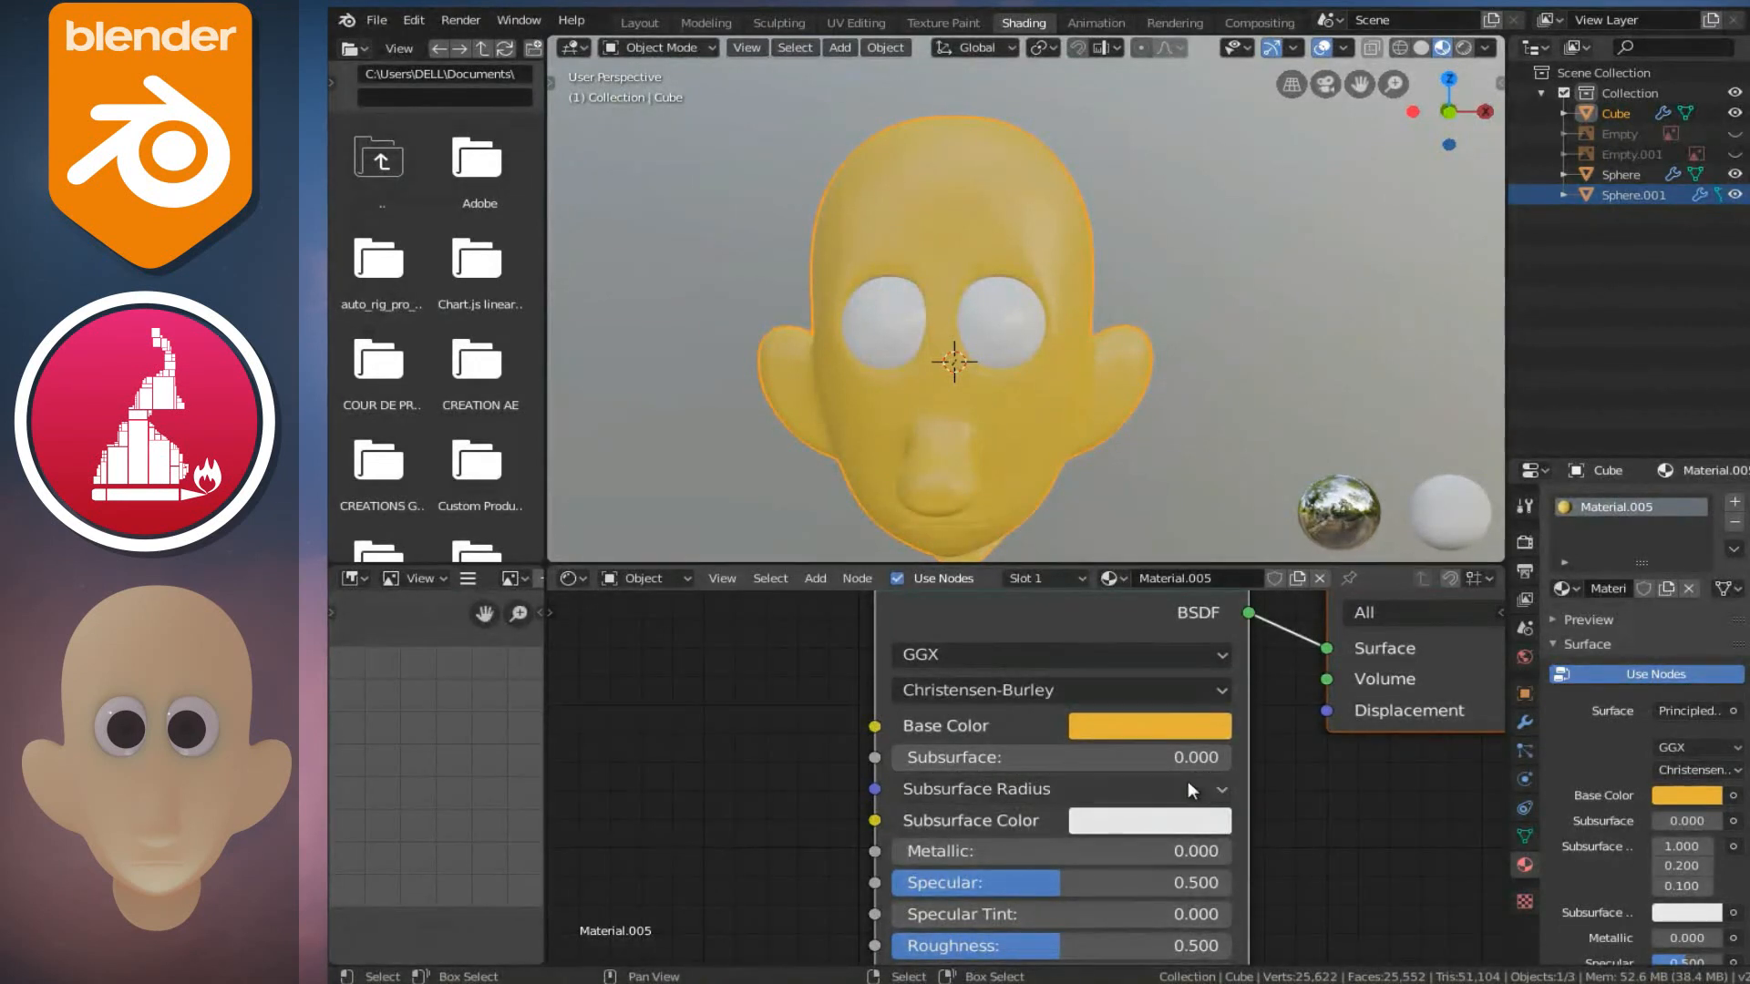
- Check the Eevee Screen Space Reflections and Refraction options, and set the head material's Subsurface to 0.327
click(1527, 539)
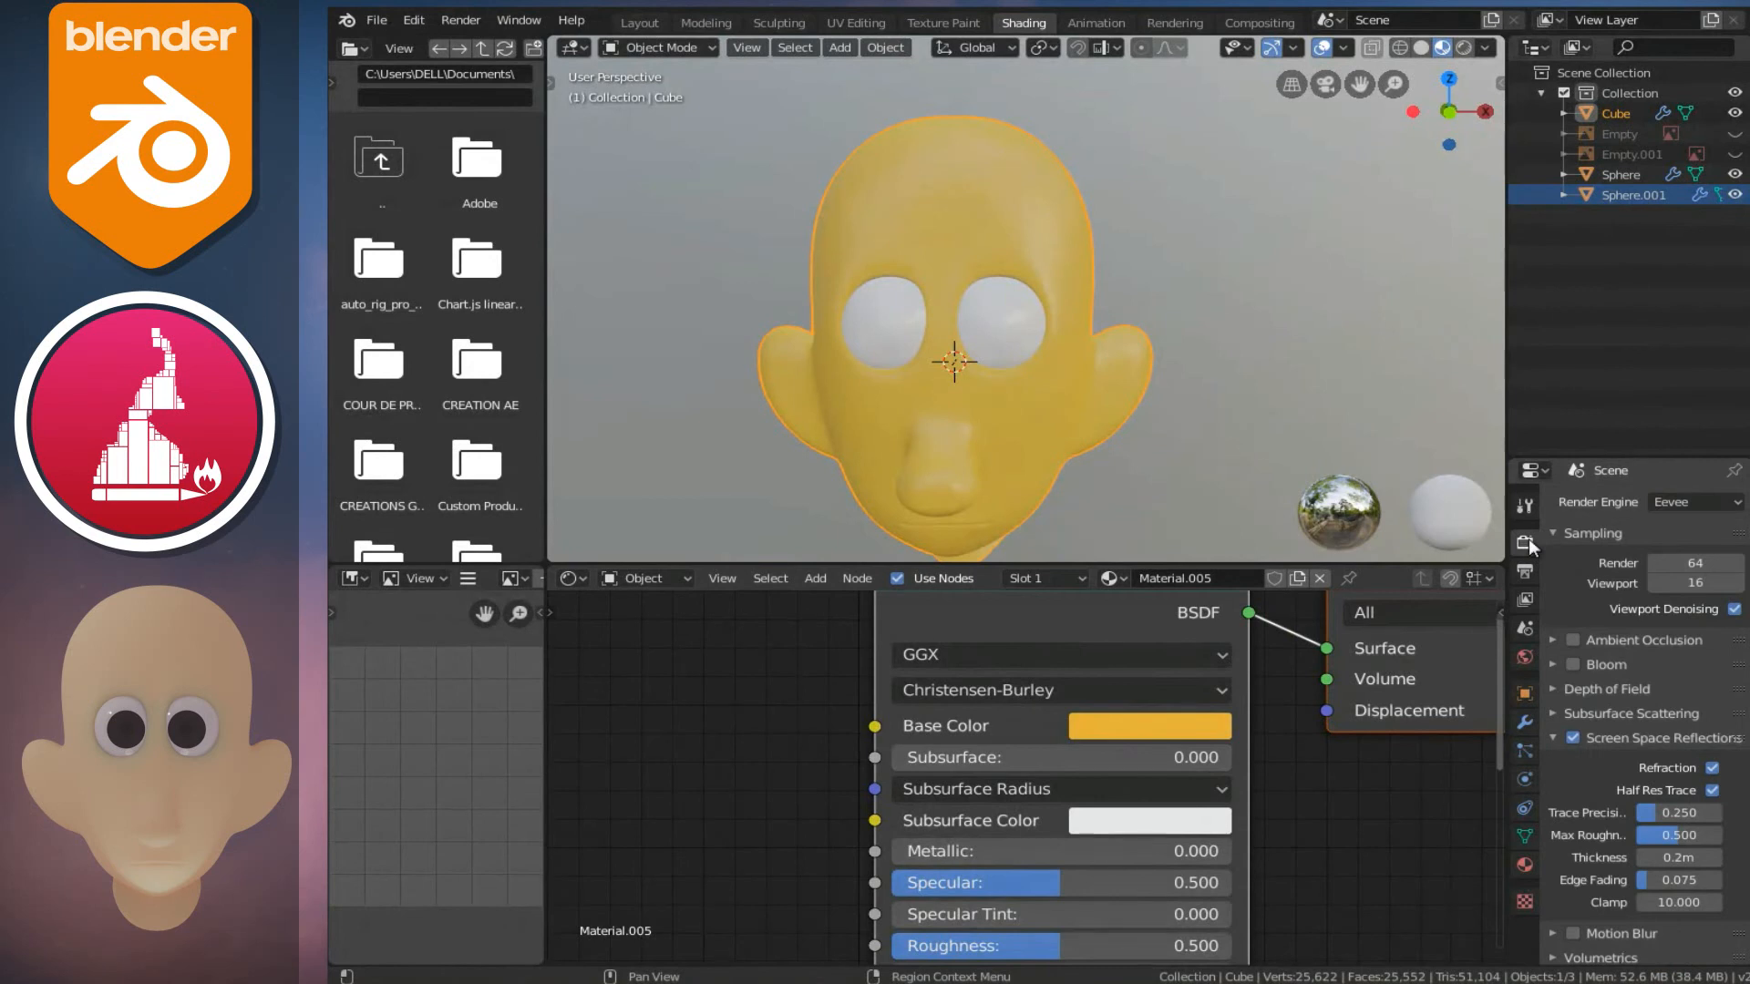
click(1571, 738)
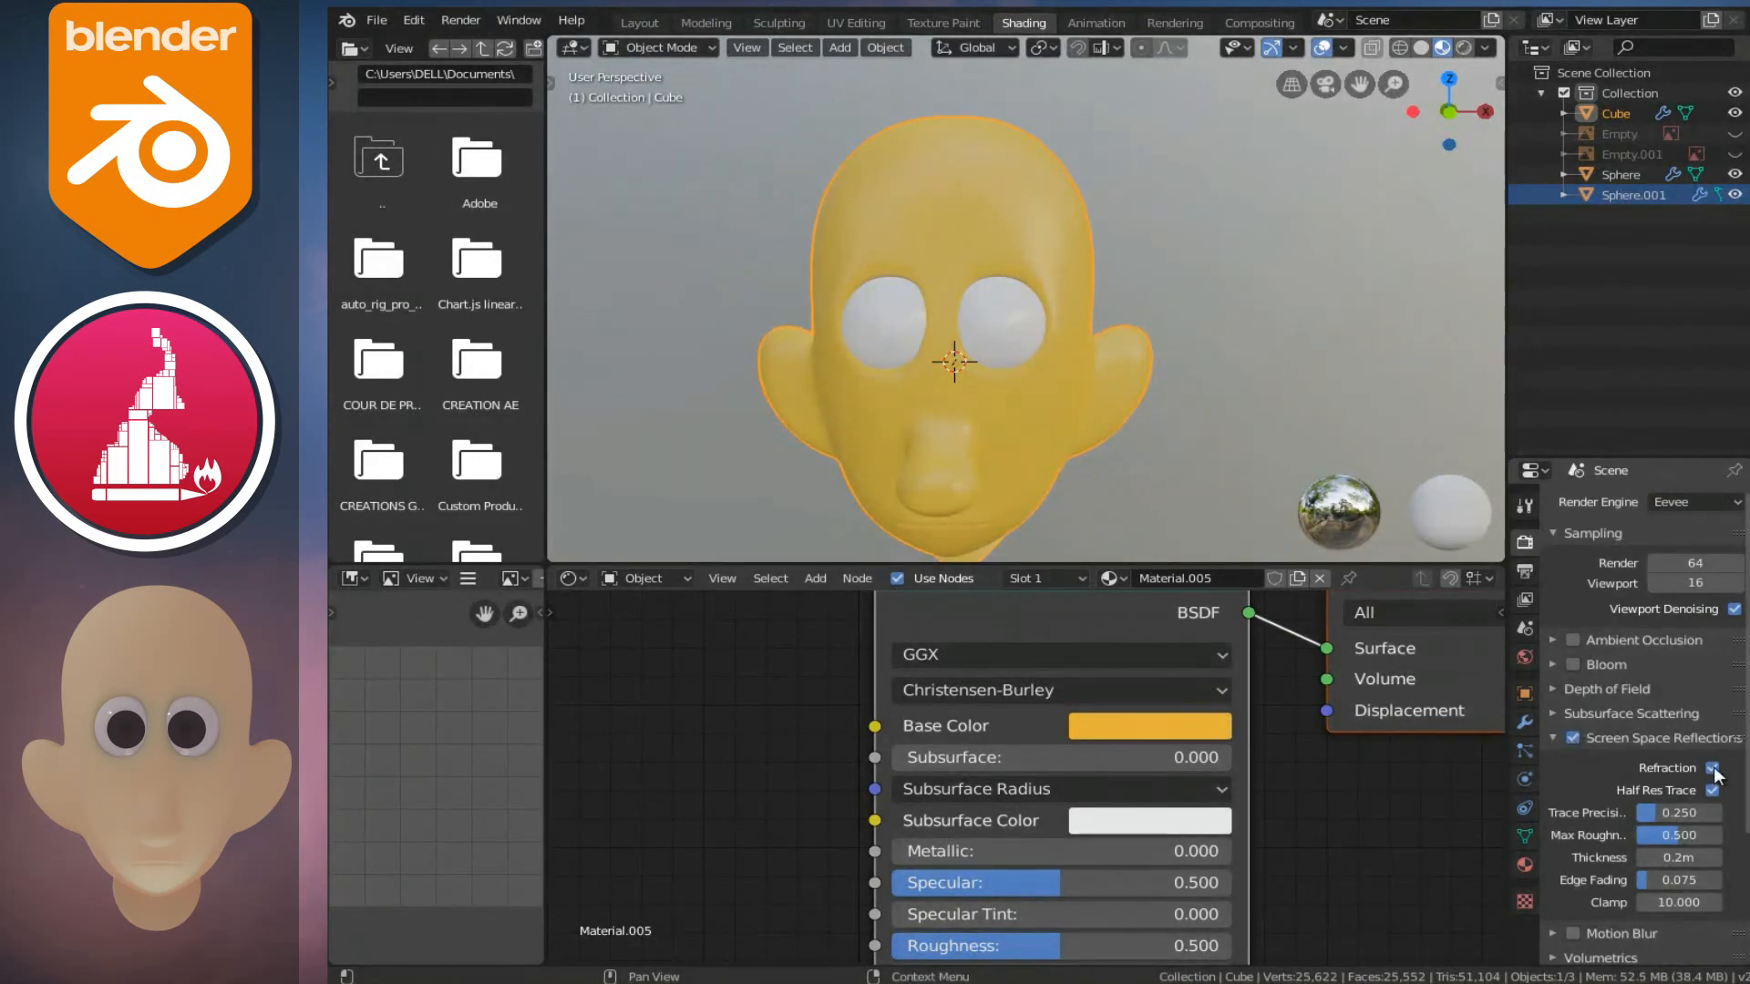
drag(959, 764, 1059, 757)
drag(964, 757, 1017, 762)
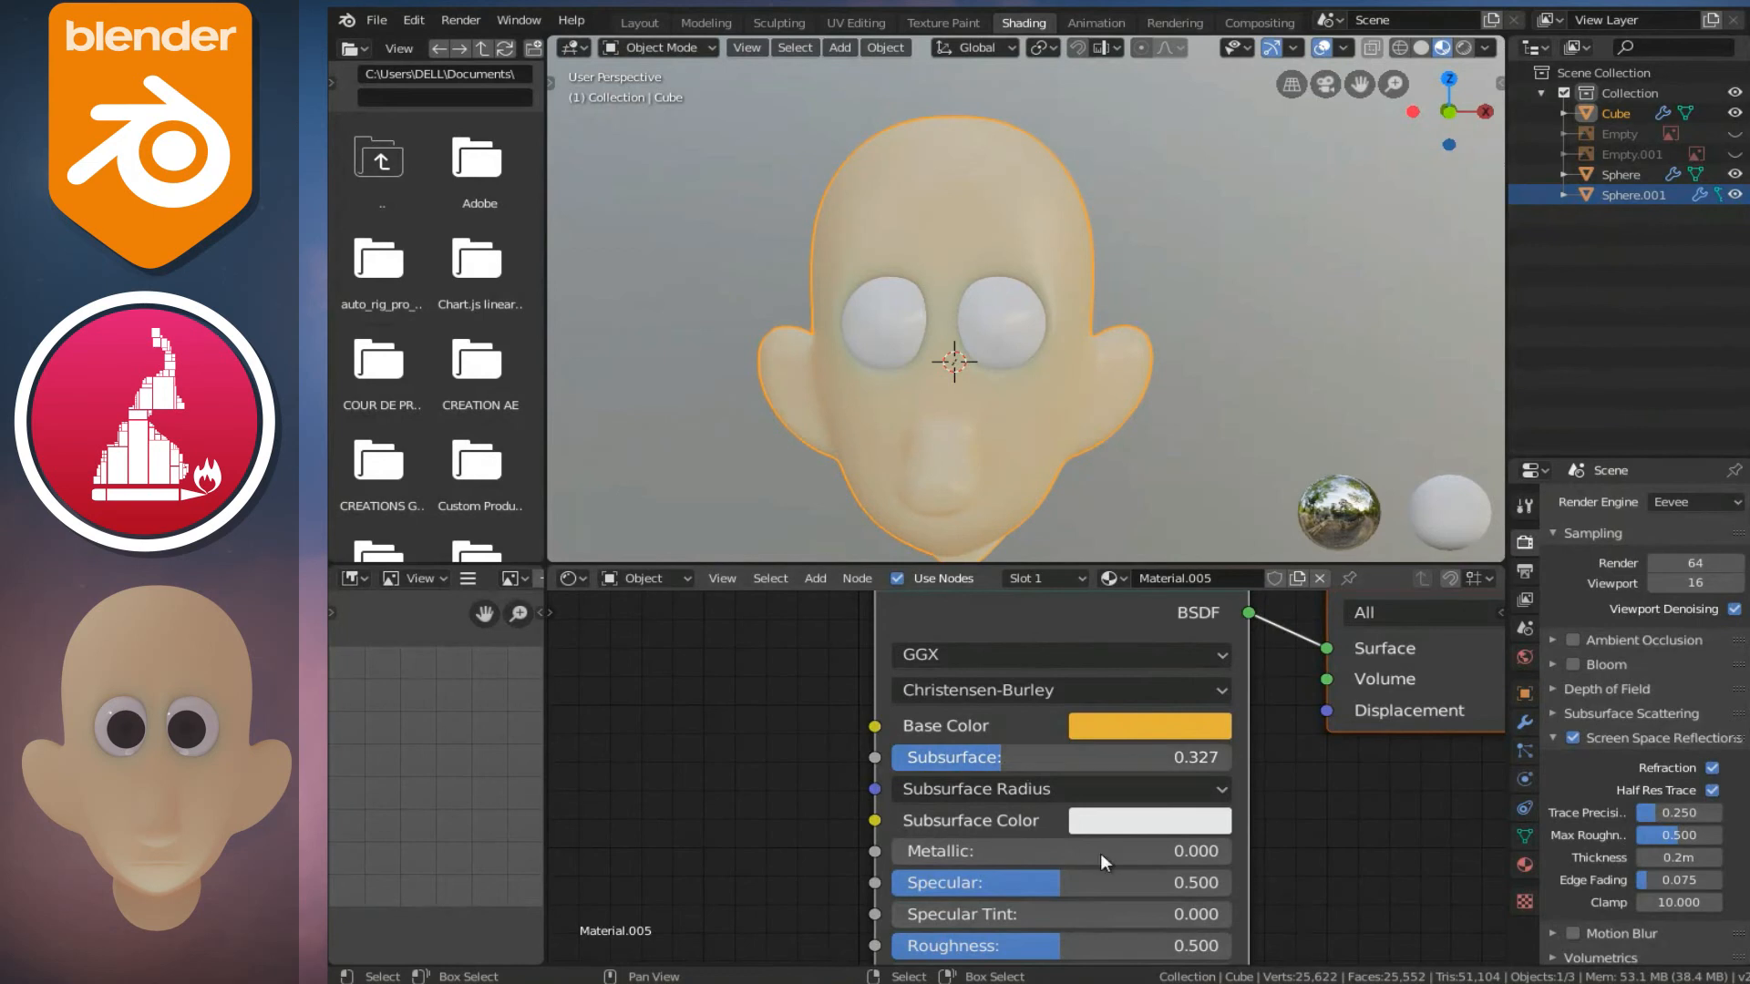
- Increase the Roughness of the head's skin material above 0.500
middle_drag(1037, 871, 1033, 773)
drag(1030, 844, 1125, 842)
middle_drag(953, 364, 1062, 368)
- Give the outer eye sphere a new glass-like material with Roughness 0.000 and Transmission 1.000
click(1044, 325)
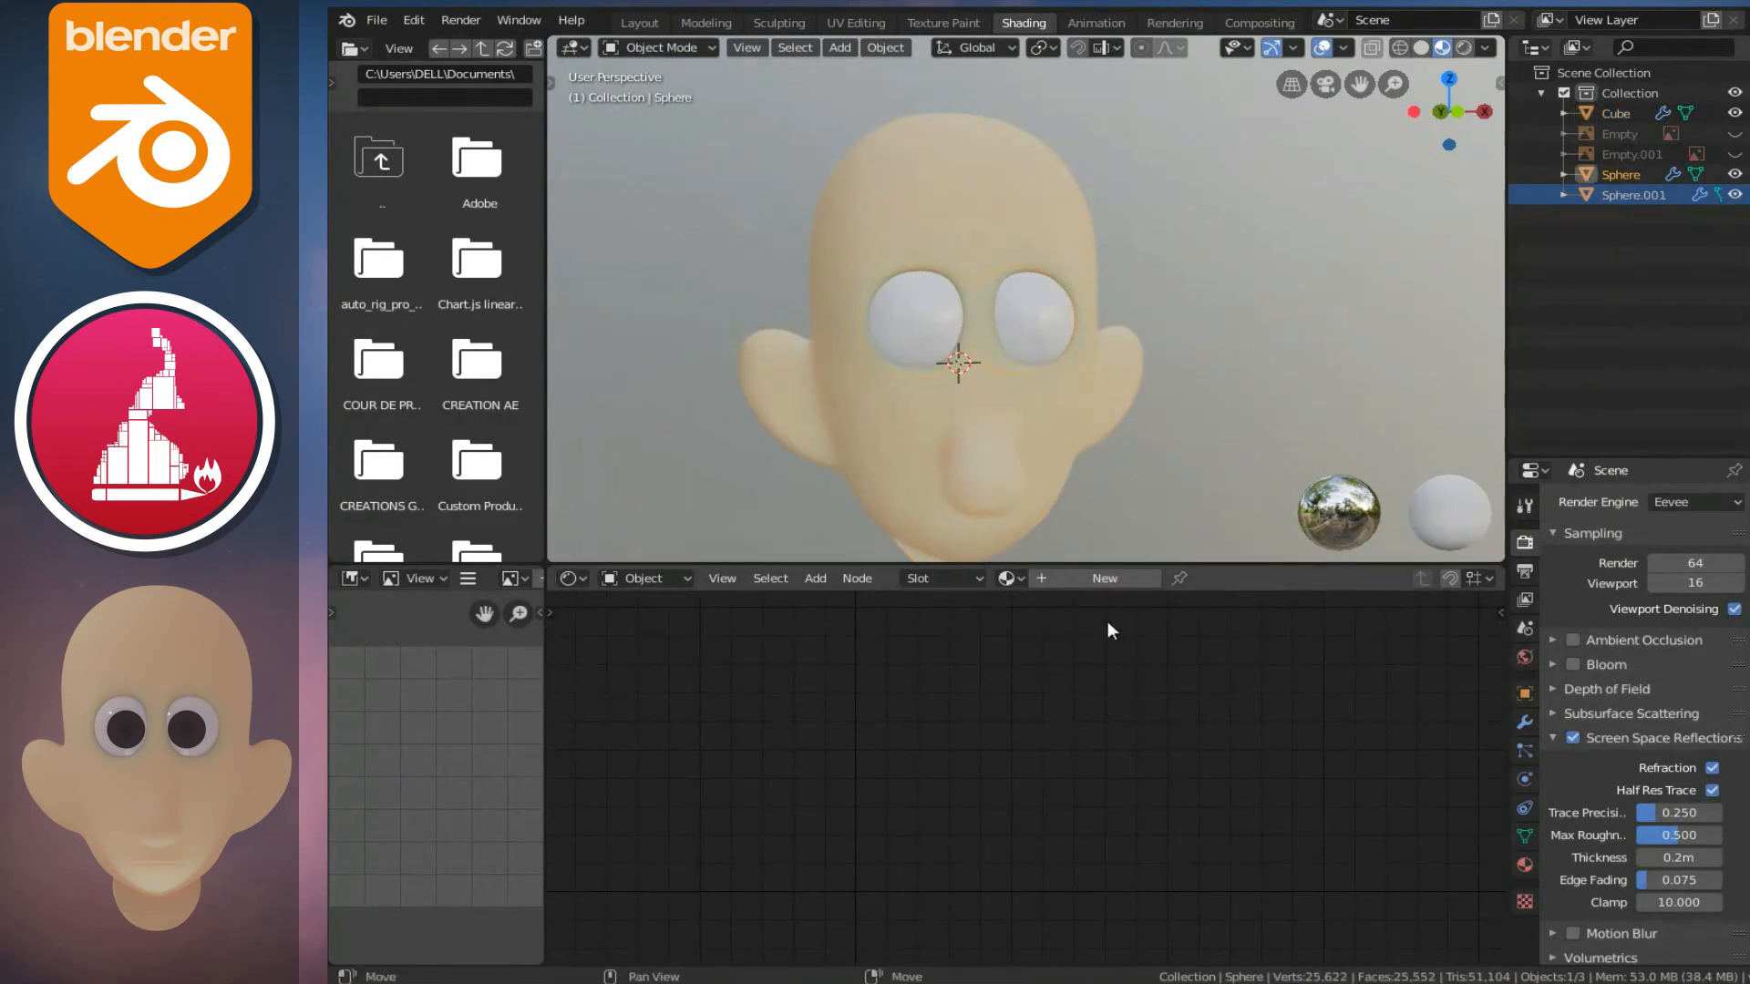
click(1114, 578)
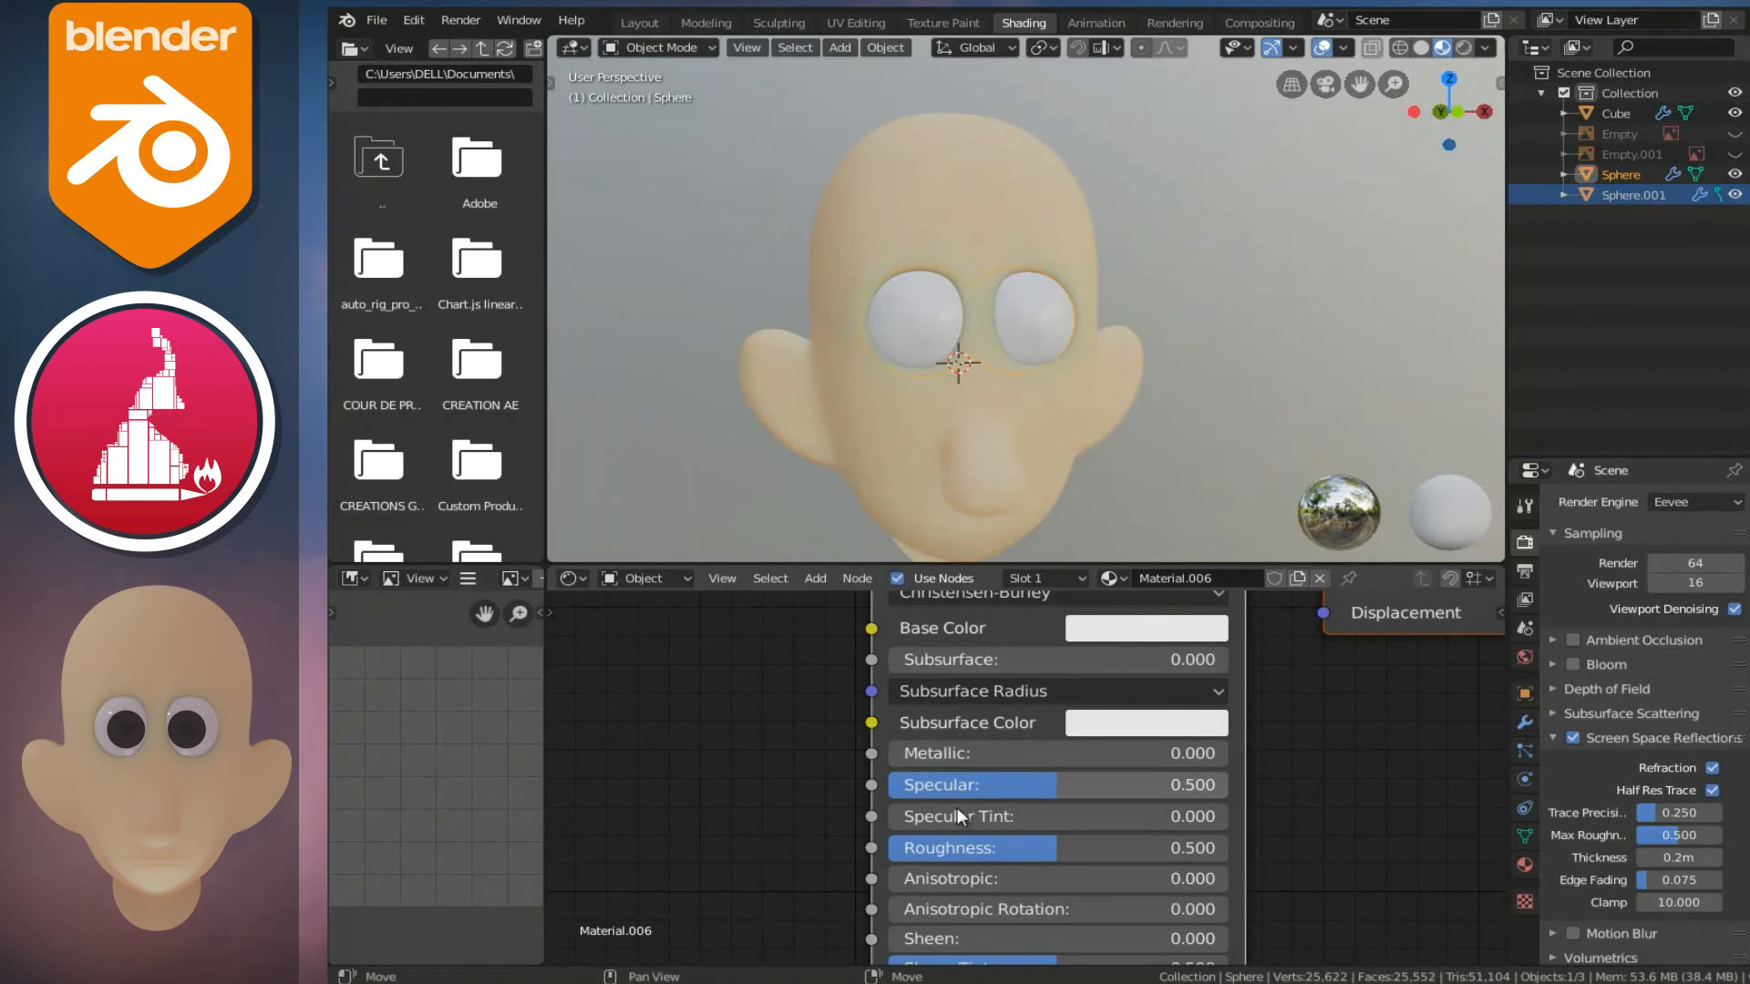
drag(1029, 846, 751, 855)
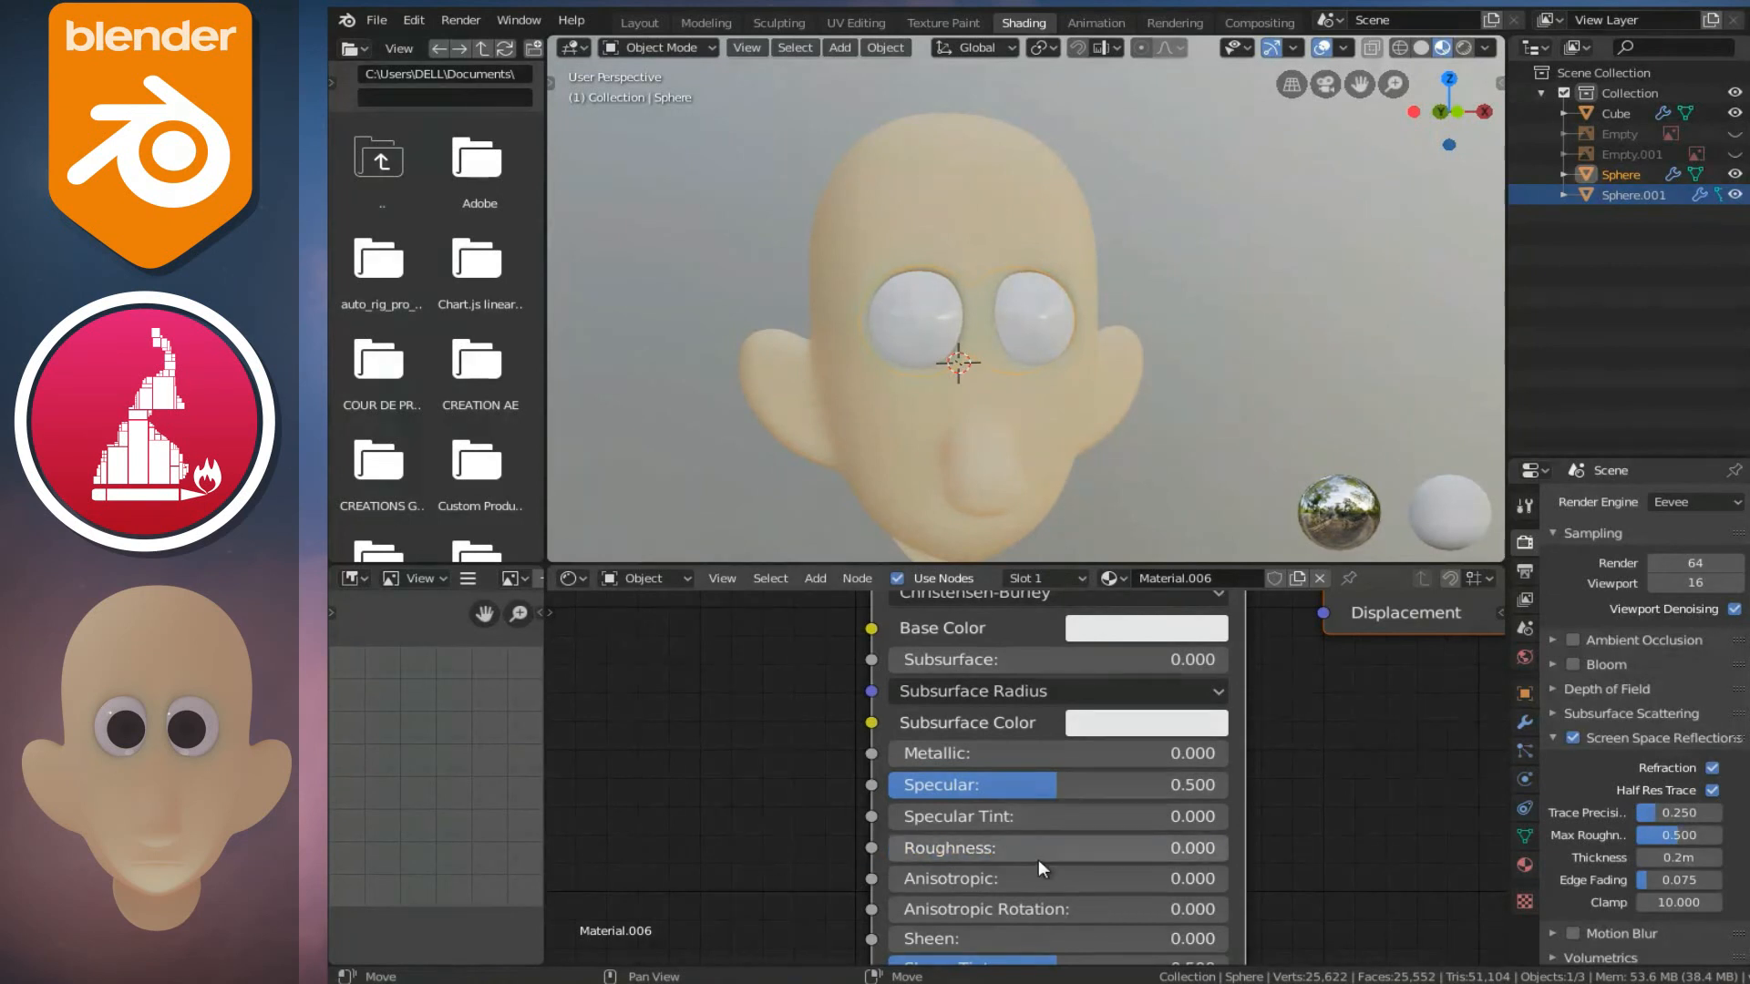
scroll(1039, 861, down, 1)
middle_drag(1097, 871, 1092, 715)
scroll(1090, 802, up, 2)
middle_drag(1091, 829, 1098, 699)
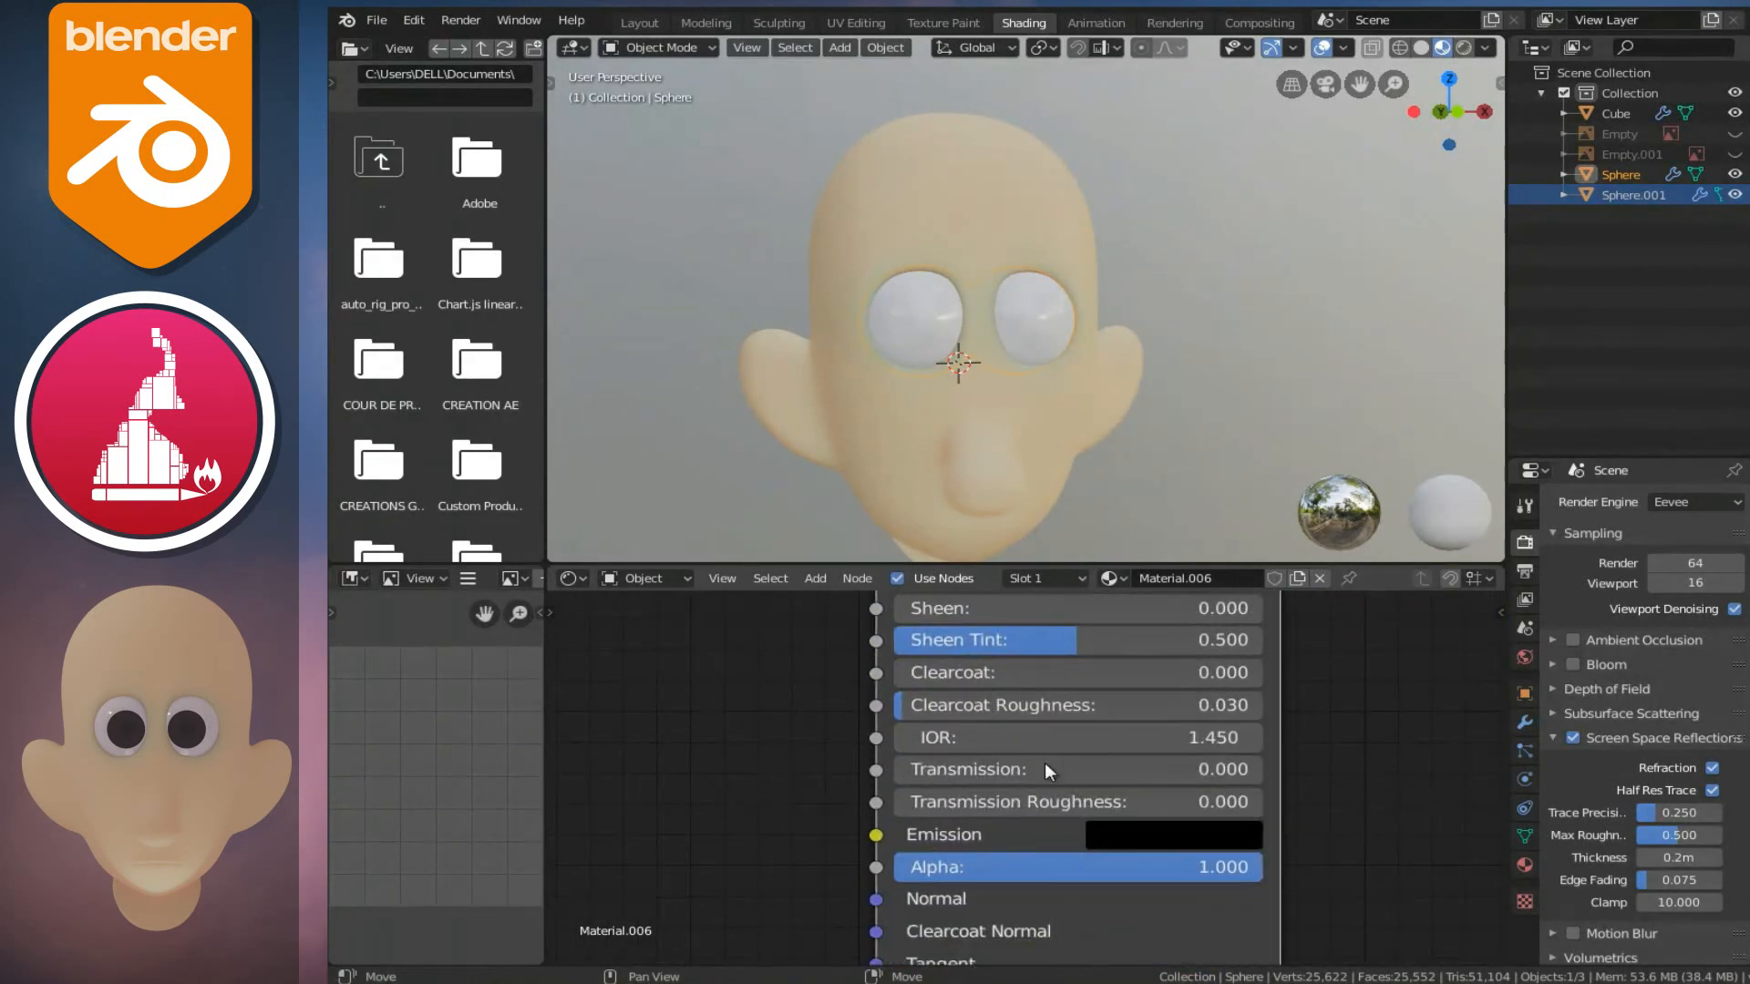
drag(1039, 769, 1385, 751)
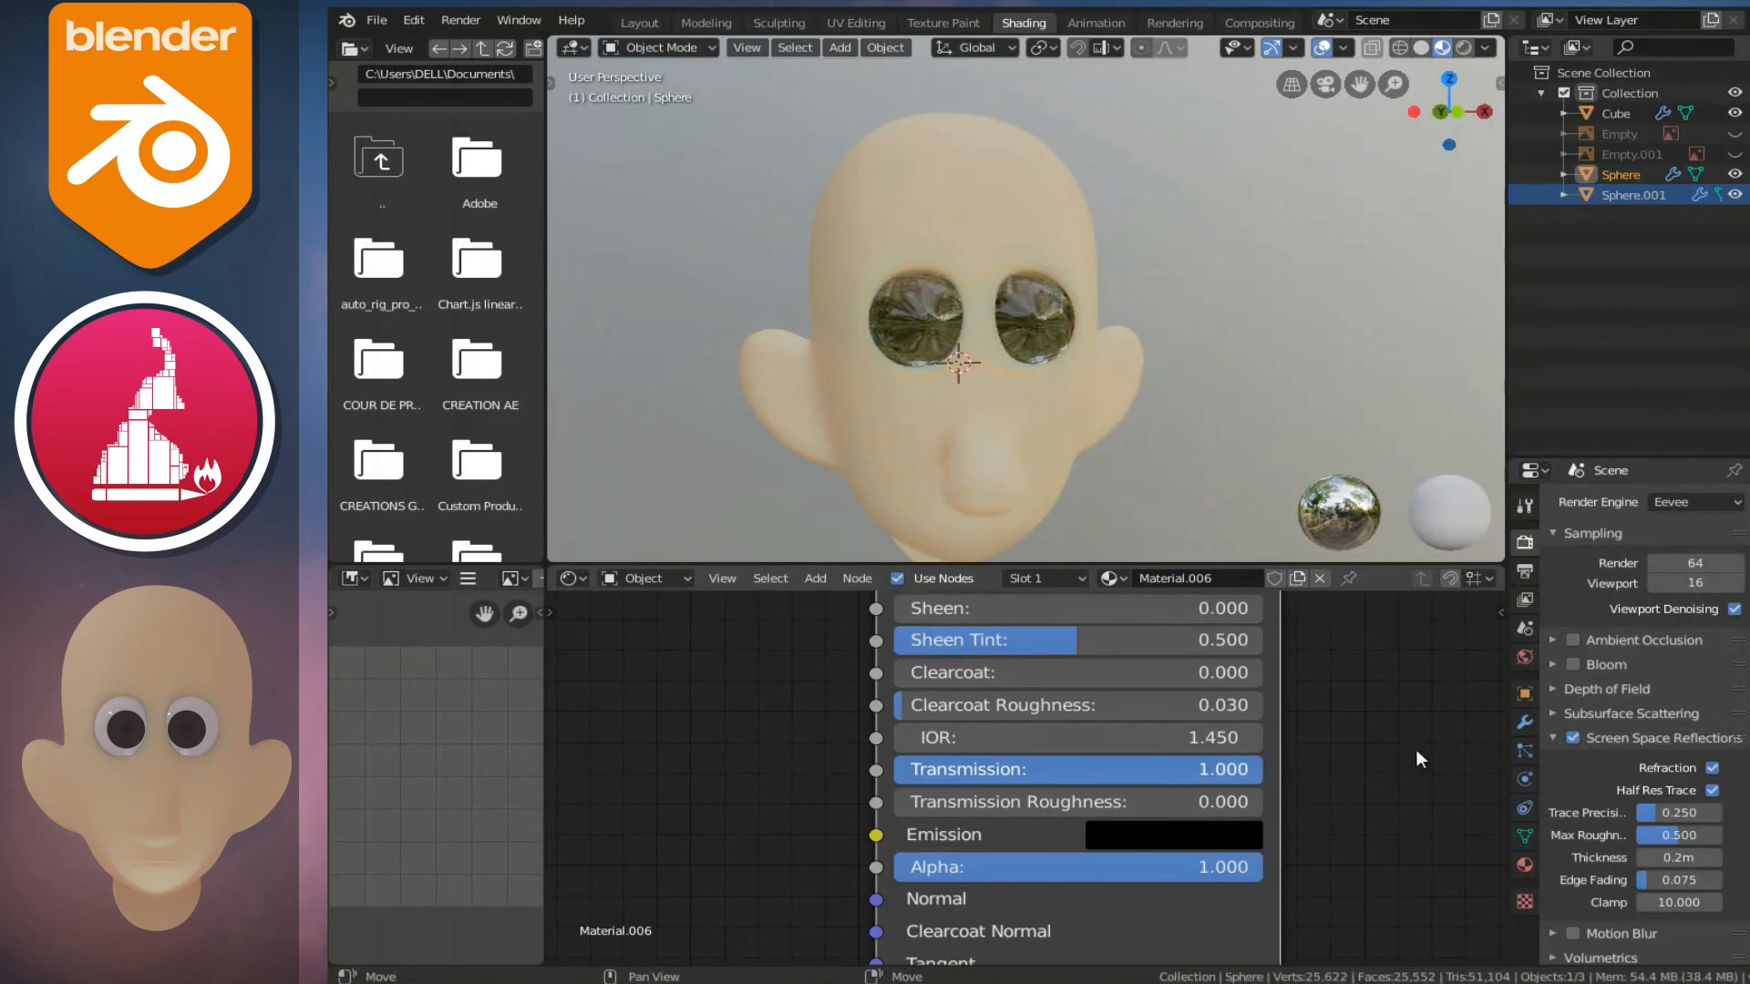
- Enable Screen Space Refraction in the outer eye material's settings and inspect the eyes up close
click(1524, 863)
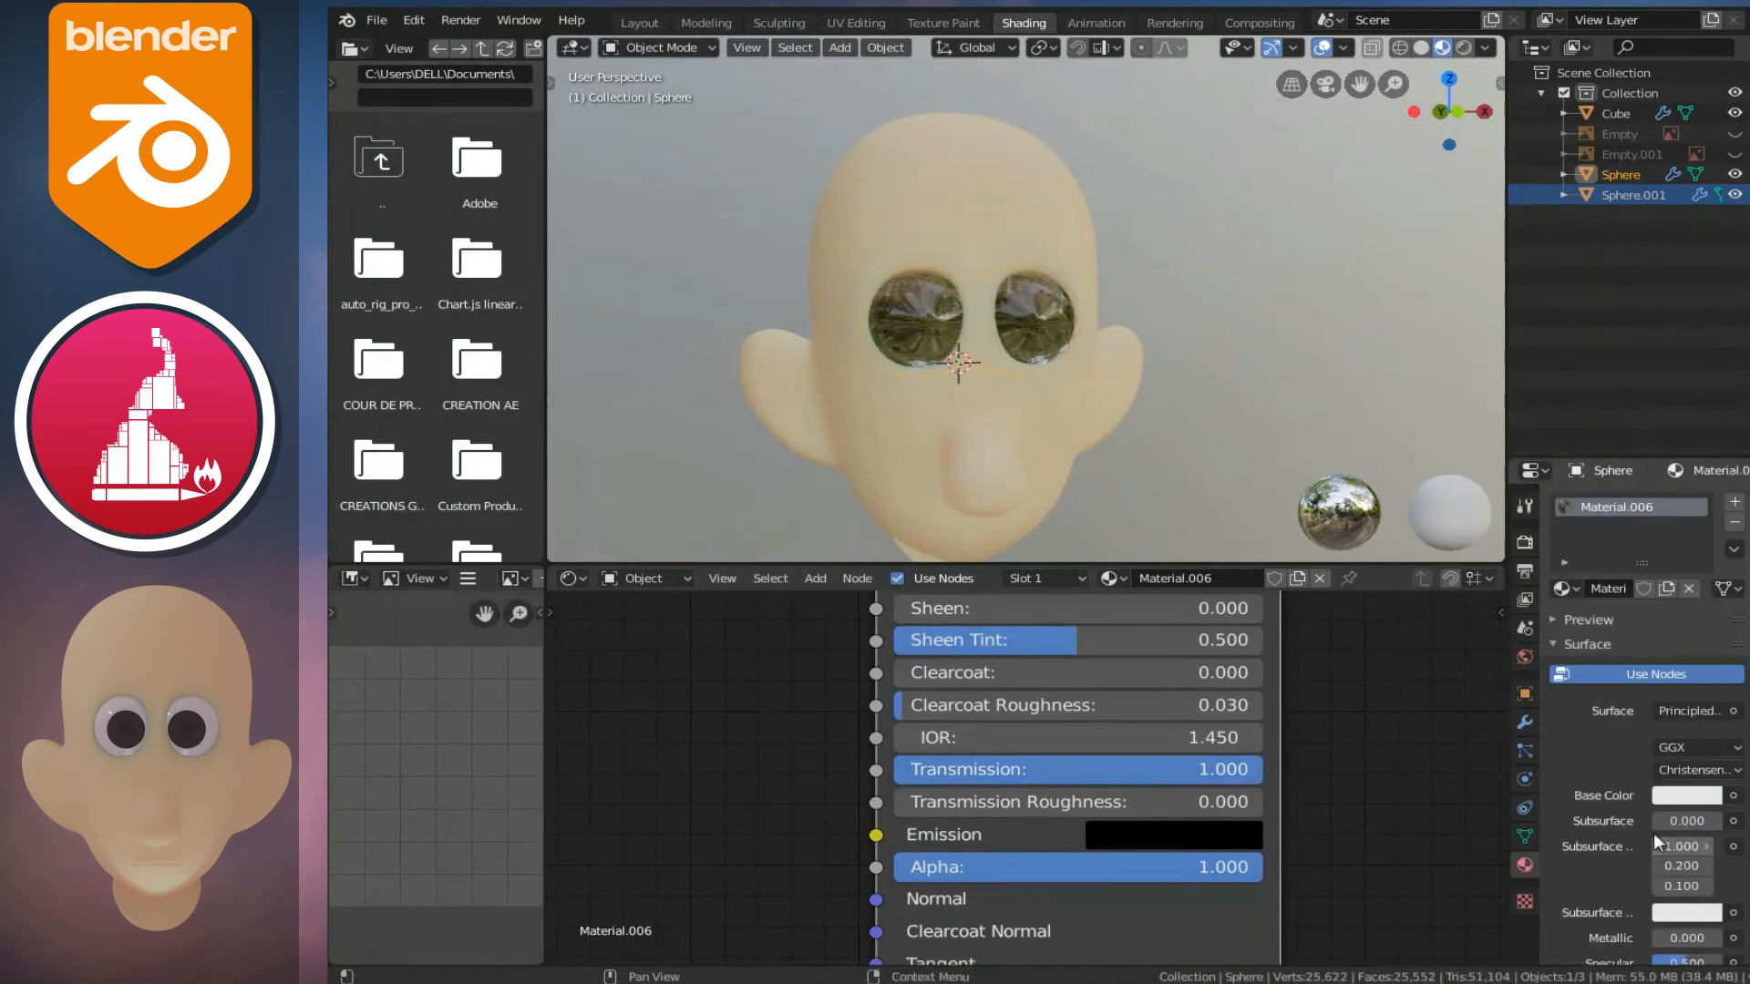
scroll(1653, 821, down, 15)
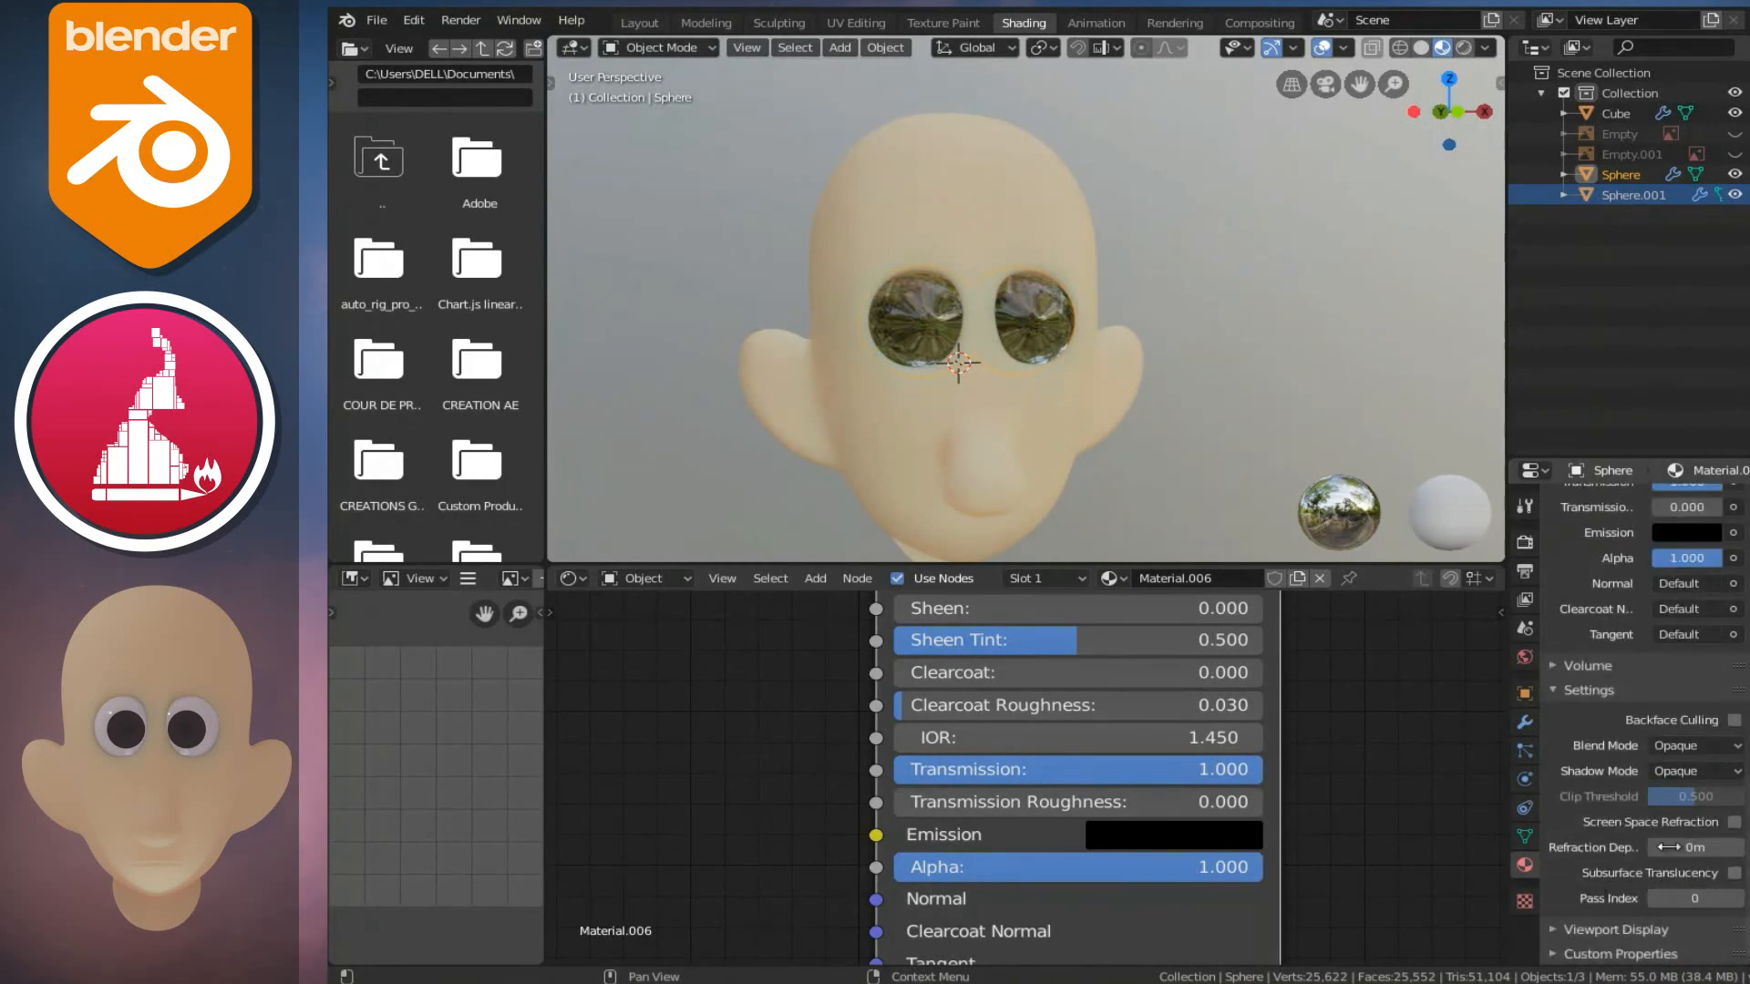
click(1735, 823)
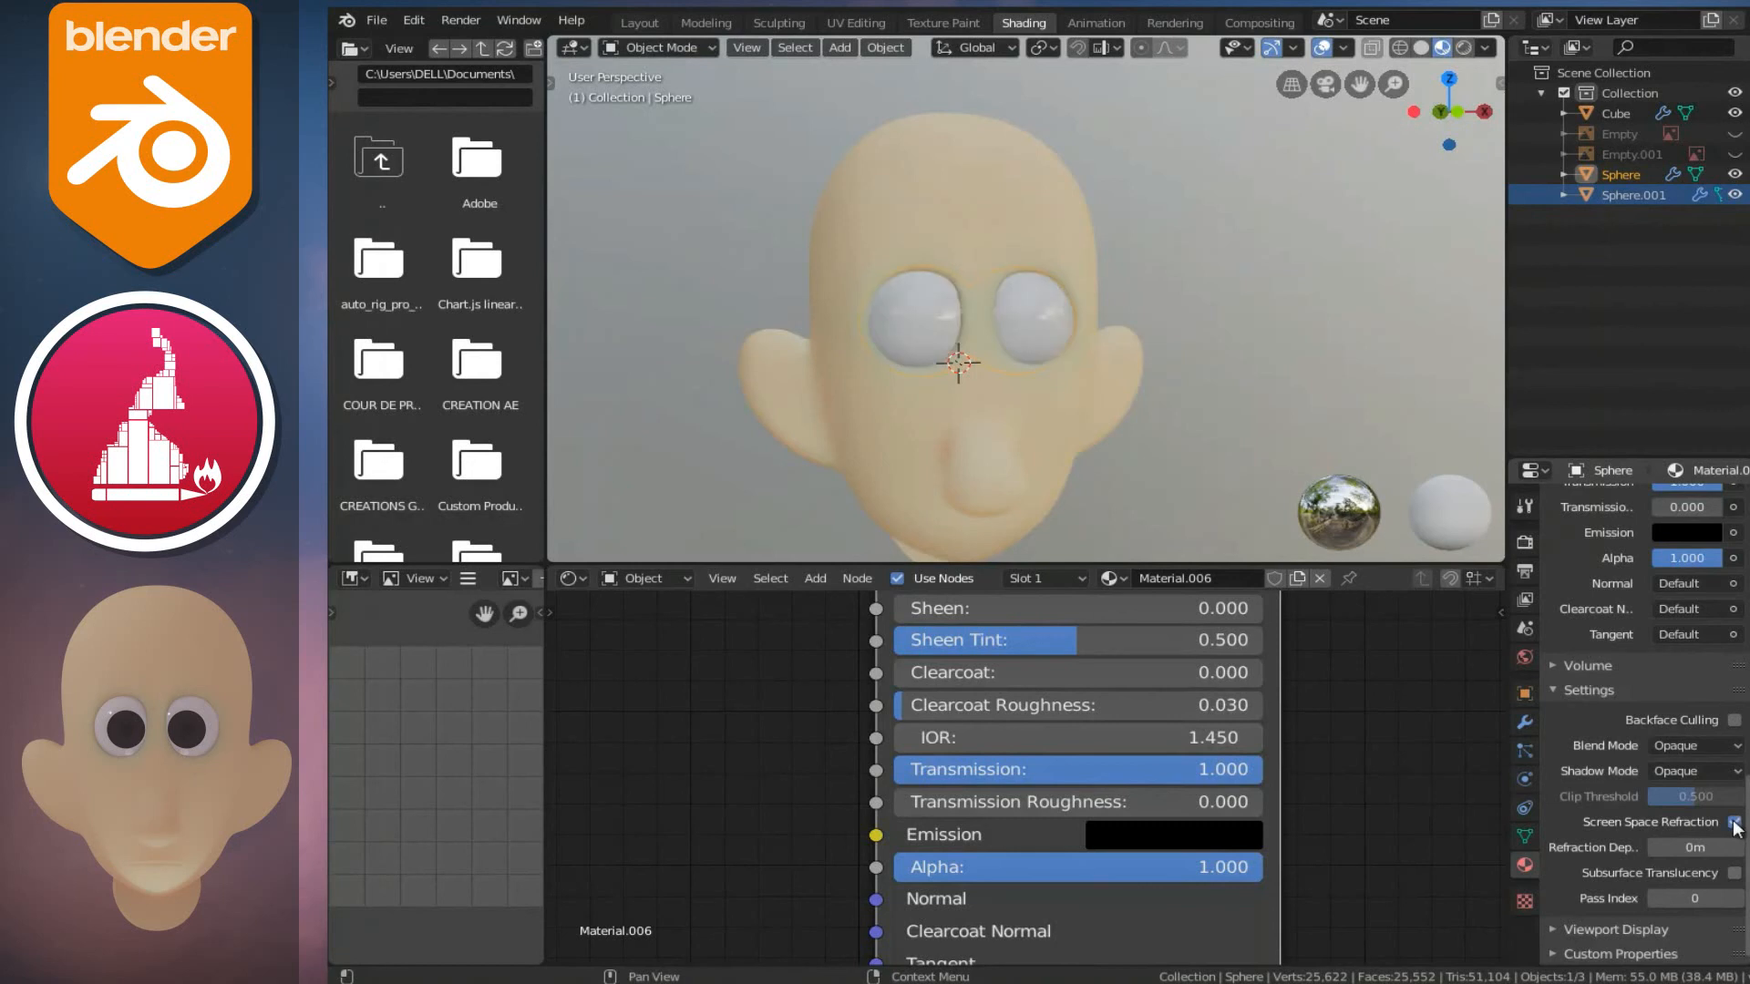
scroll(970, 294, up, 3)
middle_drag(971, 294, 916, 294)
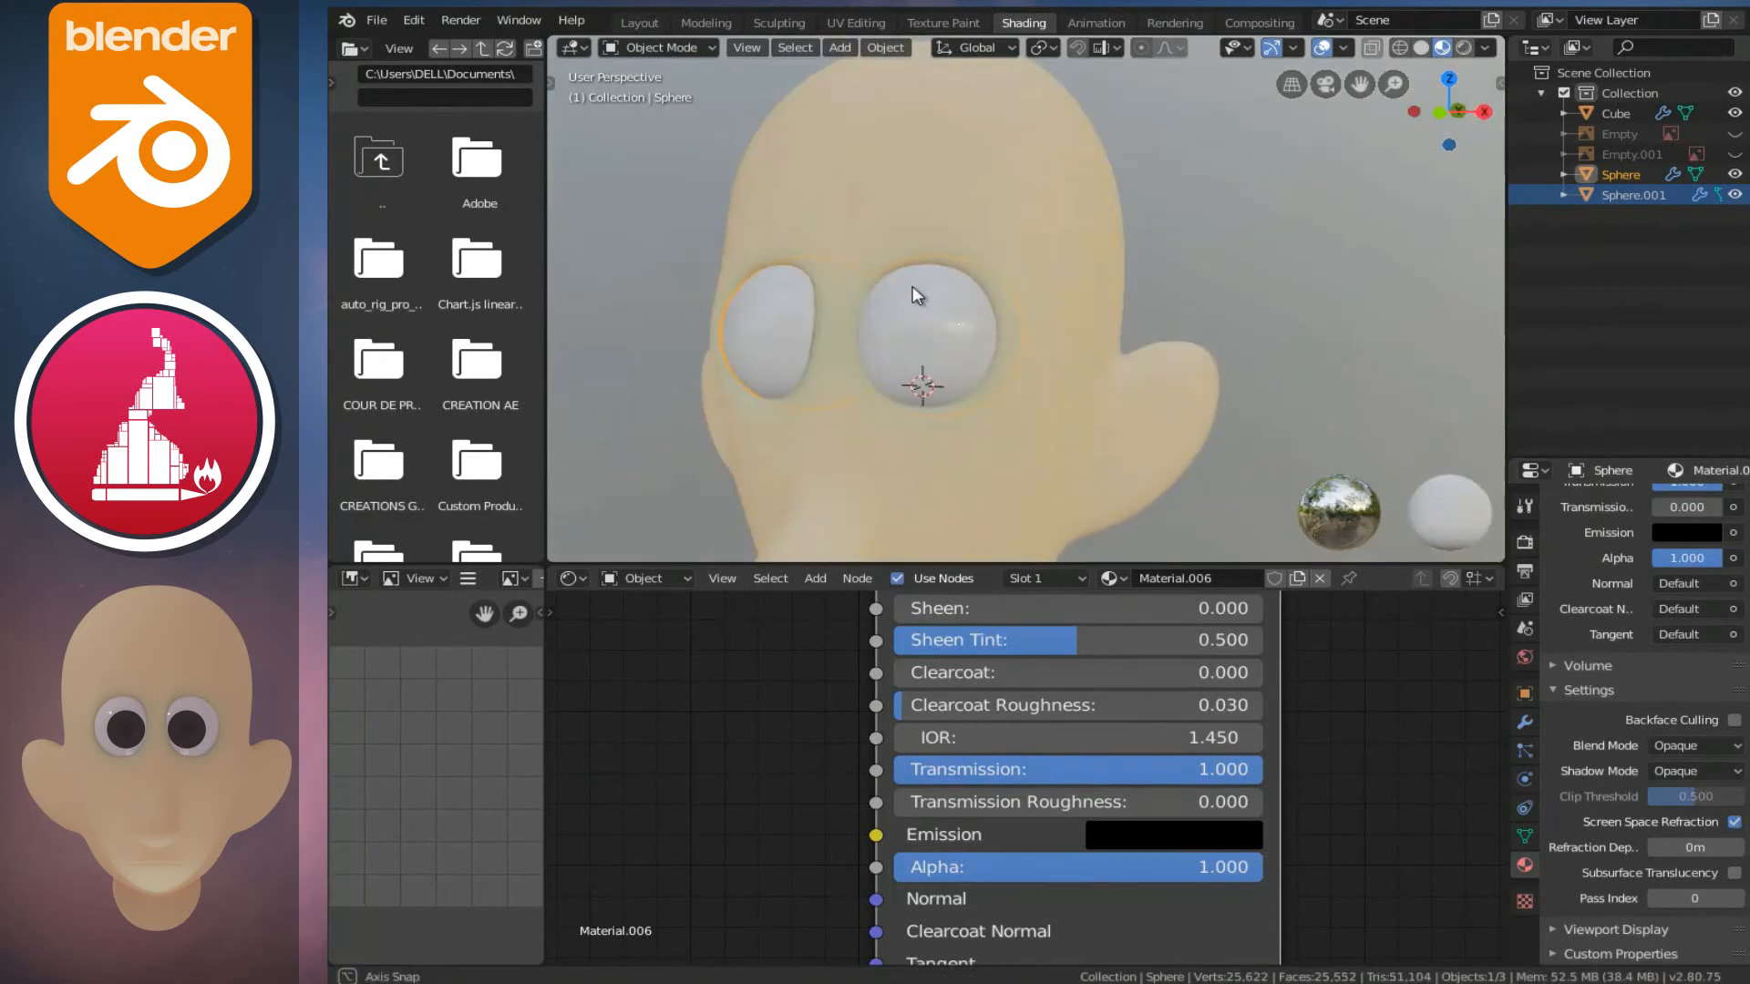
- Add a new material to the inner eye sphere, Sphere.001, and isolate its mesh for editing in the Layout workspace
click(1622, 194)
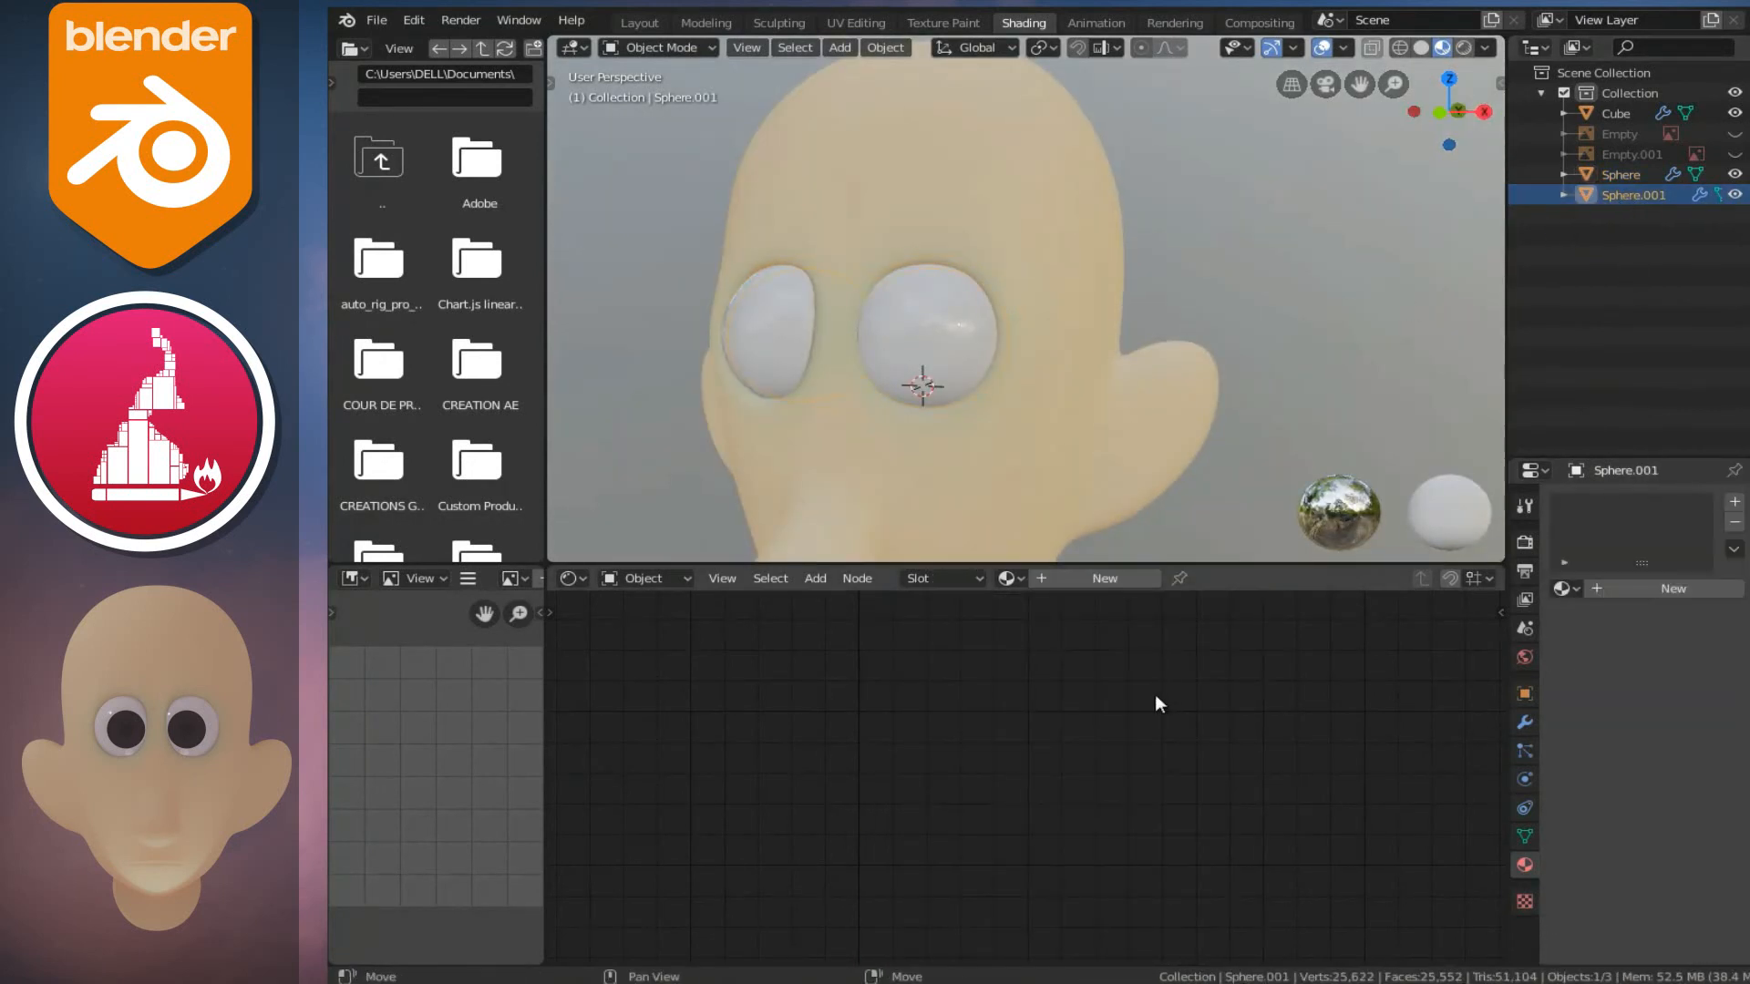
click(1112, 581)
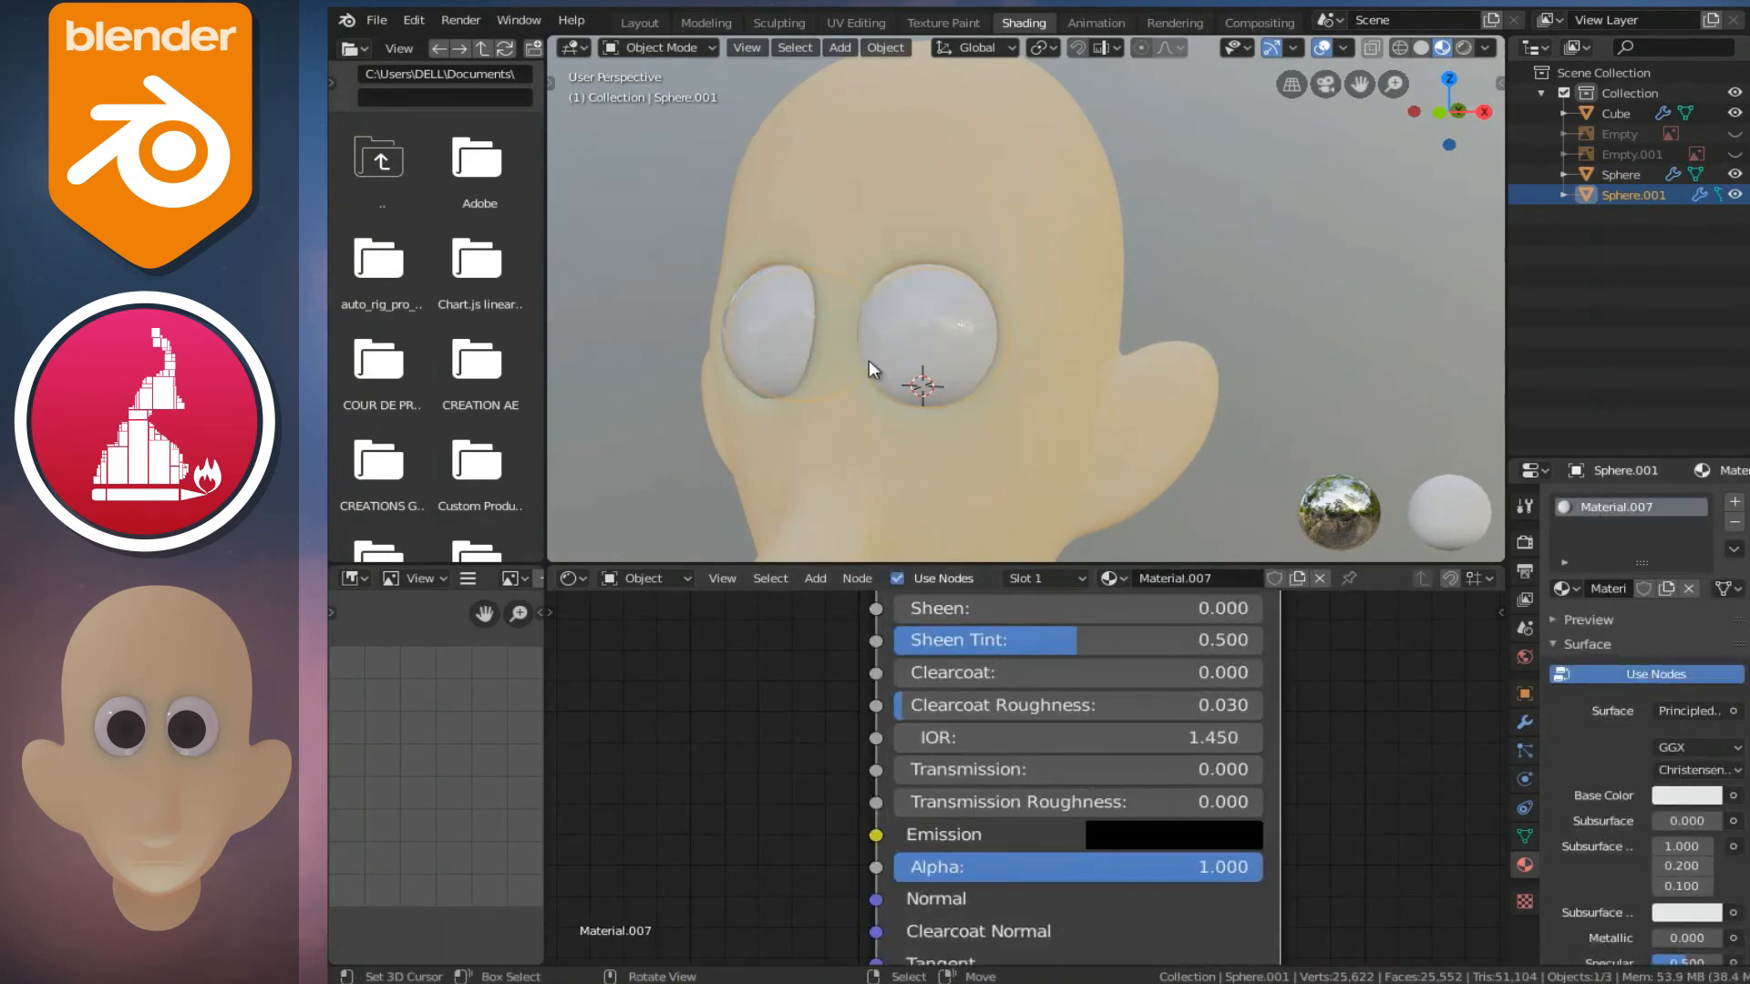
click(638, 21)
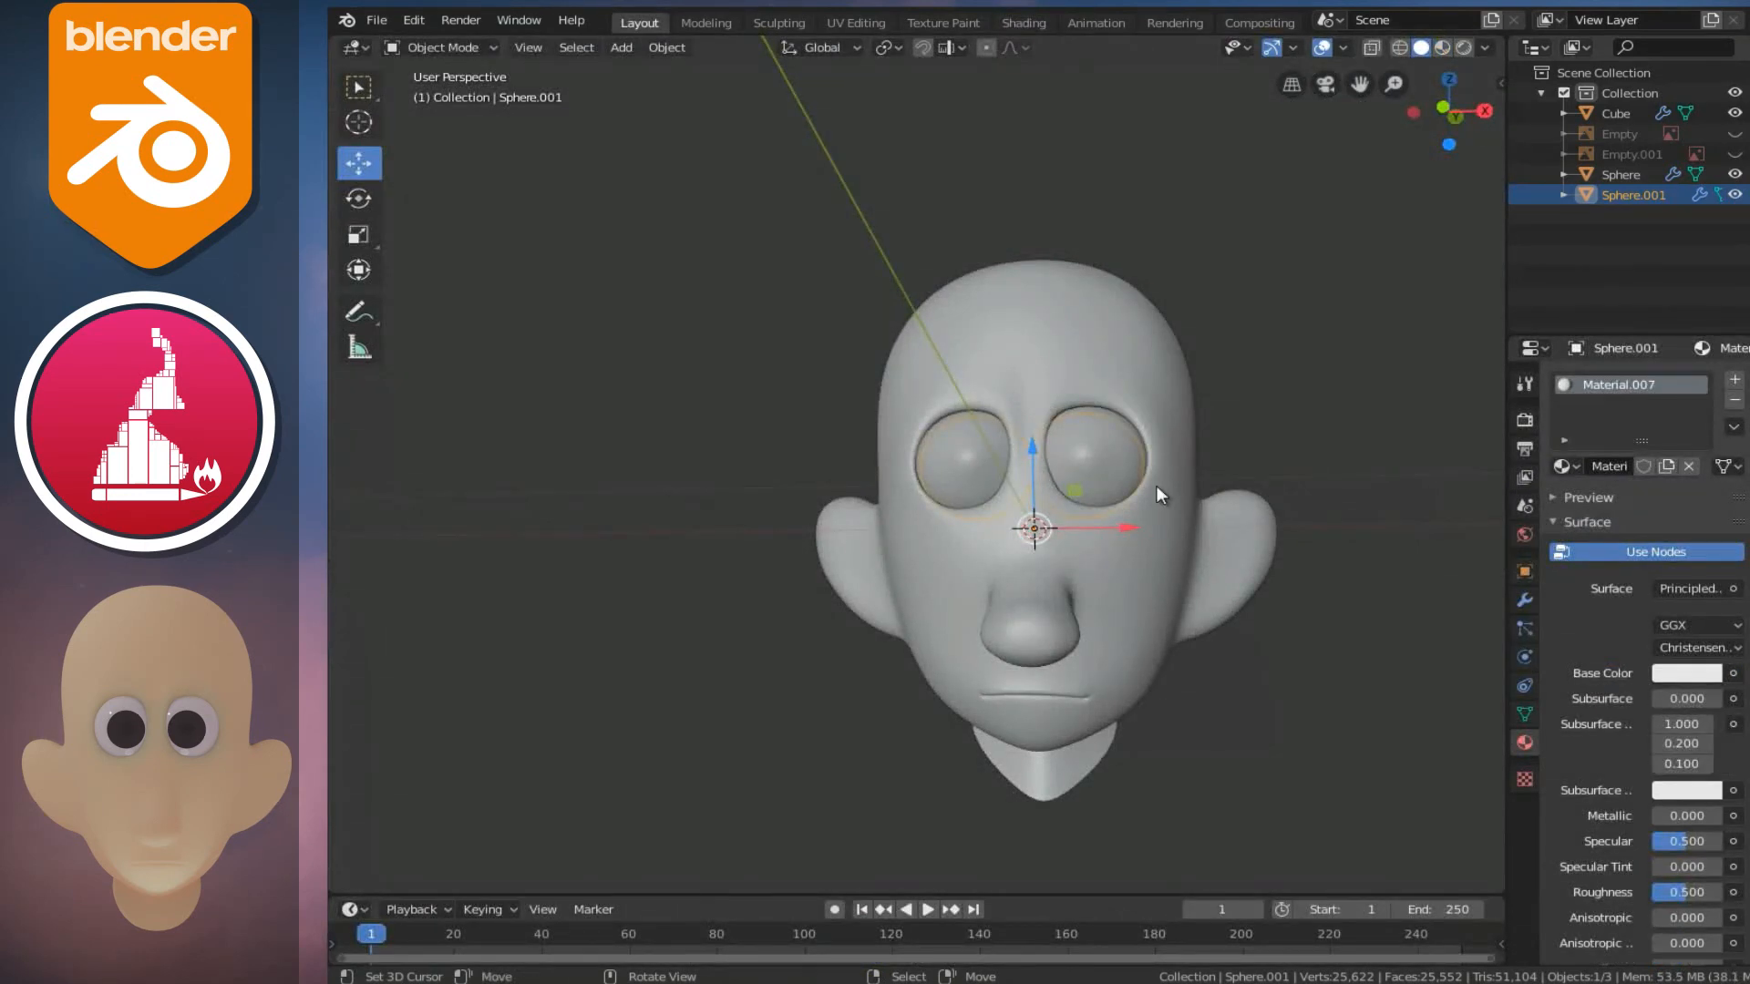
key(Tab)
key(KP_Divide)
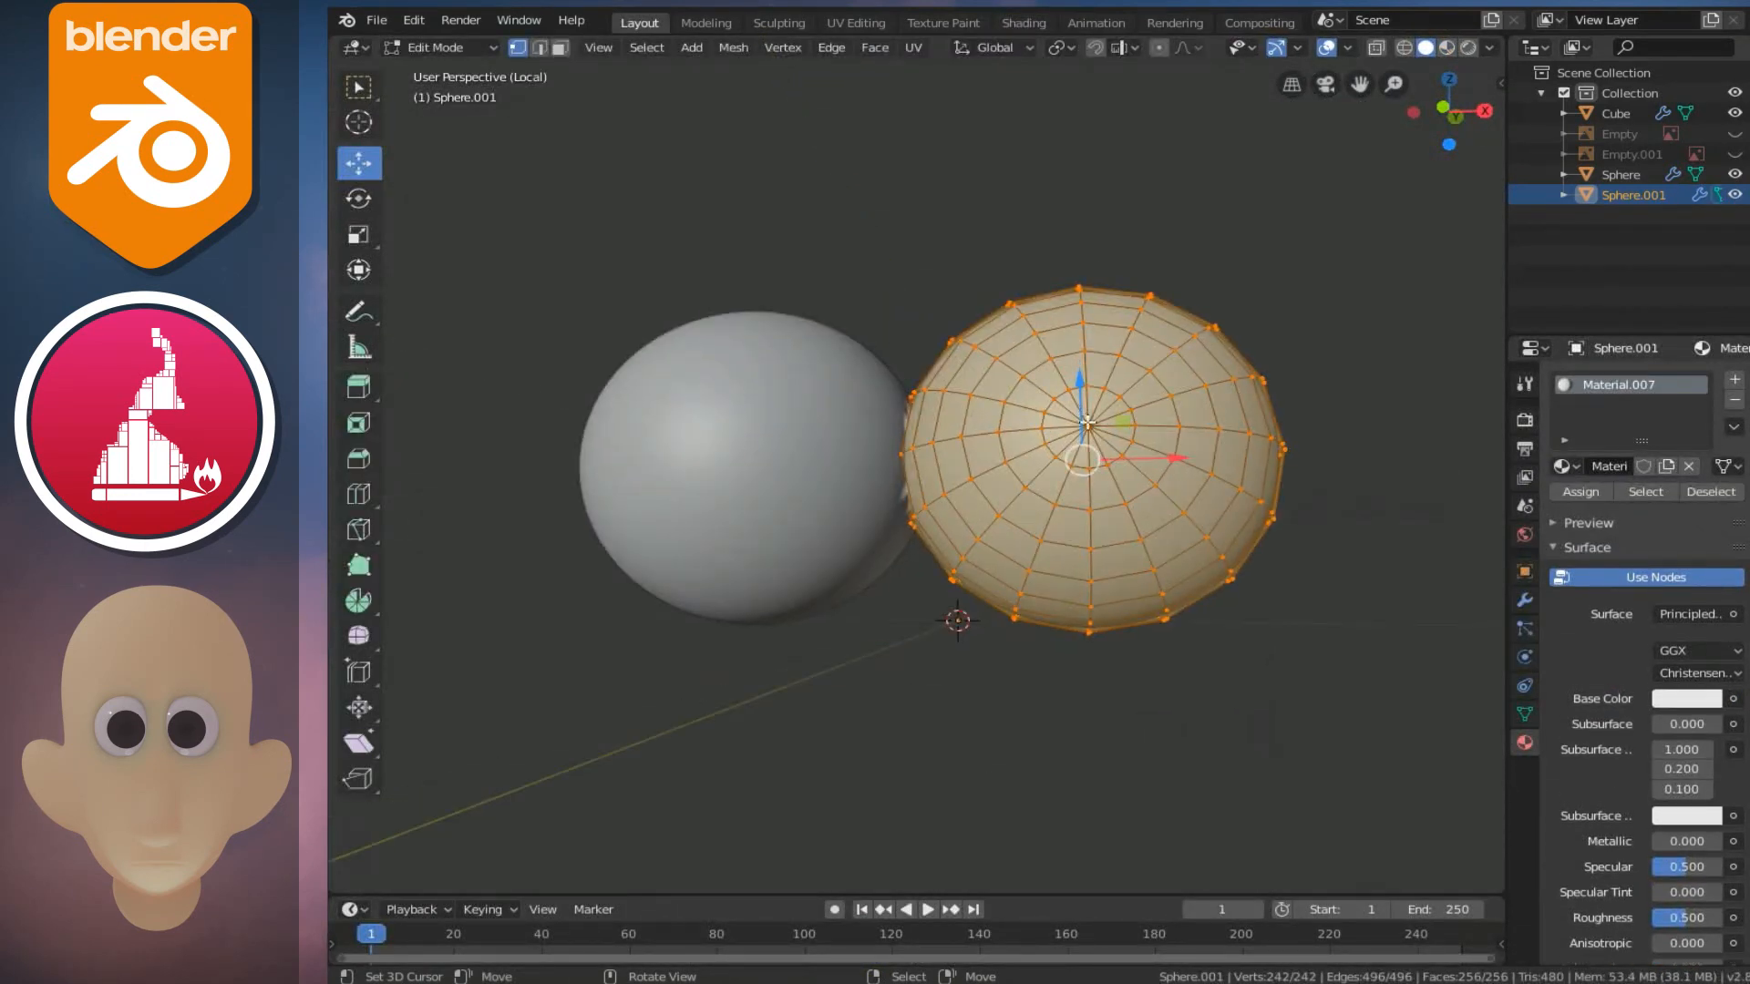
- Try to colour only the faces around the inner eyeball's front pole by assigning them the existing material with a black Base Color
click(1087, 423)
middle_drag(1087, 423, 1100, 492)
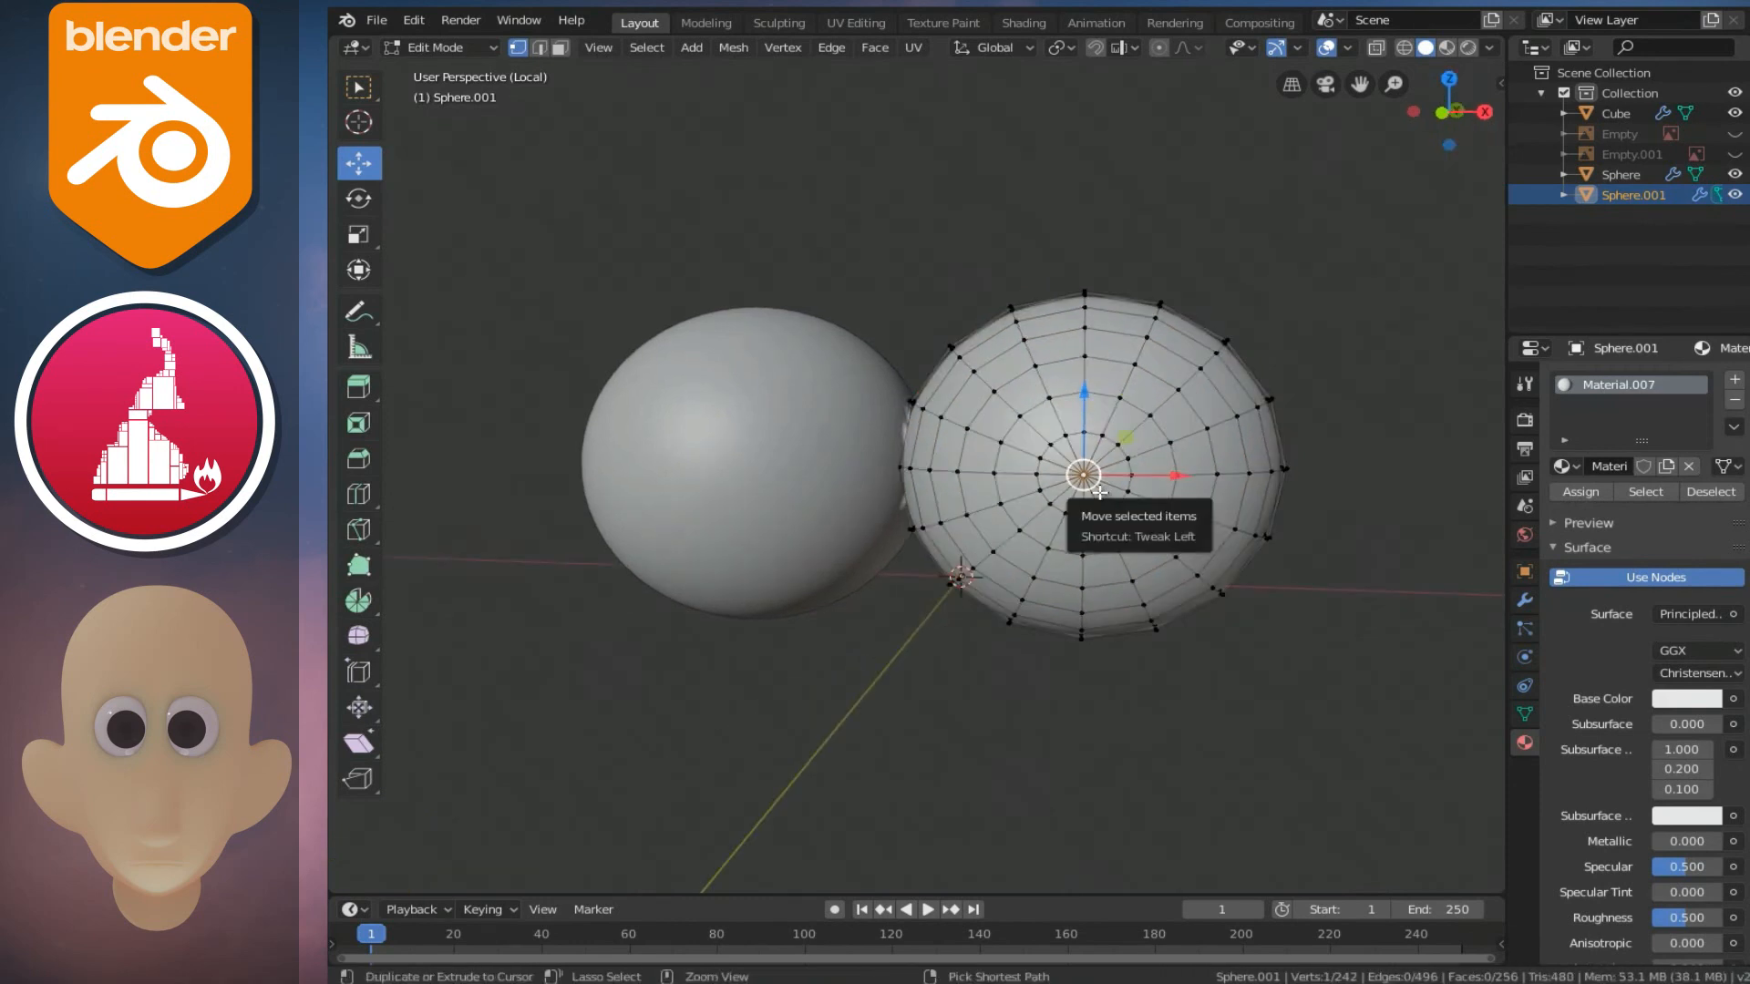
key(ctrl+KP_Add)
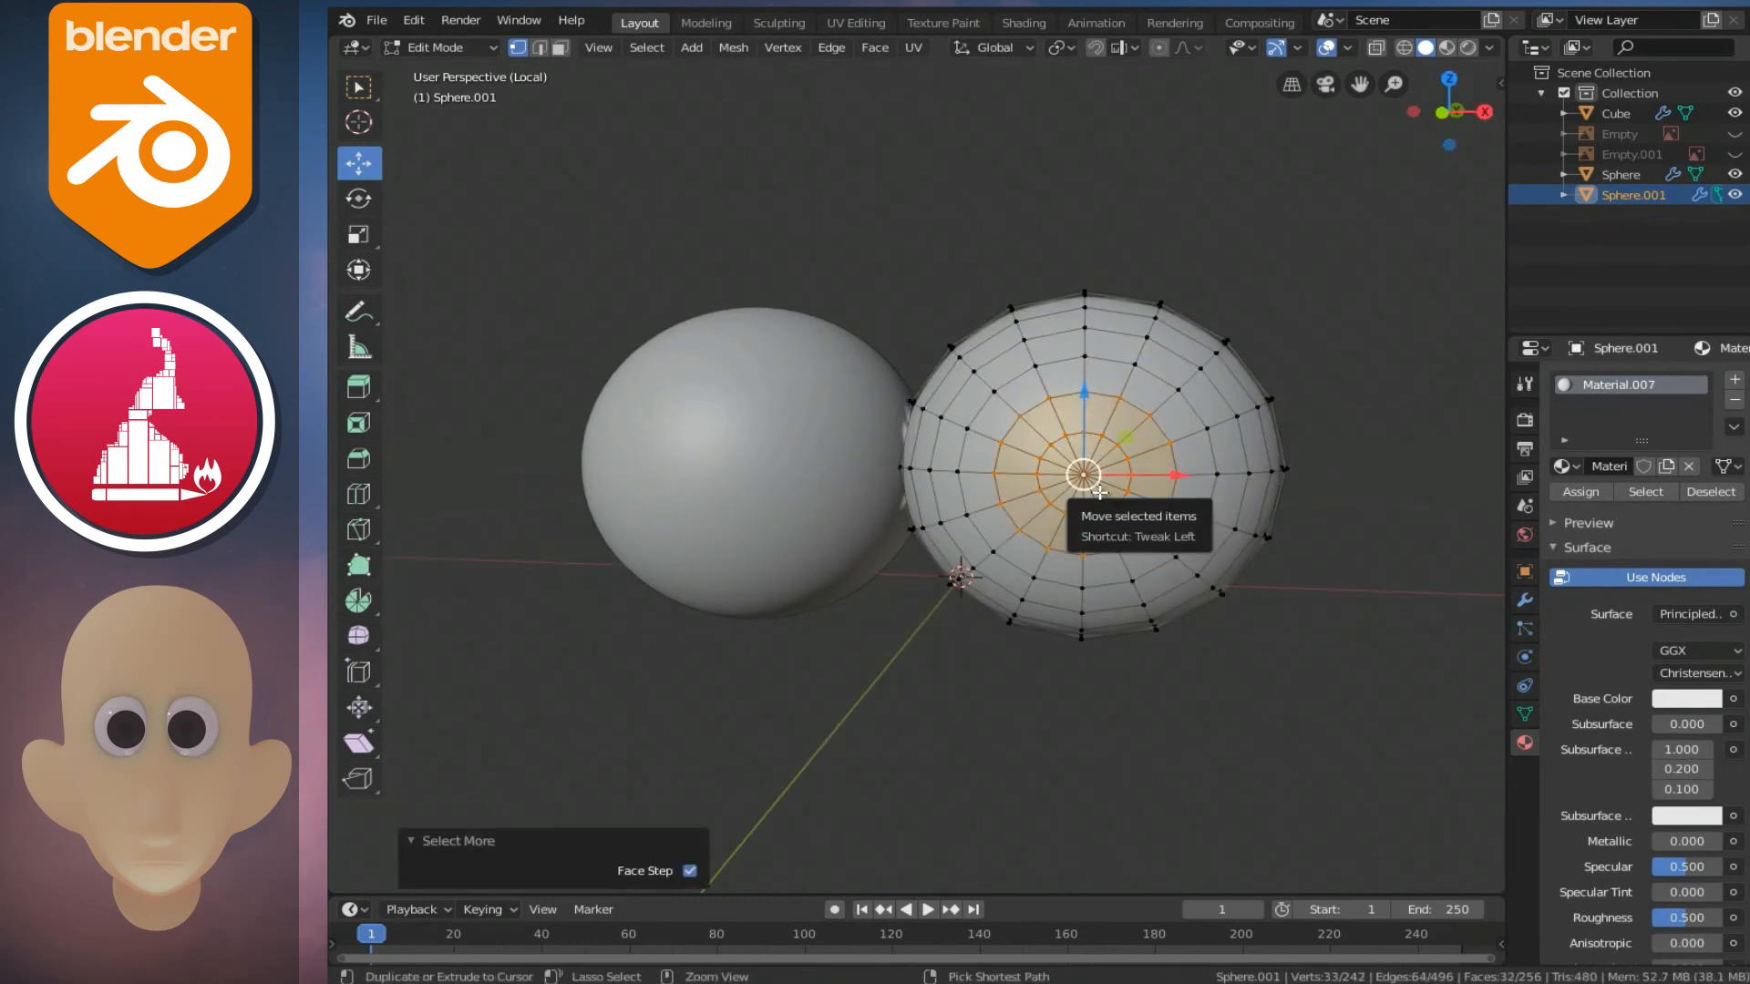
key(ctrl+KP_Add)
middle_drag(1099, 492, 1008, 527)
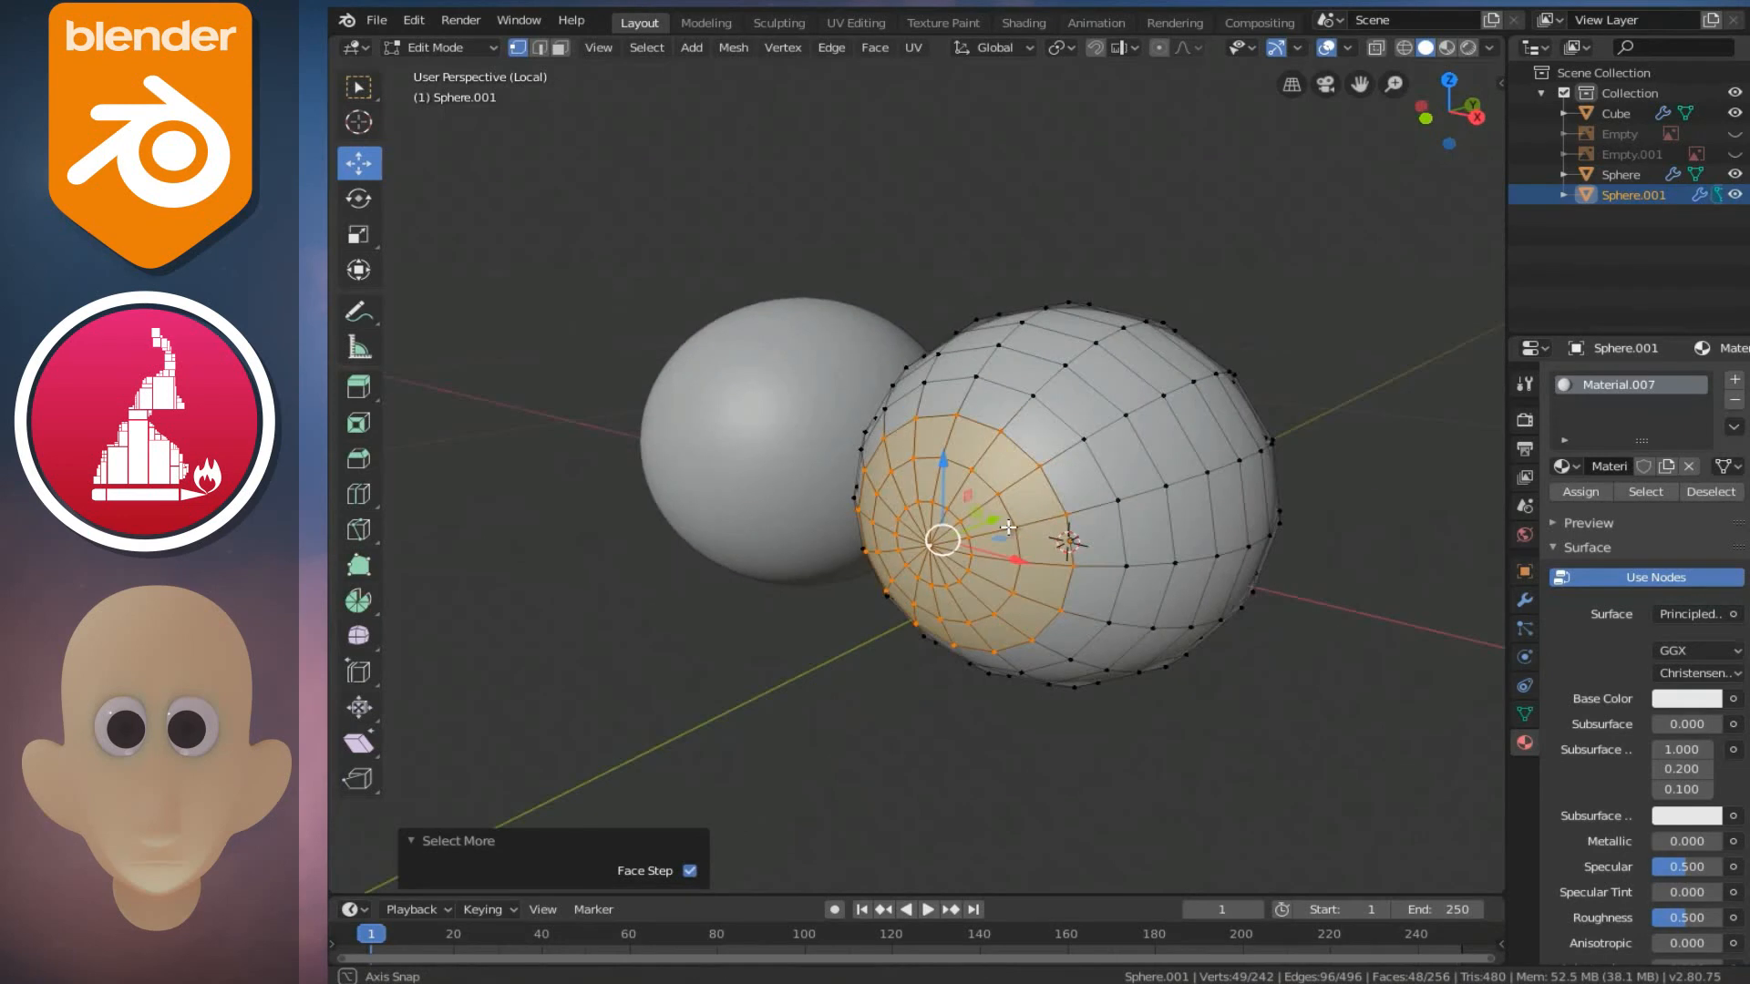
click(1688, 702)
drag(1698, 498, 1710, 608)
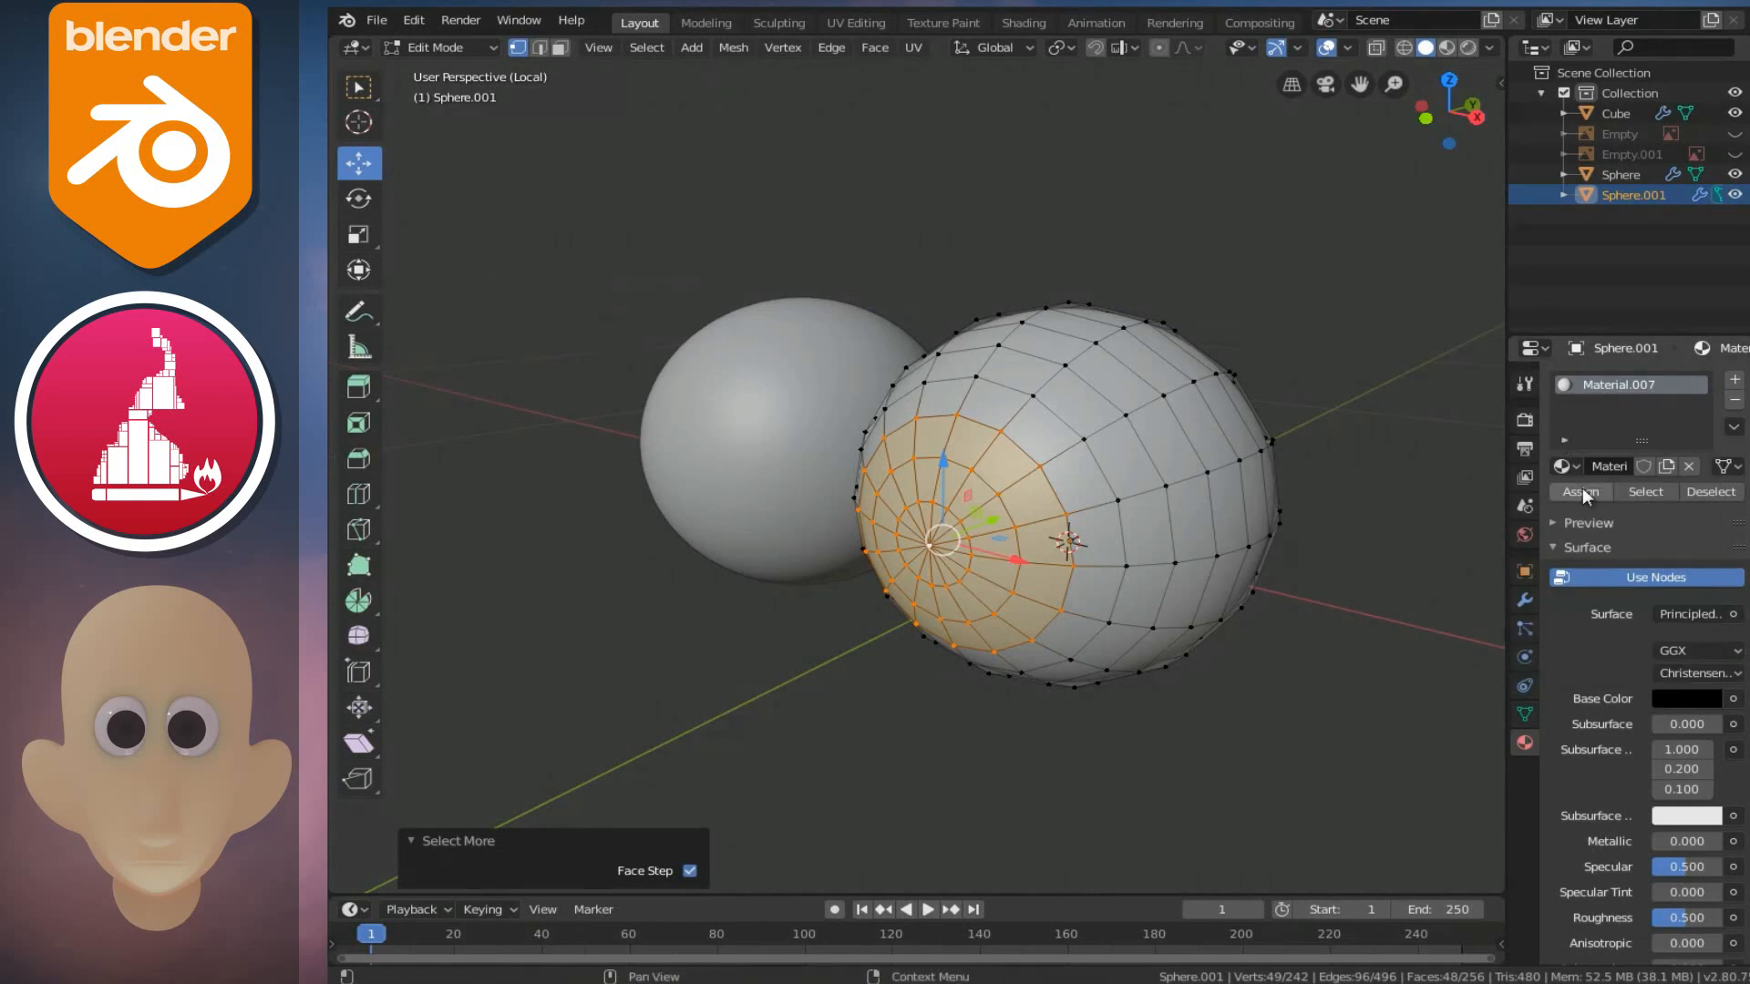
click(1582, 489)
key(Tab)
key(Tab)
- With proportional editing at size 0.11, push the inner eyeball's front pole vertex about 0.06 m inward along Y to form a concave iris
click(929, 545)
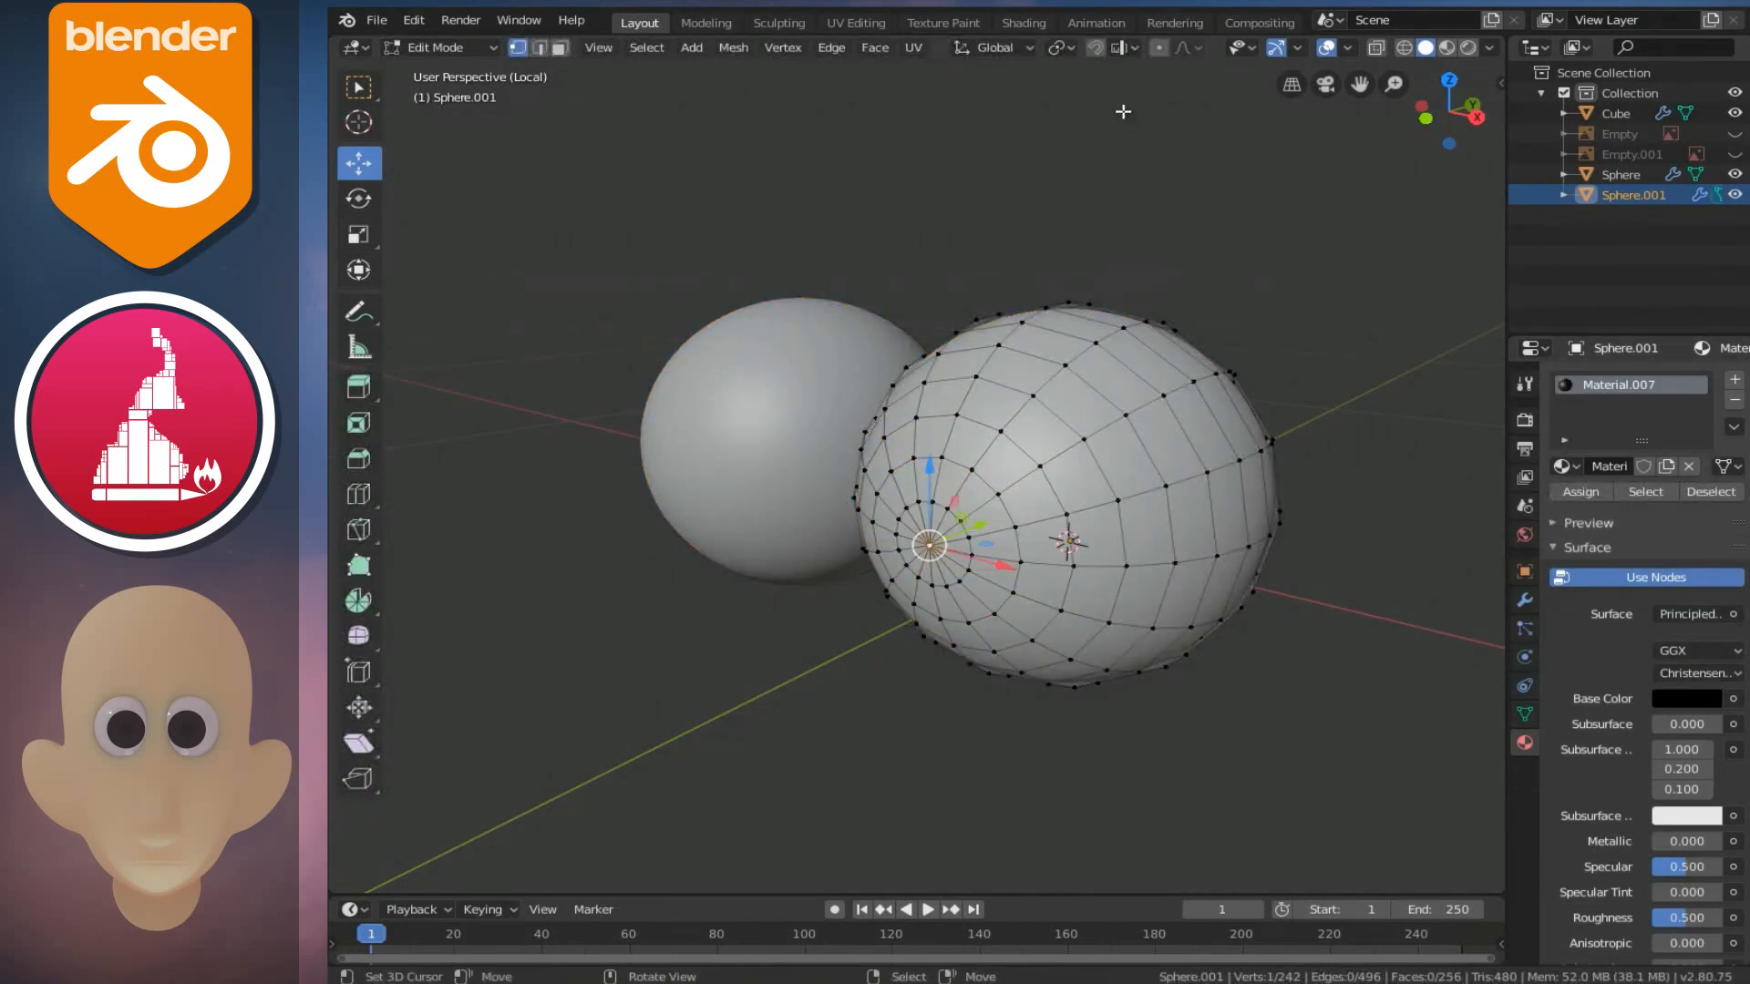
click(1158, 47)
key(g)
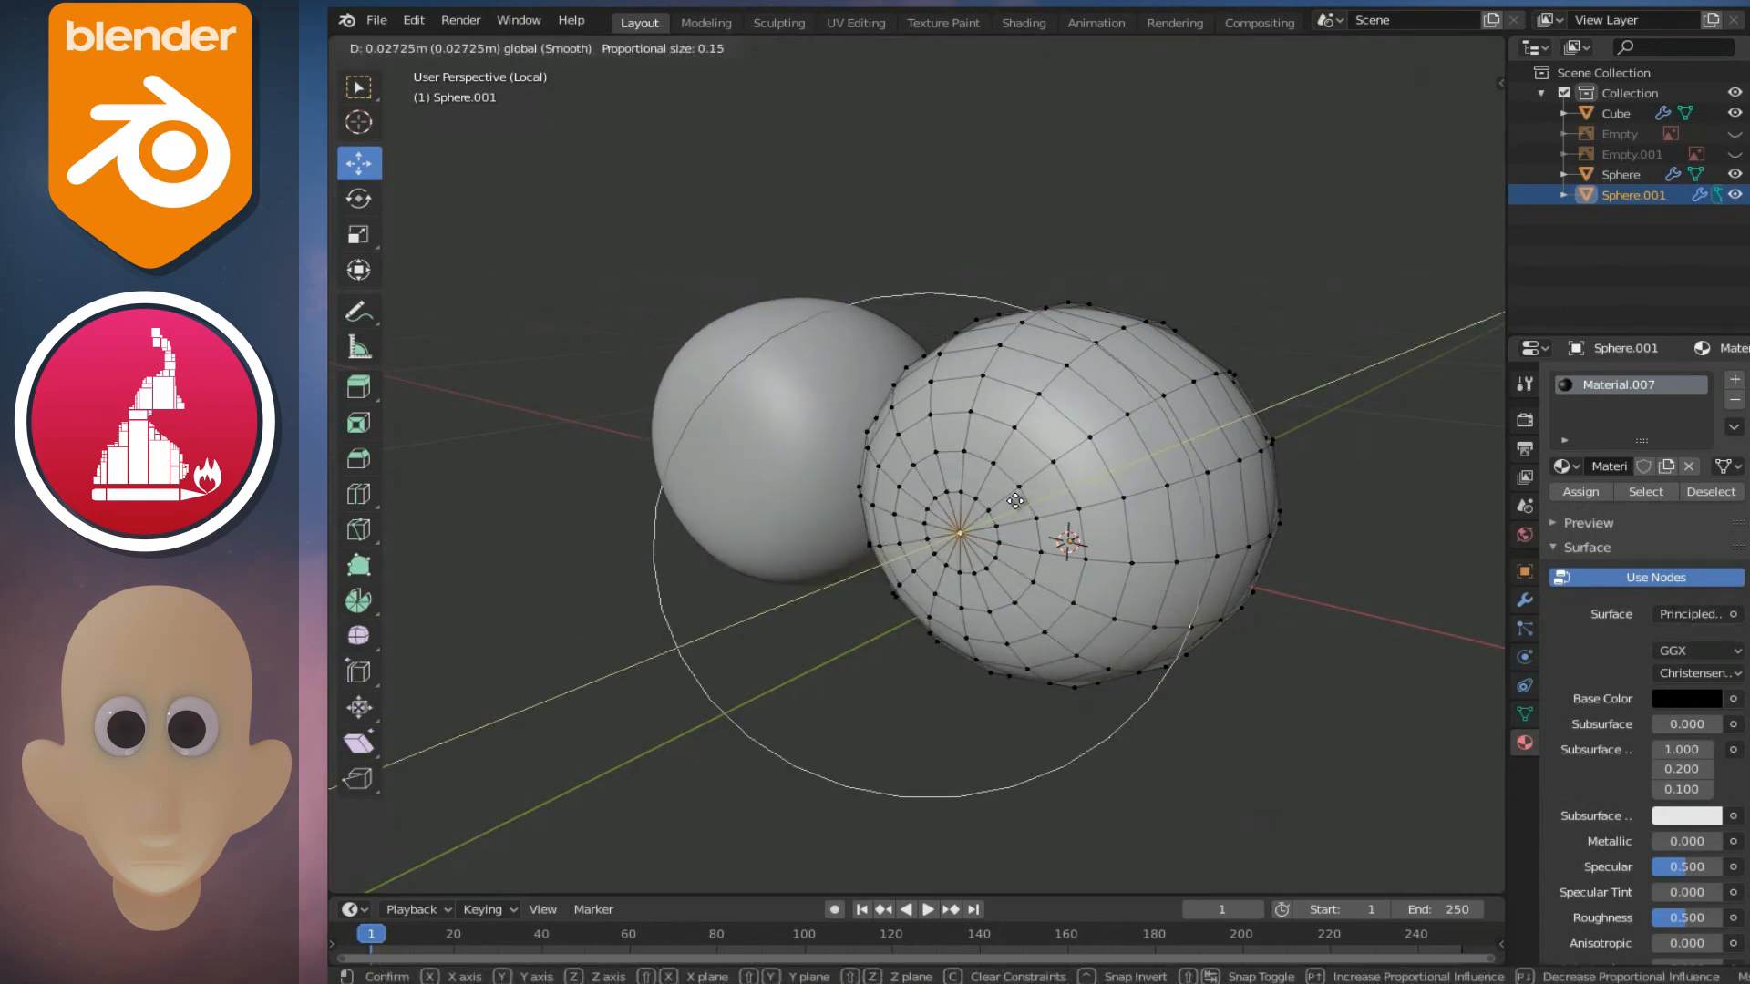
scroll(1030, 492, up, 3)
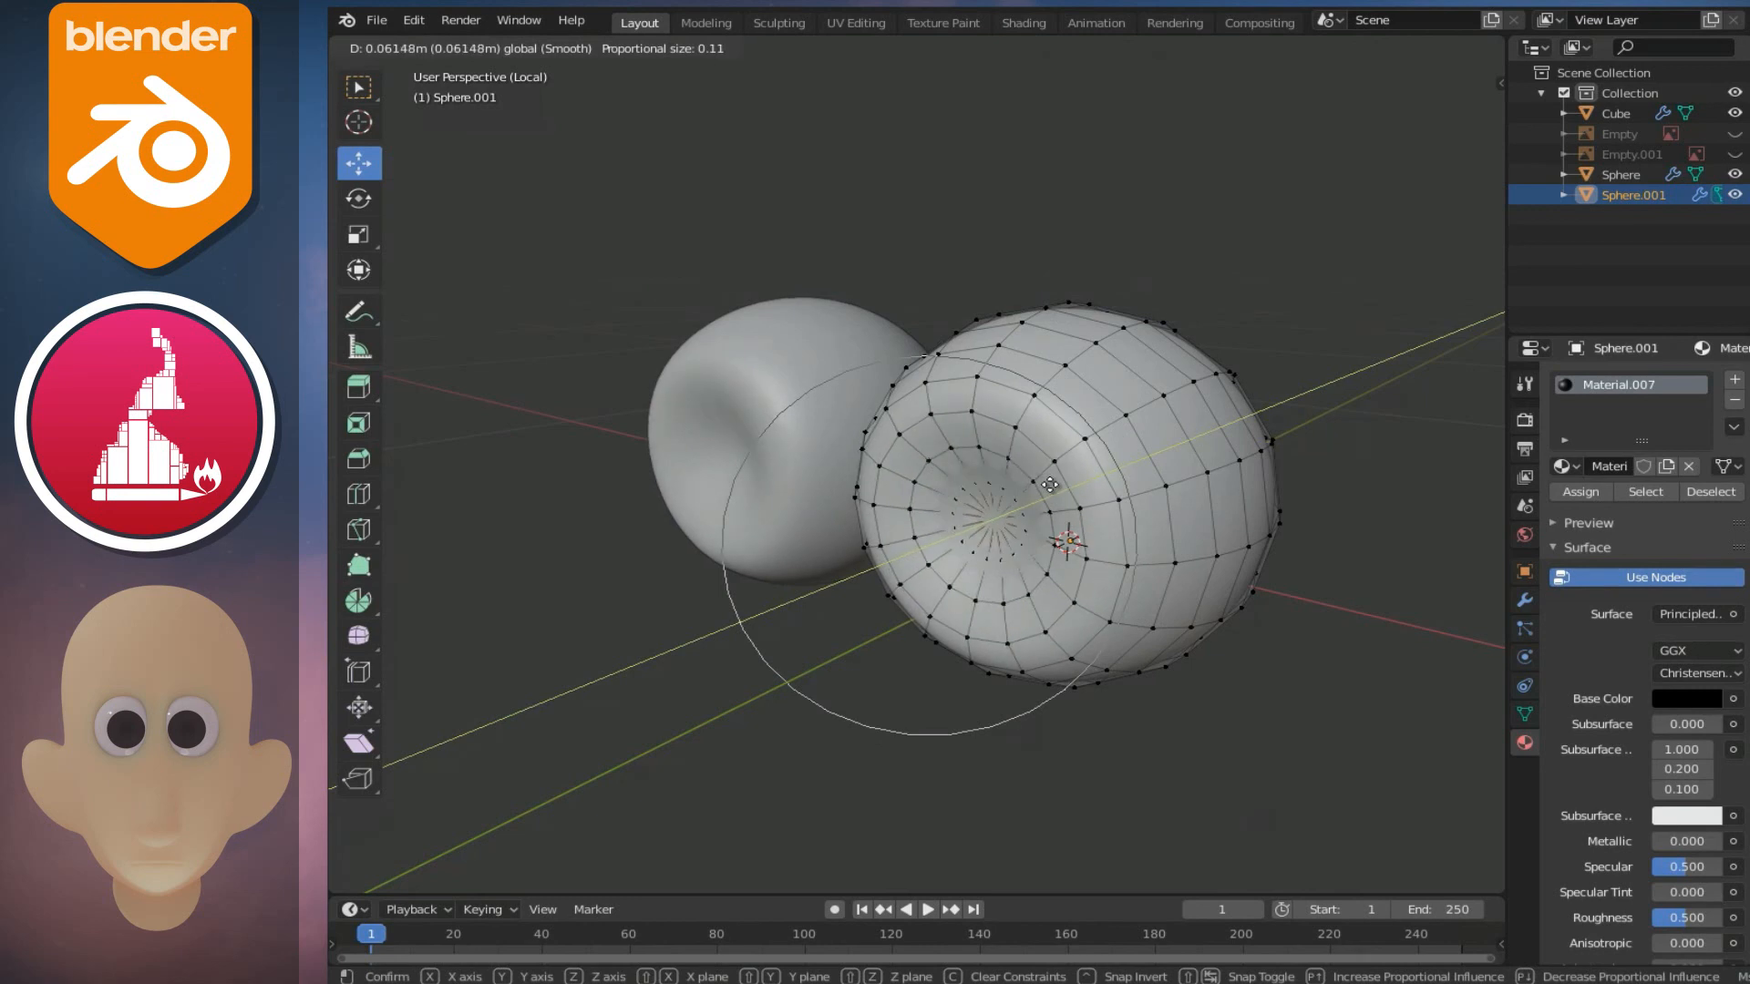
click(1059, 482)
middle_drag(1059, 481, 1187, 443)
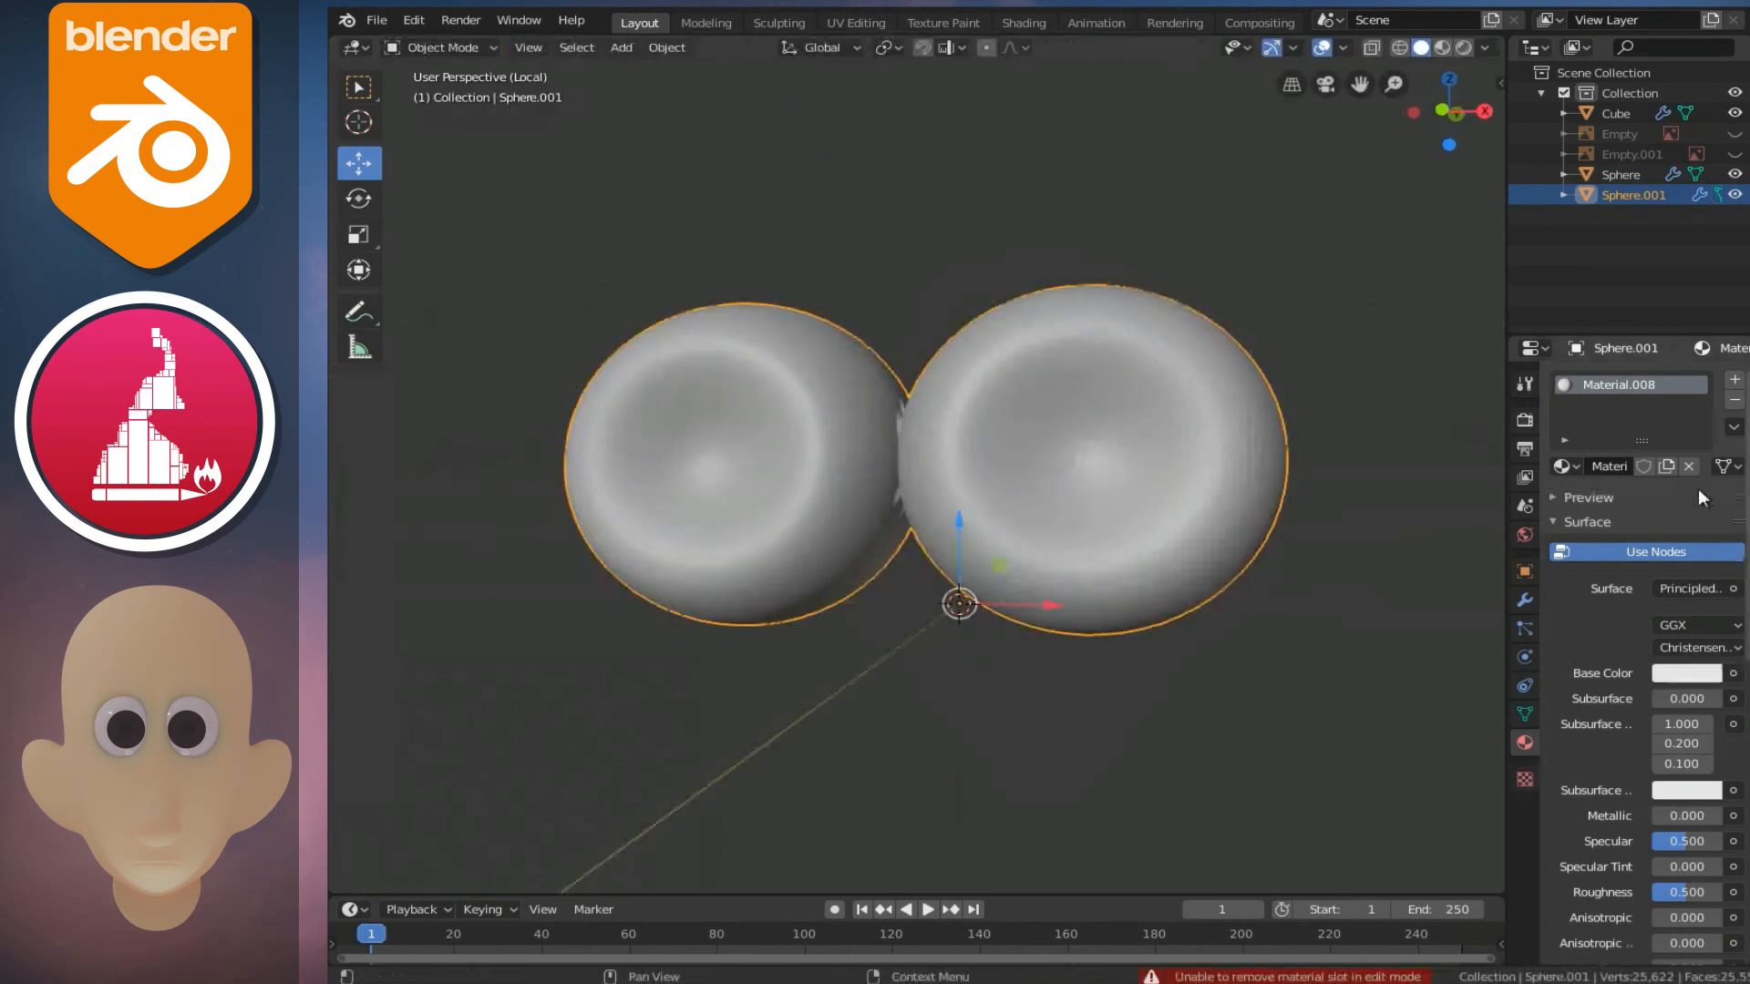
- Add a second material slot to the inner eyeball with a new material and set its Base Color to black
click(1734, 379)
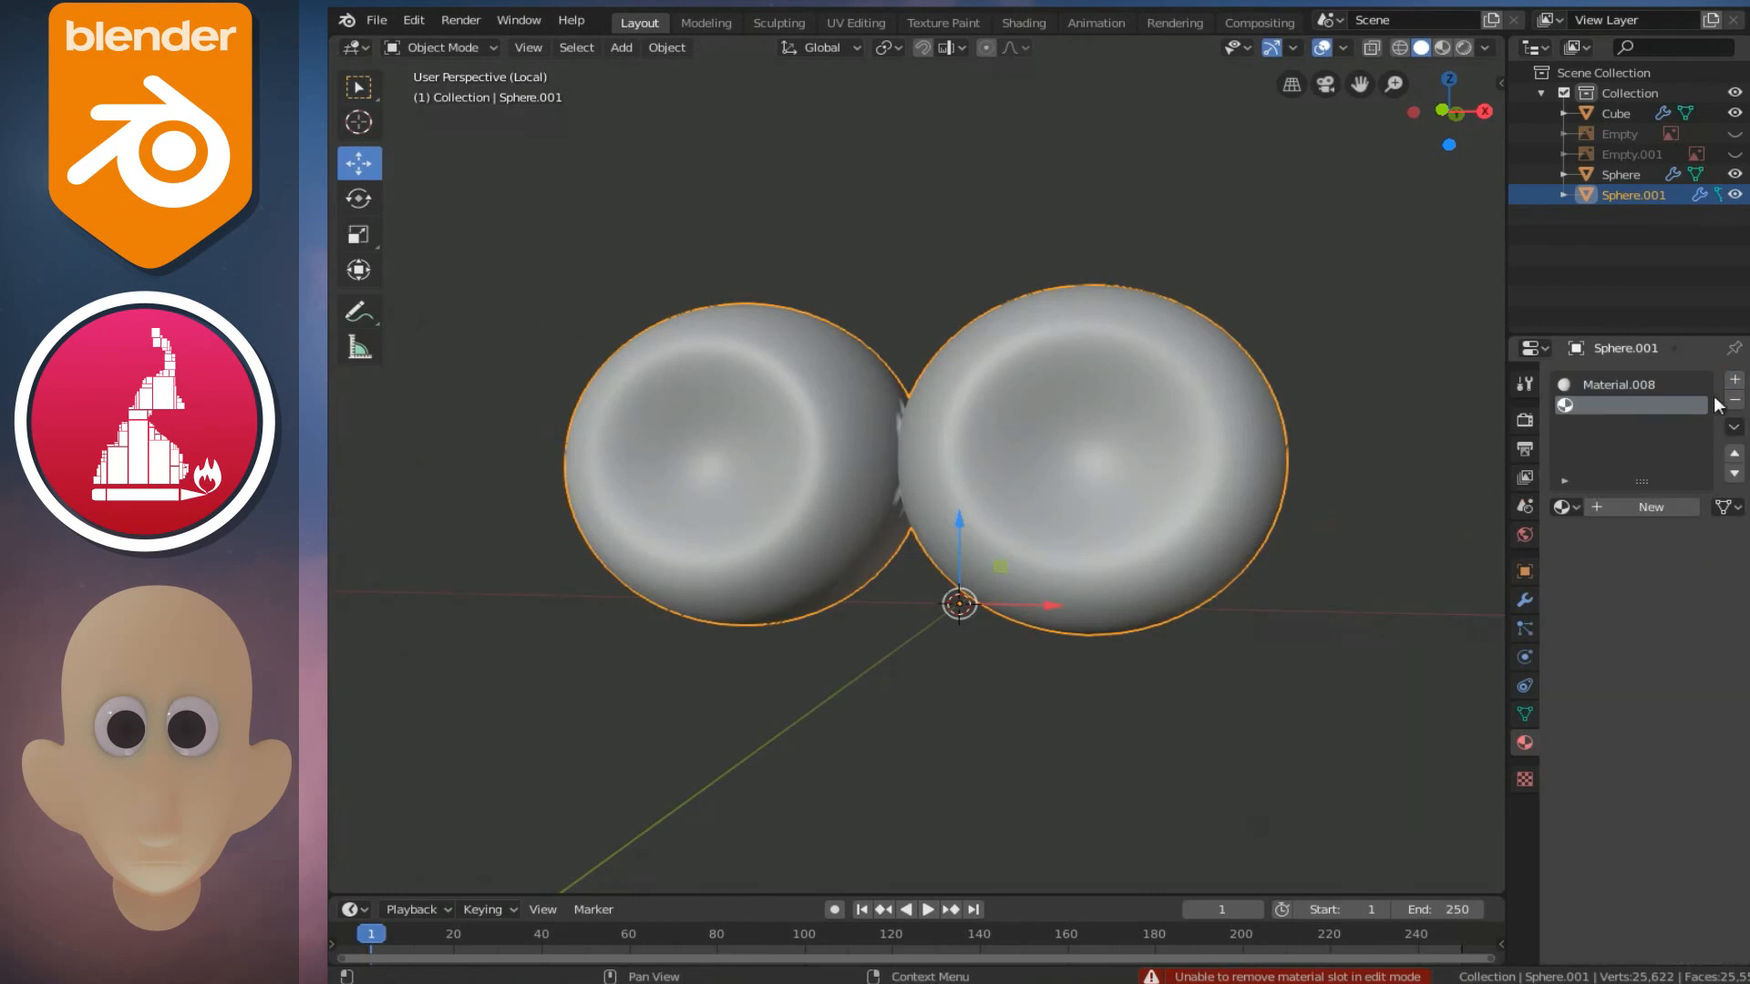
click(1654, 507)
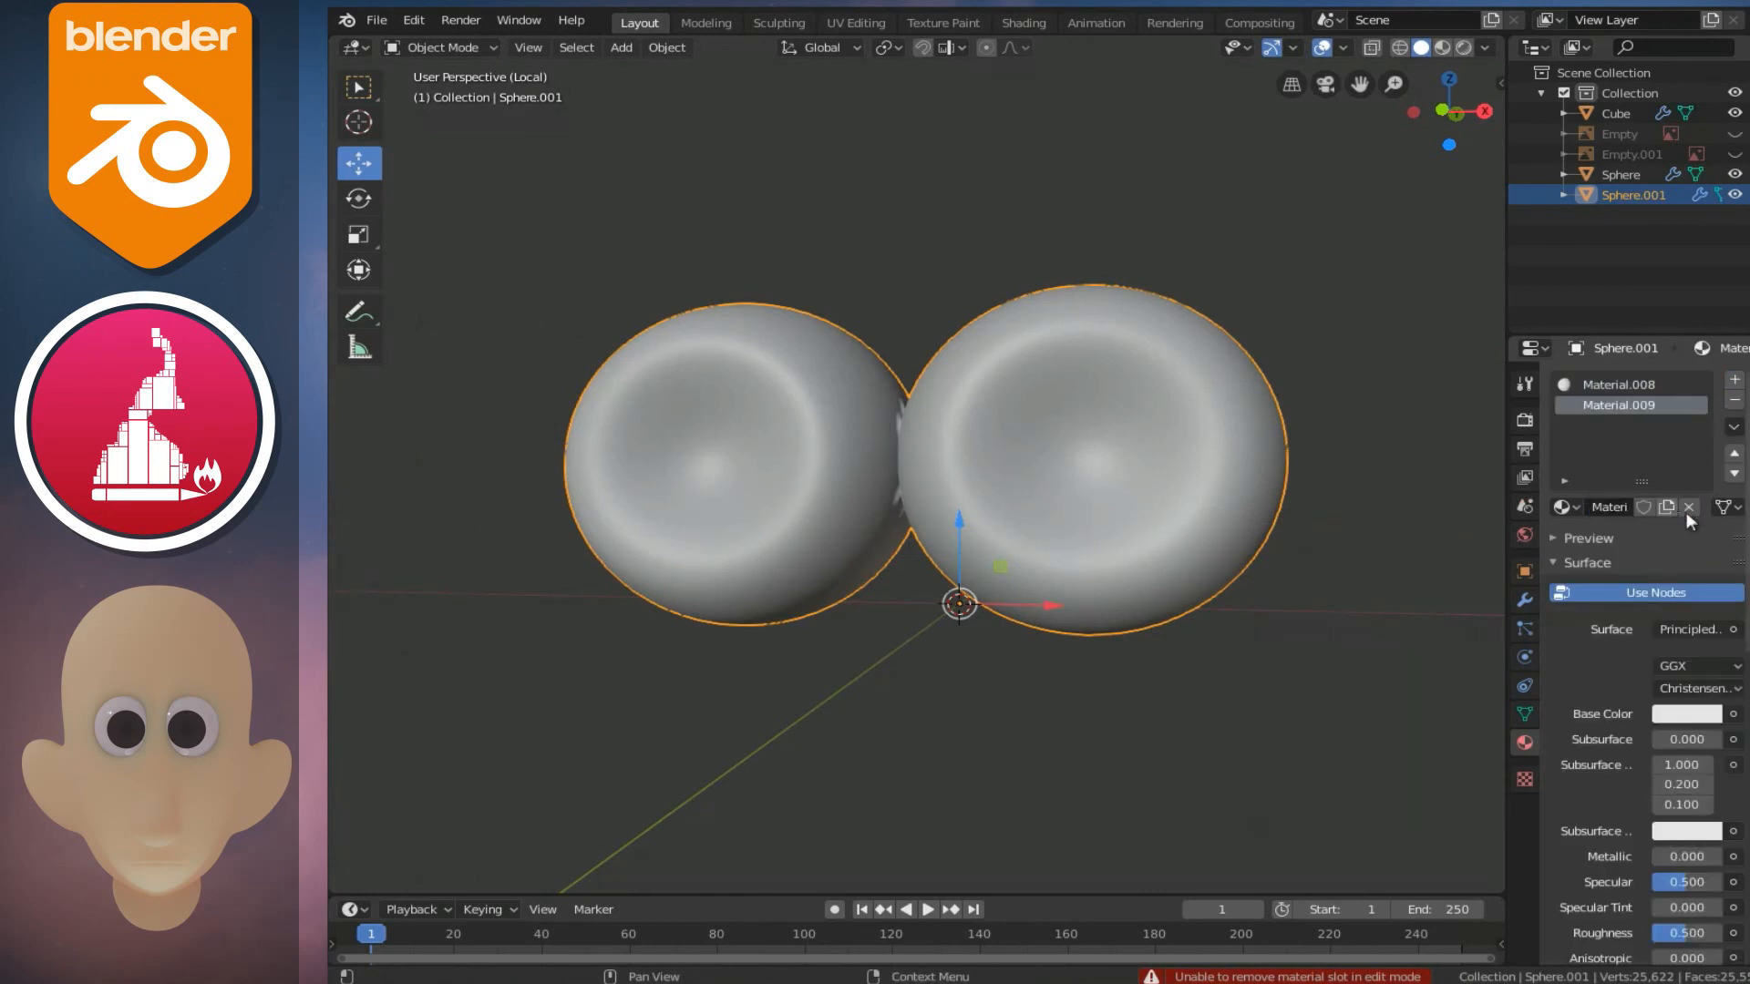
click(1682, 714)
drag(1702, 486, 1698, 645)
- Assign the black material to the faces around the inner eyeball's front pole and bring the whole head back into view
key(Tab)
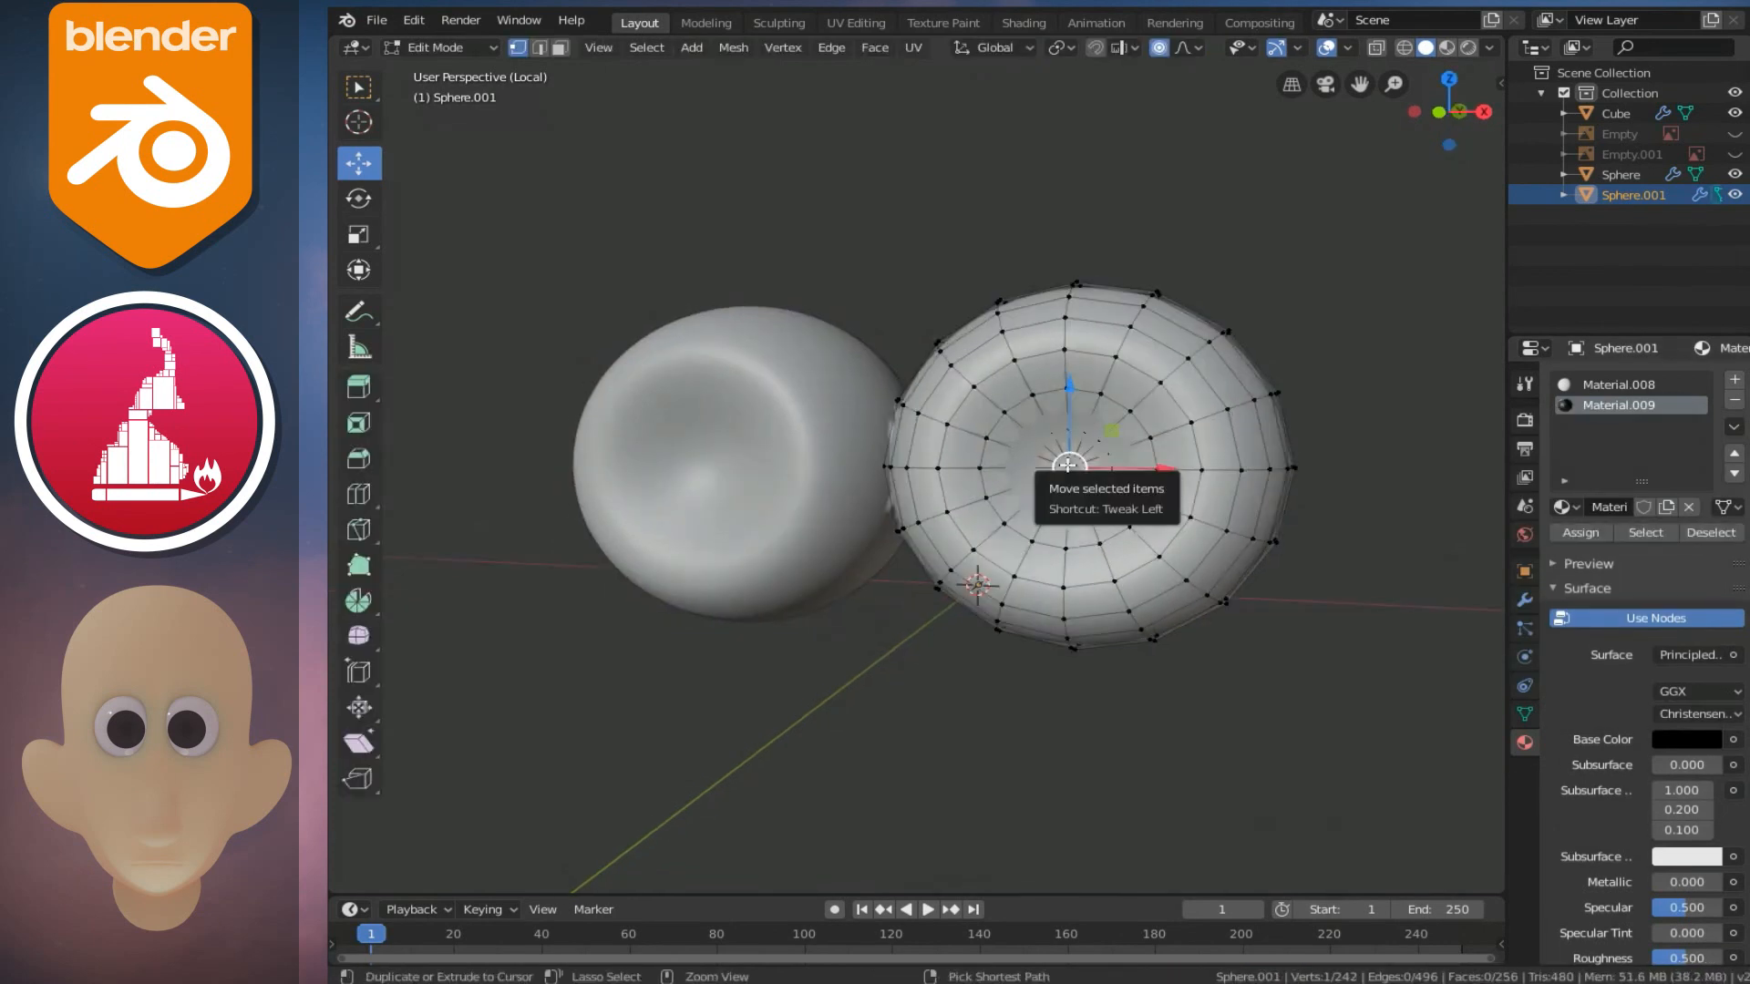
key(ctrl+KP_Add)
key(ctrl+KP_Add)
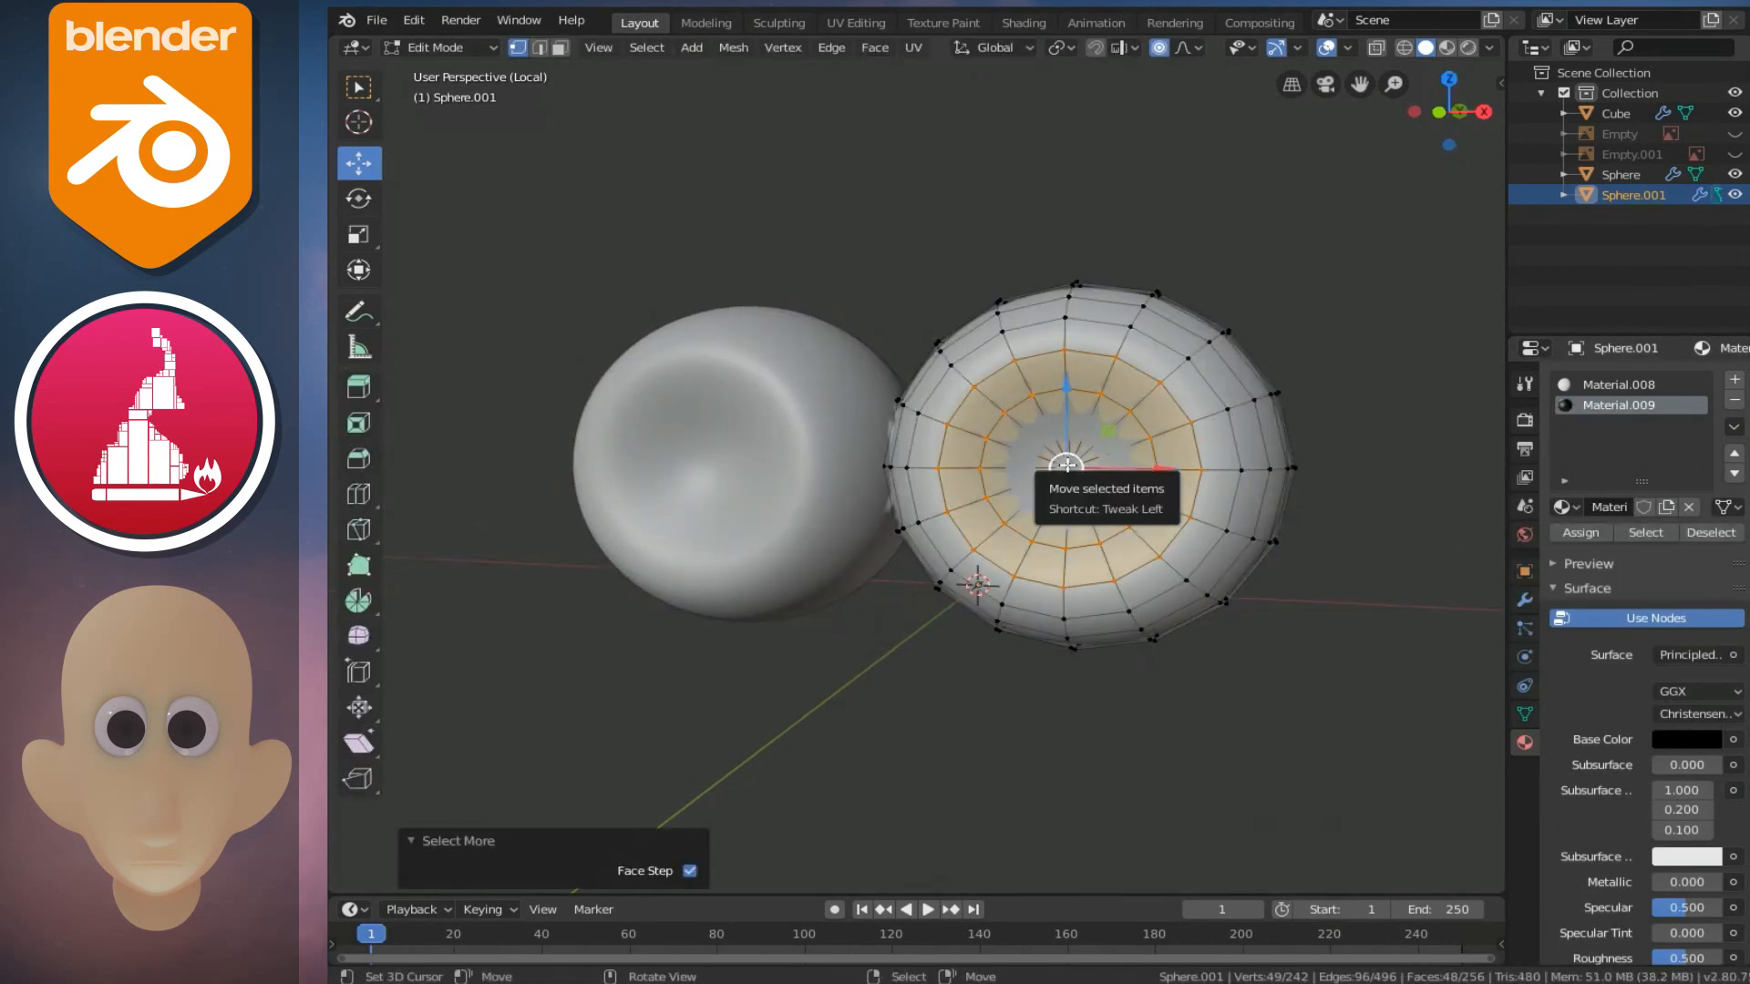
key(ctrl+KP_Add)
click(1577, 530)
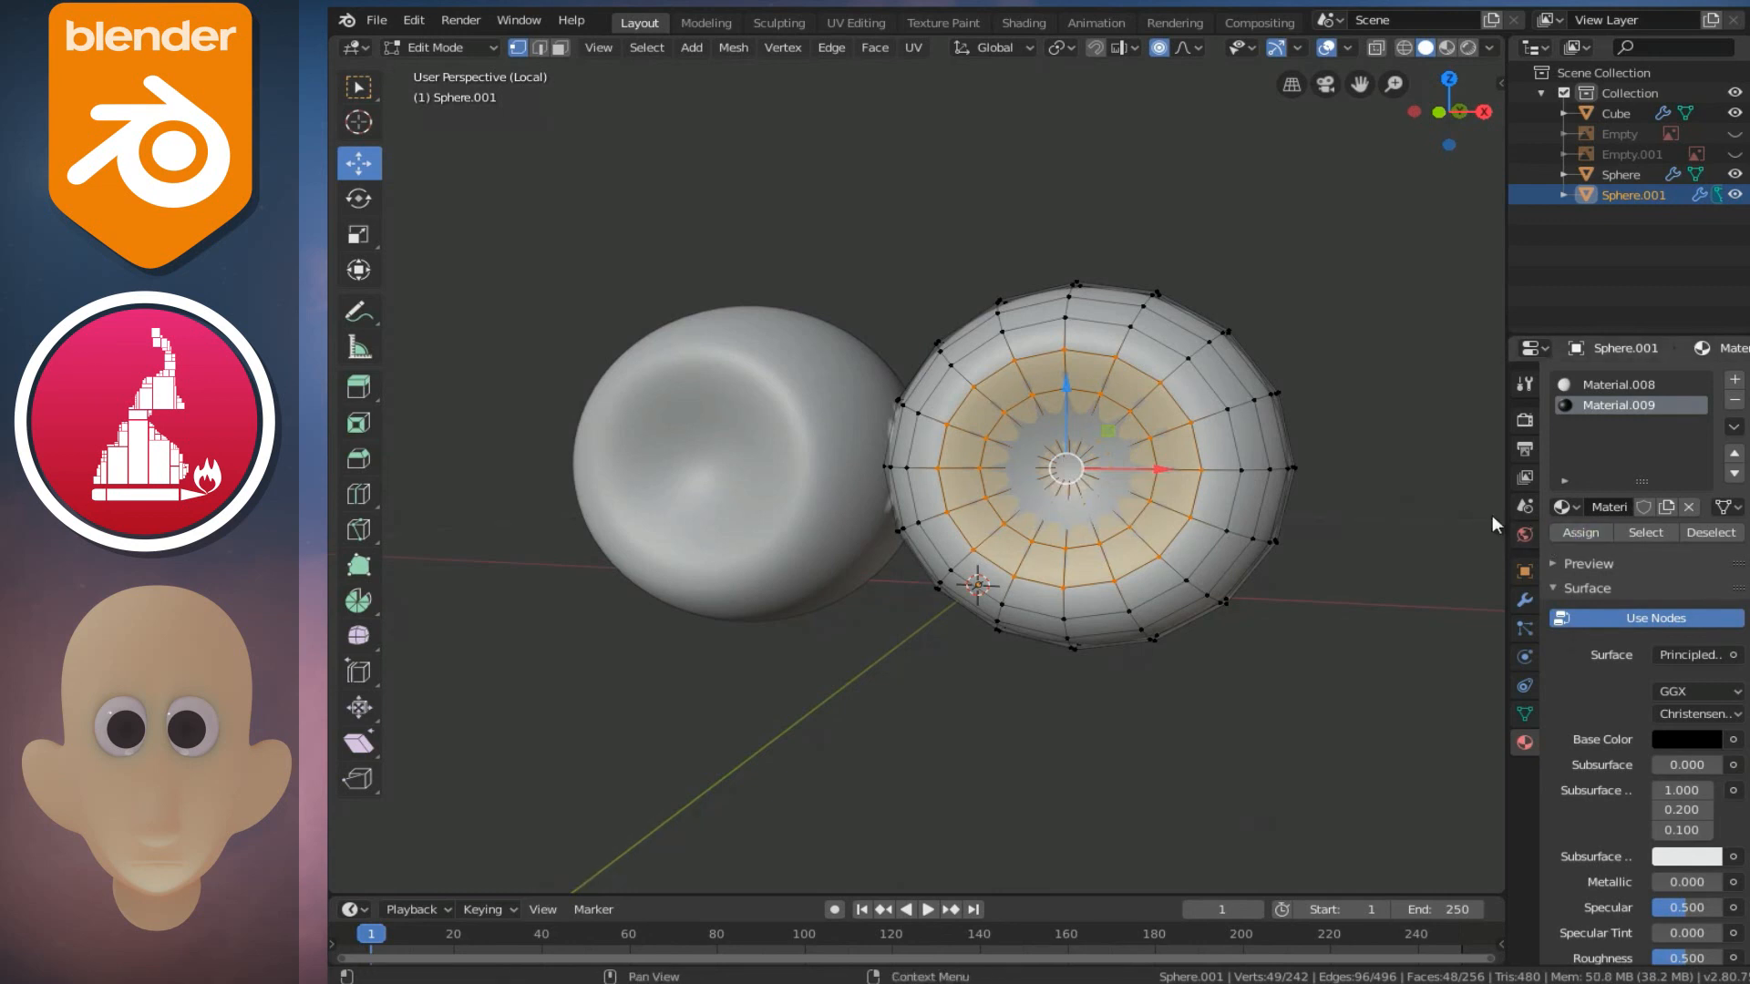
key(KP_Divide)
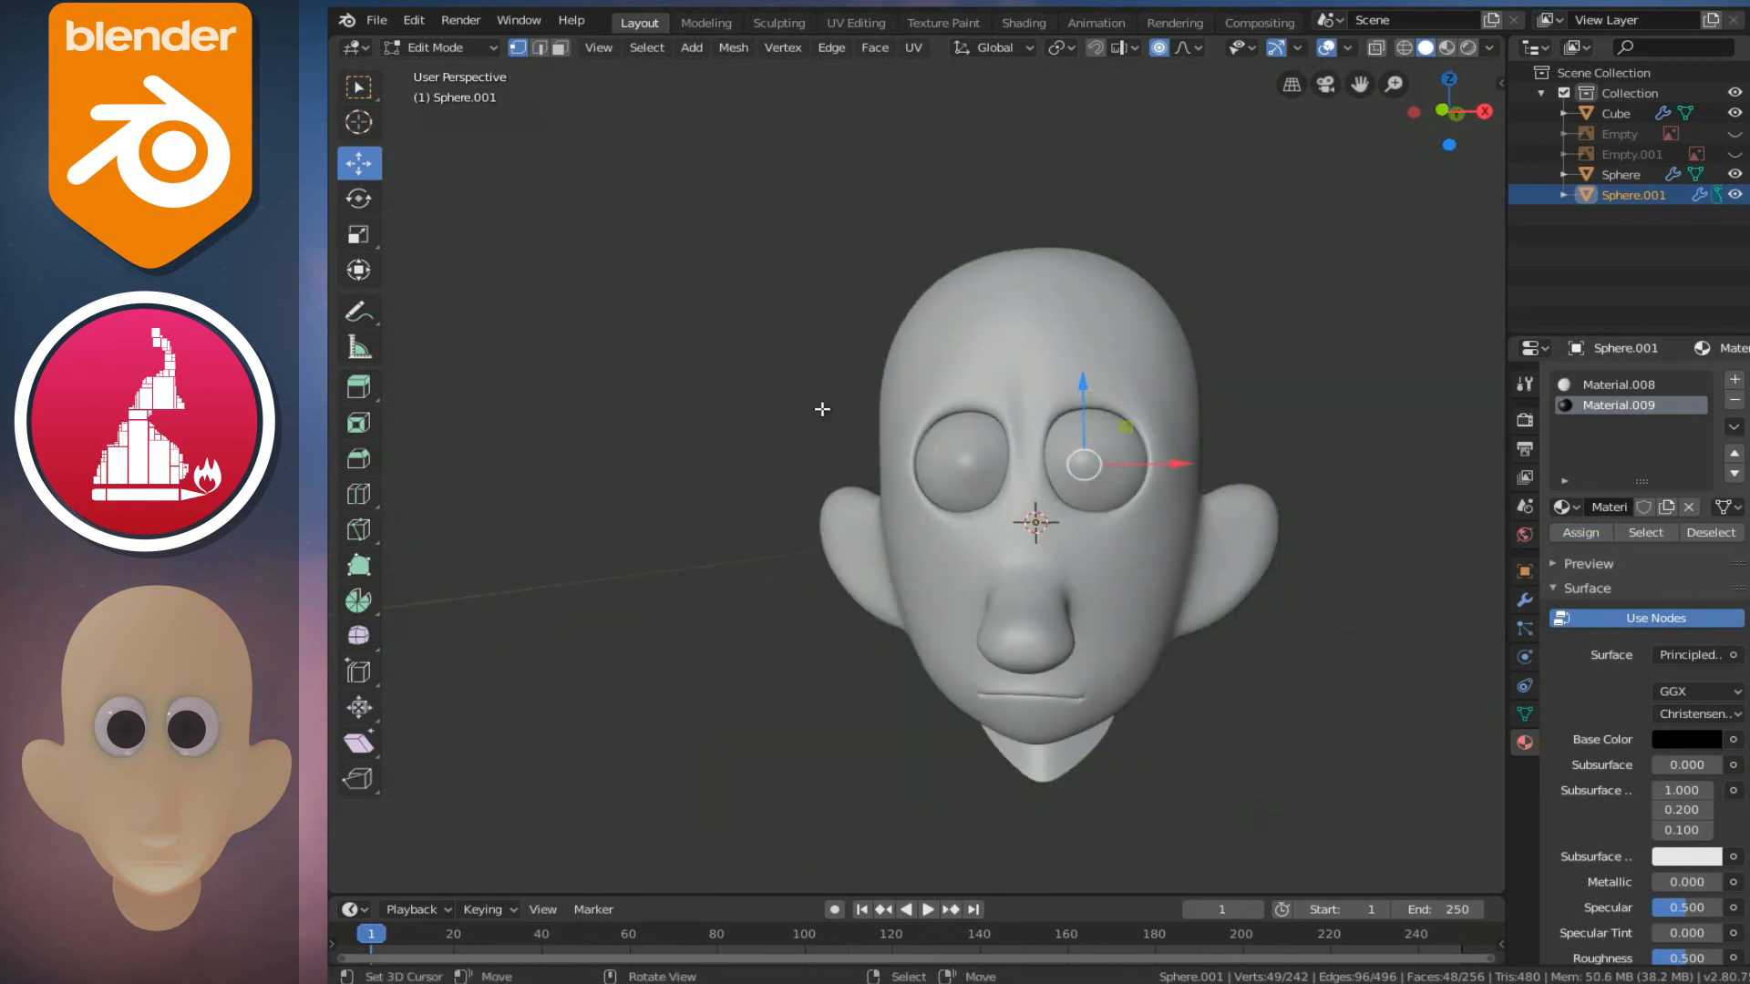
- Switch to the Shading workspace and set the black pupil material's Roughness to about 0.241
click(1023, 22)
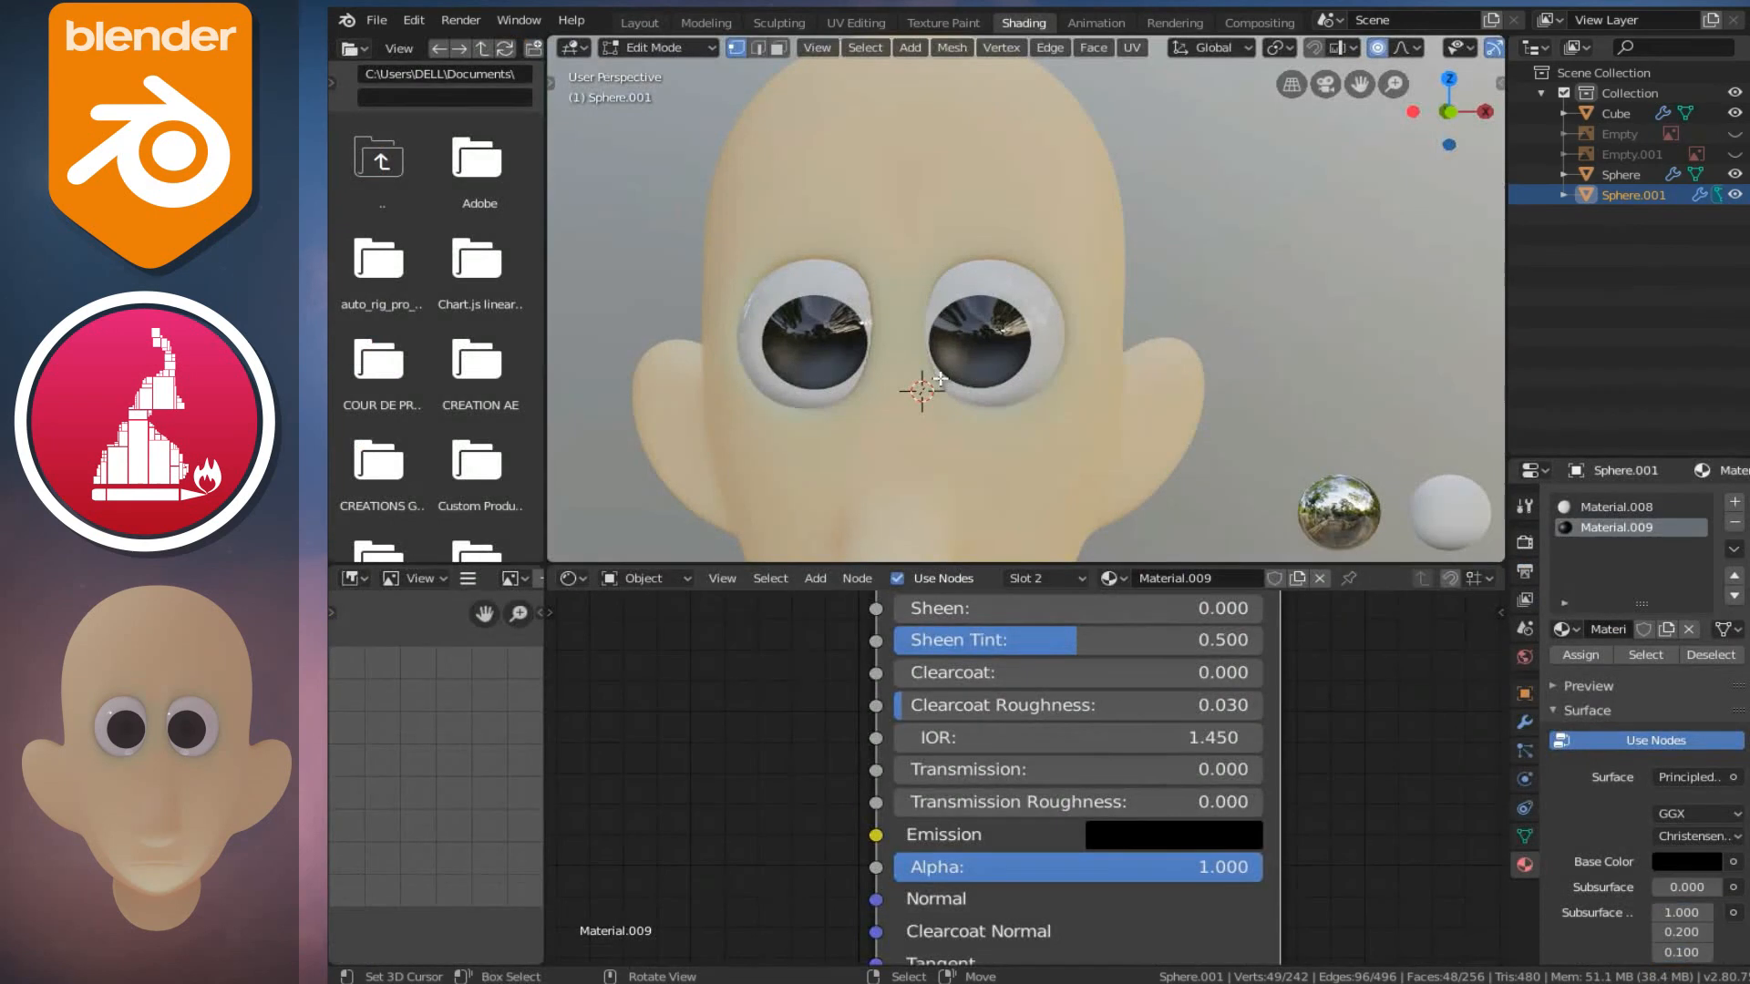
scroll(940, 376, down, 1)
mouse_move(1021, 397)
middle_down()
mouse_move(998, 355)
mouse_move(1026, 379)
mouse_move(1134, 369)
mouse_move(1024, 379)
middle_up()
middle_drag(1103, 687, 1089, 914)
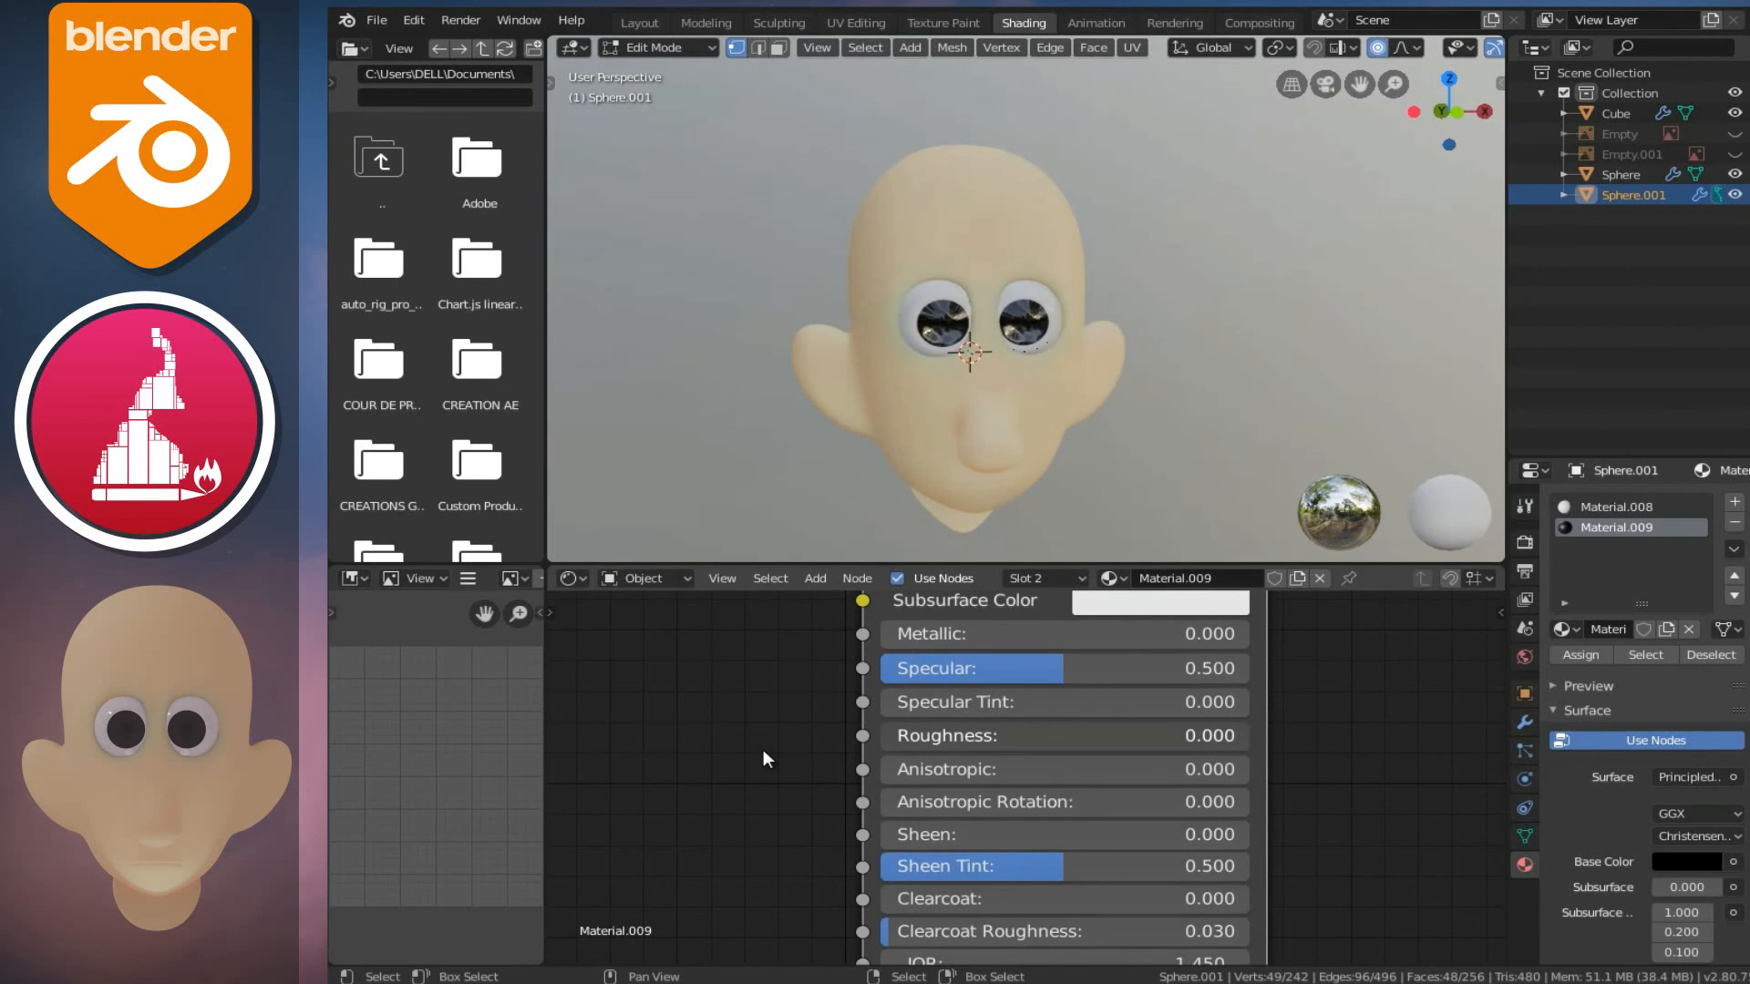
drag(920, 732, 1017, 746)
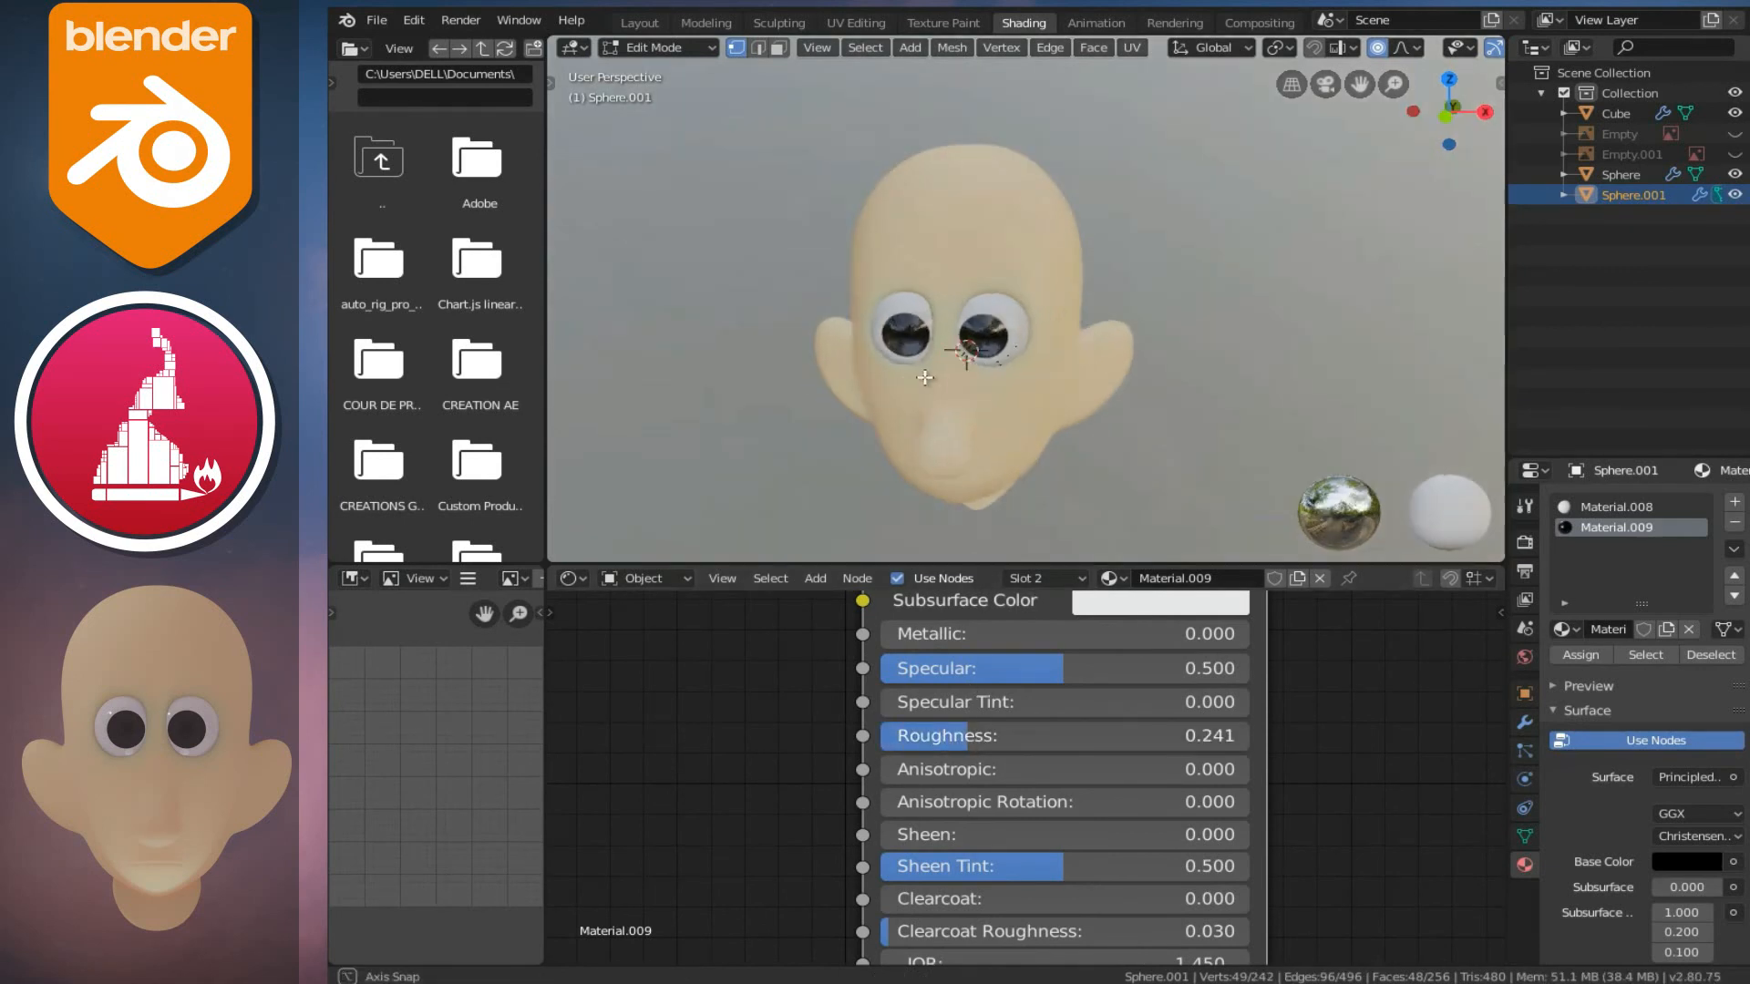
- Lower the Roughness of the inner eyeball's white material to about 0.168
click(1621, 508)
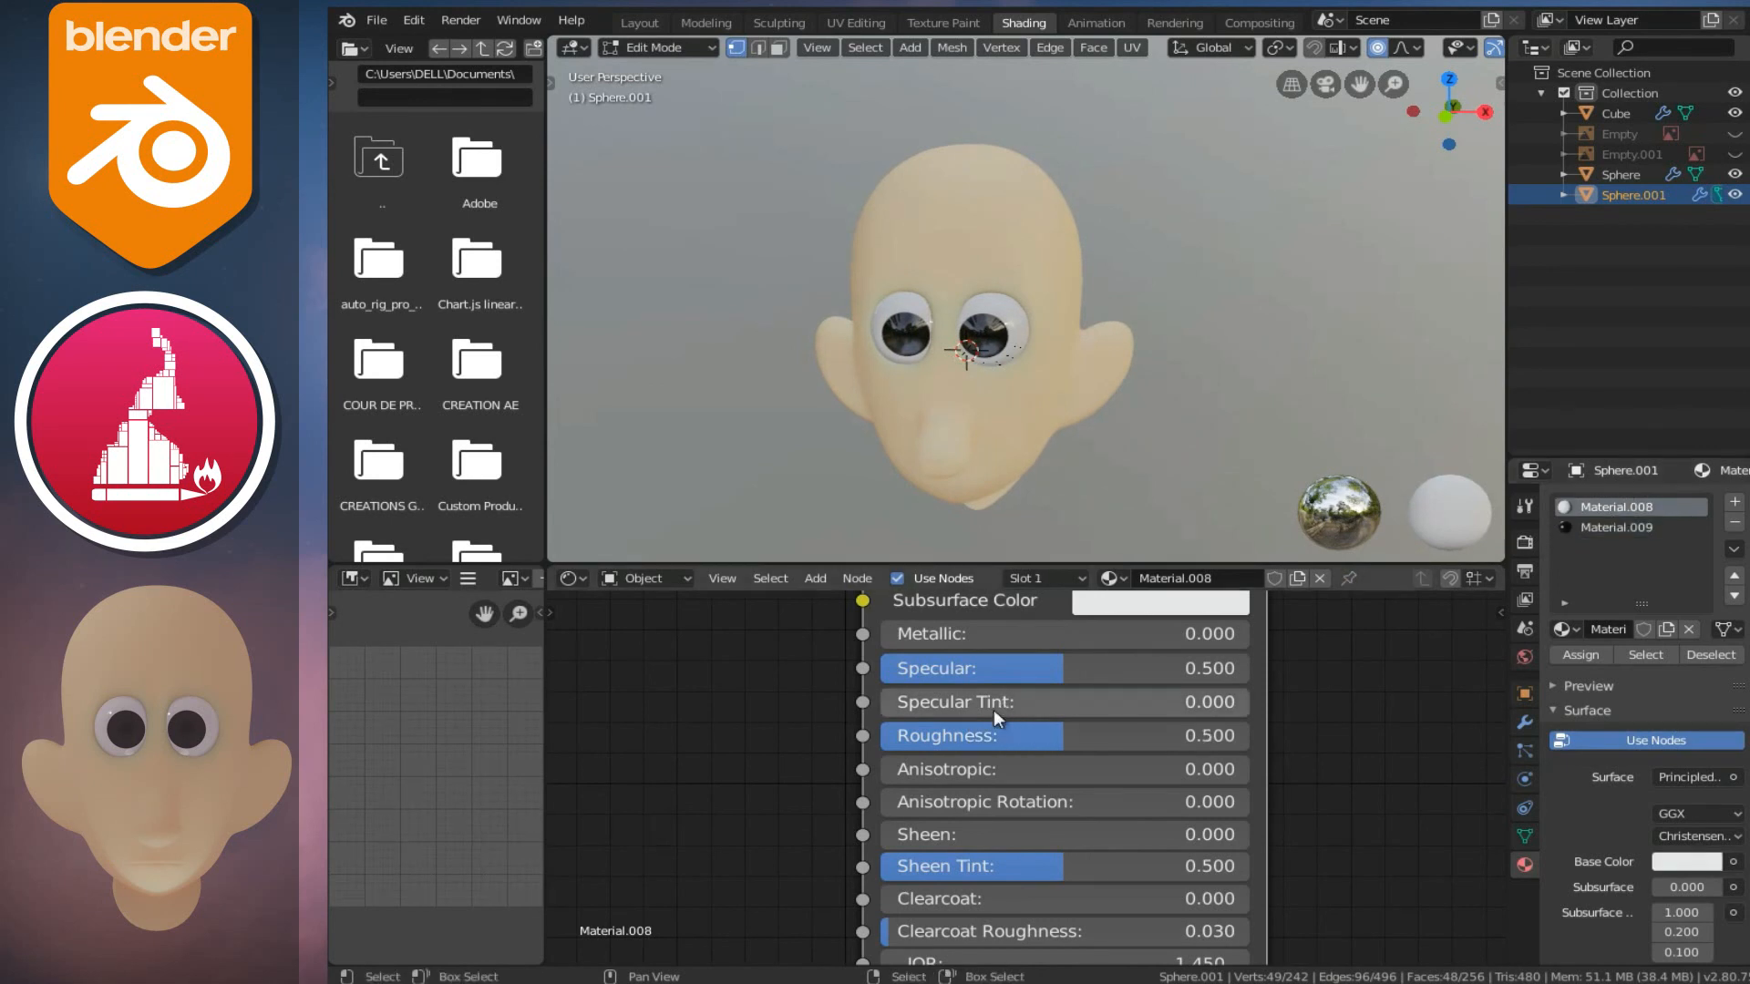
drag(1003, 736, 877, 747)
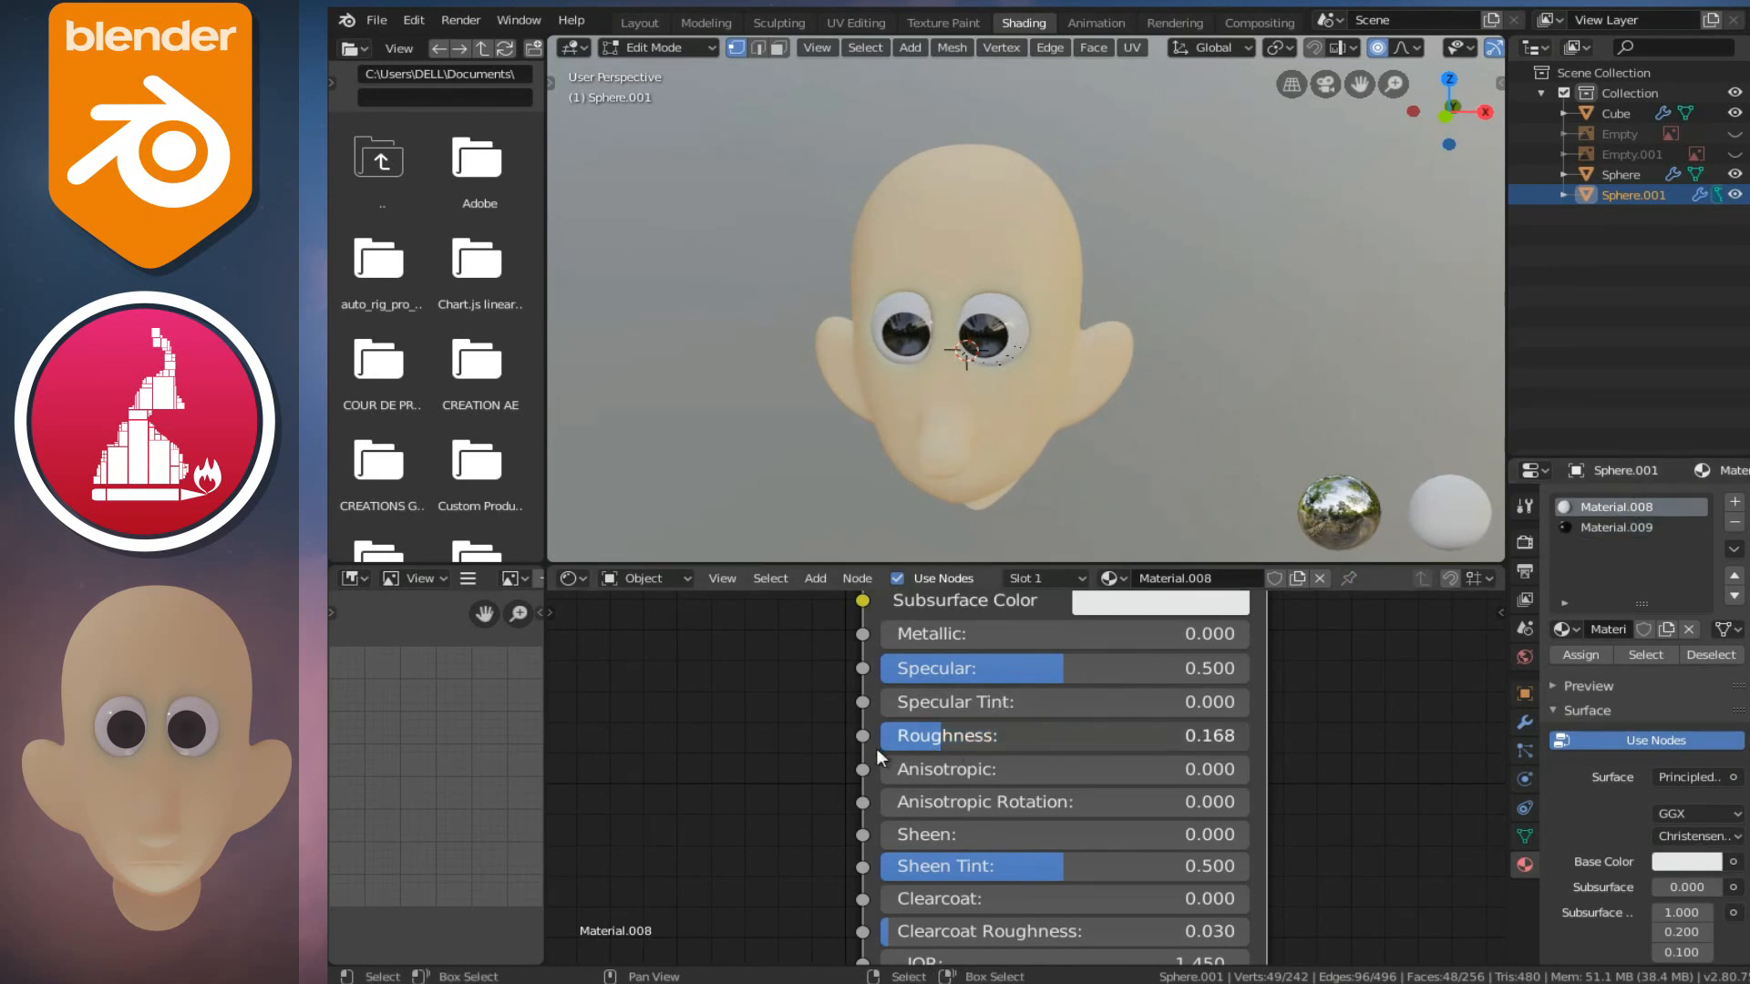
middle_drag(1128, 296, 1041, 393)
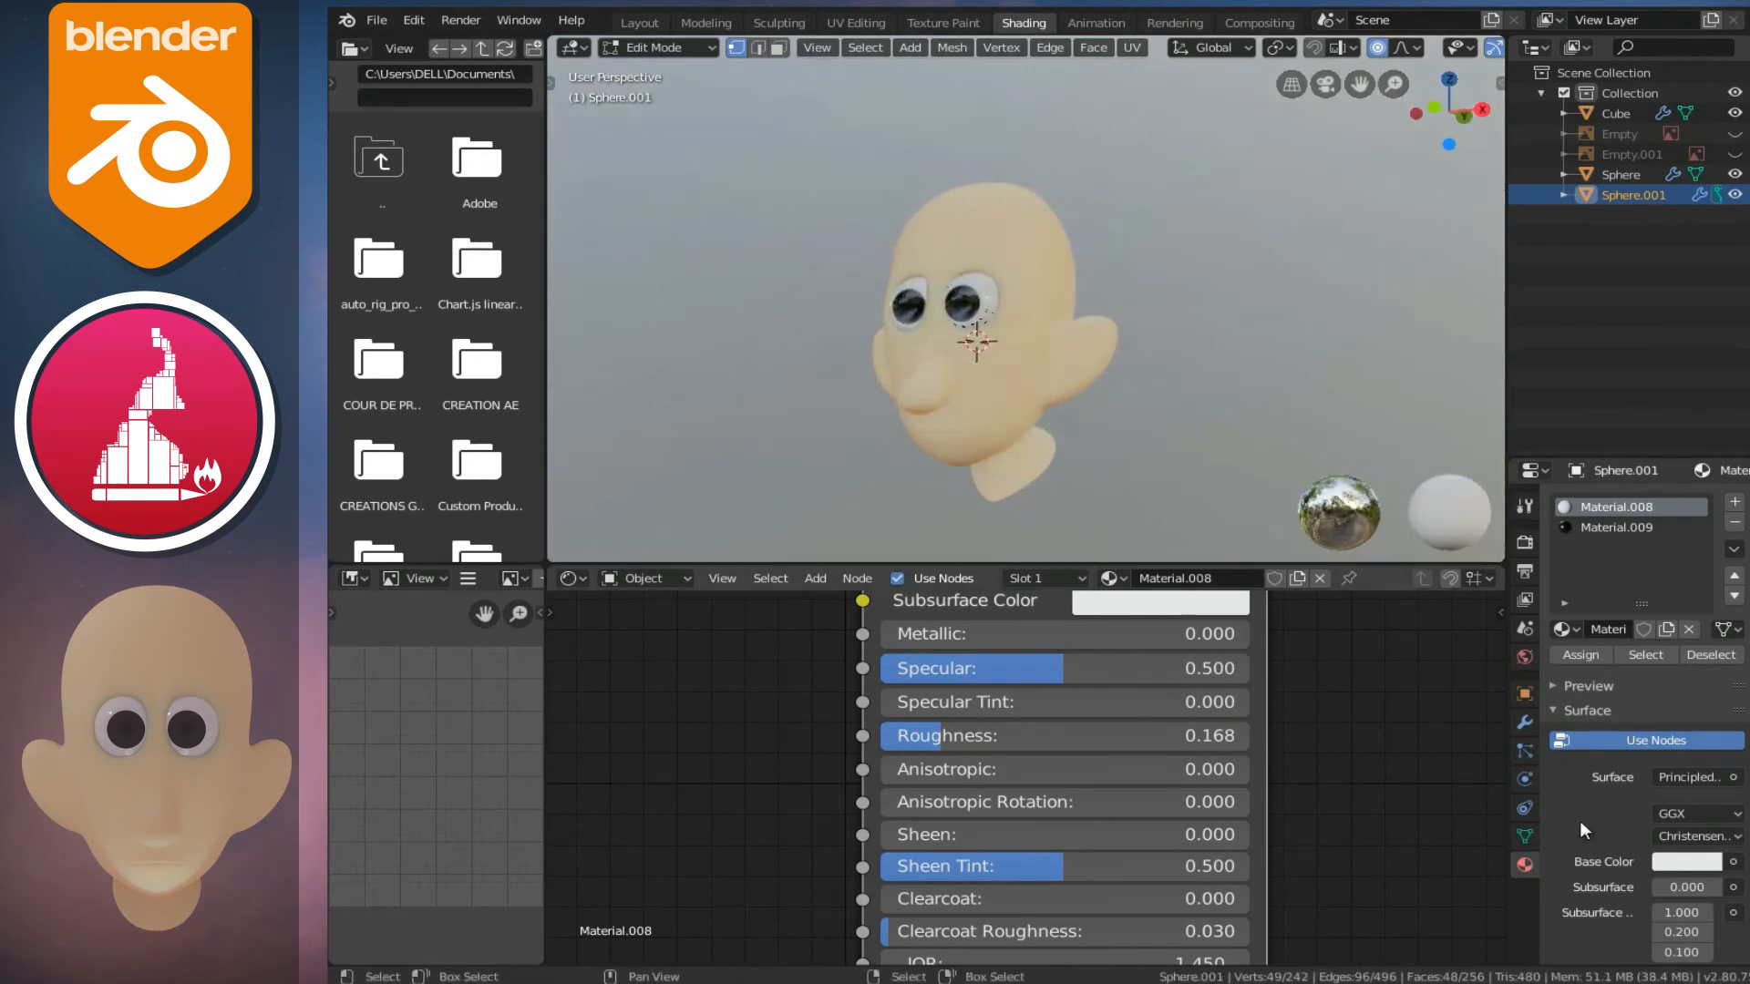
- Enable Ambient Occlusion in the Eevee render settings with a Distance of 10 m
click(1525, 543)
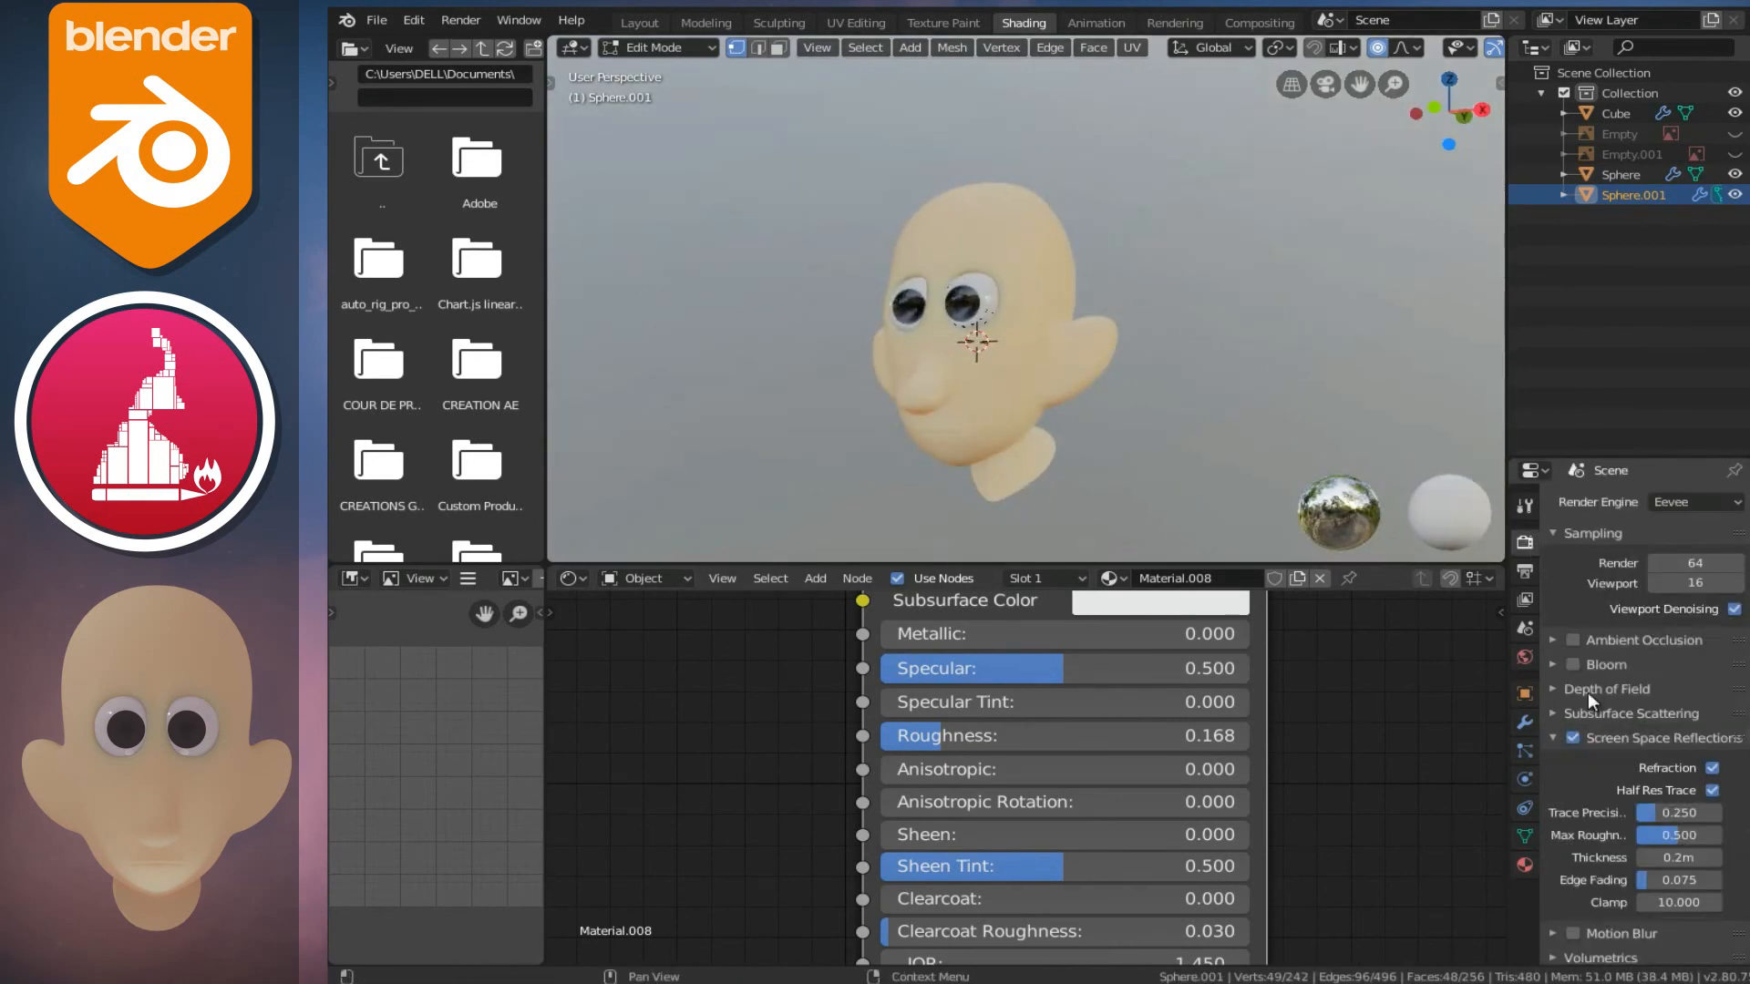
click(1568, 645)
double_click(1666, 670)
text(1)
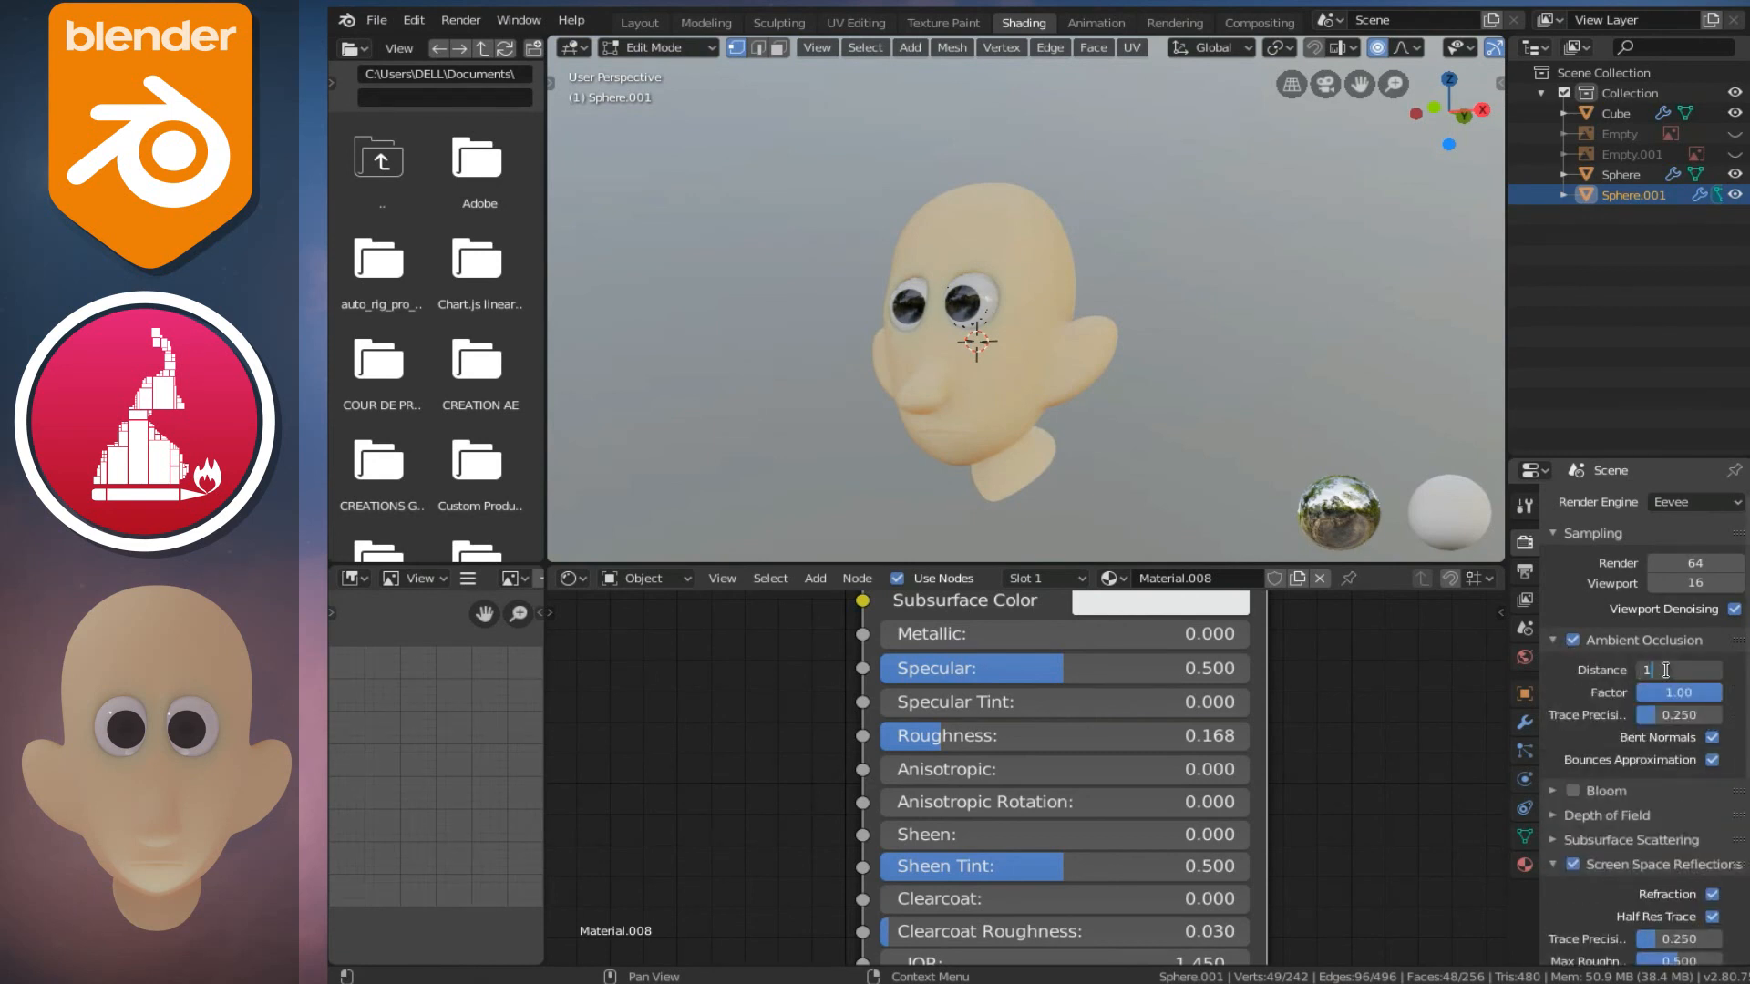
key(Return)
middle_drag(966, 374, 1290, 346)
scroll(1202, 346, down, 3)
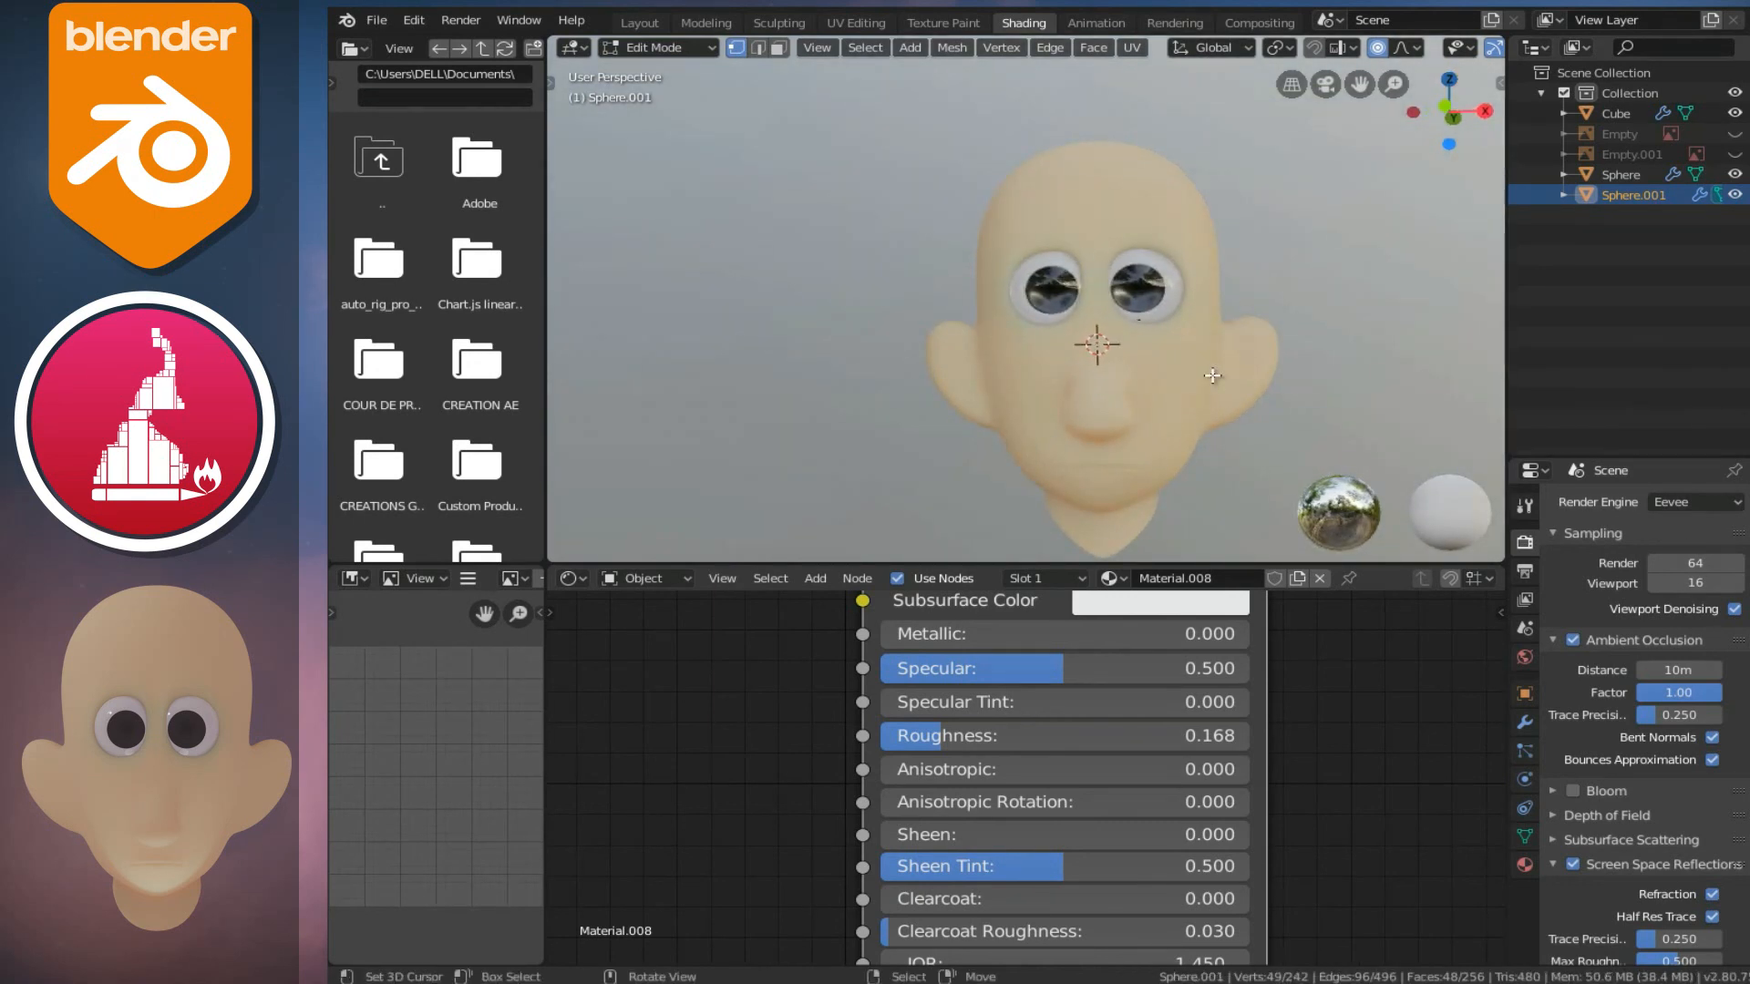